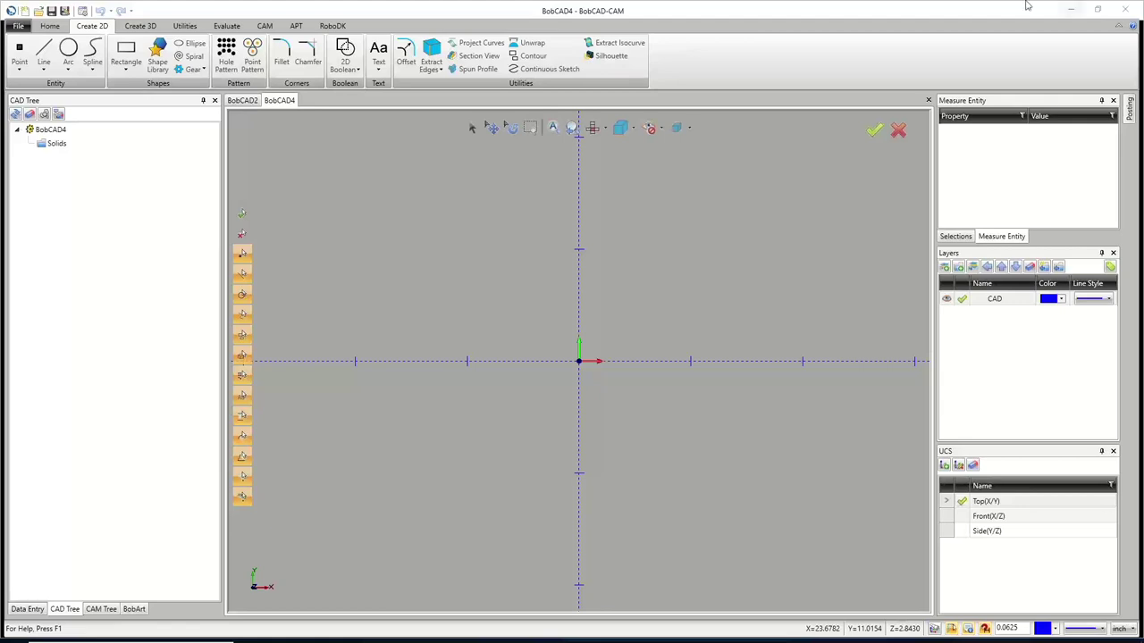
# Open the Shape Library and bring up its gallery of predefined shapes
pyautogui.click(156, 61)
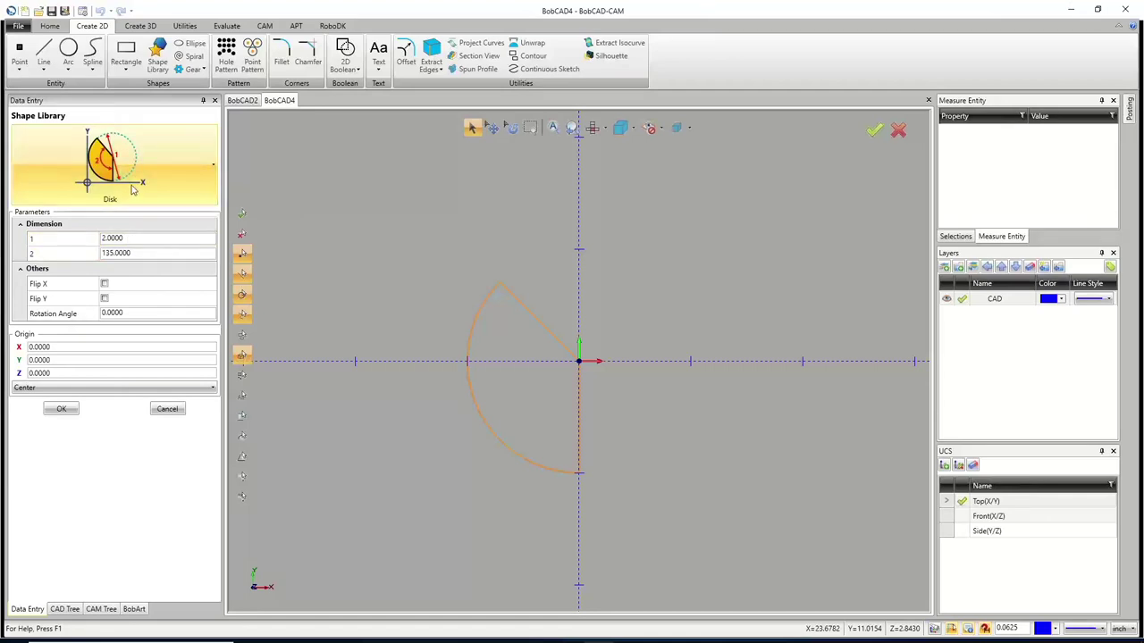
pyautogui.click(140, 178)
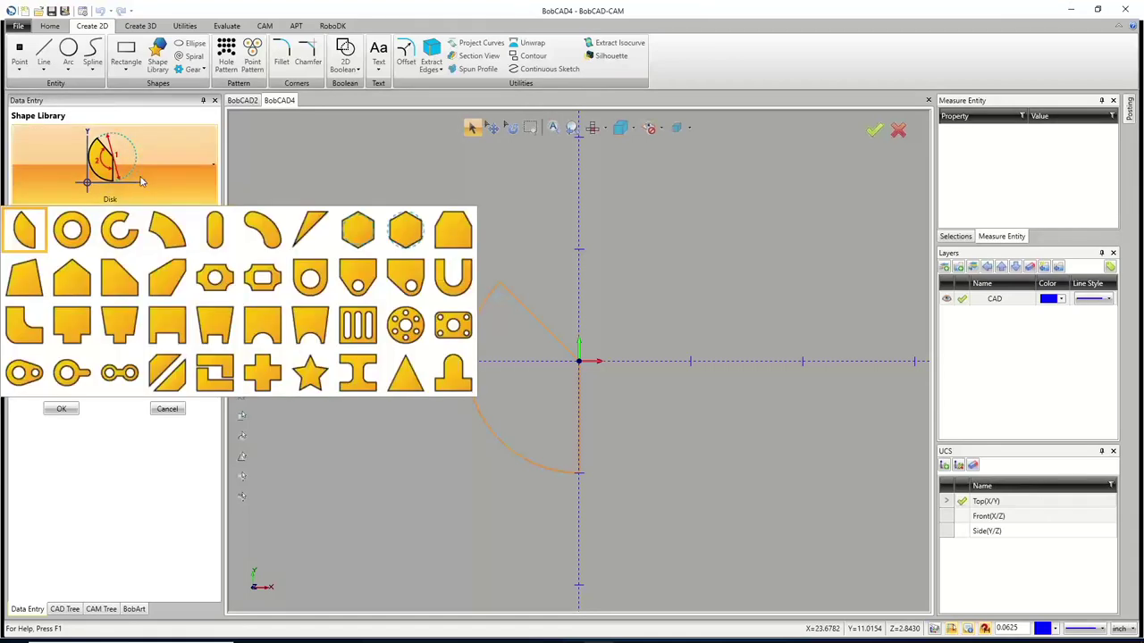
# Choose the Slotted Plate shape and set its first dimensions to 4, 4 and 1
pyautogui.click(357, 326)
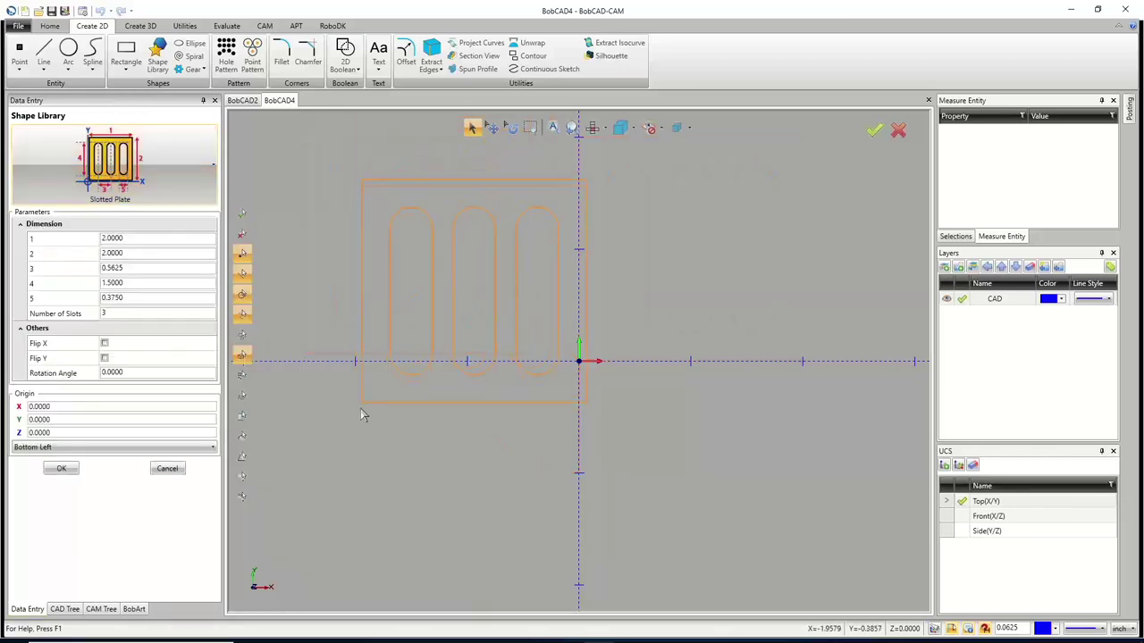
pyautogui.click(134, 238)
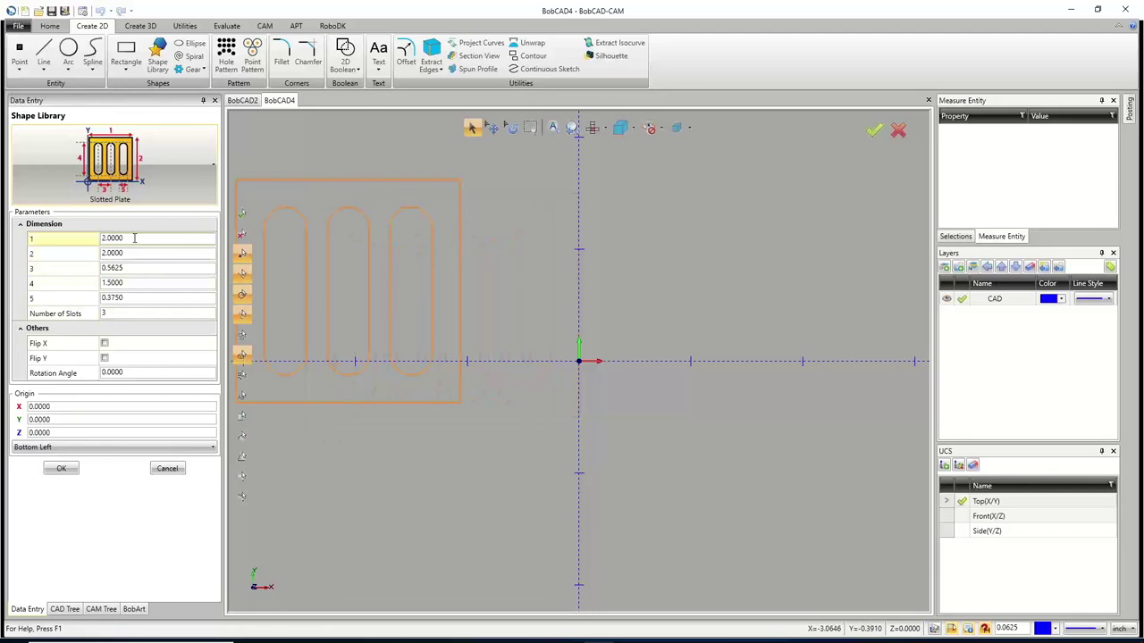
pyautogui.click(136, 238)
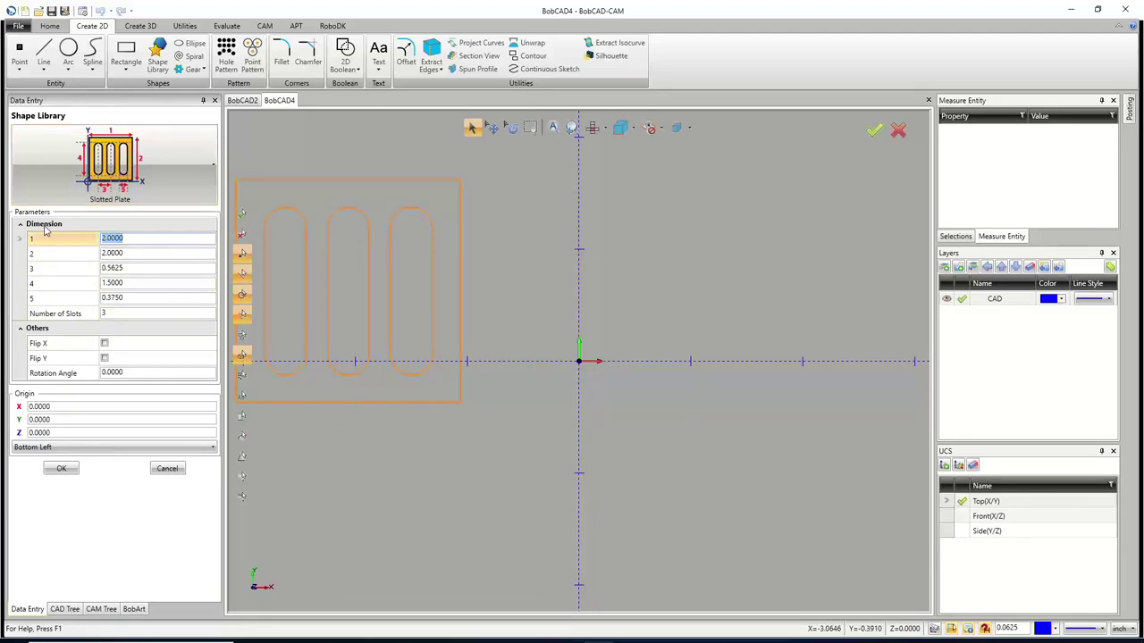
pyautogui.press('BackSpace')
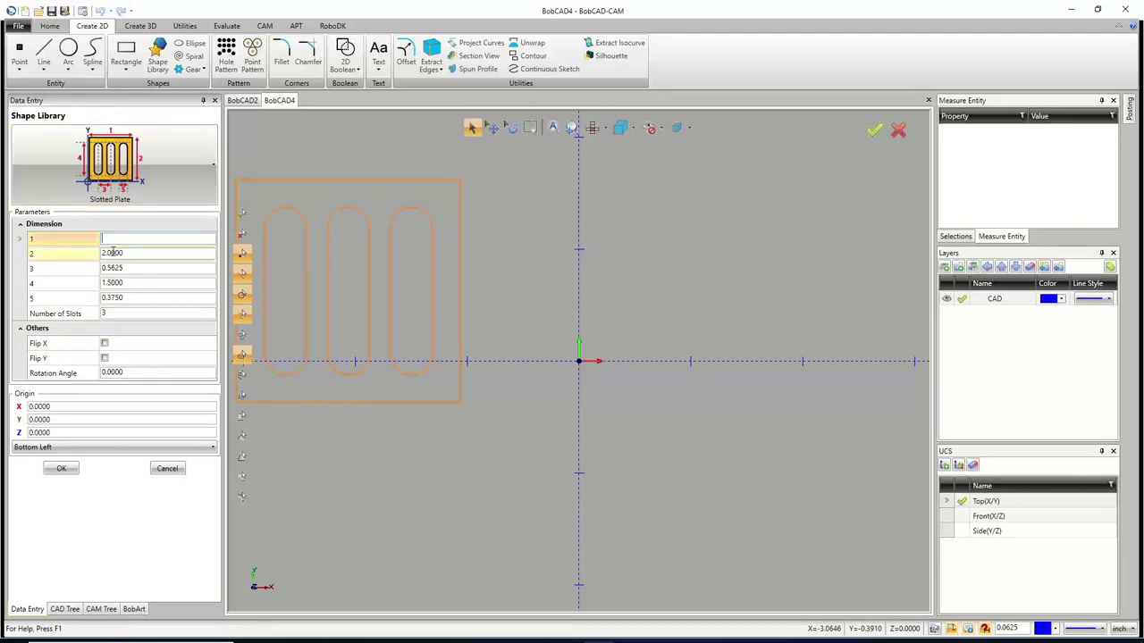
pyautogui.write('4')
pyautogui.press('Return')
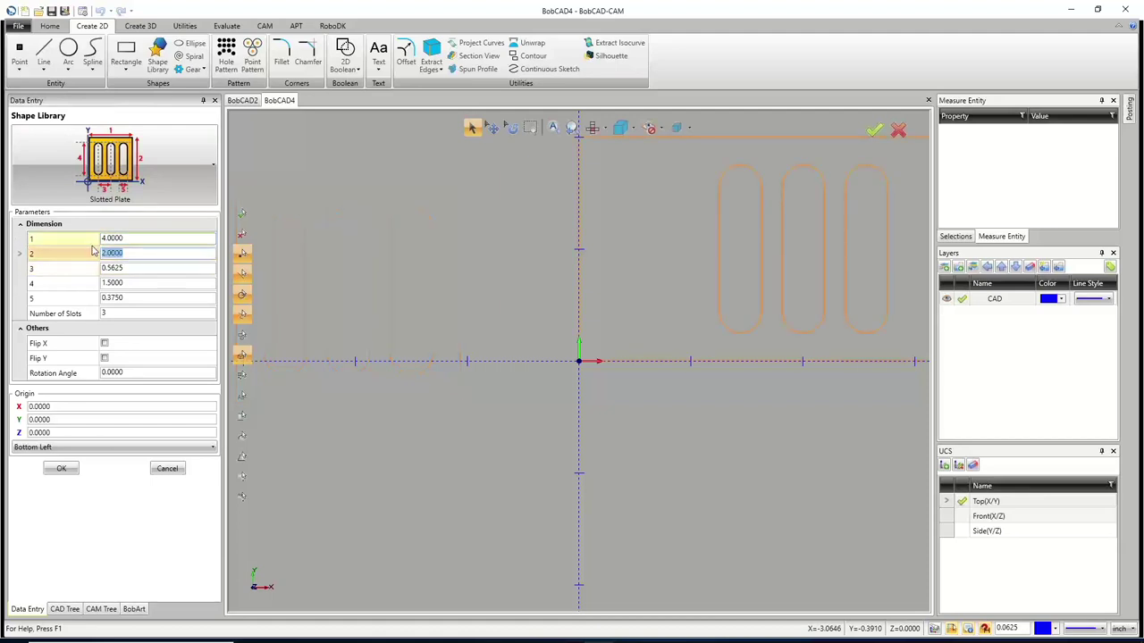
pyautogui.write('4')
pyautogui.press('Return')
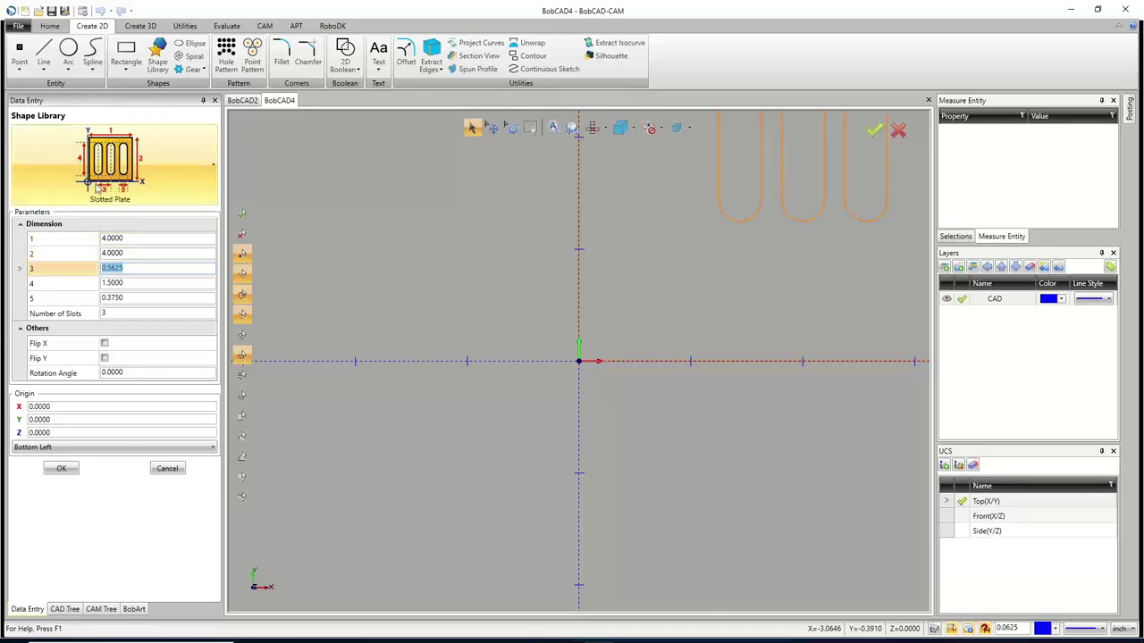
pyautogui.write('1')
pyautogui.click(130, 282)
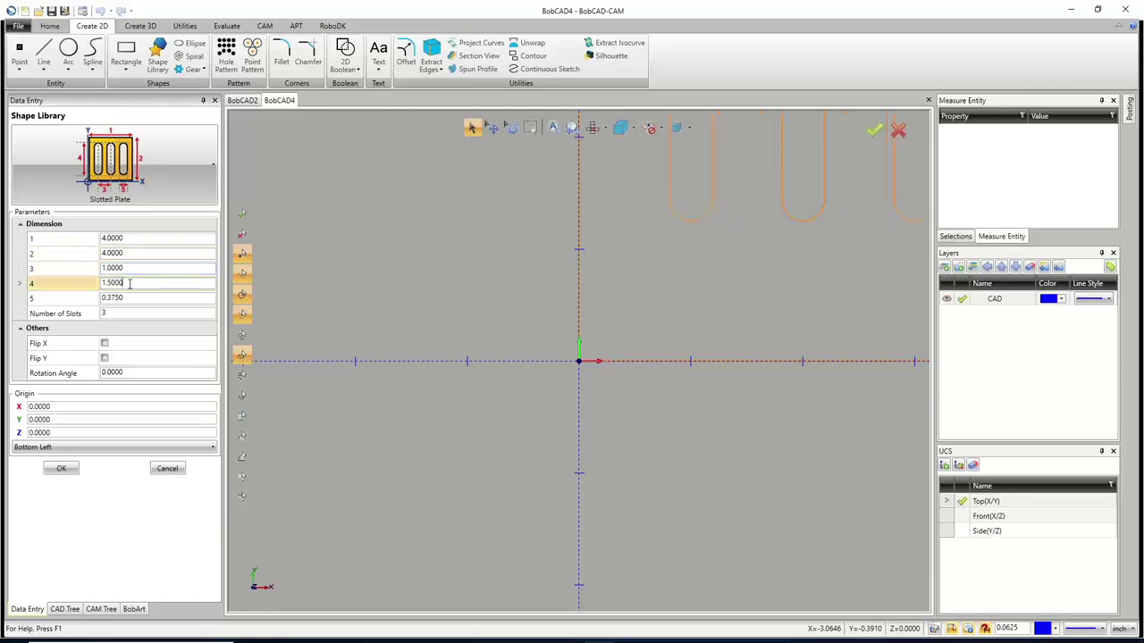
pyautogui.press('Return')
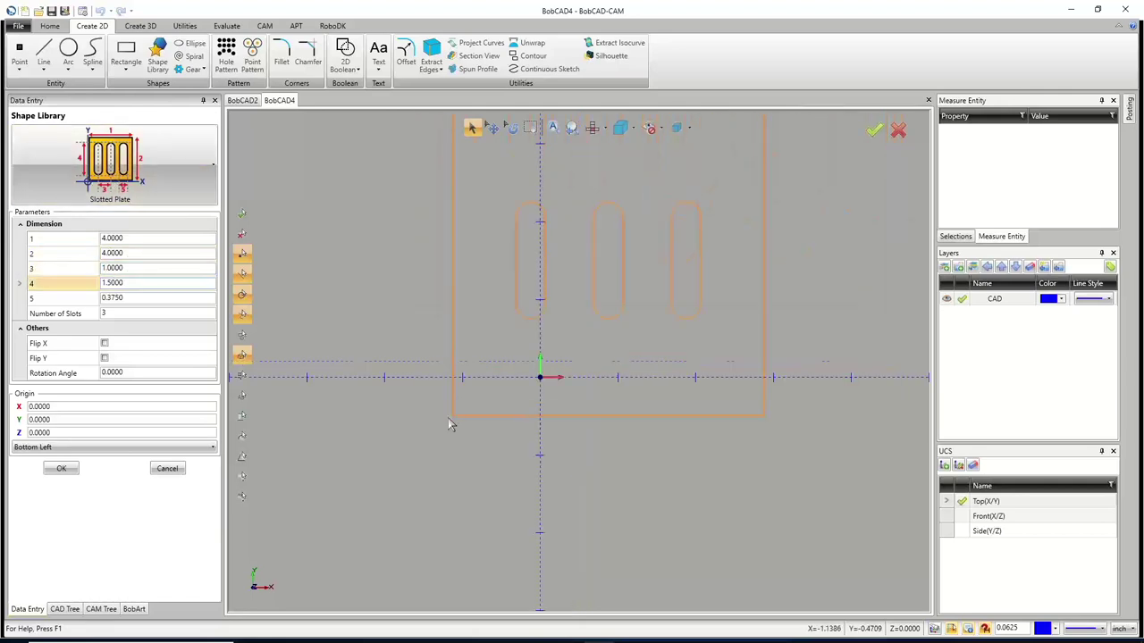
# Set the plate's fourth and fifth dimensions to 3 slots and 0.625
pyautogui.scroll(-2, 451, 426)
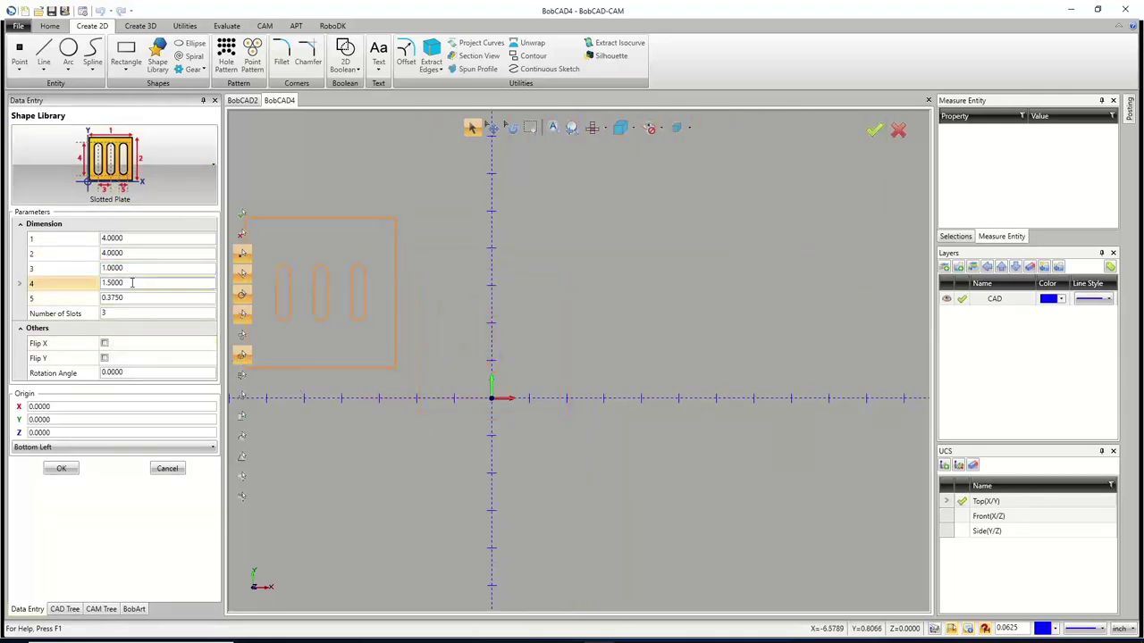
pyautogui.moveTo(131, 282); pyautogui.dragTo(102, 284)
pyautogui.write('3')
pyautogui.click(140, 298)
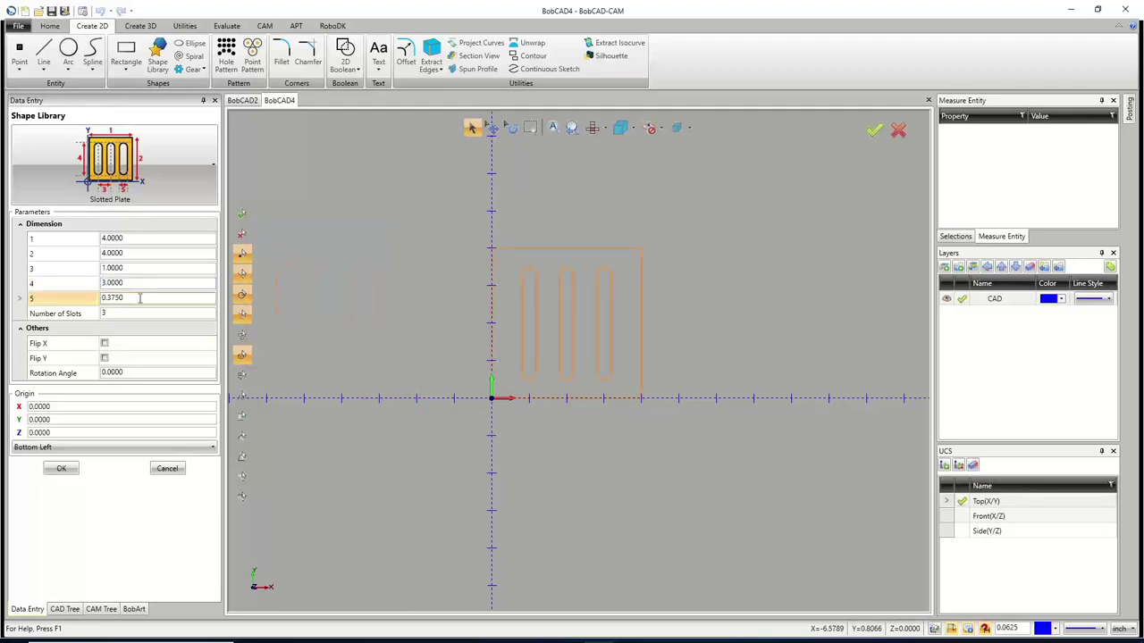
pyautogui.moveTo(147, 298); pyautogui.dragTo(97, 301)
pyautogui.write('.625')
pyautogui.press('Home')
pyautogui.write('0')
pyautogui.press('Up')
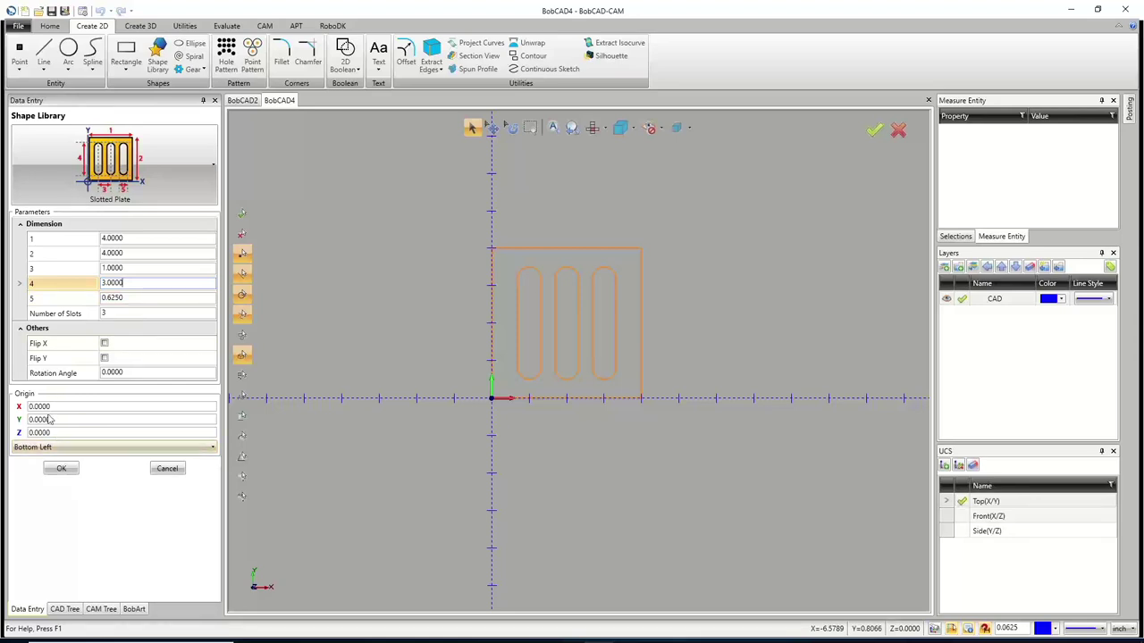
# Anchor the 4 × 4 slotted plate at Right Center and create it
pyautogui.click(69, 451)
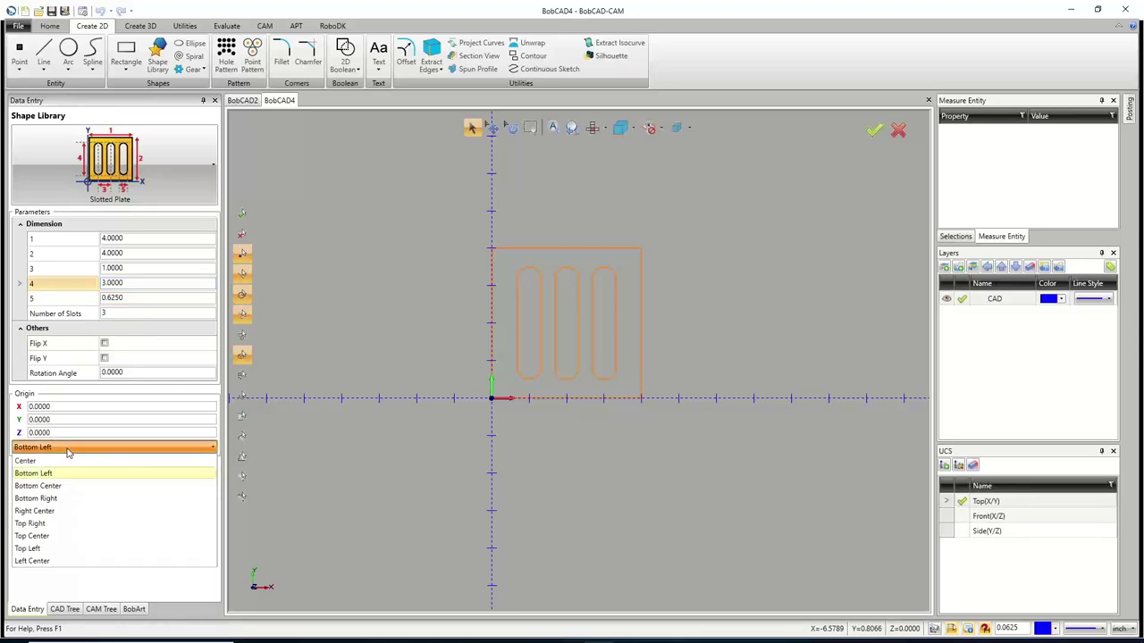
pyautogui.click(69, 511)
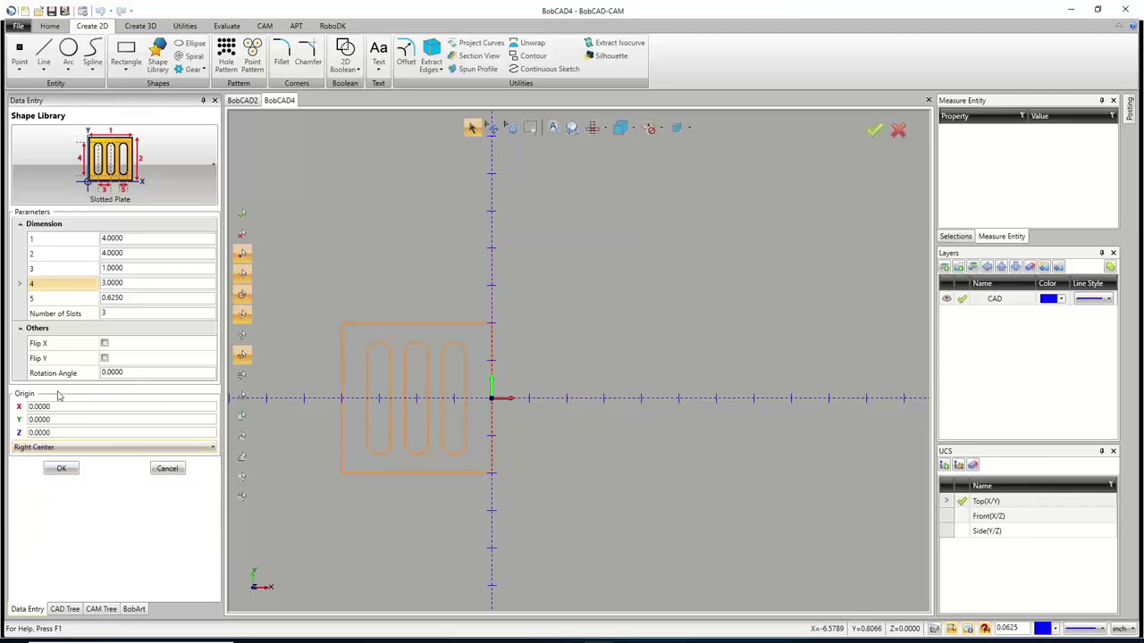
pyautogui.click(61, 468)
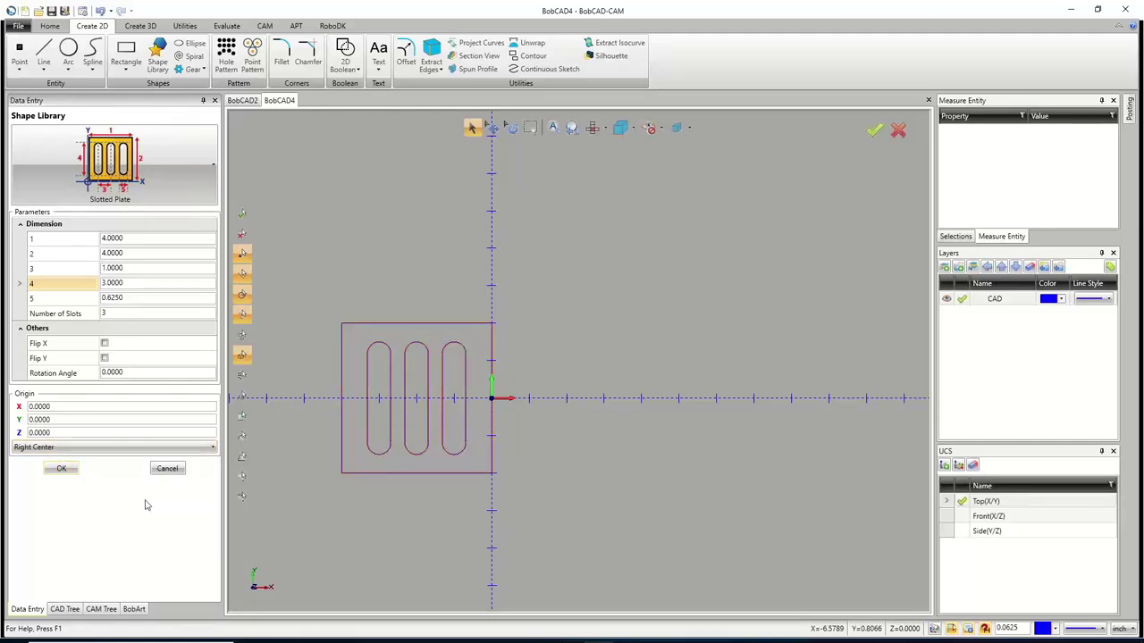
pyautogui.click(165, 173)
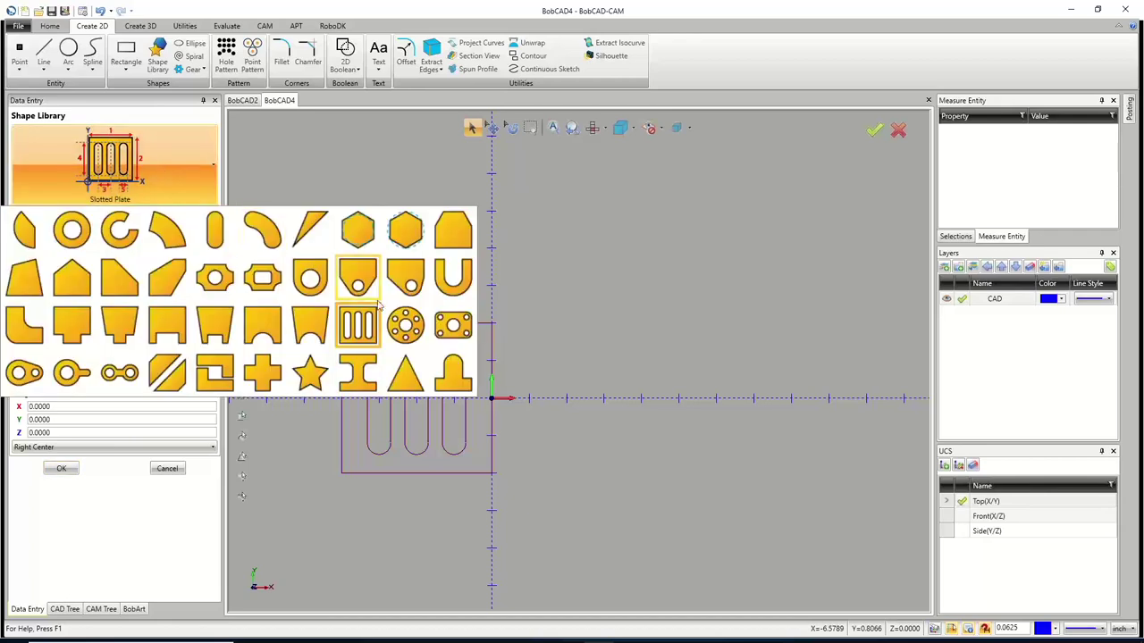
# Choose the 5 Hole Flange shape and set its origin to Left Center
pyautogui.click(453, 327)
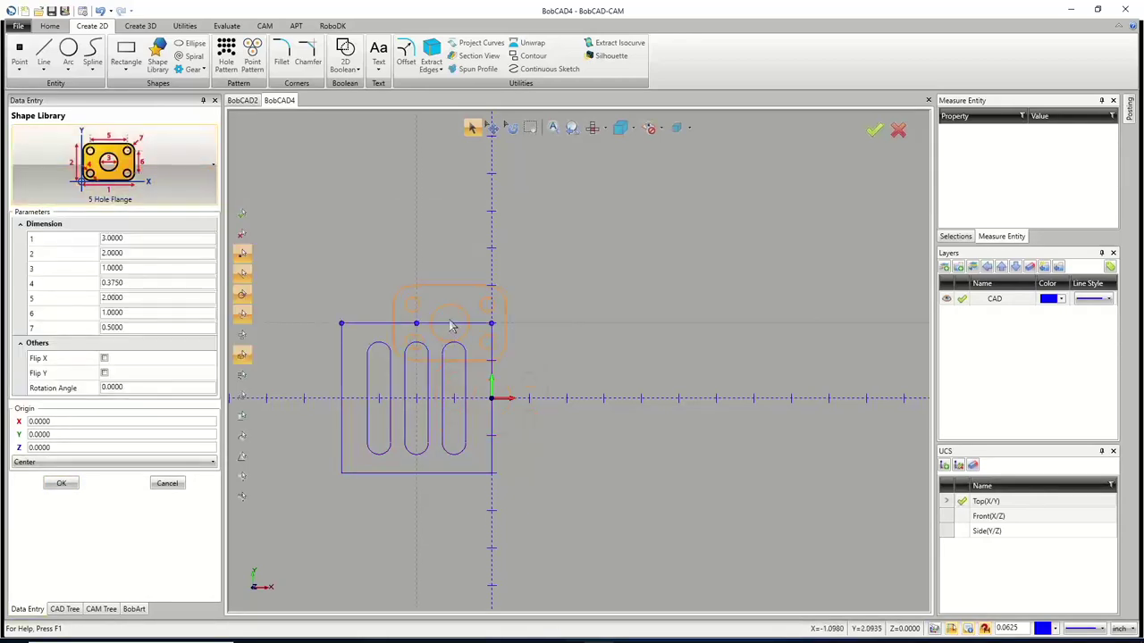
pyautogui.click(91, 463)
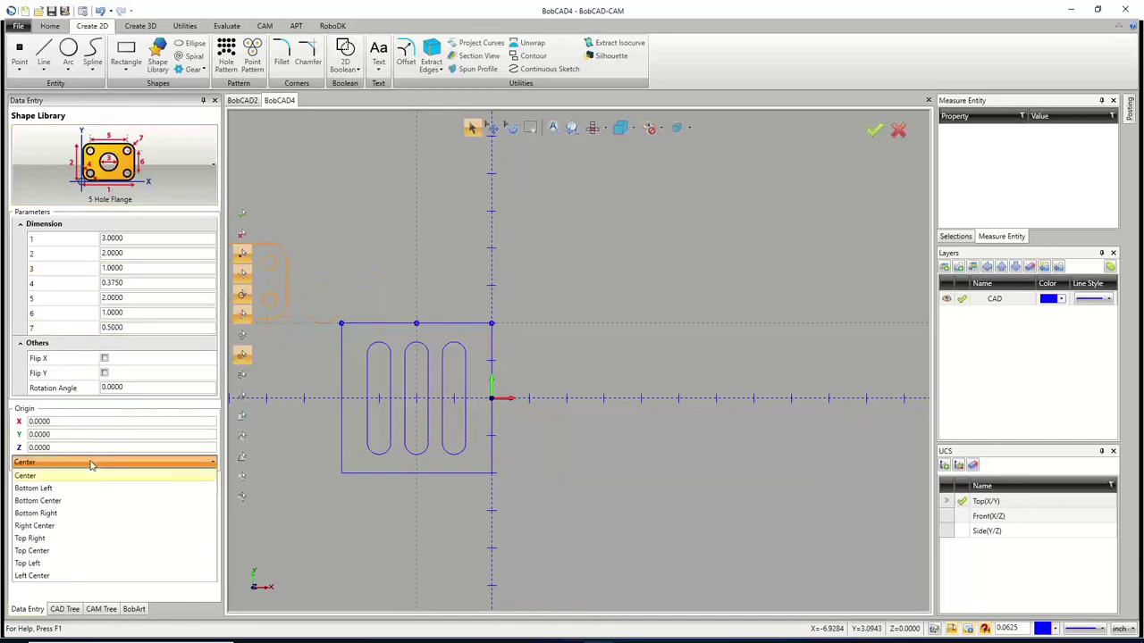
pyautogui.click(77, 576)
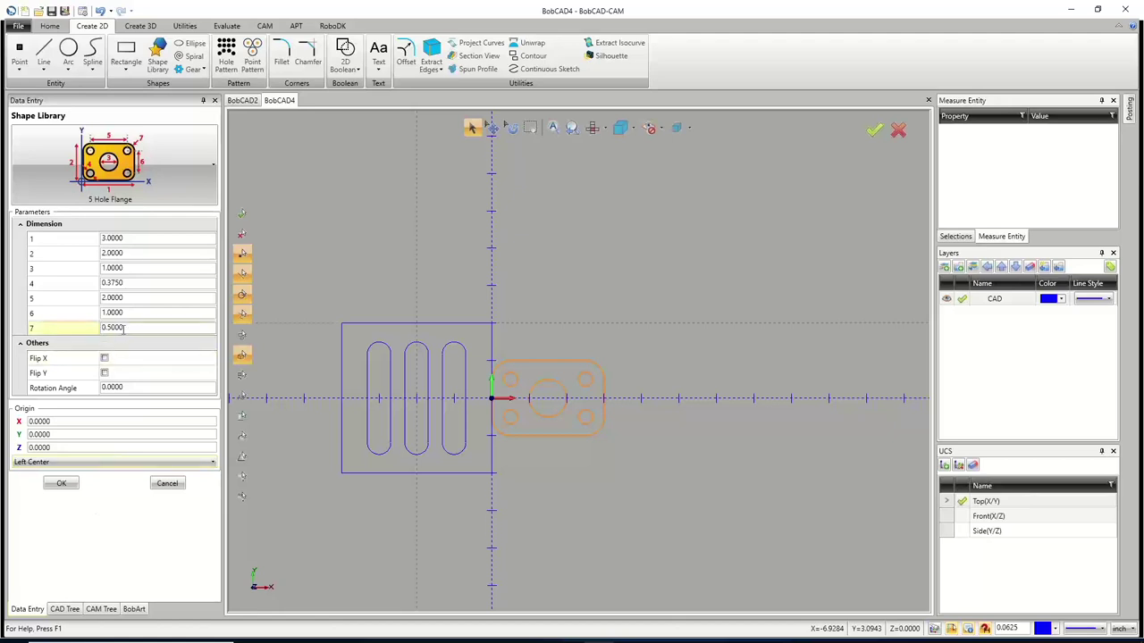
# Set the flange's first two dimensions to 5 and 3.5
pyautogui.click(134, 236)
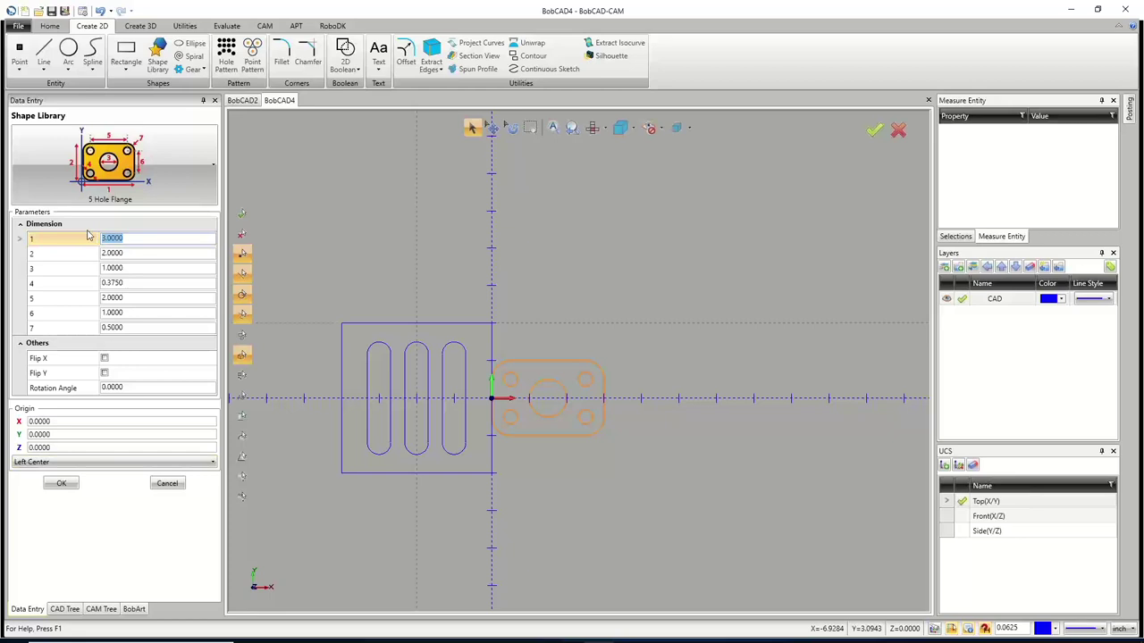
pyautogui.write('3.5')
pyautogui.press('Return')
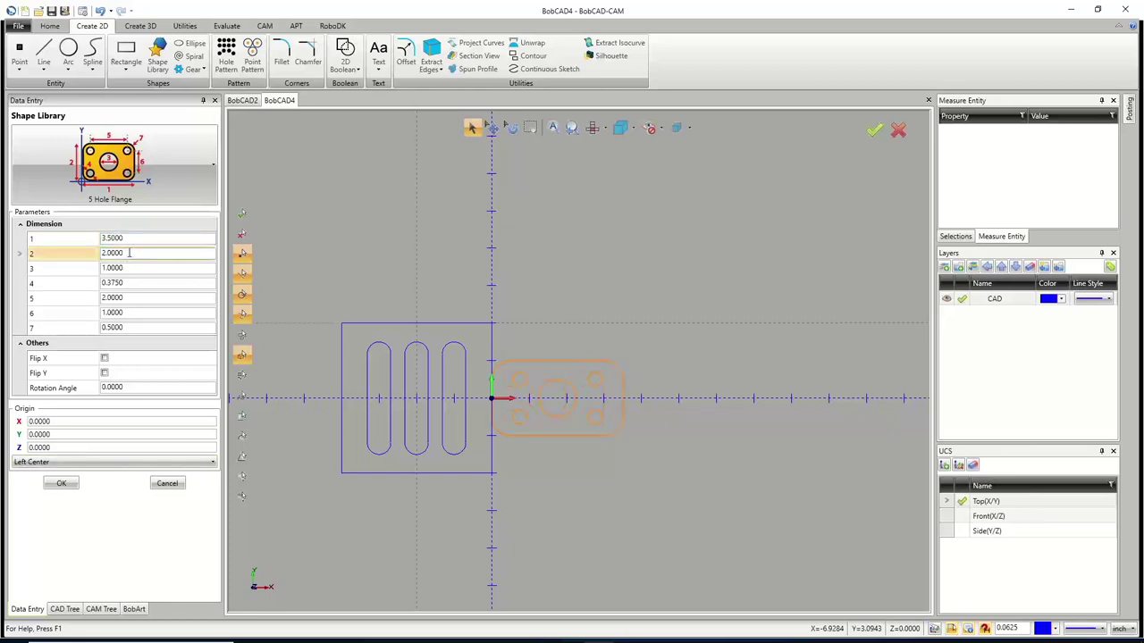
pyautogui.click(128, 254)
pyautogui.write('3.5')
pyautogui.click(89, 236)
pyautogui.write('5')
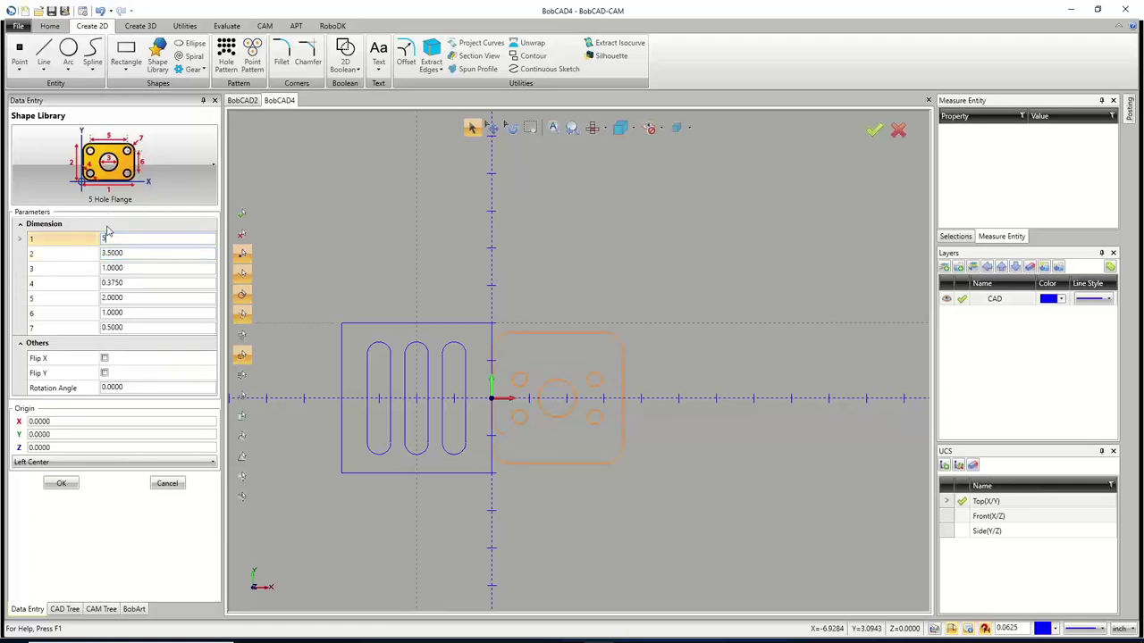
pyautogui.press('Return')
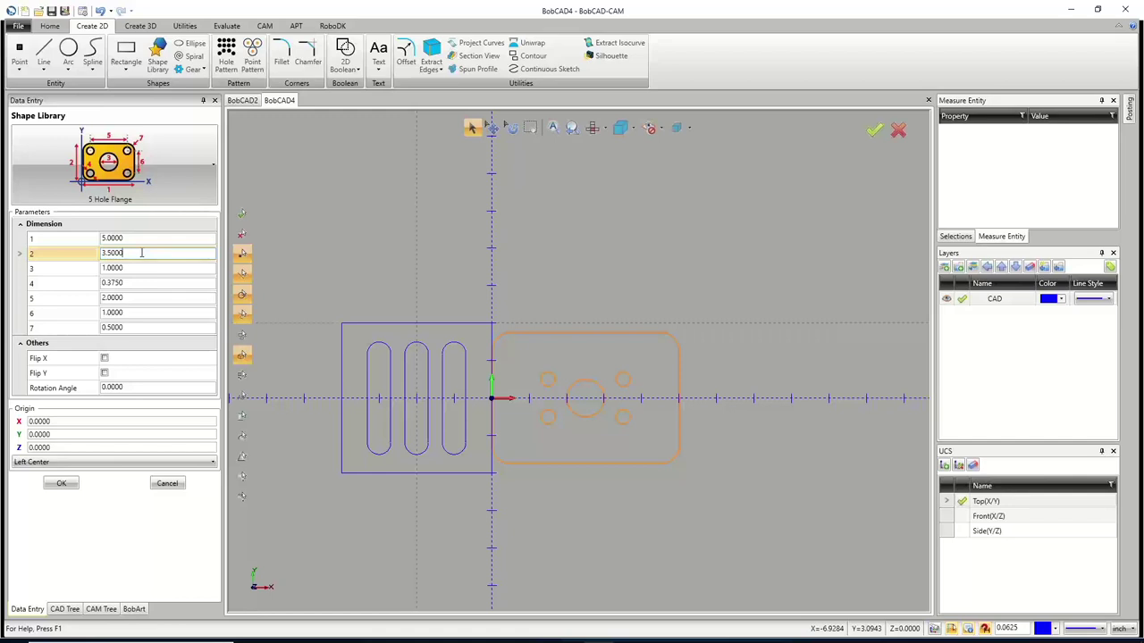
# Set flange dimensions four through six to 0.625, 3 and 2
pyautogui.click(80, 281)
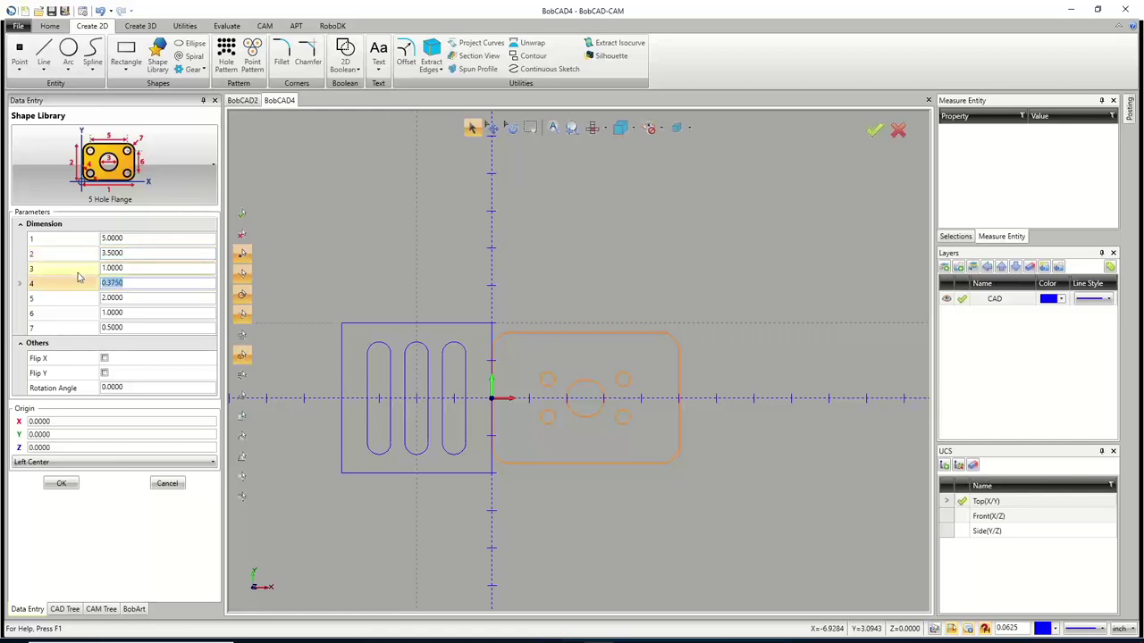
pyautogui.click(135, 297)
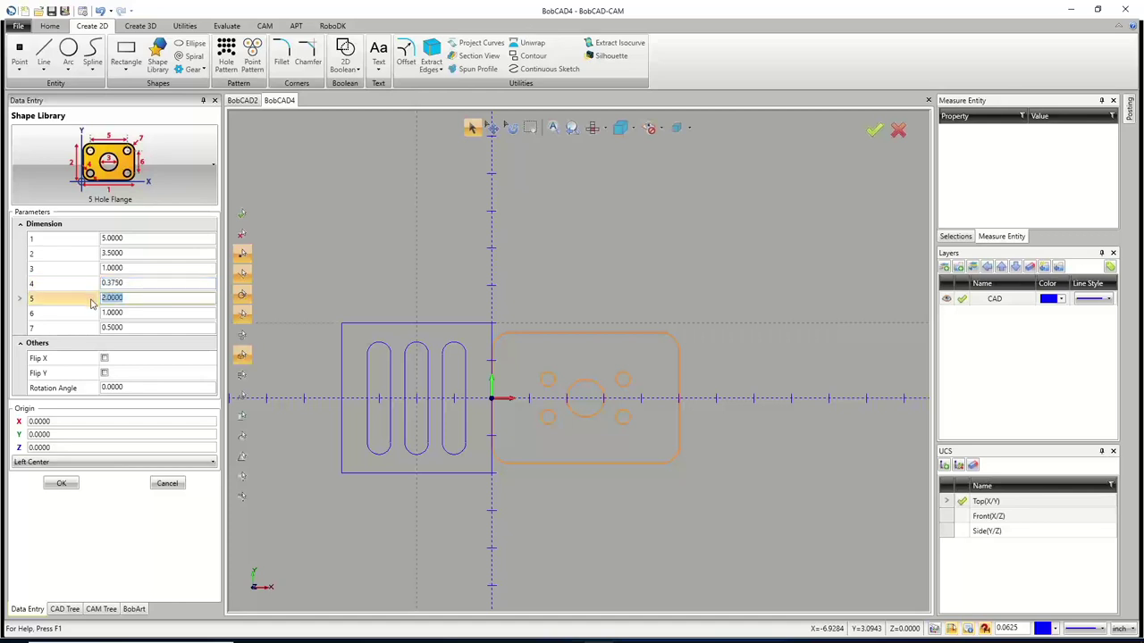
pyautogui.write('3')
pyautogui.click(86, 310)
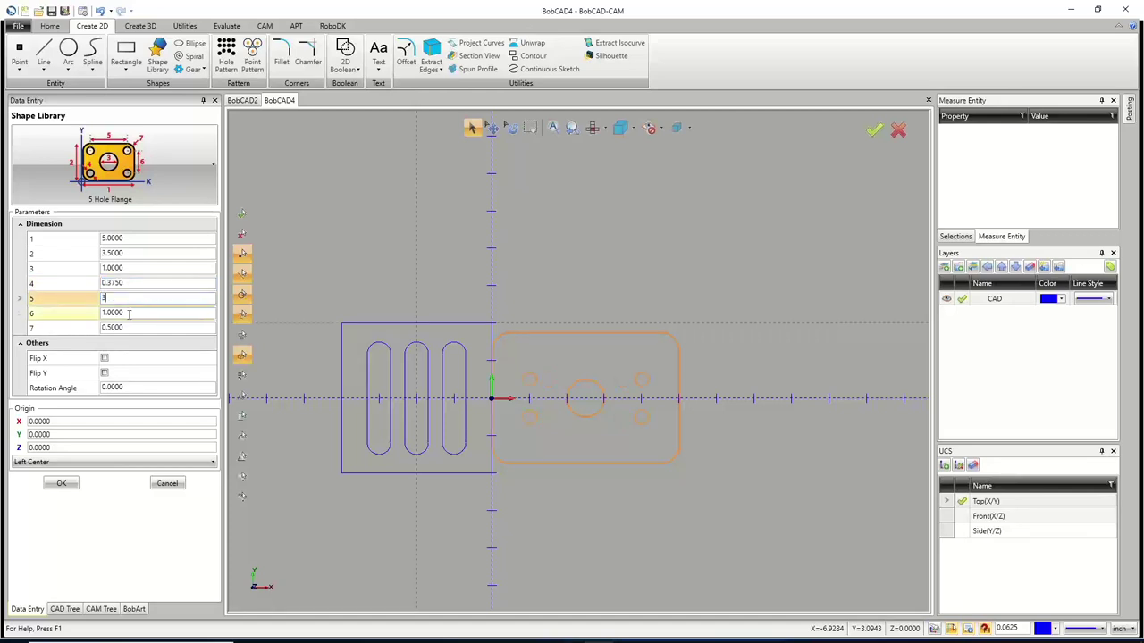
pyautogui.write('2')
pyautogui.click(126, 298)
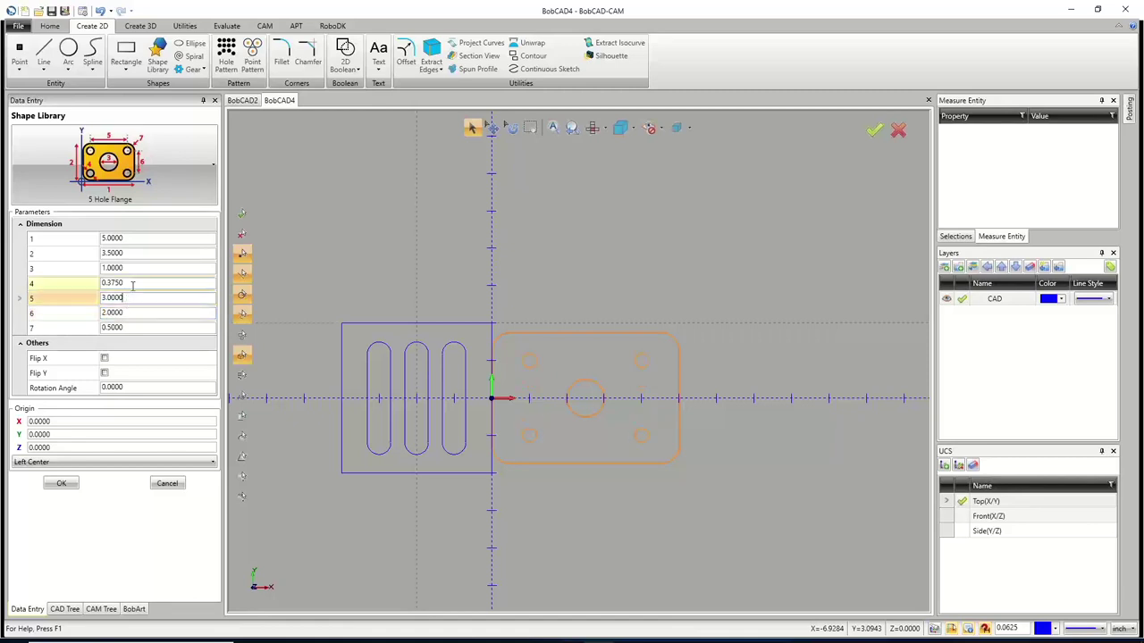
pyautogui.click(133, 283)
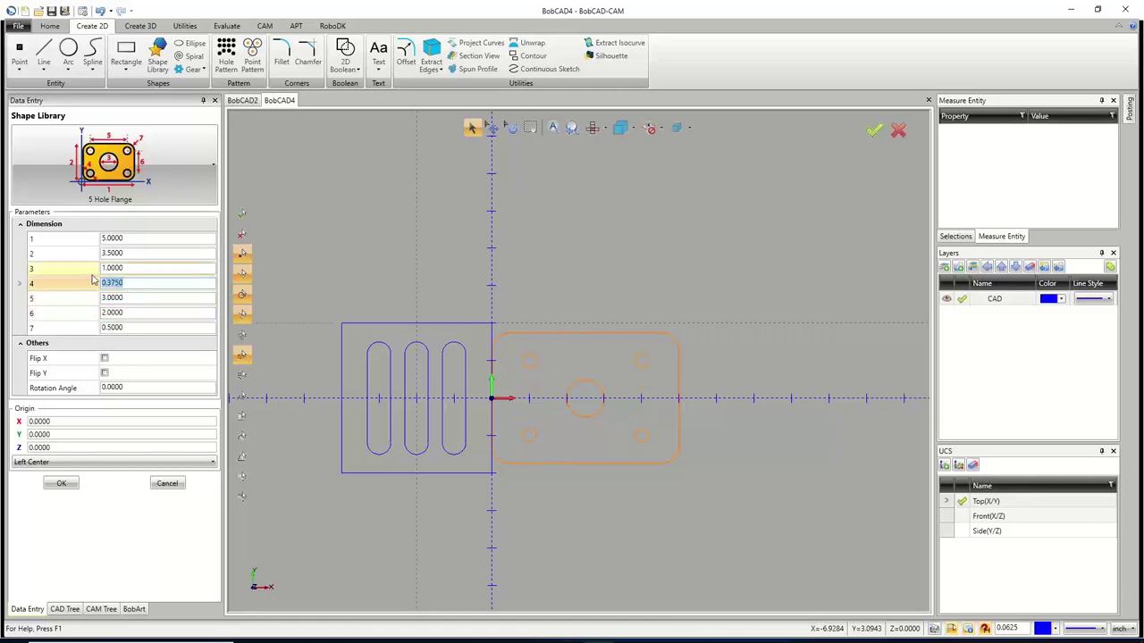
pyautogui.write('.625')
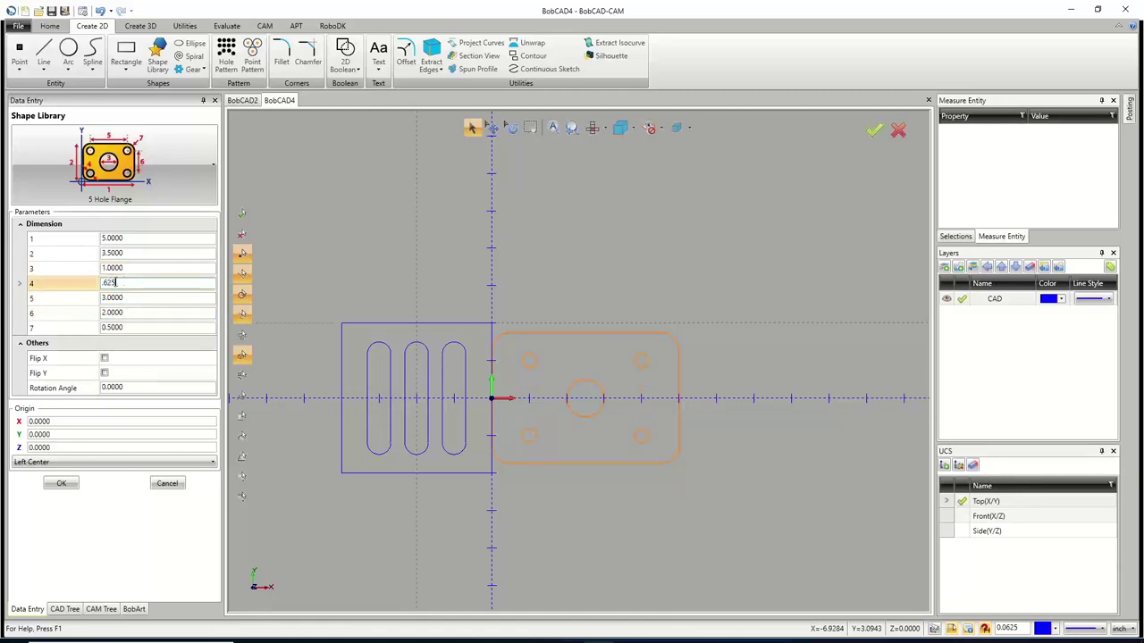
pyautogui.click(129, 269)
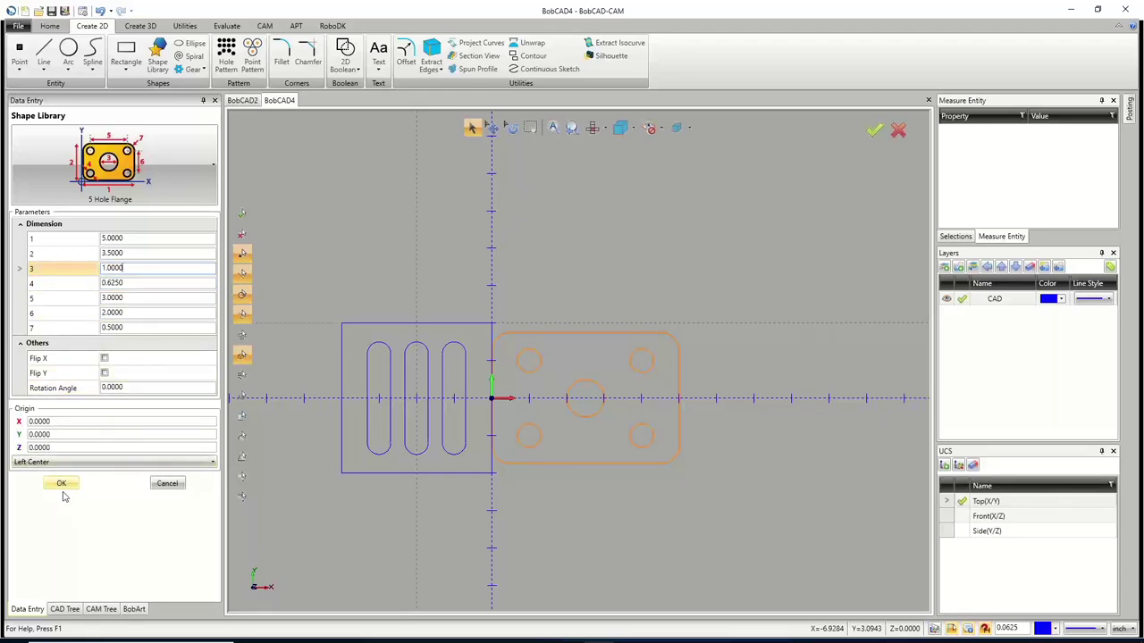
# Set dimension 7 to 0 for square corners and create the flange
pyautogui.click(81, 326)
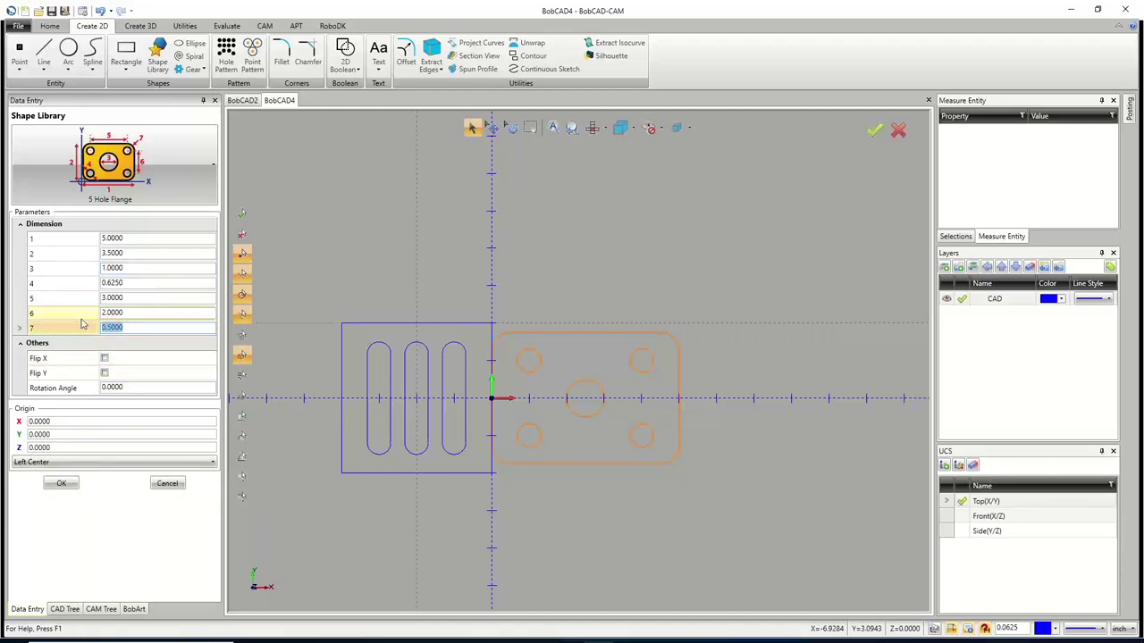
pyautogui.write('0')
pyautogui.click(127, 313)
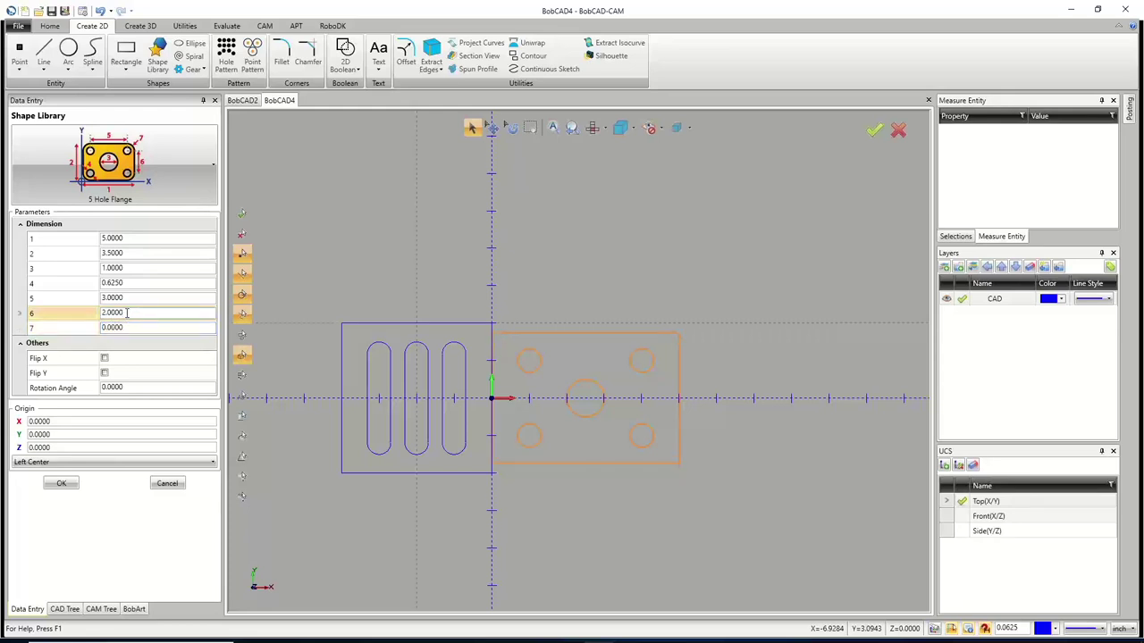
pyautogui.click(61, 484)
# Close the shape panel, start Quick Trim and zoom in on the plates' joint
pyautogui.click(165, 485)
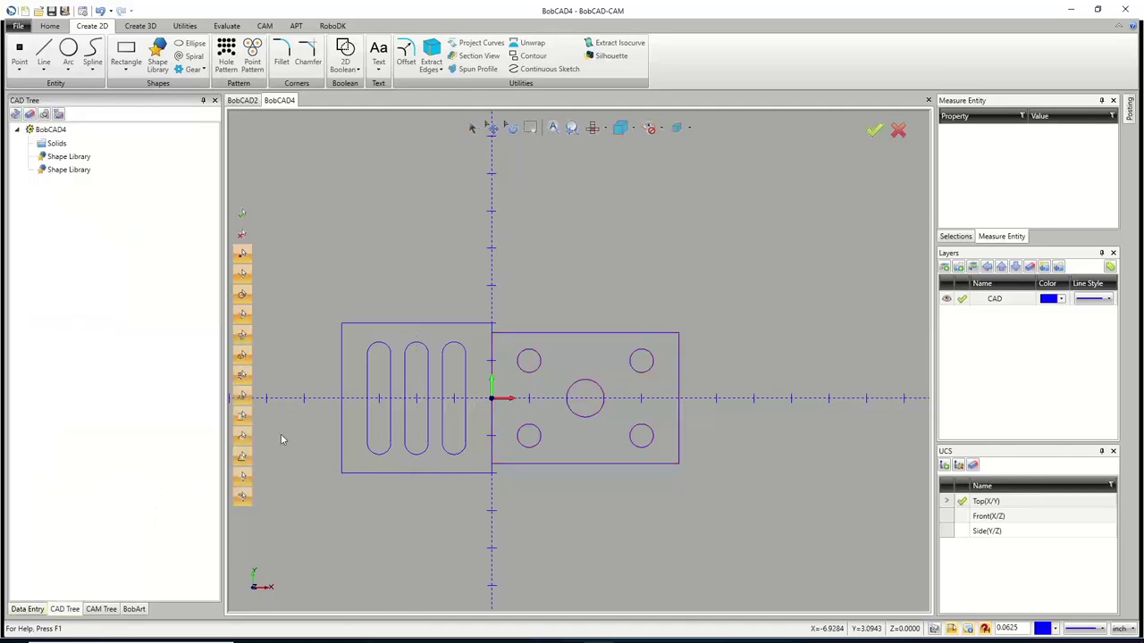
pyautogui.click(226, 25)
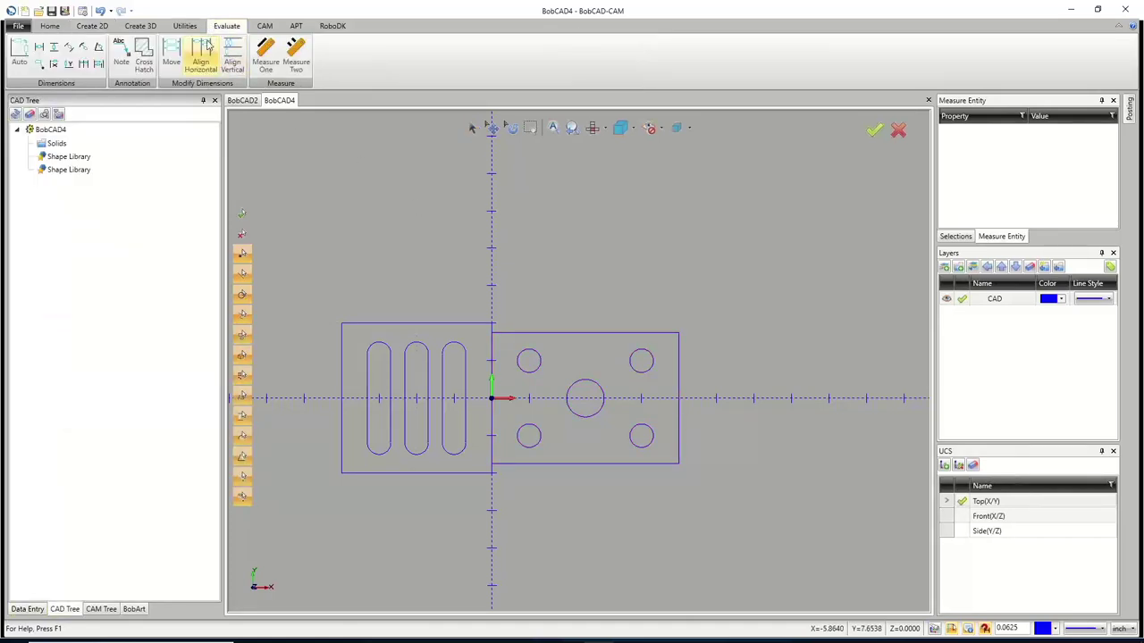
pyautogui.scroll(1, 204, 53)
pyautogui.click(147, 53)
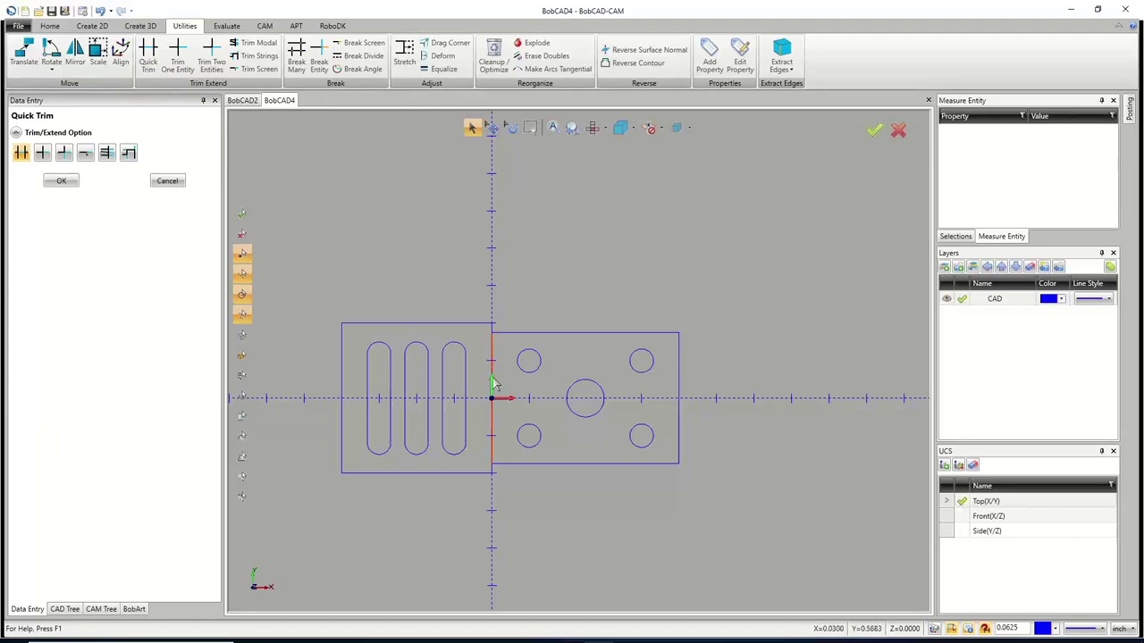
pyautogui.scroll(5, 519, 326)
pyautogui.scroll(3, 432, 346)
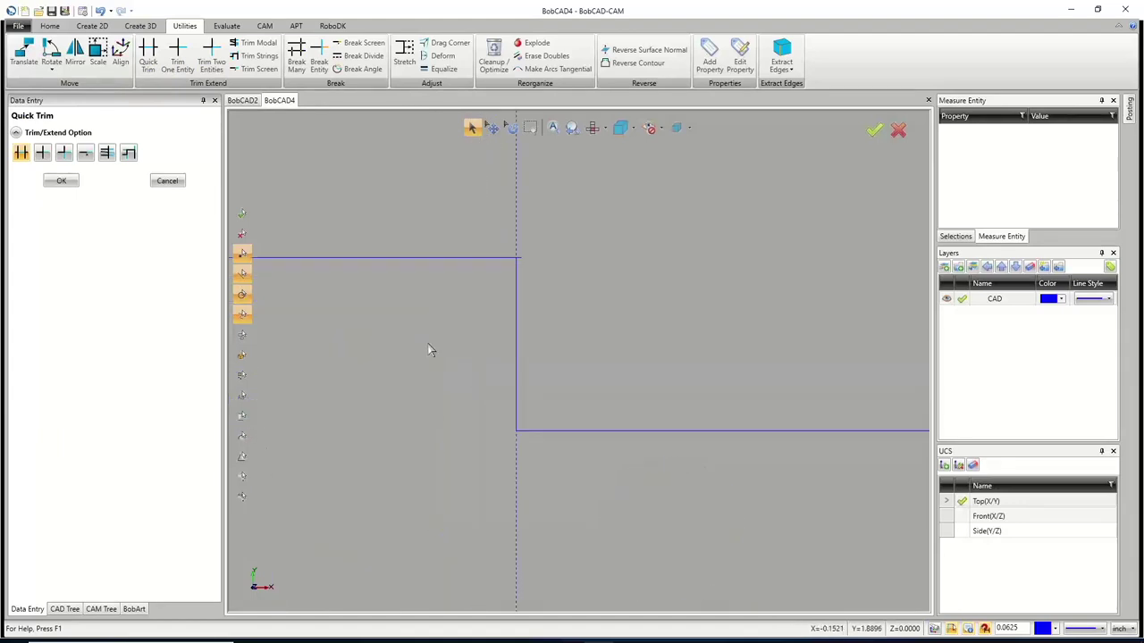
pyautogui.scroll(-6, 539, 366)
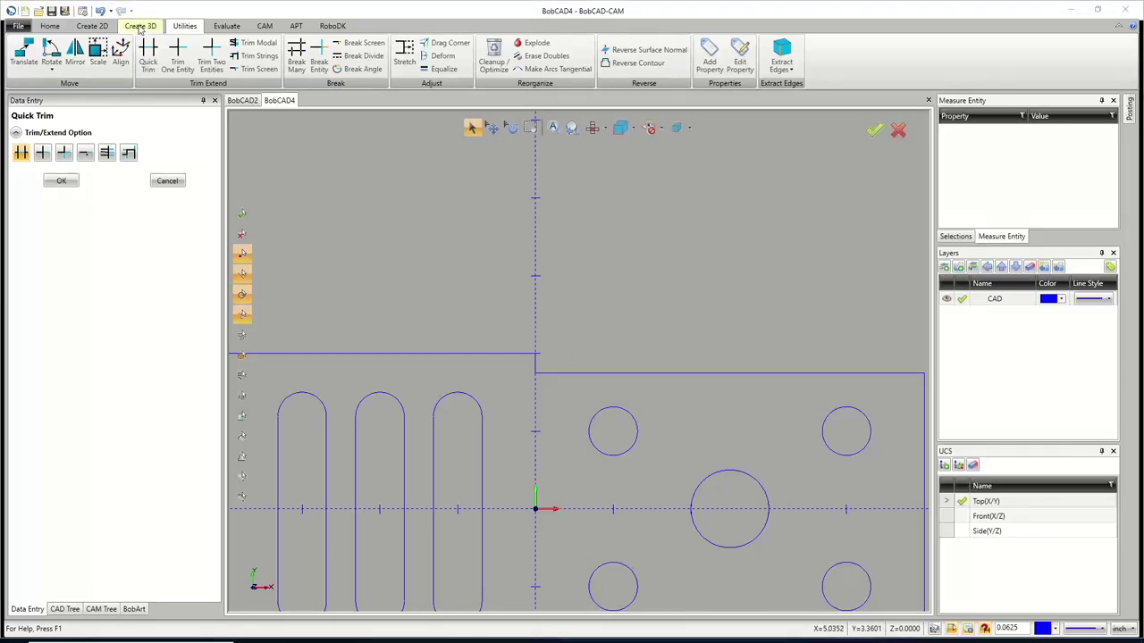
# Measure the short vertical step line between the plates as 0.2500 long
pyautogui.click(92, 25)
pyautogui.click(282, 55)
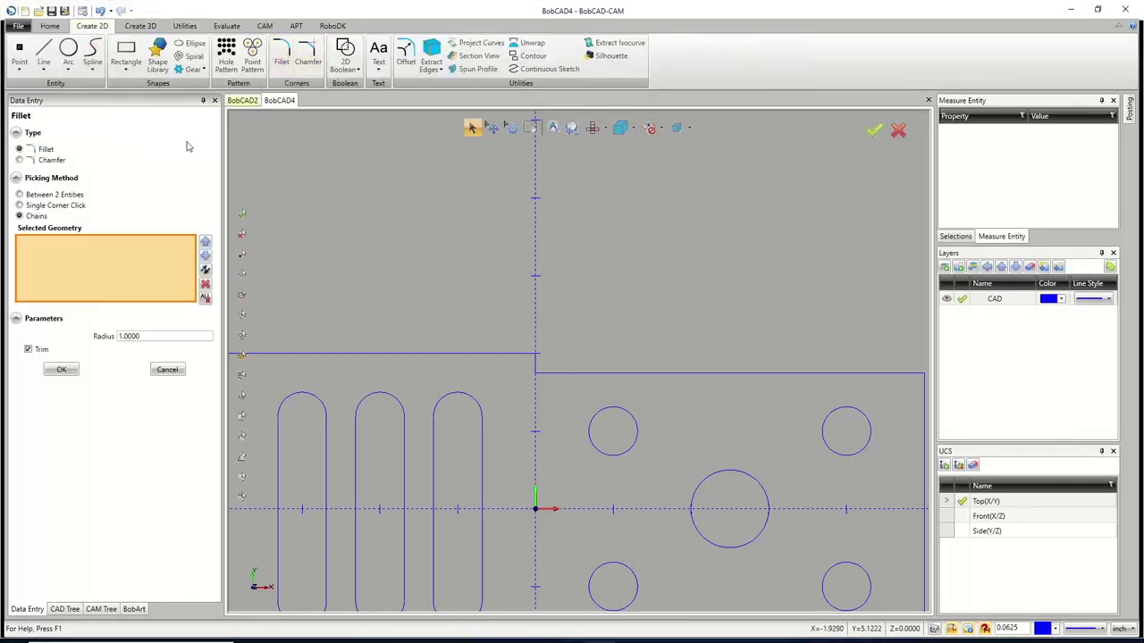
pyautogui.doubleClick(143, 252)
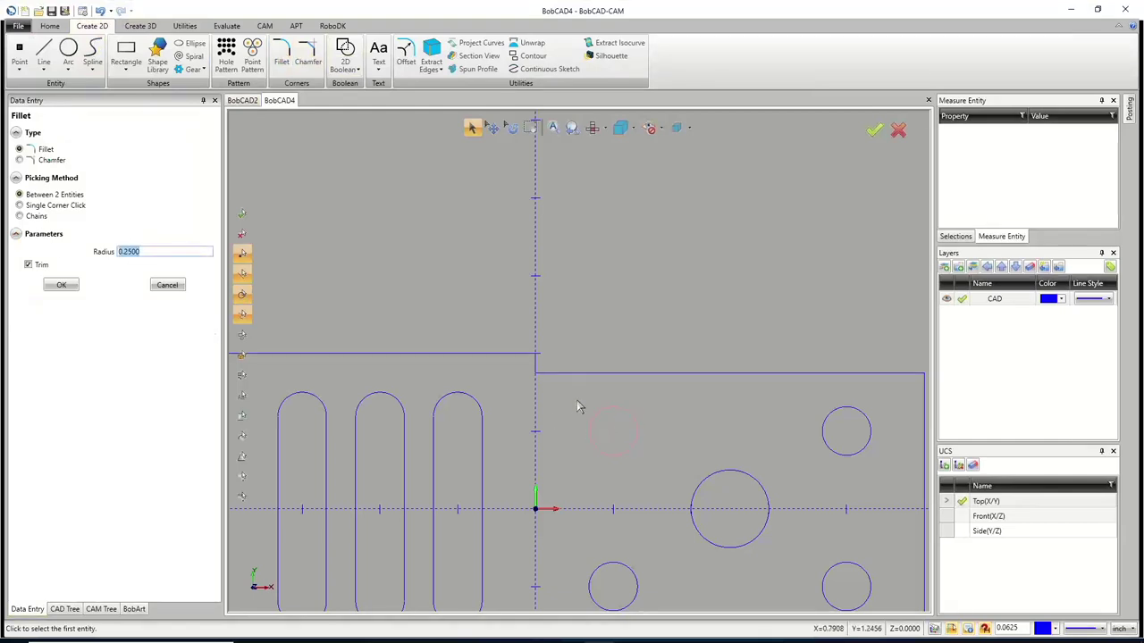
pyautogui.click(226, 26)
pyautogui.click(263, 65)
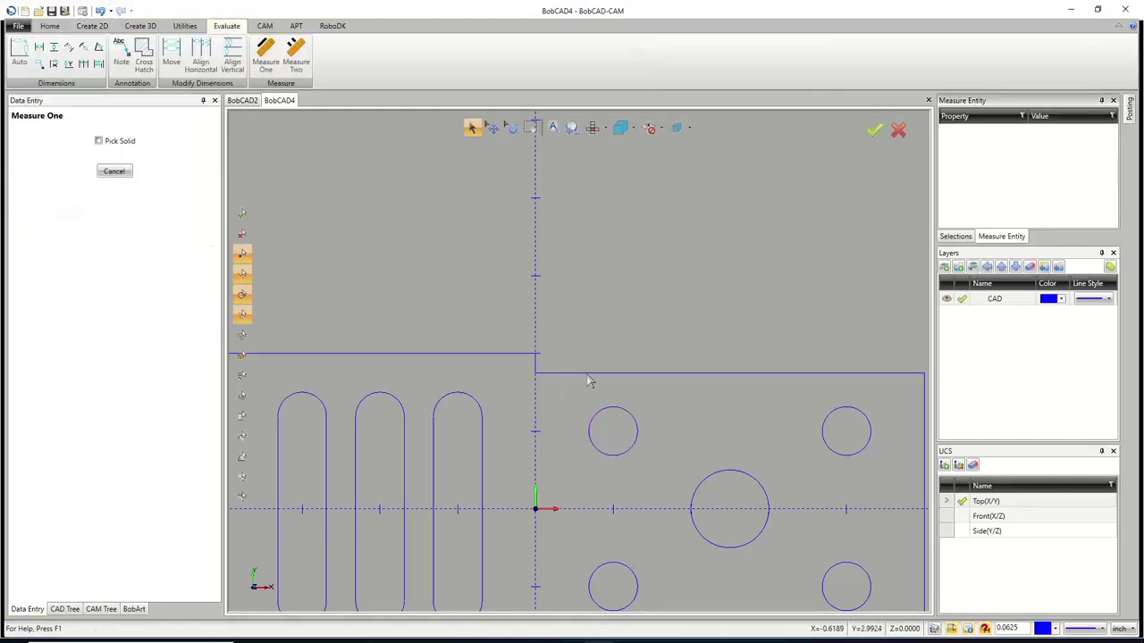
pyautogui.scroll(5, 537, 375)
pyautogui.click(533, 373)
pyautogui.scroll(-2, 1035, 225)
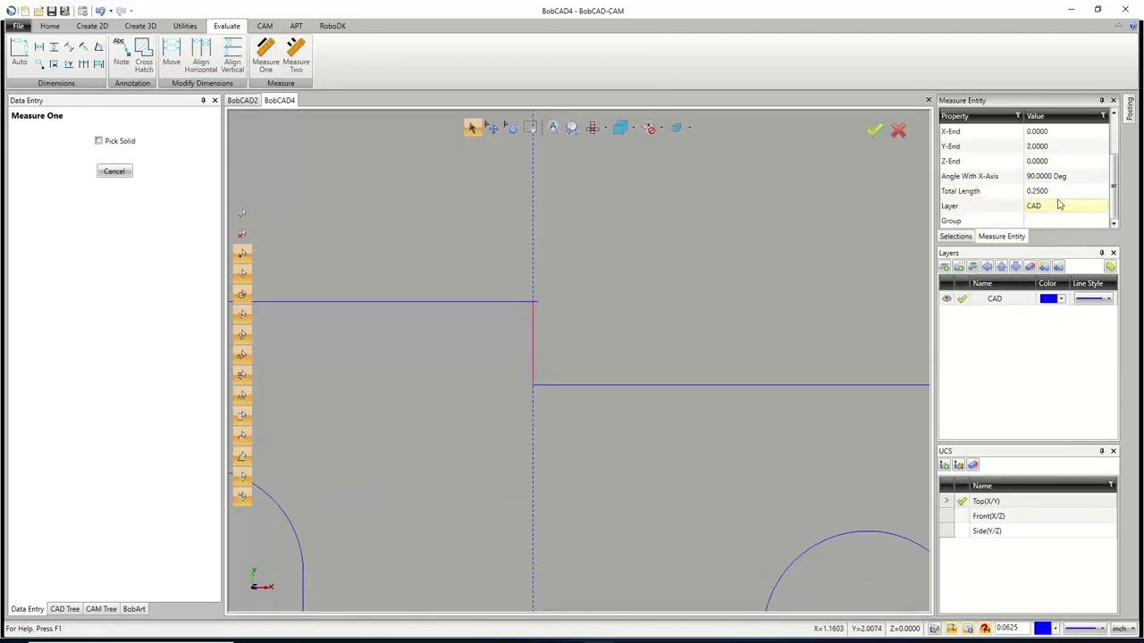
# Set up a 0.25 single-corner fillet, then cancel without filleting the corner
pyautogui.click(49, 26)
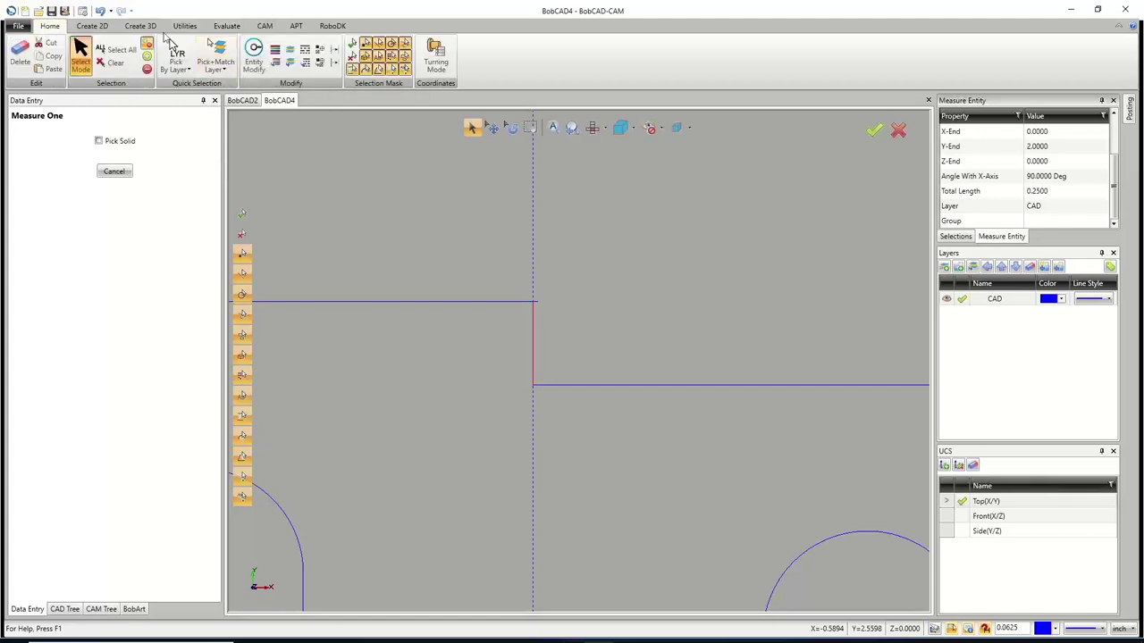
pyautogui.click(92, 26)
pyautogui.click(284, 55)
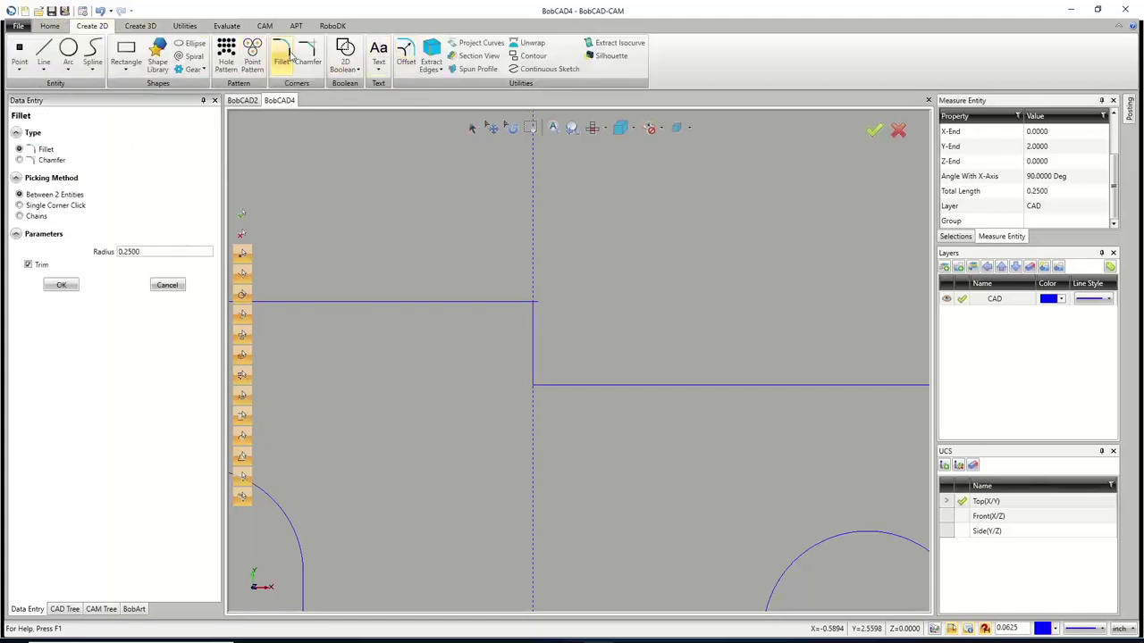
pyautogui.click(151, 251)
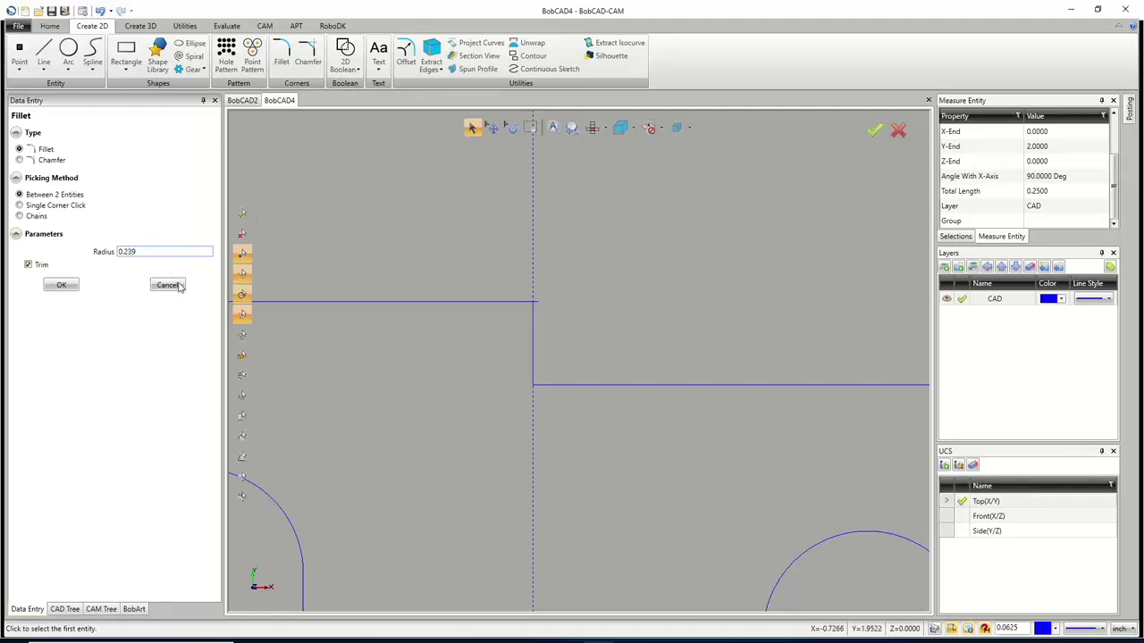
pyautogui.press('BackSpace')
pyautogui.press('BackSpace')
pyautogui.write('490')
pyautogui.click(35, 205)
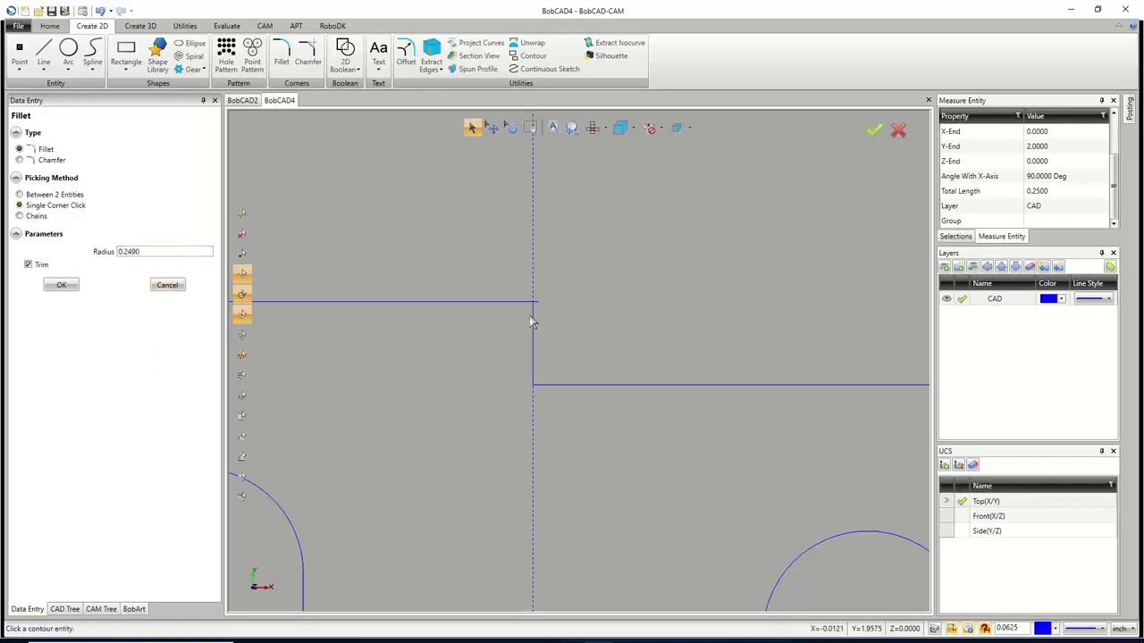
pyautogui.moveTo(175, 251); pyautogui.dragTo(89, 247)
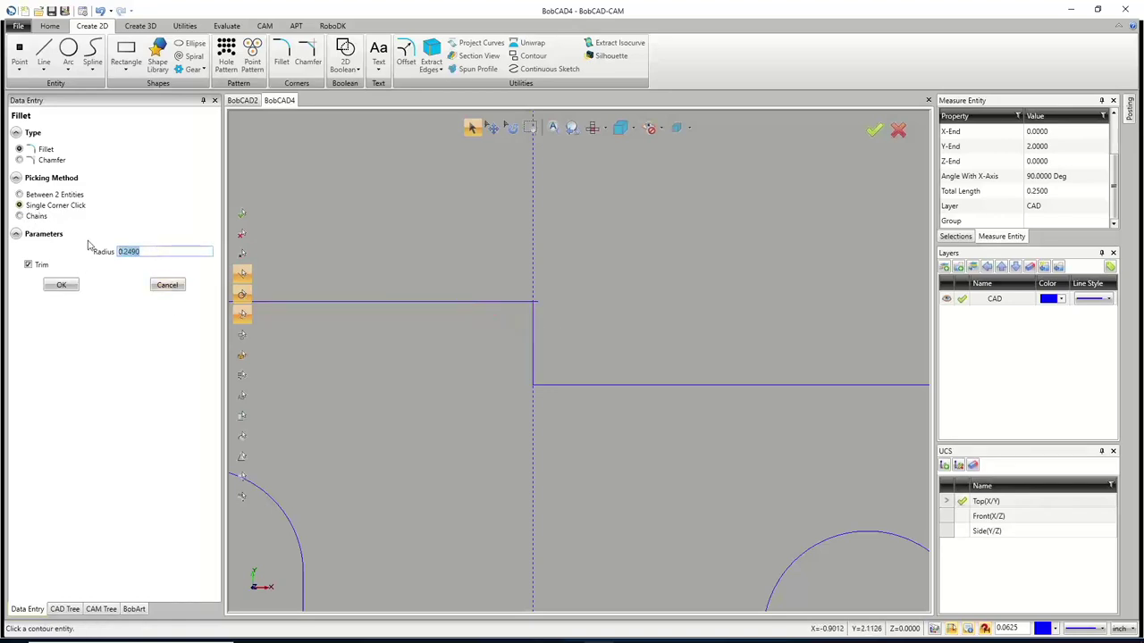
pyautogui.press('BackSpace')
pyautogui.write('.25')
pyautogui.press('Return')
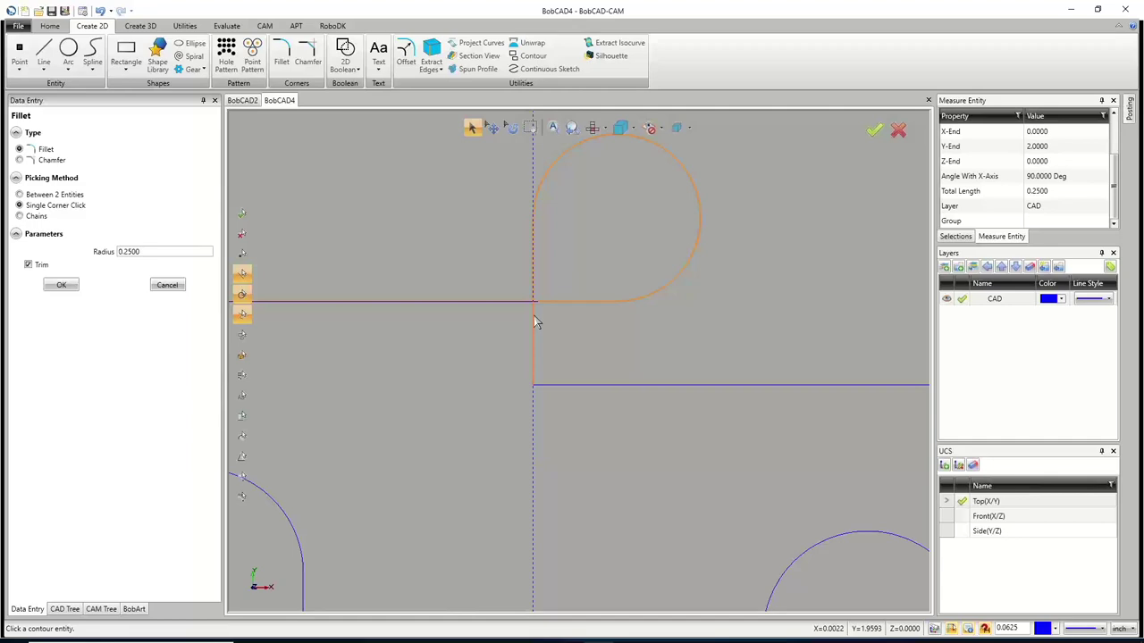
pyautogui.click(168, 287)
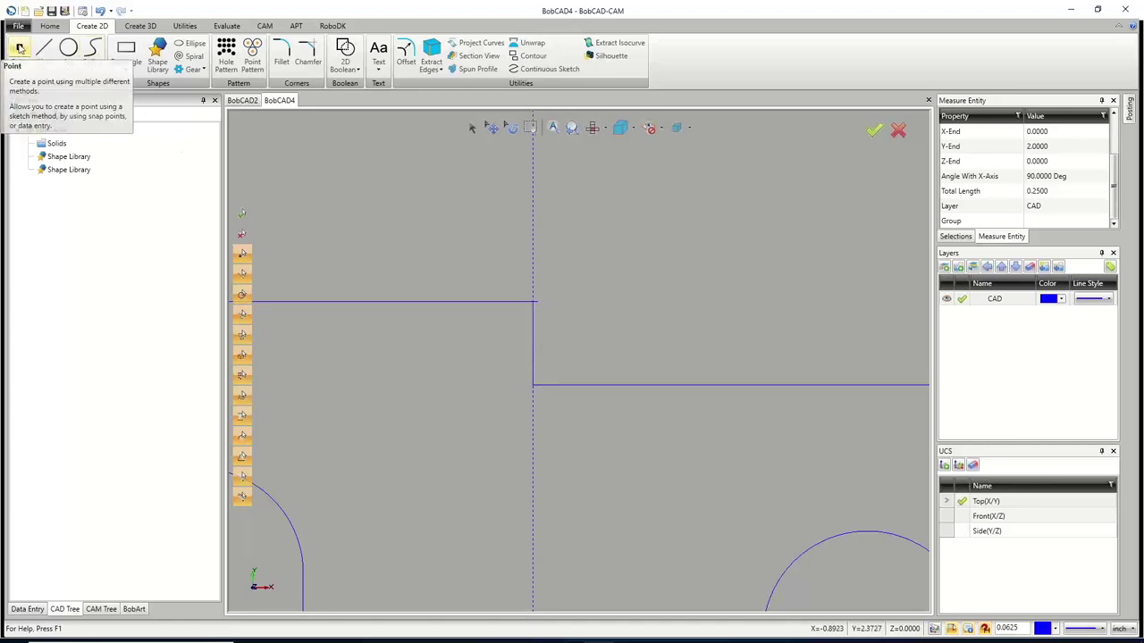
# Place an incremental point offset X 0.125, Y 0.125 from the lower step corner
pyautogui.click(20, 47)
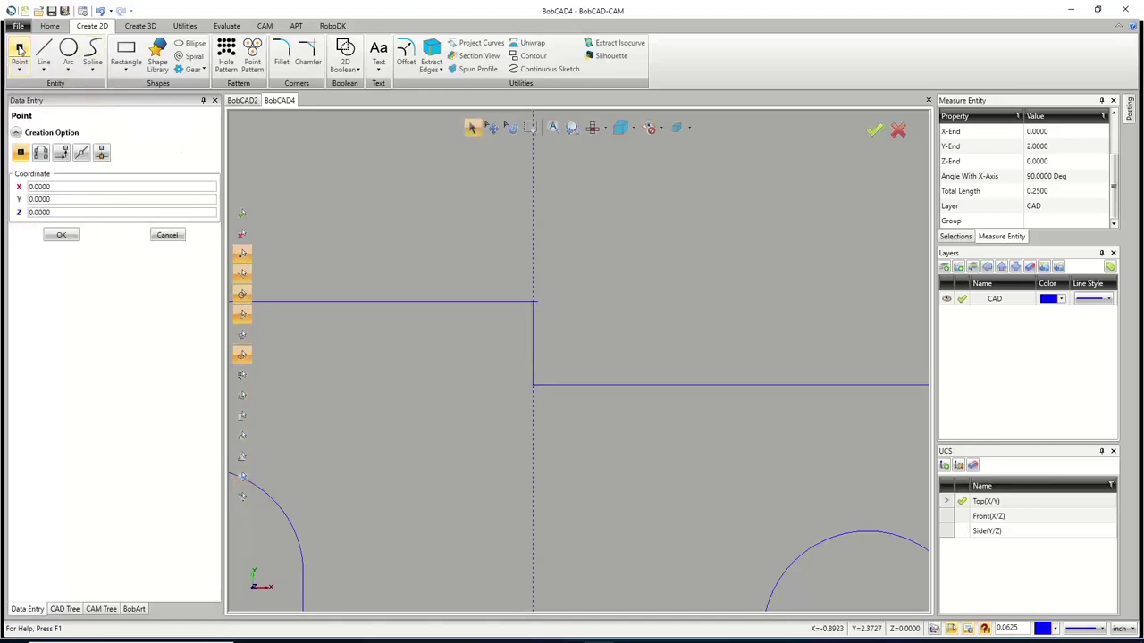
pyautogui.click(63, 153)
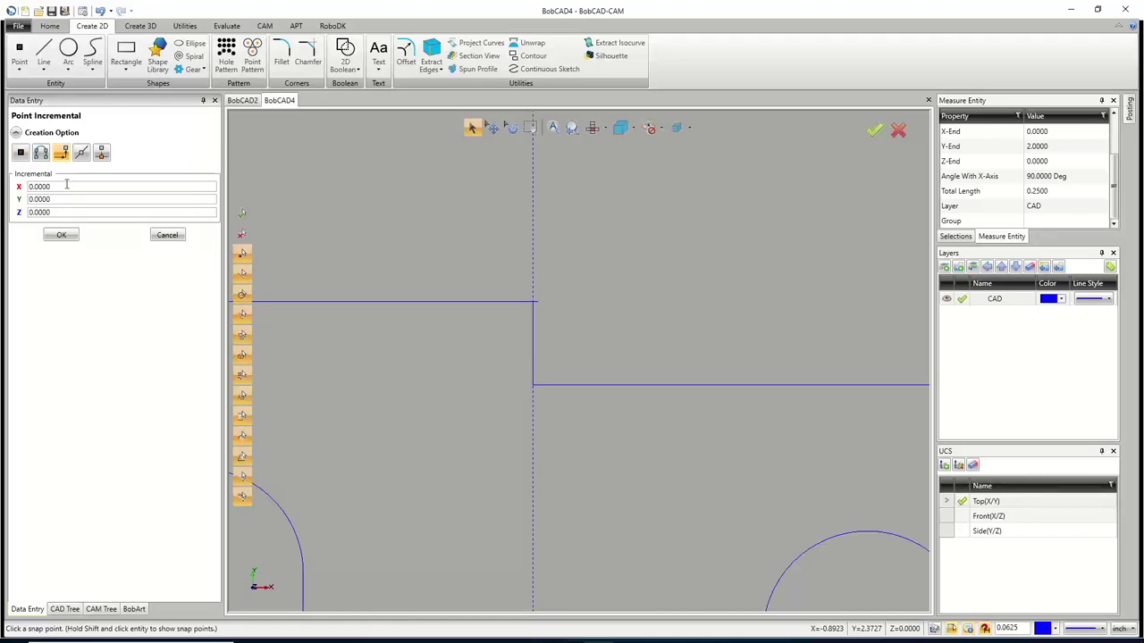
pyautogui.doubleClick(66, 185)
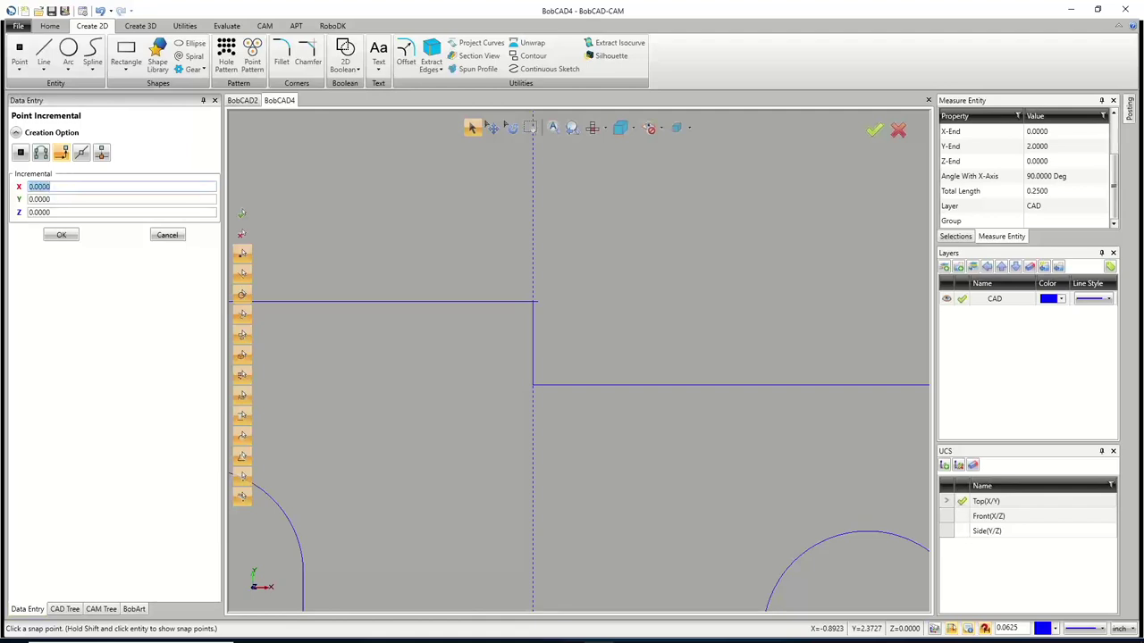
pyautogui.press('BackSpace')
pyautogui.write('.125')
pyautogui.doubleClick(71, 198)
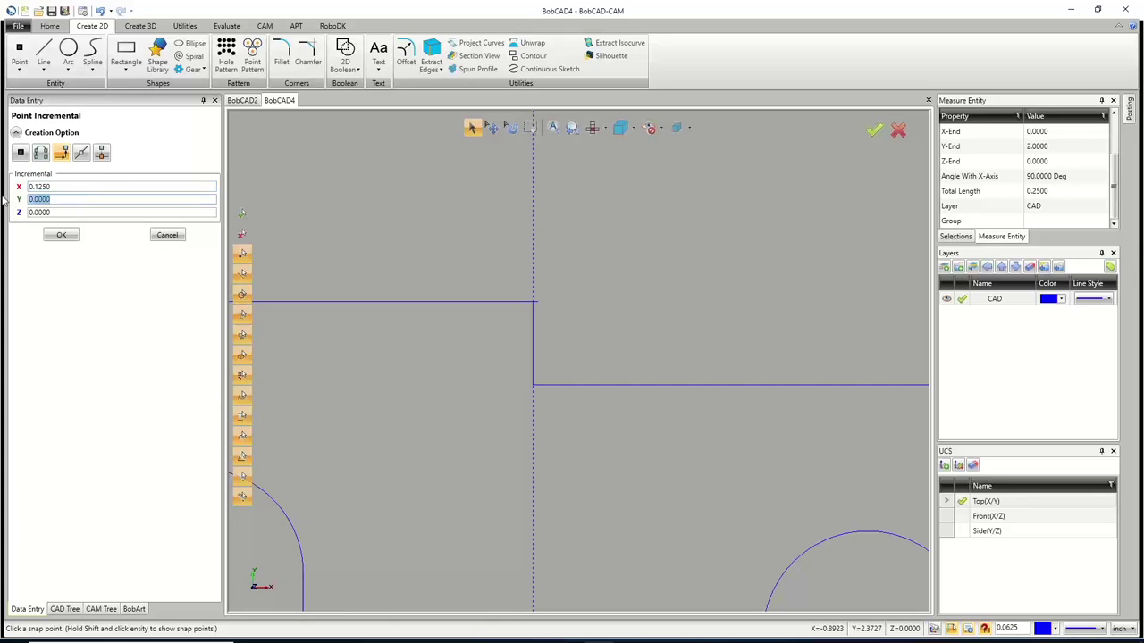
pyautogui.press('BackSpace')
pyautogui.press('Return')
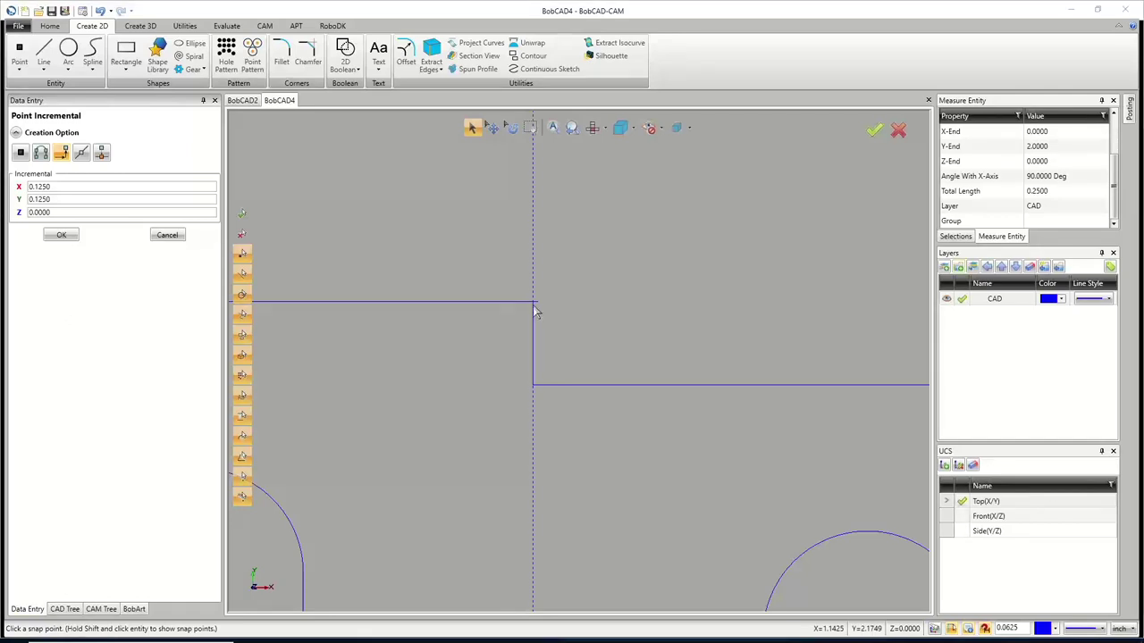
pyautogui.click(534, 386)
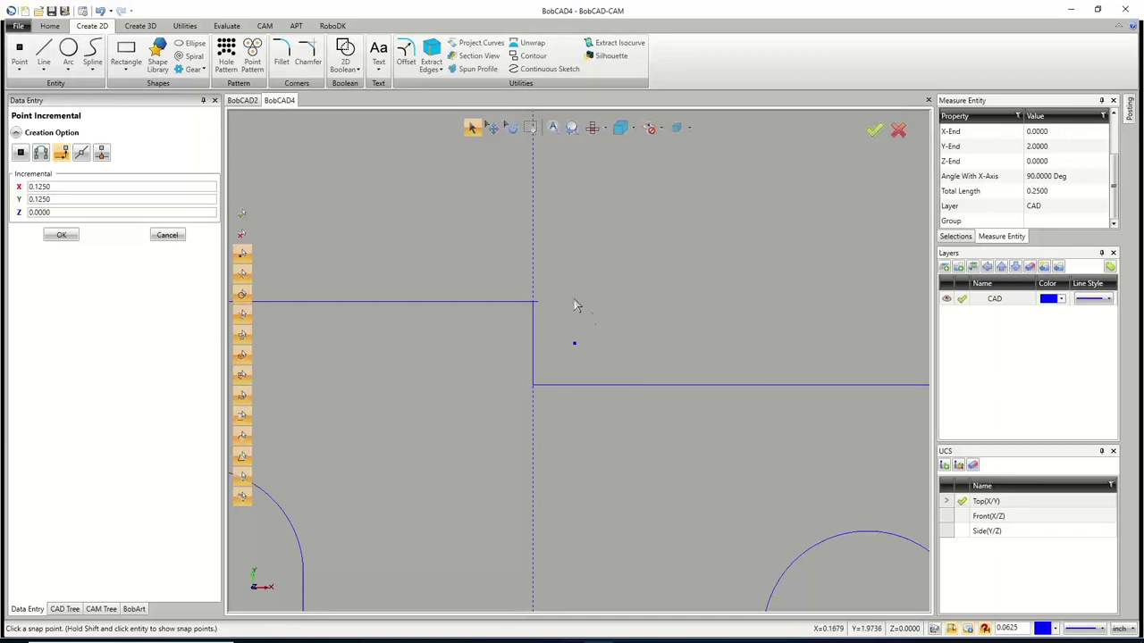
# Place a second point offset -0.125 in X and Y from the upper step corner
pyautogui.doubleClick(92, 187)
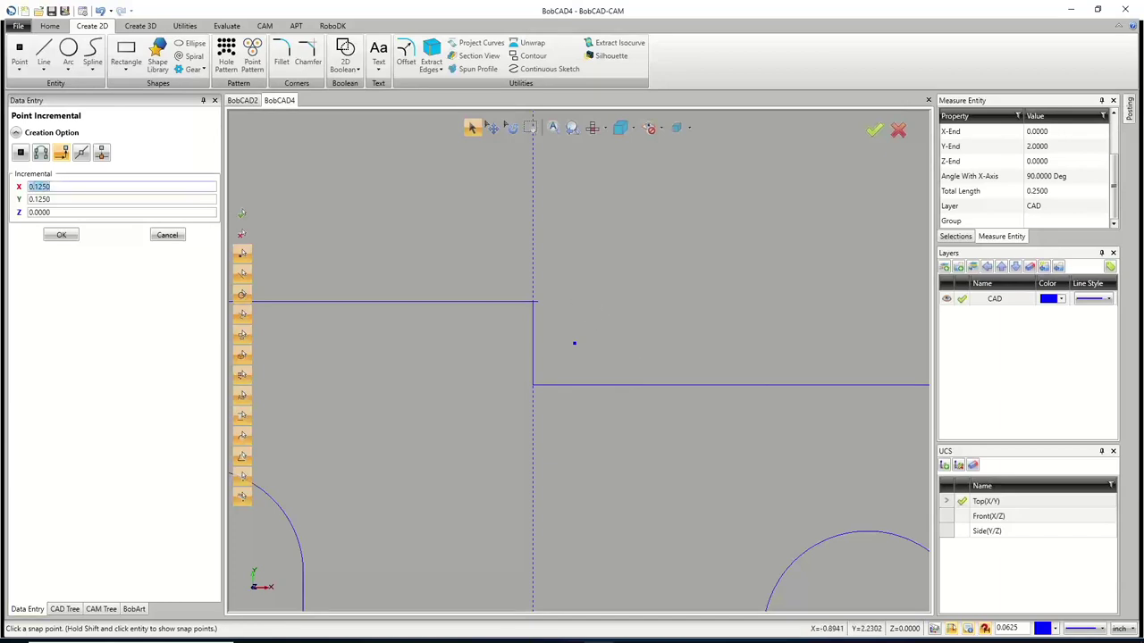
pyautogui.write('-0')
pyautogui.write('.125')
pyautogui.press('Tab')
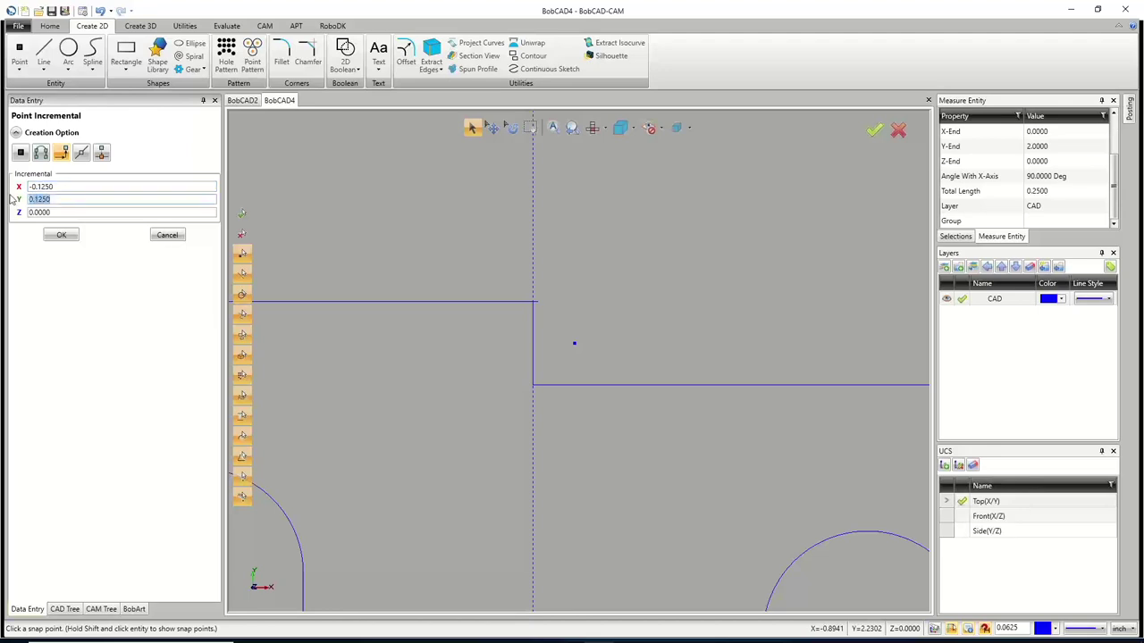
pyautogui.write('-0')
pyautogui.write('.125')
pyautogui.press('Return')
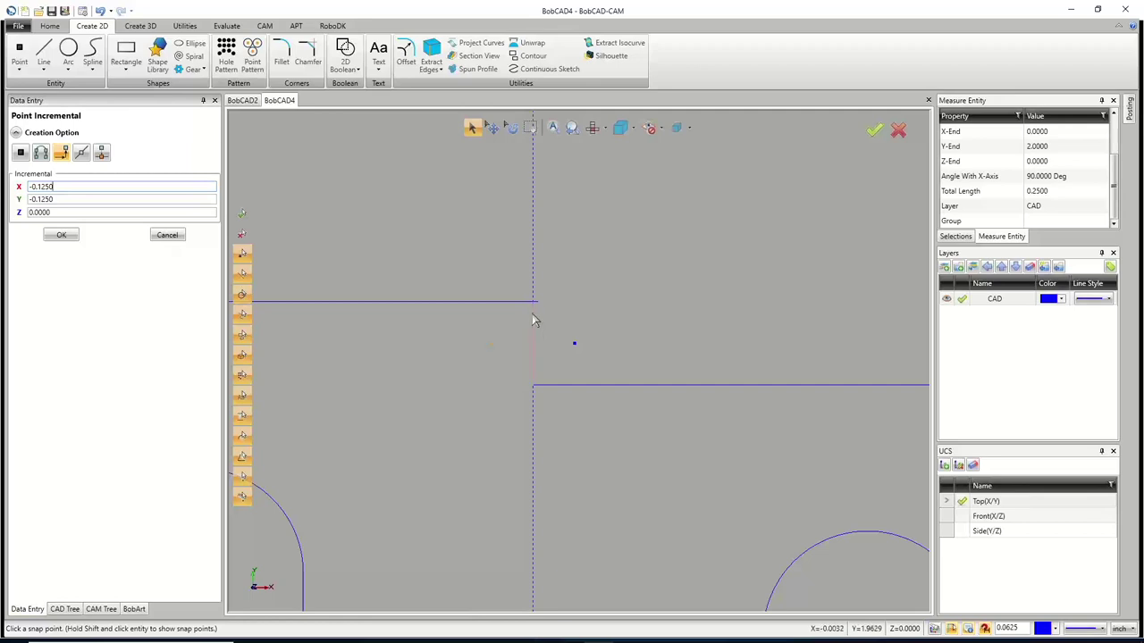
pyautogui.click(533, 301)
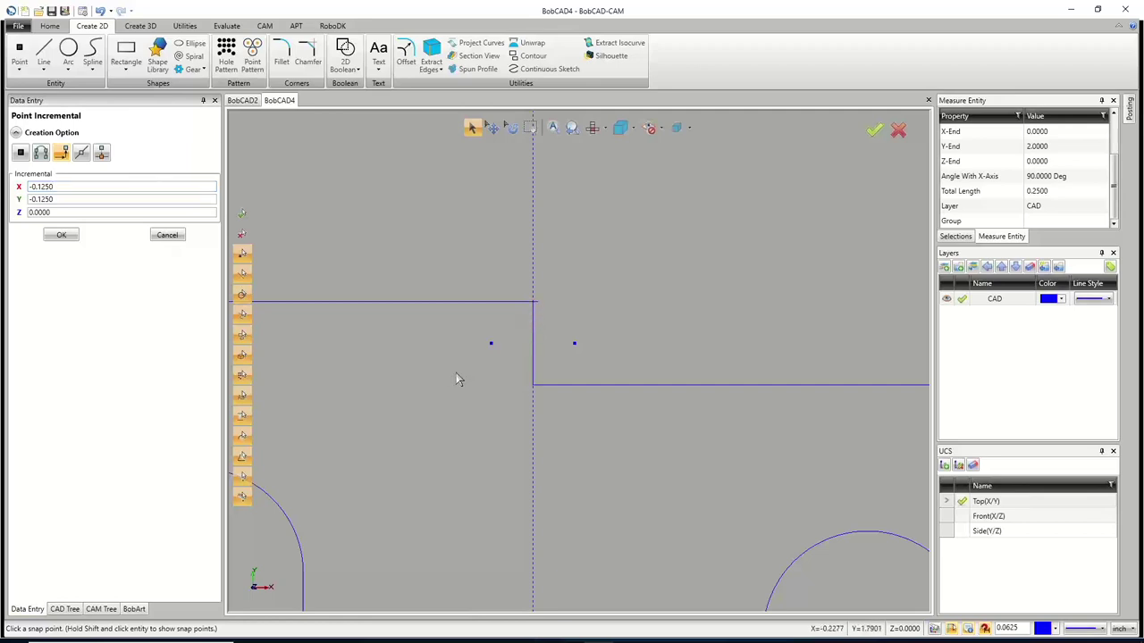
pyautogui.click(167, 235)
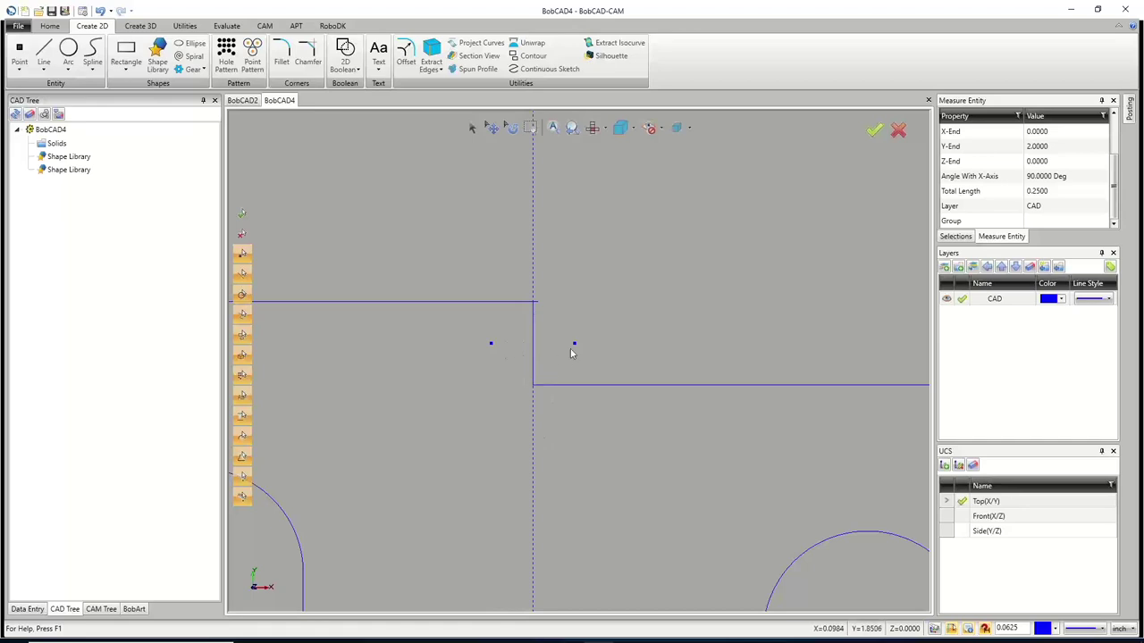
# Start a 0.25-diameter circle and turn off grid-increment snapping and X/Y tracking
pyautogui.click(68, 47)
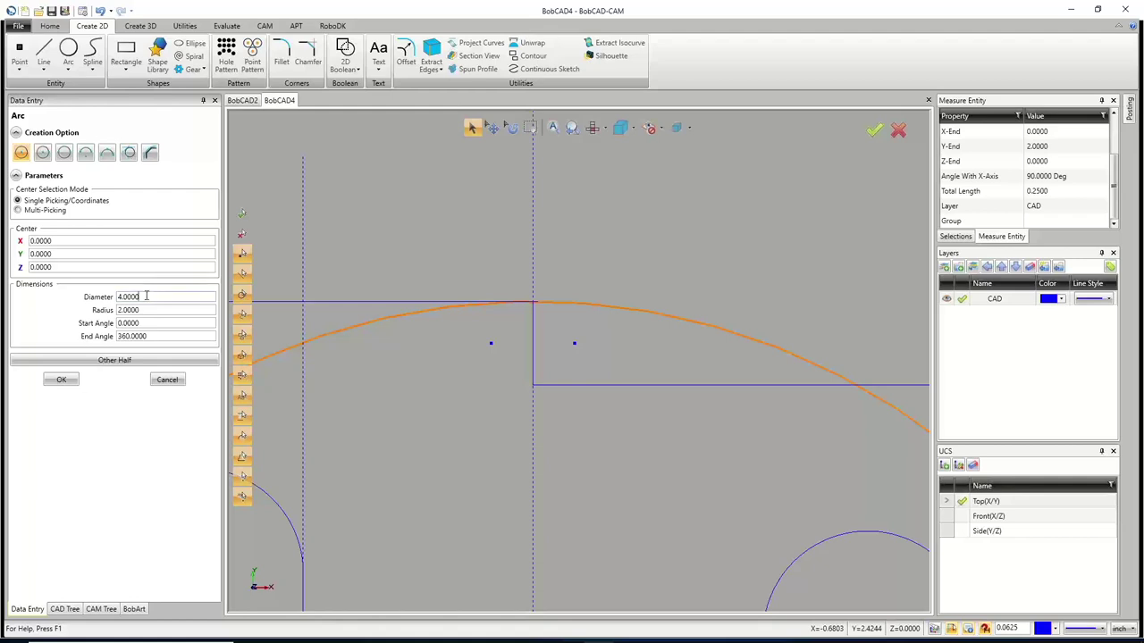
pyautogui.moveTo(147, 296); pyautogui.dragTo(39, 287)
pyautogui.press('BackSpace')
pyautogui.click(140, 310)
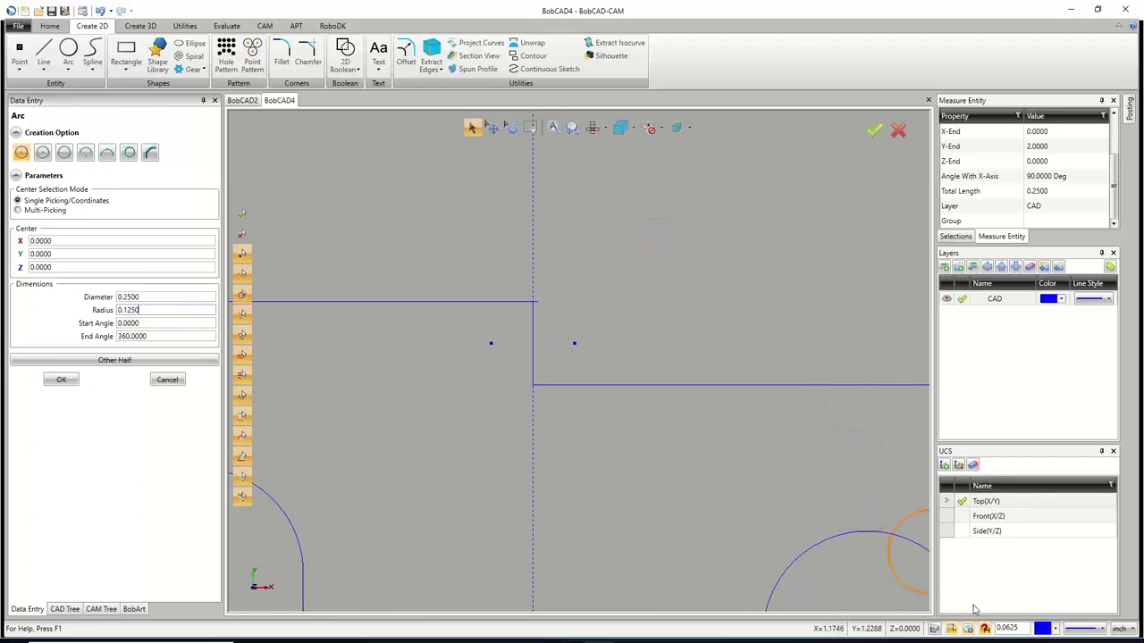
pyautogui.click(983, 629)
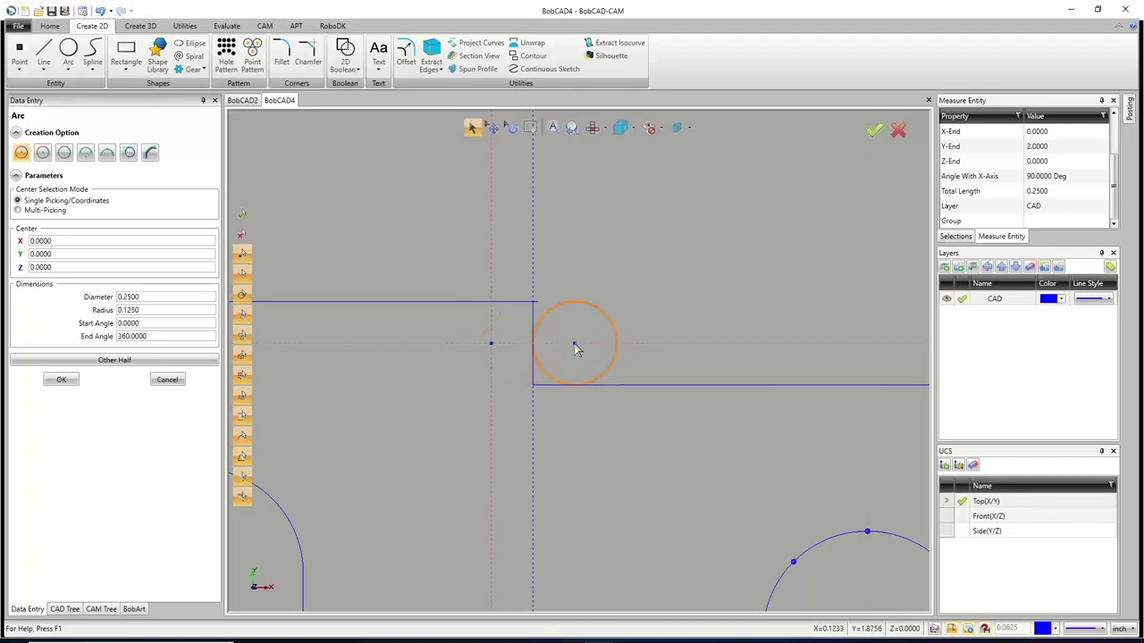
pyautogui.click(953, 629)
# Place two touching circles beside the step and enter 0.2500 as the length
pyautogui.click(491, 345)
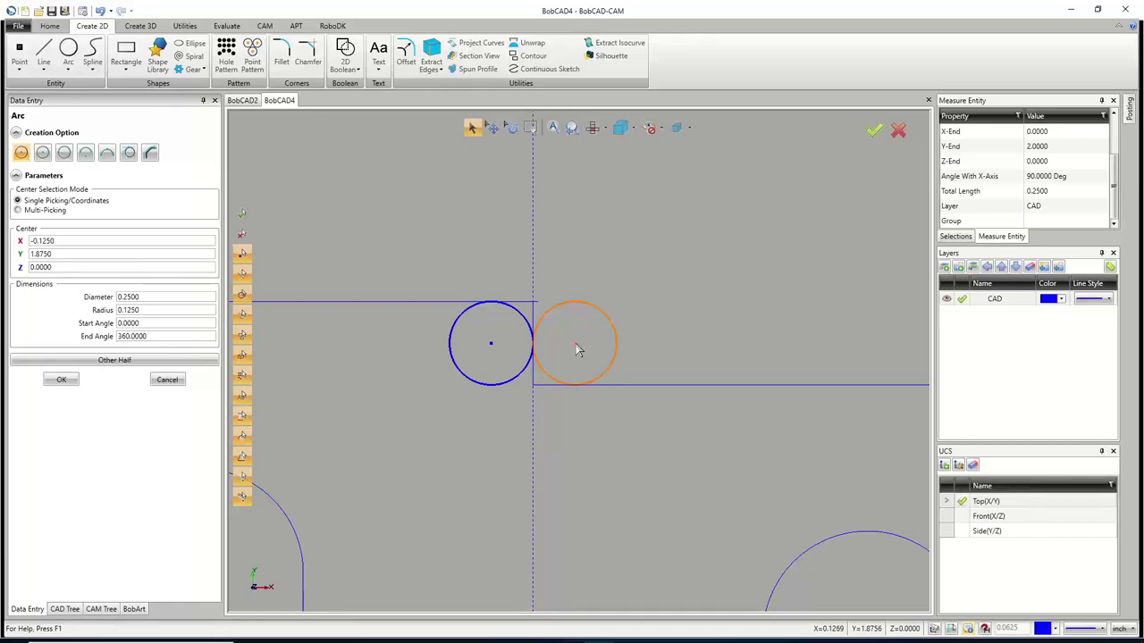
pyautogui.click(573, 345)
pyautogui.rightClick(541, 256)
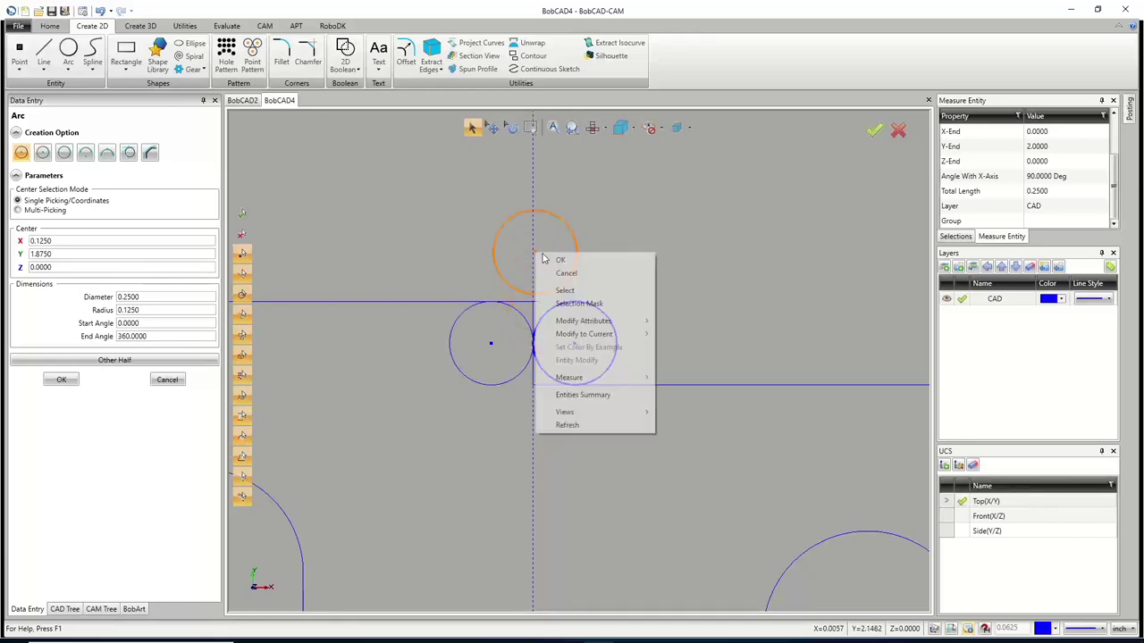
pyautogui.click(566, 272)
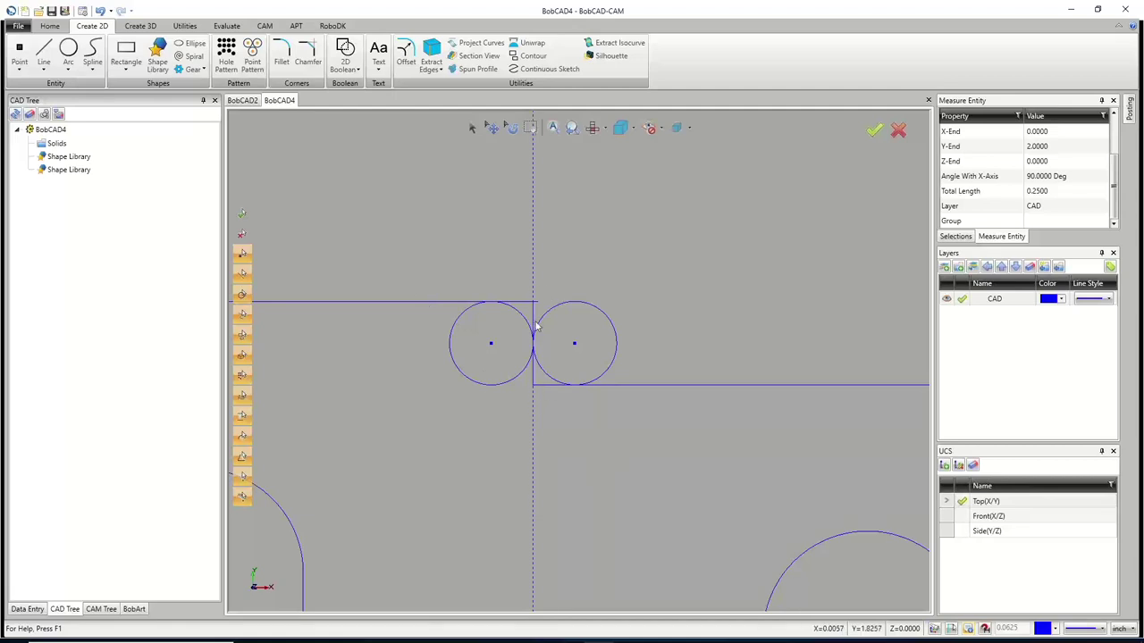
pyautogui.click(1046, 191)
pyautogui.write('0.250')
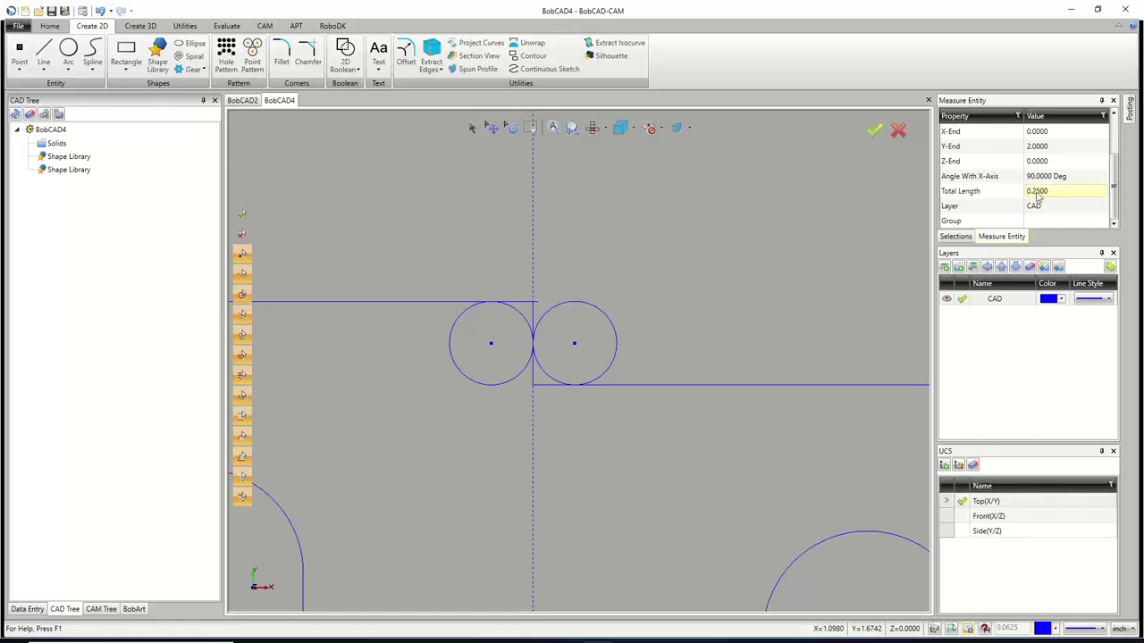
pyautogui.write('0')
pyautogui.press('Return')
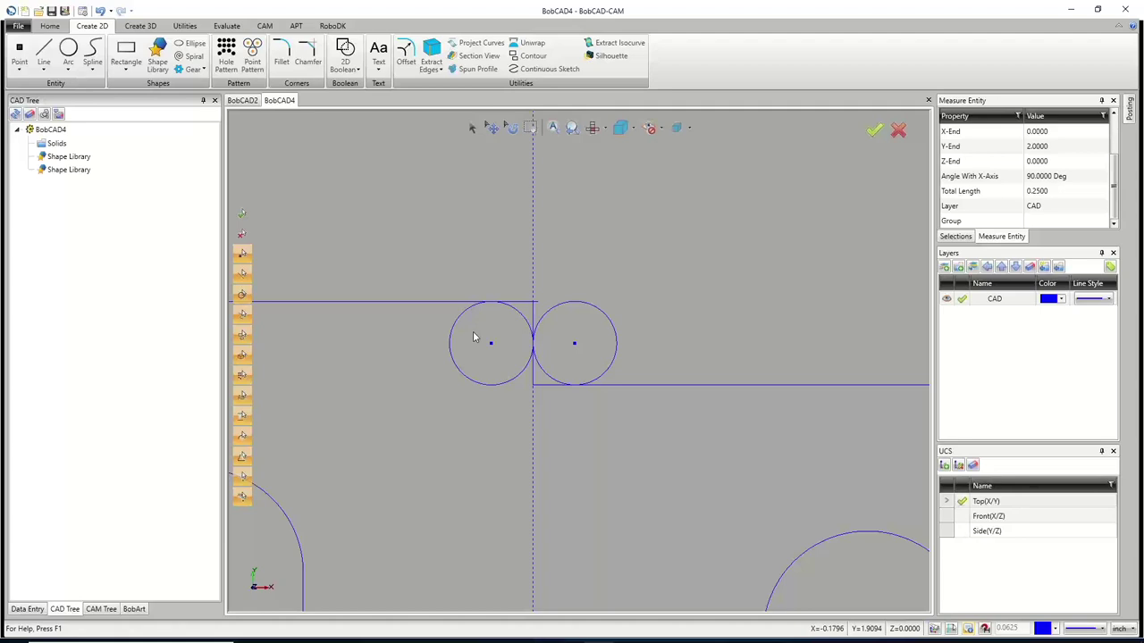
# Quick-trim away the vertical step line segments and the bottom line's stub
pyautogui.click(185, 26)
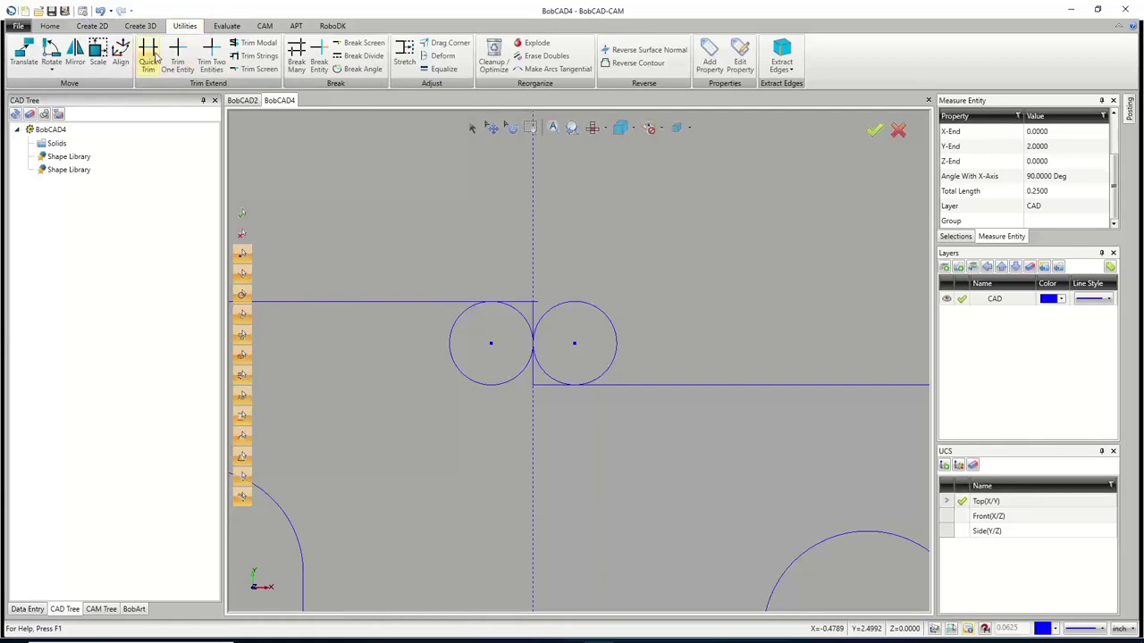
pyautogui.click(148, 53)
pyautogui.scroll(5, 505, 301)
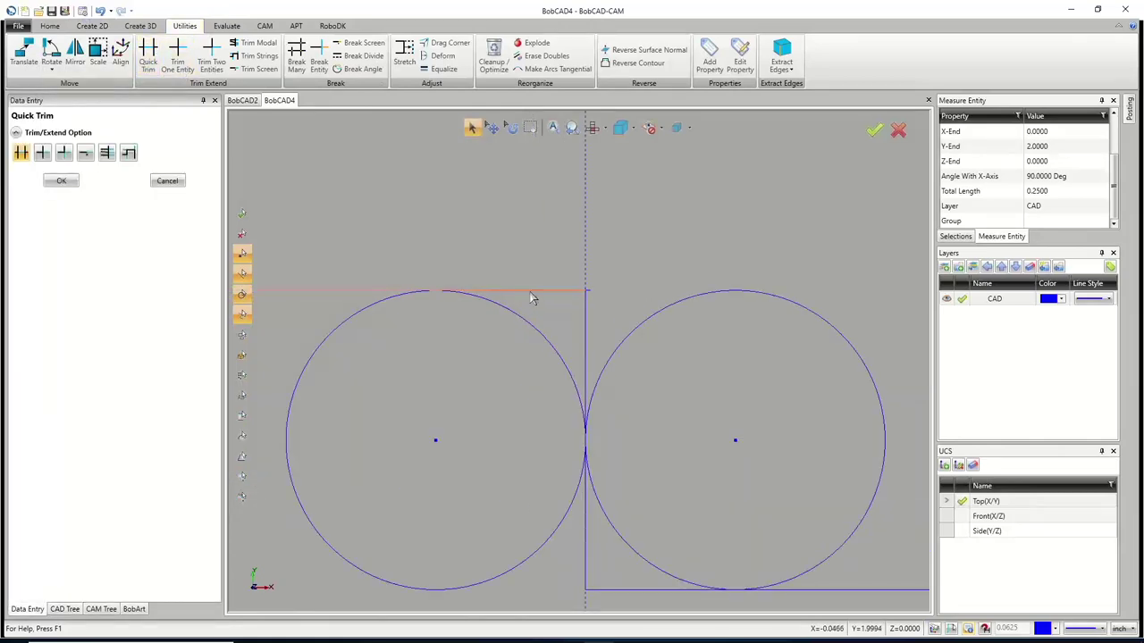
pyautogui.click(585, 314)
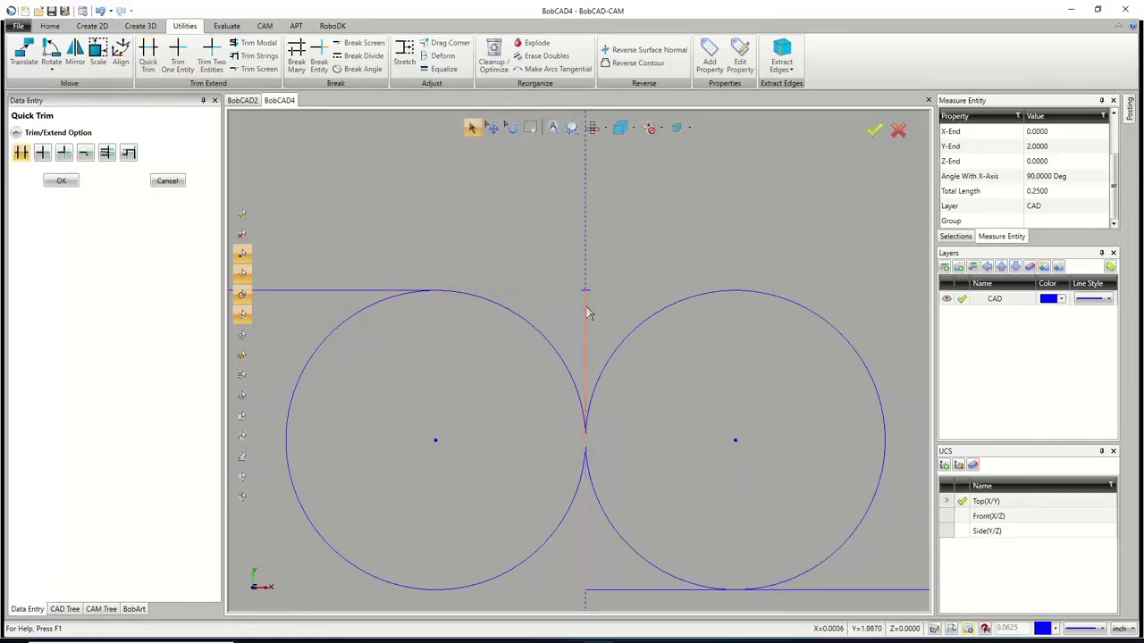
pyautogui.scroll(-4, 562, 269)
pyautogui.click(573, 377)
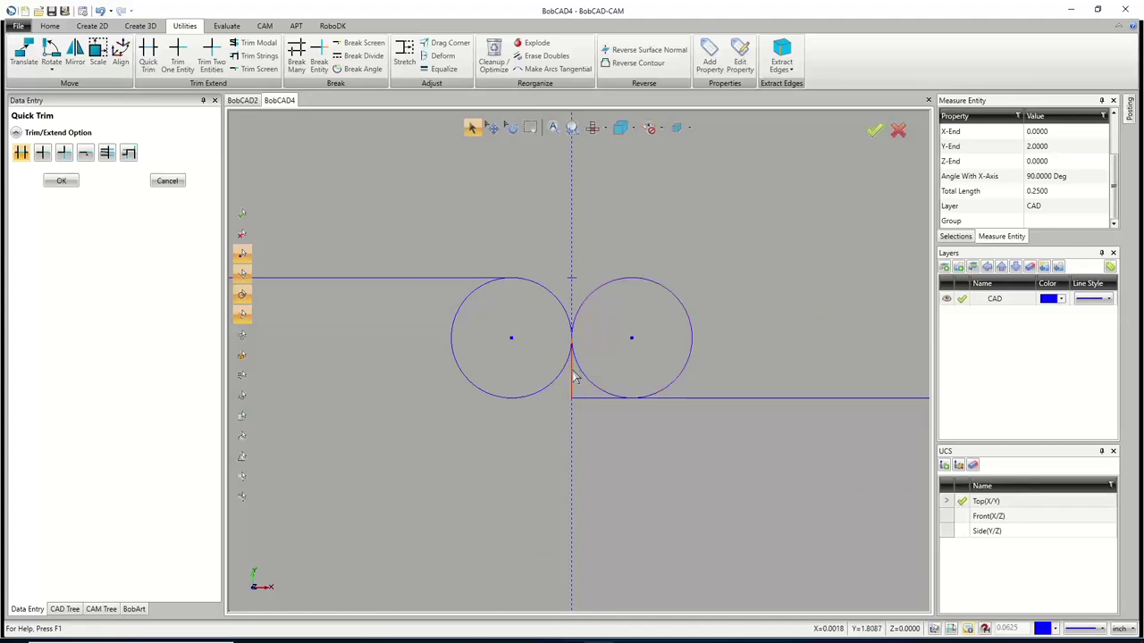
pyautogui.click(586, 405)
# Trim the two circles down to the S-shaped blend arcs and end trimming
pyautogui.click(608, 284)
pyautogui.click(692, 354)
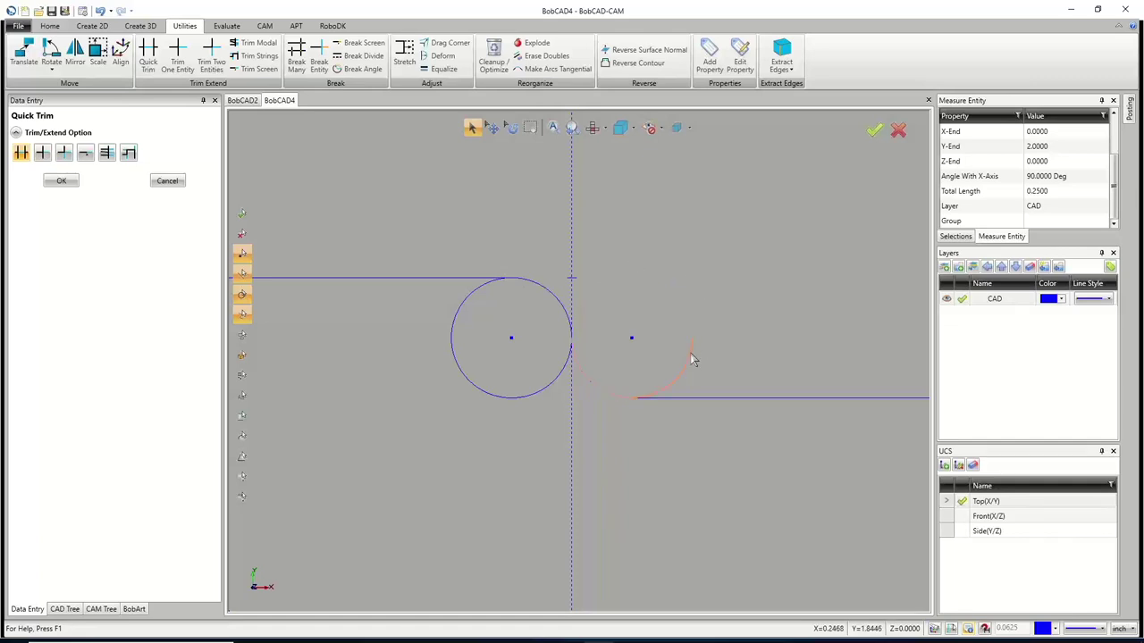
pyautogui.click(531, 402)
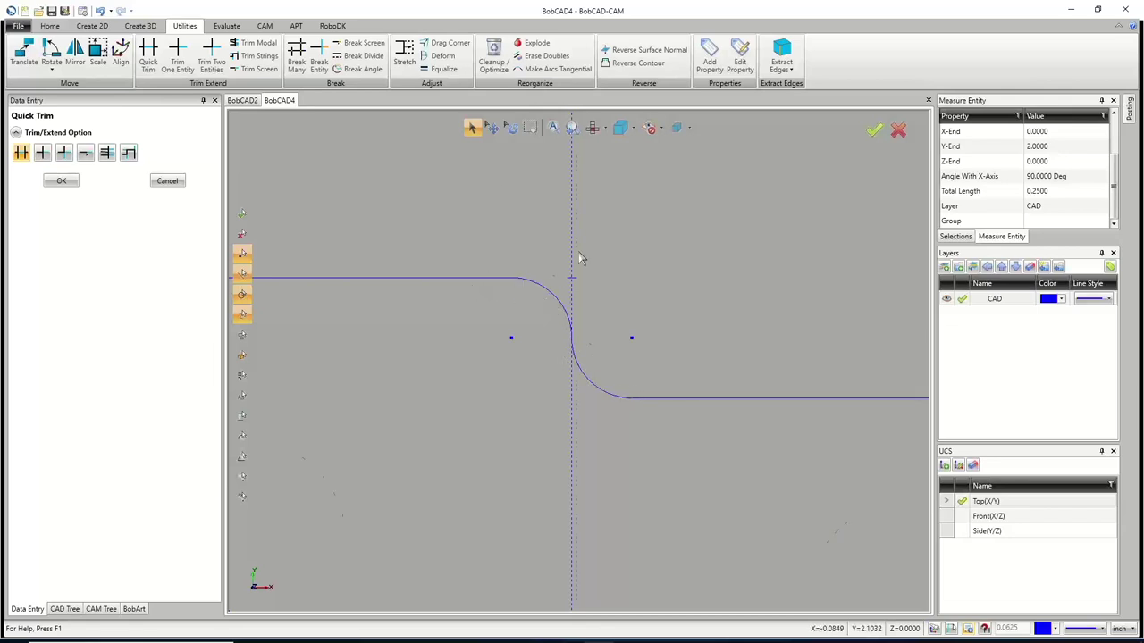
pyautogui.scroll(-5, 579, 259)
pyautogui.scroll(5, 579, 261)
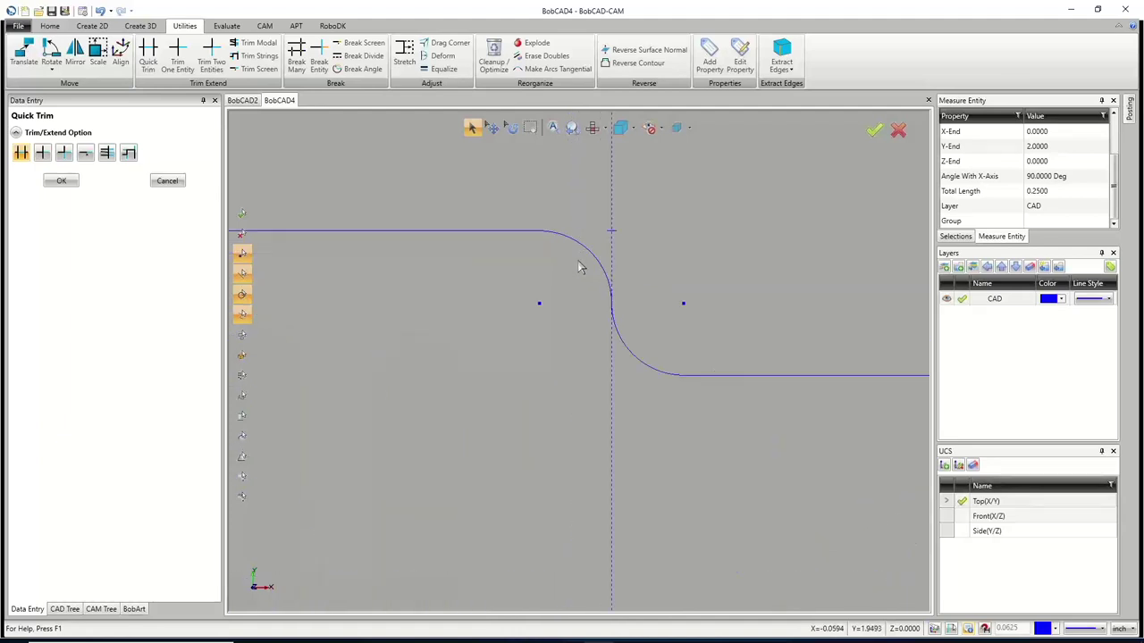
pyautogui.scroll(3, 579, 267)
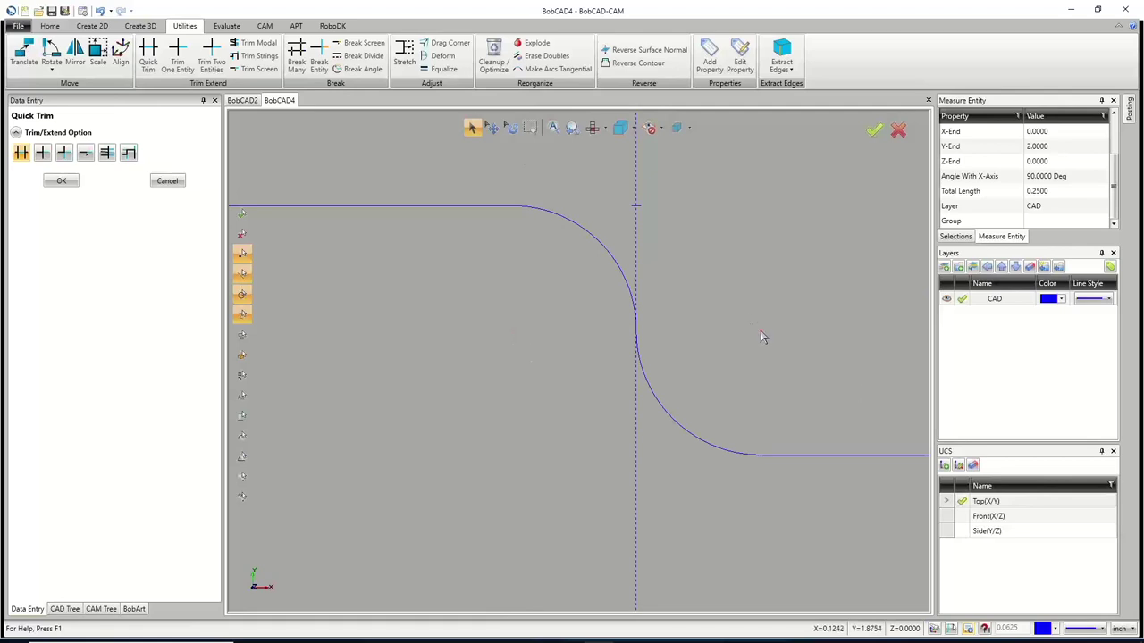
pyautogui.scroll(-6, 534, 280)
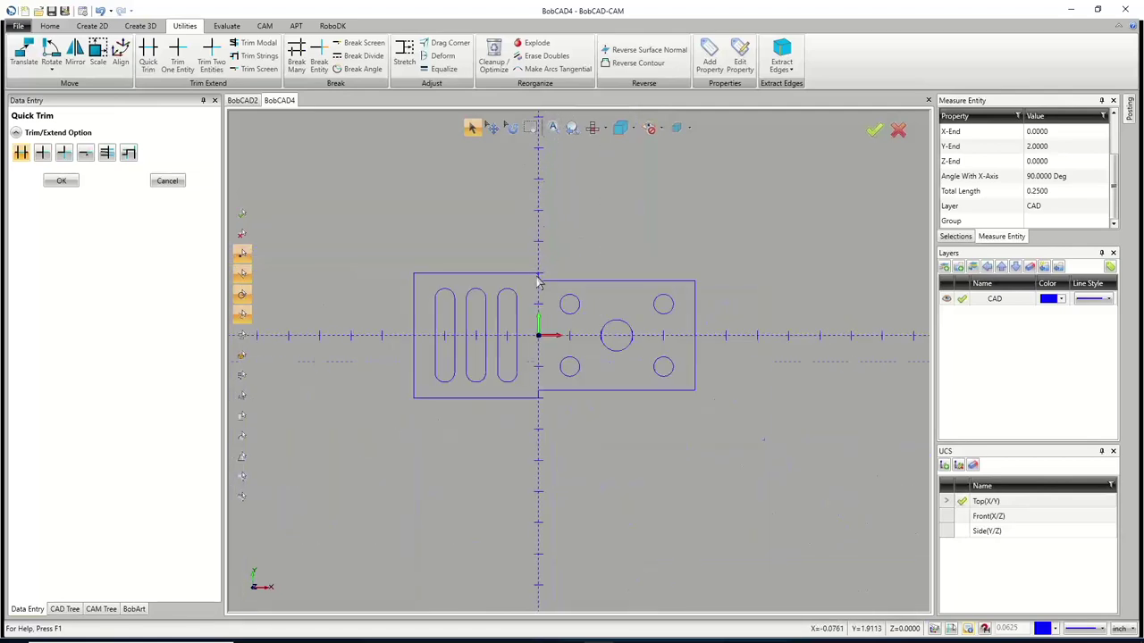
pyautogui.scroll(10, 539, 277)
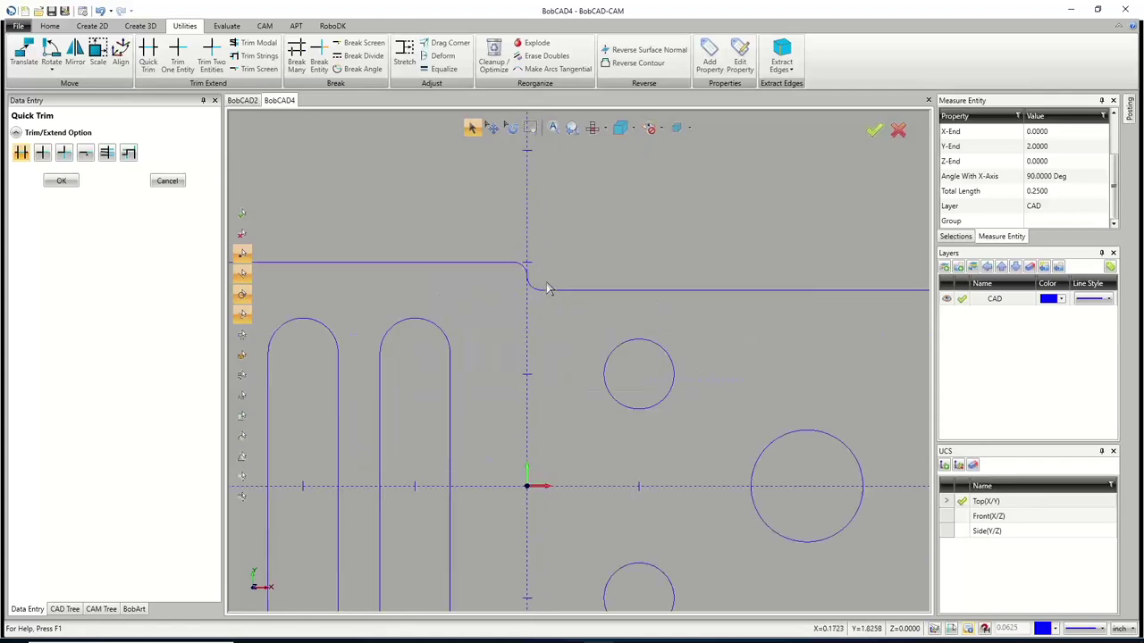
pyautogui.rightClick(507, 196)
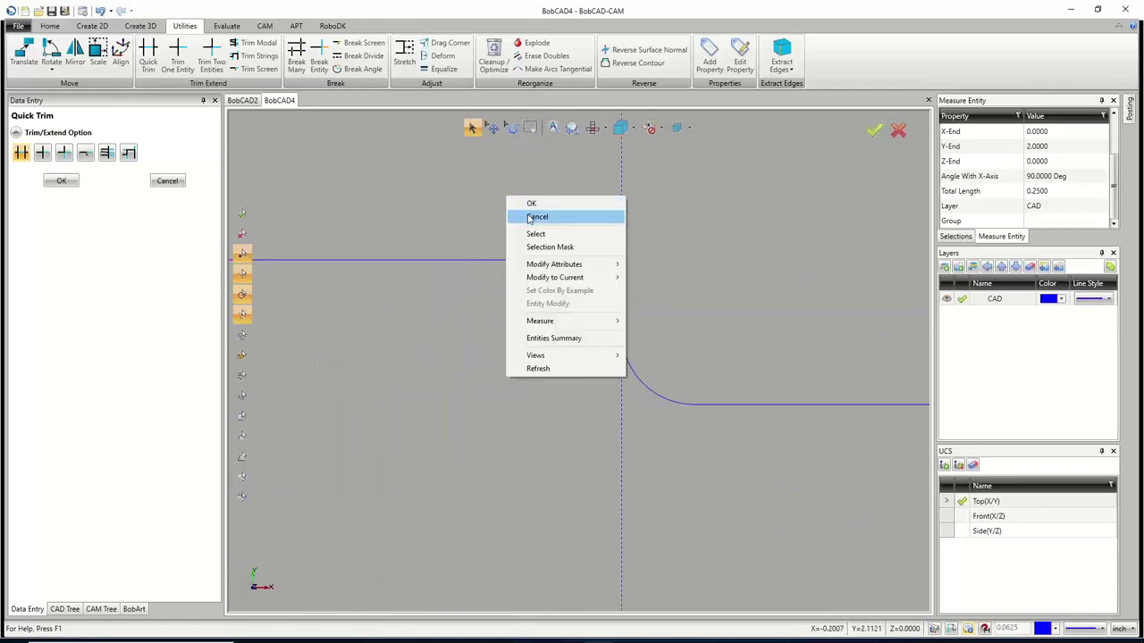
pyautogui.click(527, 219)
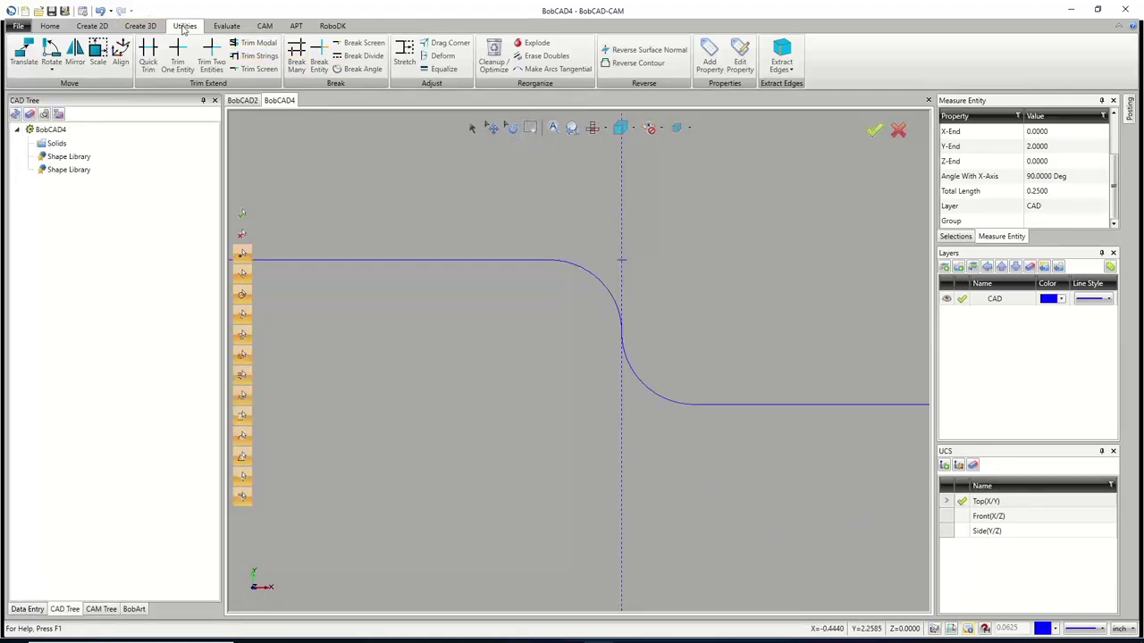
# Mirror a copy of the two blend arcs across the X-Z plane
pyautogui.click(75, 53)
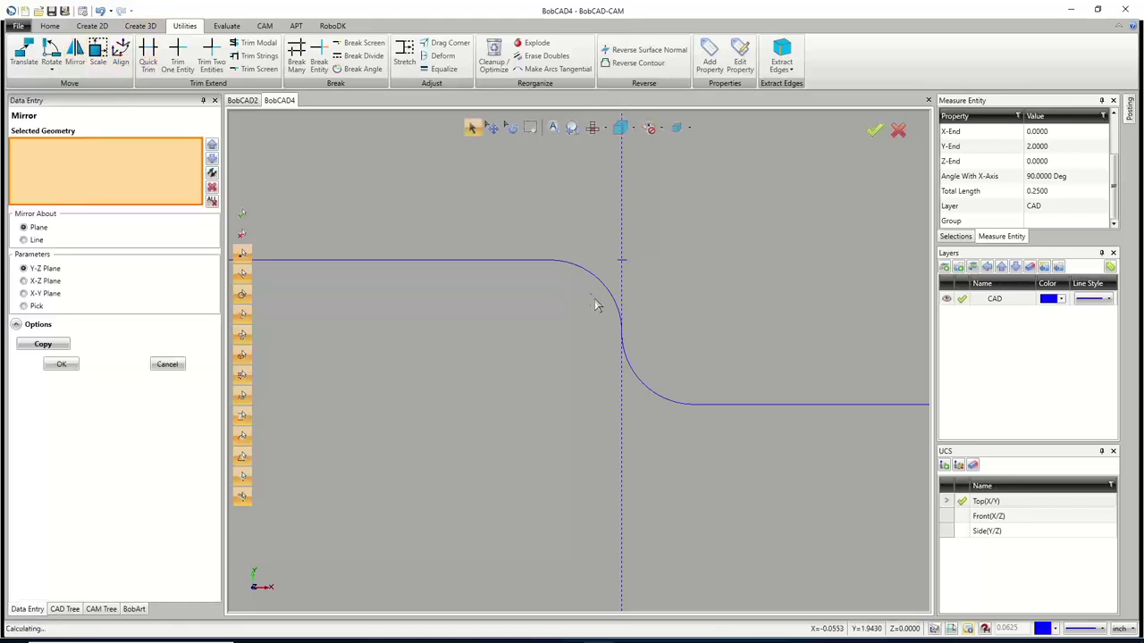
pyautogui.moveTo(589, 293); pyautogui.dragTo(647, 362)
pyautogui.scroll(-5, 592, 276)
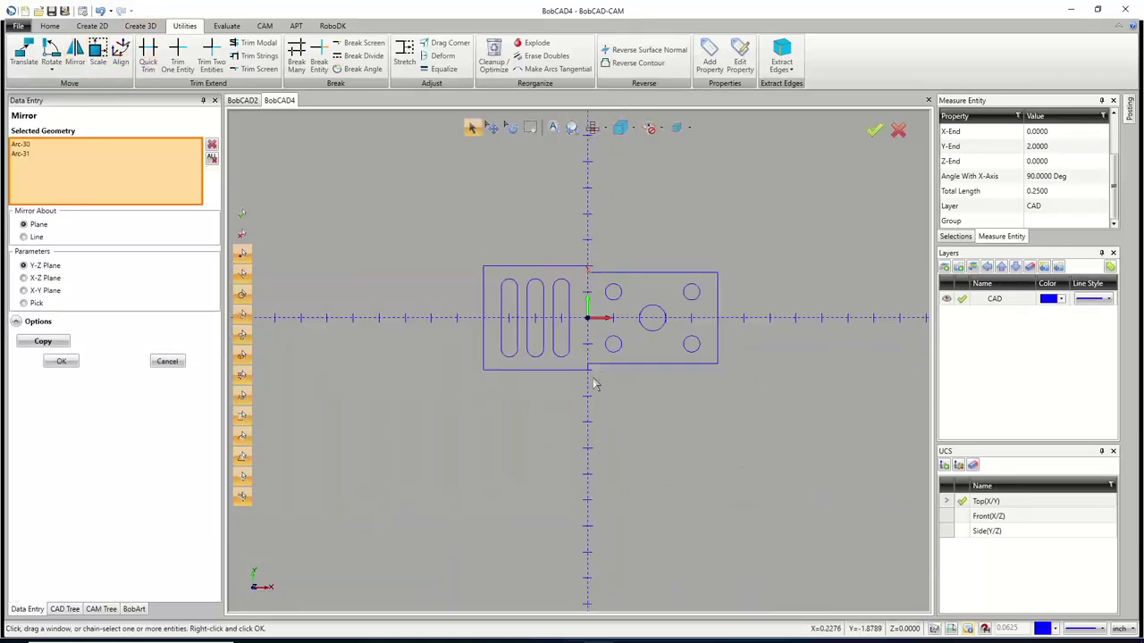
pyautogui.scroll(4, 572, 358)
pyautogui.scroll(2, 554, 330)
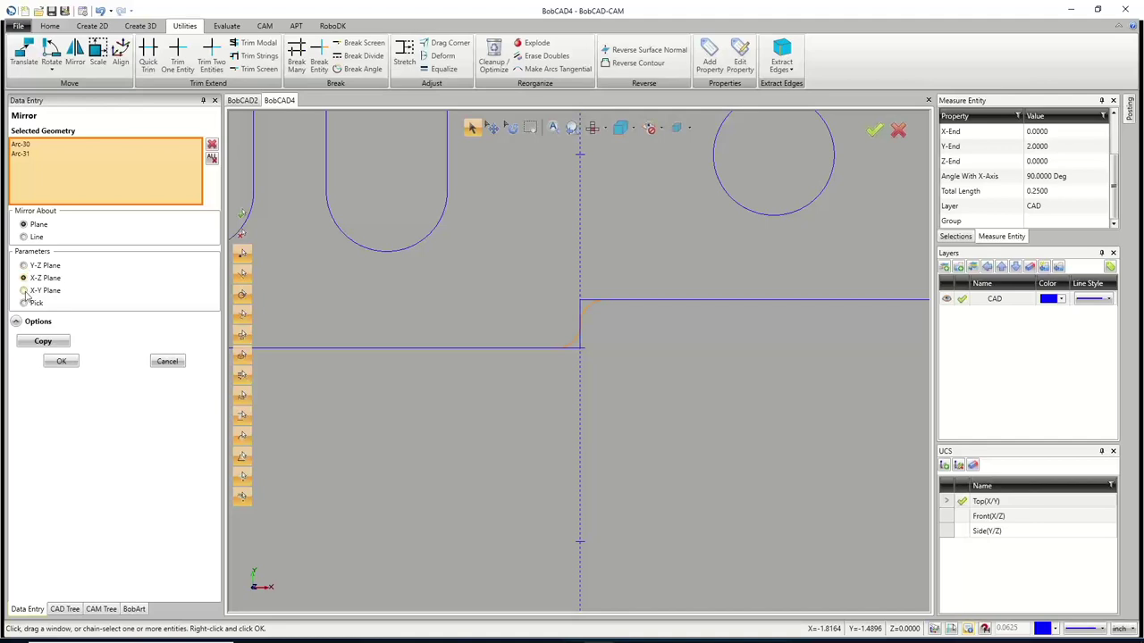
pyautogui.click(24, 291)
pyautogui.click(24, 278)
pyautogui.click(38, 342)
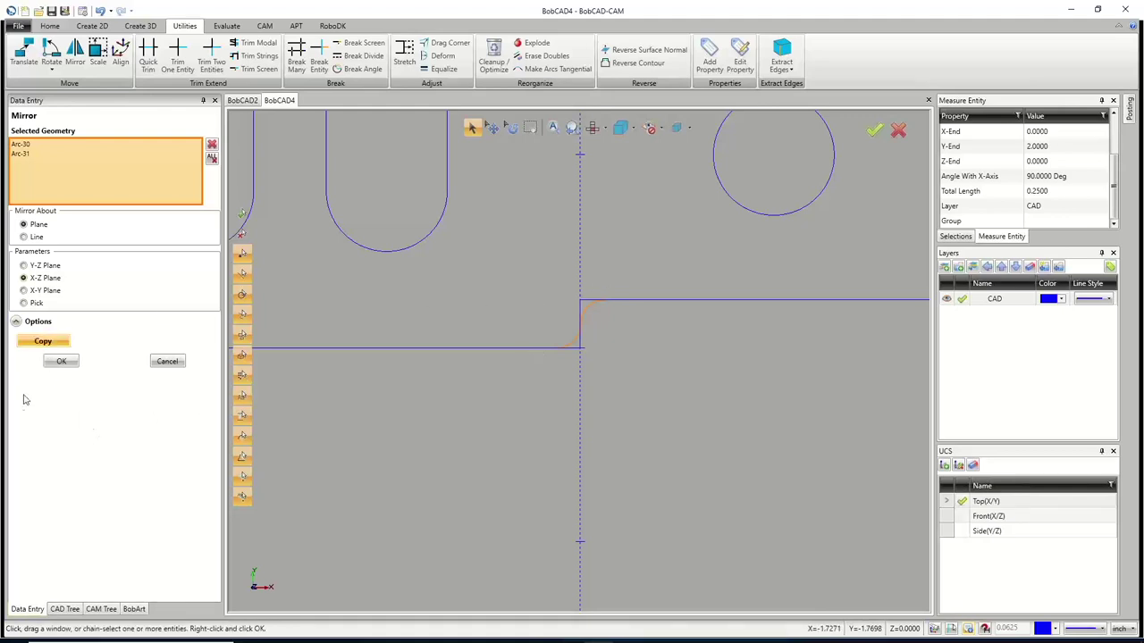
pyautogui.click(62, 360)
pyautogui.click(167, 361)
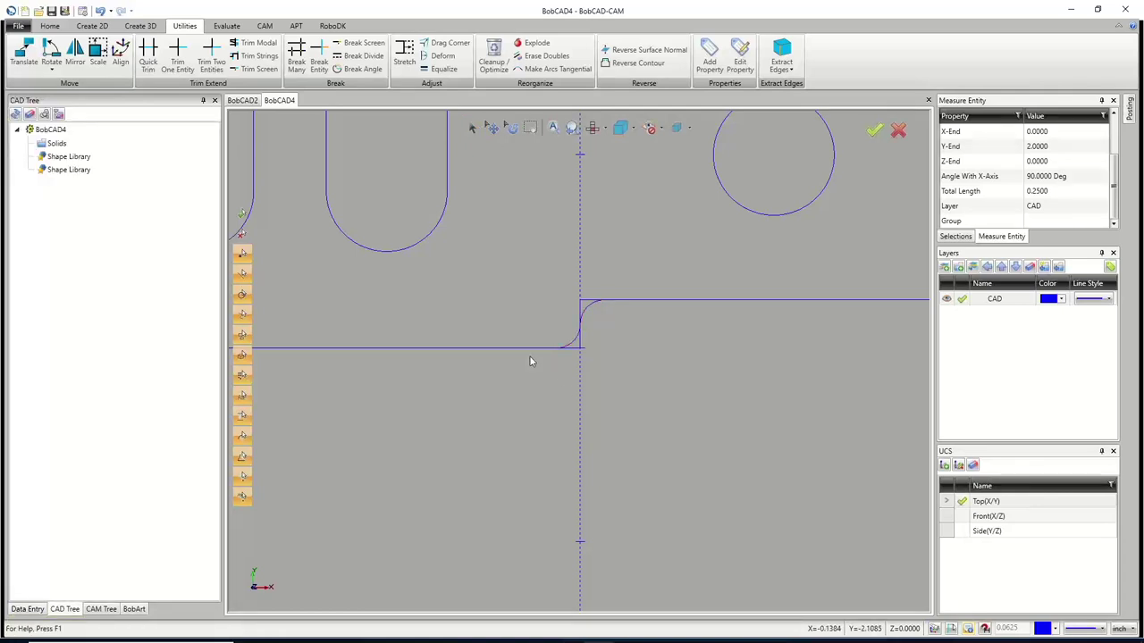
pyautogui.click(146, 56)
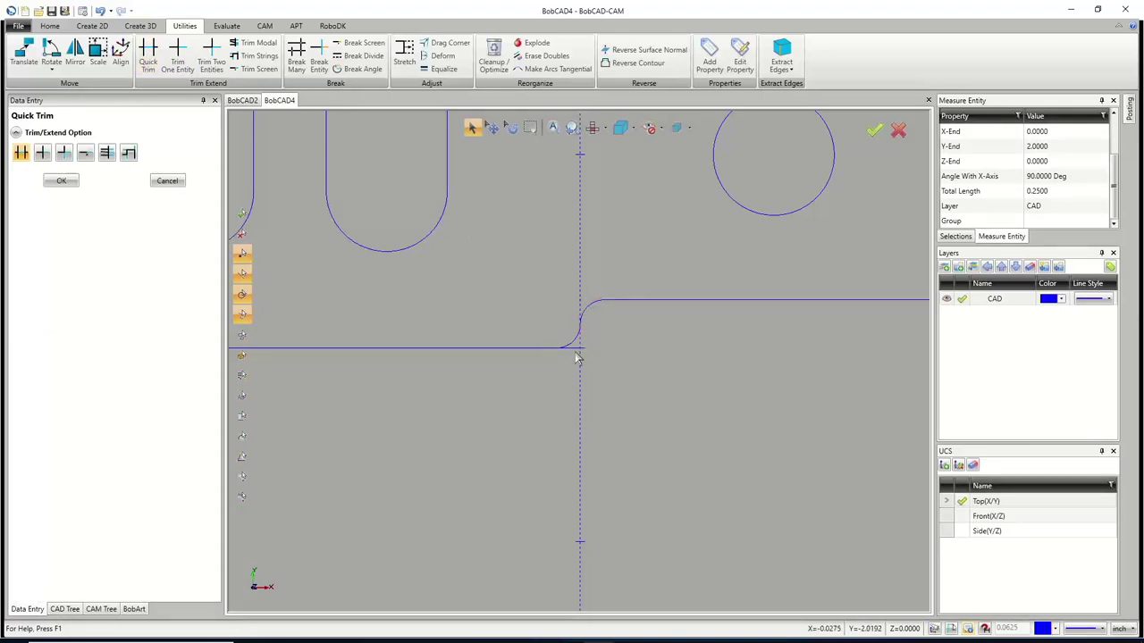
pyautogui.scroll(-10, 576, 355)
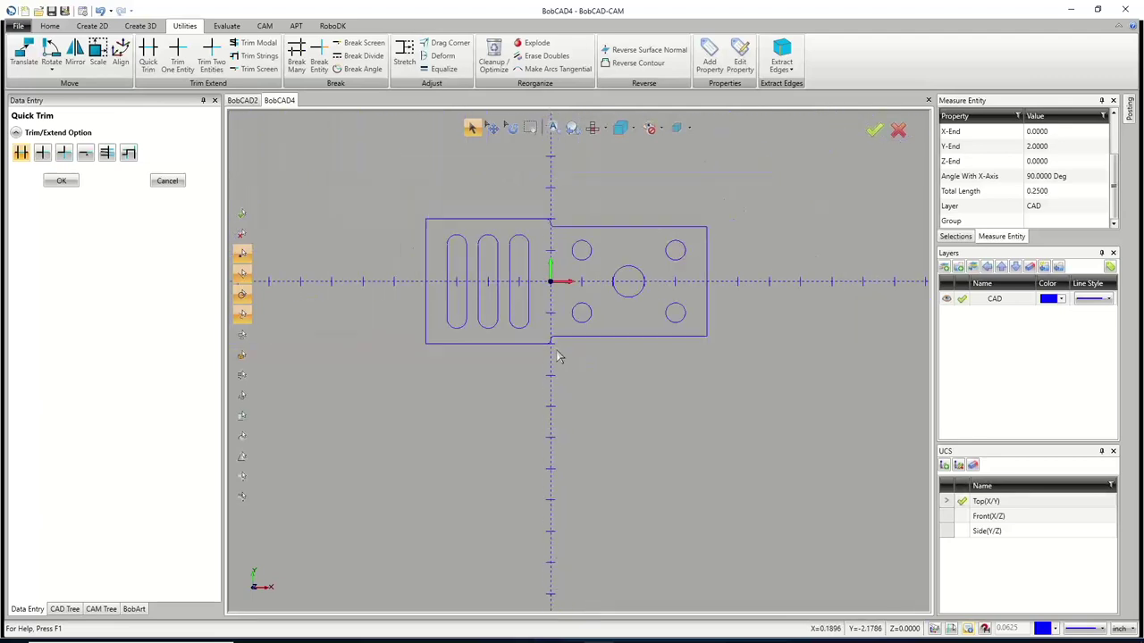
pyautogui.scroll(8, 534, 230)
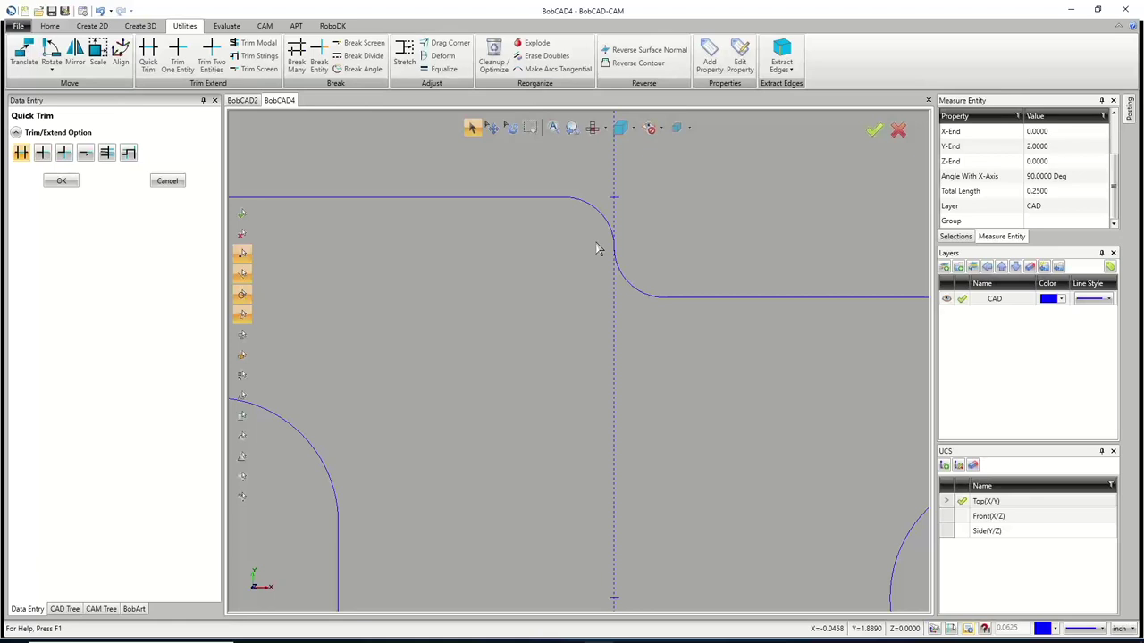
pyautogui.press('f')
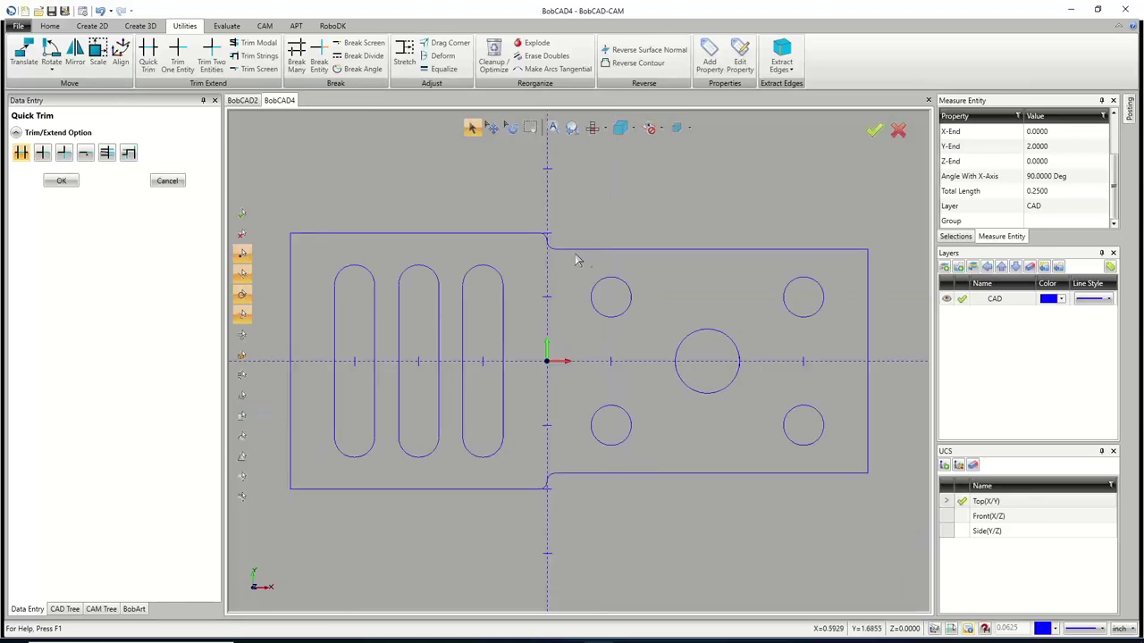
# Exit Quick Trim and open Entity Modify for the upper-left 0.6250 hole at X 1, Y 1
pyautogui.click(167, 181)
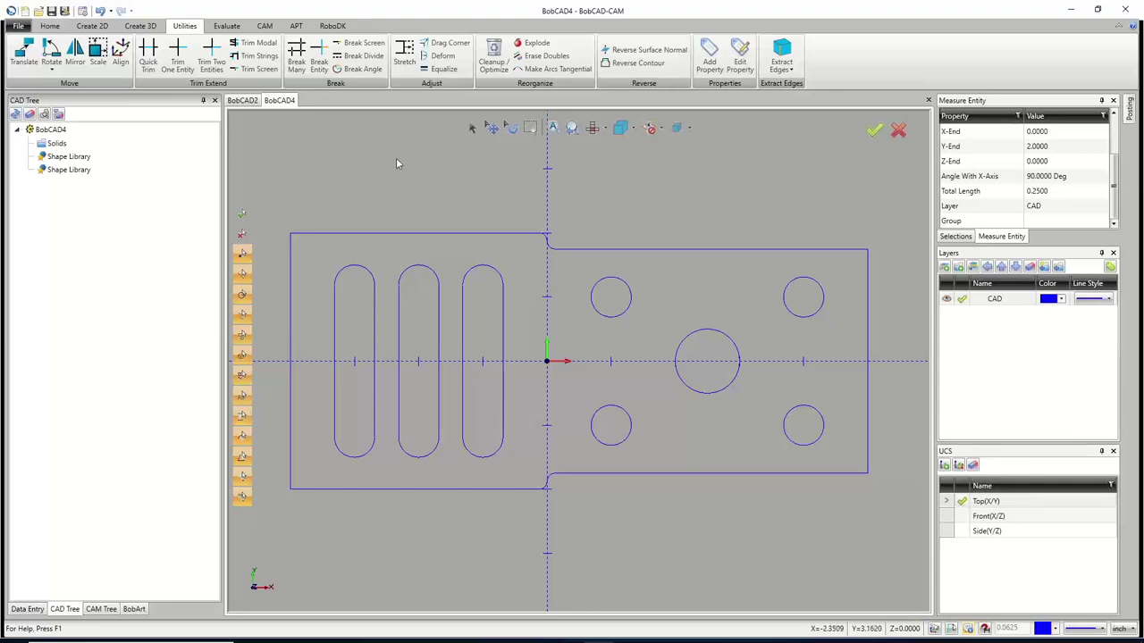
pyautogui.click(473, 127)
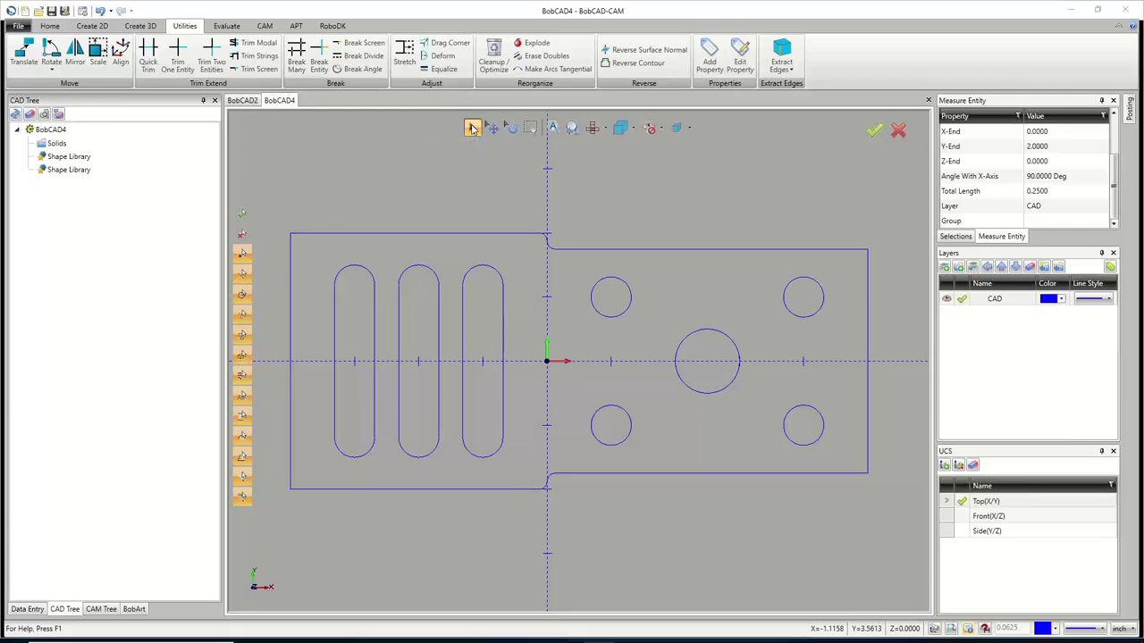
pyautogui.click(590, 296)
pyautogui.click(601, 319)
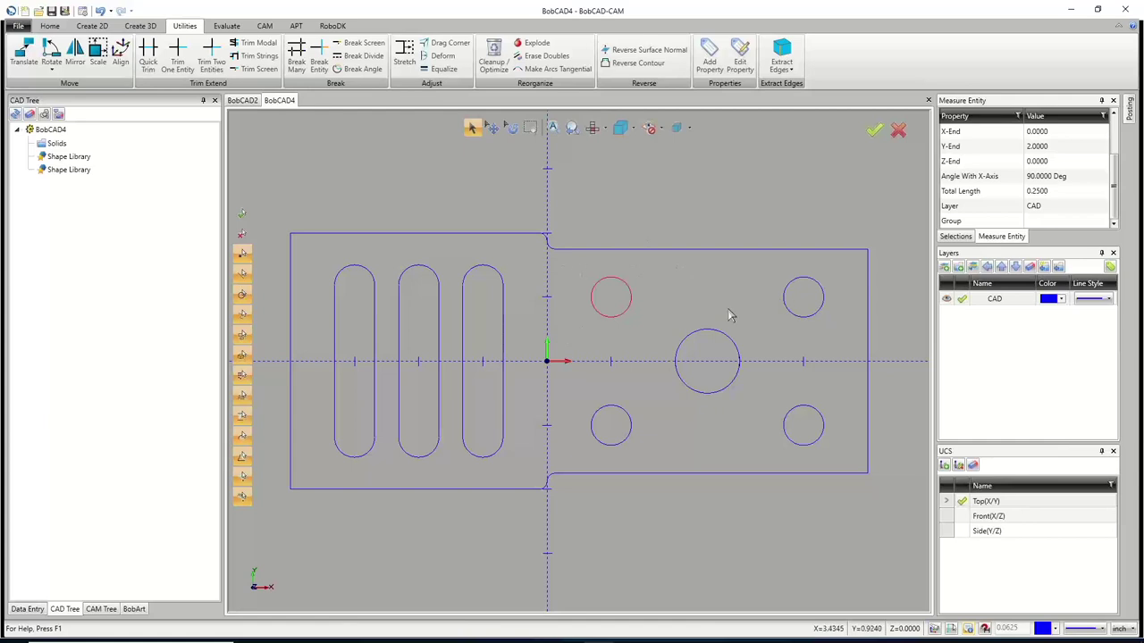
pyautogui.click(788, 312)
pyautogui.rightClick(742, 298)
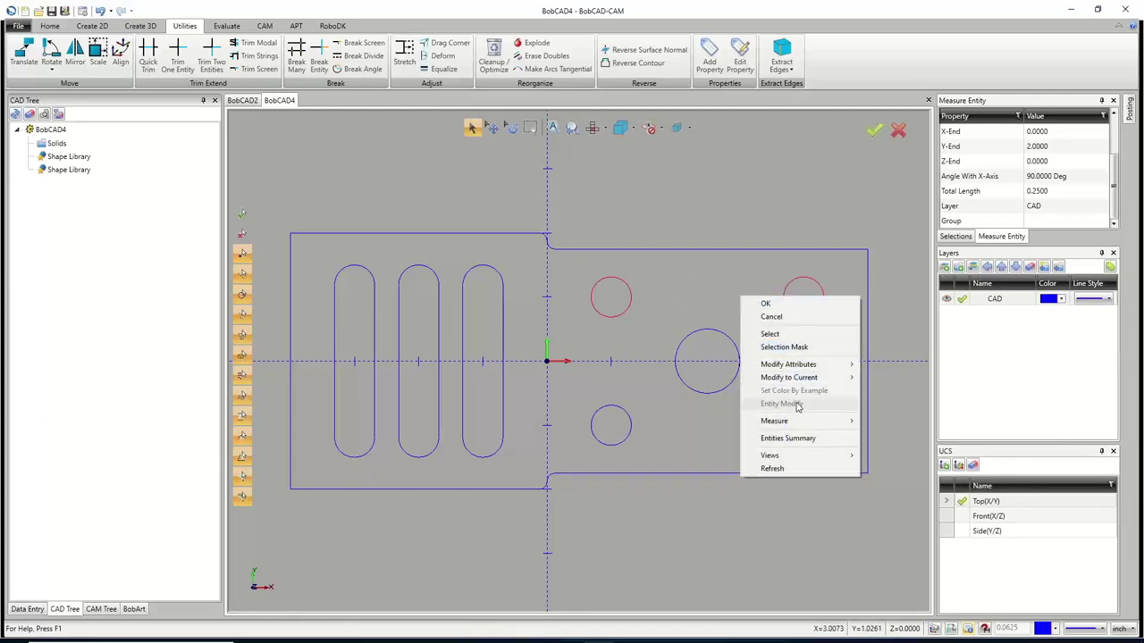
pyautogui.click(715, 309)
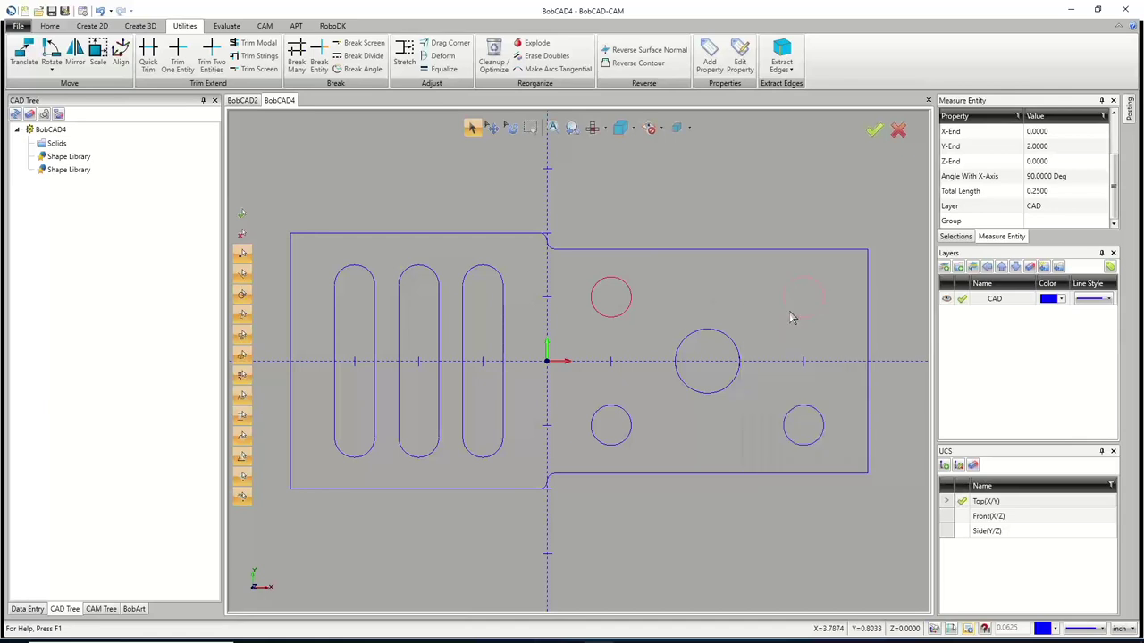
pyautogui.rightClick(653, 282)
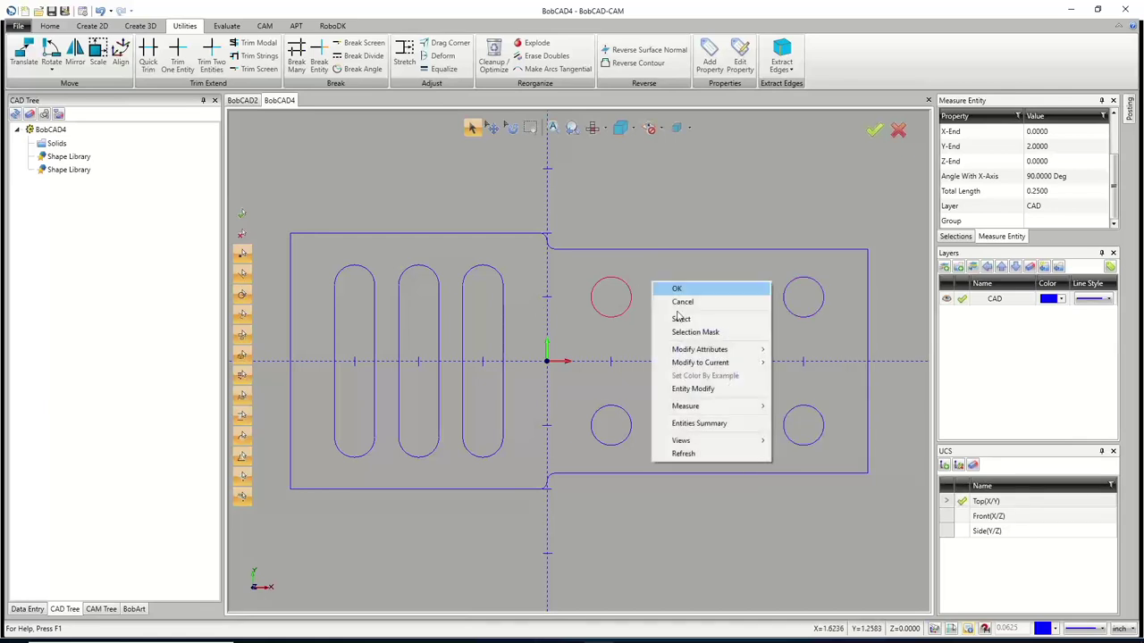
pyautogui.click(705, 390)
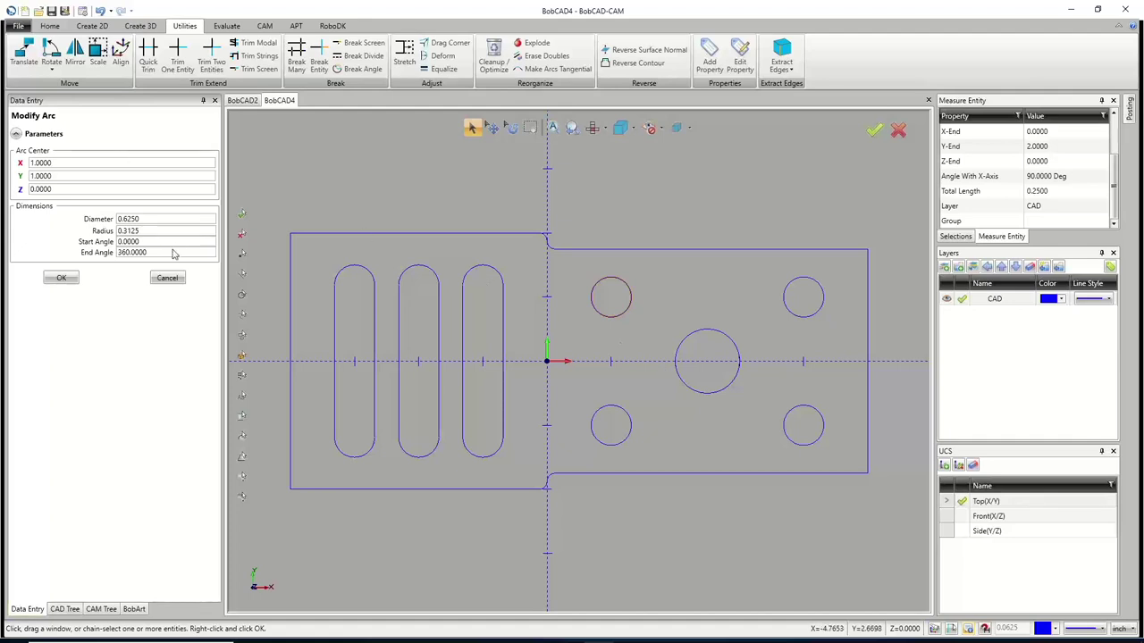
# Change the hole arc's angles from 15–375 to 0–360 degrees and apply the edit
pyautogui.moveTo(175, 242); pyautogui.dragTo(100, 246)
pyautogui.write('15.0000')
pyautogui.press('Tab')
pyautogui.write('375.0000')
pyautogui.moveTo(147, 241); pyautogui.dragTo(106, 247)
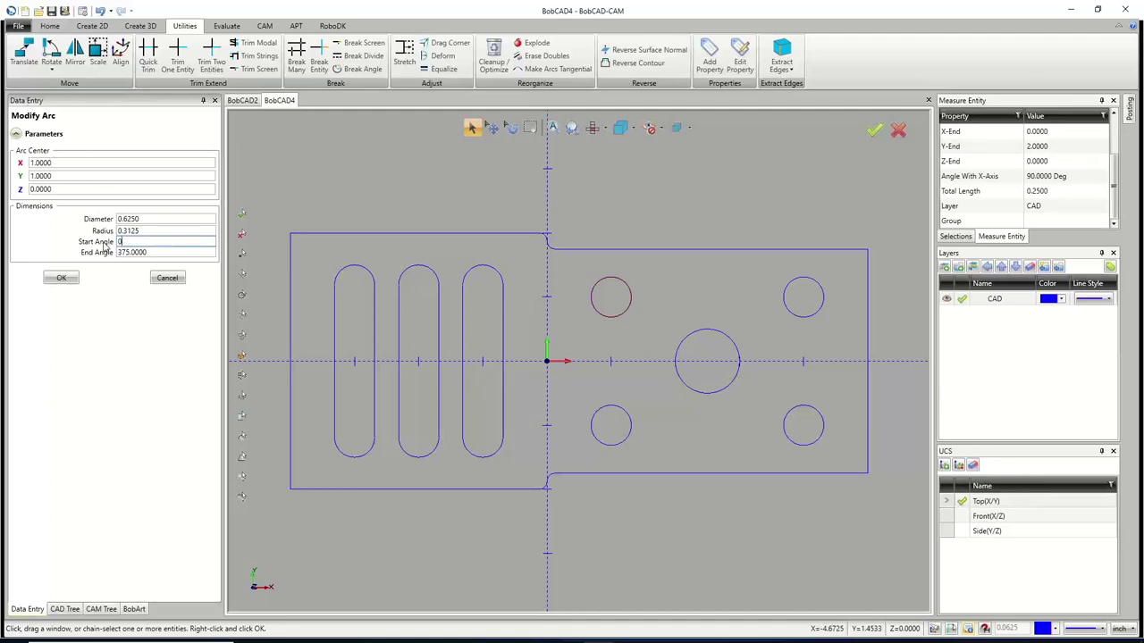
pyautogui.write('0')
pyautogui.press('Tab')
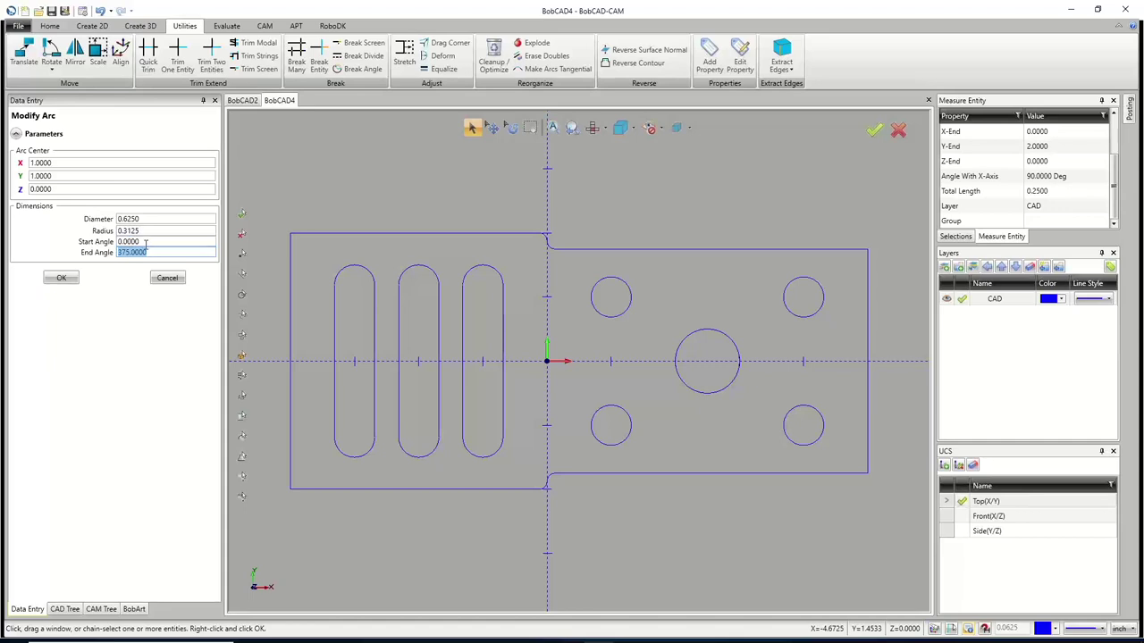
pyautogui.write('360')
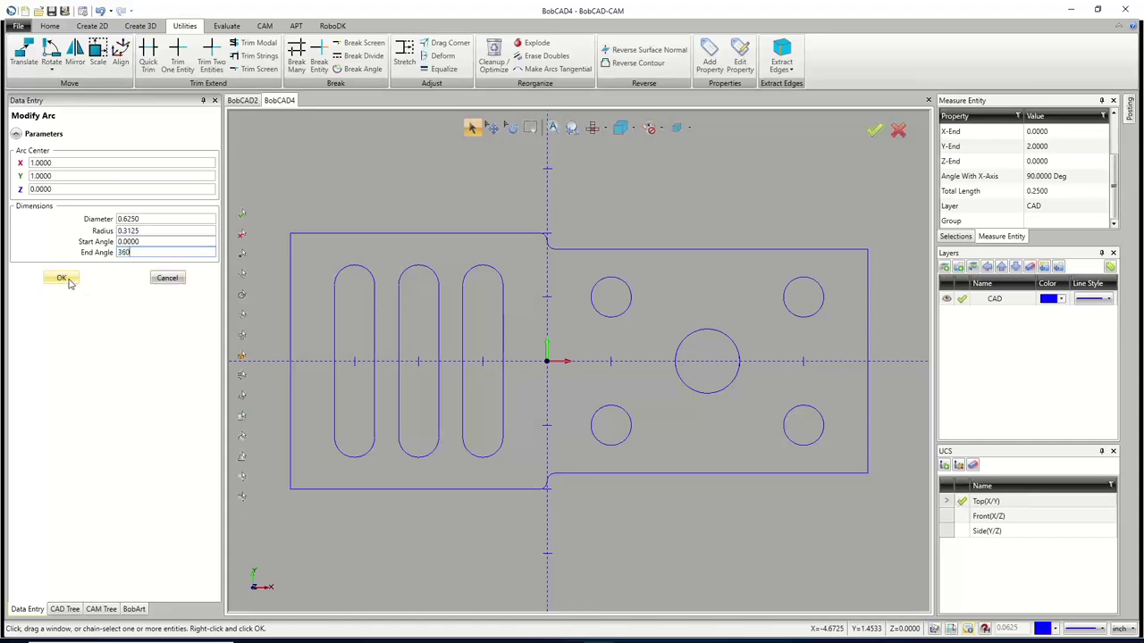
pyautogui.click(62, 279)
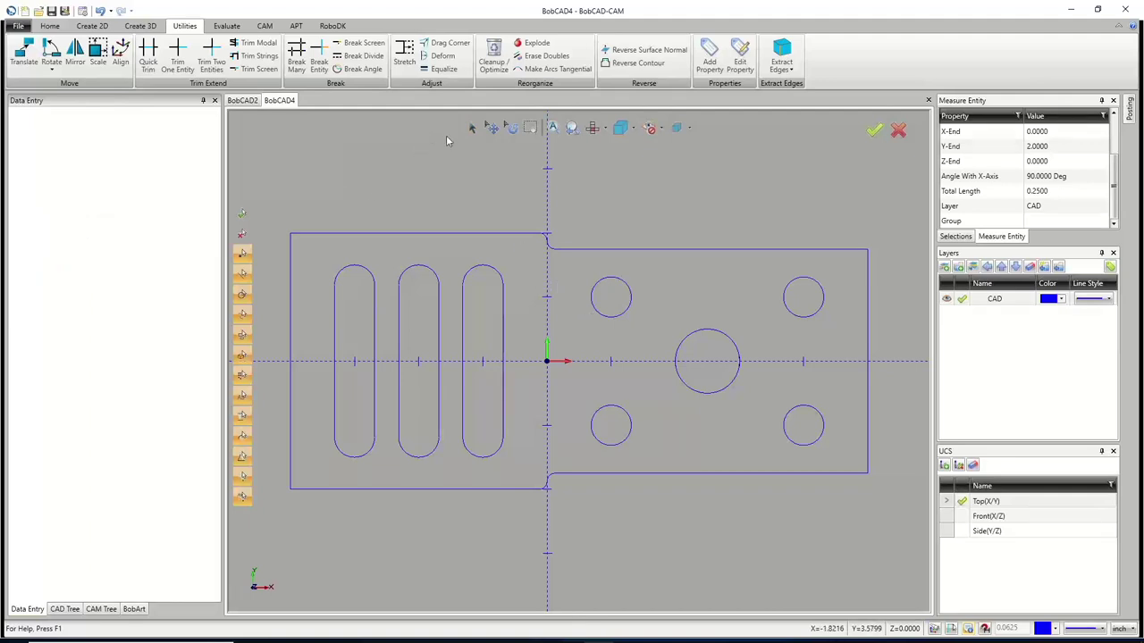
# Break Divide the upper-left hole circle into 20 equal arc pieces
pyautogui.click(145, 27)
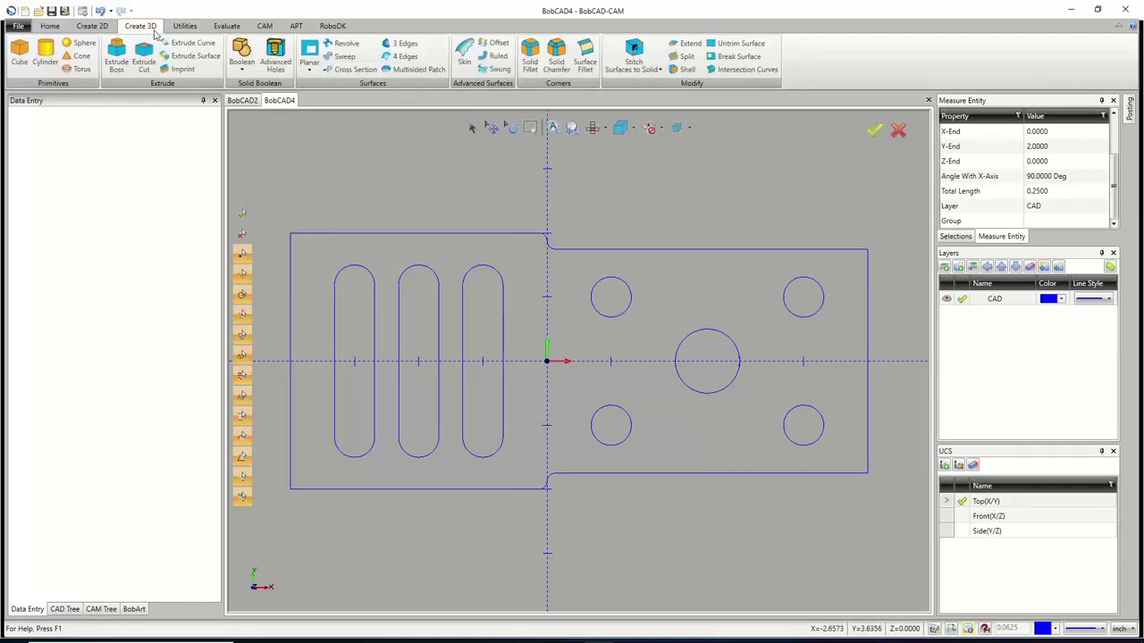
pyautogui.click(185, 27)
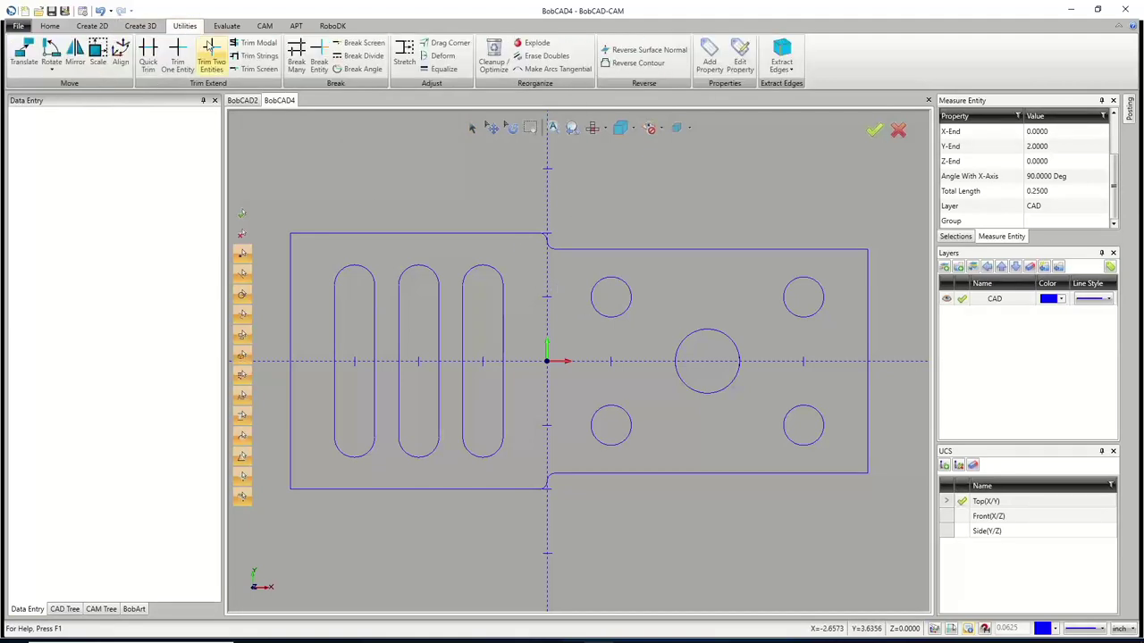
pyautogui.click(354, 57)
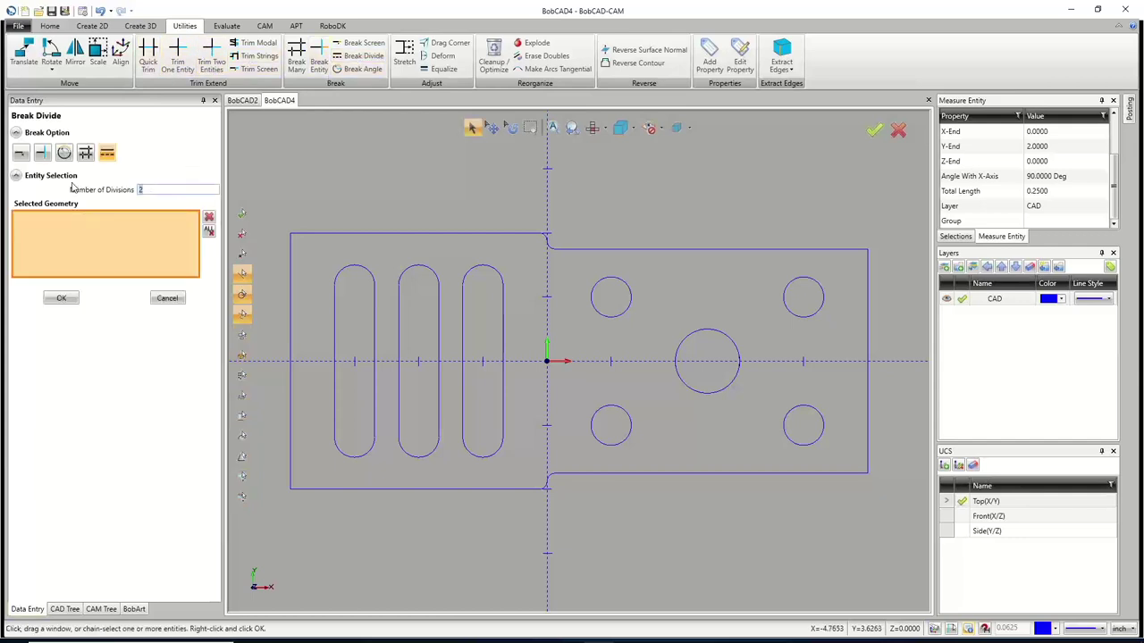
pyautogui.write('20')
pyautogui.click(605, 319)
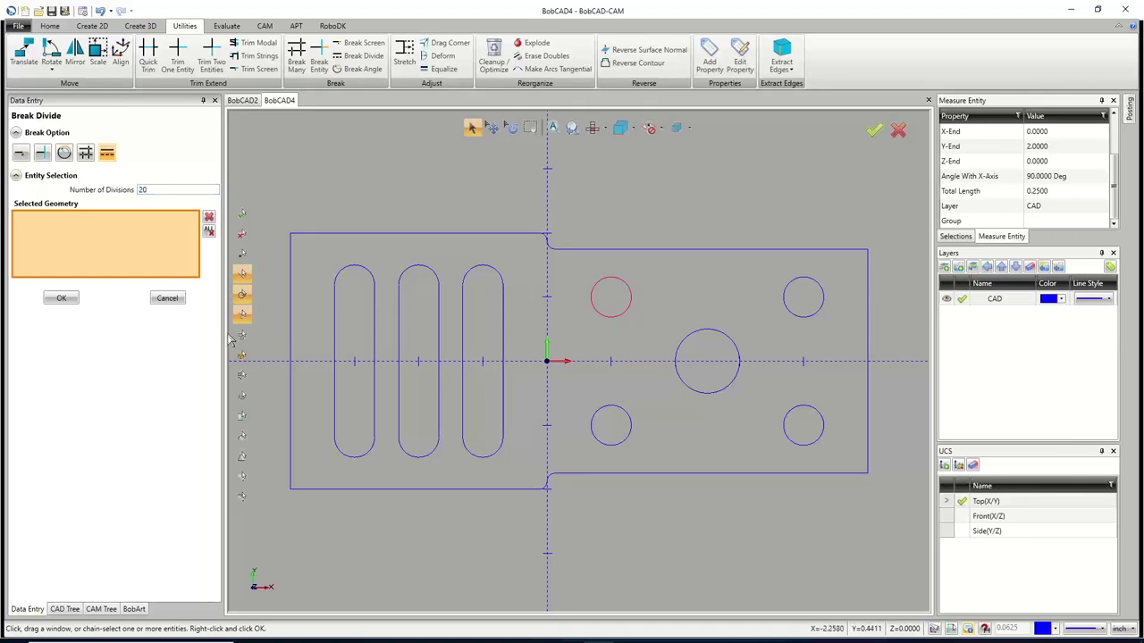
pyautogui.click(61, 297)
pyautogui.click(162, 301)
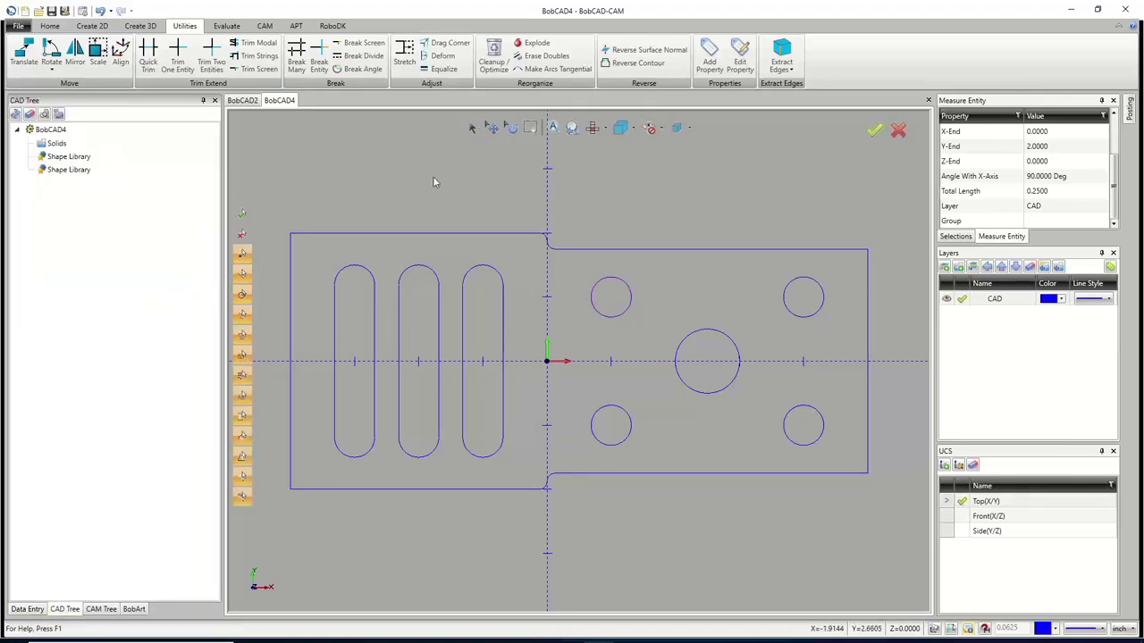
pyautogui.click(472, 129)
# Window-select the divided circle pieces and delete them
pyautogui.scroll(5, 619, 295)
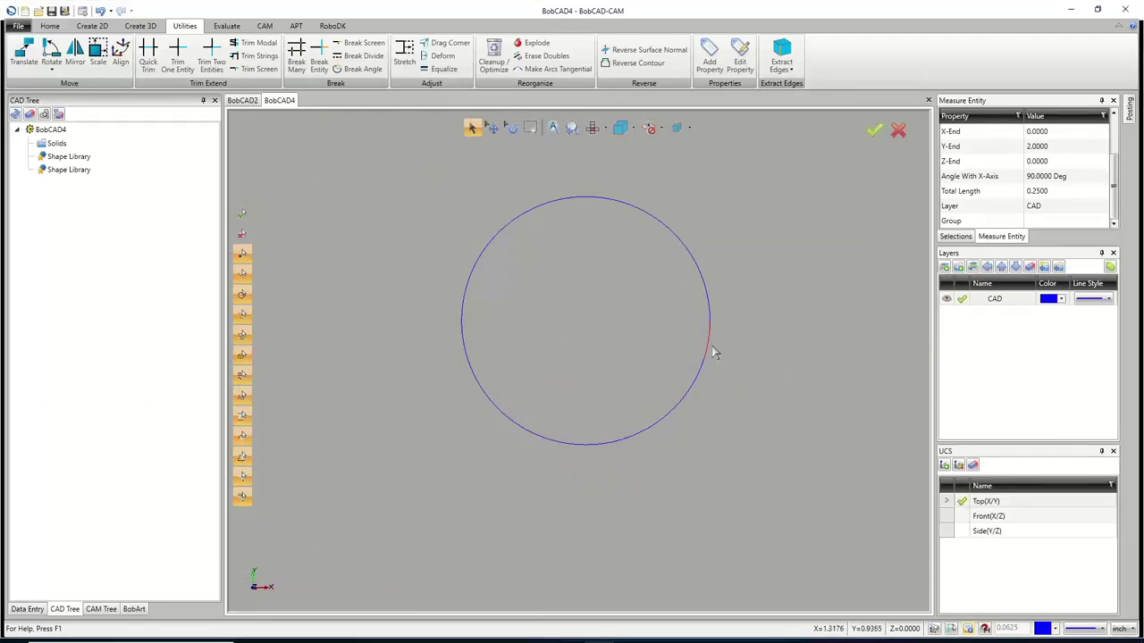
pyautogui.moveTo(367, 144)
pyautogui.mouseDown()
pyautogui.moveTo(650, 369)
pyautogui.moveTo(790, 526)
pyautogui.mouseUp()
pyautogui.press('Delete')
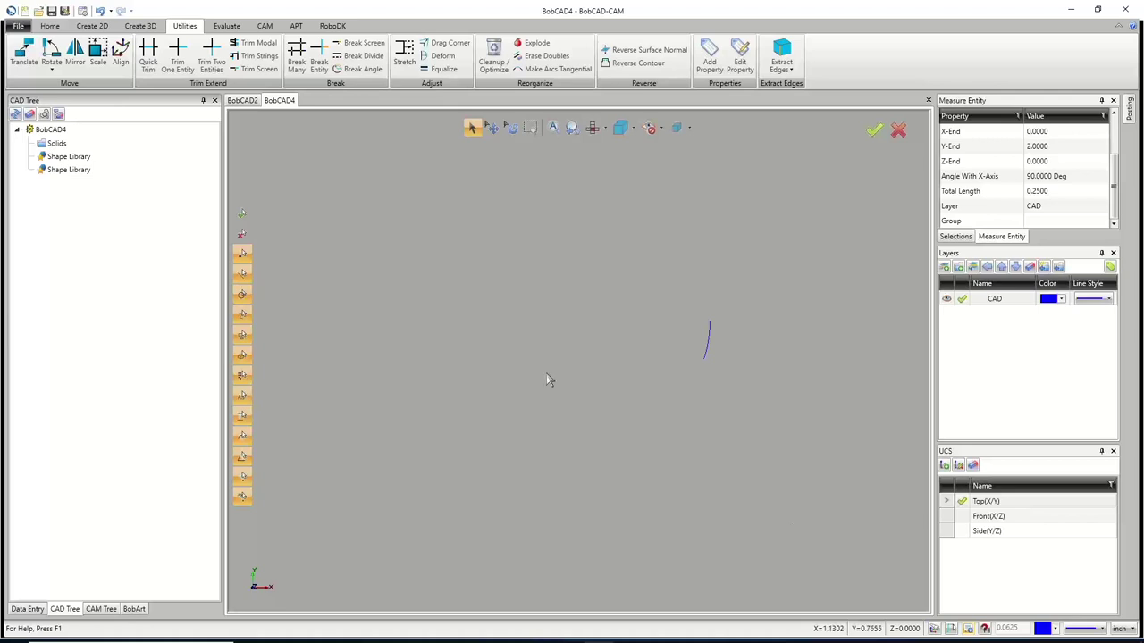
# Change the remaining arc's start angle from 342 to 0 to make a full 0–360 circle
pyautogui.rightClick(458, 297)
pyautogui.click(485, 319)
pyautogui.click(472, 127)
pyautogui.click(711, 345)
pyautogui.rightClick(572, 239)
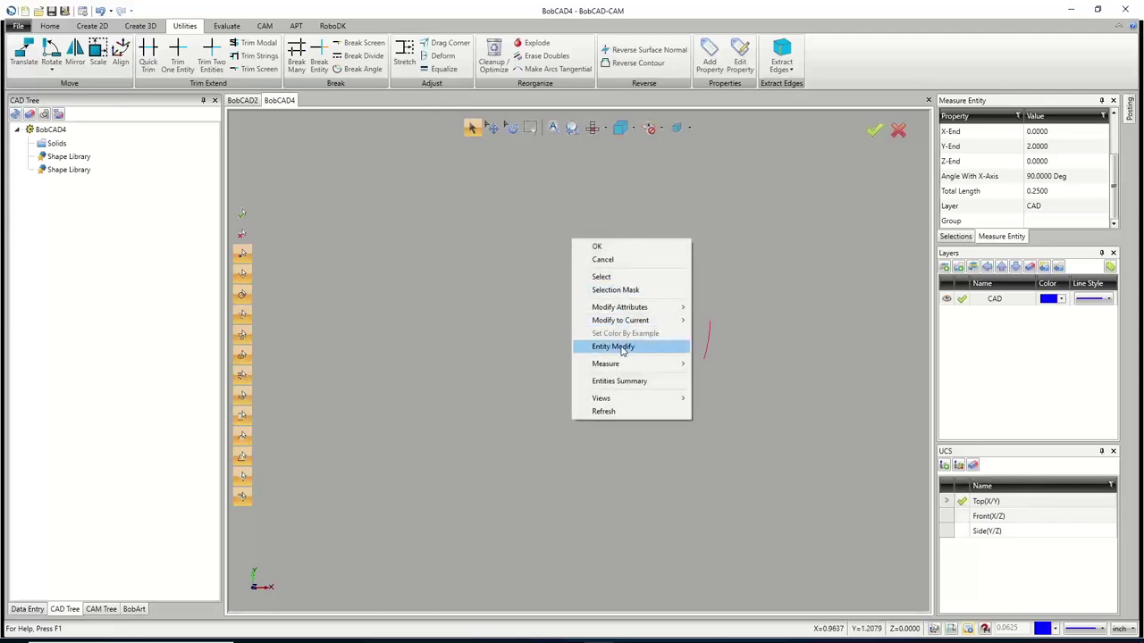
pyautogui.click(613, 346)
pyautogui.moveTo(162, 242); pyautogui.dragTo(85, 252)
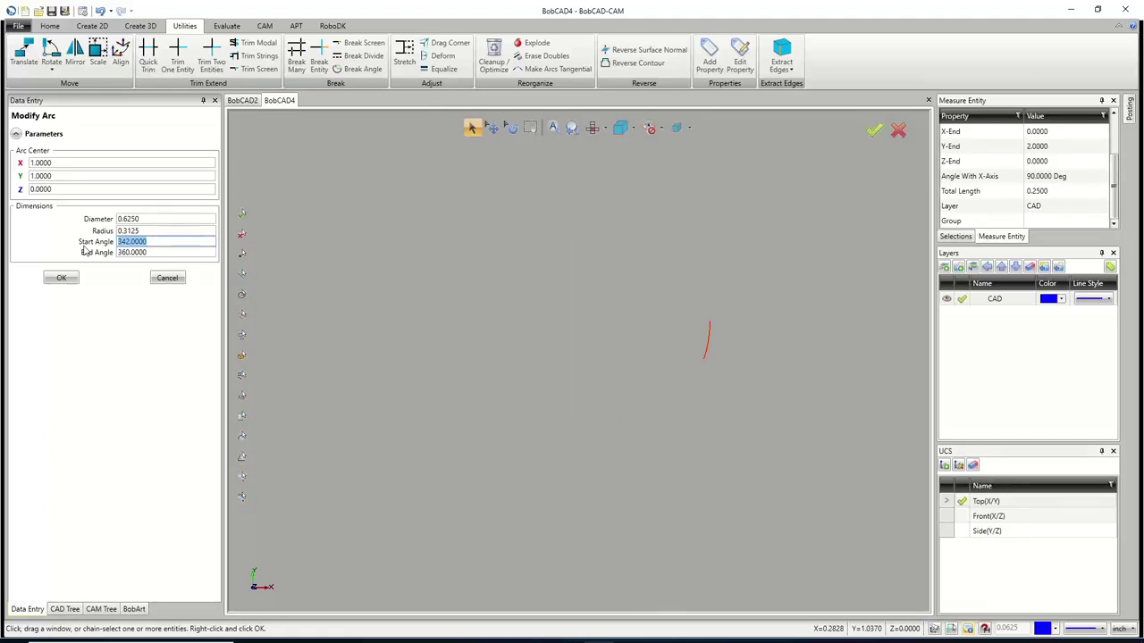
pyautogui.write('0')
pyautogui.press('Return')
pyautogui.click(61, 278)
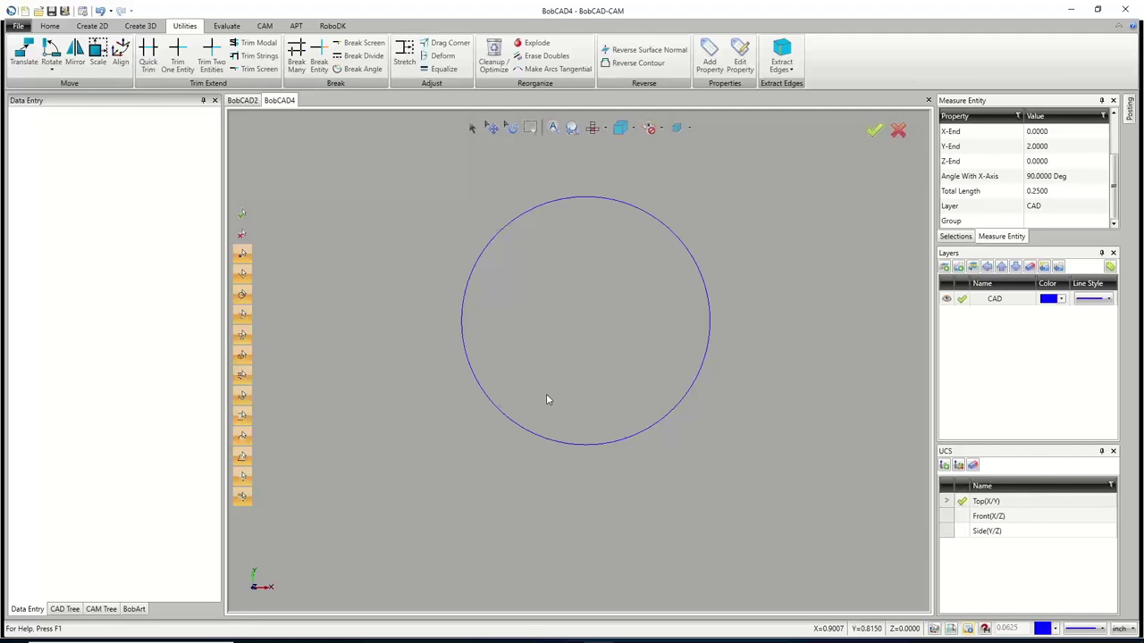
# Window-select the three slots and delete their straight side lines
pyautogui.scroll(-10, 523, 329)
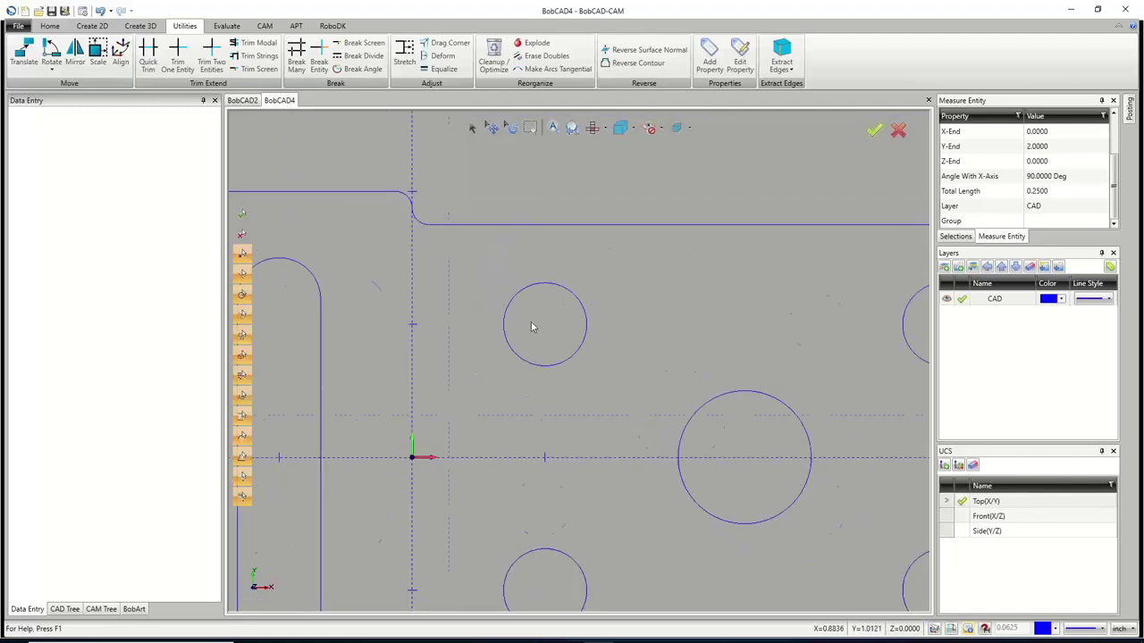
pyautogui.scroll(5, 470, 331)
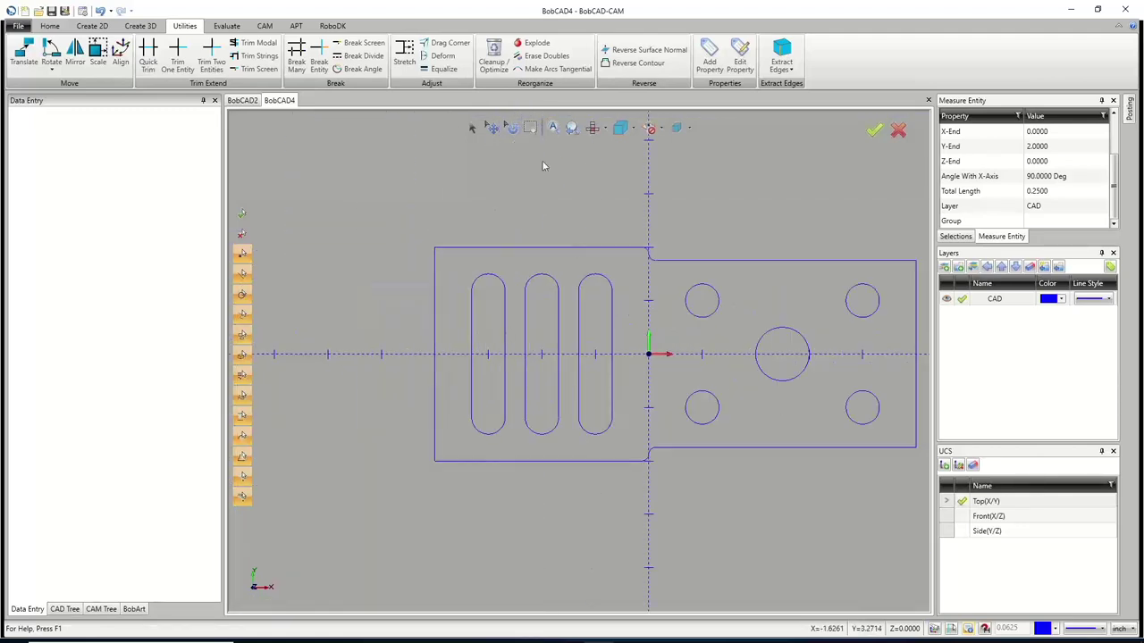
pyautogui.click(472, 129)
pyautogui.moveTo(447, 335); pyautogui.dragTo(639, 379)
pyautogui.press('Delete')
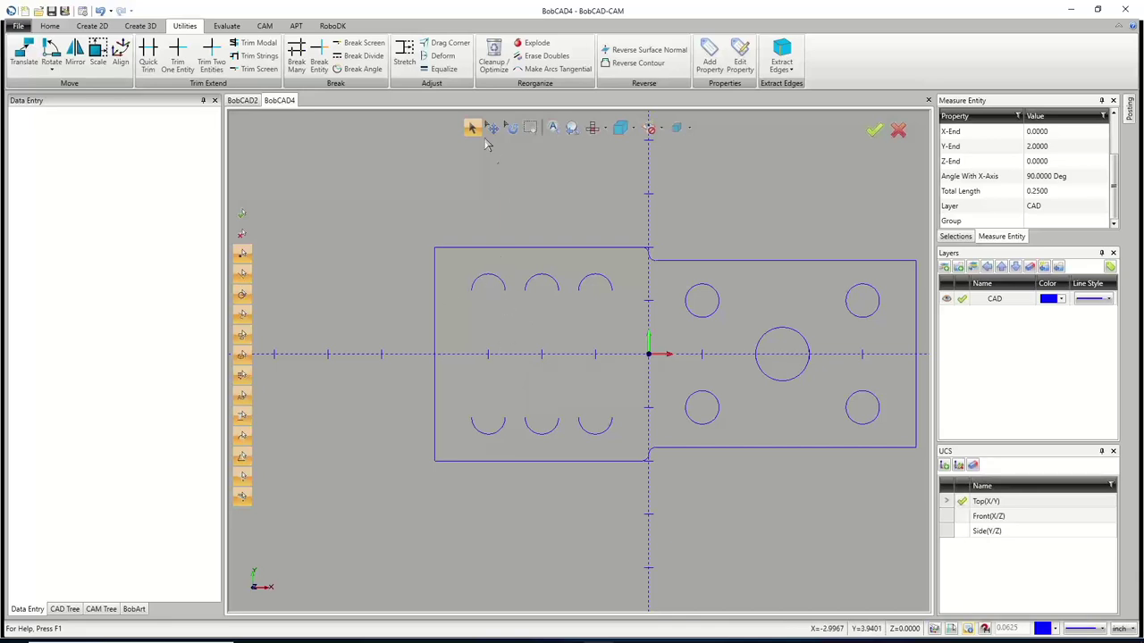
# Check the top-left slot arc's centre (-3, 1.1875) and 0–180° angles, cancelling without changes
pyautogui.click(496, 276)
pyautogui.rightClick(487, 207)
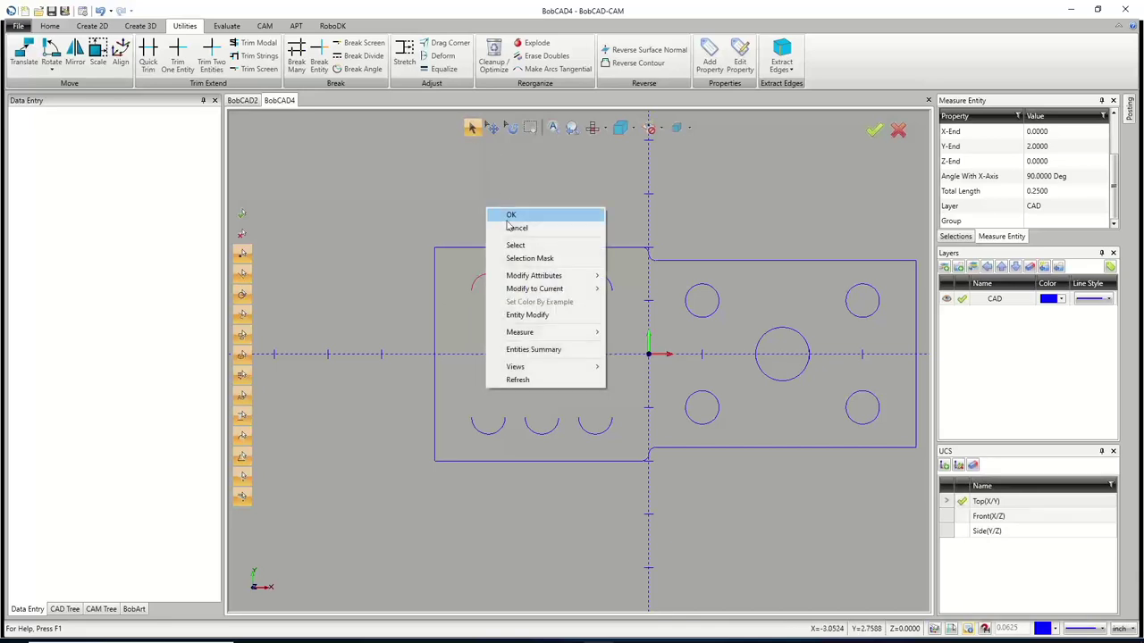
pyautogui.click(531, 317)
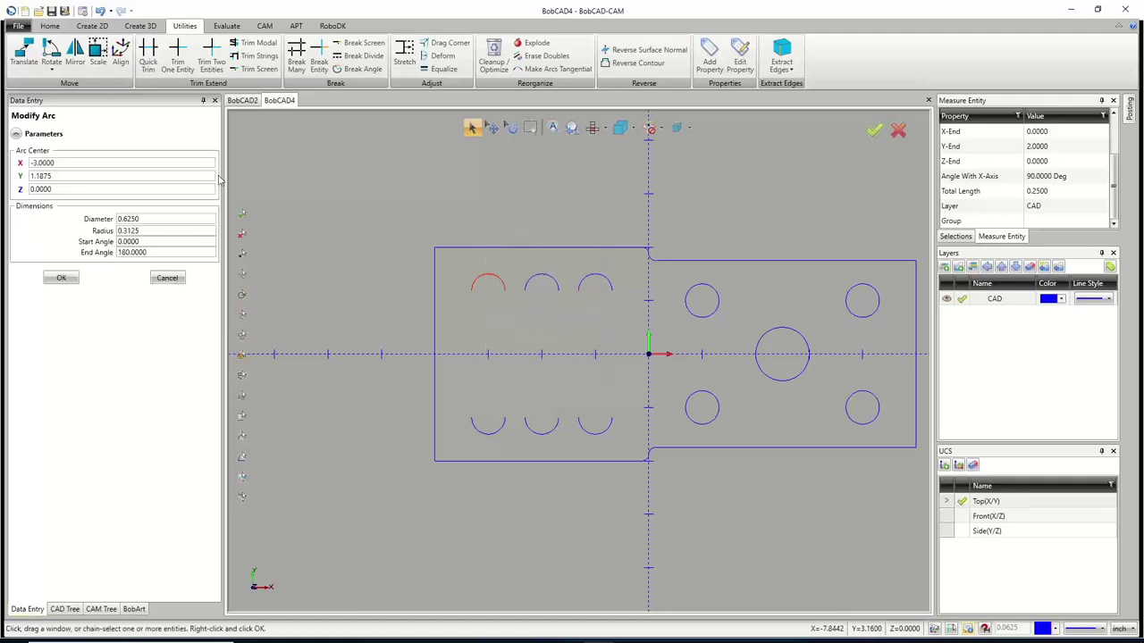
pyautogui.click(167, 278)
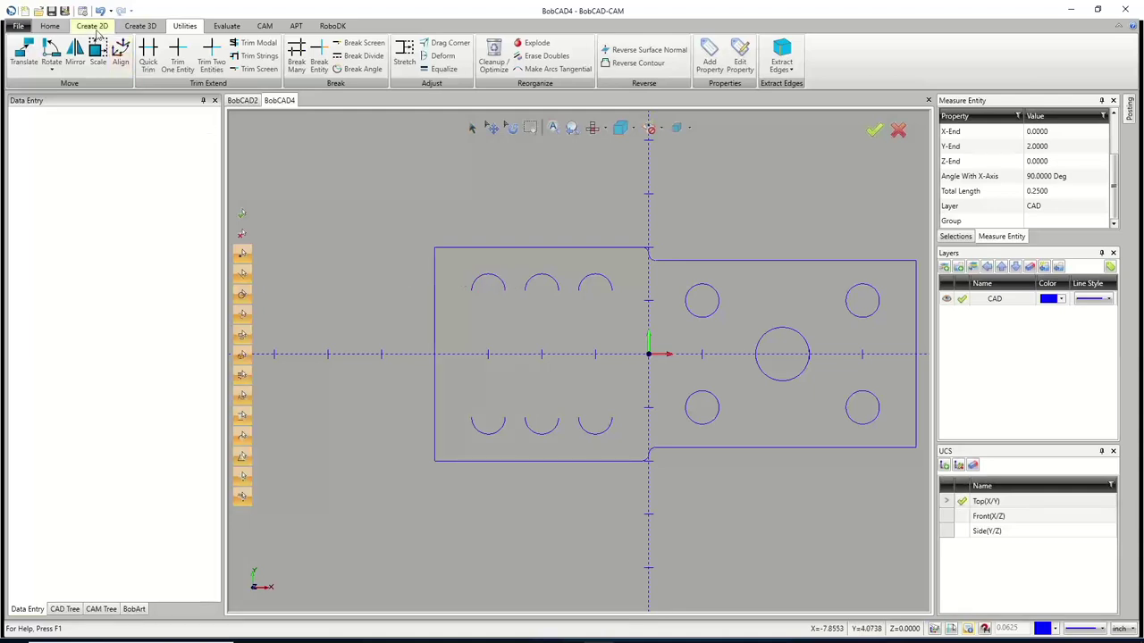
pyautogui.click(92, 25)
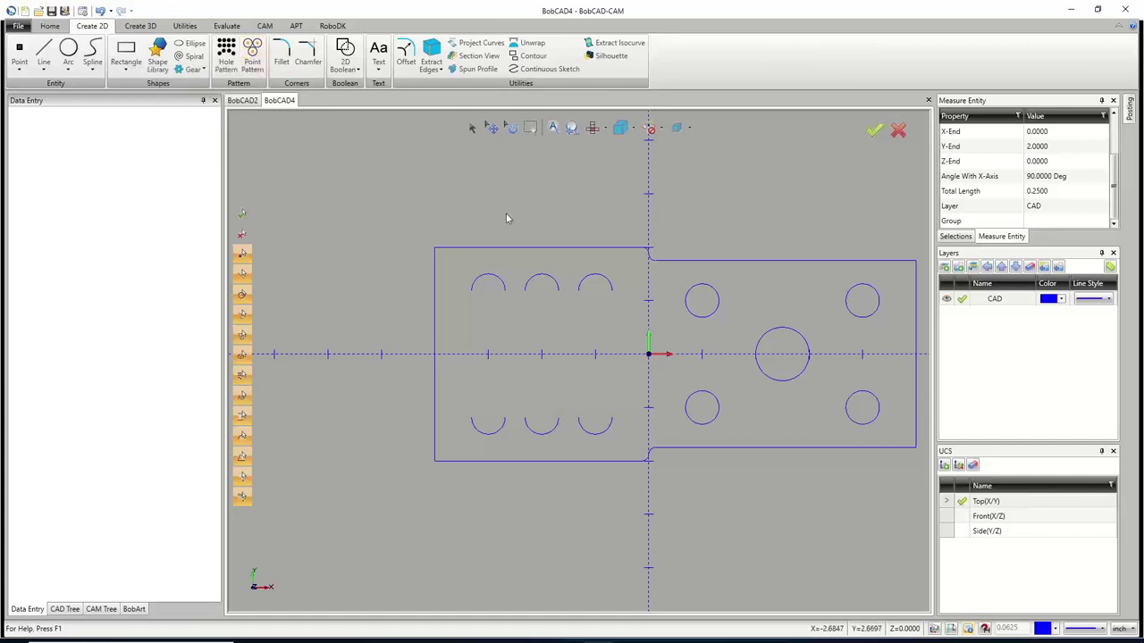
# Measure the top-left slot arc: radius 0.3125, diameter 0.6250 at X -3, Y 1.1875
pyautogui.click(236, 27)
pyautogui.click(266, 55)
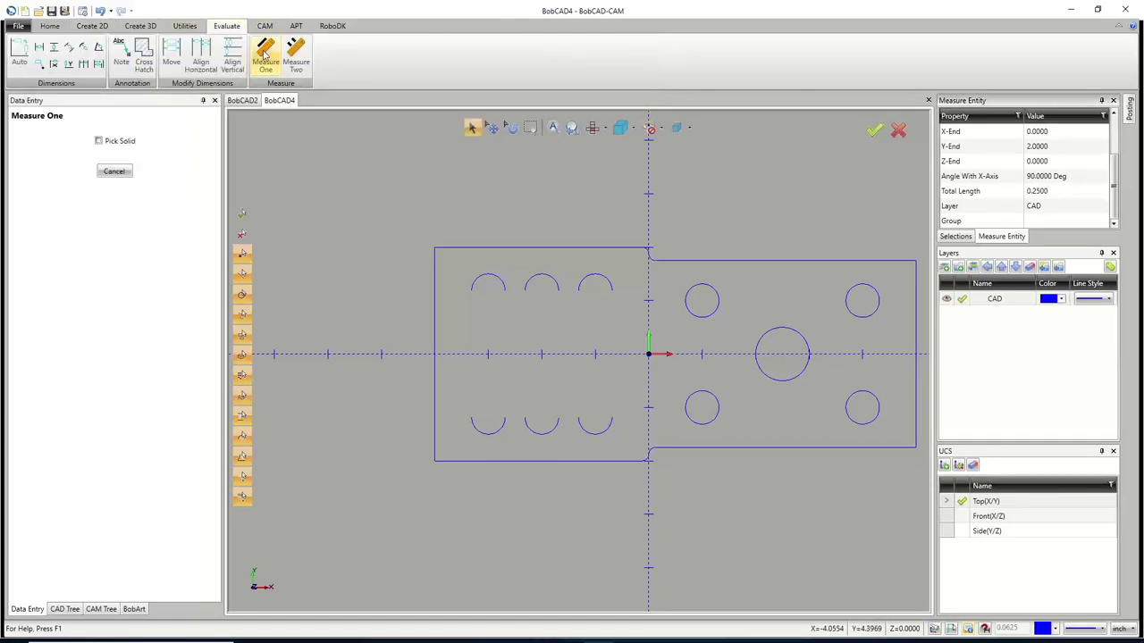
pyautogui.click(504, 291)
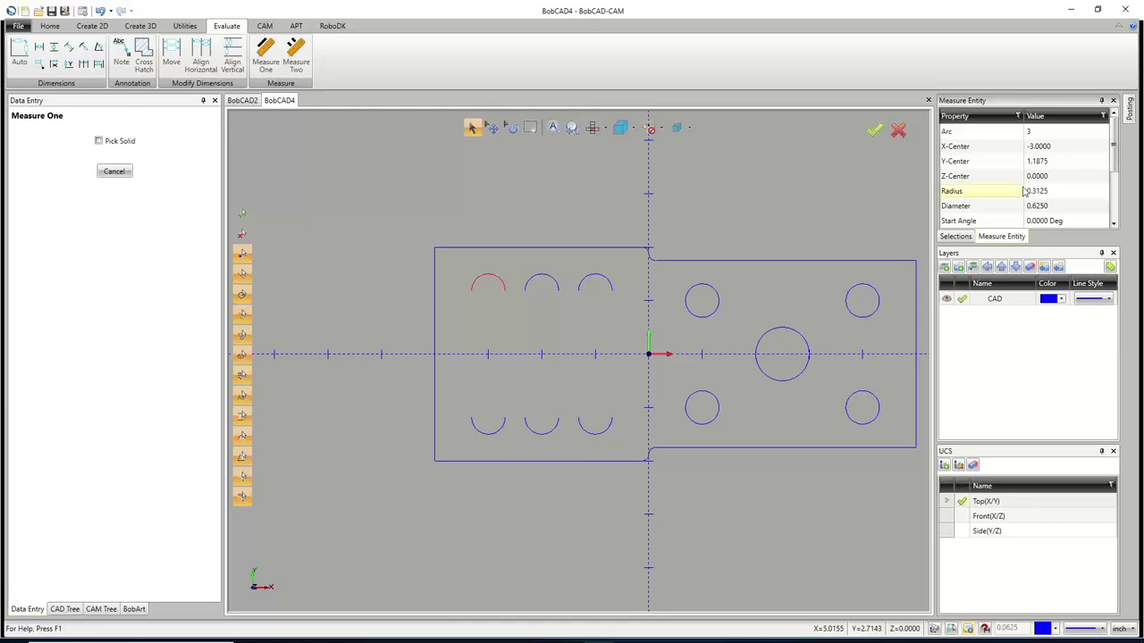
pyautogui.click(112, 170)
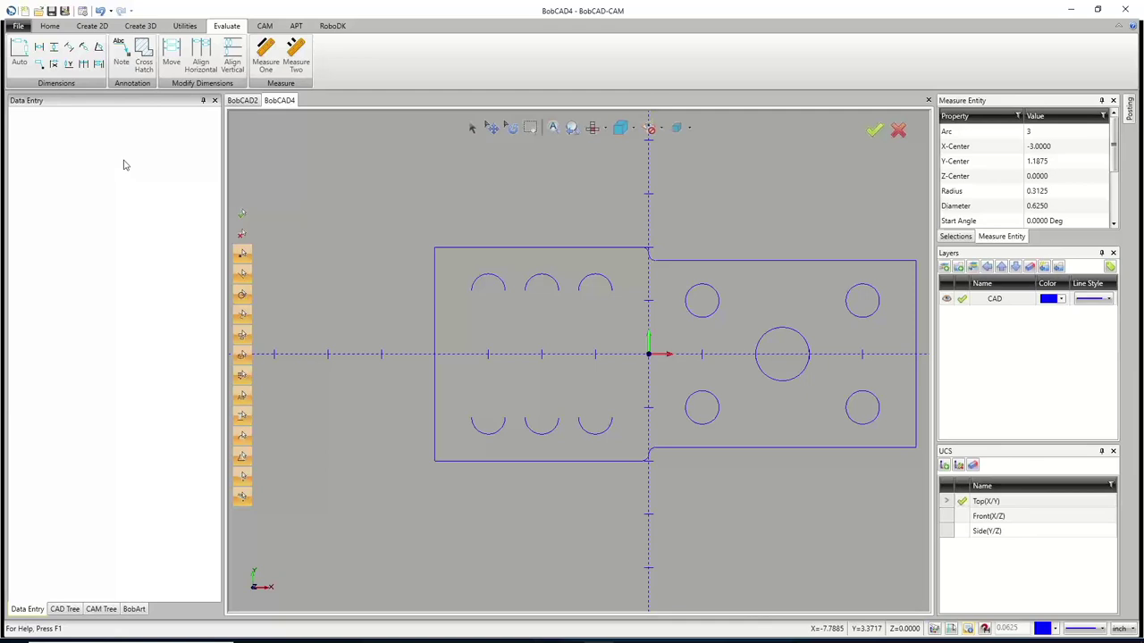
pyautogui.click(100, 28)
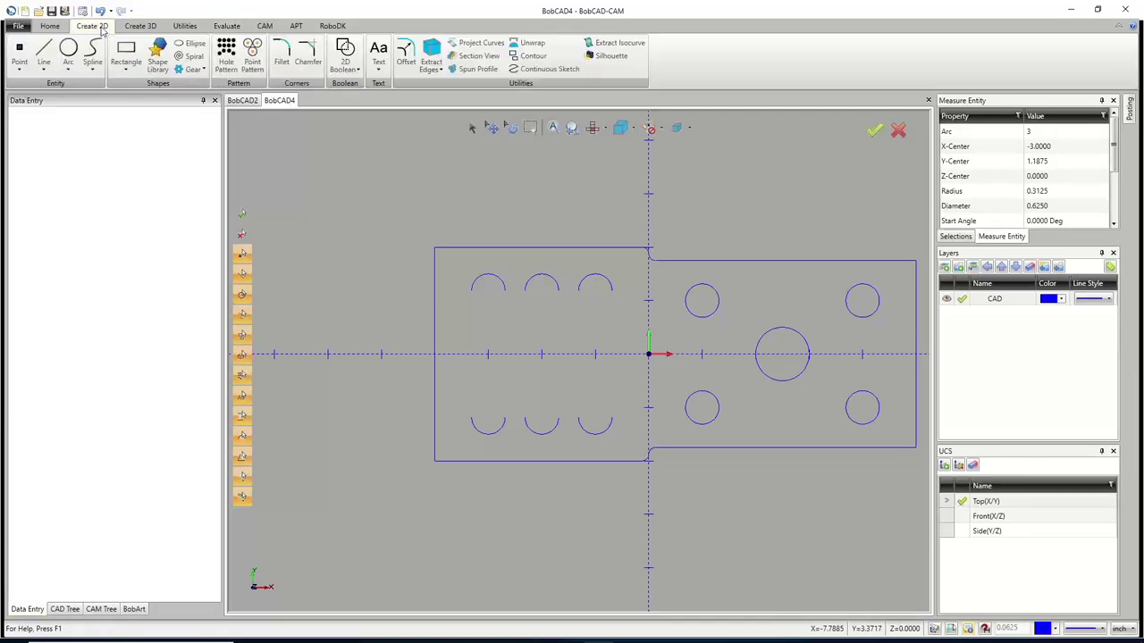
# Create a Point Pattern of 0.3125-radius holes from the six slot end arcs
pyautogui.click(252, 58)
pyautogui.click(182, 216)
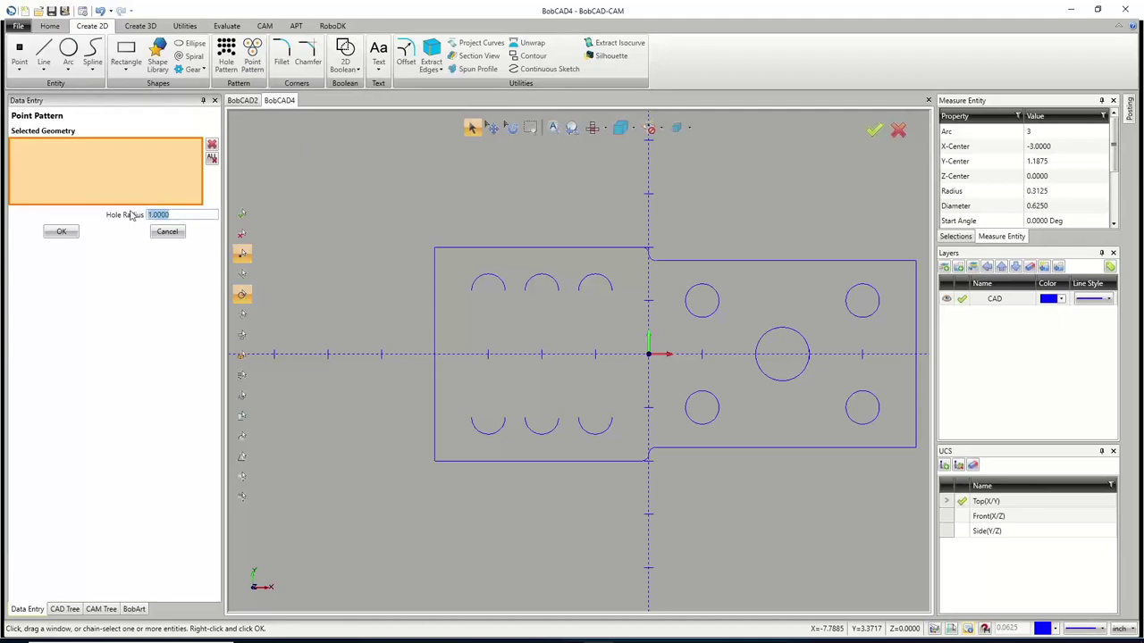
pyautogui.write('.3125')
pyautogui.moveTo(452, 262); pyautogui.dragTo(632, 452)
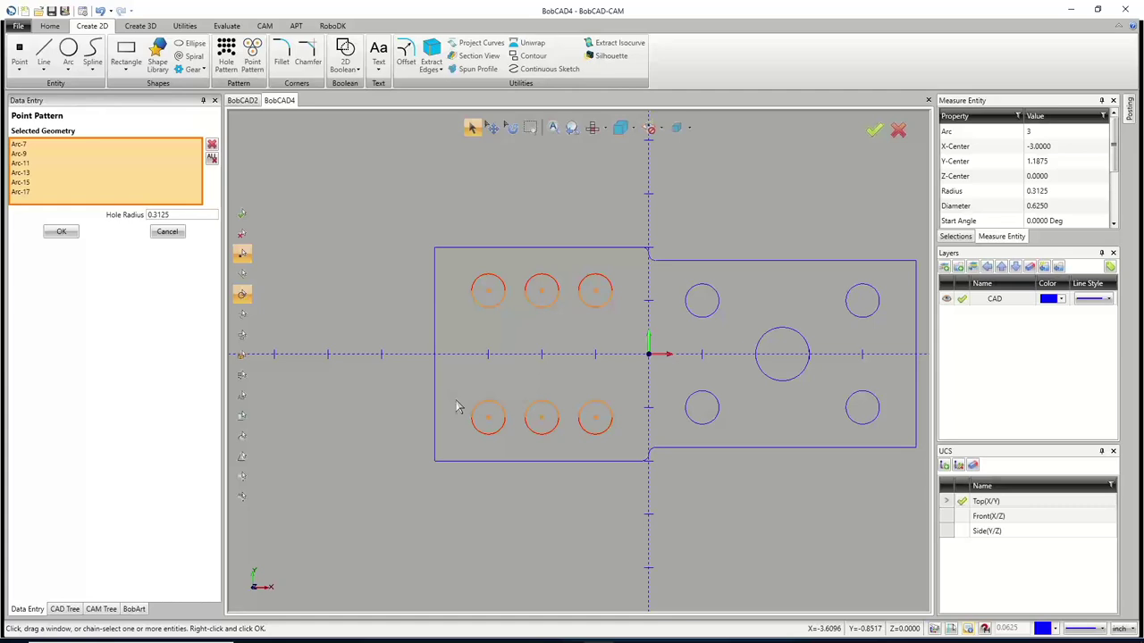
pyautogui.click(64, 233)
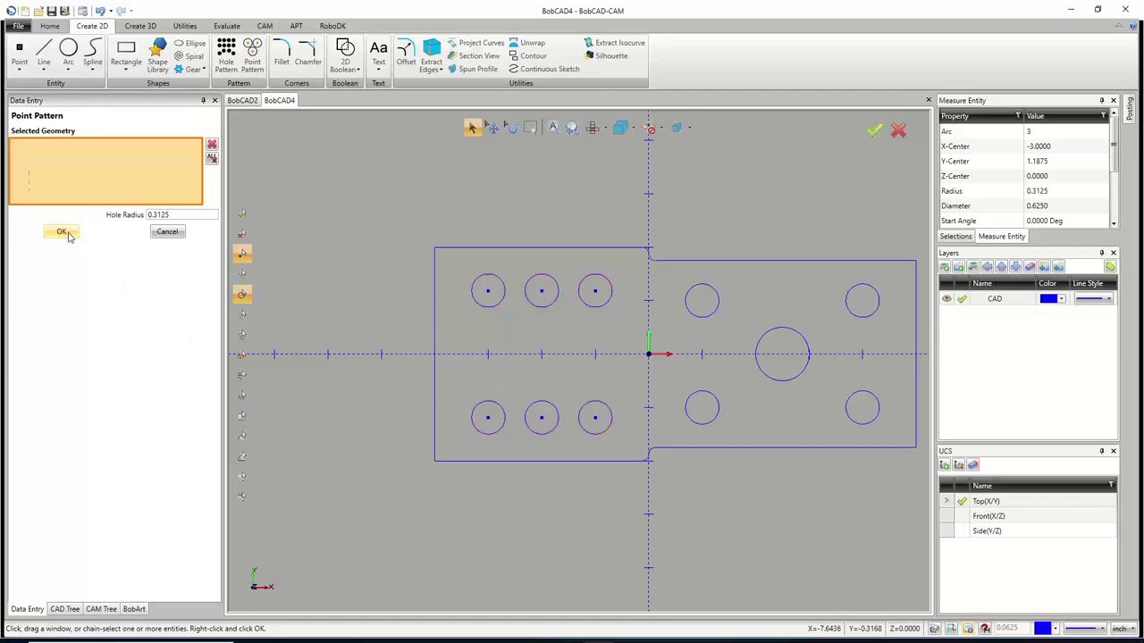
pyautogui.click(157, 233)
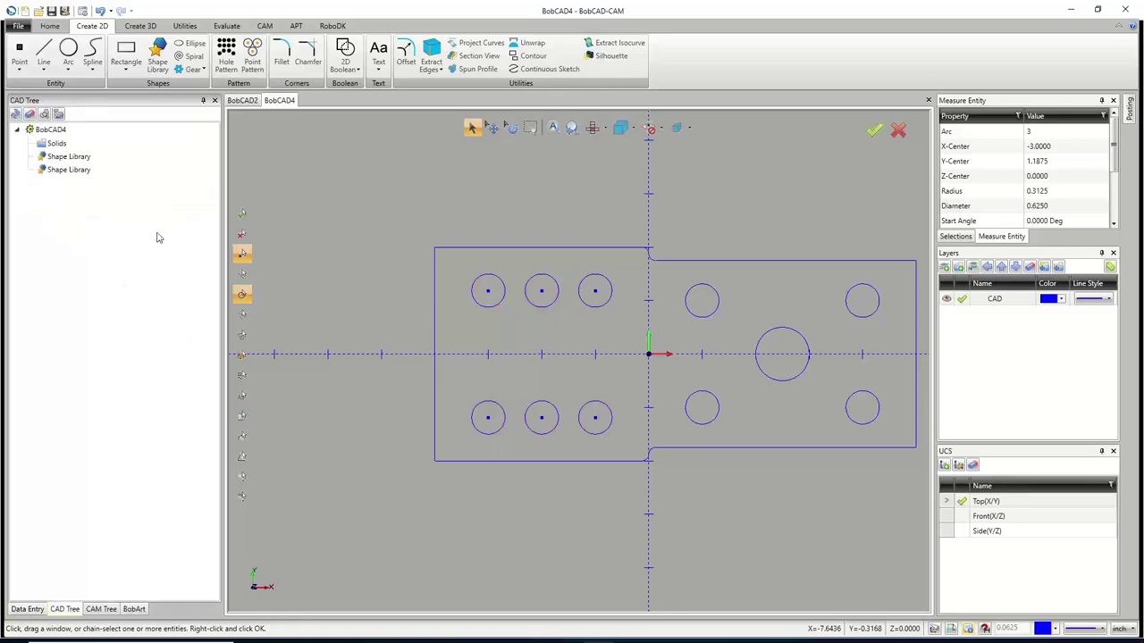
pyautogui.click(473, 129)
# Select the new six-hole pattern and switch to the Create 3D tools
pyautogui.click(492, 289)
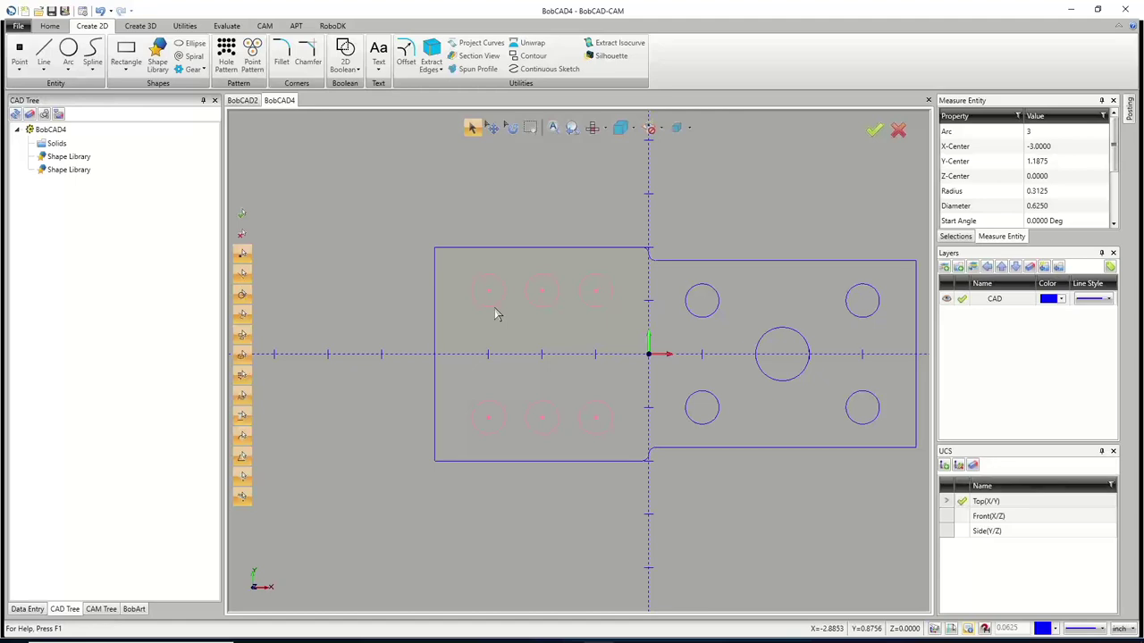
pyautogui.click(141, 25)
# Extrude Curve the six-hole pattern 1.0 upward and orbit to inspect the cylinder preview
pyautogui.click(186, 43)
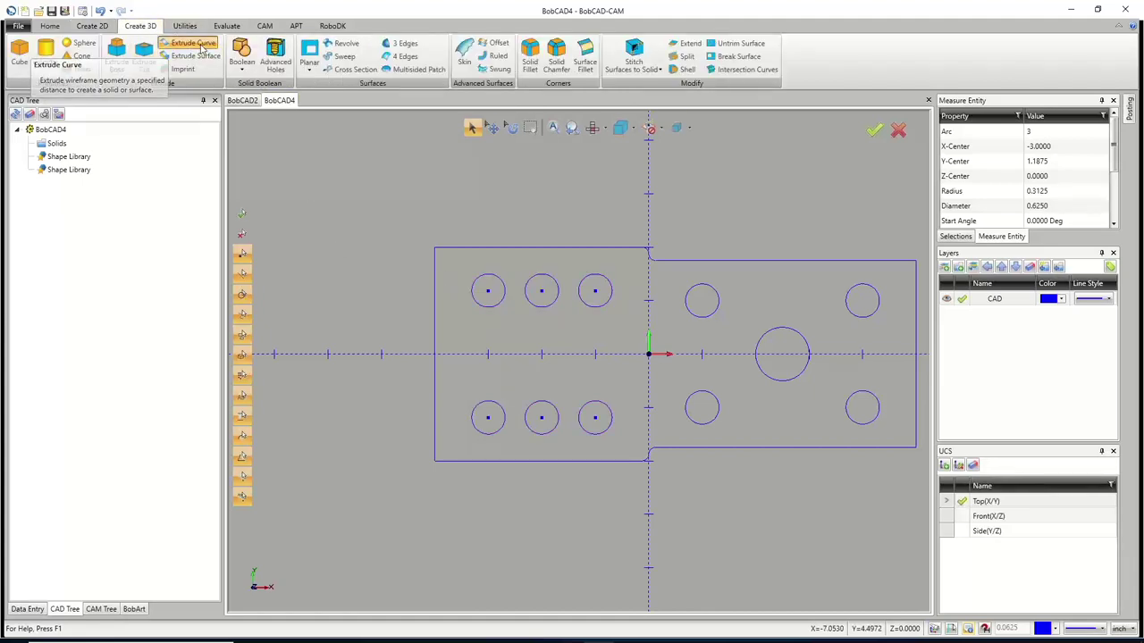
pyautogui.click(486, 315)
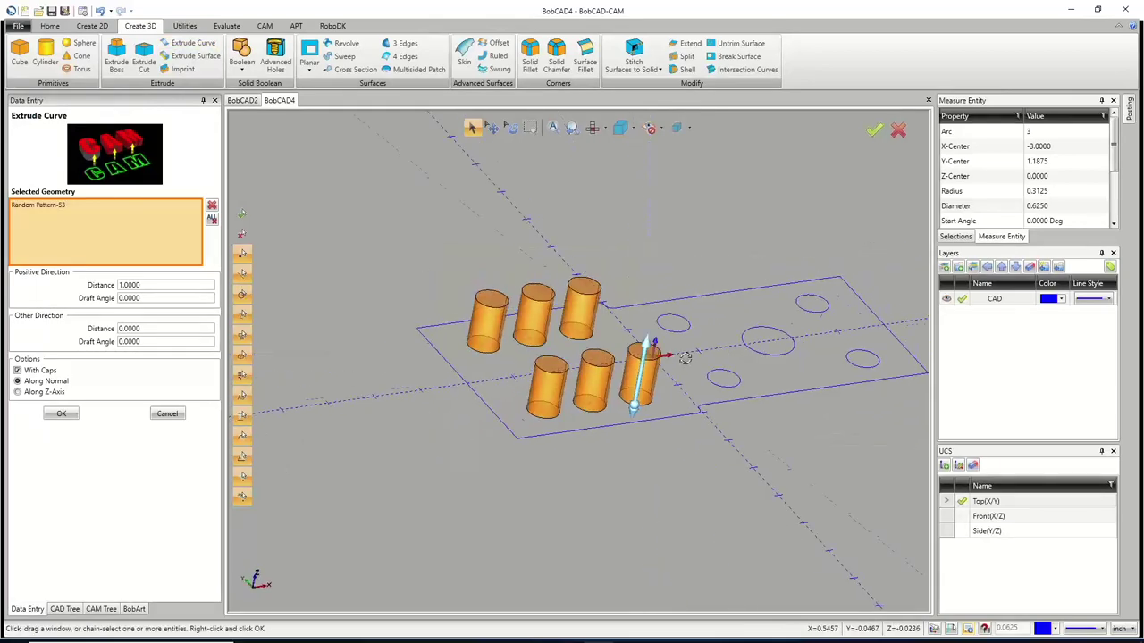
pyautogui.moveTo(684, 363); pyautogui.dragTo(577, 367, button='middle')
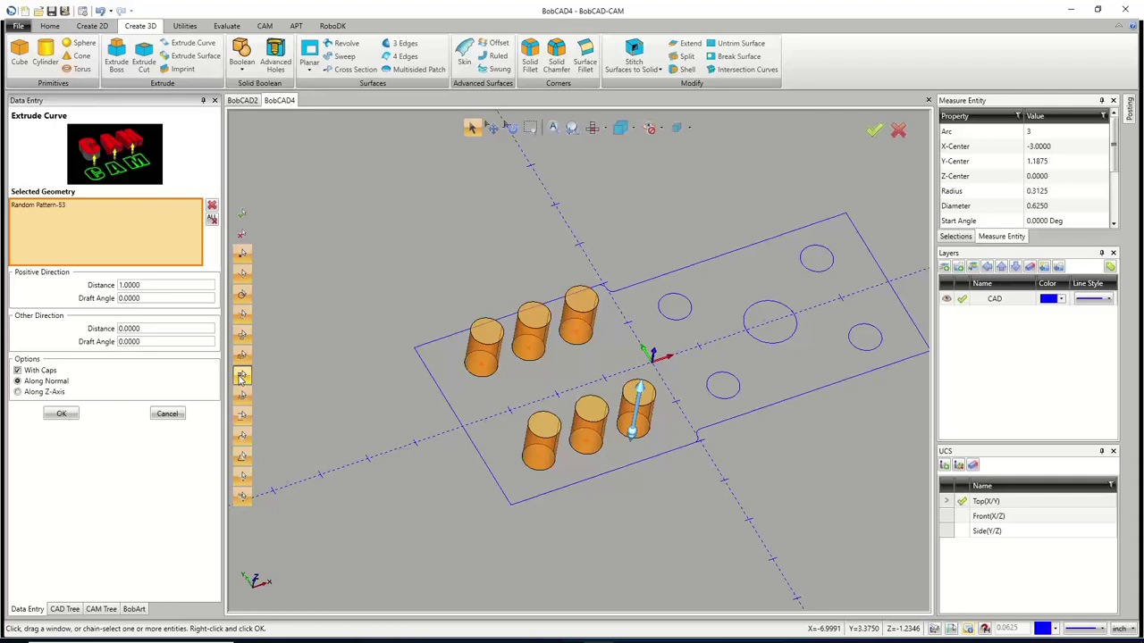
# Start an extrude cut on the six-hole pattern, then cancel it without cutting
pyautogui.click(144, 59)
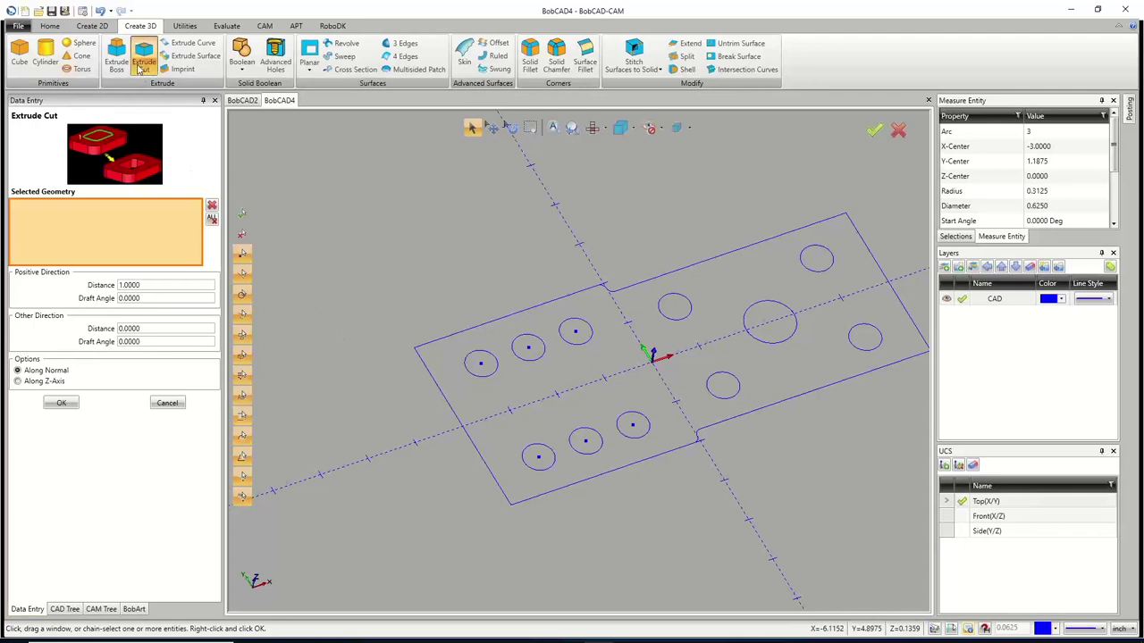
pyautogui.click(489, 380)
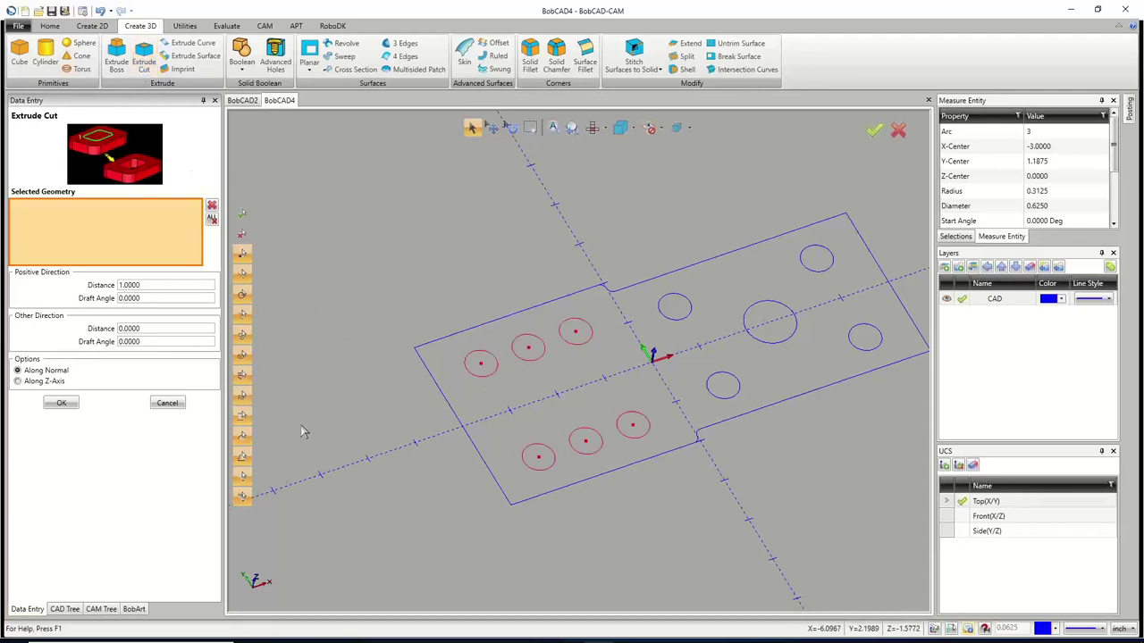
pyautogui.click(170, 403)
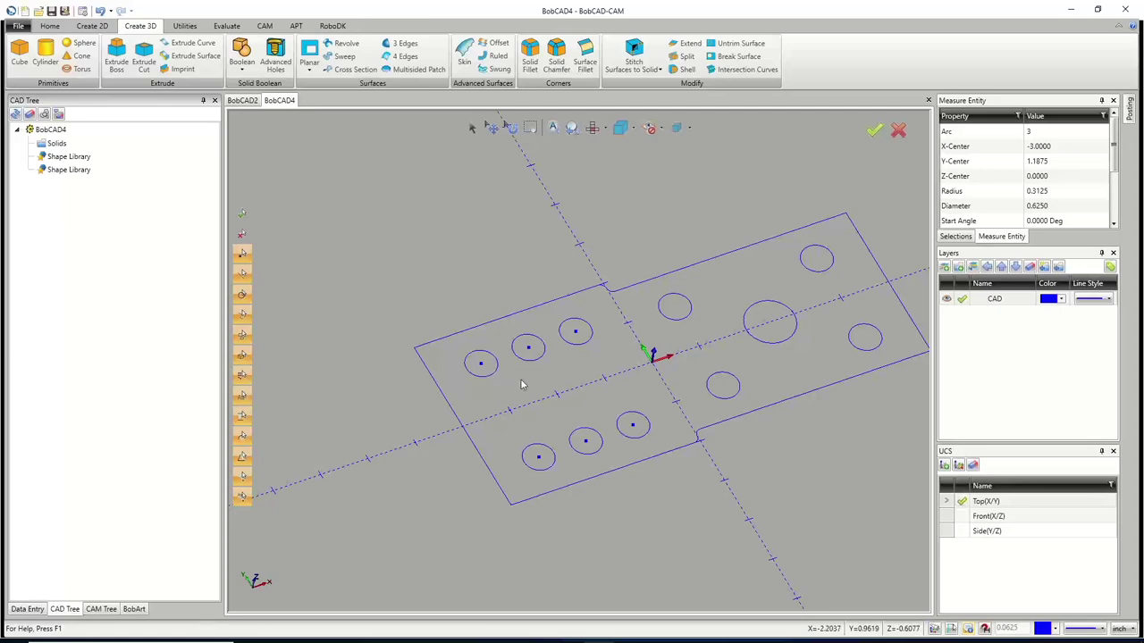
# Explode the left six-hole pattern into six separate plain circles without centre points
pyautogui.click(185, 25)
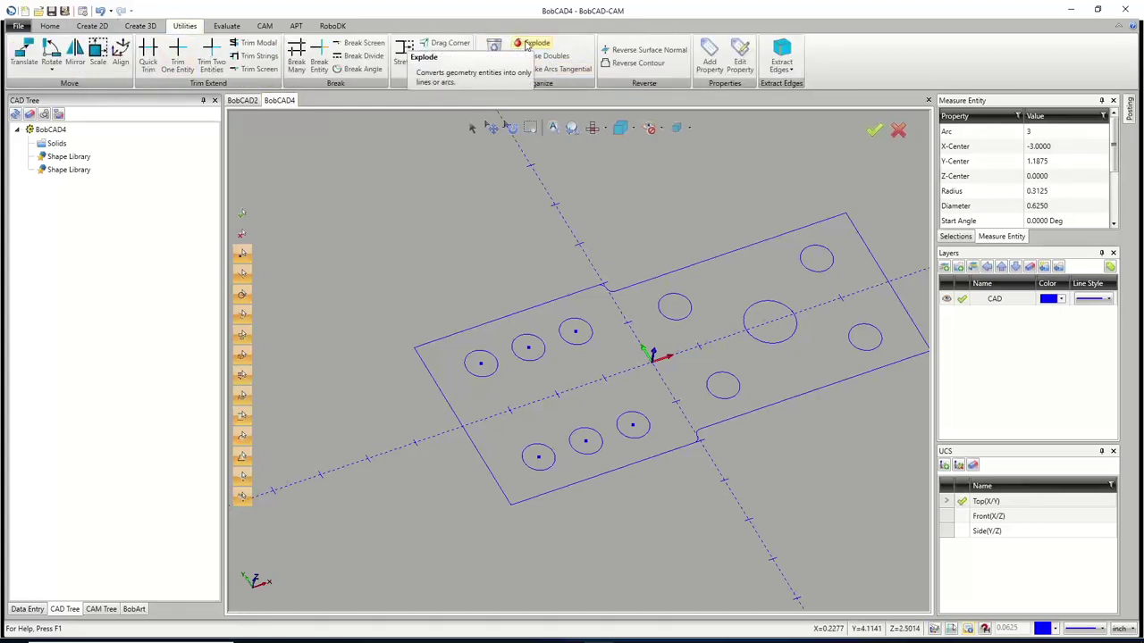
pyautogui.click(530, 46)
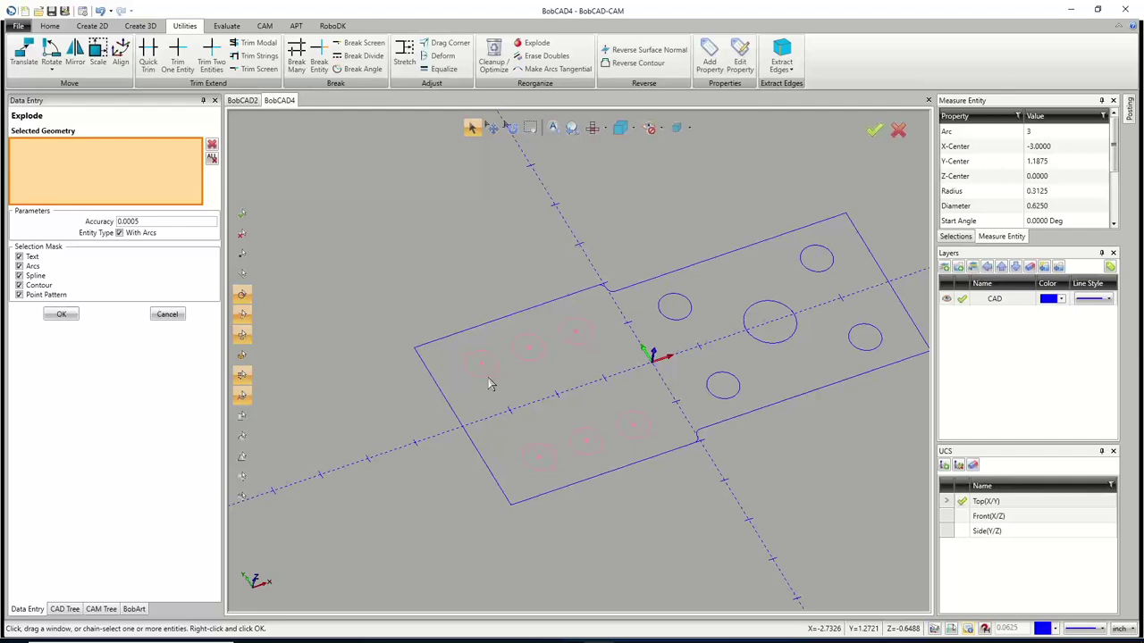
pyautogui.click(488, 379)
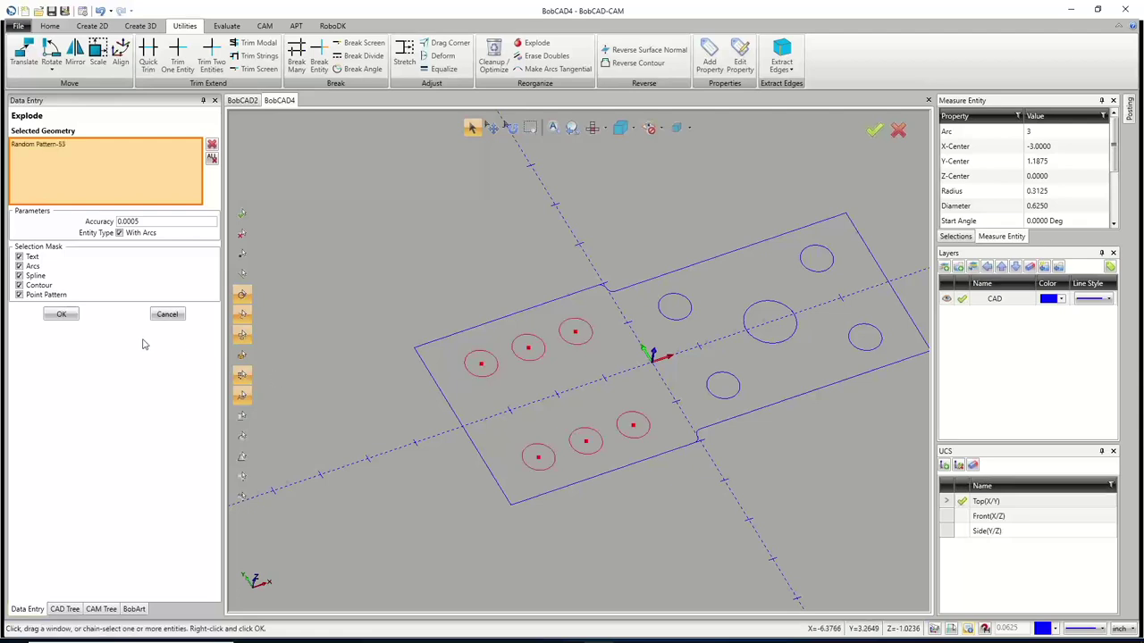
pyautogui.click(62, 315)
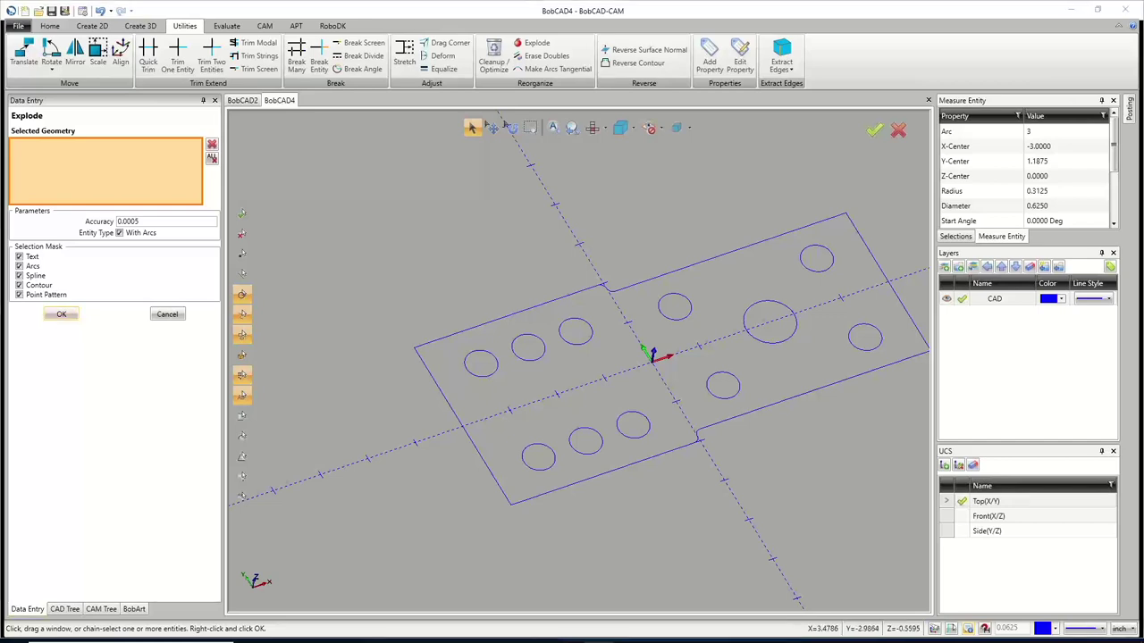
pyautogui.click(167, 313)
pyautogui.click(473, 127)
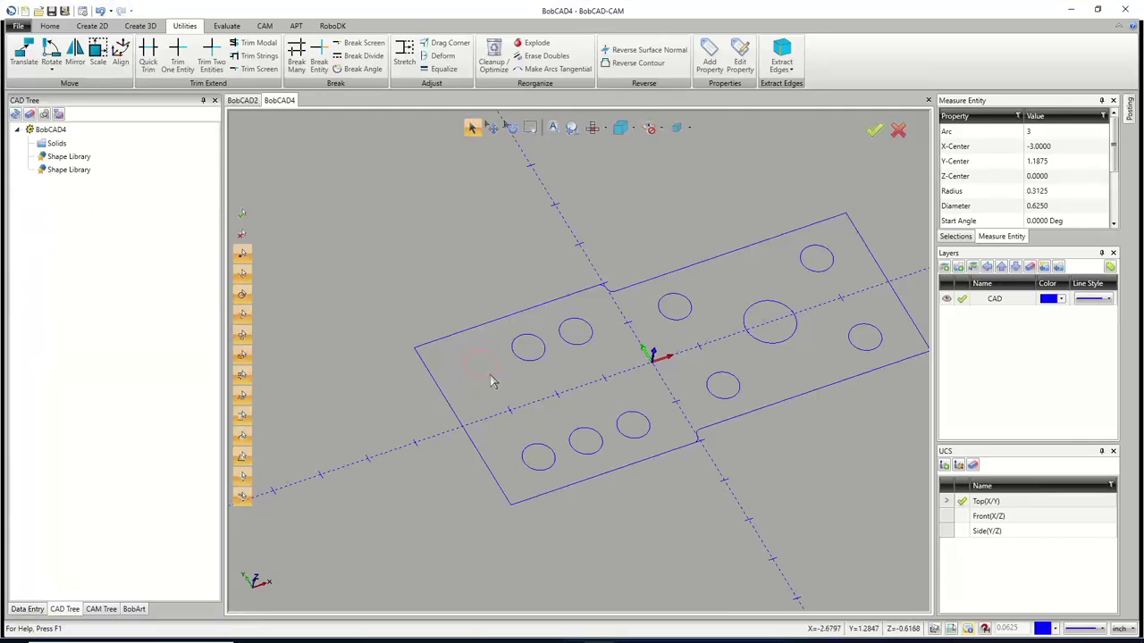
# Switch to Top view and try exploding the top-left circle with With Arcs off, then cancel
pyautogui.press('t')
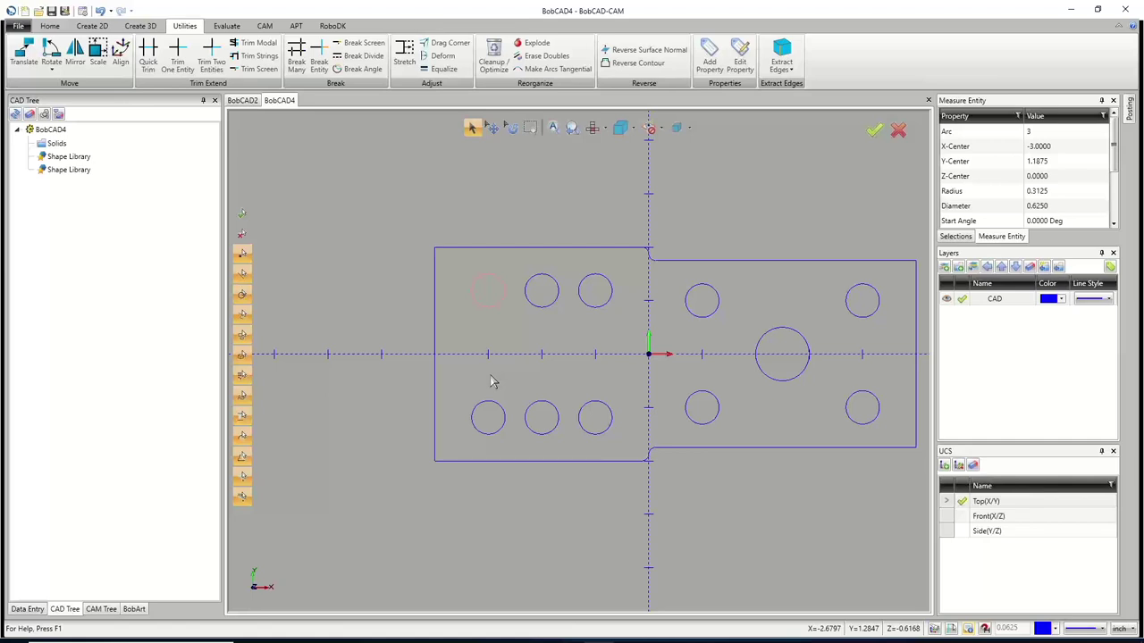
pyautogui.click(536, 45)
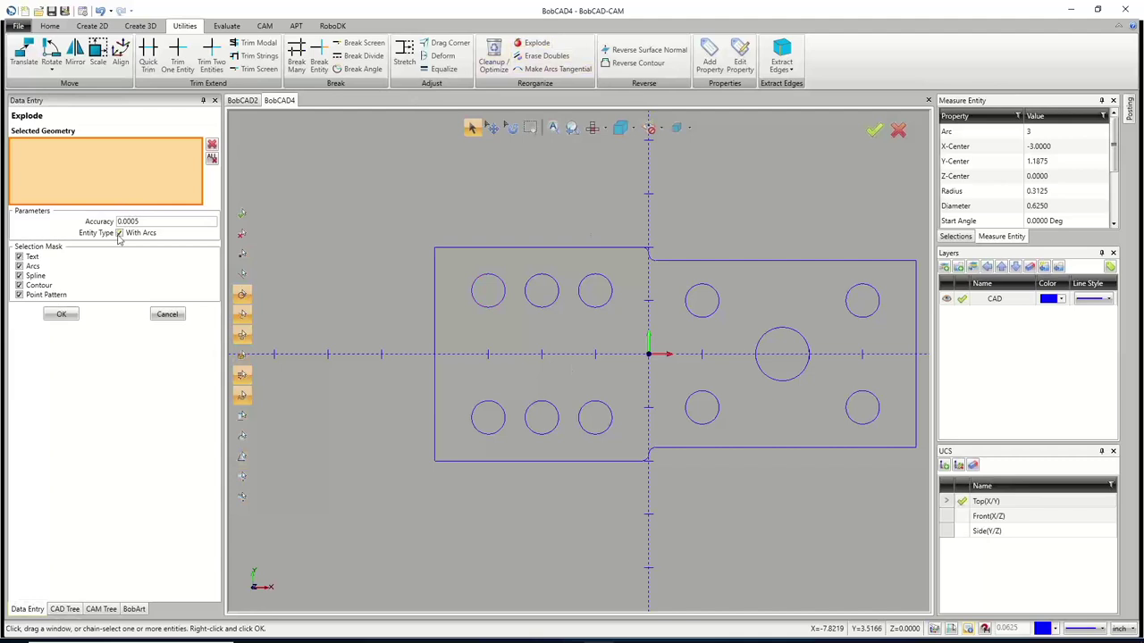
pyautogui.click(119, 233)
pyautogui.click(498, 311)
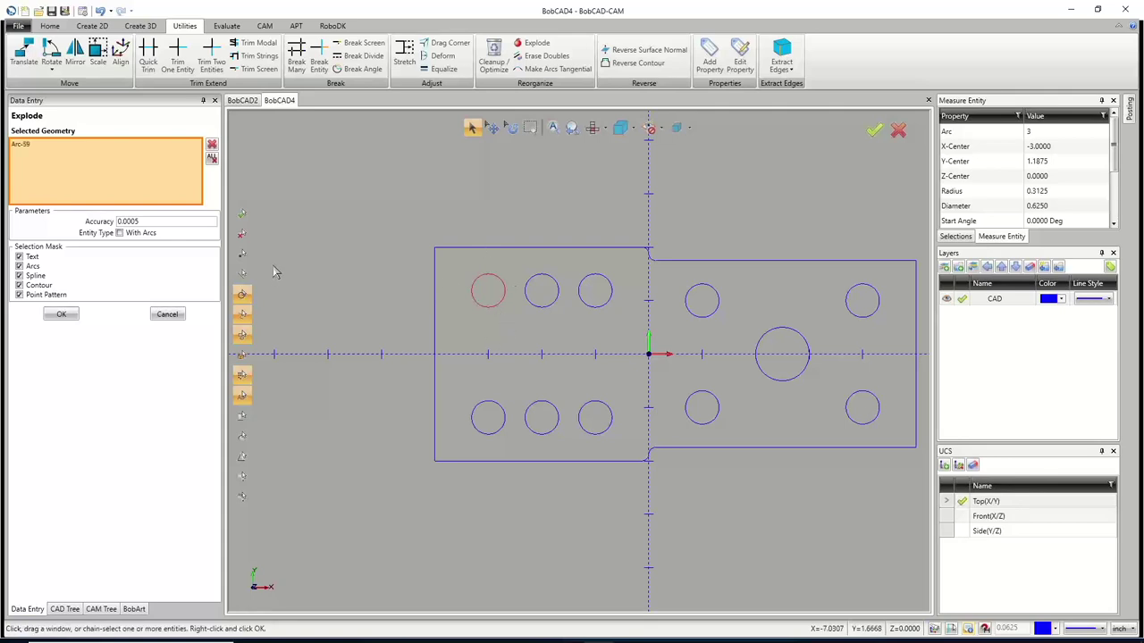
pyautogui.click(168, 314)
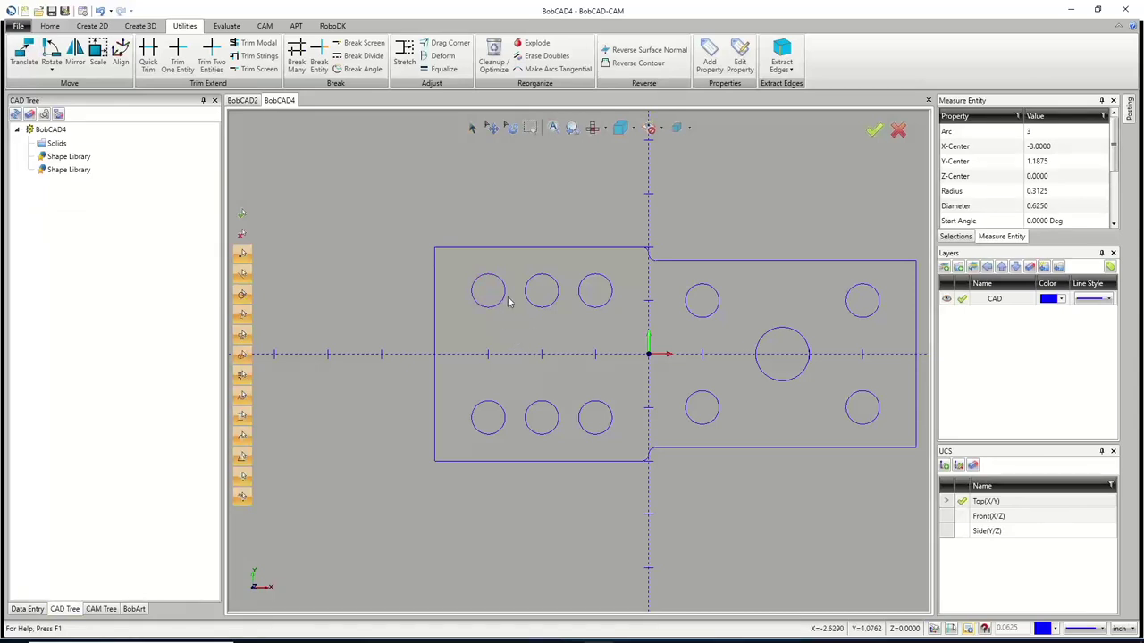
# Zoom in on the top-left holes and reopen the Explode panel
pyautogui.scroll(3, 507, 302)
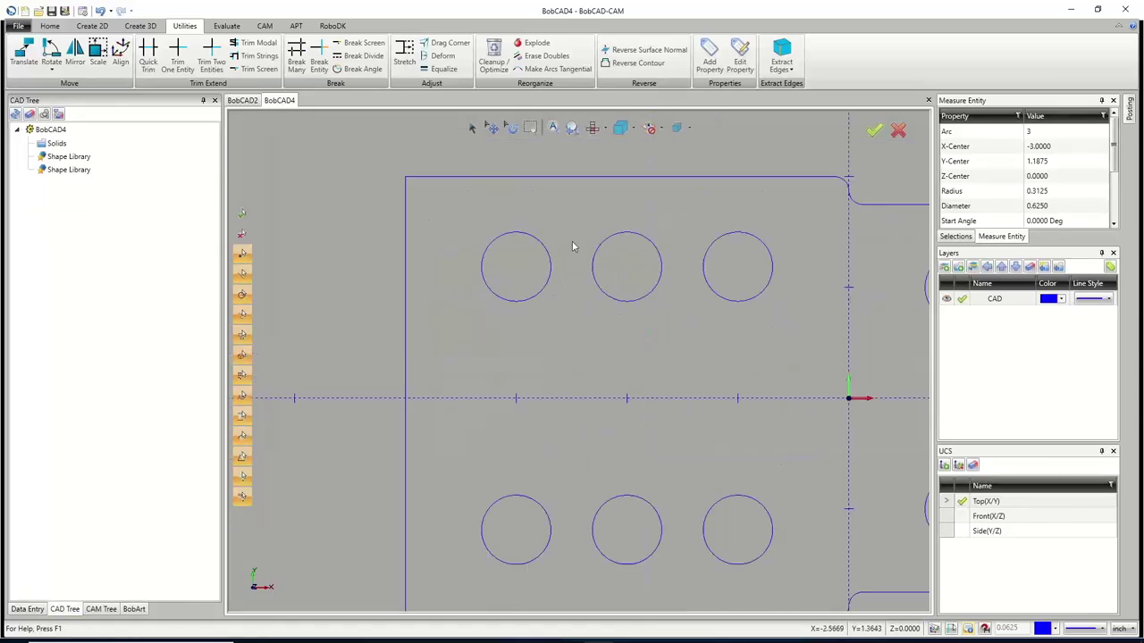
pyautogui.scroll(1, 572, 241)
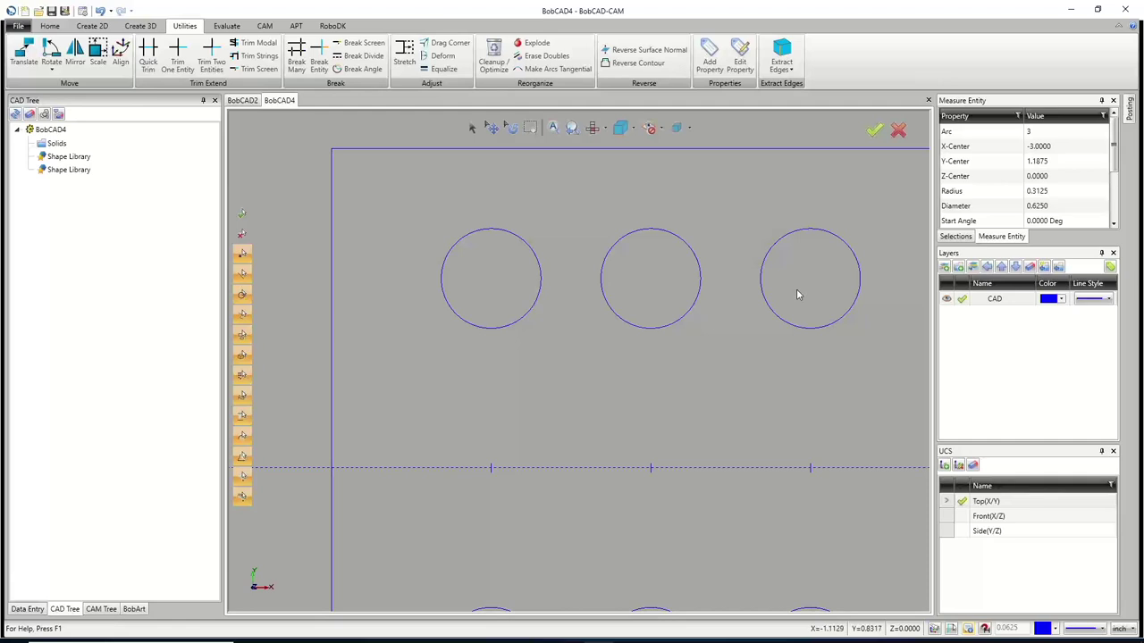
pyautogui.click(529, 45)
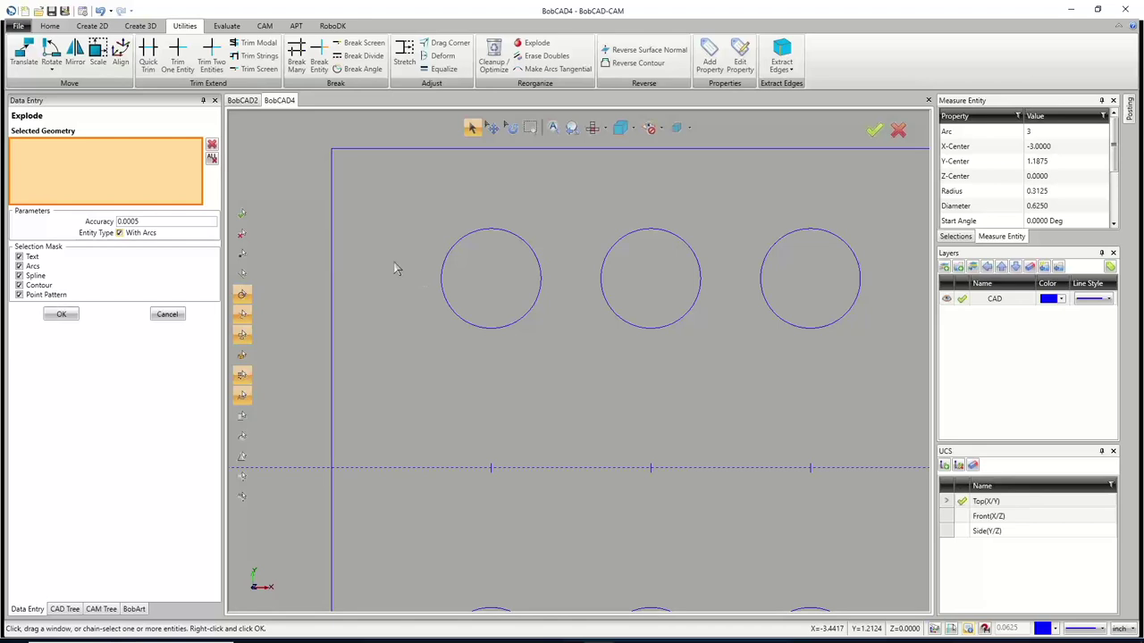
# Close the Explode panel unused and fit the whole plate in view
pyautogui.click(167, 314)
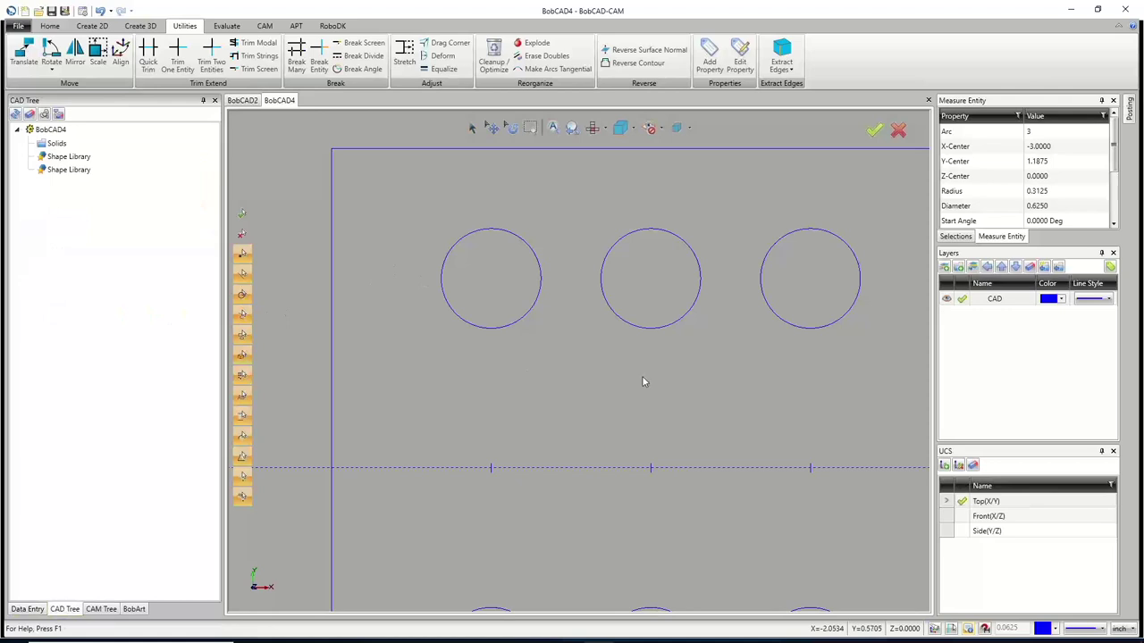
pyautogui.press('f')
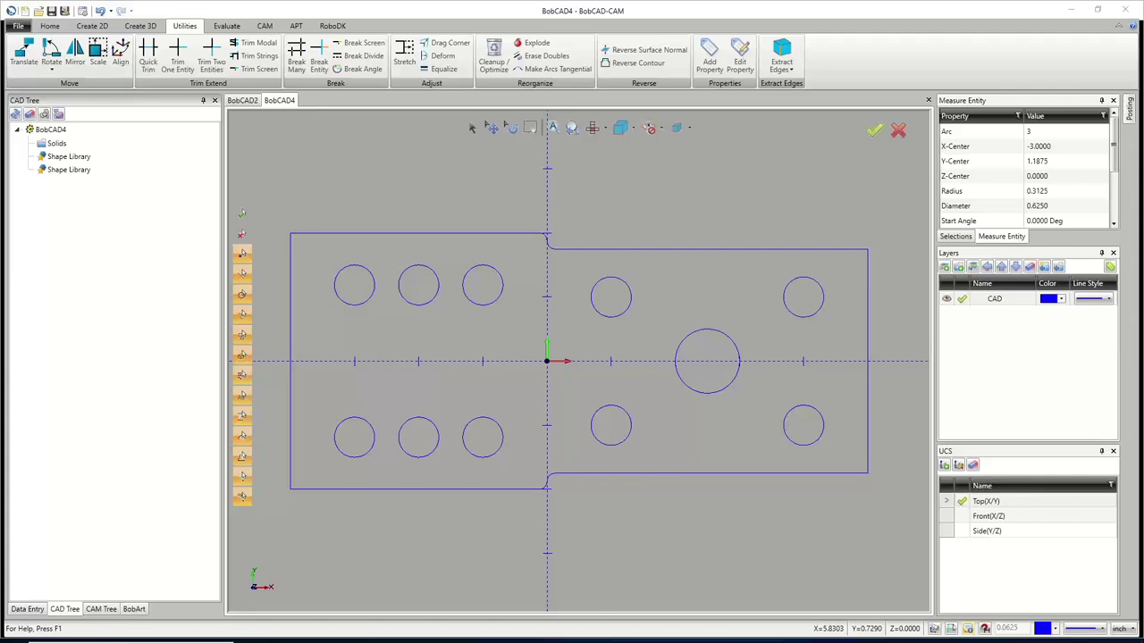
# Undo three times to undo the explode and restore the three slots
pyautogui.click(100, 12)
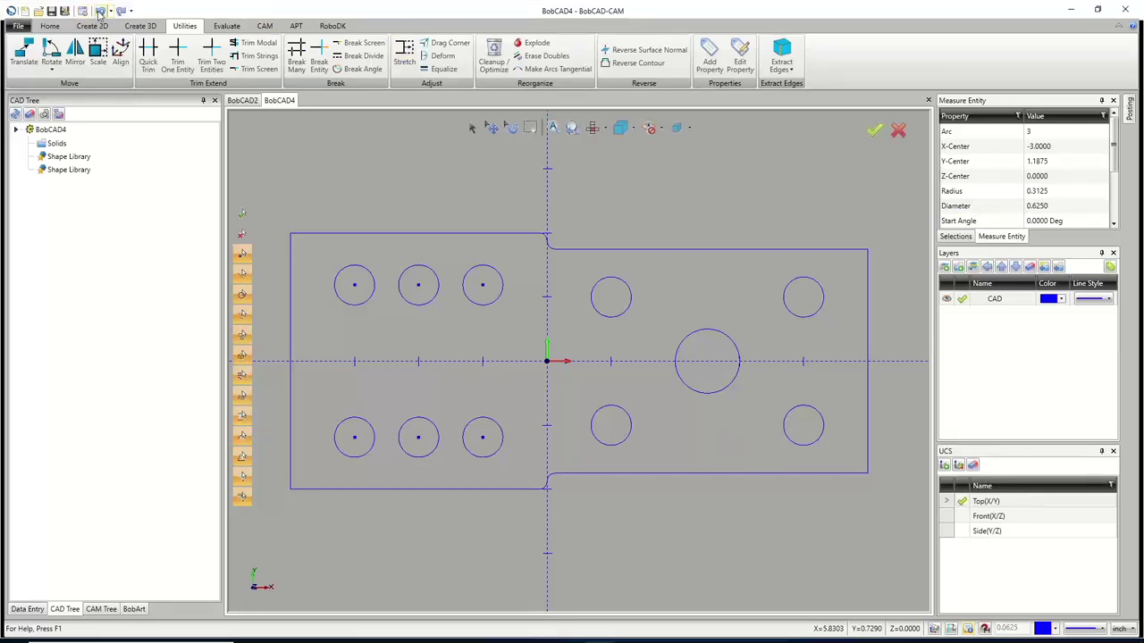
pyautogui.click(100, 12)
pyautogui.click(100, 12)
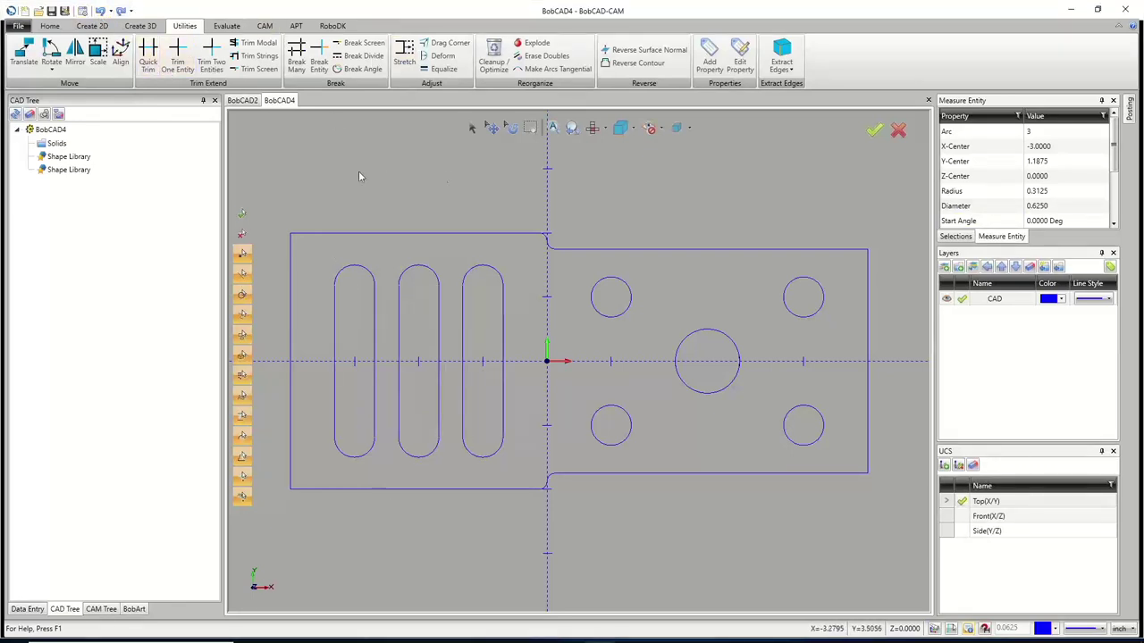
# Delete the straight sides of the left and right slots, leaving only their end arcs
pyautogui.click(473, 127)
pyautogui.click(463, 343)
pyautogui.moveTo(324, 349); pyautogui.dragTo(380, 372)
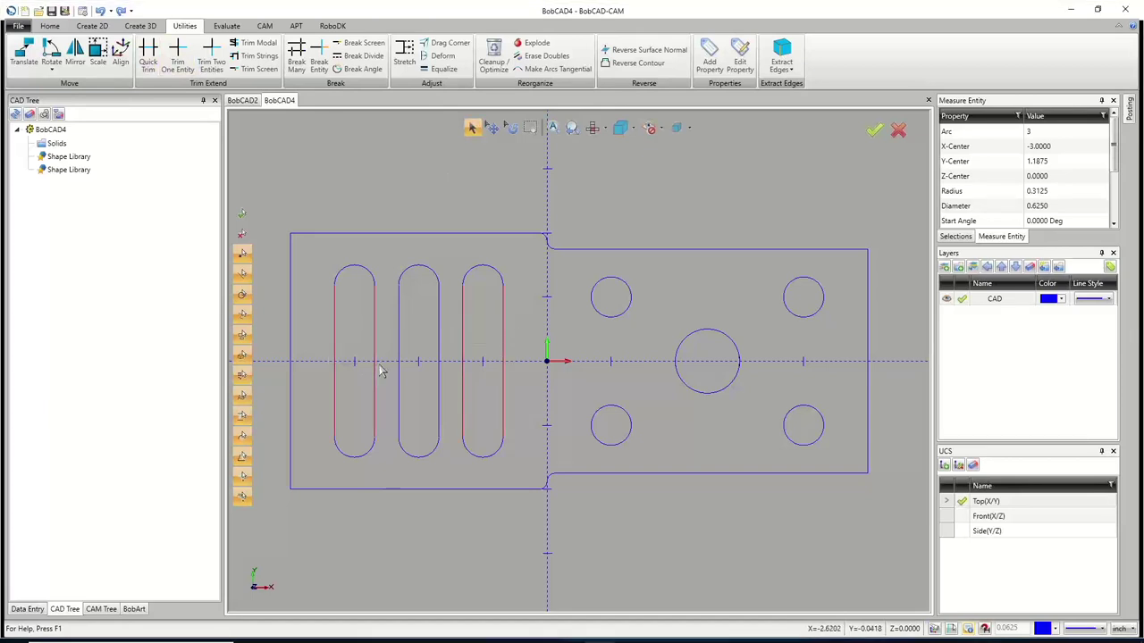
pyautogui.press('Delete')
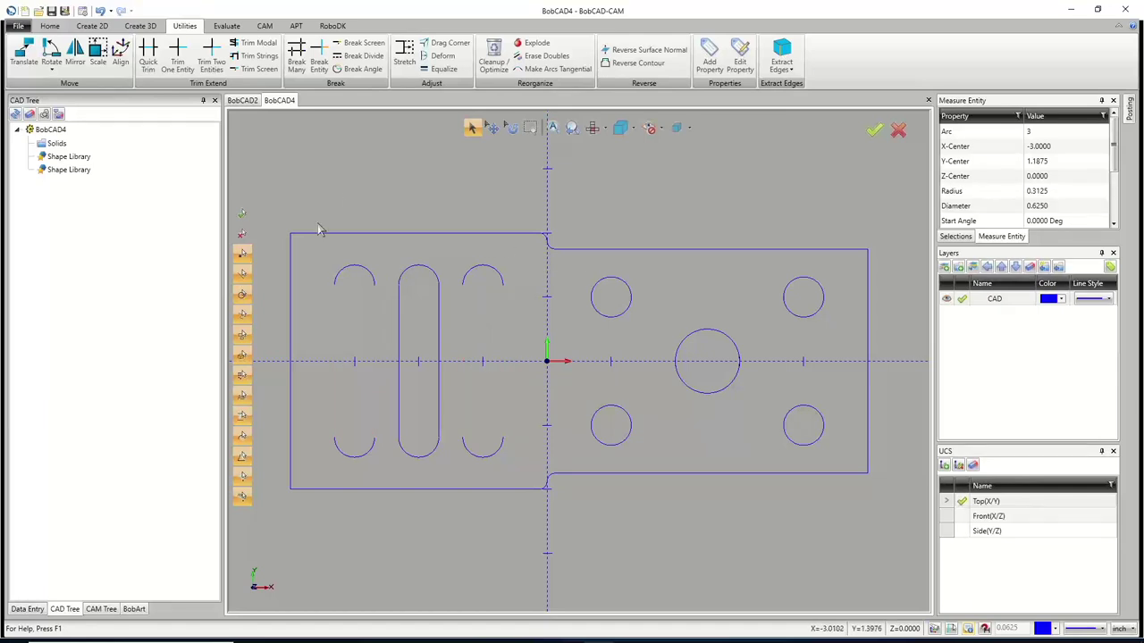
pyautogui.rightClick(350, 178)
pyautogui.click(370, 194)
# Create a 0.3125-radius hole point pattern from the four outer slot-end arcs
pyautogui.click(92, 25)
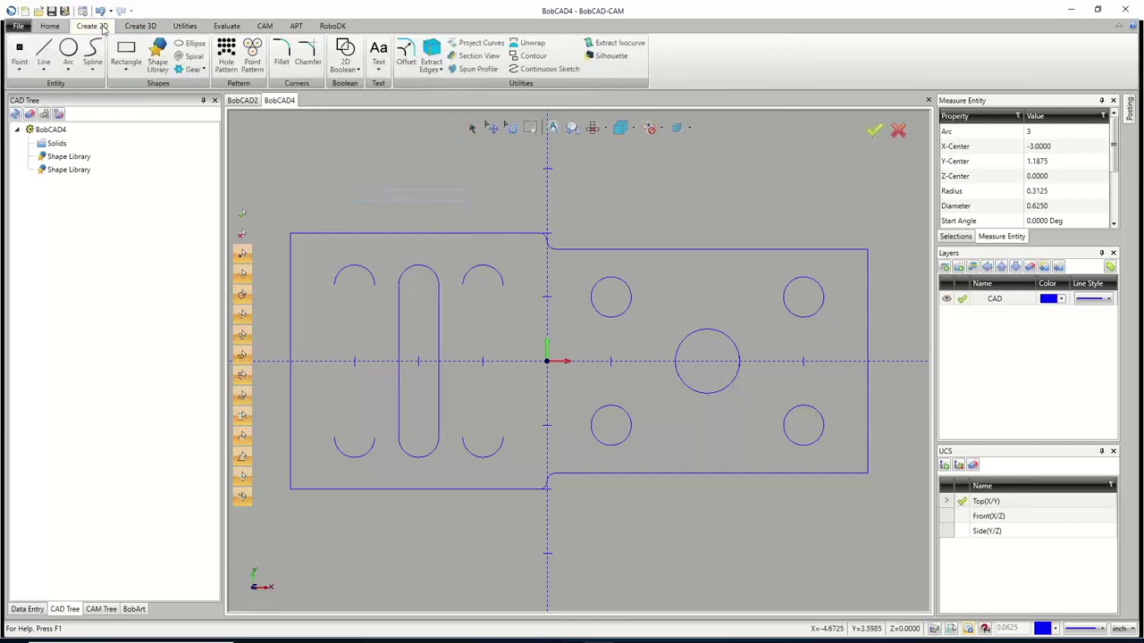
pyautogui.click(252, 55)
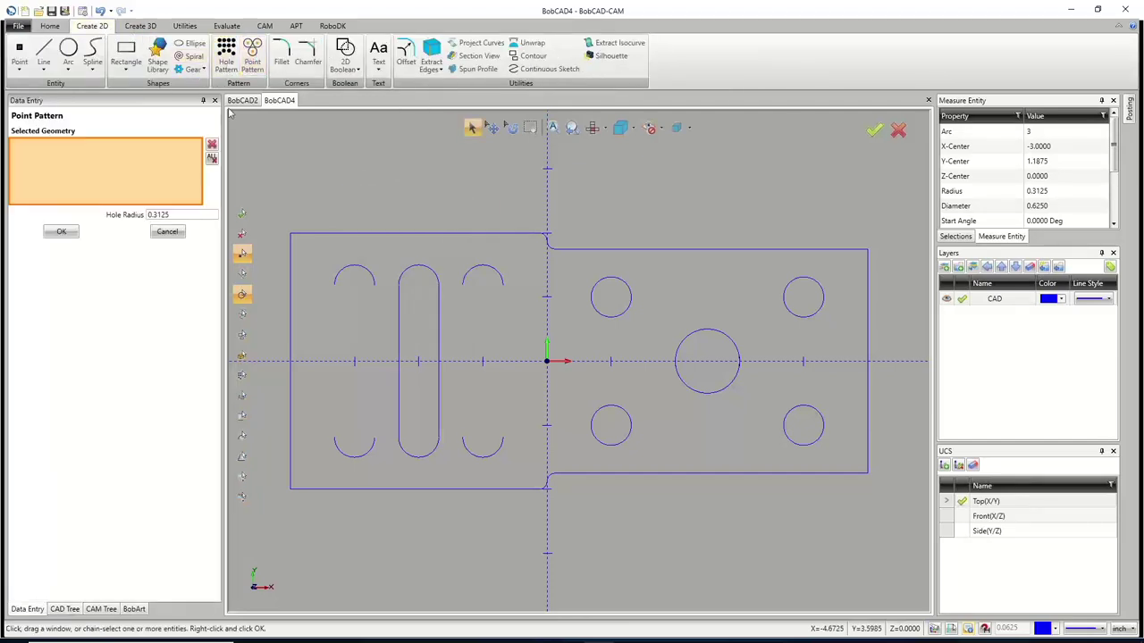
pyautogui.click(375, 284)
pyautogui.click(464, 281)
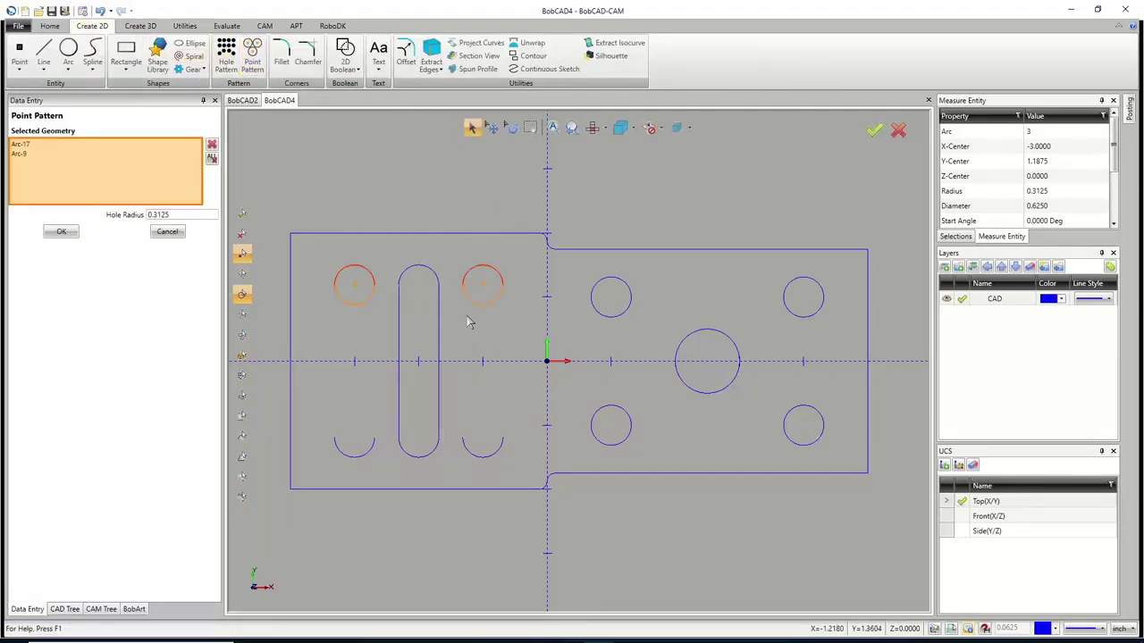
pyautogui.click(474, 455)
pyautogui.click(365, 459)
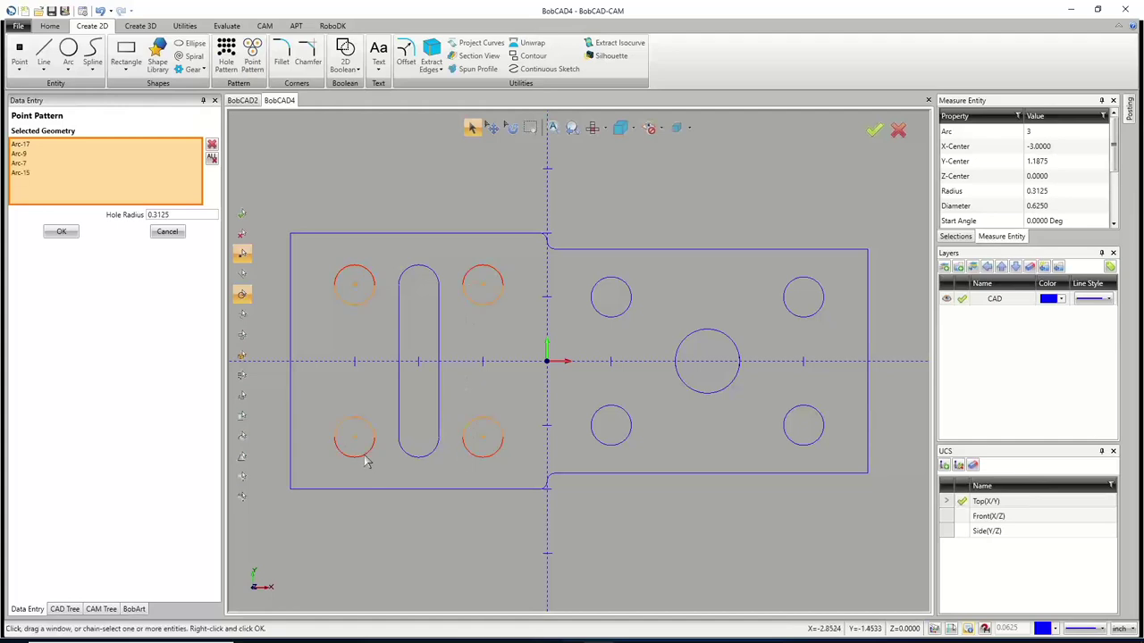
pyautogui.click(63, 236)
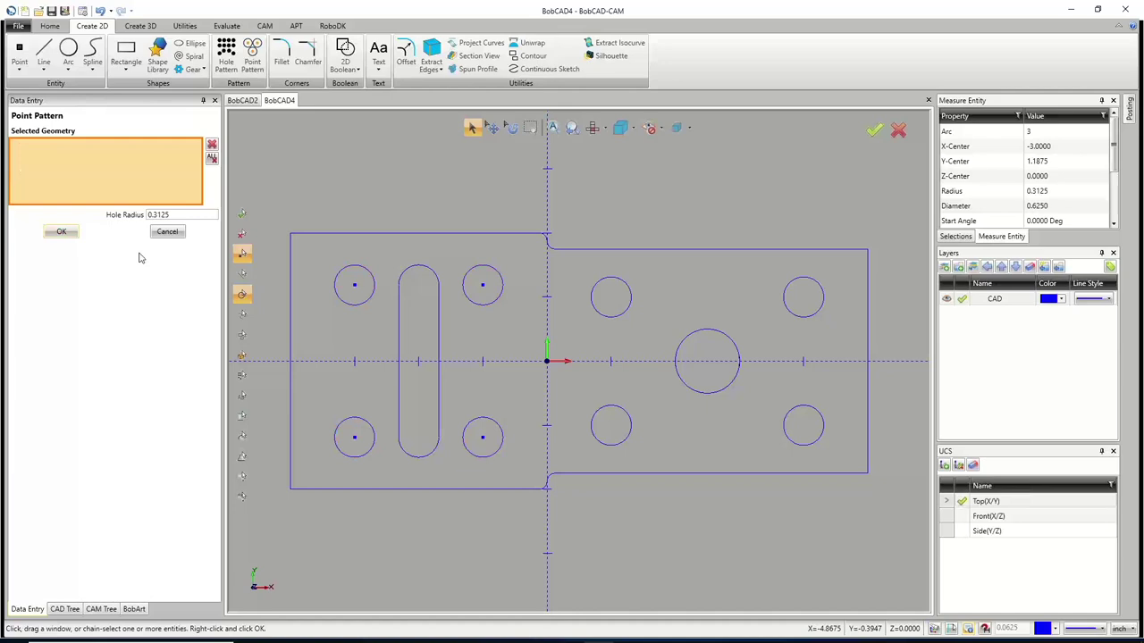
pyautogui.click(172, 232)
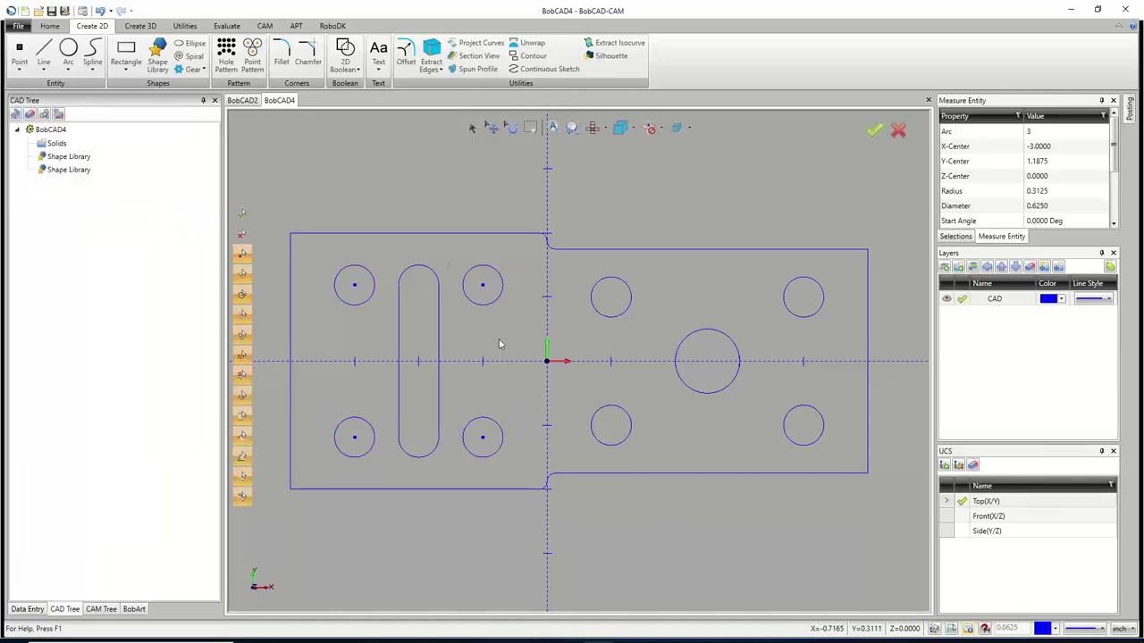
pyautogui.click(190, 27)
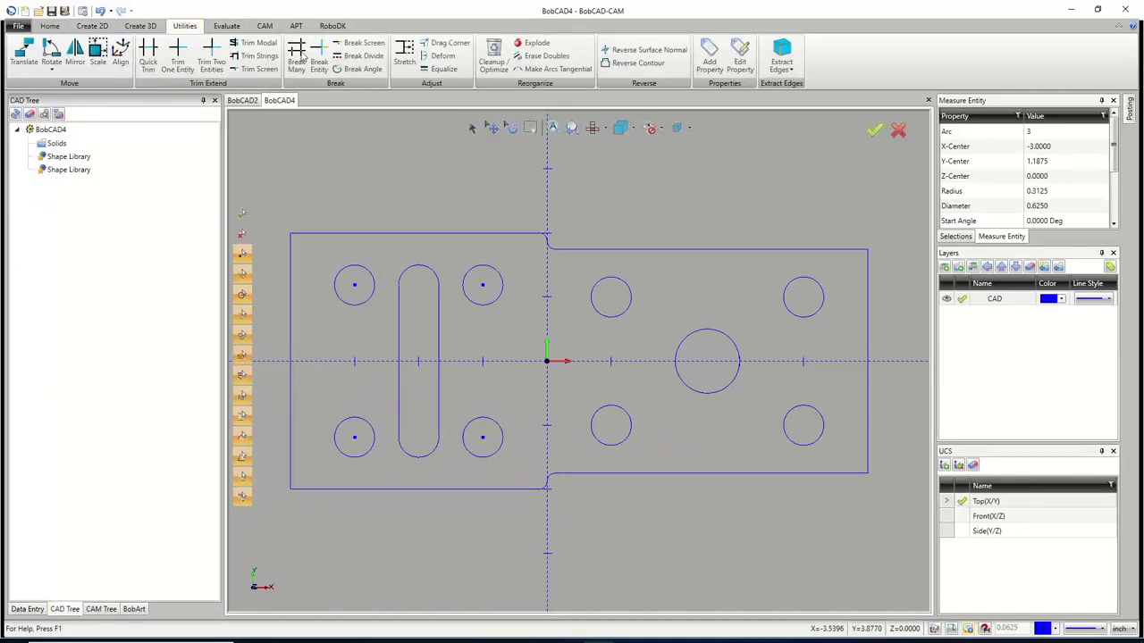
# Explode the new four-hole pattern into plain circles without centre marks
pyautogui.click(536, 43)
pyautogui.click(495, 305)
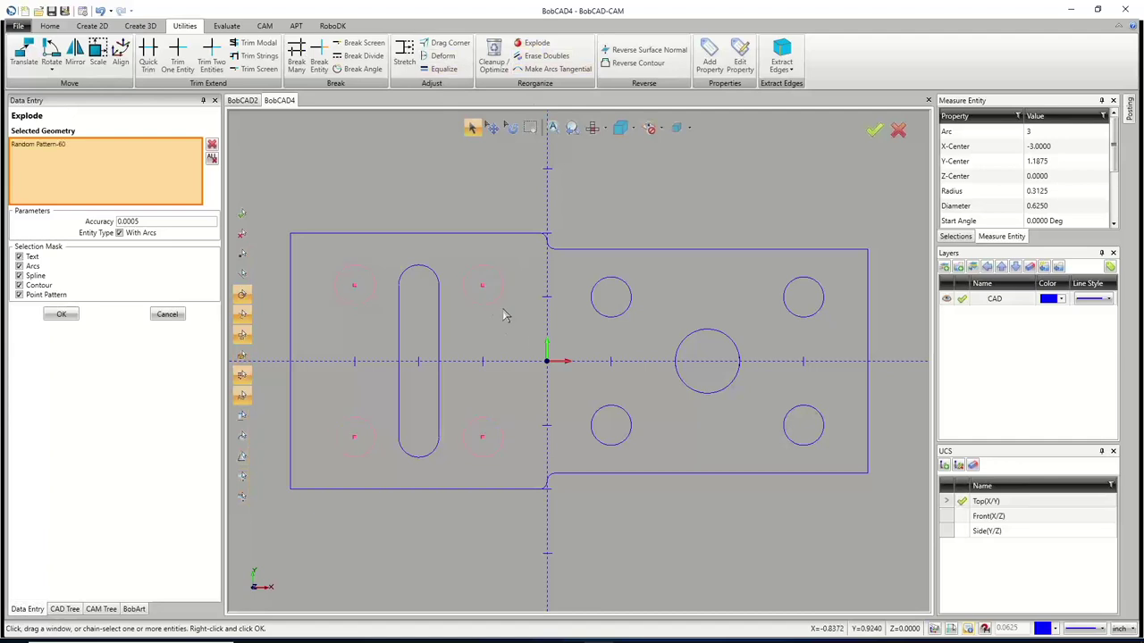
pyautogui.rightClick(587, 422)
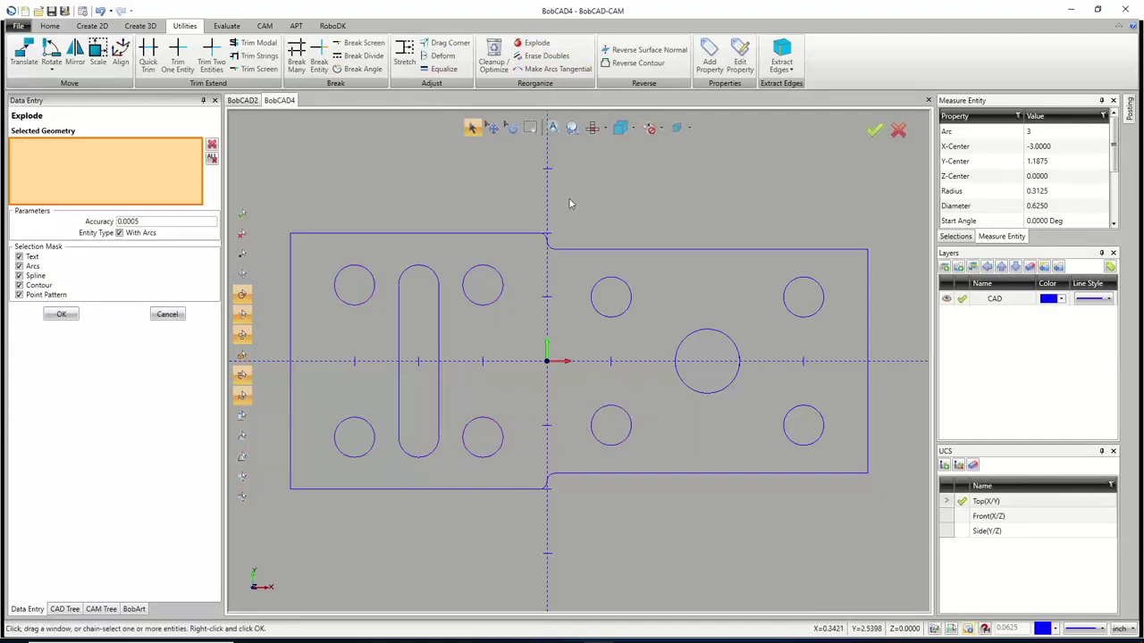
pyautogui.rightClick(570, 204)
pyautogui.click(590, 221)
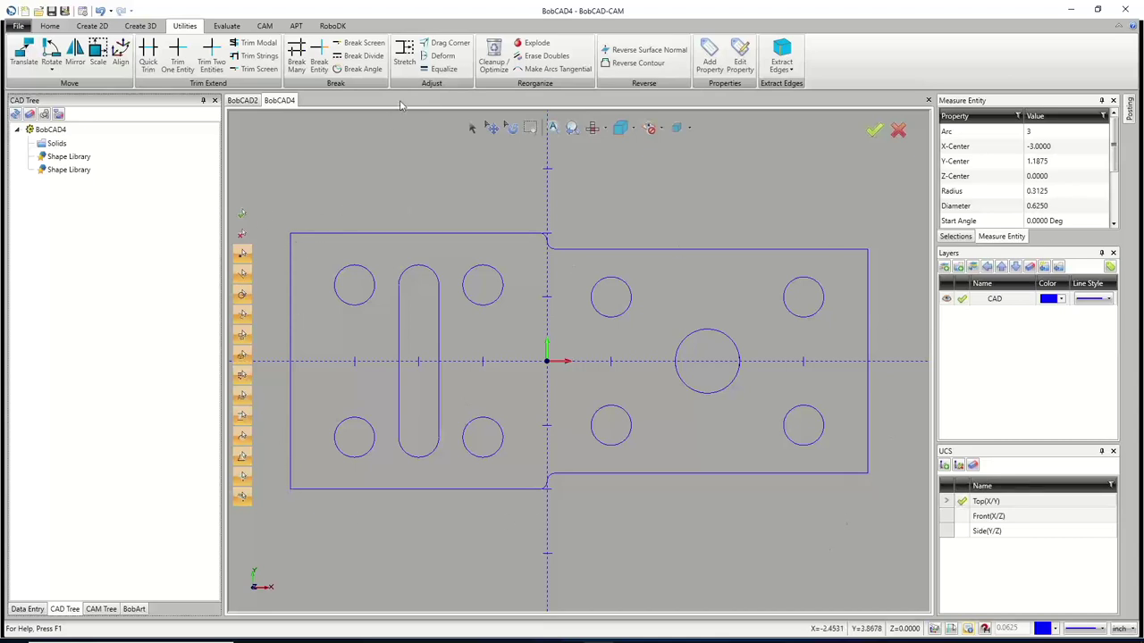
# Fillet every corner of the plate's outer profile chain with a trimmed 0.25 radius
pyautogui.click(92, 25)
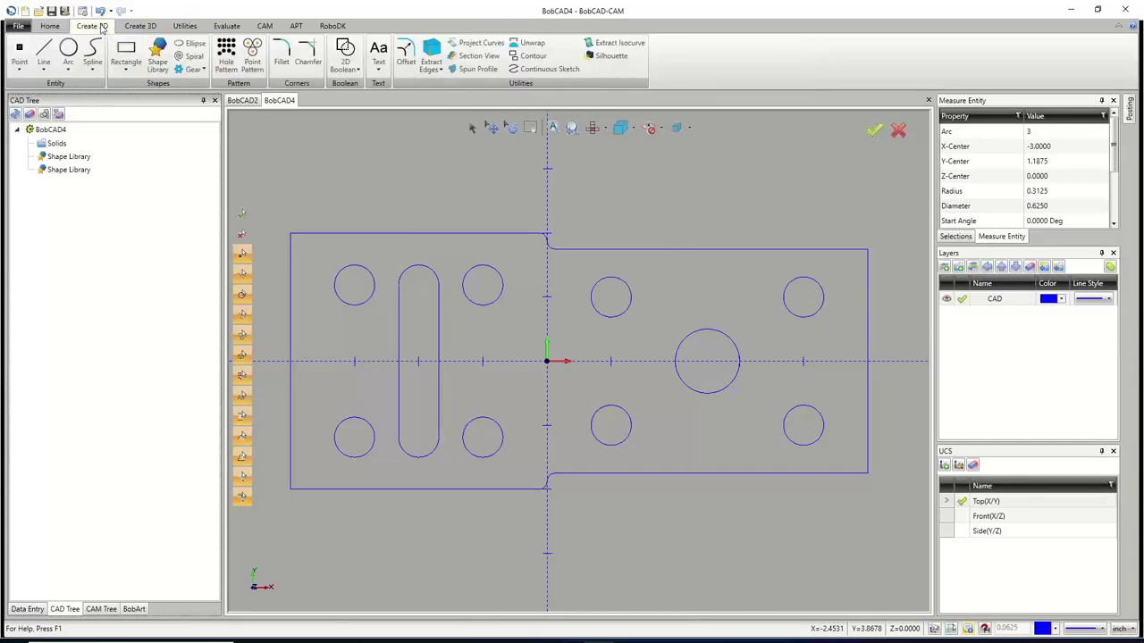
pyautogui.click(280, 51)
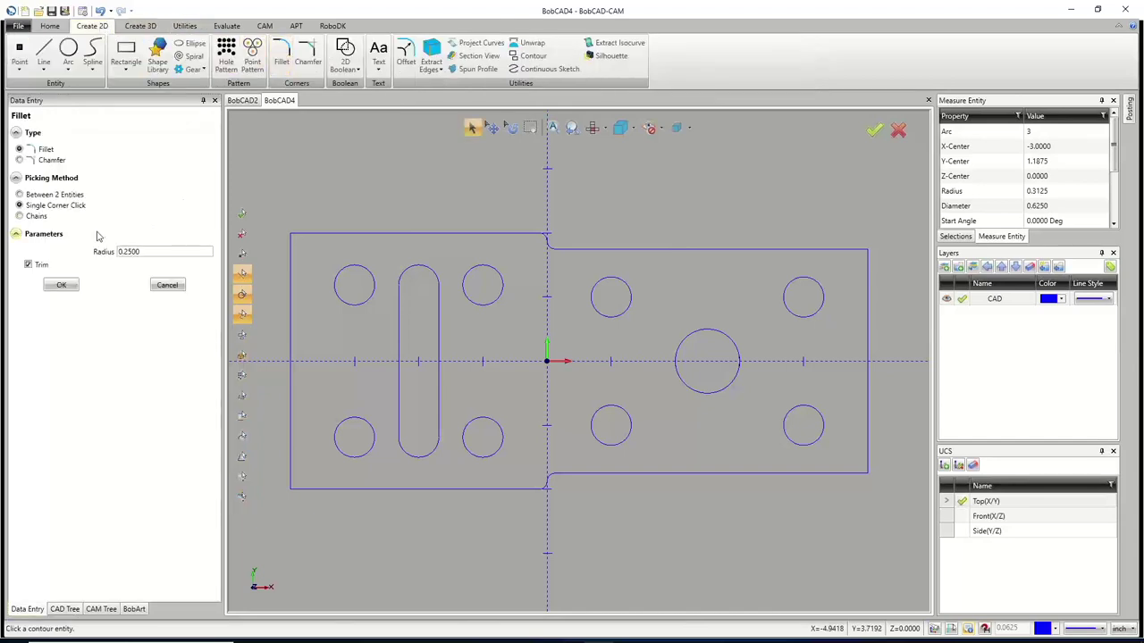
pyautogui.click(44, 218)
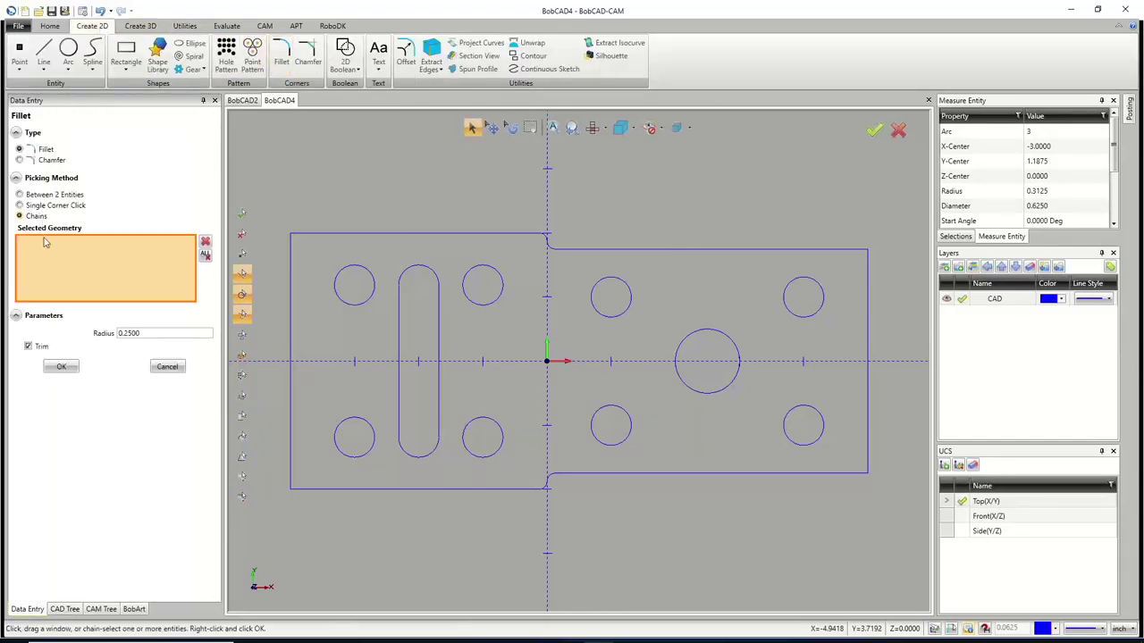
pyautogui.click(290, 477)
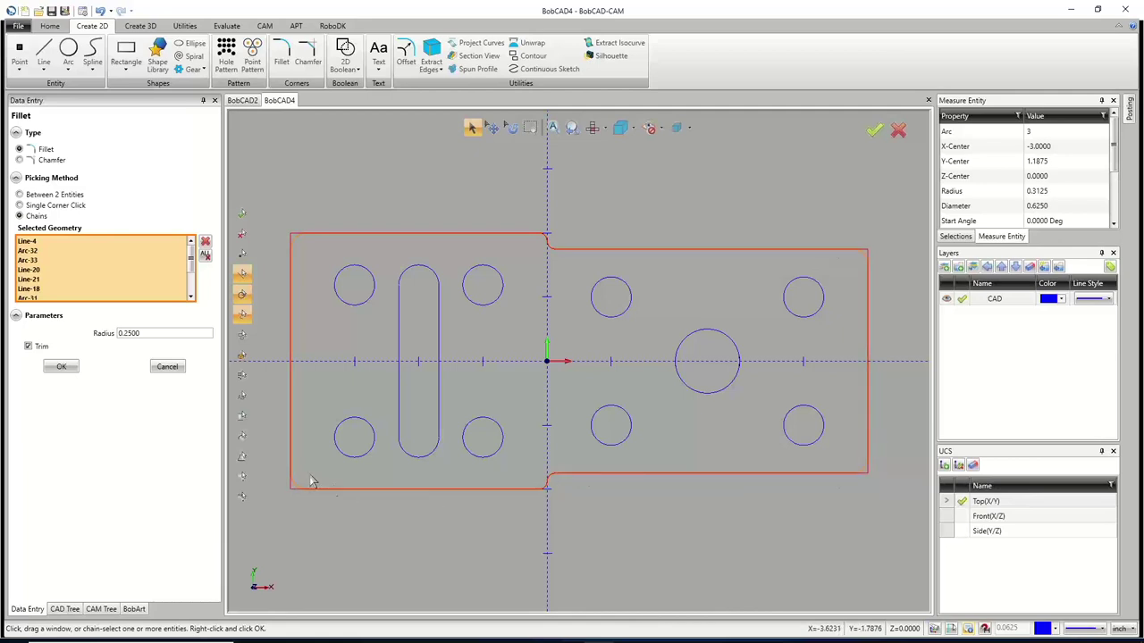
pyautogui.scroll(6, 273, 243)
pyautogui.scroll(-6, 319, 274)
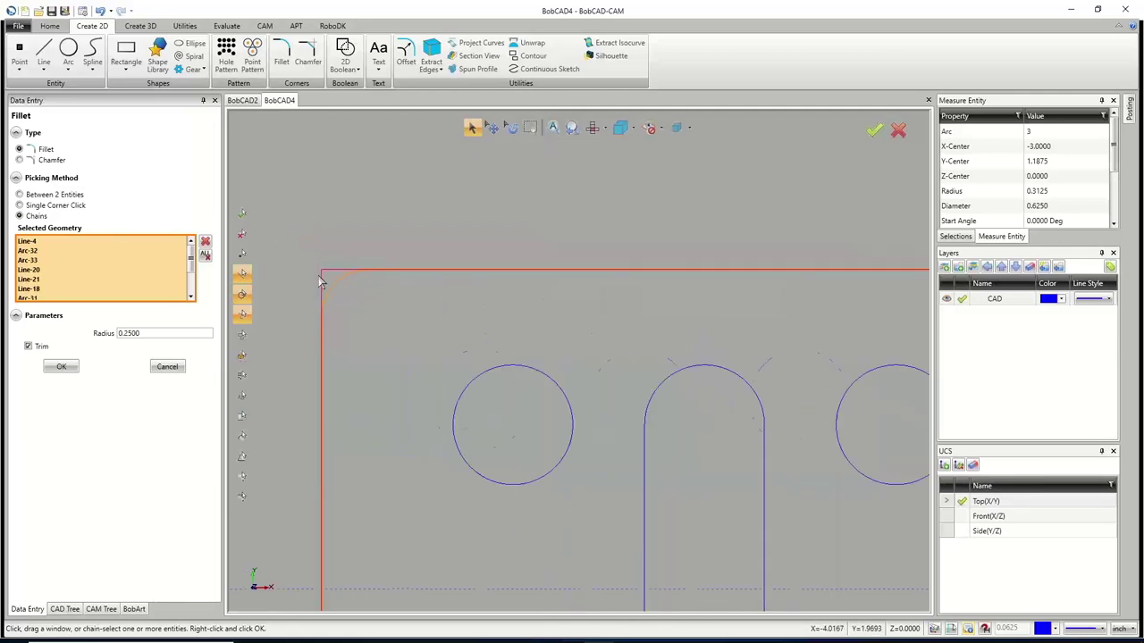
pyautogui.scroll(2, 446, 369)
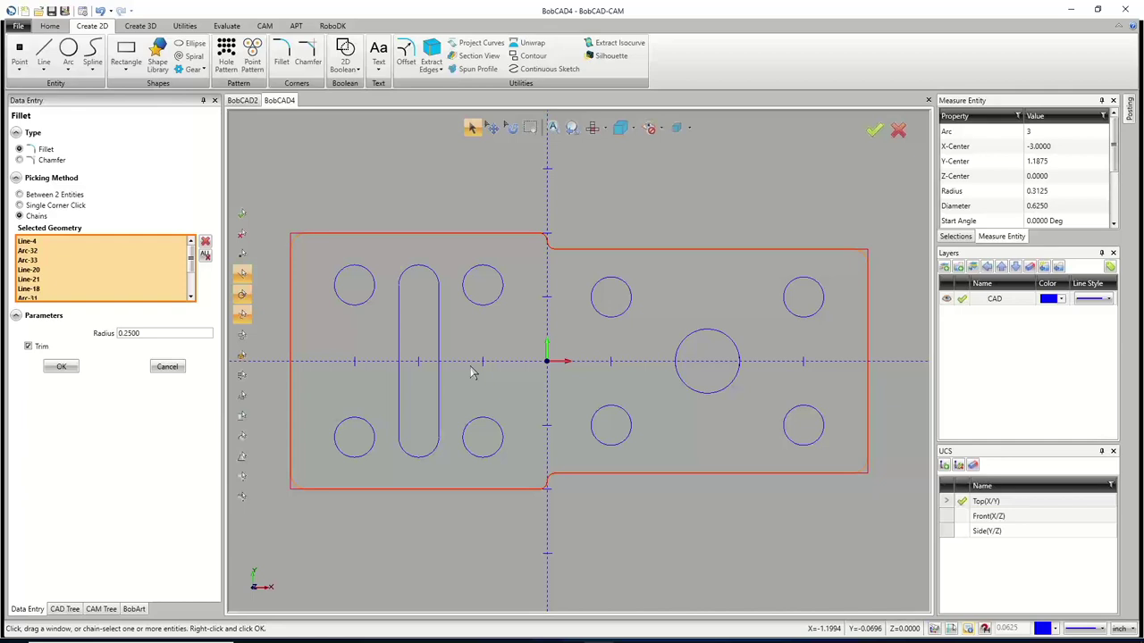
pyautogui.click(64, 367)
pyautogui.click(167, 367)
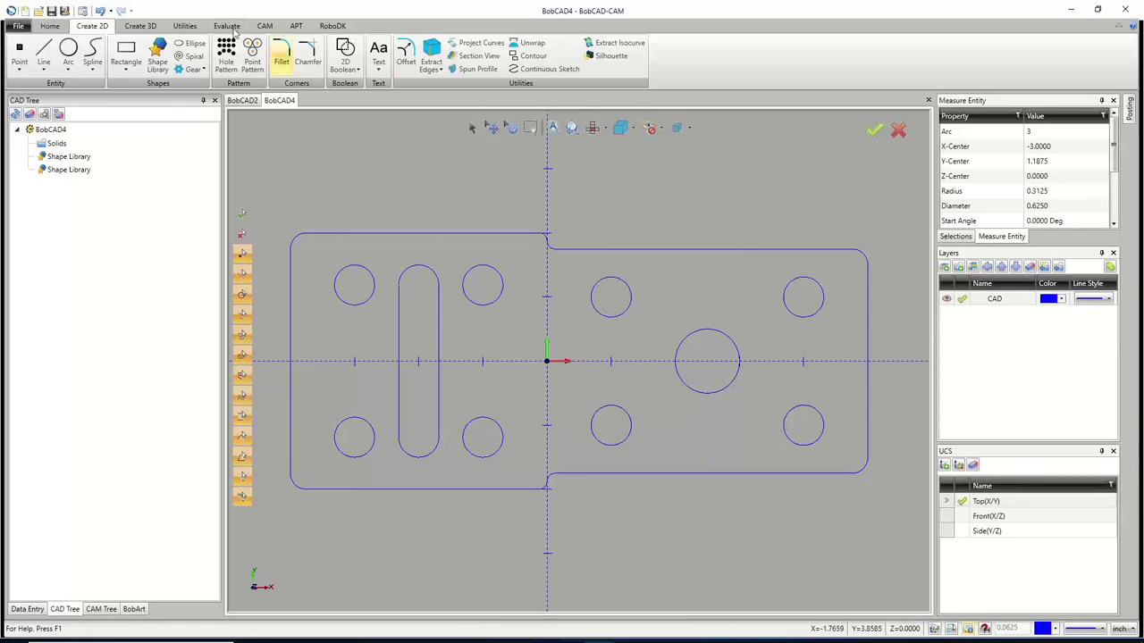
pyautogui.click(185, 26)
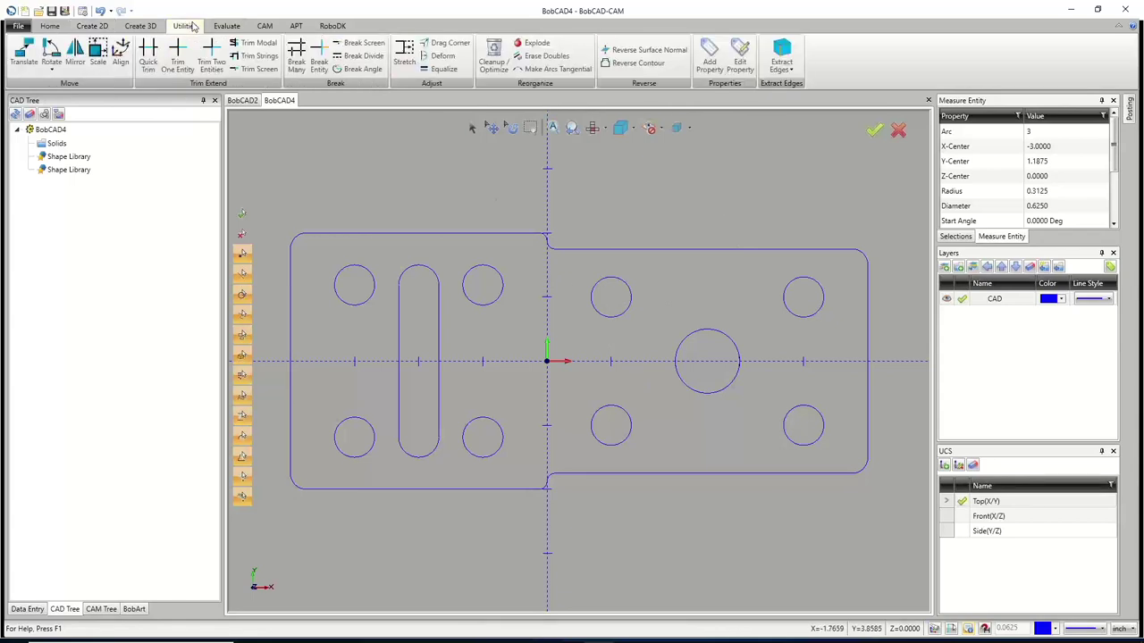
# Run Cleanup / Optimize on all plate geometry and dismiss the 27-entity, no-corrections results
pyautogui.click(494, 56)
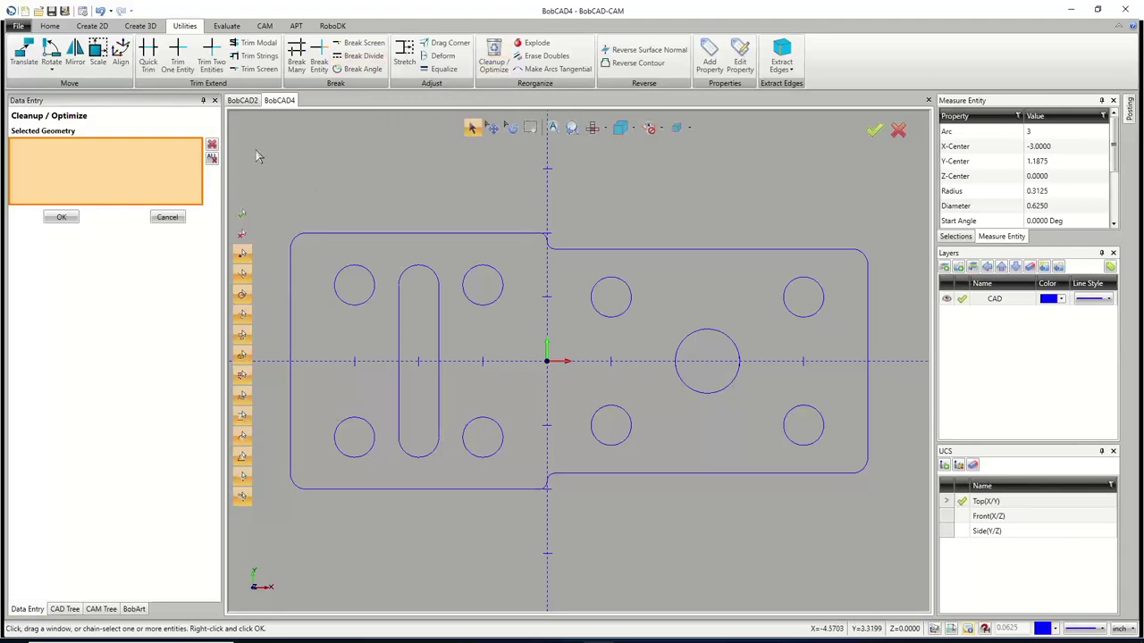
pyautogui.moveTo(255, 149); pyautogui.dragTo(897, 563)
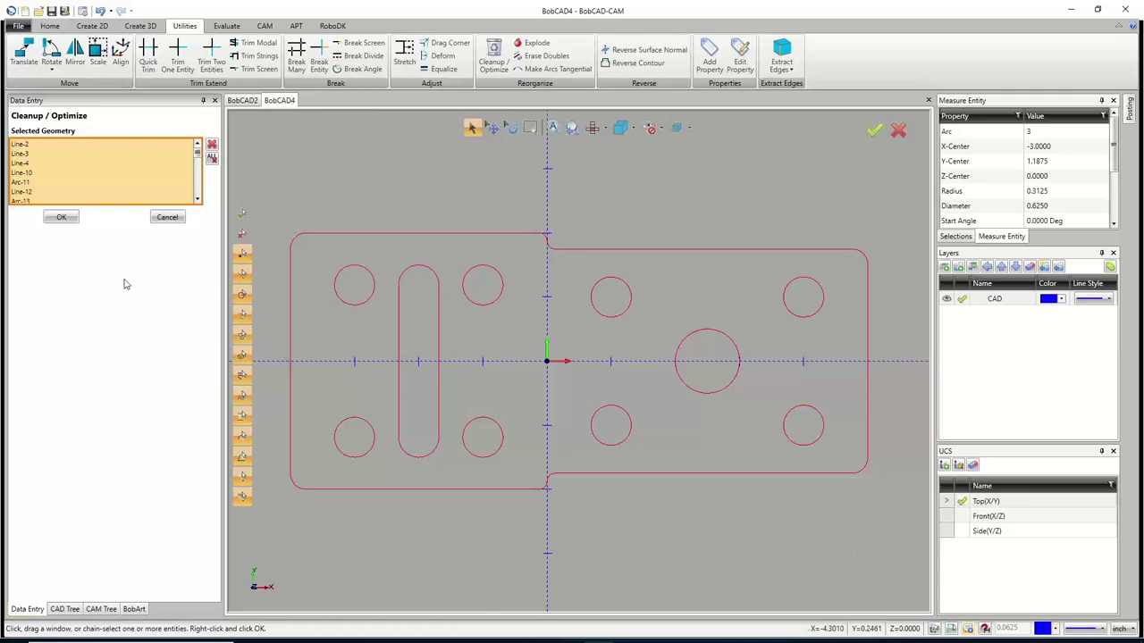
pyautogui.click(62, 219)
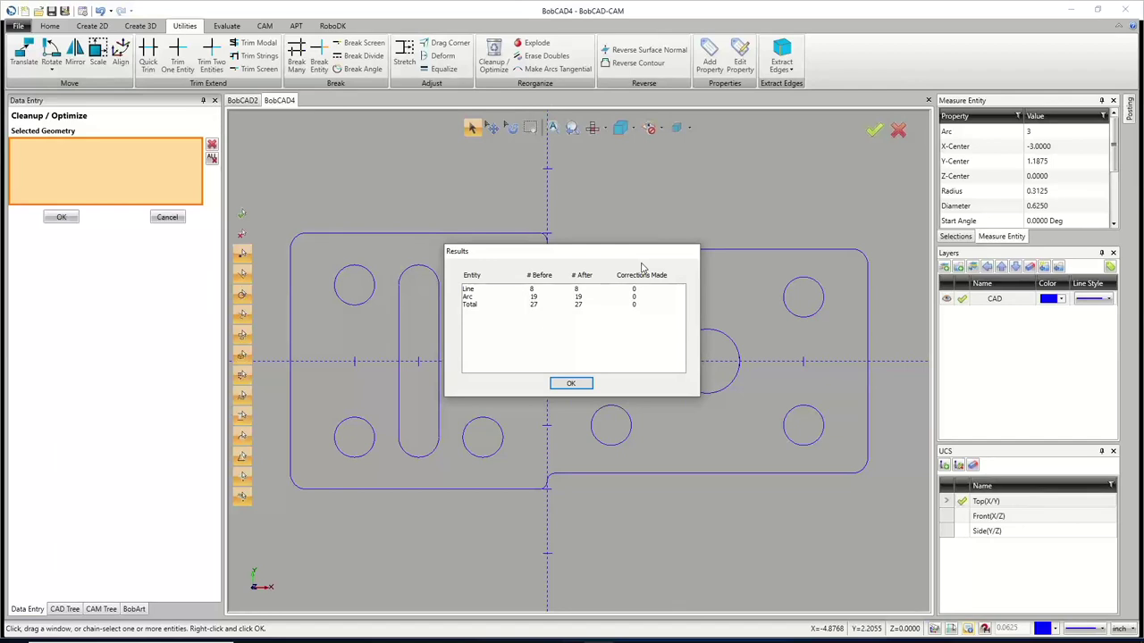
pyautogui.click(570, 384)
pyautogui.click(168, 217)
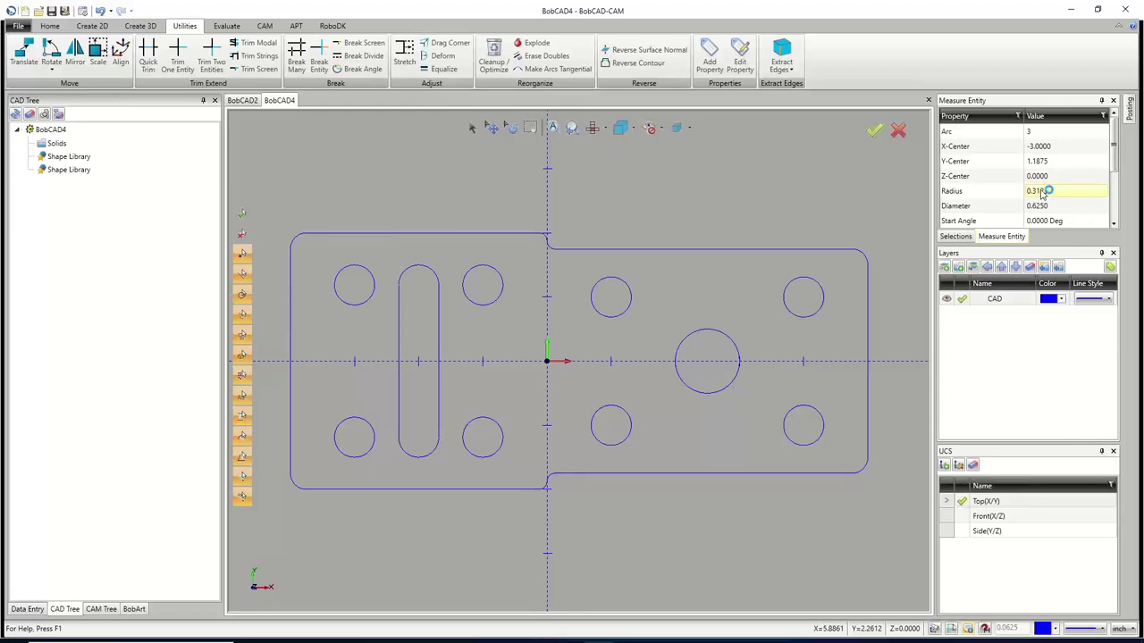
pyautogui.click(472, 128)
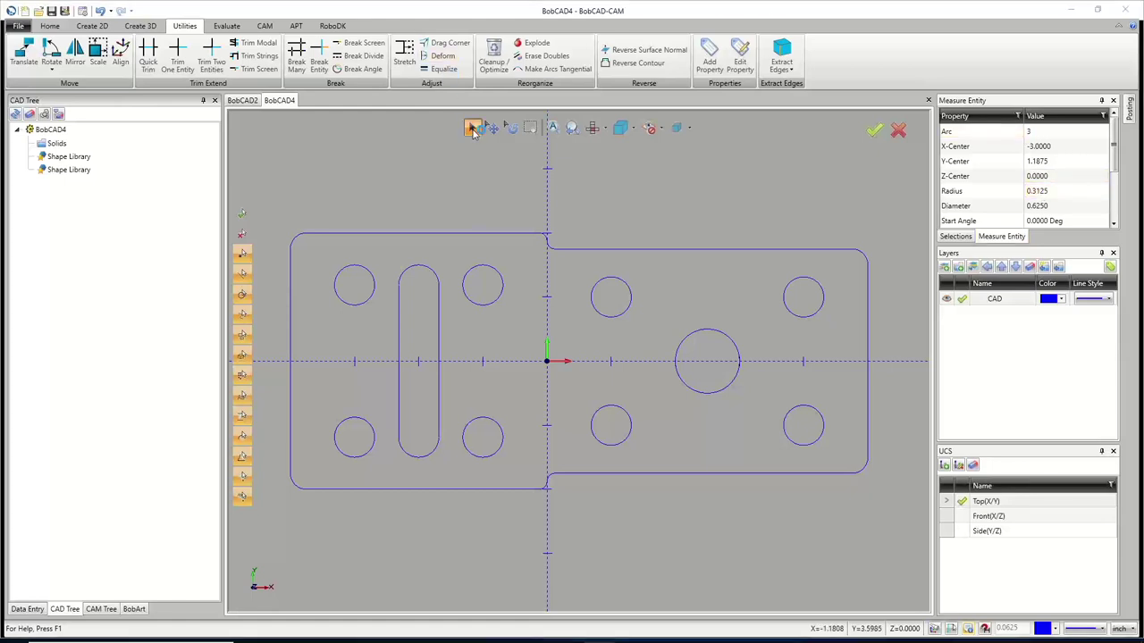
pyautogui.rightClick(603, 321)
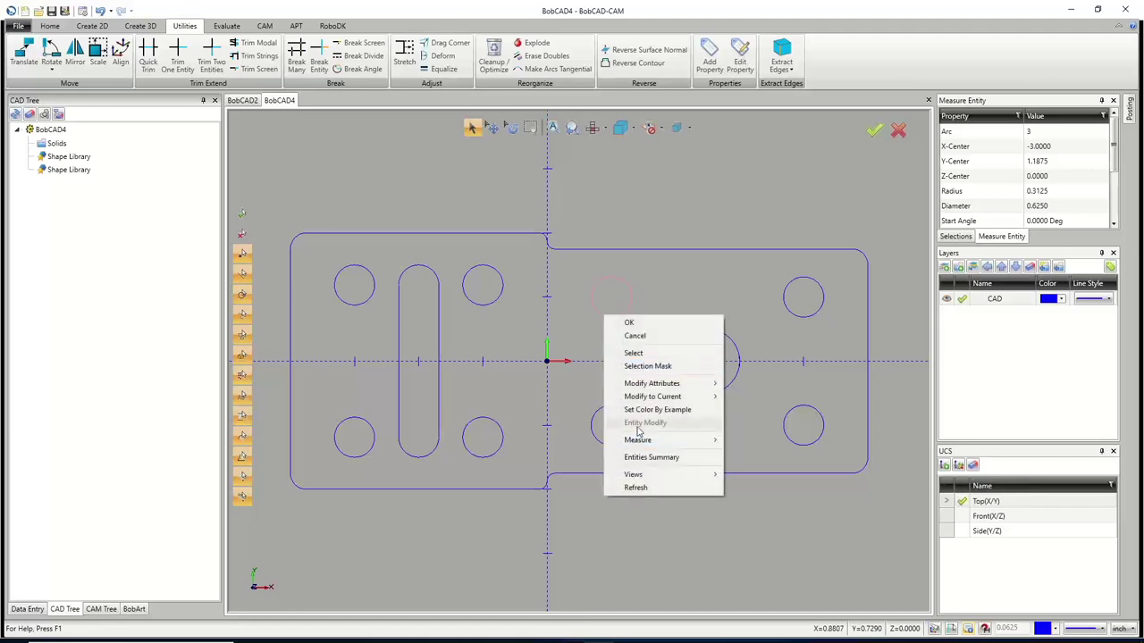
pyautogui.click(561, 325)
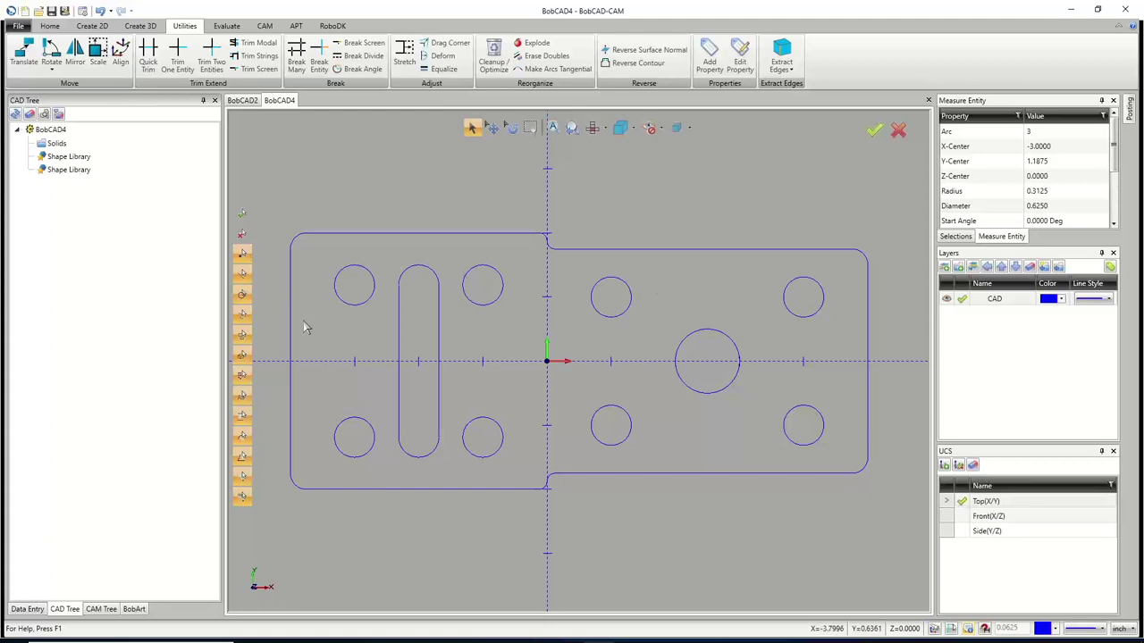
# From CAM Defaults in the CAM Tree, start a new Milling job on BC_3x_Mill
pyautogui.click(101, 609)
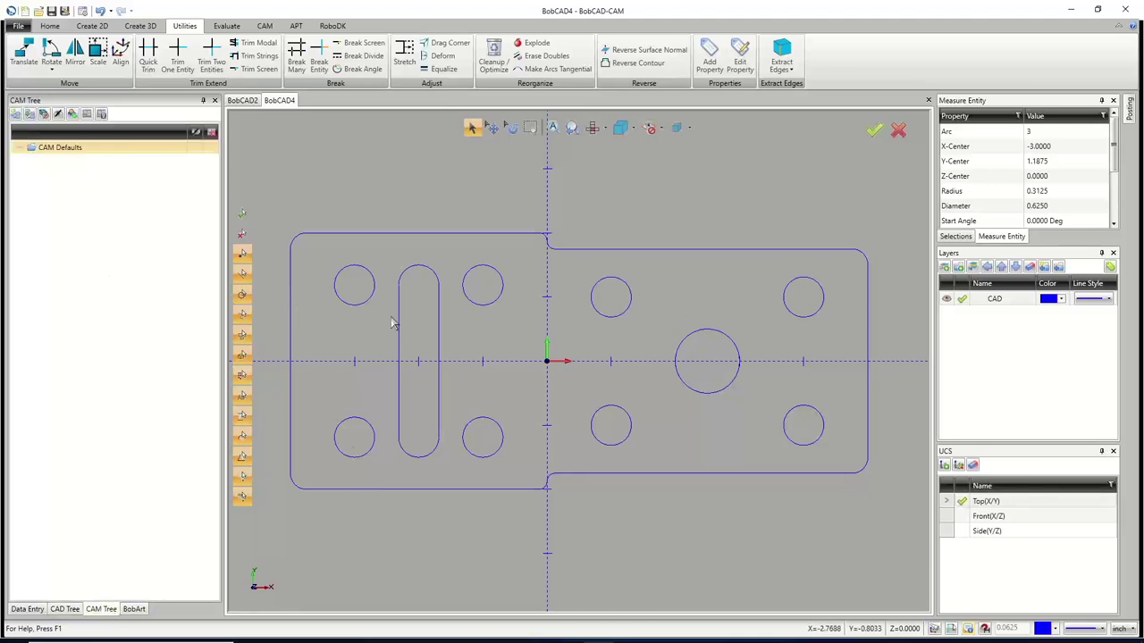
pyautogui.rightClick(90, 149)
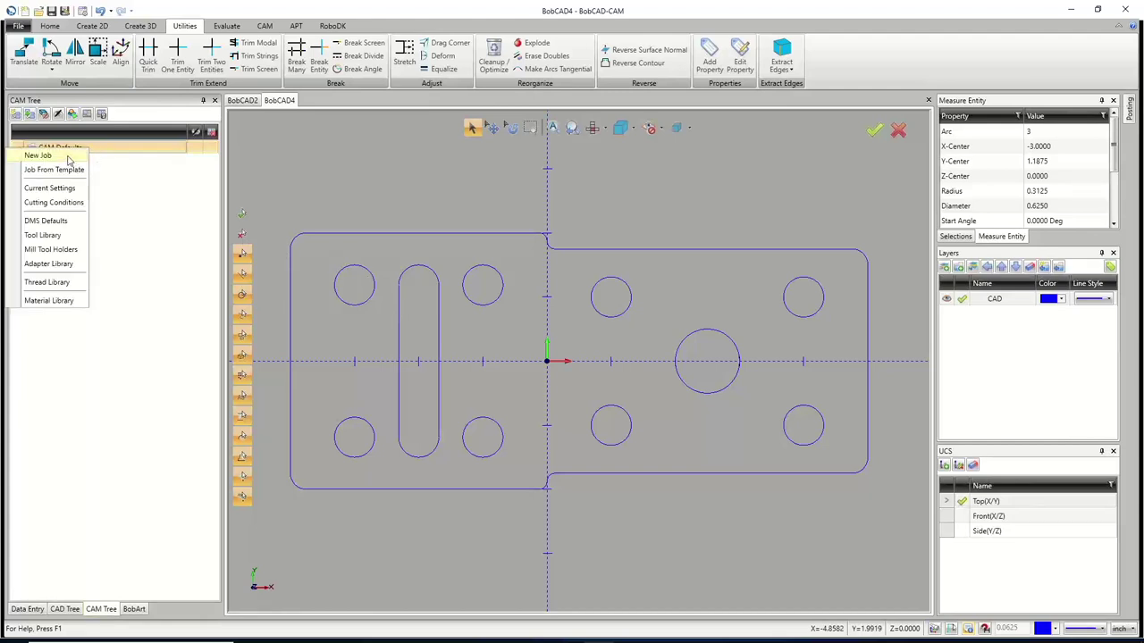
pyautogui.click(37, 156)
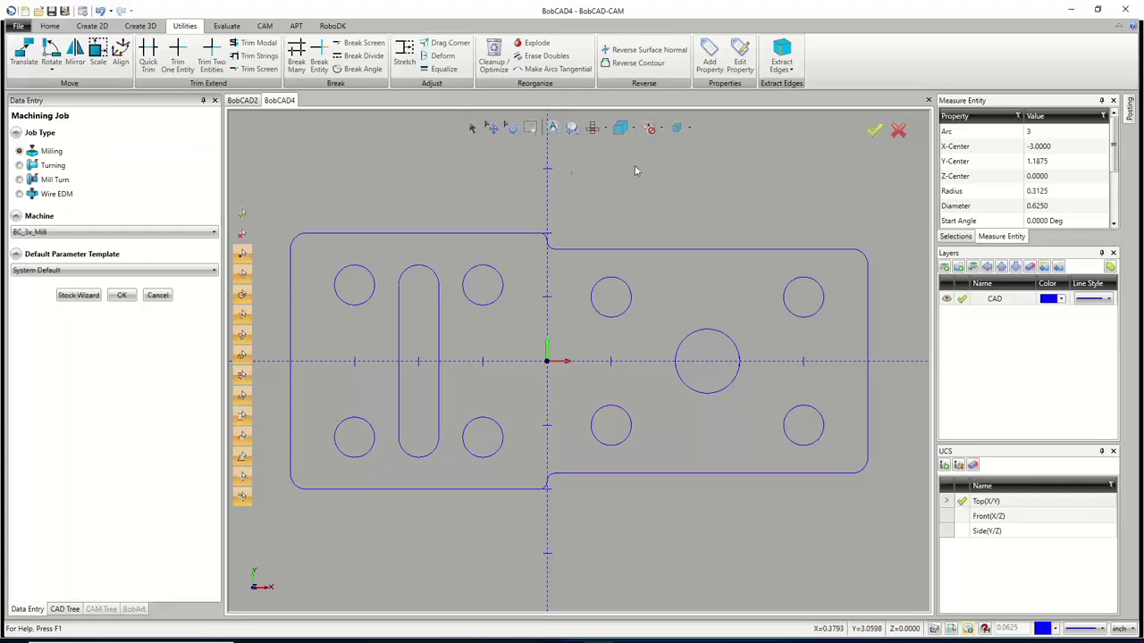
# Launch the BobCAD-CAM online help in the browser at its Introduction page
pyautogui.click(1133, 30)
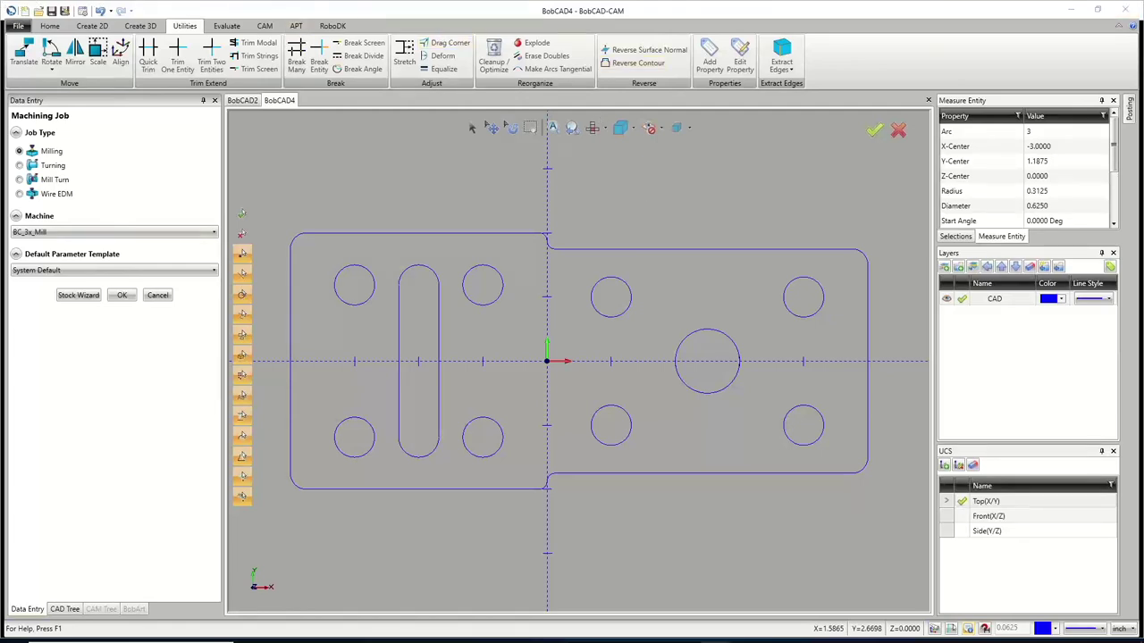
pyautogui.press('F1')
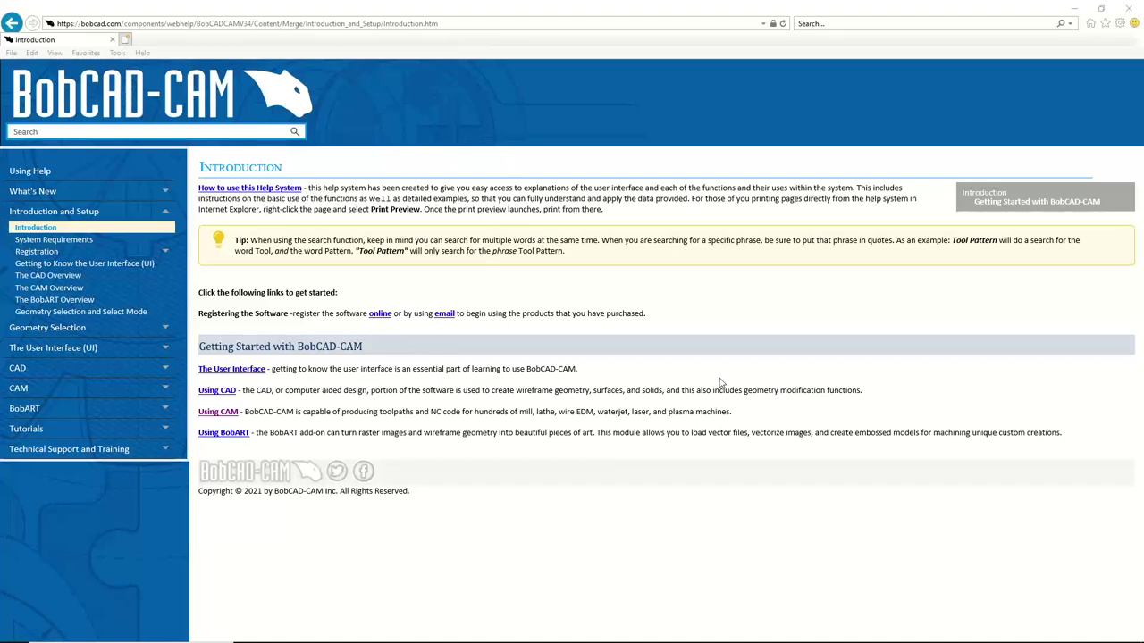
# Go from Using CAM to the 'Read Me First - CAM Quick Guide' help page
pyautogui.click(231, 418)
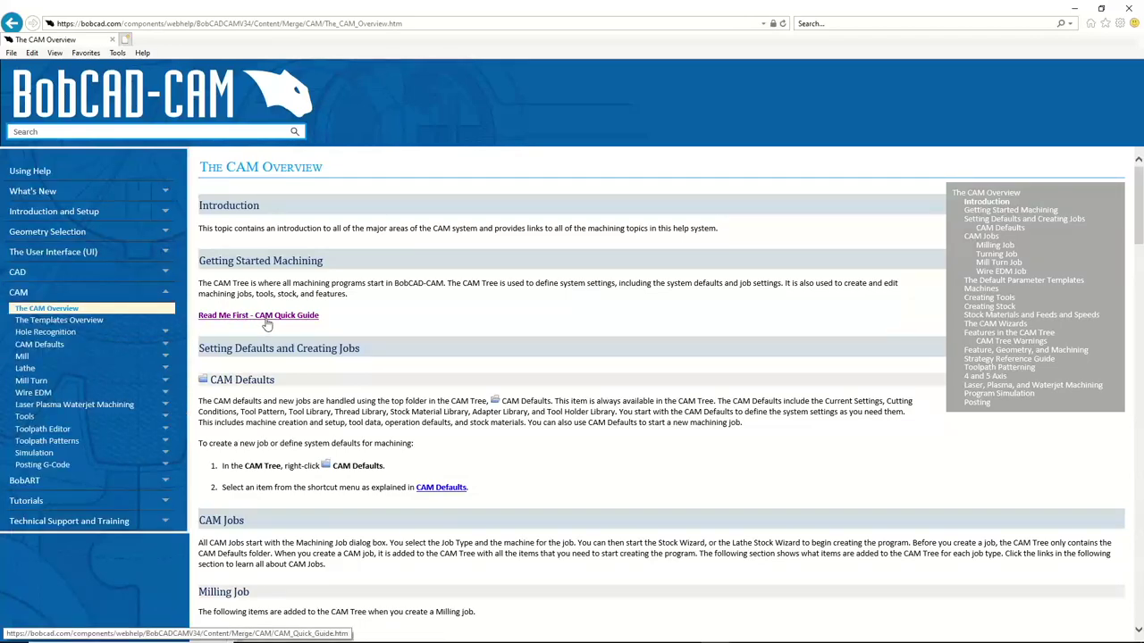
pyautogui.click(266, 318)
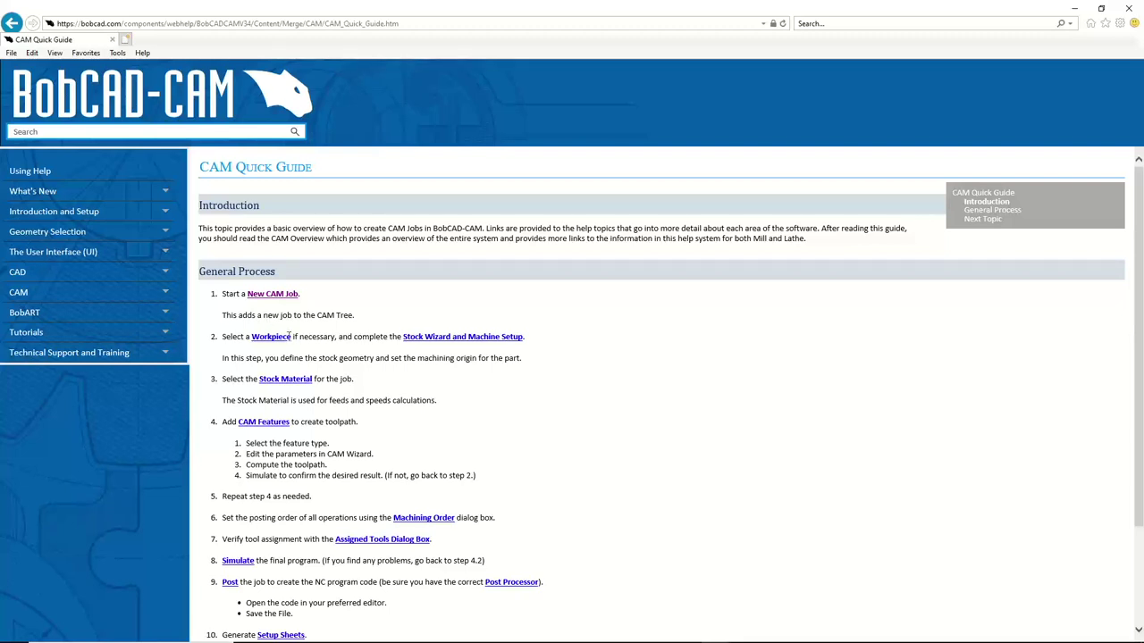
# Return from the help, confirm the Milling Job on BC_3x_Mill, and bring up Milling Tools options
pyautogui.click(1074, 8)
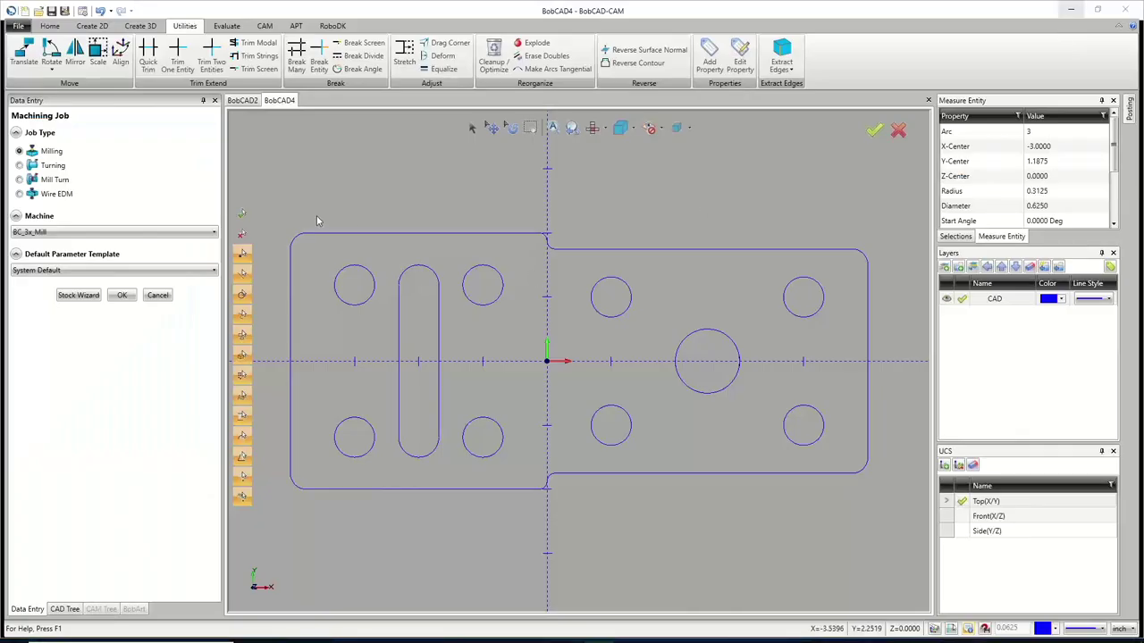
pyautogui.click(121, 295)
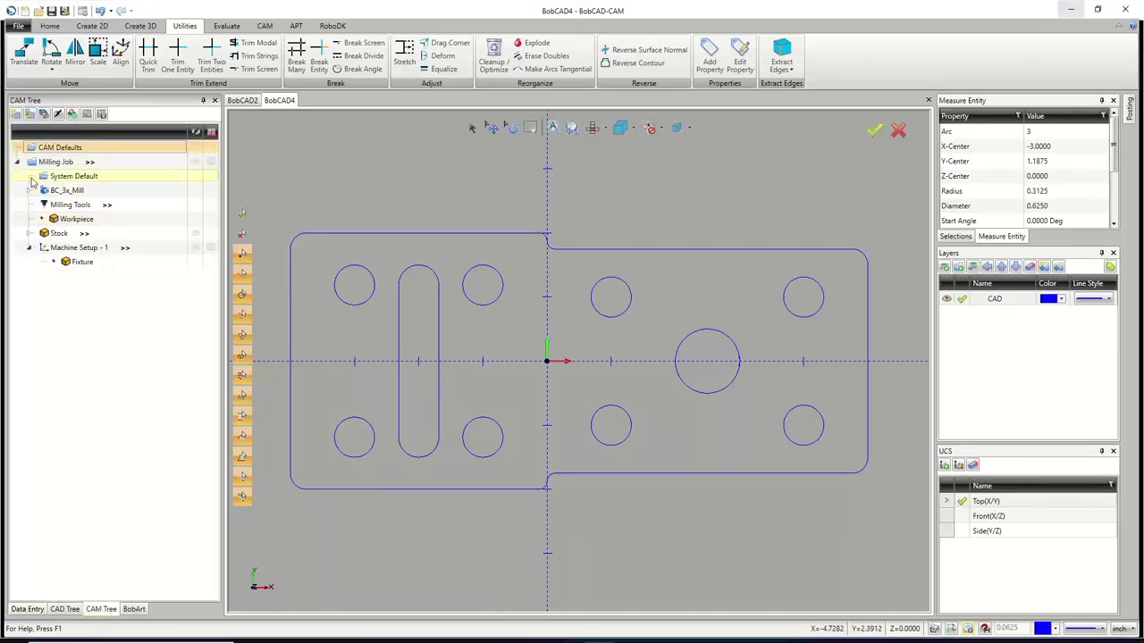
pyautogui.click(82, 207)
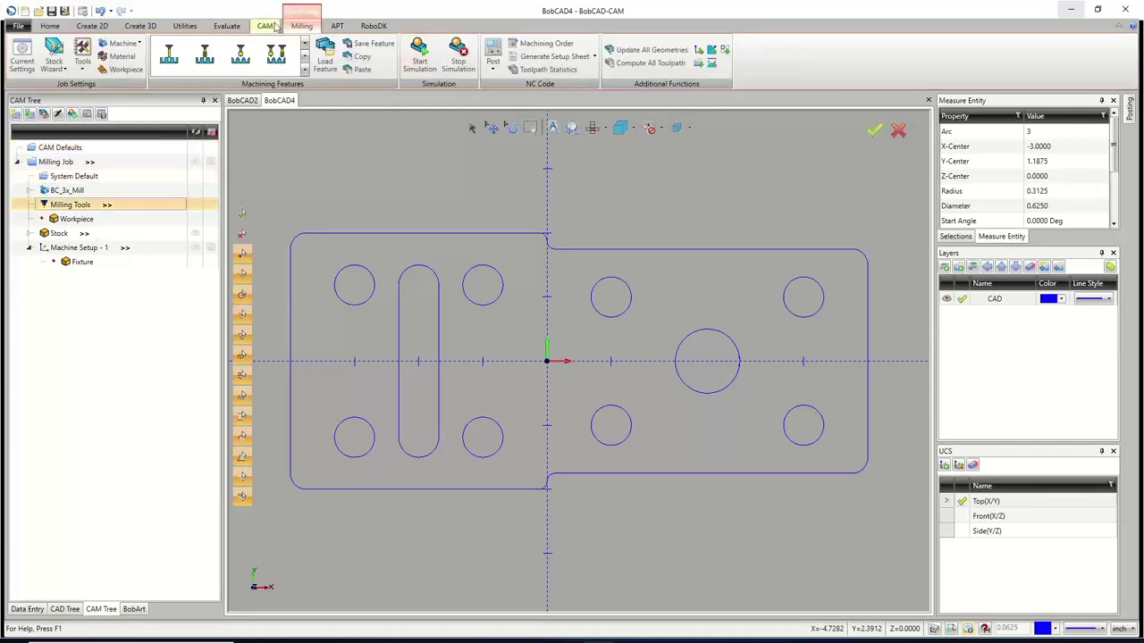
pyautogui.click(273, 27)
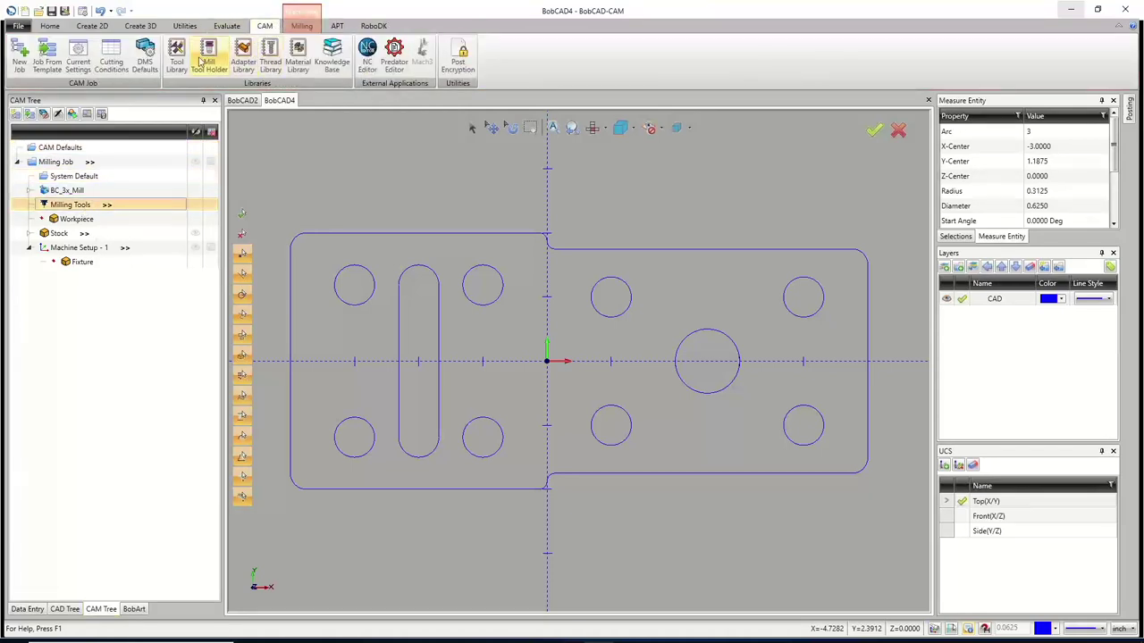
pyautogui.rightClick(82, 206)
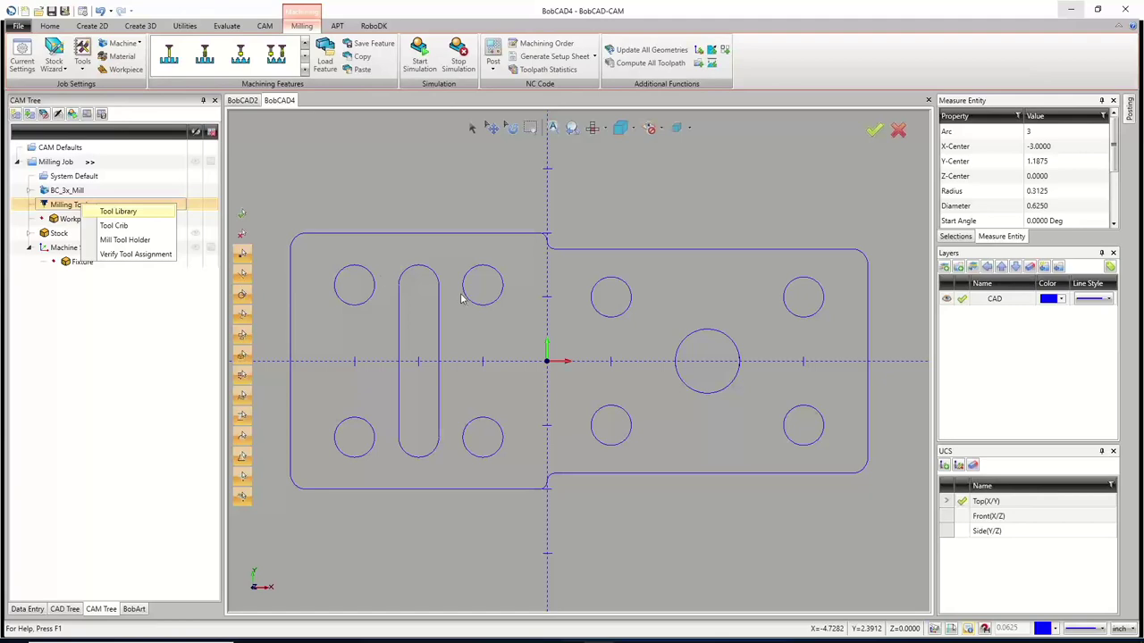
# Open the tool library and browse the barrel, drag knife and lollipop milling tool types
pyautogui.press('Return')
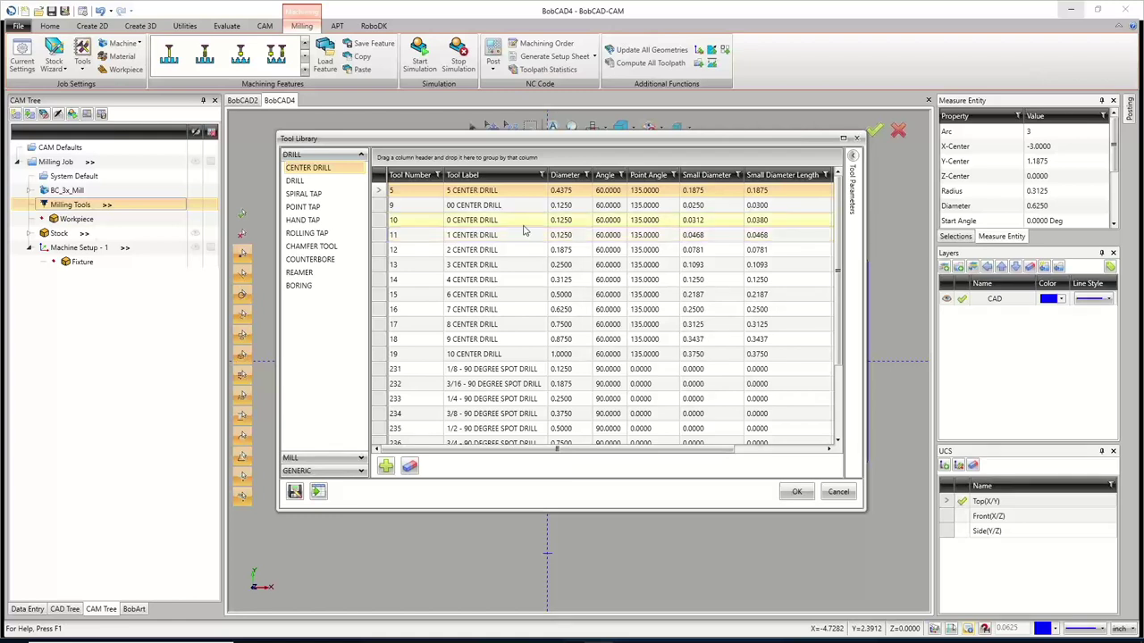
pyautogui.click(330, 156)
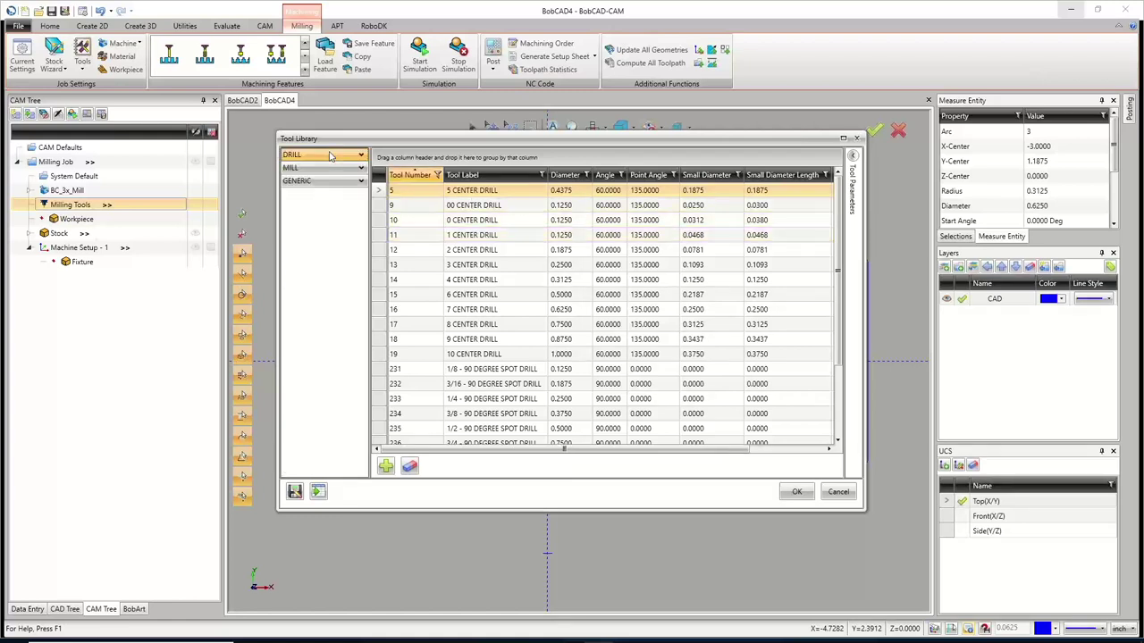
pyautogui.click(331, 168)
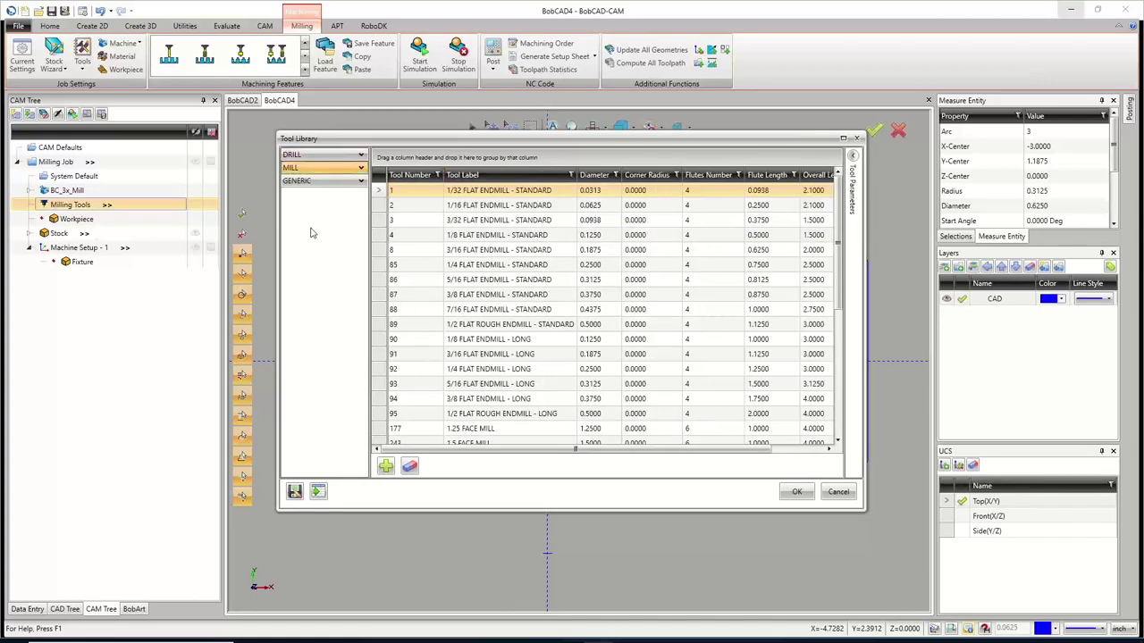
pyautogui.click(311, 169)
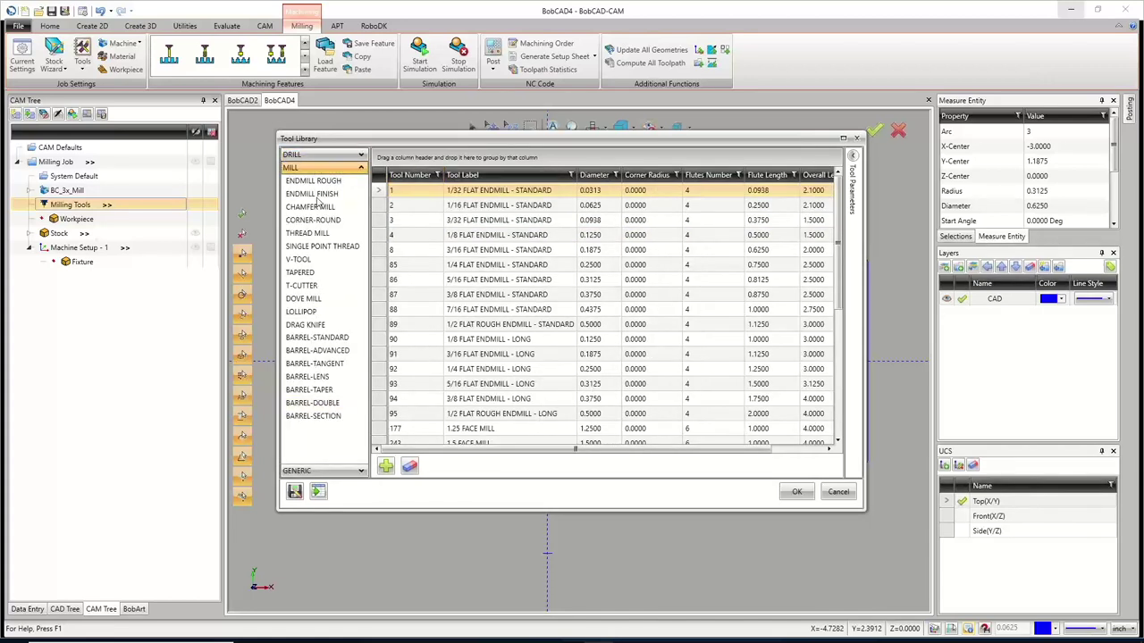
pyautogui.click(317, 341)
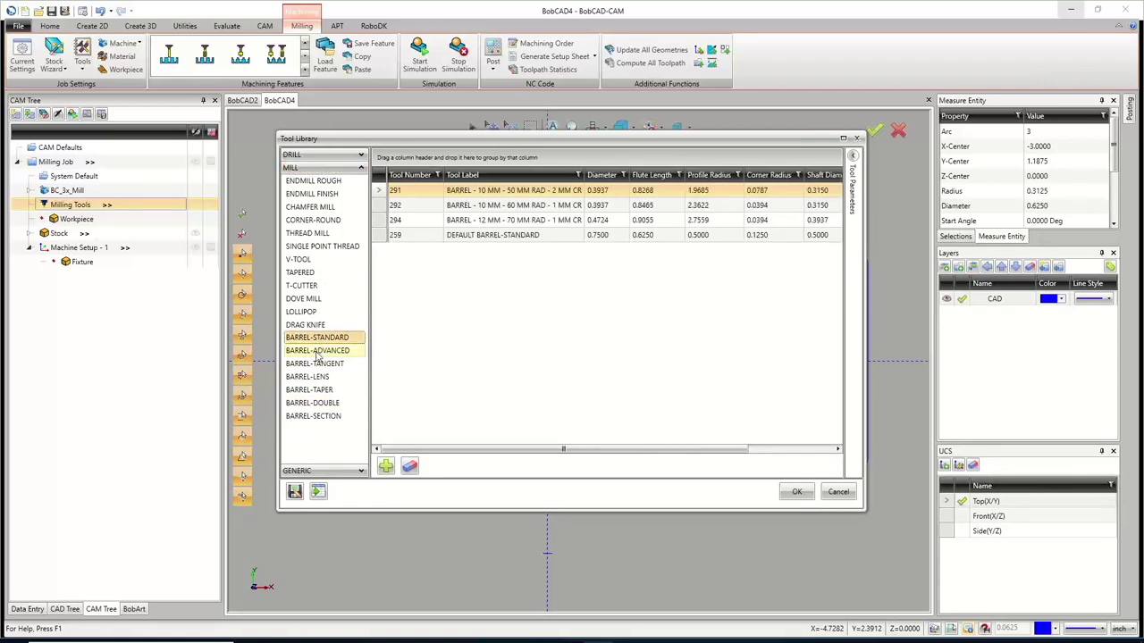
pyautogui.click(318, 352)
pyautogui.click(317, 366)
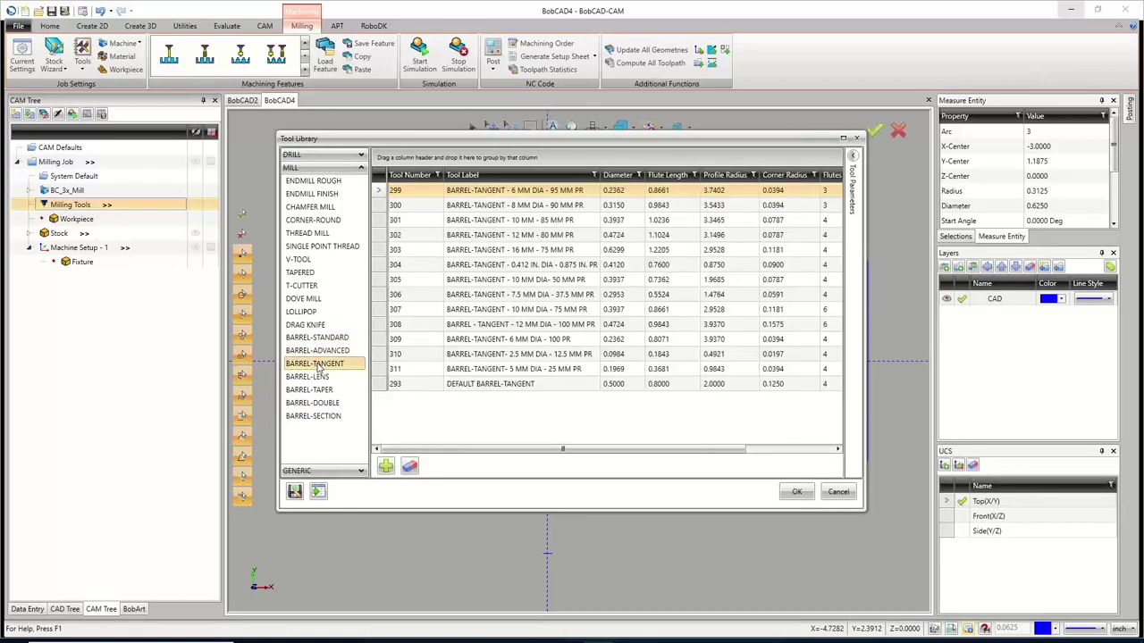
pyautogui.click(314, 326)
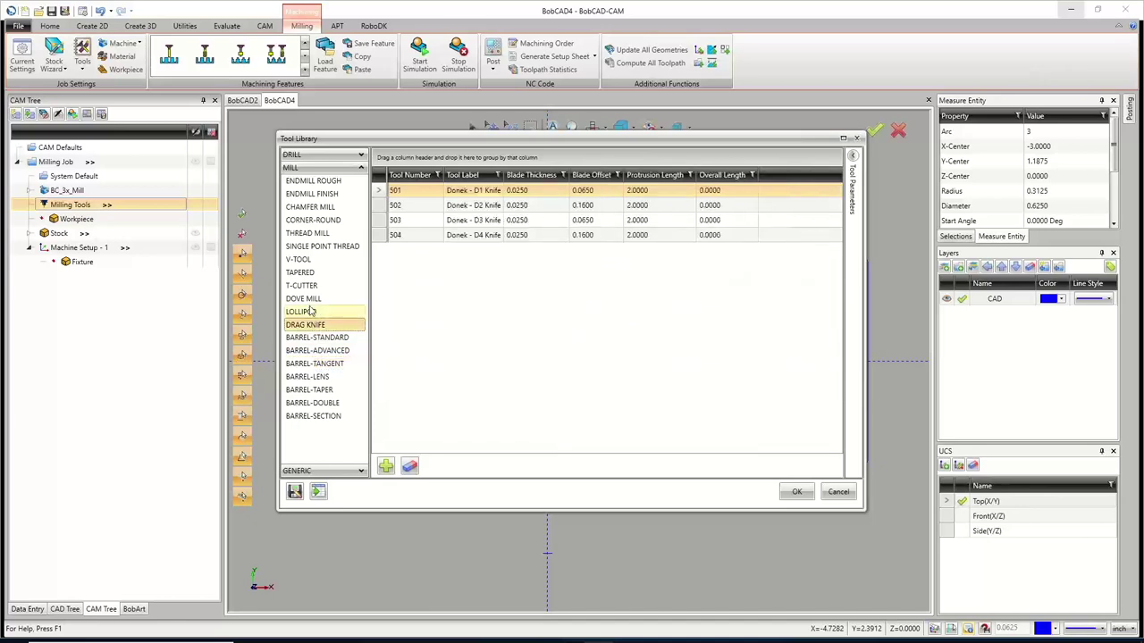
pyautogui.click(309, 311)
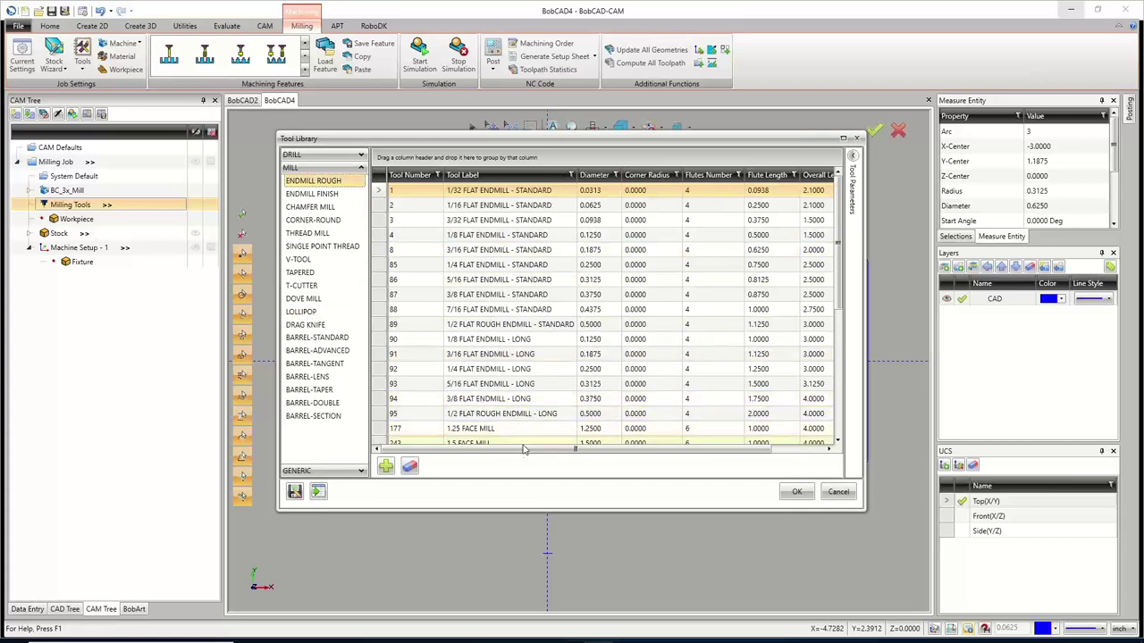
# In the rough endmill list, select tools 252 and 253, the 3/4 flat endmills
pyautogui.moveTo(524, 453); pyautogui.dragTo(576, 453)
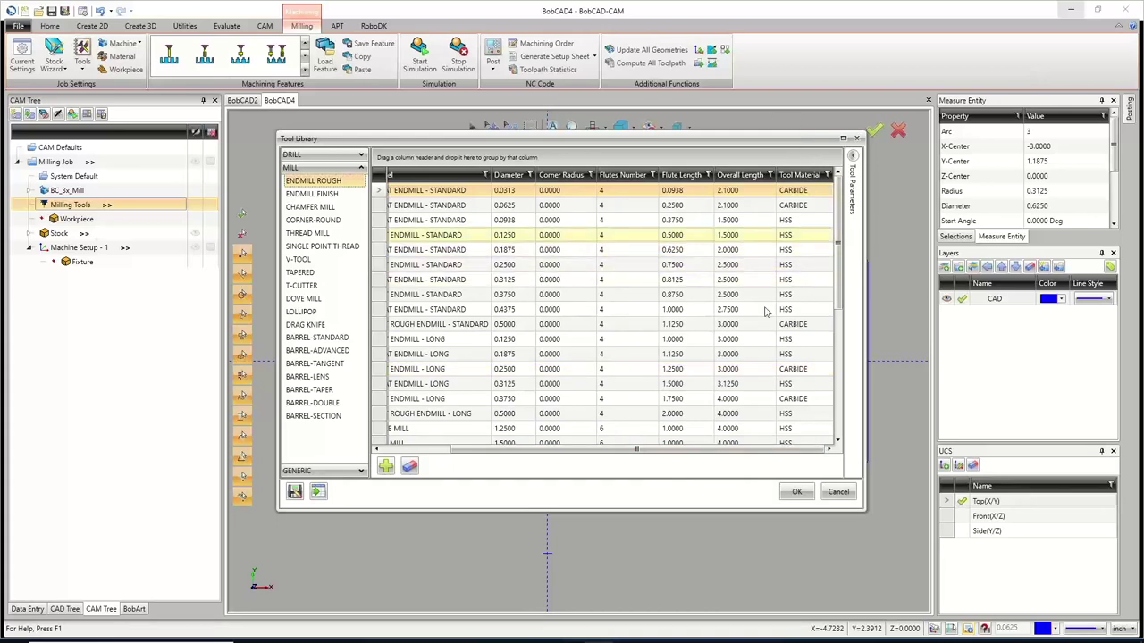
pyautogui.scroll(-5, 804, 371)
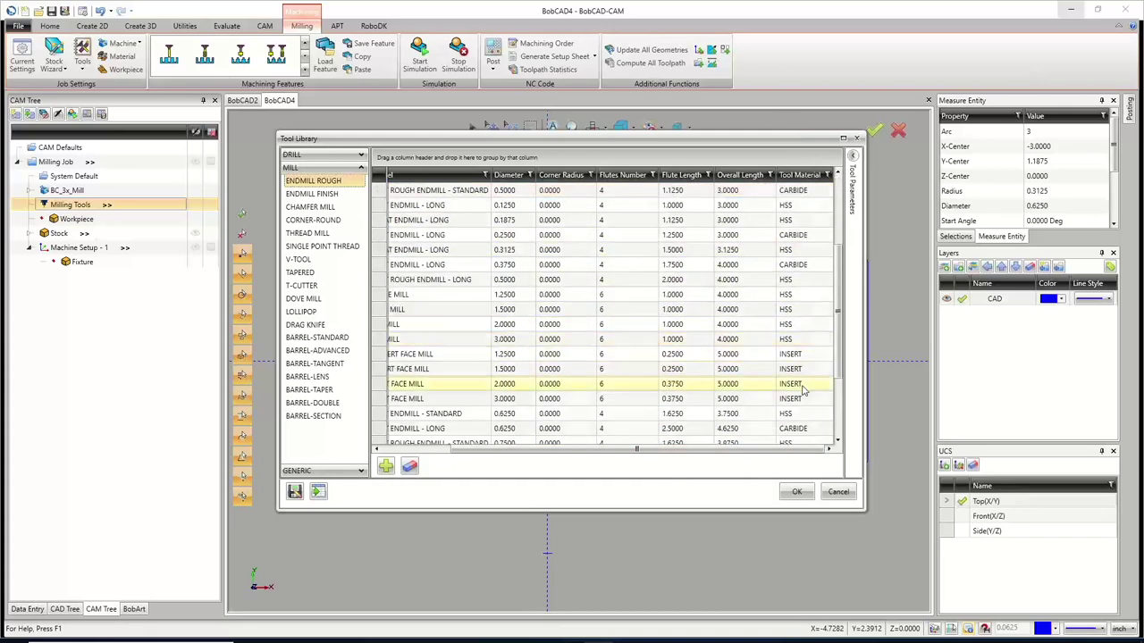
pyautogui.scroll(-1, 804, 390)
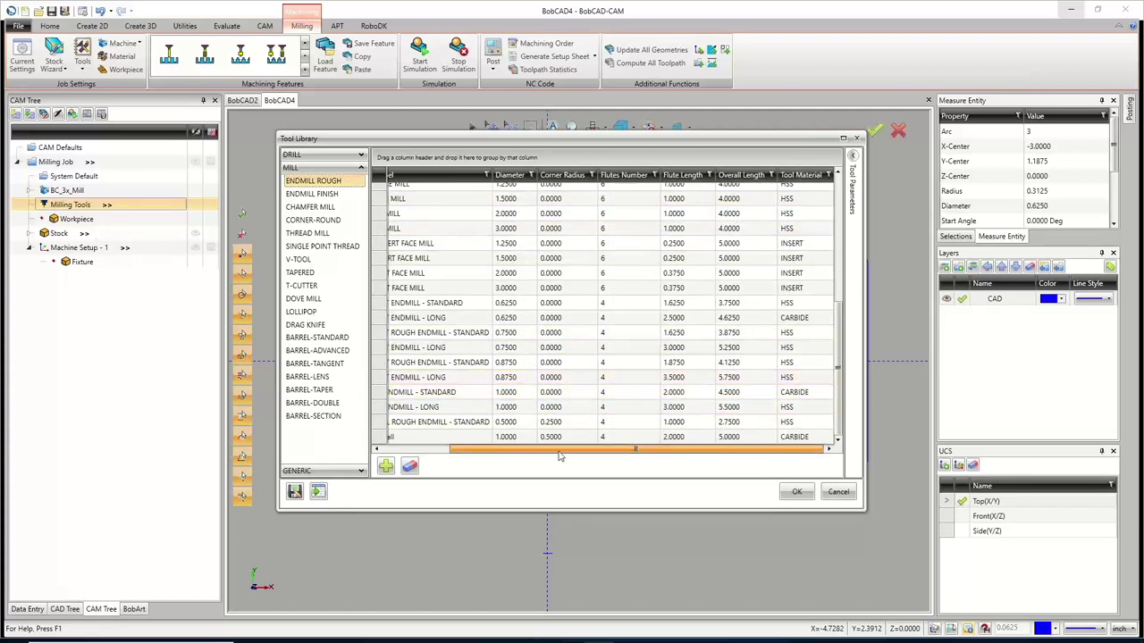
pyautogui.hscroll(-3, 560, 457)
pyautogui.click(460, 338)
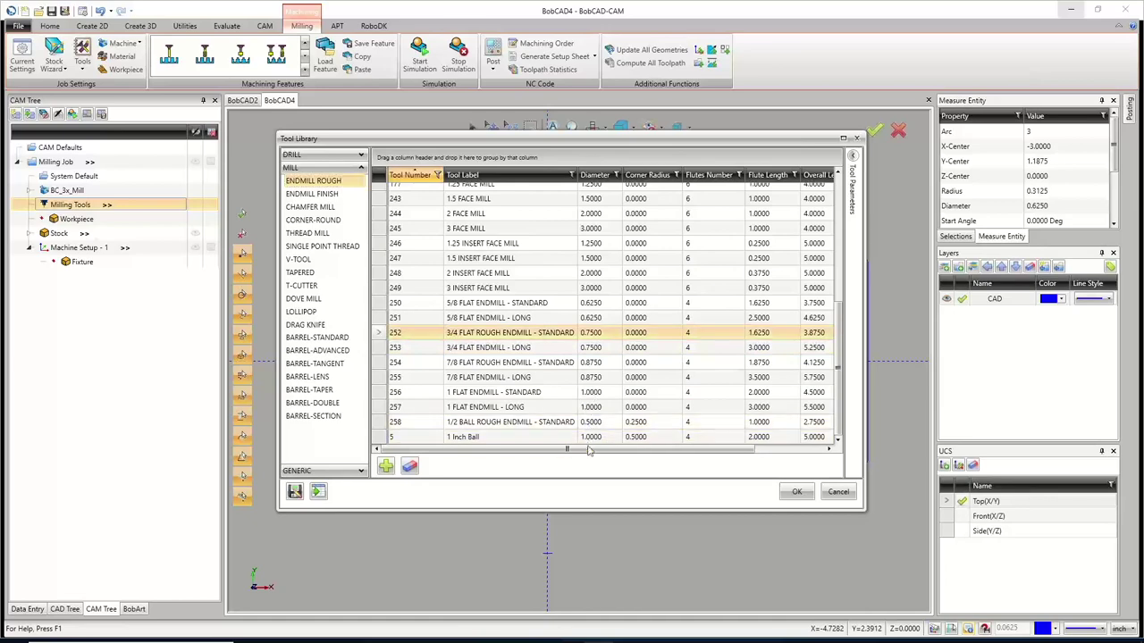
pyautogui.moveTo(588, 451); pyautogui.dragTo(509, 465)
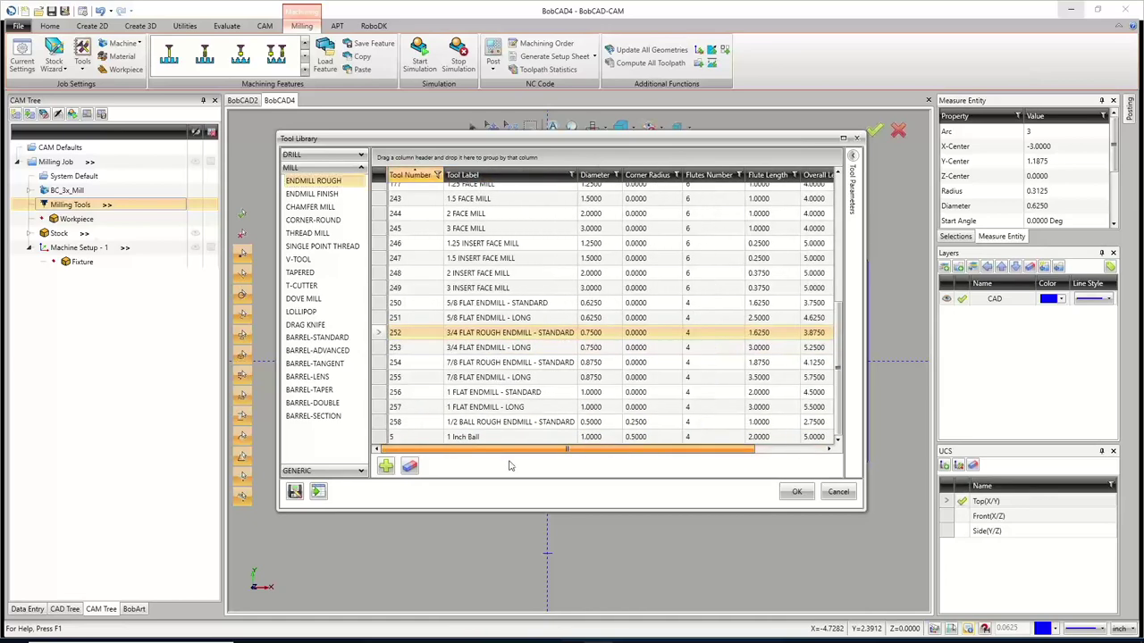
pyautogui.click(503, 348)
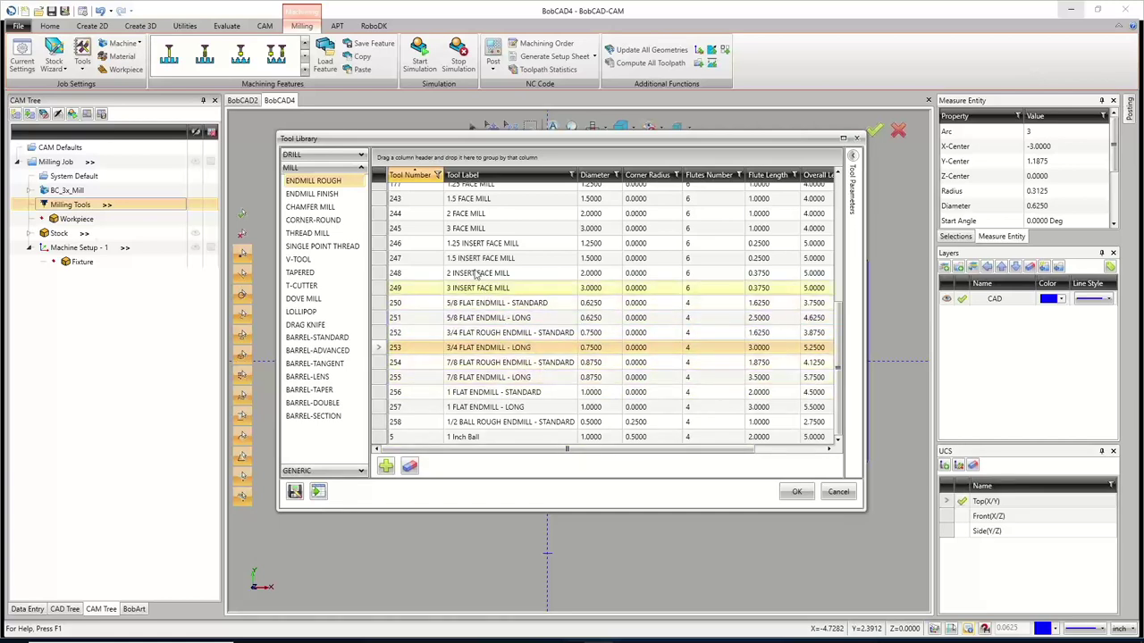
# Change the tool material of tools 253, 252 and 250 from HSS to CARBIDE
pyautogui.doubleClick(479, 352)
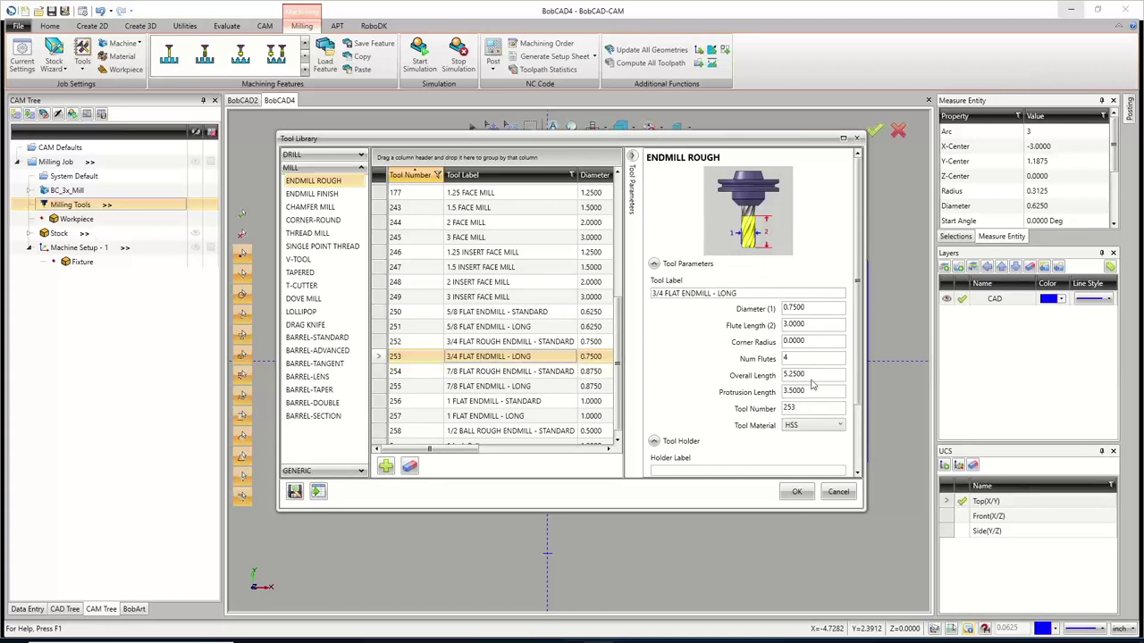
pyautogui.click(820, 428)
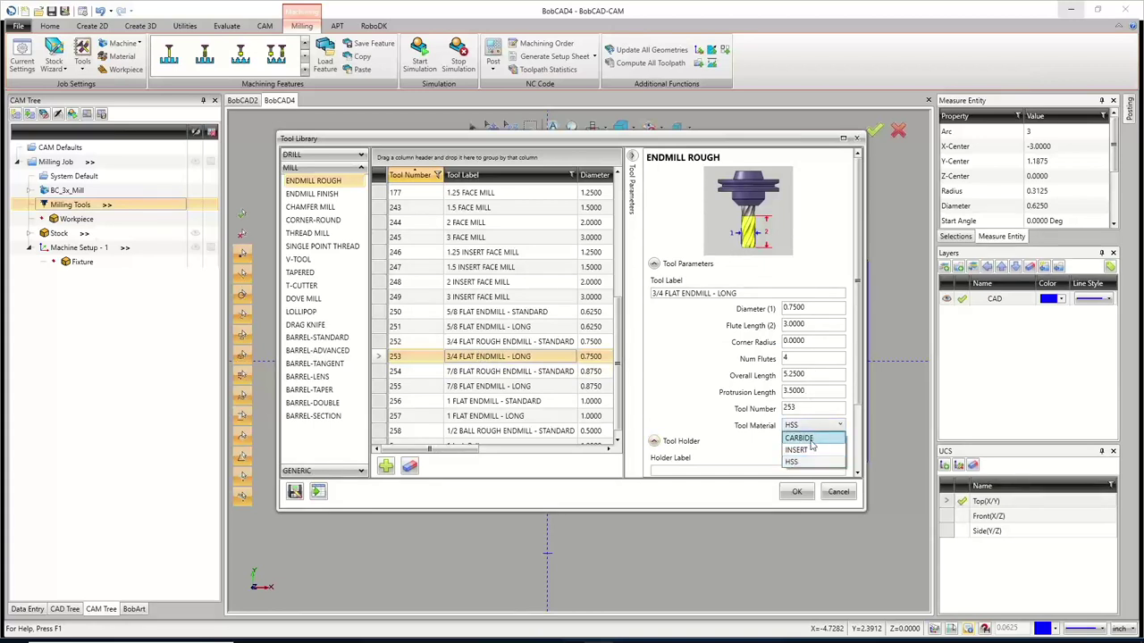
pyautogui.click(802, 444)
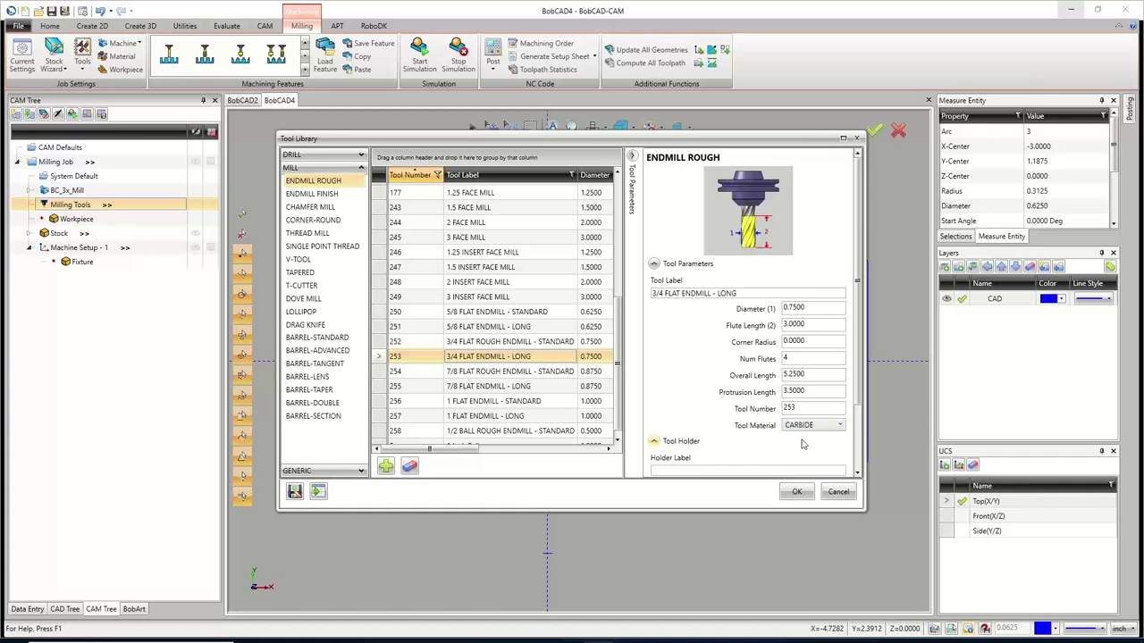
pyautogui.click(518, 347)
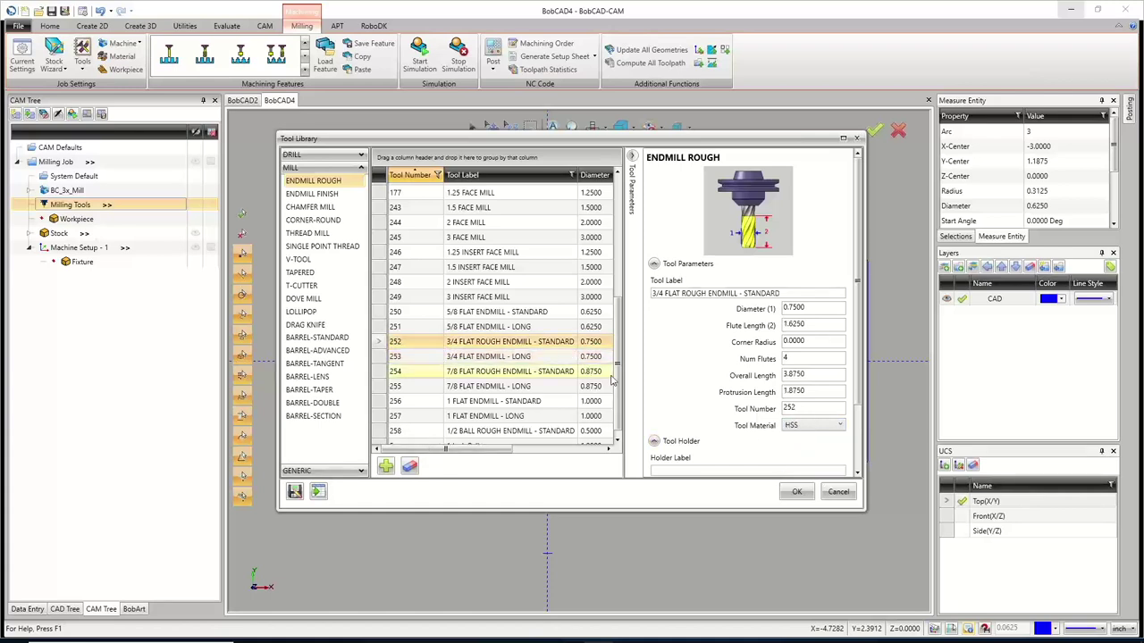
pyautogui.click(795, 426)
pyautogui.click(800, 445)
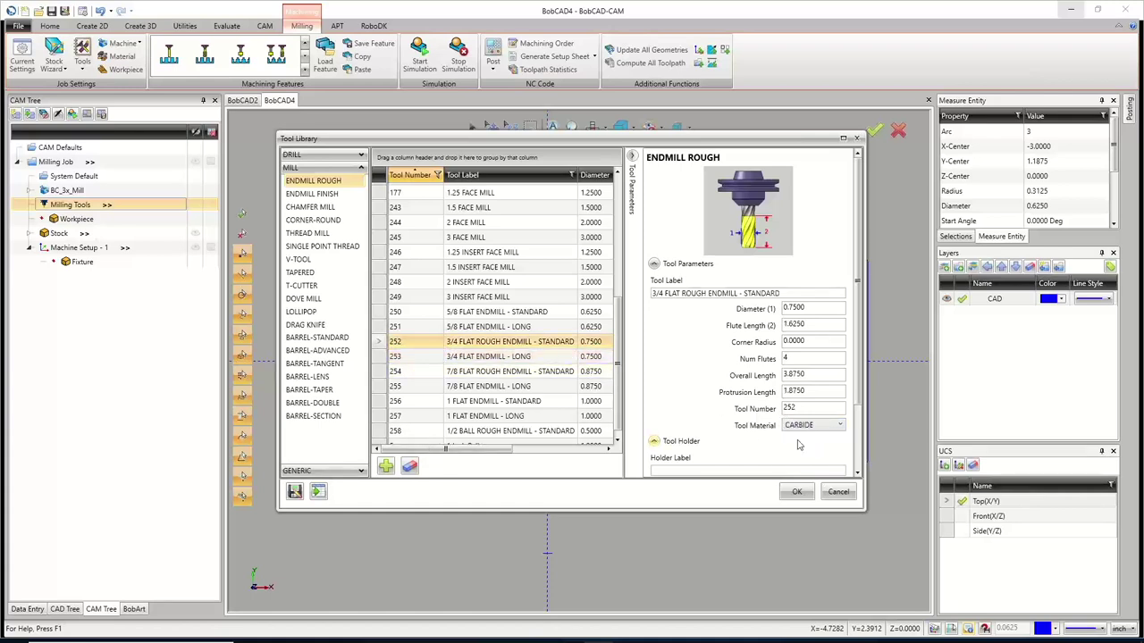
pyautogui.click(523, 329)
pyautogui.click(501, 312)
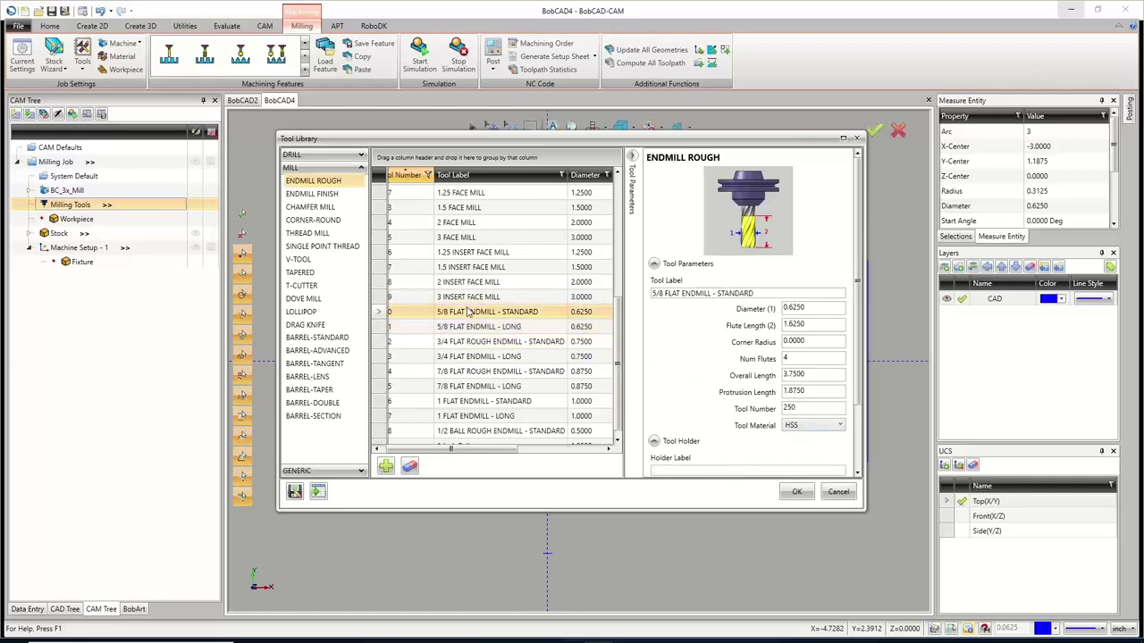
pyautogui.click(810, 426)
pyautogui.click(800, 445)
# Sort the tool list by diameter, largest first, then accept and close the library
pyautogui.click(599, 175)
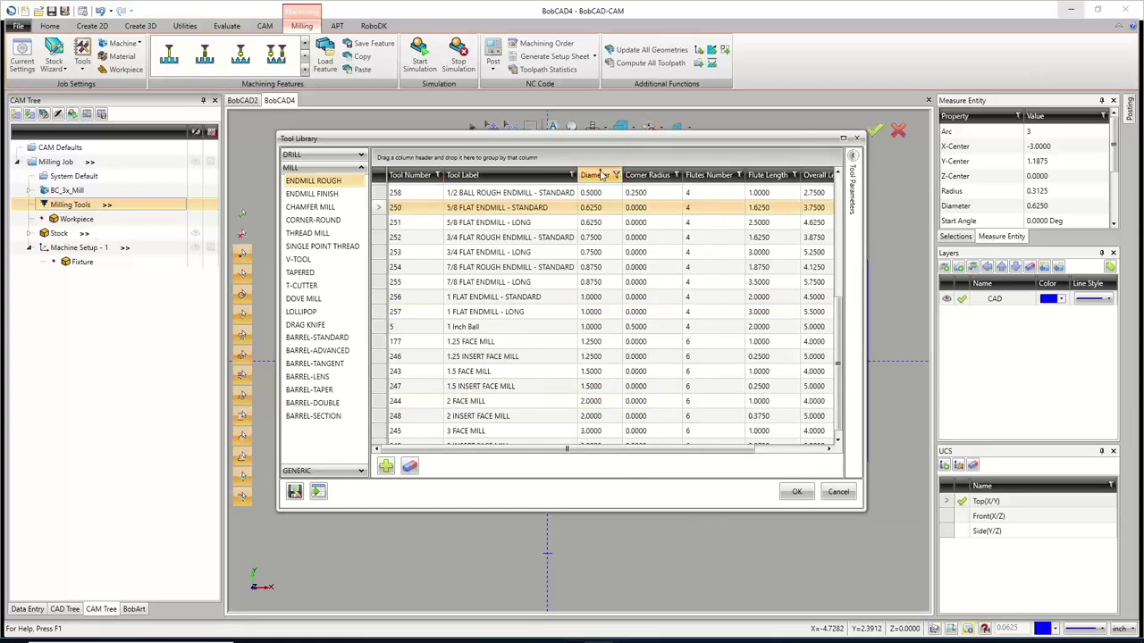
pyautogui.click(602, 175)
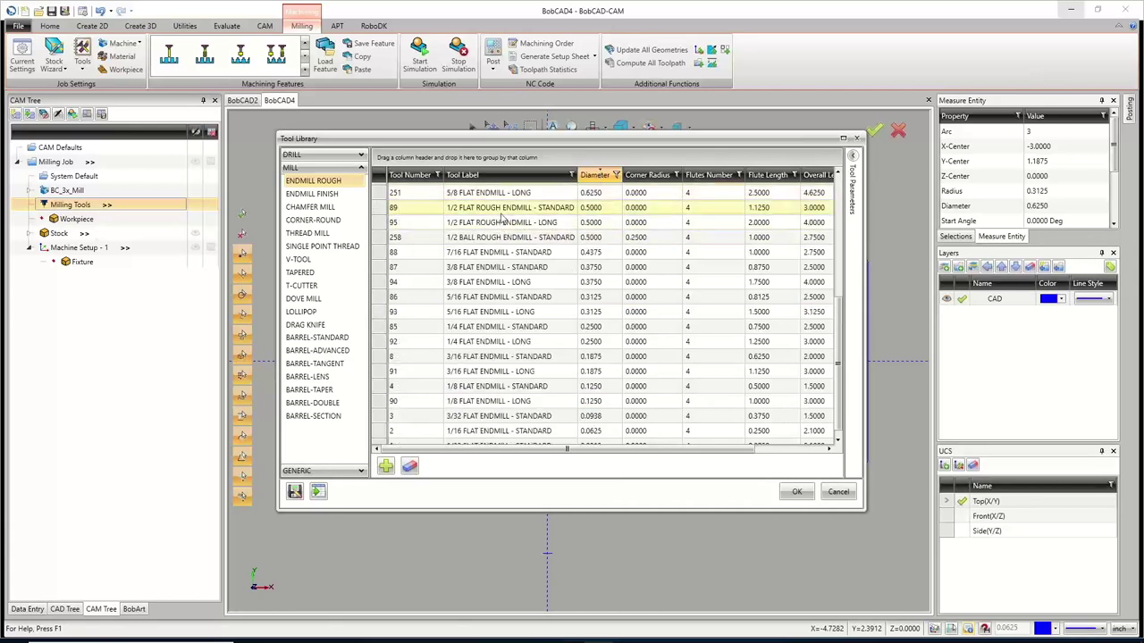
pyautogui.click(552, 213)
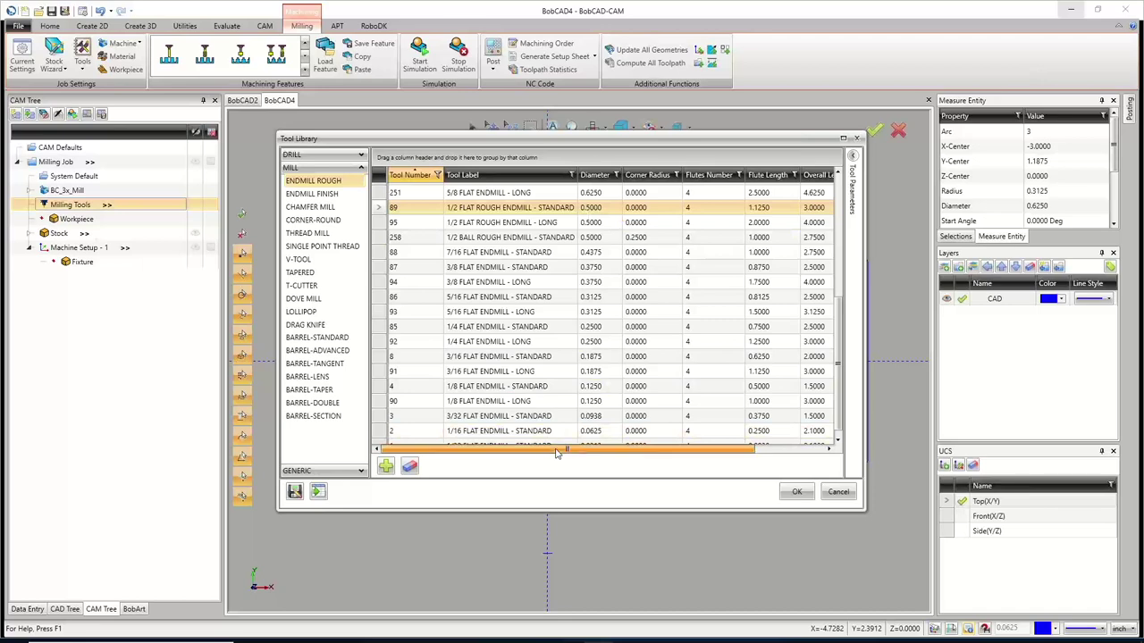
pyautogui.moveTo(555, 453); pyautogui.dragTo(694, 396)
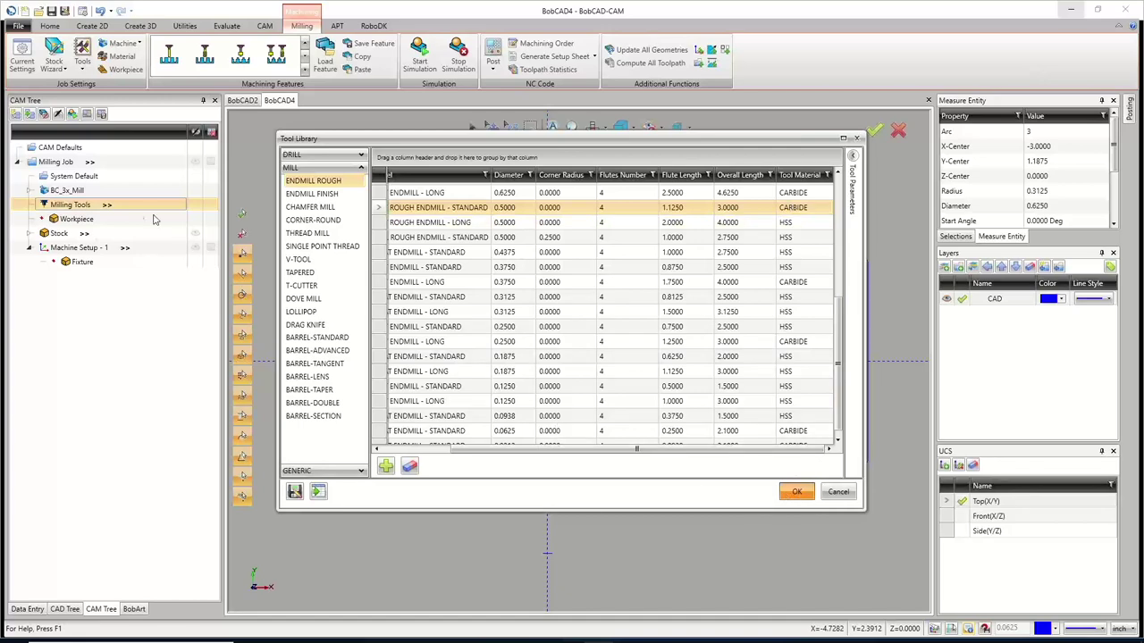
pyautogui.press('Return')
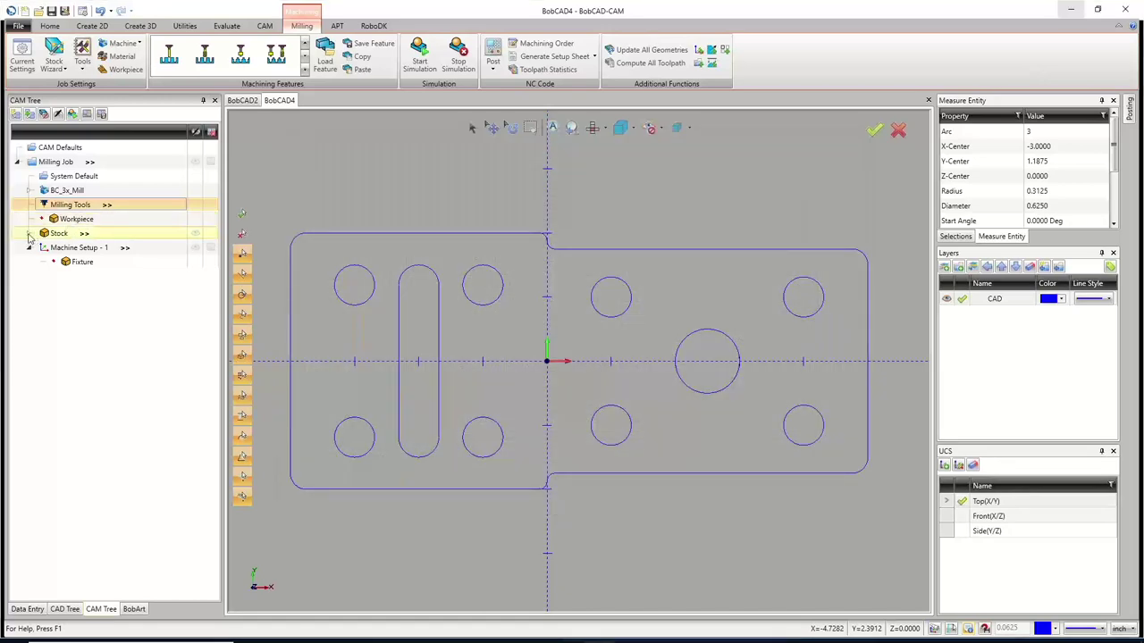
# Open the feeds and speeds for the Wrought Alum 6061-T6, T651 stock material
pyautogui.click(31, 233)
pyautogui.doubleClick(82, 248)
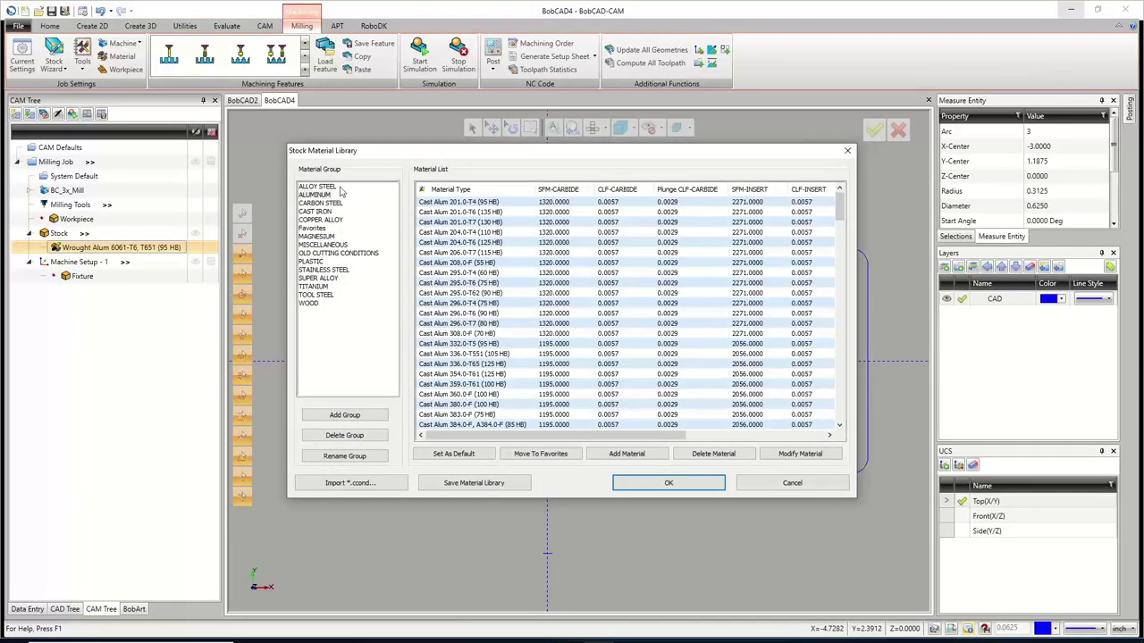
pyautogui.scroll(-7, 464, 362)
pyautogui.scroll(-20, 463, 362)
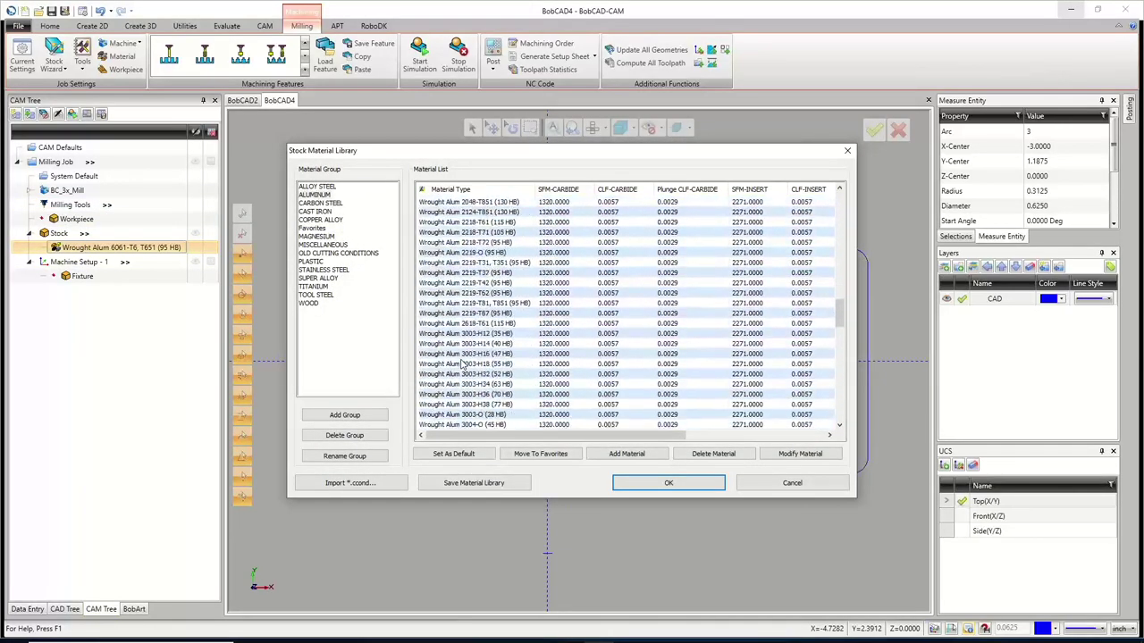
pyautogui.scroll(-1, 464, 359)
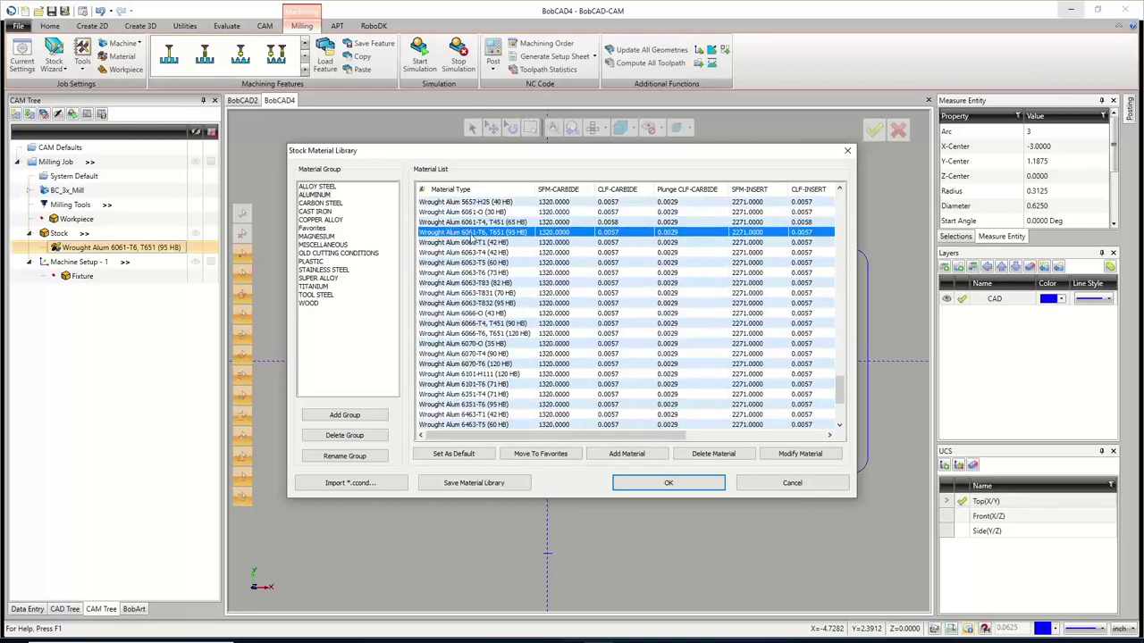
pyautogui.doubleClick(472, 234)
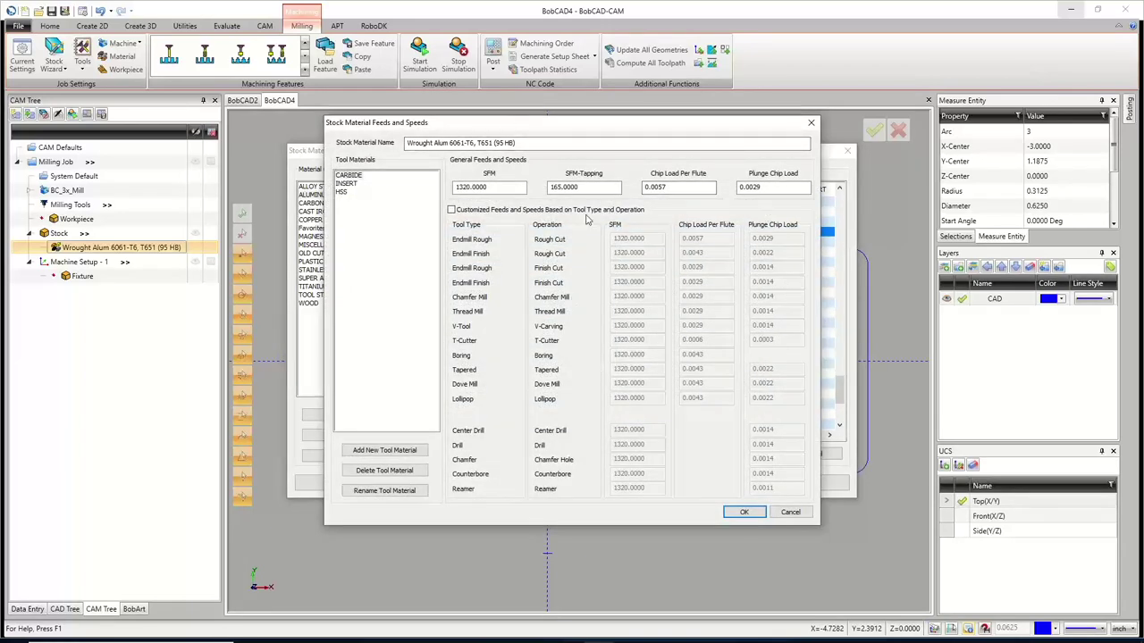
# Review SFM 1320, tapping SFM 165 and chip load 0.0057, then close both dialogs
pyautogui.moveTo(502, 189); pyautogui.dragTo(441, 184)
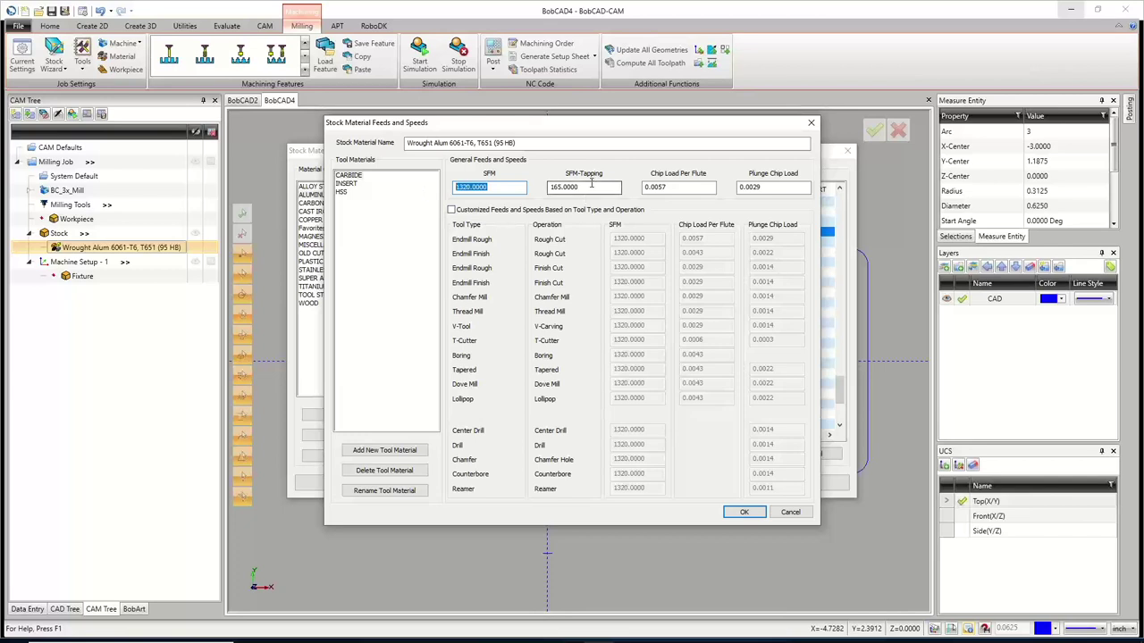
pyautogui.moveTo(616, 187); pyautogui.dragTo(511, 191)
pyautogui.moveTo(706, 188); pyautogui.dragTo(639, 190)
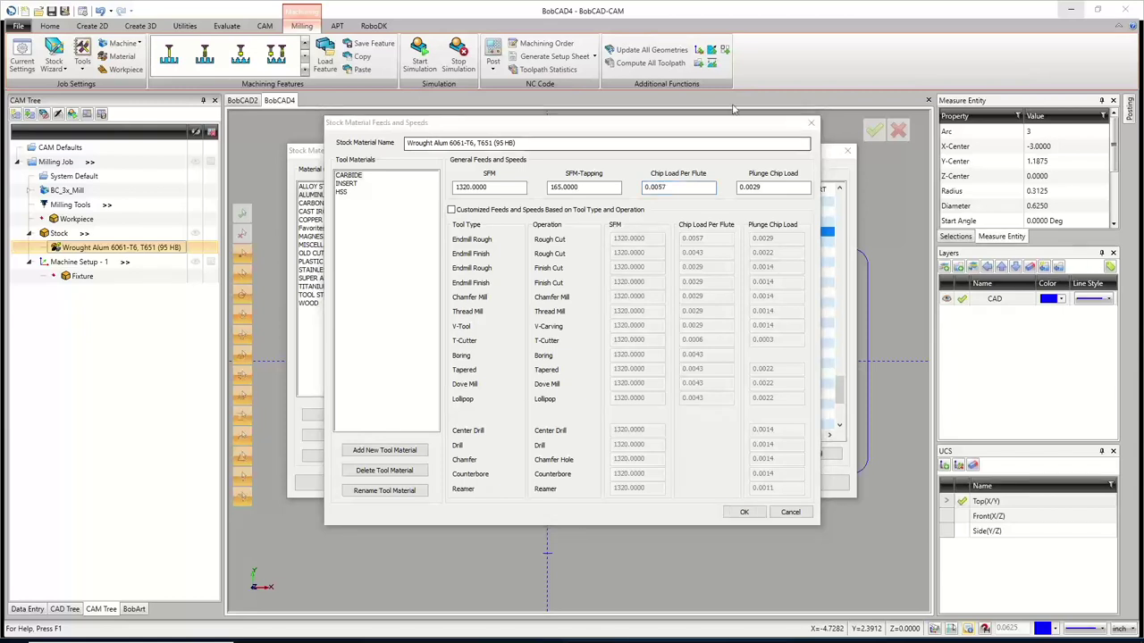
pyautogui.click(809, 123)
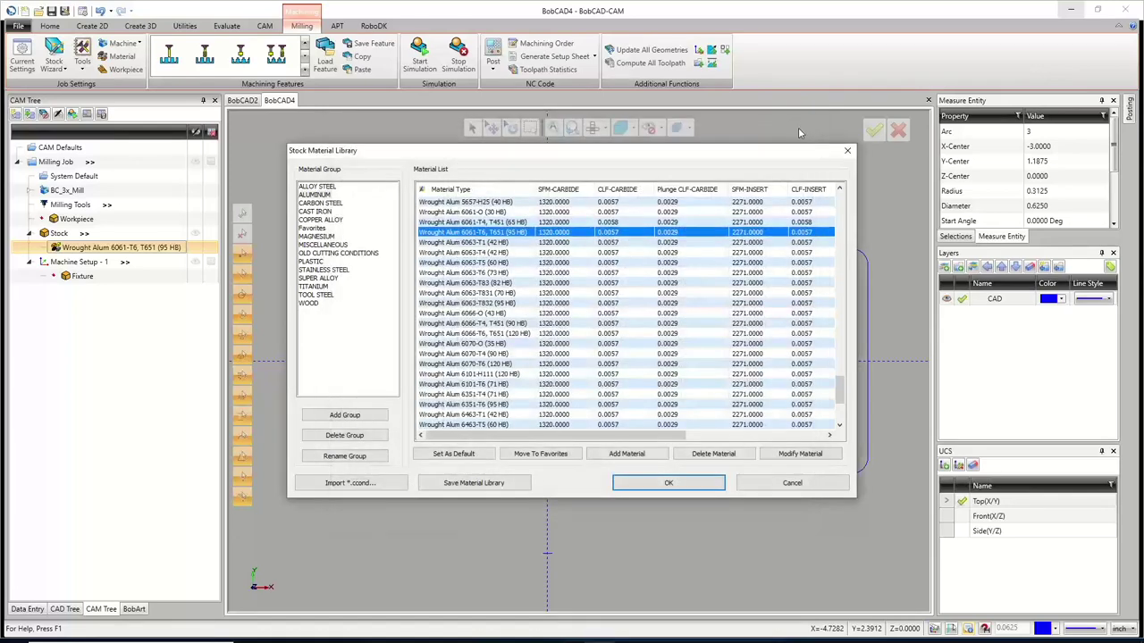
pyautogui.click(847, 152)
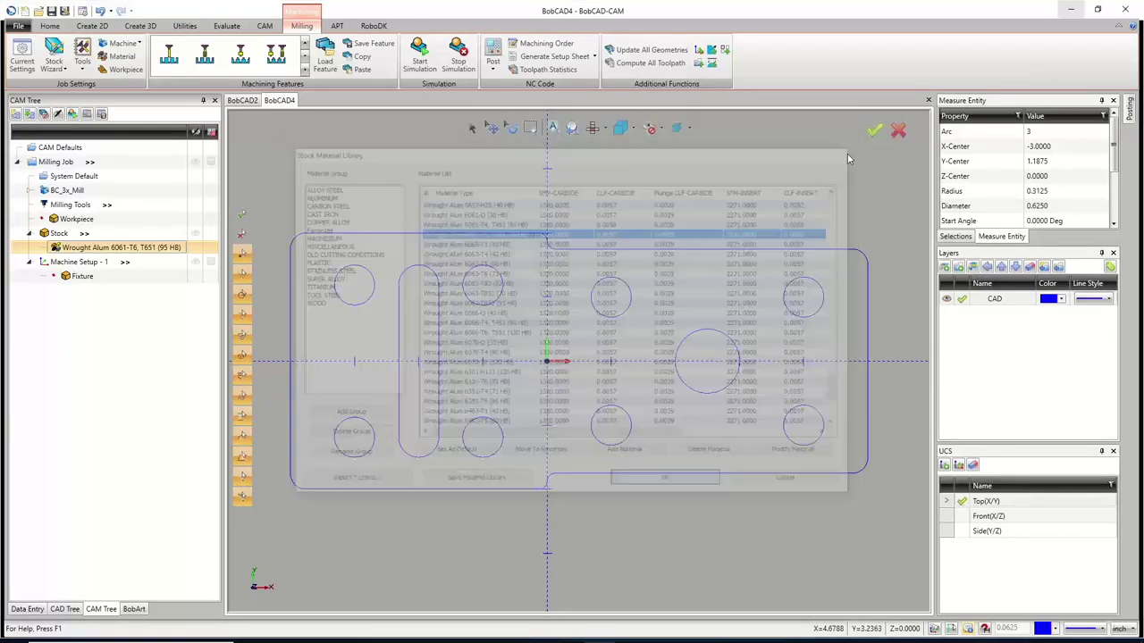
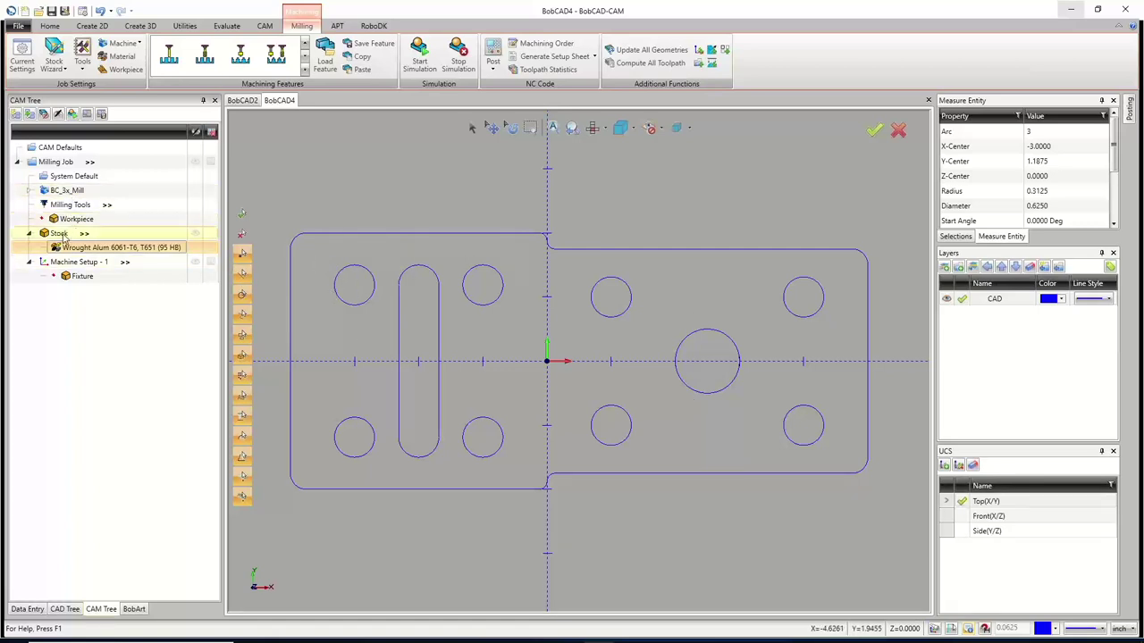
# In Stock Definition, set the 9 × 4 × 1 stock's Offset- Z to 0.2500
pyautogui.rightClick(59, 233)
pyautogui.click(102, 237)
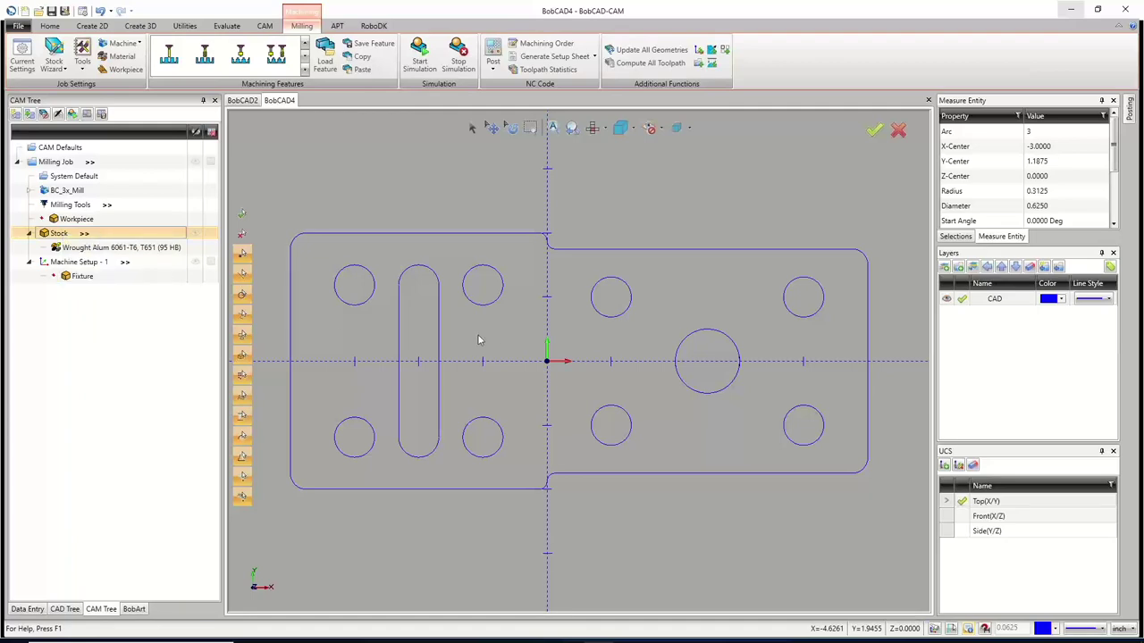
pyautogui.moveTo(603, 391); pyautogui.dragTo(674, 346, button='middle')
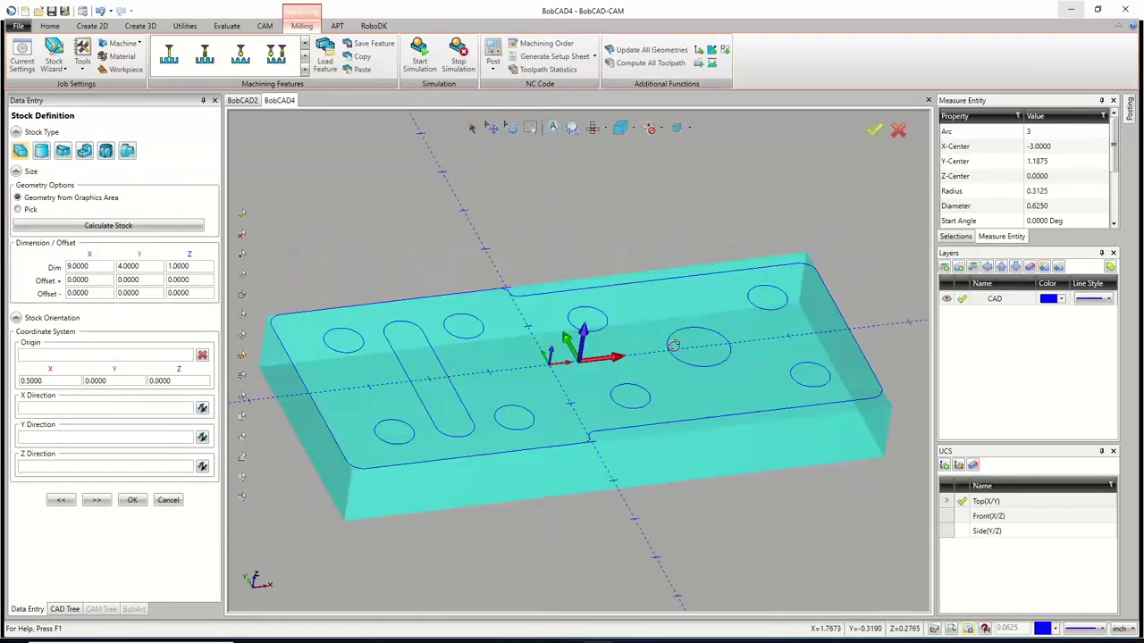
pyautogui.hotkey('ctrl', '1')
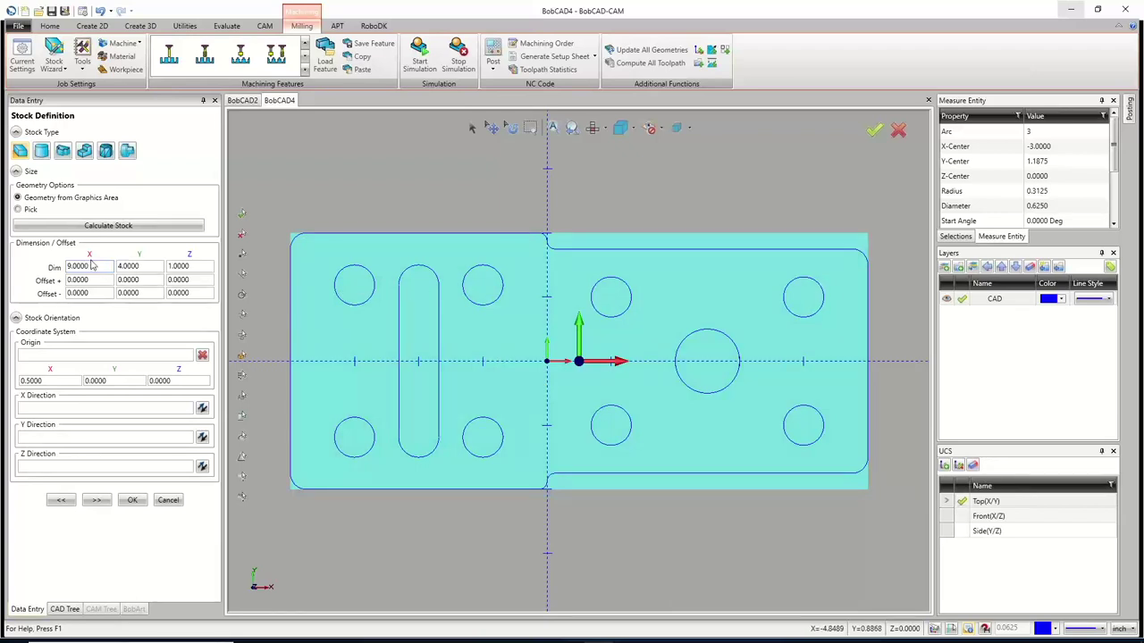
pyautogui.moveTo(92, 265); pyautogui.dragTo(44, 270)
pyautogui.moveTo(604, 464); pyautogui.dragTo(639, 402, button='middle')
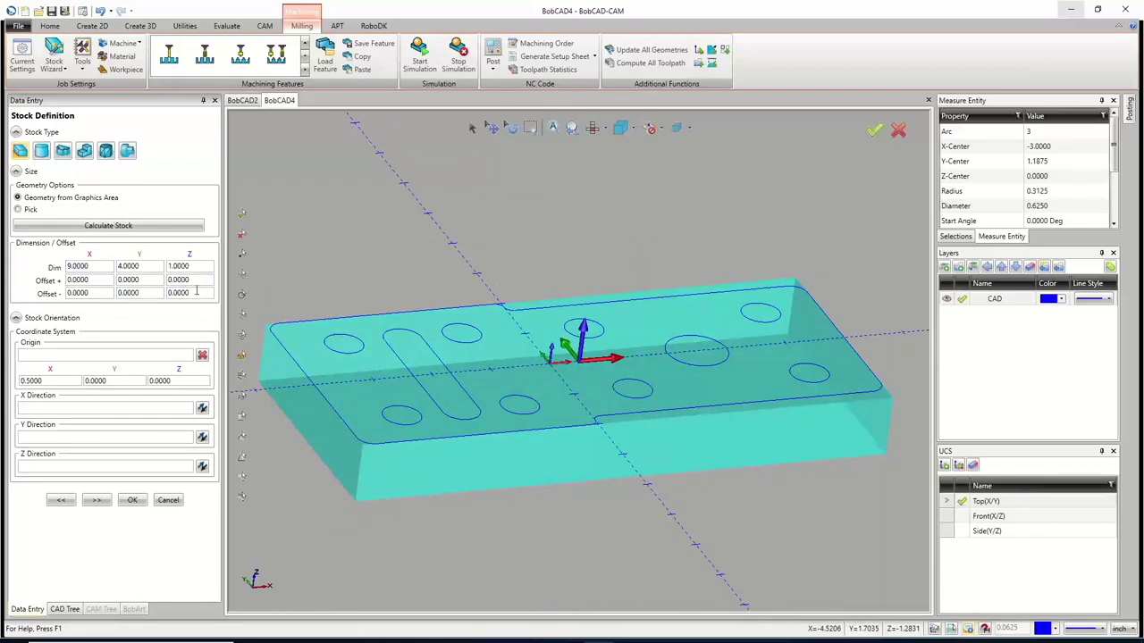
pyautogui.doubleClick(189, 292)
pyautogui.write('.25')
pyautogui.click(207, 279)
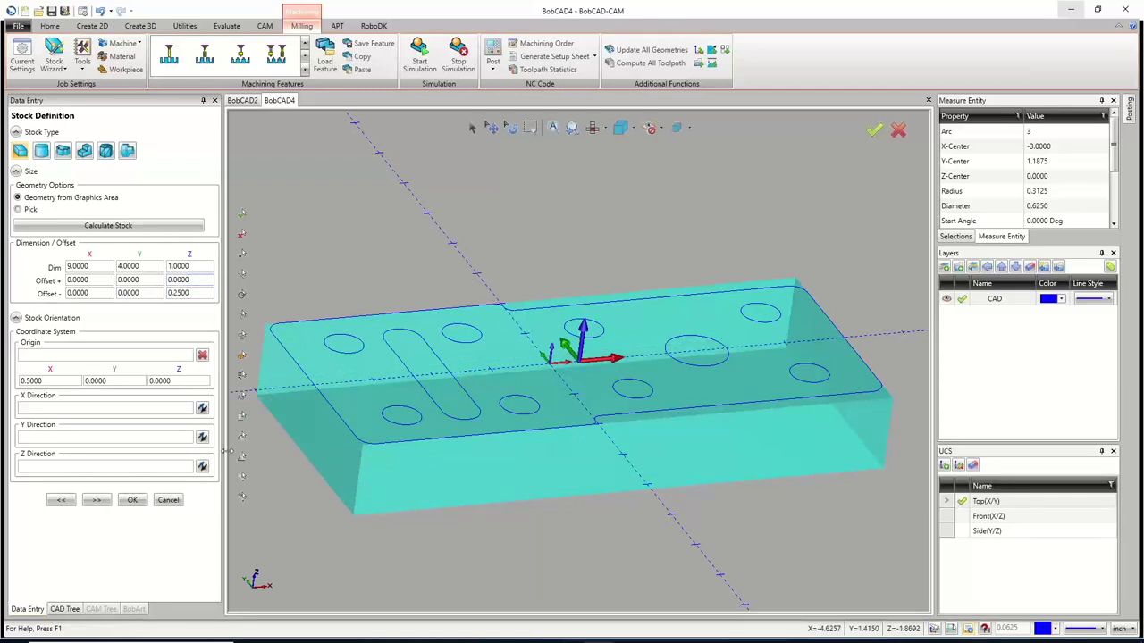
# Place the machine setup origin at the stock's front-left corner, X -4.0000, Y -2.0000
pyautogui.click(97, 500)
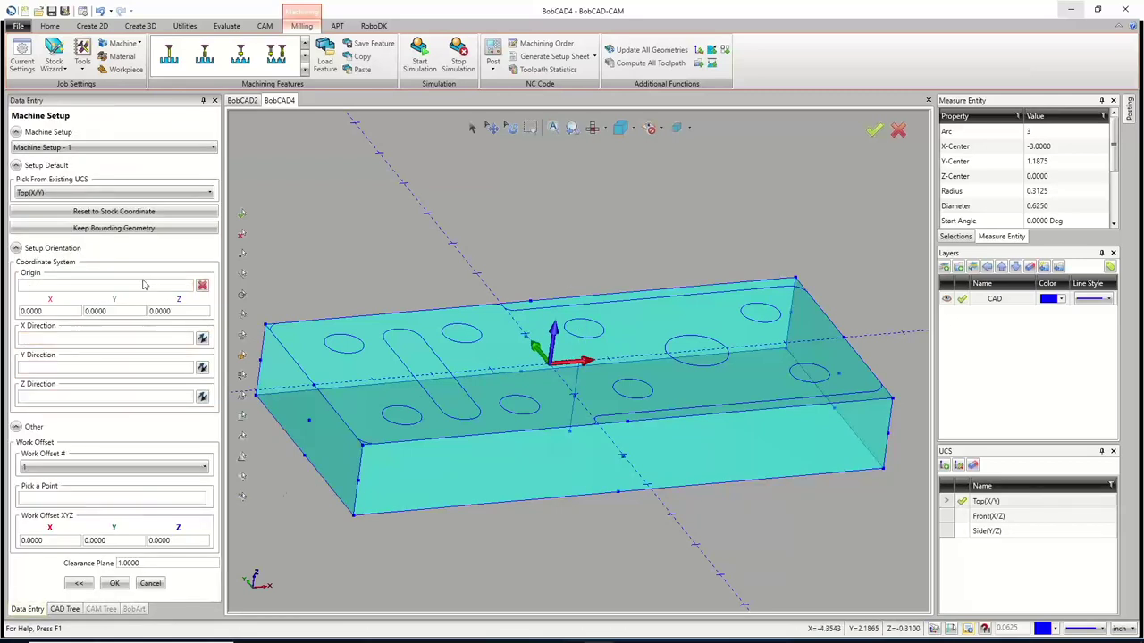
pyautogui.click(362, 446)
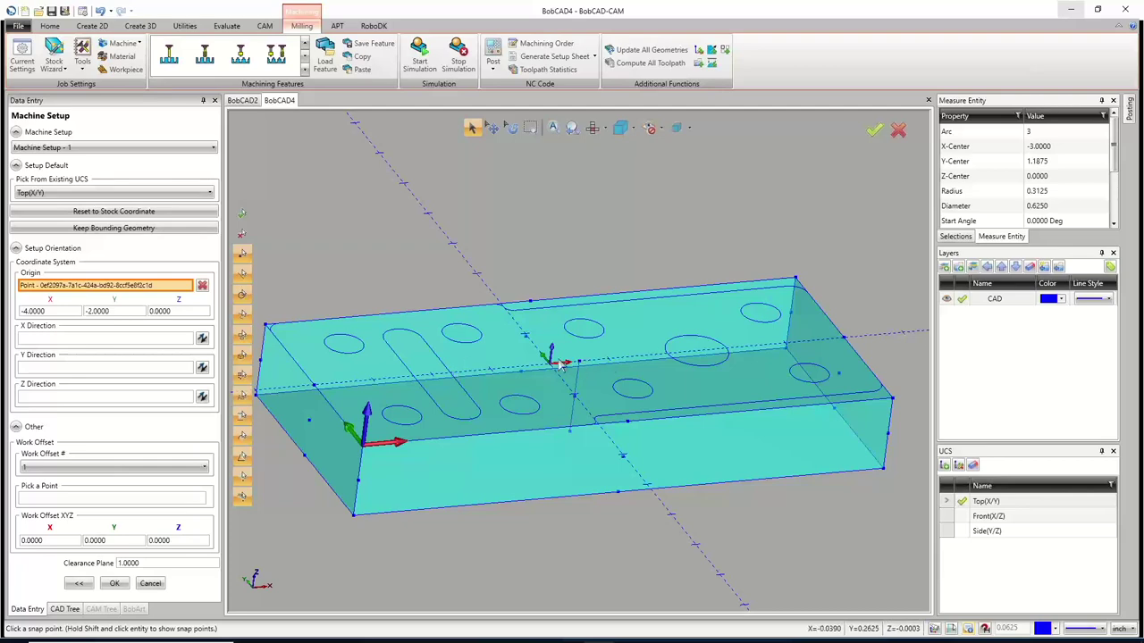
pyautogui.scroll(3, 573, 367)
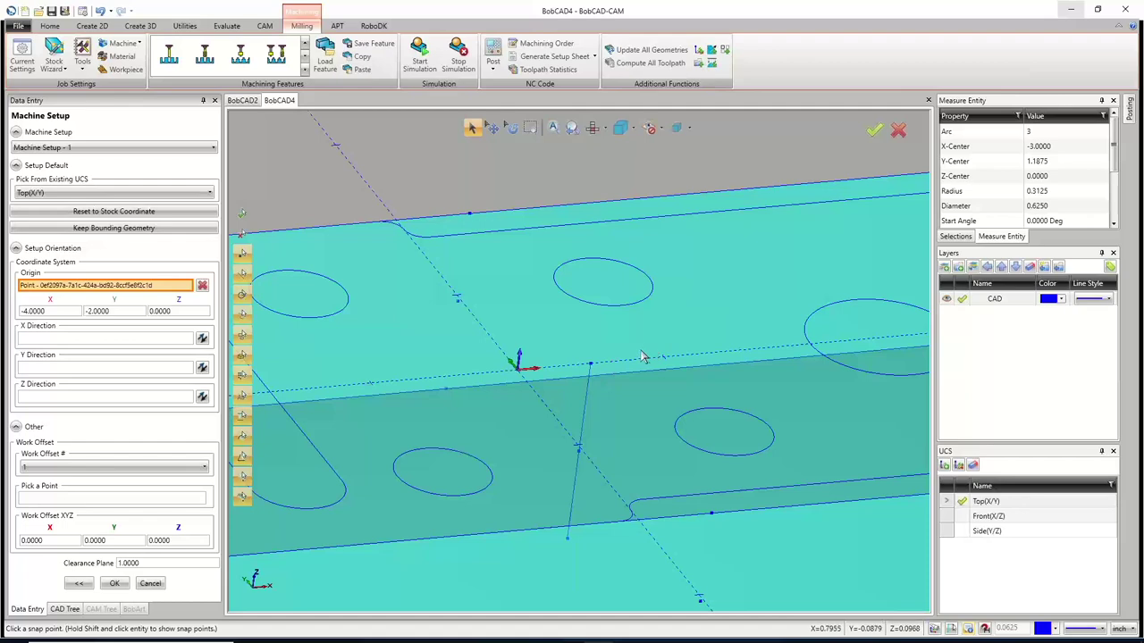
pyautogui.press('F5')
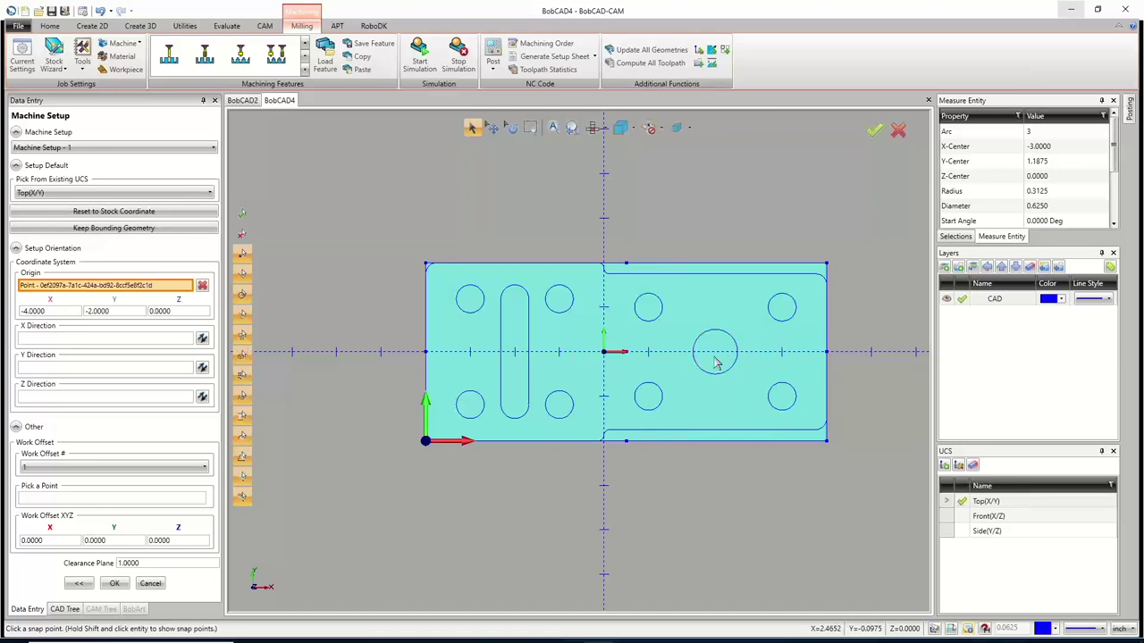
pyautogui.scroll(-10, 595, 313)
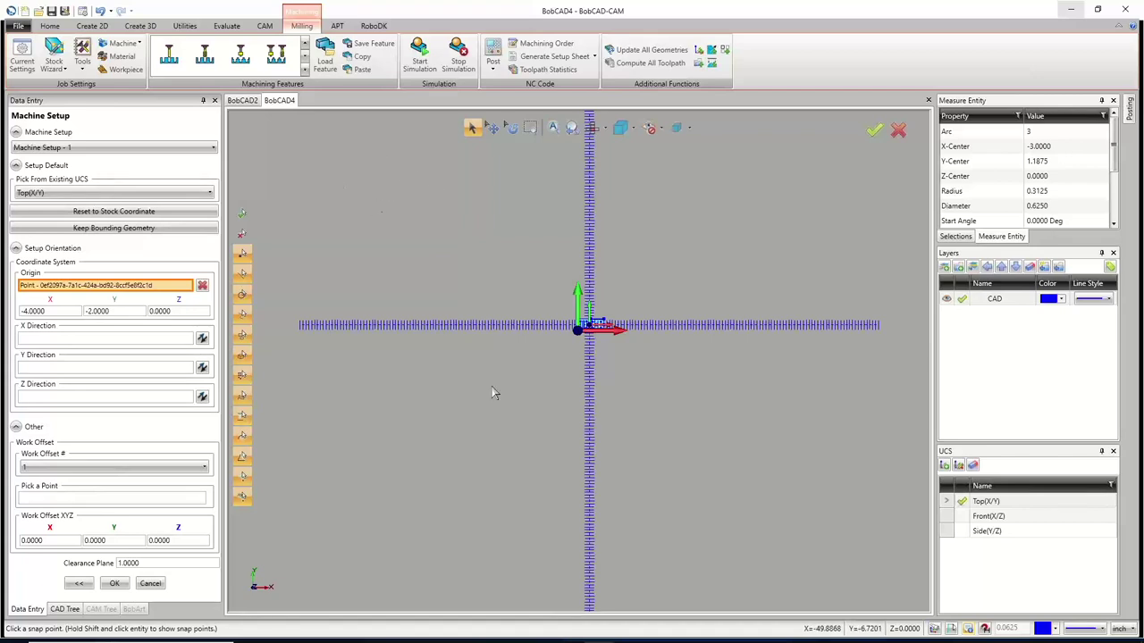
pyautogui.scroll(10, 602, 318)
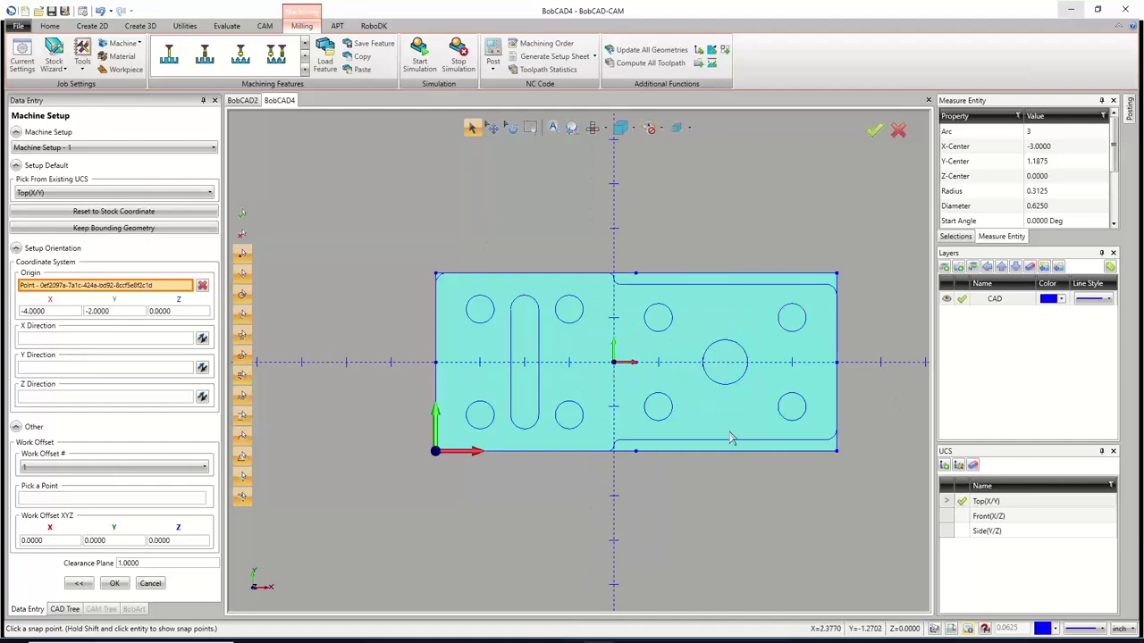
# Orbit, zoom and switch between isometric and top views to check the origin placement
pyautogui.moveTo(733, 439); pyautogui.dragTo(566, 459, button='middle')
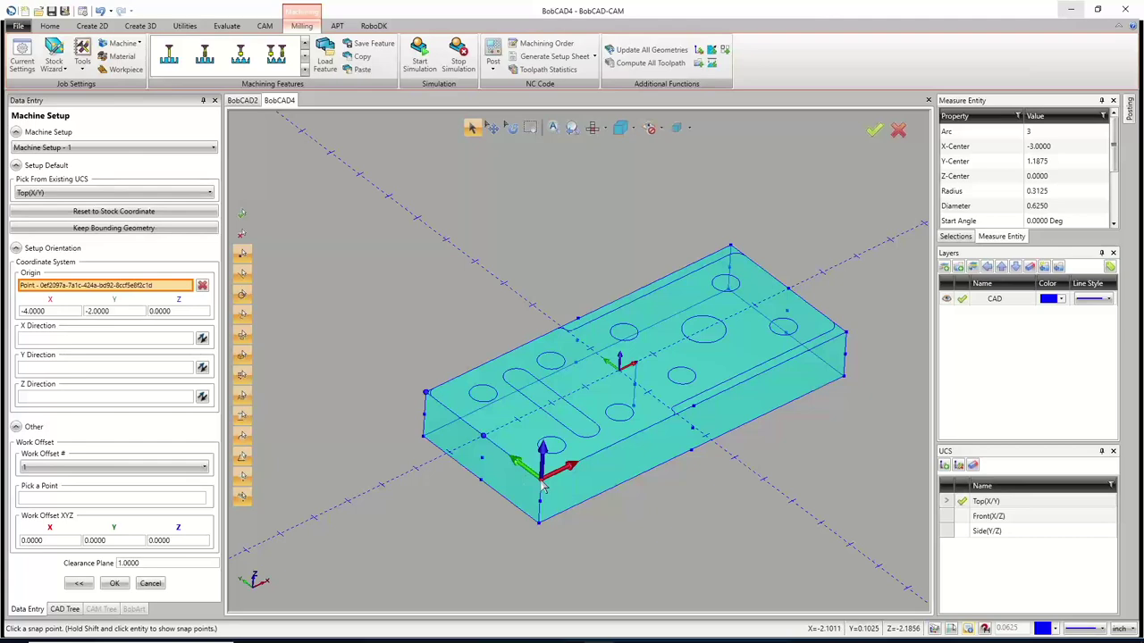
pyautogui.scroll(5, 552, 547)
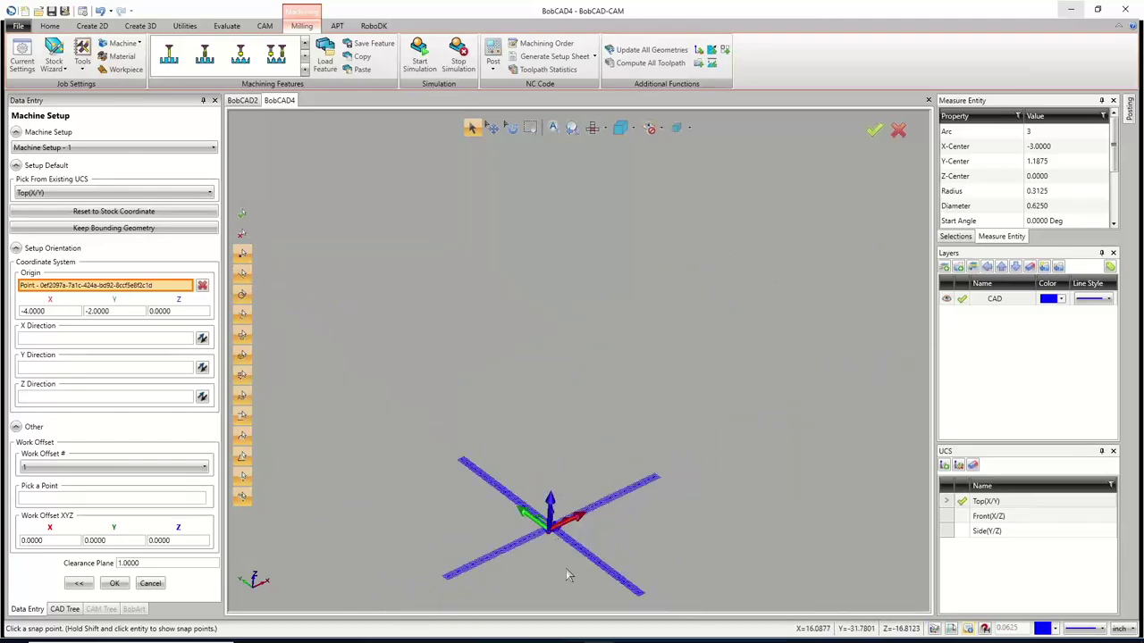
pyautogui.scroll(2, 558, 545)
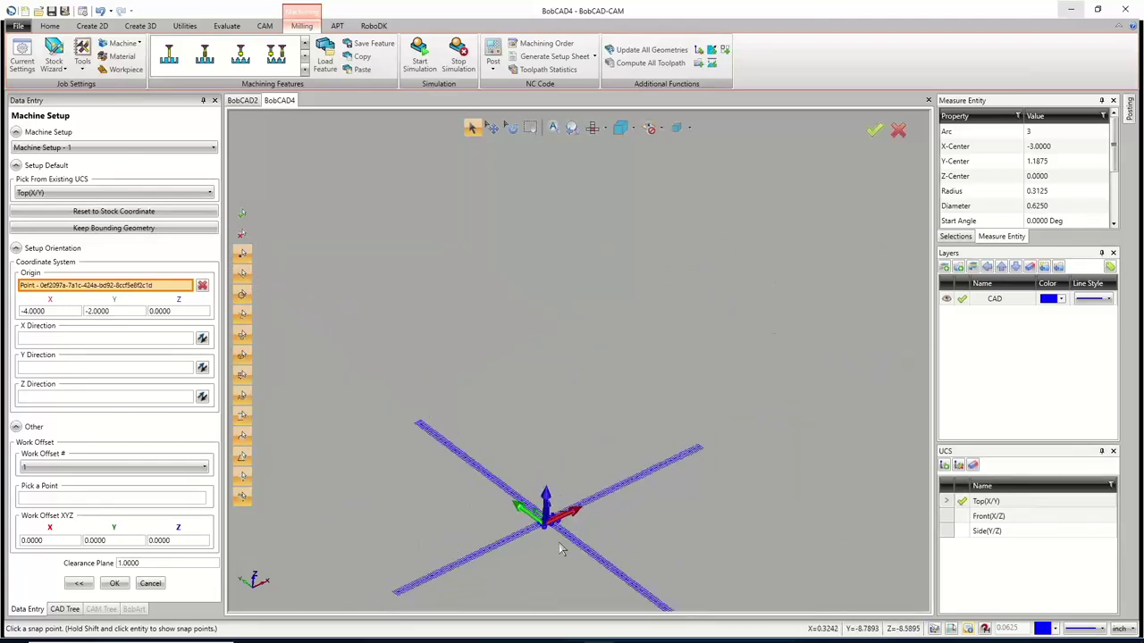
pyautogui.scroll(-5, 553, 550)
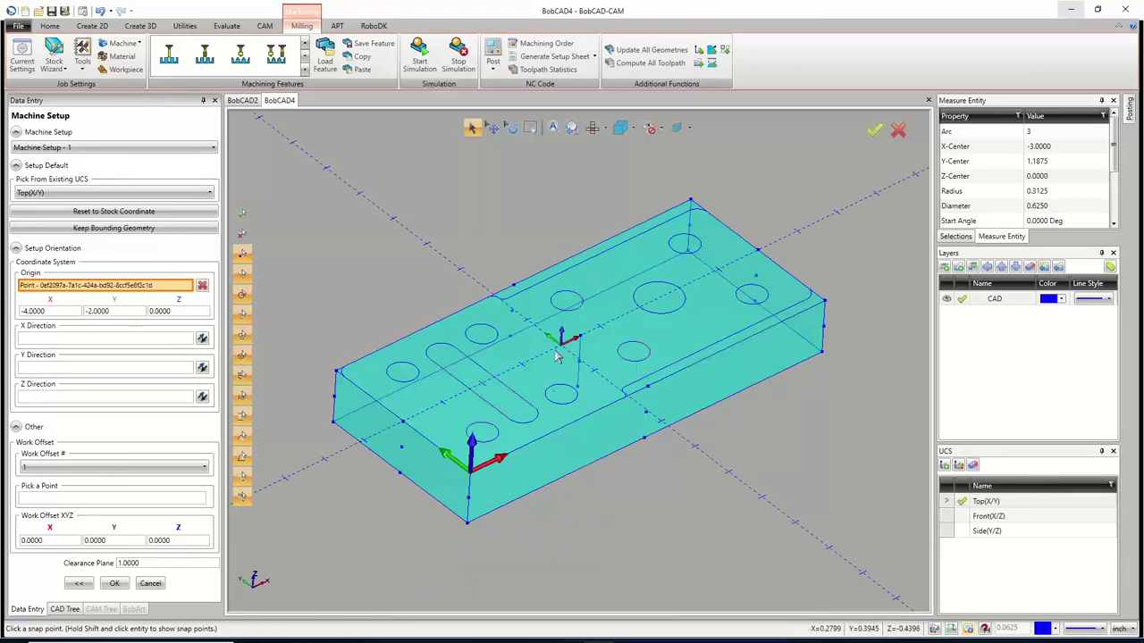
pyautogui.scroll(-10, 528, 460)
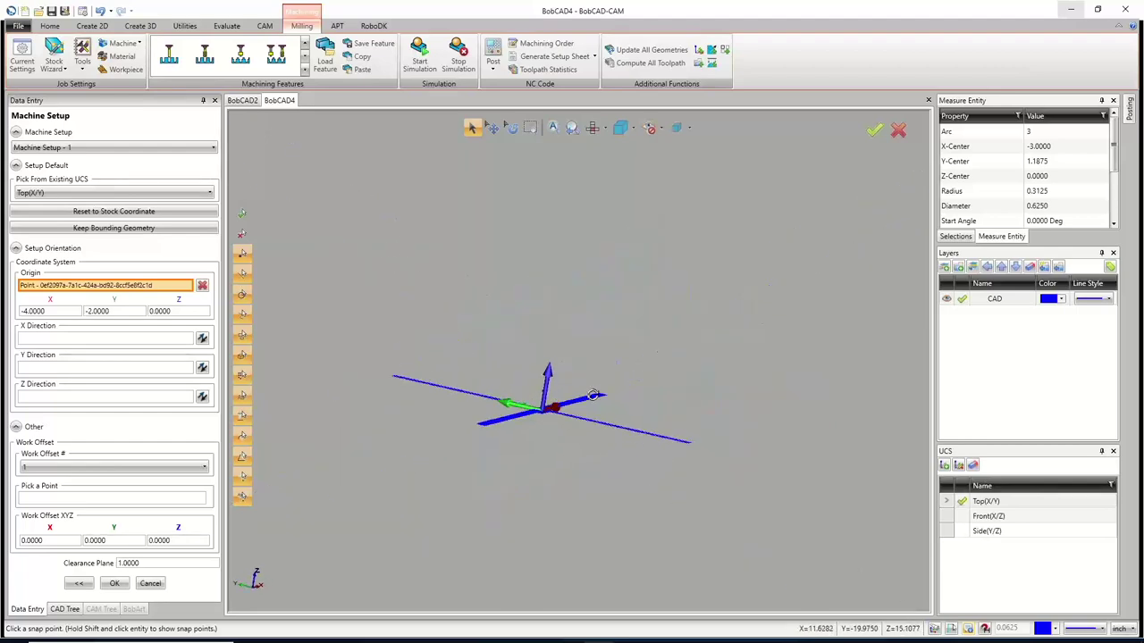
pyautogui.scroll(10, 542, 421)
pyautogui.scroll(5, 543, 420)
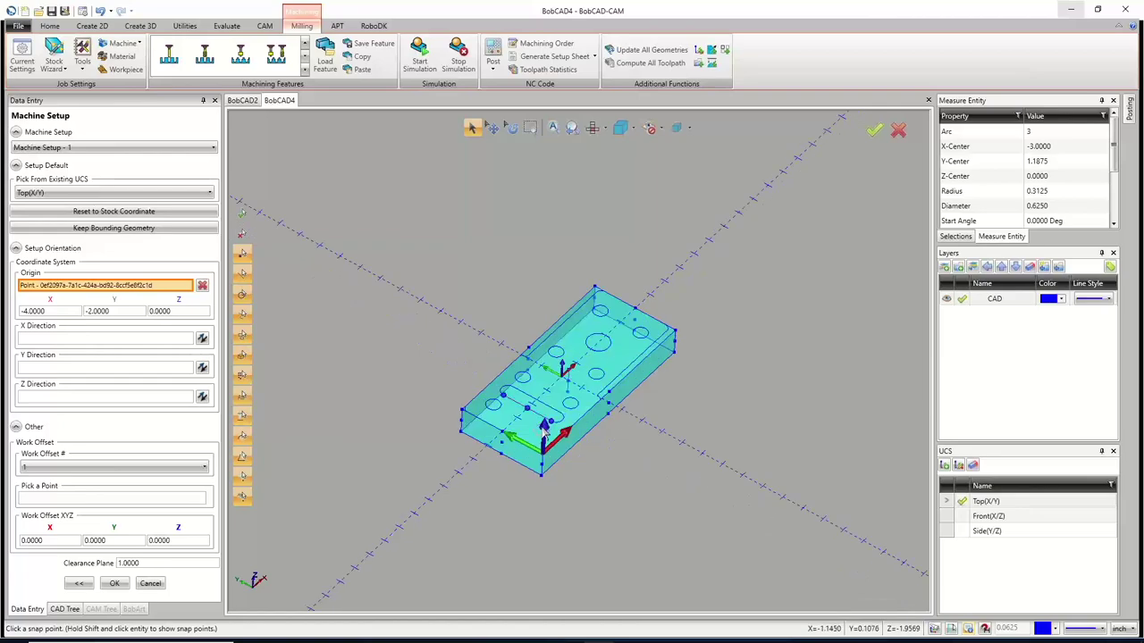
pyautogui.moveTo(554, 443)
pyautogui.mouseDown(button='middle')
pyautogui.moveTo(542, 411)
pyautogui.moveTo(516, 451)
pyautogui.moveTo(550, 454)
pyautogui.mouseUp(button='middle')
pyautogui.hotkey('ctrl', 'i')
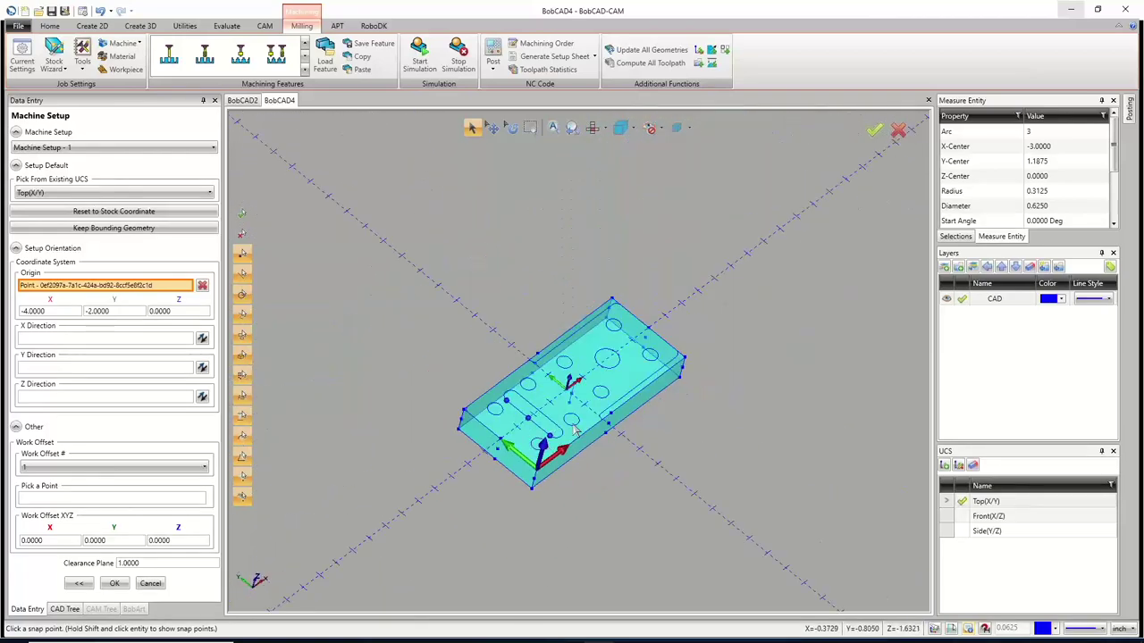
pyautogui.scroll(3, 546, 429)
pyautogui.hotkey('ctrl', 't')
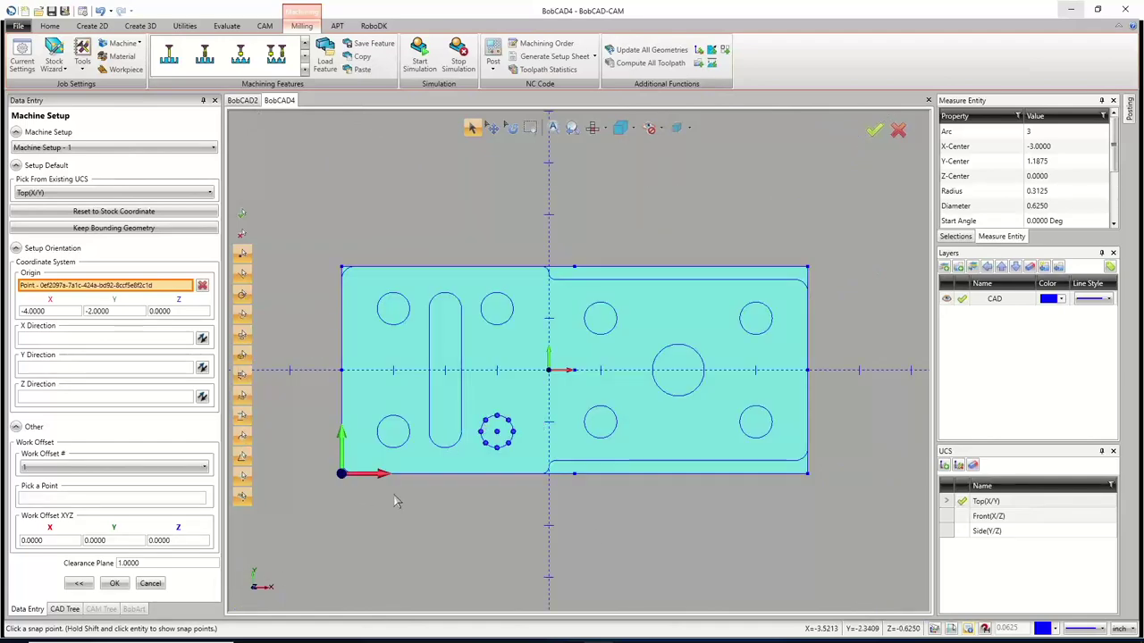
pyautogui.moveTo(615, 536); pyautogui.dragTo(661, 494, button='middle')
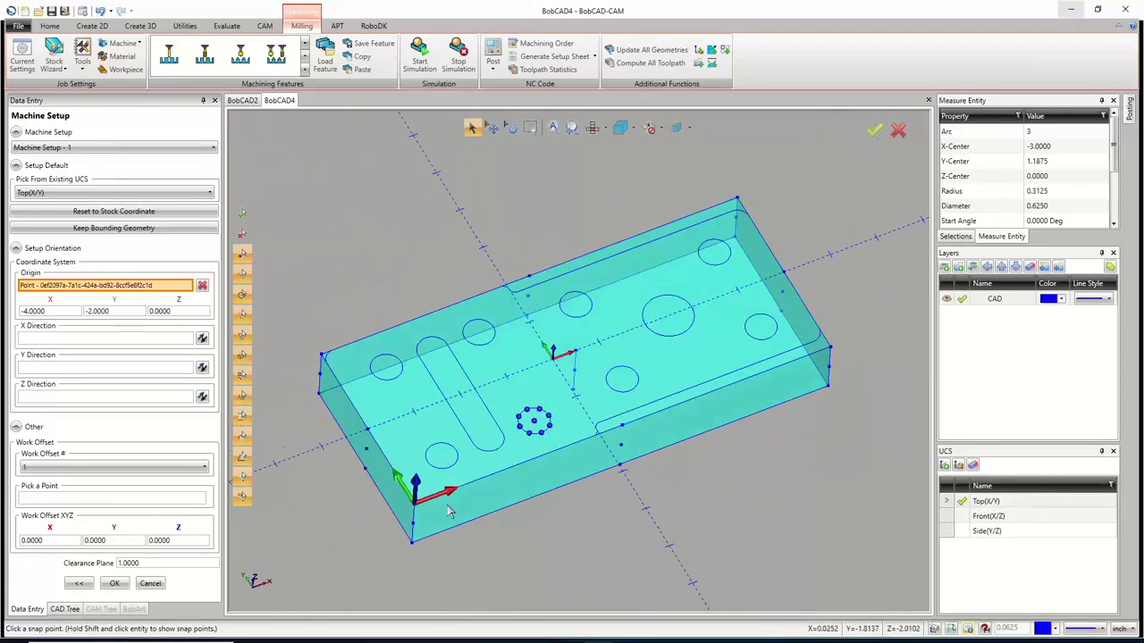
# Enter 1.7500 as the work offset Z and confirm the machine setup
pyautogui.doubleClick(160, 540)
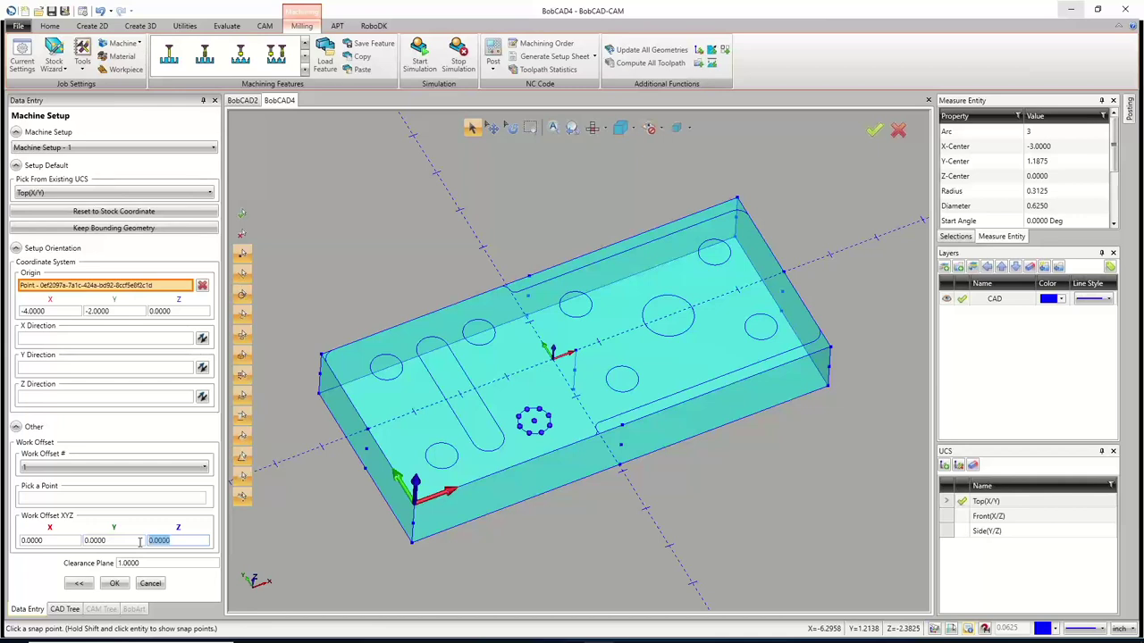
pyautogui.write('1.75')
pyautogui.click(141, 564)
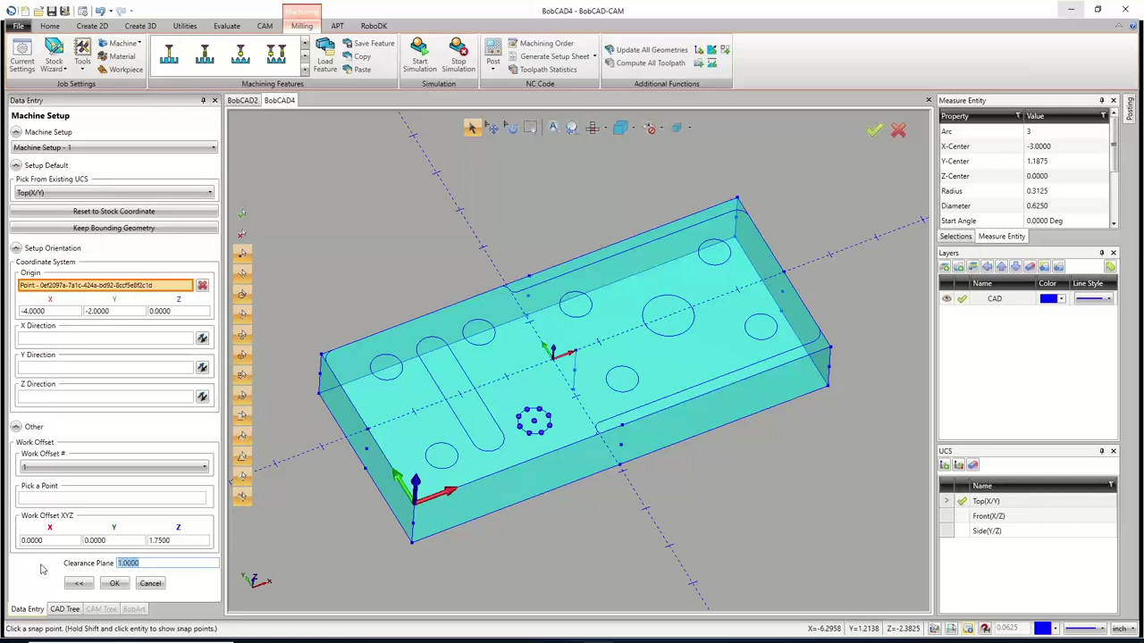
pyautogui.click(114, 583)
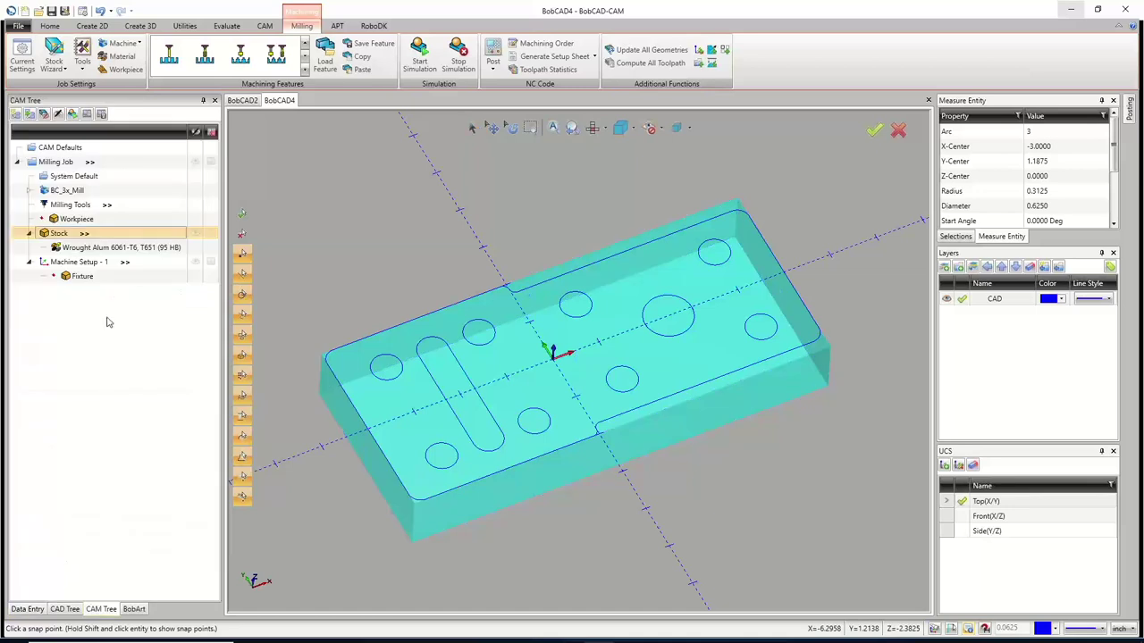
# Review Machine Setup - 1's quick settings, then bring up the Milling Tools options
pyautogui.click(125, 262)
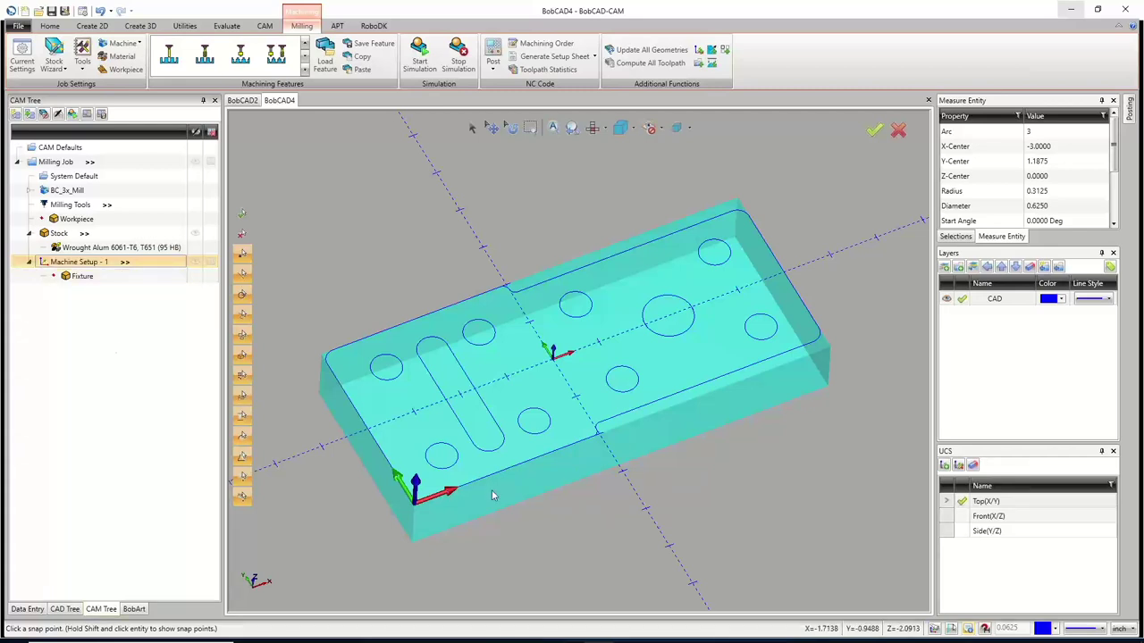
pyautogui.moveTo(643, 467); pyautogui.dragTo(552, 492, button='middle')
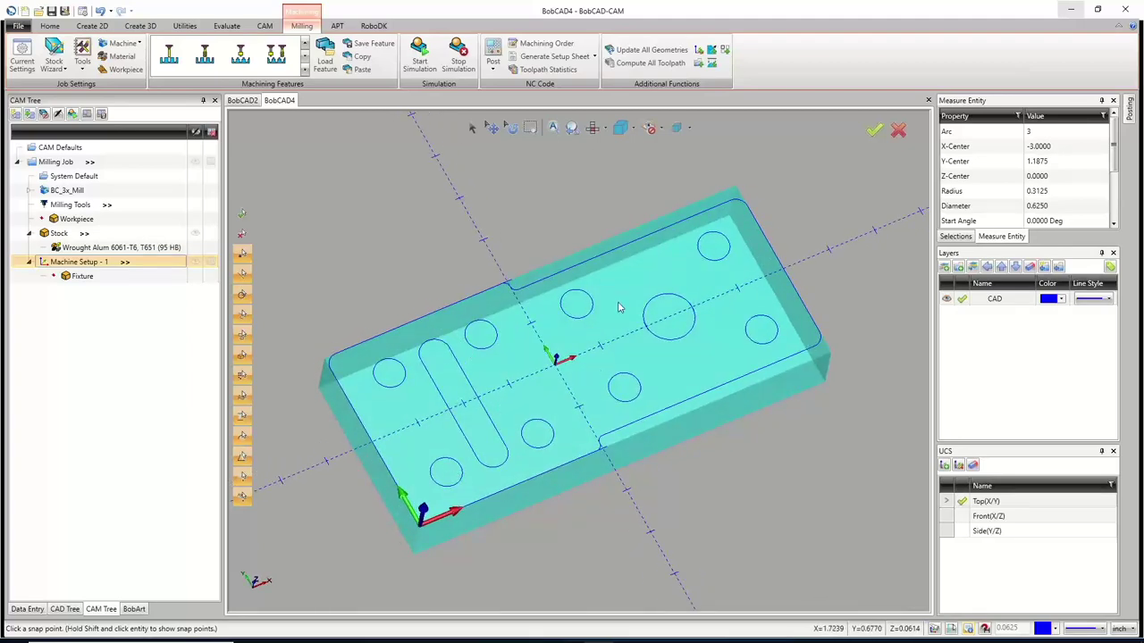
pyautogui.rightClick(86, 205)
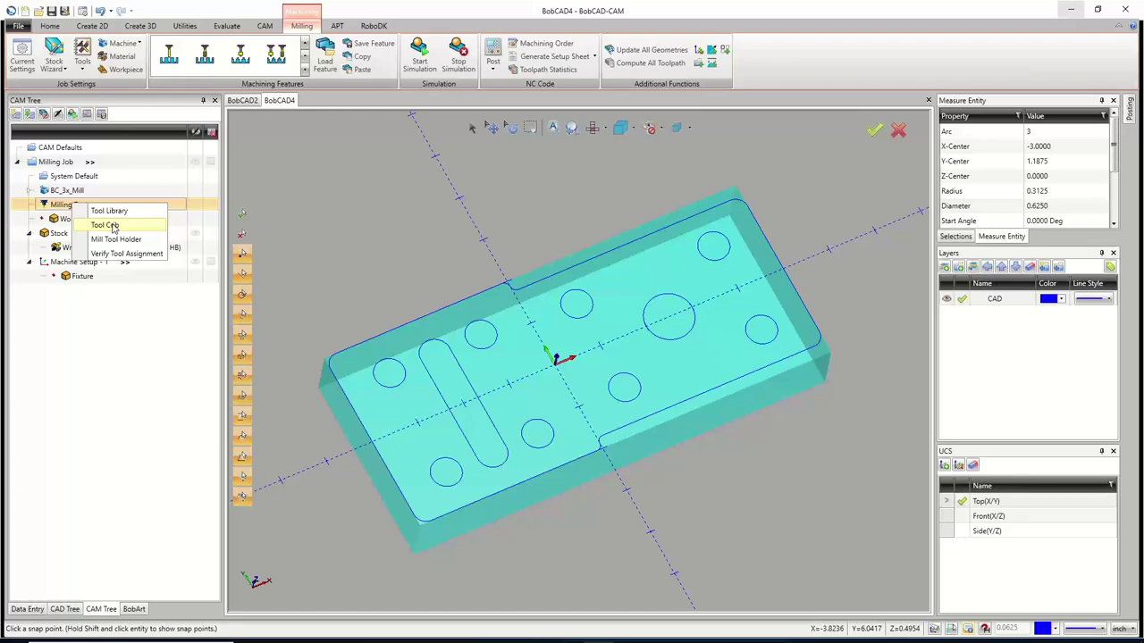
# Add the 9/16 DRILL (0.5625 diameter) from the drill library to the Tool Crib as tool 1
pyautogui.click(105, 226)
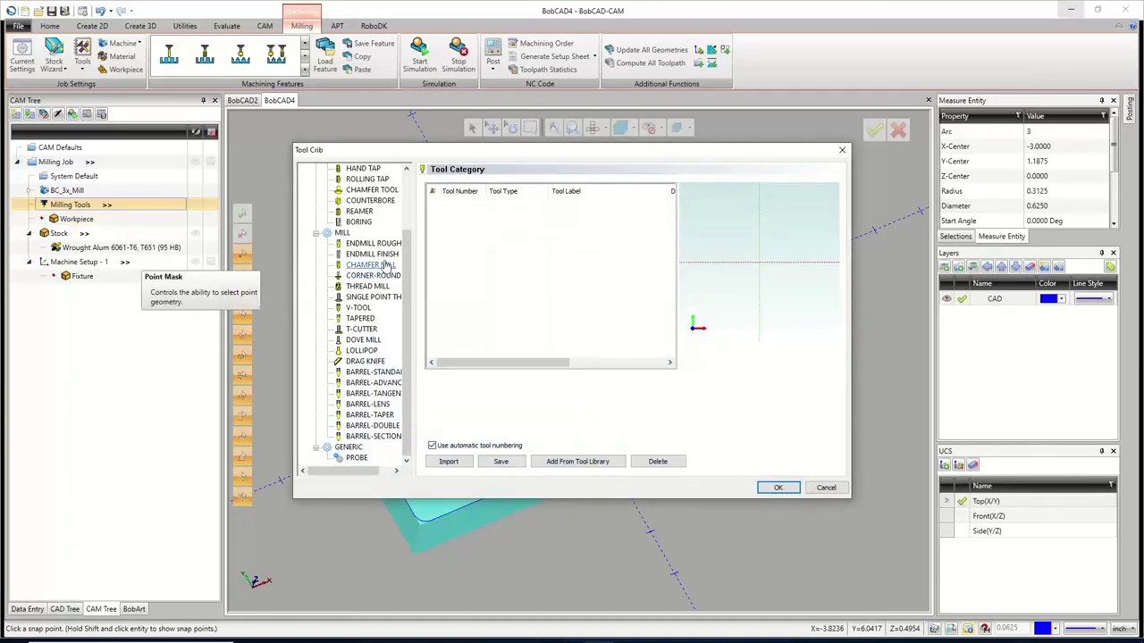
pyautogui.scroll(3, 399, 274)
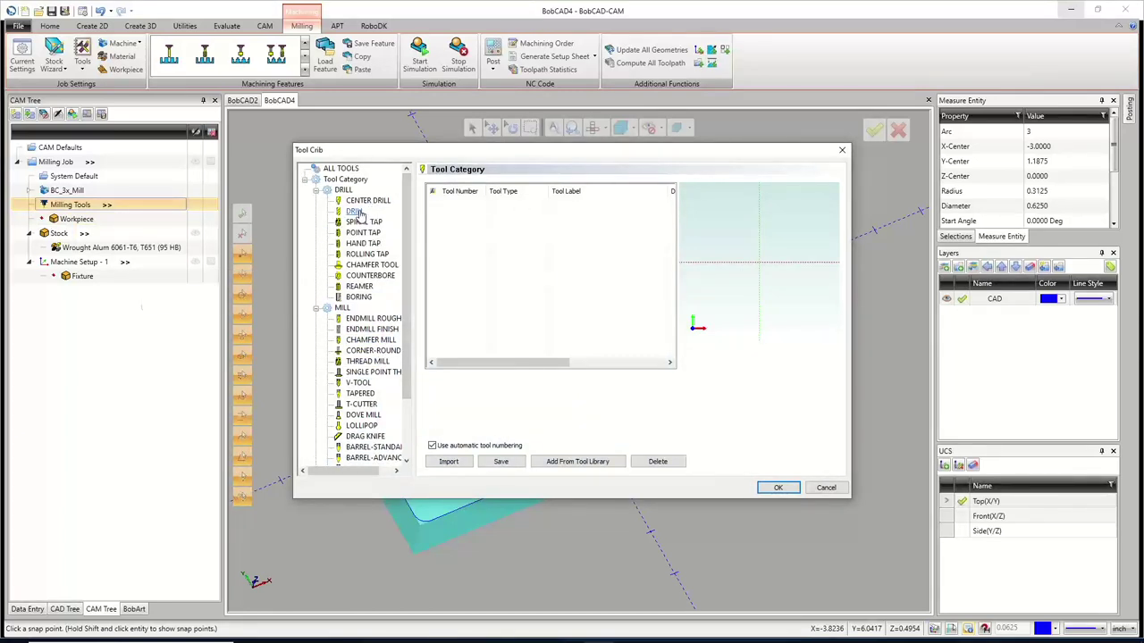
pyautogui.click(357, 212)
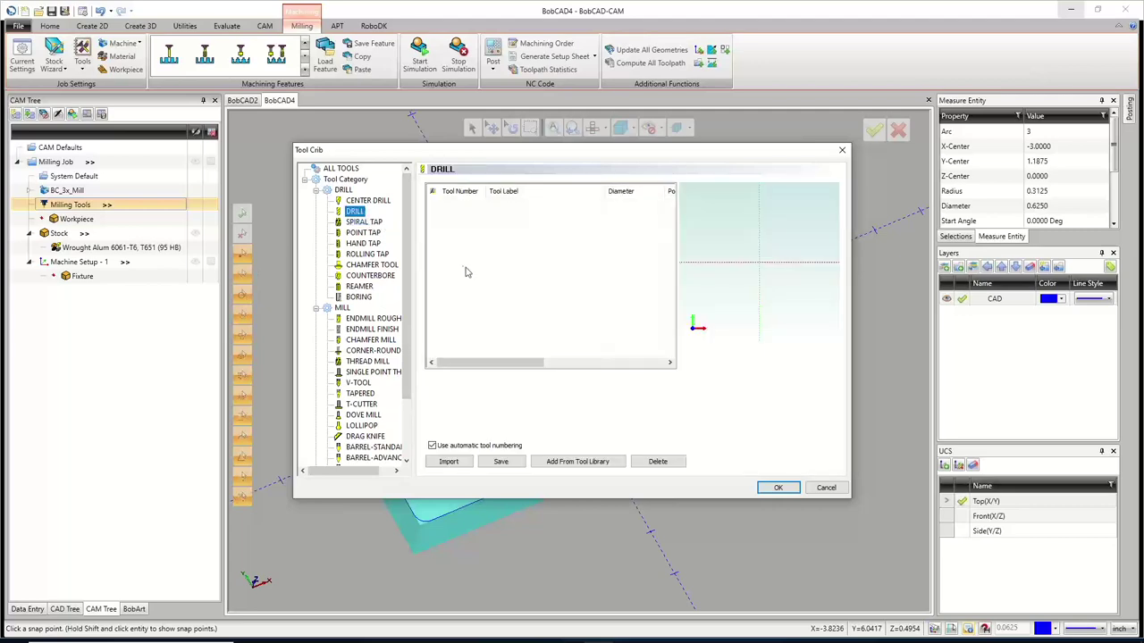
pyautogui.click(595, 463)
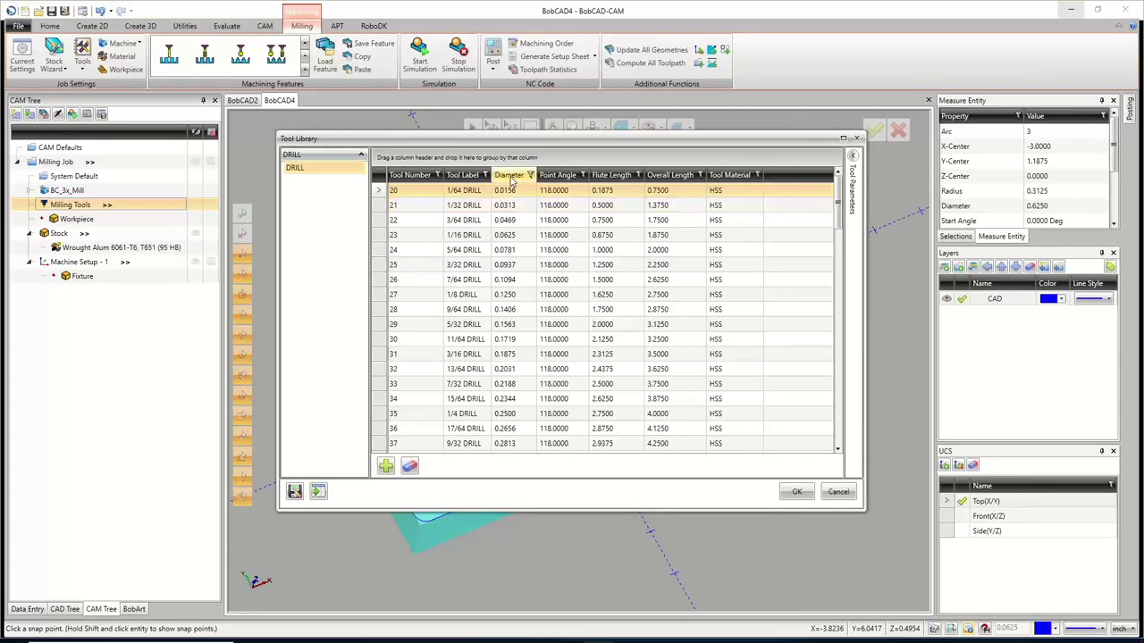
pyautogui.click(509, 175)
pyautogui.scroll(-12, 506, 357)
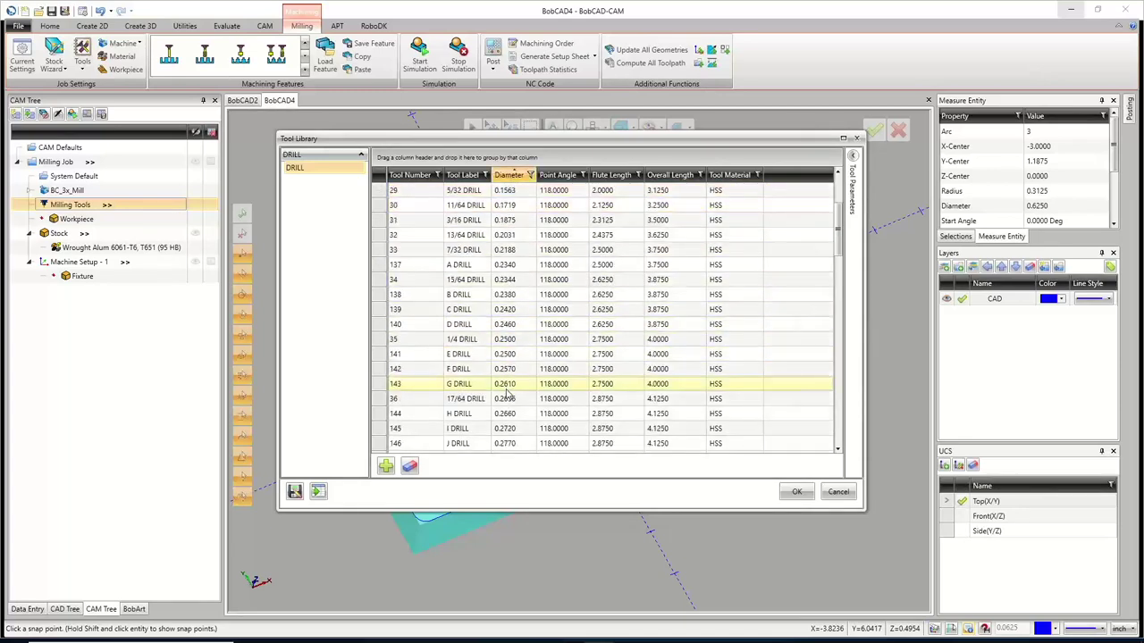
pyautogui.scroll(-5, 511, 402)
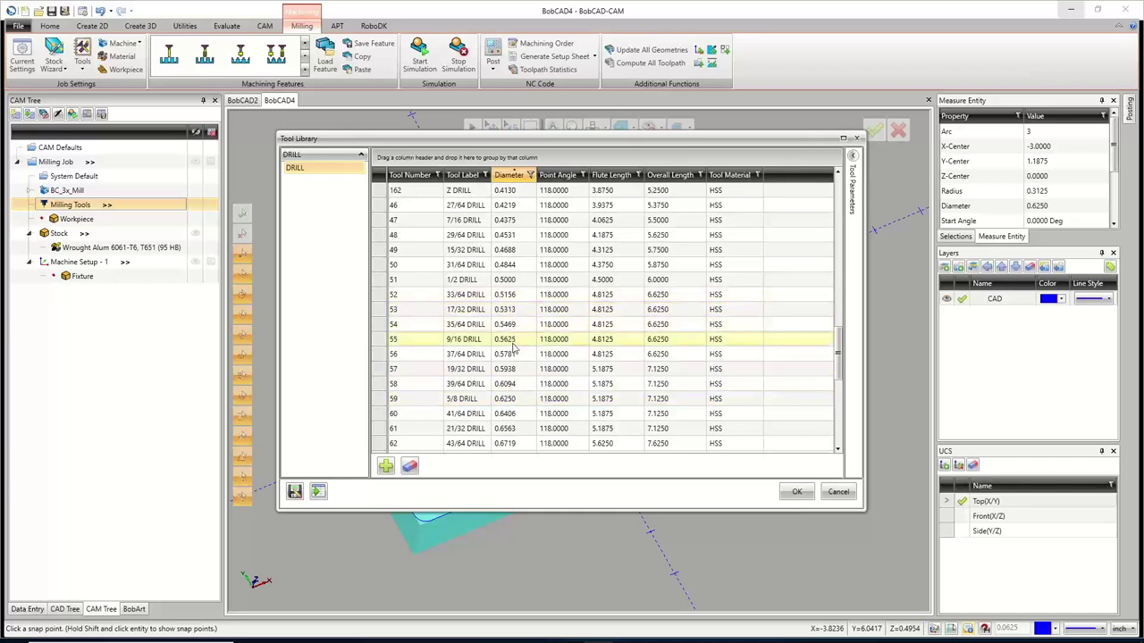
pyautogui.click(514, 344)
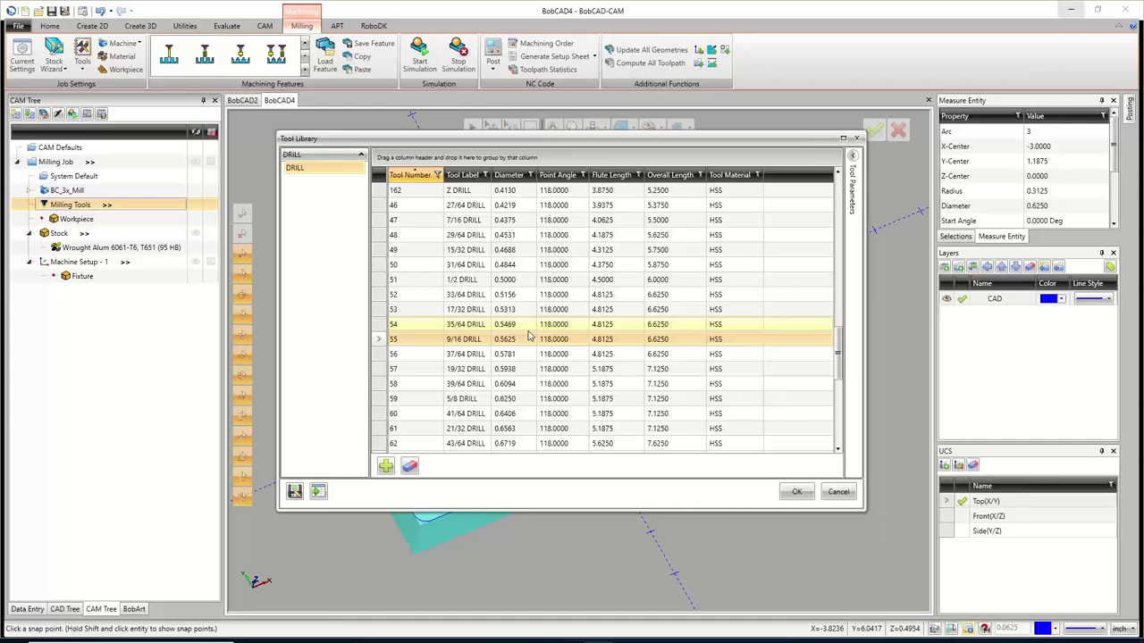
pyautogui.click(798, 491)
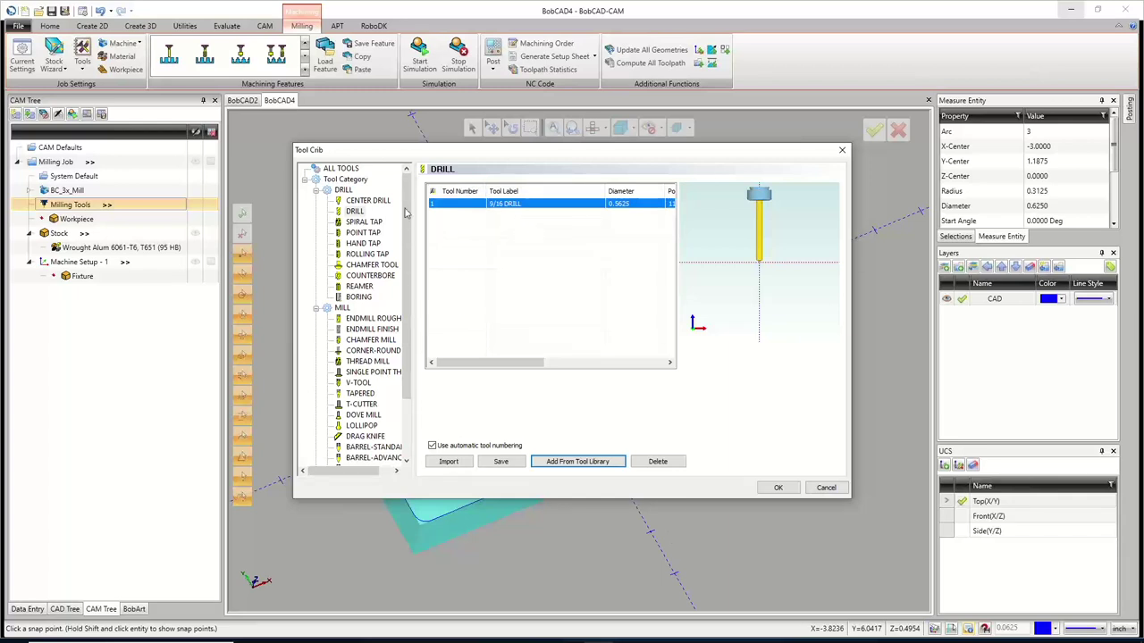
# Add the 1/2 - 90 DEGREE SPOT DRILL from the center drill library as tool 2
pyautogui.click(368, 200)
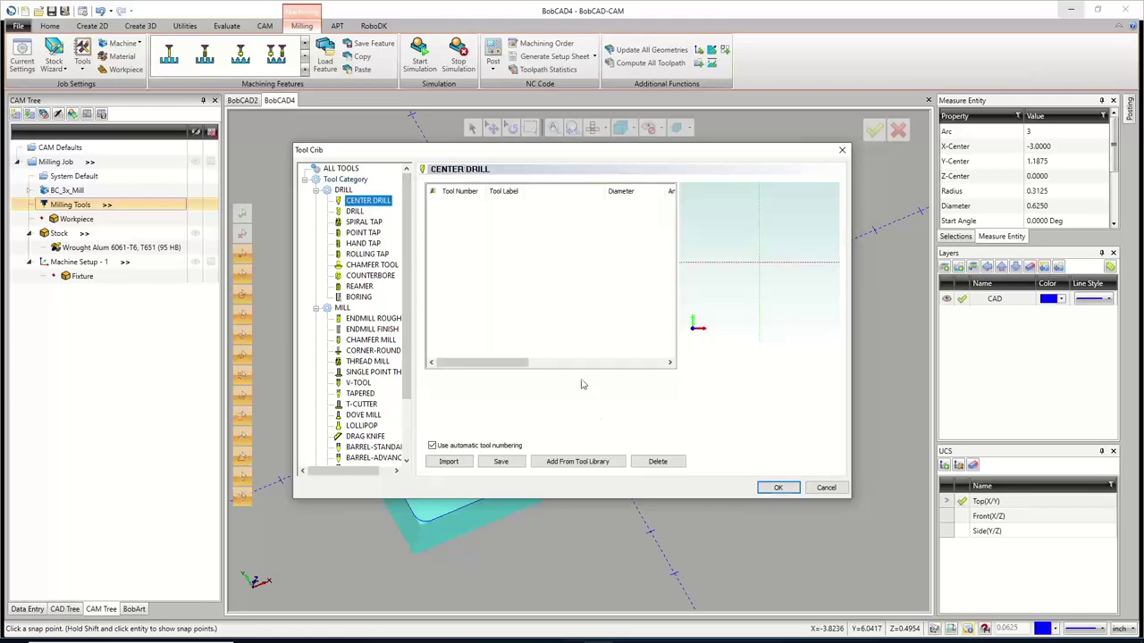
pyautogui.doubleClick(489, 221)
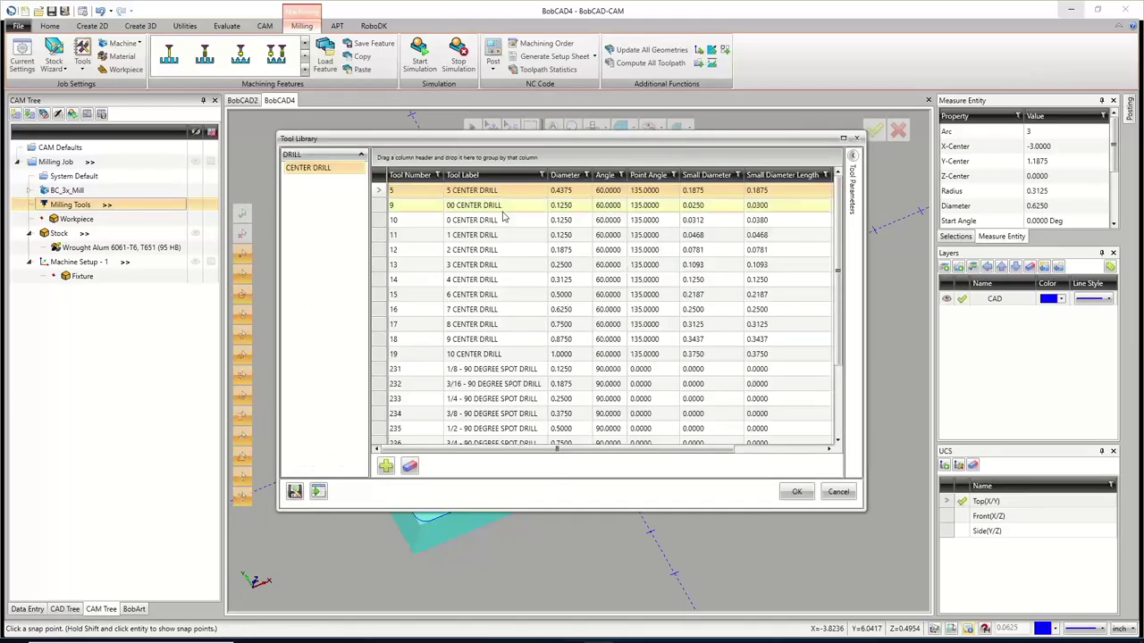
pyautogui.click(515, 433)
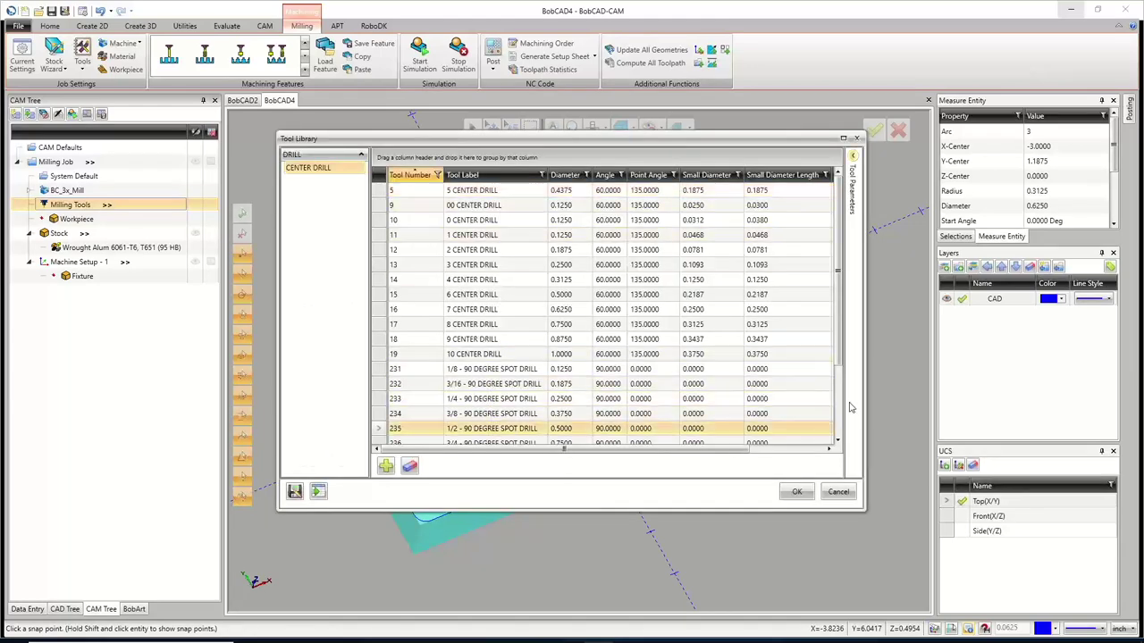
pyautogui.click(795, 492)
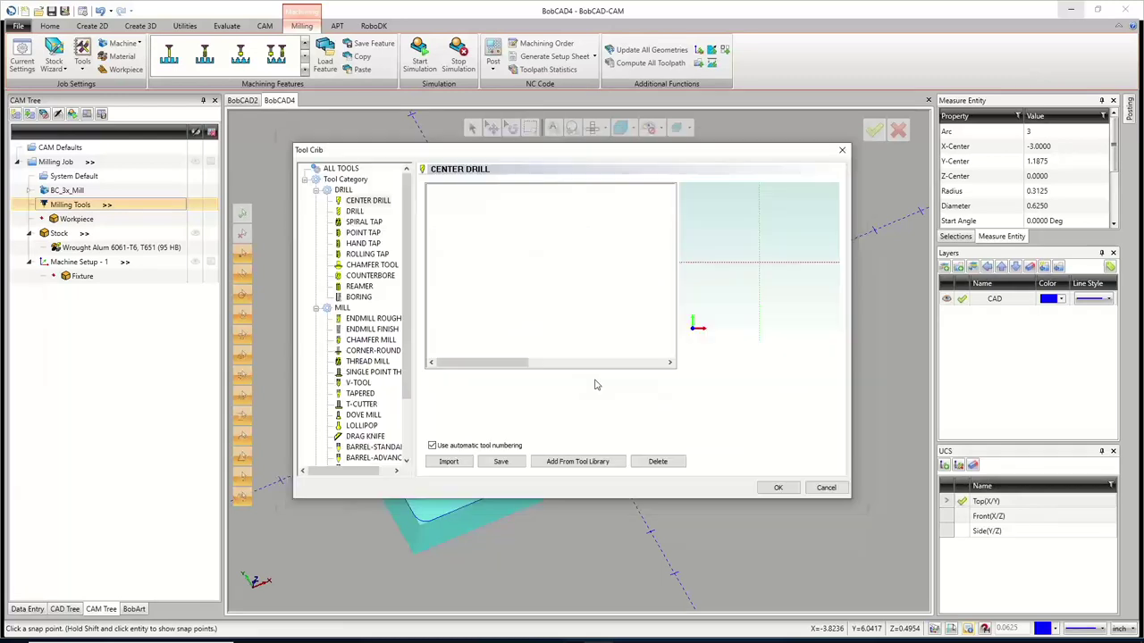
pyautogui.click(345, 169)
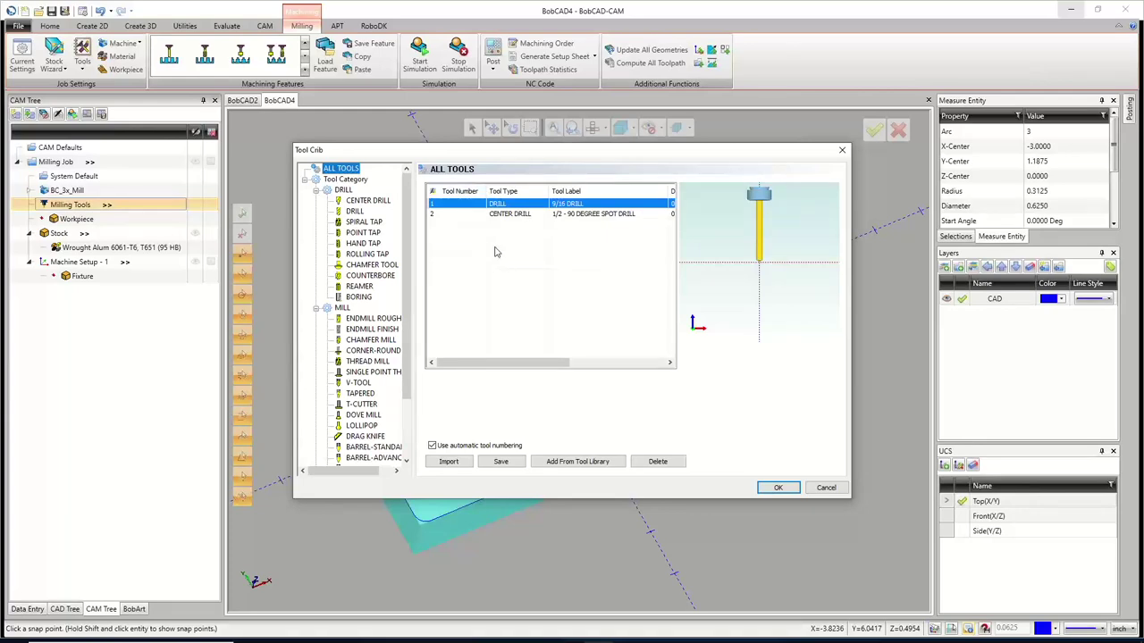
pyautogui.moveTo(563, 149); pyautogui.dragTo(724, 518)
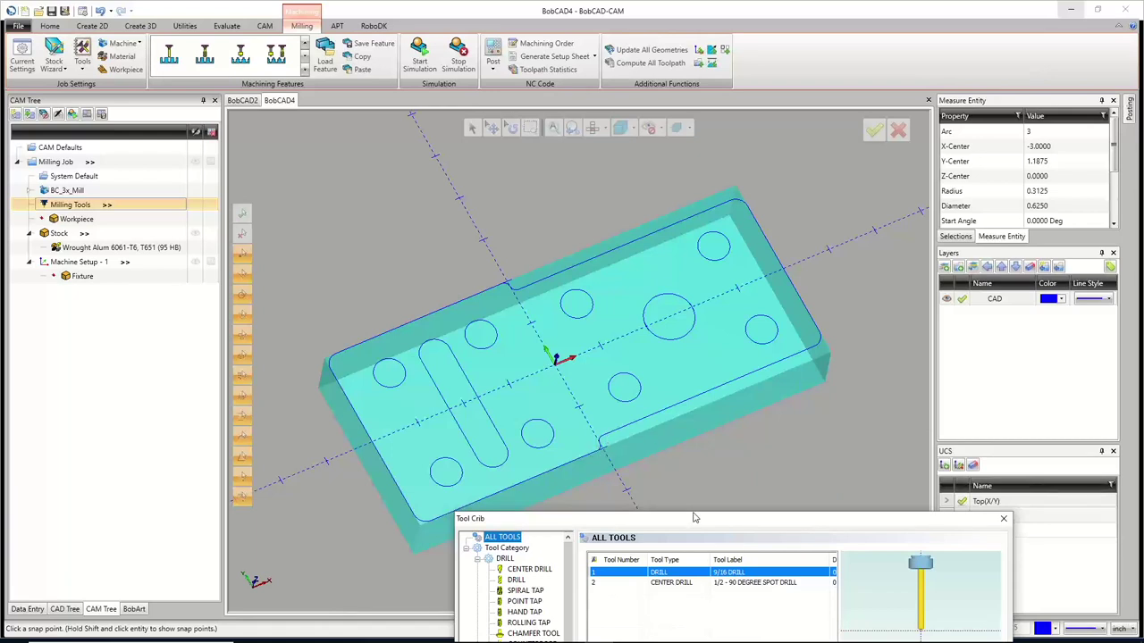
pyautogui.moveTo(695, 517); pyautogui.dragTo(575, 153)
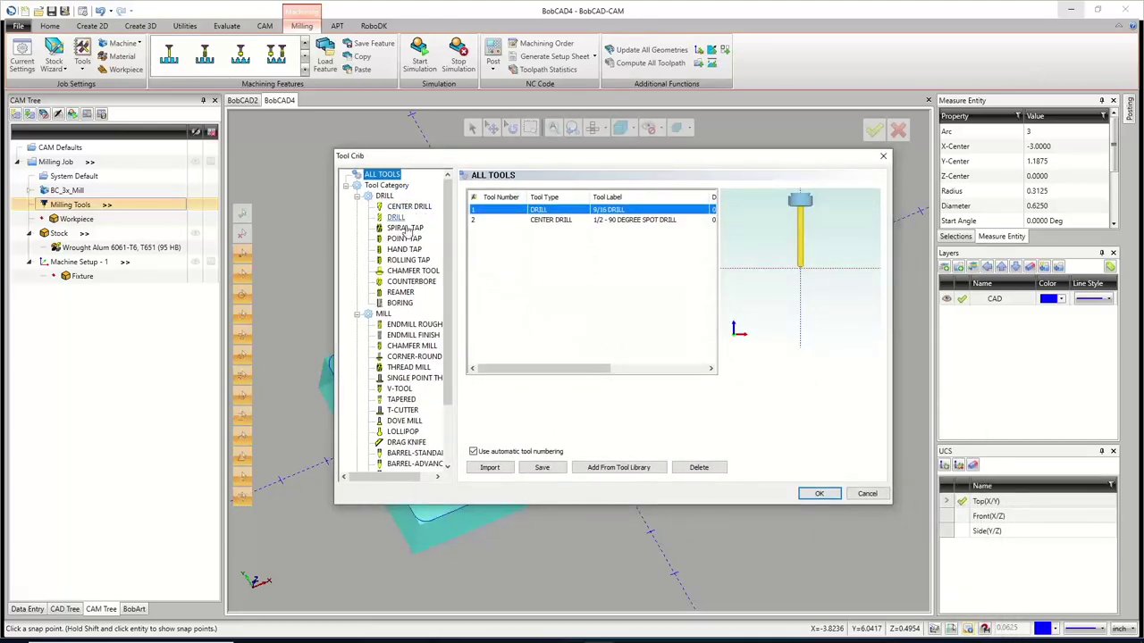
# Add the 1/2 FLAT ROUGH ENDMILL - STANDARD from the rough endmill library as tool 3
pyautogui.click(413, 327)
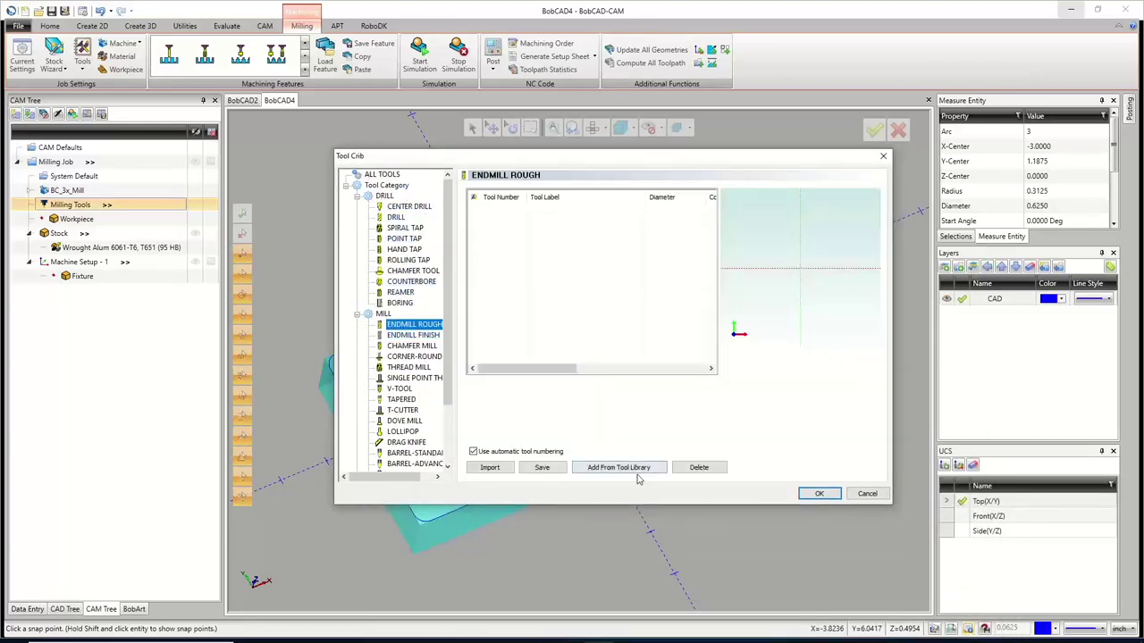
pyautogui.click(594, 468)
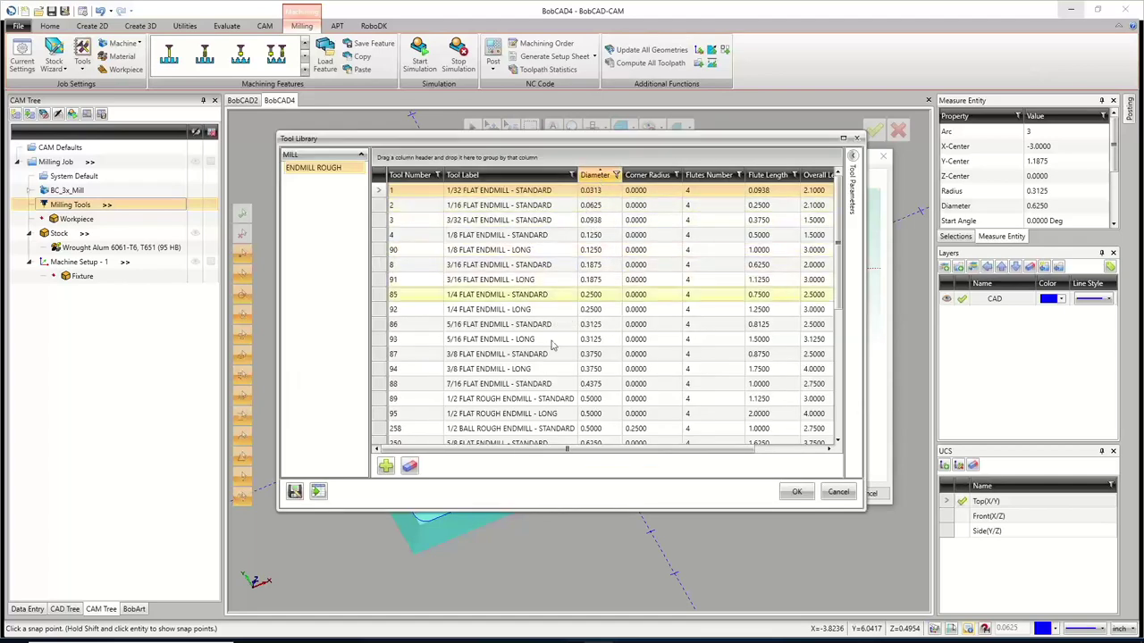
pyautogui.click(541, 403)
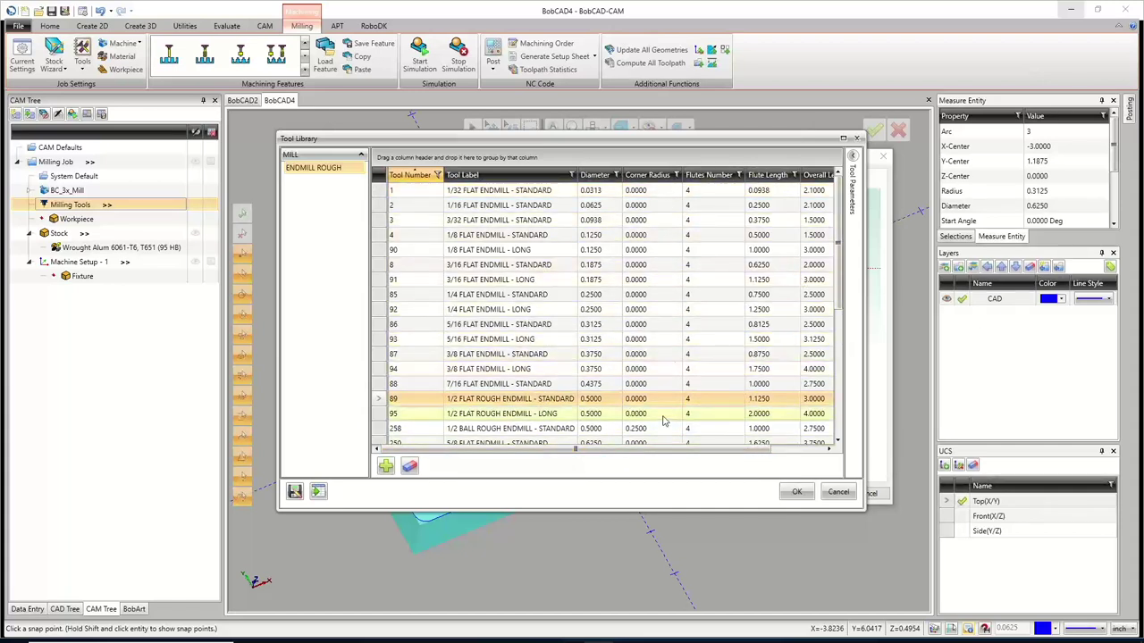
pyautogui.moveTo(625, 450); pyautogui.dragTo(896, 503)
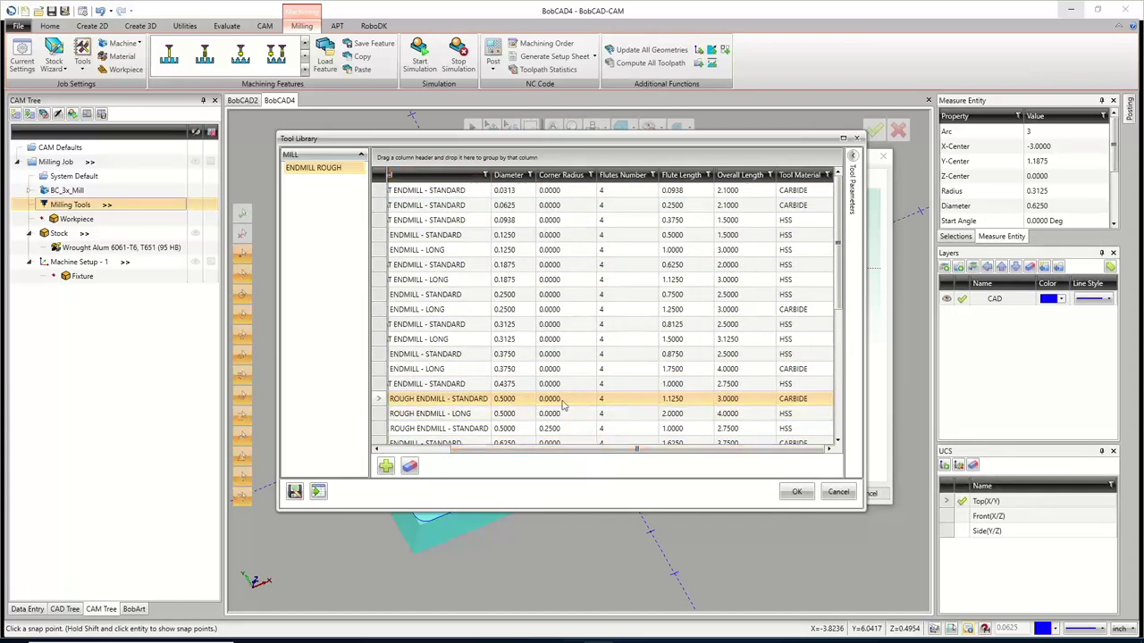
pyautogui.doubleClick(514, 413)
pyautogui.click(807, 426)
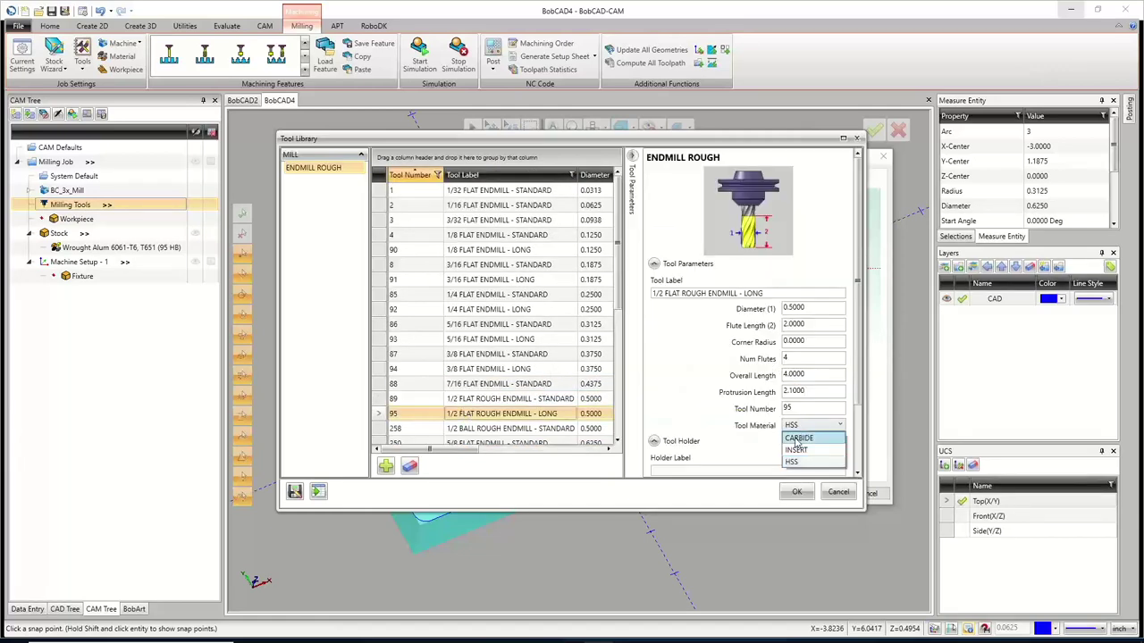
pyautogui.click(802, 437)
pyautogui.click(475, 402)
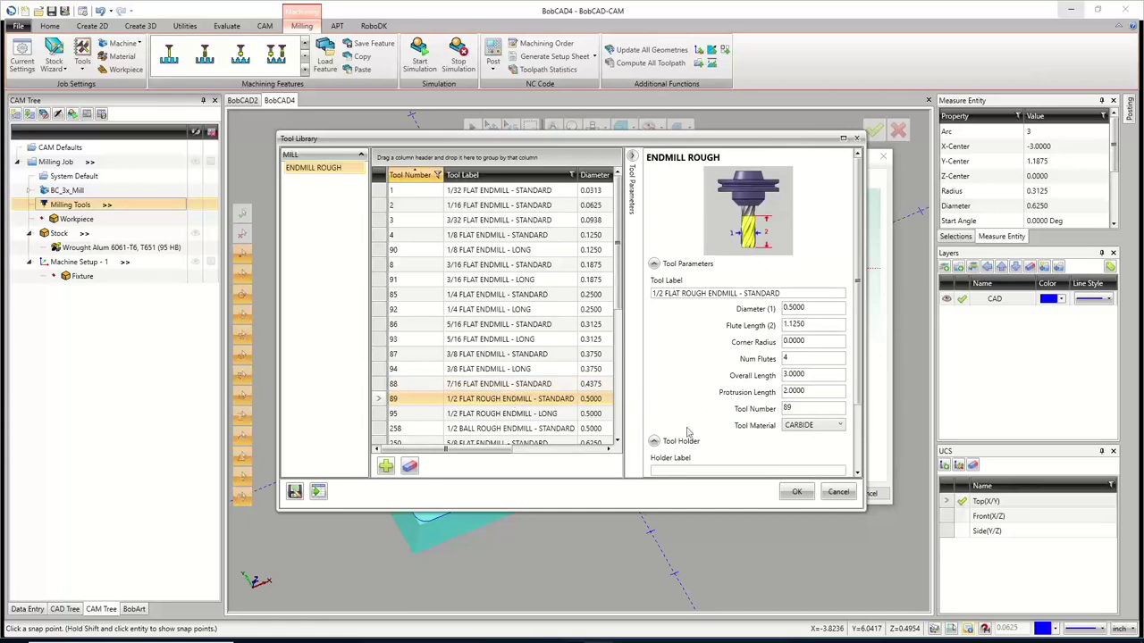
pyautogui.click(796, 493)
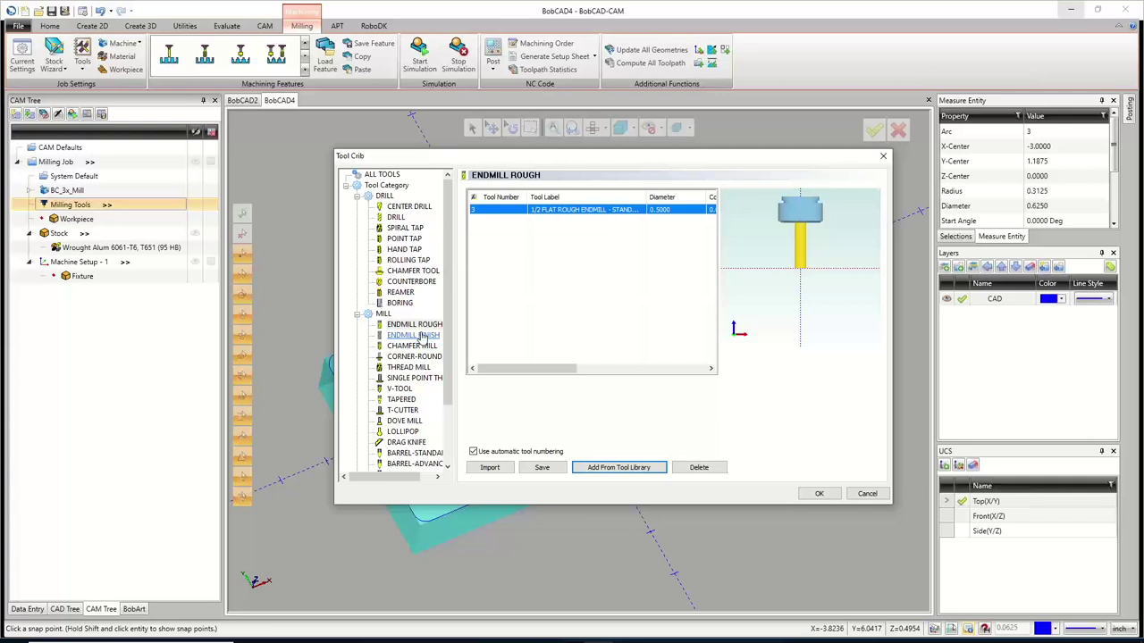
# Add the 1/4 FLAT ENDMILL - LONG in CARBIDE from the finishing endmill library as tool 4
pyautogui.click(429, 338)
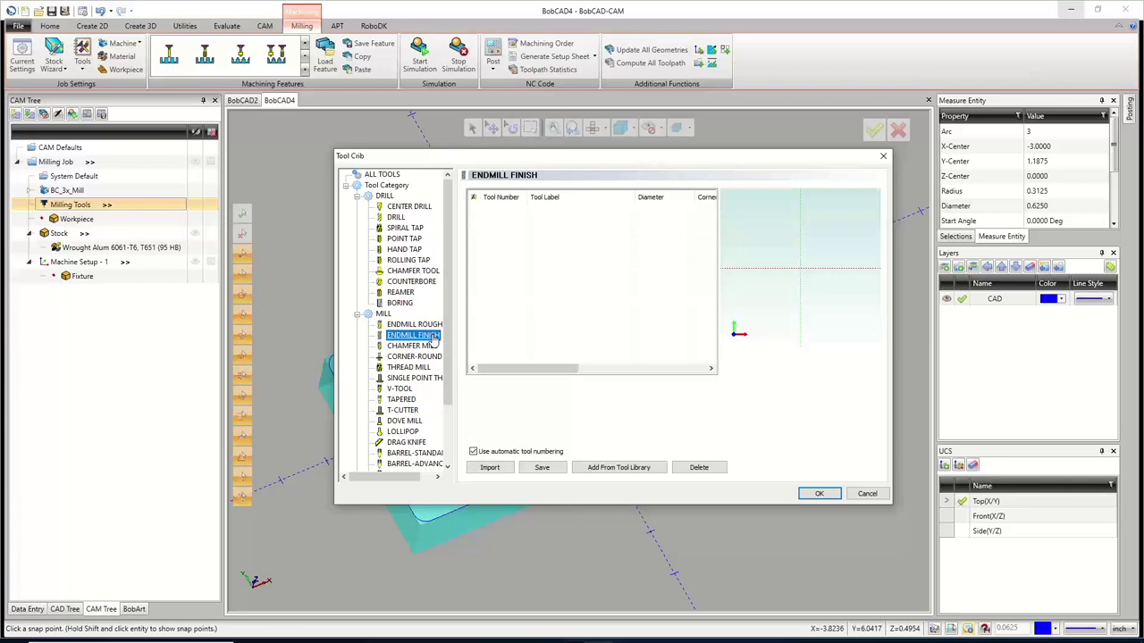
pyautogui.click(414, 324)
pyautogui.click(420, 335)
pyautogui.click(606, 471)
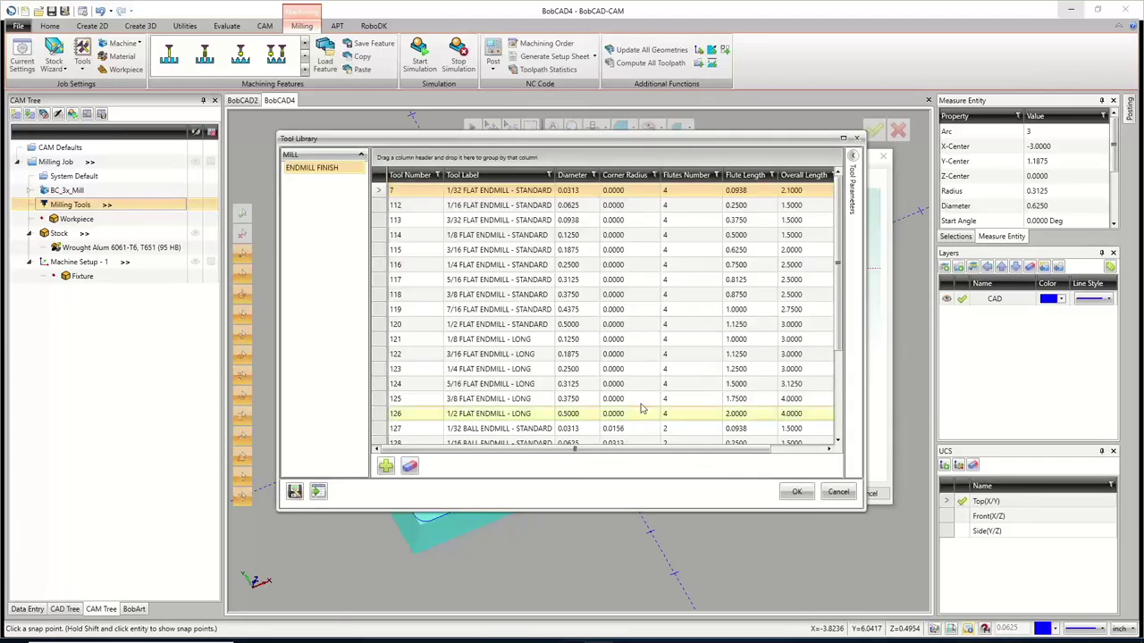
pyautogui.click(580, 178)
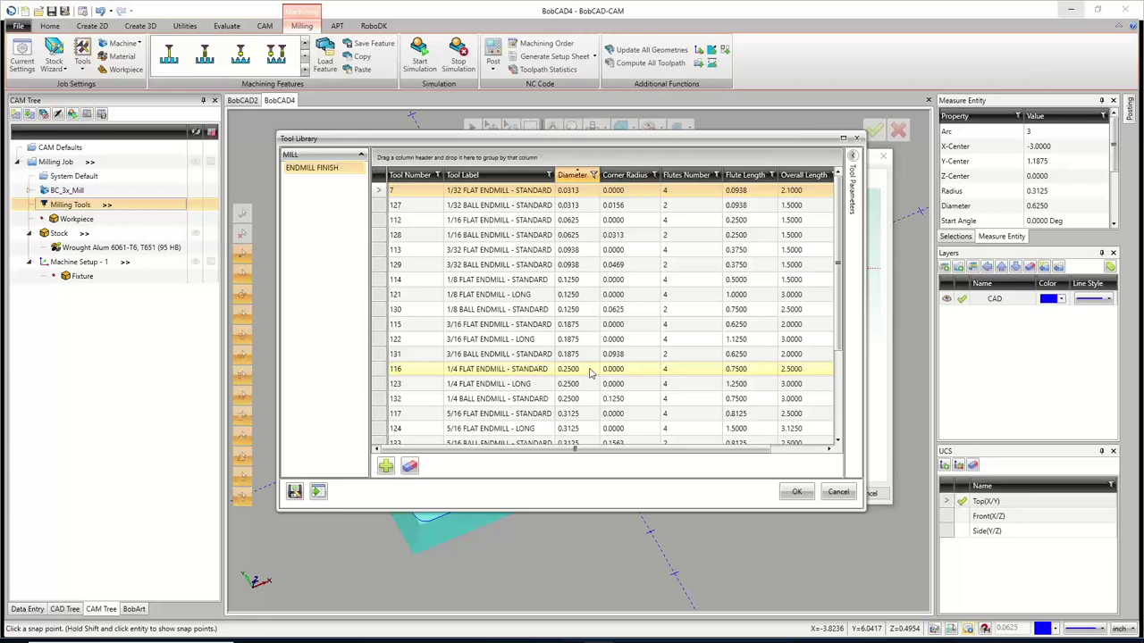
pyautogui.scroll(-3, 585, 371)
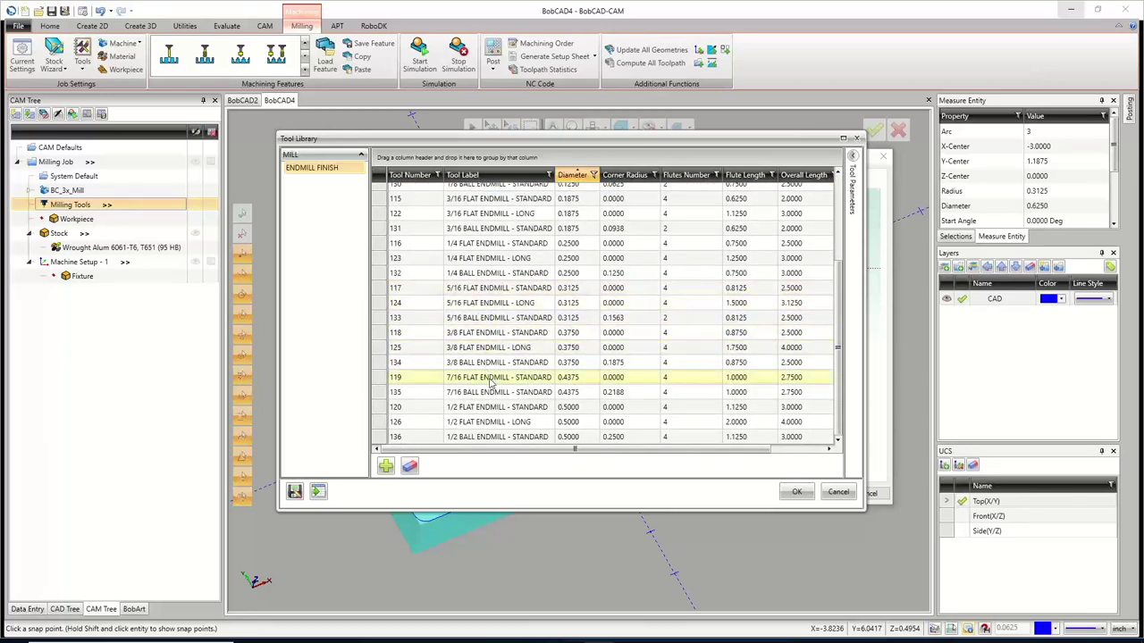
pyautogui.click(499, 407)
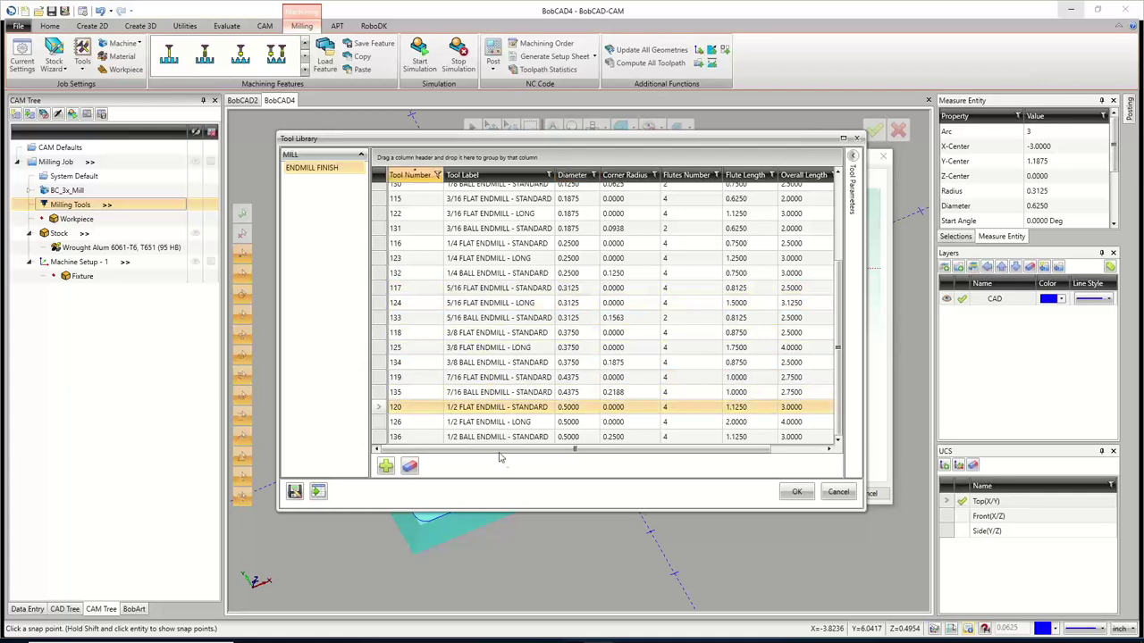
pyautogui.moveTo(499, 454); pyautogui.dragTo(554, 454)
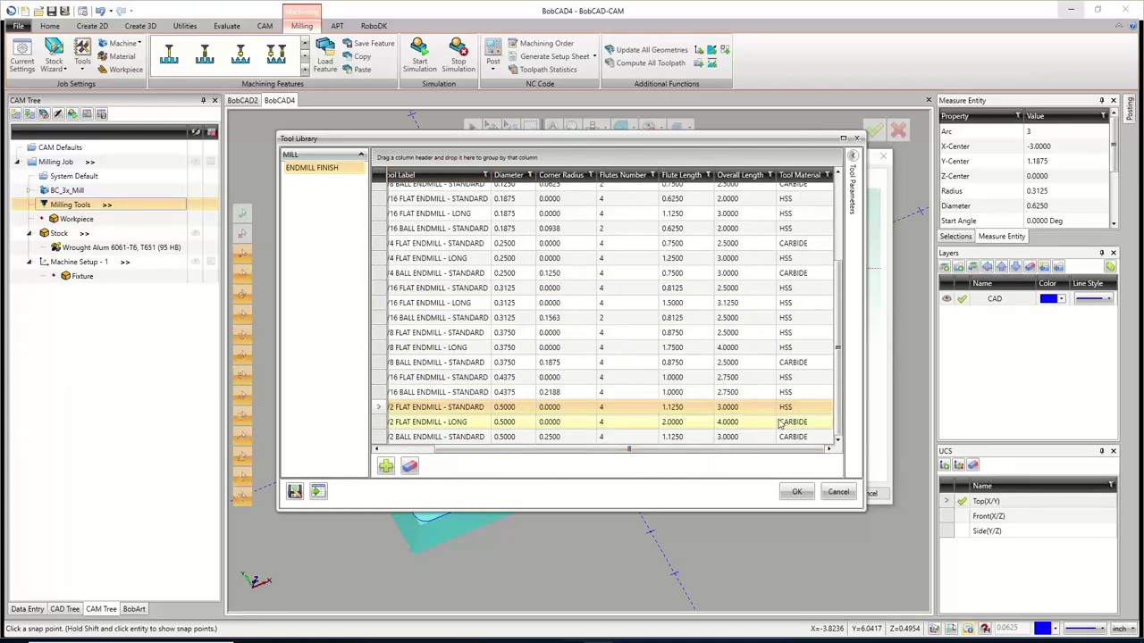
pyautogui.moveTo(679, 451); pyautogui.dragTo(536, 461)
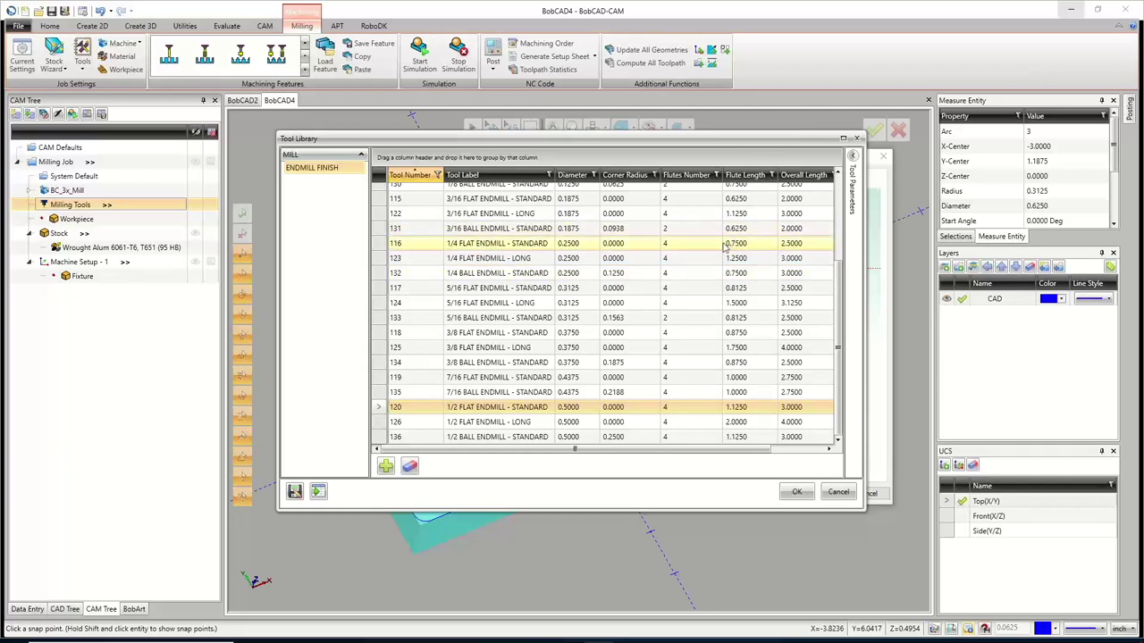
pyautogui.click(528, 261)
pyautogui.click(810, 427)
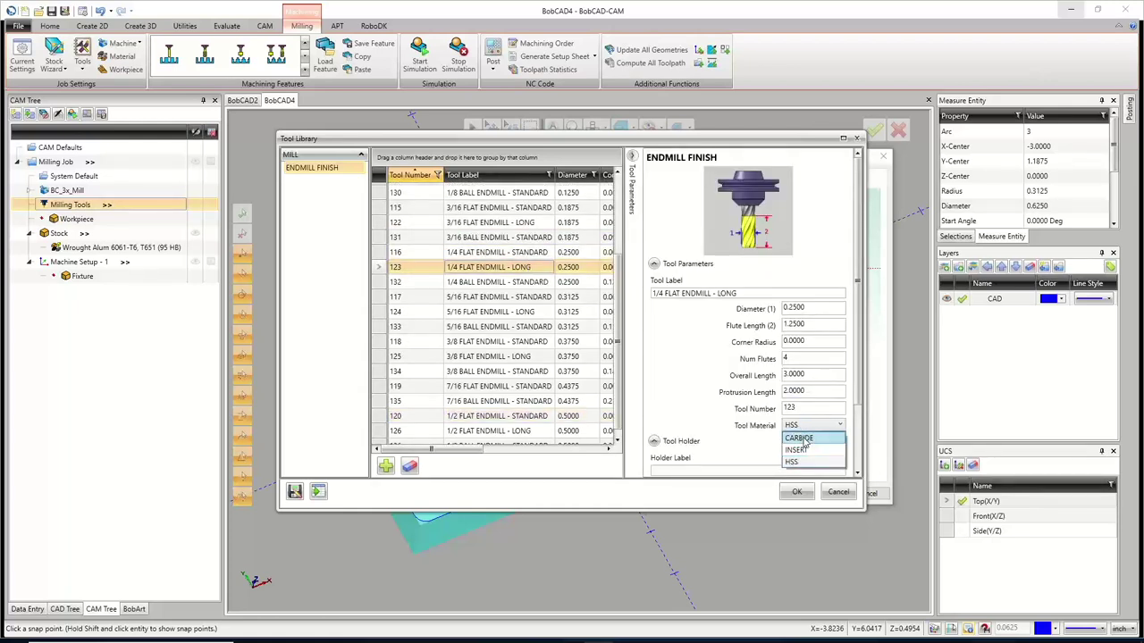
pyautogui.click(805, 439)
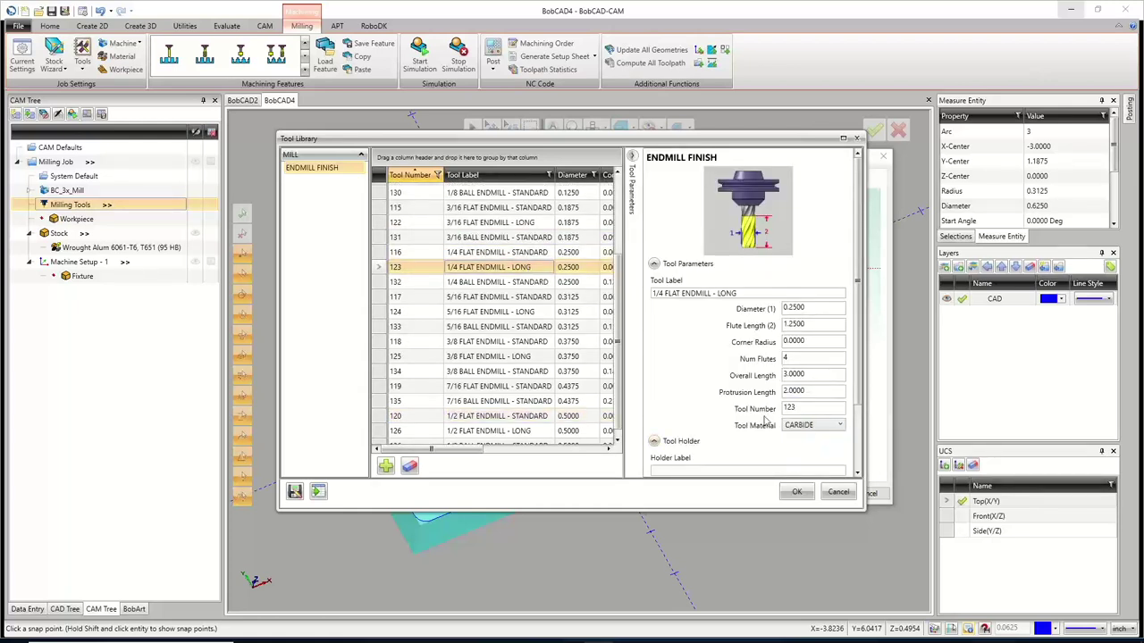
pyautogui.click(793, 492)
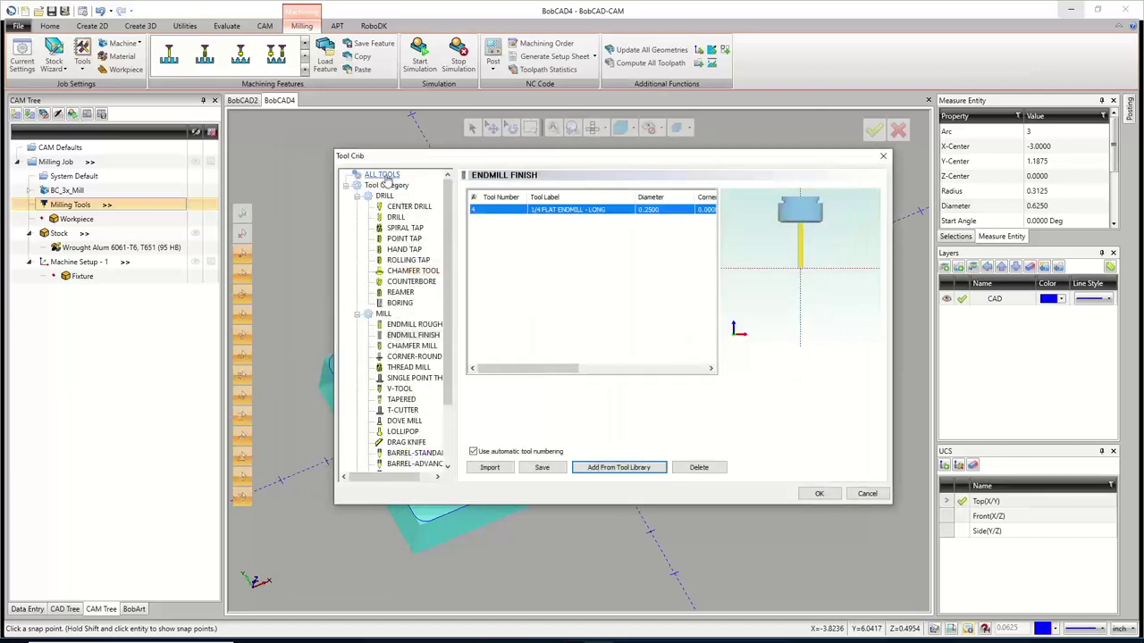
pyautogui.click(381, 176)
# Check the part behind the Tool Crib, then close the crib with its four tools
pyautogui.moveTo(505, 156); pyautogui.dragTo(494, 480)
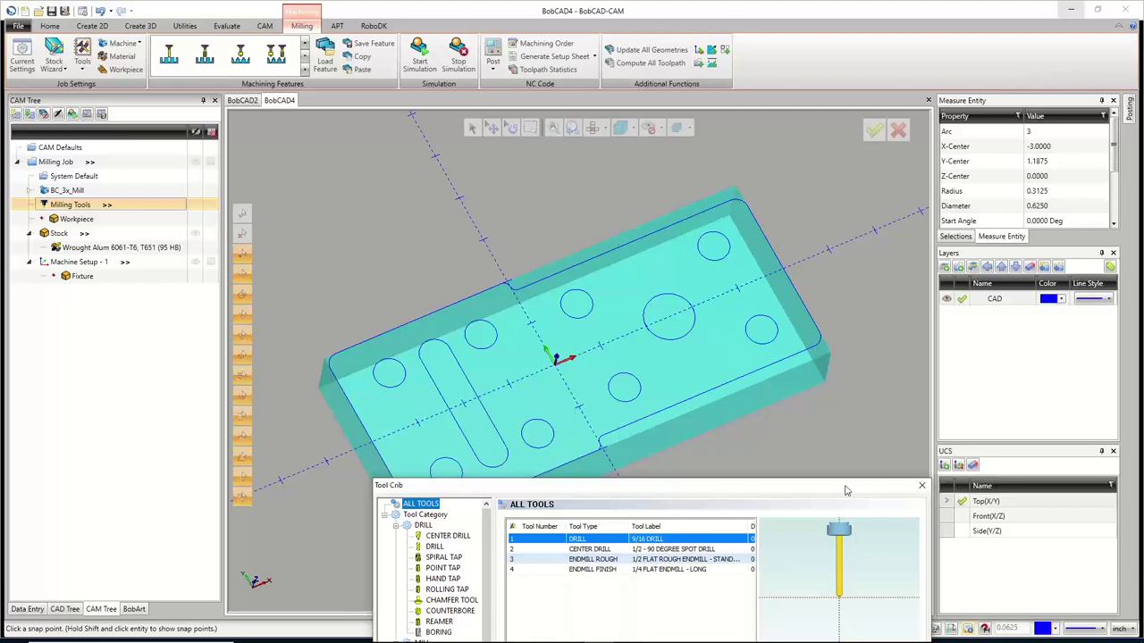
pyautogui.moveTo(847, 491); pyautogui.dragTo(761, 154)
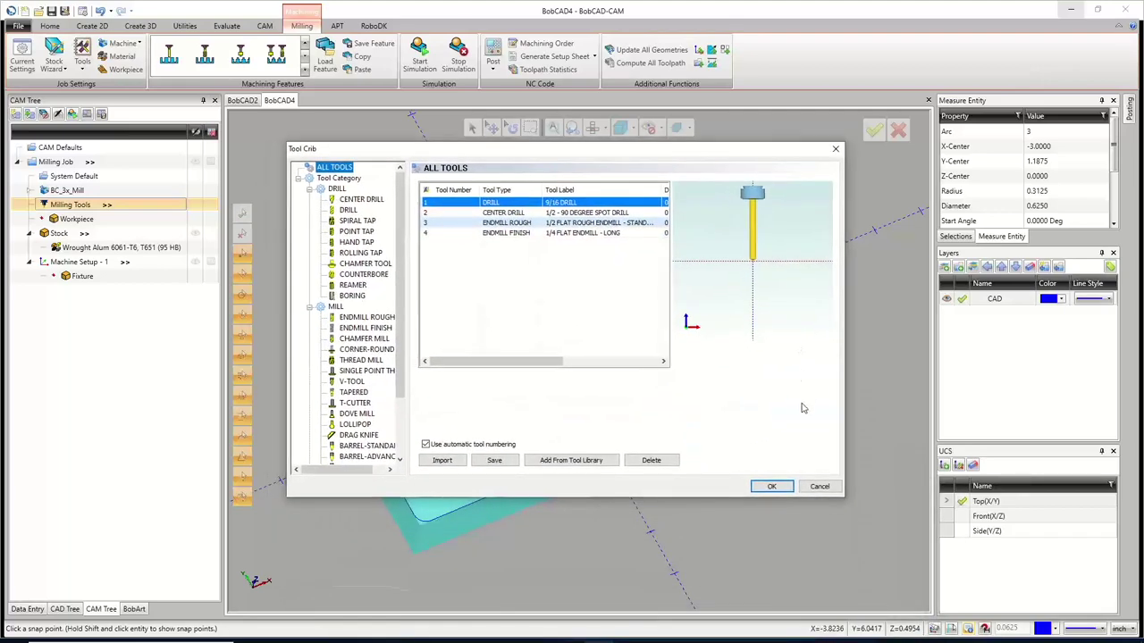
pyautogui.click(770, 486)
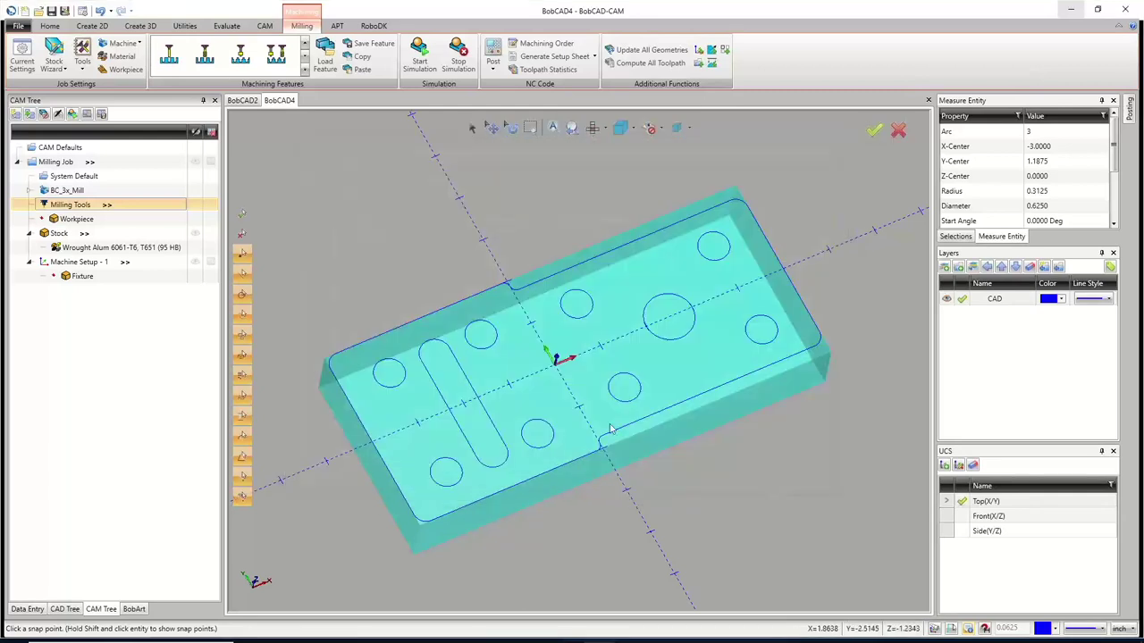
# Hide the stock solid and view the part's wireframe outline flat from the top
pyautogui.rightClick(49, 162)
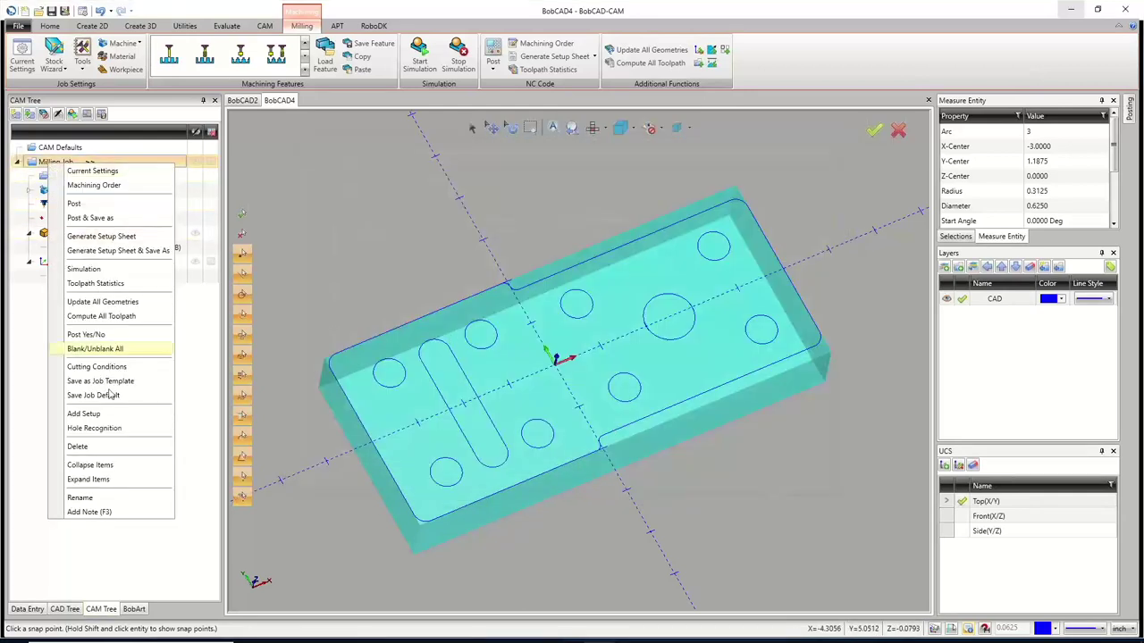
pyautogui.click(42, 346)
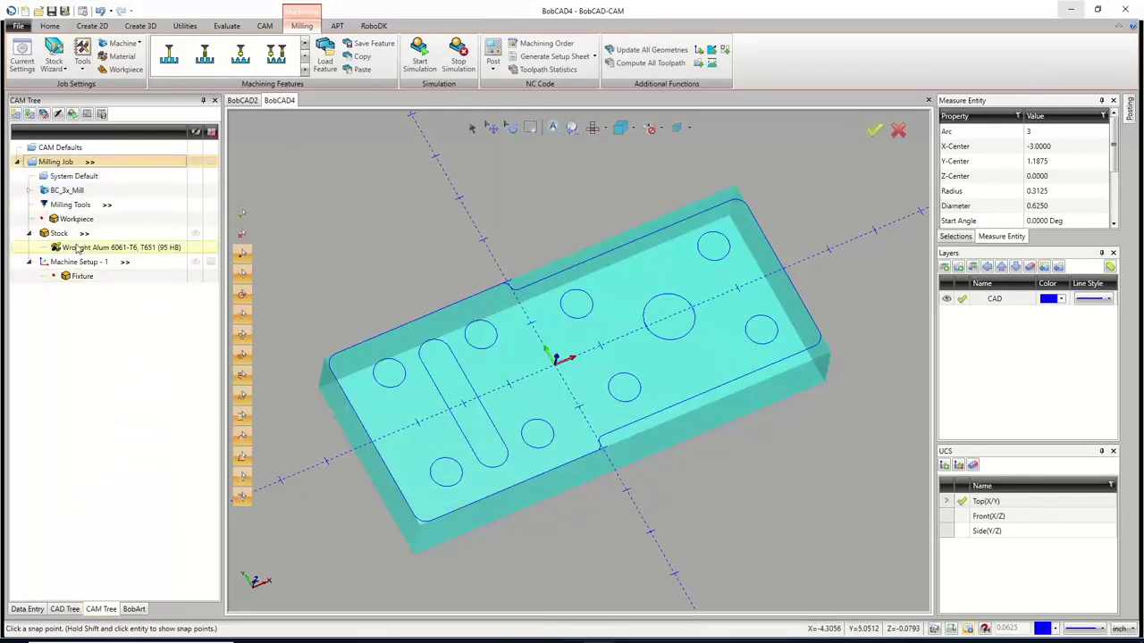
pyautogui.click(59, 234)
pyautogui.click(195, 233)
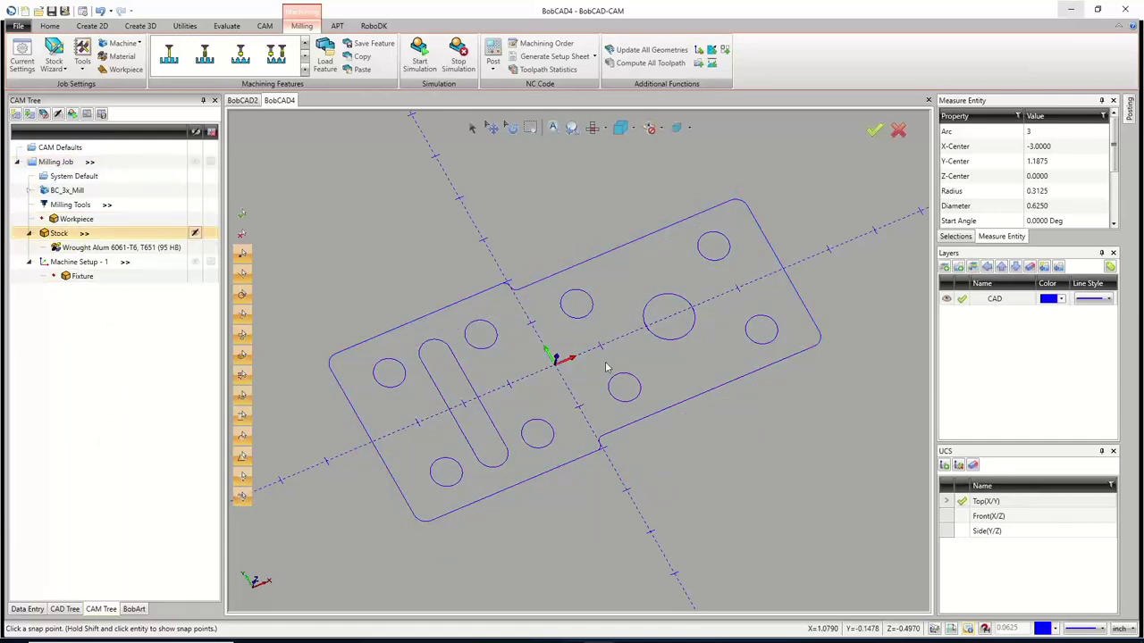
pyautogui.moveTo(602, 428); pyautogui.dragTo(613, 396, button='middle')
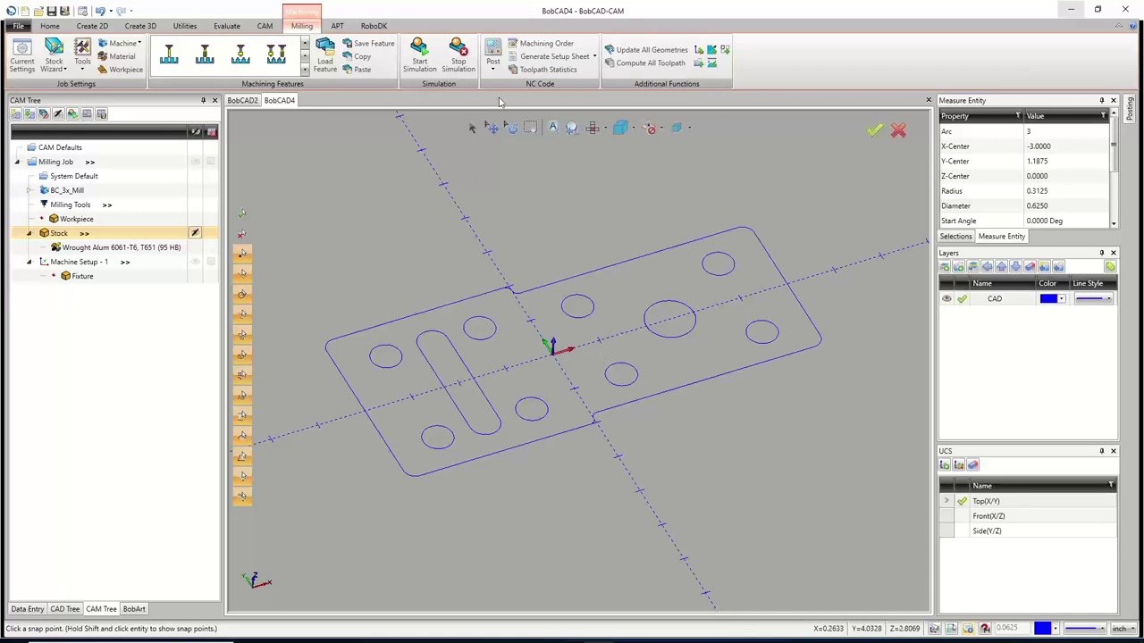
pyautogui.click(592, 127)
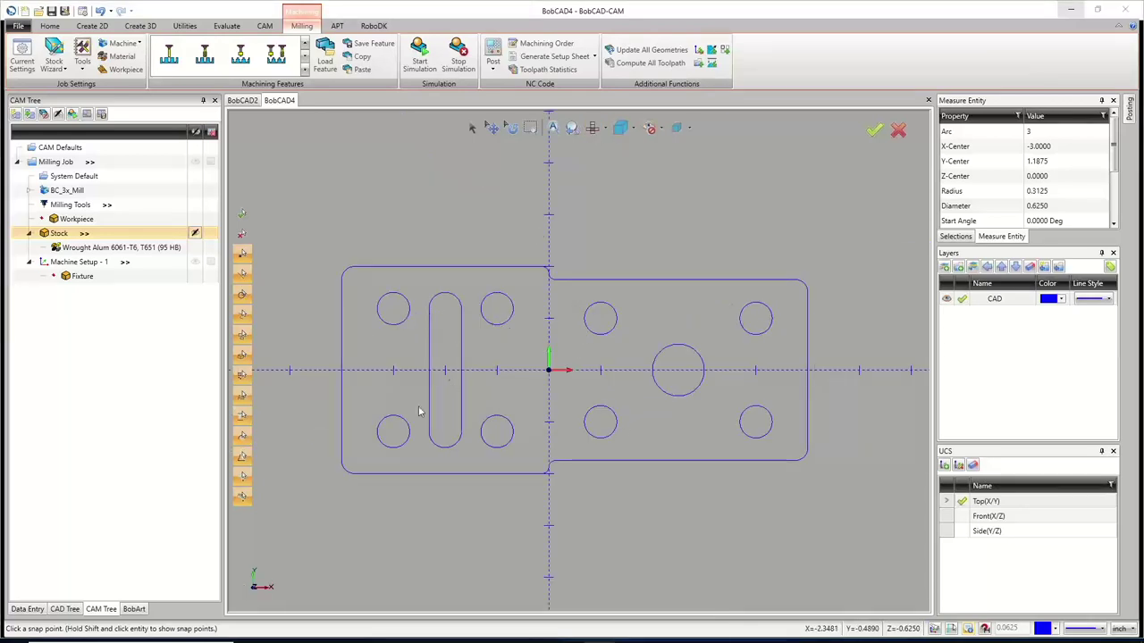
# Create a layer named ARC CENTERS in the Layers panel and make it active
pyautogui.rightClick(974, 347)
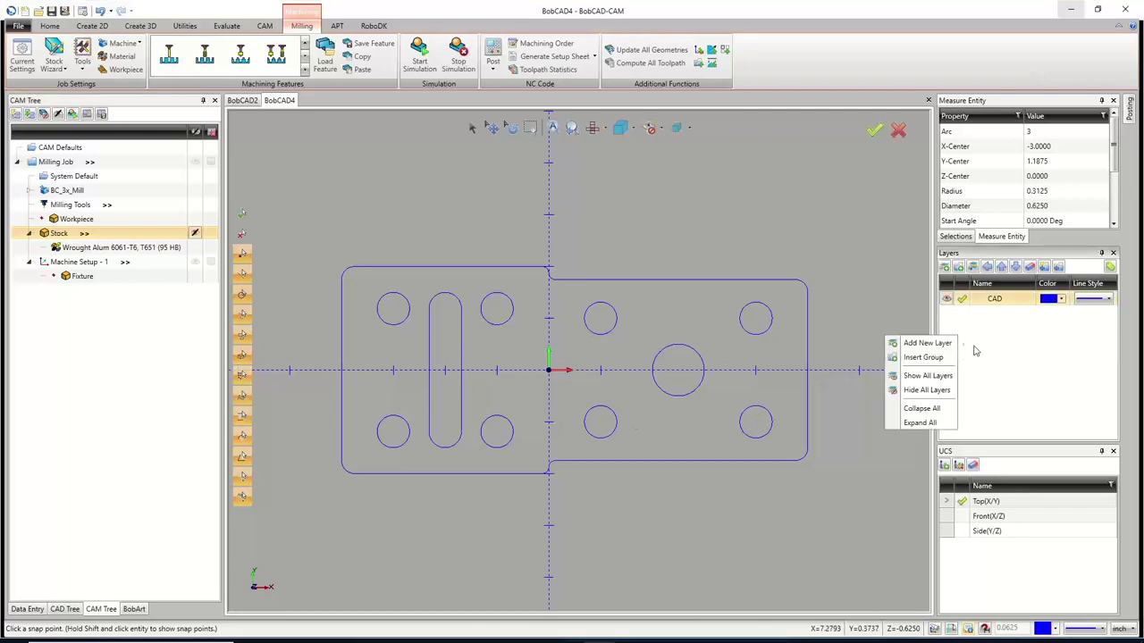
pyautogui.click(995, 338)
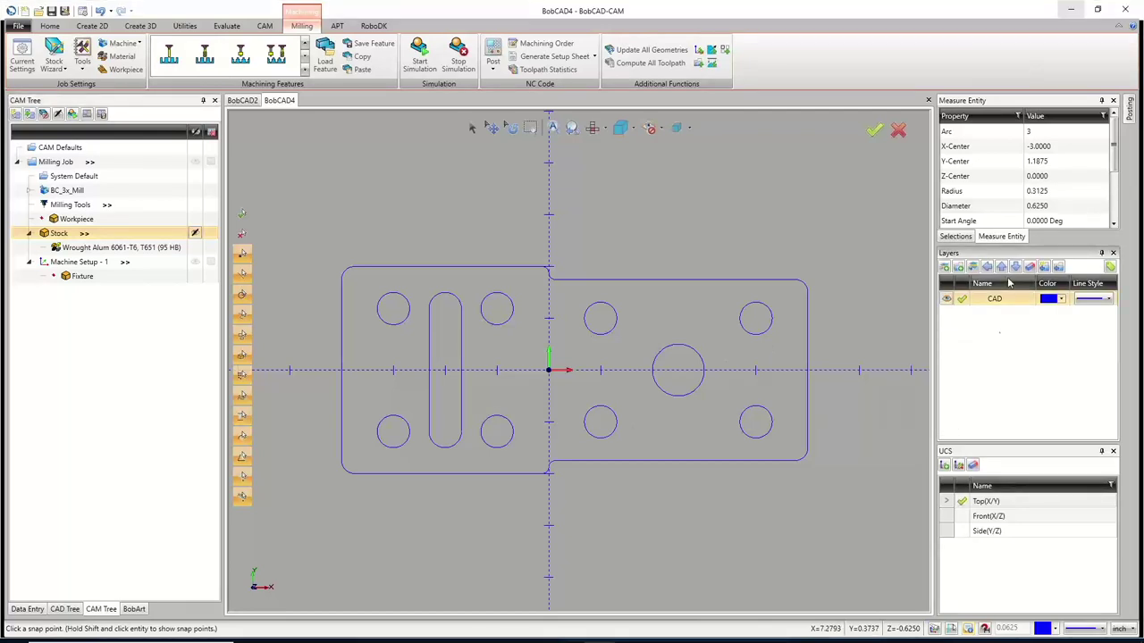
pyautogui.rightClick(995, 336)
pyautogui.click(974, 339)
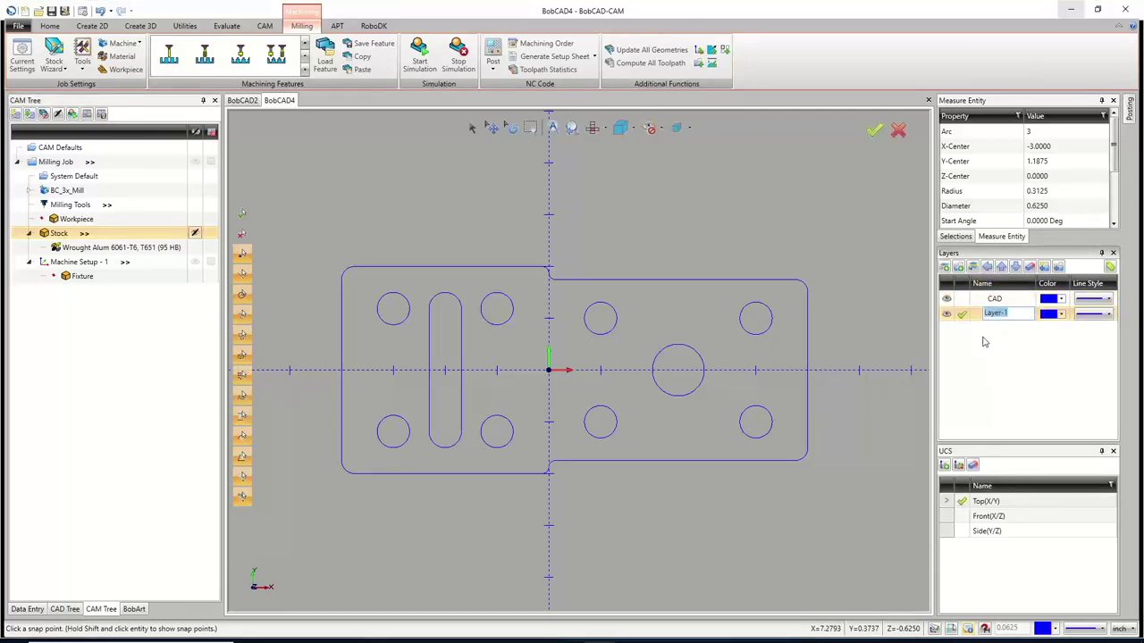
pyautogui.write('ARC CENTERS')
pyautogui.click(964, 315)
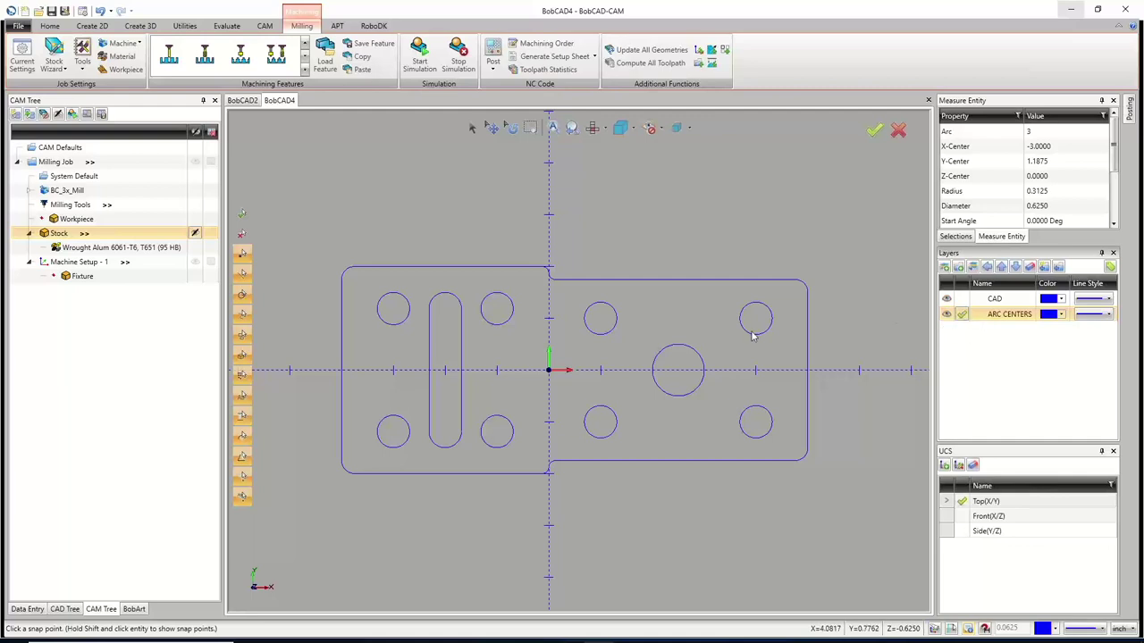
# Create Arc Center points from all the hole circles and slot arcs using Point From Entities
pyautogui.click(92, 26)
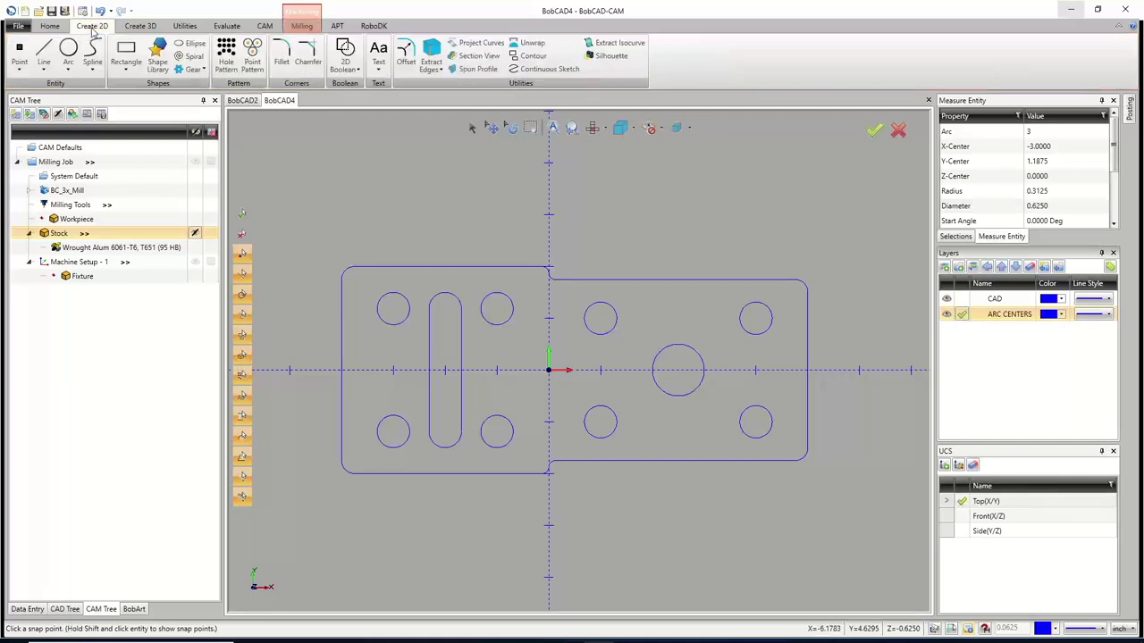
pyautogui.click(20, 51)
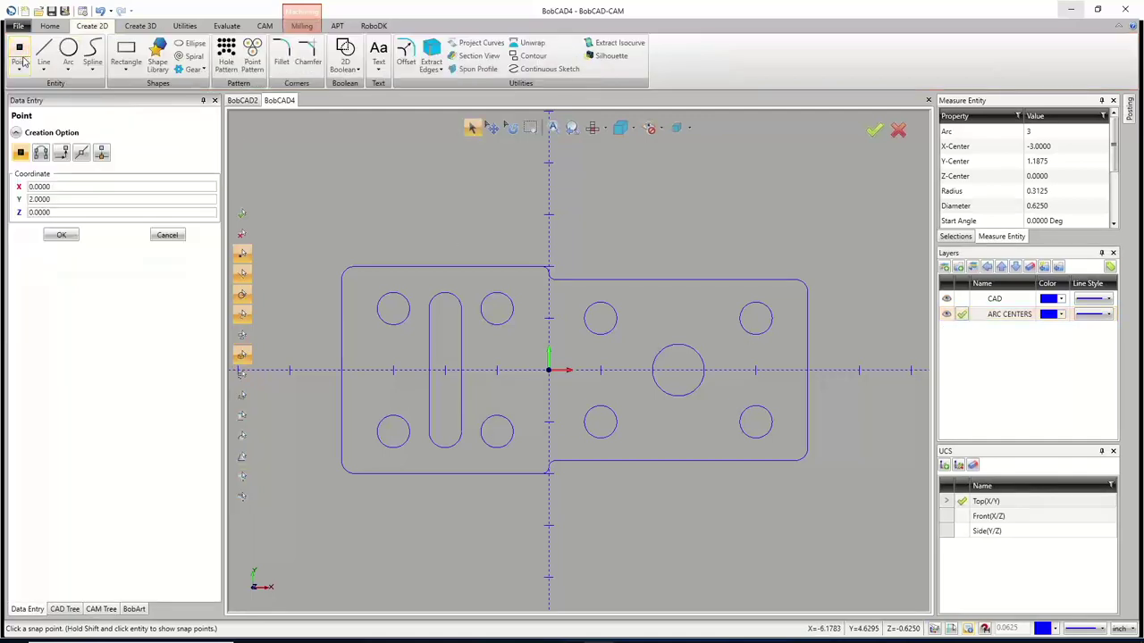
pyautogui.click(41, 153)
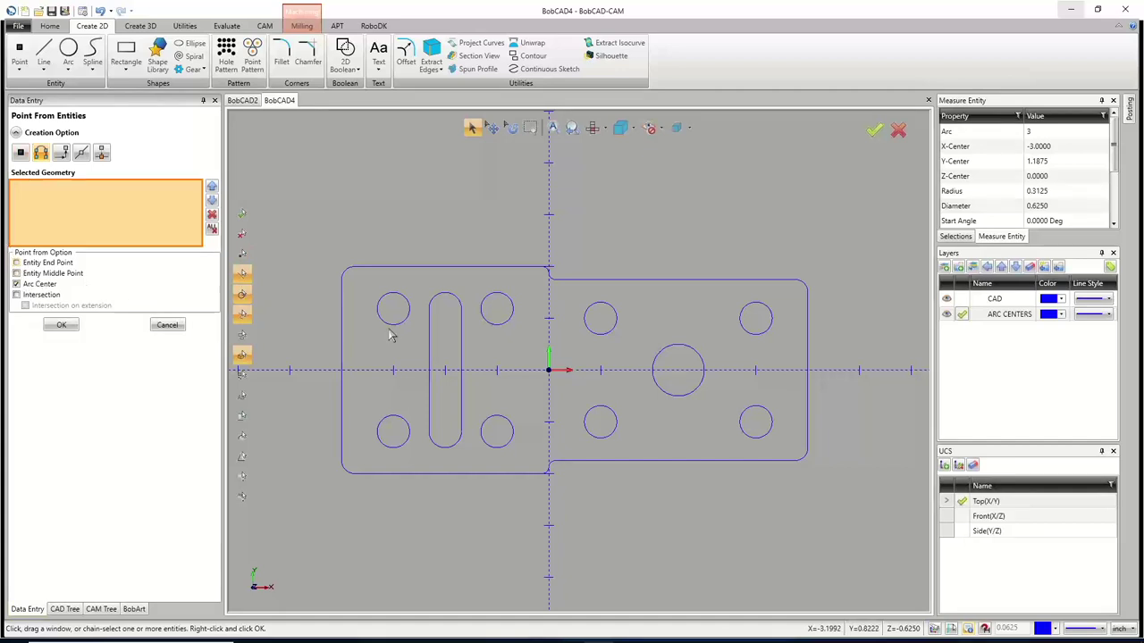
pyautogui.moveTo(407, 295); pyautogui.dragTo(498, 307)
pyautogui.moveTo(389, 450); pyautogui.dragTo(510, 461)
pyautogui.moveTo(585, 404); pyautogui.dragTo(774, 440)
pyautogui.moveTo(597, 305); pyautogui.dragTo(715, 373)
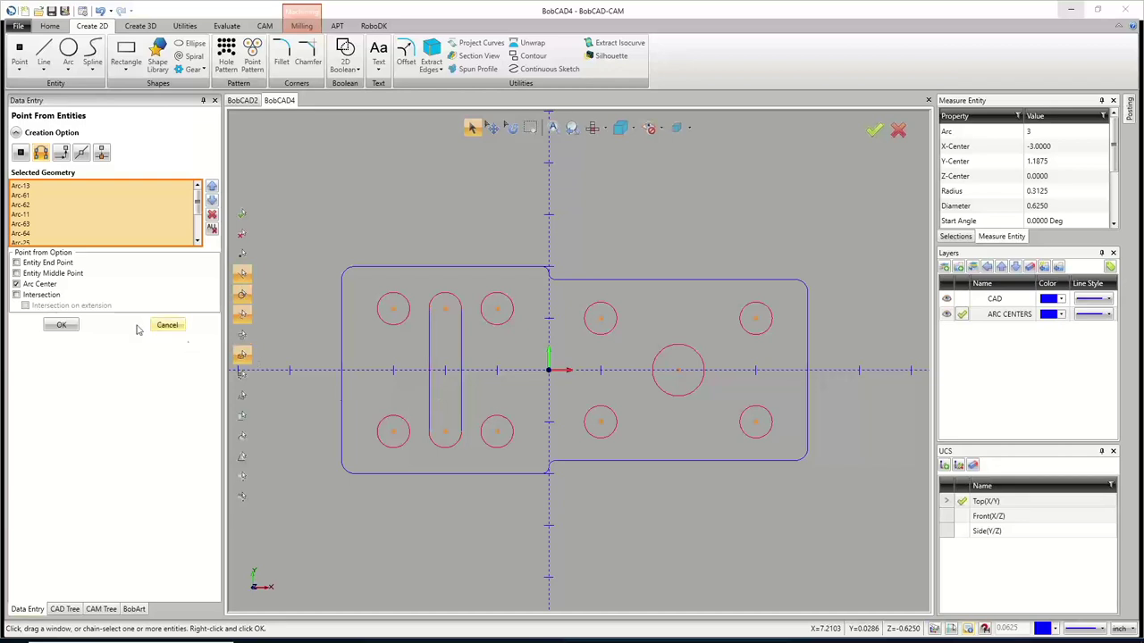
pyautogui.click(59, 325)
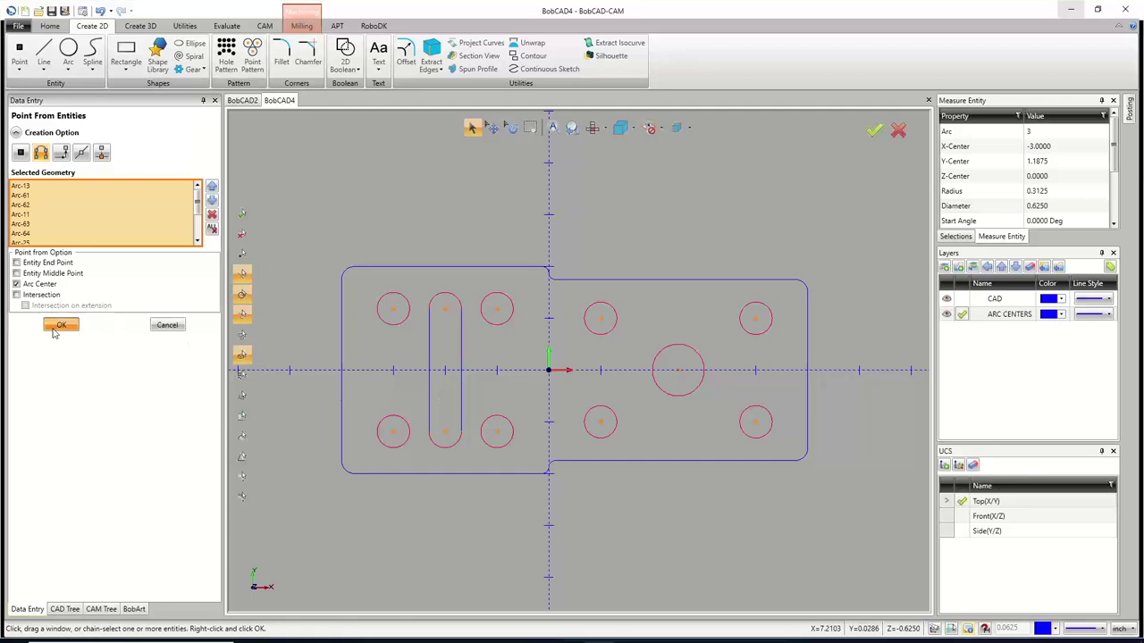
pyautogui.click(168, 325)
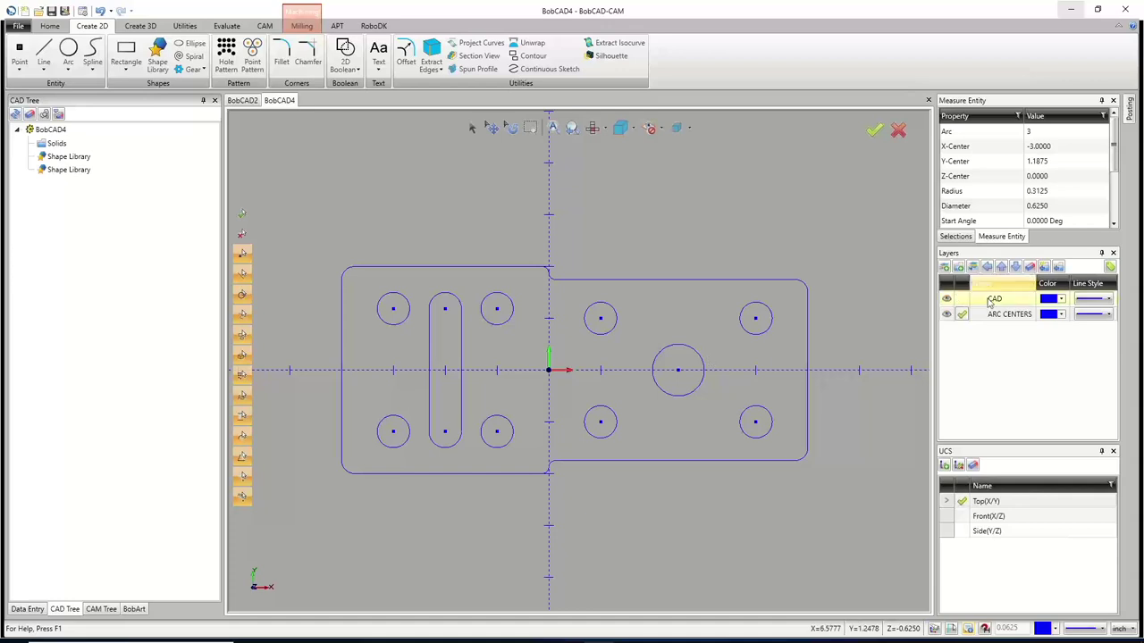
# Hide the CAD layer and add a Mill Drill Hole feature under Machine Setup - 1
pyautogui.click(947, 299)
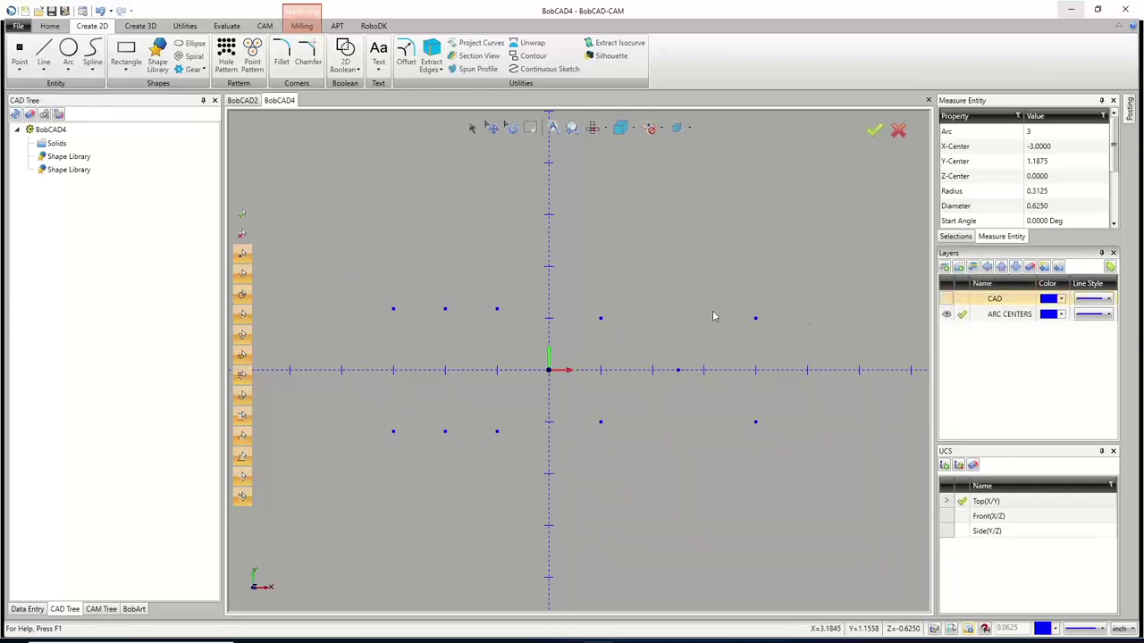
pyautogui.click(101, 608)
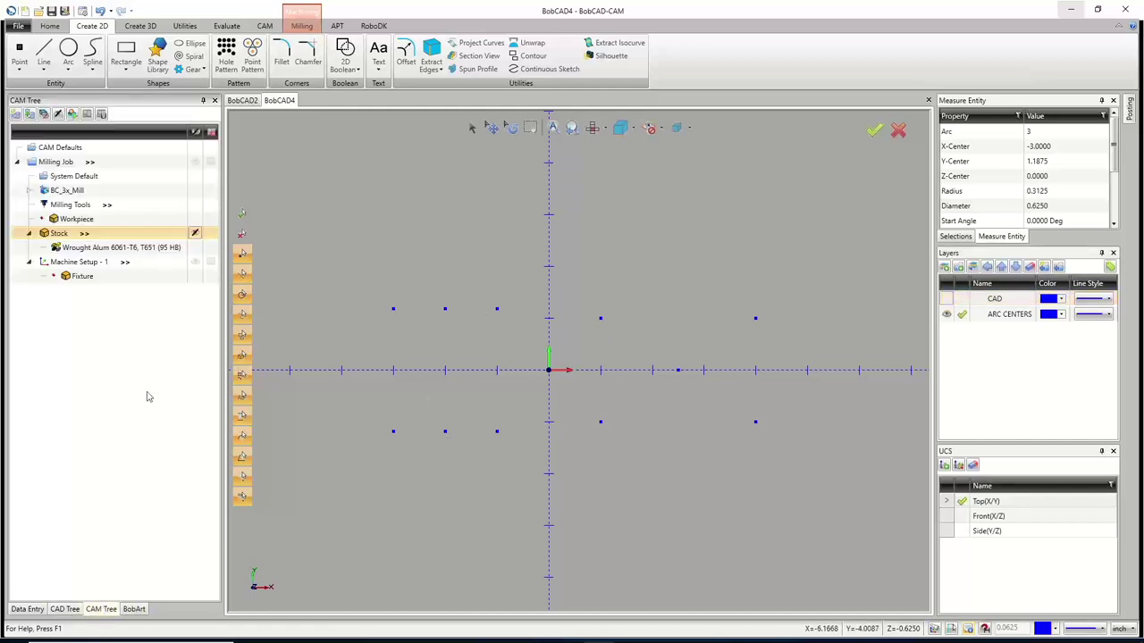
pyautogui.rightClick(96, 266)
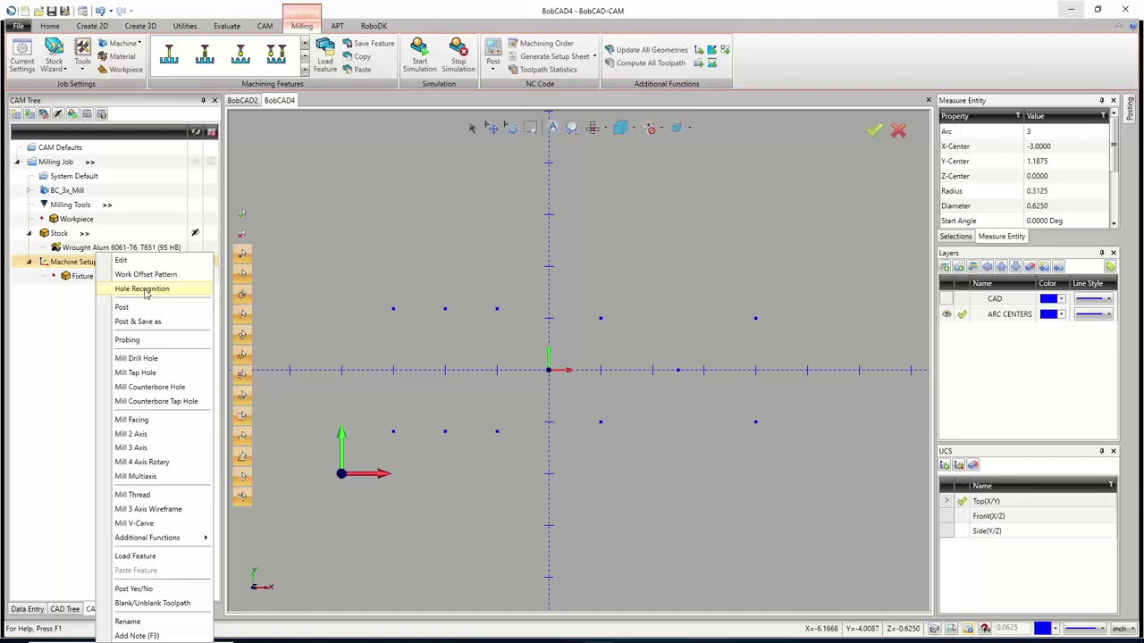
pyautogui.click(136, 359)
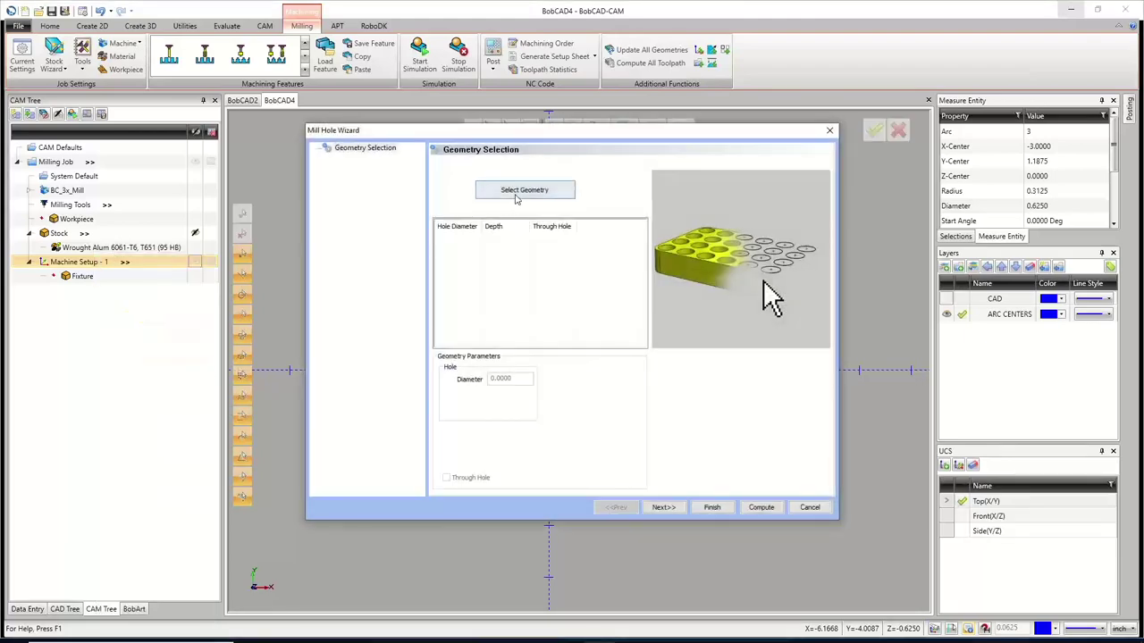
# Window-select every arc-centre point as the drill feature's hole geometry
pyautogui.click(523, 189)
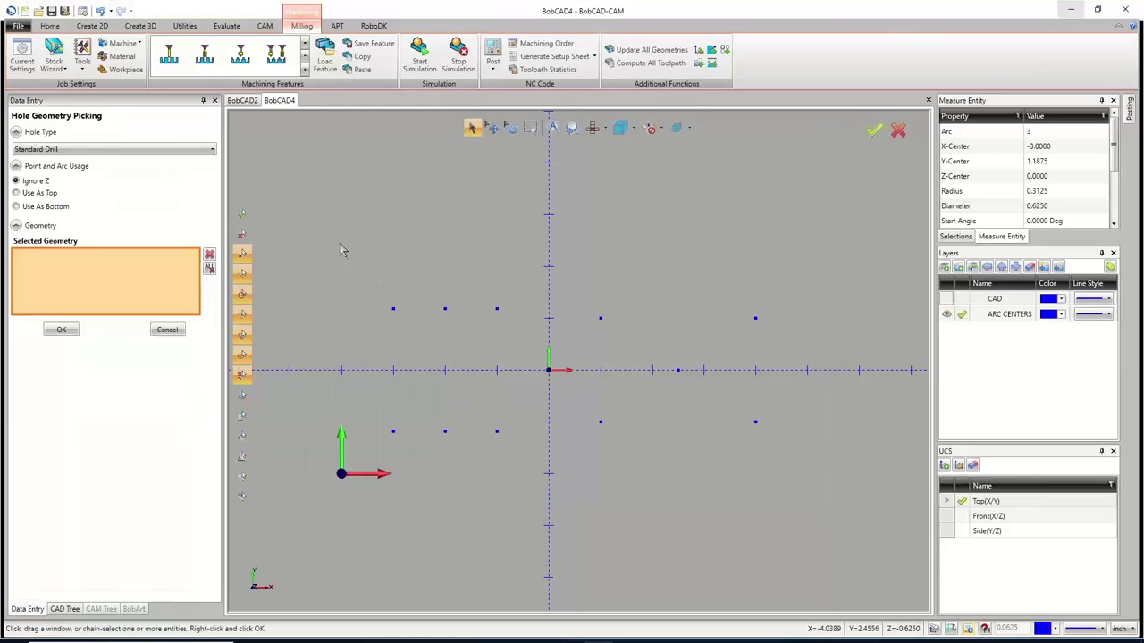
pyautogui.moveTo(339, 244); pyautogui.dragTo(837, 487)
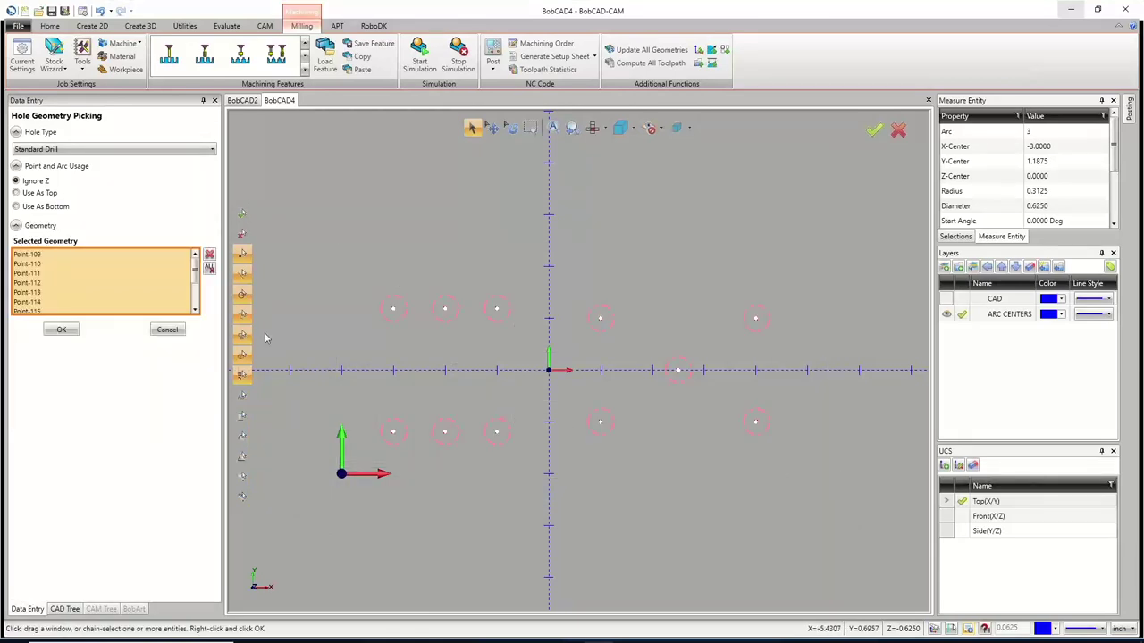
pyautogui.click(61, 330)
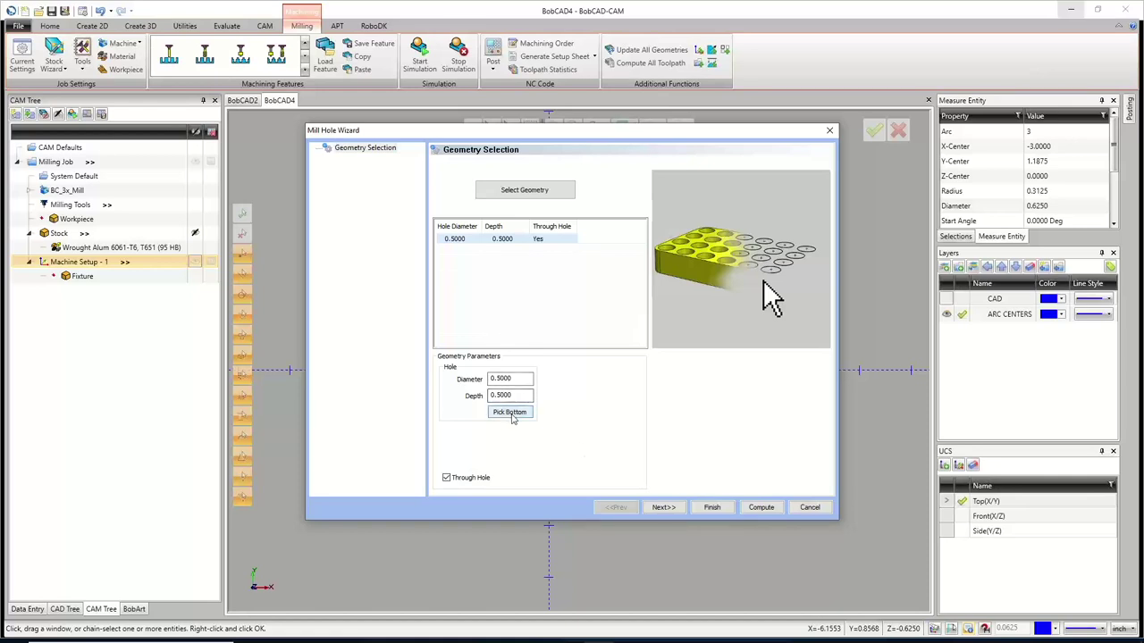
# Set the hole entry to 1.0000 depth and 9/16 (0.5625) diameter
pyautogui.moveTo(529, 395); pyautogui.dragTo(476, 396)
pyautogui.write('1')
pyautogui.moveTo(531, 378); pyautogui.dragTo(442, 374)
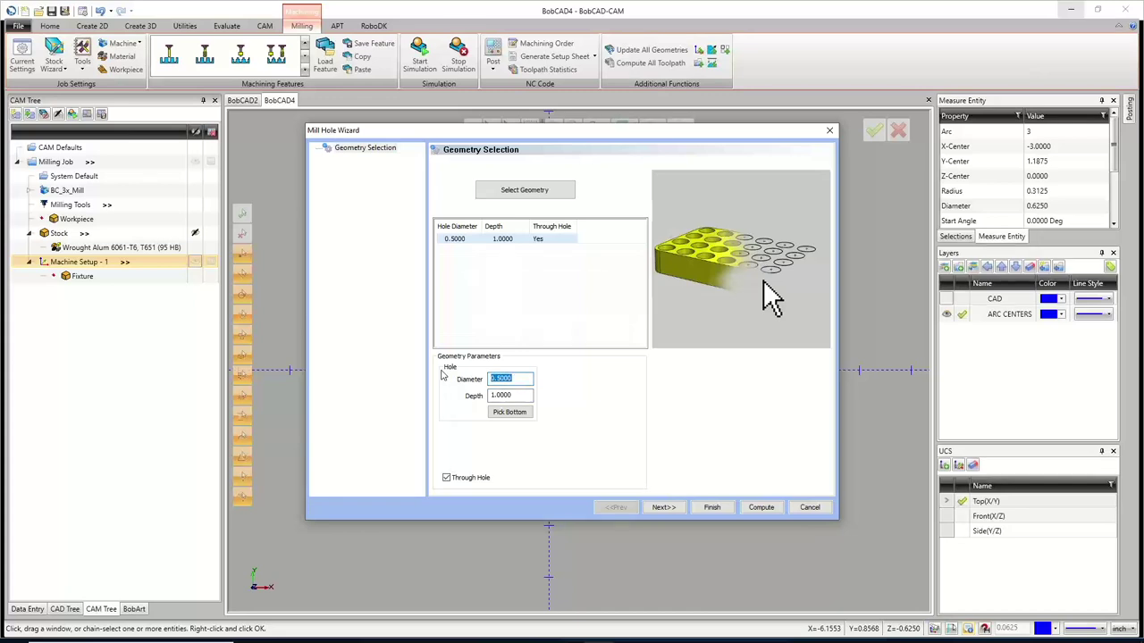
pyautogui.write('9/16')
pyautogui.press('Tab')
pyautogui.moveTo(525, 379); pyautogui.dragTo(451, 374)
# Break Group 1 into individual hole groups on the feature's parameters page
pyautogui.click(675, 509)
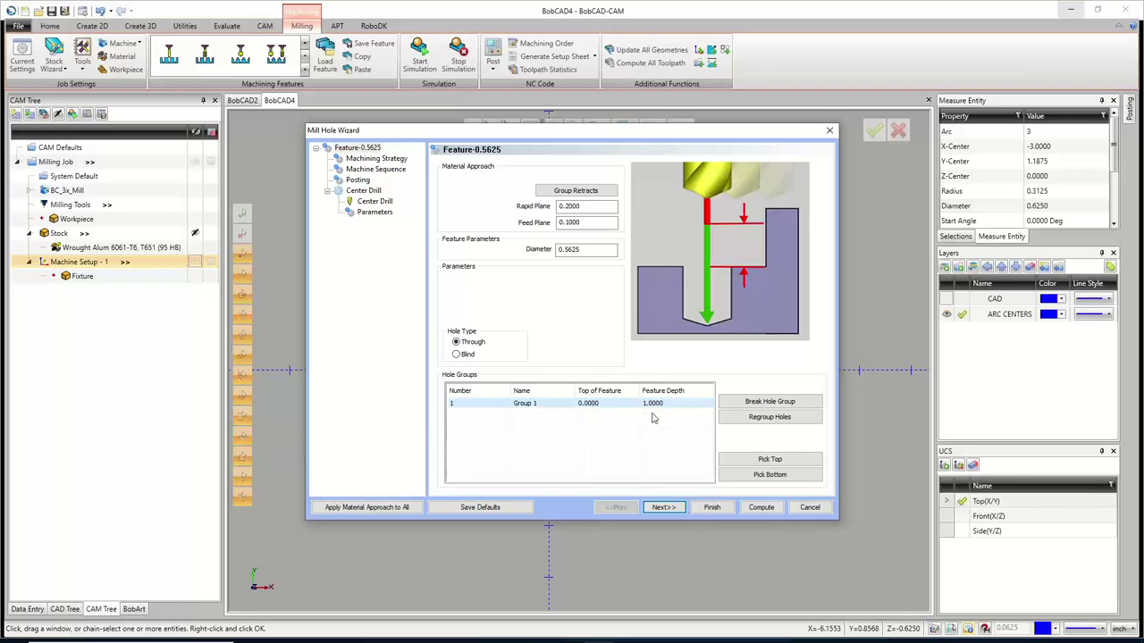
pyautogui.click(607, 406)
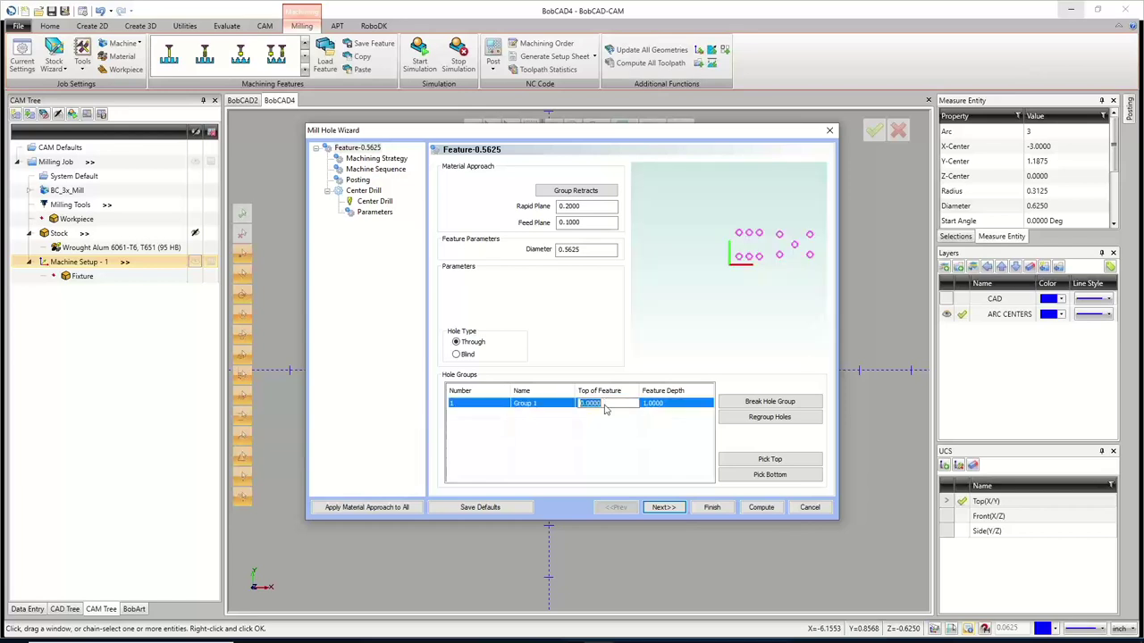
pyautogui.press('Tab')
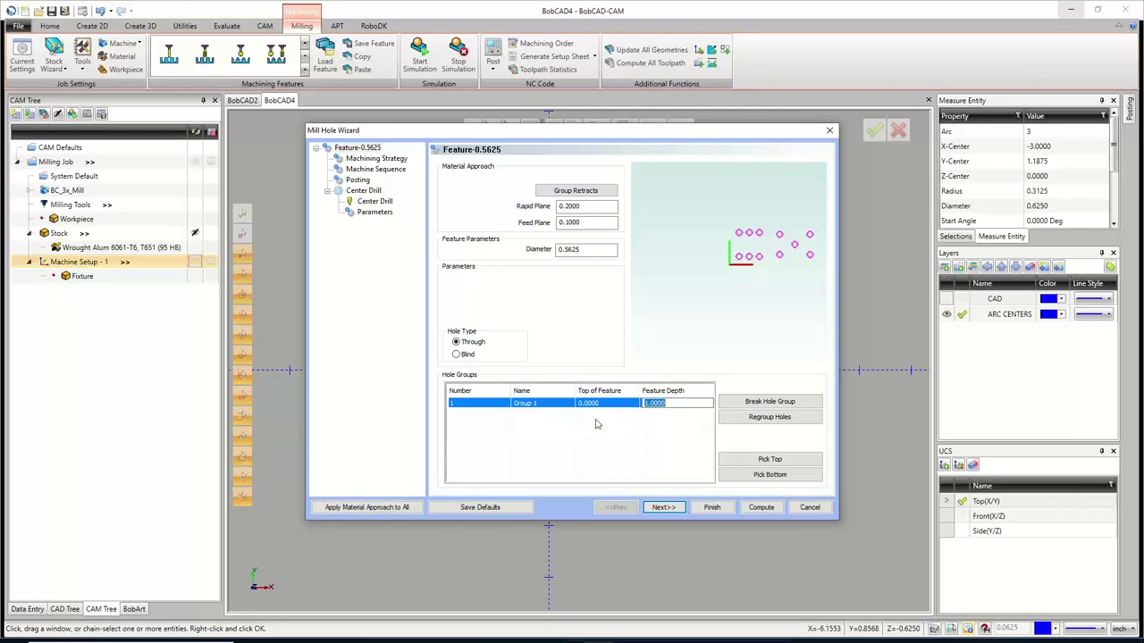
pyautogui.click(548, 406)
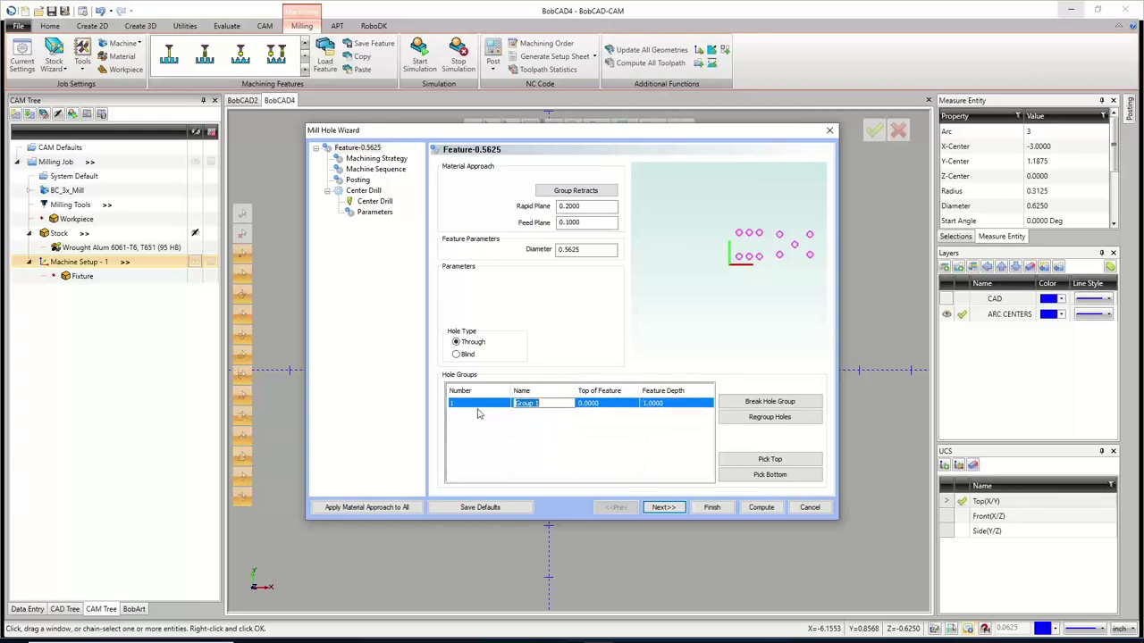
pyautogui.click(767, 402)
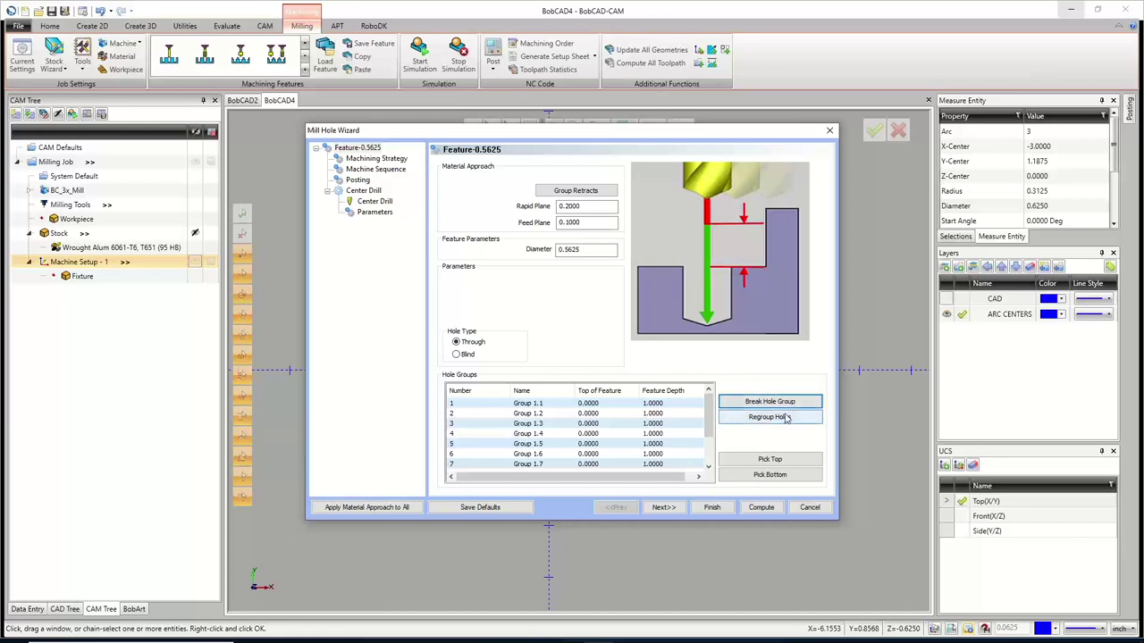
# Select hole groups 1.1 through 1.11 and regroup them into a single Group 1.1
pyautogui.scroll(-2, 661, 447)
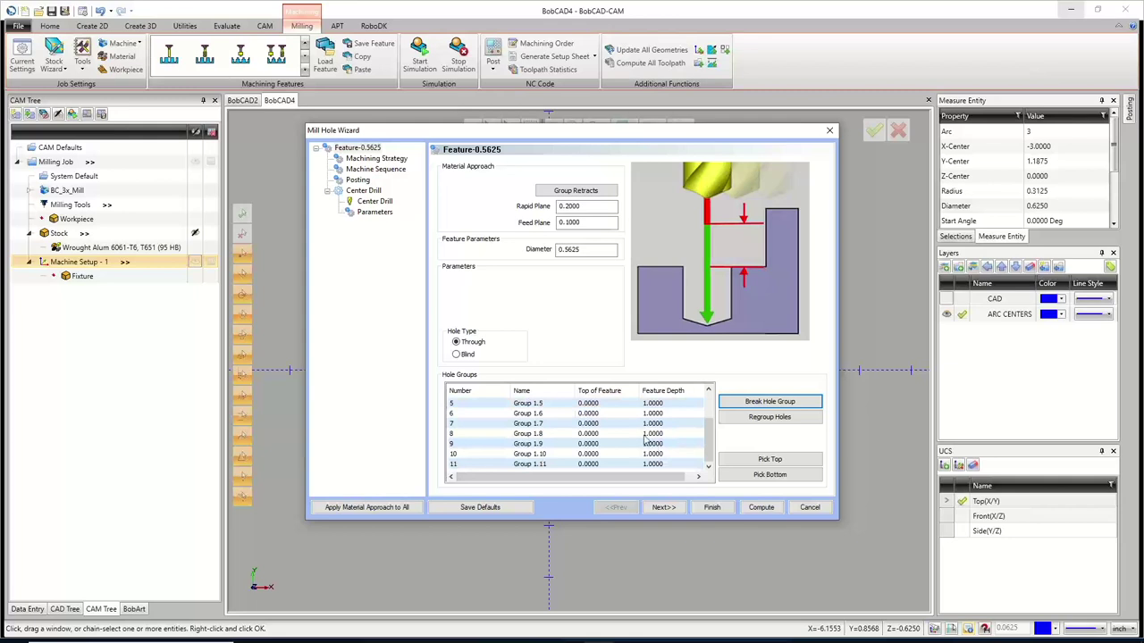
pyautogui.scroll(2, 587, 430)
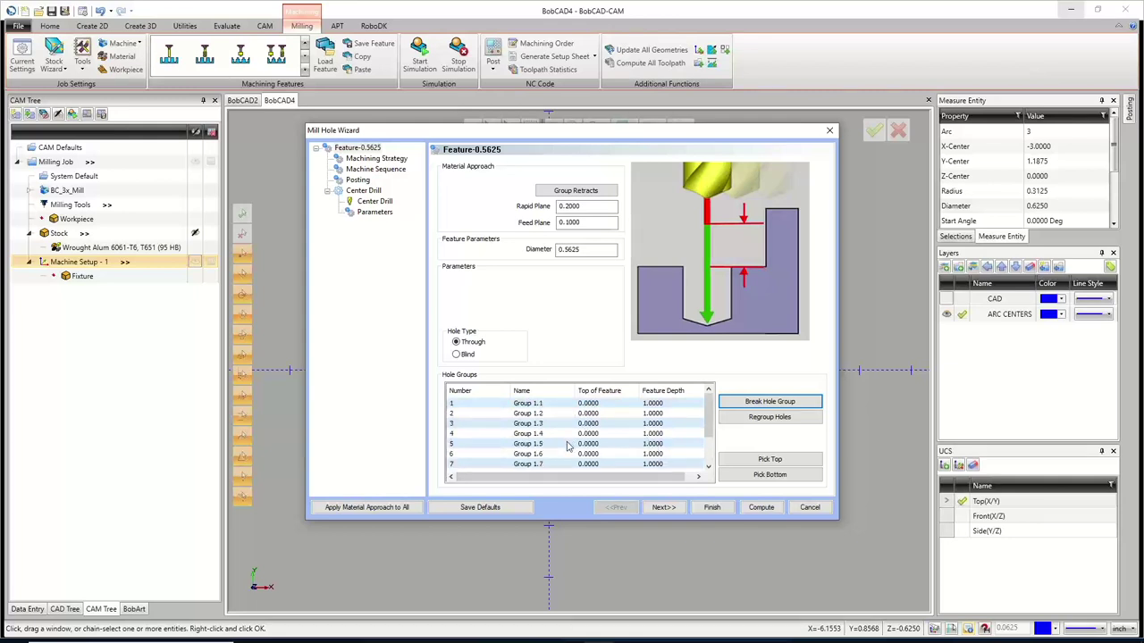
pyautogui.doubleClick(536, 404)
pyautogui.scroll(-2, 544, 407)
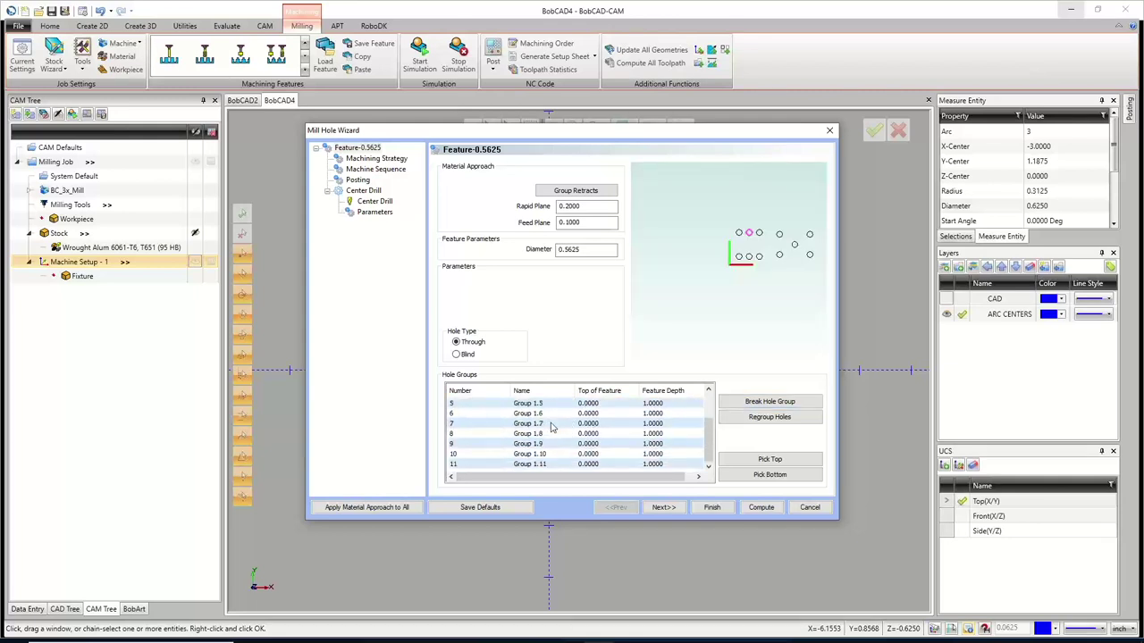
pyautogui.click(536, 403)
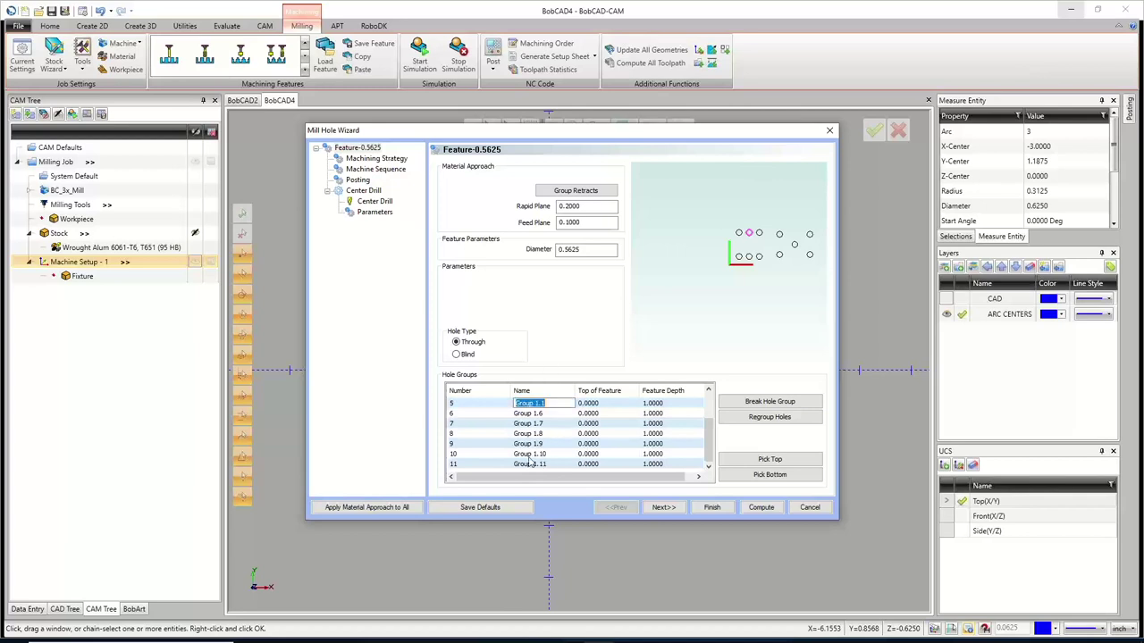
pyautogui.keyDown('shift'); pyautogui.click(533, 464); pyautogui.keyUp('shift')
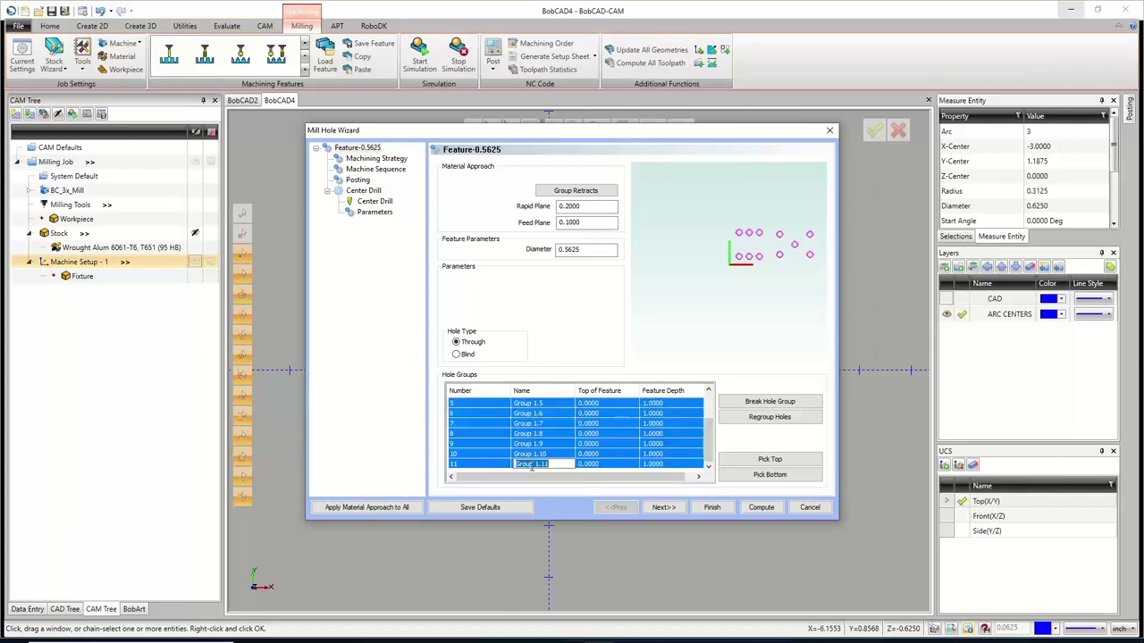
pyautogui.click(752, 418)
pyautogui.click(532, 403)
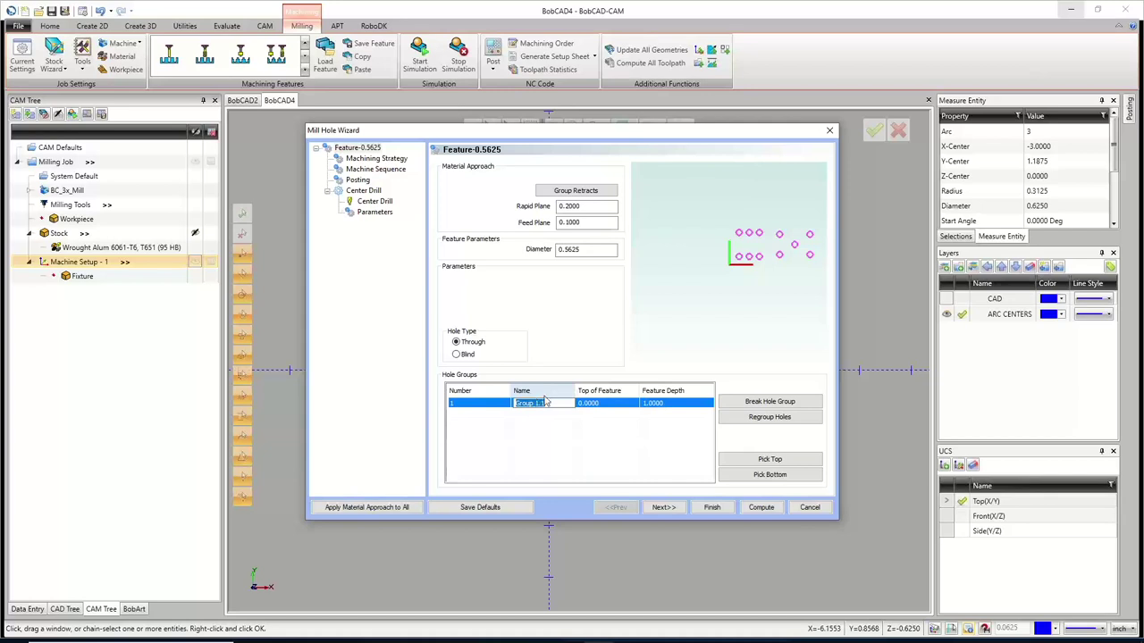
pyautogui.click(576, 422)
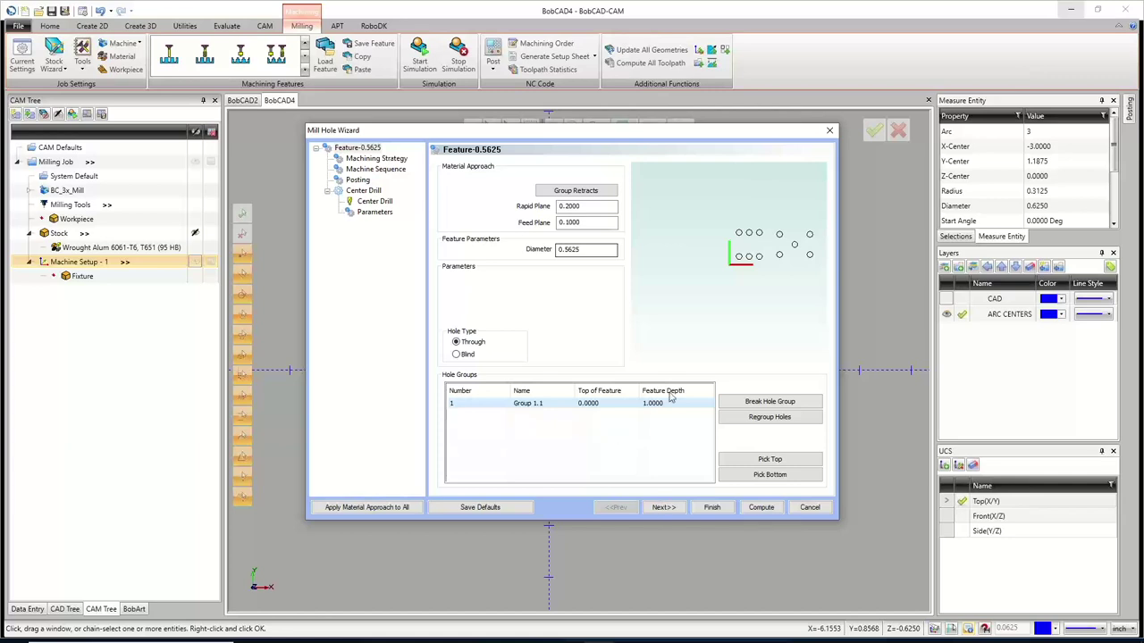
# Choose the Hole strategy and view the Drill operation's 1.0500 effective, 1.2190 overall depth parameters
pyautogui.click(670, 509)
pyautogui.click(488, 197)
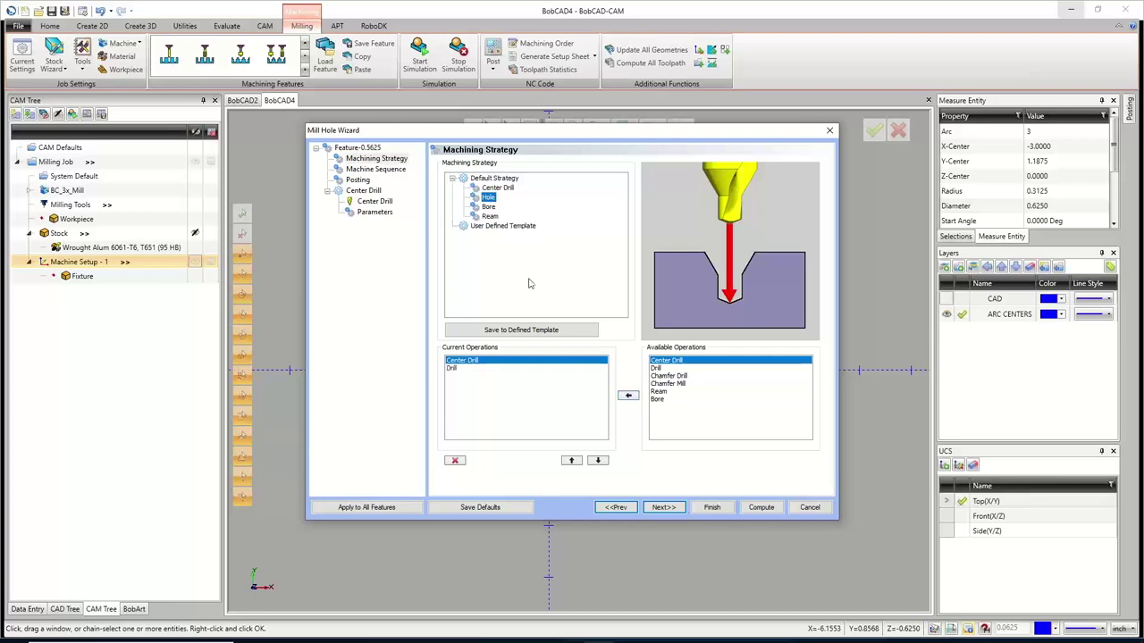
pyautogui.click(664, 507)
pyautogui.click(616, 507)
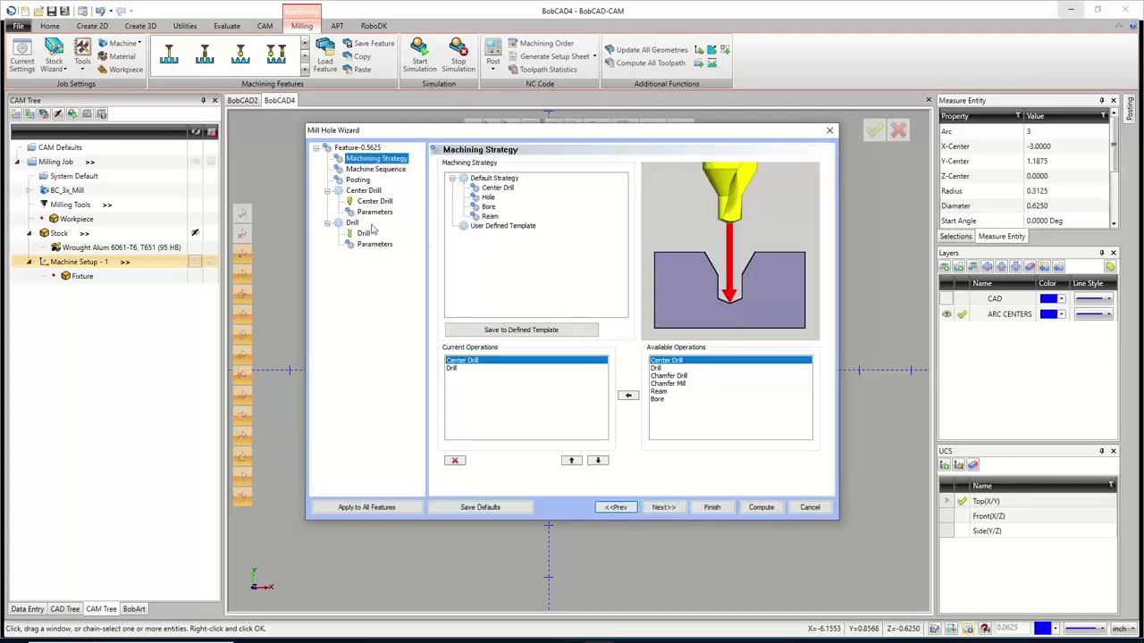
pyautogui.click(375, 244)
pyautogui.click(357, 148)
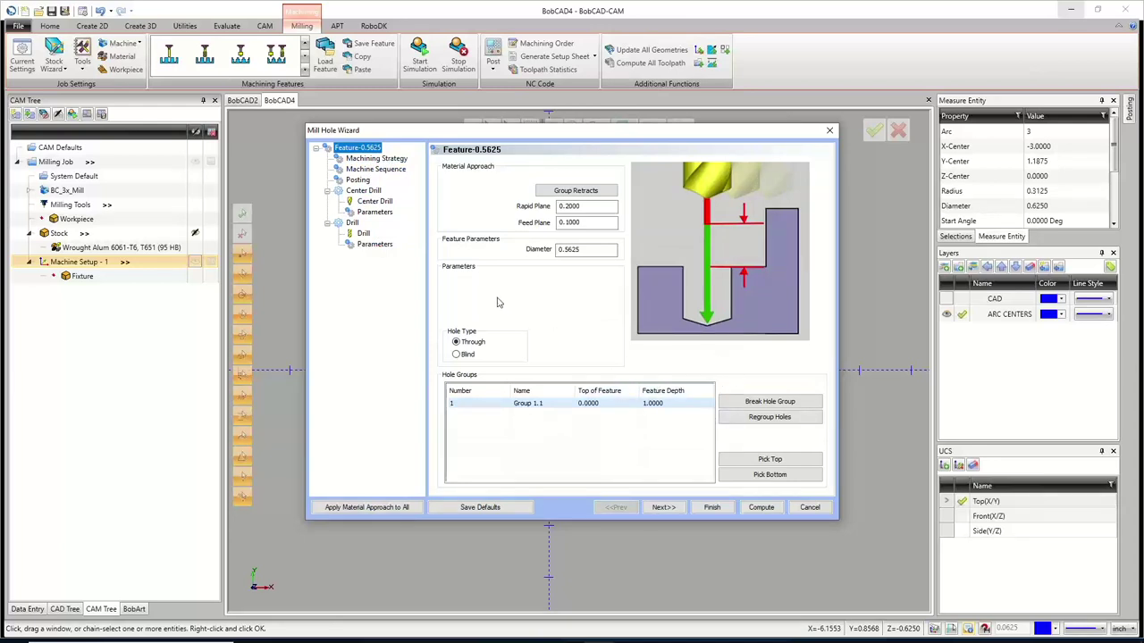
pyautogui.click(373, 245)
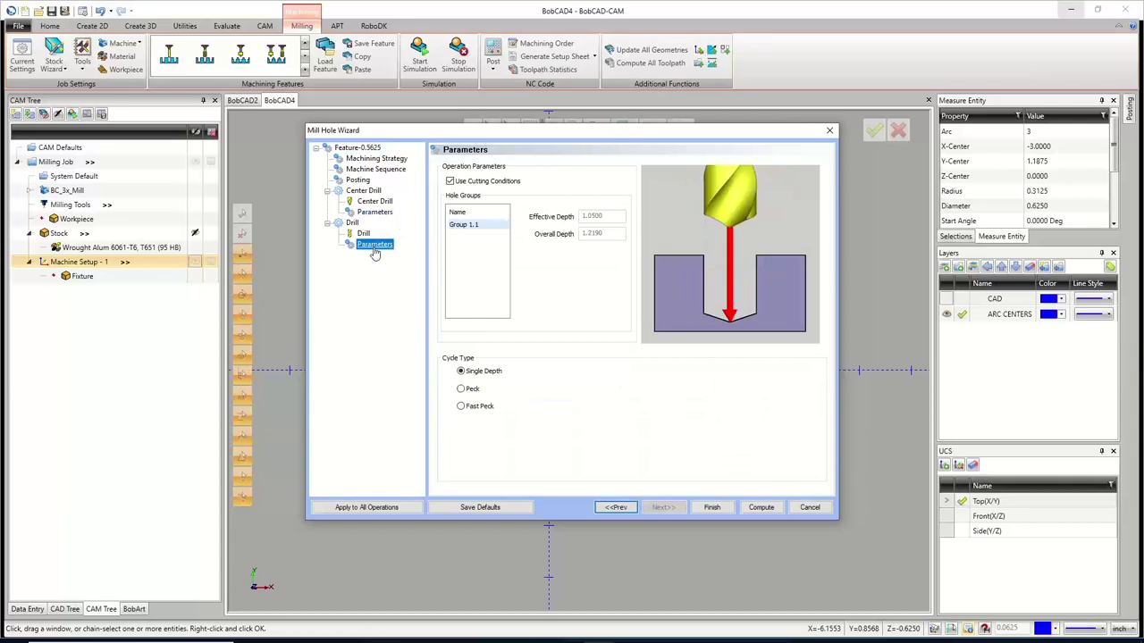
# Turn off the drill's cutting conditions and try a 0.5 Feature Depth on the hole group
pyautogui.click(450, 181)
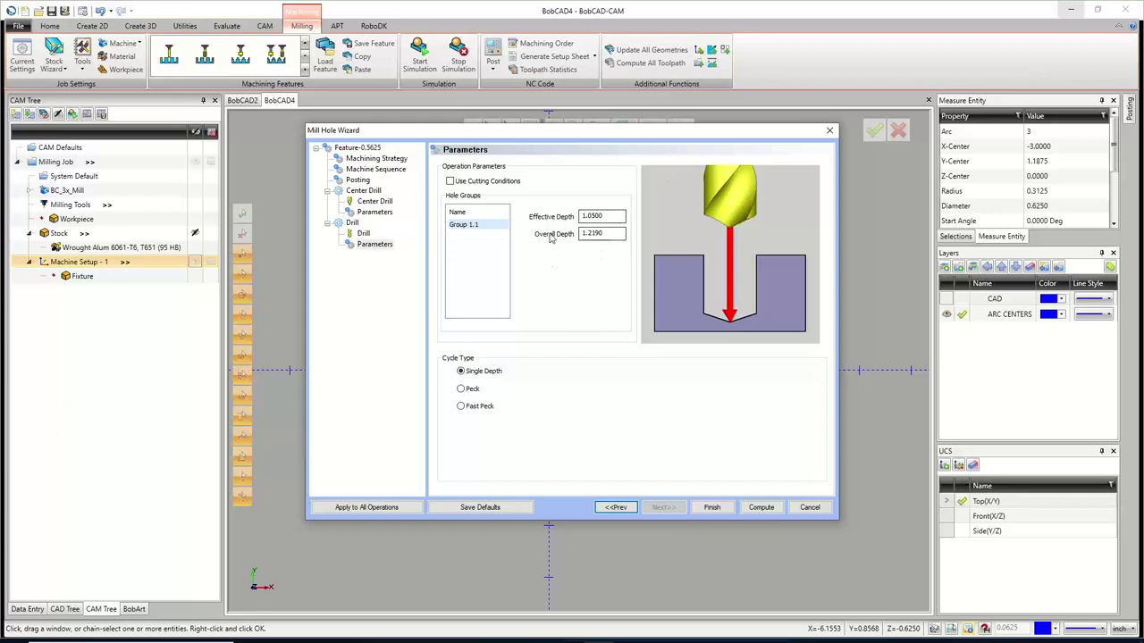
pyautogui.click(357, 148)
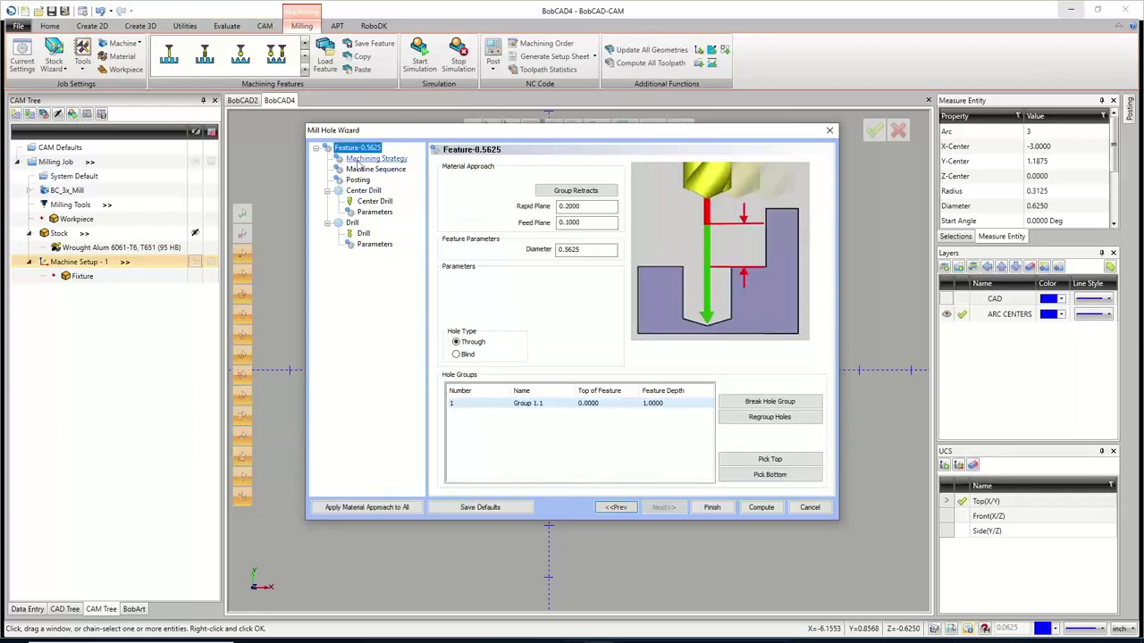
pyautogui.doubleClick(673, 404)
pyautogui.write('.5')
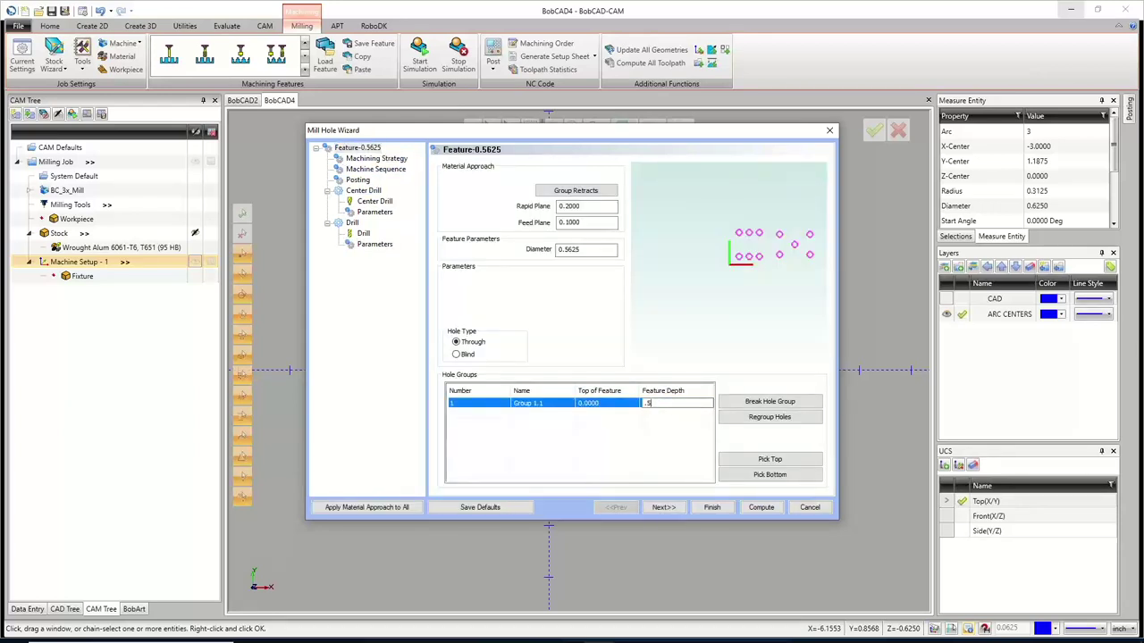
pyautogui.click(636, 432)
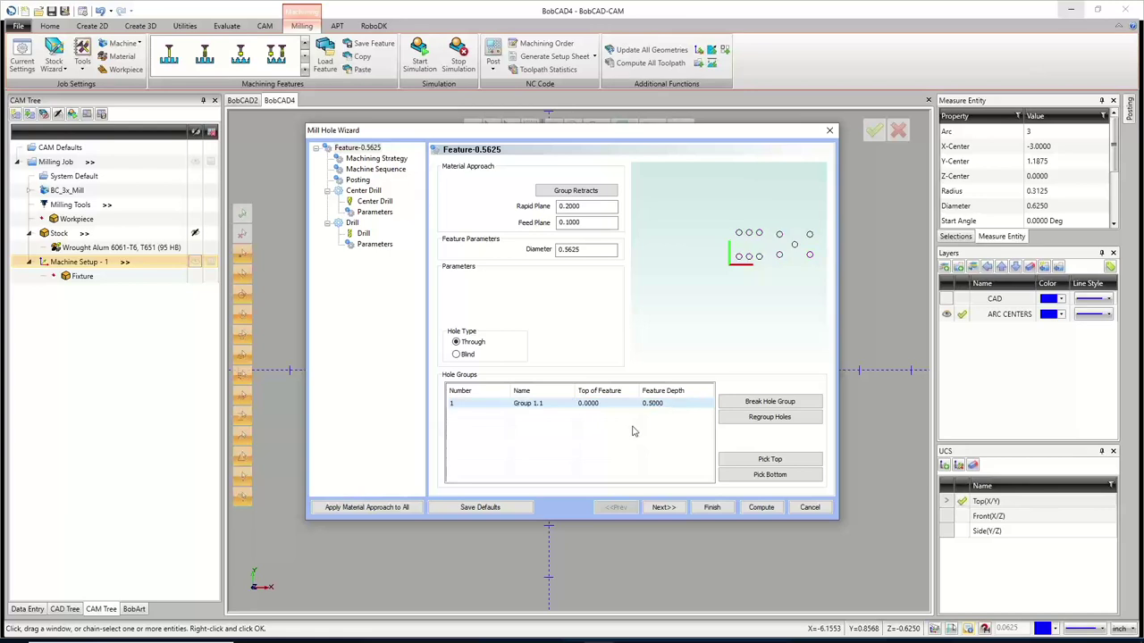
# Restore the Feature Depth to 1.0000 and switch the drill's cutting conditions back on
pyautogui.click(374, 244)
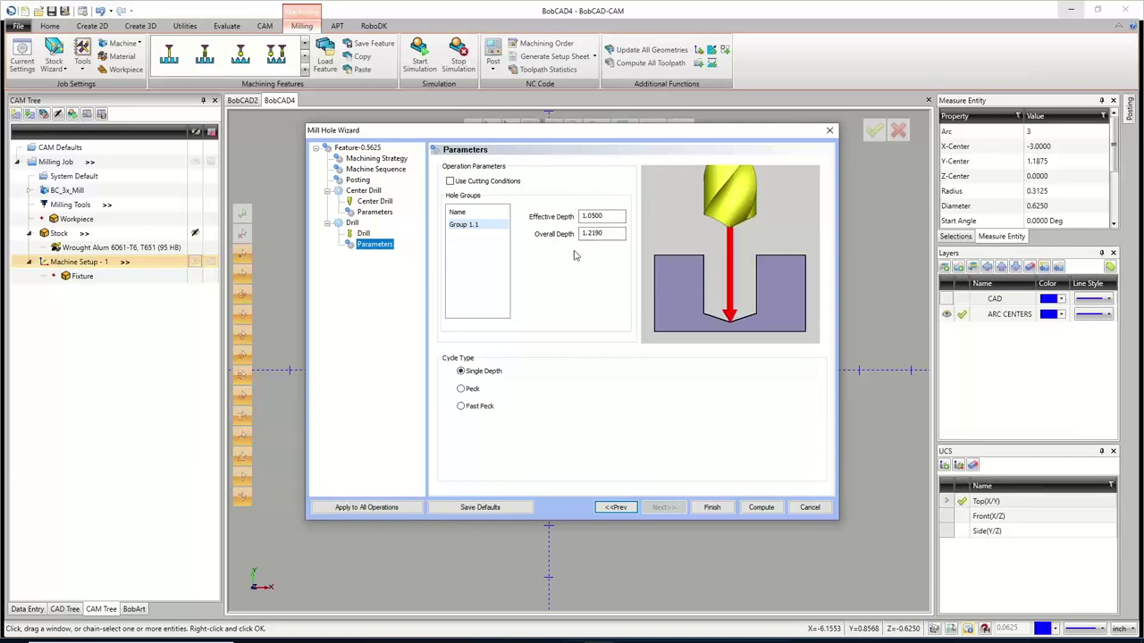
pyautogui.click(358, 149)
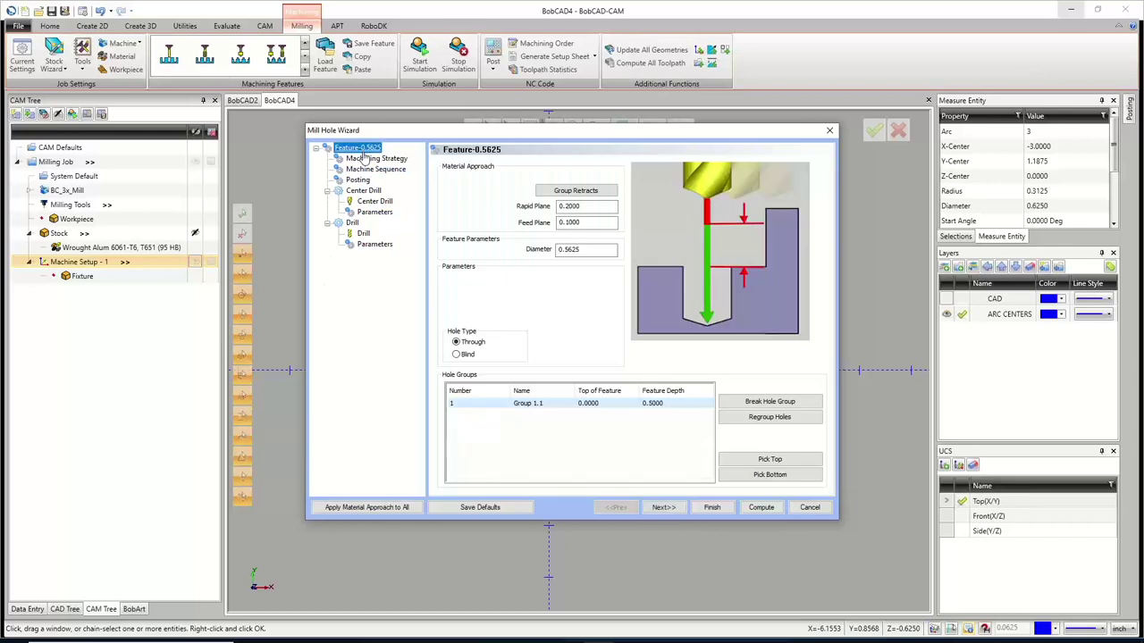
pyautogui.doubleClick(663, 403)
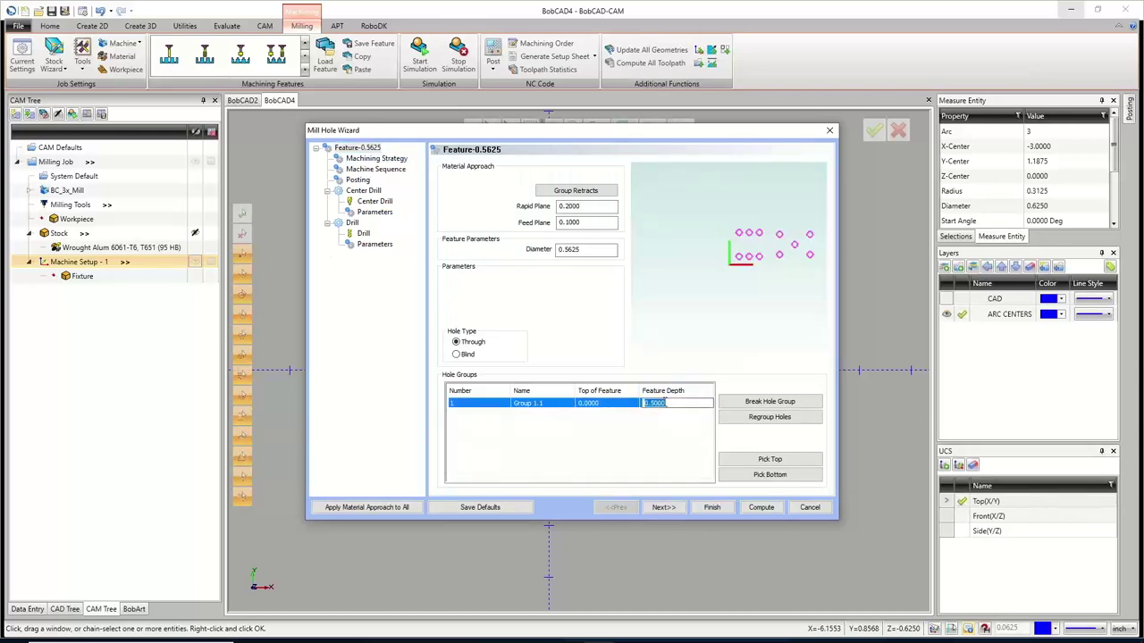
pyautogui.write('1')
pyautogui.click(635, 435)
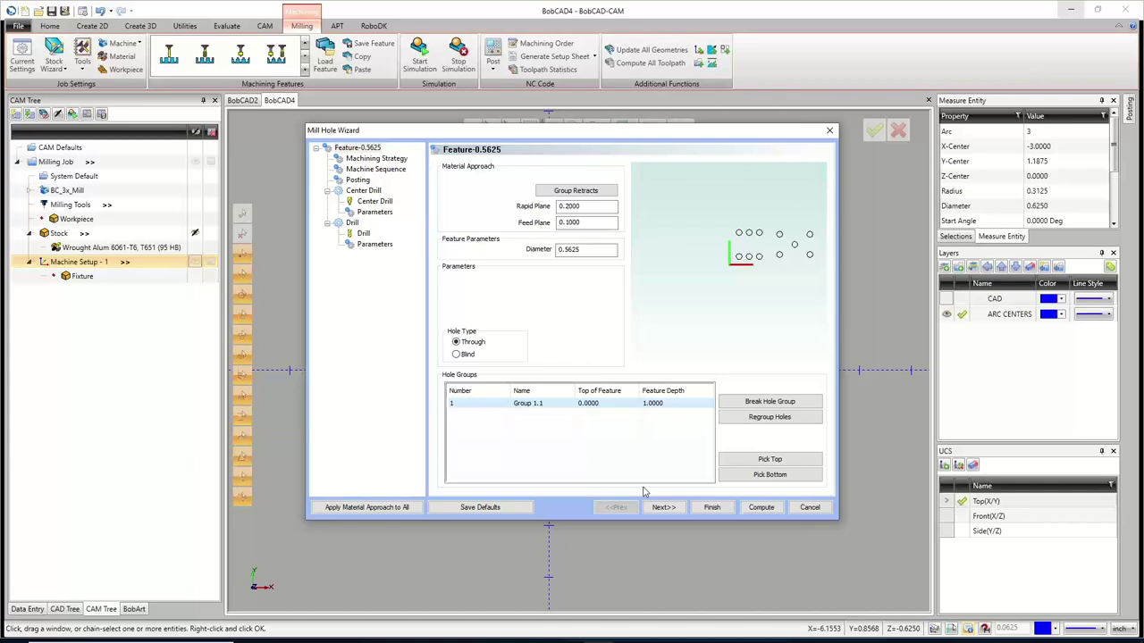
pyautogui.click(375, 244)
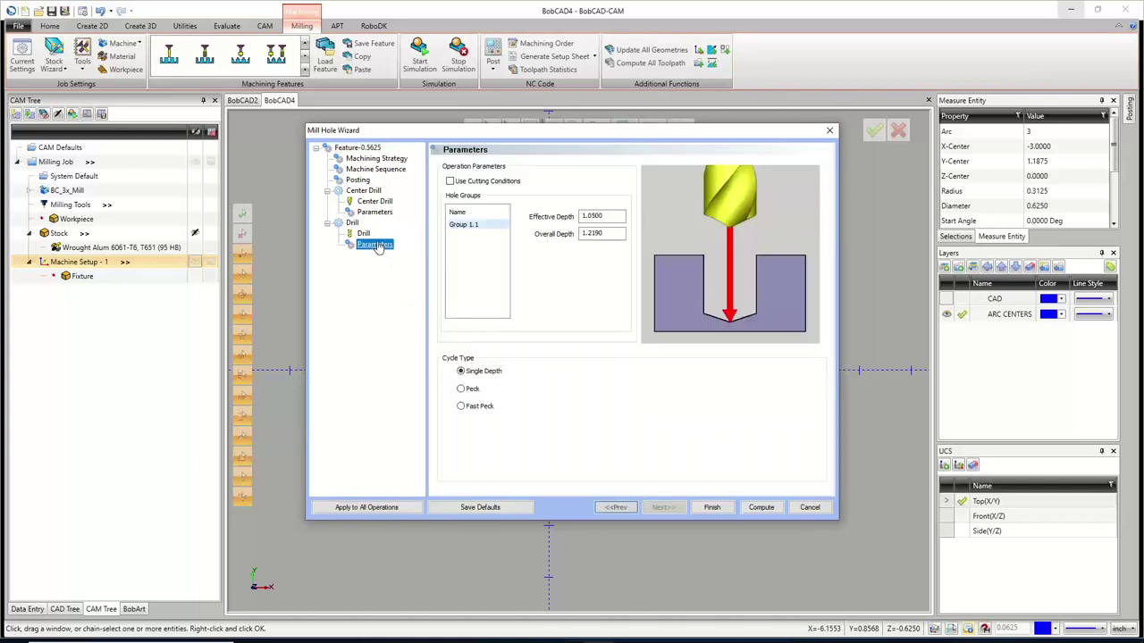
pyautogui.click(450, 182)
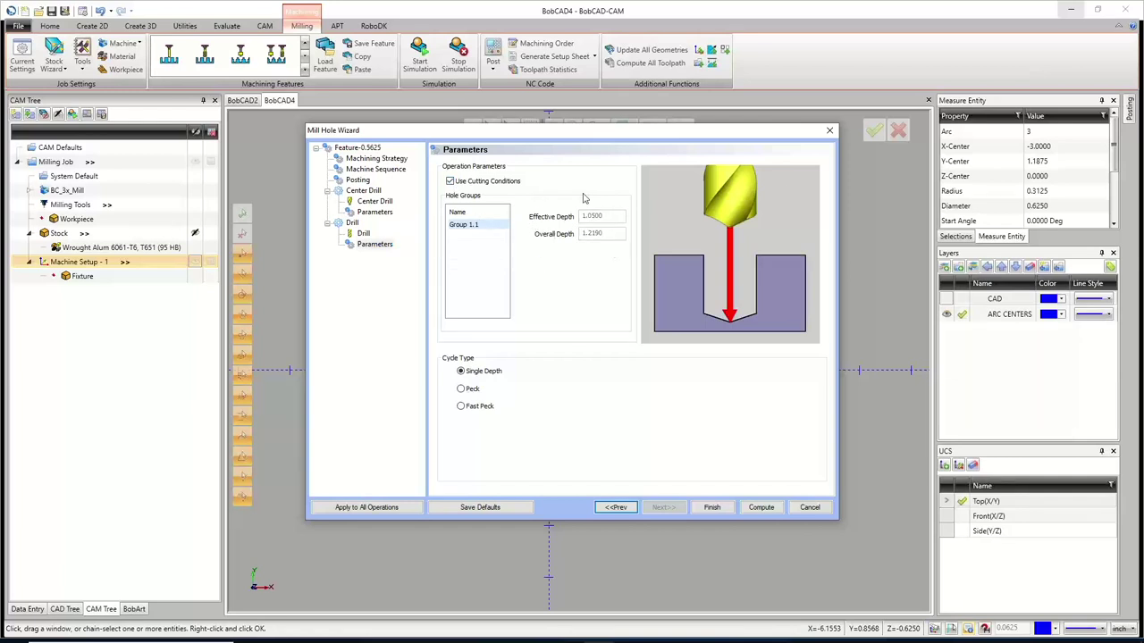
pyautogui.click(357, 147)
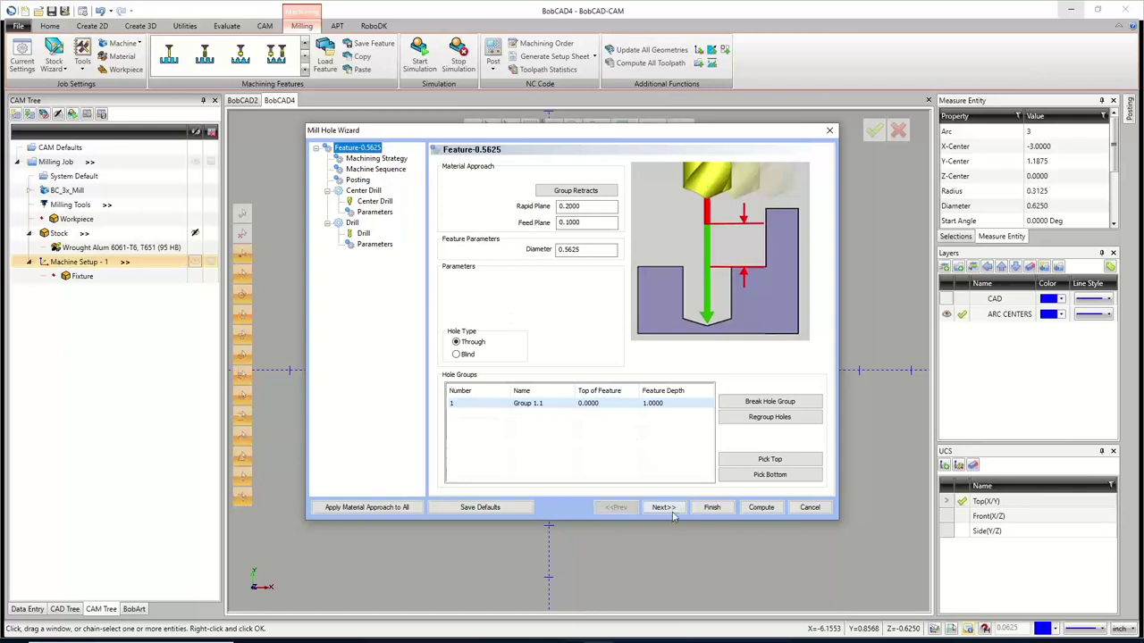
# Set the Hole sequence Start Position to the bottom-left corner and continue to Posting
pyautogui.click(663, 508)
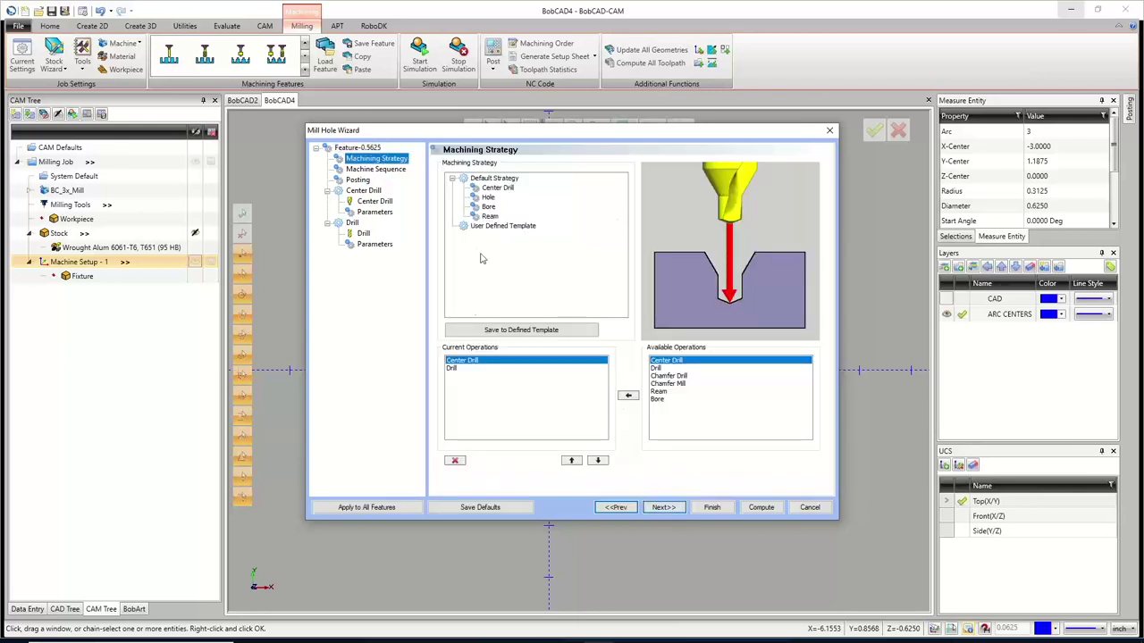
pyautogui.click(488, 196)
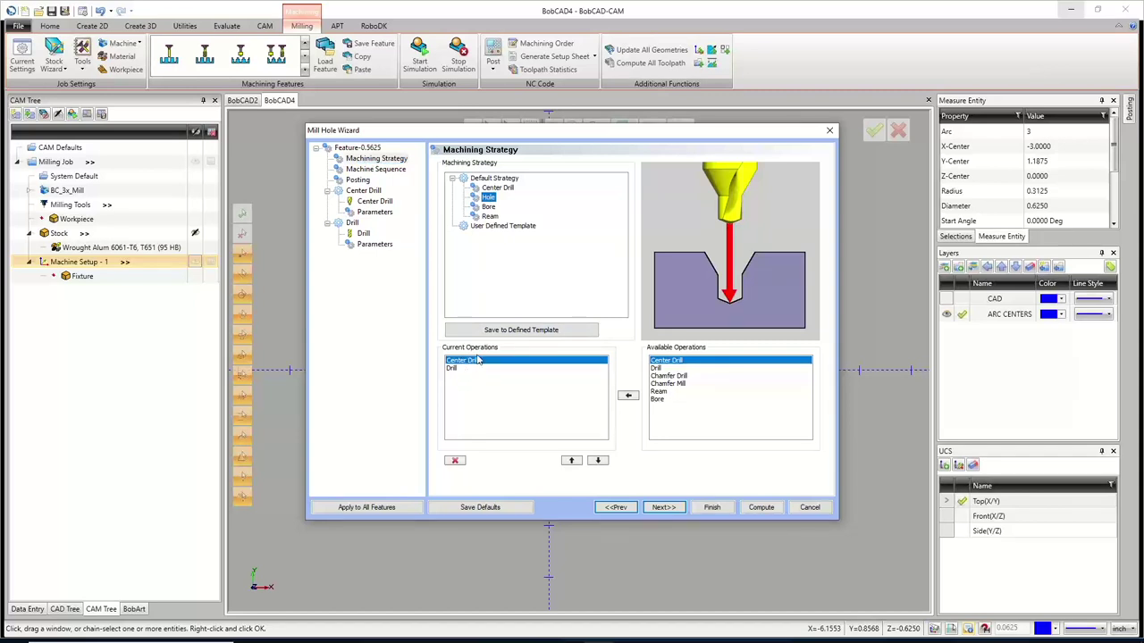
pyautogui.click(678, 508)
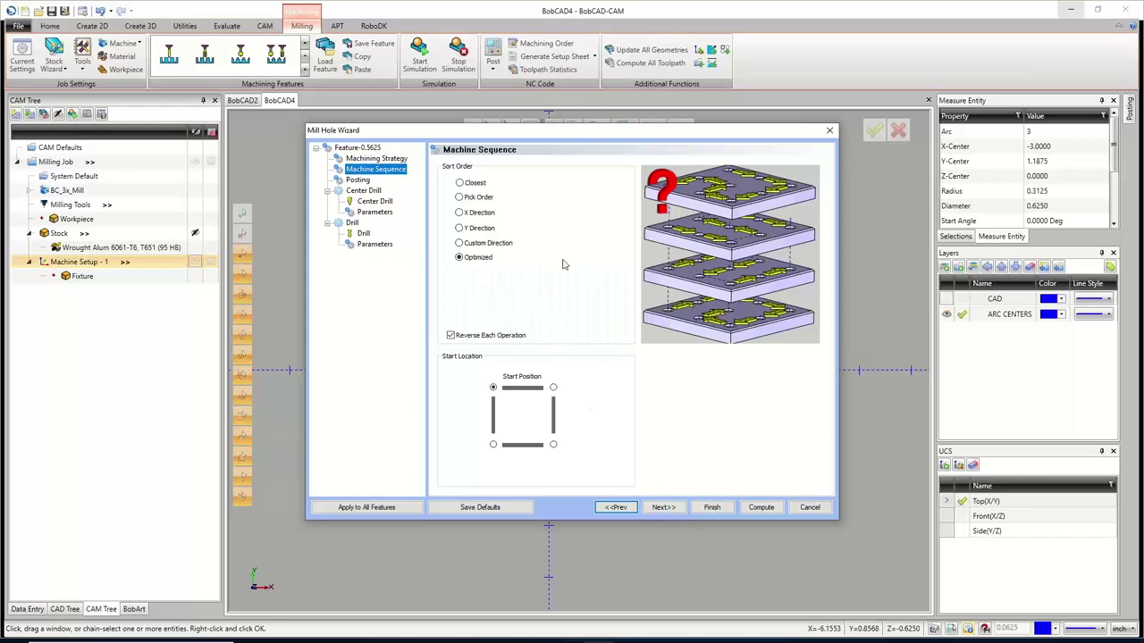
pyautogui.click(478, 263)
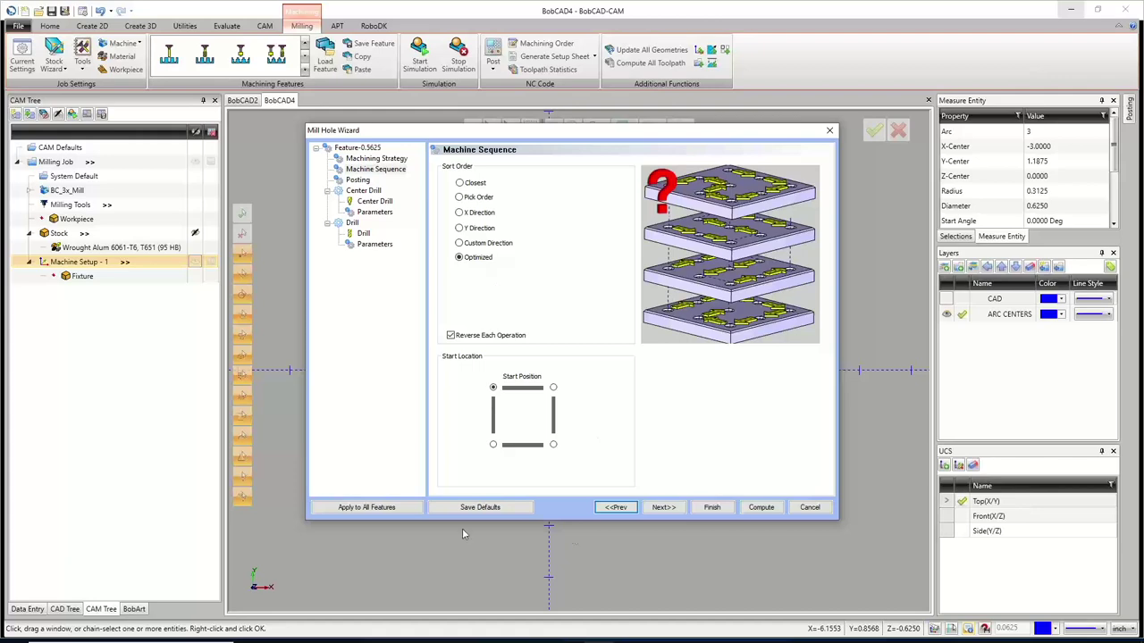
pyautogui.moveTo(565, 134); pyautogui.dragTo(592, 568)
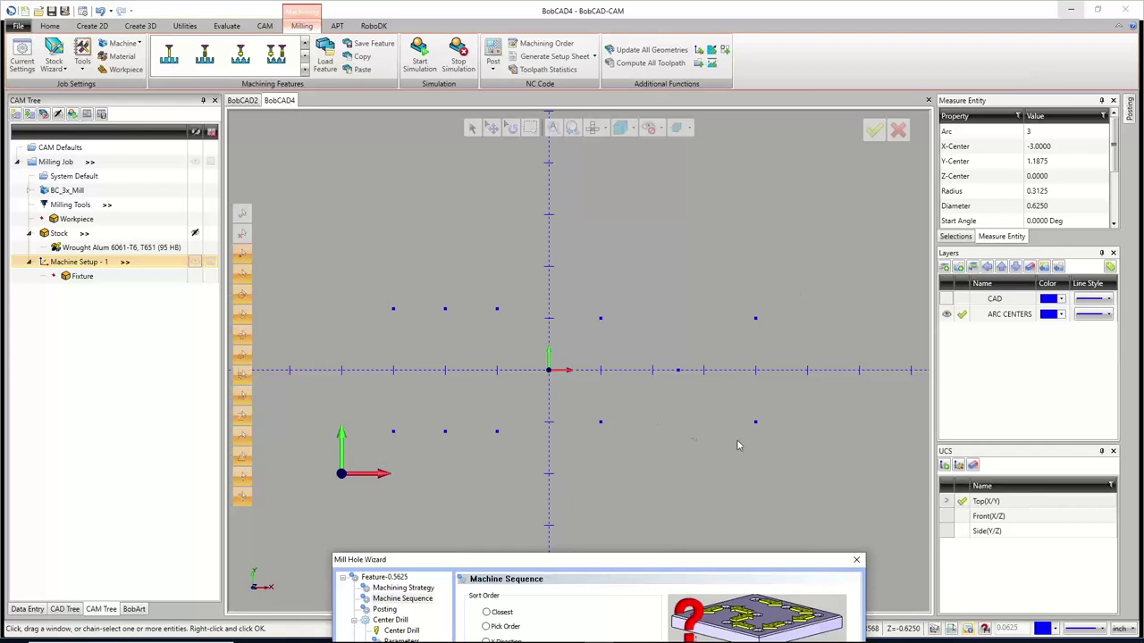
pyautogui.moveTo(673, 562); pyautogui.dragTo(652, 214)
pyautogui.click(498, 527)
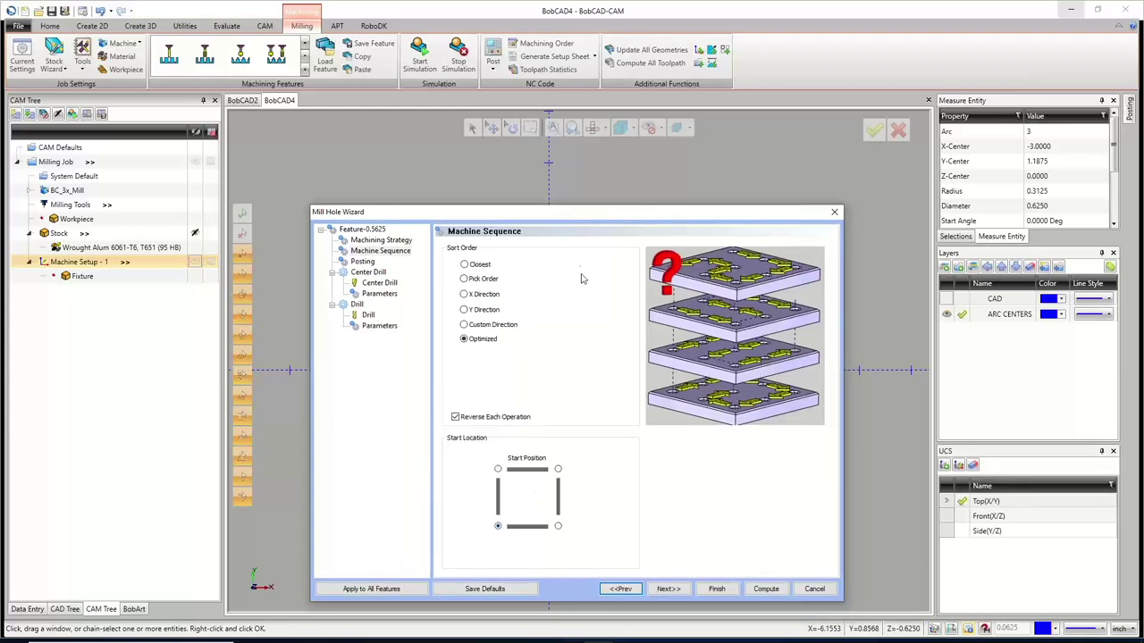
pyautogui.moveTo(579, 205); pyautogui.dragTo(592, 154)
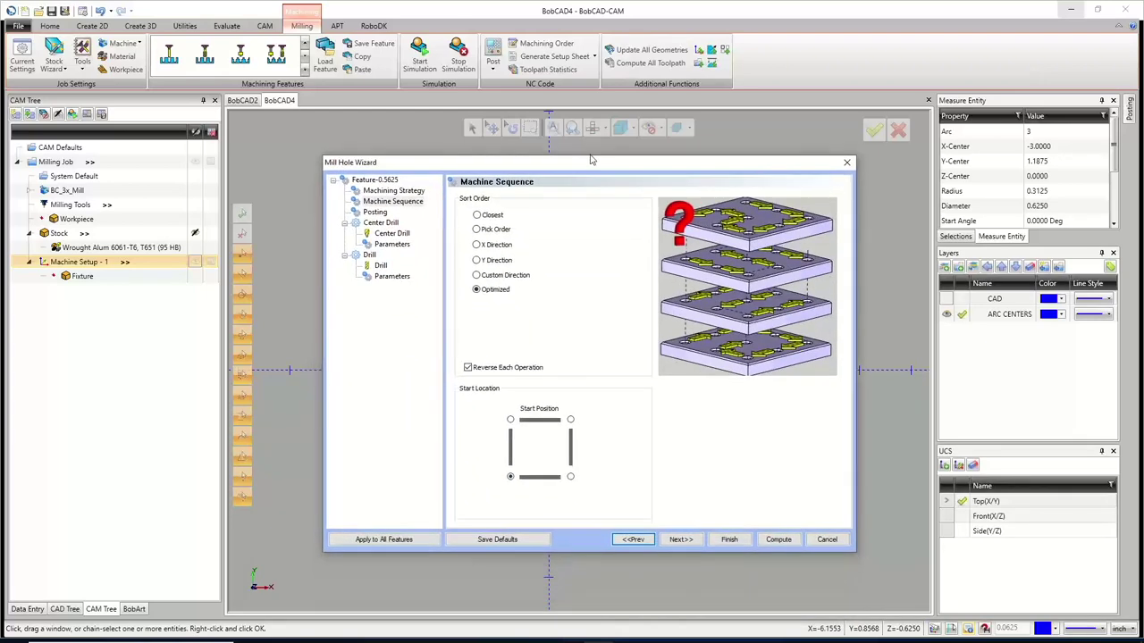
pyautogui.click(680, 539)
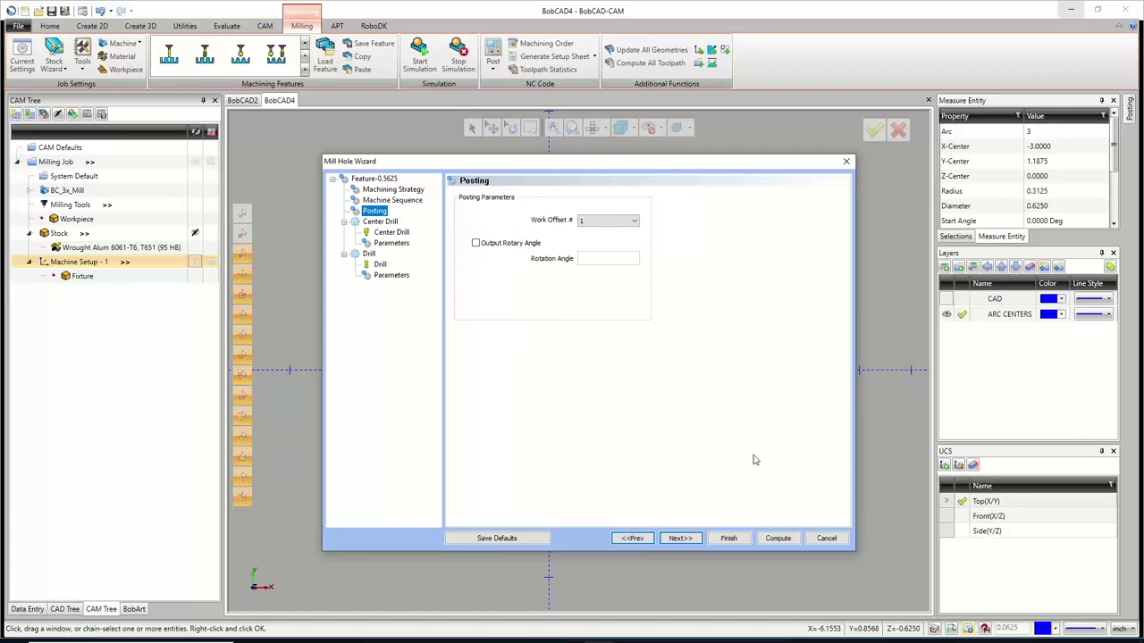
# Continue from Posting to the Center Drill page using the 1/2 - 90 DEGREE SPOT DRILL
pyautogui.click(681, 539)
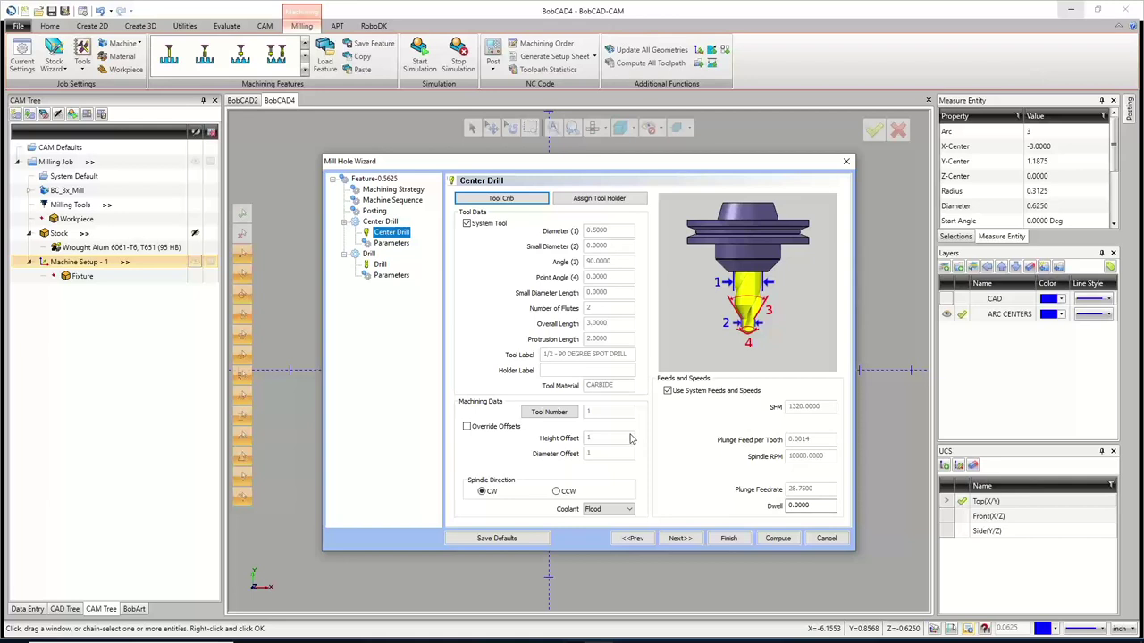
# Show the Center Drill parameters: 0.0800 depth, 0.1600 center diameter, Single Depth cycle
pyautogui.click(680, 538)
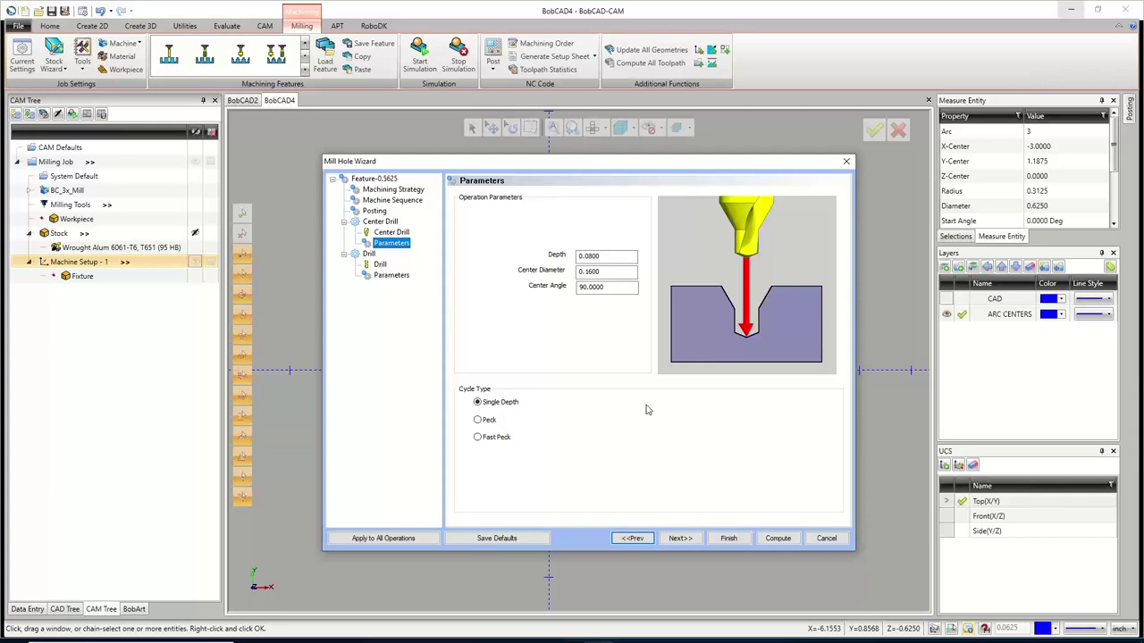
# Review the Feature-0.5625 diameter and Center Drill settings, ending on the Drill's Single Depth parameters
pyautogui.click(680, 538)
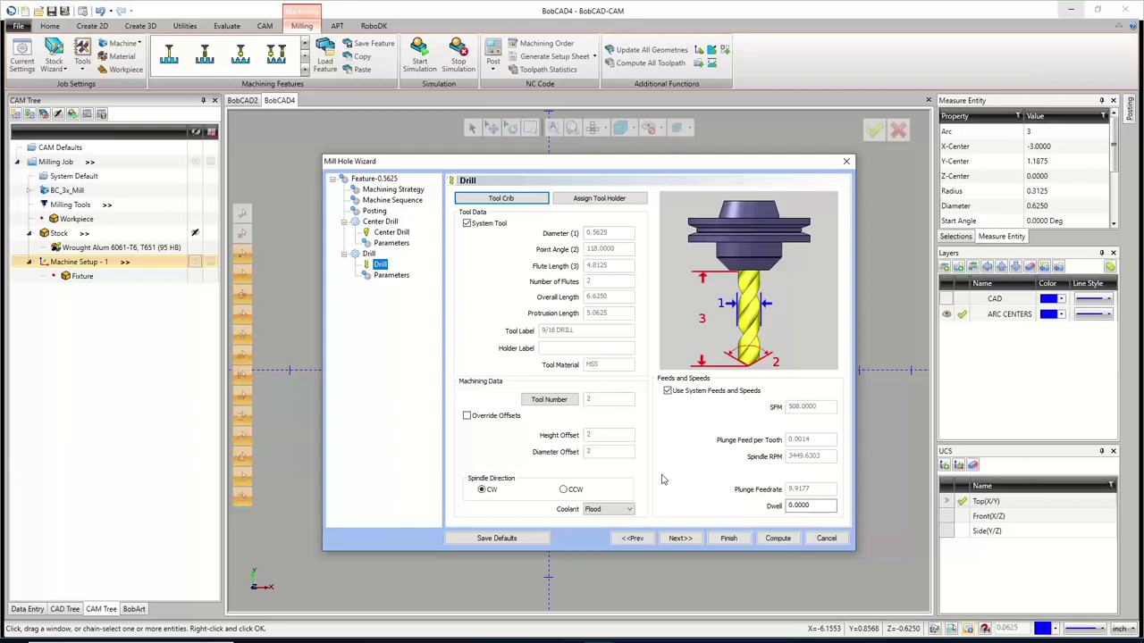
pyautogui.click(384, 181)
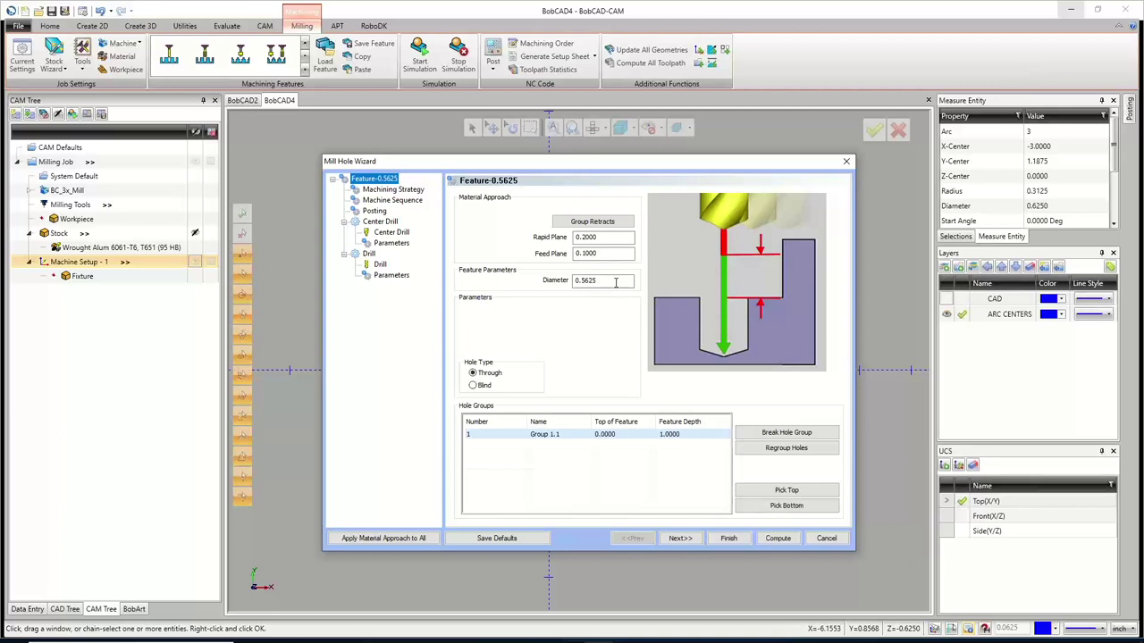
pyautogui.click(616, 282)
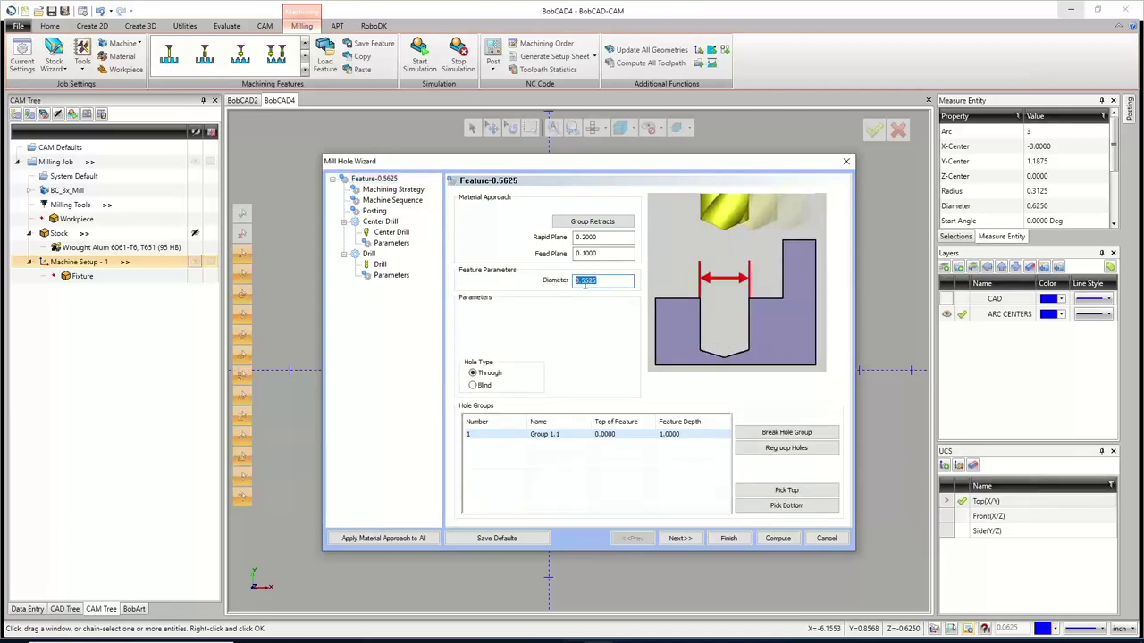
pyautogui.click(380, 265)
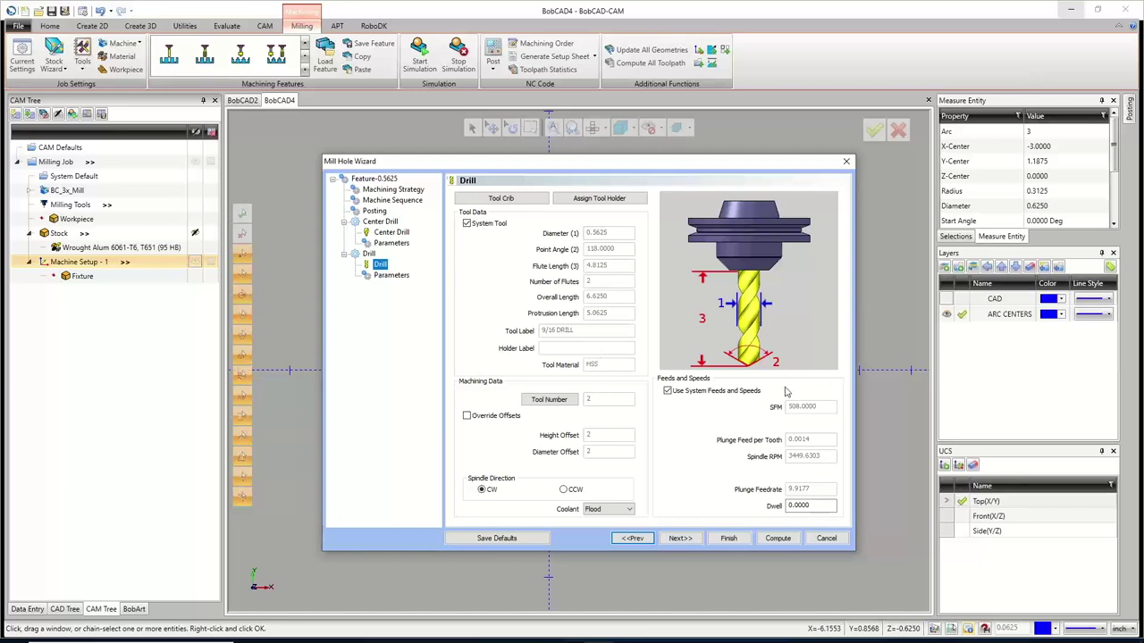
pyautogui.click(407, 234)
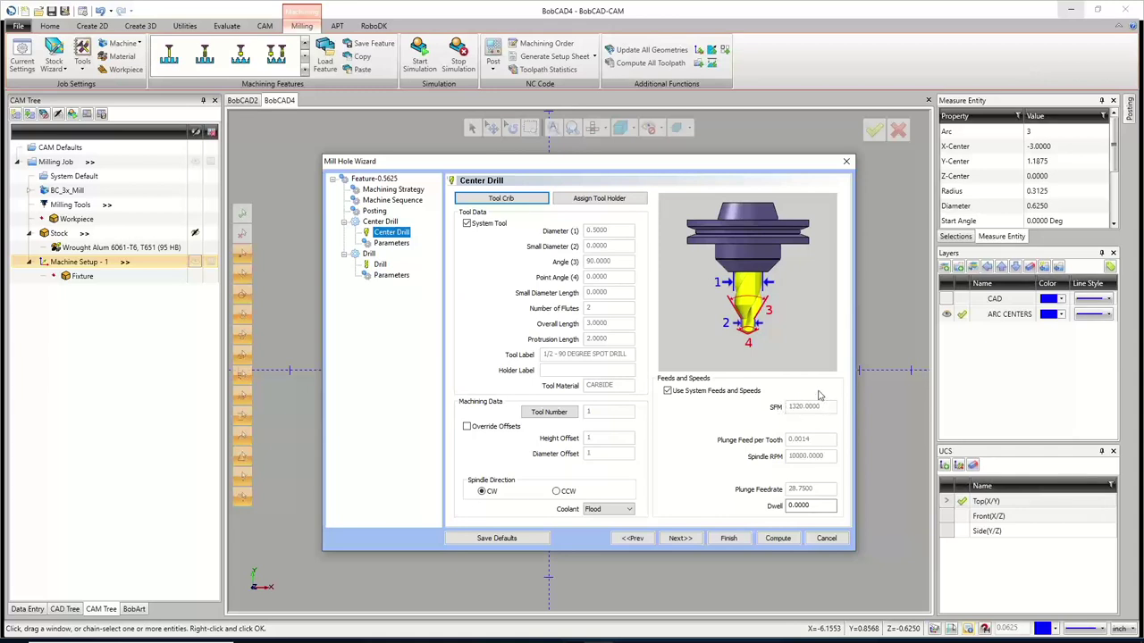
pyautogui.click(389, 275)
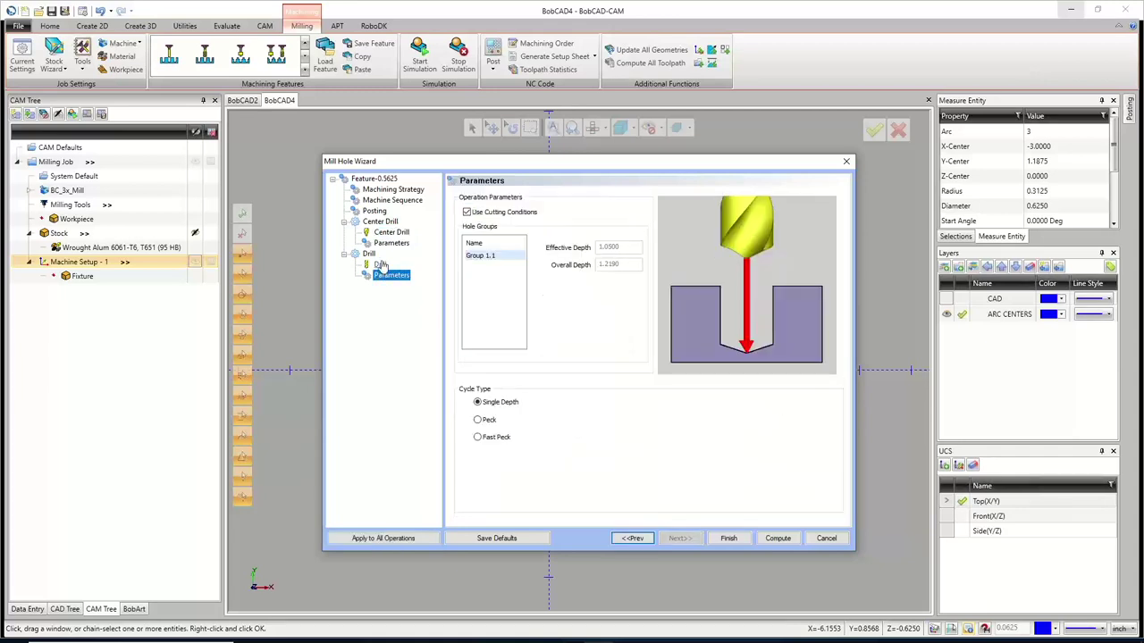
pyautogui.click(381, 265)
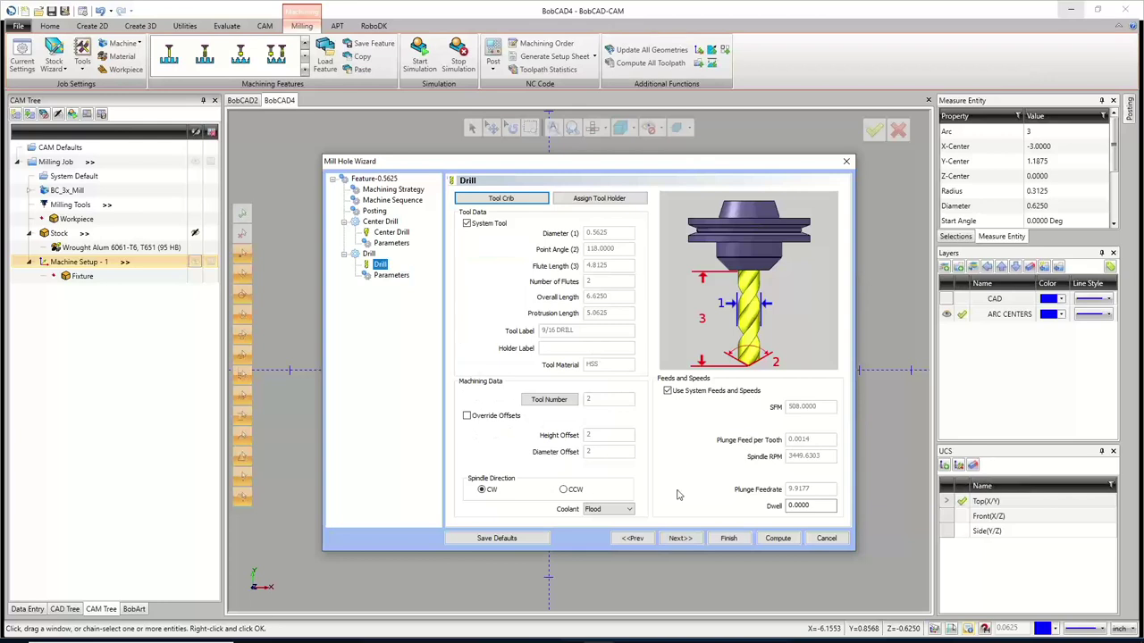
pyautogui.click(680, 538)
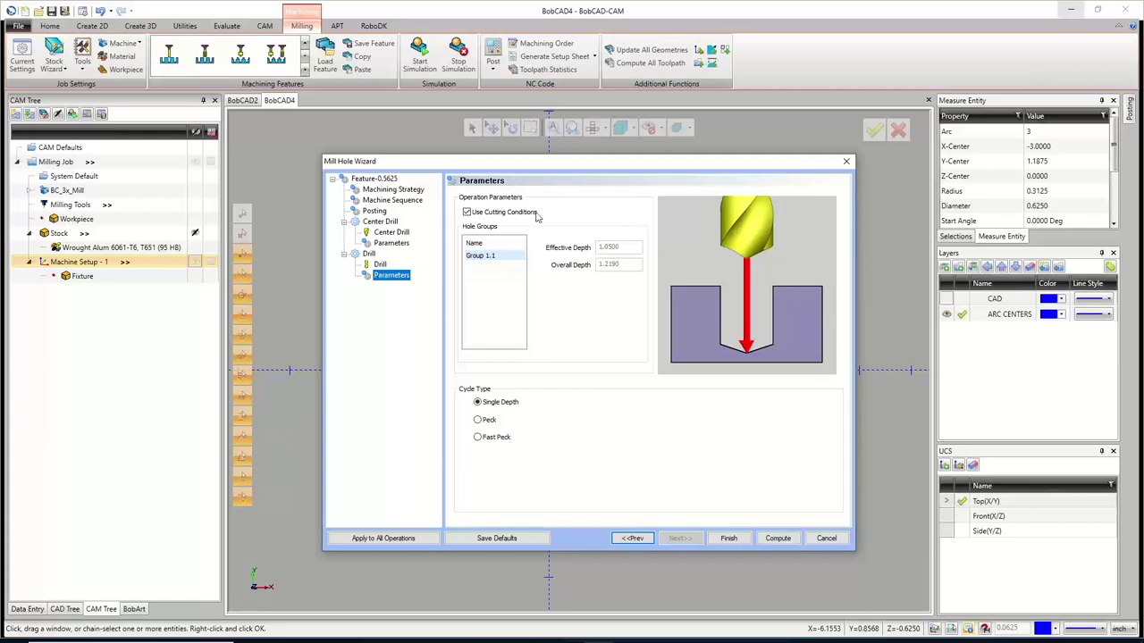
# Uncheck Use Cutting Conditions for the drill, check Feature-0.5625's depths, and return to the overall depth
pyautogui.click(474, 216)
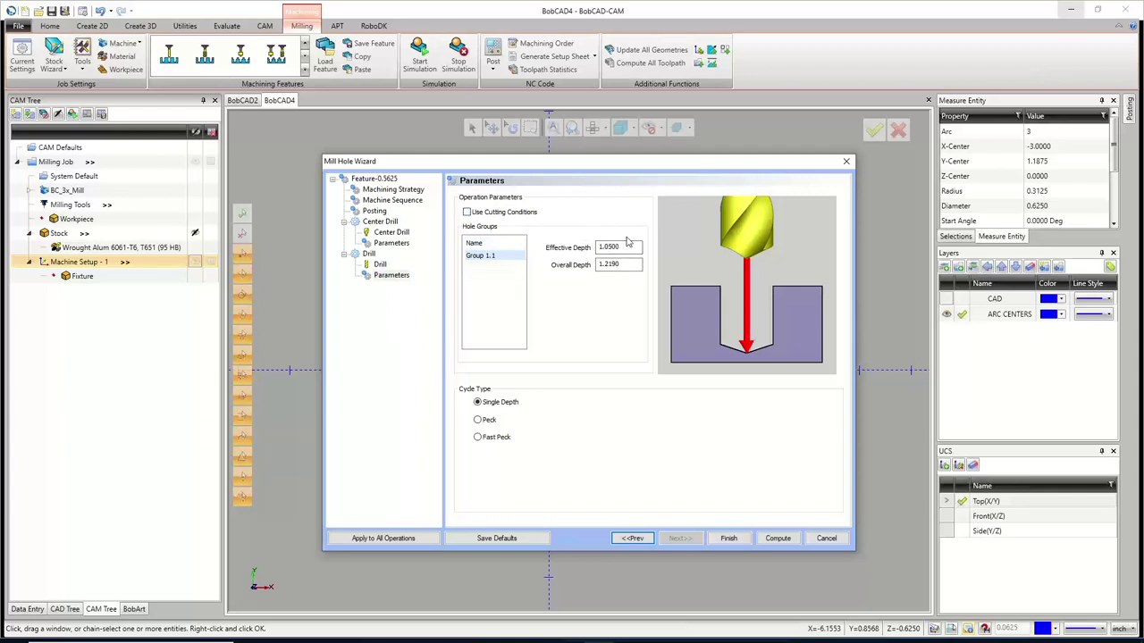
pyautogui.click(370, 180)
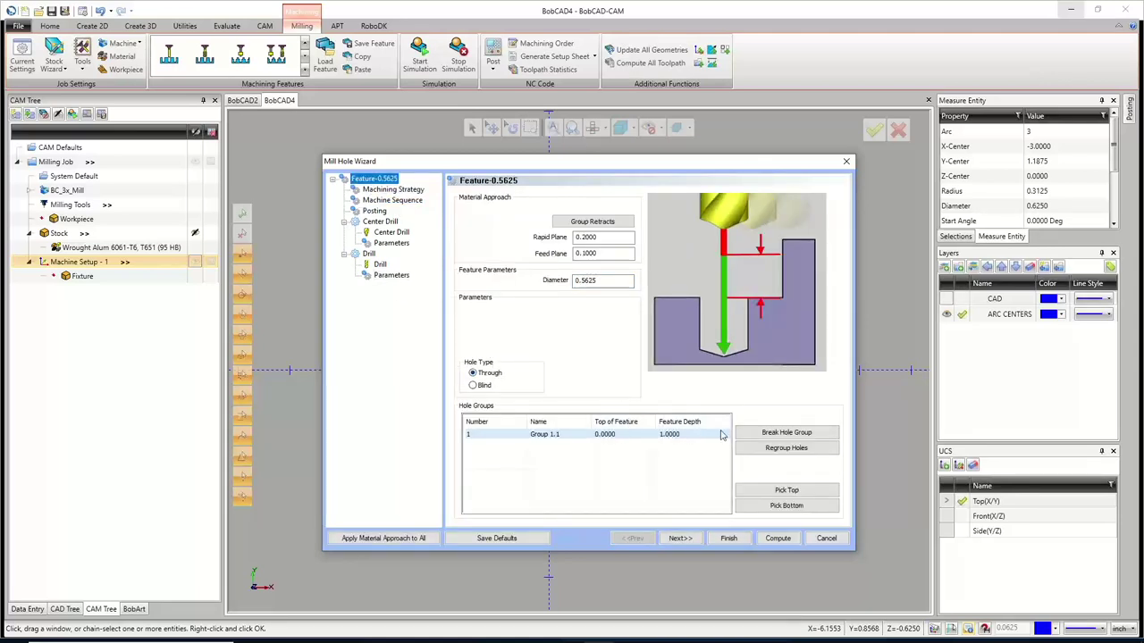
pyautogui.click(393, 275)
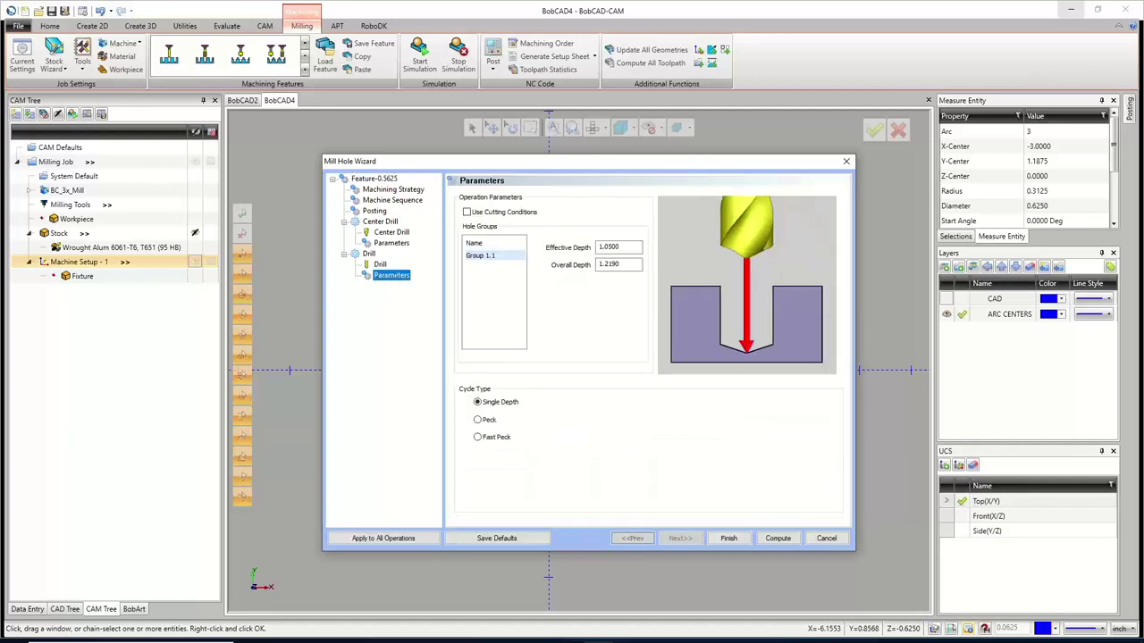
pyautogui.press('Tab')
pyautogui.press('Tab')
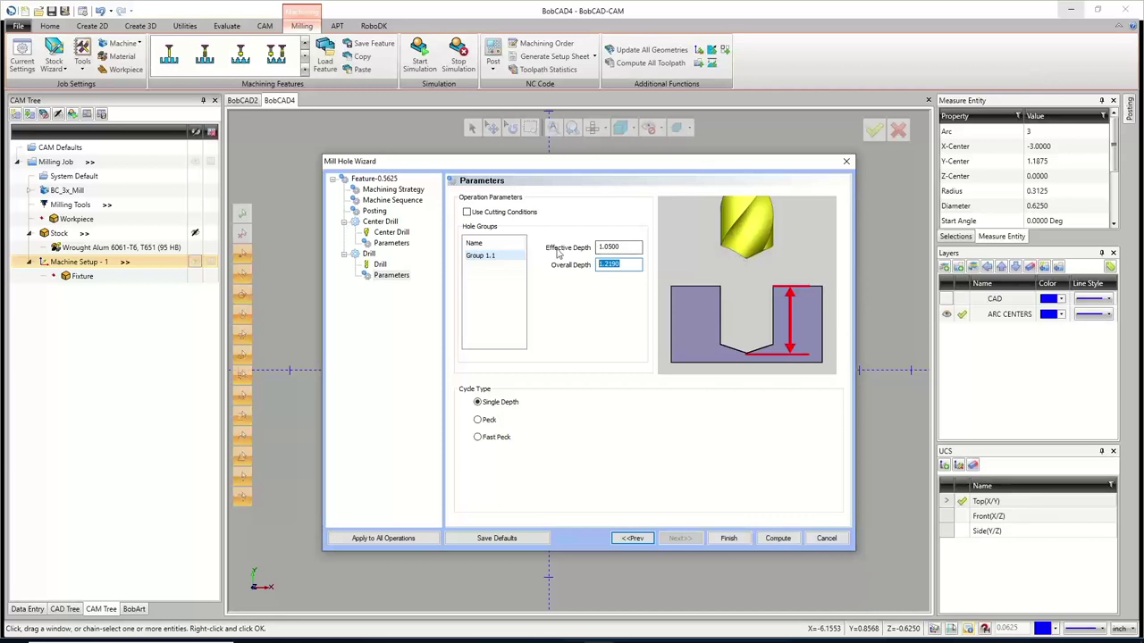
# Select the 1.0500 effective depth and re-enable Use Cutting Conditions for the drill
pyautogui.click(625, 247)
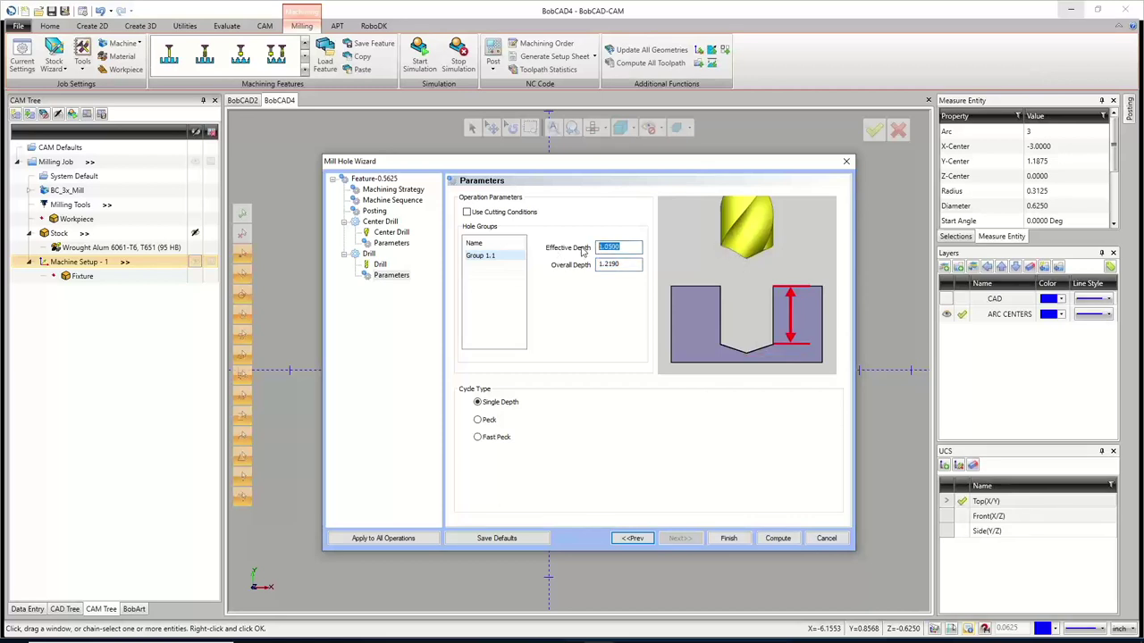
pyautogui.click(631, 247)
pyautogui.click(467, 212)
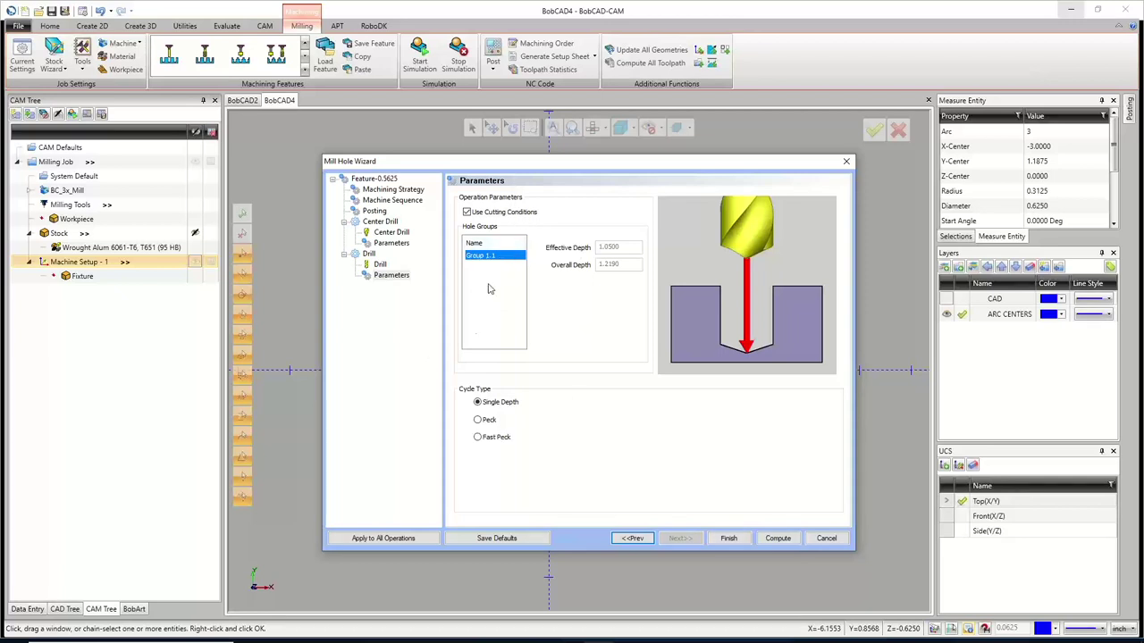
# Set the drill to a Peck cycle and compute the Mill Hole - 0.5625 feature
pyautogui.click(478, 421)
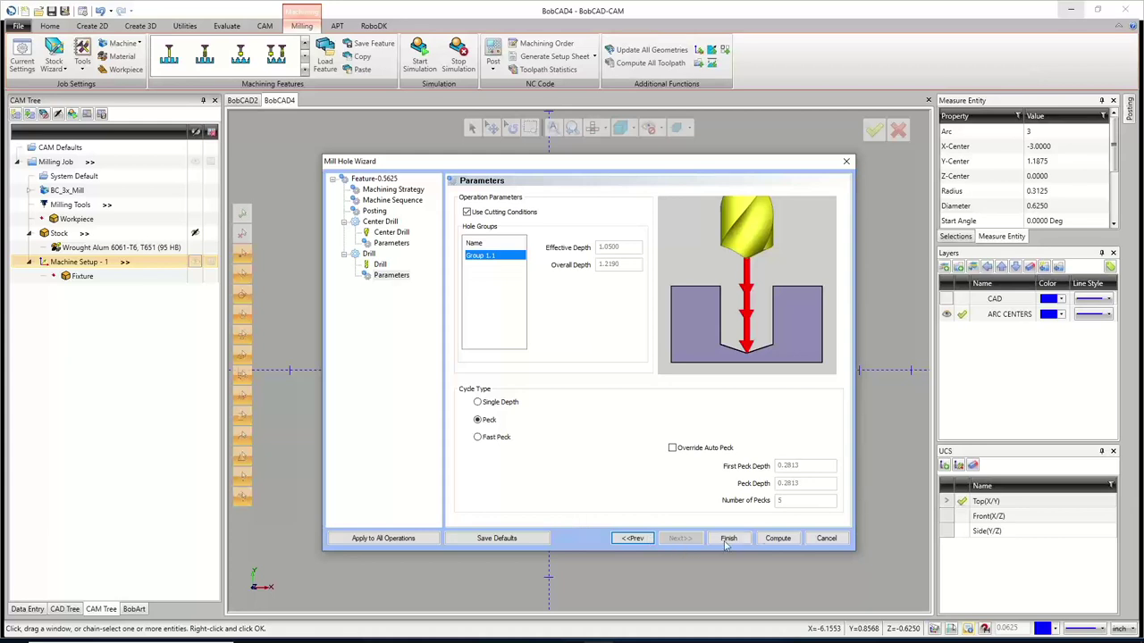
pyautogui.click(776, 540)
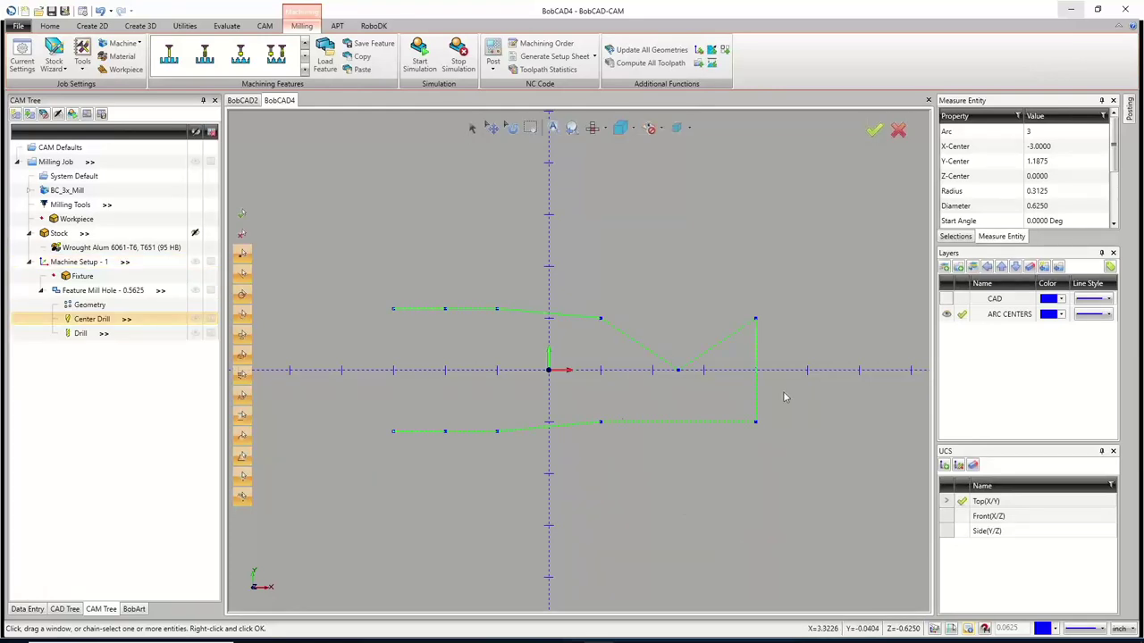
# Show the CAD layer and add a Mill 2 Axis feature under Machine Setup - 1, ready to select geometry
pyautogui.click(946, 298)
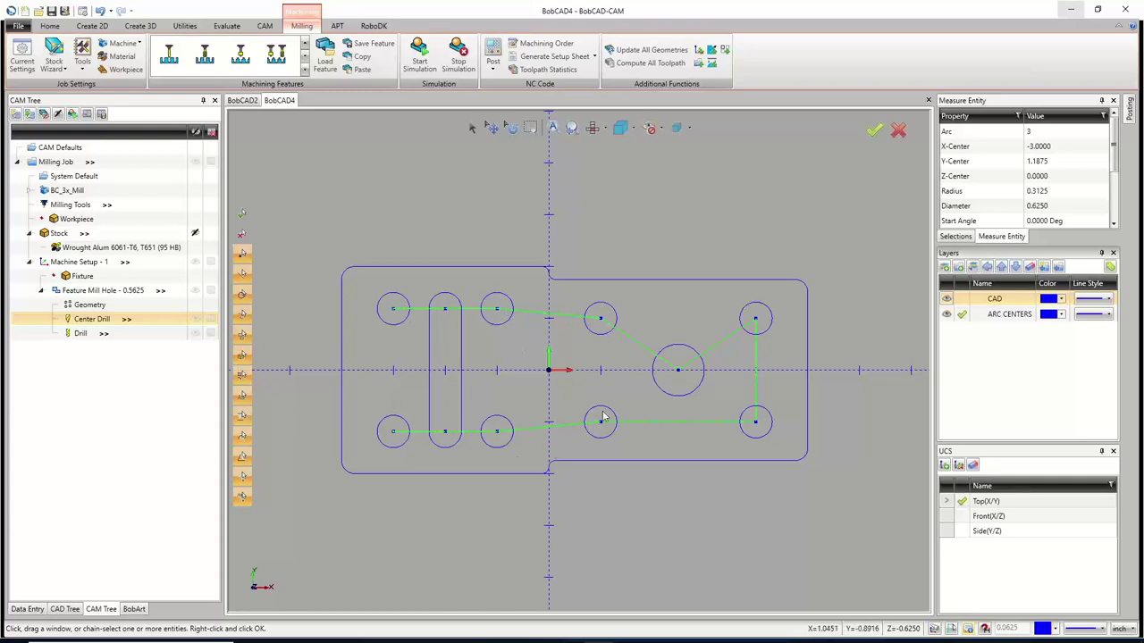
pyautogui.rightClick(87, 263)
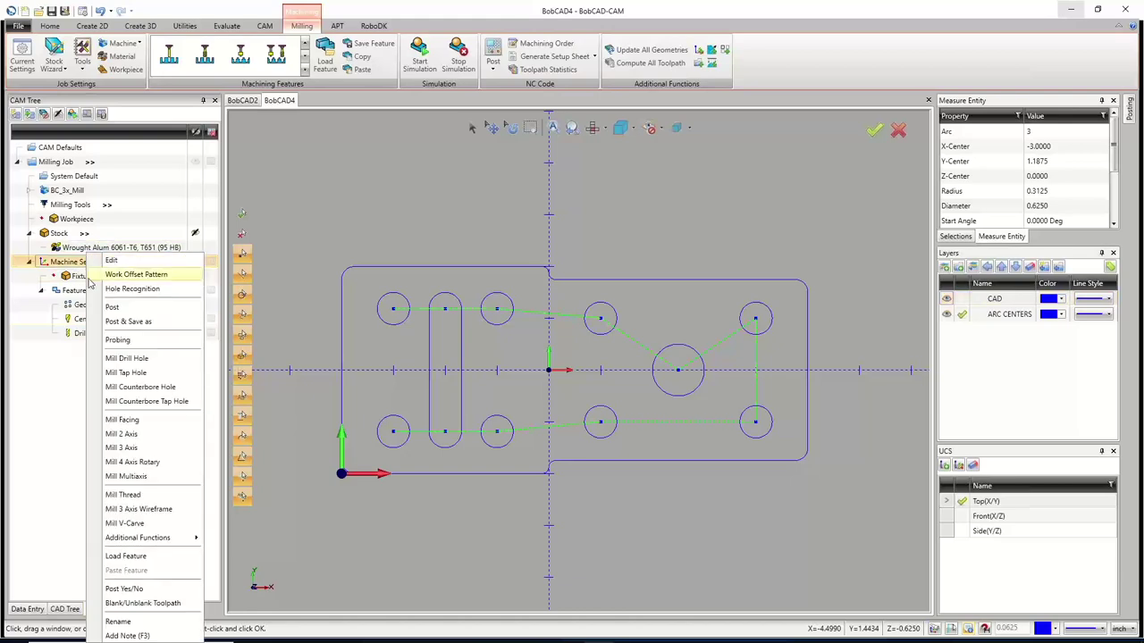
pyautogui.click(139, 435)
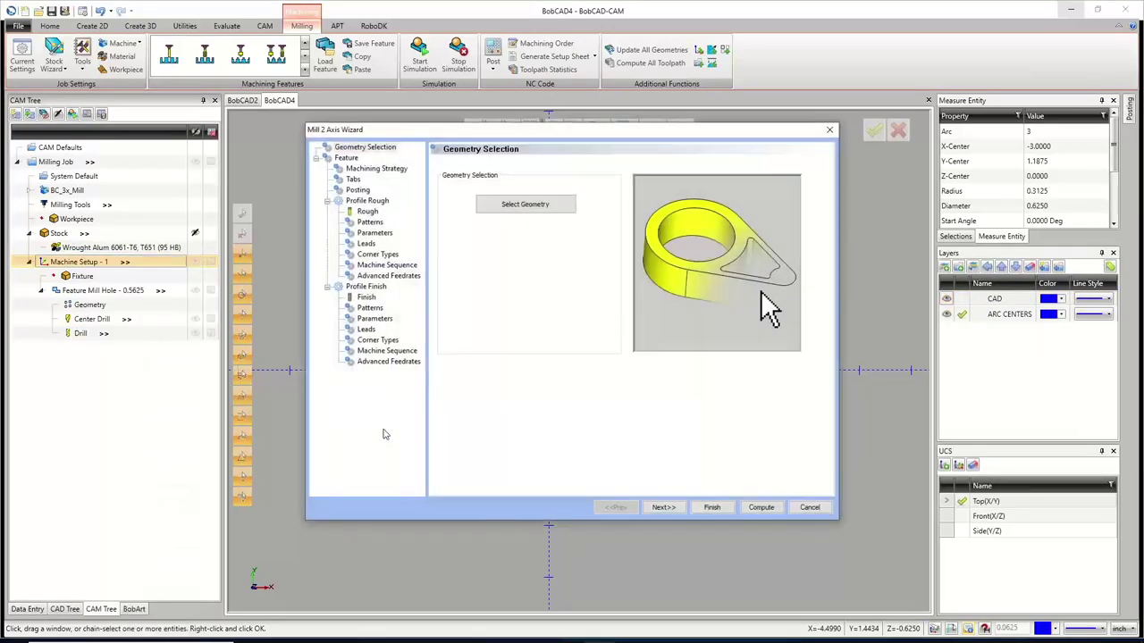
pyautogui.click(516, 204)
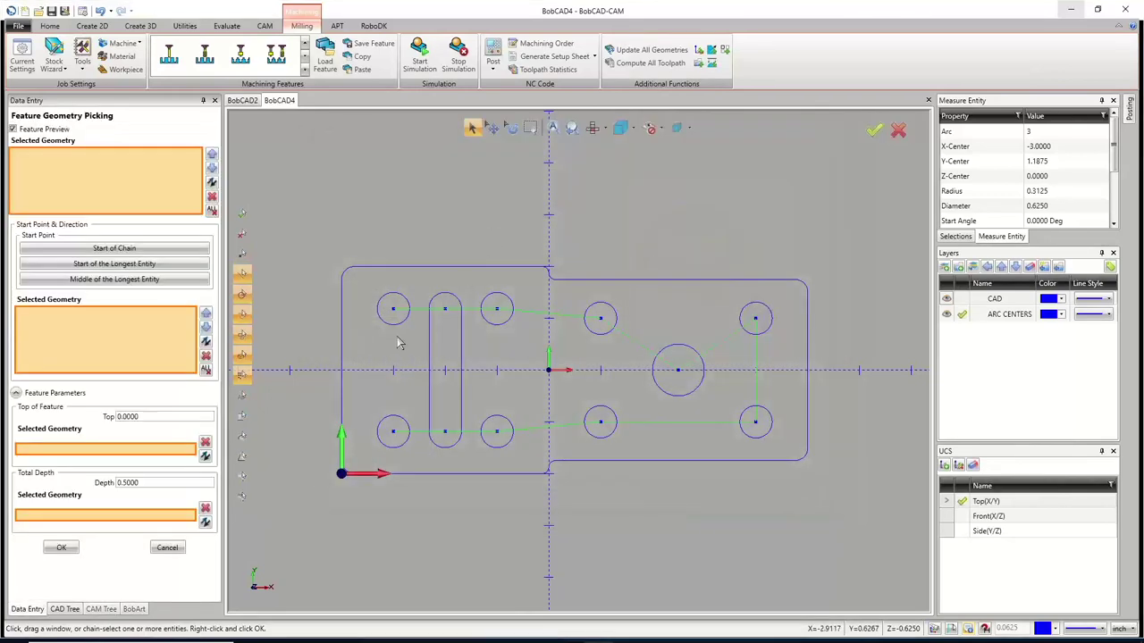
# Pick all eight small circular holes as the feature's geometry
pyautogui.click(409, 310)
pyautogui.click(407, 445)
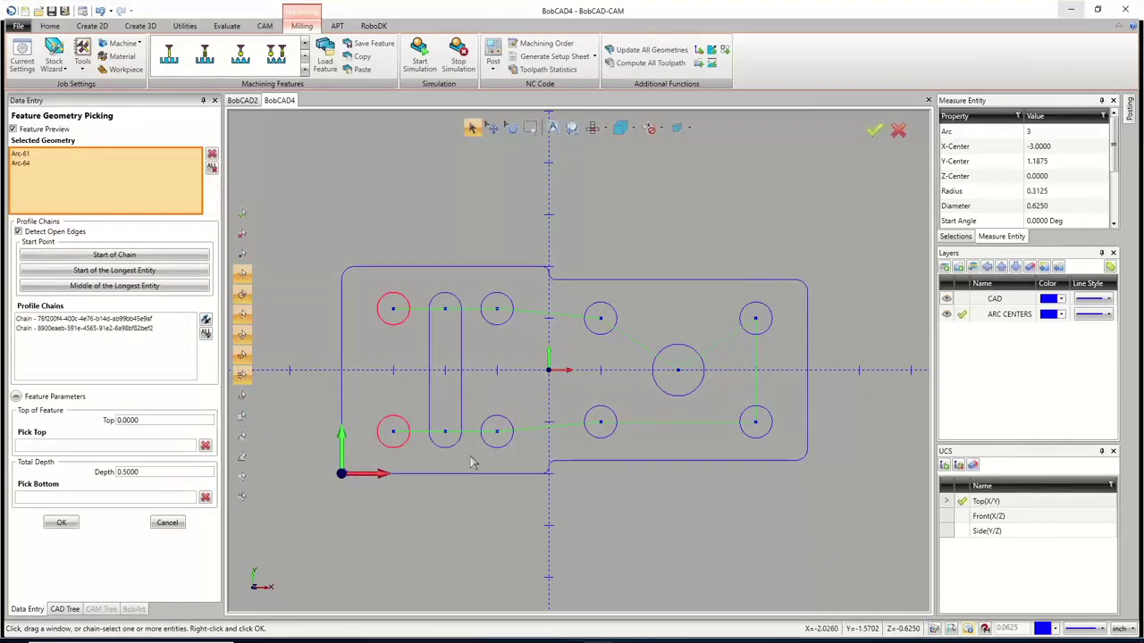
pyautogui.click(501, 426)
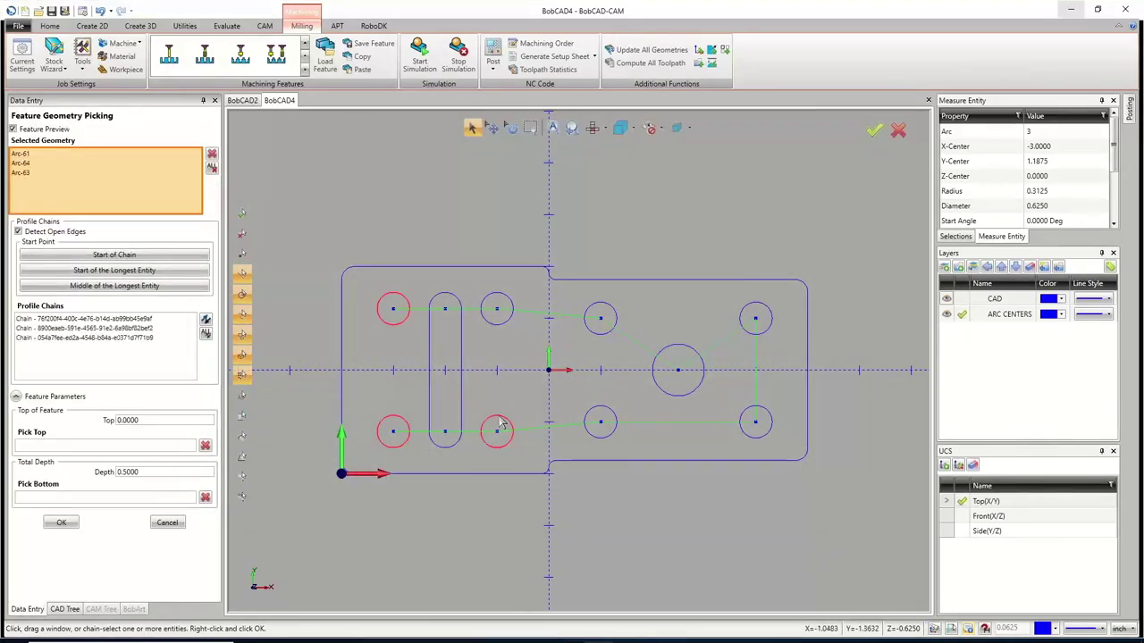
pyautogui.click(503, 326)
pyautogui.click(595, 332)
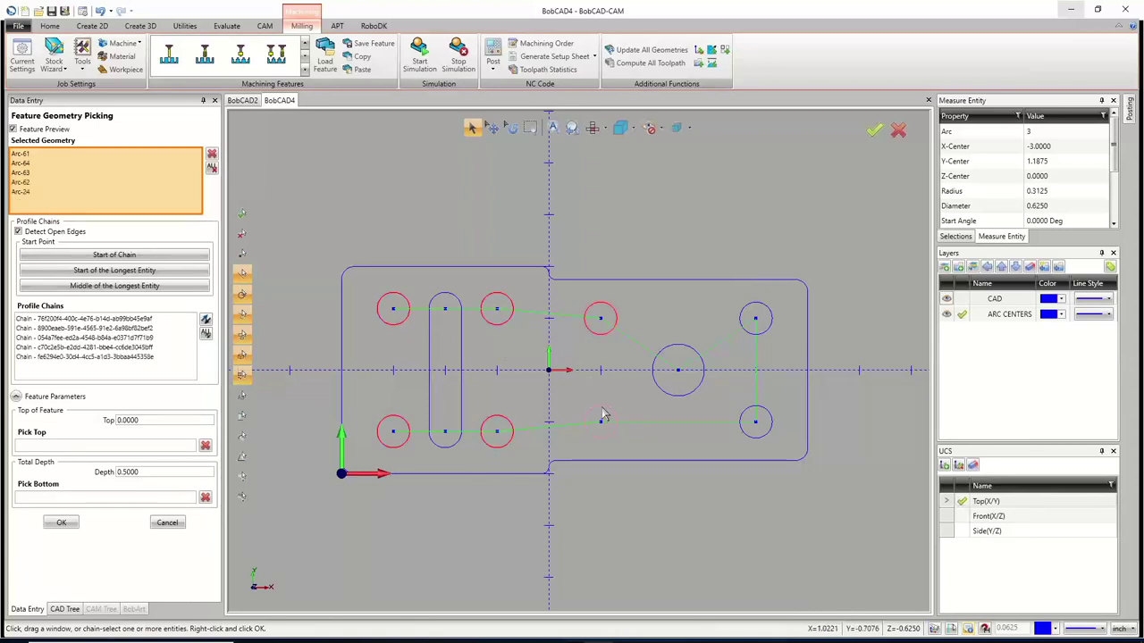
pyautogui.click(602, 411)
pyautogui.click(752, 416)
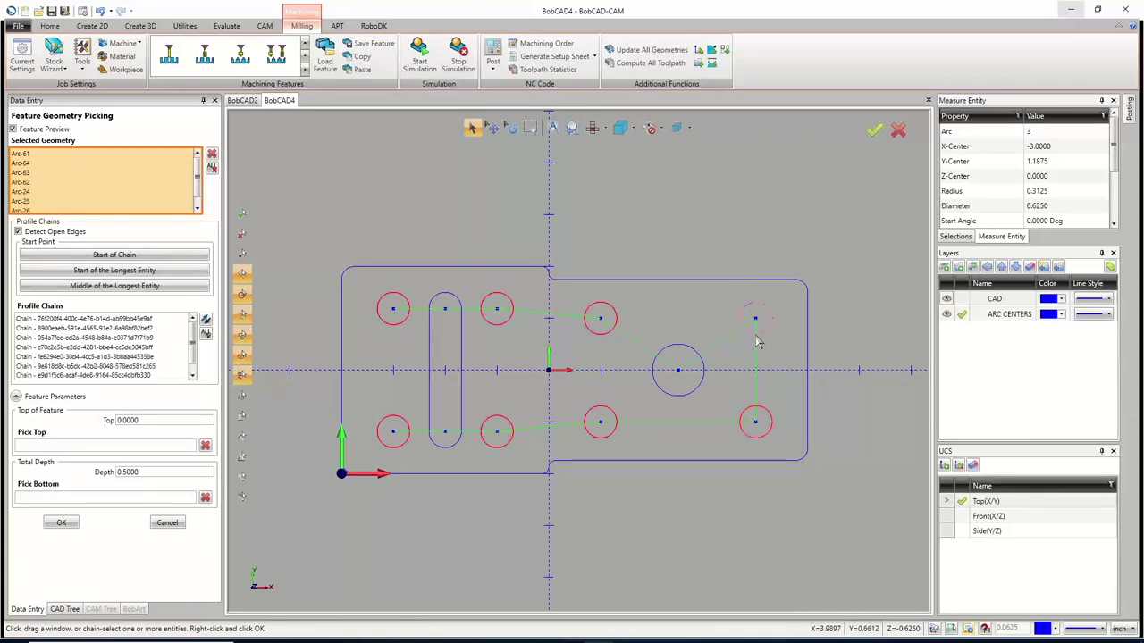
pyautogui.click(755, 320)
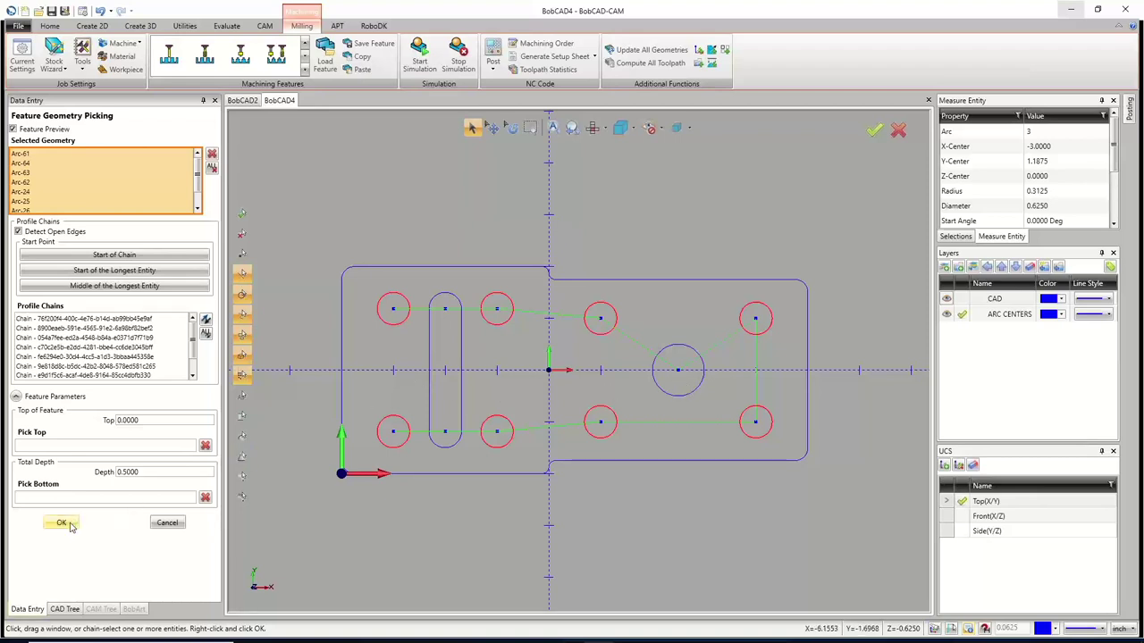
# Set Total Depth to 1.0000 and accept the selection to open the Mill 2 Axis Wizard
pyautogui.click(129, 473)
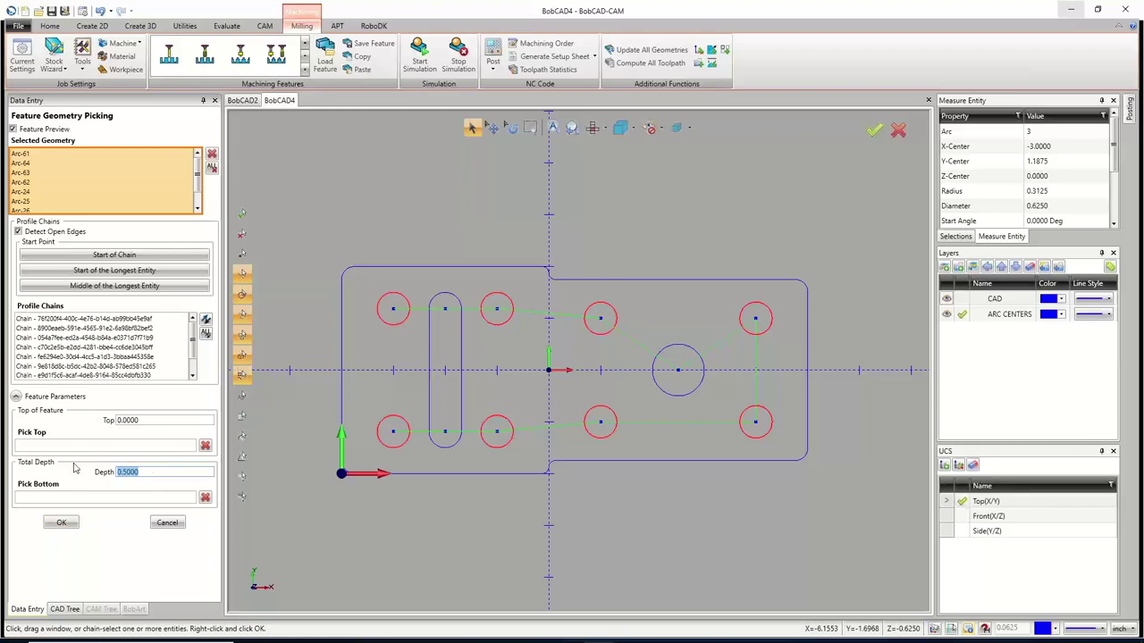
pyautogui.write('1')
pyautogui.click(141, 421)
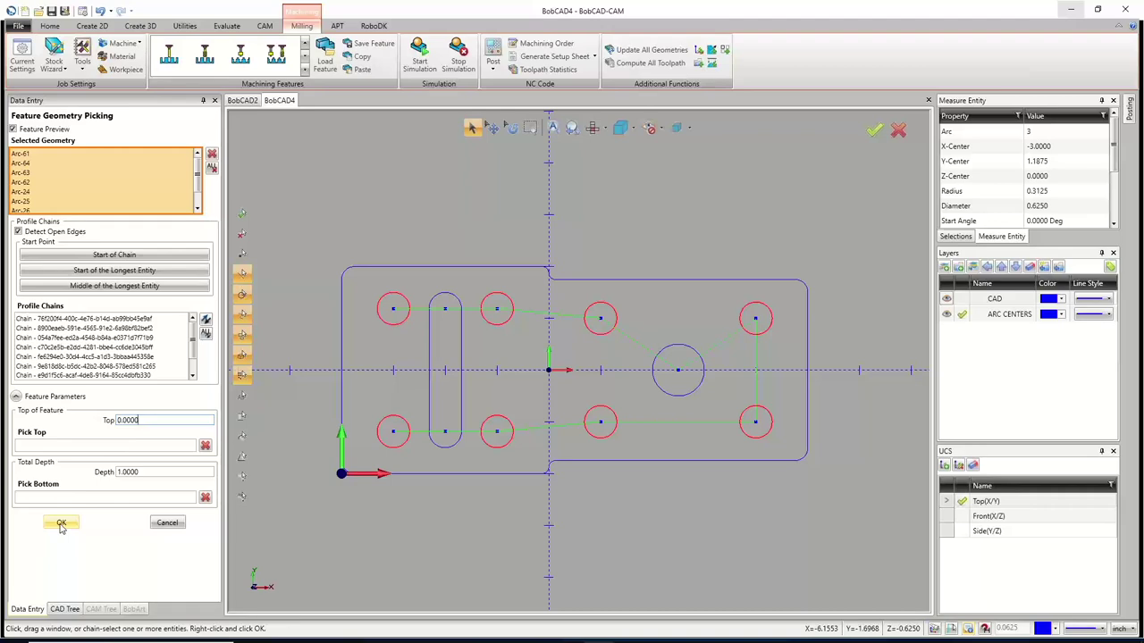
pyautogui.click(61, 524)
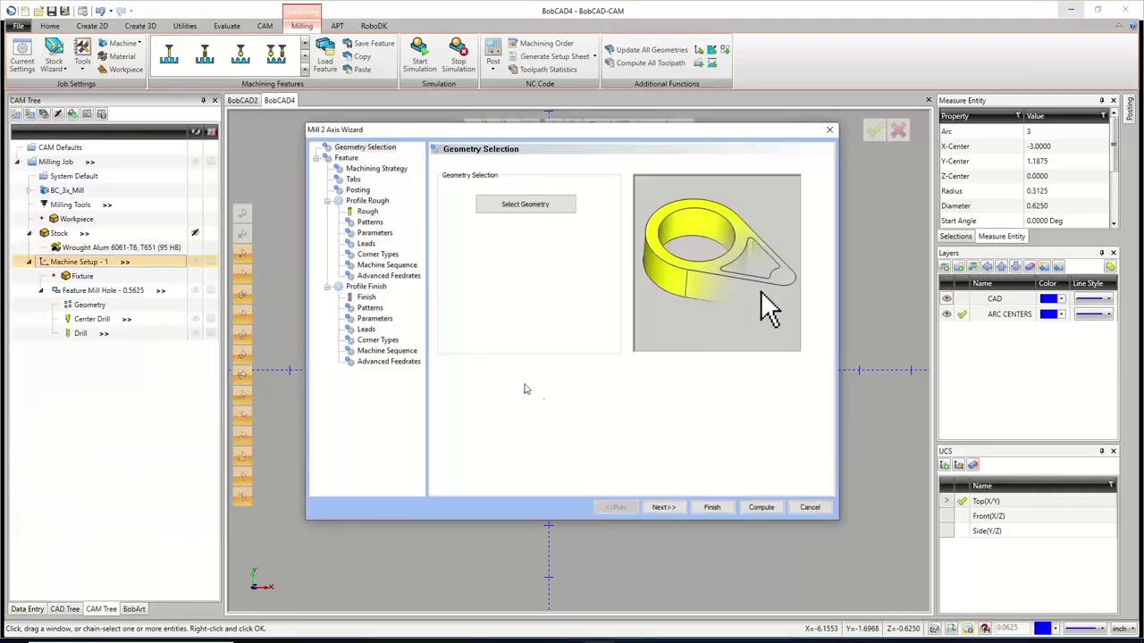
# Advance past the feature heights to Machining Strategy and choose the Profiling strategy
pyautogui.click(672, 509)
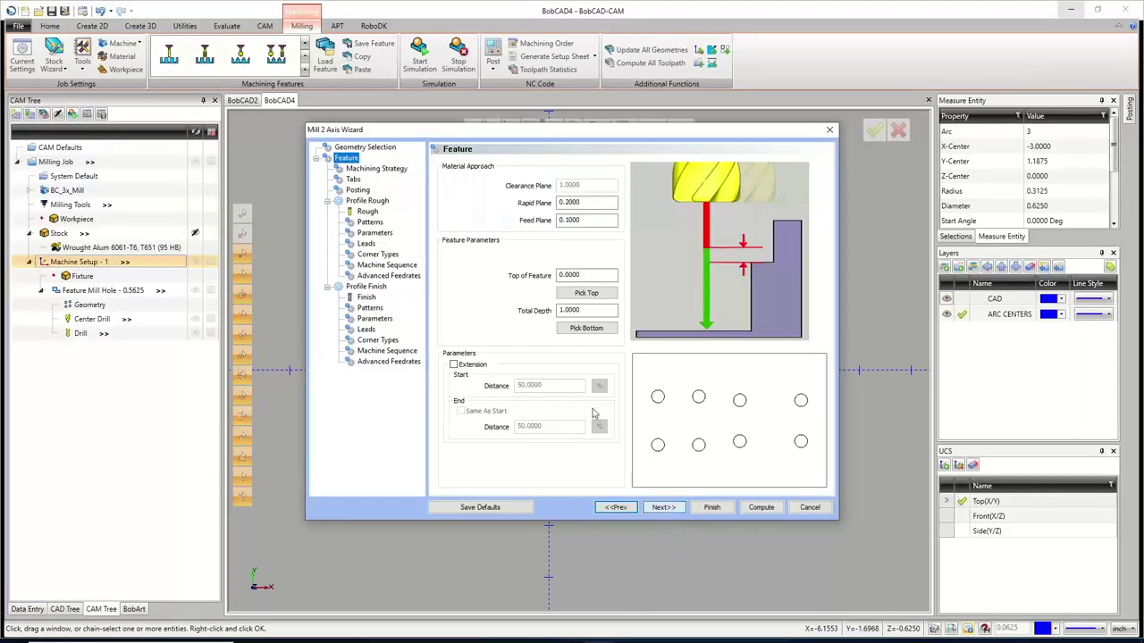
pyautogui.click(672, 509)
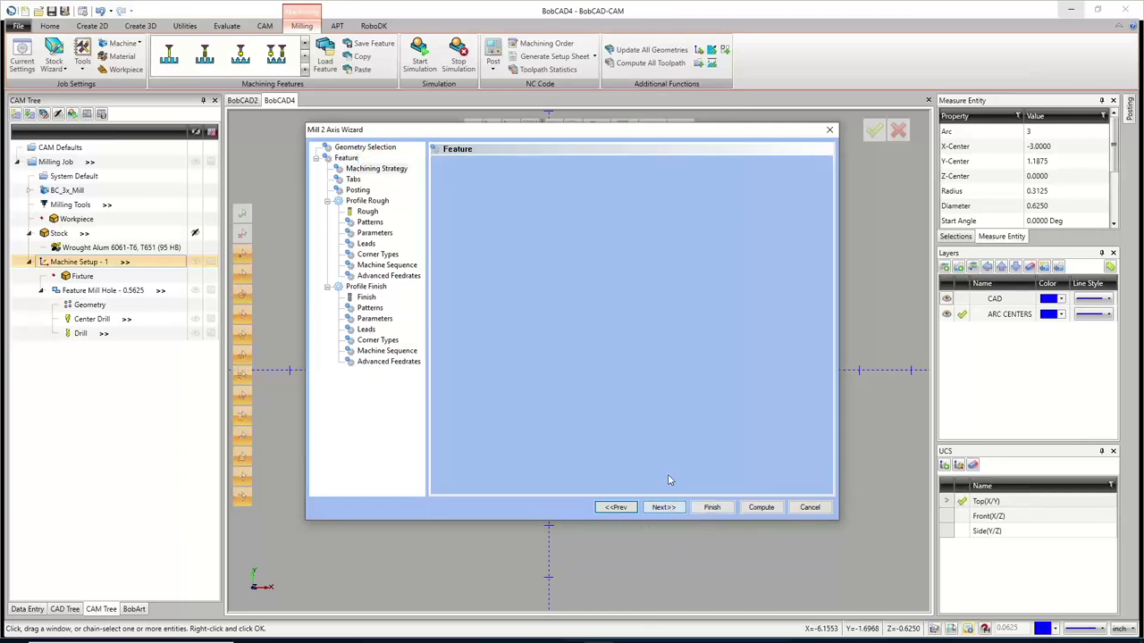
pyautogui.click(494, 188)
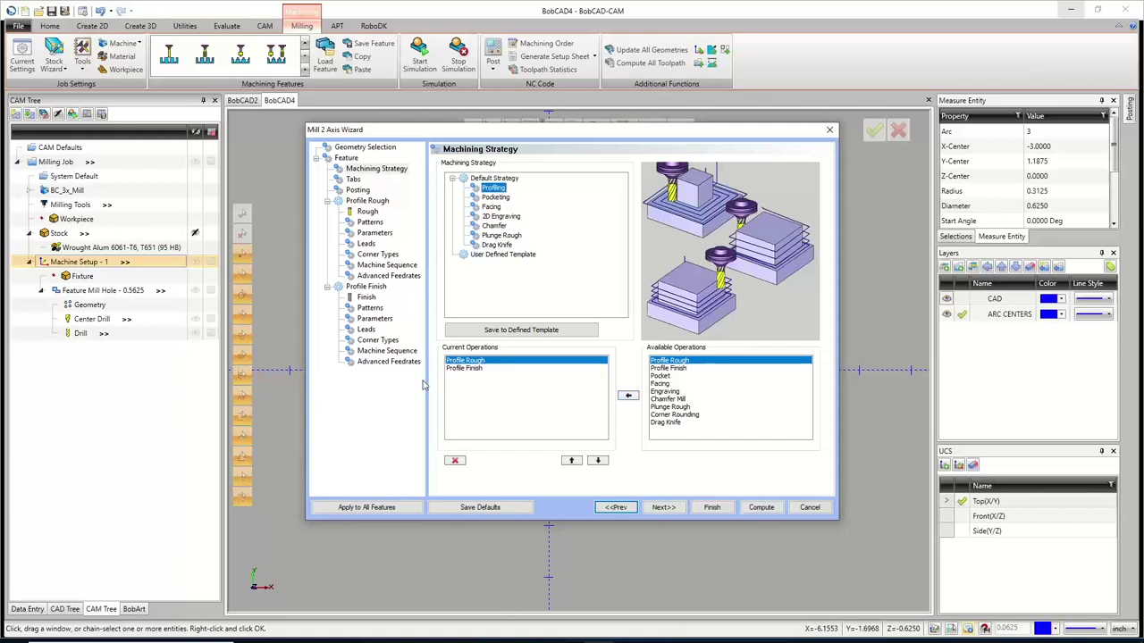
# Compute 0.625 − 0.5625 = 0.0625 in Windows Calculator, then minimize it
pyautogui.moveTo(340, 633)
pyautogui.click(394, 632)
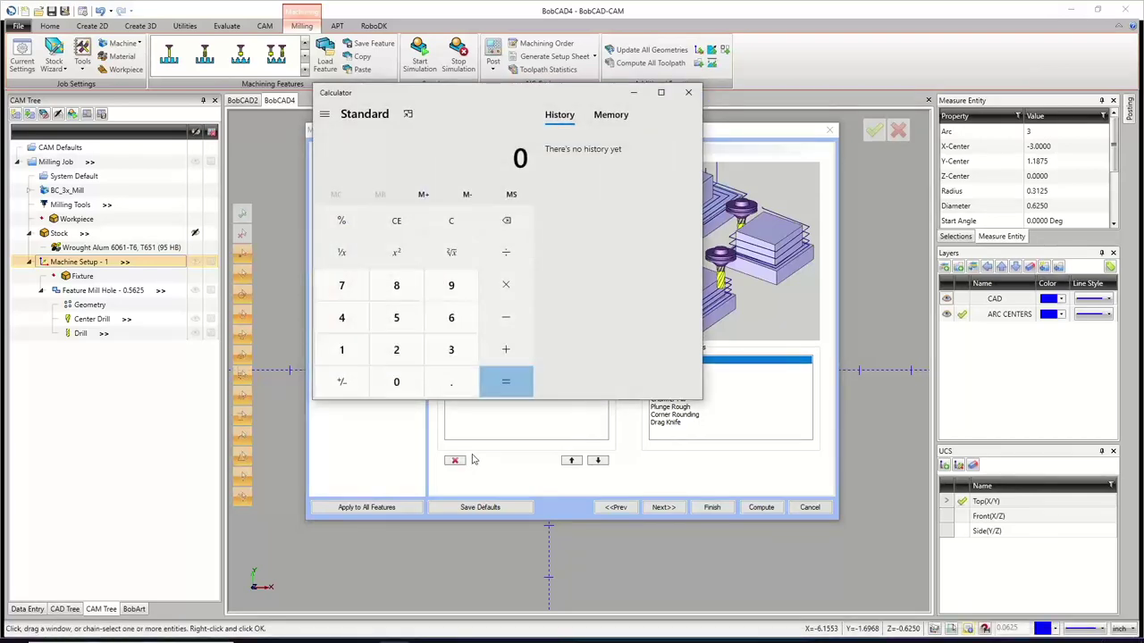
pyautogui.write('.625 ')
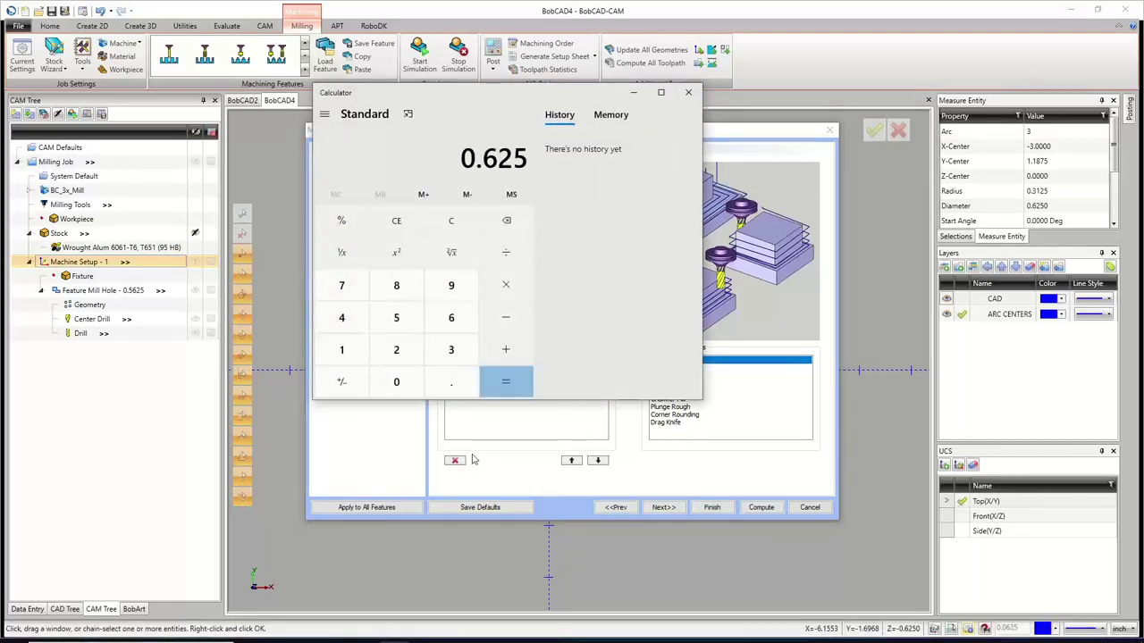
pyautogui.write('- 0.56')
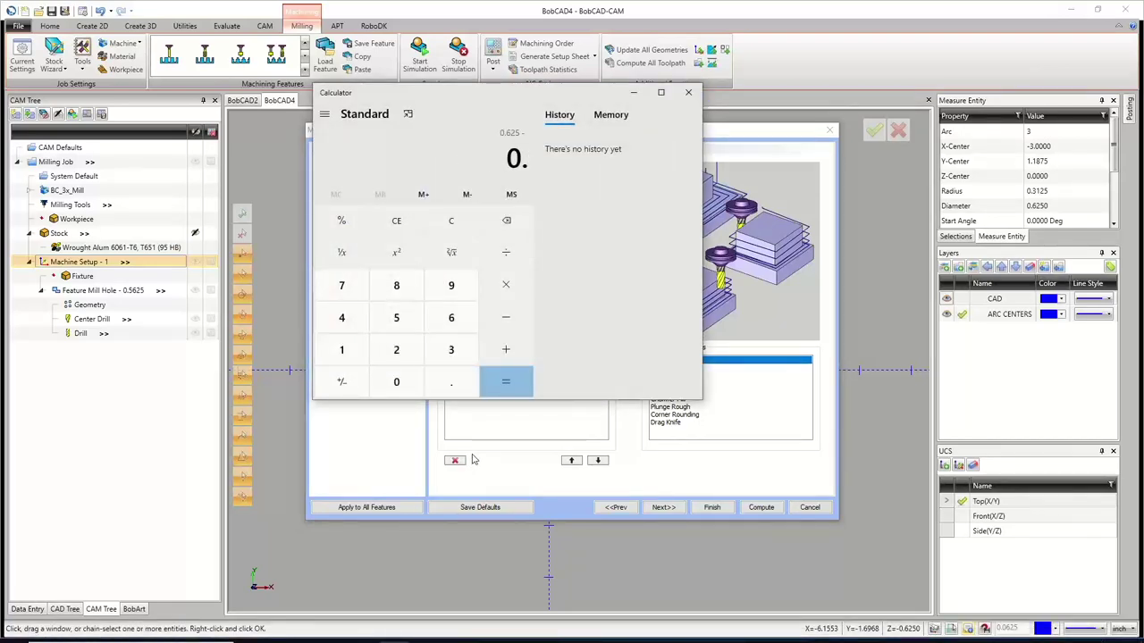
pyautogui.write('25')
pyautogui.press('Return')
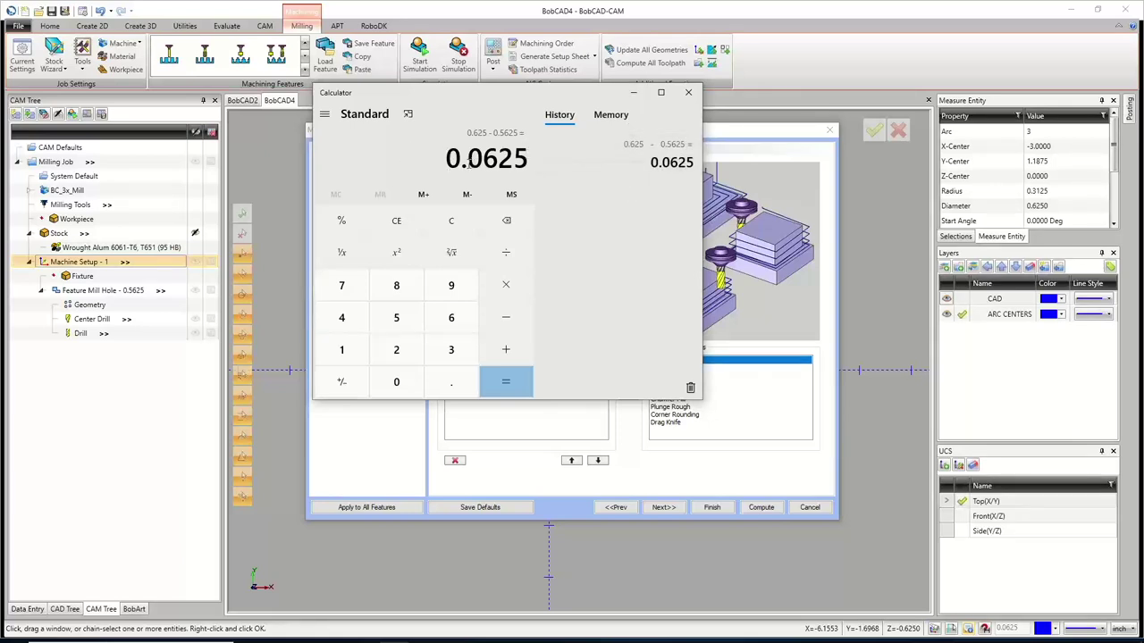
pyautogui.click(634, 92)
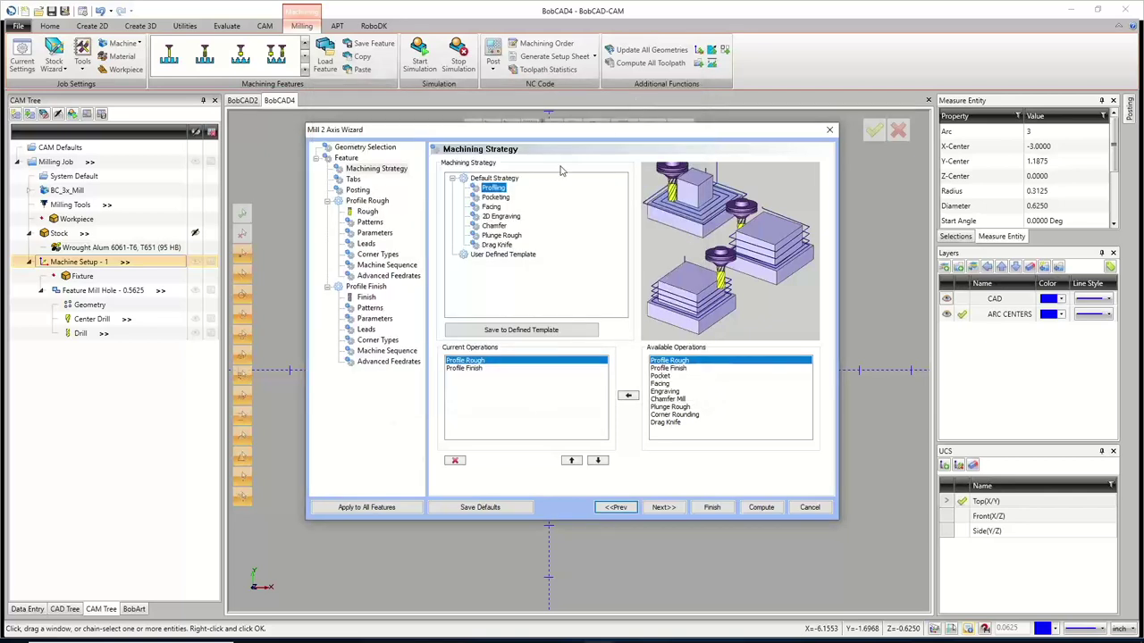
# Switch the strategy to Pocketing so Pocket and Profile Finish become the operations
pyautogui.click(497, 198)
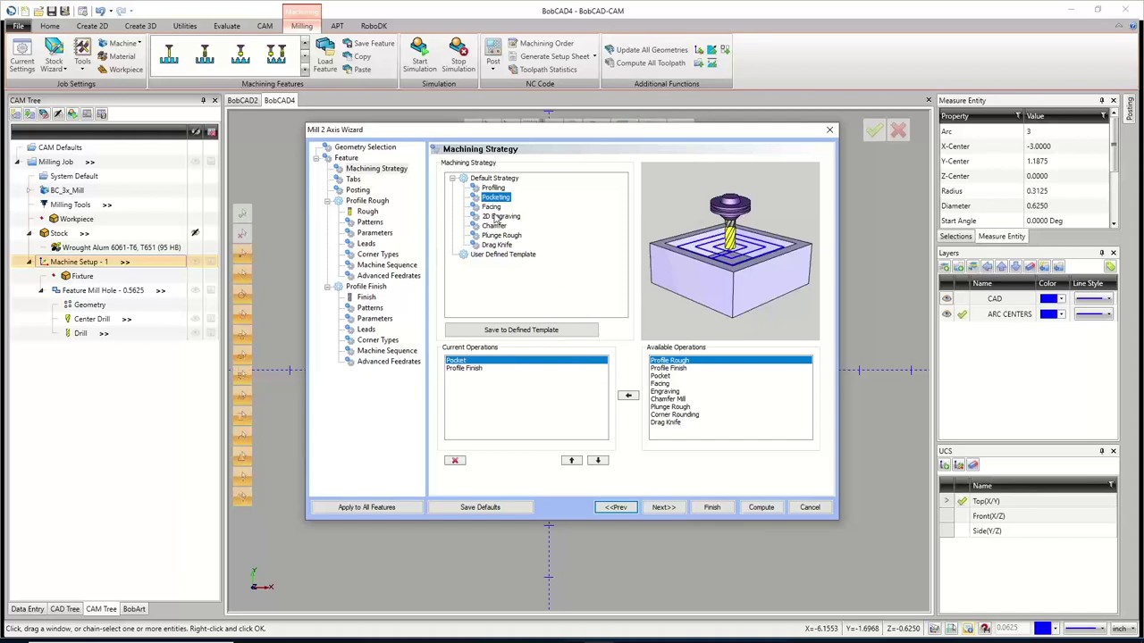
pyautogui.click(465, 368)
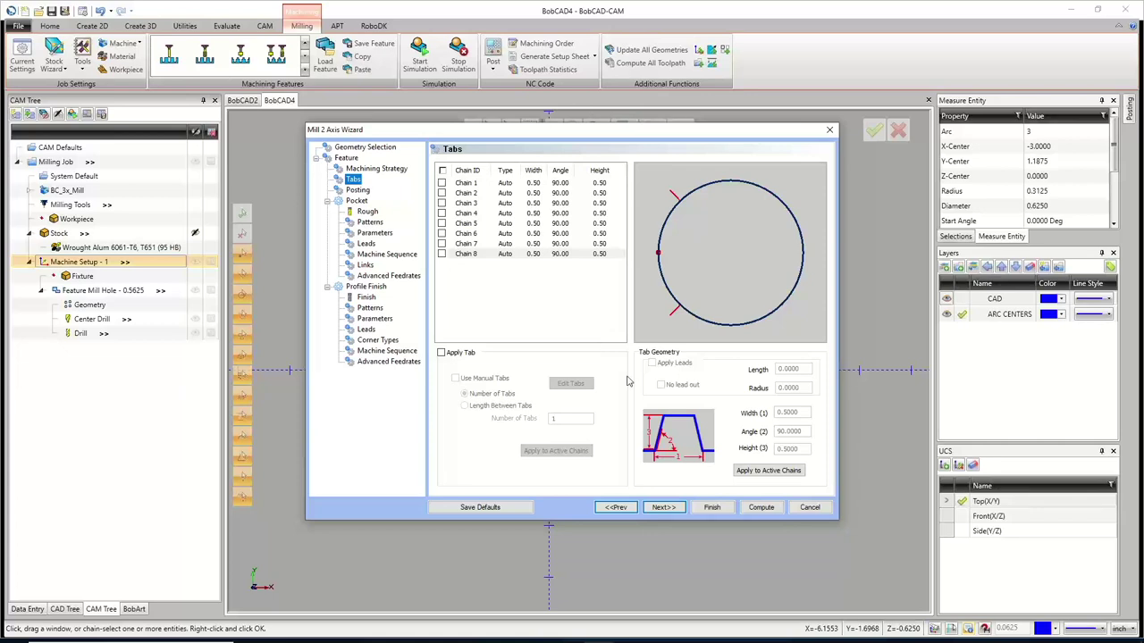
# Move past the Tabs and Posting pages to the Pocket Rough tool page with the 1/2 FLAT ROUGH ENDMILL
pyautogui.click(662, 506)
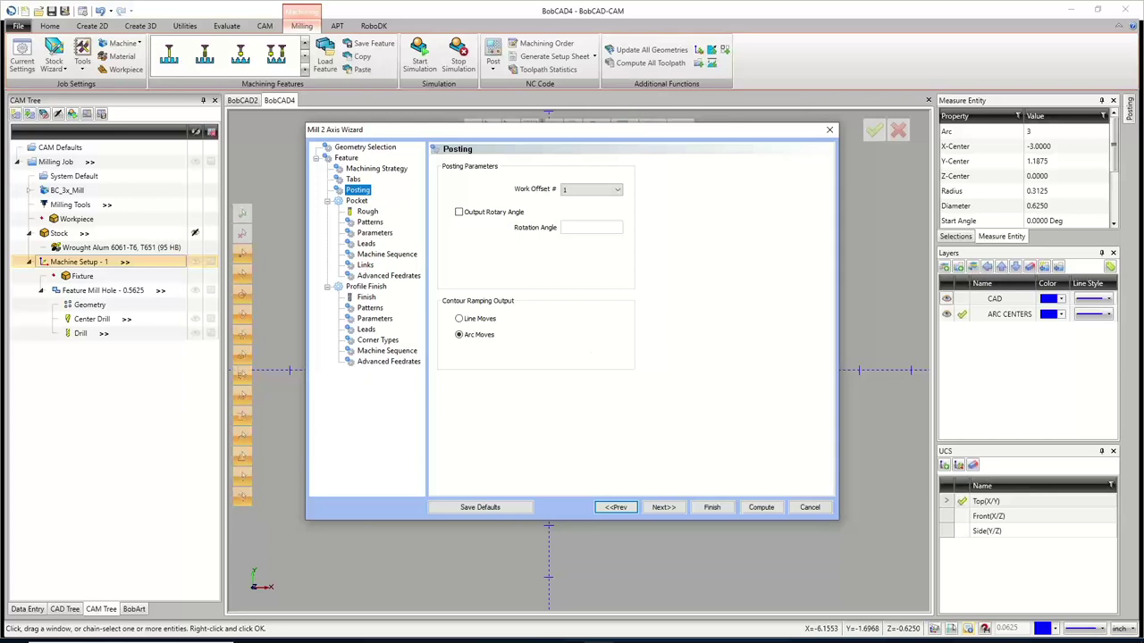
pyautogui.click(1087, 283)
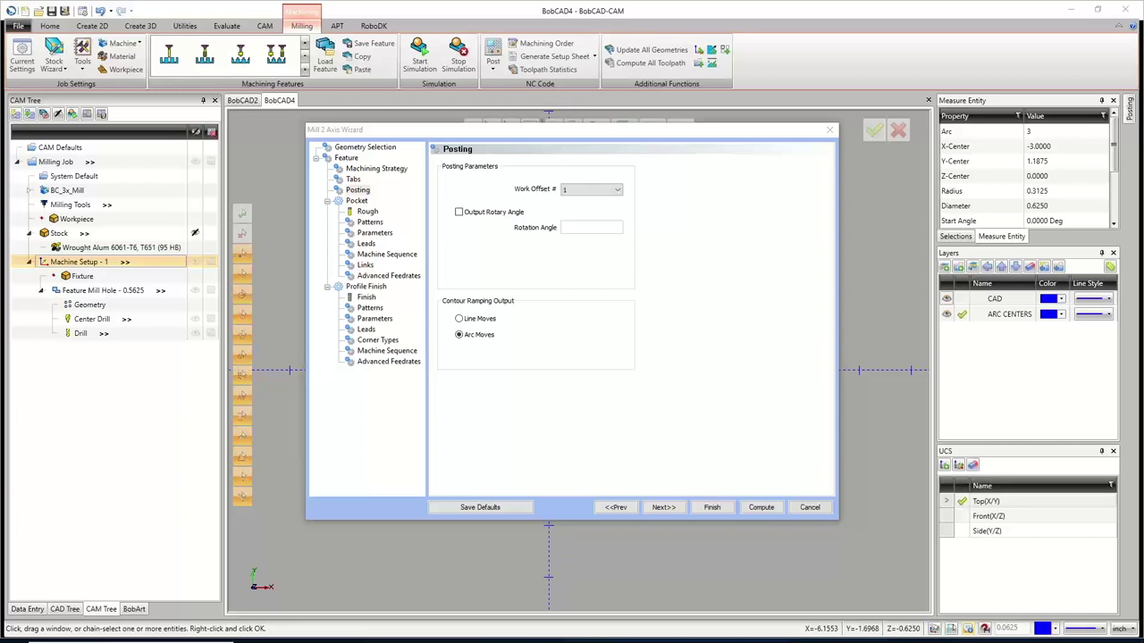
pyautogui.click(670, 508)
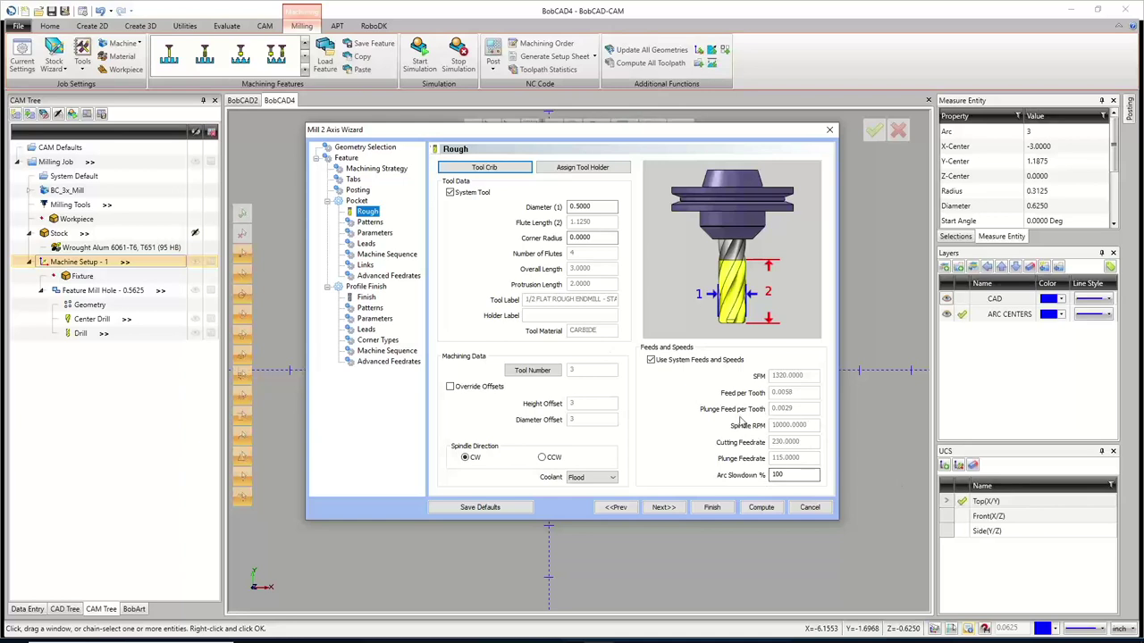
# Turn off system feeds and speeds, setting feed per tooth 0.0025 and plunge feed per tooth 0.0013
pyautogui.click(650, 359)
pyautogui.click(787, 393)
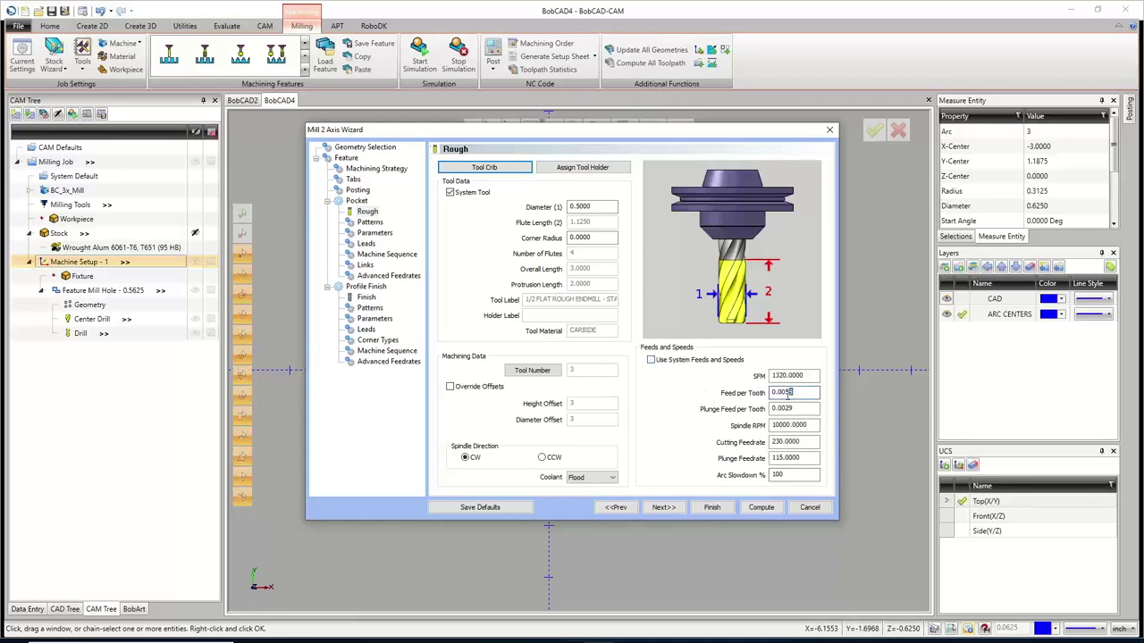
pyautogui.moveTo(788, 393); pyautogui.dragTo(813, 408)
pyautogui.write('25')
pyautogui.moveTo(809, 408); pyautogui.dragTo(787, 408)
pyautogui.write('13')
pyautogui.click(812, 392)
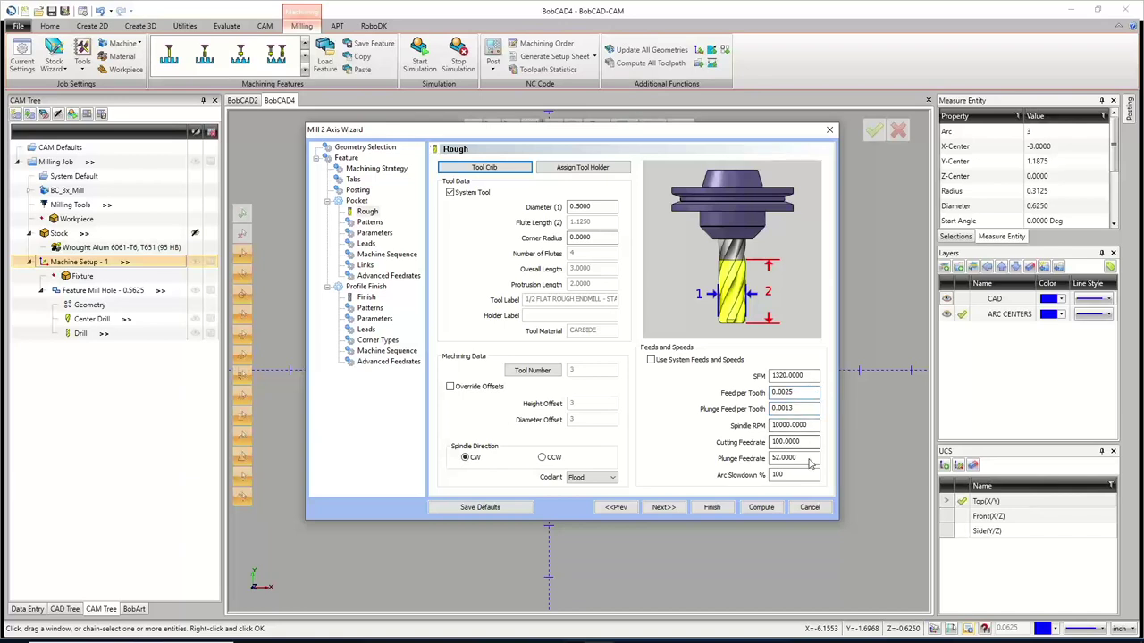
# Set cutting feedrate 100 with plunge feedrate 52 and advance to the Pocket Patterns page
pyautogui.moveTo(809, 442); pyautogui.dragTo(755, 430)
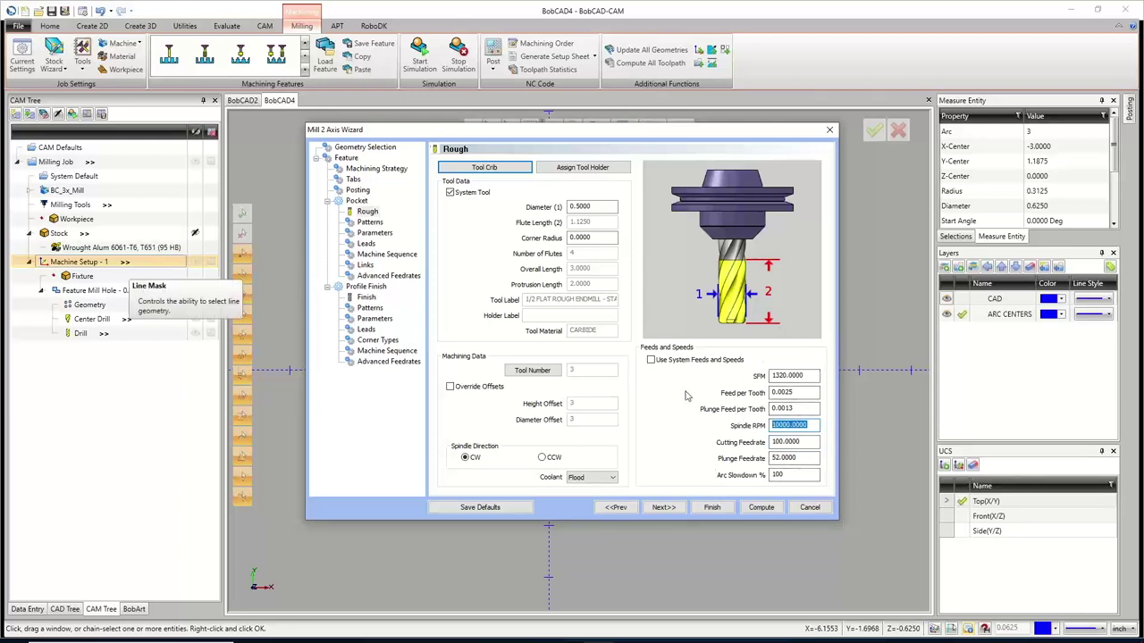
pyautogui.press('Tab')
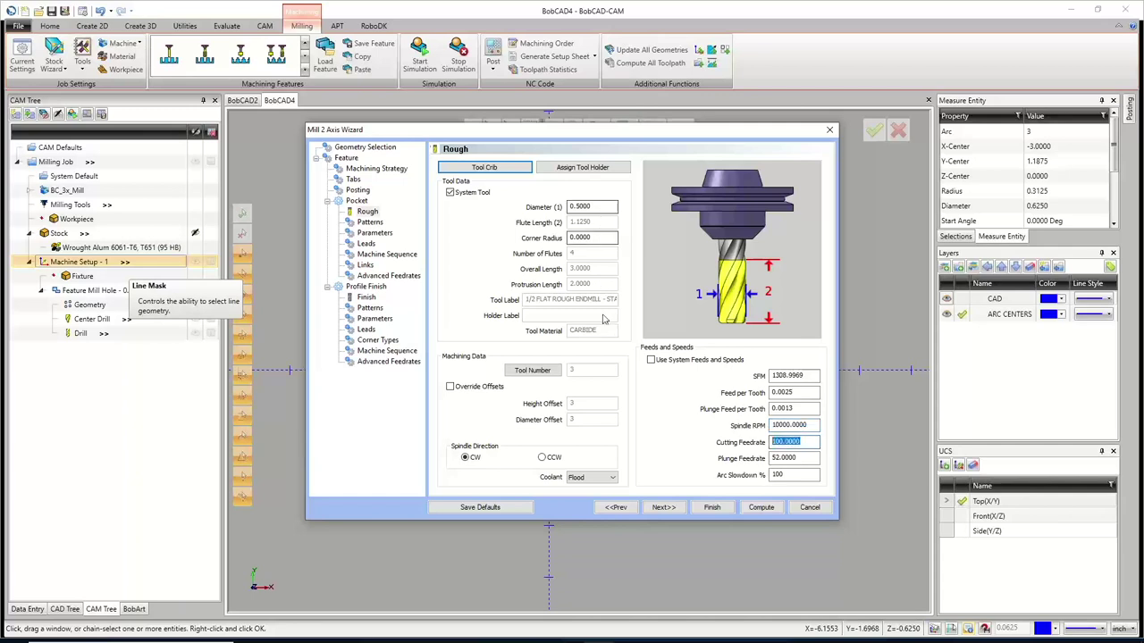
pyautogui.click(805, 441)
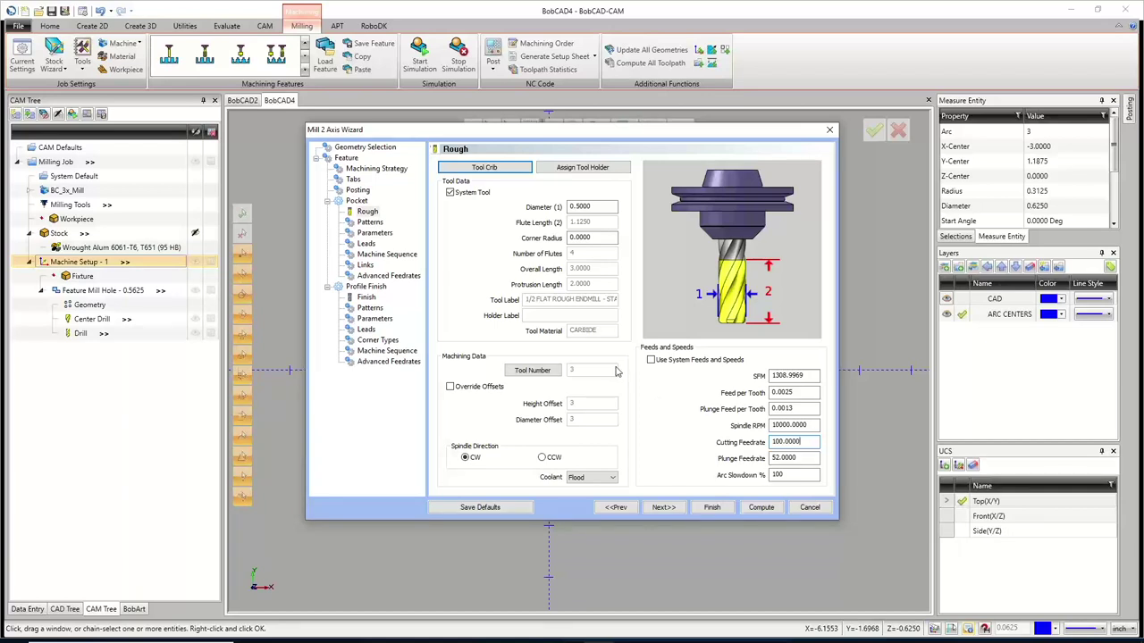
pyautogui.click(663, 507)
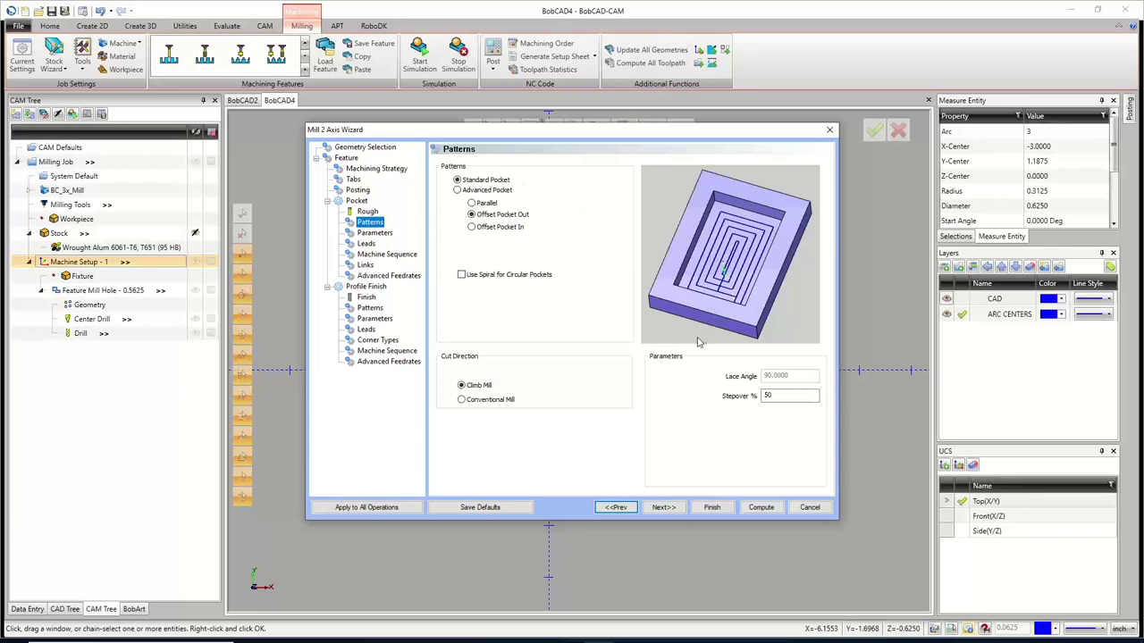
# Choose the Advanced Pocket pattern, keeping Offset Pocket Out, Climb Mill and 50% stepover
pyautogui.click(457, 190)
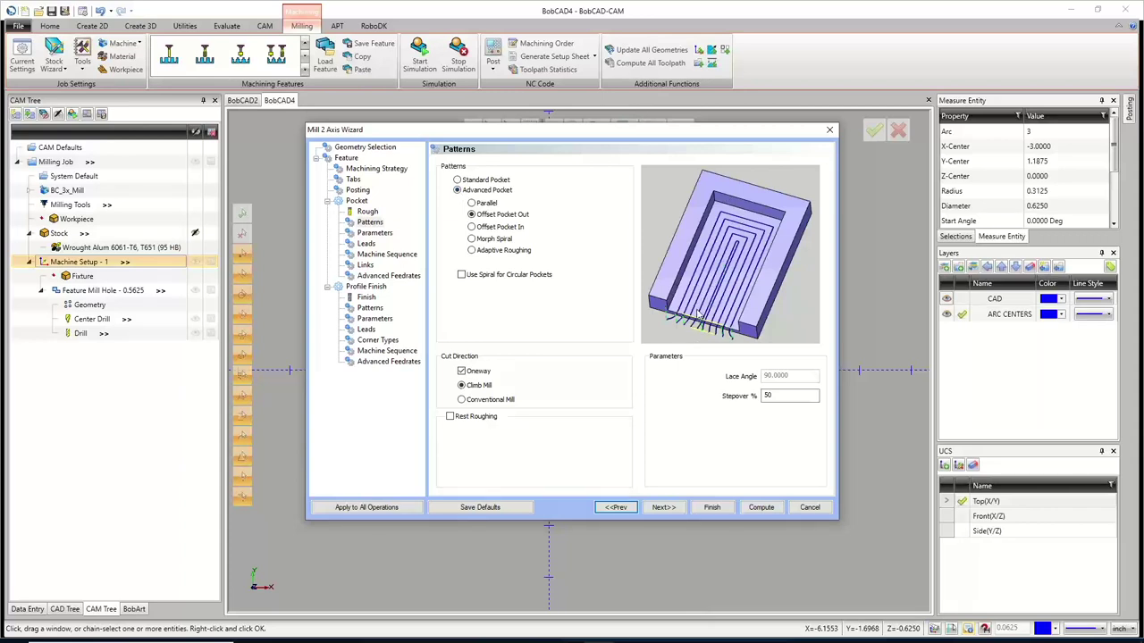
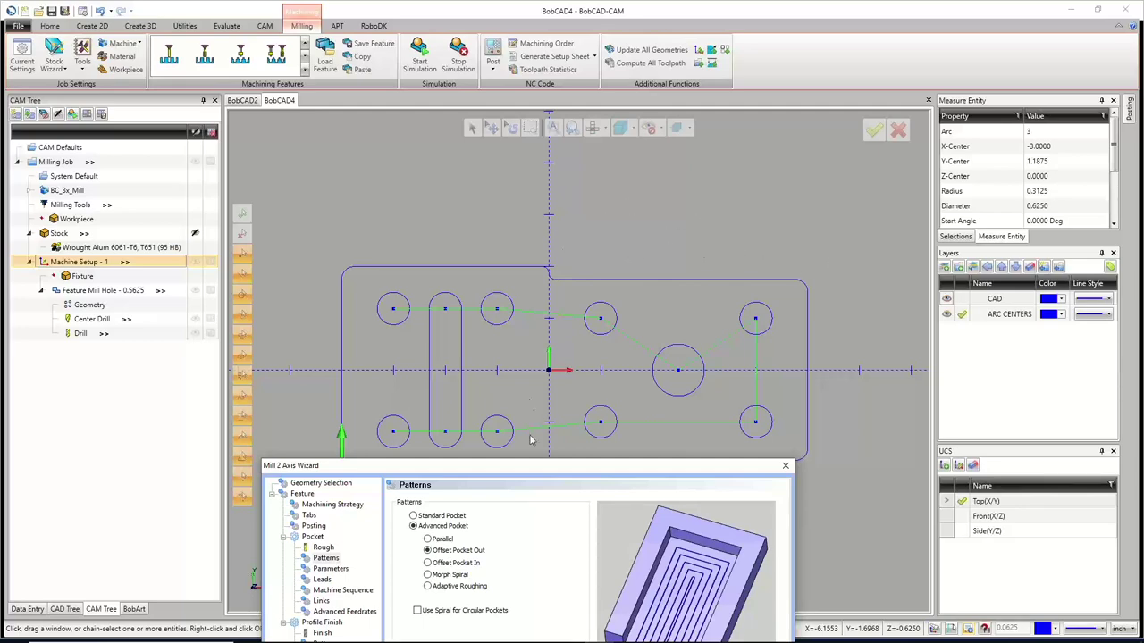
# Enable Use Spiral for Circular Pockets and change the pocket stepover from 40% to 5%
pyautogui.moveTo(538, 467); pyautogui.dragTo(583, 185)
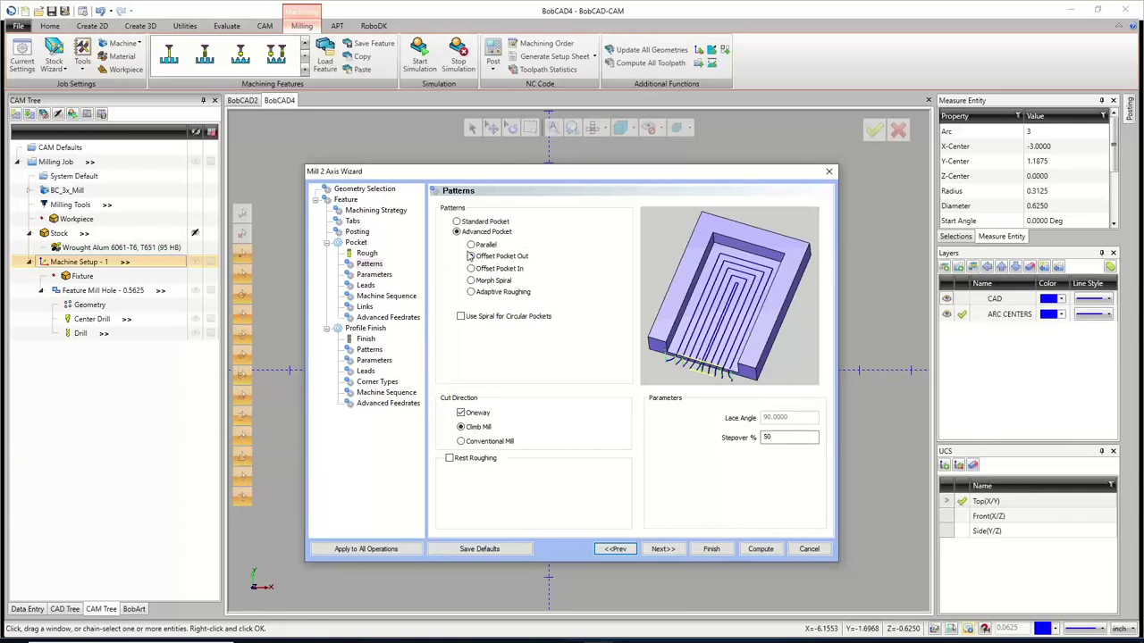
pyautogui.click(462, 317)
pyautogui.click(783, 436)
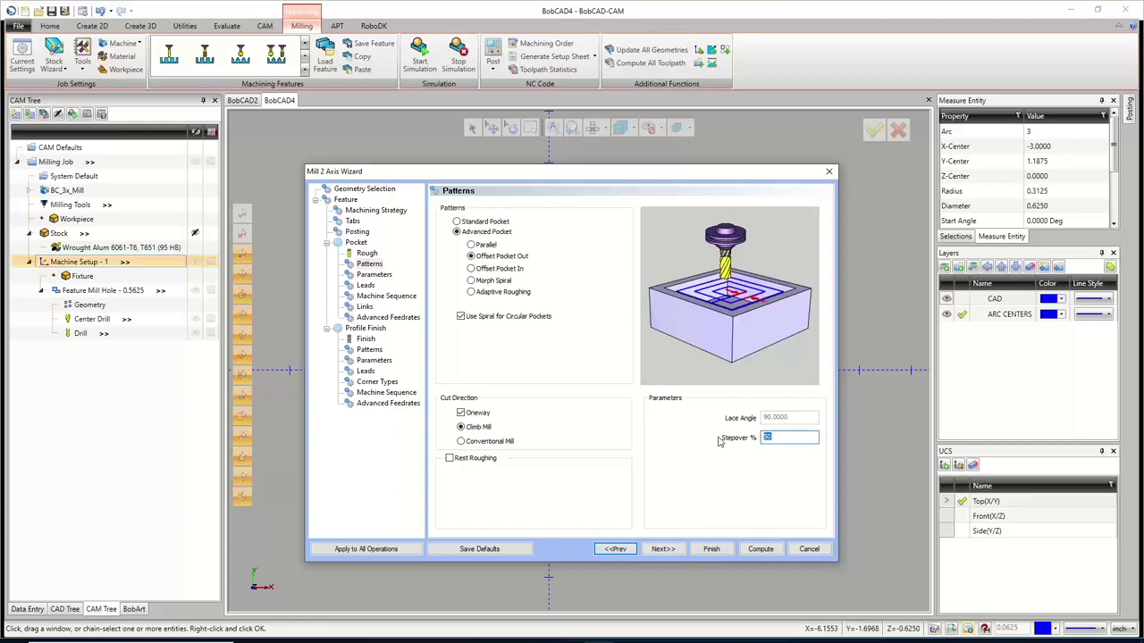
pyautogui.write('5')
pyautogui.press('BackSpace')
pyautogui.write('40')
pyautogui.press('BackSpace')
pyautogui.press('BackSpace')
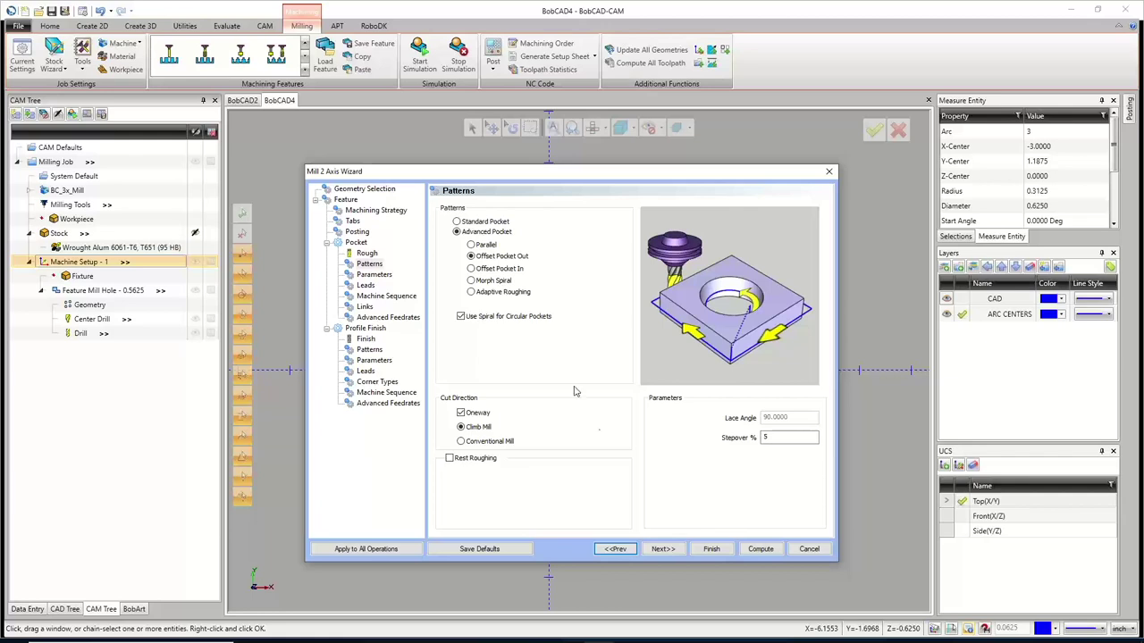
# Set the pocket roughing side allowance to 0.01
pyautogui.click(661, 550)
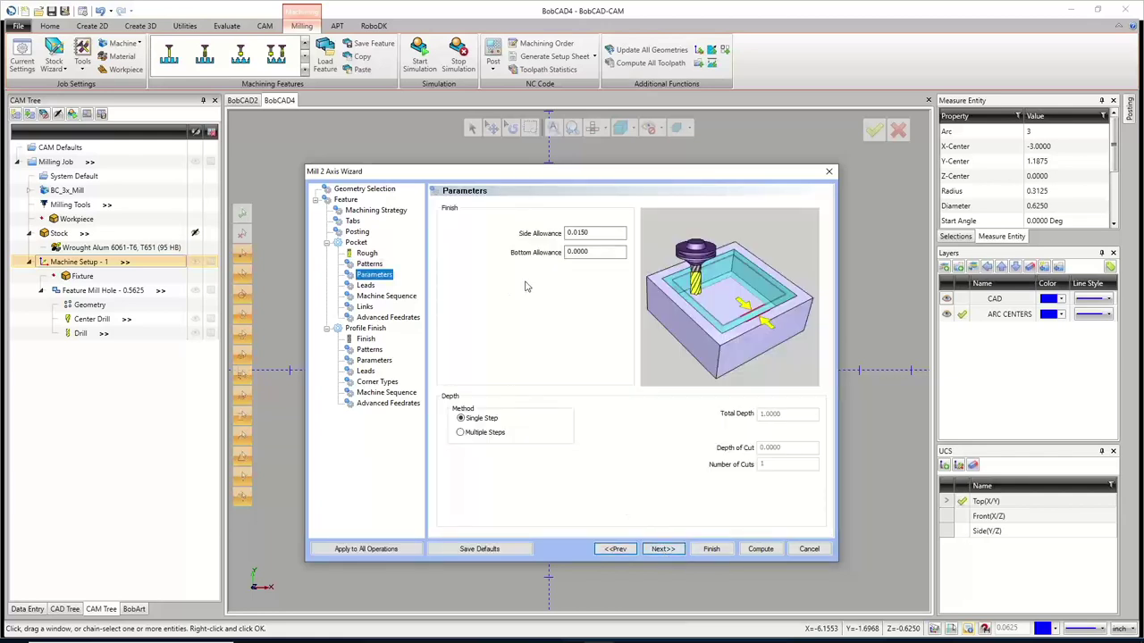
pyautogui.doubleClick(593, 233)
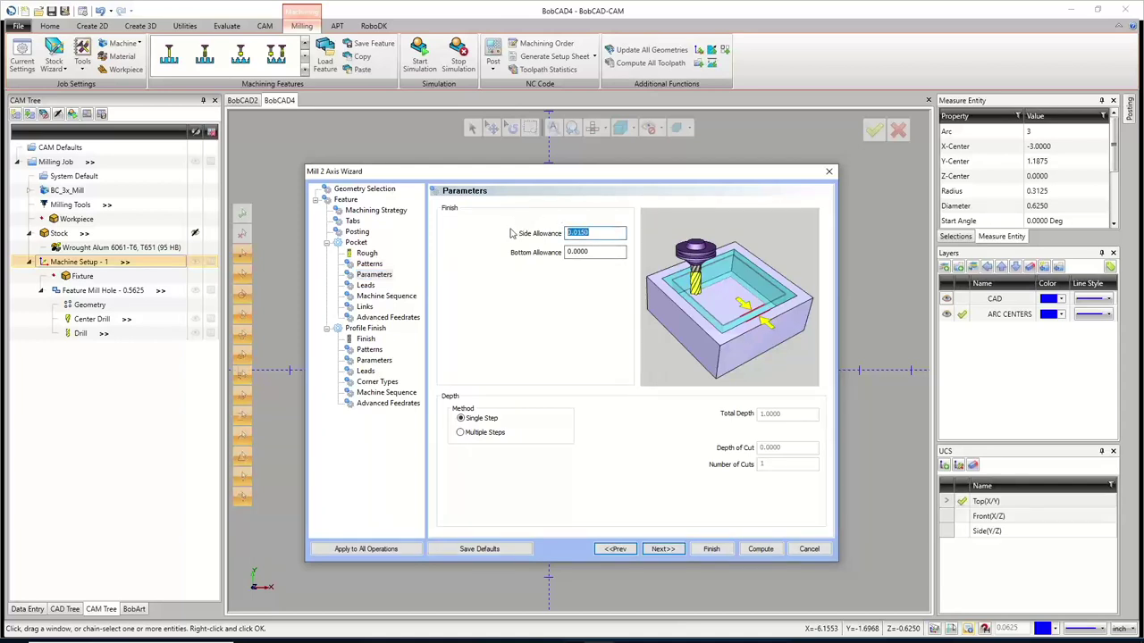
pyautogui.click(616, 232)
pyautogui.press('BackSpace')
pyautogui.press('BackSpace')
# Cut the pocket in multiple even depth steps with a 0.5000 depth of cut
pyautogui.click(460, 432)
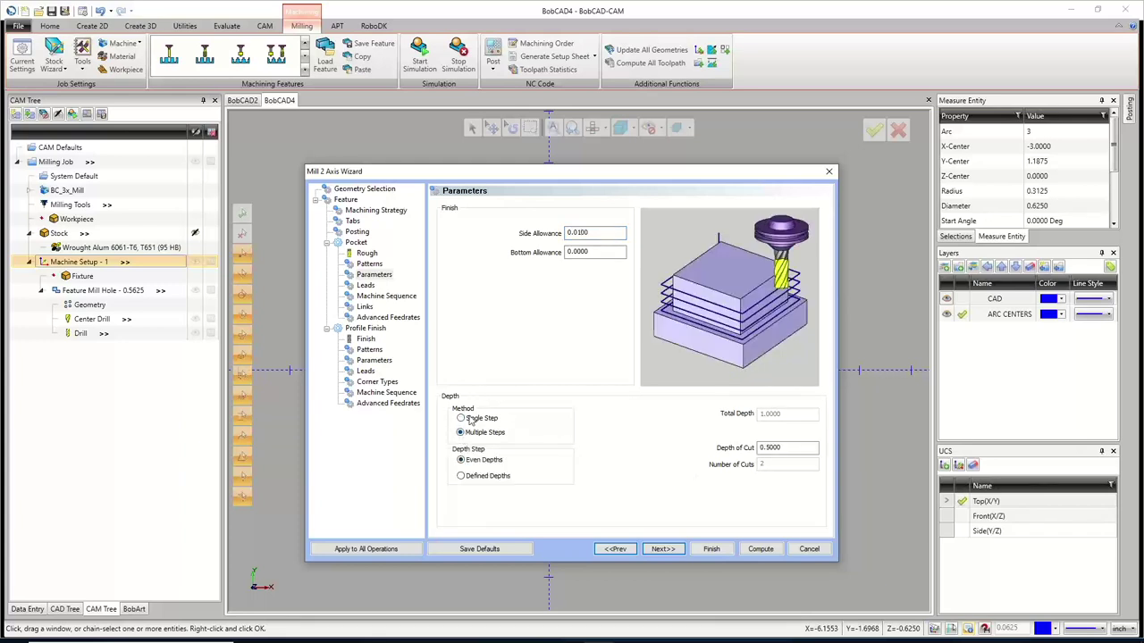
pyautogui.click(461, 420)
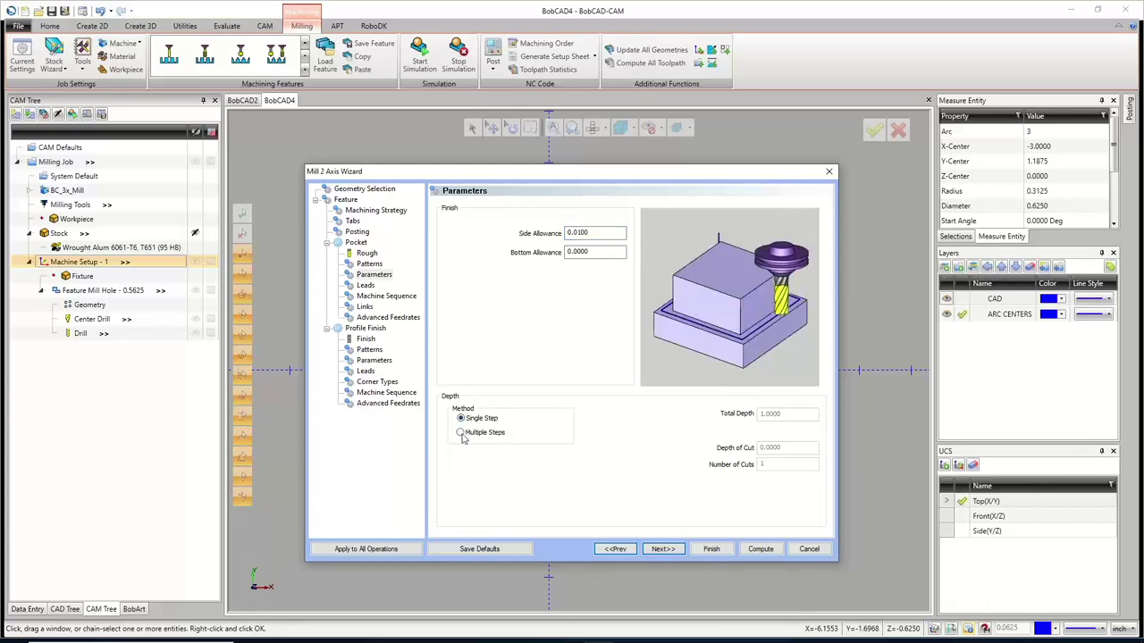
pyautogui.click(460, 433)
pyautogui.doubleClick(762, 448)
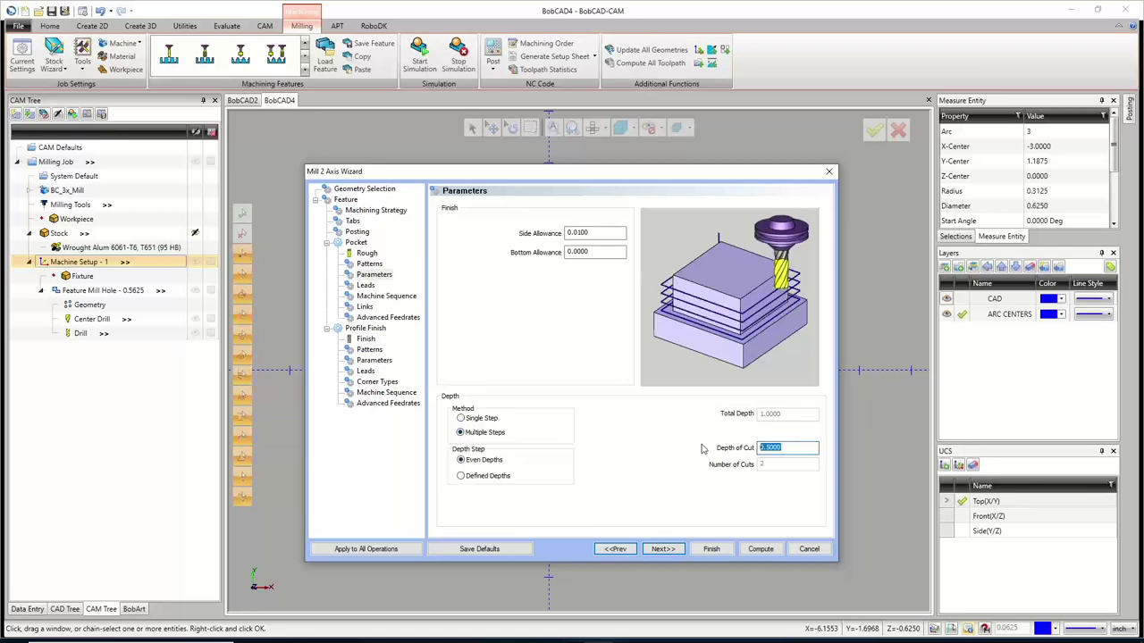
pyautogui.click(466, 433)
pyautogui.press('Tab')
pyautogui.write('1/6')
pyautogui.click(595, 252)
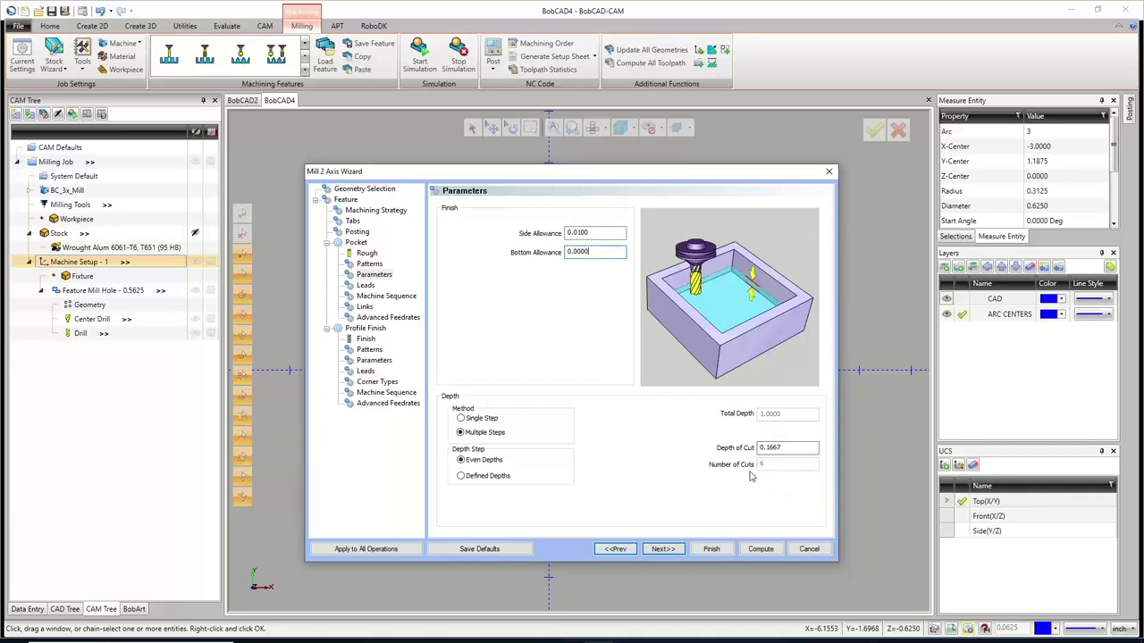
pyautogui.click(482, 419)
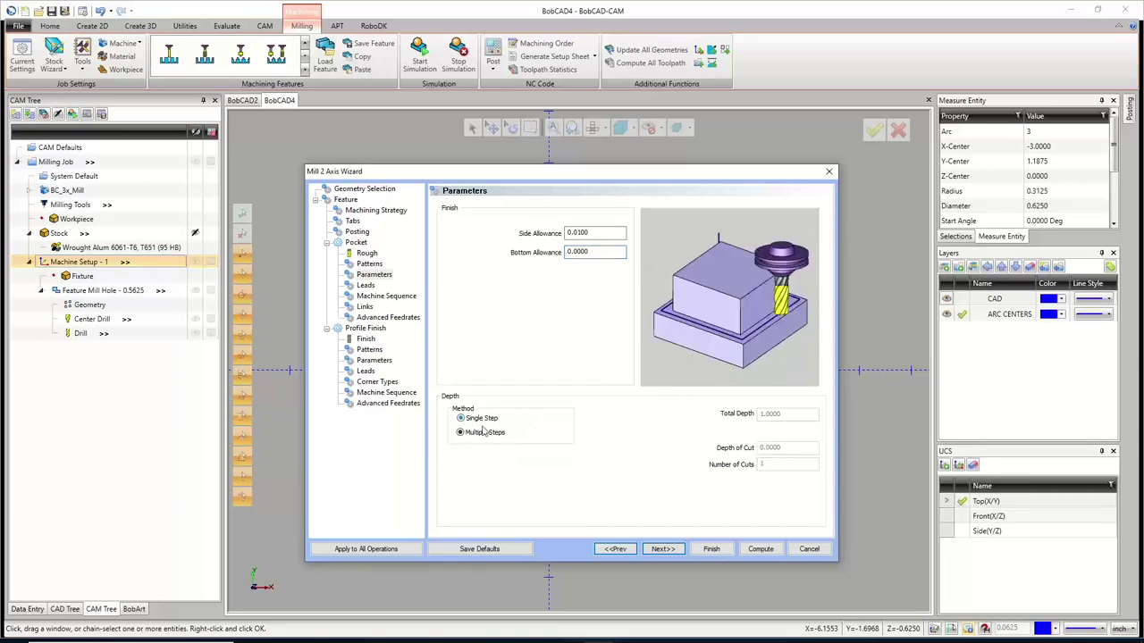
pyautogui.click(484, 432)
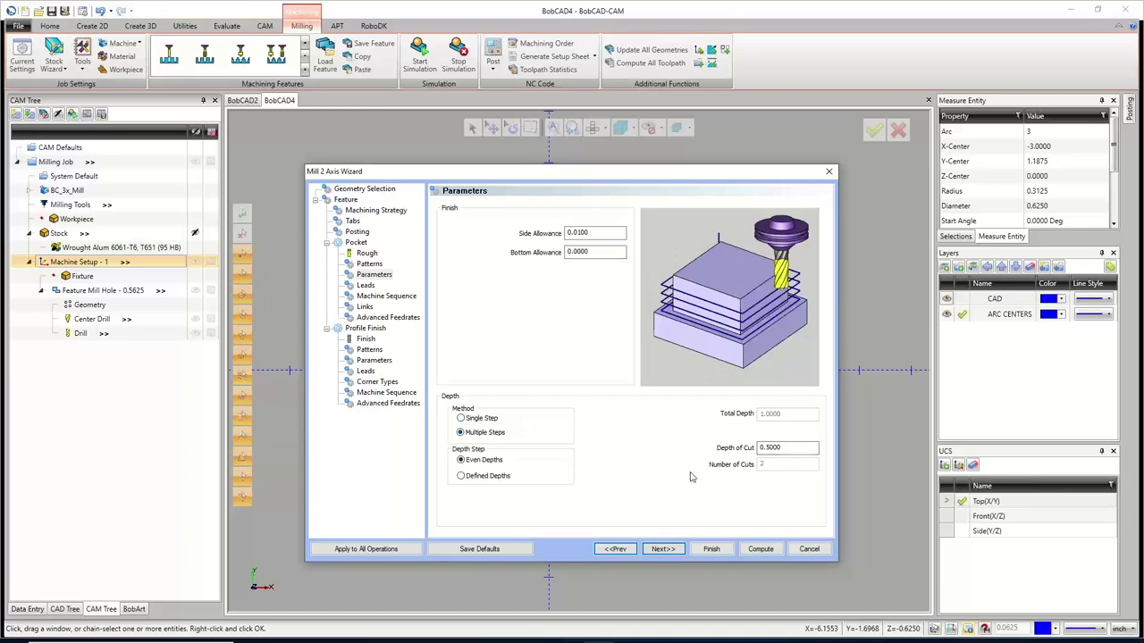
pyautogui.click(662, 548)
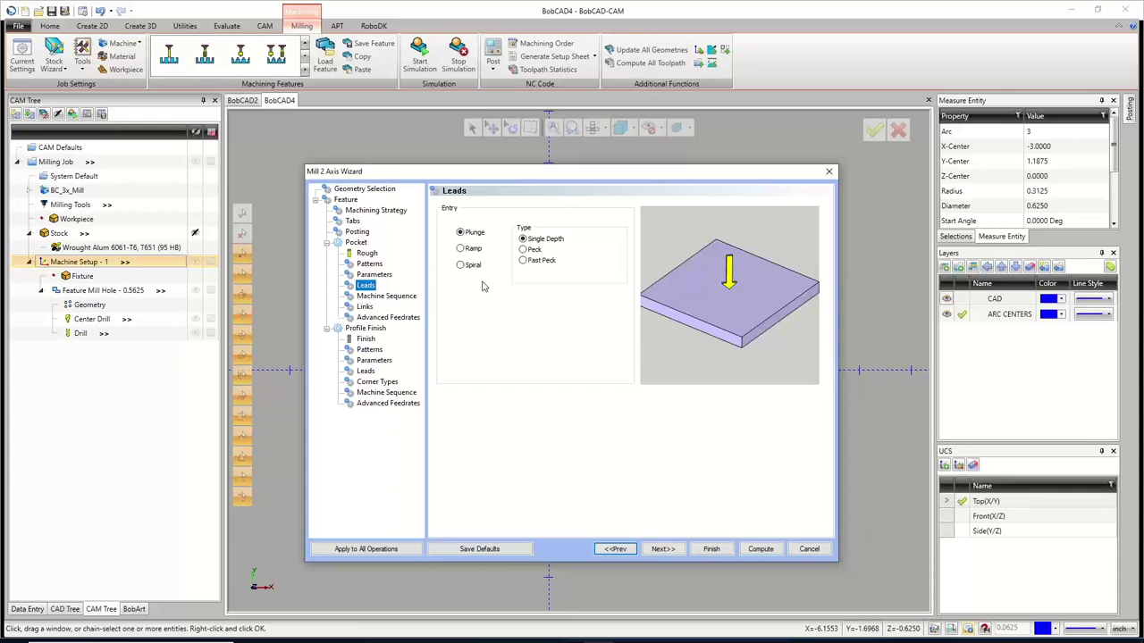
# Keep a Plunge entry for the pocket and set its sort order to Optimized
pyautogui.click(474, 266)
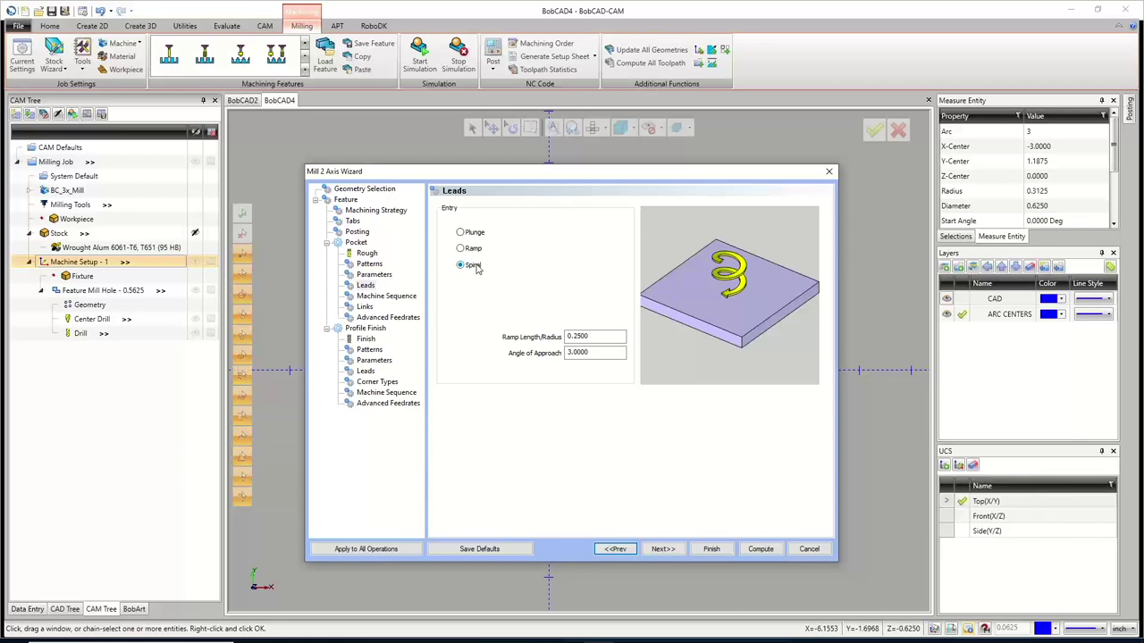
pyautogui.click(480, 234)
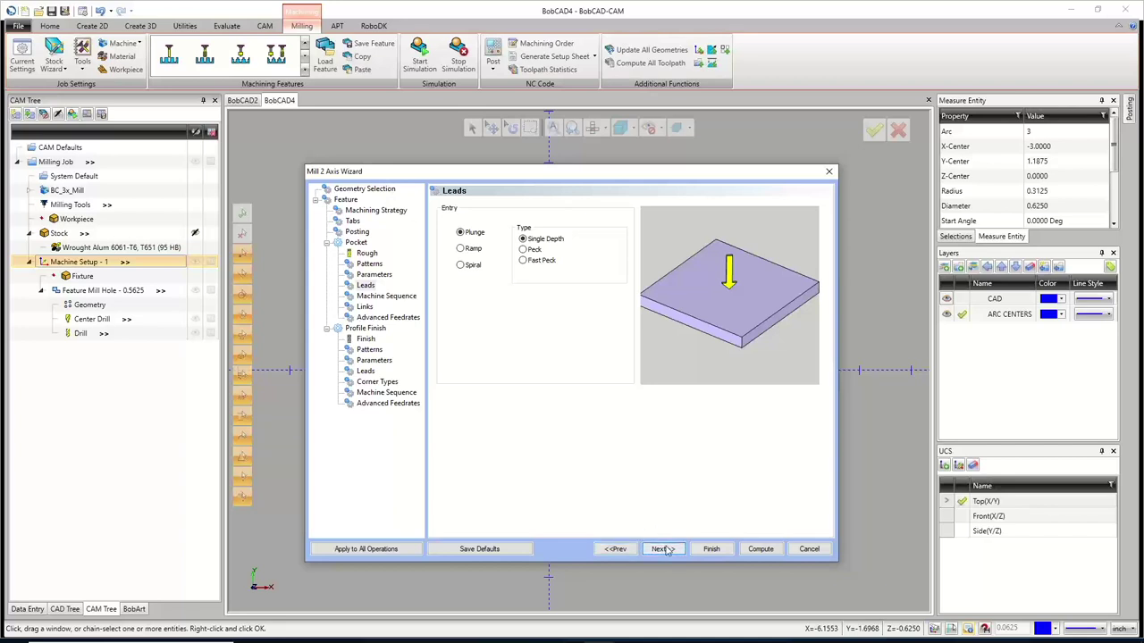
pyautogui.click(665, 550)
pyautogui.click(482, 308)
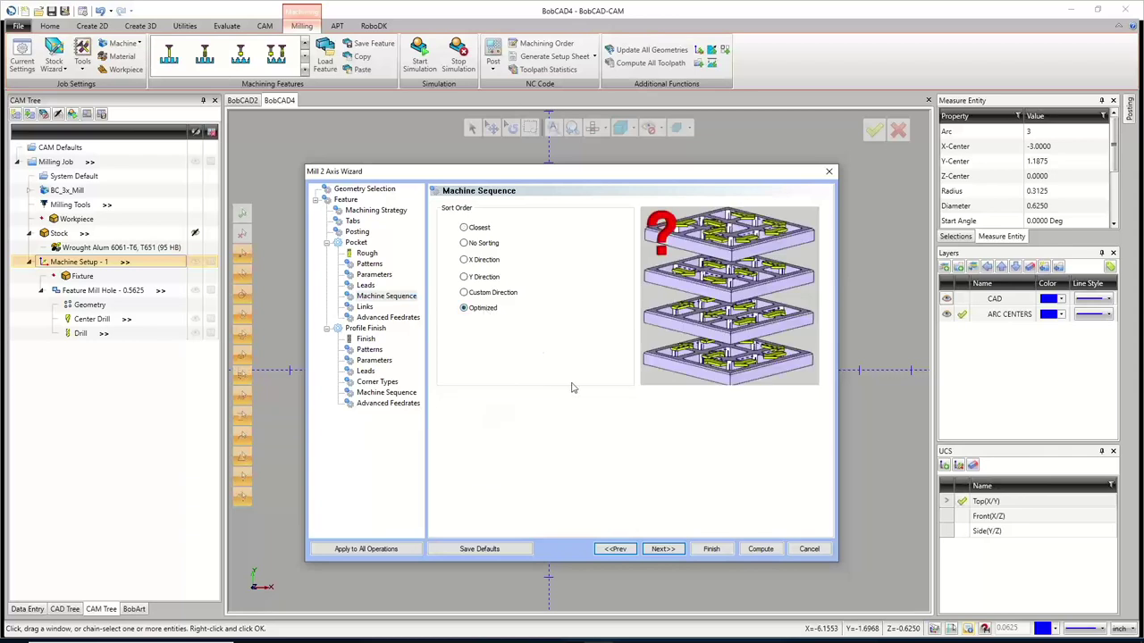
# Advance past the pocket Links, Advanced Feedrates and Profile Finish tool pages to Profile Finish Patterns
pyautogui.click(663, 549)
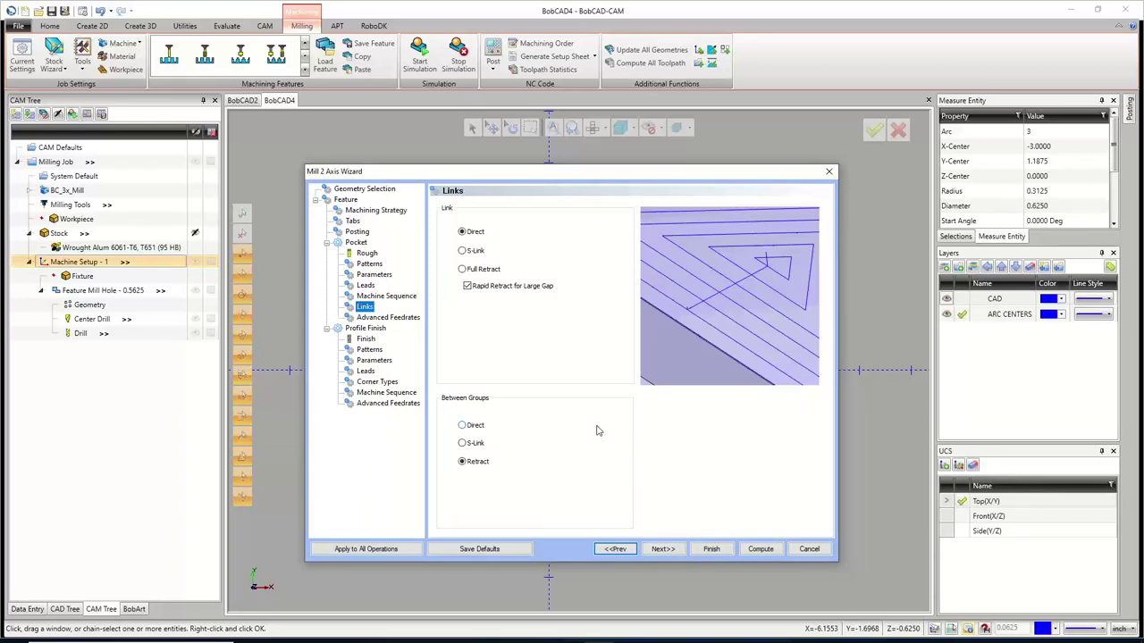
pyautogui.click(663, 549)
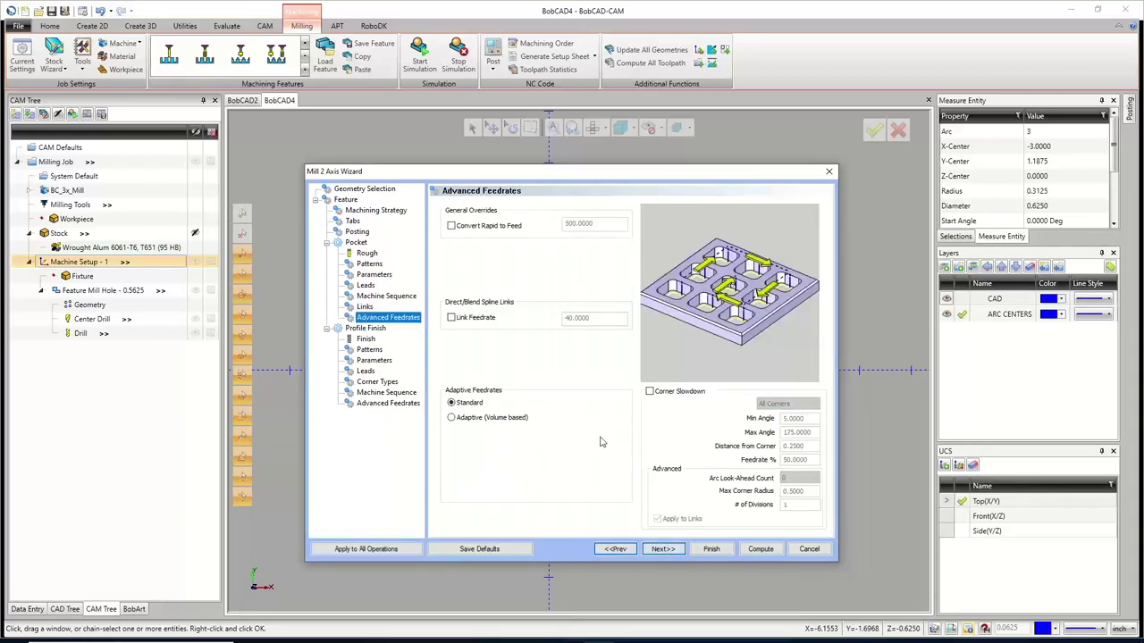
pyautogui.click(663, 549)
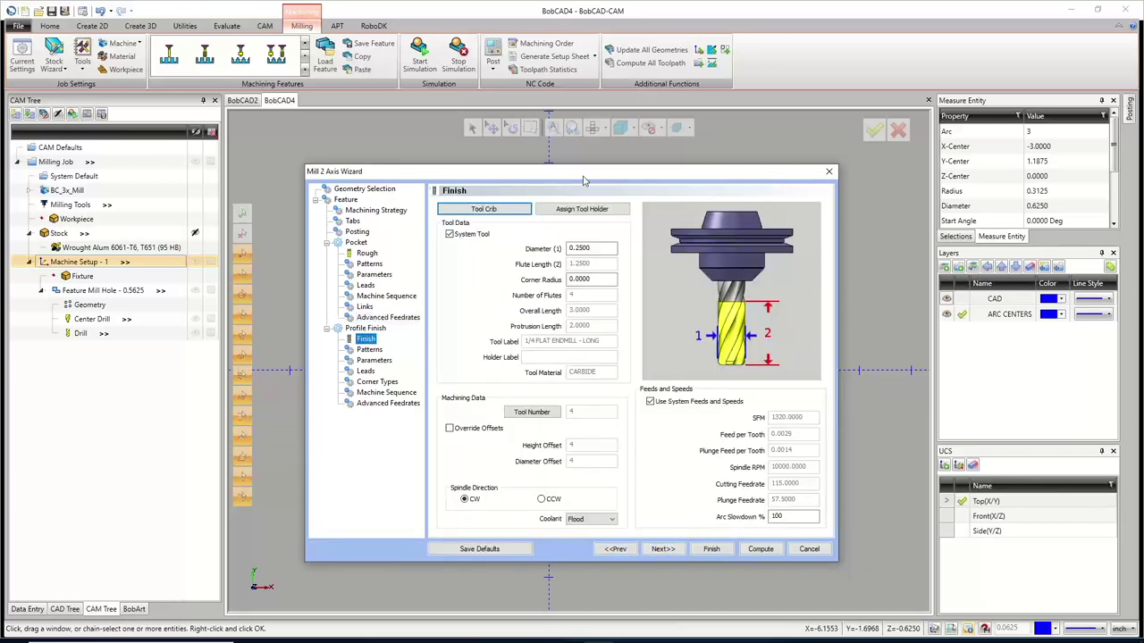
pyautogui.click(663, 549)
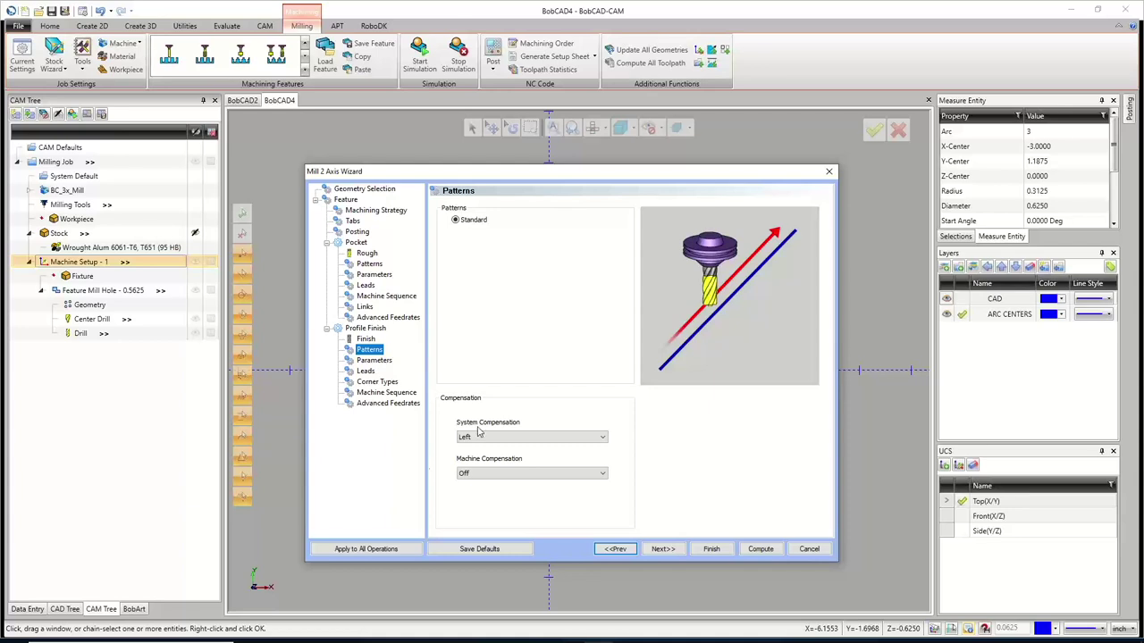
# Choose Comp Left / G41 as the profile finish machine compensation
pyautogui.click(479, 473)
pyautogui.click(487, 493)
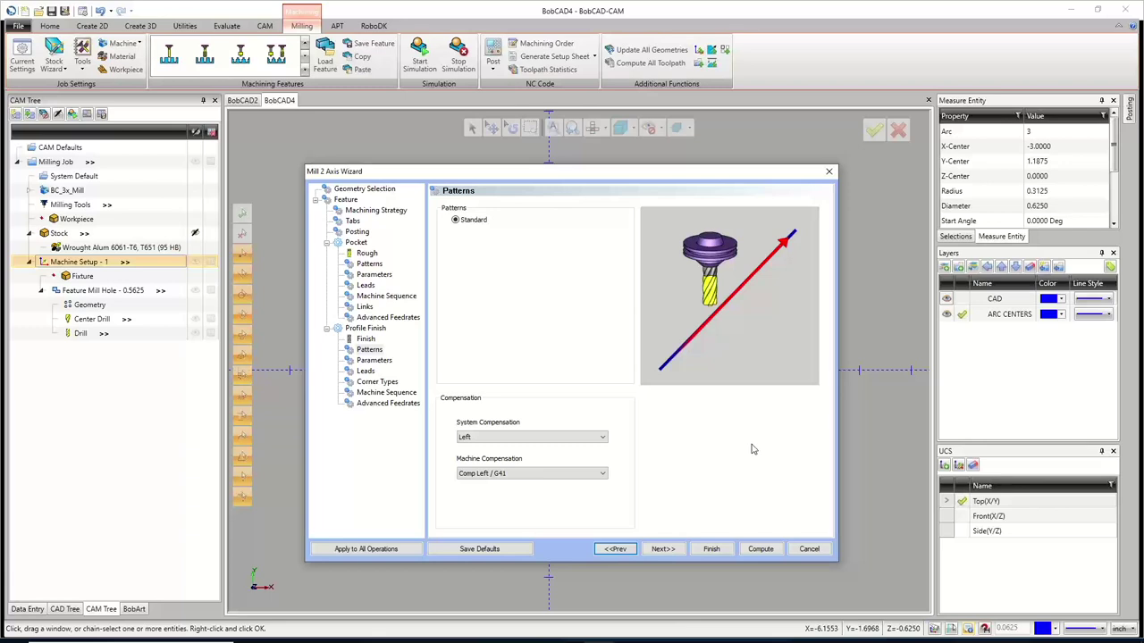
pyautogui.click(661, 549)
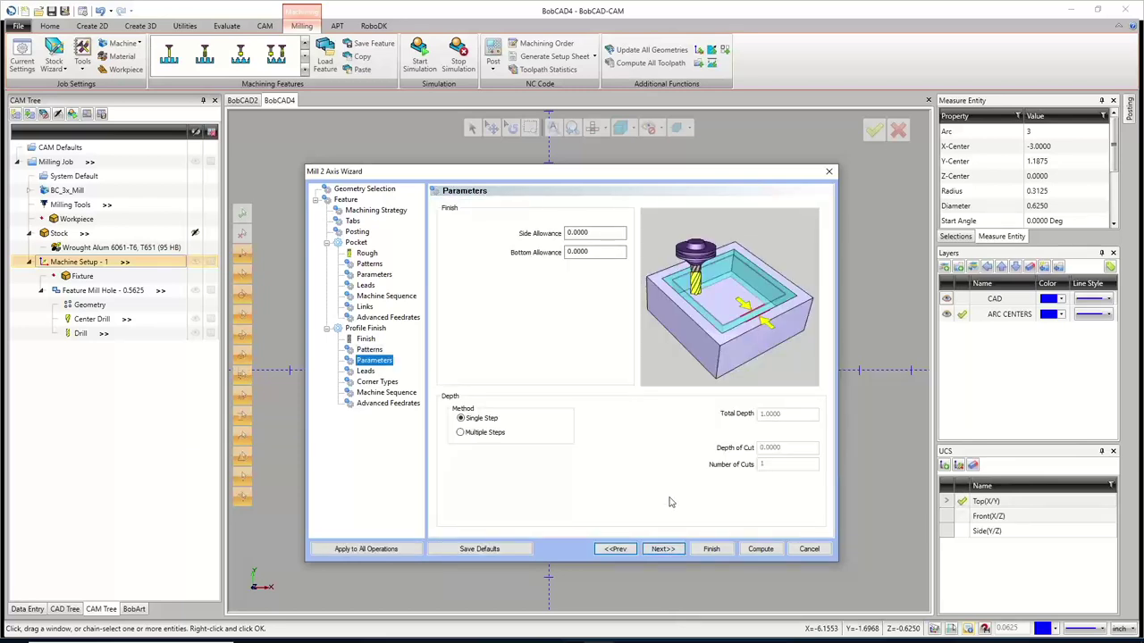
# Keep the profile finish side and bottom allowances at 0.0000, checking the part behind the wizard
pyautogui.press('Tab')
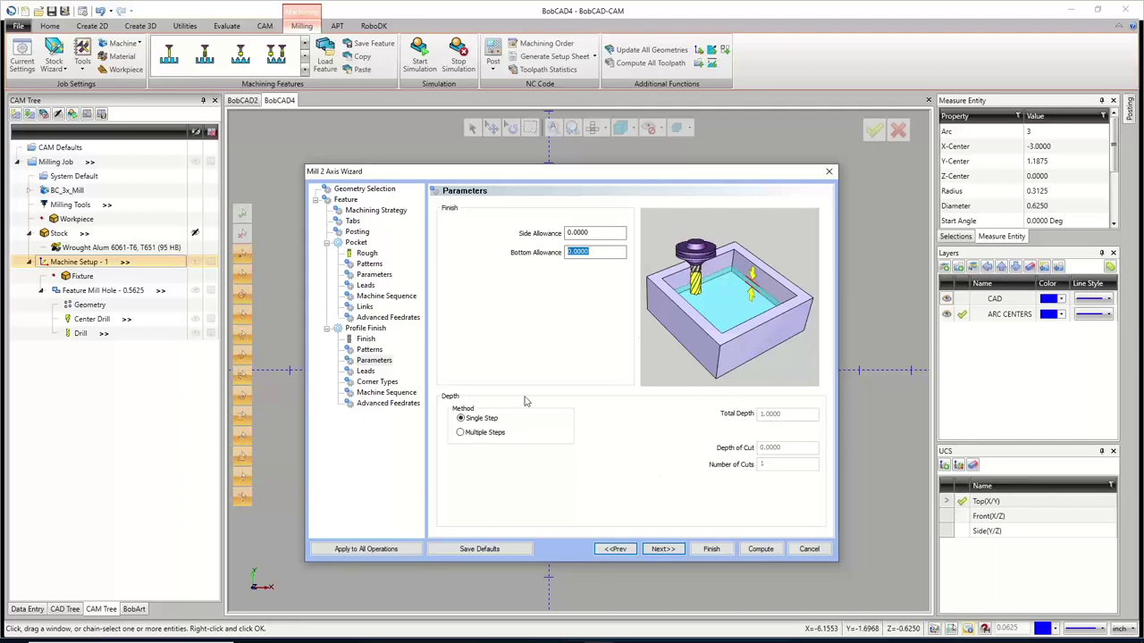
pyautogui.moveTo(612, 172); pyautogui.dragTo(645, 485)
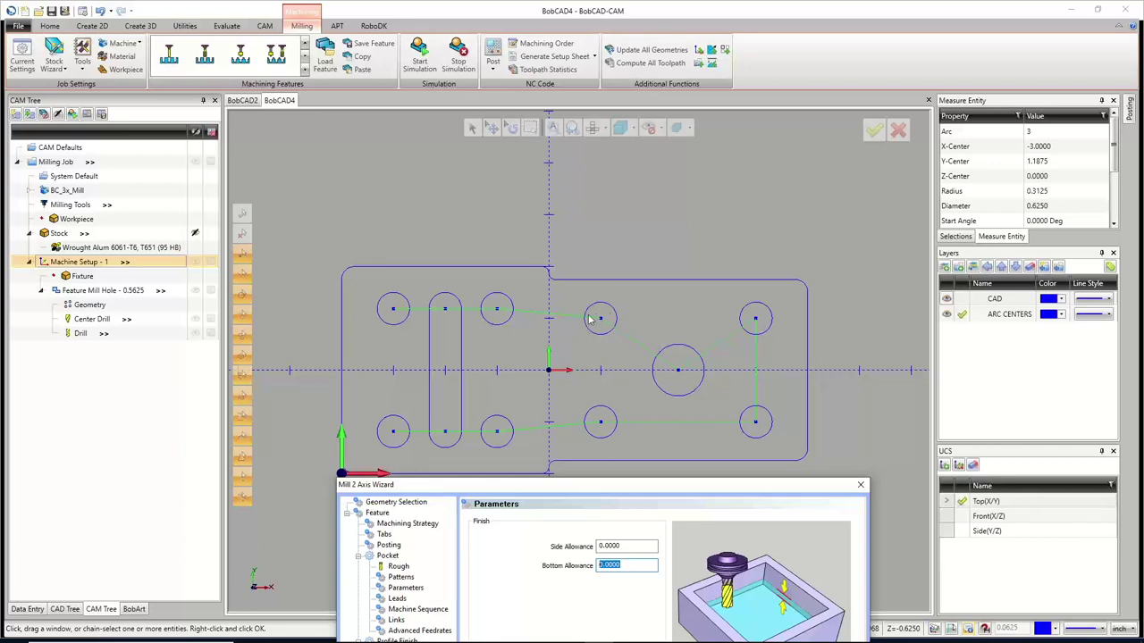
pyautogui.moveTo(598, 486); pyautogui.dragTo(572, 153)
pyautogui.click(670, 529)
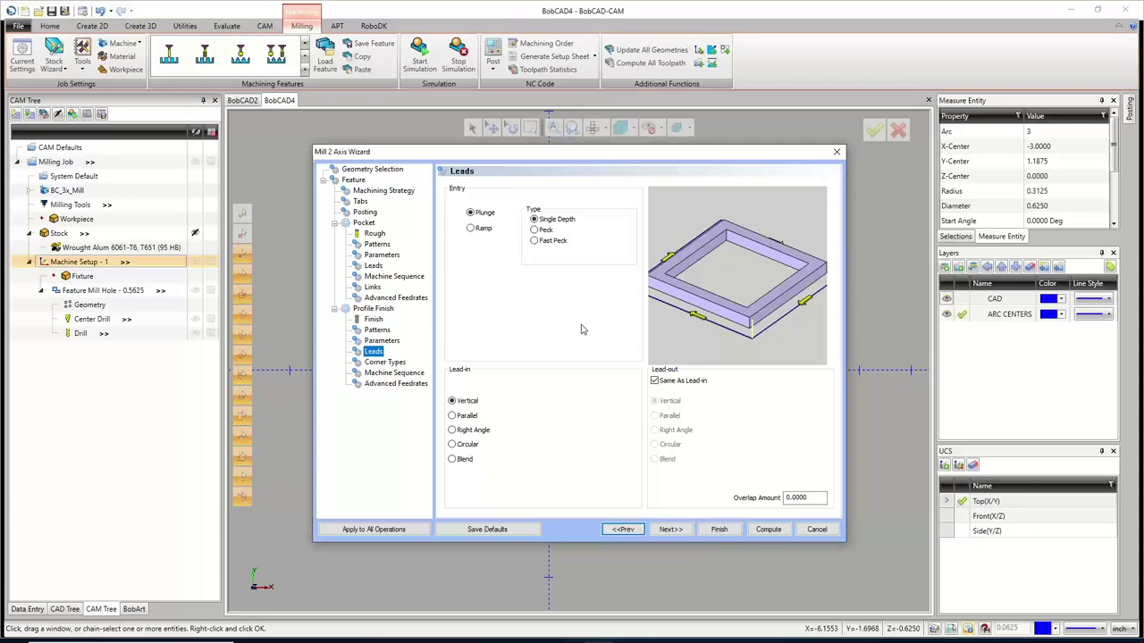
# Give the profile finish a right-angle lead-in with a 0.0625 lead-in length
pyautogui.click(452, 430)
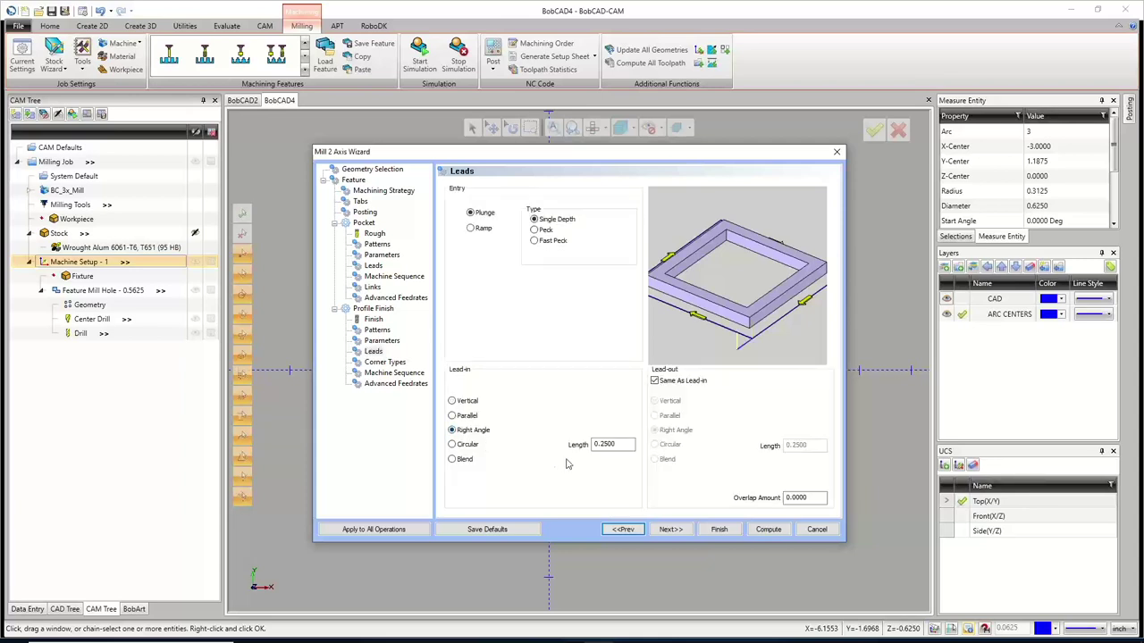
pyautogui.moveTo(630, 445); pyautogui.dragTo(552, 444)
pyautogui.write('.625-.5')
pyautogui.click(809, 498)
pyautogui.click(605, 445)
pyautogui.write('/2')
pyautogui.click(808, 497)
pyautogui.moveTo(629, 147); pyautogui.dragTo(623, 412)
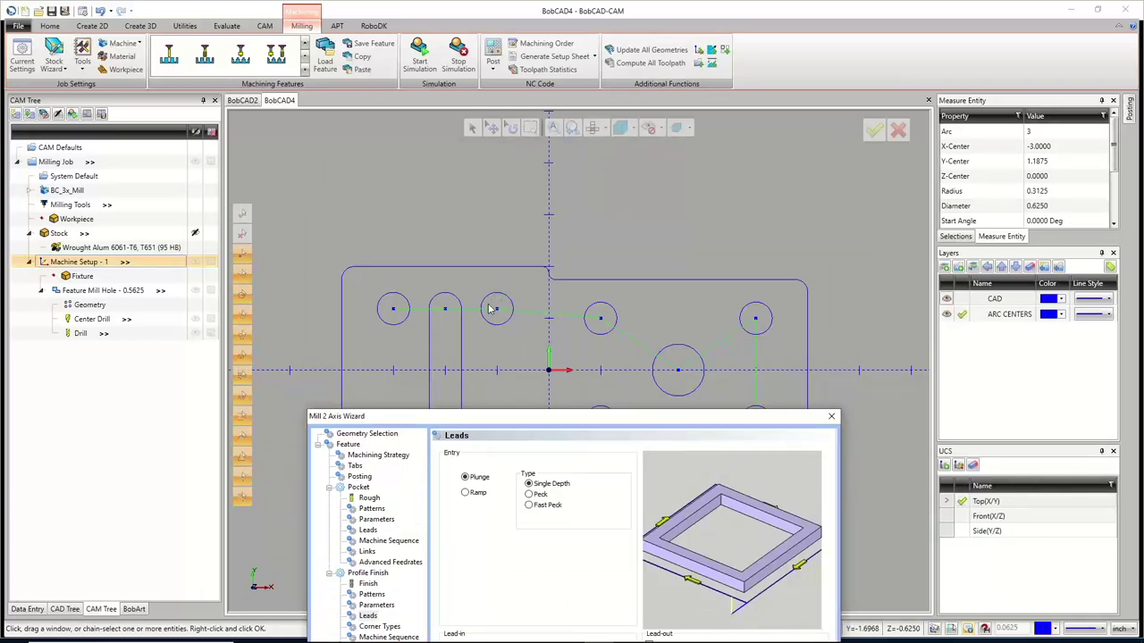
pyautogui.moveTo(577, 416); pyautogui.dragTo(555, 153)
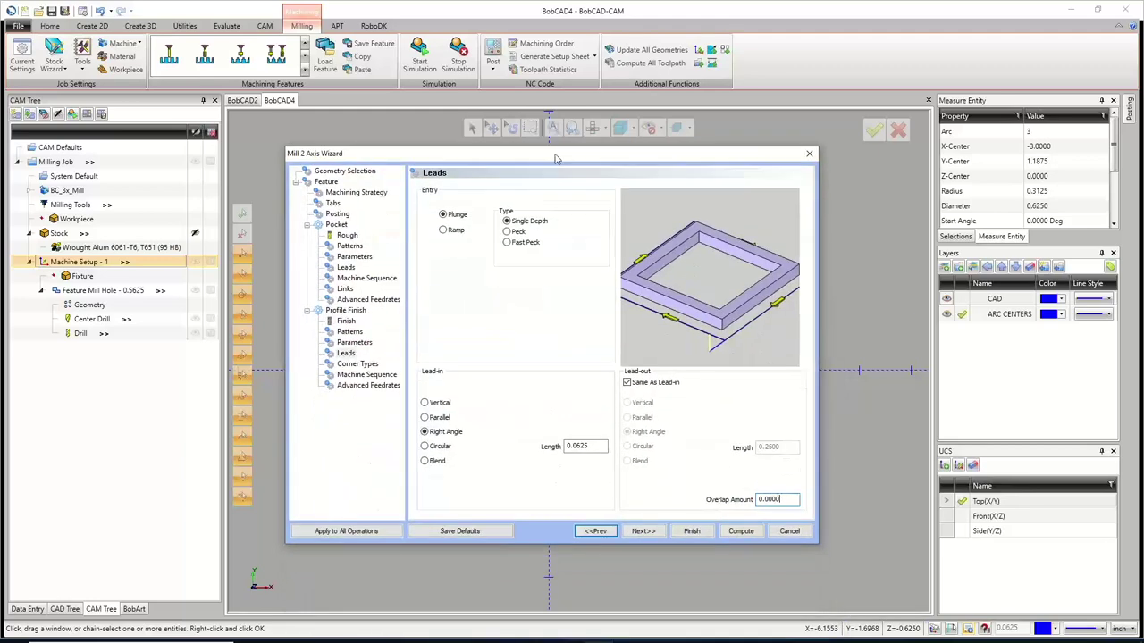
# Set the profile finish sort order to Optimized and compute the Pocket and Profile Finish toolpaths
pyautogui.click(642, 530)
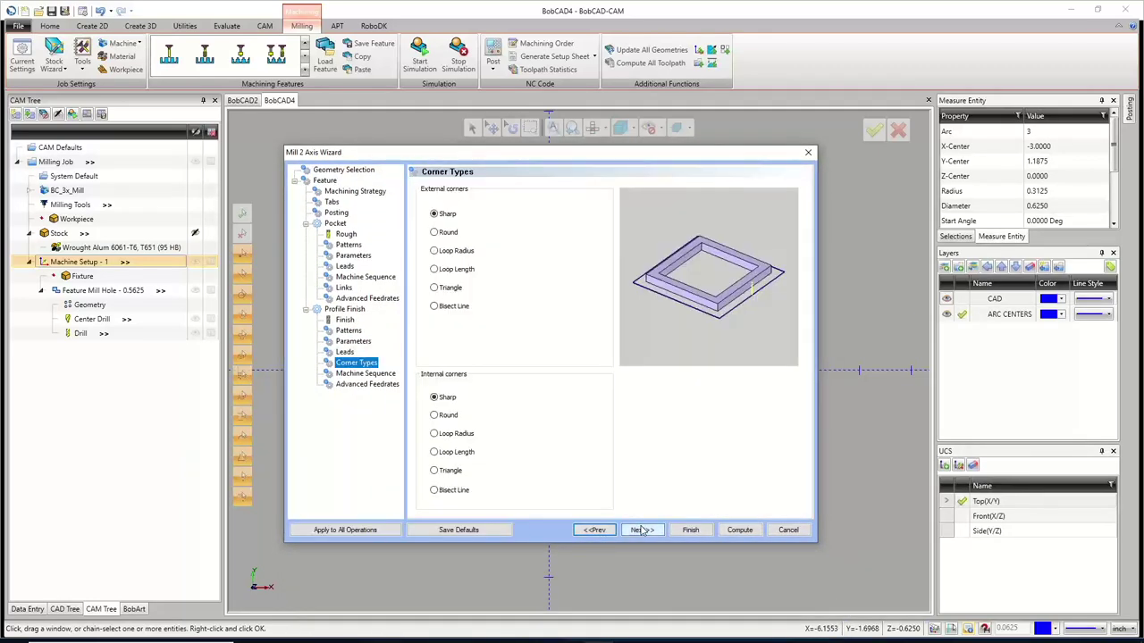
pyautogui.click(642, 530)
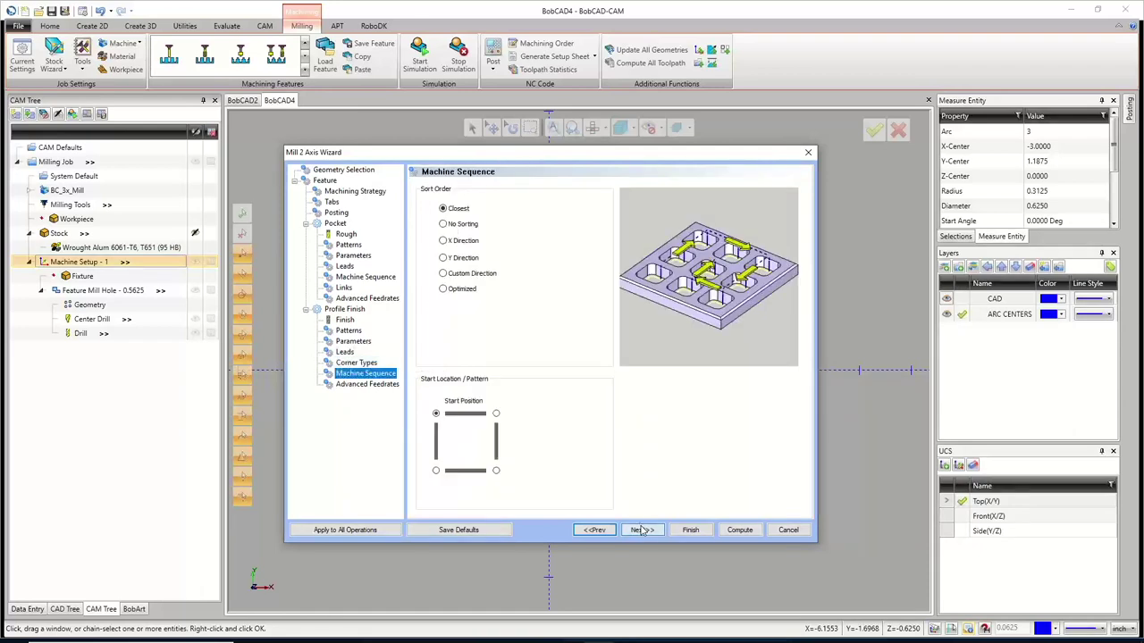
pyautogui.click(462, 290)
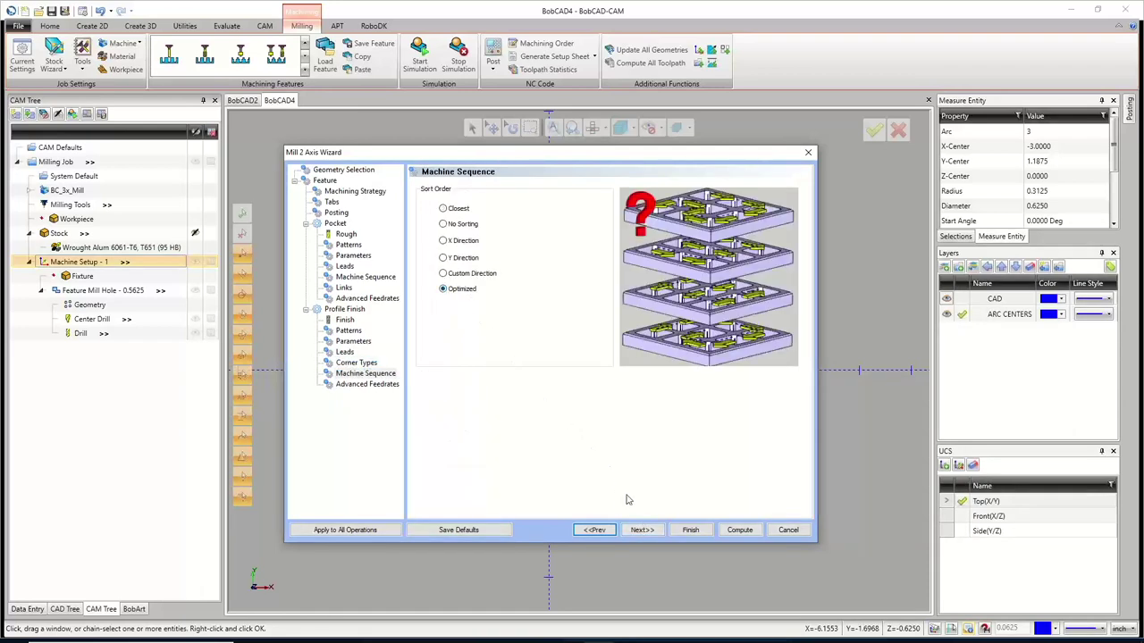
pyautogui.click(641, 530)
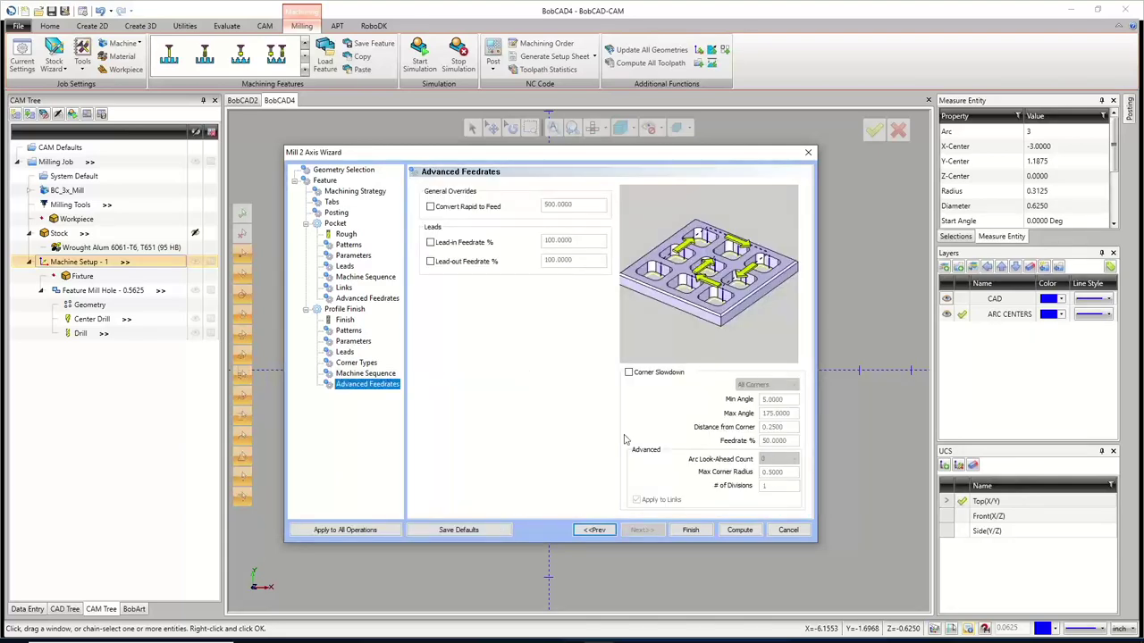
pyautogui.click(735, 529)
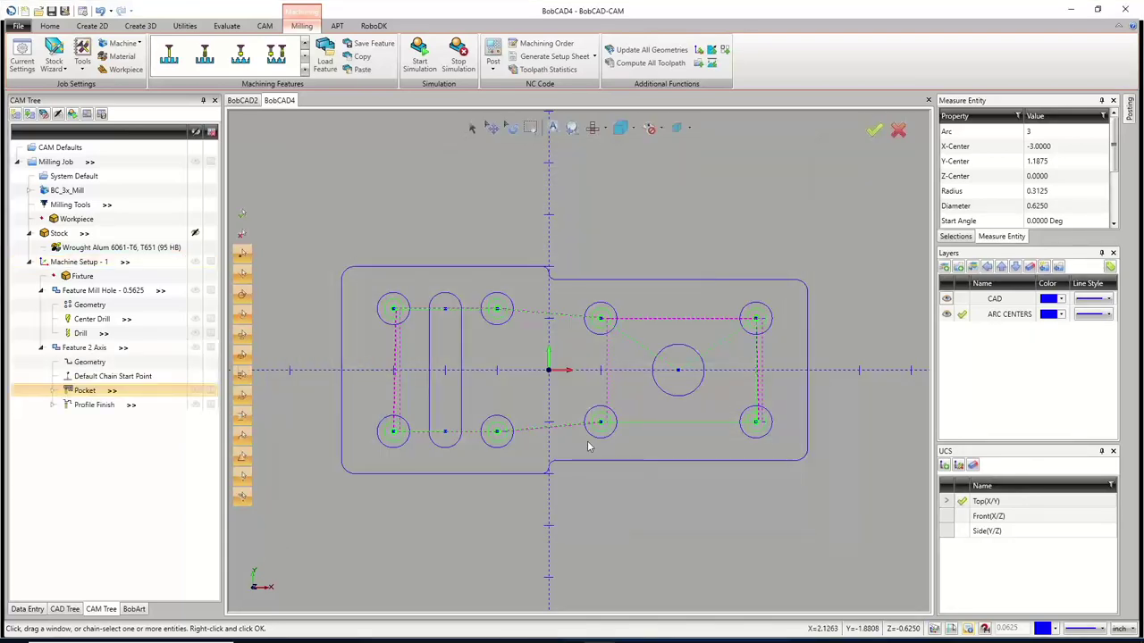
# Inspect the Profile Finish toolpath inside the hole in 3D, then return to Top view
pyautogui.click(193, 164)
pyautogui.scroll(8, 382, 306)
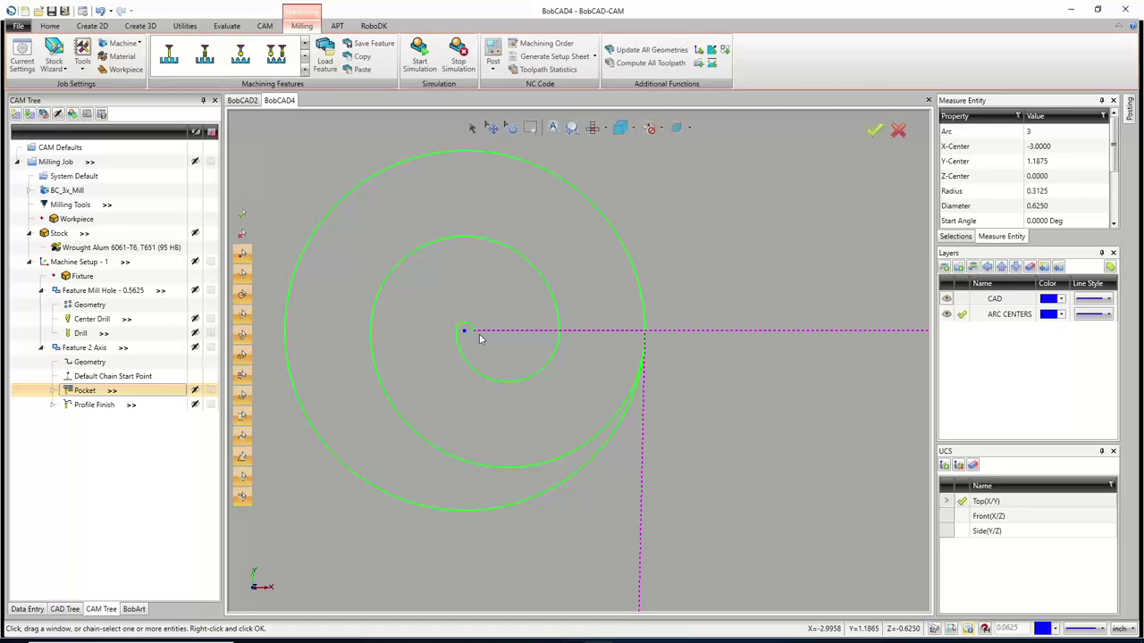
pyautogui.scroll(-5, 479, 334)
pyautogui.scroll(8, 476, 328)
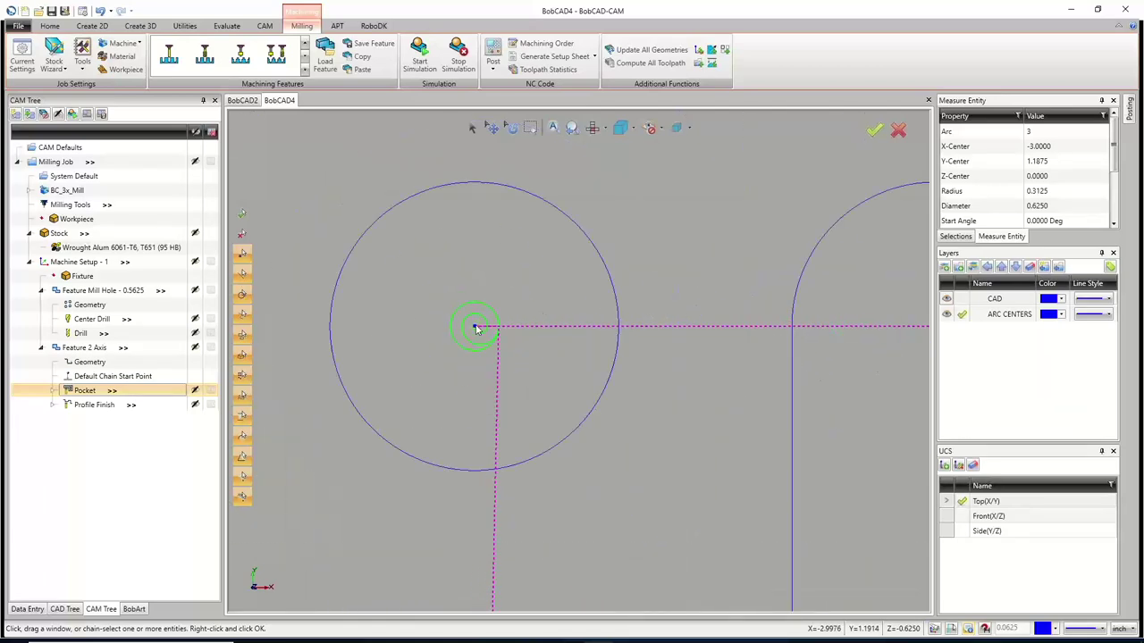
pyautogui.scroll(-6, 665, 417)
pyautogui.moveTo(665, 420); pyautogui.dragTo(526, 427, button='middle')
pyautogui.scroll(-3, 526, 426)
pyautogui.scroll(5, 589, 259)
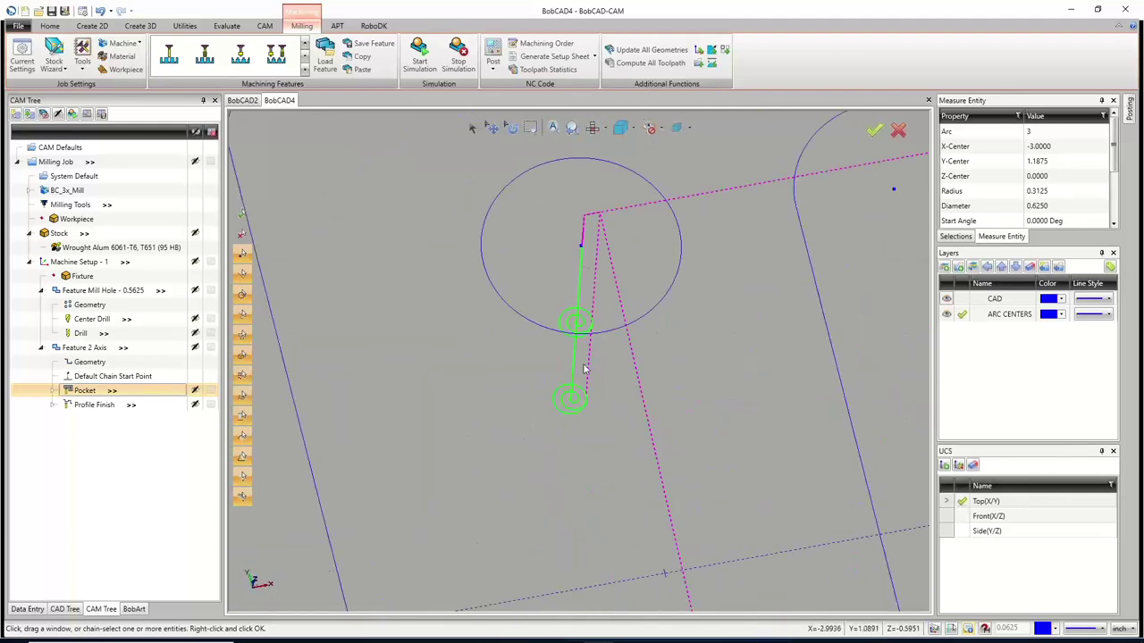
pyautogui.click(96, 406)
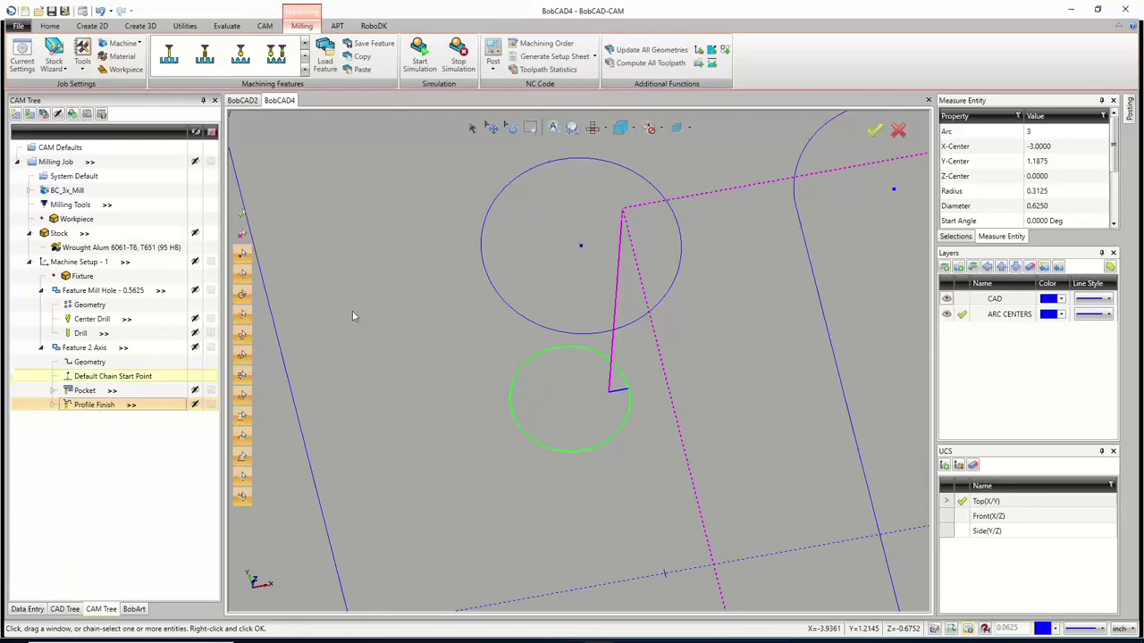
pyautogui.click(590, 128)
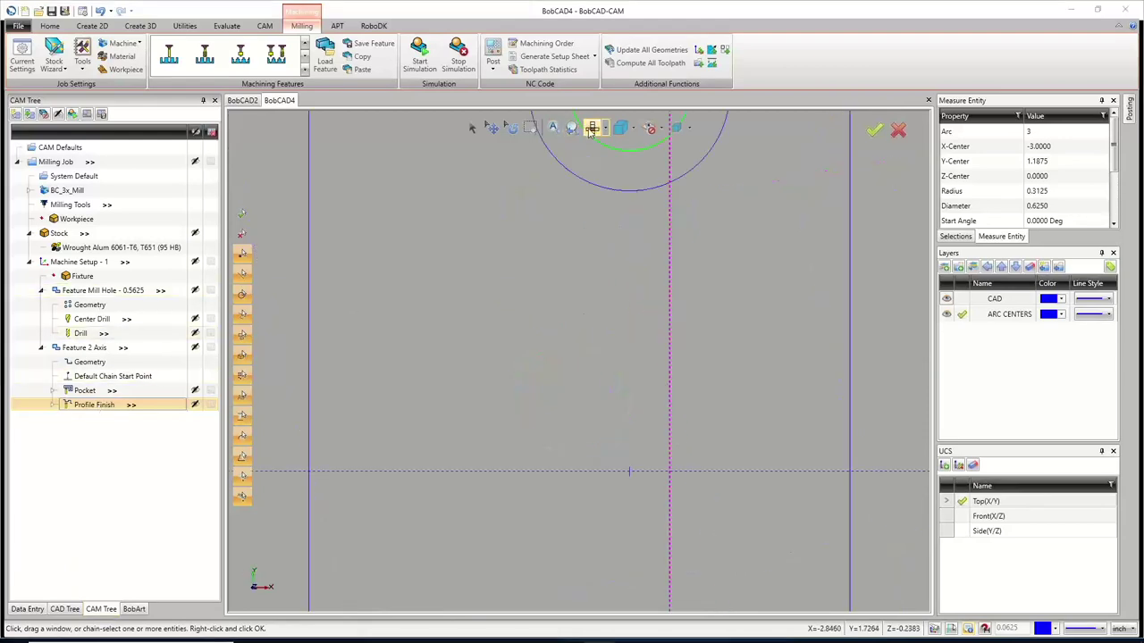
# Measure the hole circle: center X -3.0000, Y 1.1875, diameter 0.6250
pyautogui.scroll(-3, 421, 246)
pyautogui.scroll(4, 474, 175)
pyautogui.scroll(2, 475, 175)
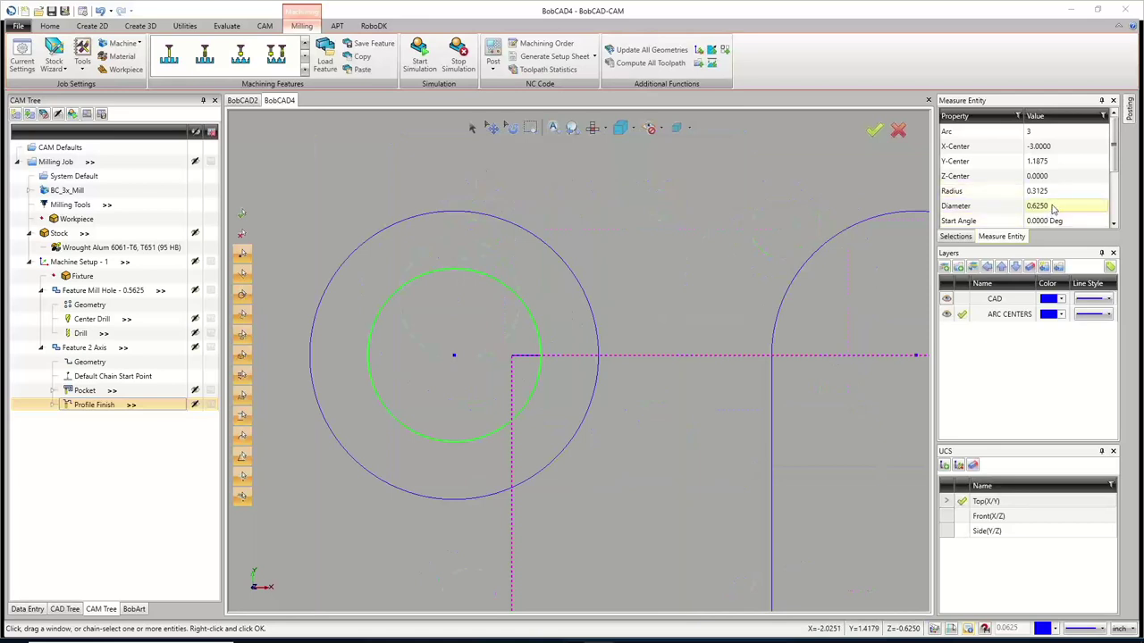
pyautogui.click(226, 25)
pyautogui.click(265, 58)
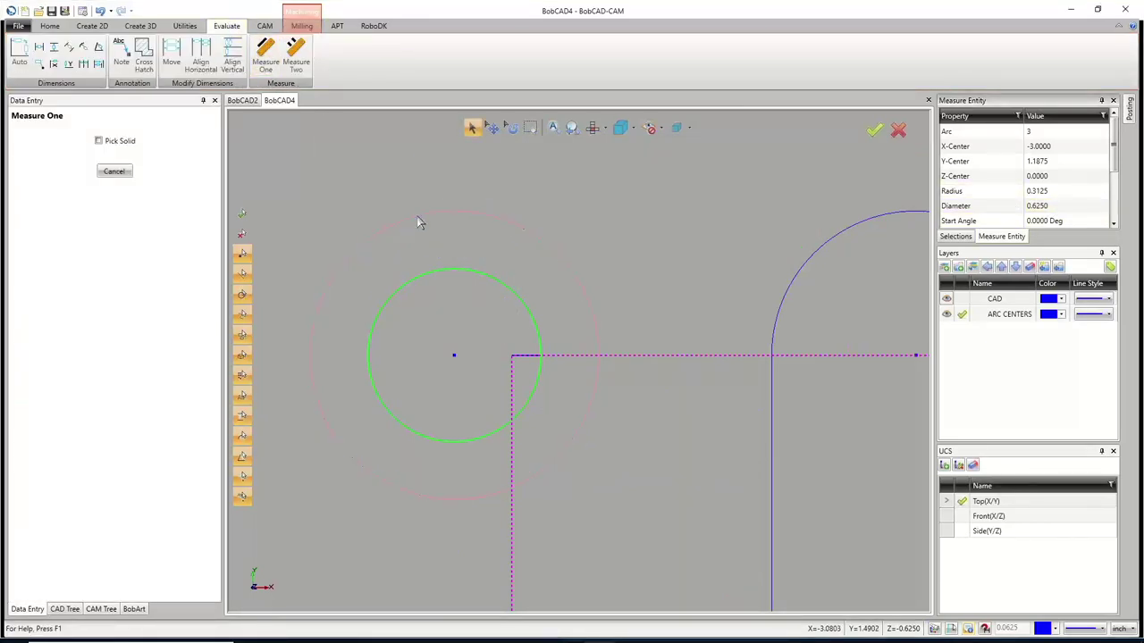
pyautogui.click(421, 217)
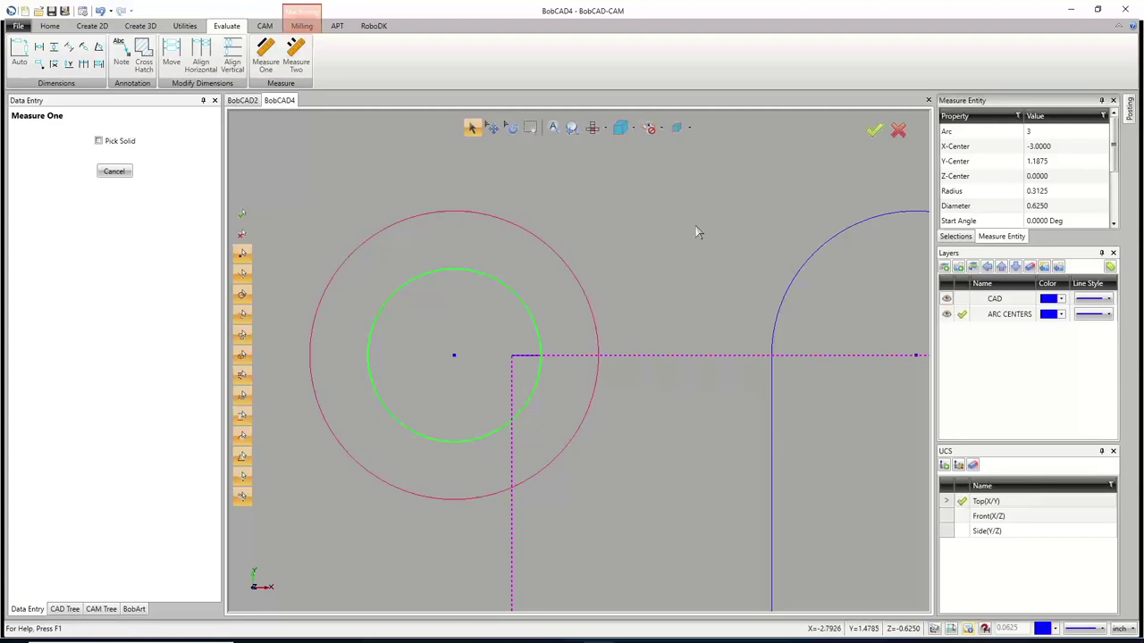
pyautogui.click(104, 608)
# Edit the Profile Finish lead-in length to (.625-.25)/2 = 0.1875 and recompute the toolpath
pyautogui.rightClick(98, 407)
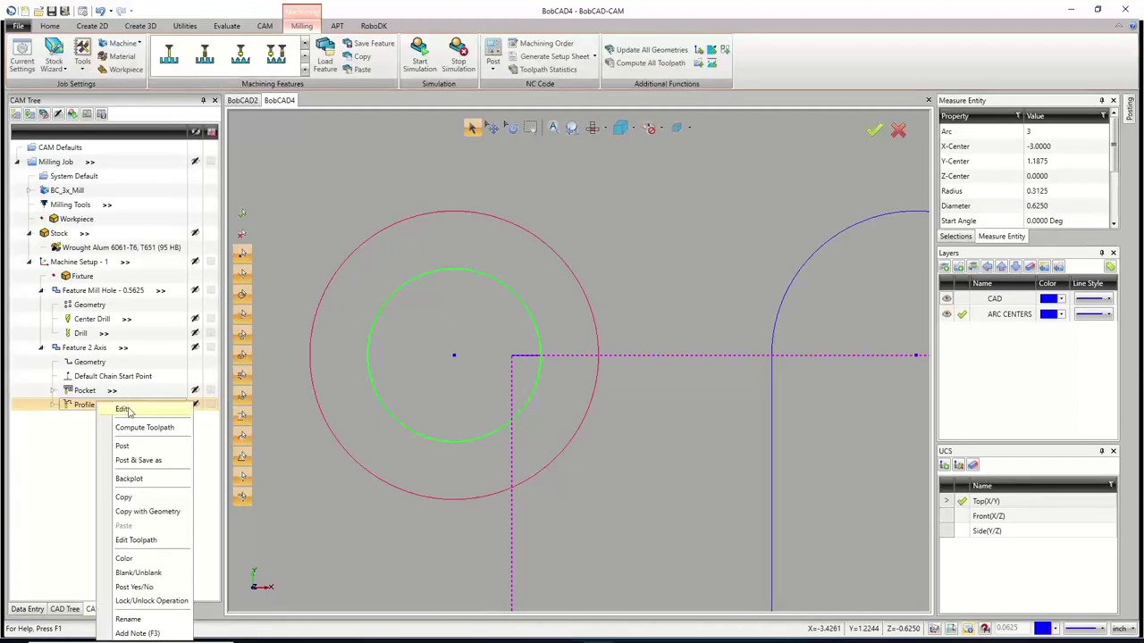
pyautogui.click(125, 410)
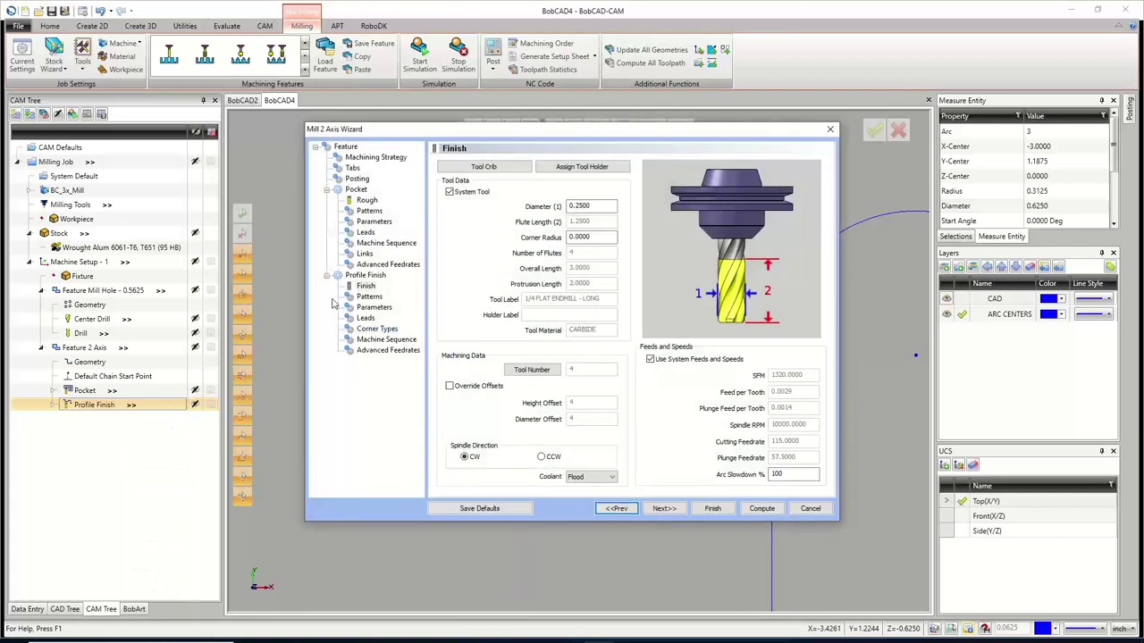
pyautogui.click(364, 322)
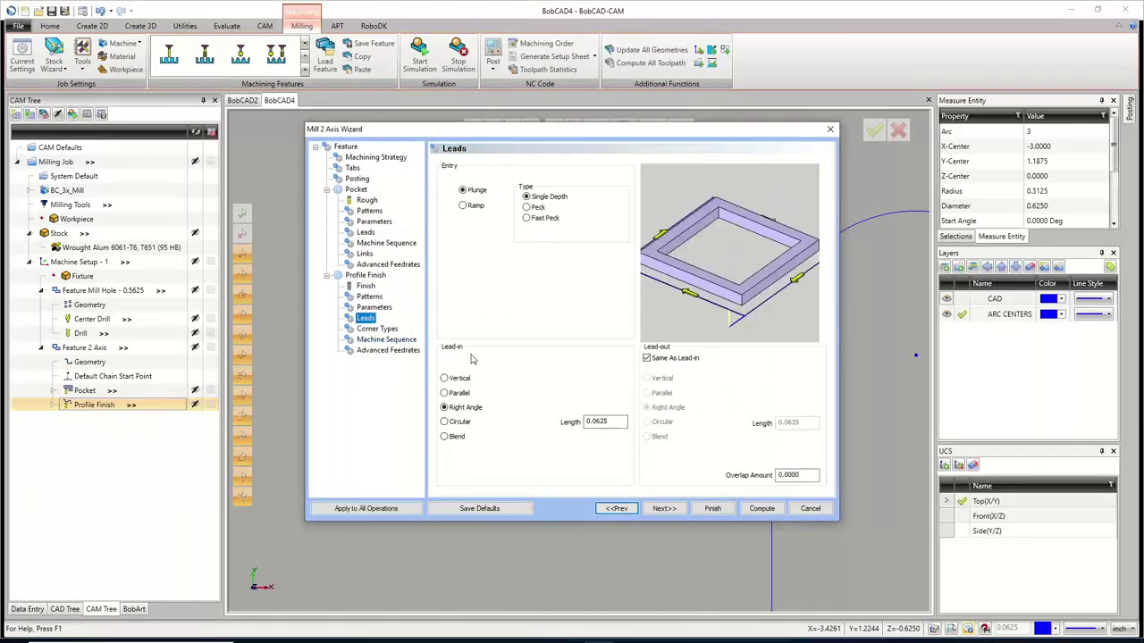
pyautogui.doubleClick(616, 422)
pyautogui.write('.25')
pyautogui.click(798, 475)
pyautogui.click(611, 421)
pyautogui.click(798, 474)
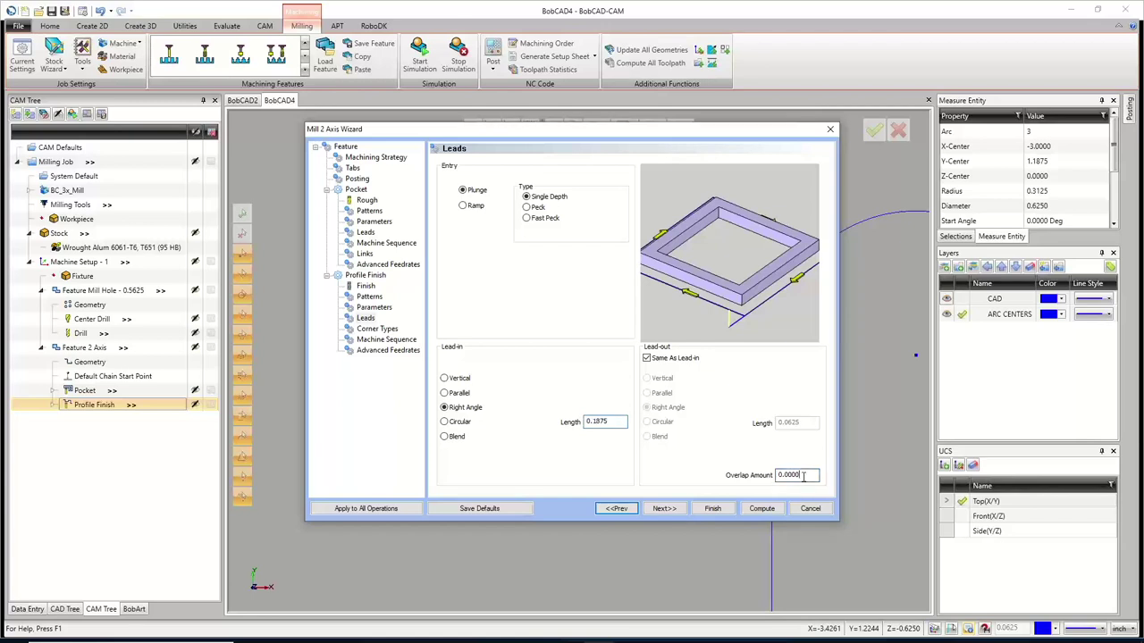
pyautogui.click(763, 509)
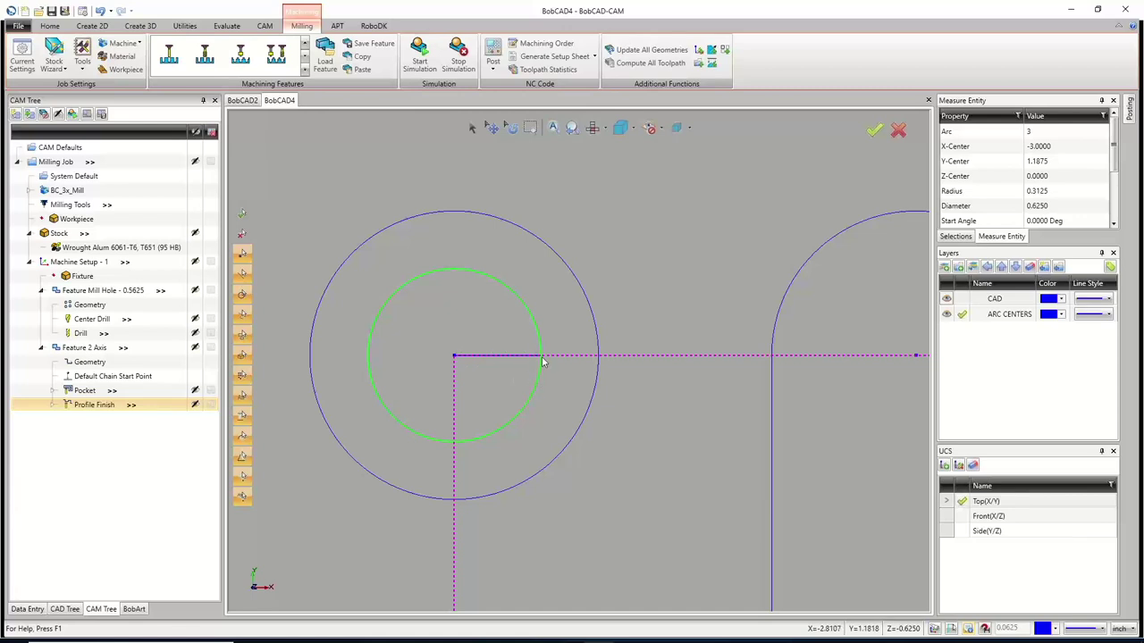
# Set the Profile Finish overlap amount to 0.1 and recompute the toolpath
pyautogui.rightClick(98, 404)
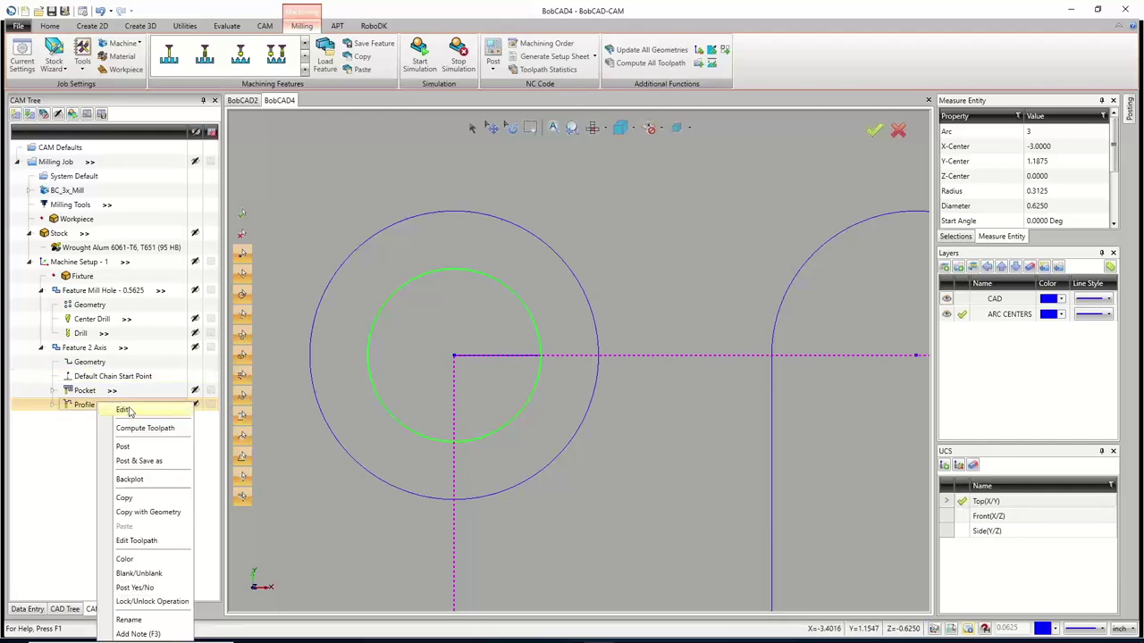
pyautogui.click(124, 410)
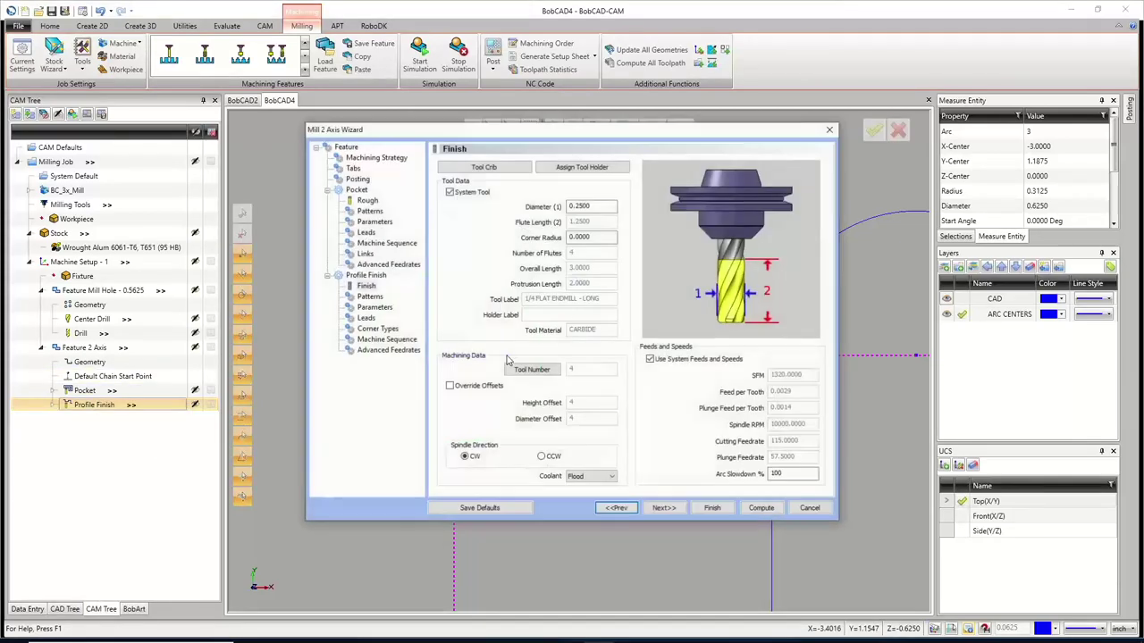
pyautogui.click(366, 318)
pyautogui.moveTo(816, 475); pyautogui.dragTo(751, 488)
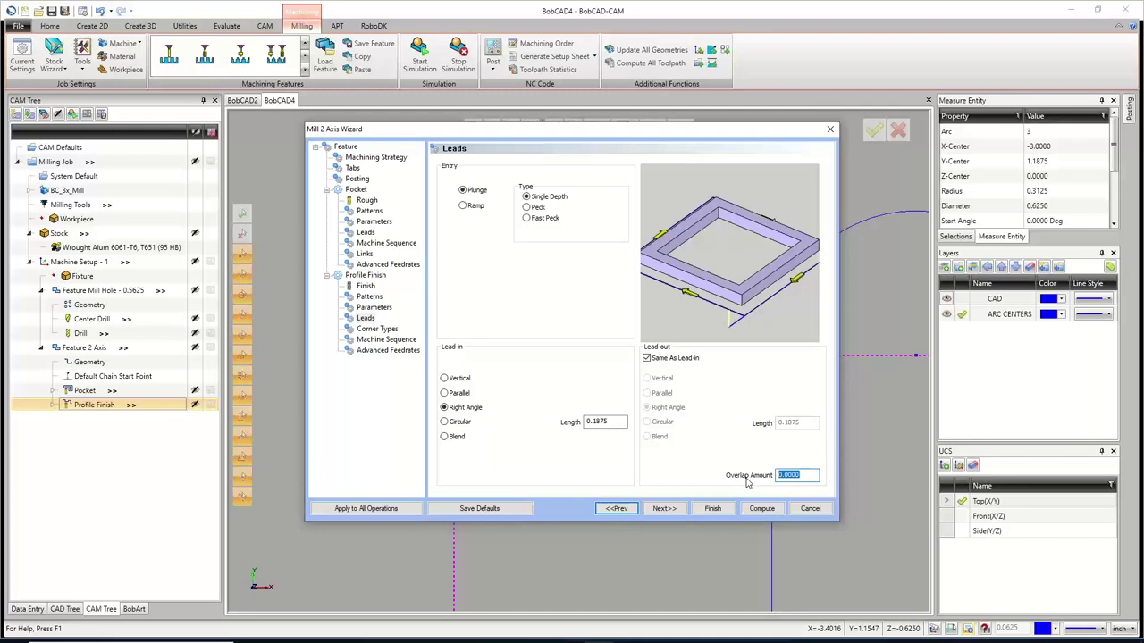
pyautogui.write('.1875')
pyautogui.click(761, 508)
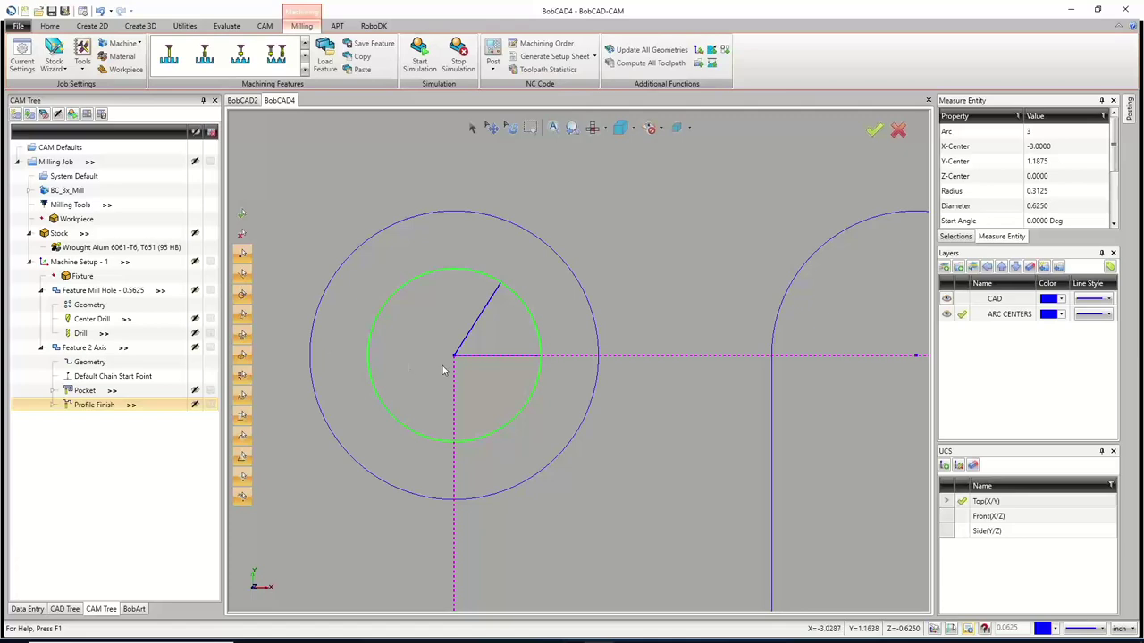
# Measure the centre circle (diameter 1.0 at X 2.5, Y 0), then open Feature 2 Axis's options
pyautogui.scroll(-5, 442, 370)
pyautogui.scroll(4, 523, 389)
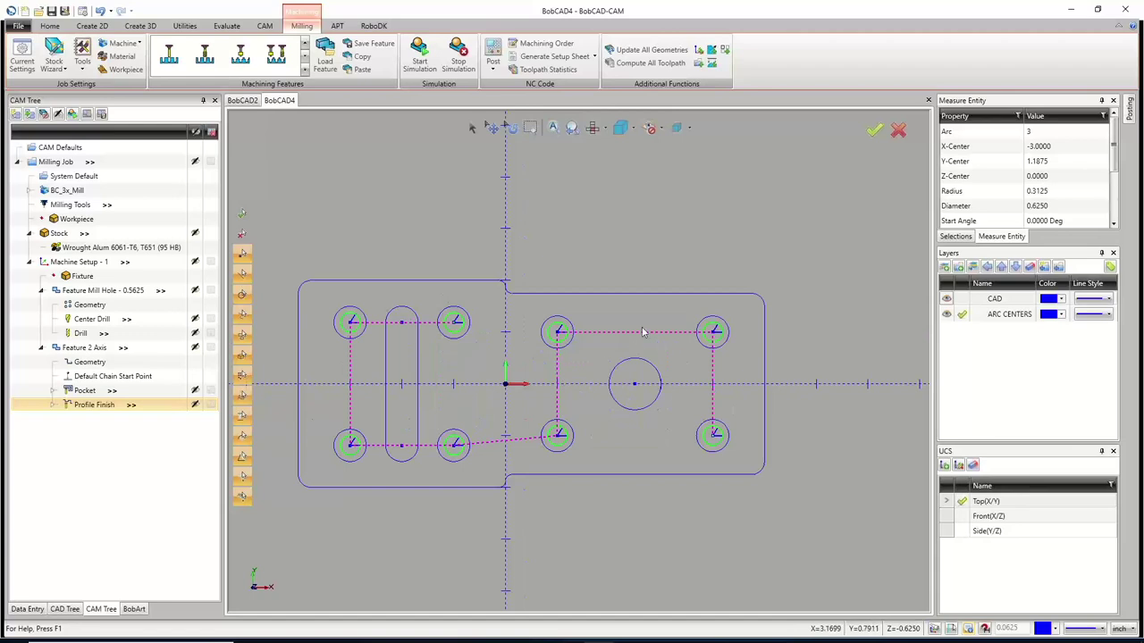
pyautogui.click(226, 25)
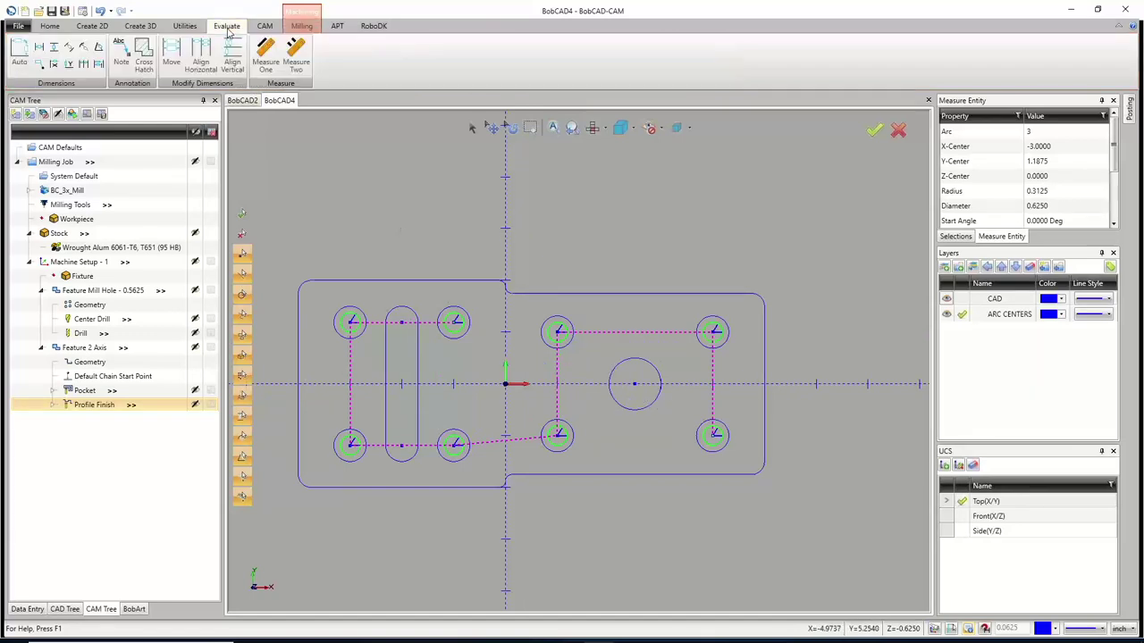
pyautogui.click(266, 56)
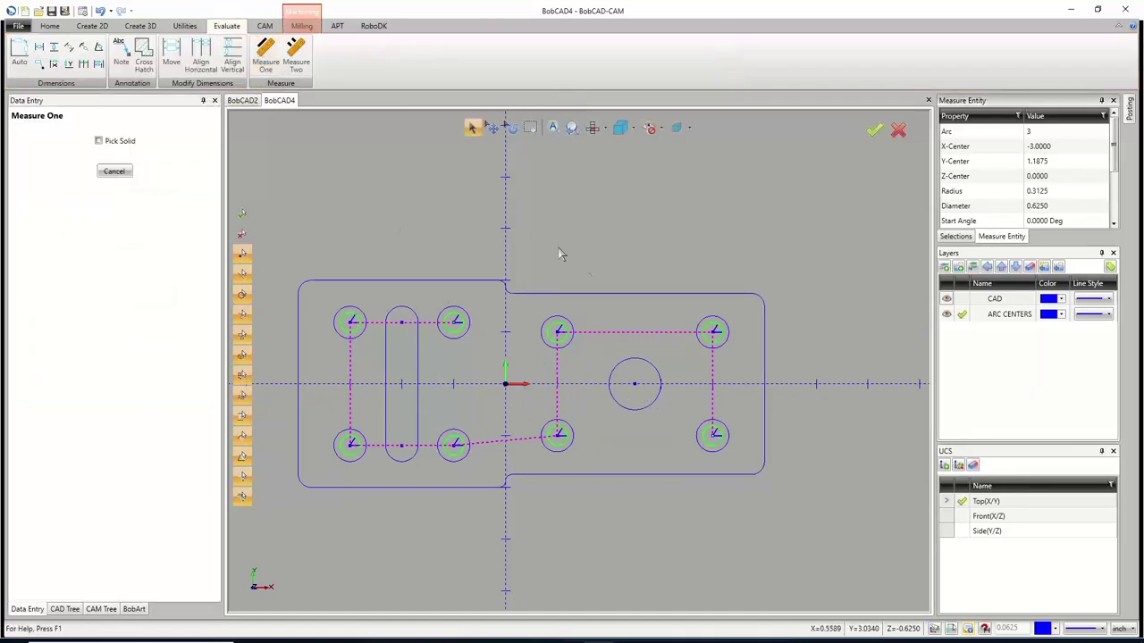
pyautogui.click(628, 367)
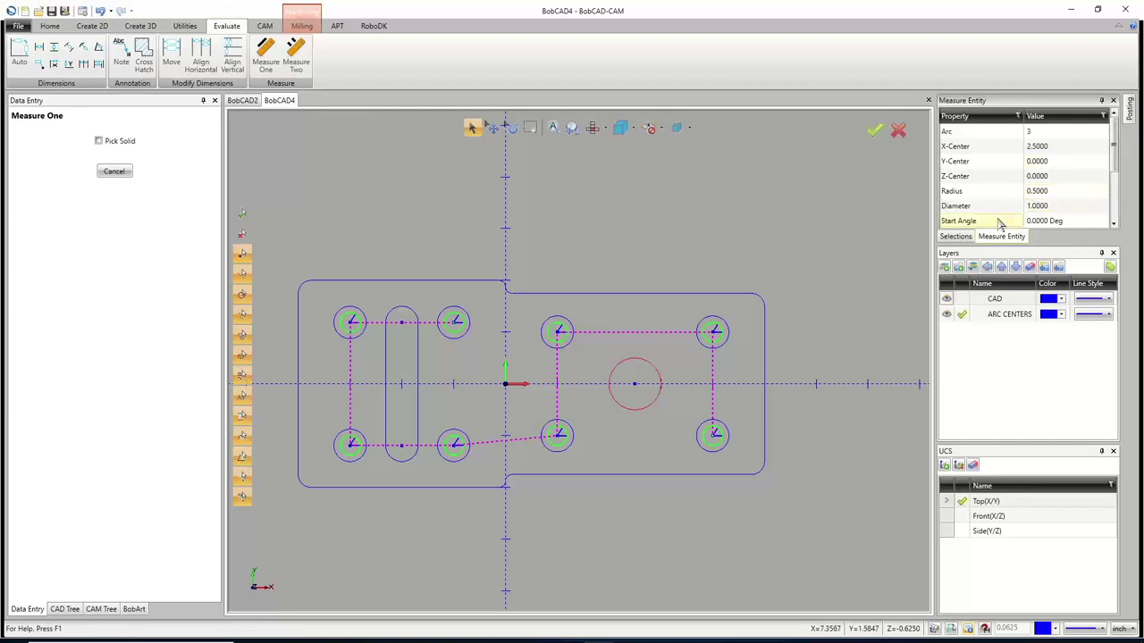
pyautogui.click(124, 172)
pyautogui.click(101, 609)
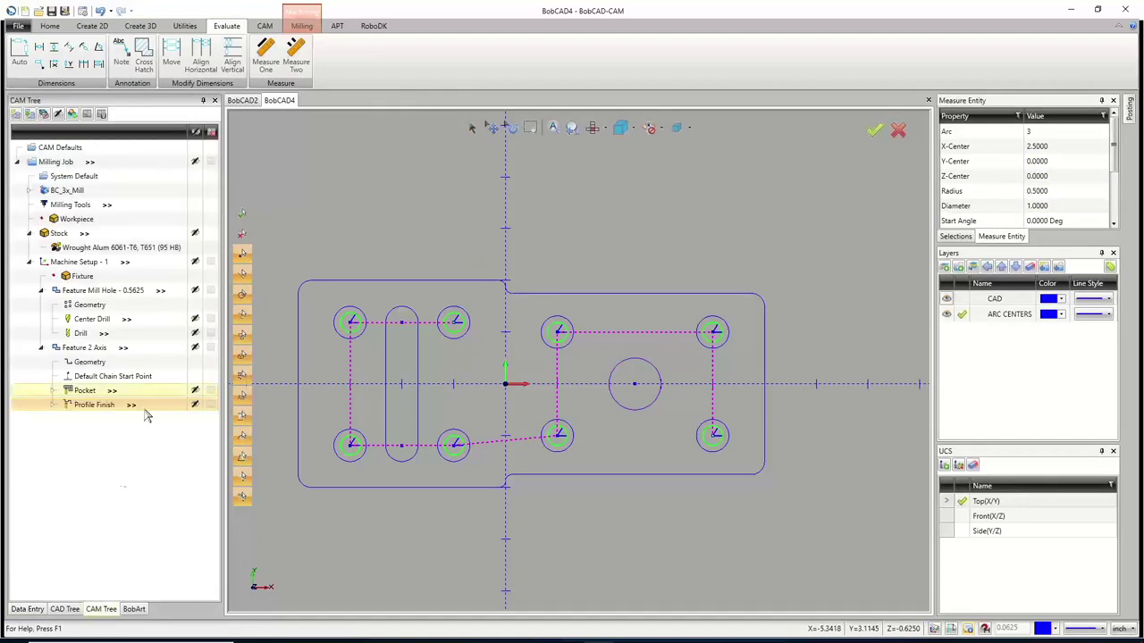
pyautogui.rightClick(75, 351)
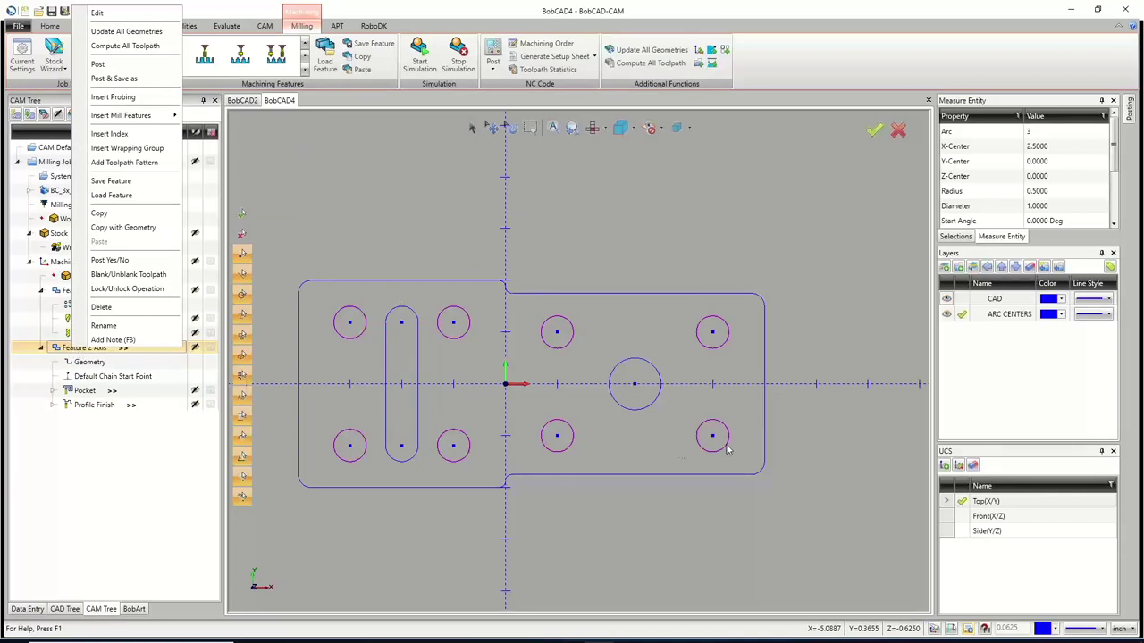
# Copy Feature 2 Axis into Machine Setup - 1, keeping its Top of Feature and Depth values
pyautogui.click(105, 218)
pyautogui.click(75, 263)
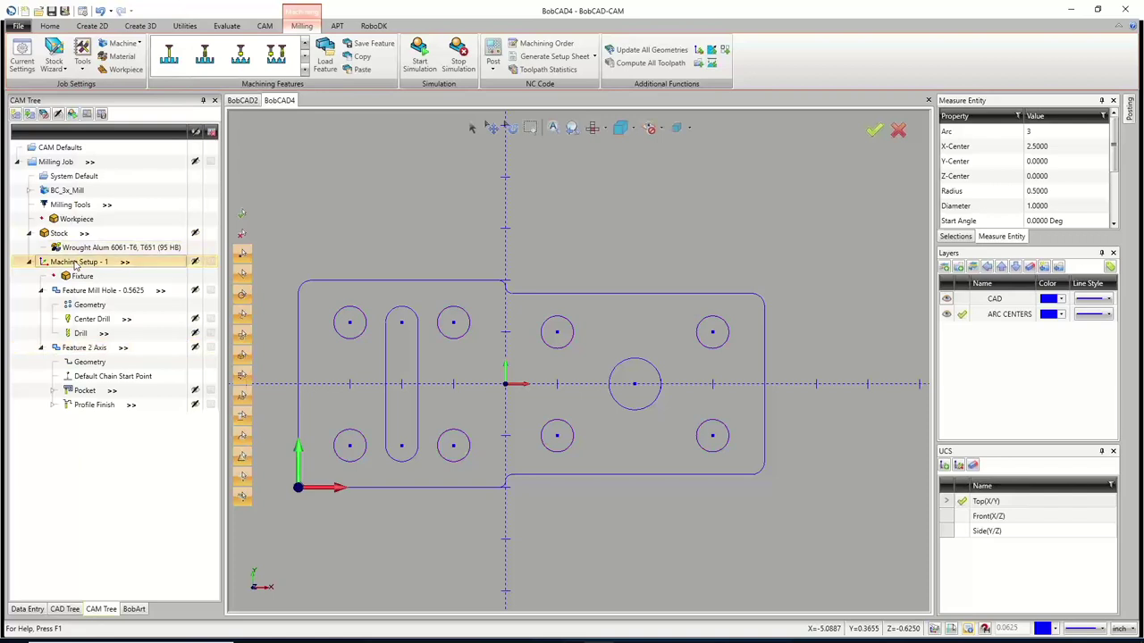
pyautogui.rightClick(76, 263)
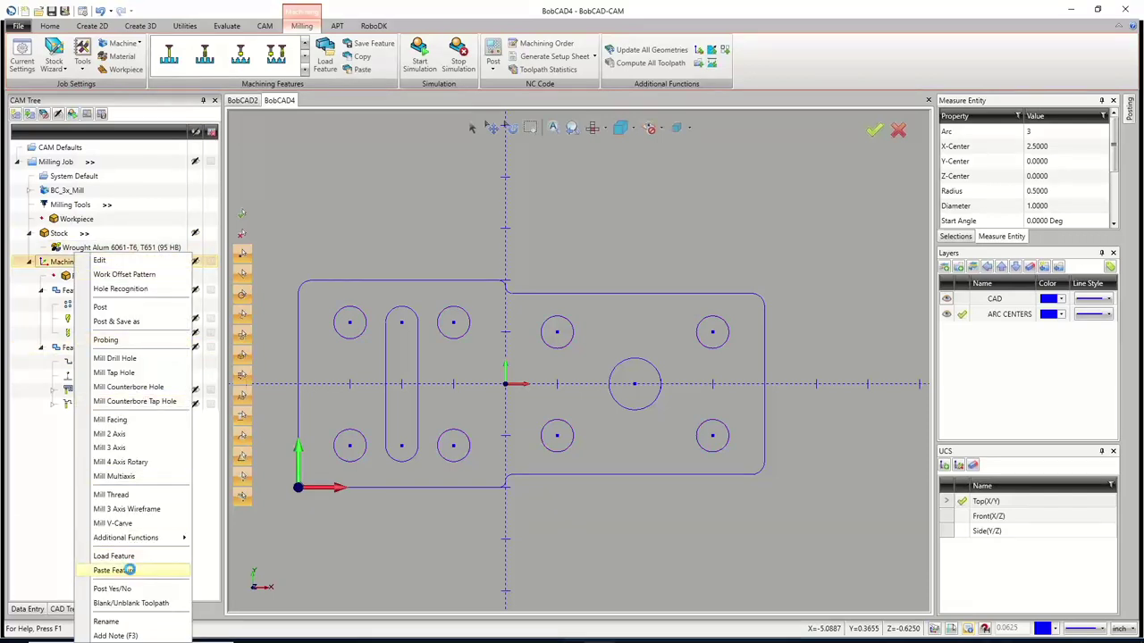
pyautogui.click(115, 570)
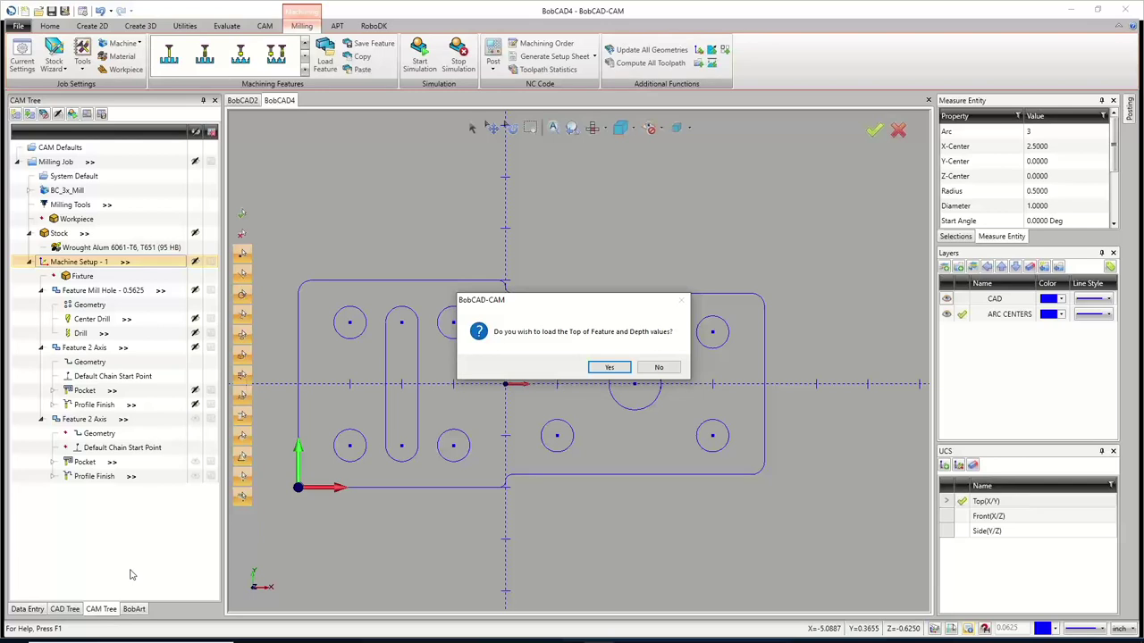
pyautogui.click(607, 367)
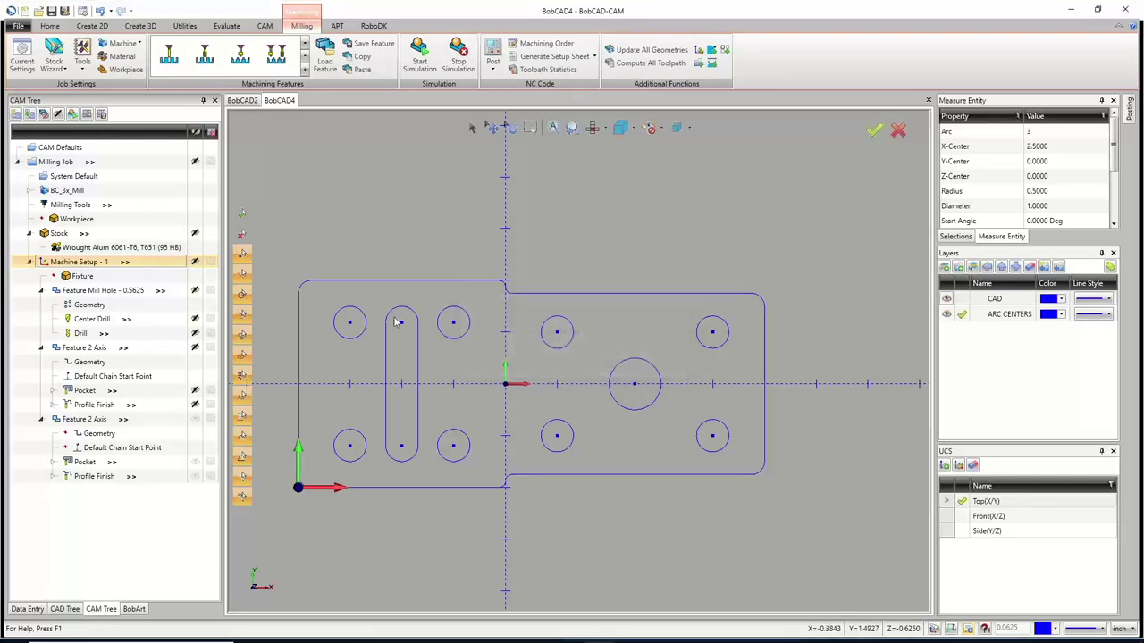
# Change the copied feature's geometry to the large 1.0-diameter centre hole
pyautogui.rightClick(96, 435)
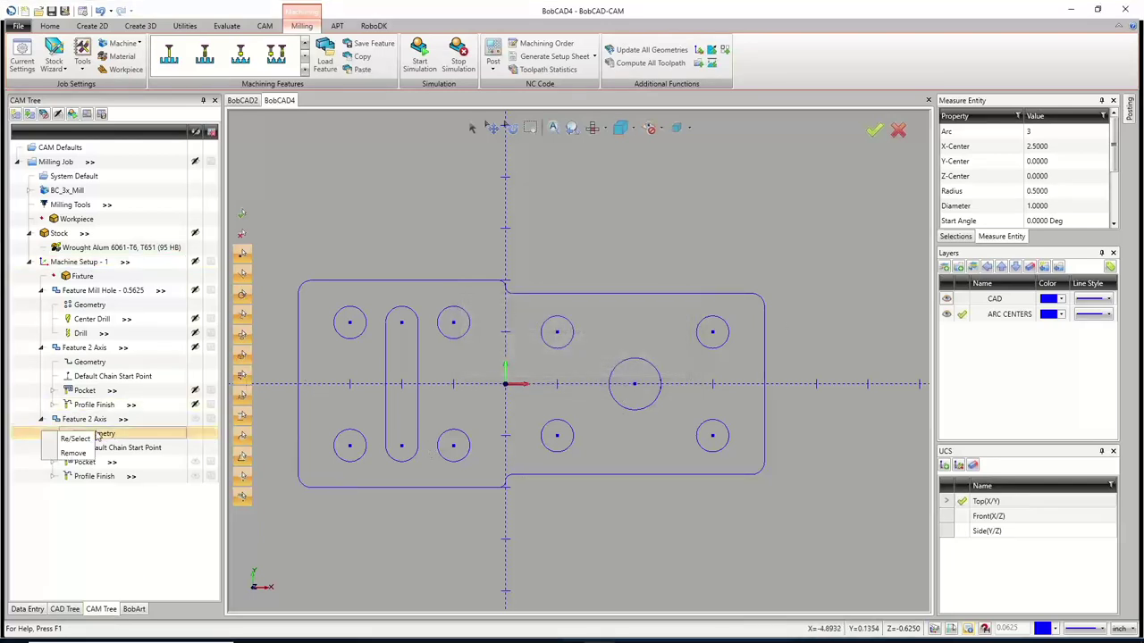
pyautogui.click(75, 438)
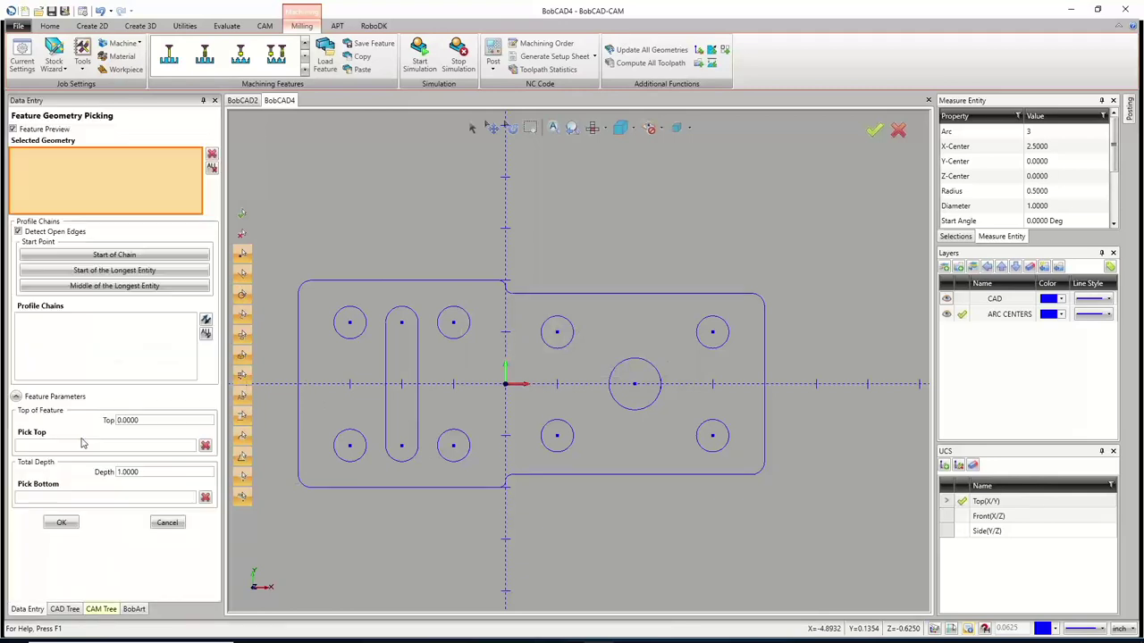
pyautogui.click(639, 414)
pyautogui.click(59, 522)
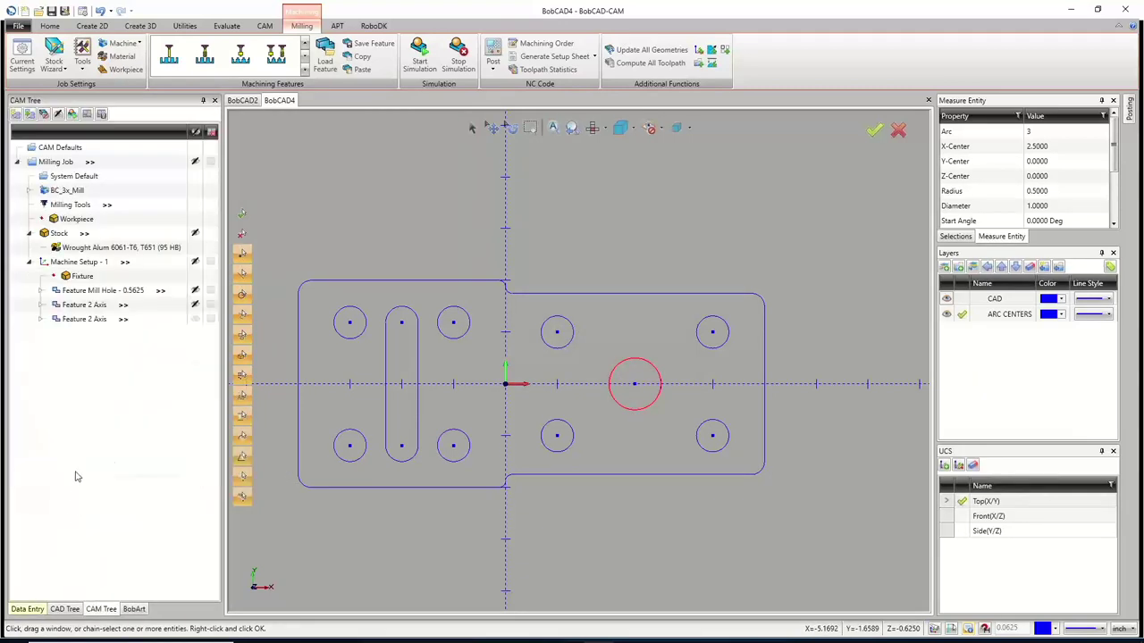
pyautogui.rightClick(93, 420)
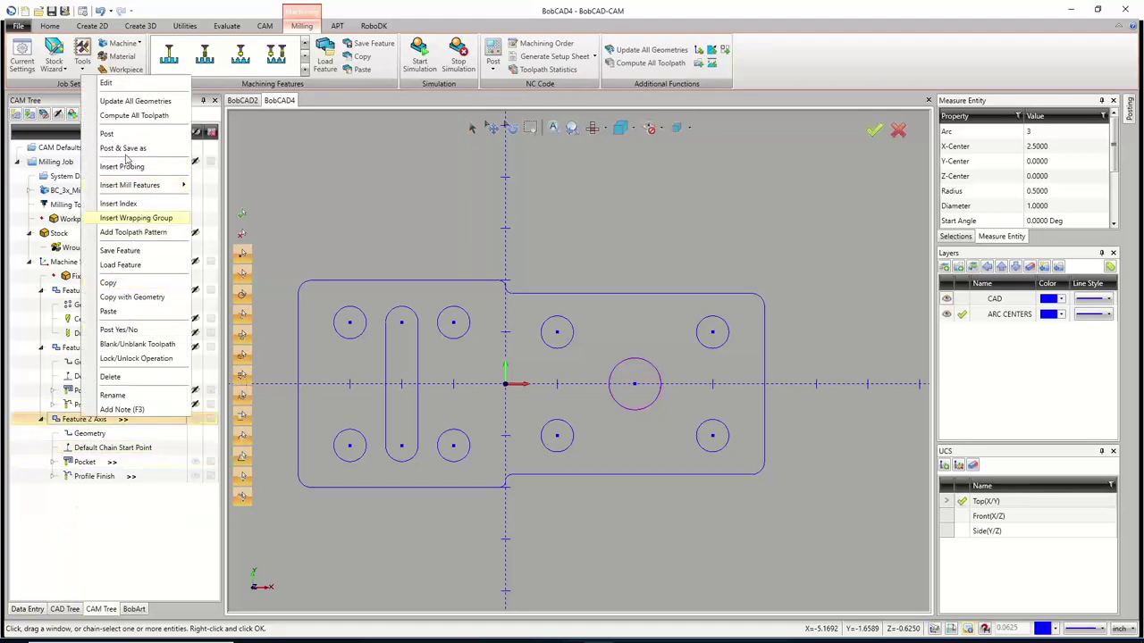
# Halve the second feature's profile-finish lead-in length to 0.3750 and recompute its toolpaths
pyautogui.click(107, 83)
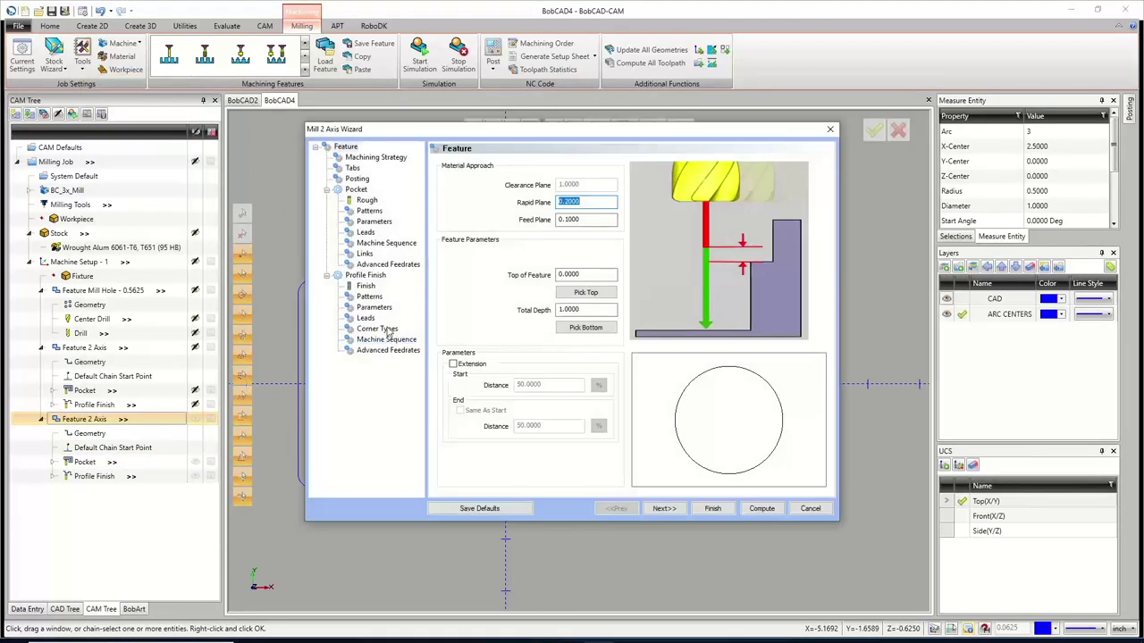
pyautogui.click(365, 318)
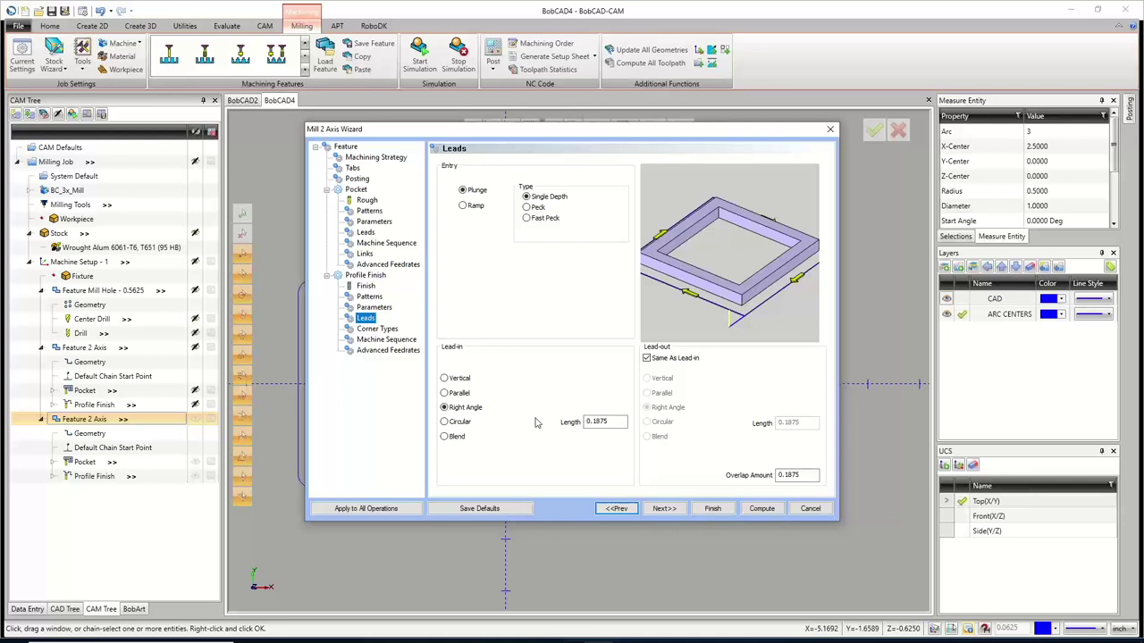
pyautogui.doubleClick(591, 422)
pyautogui.write('1-.25')
pyautogui.click(806, 479)
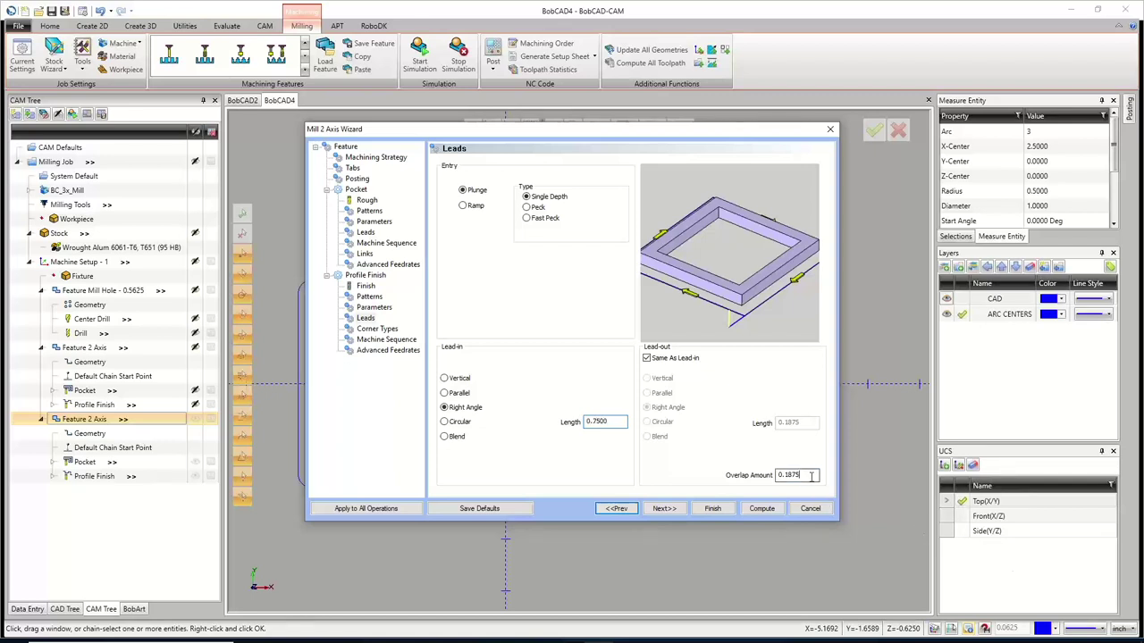
pyautogui.click(622, 422)
pyautogui.write('/2')
pyautogui.click(800, 475)
pyautogui.click(770, 511)
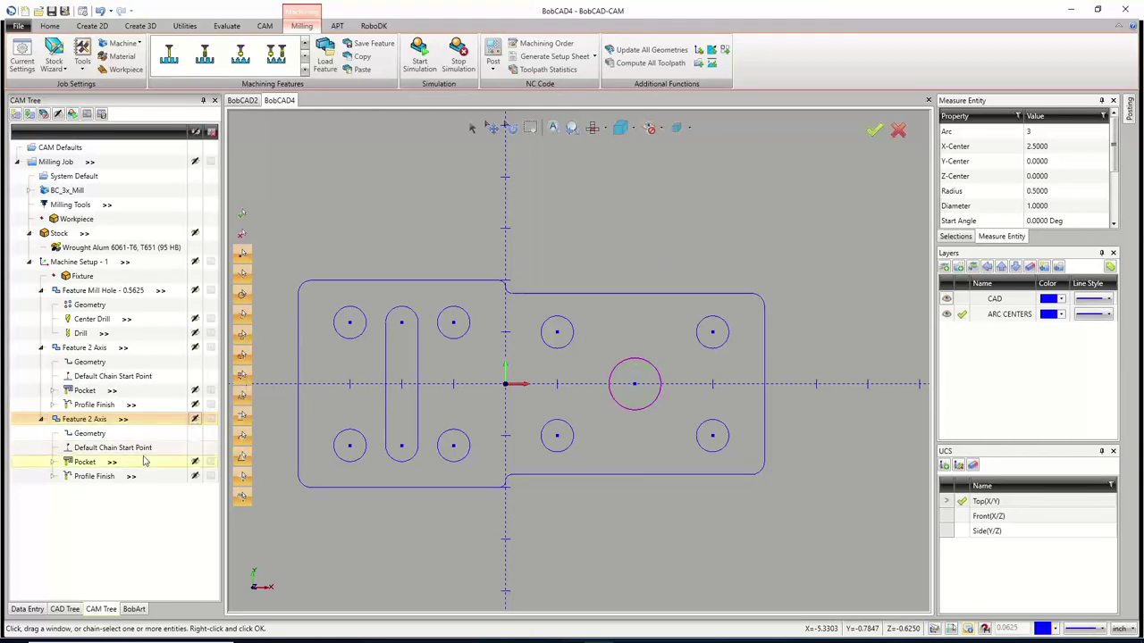
# Review the Pocket and Profile Finish toolpaths inside the centre hole
pyautogui.click(85, 462)
pyautogui.scroll(5, 547, 384)
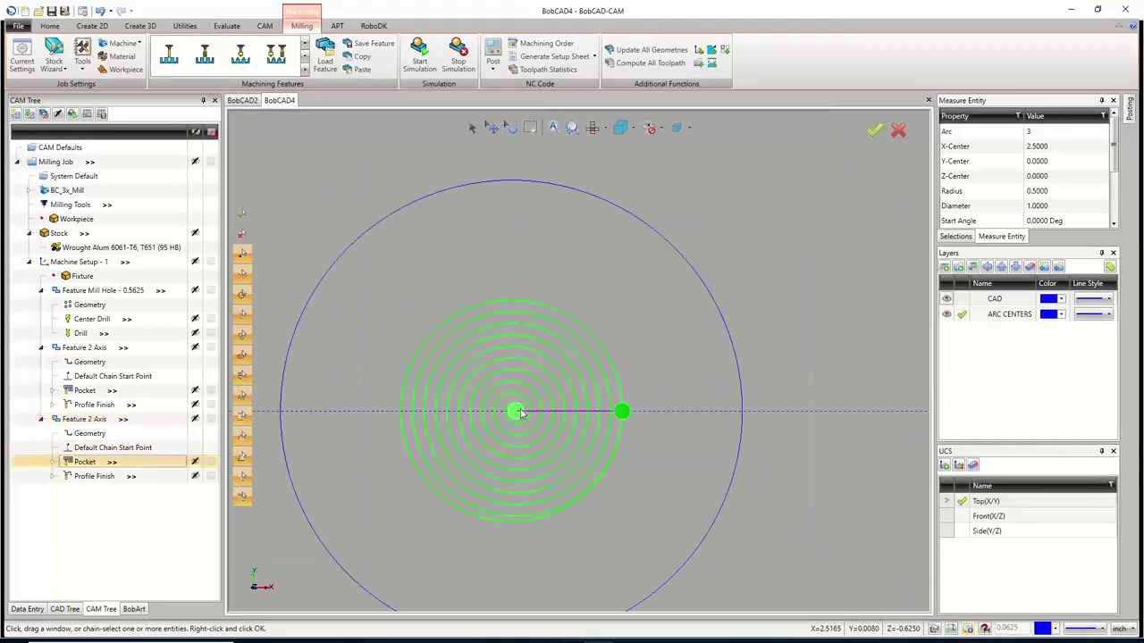
pyautogui.scroll(-5, 546, 384)
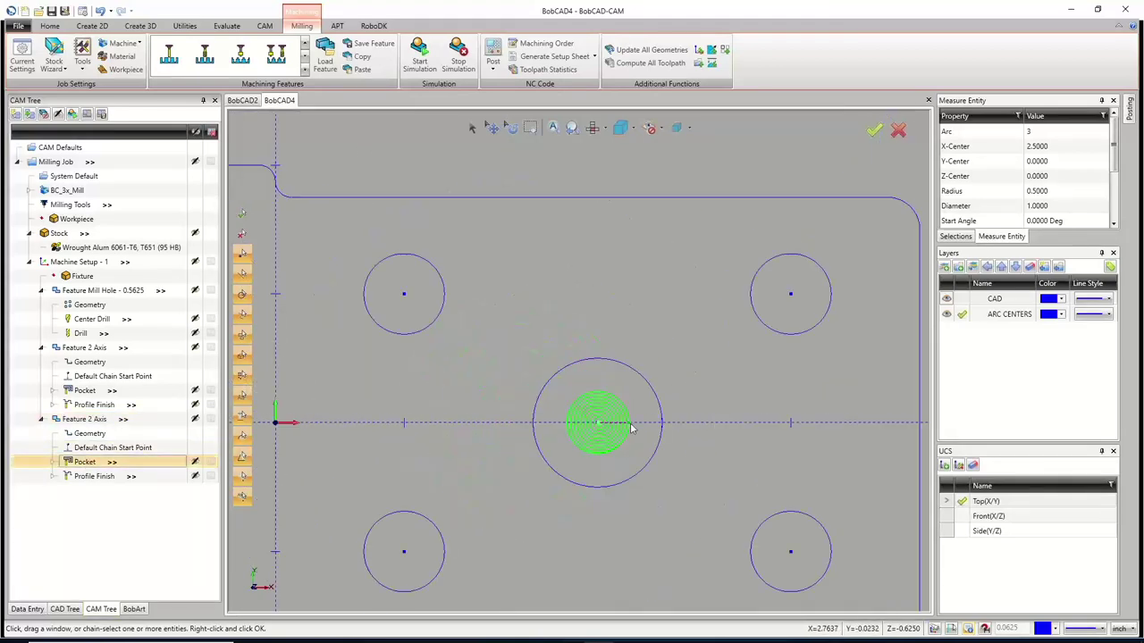
pyautogui.click(98, 477)
pyautogui.scroll(5, 589, 418)
pyautogui.scroll(-3, 613, 462)
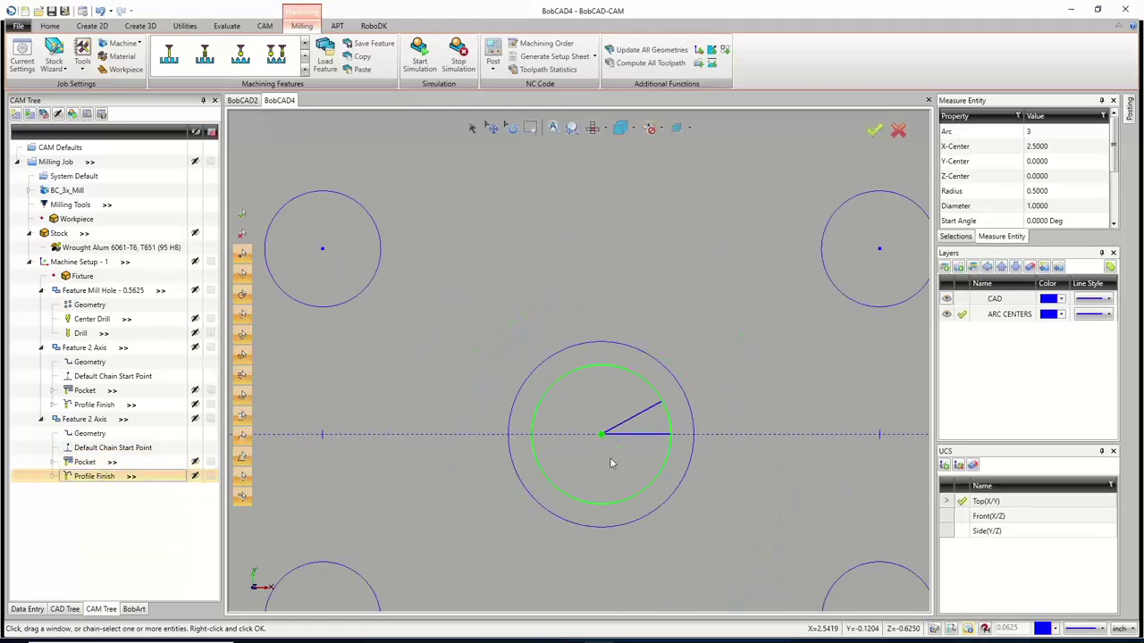
pyautogui.scroll(1, 611, 463)
pyautogui.scroll(-5, 611, 463)
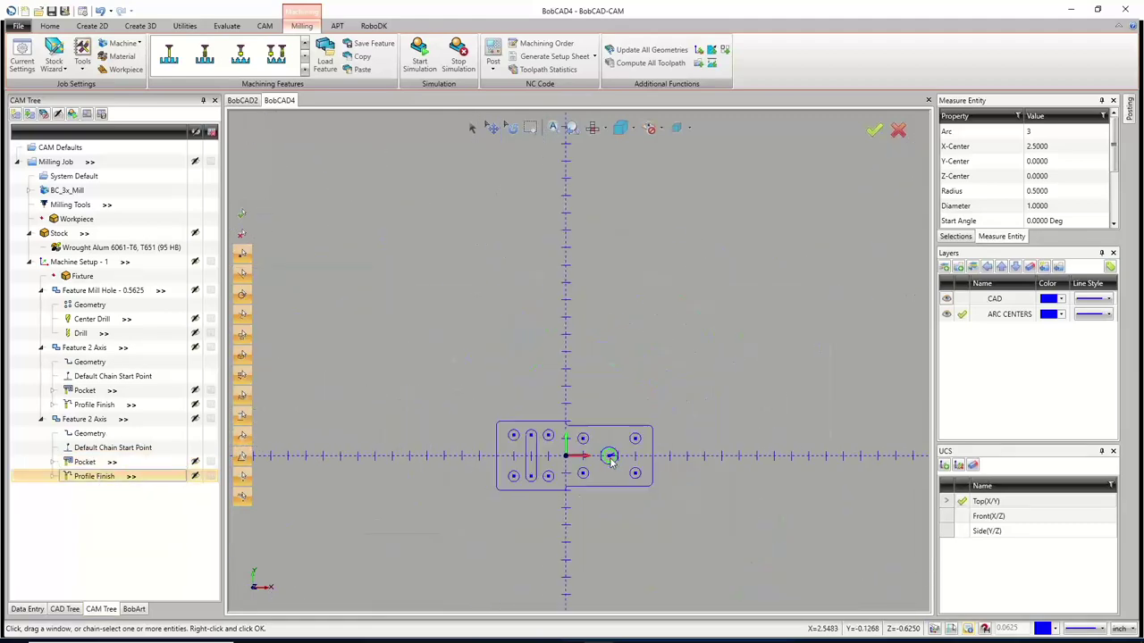
pyautogui.scroll(4, 540, 472)
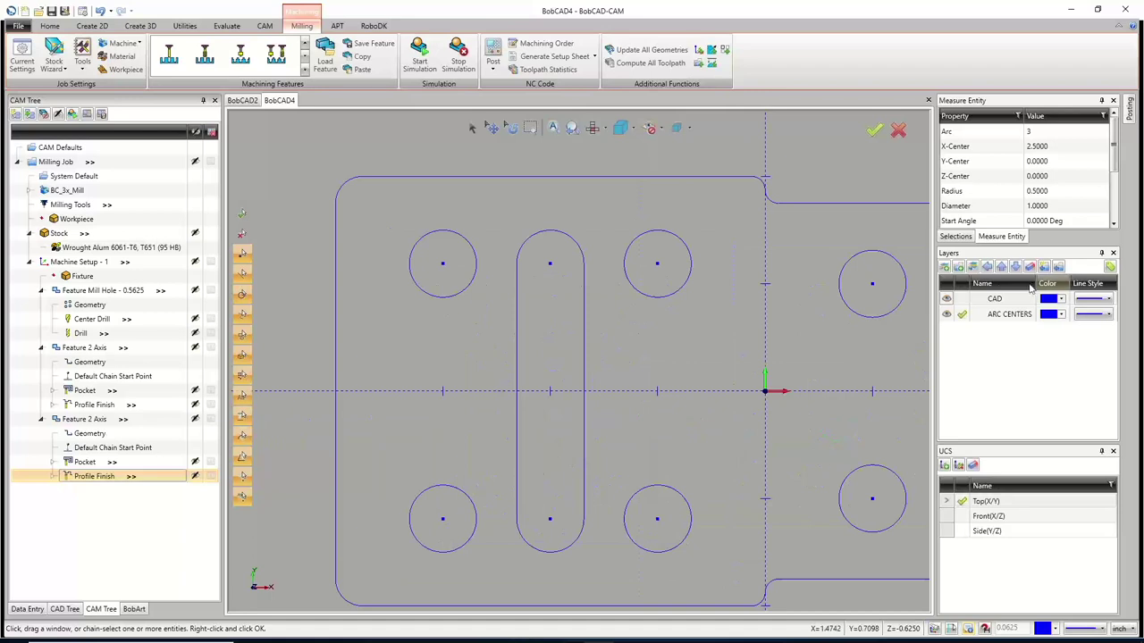
# Make CAD the current layer, hide ARC CENTERS, and collapse the three milling features
pyautogui.click(961, 299)
pyautogui.click(946, 314)
pyautogui.scroll(-4, 634, 359)
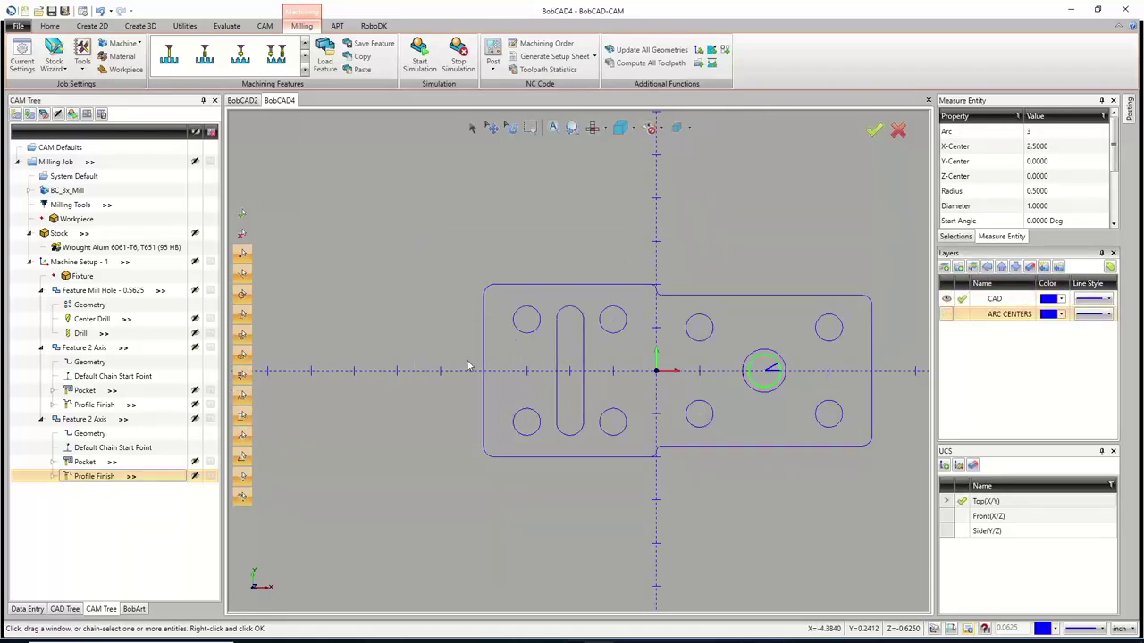
pyautogui.click(40, 290)
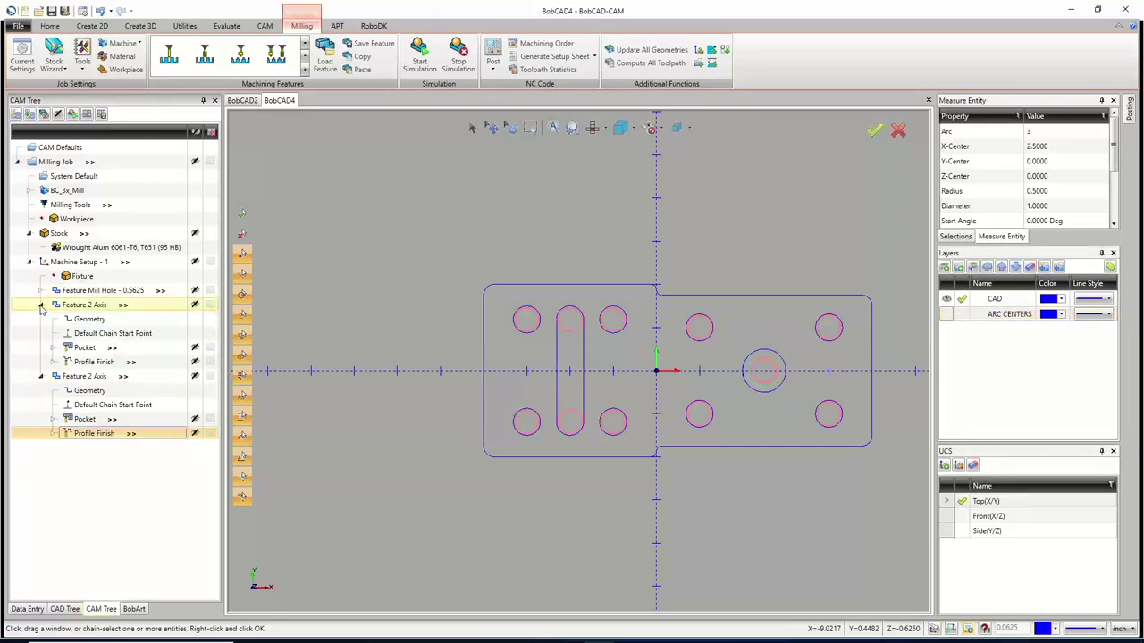
pyautogui.click(41, 304)
pyautogui.click(41, 320)
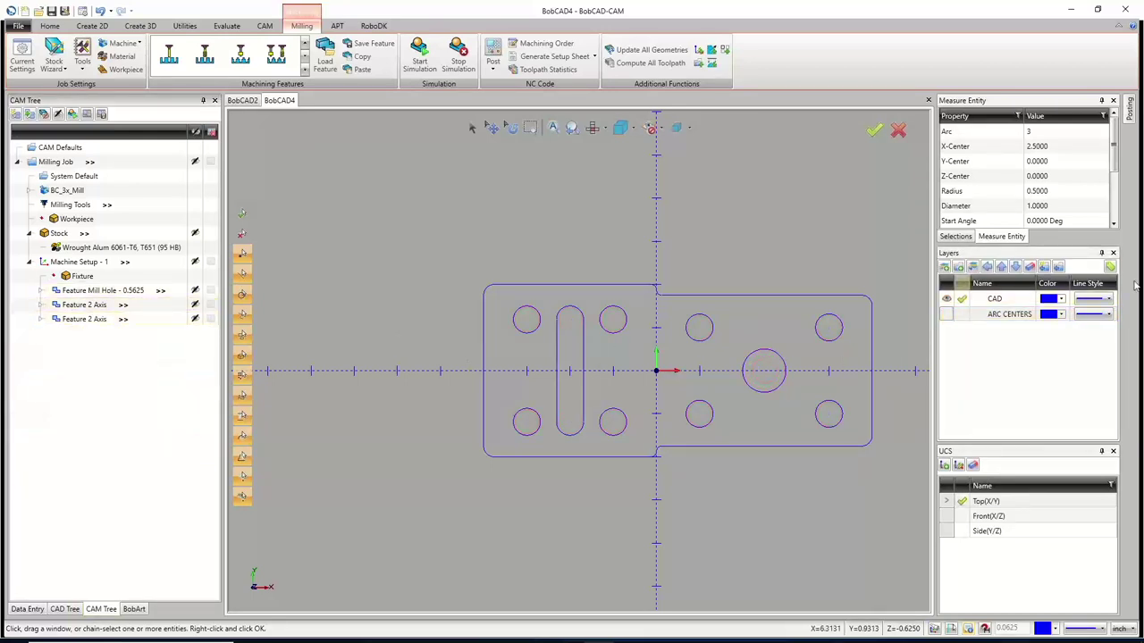
# Rename the first 2-axis feature to '5/8 HOLES SIZE UP'
pyautogui.rightClick(92, 307)
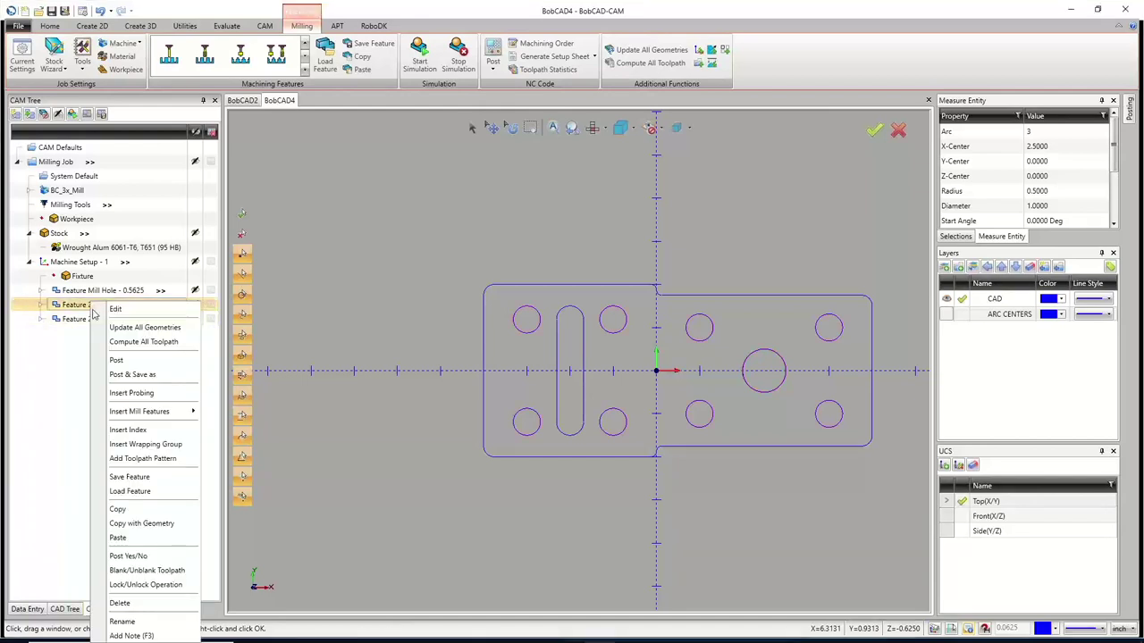
pyautogui.click(140, 621)
pyautogui.write('5/8')
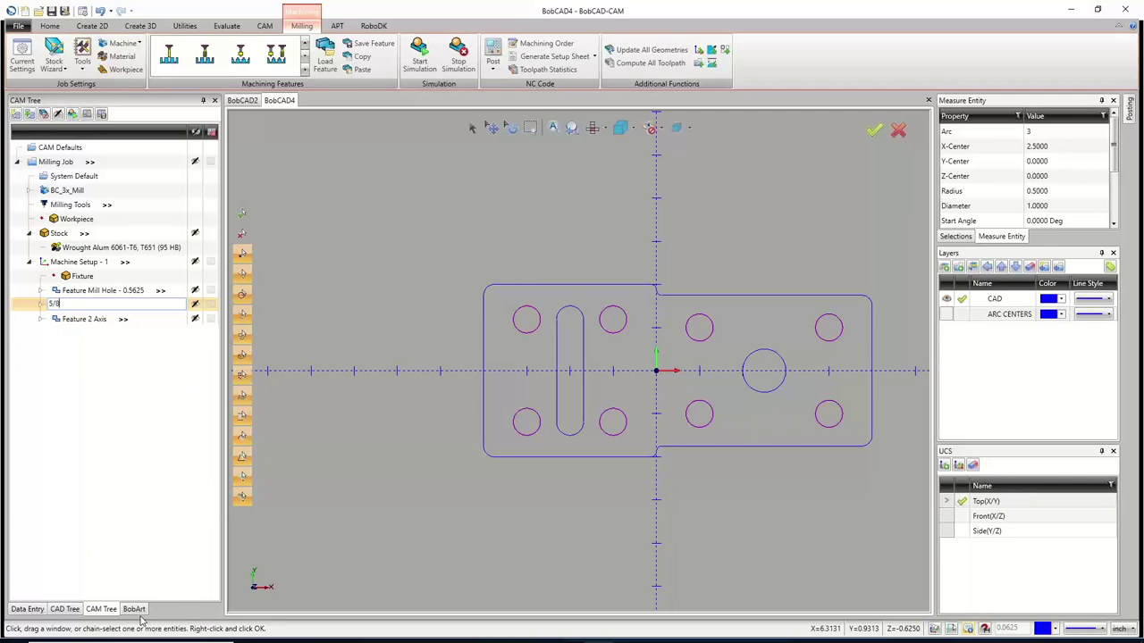
pyautogui.write(' hOLE')
pyautogui.press('BackSpace')
pyautogui.press('BackSpace')
pyautogui.press('BackSpace')
pyautogui.write('G')
pyautogui.write('OLE')
pyautogui.press('BackSpace')
pyautogui.write('ES')
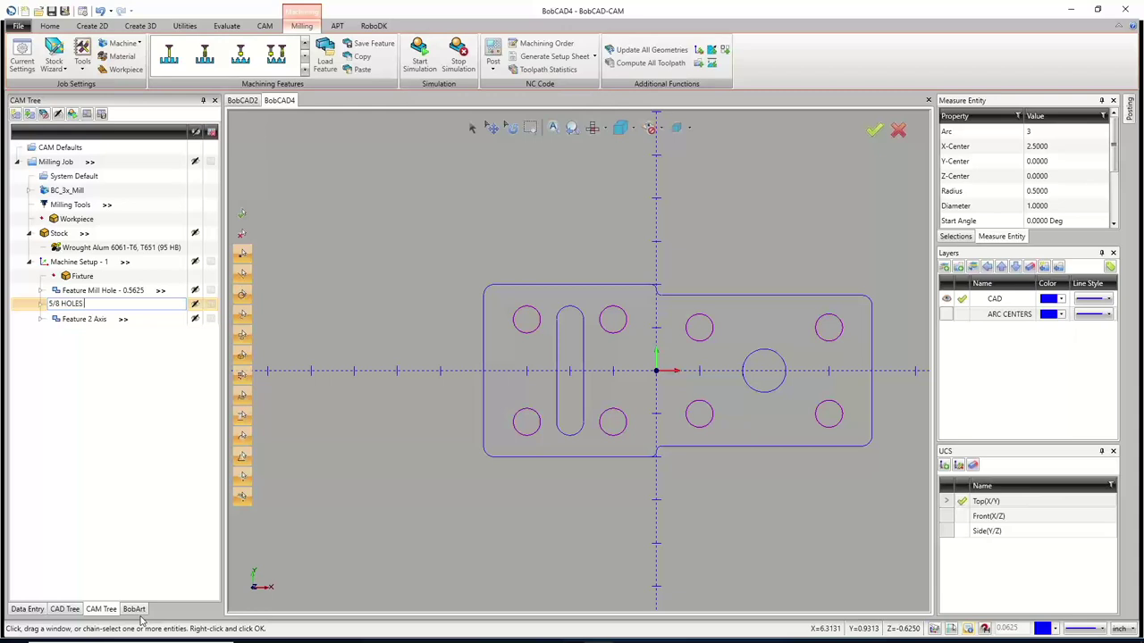
pyautogui.write(' SIZE UP')
pyautogui.click(83, 322)
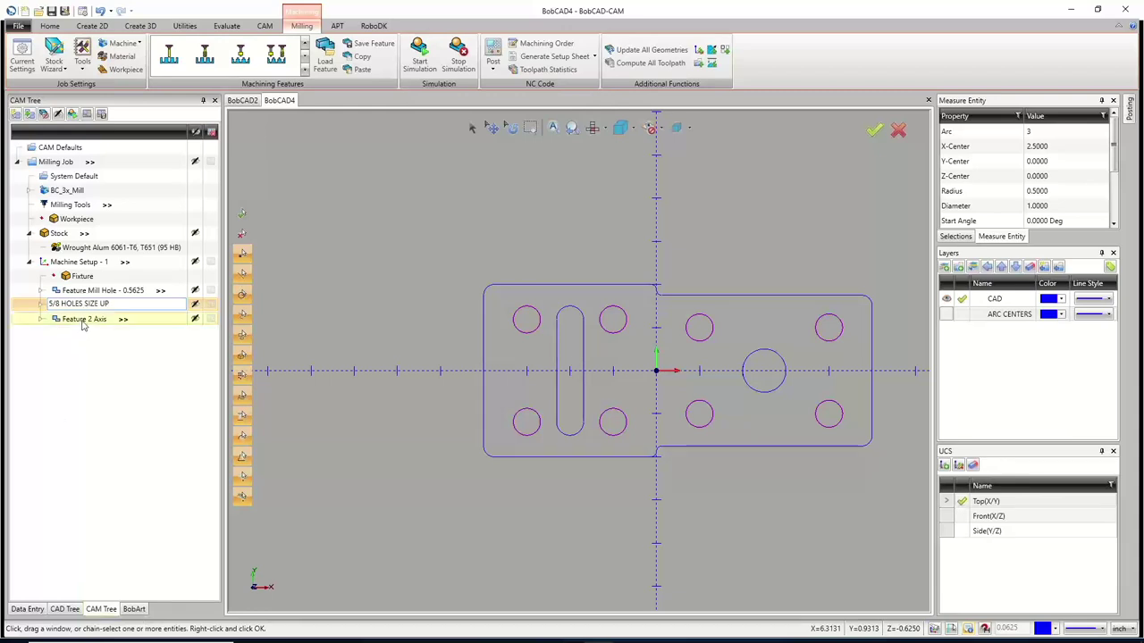
# Rename the second 2-axis feature to '1 HOLE HOLES SIZE UP'
pyautogui.rightClick(82, 323)
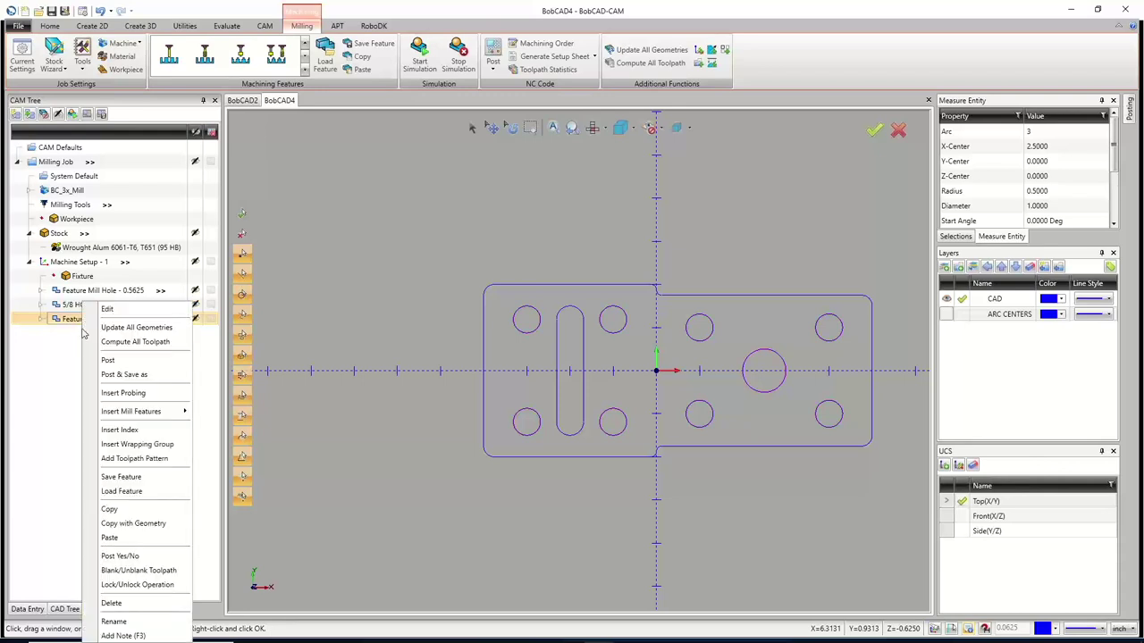
pyautogui.click(113, 622)
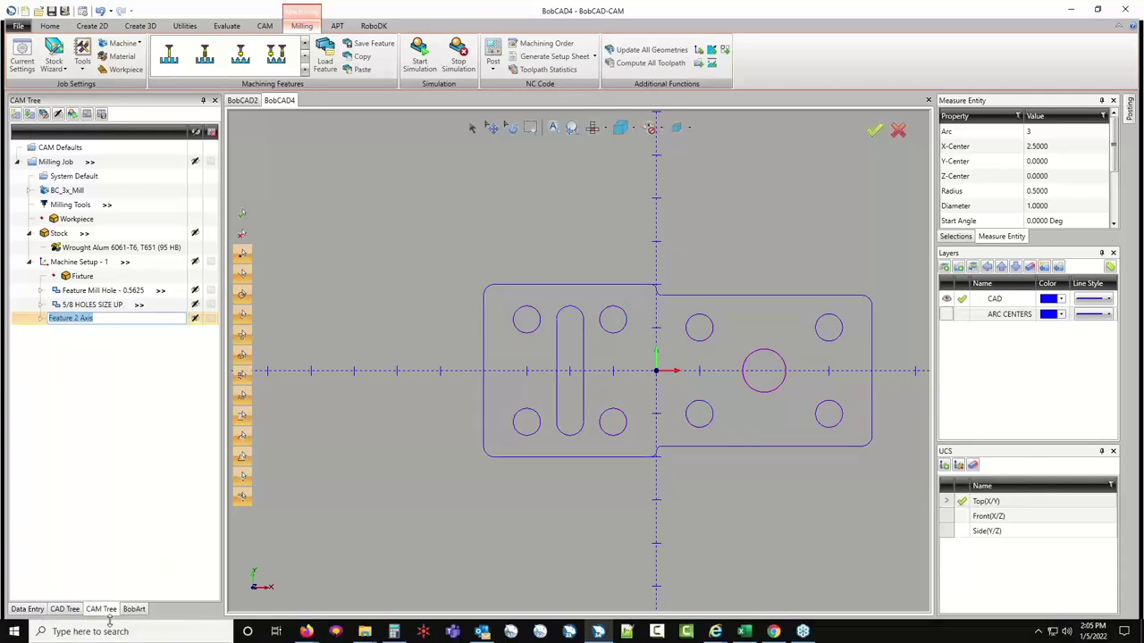
pyautogui.write('1 HOLE HOLS')
pyautogui.press('BackSpace')
pyautogui.write('ES SIZE TYPE')
pyautogui.press('Return')
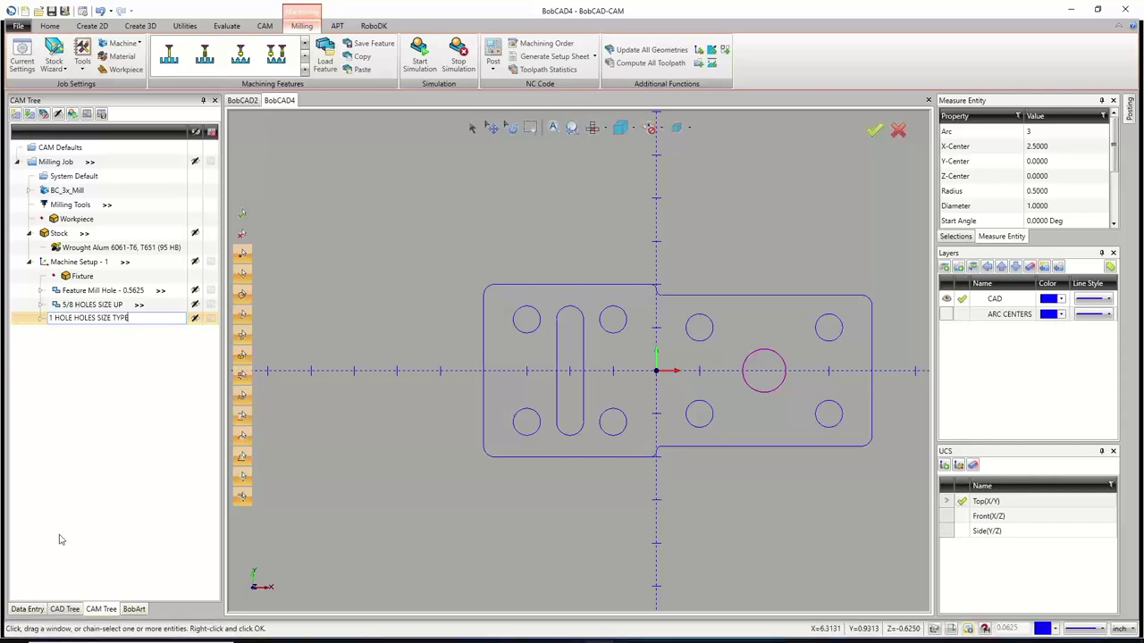
pyautogui.press('BackSpace')
pyautogui.press('BackSpace')
pyautogui.write('UP')
pyautogui.press('Return')
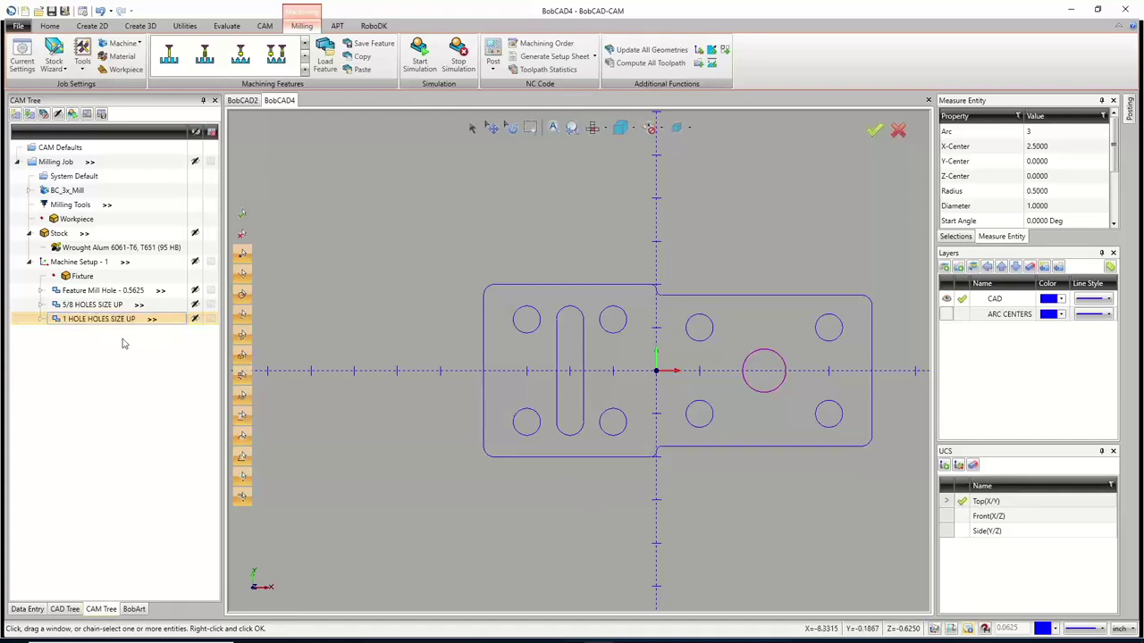
# Copy the 5/8 HOLES SIZE UP feature and paste it into the machine setup
pyautogui.rightClick(93, 307)
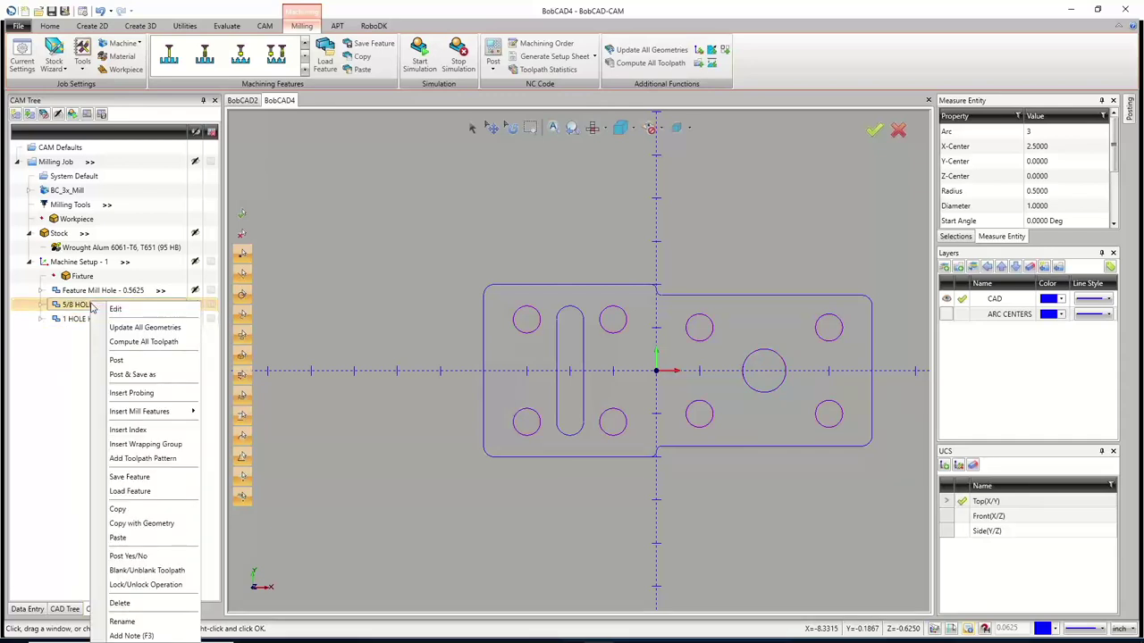
pyautogui.click(129, 469)
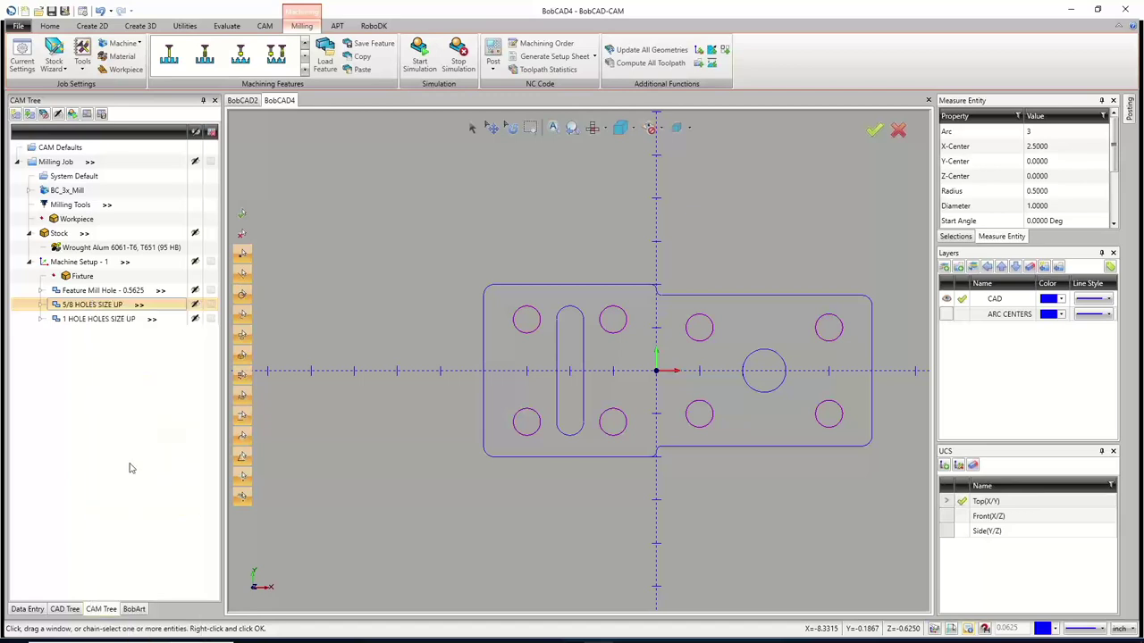
pyautogui.rightClick(87, 261)
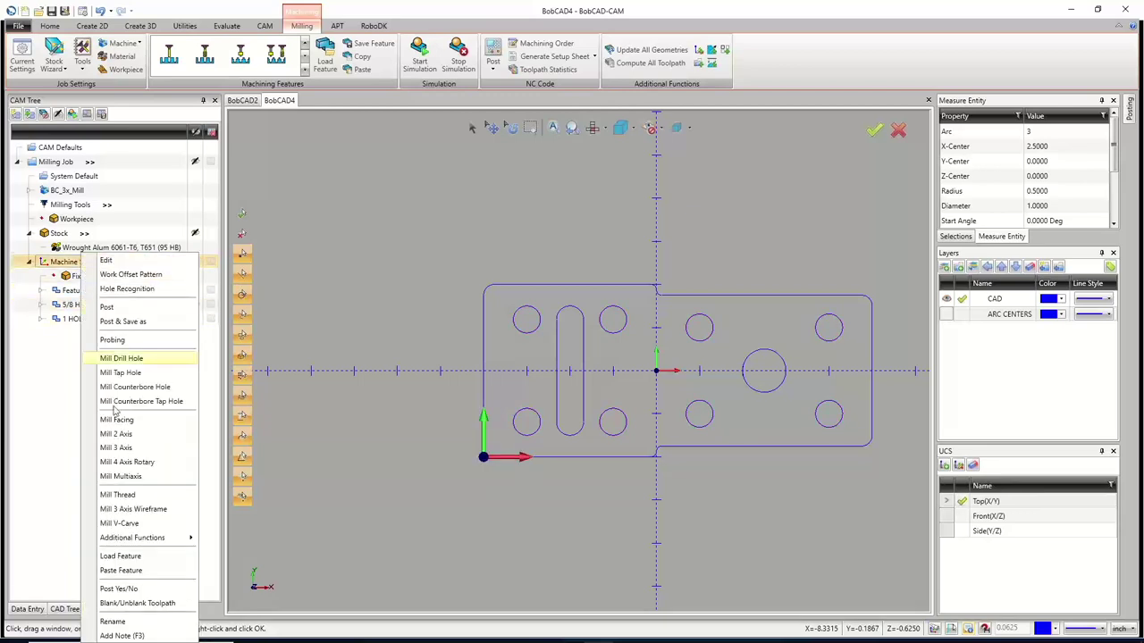
pyautogui.click(125, 570)
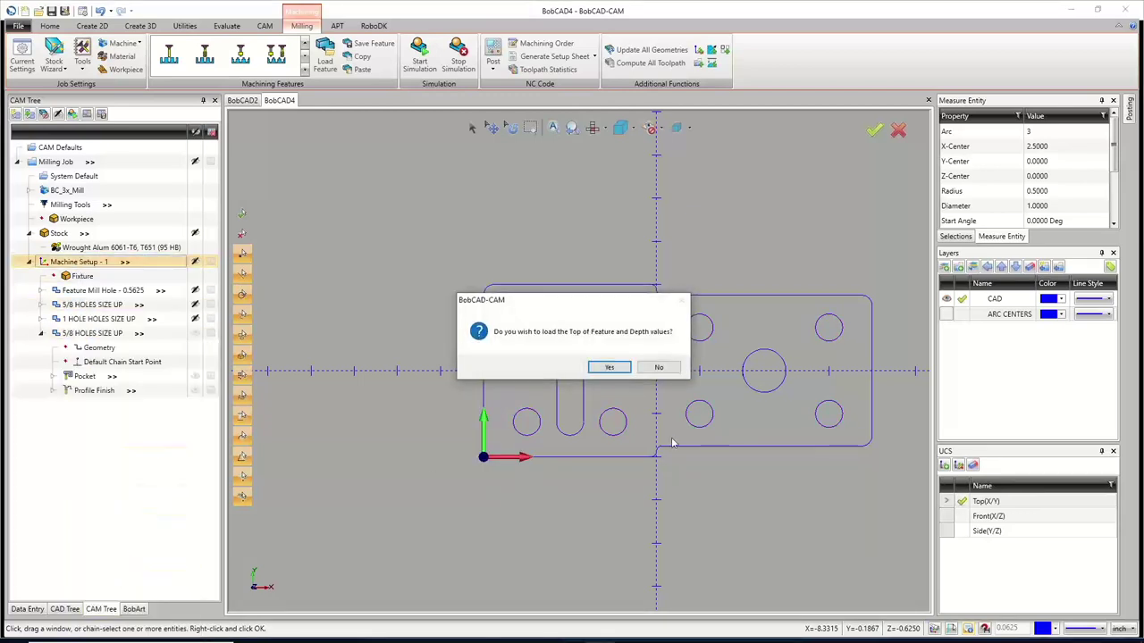
# Keep the copy's top and depth values and reselect its geometry as the slot outline
pyautogui.click(611, 369)
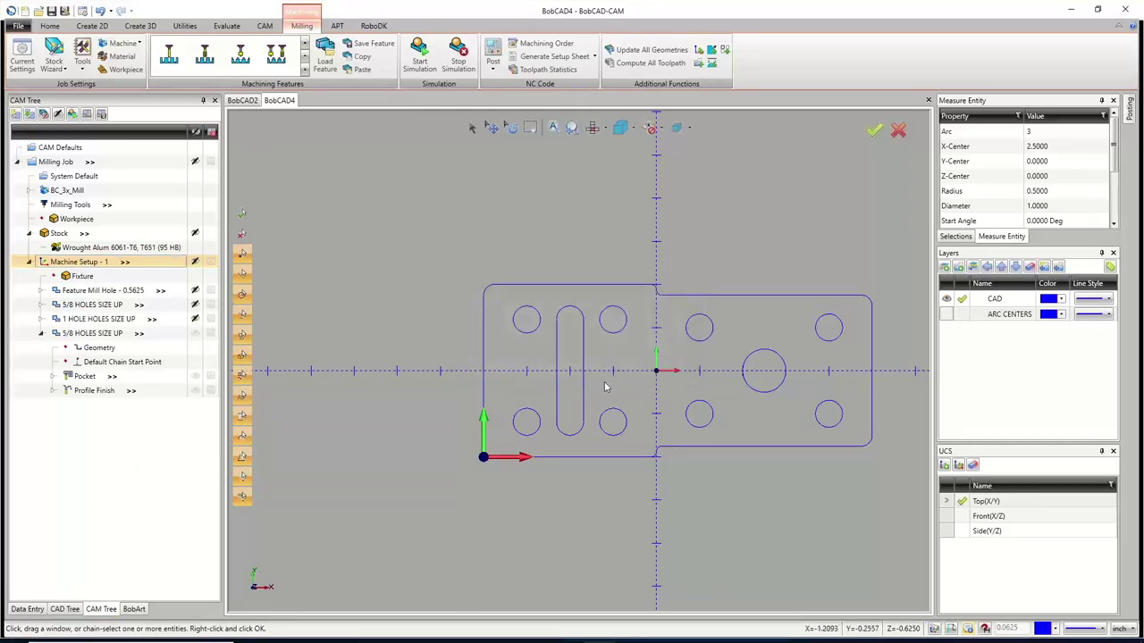
pyautogui.rightClick(87, 349)
pyautogui.click(76, 354)
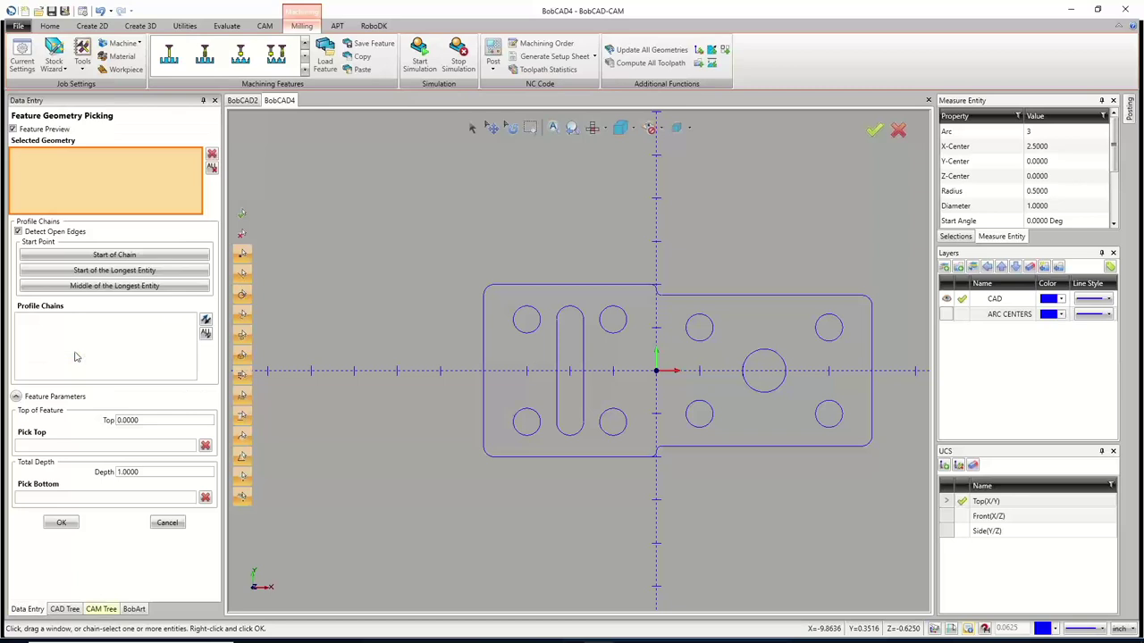
pyautogui.click(584, 396)
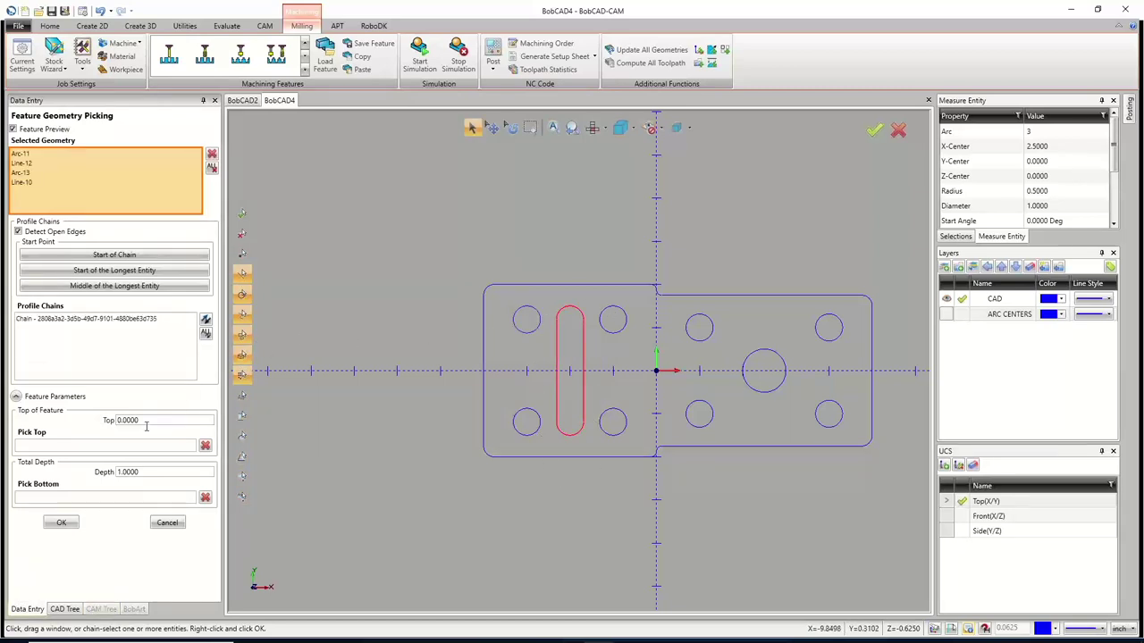
pyautogui.click(63, 523)
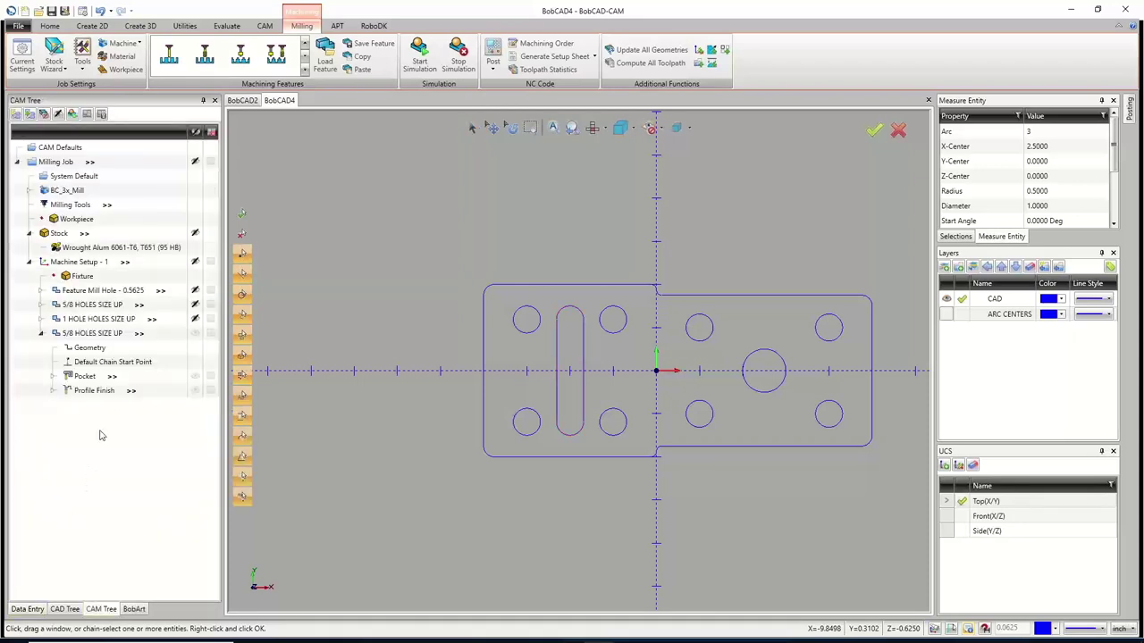
# Rename the new feature copy to 'SLOT' and compute all toolpaths in the job
pyautogui.rightClick(89, 336)
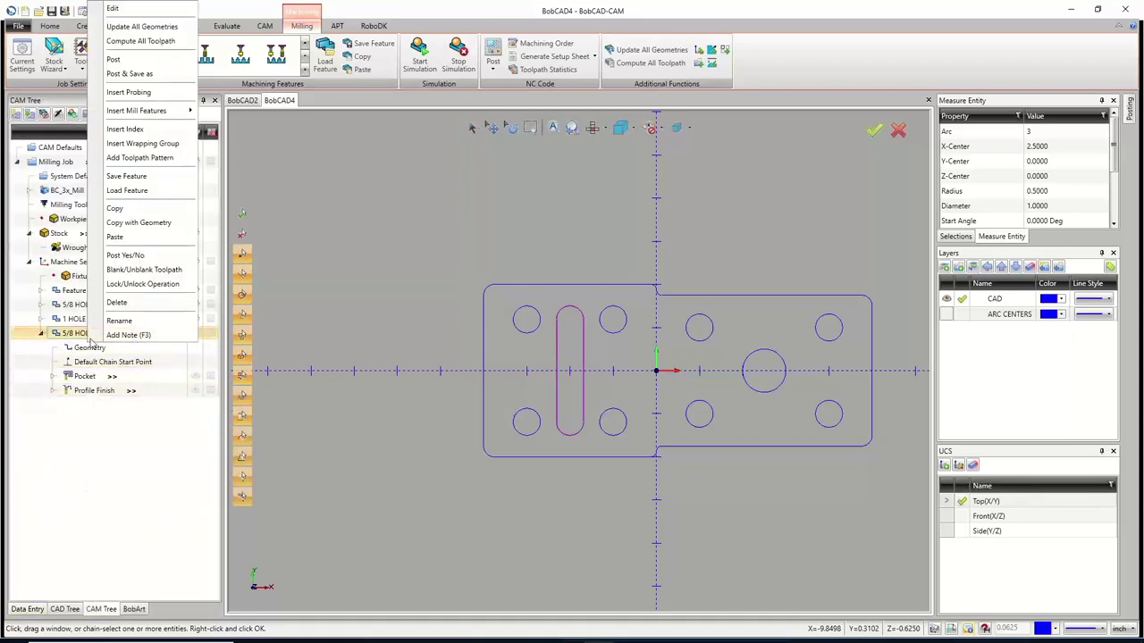
pyautogui.click(125, 321)
pyautogui.write('SLOT')
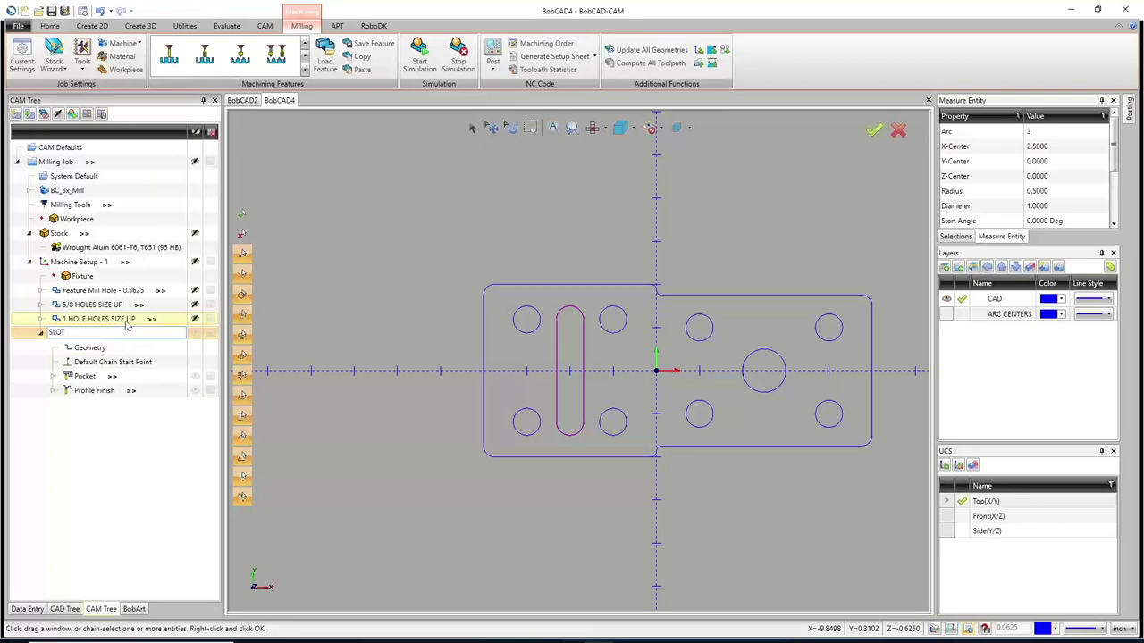
pyautogui.press('Return')
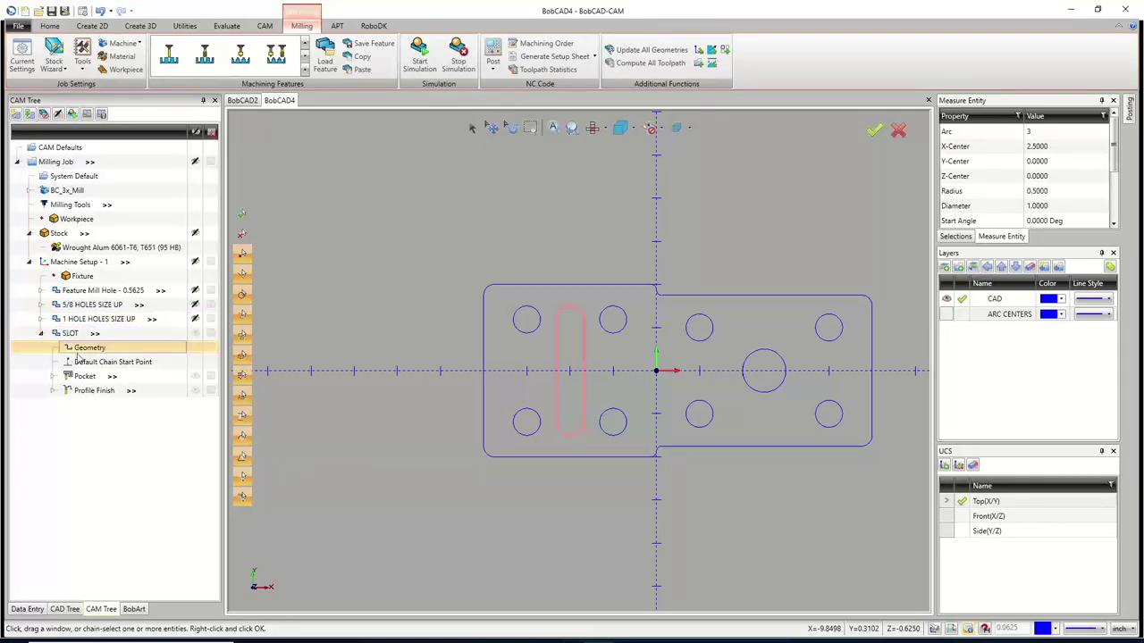
pyautogui.rightClick(98, 334)
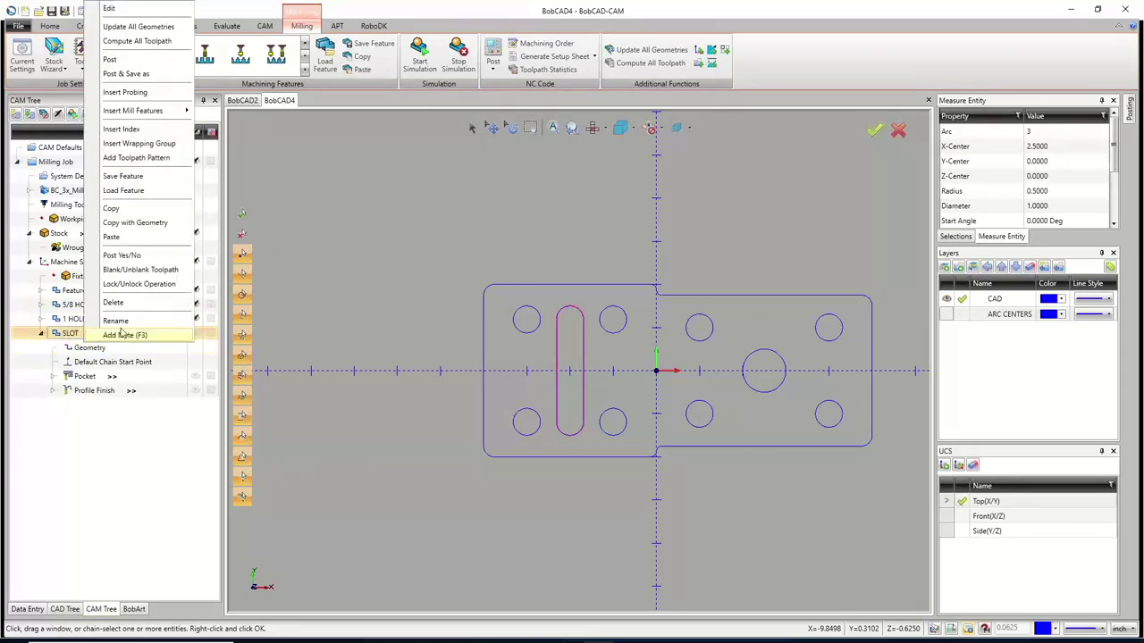
pyautogui.click(136, 41)
# Zoom in and orbit around the slot to inspect its computed toolpaths
pyautogui.scroll(5, 577, 390)
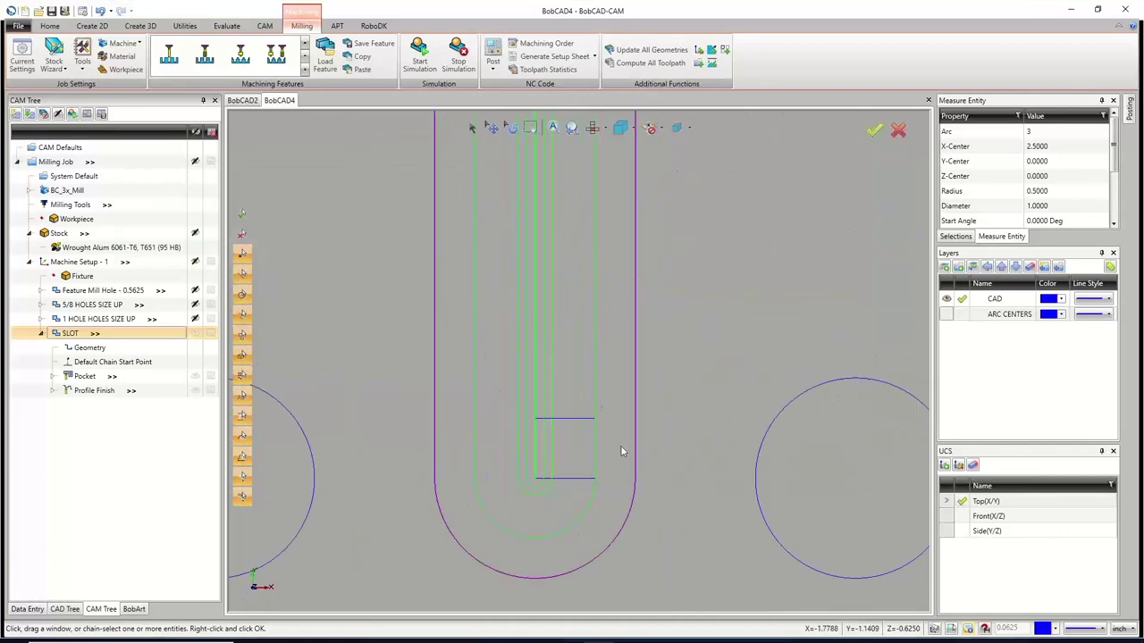
pyautogui.scroll(1, 539, 480)
pyautogui.scroll(2, 540, 481)
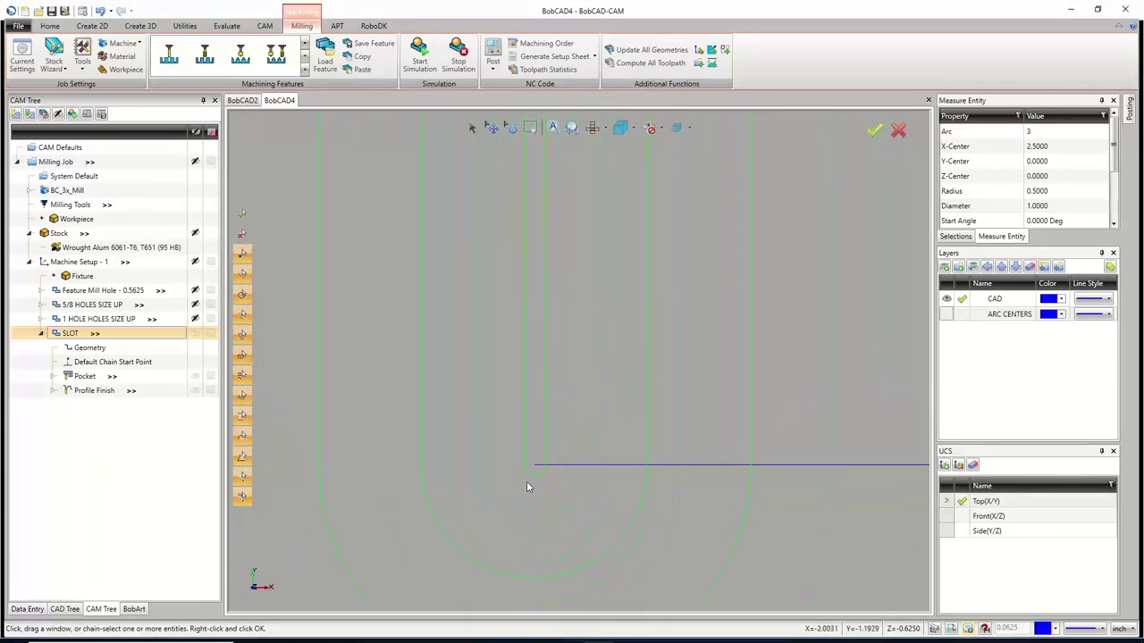
pyautogui.scroll(-3, 539, 380)
pyautogui.scroll(2, 524, 331)
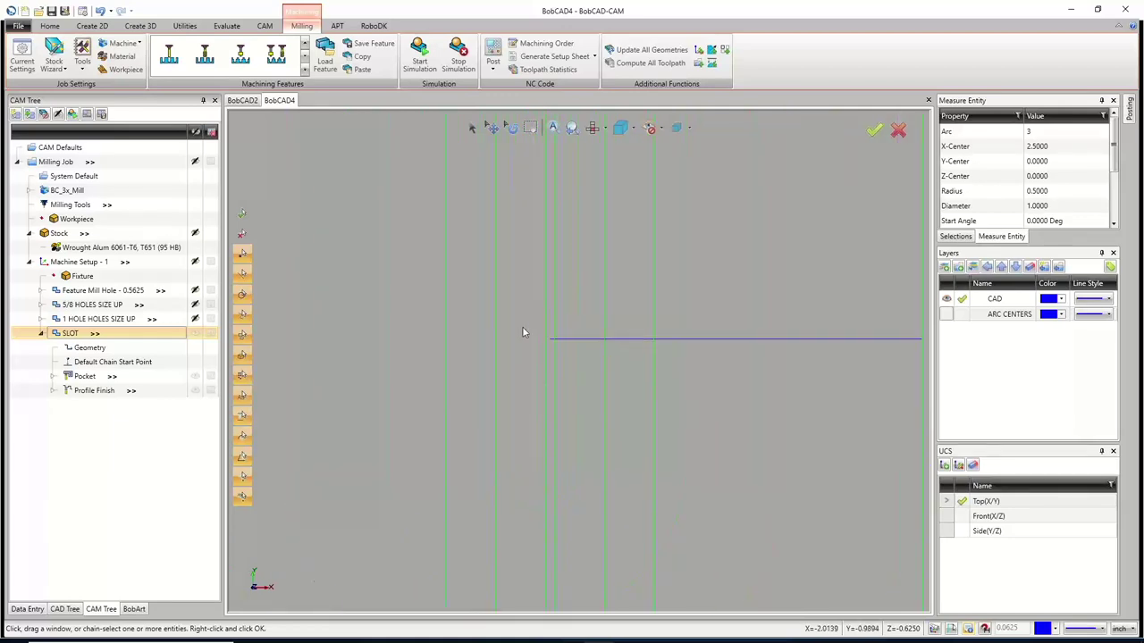
pyautogui.scroll(-1, 578, 347)
pyautogui.scroll(-3, 578, 347)
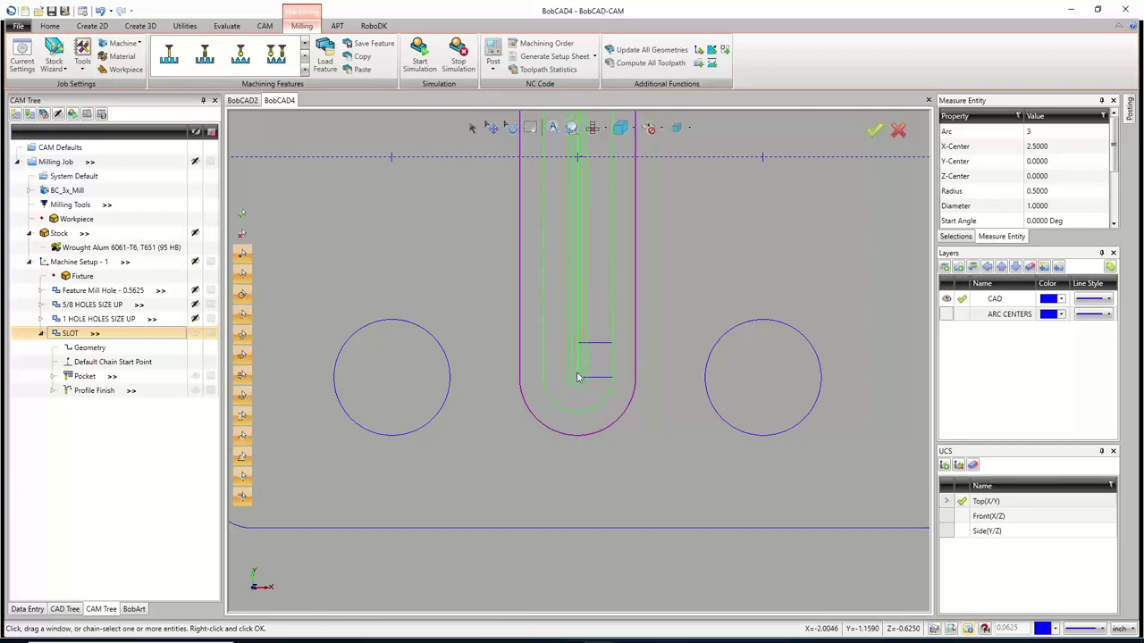
pyautogui.scroll(-3, 578, 377)
pyautogui.scroll(-4, 565, 272)
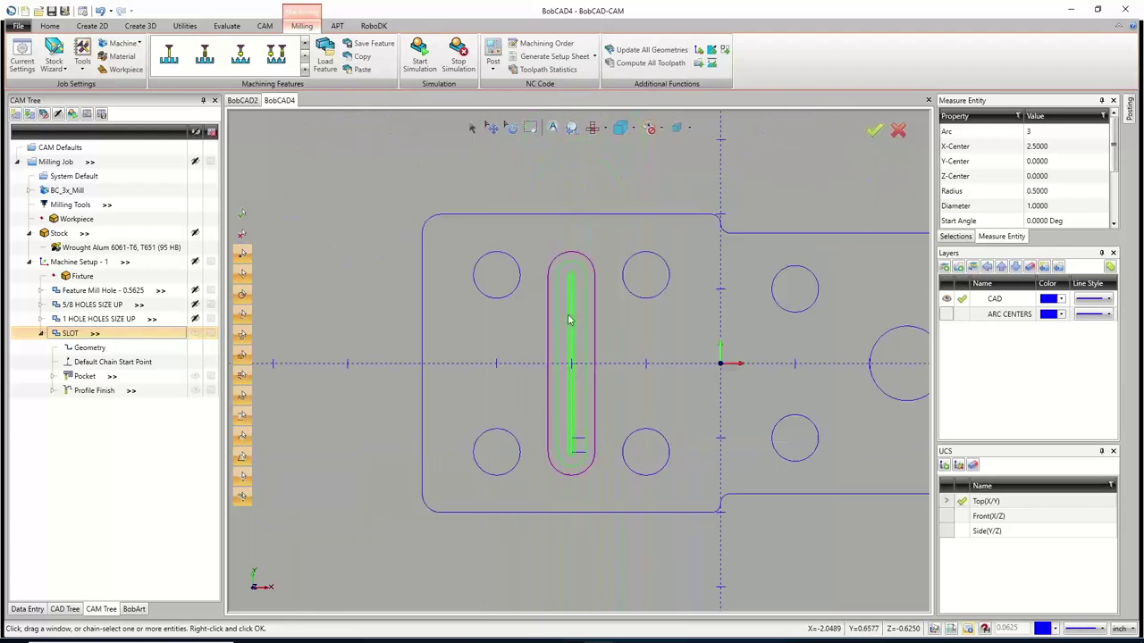
pyautogui.scroll(5, 572, 385)
pyautogui.scroll(-2, 585, 383)
pyautogui.scroll(4, 589, 280)
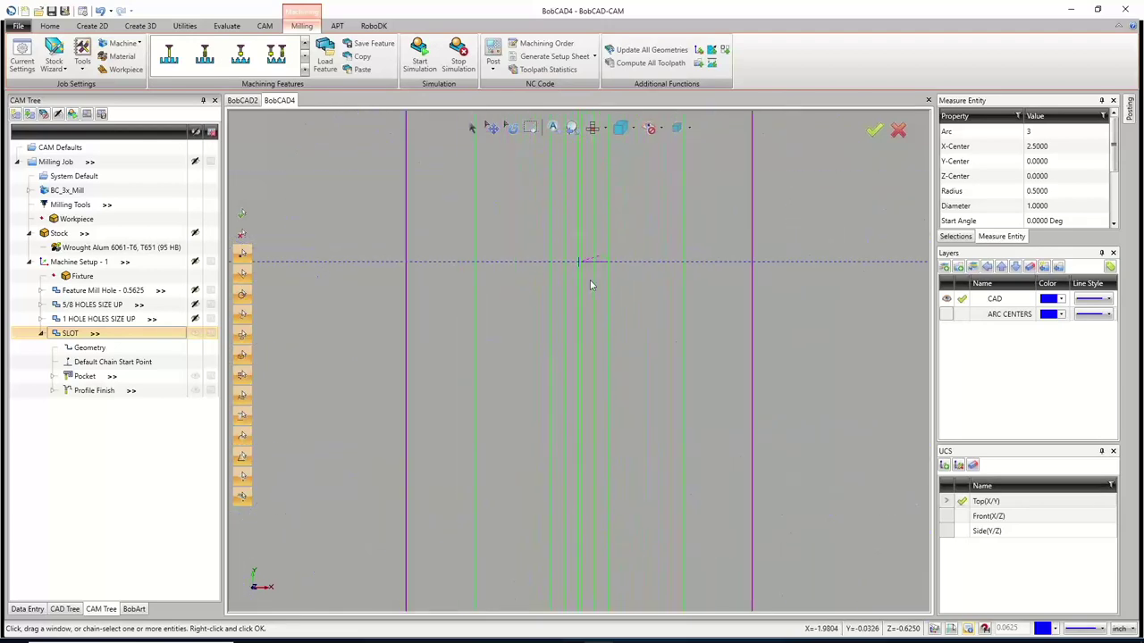
pyautogui.scroll(-4, 580, 286)
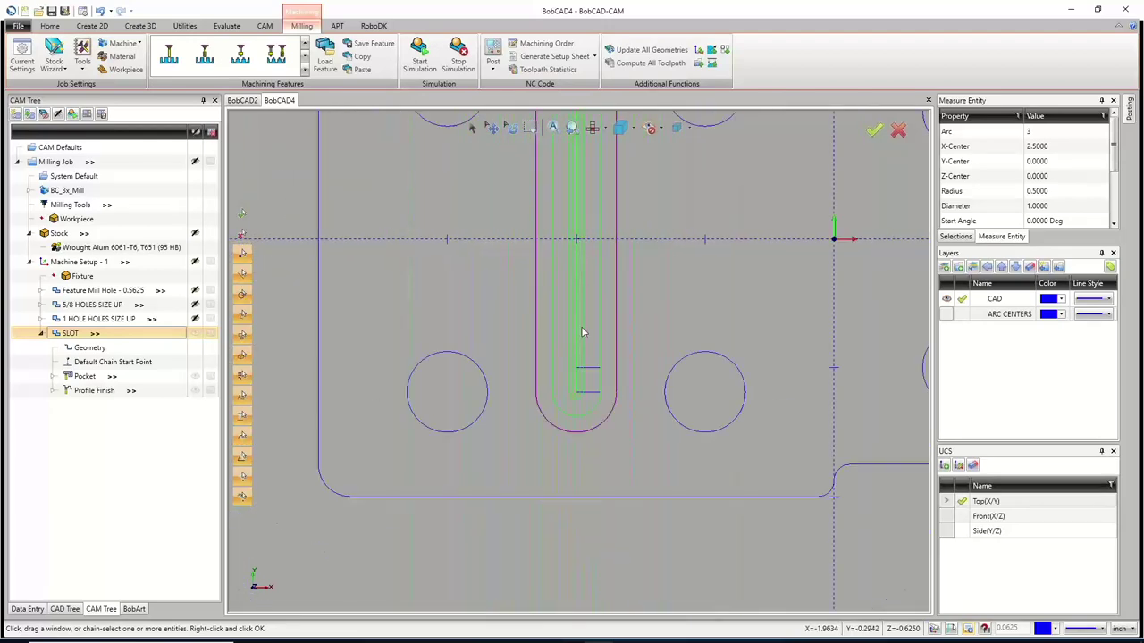
pyautogui.scroll(5, 582, 396)
pyautogui.scroll(-2, 599, 420)
pyautogui.moveTo(614, 438)
pyautogui.mouseDown(button='middle')
pyautogui.moveTo(620, 403)
pyautogui.moveTo(638, 421)
pyautogui.moveTo(620, 439)
pyautogui.mouseUp(button='middle')
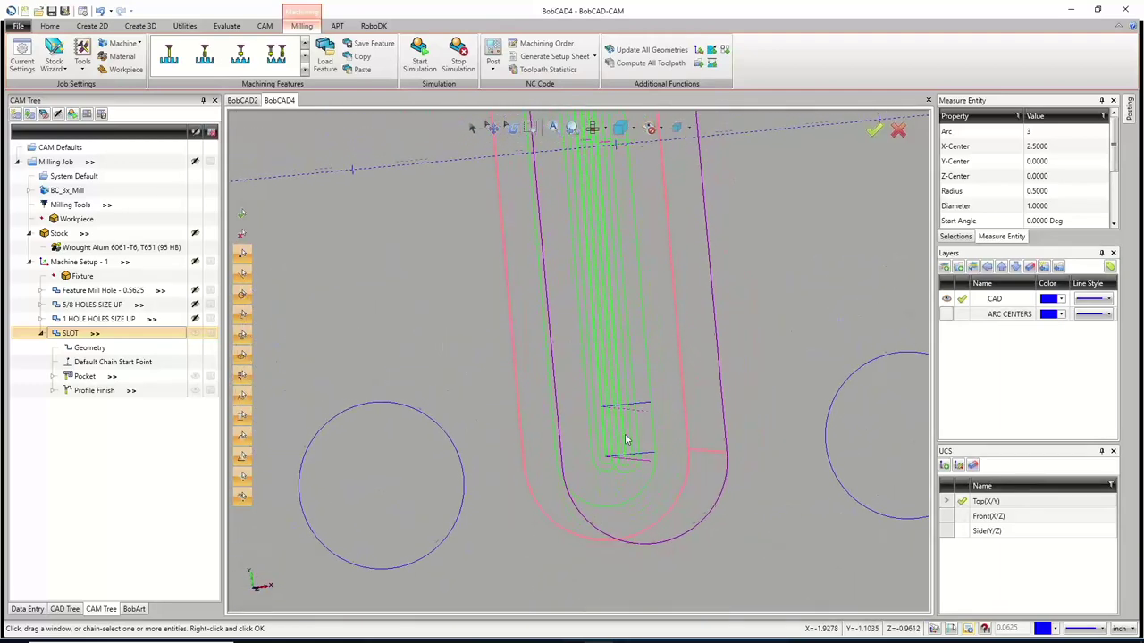
pyautogui.scroll(-2, 620, 436)
pyautogui.scroll(4, 607, 273)
pyautogui.moveTo(625, 267); pyautogui.dragTo(631, 264, button='middle')
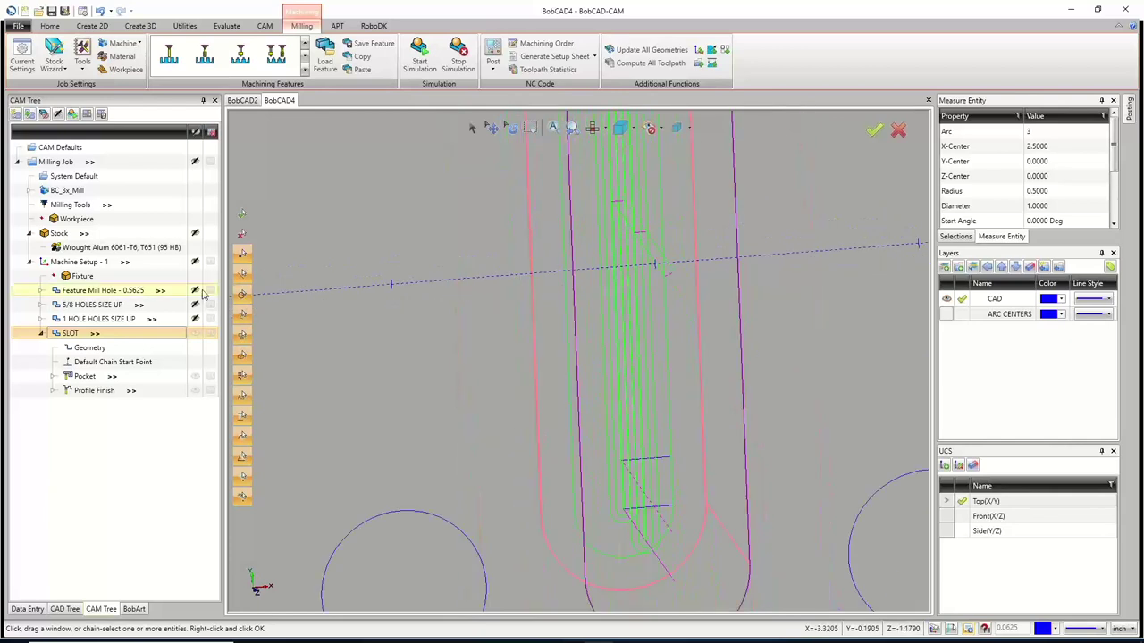
# Show only the Pocket toolpath from an angled view and select the SLOT feature
pyautogui.click(91, 379)
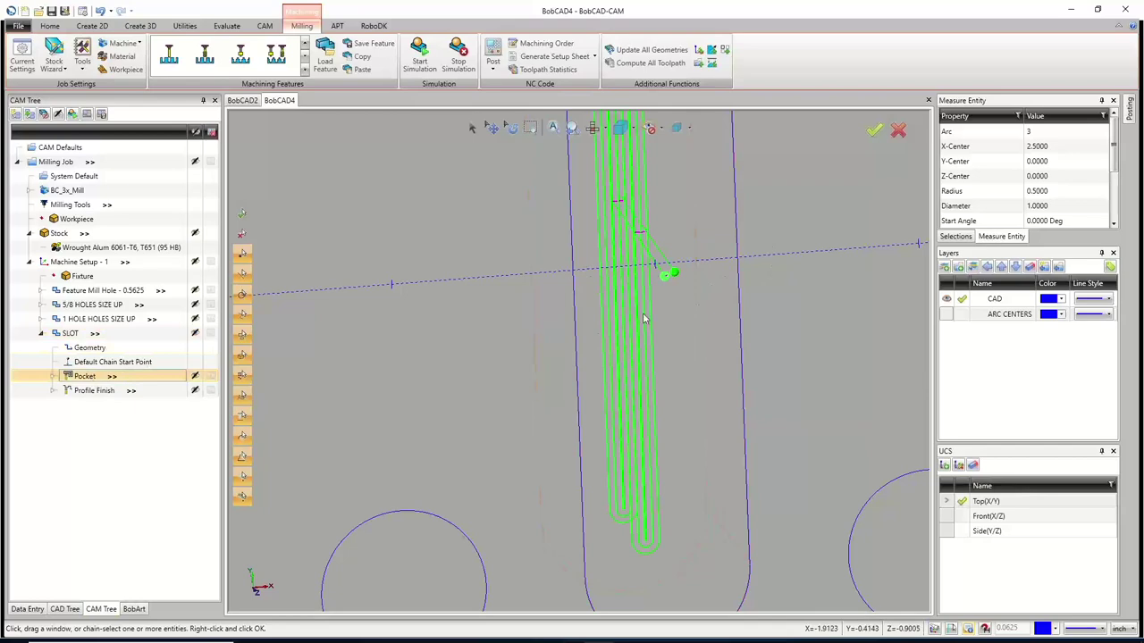
pyautogui.moveTo(643, 318); pyautogui.dragTo(616, 283, button='middle')
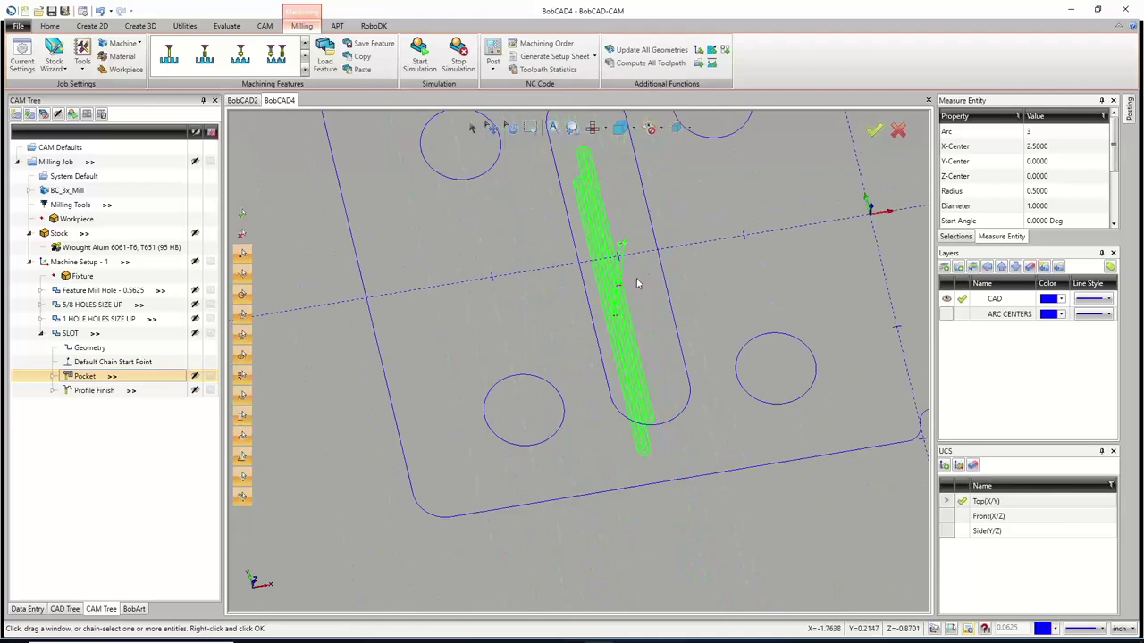
pyautogui.click(93, 336)
# Open the SLOT feature's pocket pattern settings and recompute its toolpath
pyautogui.rightClick(93, 335)
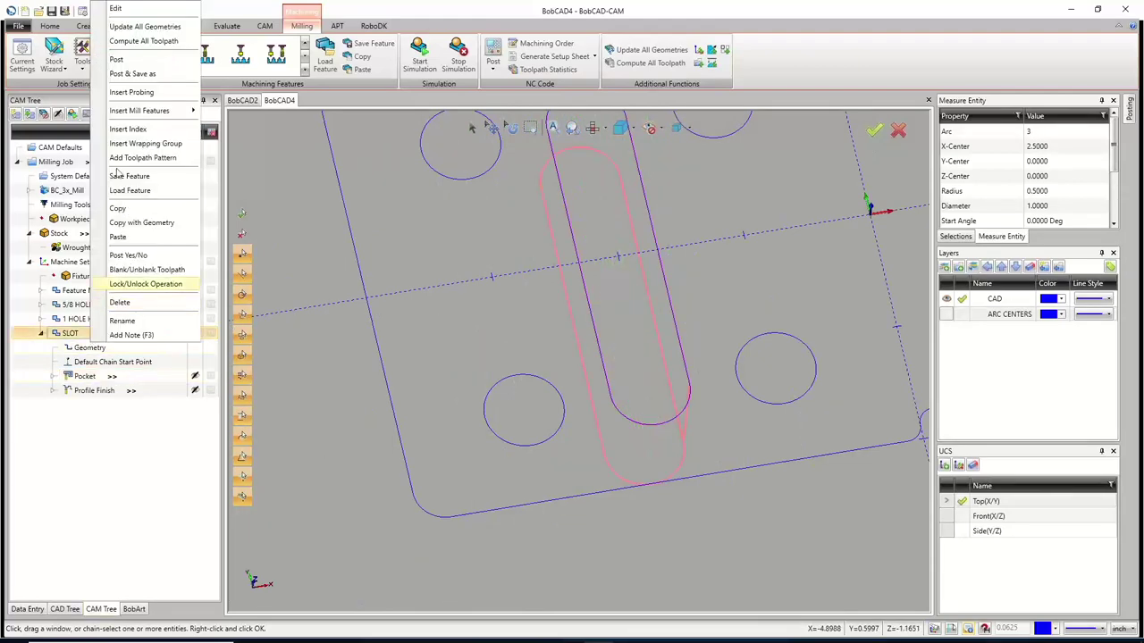
pyautogui.click(116, 8)
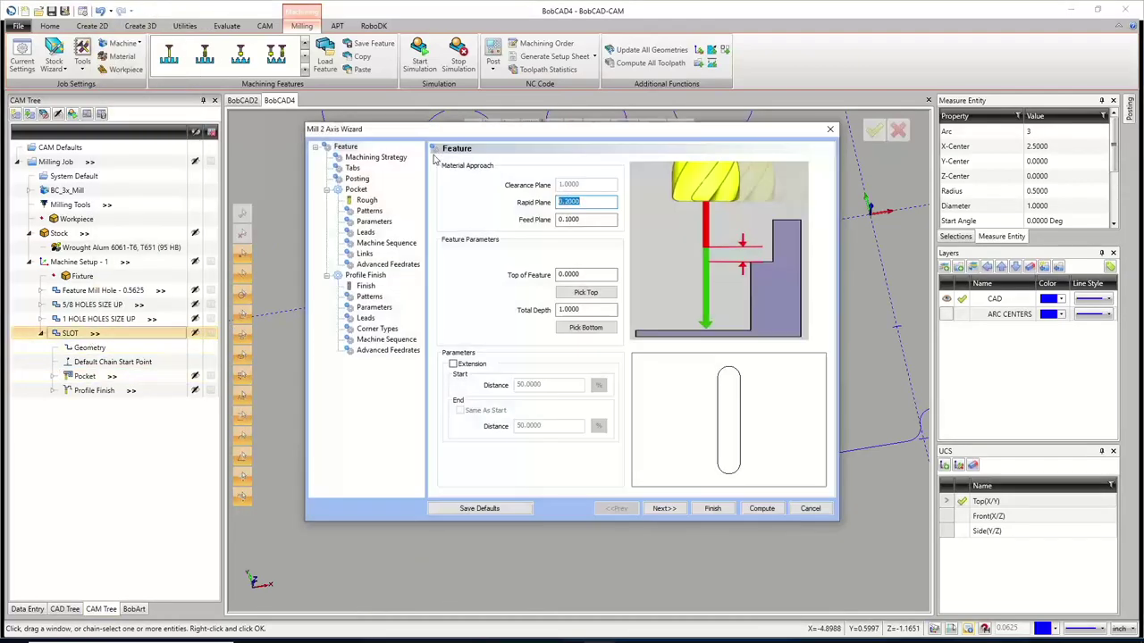
pyautogui.click(369, 211)
pyautogui.click(461, 274)
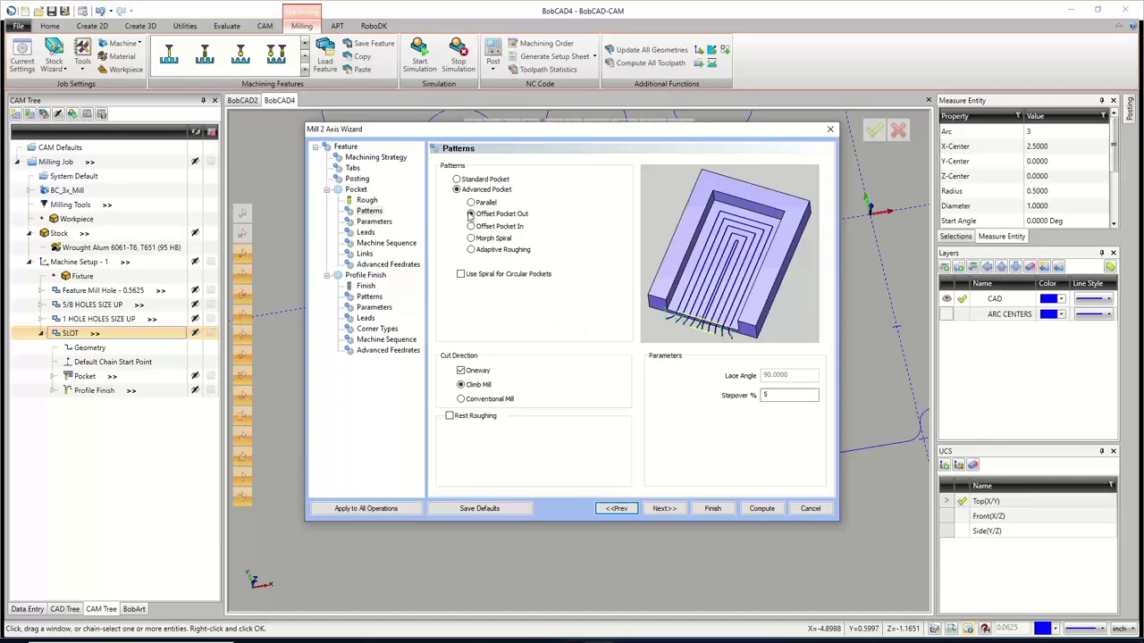
pyautogui.click(762, 508)
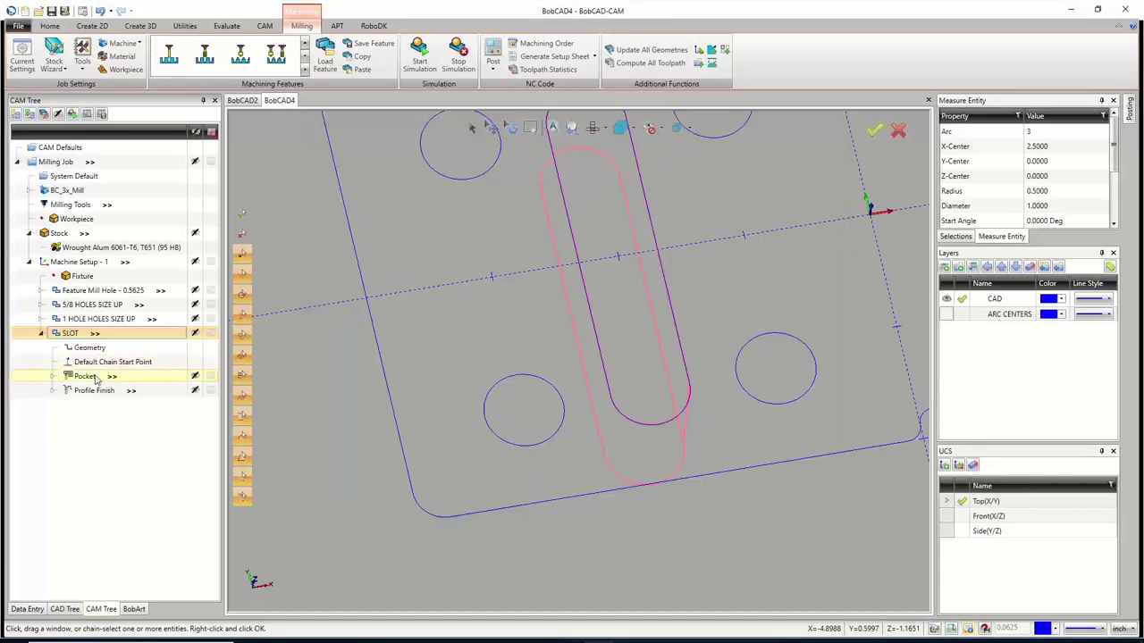
pyautogui.moveTo(582, 349); pyautogui.dragTo(585, 364, button='middle')
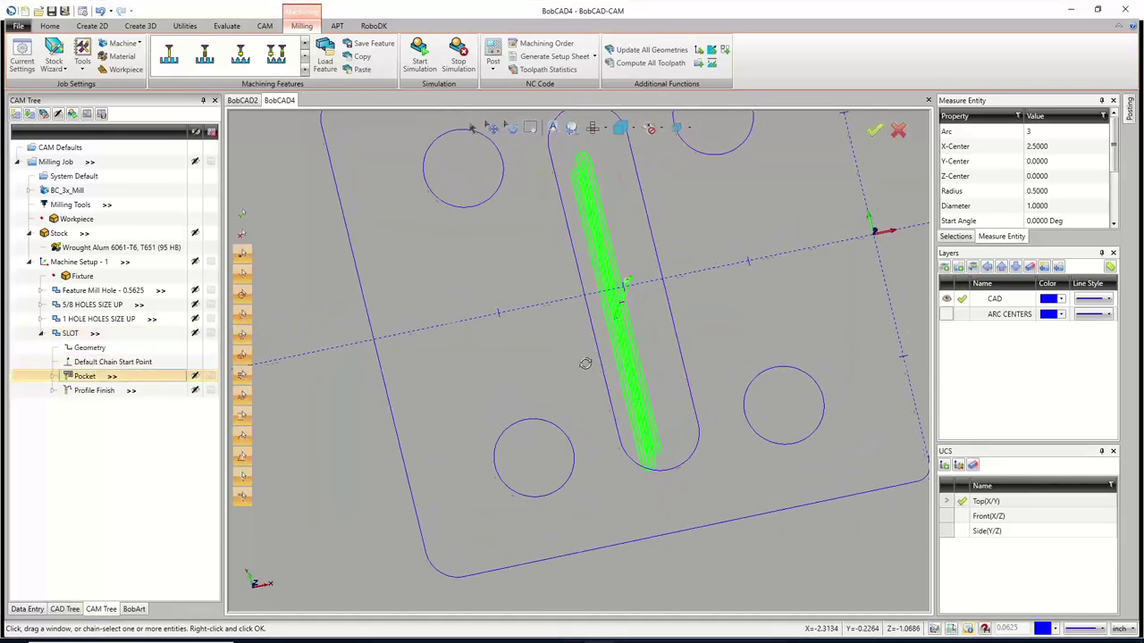
pyautogui.scroll(5, 616, 313)
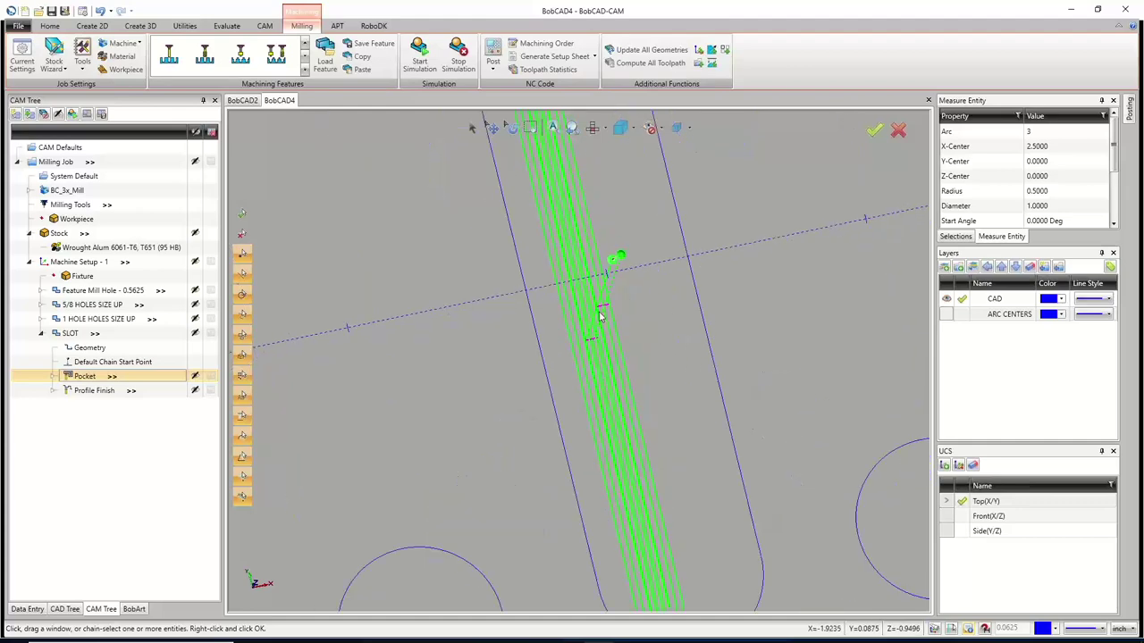
# Set the SLOT pocket to the Morph Spiral pattern, after trying Adaptive Roughing, and recompute
pyautogui.click(93, 337)
pyautogui.rightClick(93, 337)
pyautogui.click(158, 9)
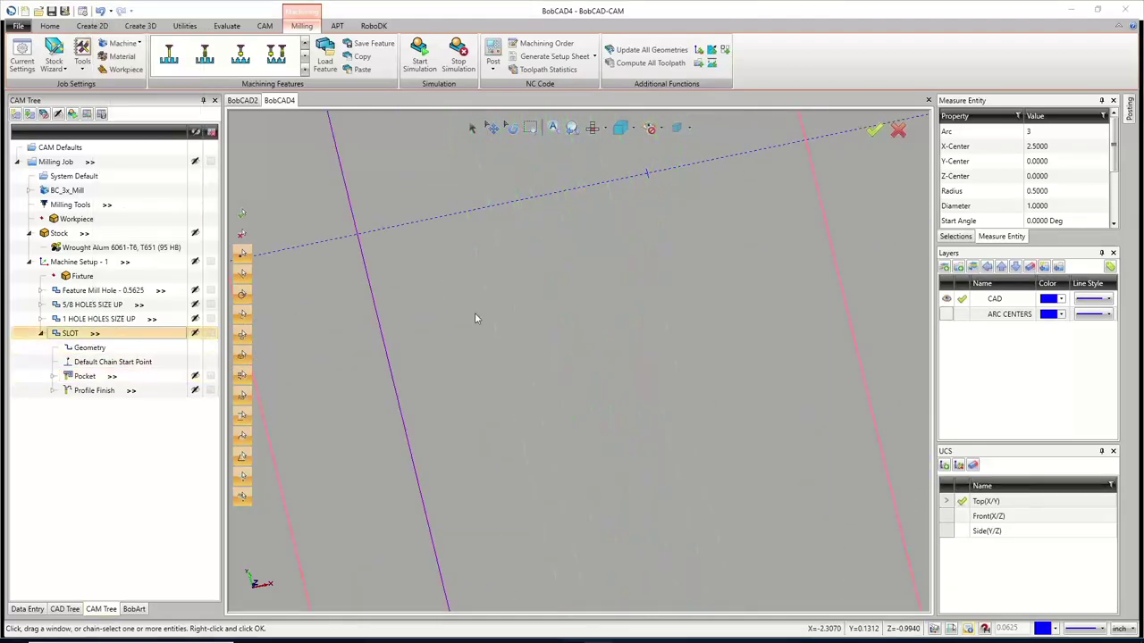
pyautogui.click(369, 211)
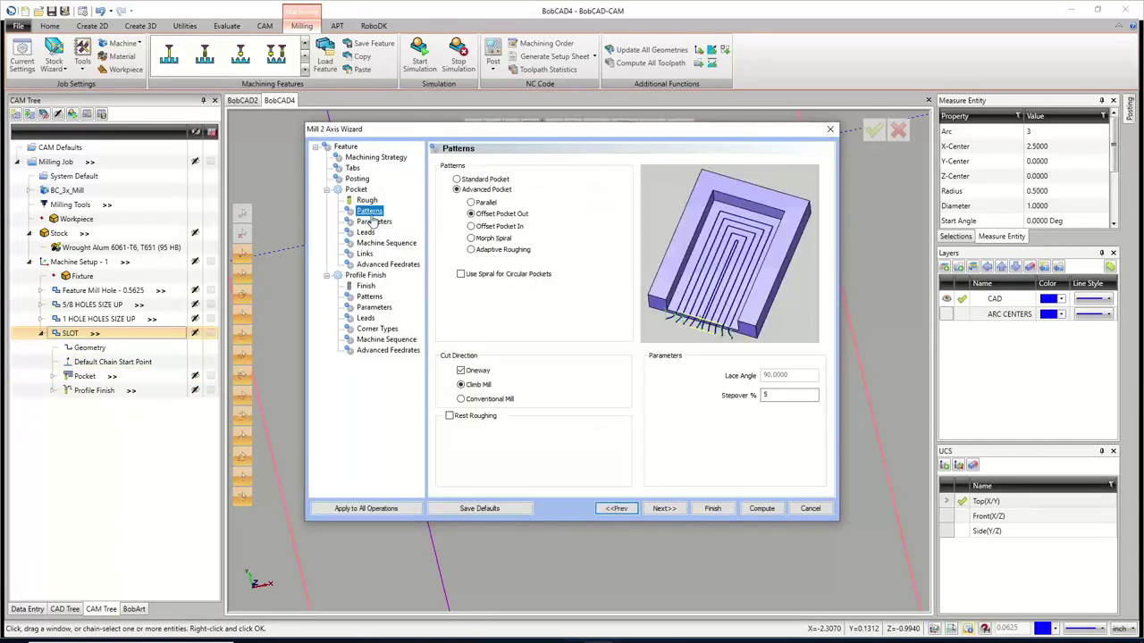
pyautogui.click(471, 238)
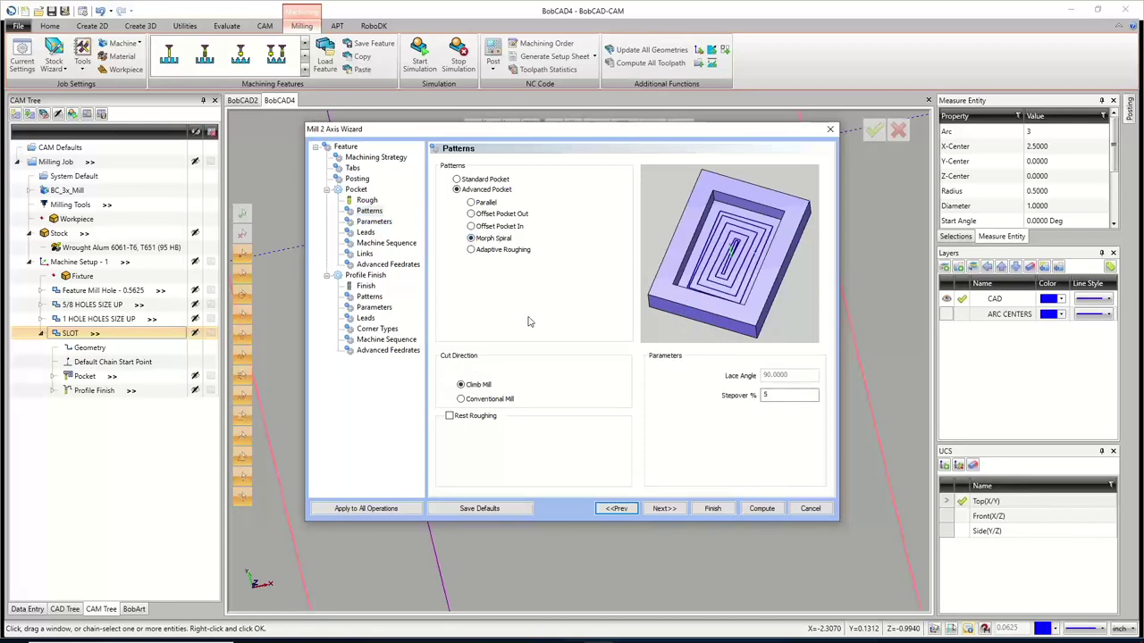
pyautogui.click(472, 250)
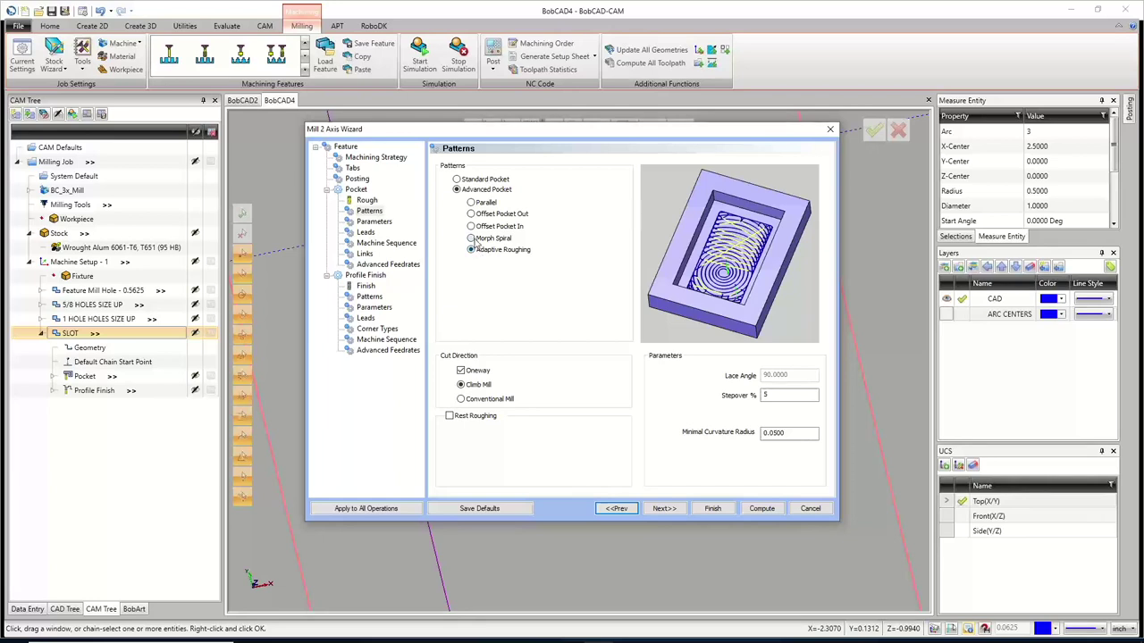
pyautogui.click(472, 239)
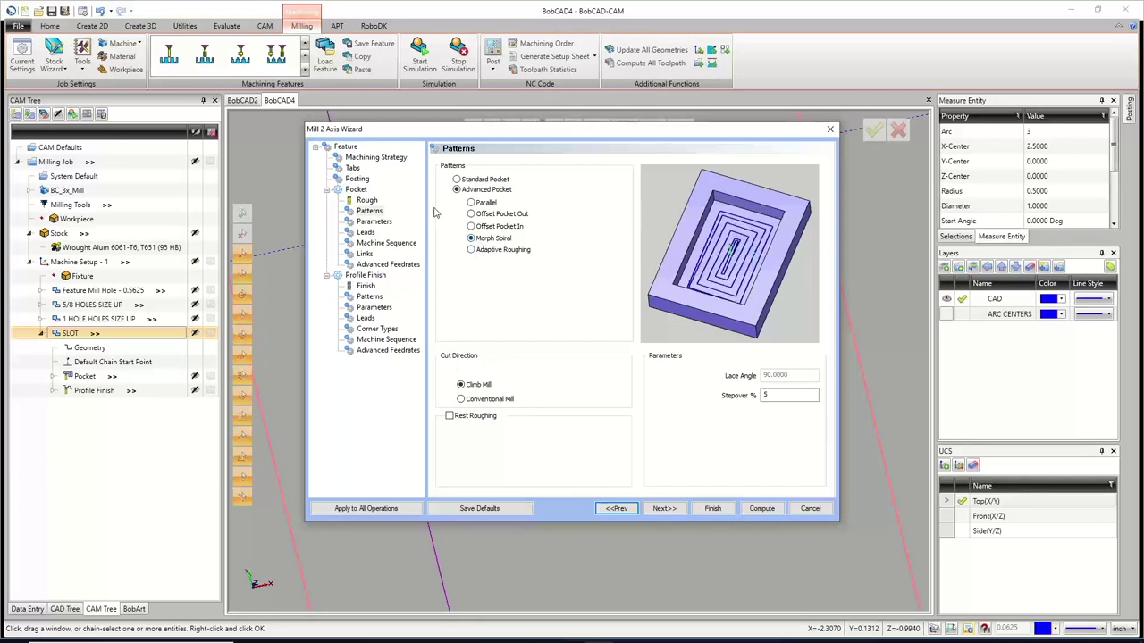
pyautogui.click(762, 509)
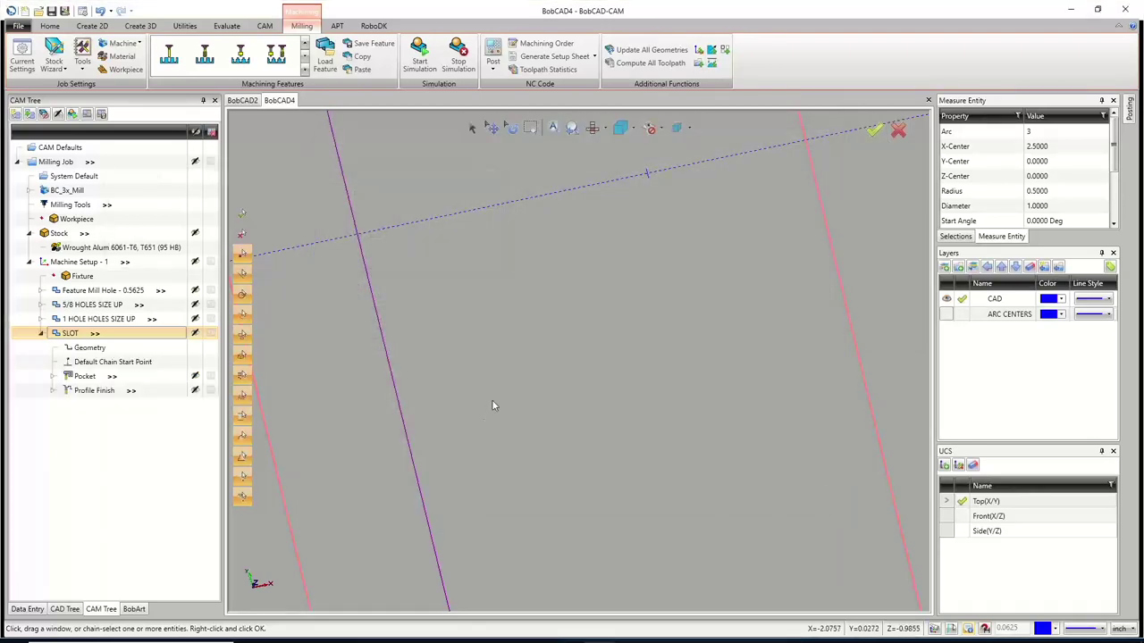
# Display the Pocket toolpath and inspect the slot from flat top and tilted views
pyautogui.click(84, 377)
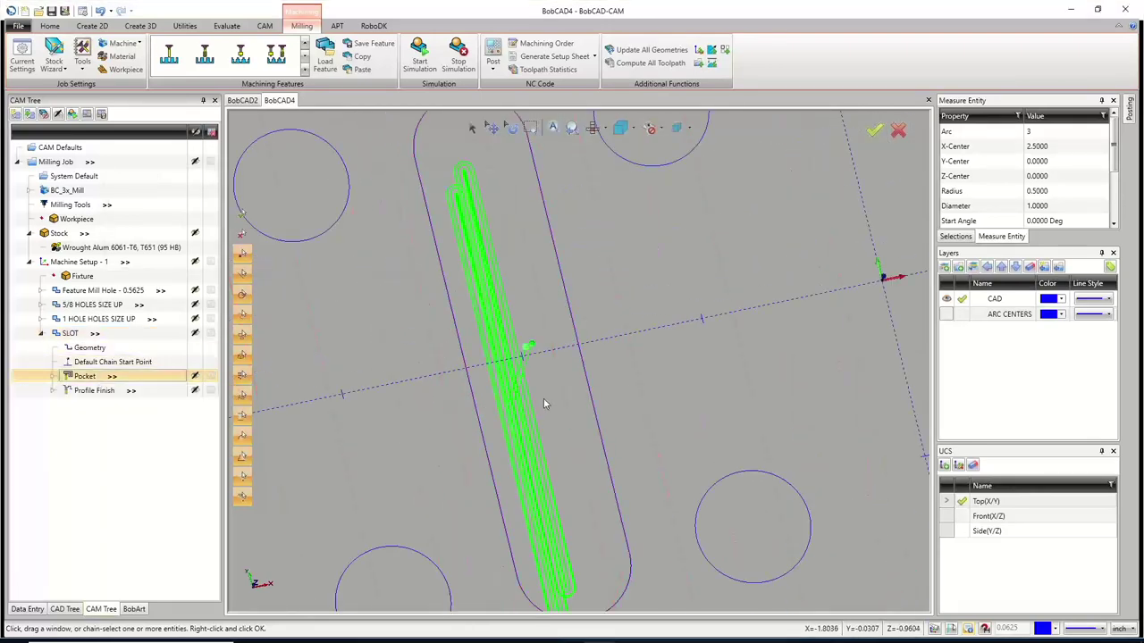
pyautogui.scroll(3, 489, 360)
pyautogui.scroll(-5, 488, 358)
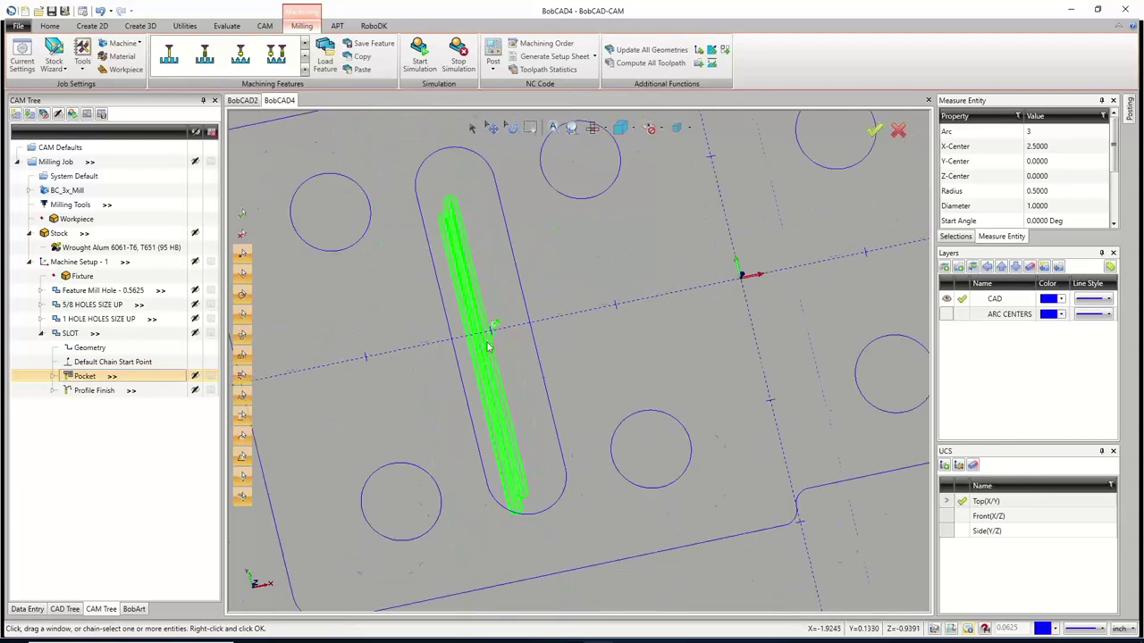
pyautogui.click(592, 128)
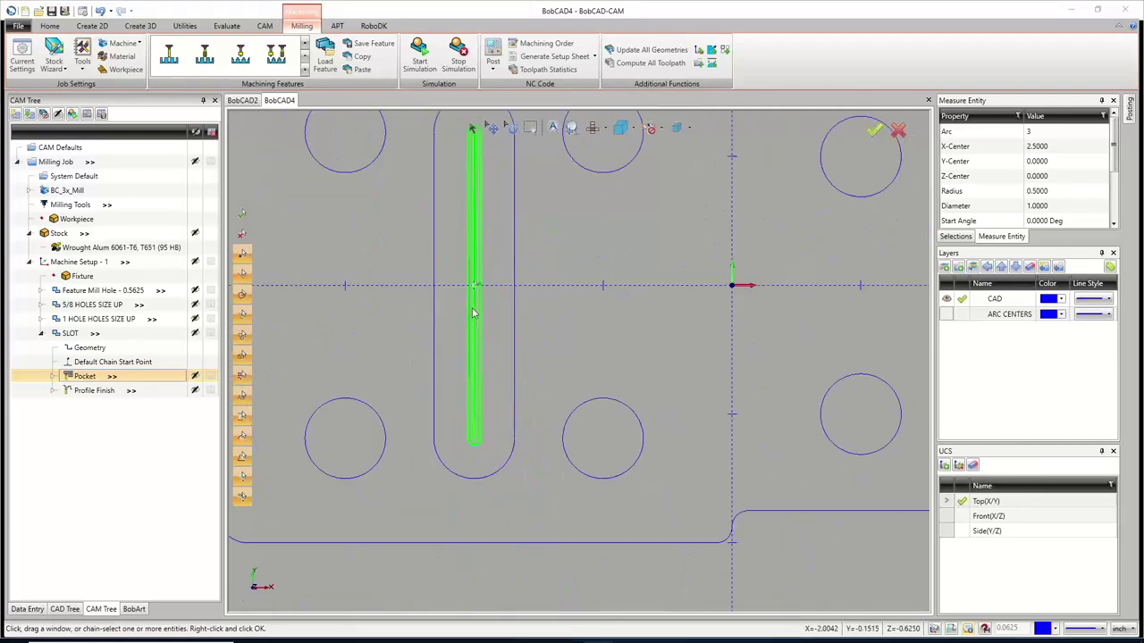
pyautogui.scroll(3, 473, 312)
pyautogui.scroll(-2, 464, 304)
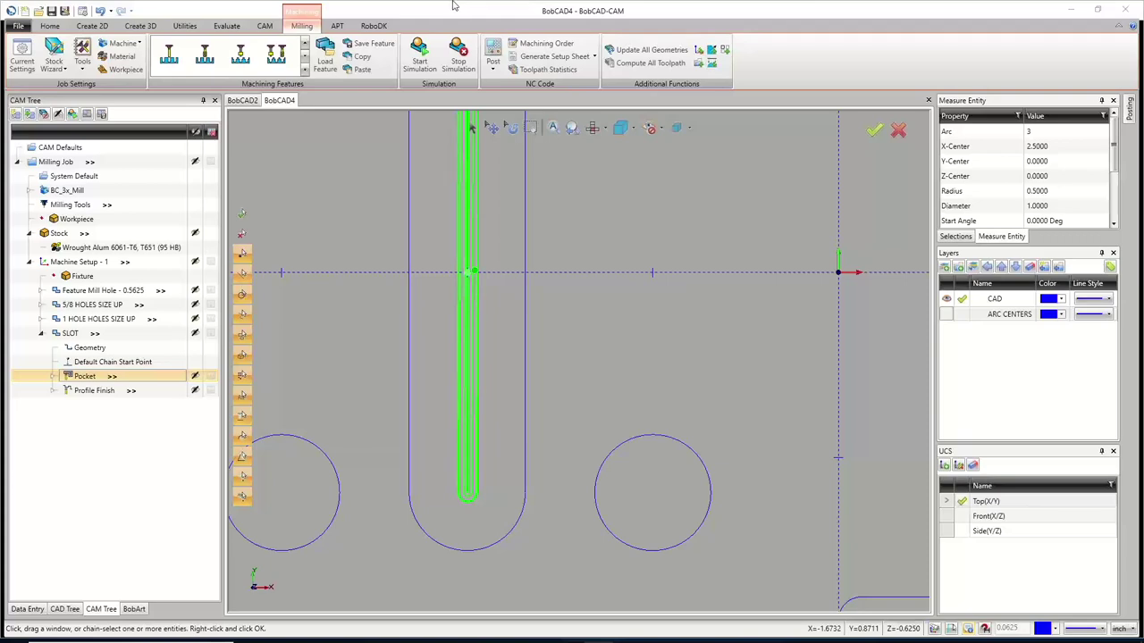
pyautogui.scroll(-3, 540, 326)
pyautogui.moveTo(597, 360); pyautogui.dragTo(510, 288, button='middle')
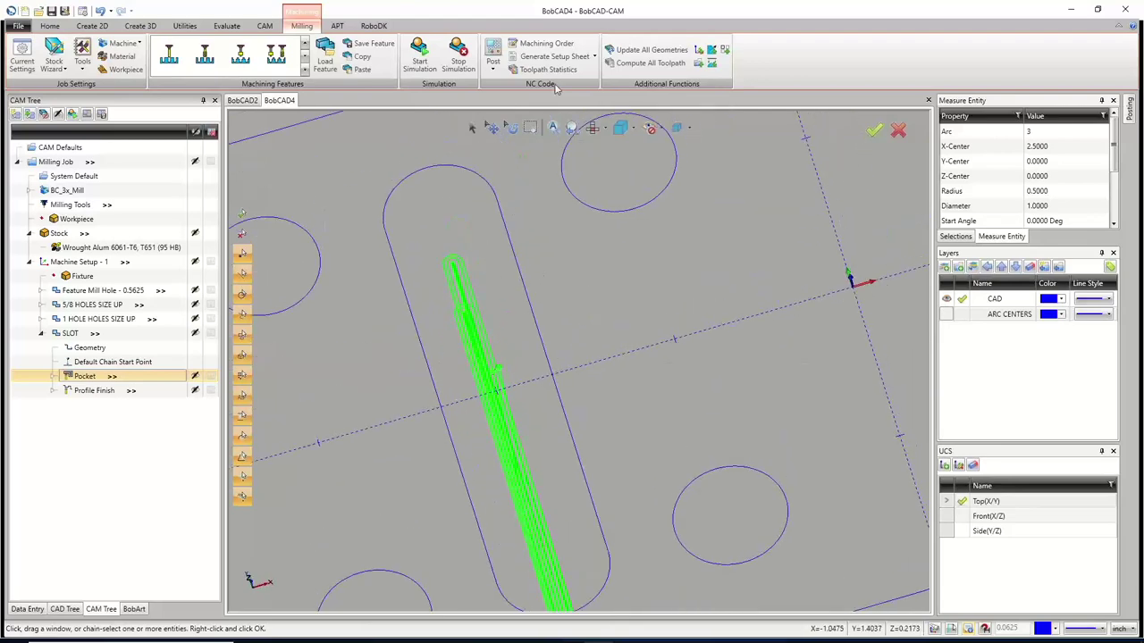
pyautogui.click(572, 128)
pyautogui.scroll(-3, 475, 295)
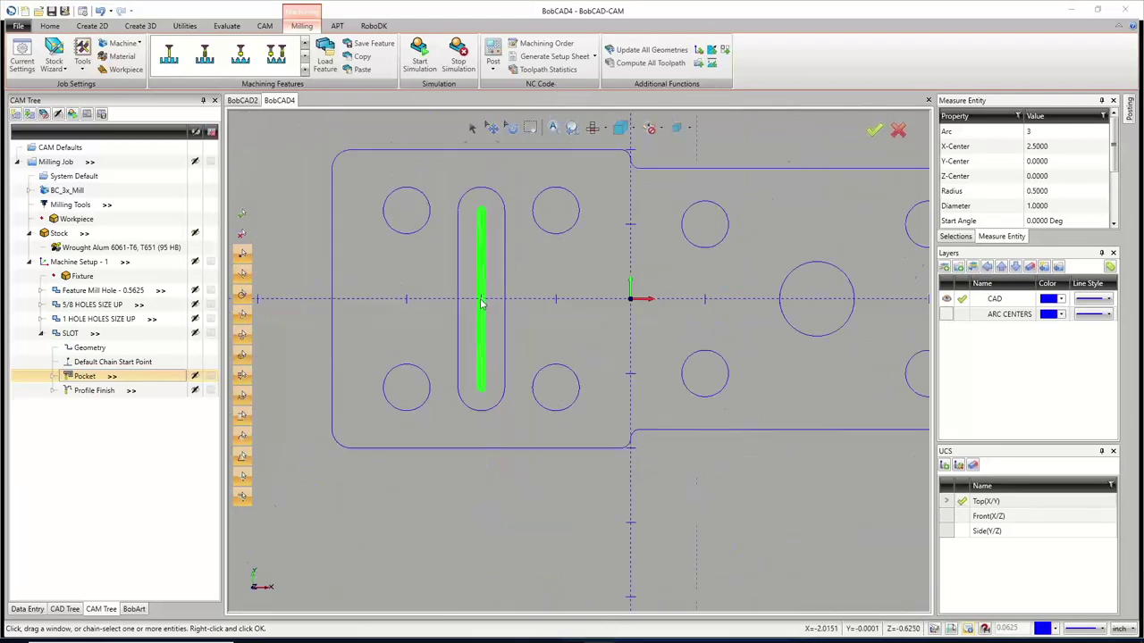
# Turn the ARC CENTERS layer back on and view the centre points in perspective
pyautogui.click(946, 314)
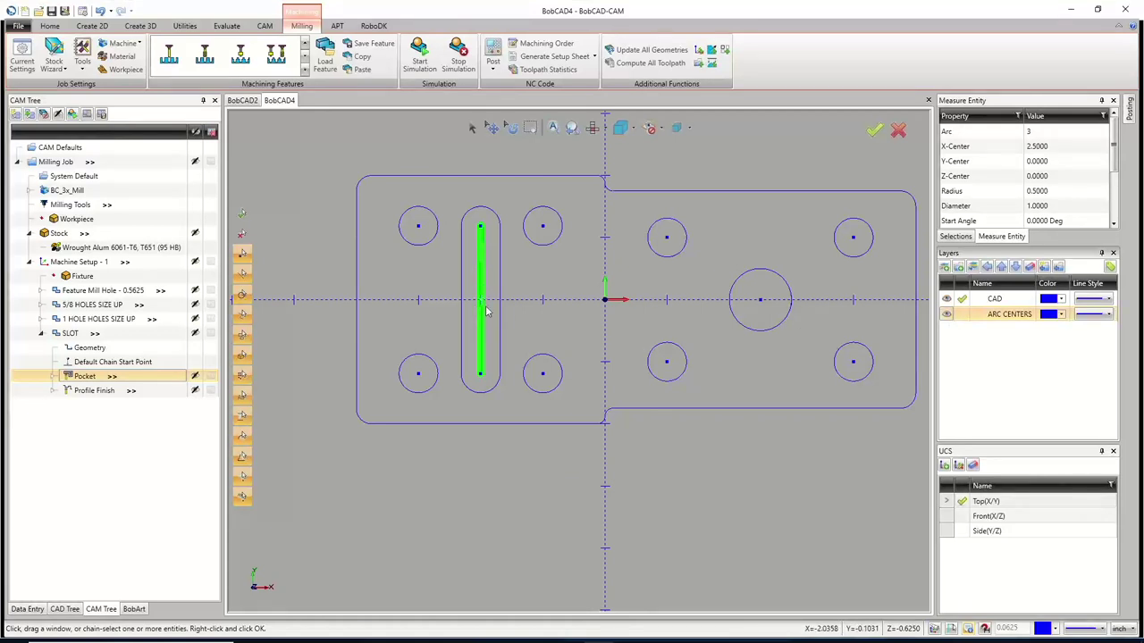
pyautogui.click(946, 315)
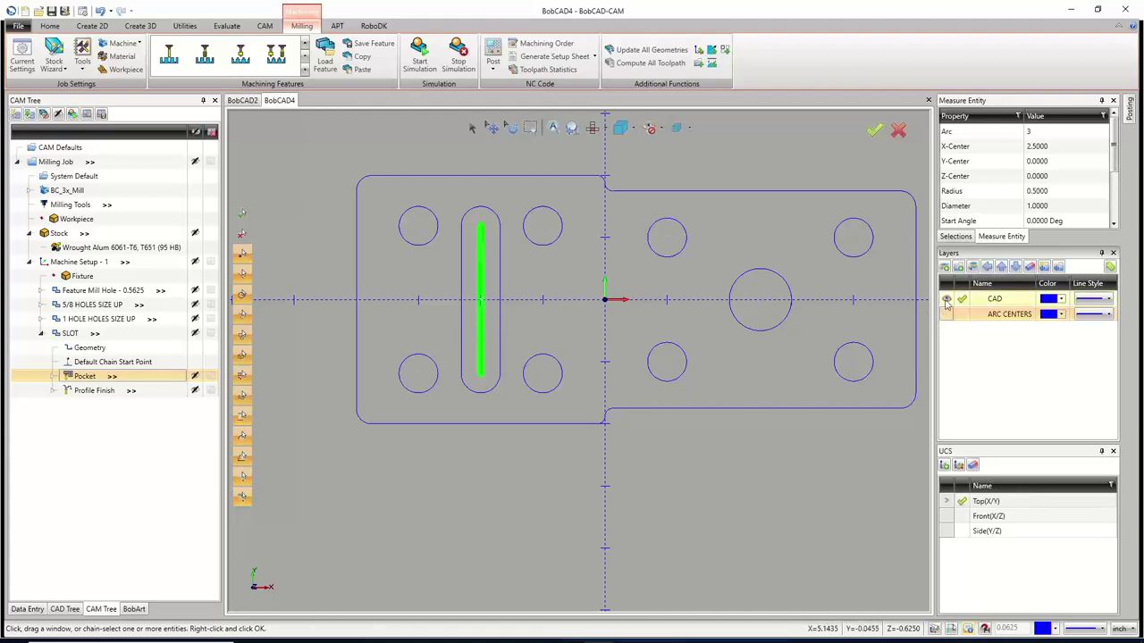
pyautogui.moveTo(511, 435); pyautogui.dragTo(522, 327, button='middle')
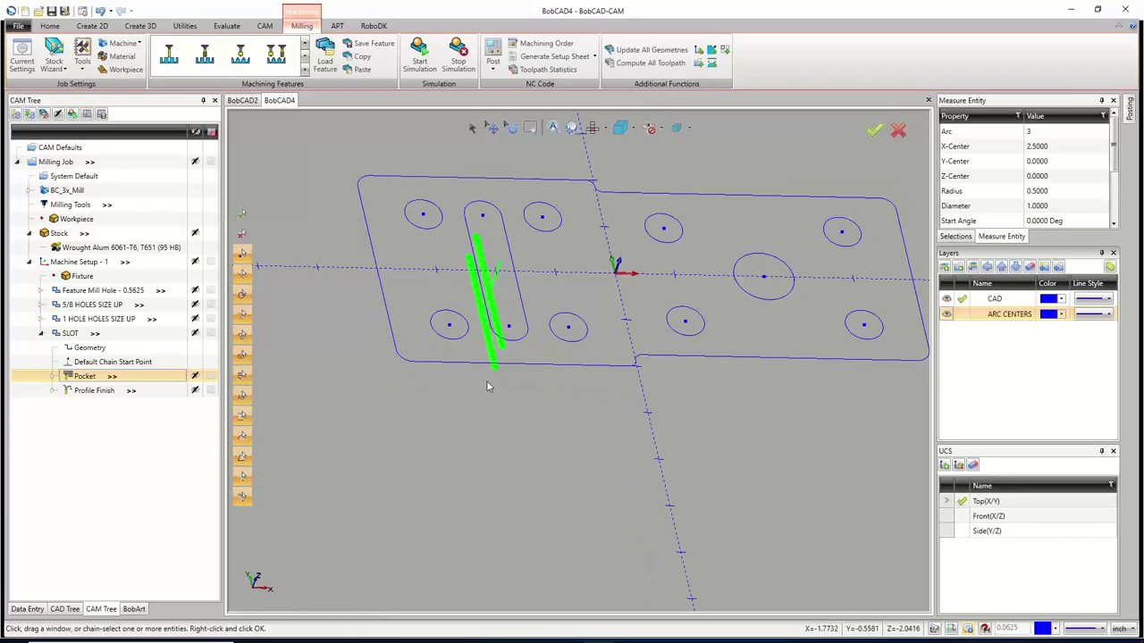
# Enter an incremental point at X 0, Y 0, Z -1, then cancel without creating it
pyautogui.click(87, 27)
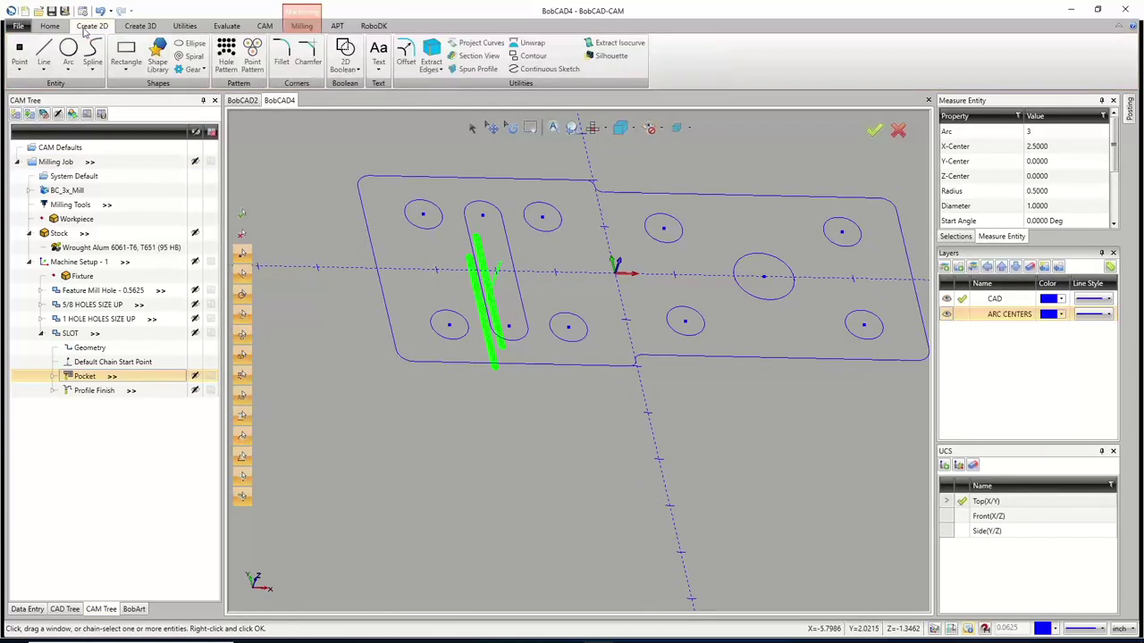
pyautogui.click(19, 54)
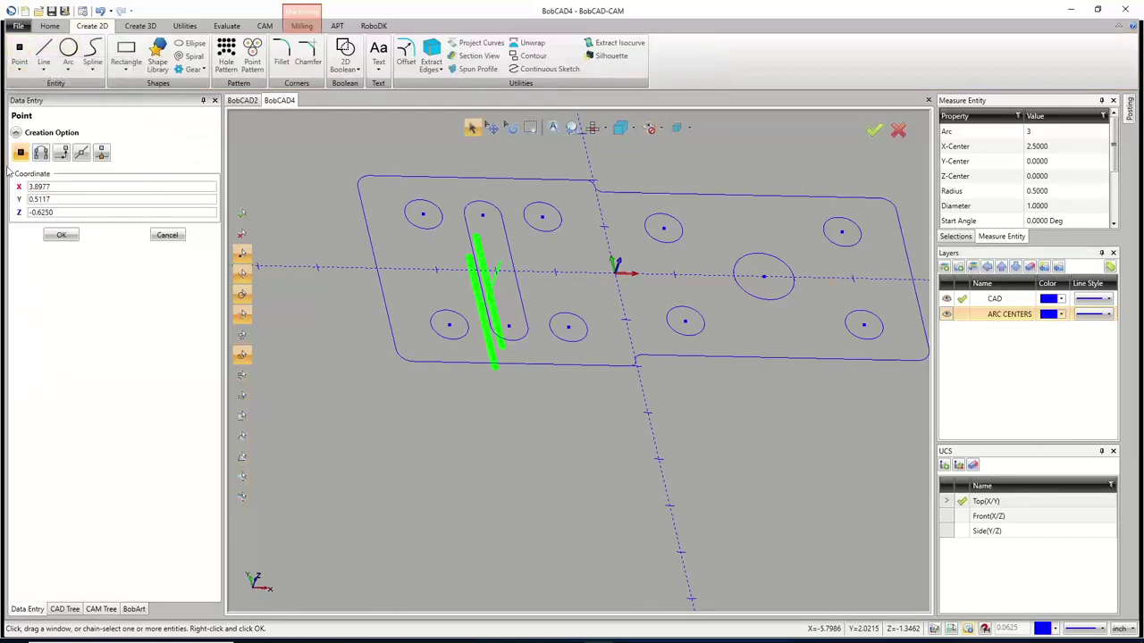
pyautogui.click(65, 154)
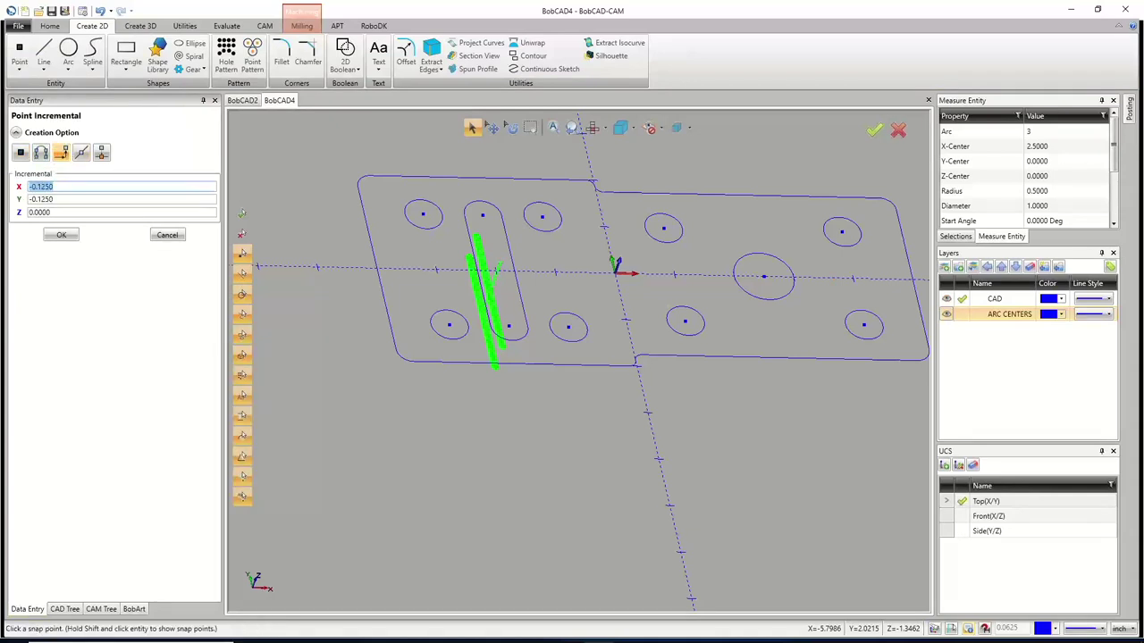
pyautogui.write('0')
pyautogui.press('Tab')
pyautogui.write('0')
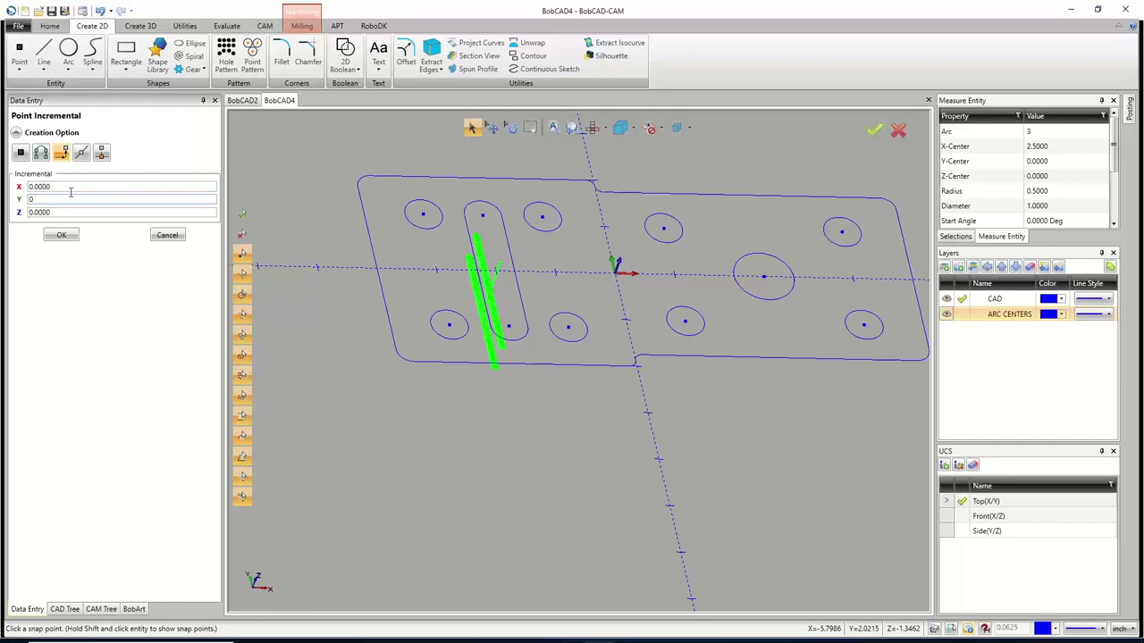
pyautogui.click(67, 187)
pyautogui.press('Tab')
pyautogui.write('-')
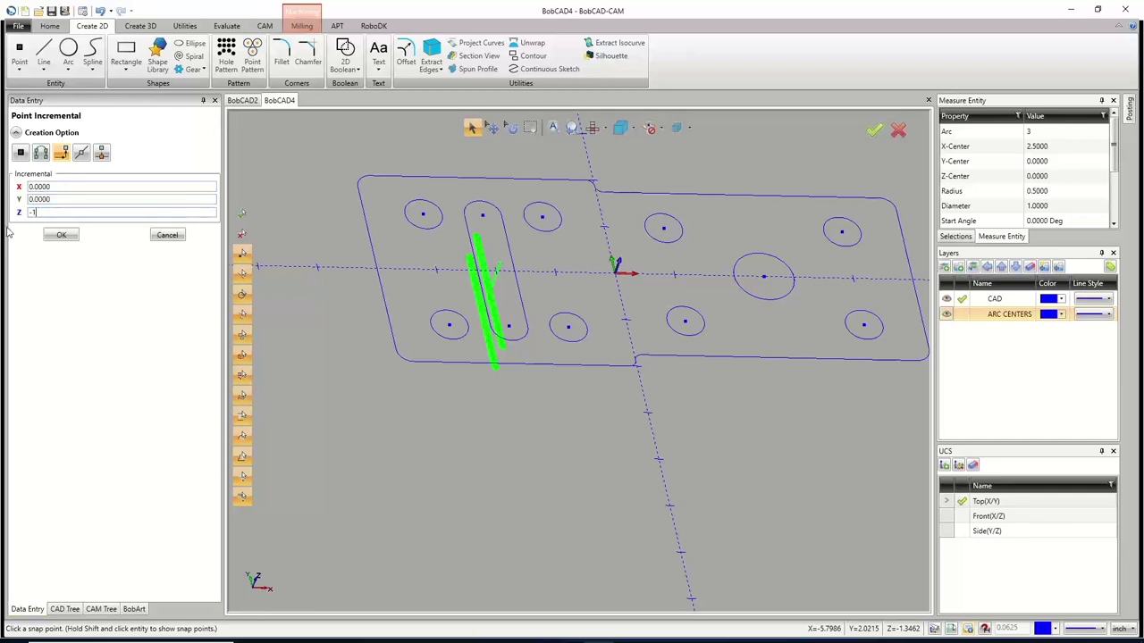
pyautogui.write('1')
pyautogui.press('Tab')
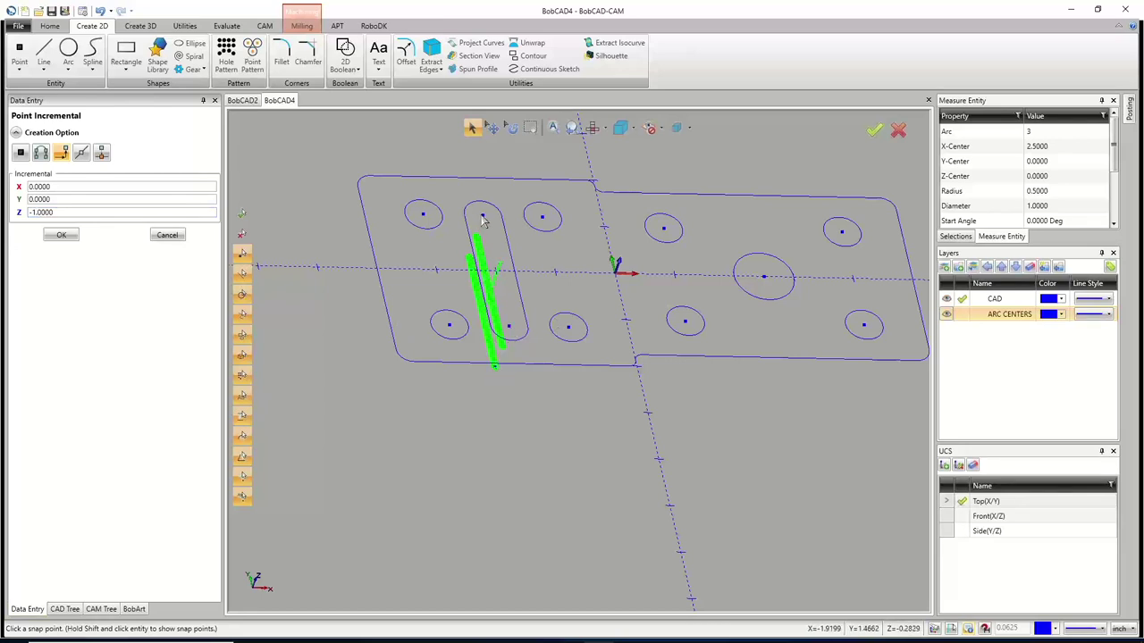
pyautogui.click(167, 236)
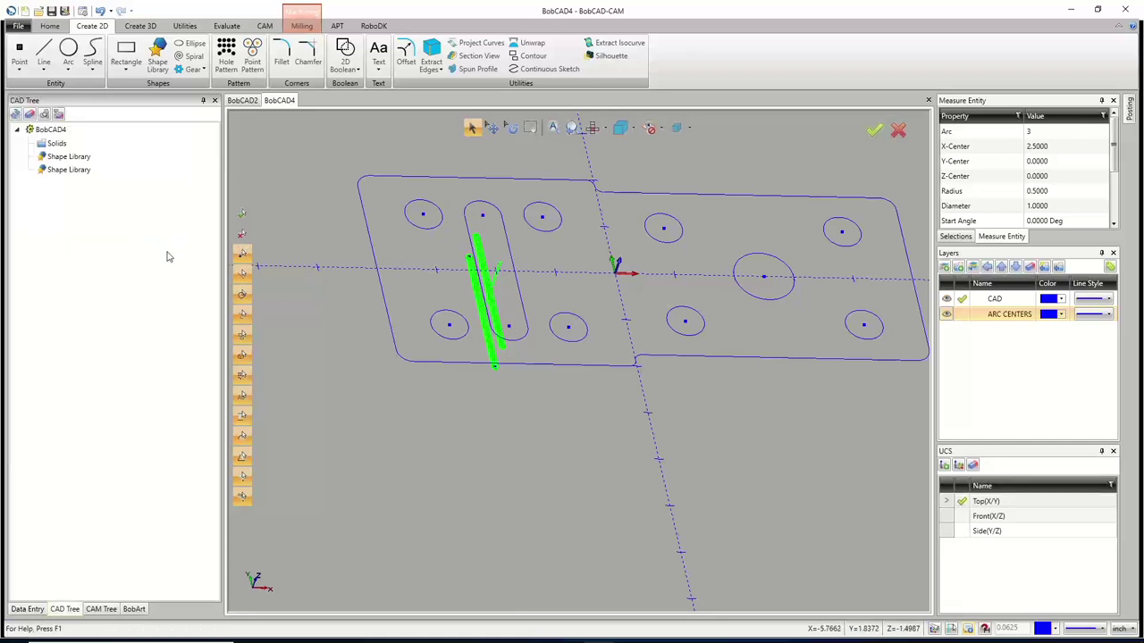
# Reassign the Pocket's Drill Tip Position to Point-120 below the slot, then recompute all toolpaths
pyautogui.click(101, 609)
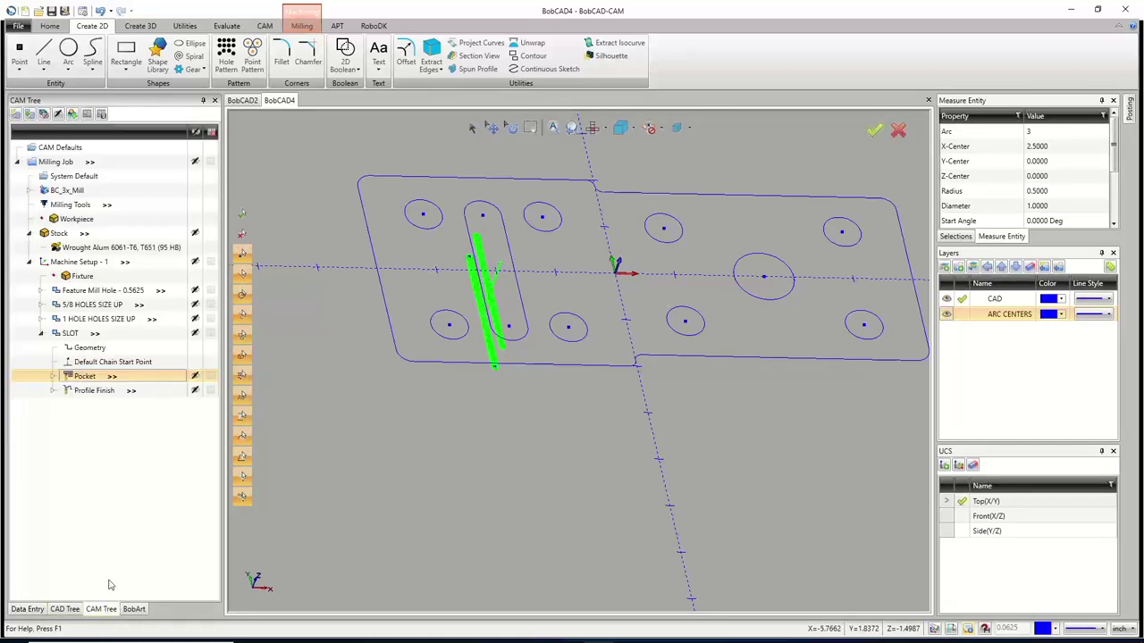
pyautogui.click(52, 376)
pyautogui.click(124, 393)
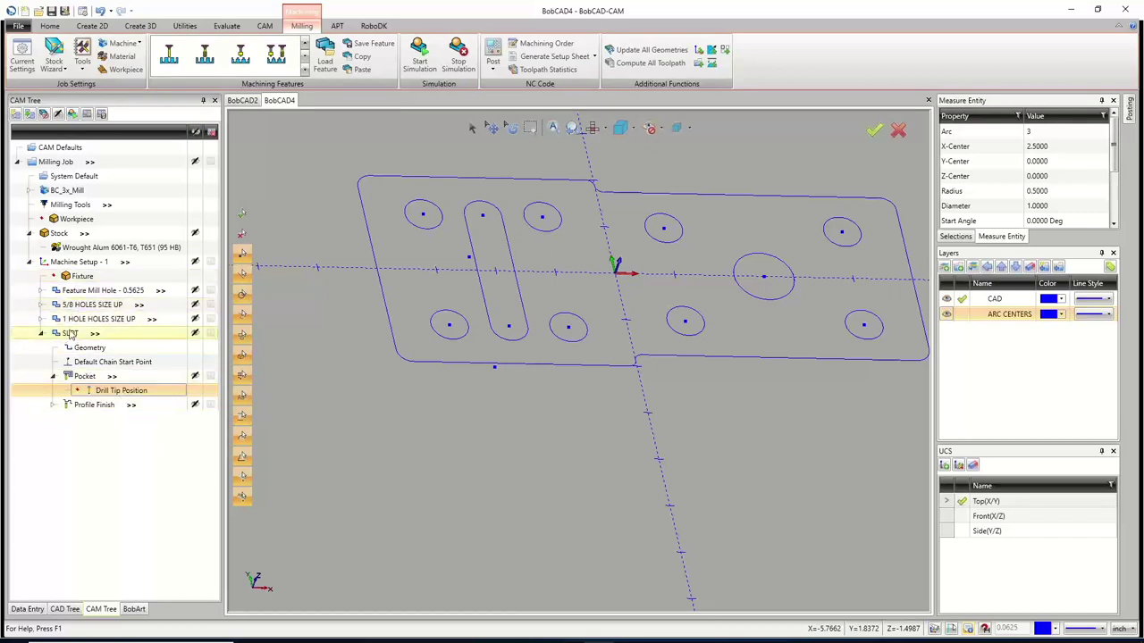
pyautogui.rightClick(124, 394)
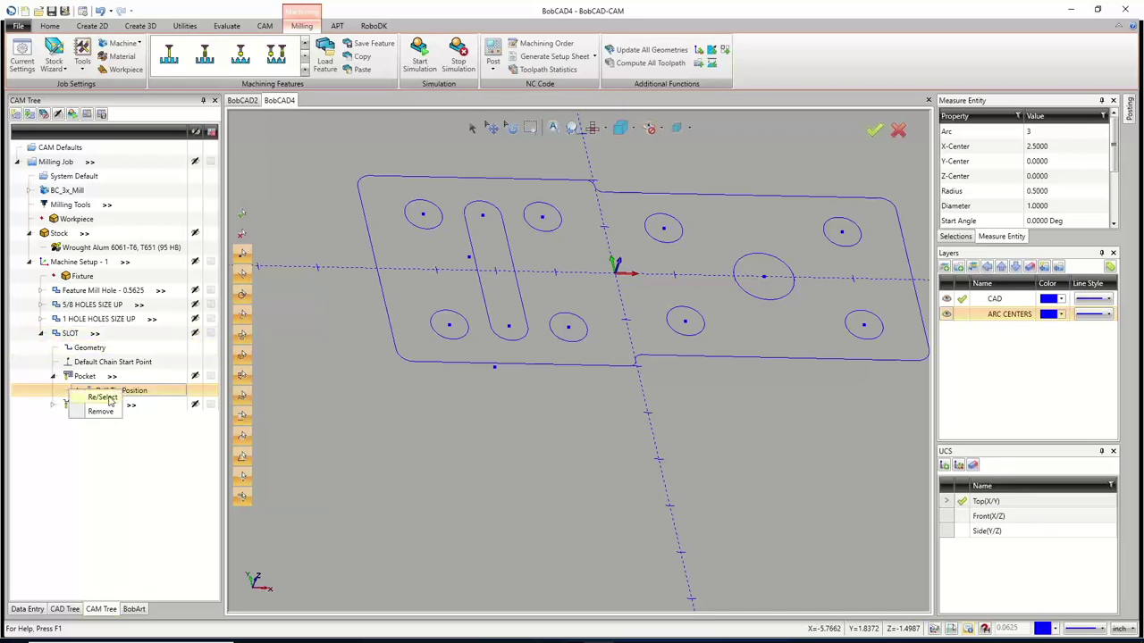
pyautogui.click(119, 397)
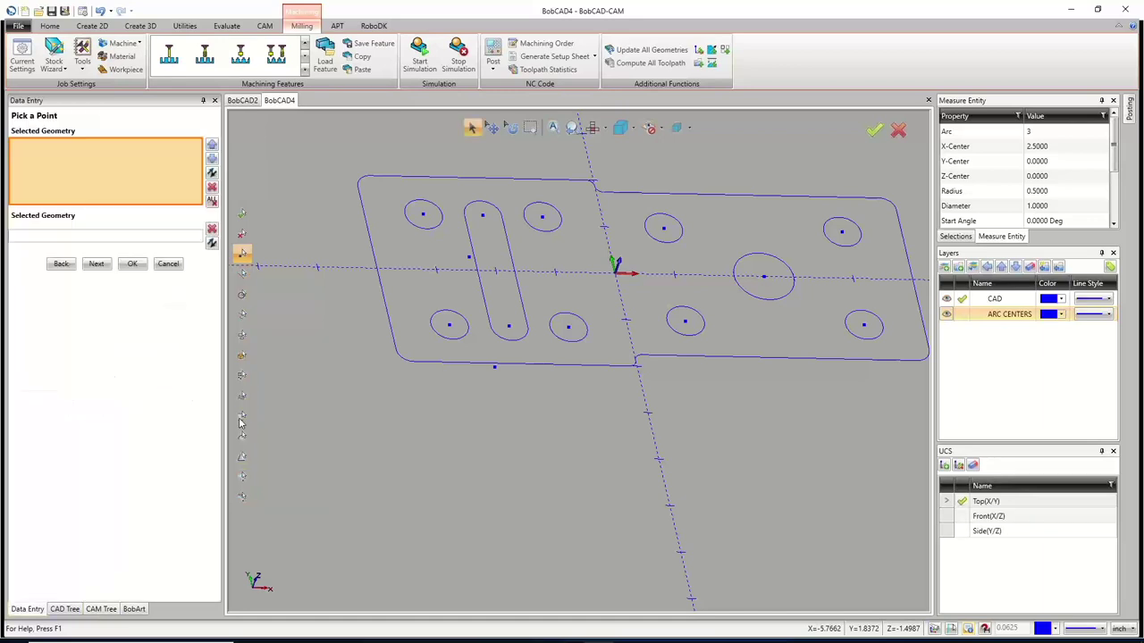
pyautogui.click(495, 369)
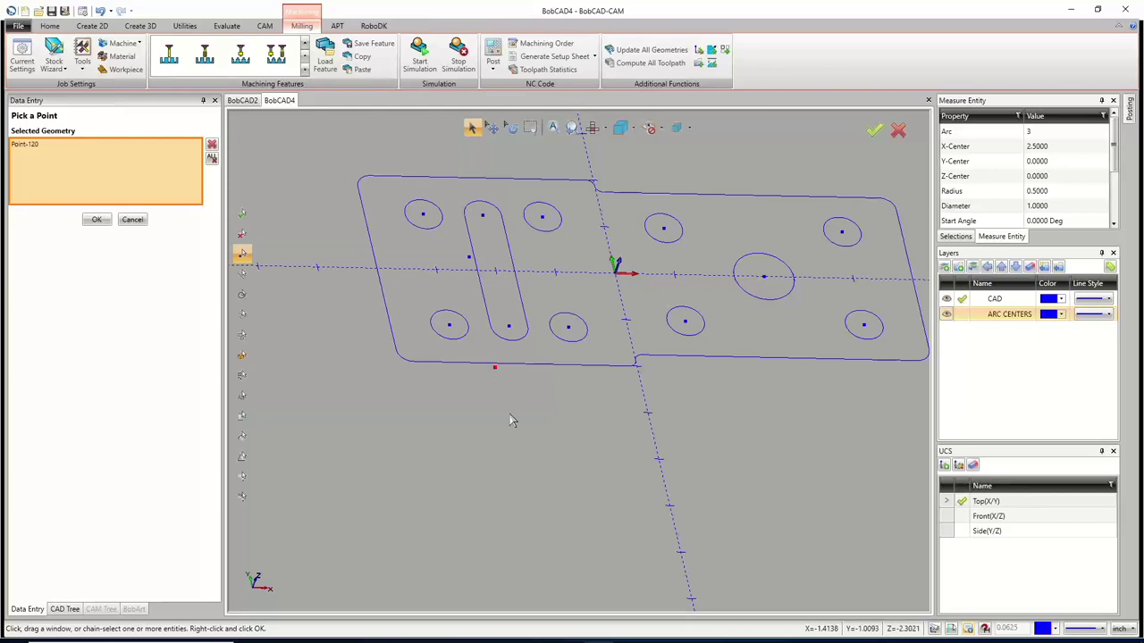
pyautogui.click(95, 219)
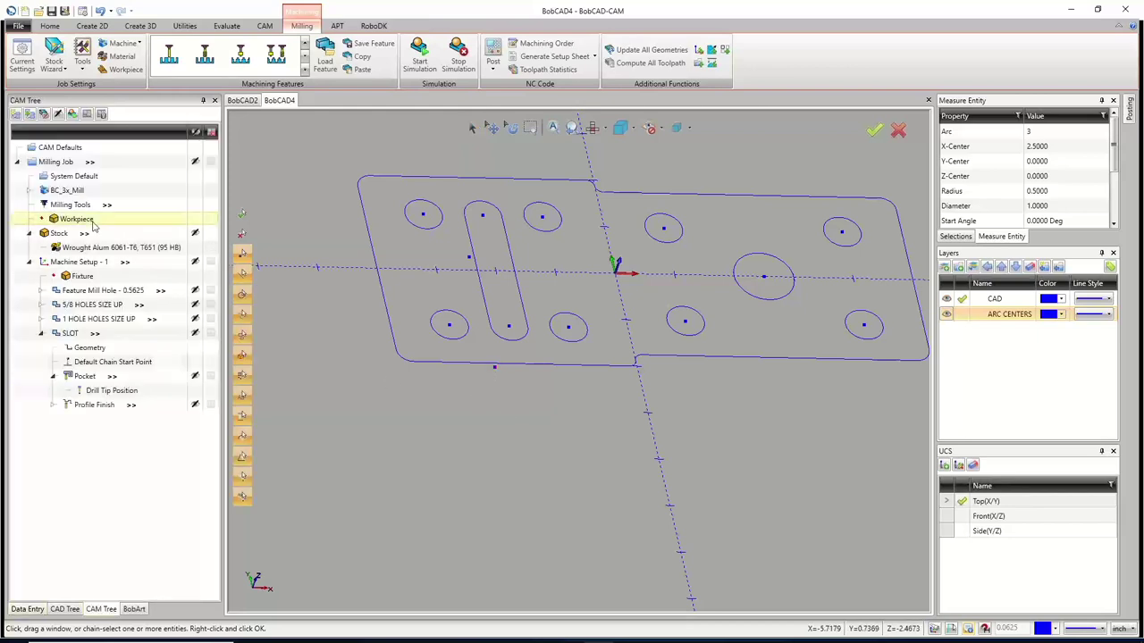
pyautogui.rightClick(88, 335)
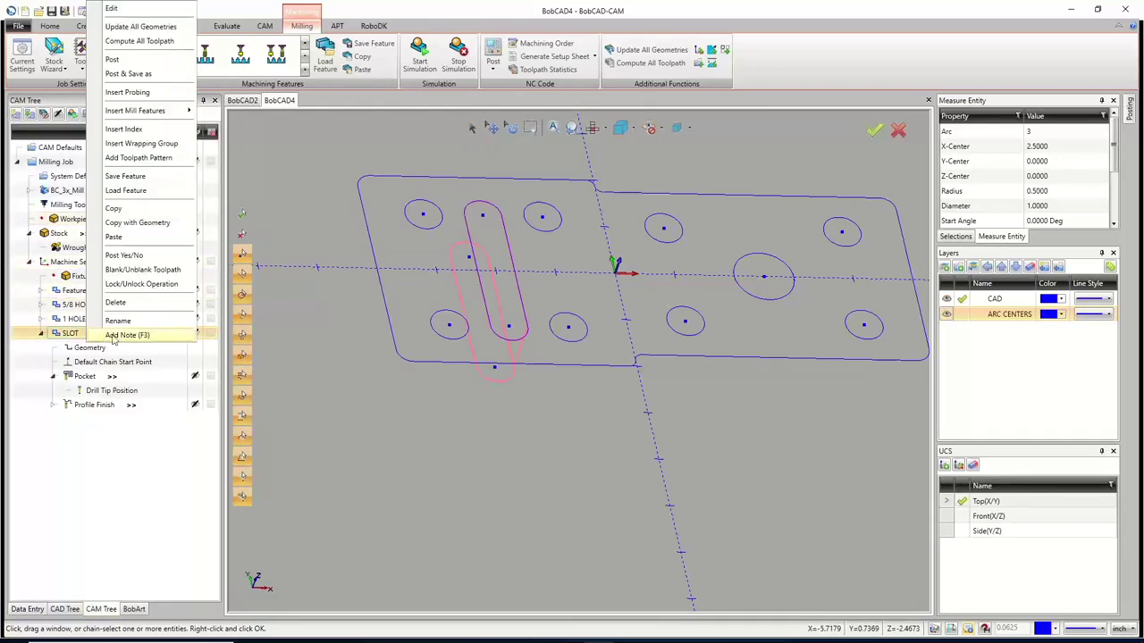
pyautogui.click(141, 43)
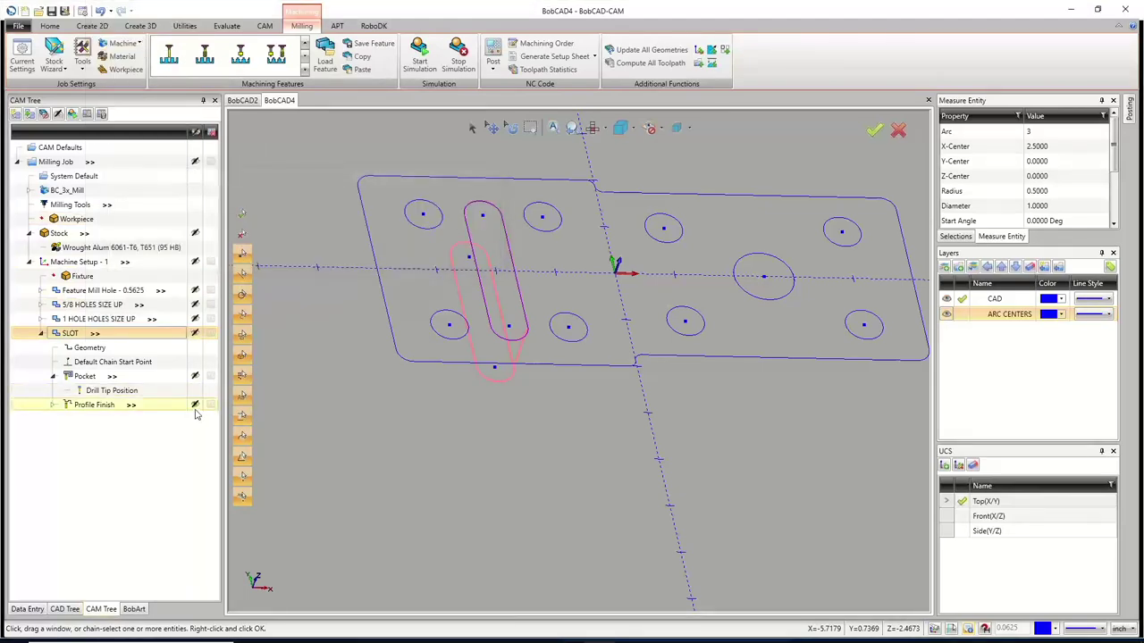
# Inspect the Pocket toolpath's entry around the slot from several angles, then collapse the SLOT branch
pyautogui.click(92, 377)
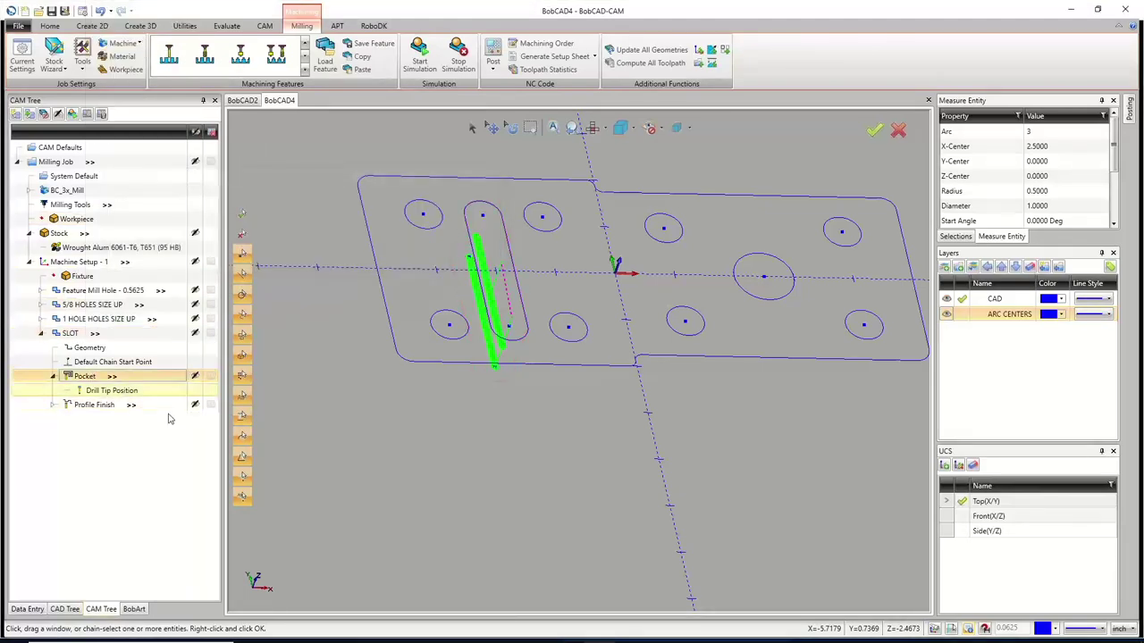
pyautogui.moveTo(578, 389); pyautogui.dragTo(510, 286, button='middle')
pyautogui.scroll(6, 507, 345)
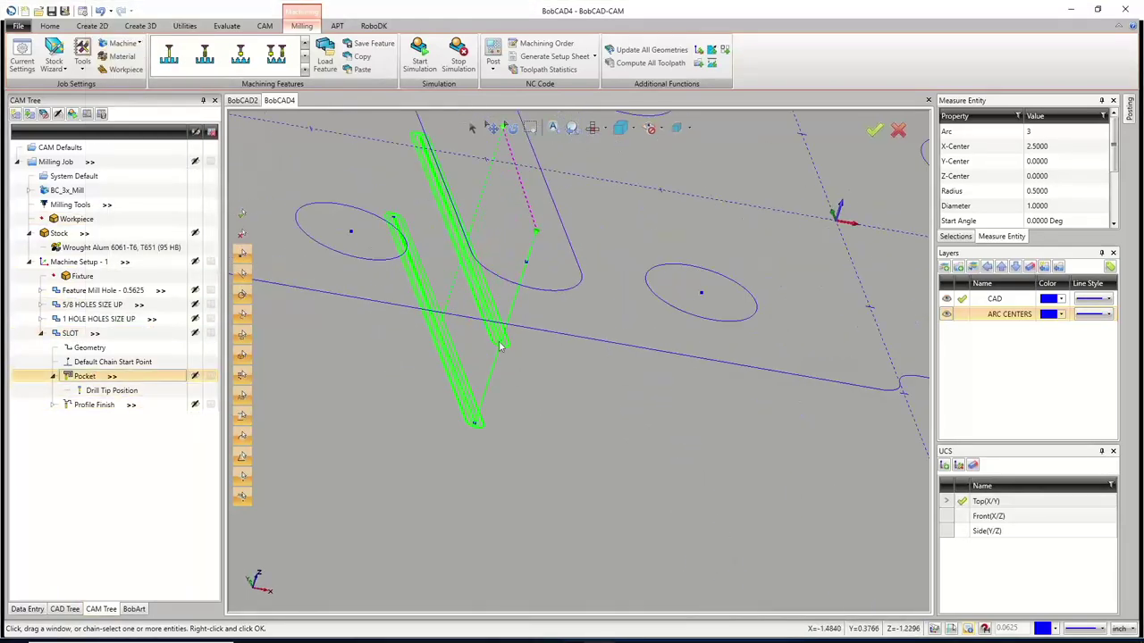
pyautogui.scroll(-3, 507, 345)
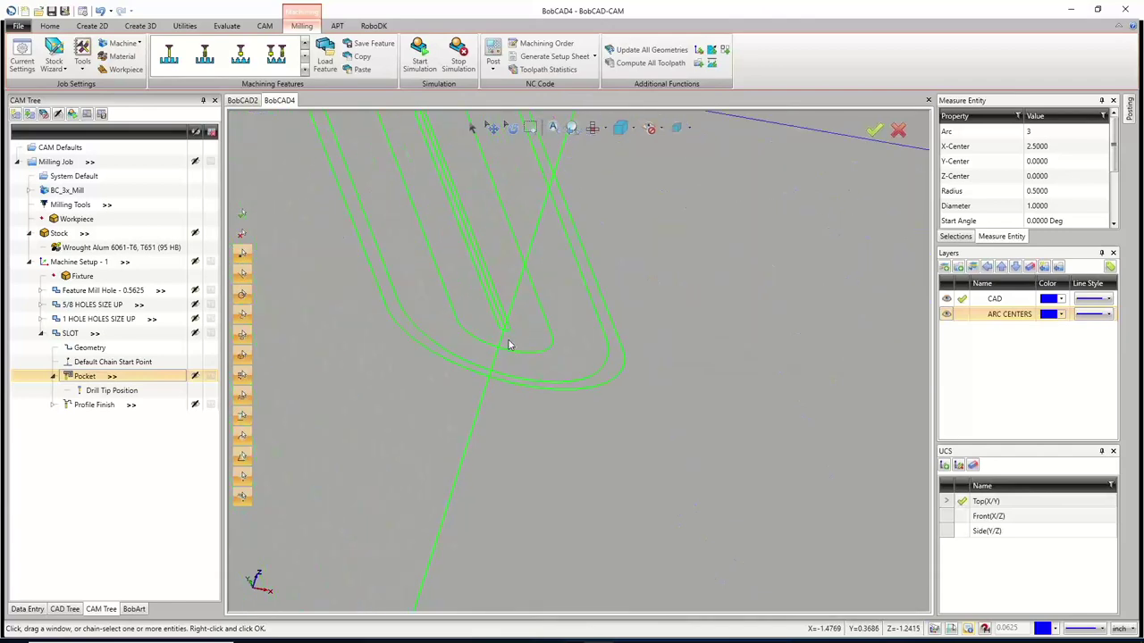
pyautogui.scroll(3, 545, 280)
pyautogui.scroll(-4, 544, 280)
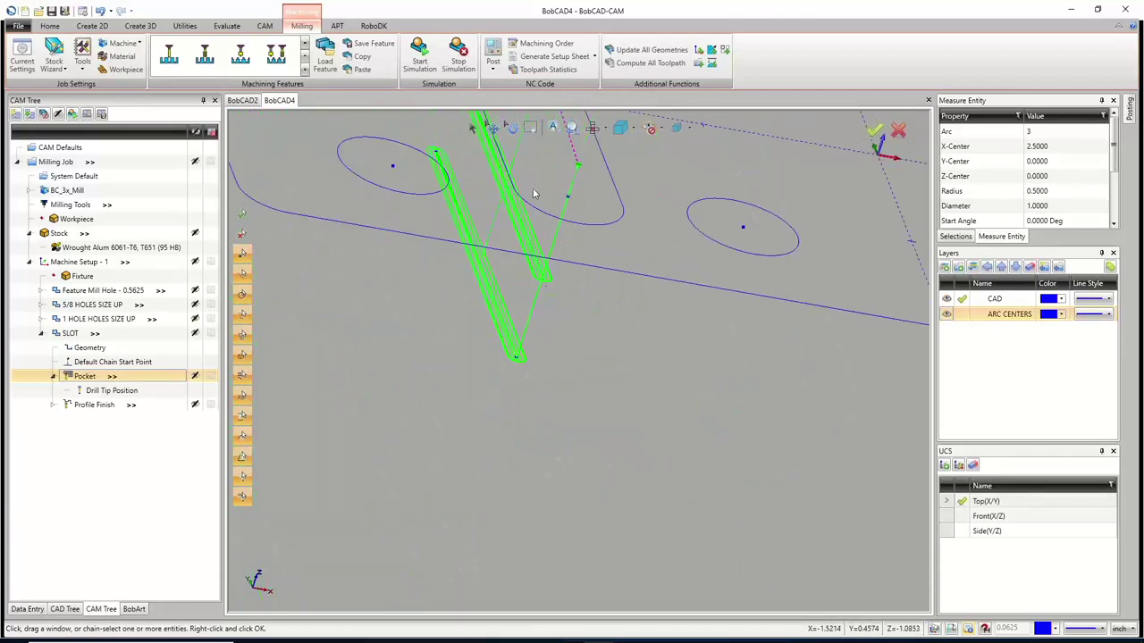
pyautogui.scroll(2, 540, 337)
pyautogui.scroll(-4, 507, 396)
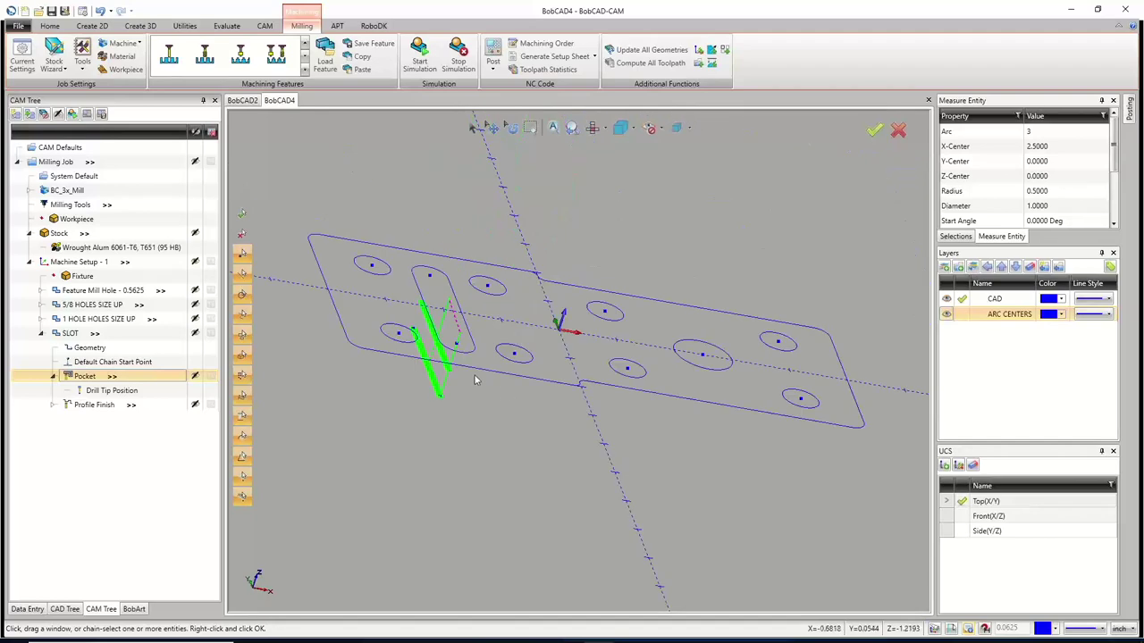
pyautogui.moveTo(527, 407); pyautogui.dragTo(586, 431, button='middle')
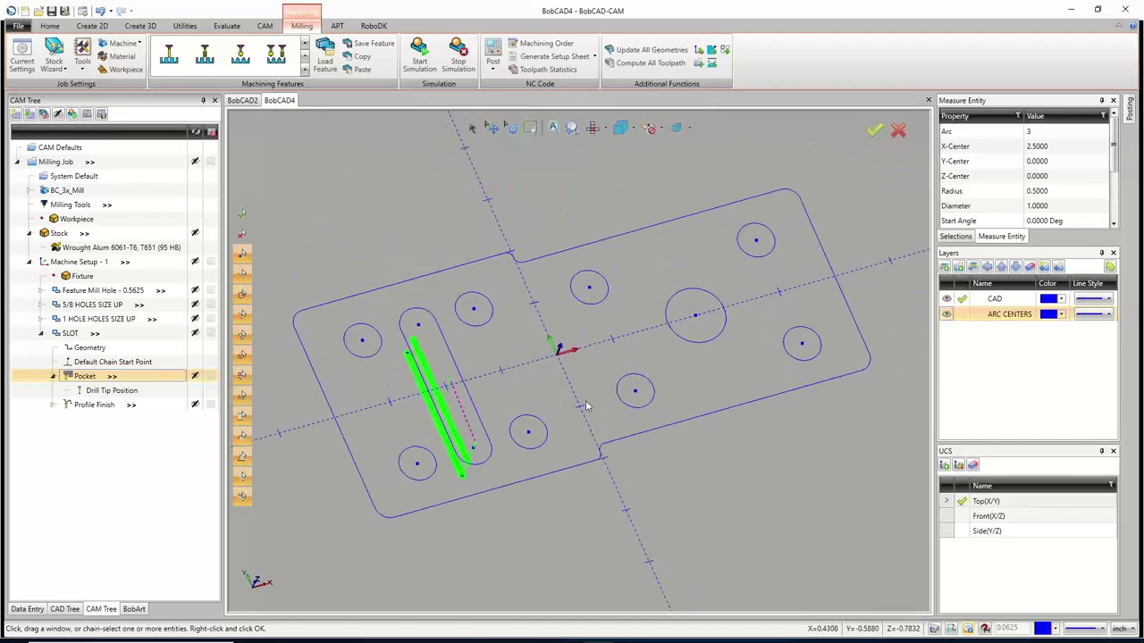
pyautogui.click(41, 333)
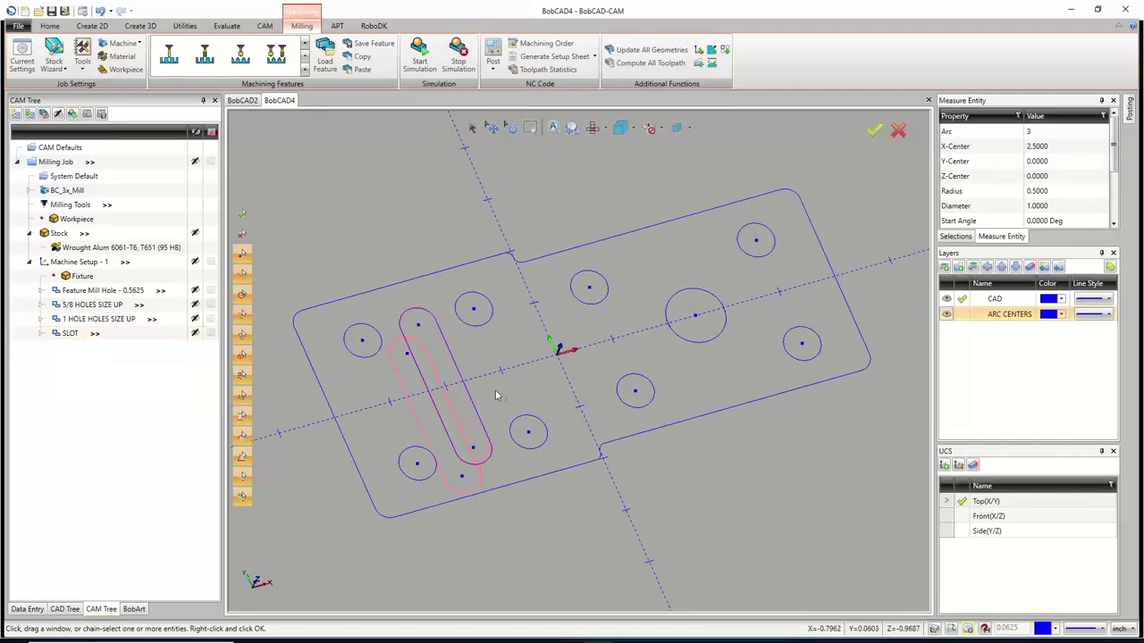
# Save the job as 'EXAMPLE 4 1-5-2022' in Desktop > Repeat Training Documents > 2 Axis Mill Part Files
pyautogui.click(52, 12)
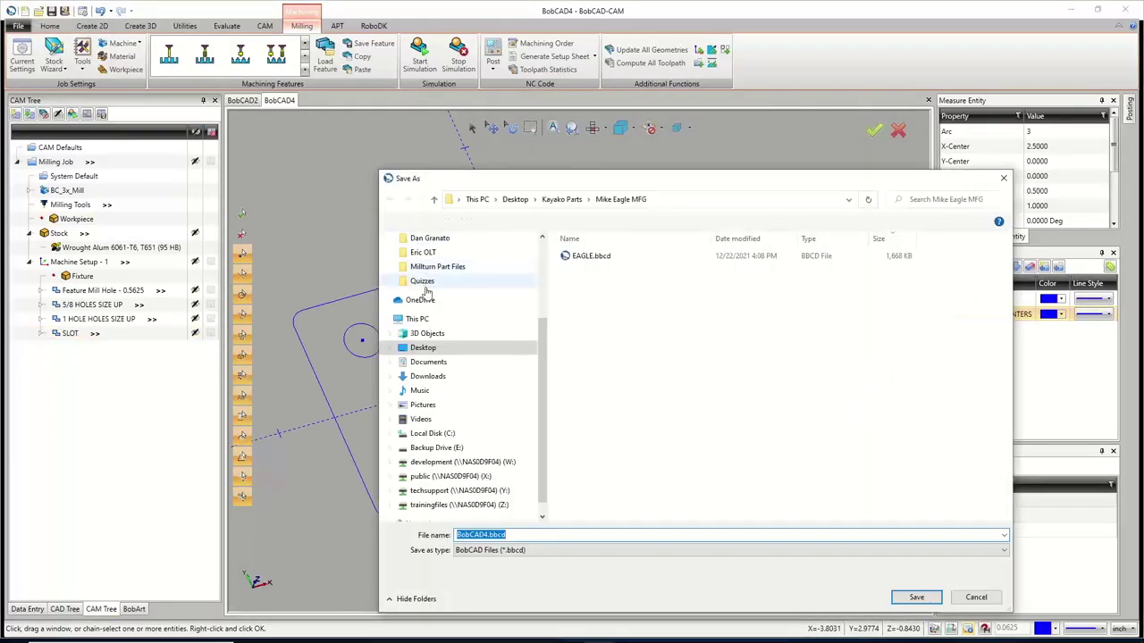
pyautogui.scroll(2, 436, 329)
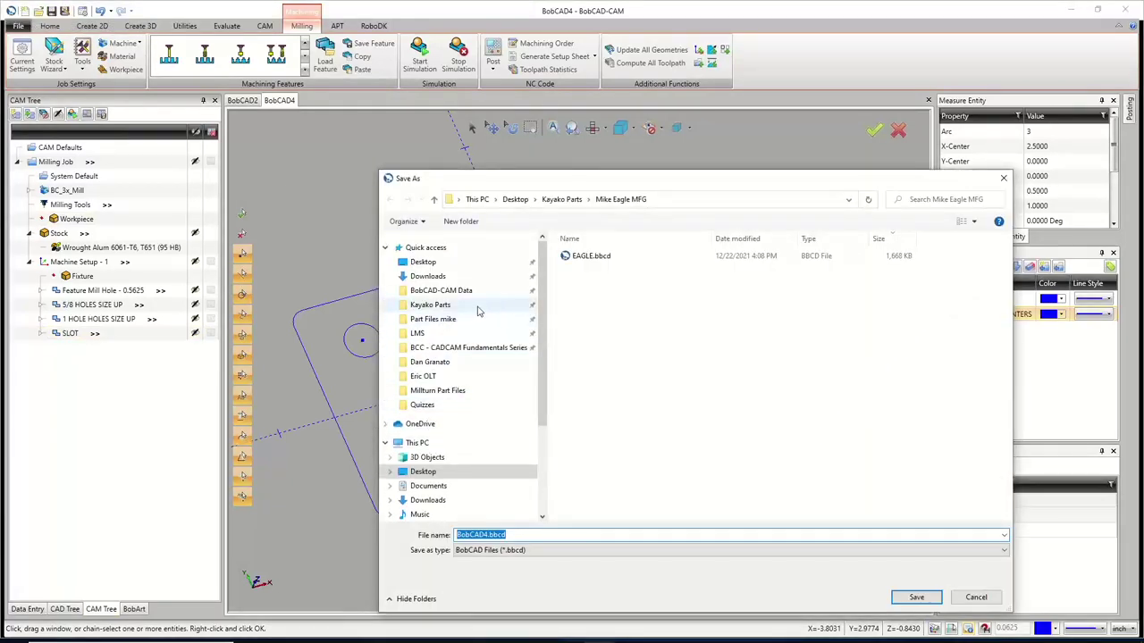
pyautogui.click(425, 262)
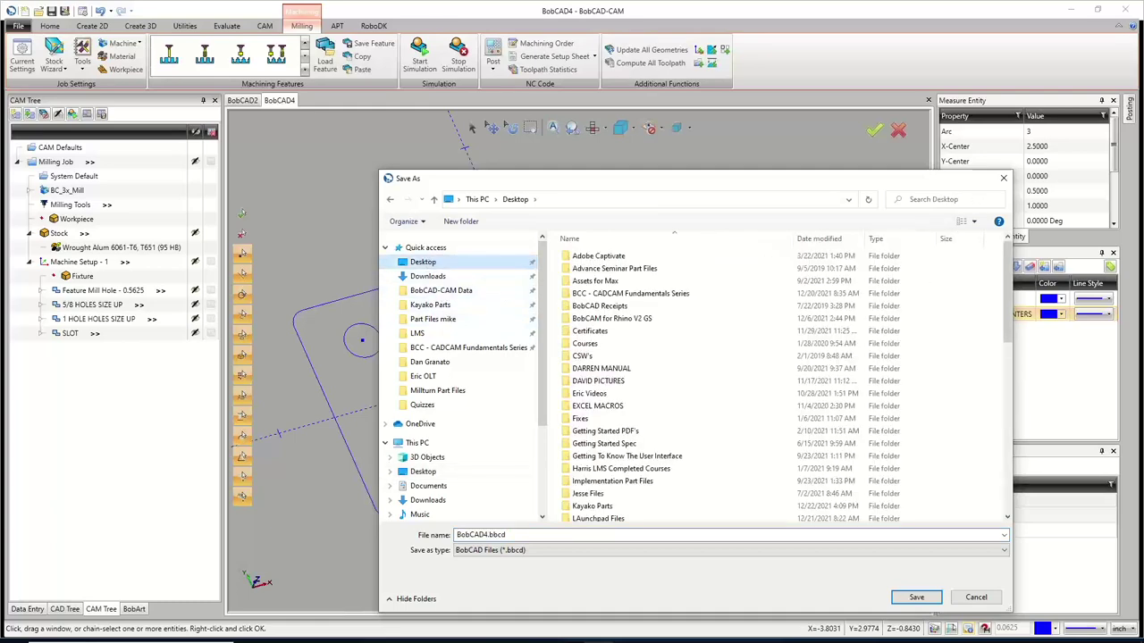
pyautogui.scroll(-12, 662, 380)
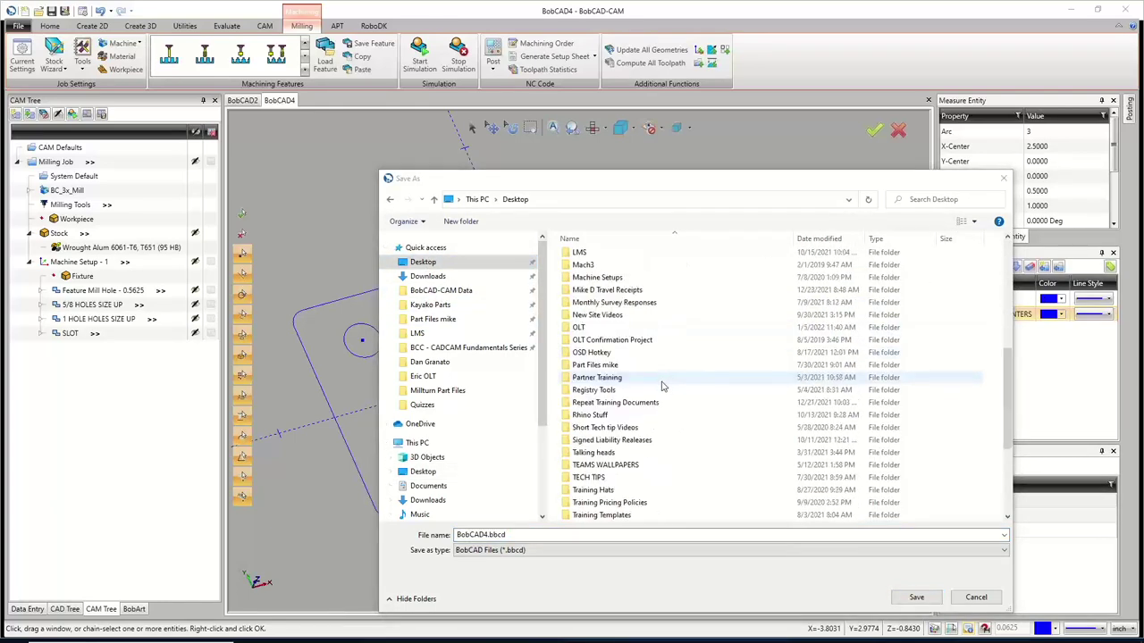
pyautogui.scroll(-3, 663, 386)
pyautogui.scroll(1, 663, 386)
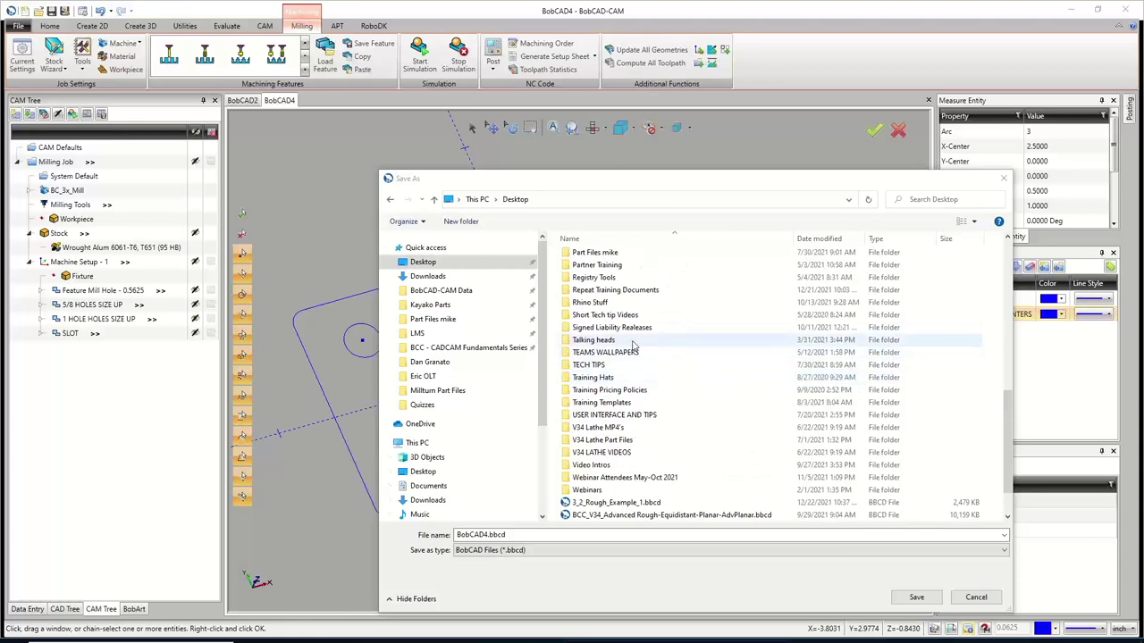
pyautogui.doubleClick(623, 289)
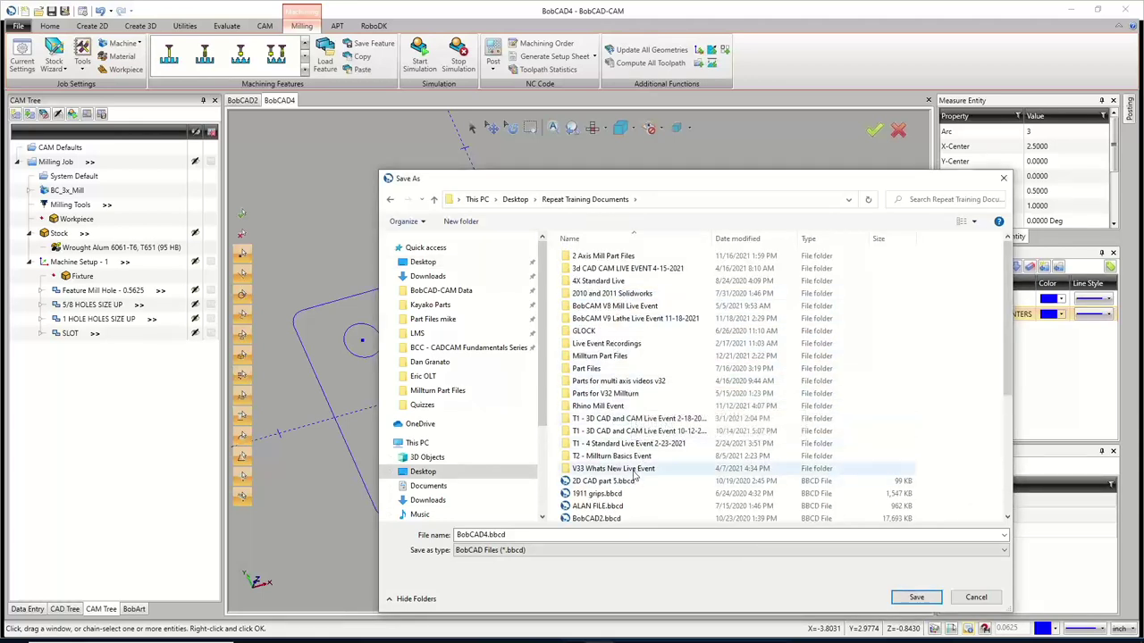
pyautogui.doubleClick(603, 256)
pyautogui.click(525, 535)
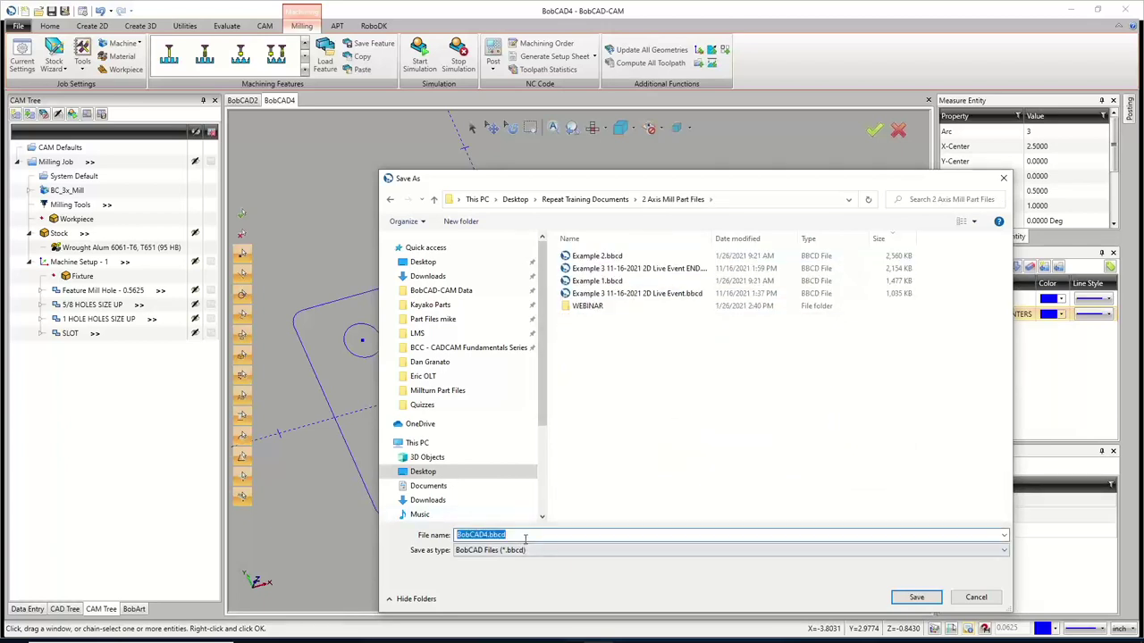
pyautogui.write('eXAM')
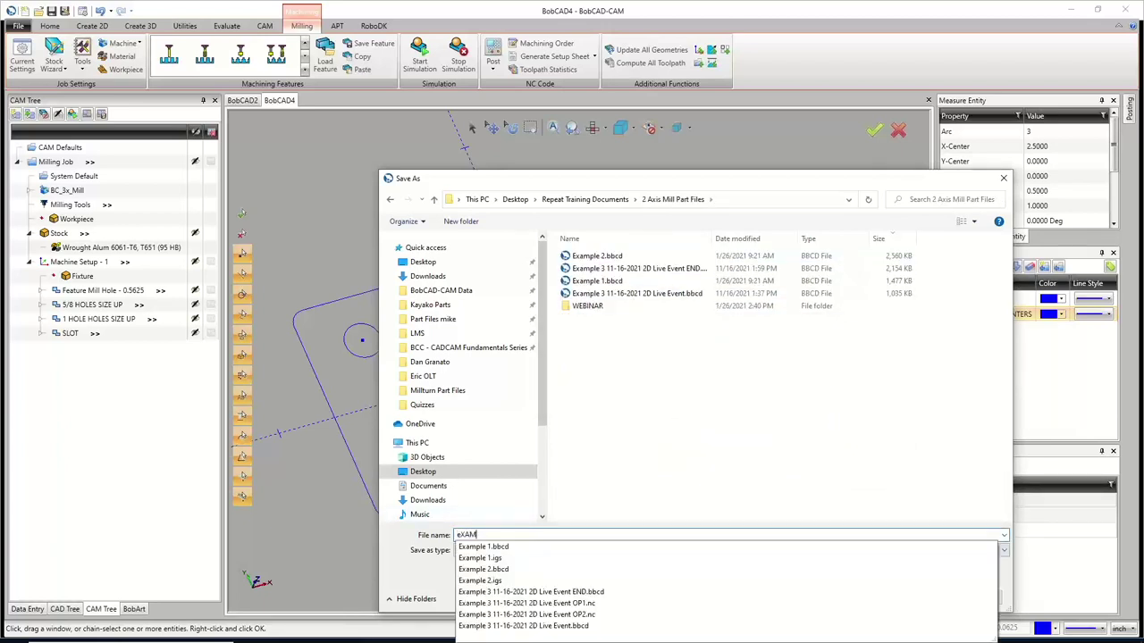
pyautogui.write('P')
pyautogui.press('BackSpace')
pyautogui.press('BackSpace')
pyautogui.press('BackSpace')
pyautogui.press('BackSpace')
pyautogui.press('BackSpace')
pyautogui.write('EXAMPLE 4 1-5-2022')
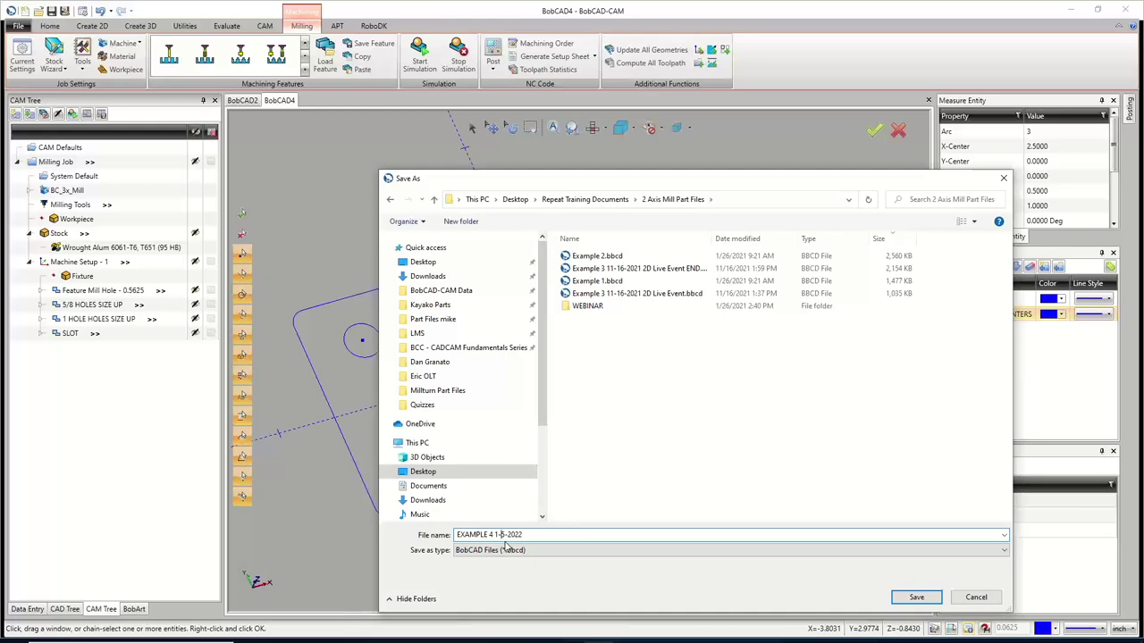
pyautogui.click(915, 598)
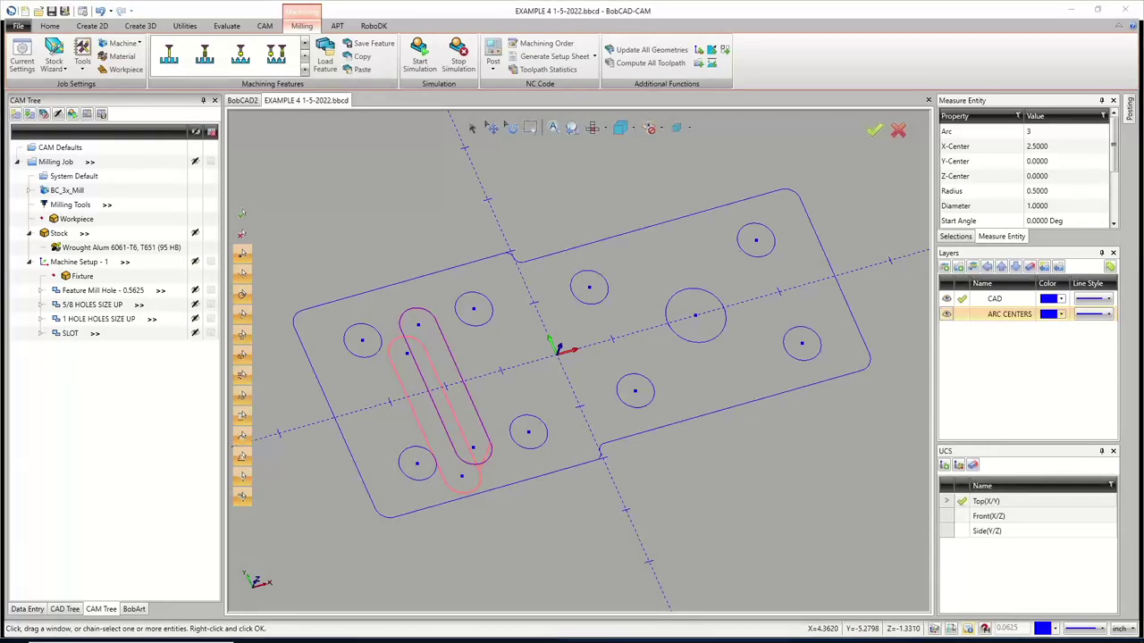
# Close the BobCAD2 drawing, answering its save prompt, and launch the machining simulation
pyautogui.click(250, 101)
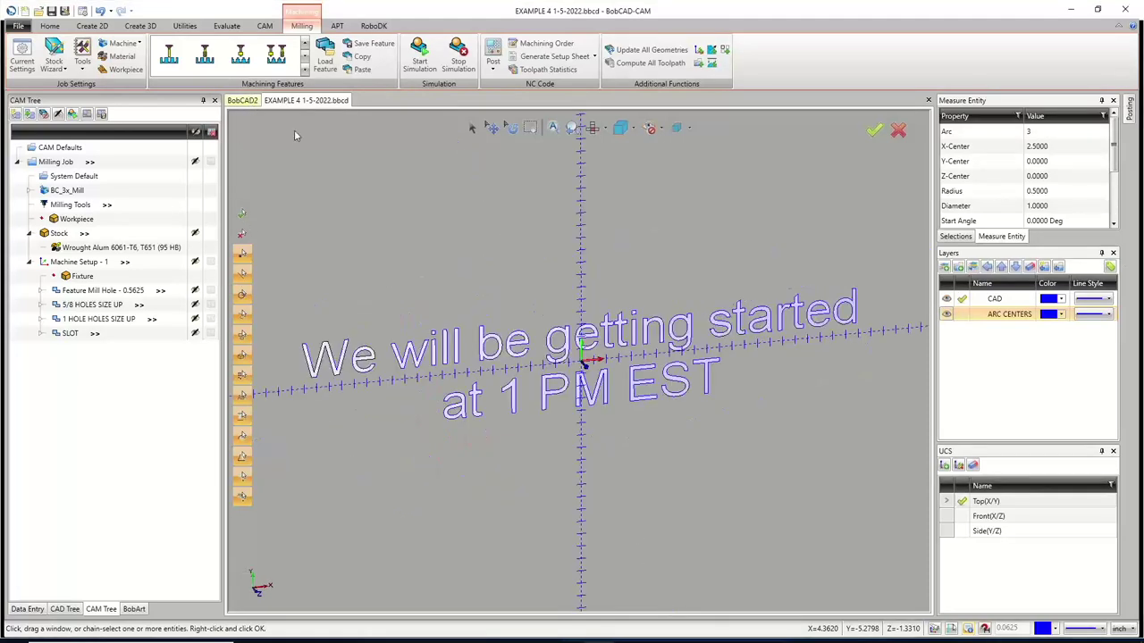
pyautogui.click(928, 100)
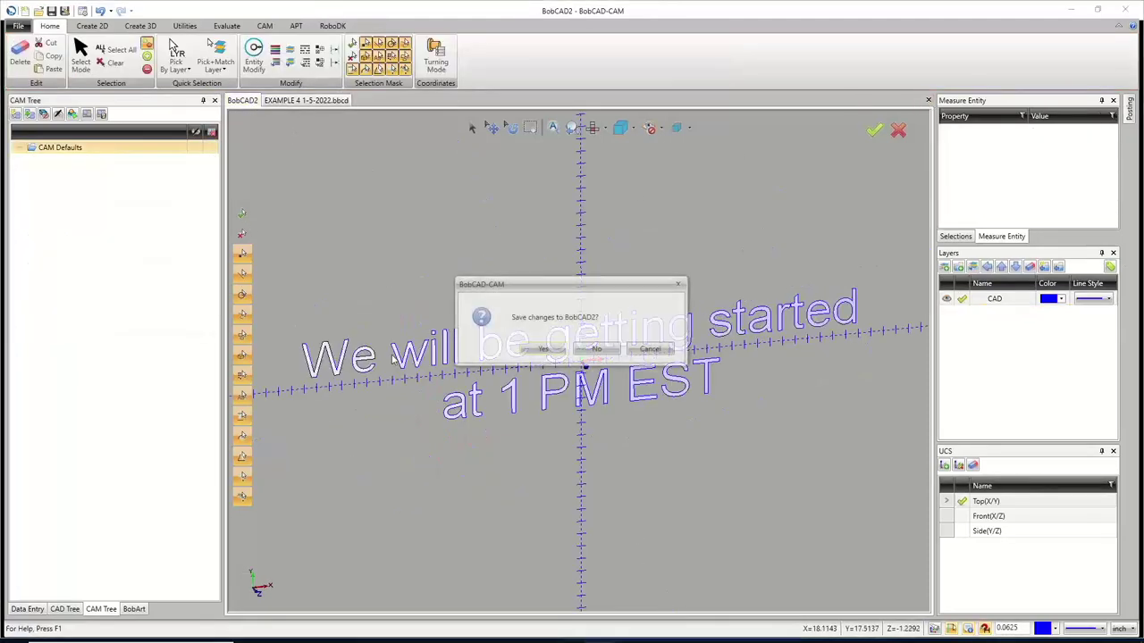
pyautogui.click(536, 350)
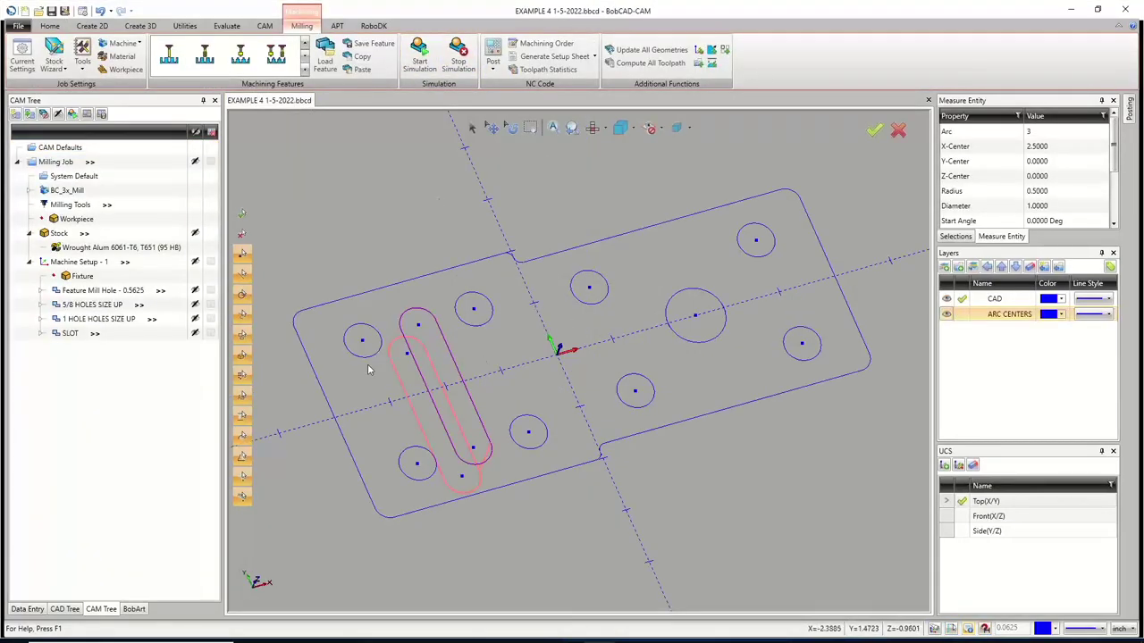
pyautogui.click(420, 56)
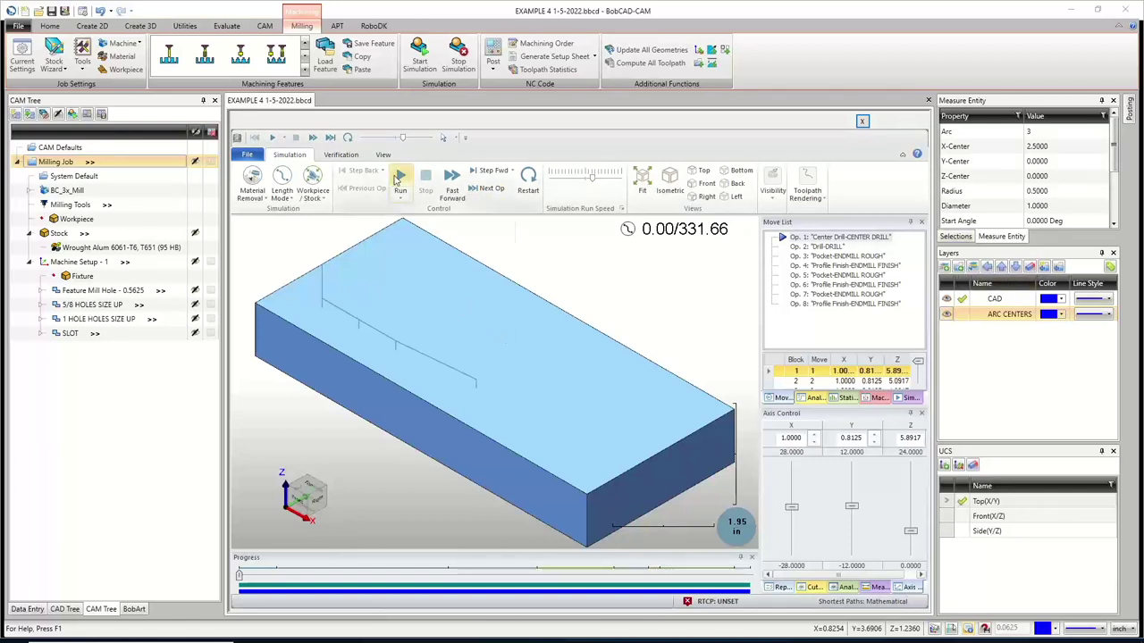
# Set the simulation's tool visibility to Show and start playing the operations
pyautogui.click(585, 176)
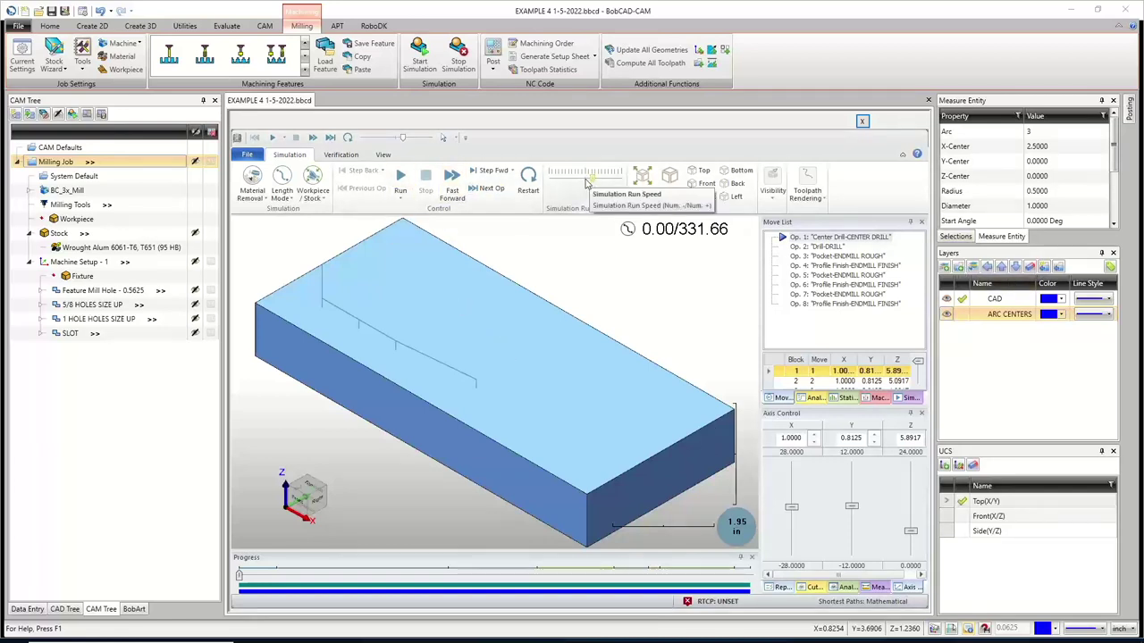
pyautogui.click(773, 194)
pyautogui.click(804, 245)
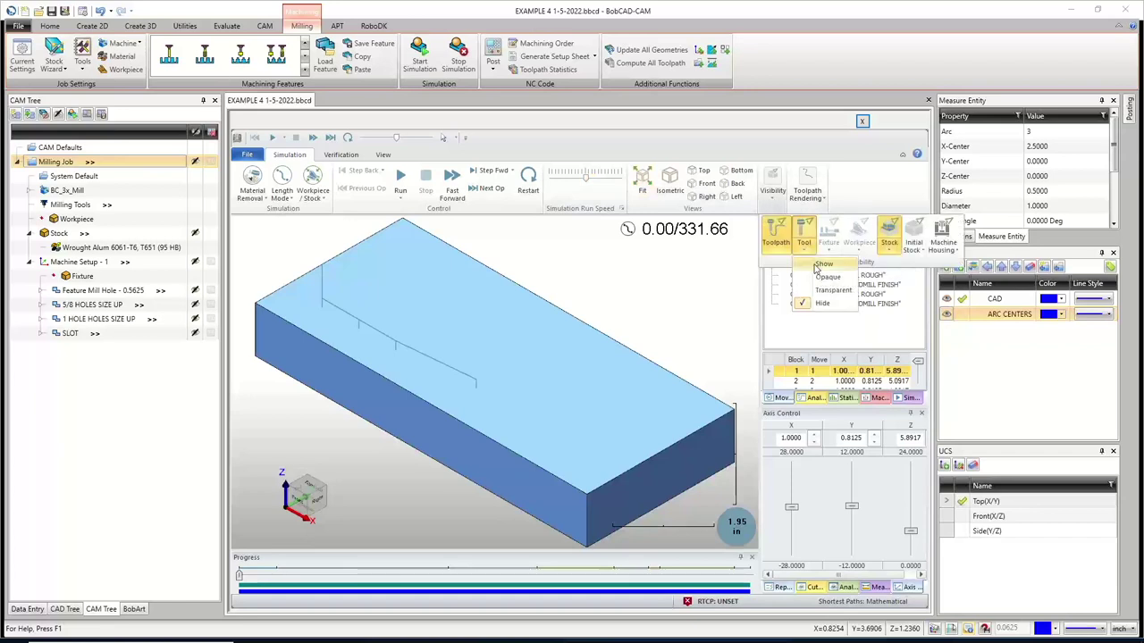
pyautogui.click(817, 265)
pyautogui.scroll(-3, 472, 289)
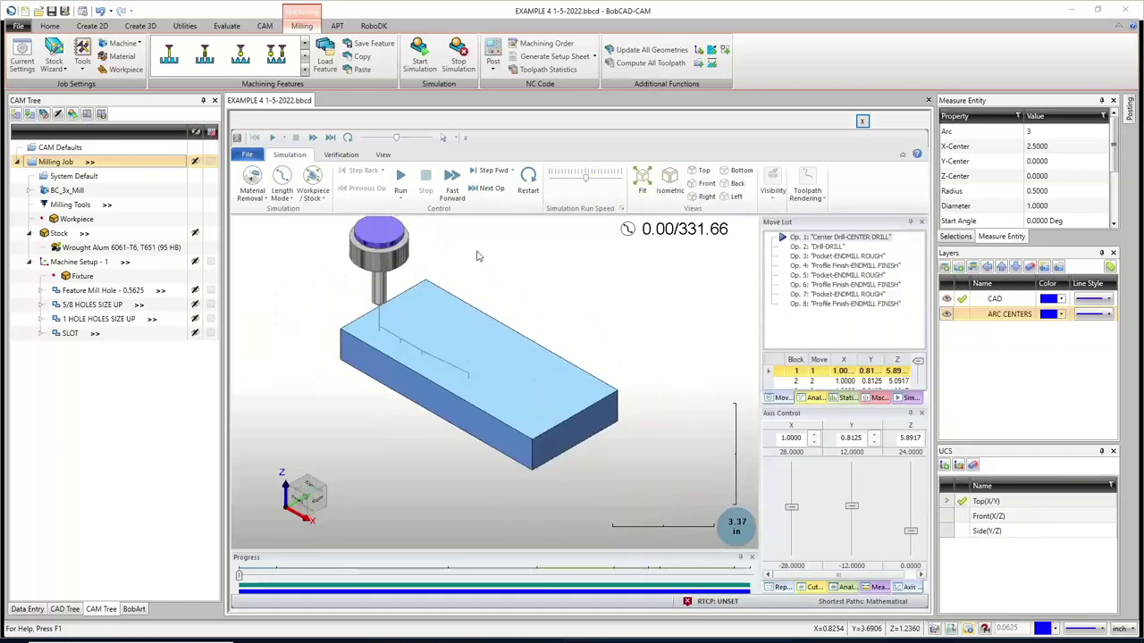
pyautogui.click(404, 180)
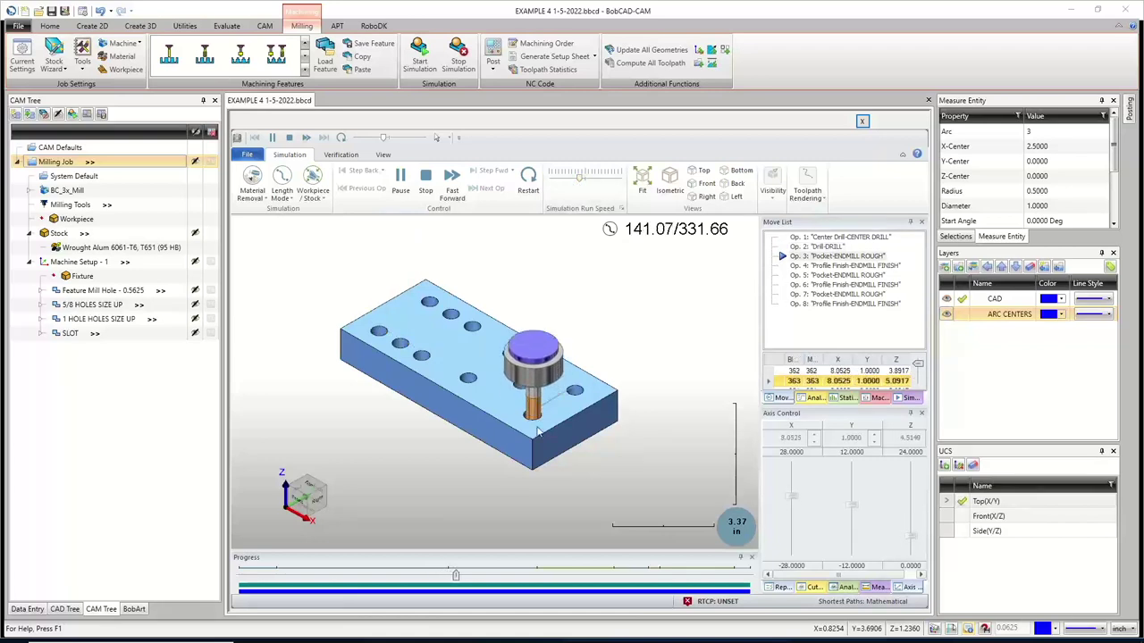
# Zoom and orbit around the plate while the holes and slot are machined to 331.66/331.66
pyautogui.scroll(4, 541, 428)
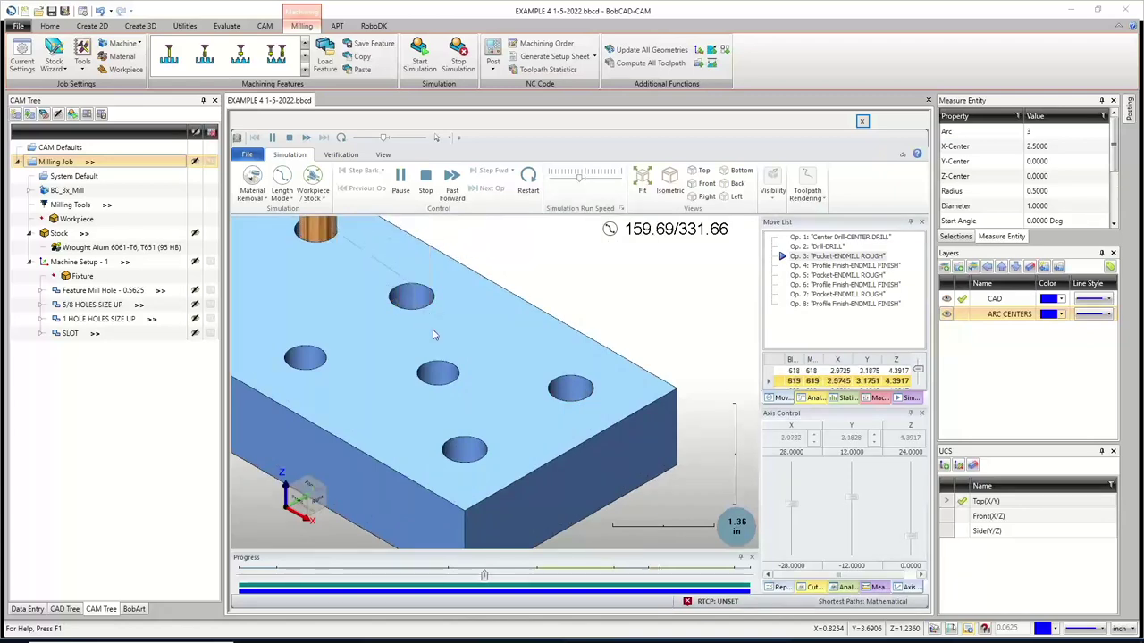
pyautogui.scroll(-4, 484, 370)
pyautogui.scroll(5, 441, 391)
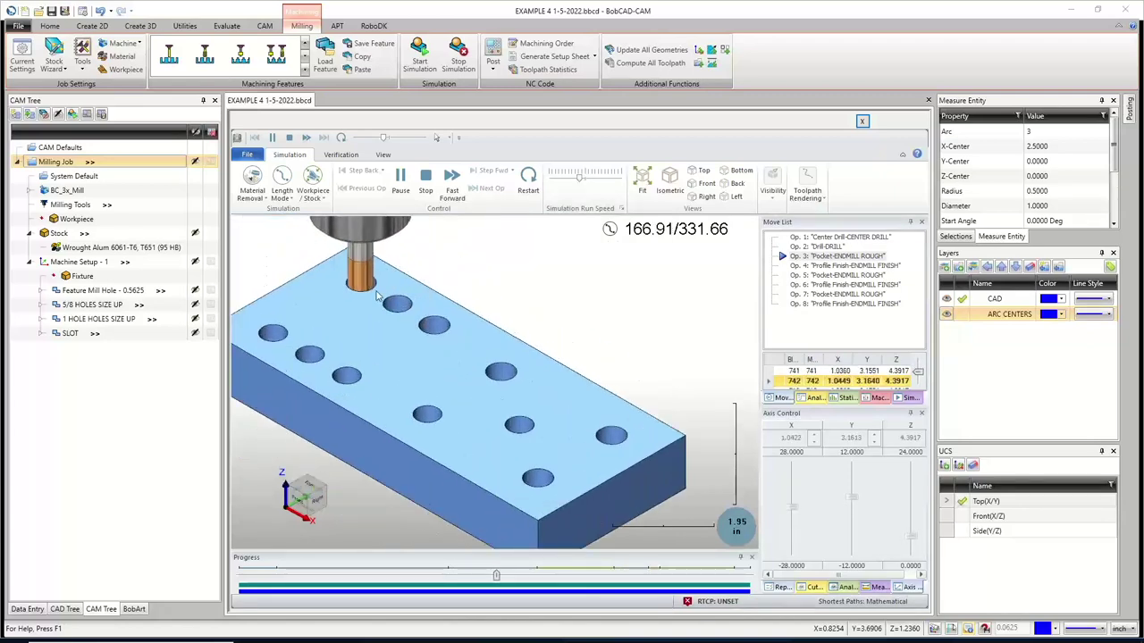
pyautogui.moveTo(441, 392); pyautogui.dragTo(536, 465, button='middle')
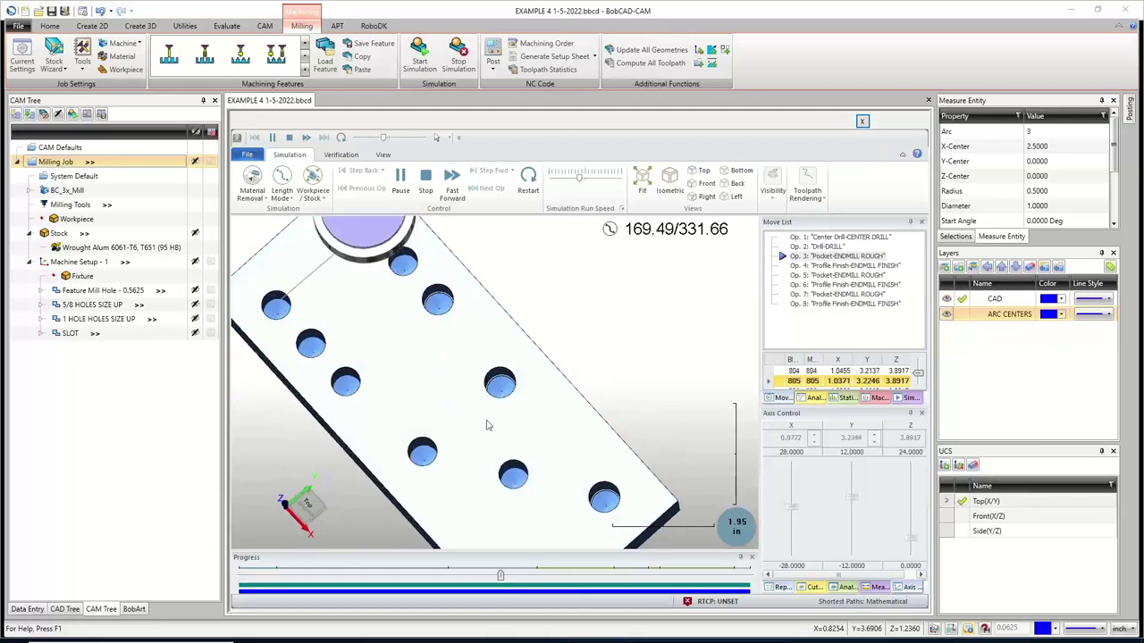
pyautogui.scroll(3, 619, 508)
pyautogui.scroll(5, 620, 507)
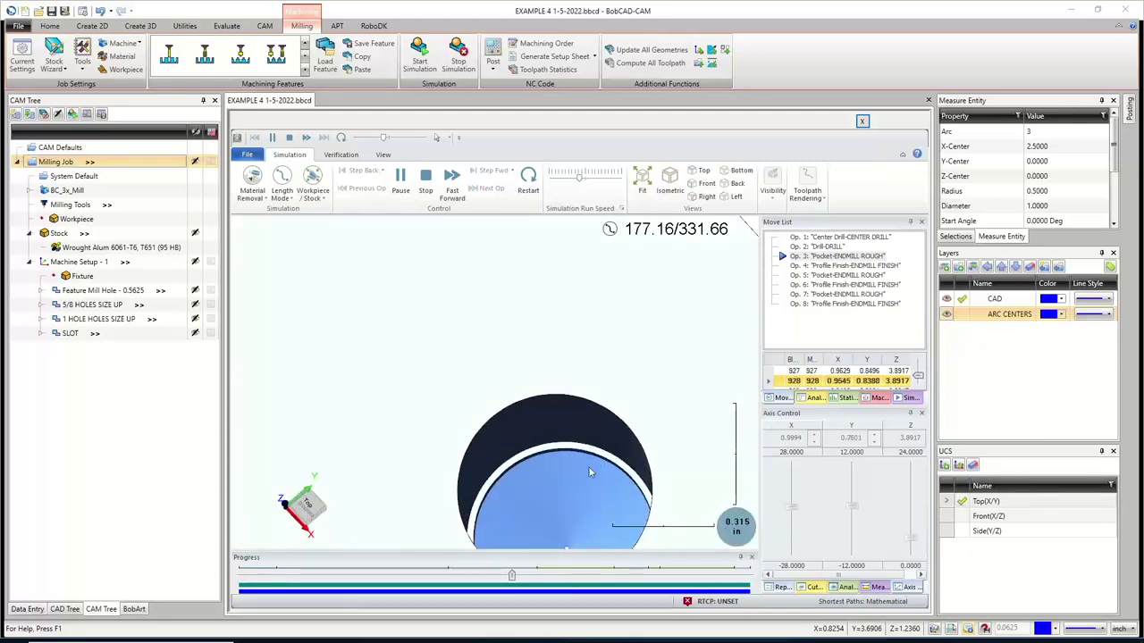
pyautogui.scroll(-6, 589, 468)
pyautogui.moveTo(480, 441); pyautogui.dragTo(480, 420, button='middle')
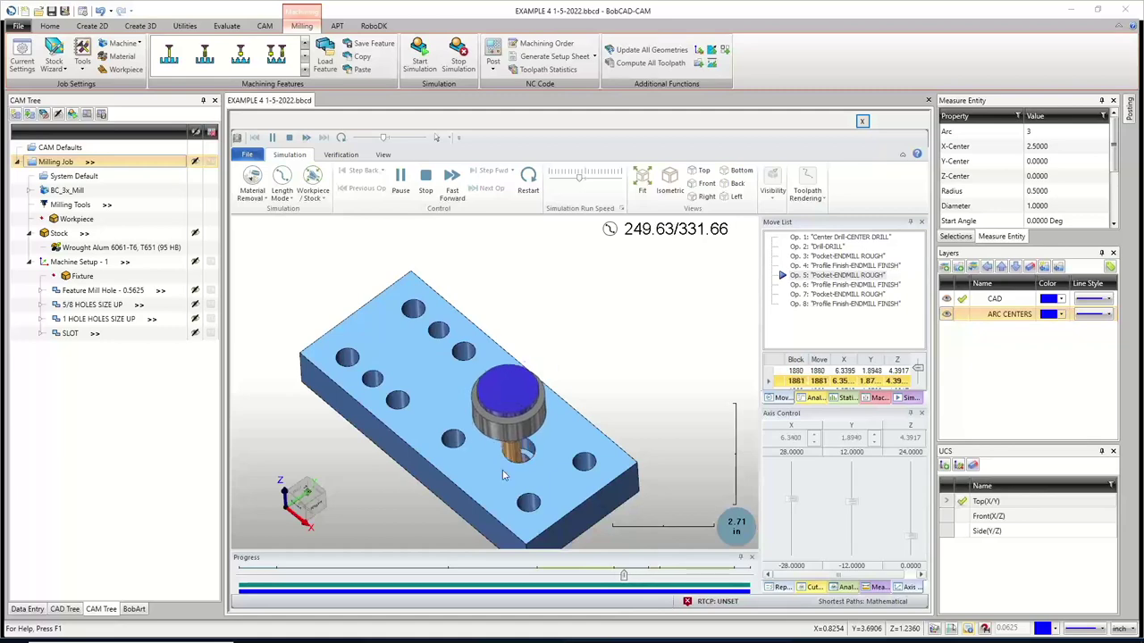
pyautogui.scroll(3, 510, 469)
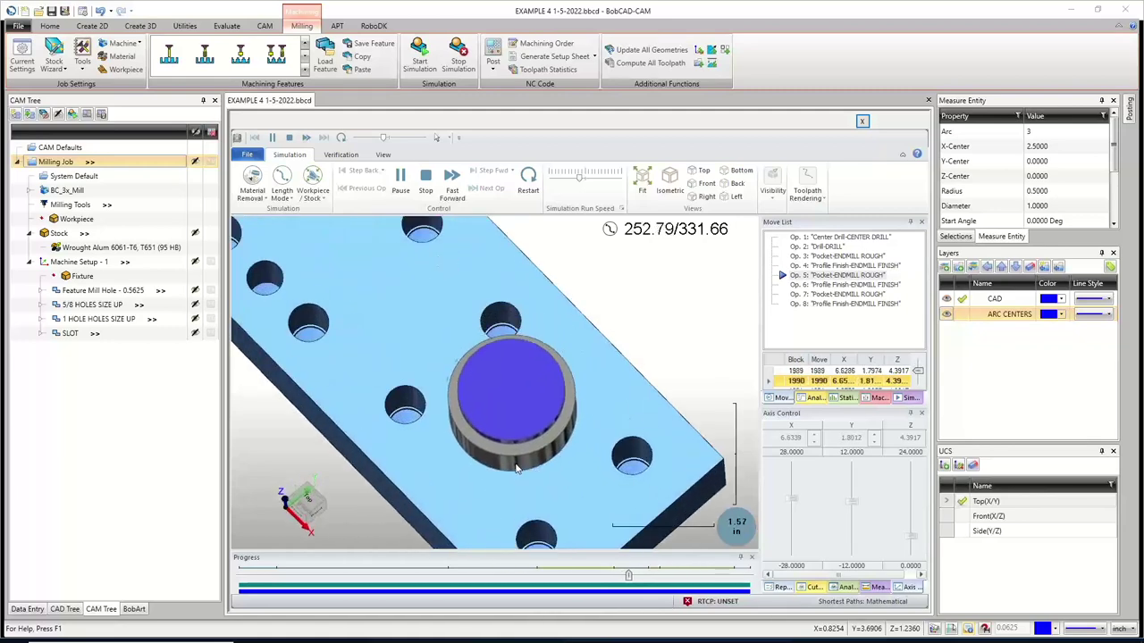
pyautogui.moveTo(515, 466); pyautogui.dragTo(513, 455)
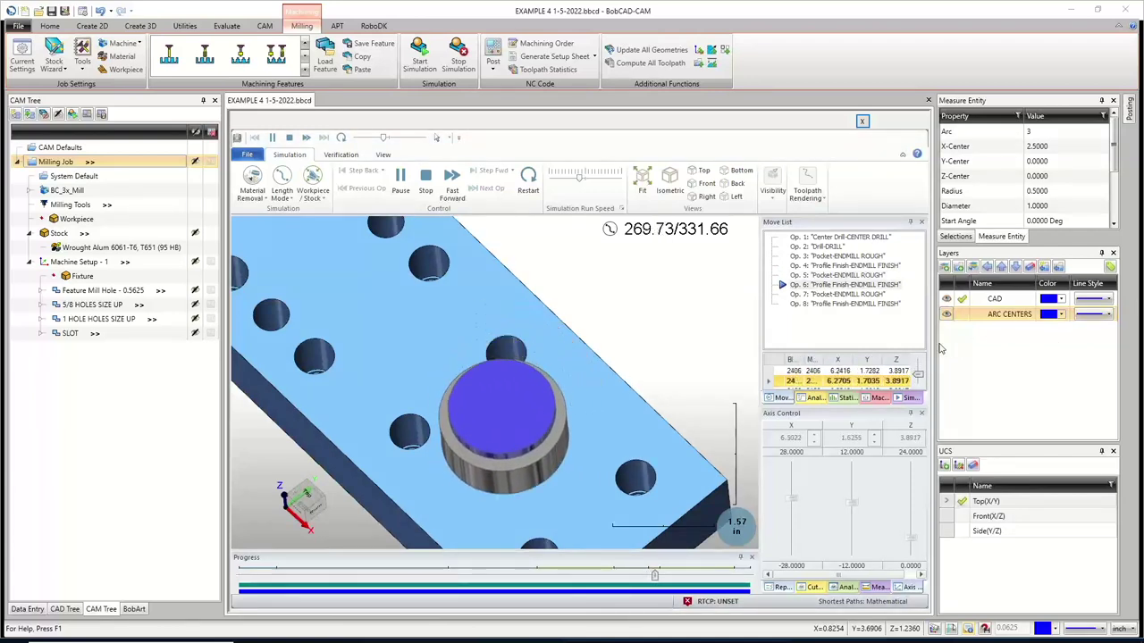
pyautogui.scroll(-3, 596, 358)
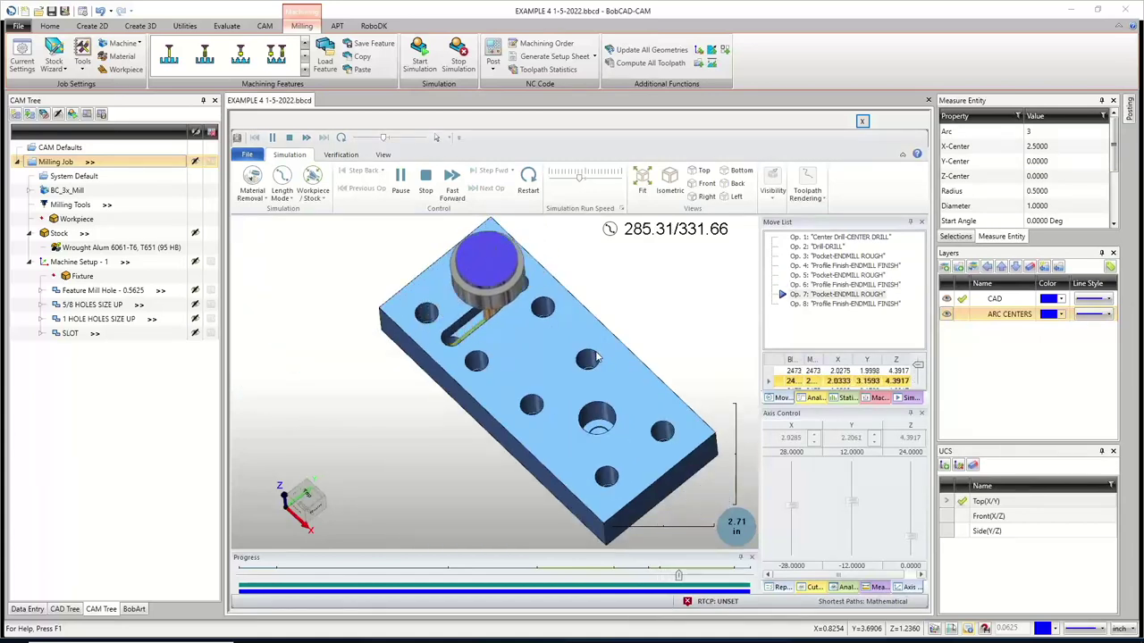
pyautogui.scroll(2, 437, 319)
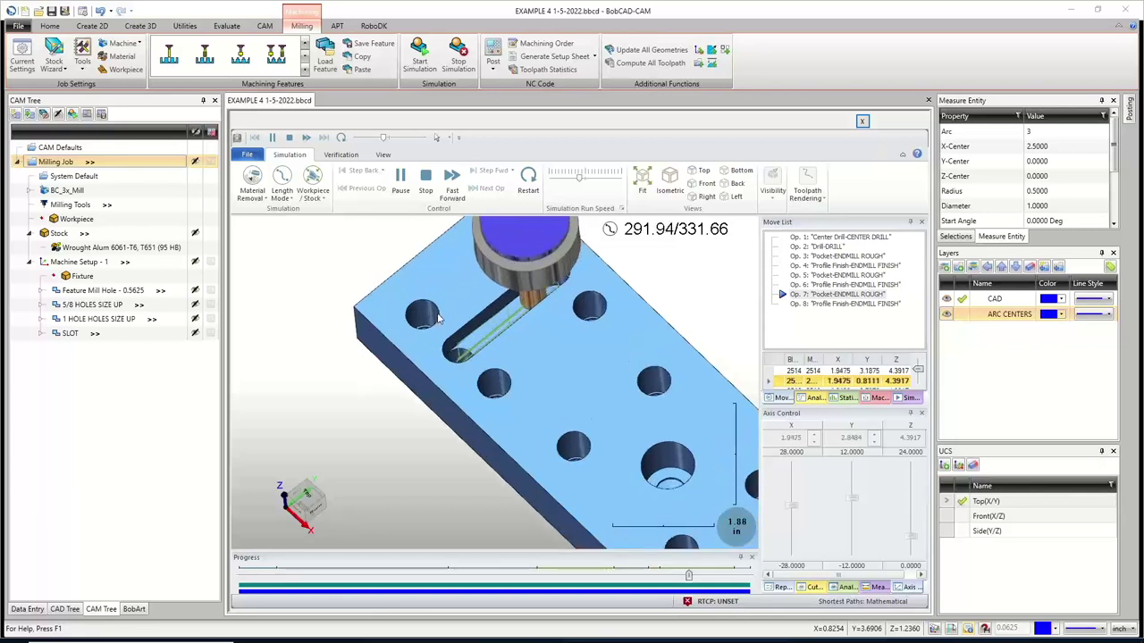
pyautogui.scroll(2, 438, 319)
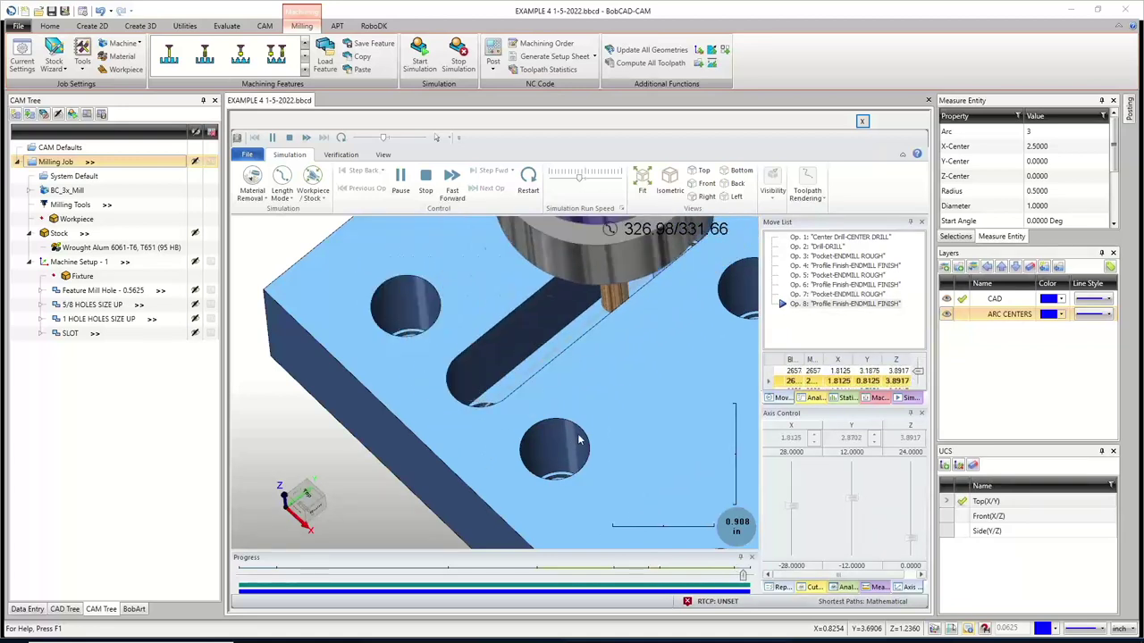
pyautogui.scroll(-3, 563, 408)
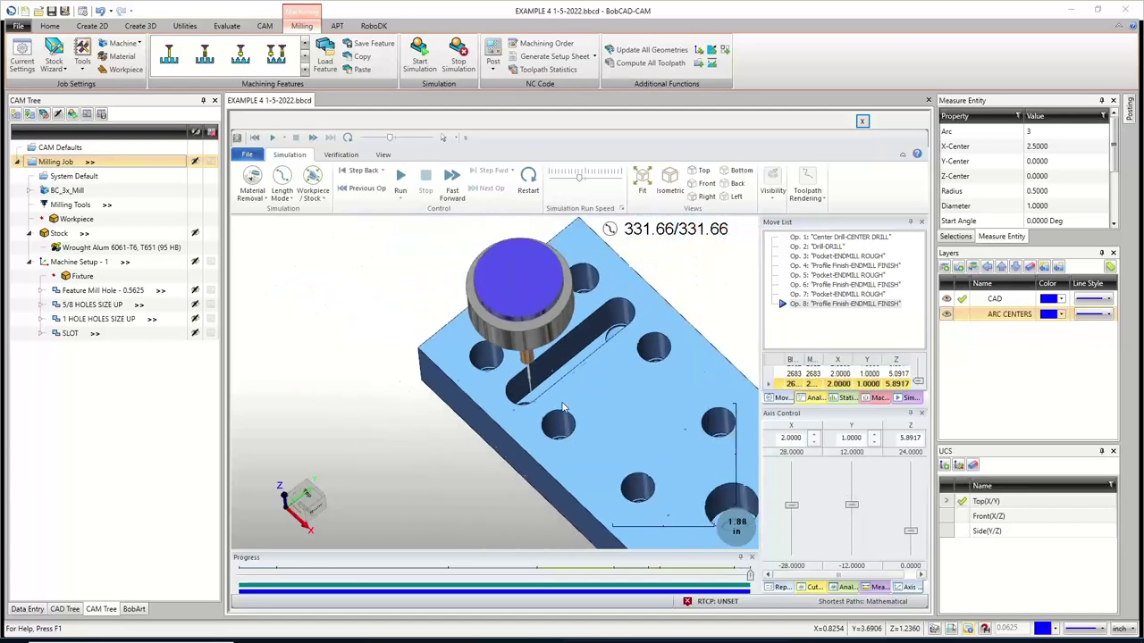
pyautogui.scroll(-3, 572, 416)
pyautogui.scroll(2, 625, 465)
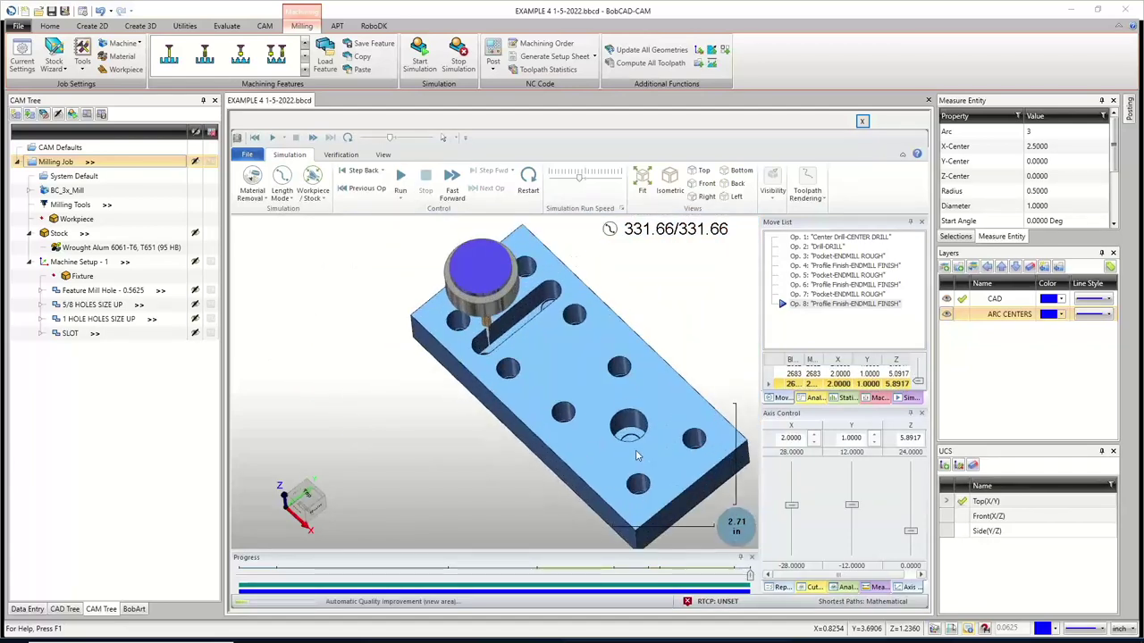
pyautogui.moveTo(636, 456); pyautogui.dragTo(641, 459, button='middle')
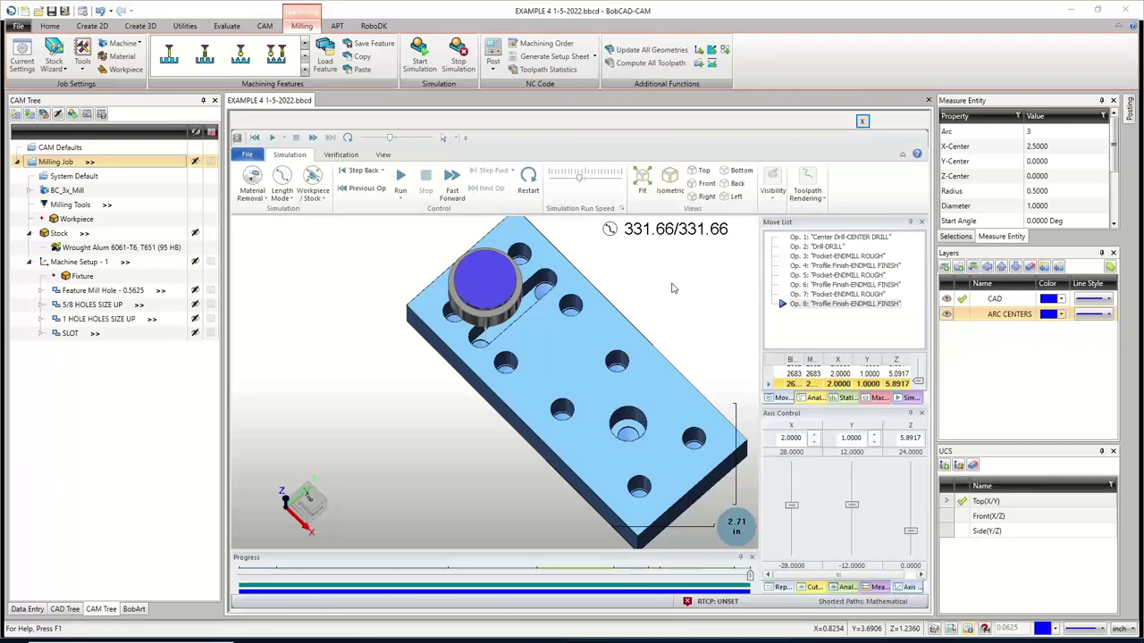
# Order machining by individual tool: center drill, drill, three pockets, then three profile finishes
pyautogui.click(563, 43)
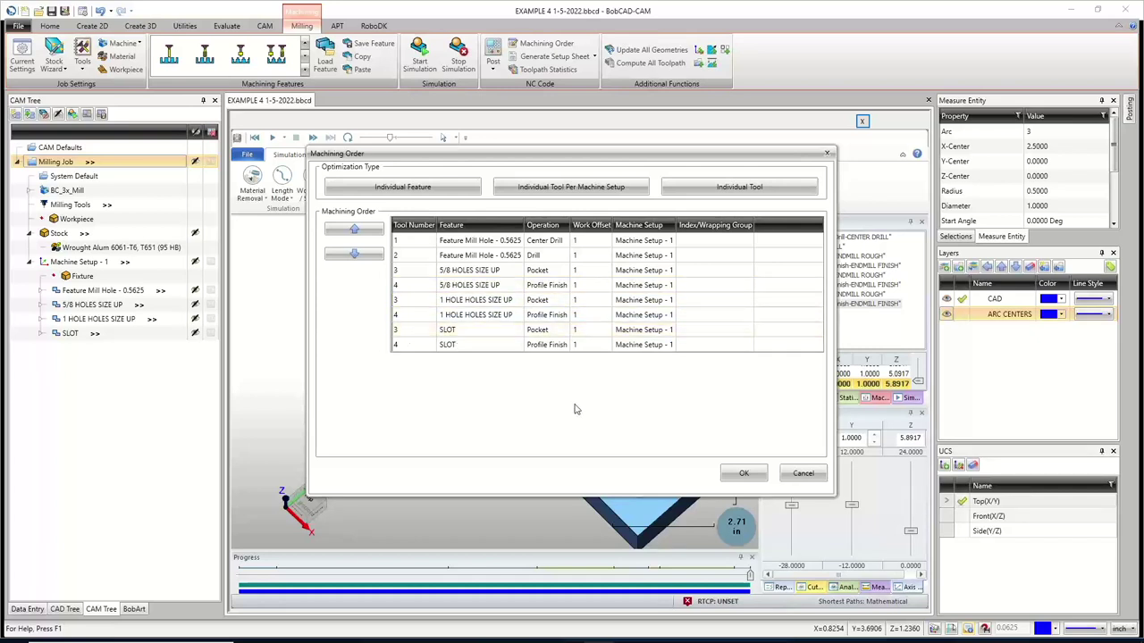
pyautogui.click(712, 190)
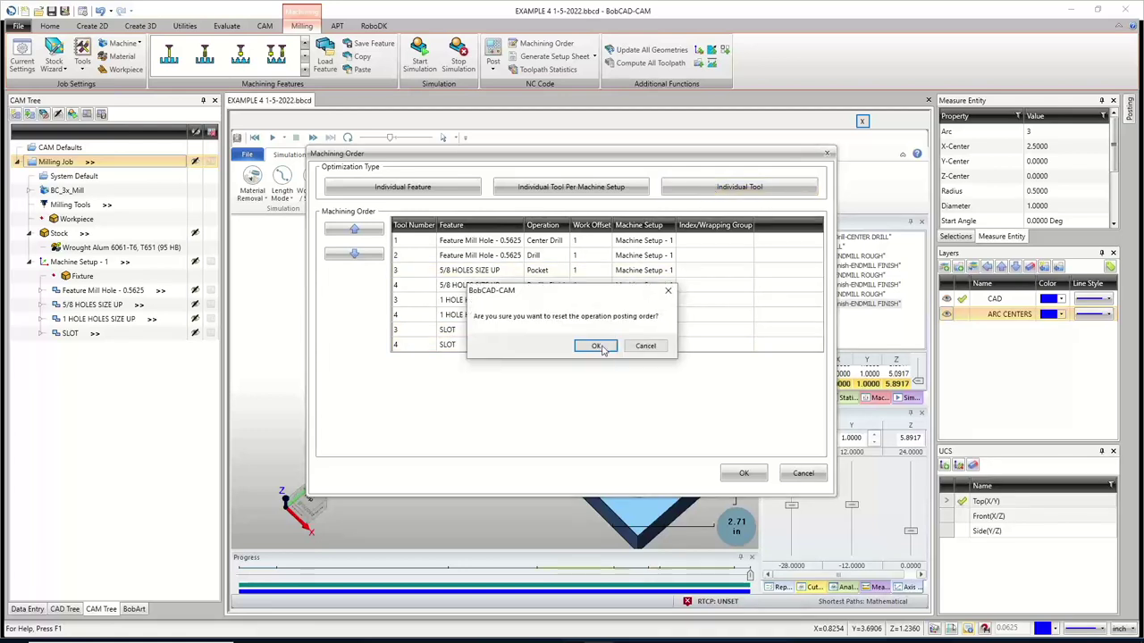
pyautogui.click(601, 347)
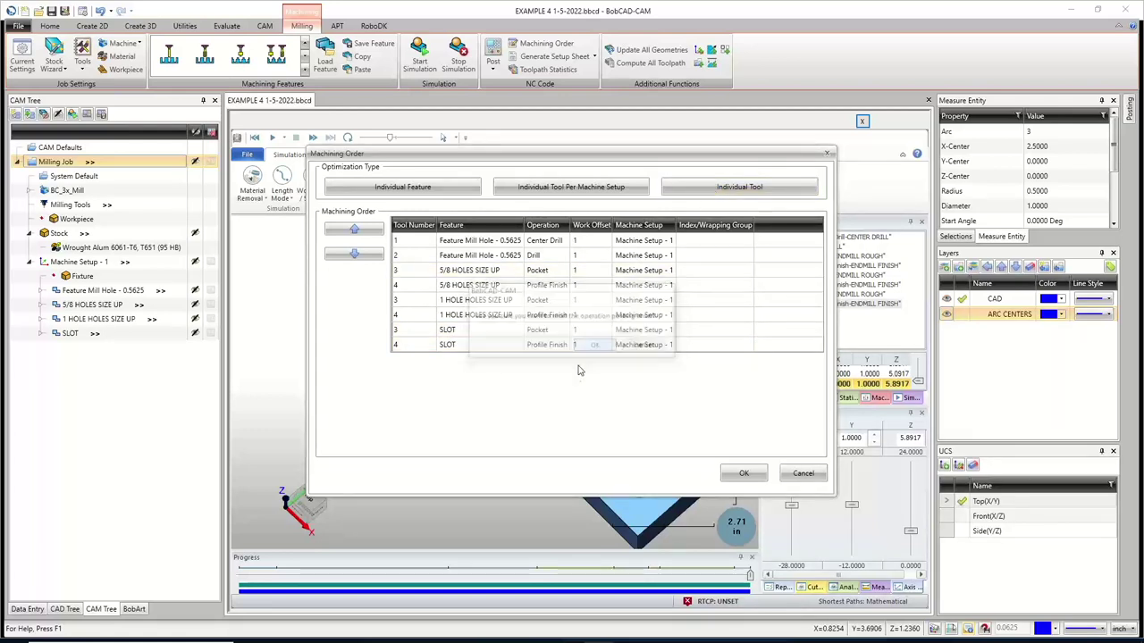
pyautogui.click(414, 257)
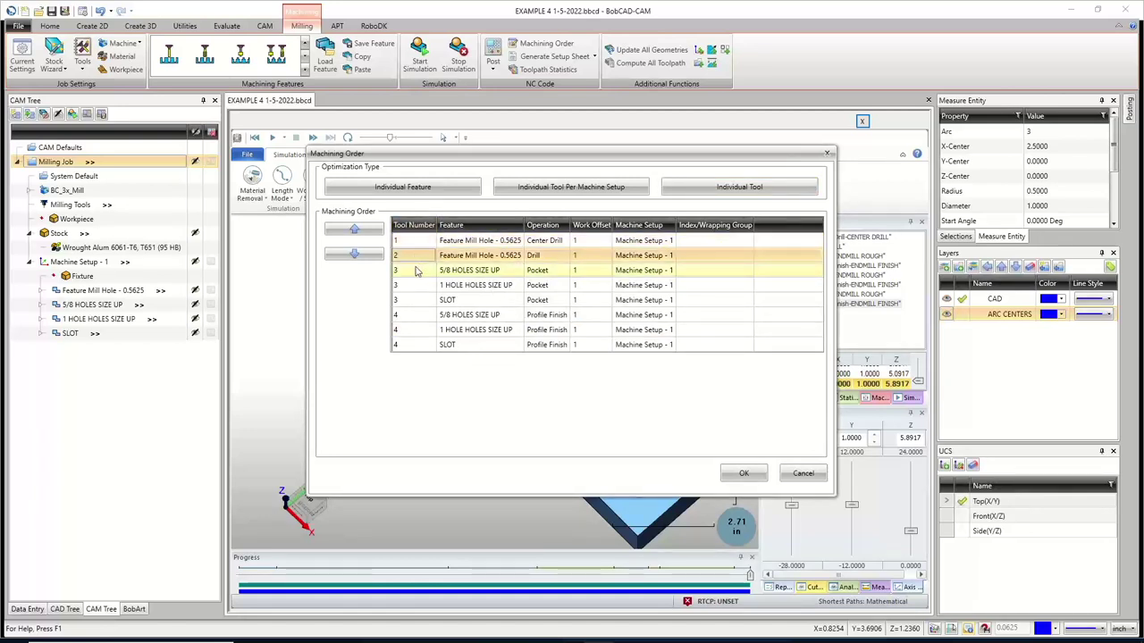
pyautogui.click(416, 270)
pyautogui.click(409, 285)
pyautogui.click(406, 301)
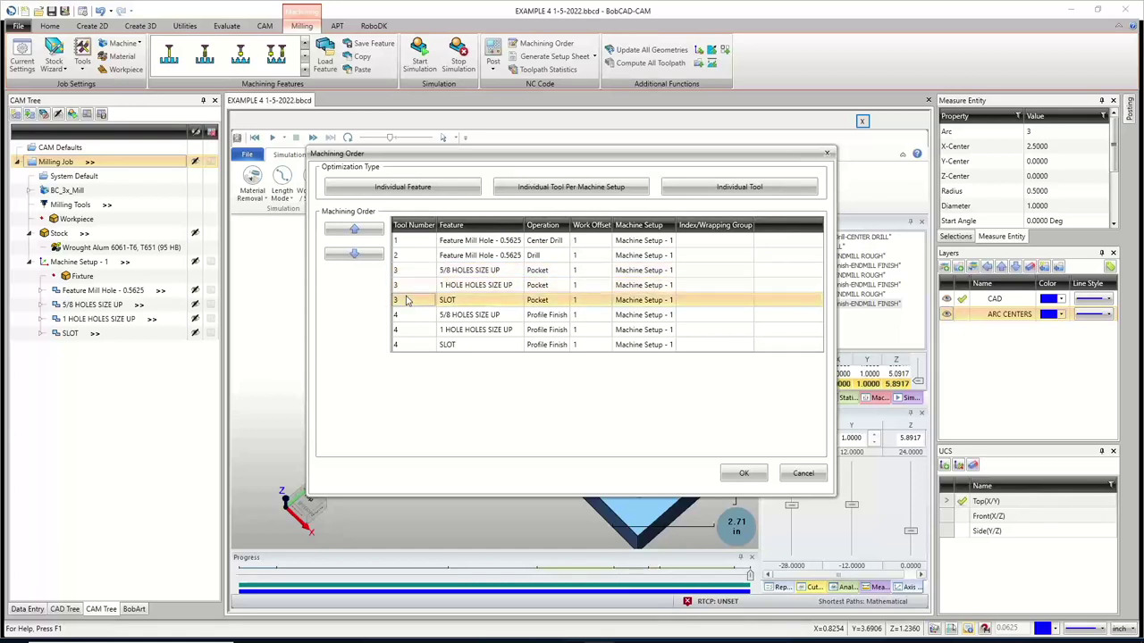
pyautogui.click(415, 315)
pyautogui.click(413, 331)
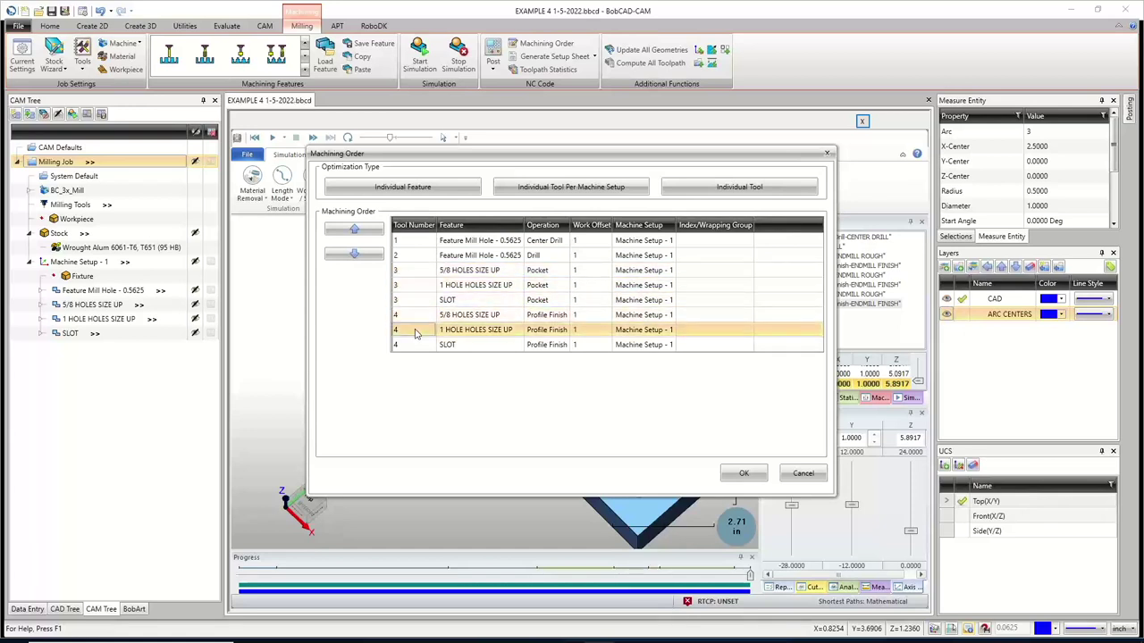
pyautogui.click(414, 346)
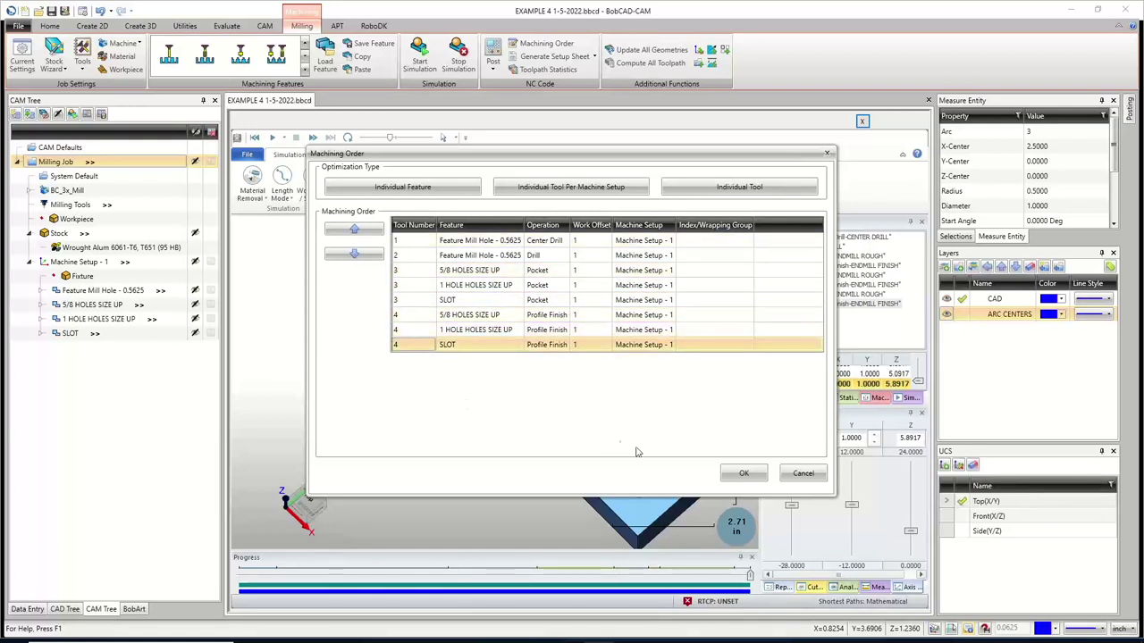
pyautogui.click(741, 473)
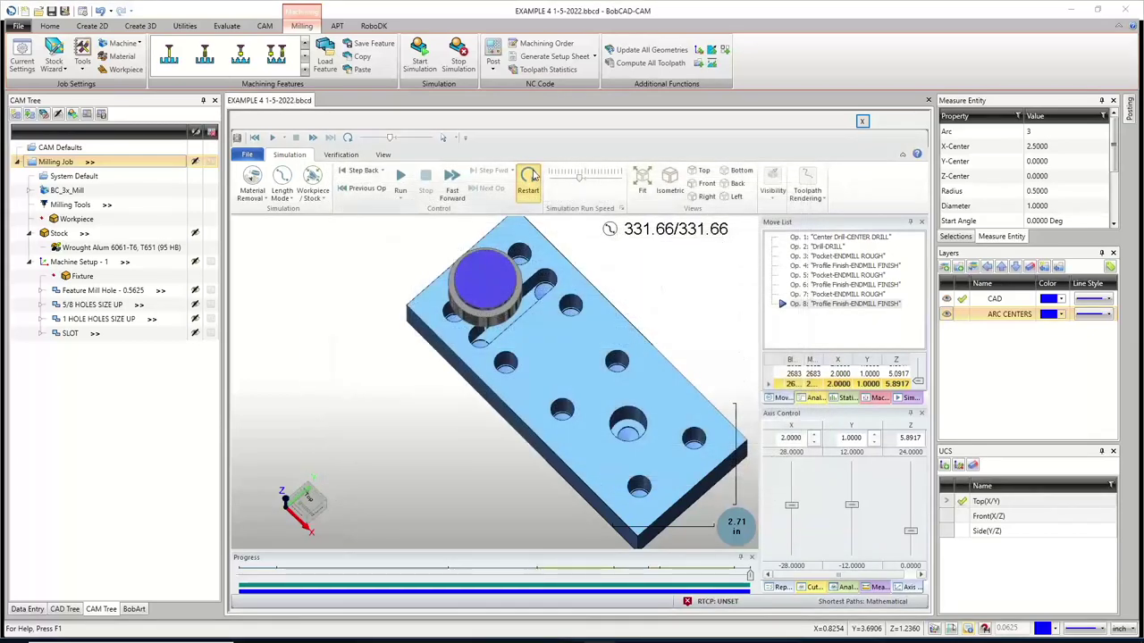
# Restart the simulation and replay the reordered toolpaths from the first operation
pyautogui.click(528, 179)
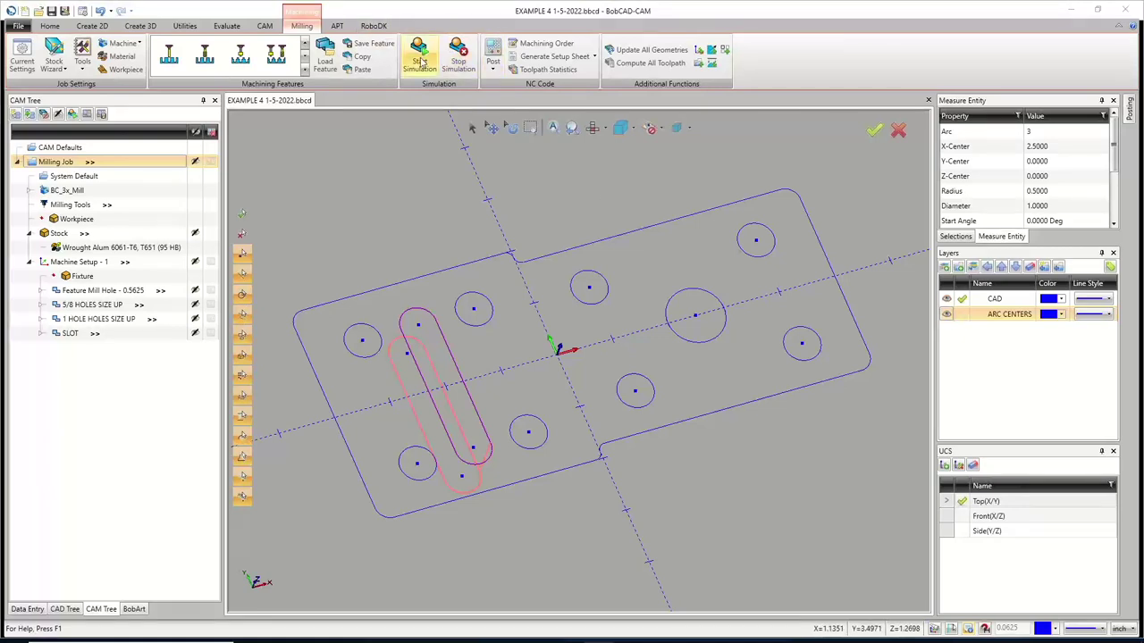
pyautogui.click(420, 59)
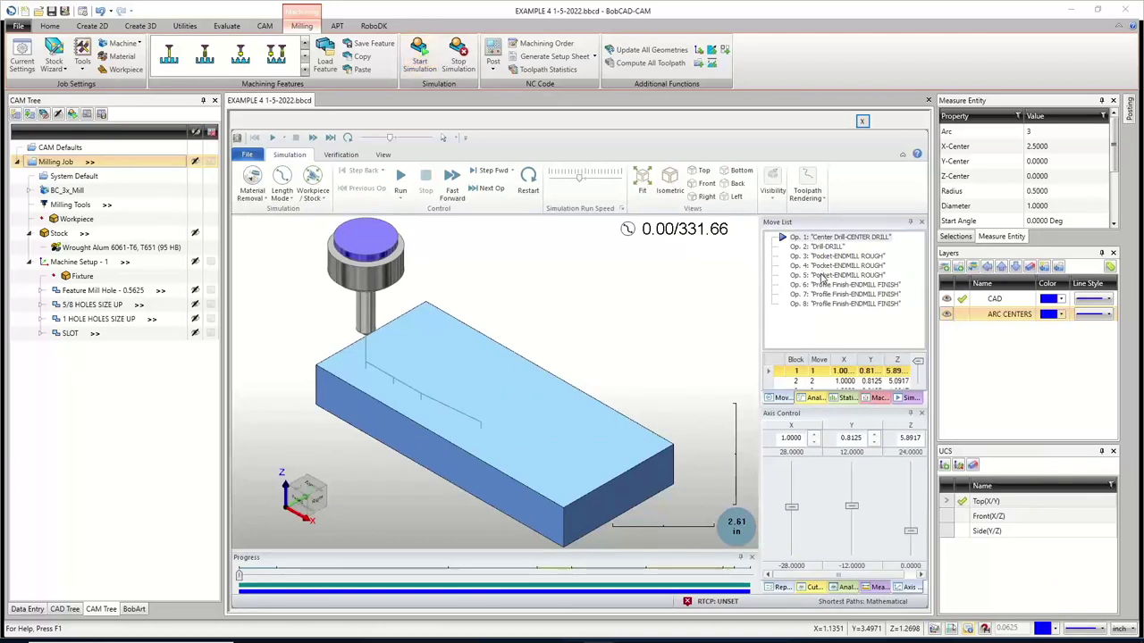
pyautogui.click(401, 179)
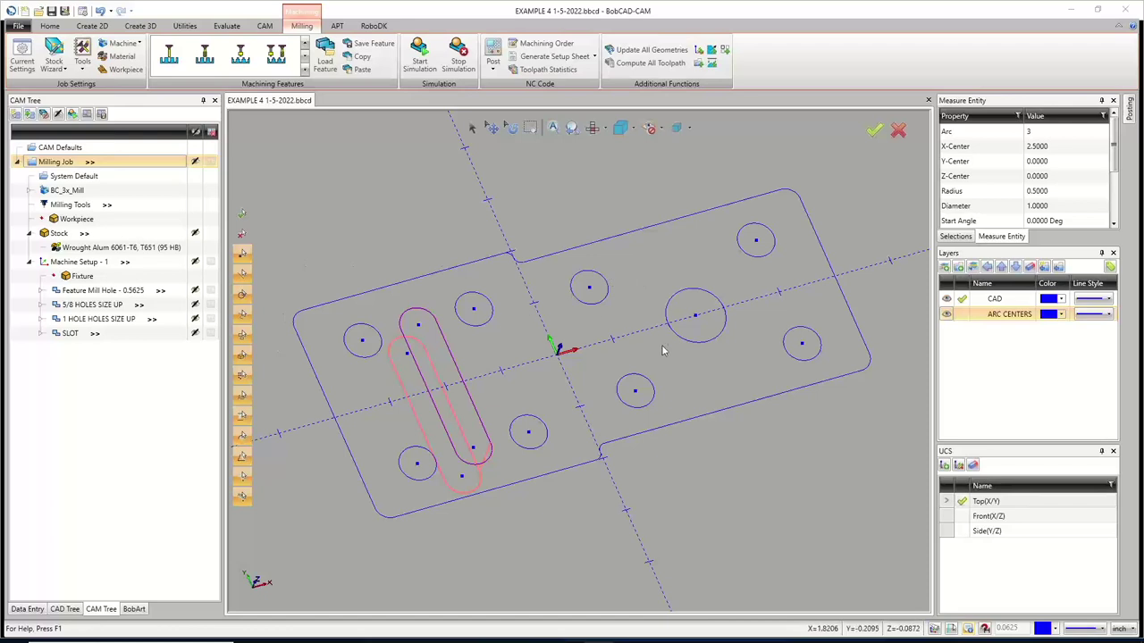
pyautogui.scroll(-3, 498, 333)
pyautogui.scroll(2, 481, 438)
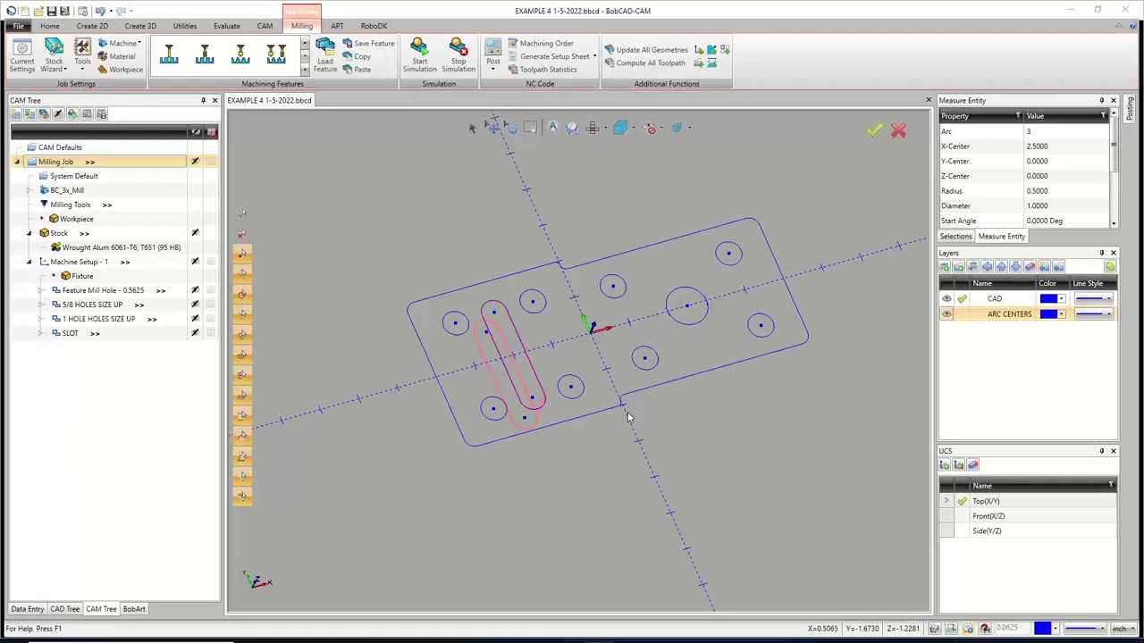
# Create a Mill 2 Axis feature on Machine Setup - 1 and enter Feature Geometry Picking
pyautogui.rightClick(77, 263)
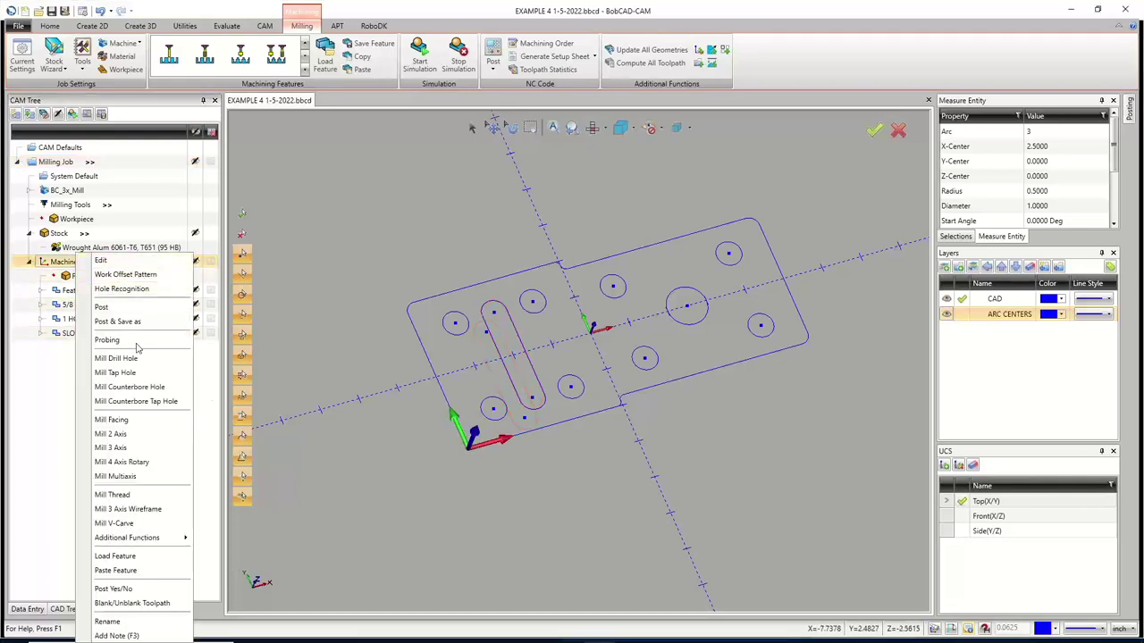
pyautogui.click(126, 435)
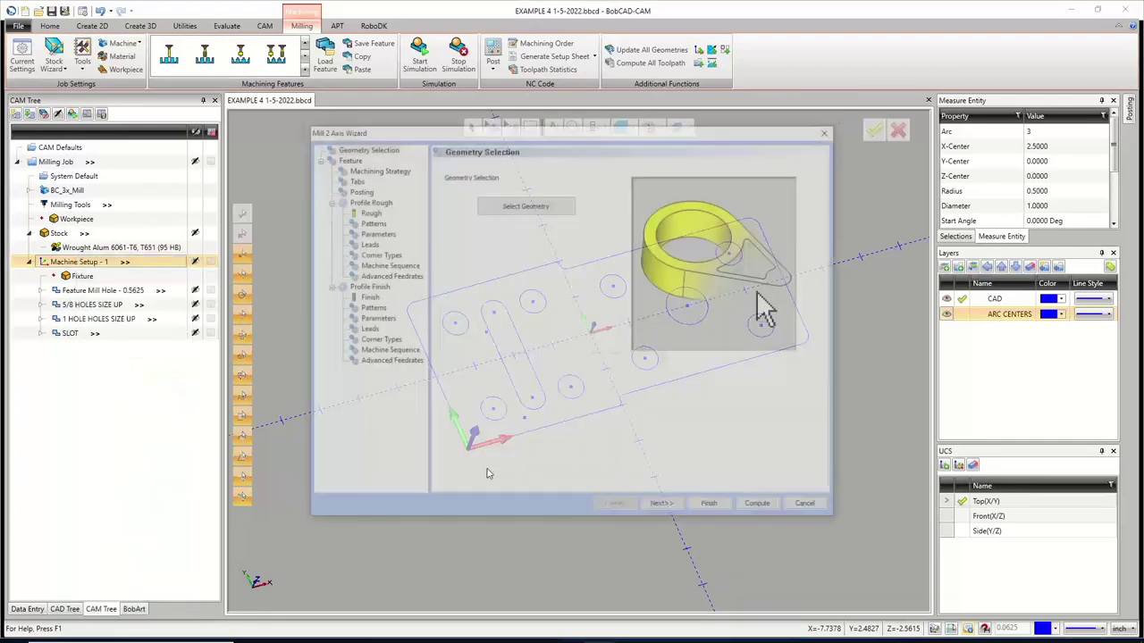
pyautogui.click(534, 205)
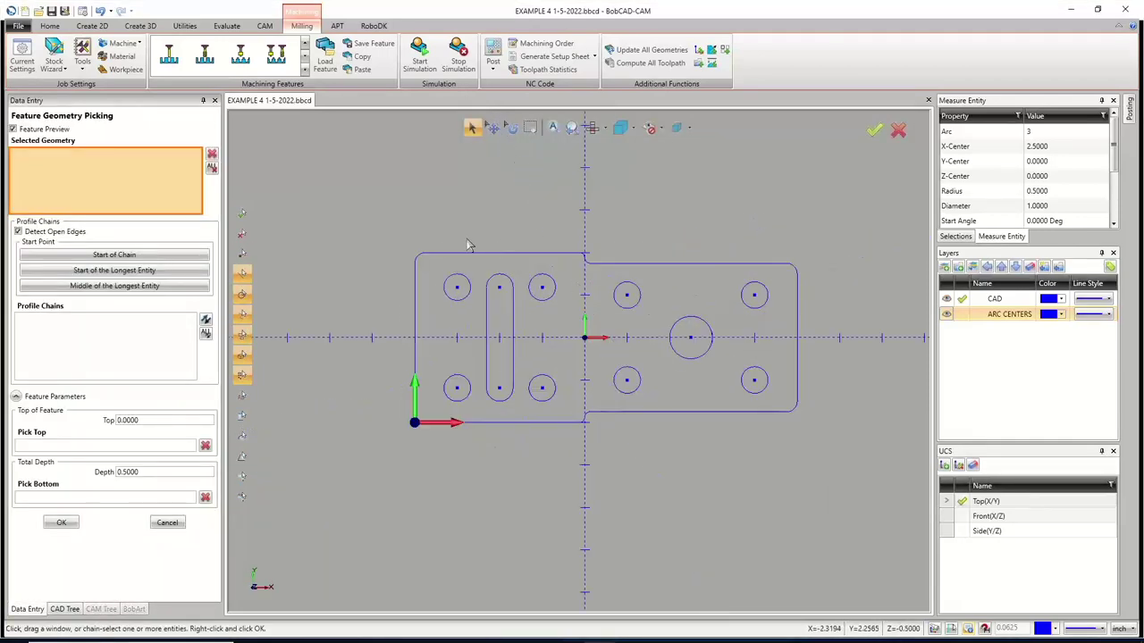
# Chain-select the right, top, left and bottom edges of the plate's outer outline
pyautogui.click(415, 296)
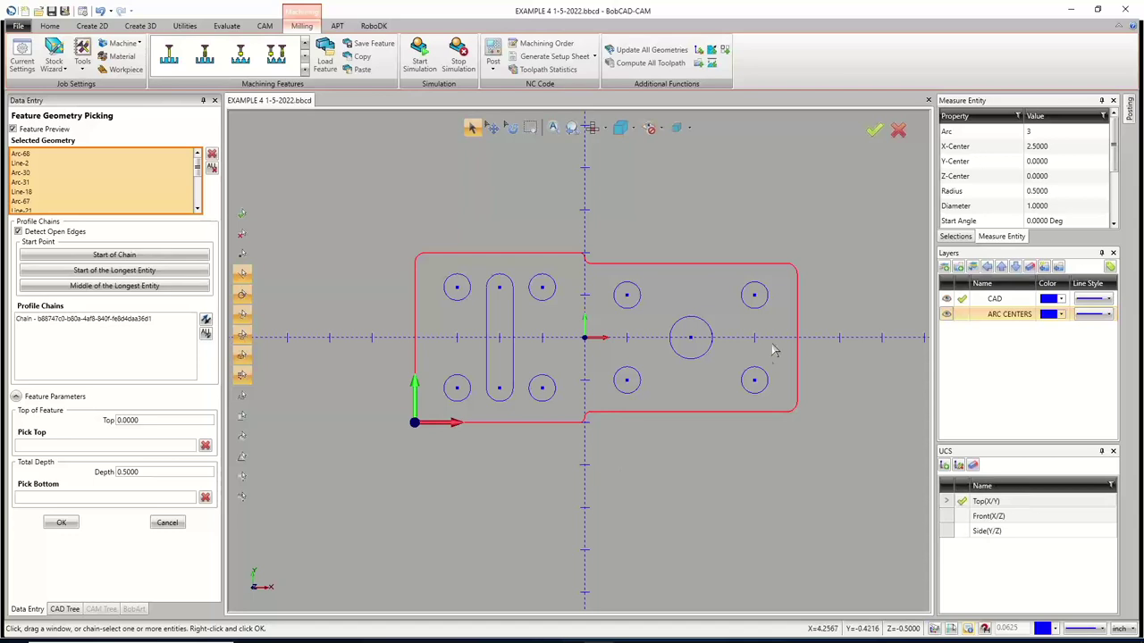
pyautogui.click(798, 340)
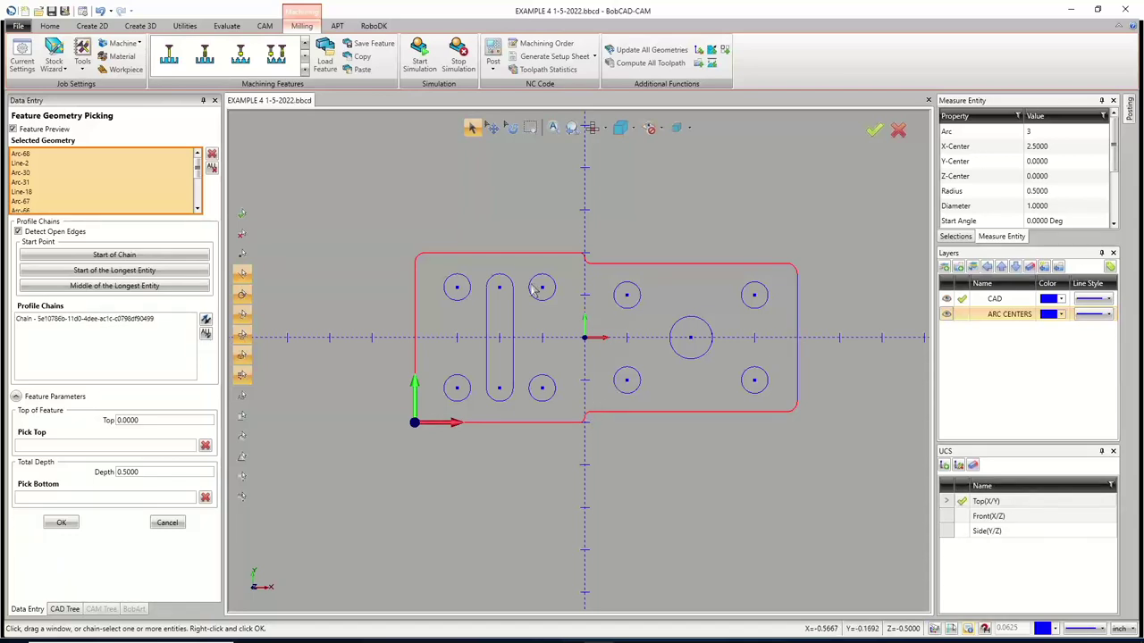
pyautogui.click(508, 259)
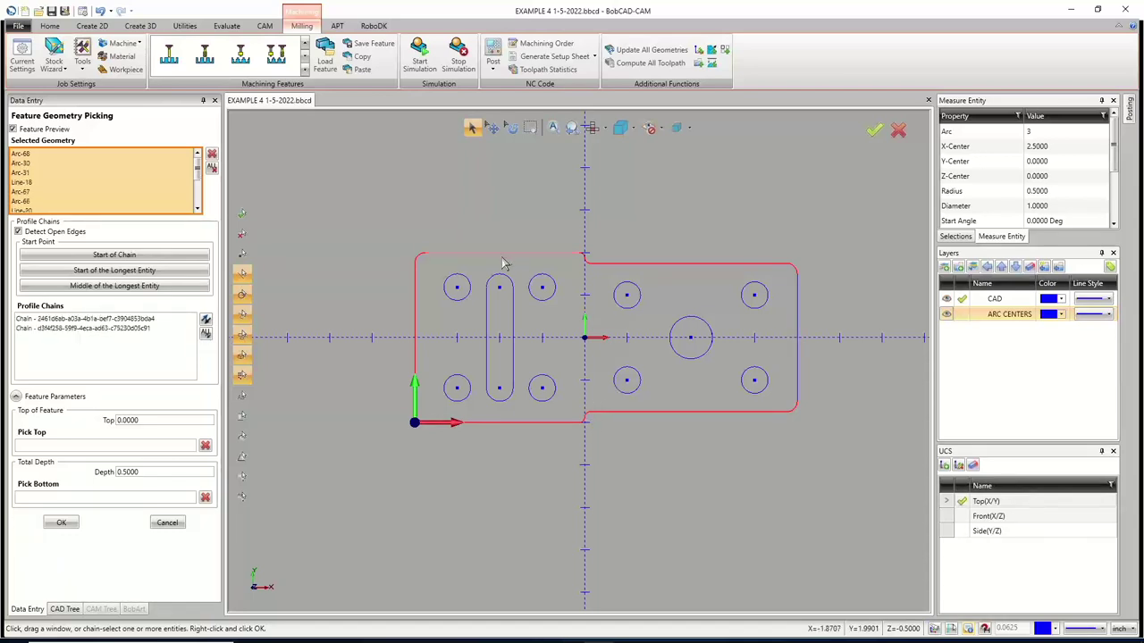
pyautogui.click(416, 334)
pyautogui.click(497, 422)
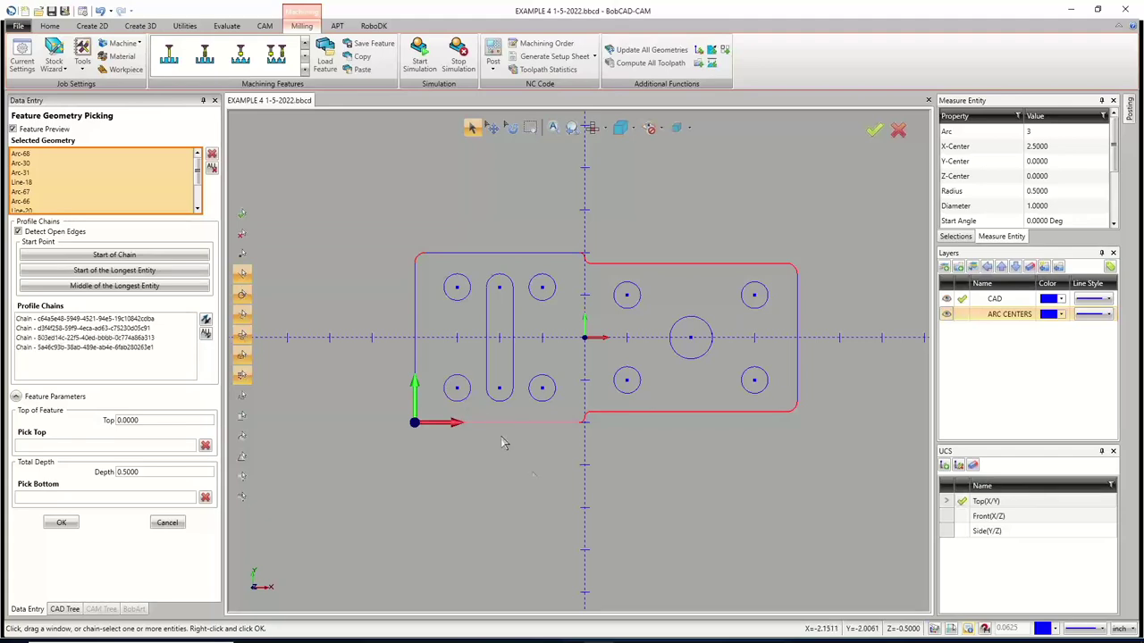
pyautogui.scroll(10, 418, 432)
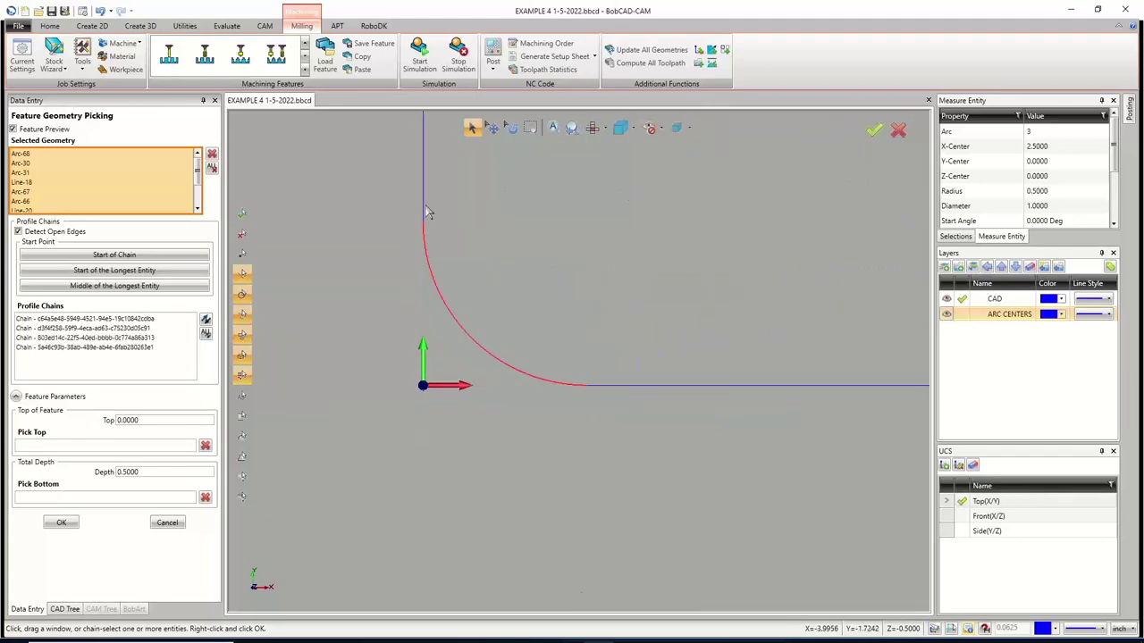
pyautogui.scroll(-8, 565, 394)
pyautogui.scroll(6, 590, 384)
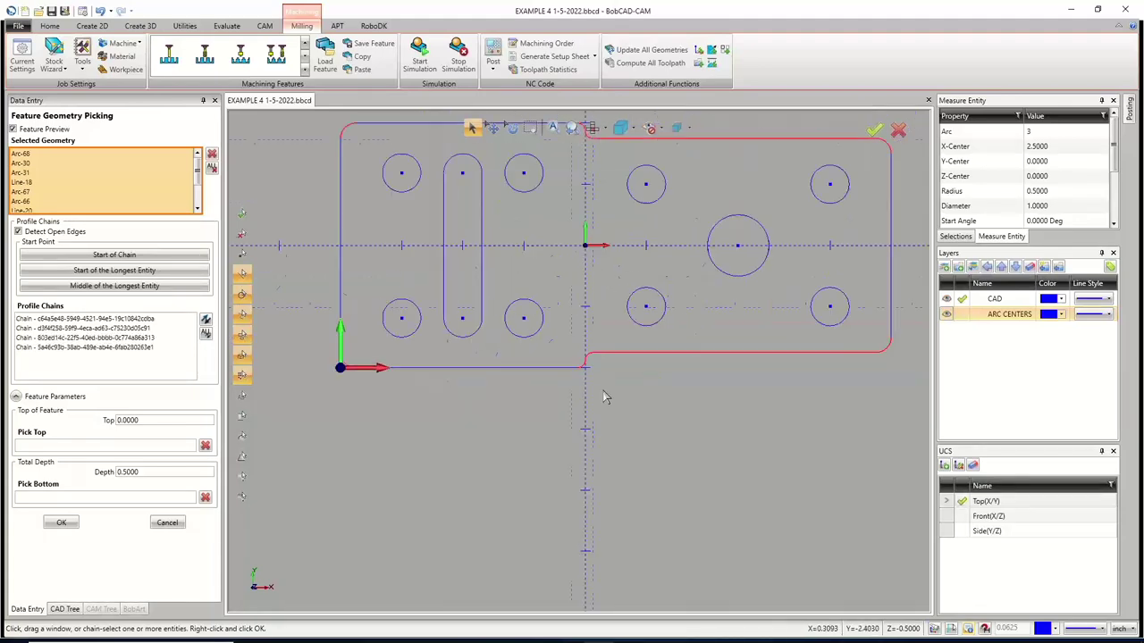
pyautogui.scroll(-5, 558, 353)
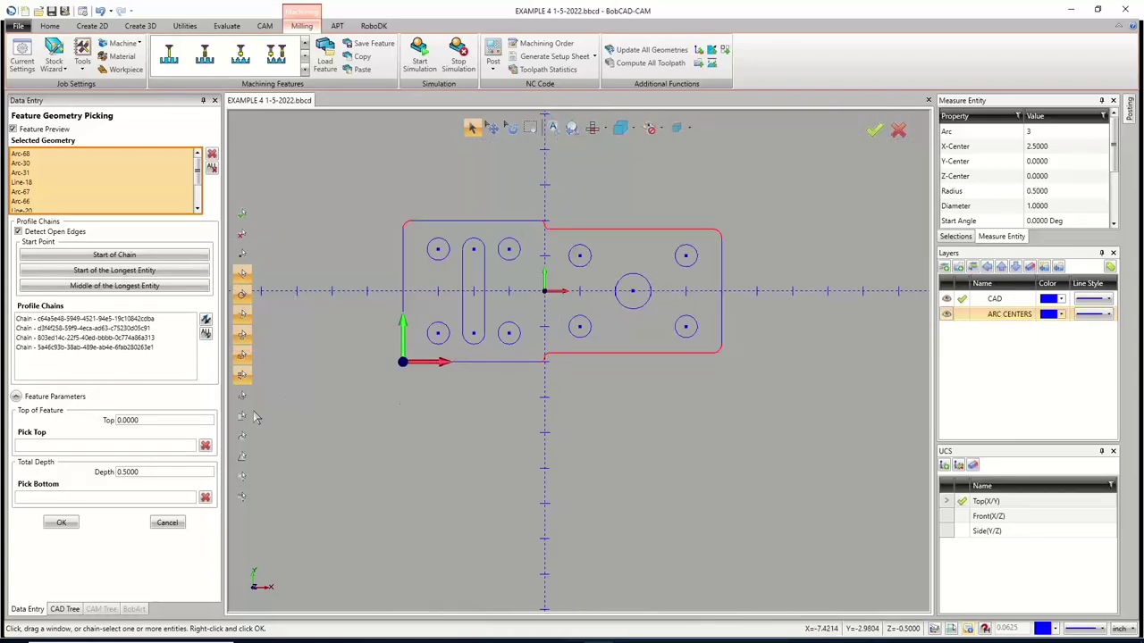
# Set the total depth to 1.1, verify the chain directions, and accept the selection
pyautogui.click(125, 472)
pyautogui.write('1')
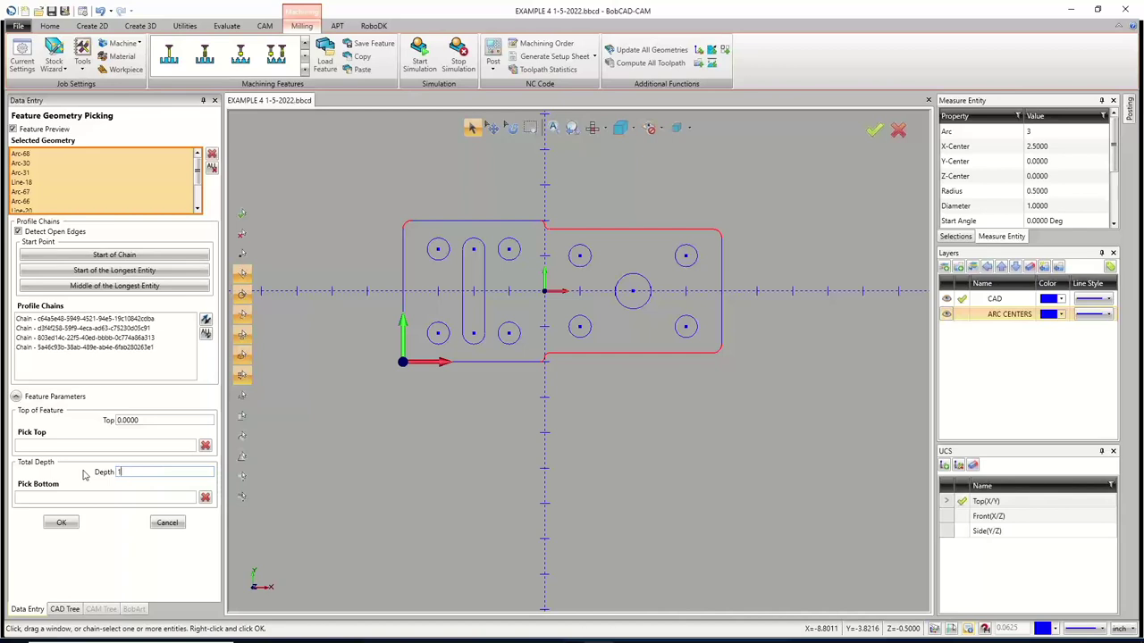
pyautogui.write('.1')
pyautogui.hotkey('shift', 'Tab')
pyautogui.hotkey('shift', 'Tab')
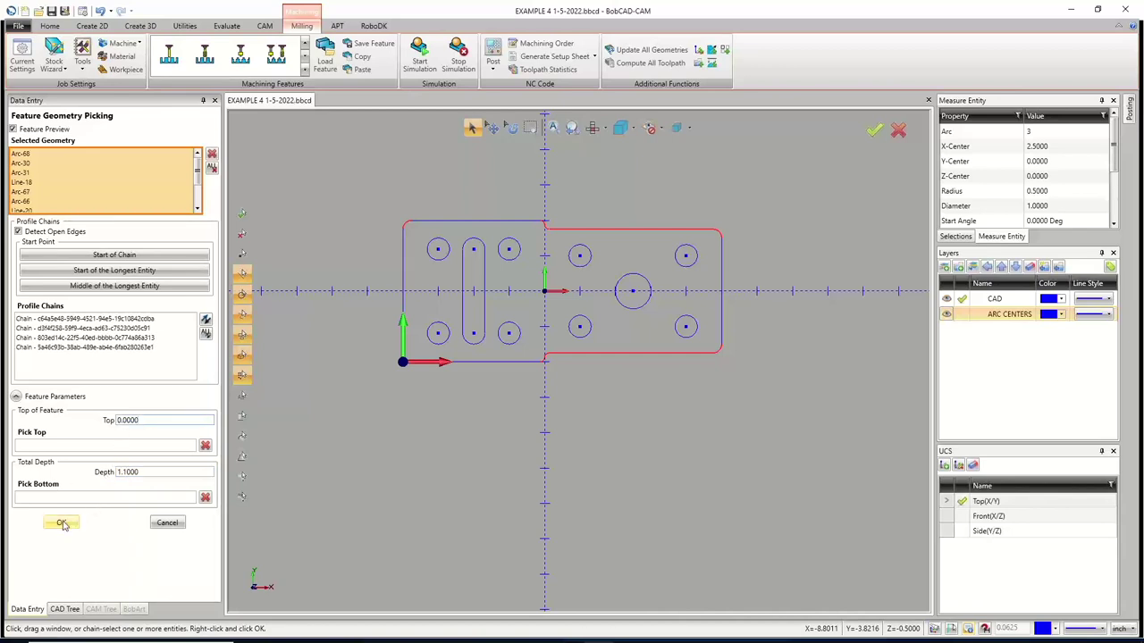
pyautogui.click(95, 324)
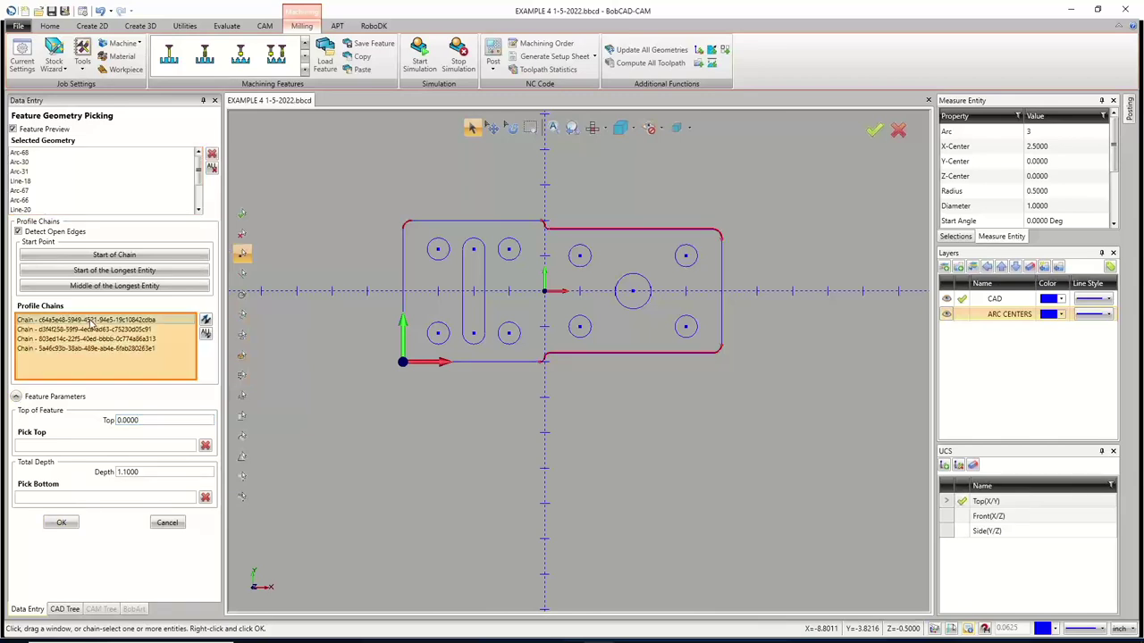
pyautogui.scroll(5, 404, 223)
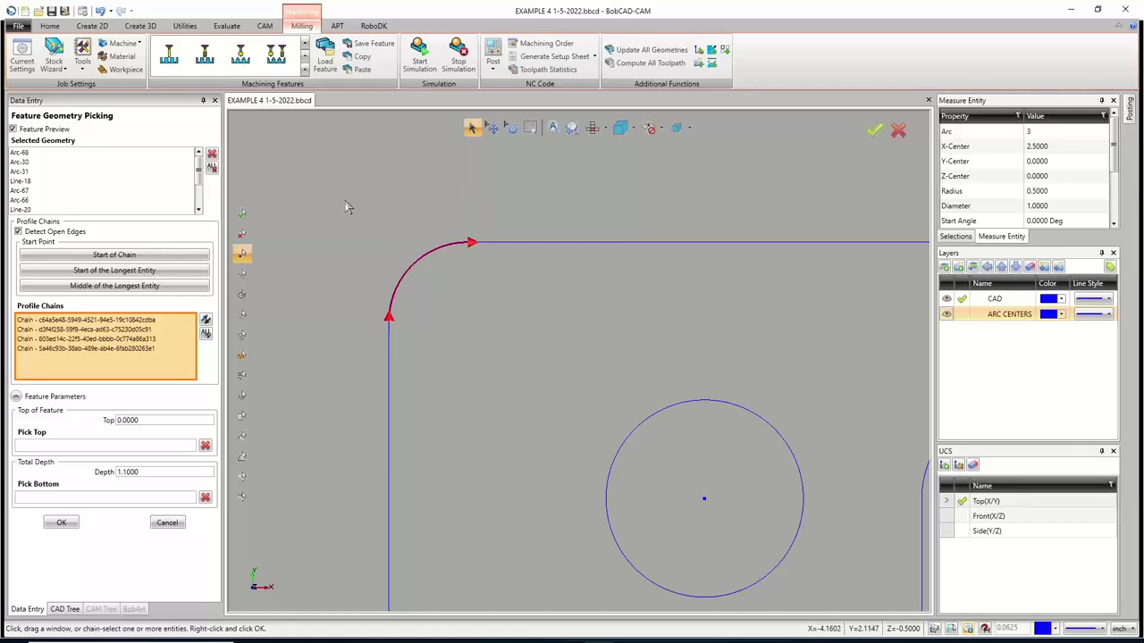
pyautogui.scroll(-3, 327, 210)
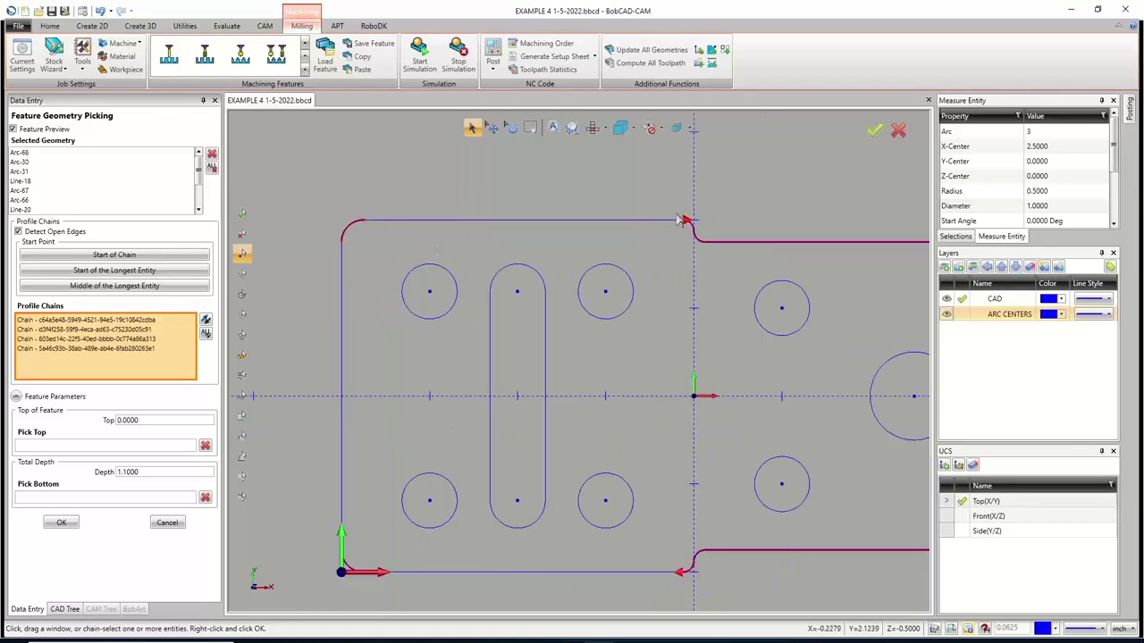
pyautogui.scroll(-3, 701, 228)
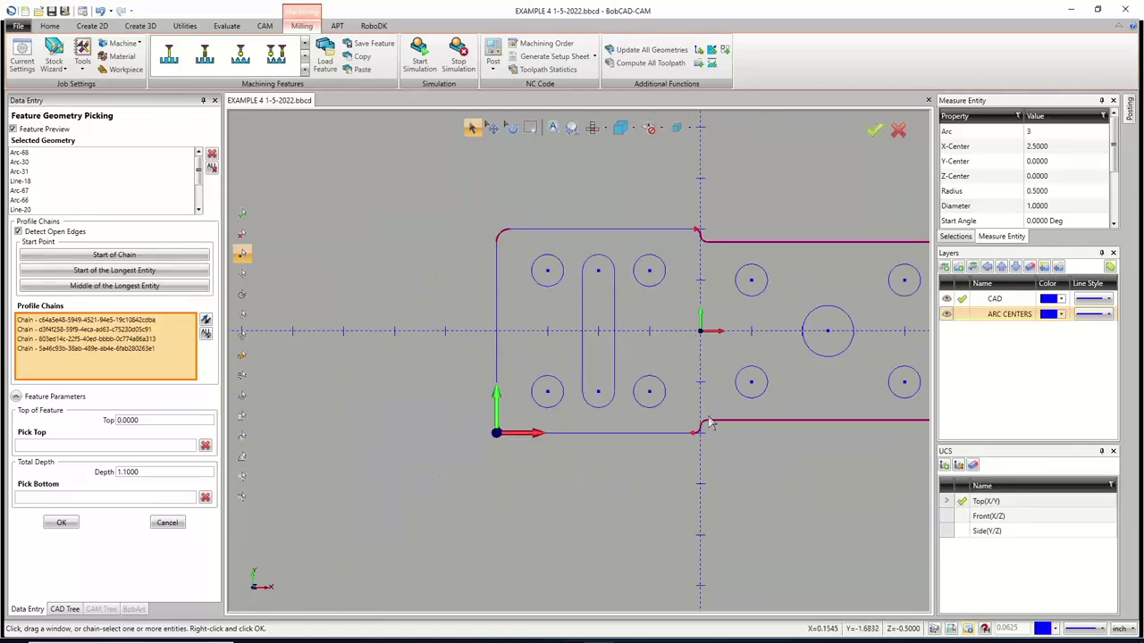
pyautogui.scroll(5, 488, 440)
pyautogui.scroll(2, 542, 404)
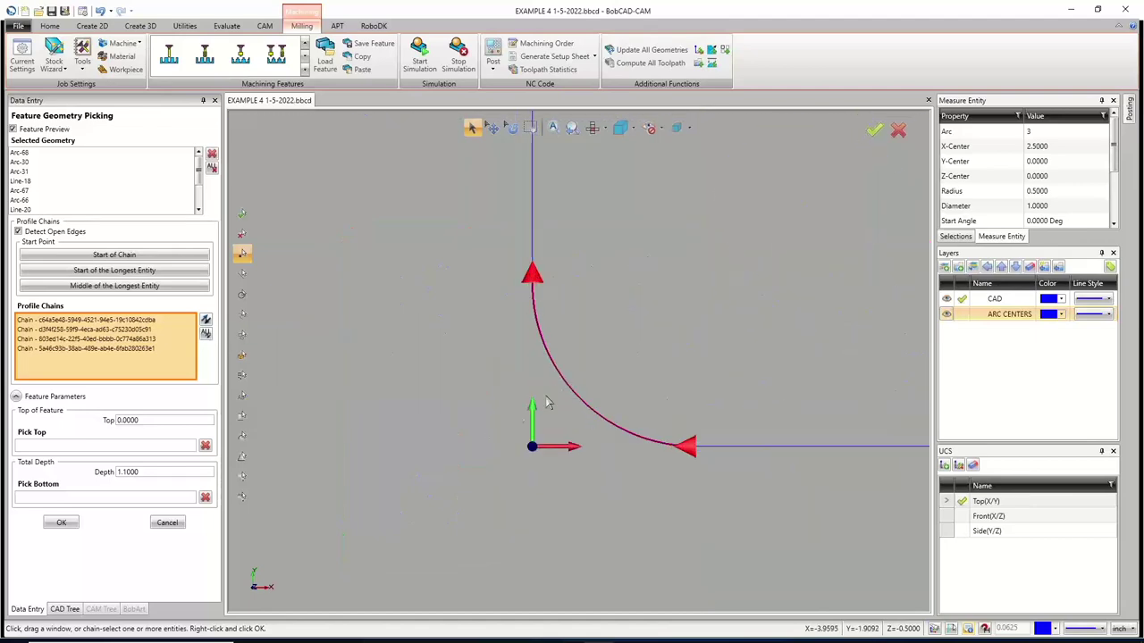
pyautogui.click(75, 525)
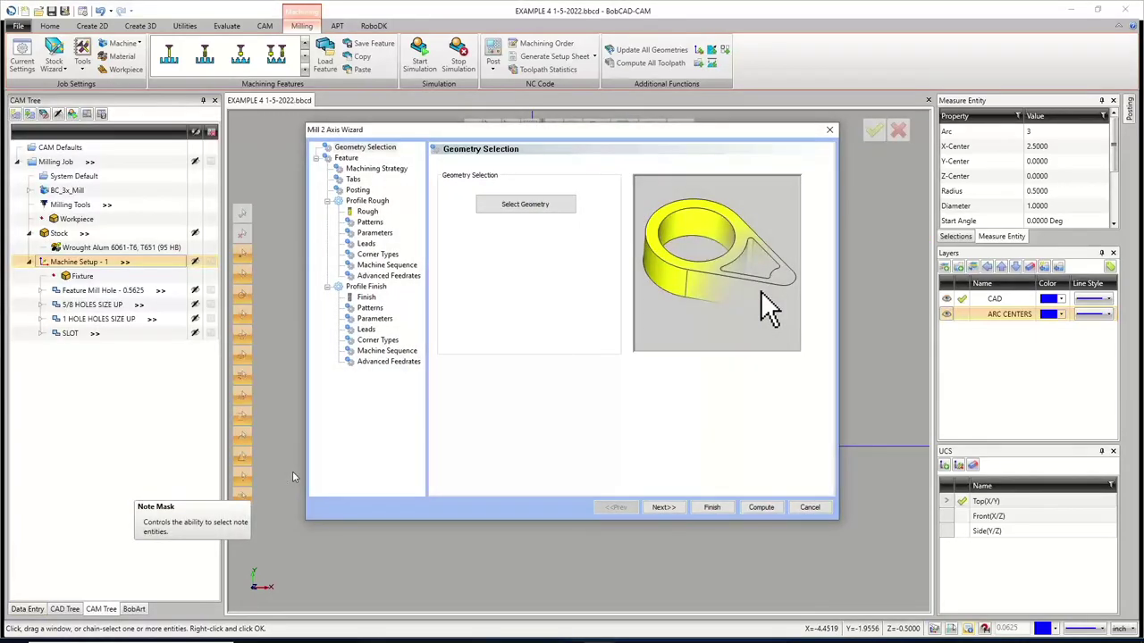
# Advance to the Feature page: Rapid Plane 0.2000, Feed Plane 0.1000, Top 0.0000, Total Depth 1.1000
pyautogui.click(662, 507)
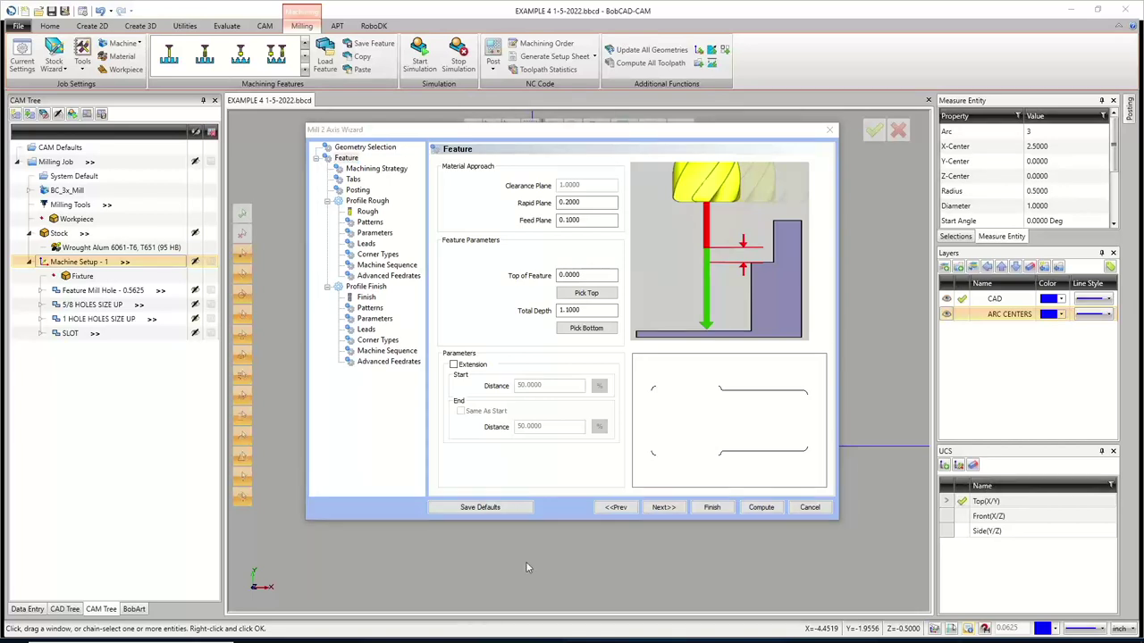
pyautogui.moveTo(457, 638)
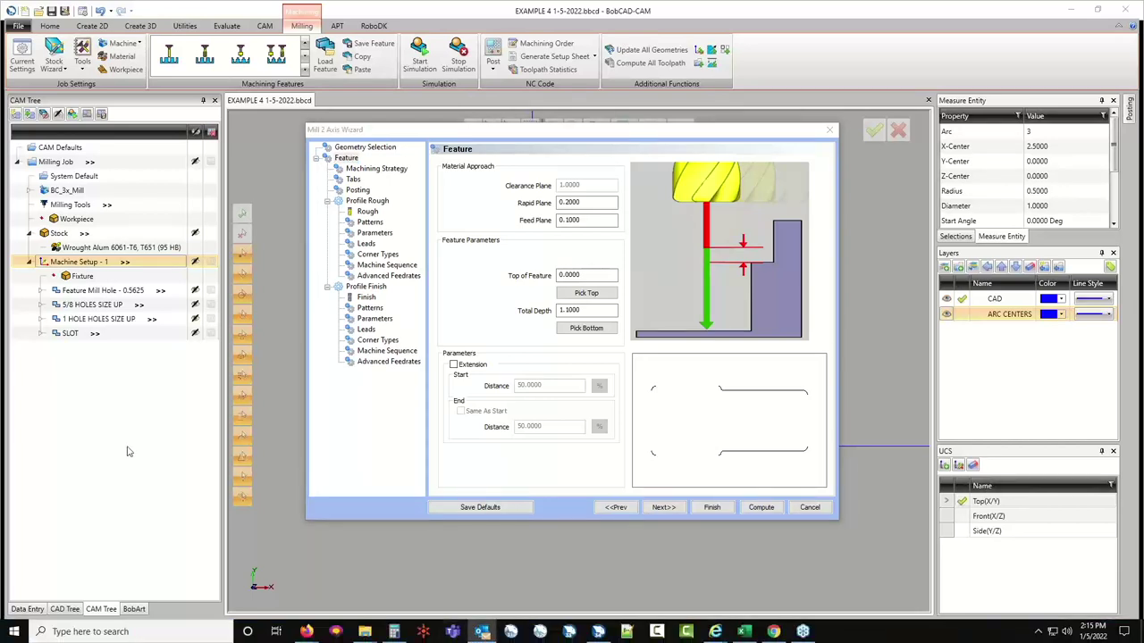
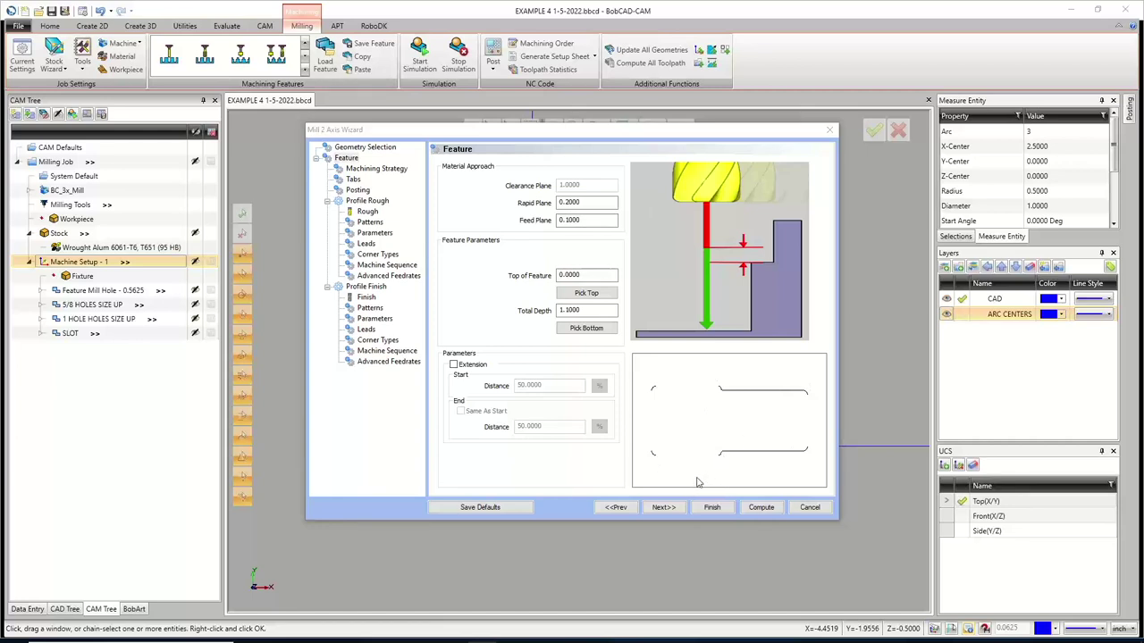
# Pass the strategy, tabs and posting pages unchanged to reach the Profile Rough 1/2 flat endmill
pyautogui.click(663, 507)
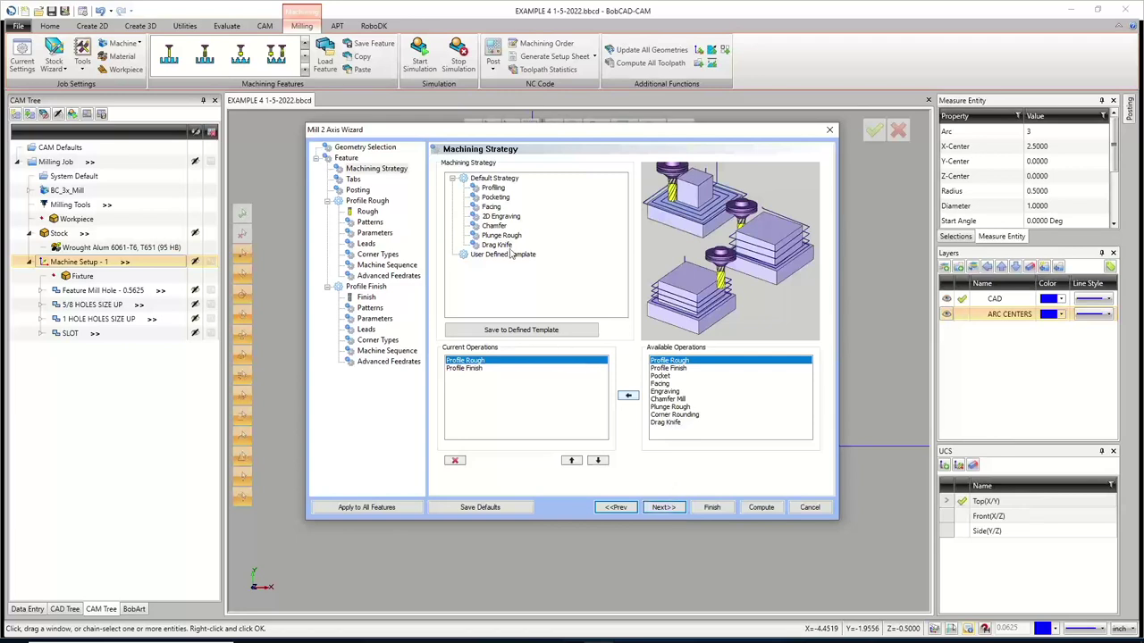
pyautogui.click(471, 376)
pyautogui.click(661, 507)
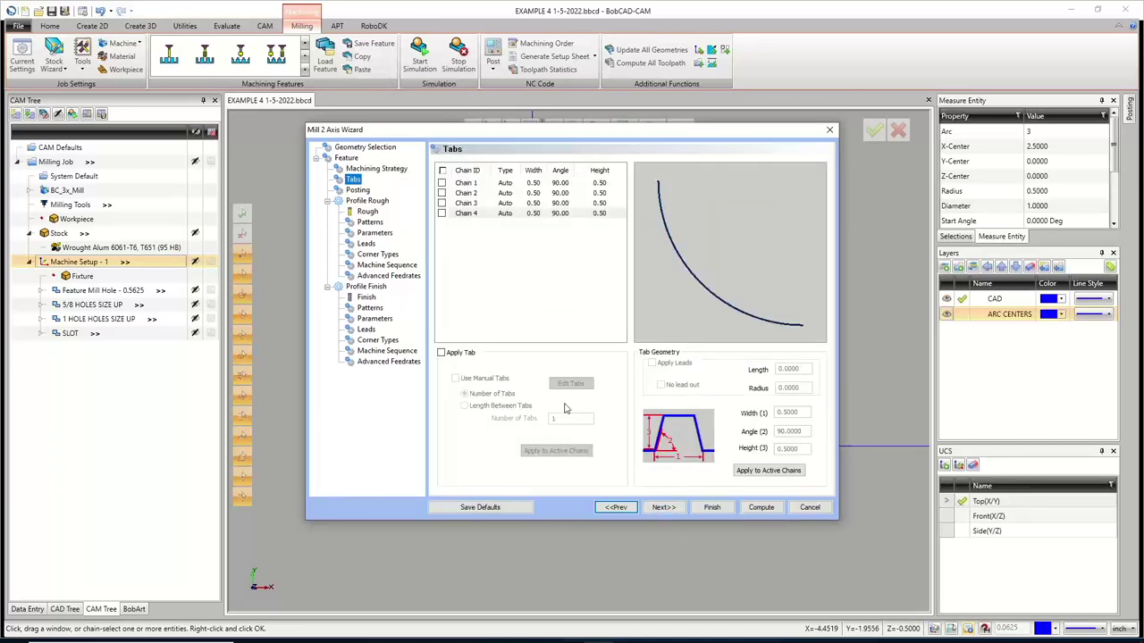
pyautogui.click(677, 508)
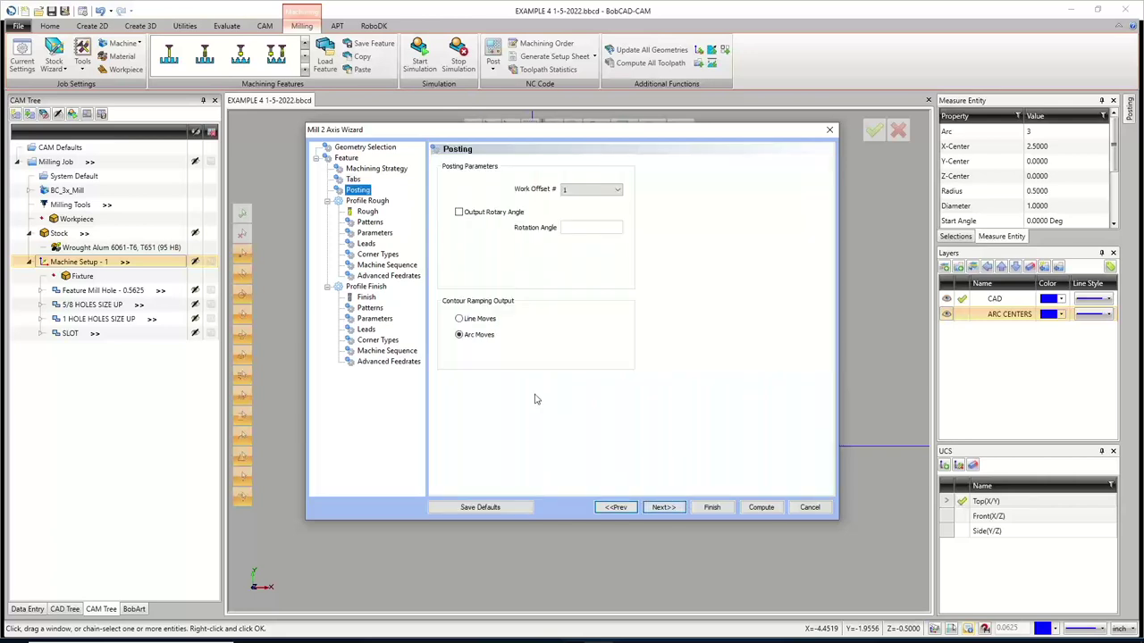
pyautogui.click(663, 507)
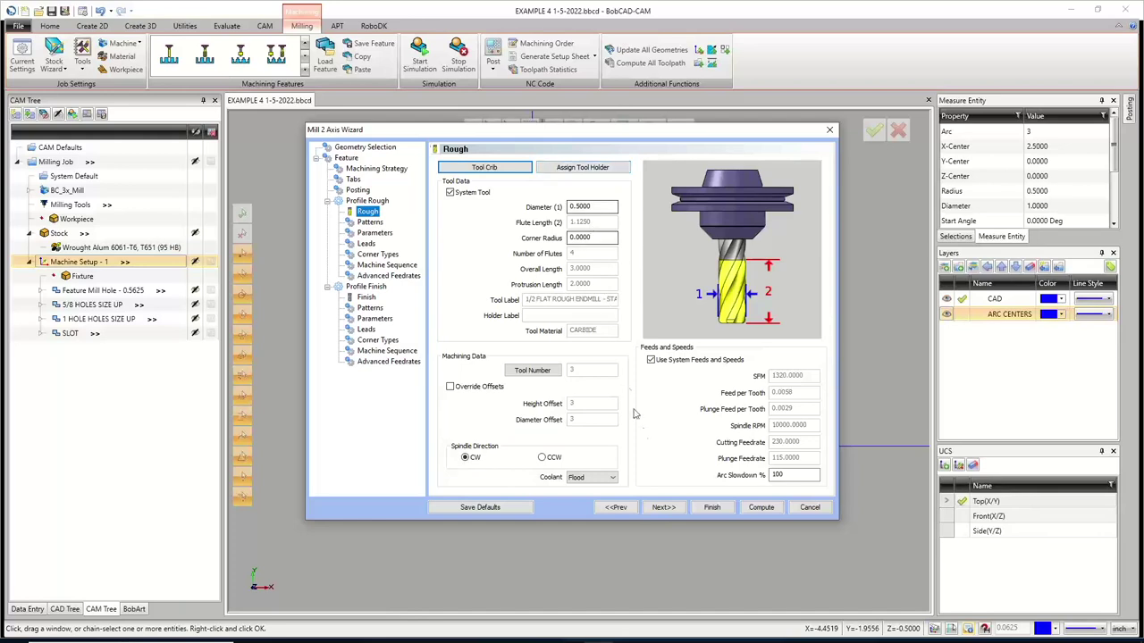
# Try Side Roughing with 0.2500 stock remaining, then settle on the Standard roughing pattern
pyautogui.click(663, 507)
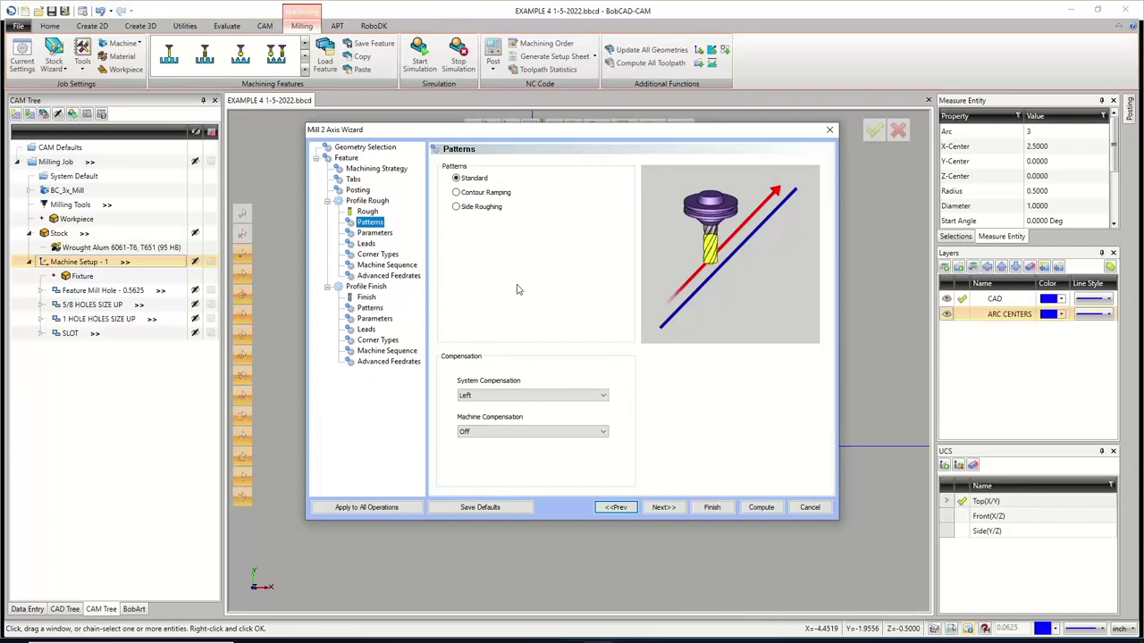
pyautogui.click(455, 206)
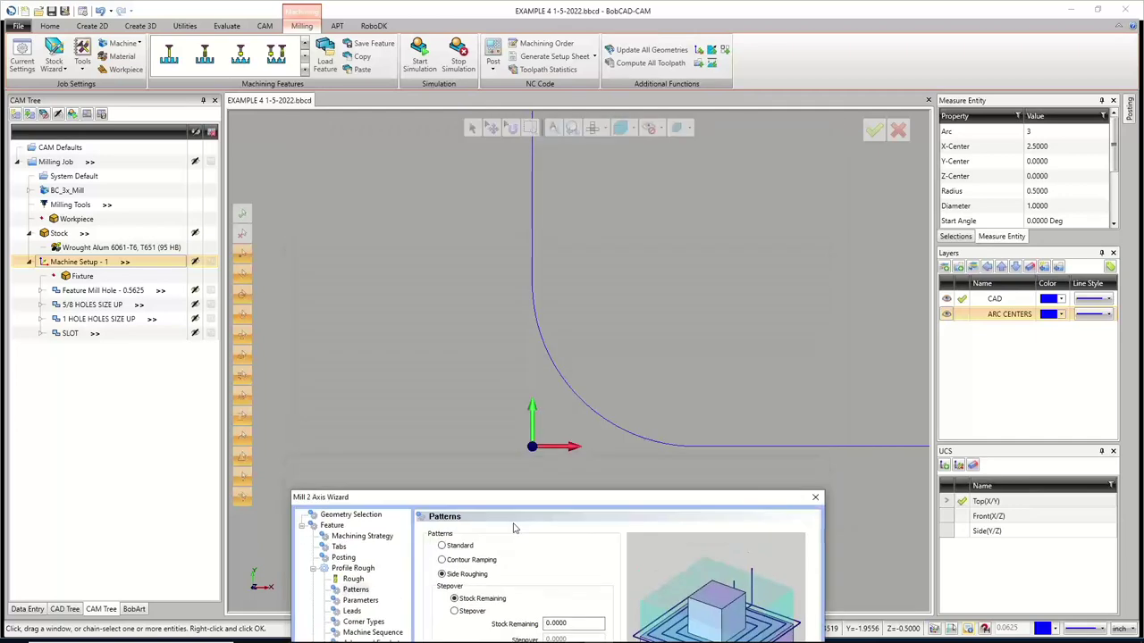
pyautogui.moveTo(520, 490); pyautogui.dragTo(490, 185)
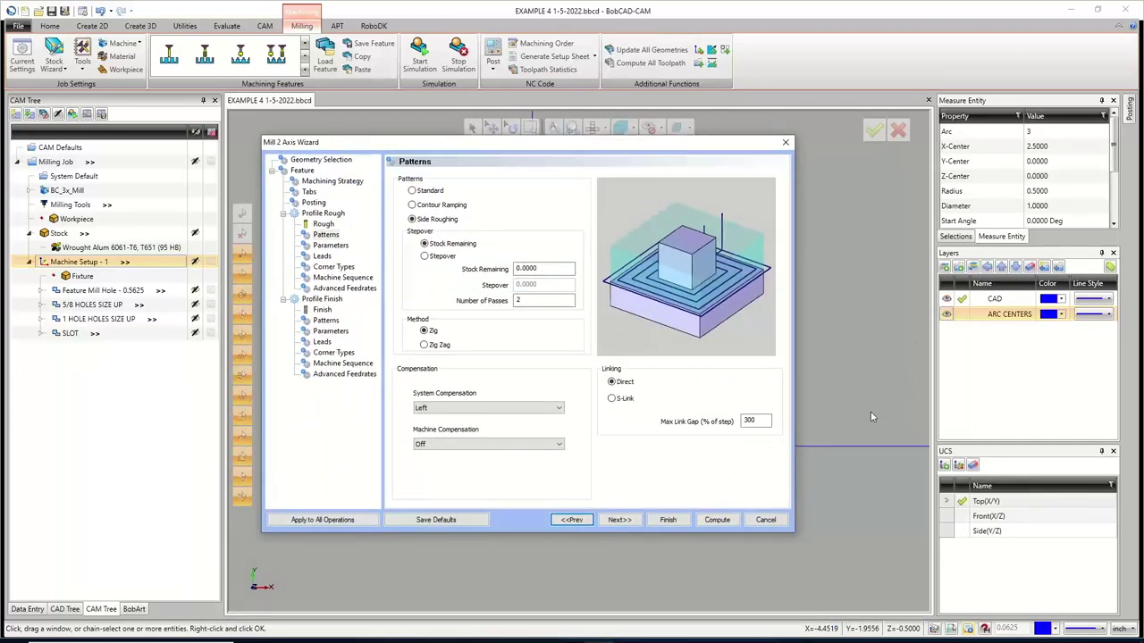
pyautogui.click(422, 191)
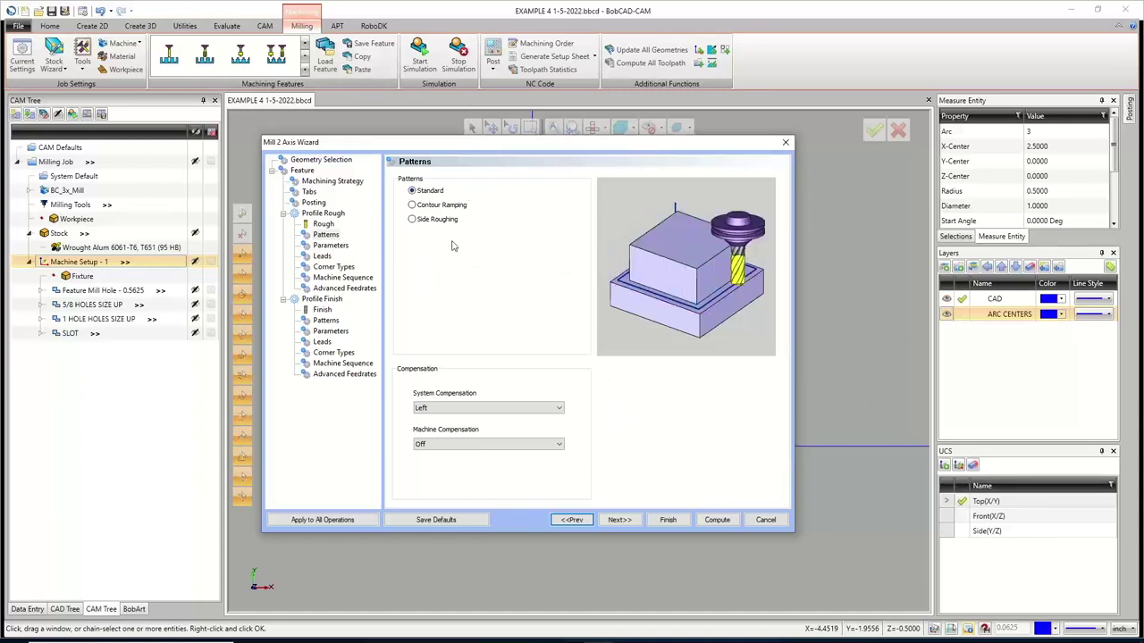
pyautogui.click(413, 220)
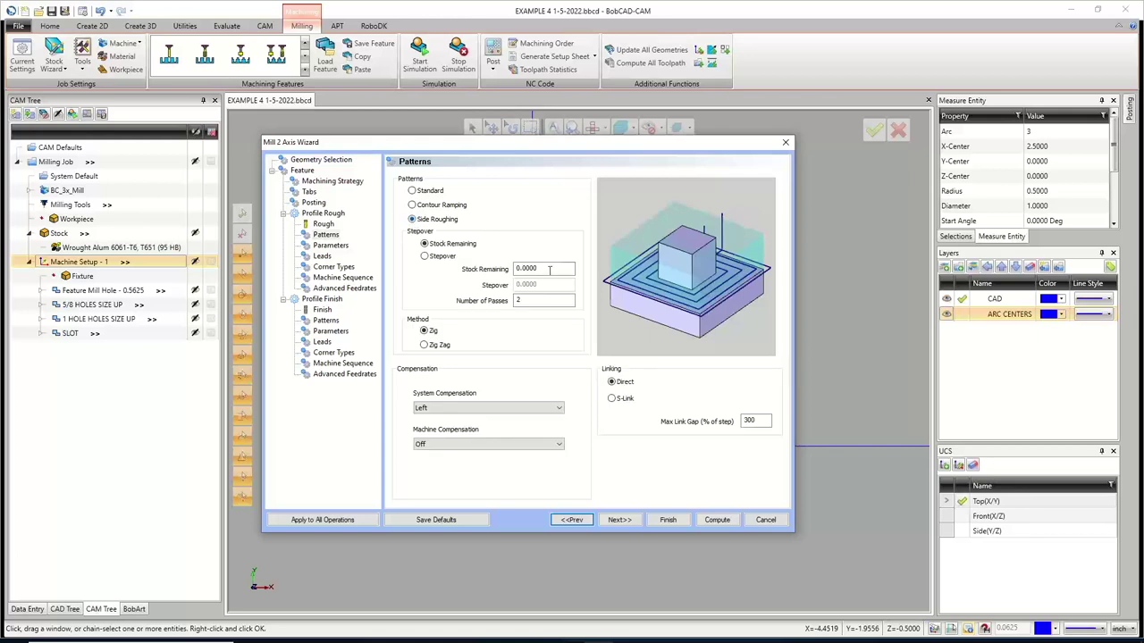
pyautogui.click(549, 269)
pyautogui.write('.2')
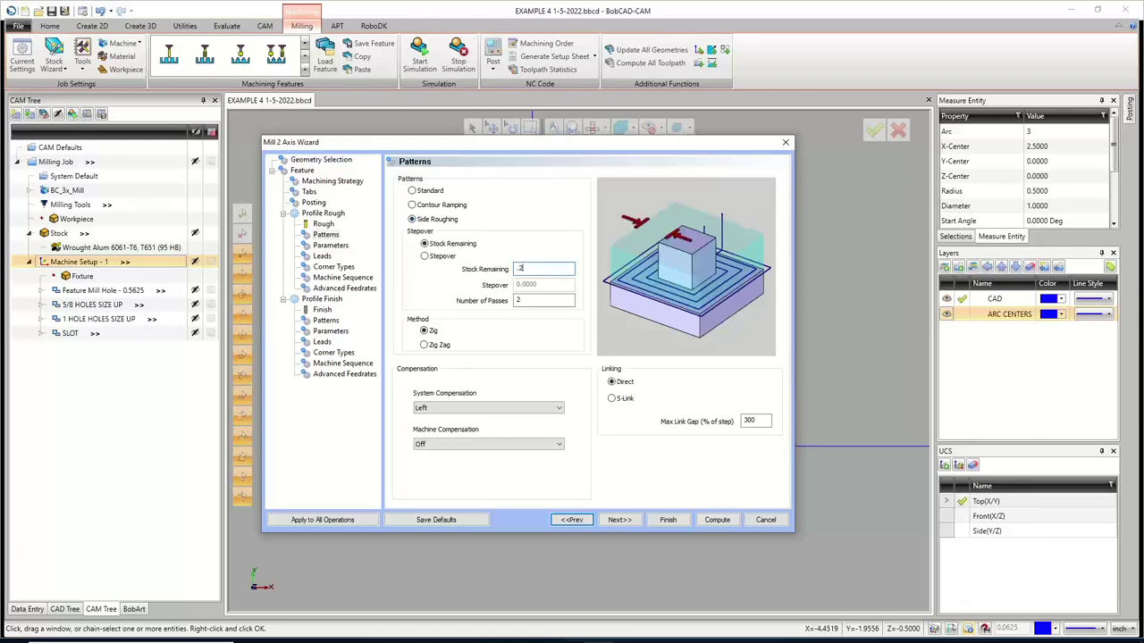
pyautogui.write('5')
pyautogui.press('Tab')
pyautogui.write('2')
pyautogui.click(412, 191)
# Set the Profile Rough machine compensation to Comp Left / G41 and continue to parameters
pyautogui.click(462, 445)
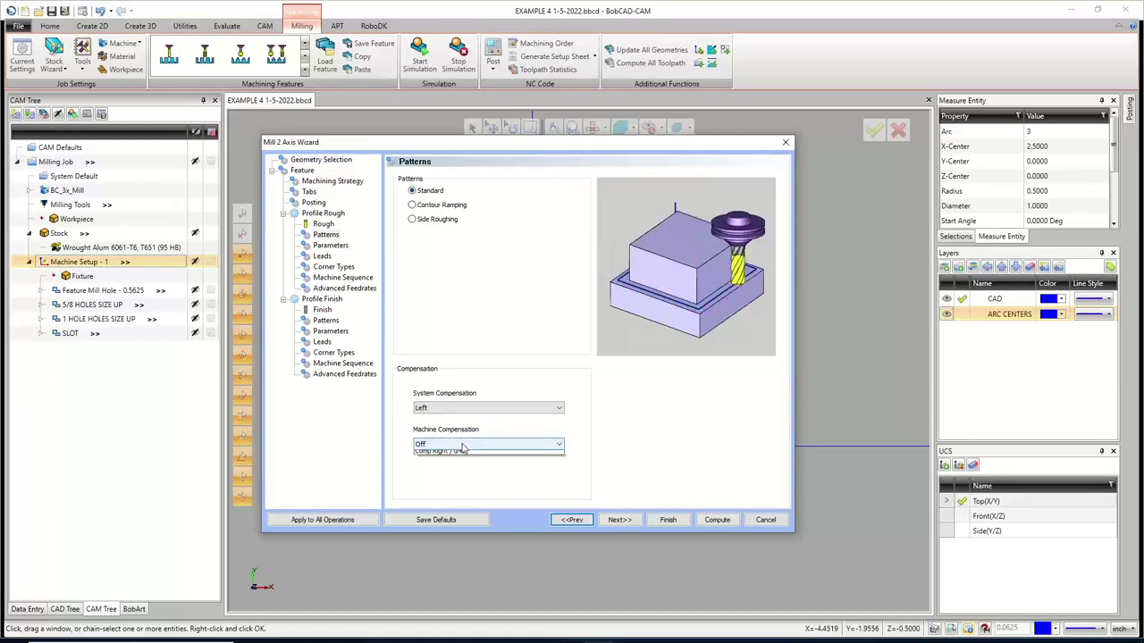
pyautogui.click(462, 464)
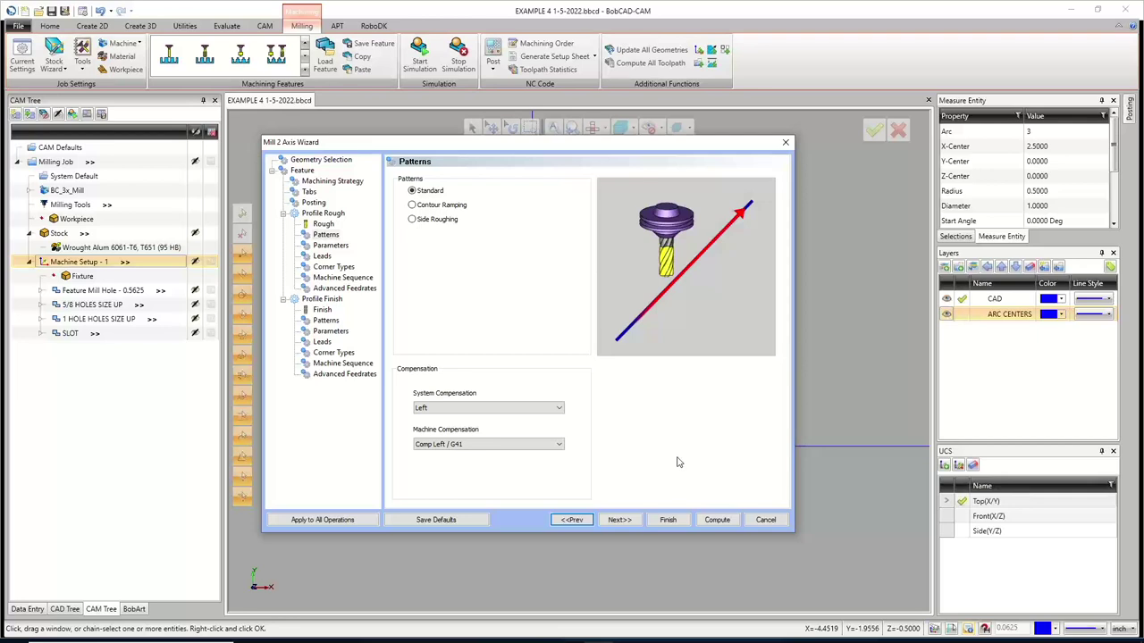
pyautogui.click(619, 519)
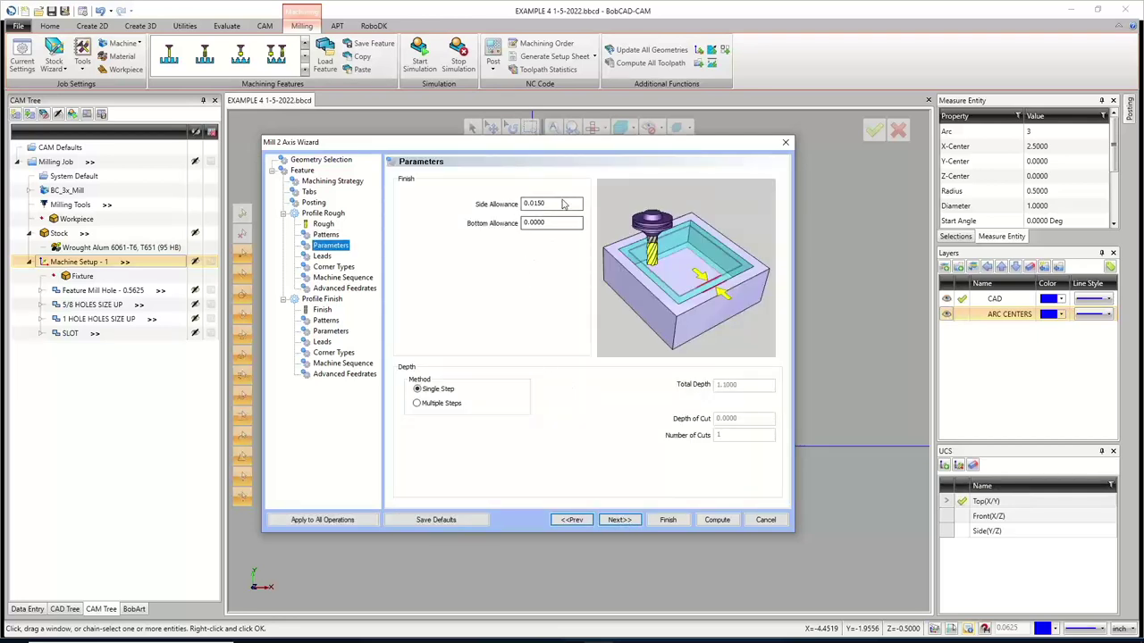
# Cut the rough depth in Multiple Steps of 1.1/4 (0.2750), keeping 0.0150 side allowance
pyautogui.doubleClick(534, 203)
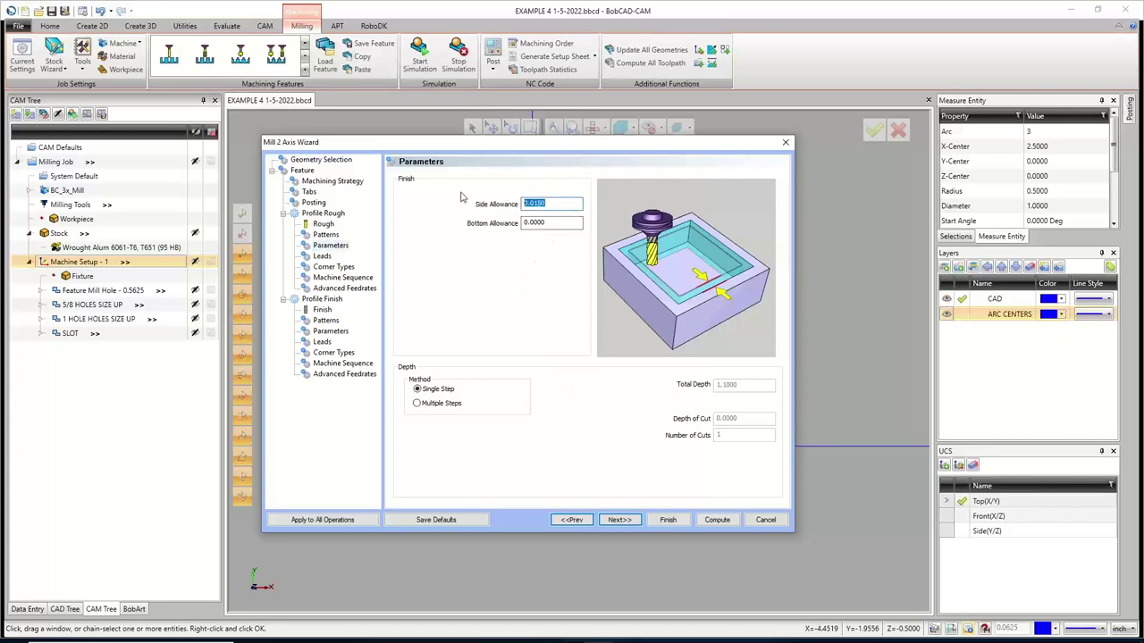
pyautogui.click(417, 404)
pyautogui.doubleClick(725, 419)
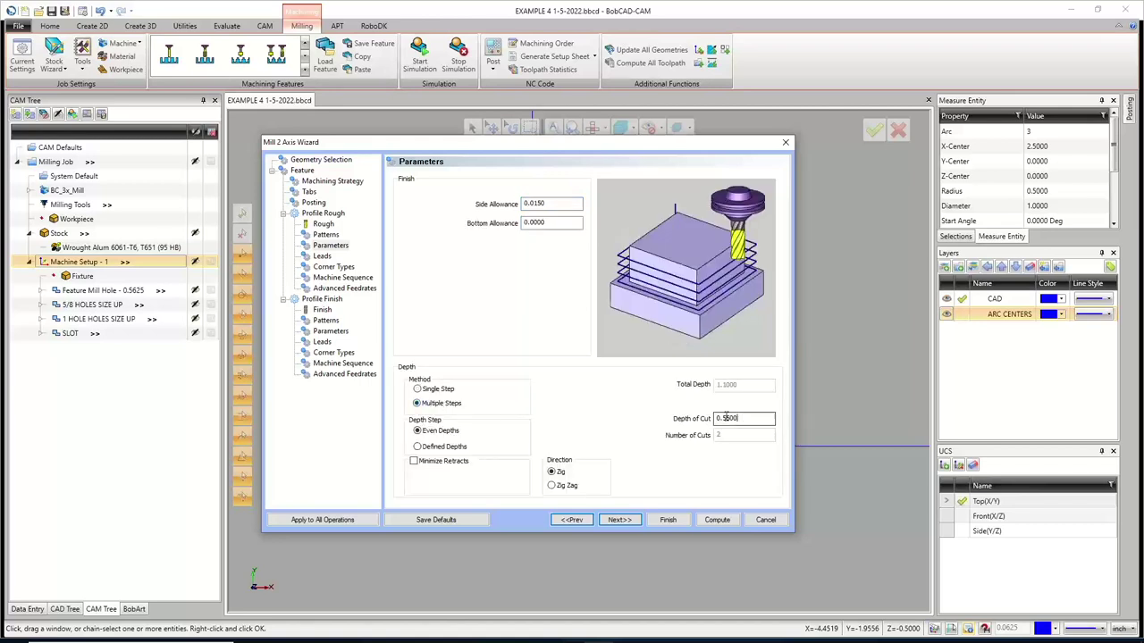
pyautogui.write('1.1/4')
pyautogui.click(561, 204)
pyautogui.click(559, 224)
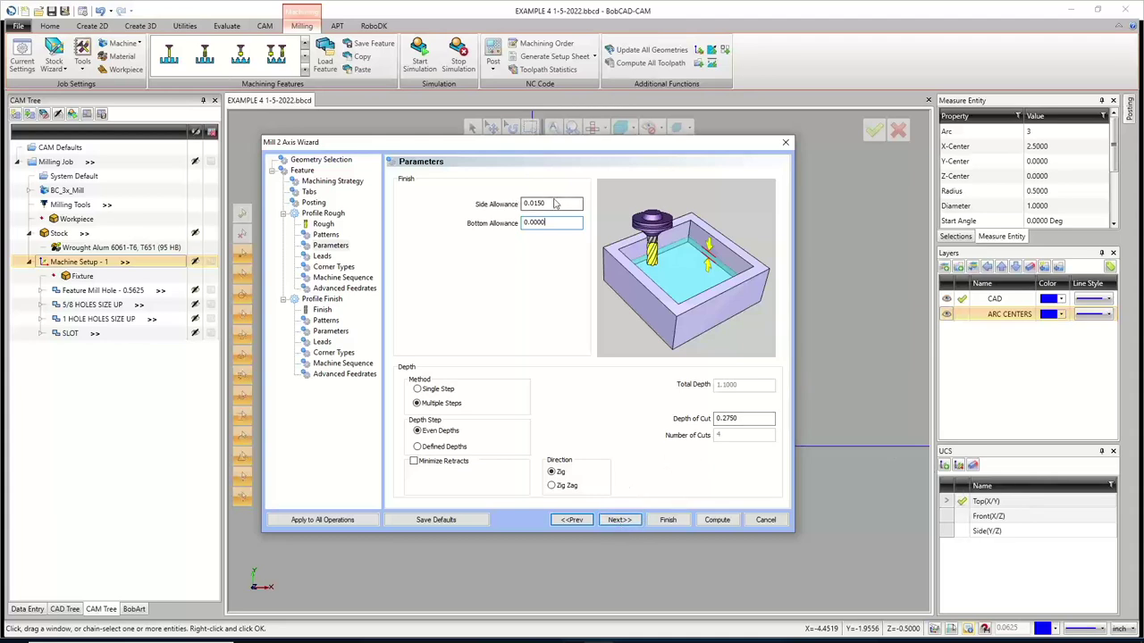
pyautogui.click(619, 520)
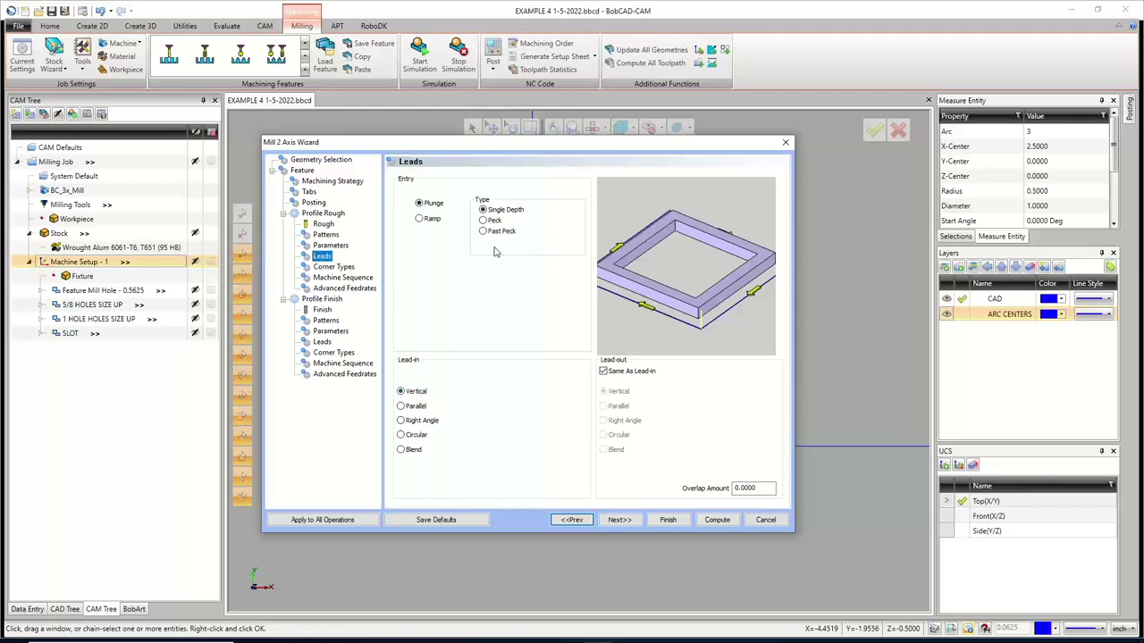
# Compare Parallel and Right Angle lead-ins against the part for the Profile Rough
pyautogui.moveTo(518, 153); pyautogui.dragTo(641, 503)
pyautogui.click(524, 410)
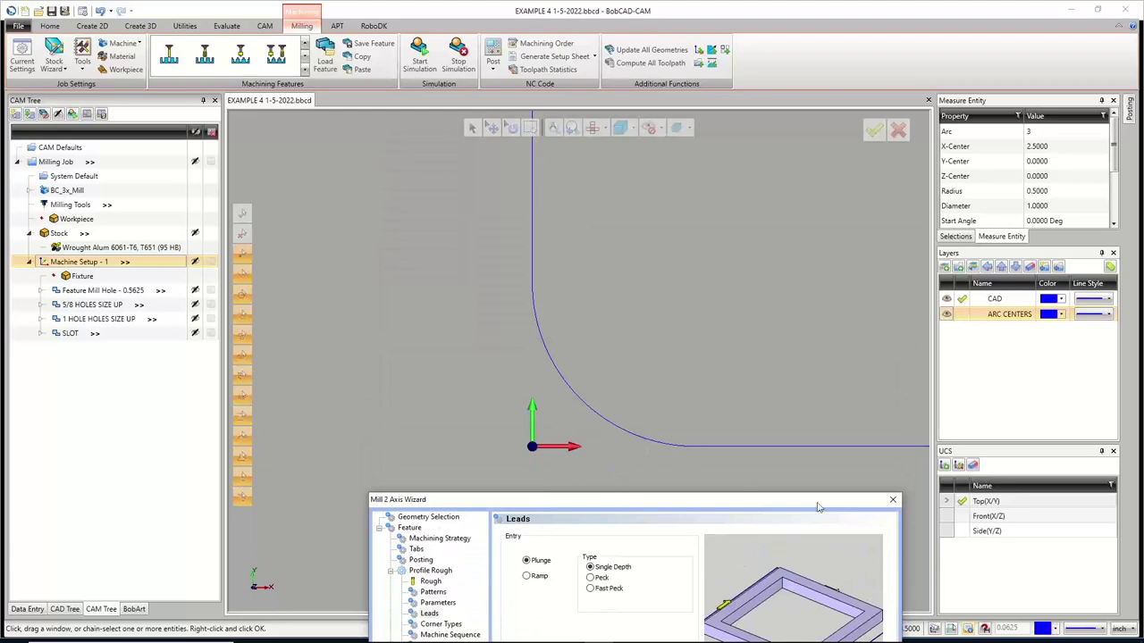
pyautogui.moveTo(647, 496); pyautogui.dragTo(642, 148)
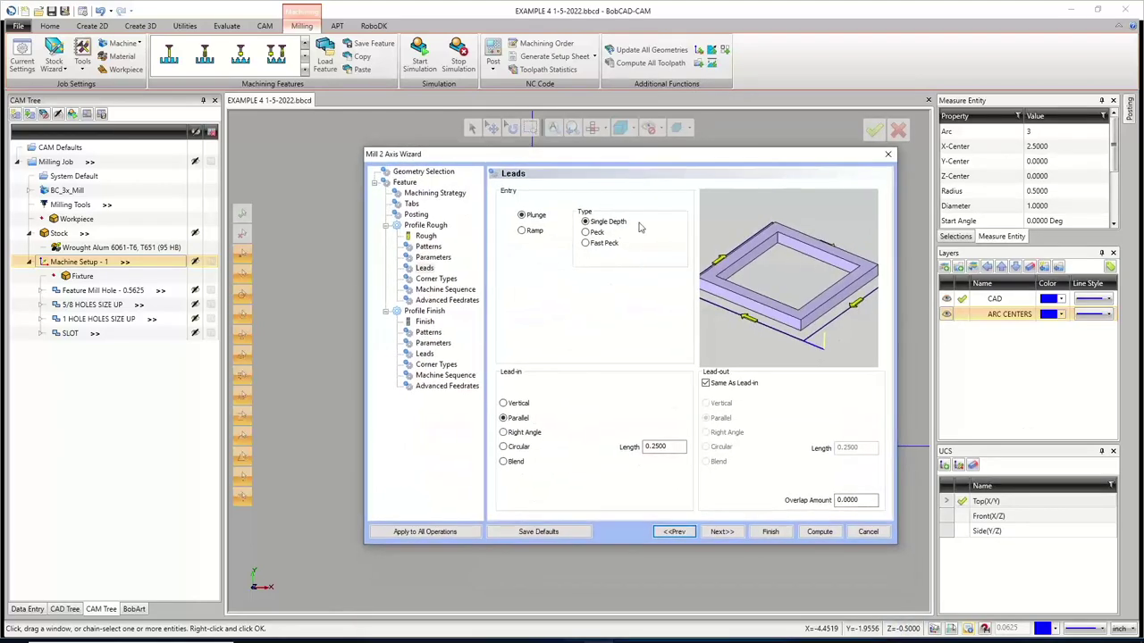
pyautogui.click(503, 433)
pyautogui.moveTo(672, 161); pyautogui.dragTo(663, 598)
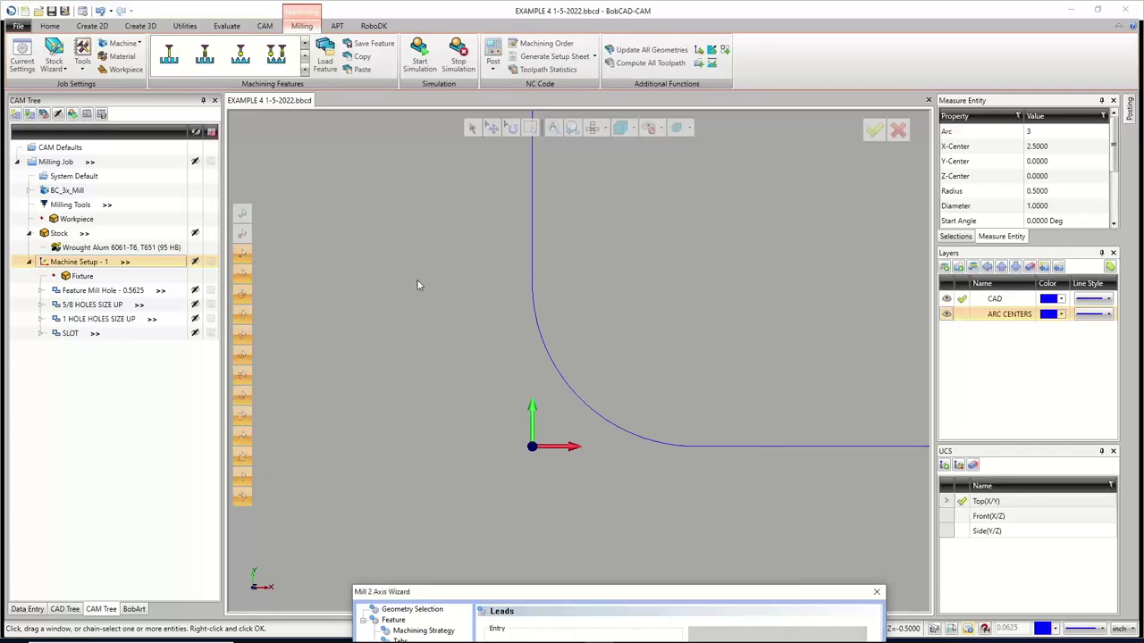
pyautogui.moveTo(553, 597); pyautogui.dragTo(525, 143)
# Use a Circular lead-in with a Tangent line, keeping 0.25 length and radius
pyautogui.click(465, 432)
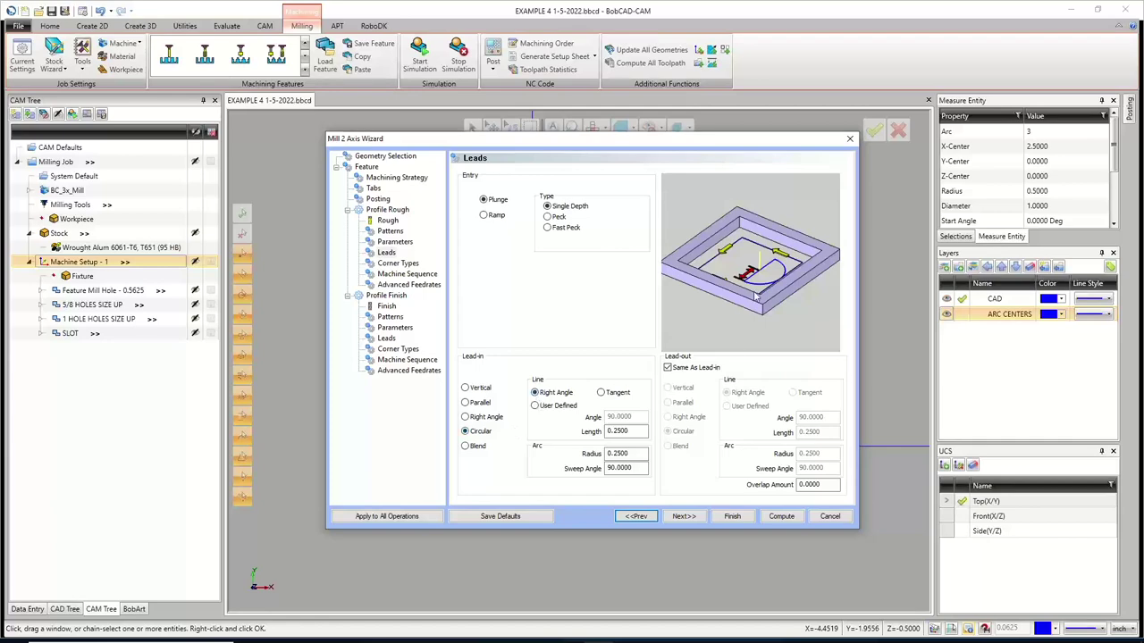
pyautogui.moveTo(676, 152); pyautogui.dragTo(682, 636)
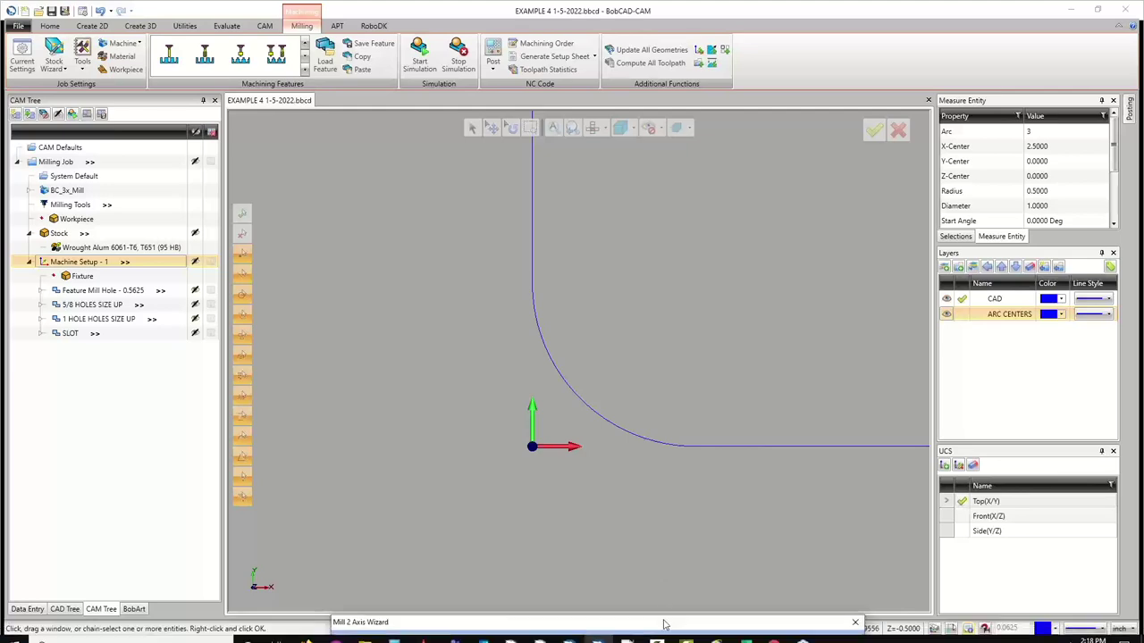
pyautogui.moveTo(661, 623); pyautogui.dragTo(650, 161)
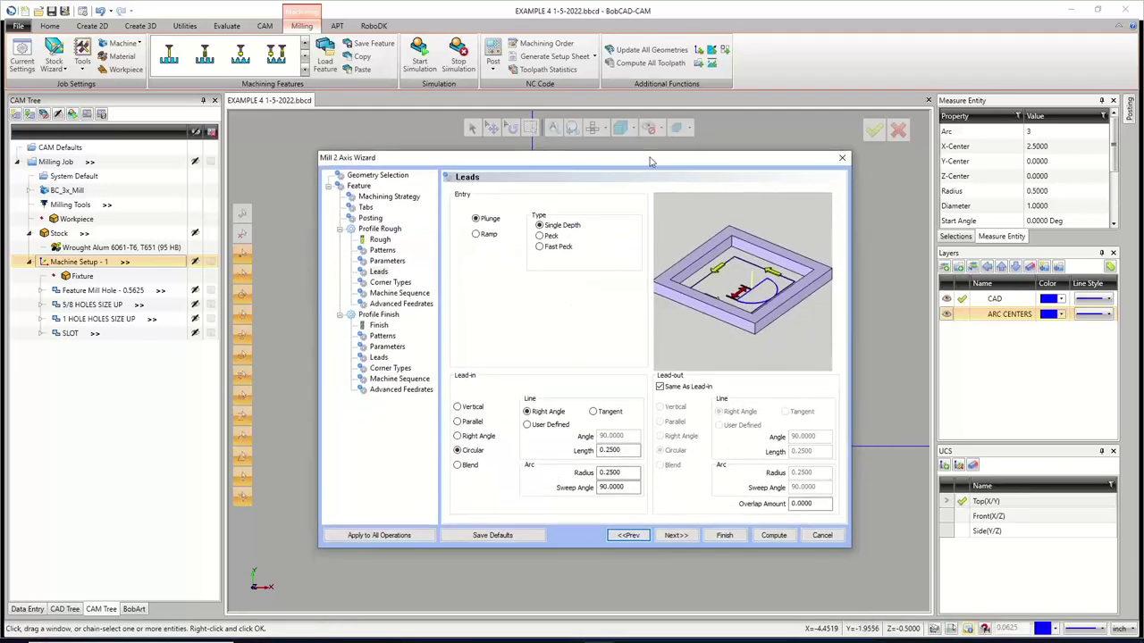
pyautogui.click(597, 416)
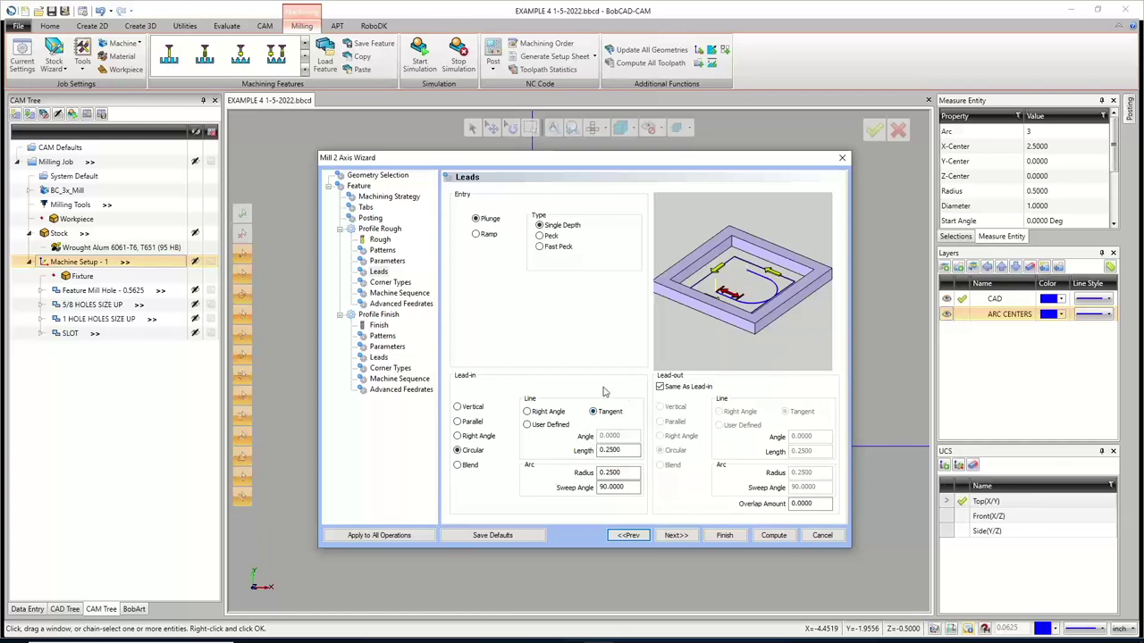
pyautogui.press('Tab')
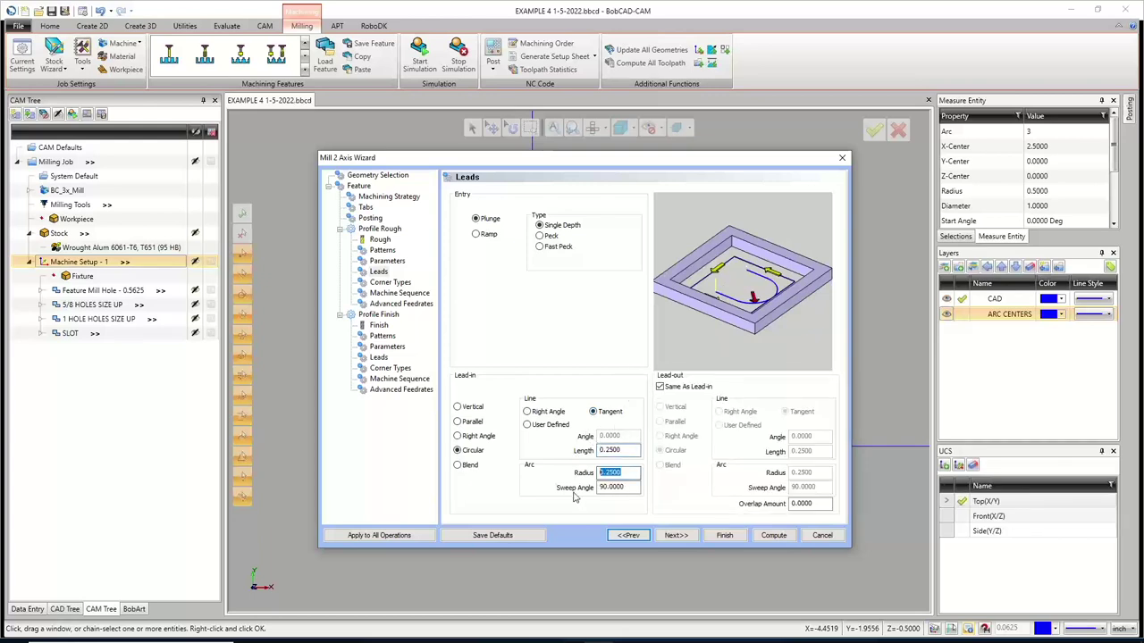
pyautogui.click(686, 536)
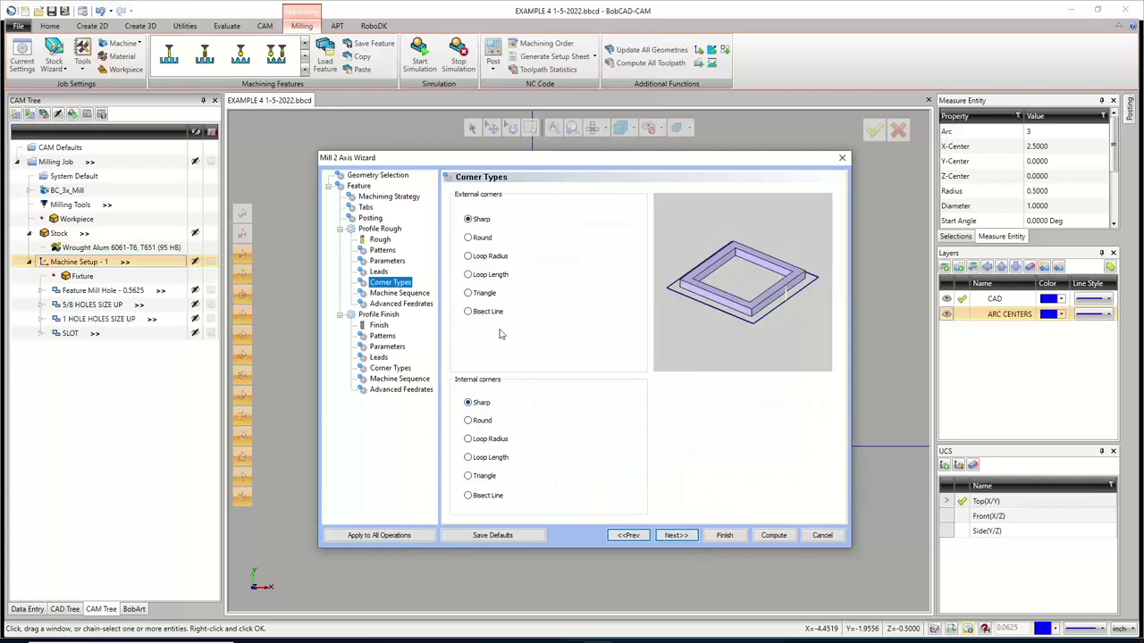
# Set the rough cut order to Optimized and move on to the Profile Finish patterns
pyautogui.click(675, 535)
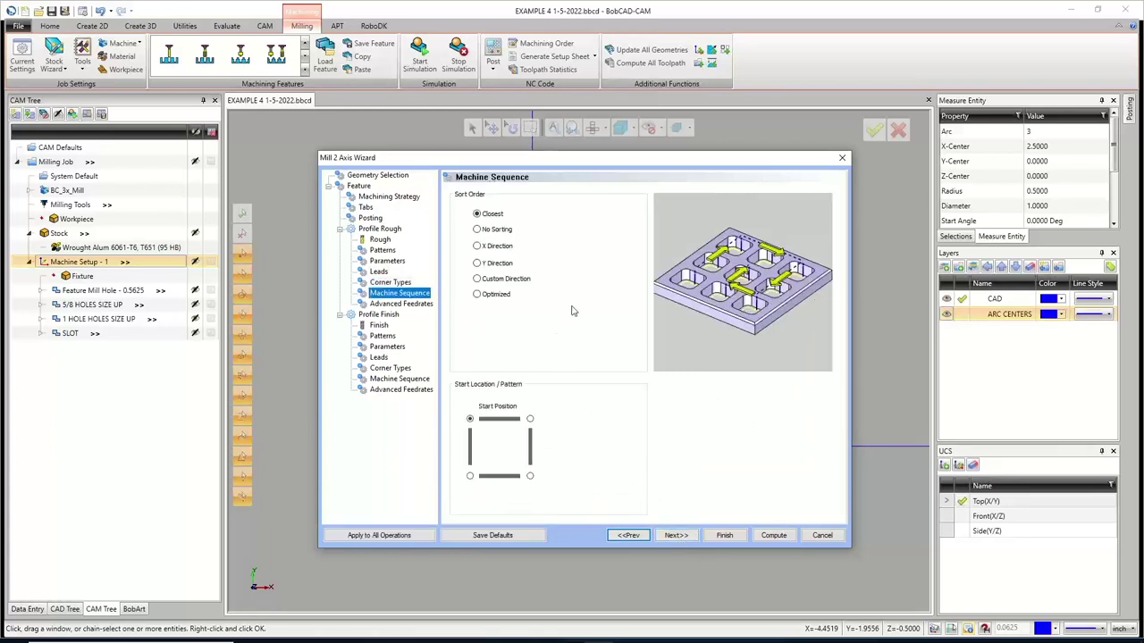
pyautogui.click(496, 296)
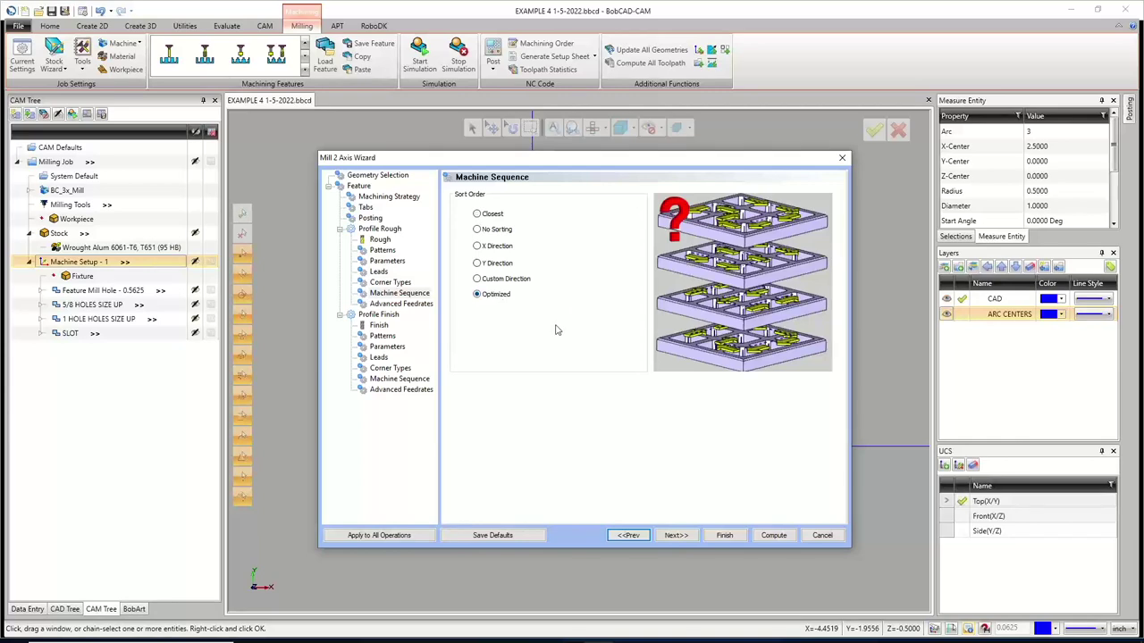
pyautogui.click(677, 536)
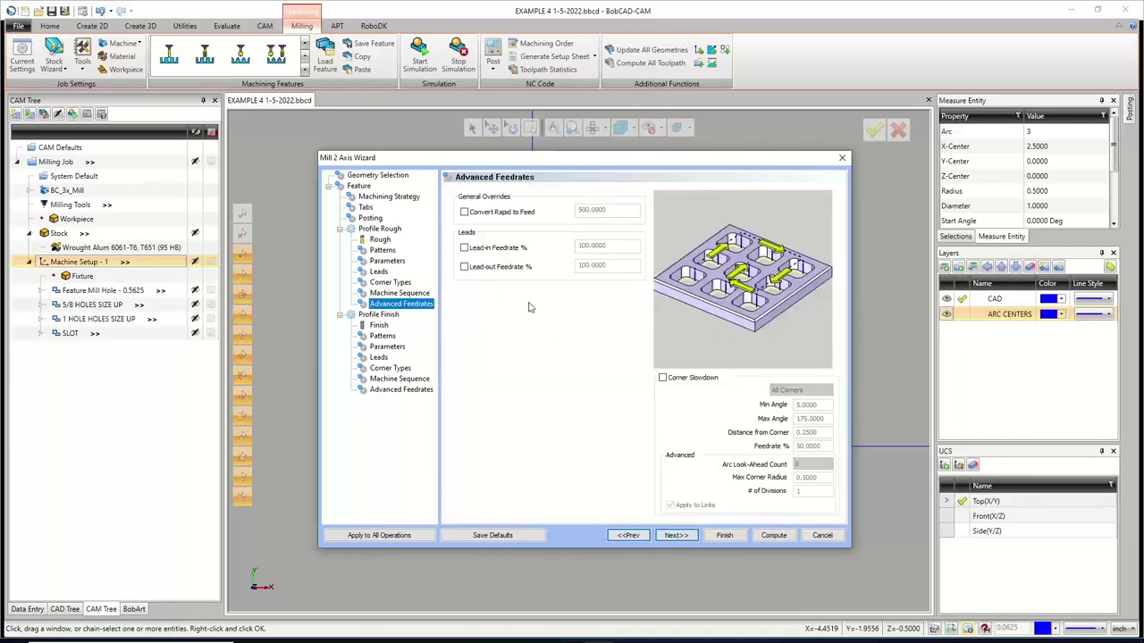
pyautogui.click(676, 535)
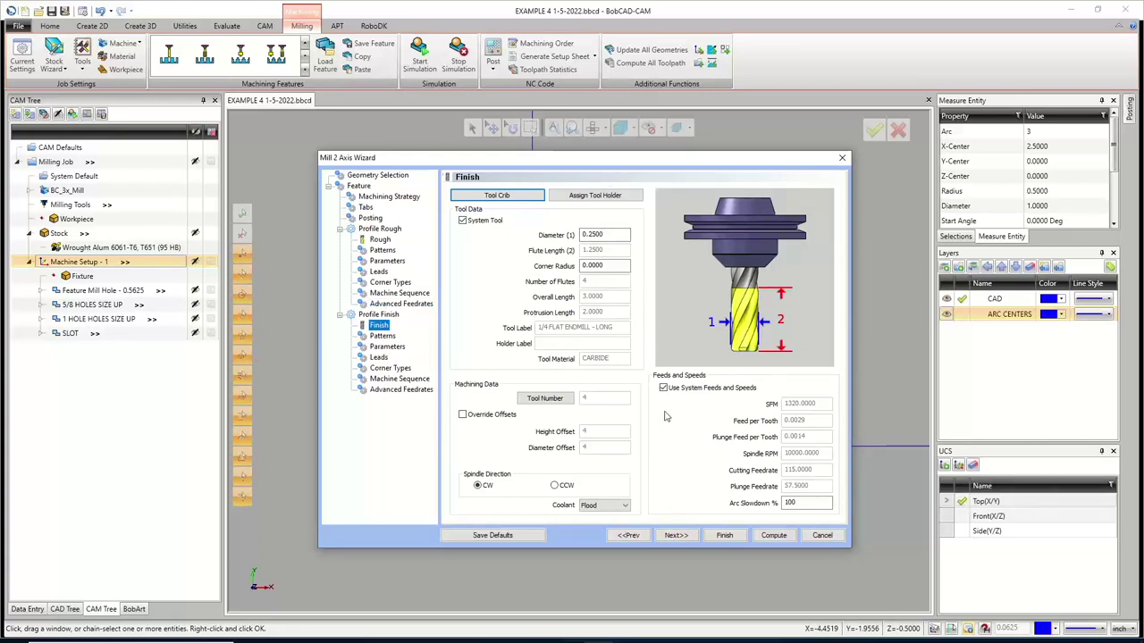
pyautogui.click(676, 535)
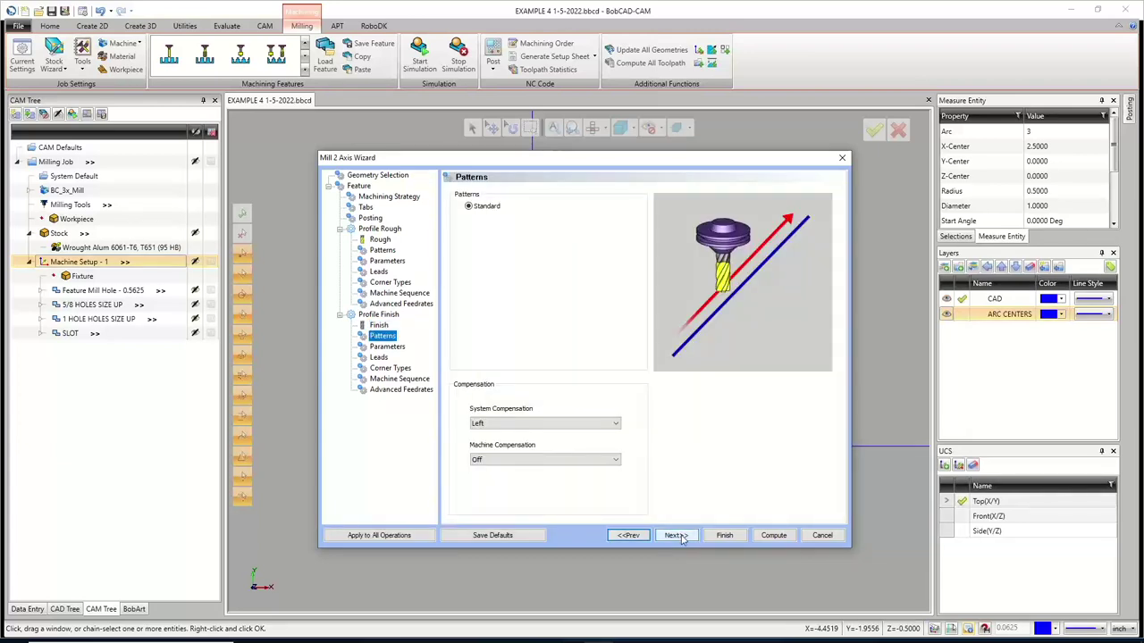
# Set Profile Finish compensation to Comp Left / G41 without saving it as defaults
pyautogui.click(608, 459)
pyautogui.click(589, 481)
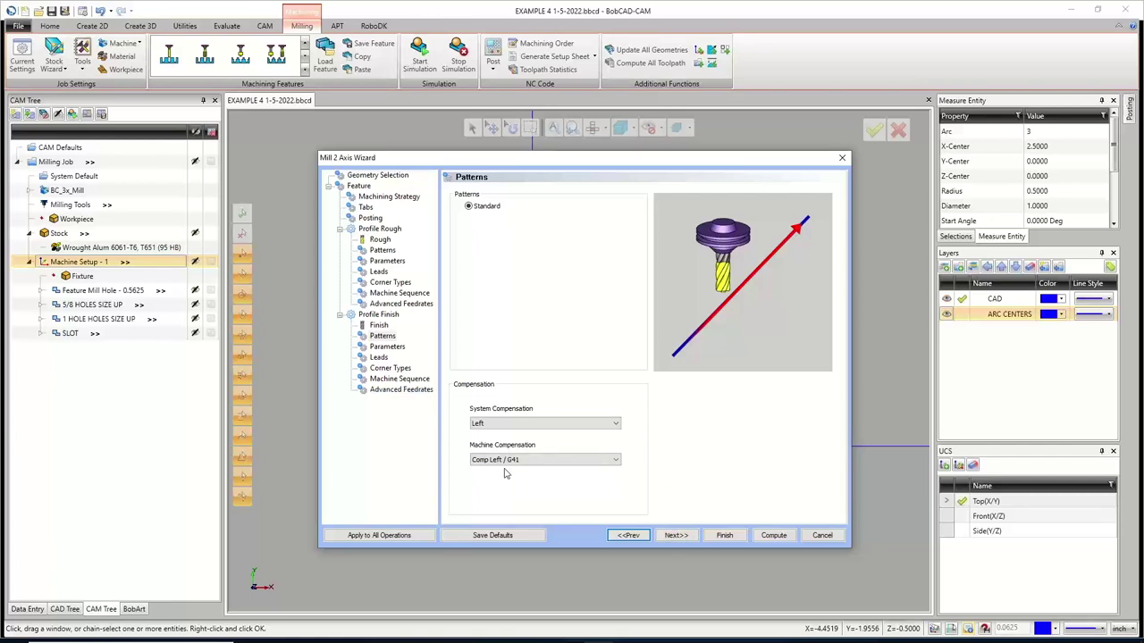
pyautogui.click(492, 535)
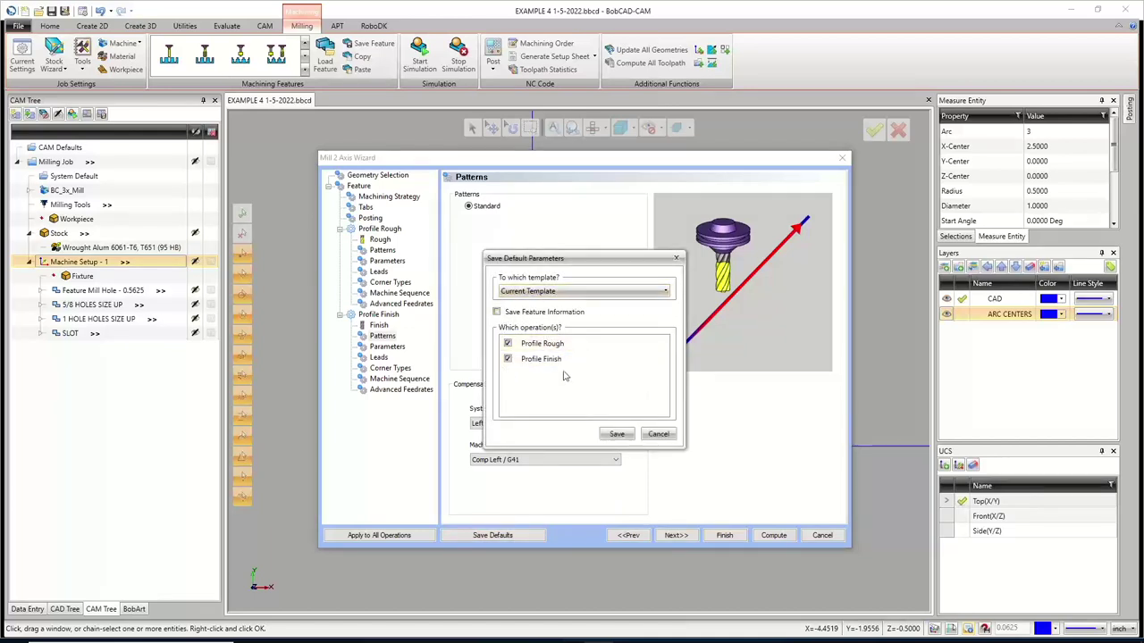
pyautogui.click(659, 434)
pyautogui.click(676, 534)
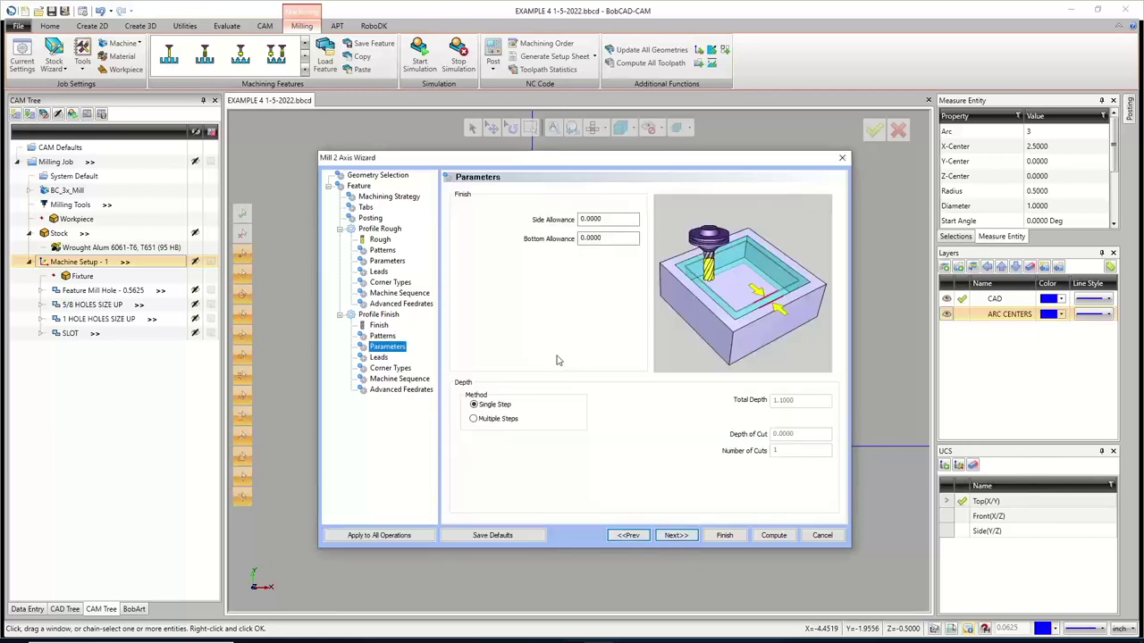
# Give the finish pass a Blend lead-in with 0.25 length and 0.25 radius
pyautogui.click(679, 535)
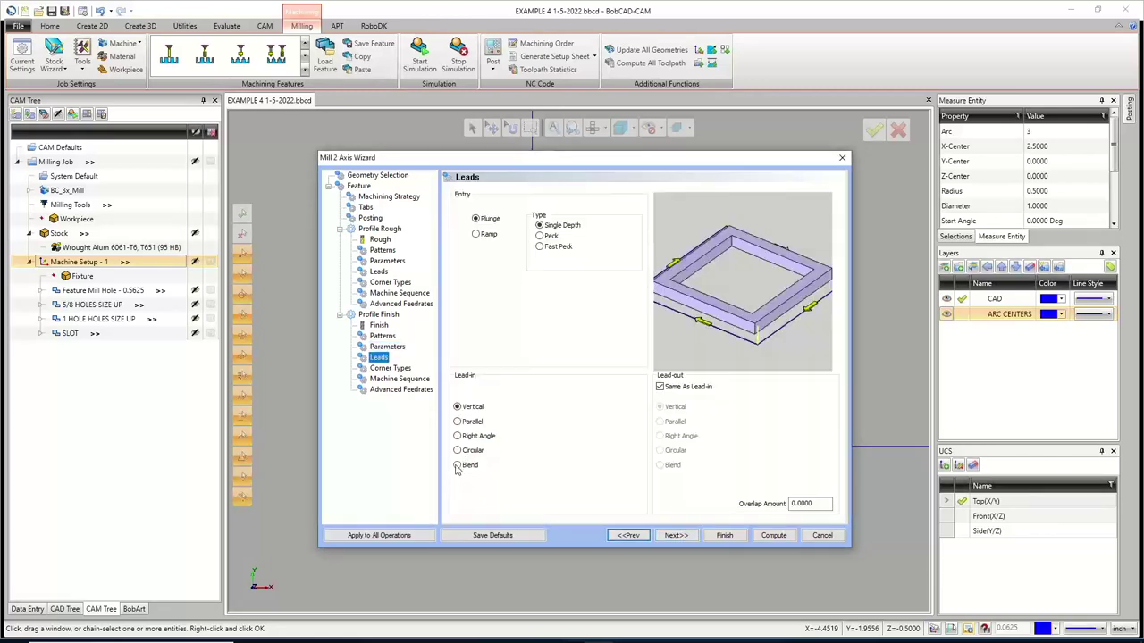
pyautogui.click(457, 466)
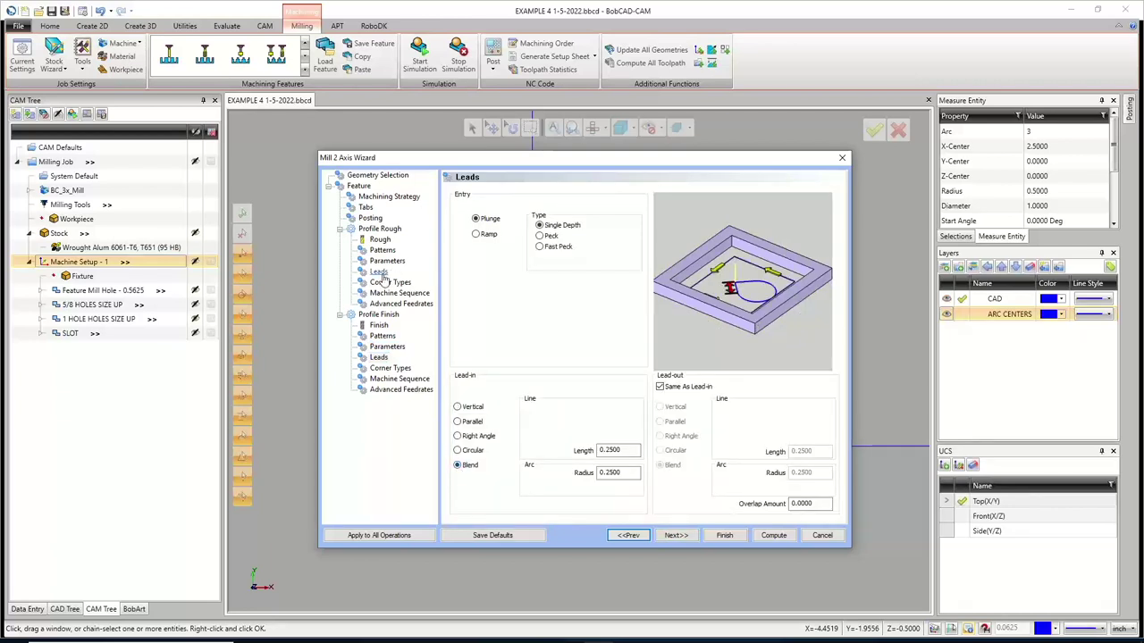
pyautogui.click(458, 450)
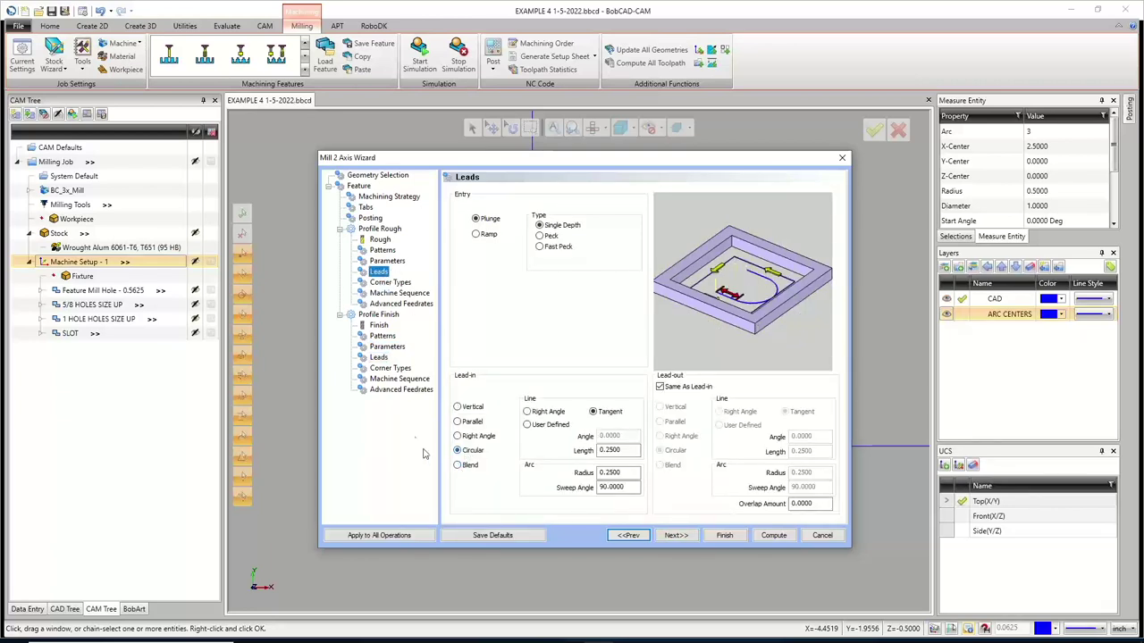
pyautogui.click(387, 347)
pyautogui.click(379, 357)
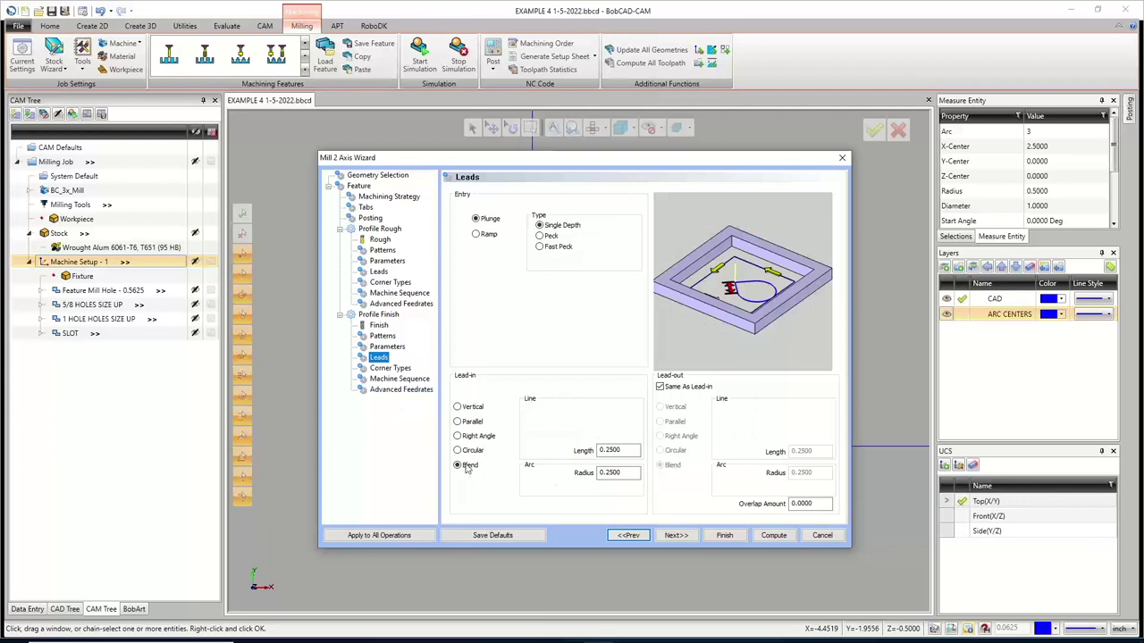
pyautogui.click(466, 468)
# Leave finish corner types and machine sequence as they are, reaching Advanced Feedrates
pyautogui.click(676, 536)
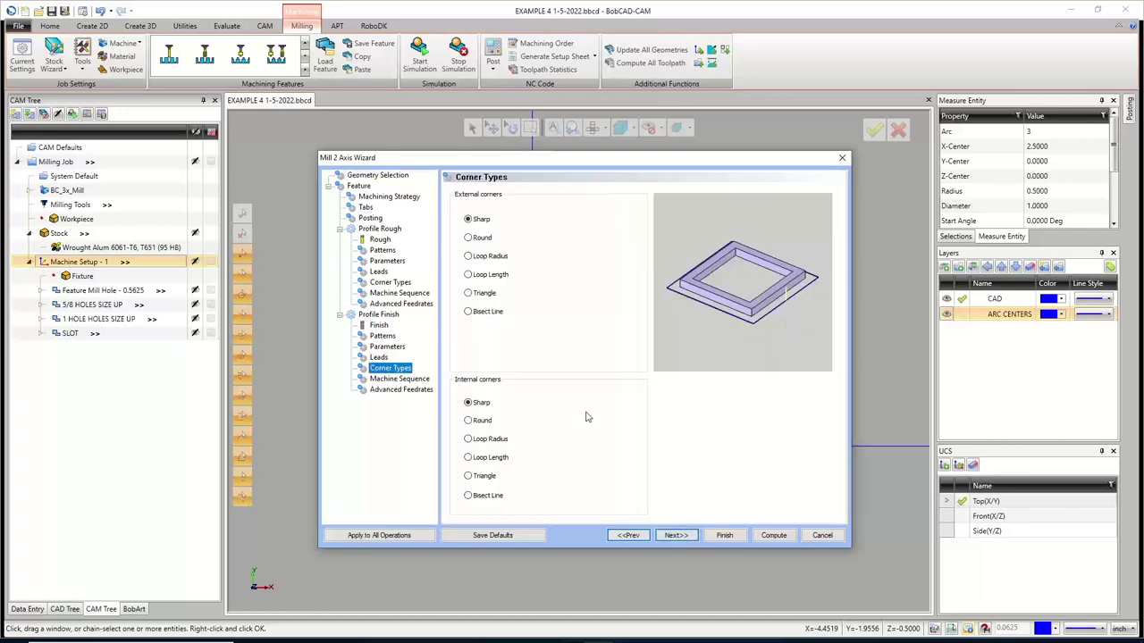
pyautogui.click(676, 535)
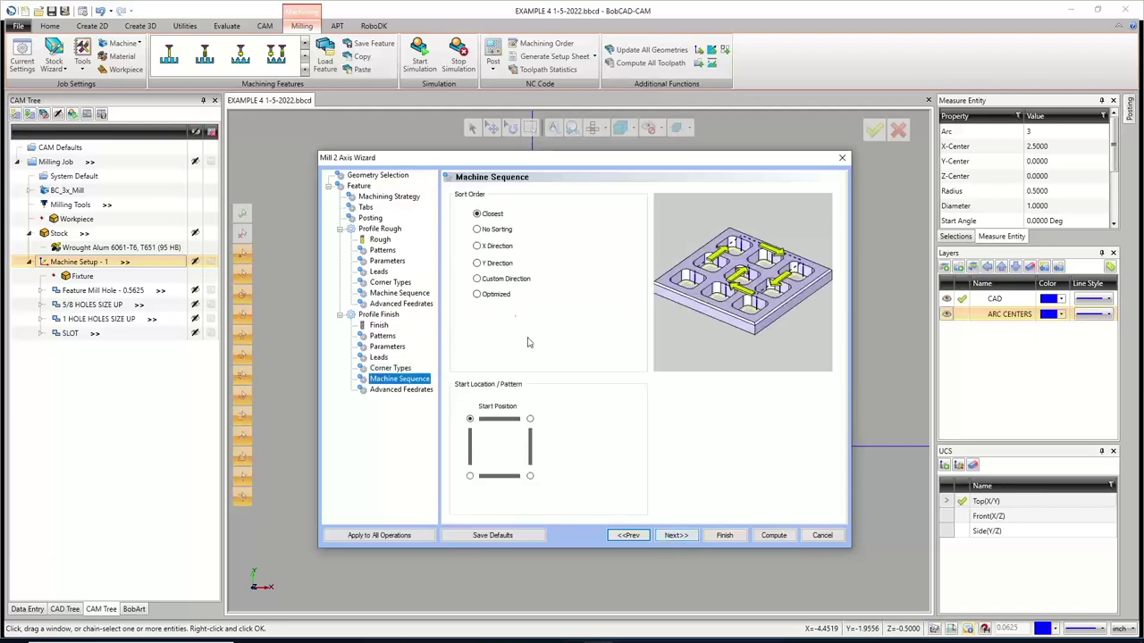
pyautogui.click(679, 538)
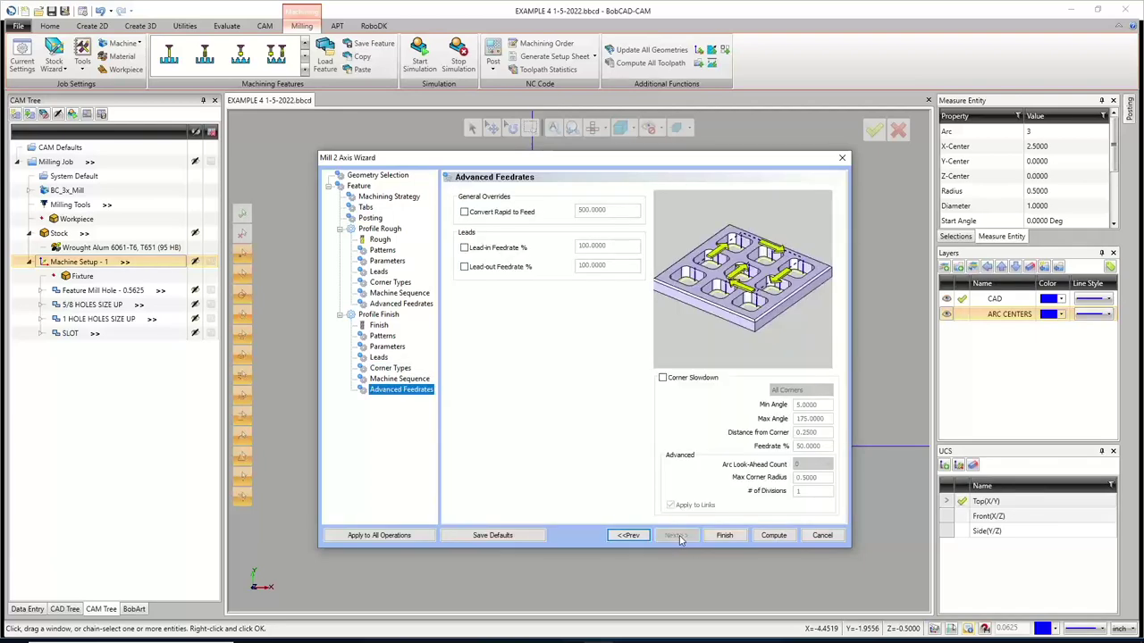
# Compute the toolpaths and display the Profile Rough path under Feature 2 Axis
pyautogui.click(774, 536)
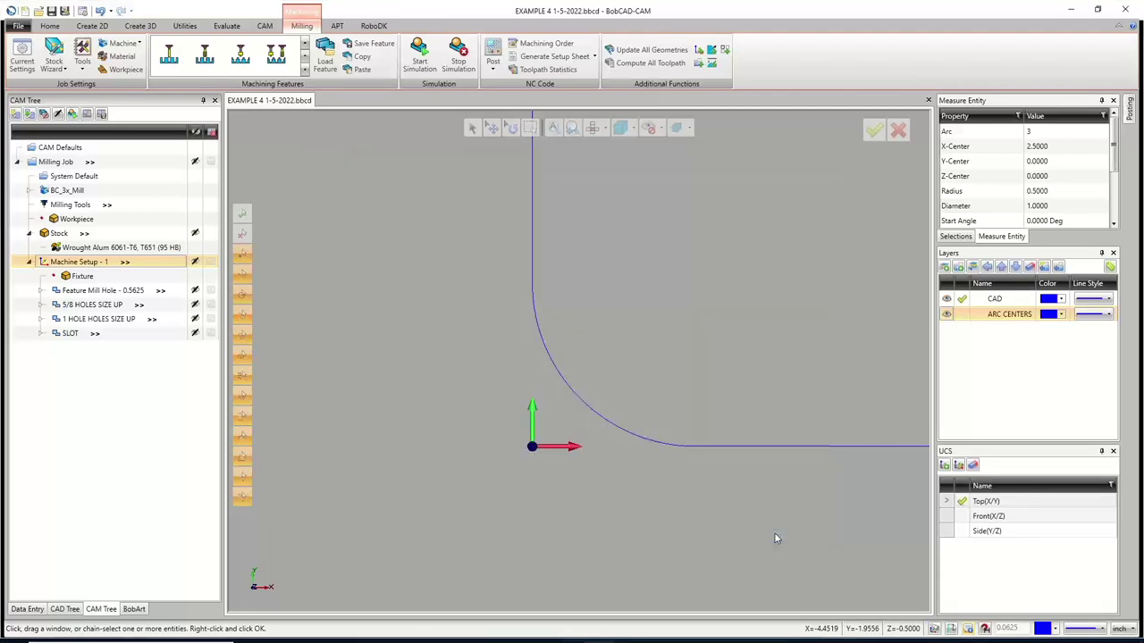
pyautogui.scroll(-8, 569, 377)
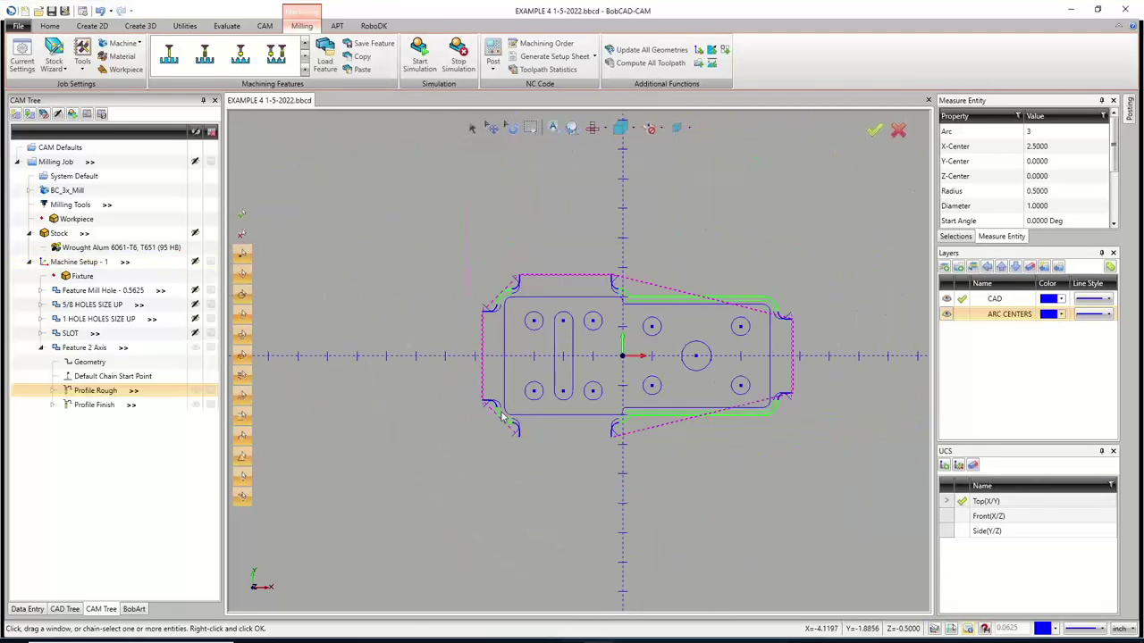
pyautogui.click(86, 348)
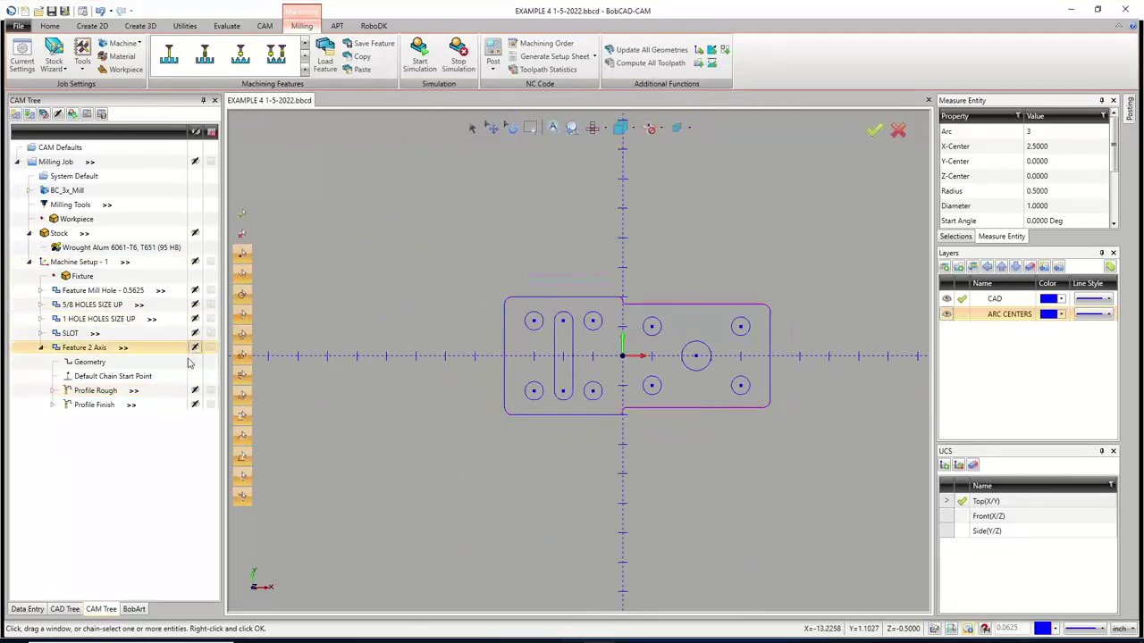
pyautogui.click(113, 393)
# Display the Profile Finish path, then bring up the Feature 2 Axis actions
pyautogui.scroll(4, 679, 366)
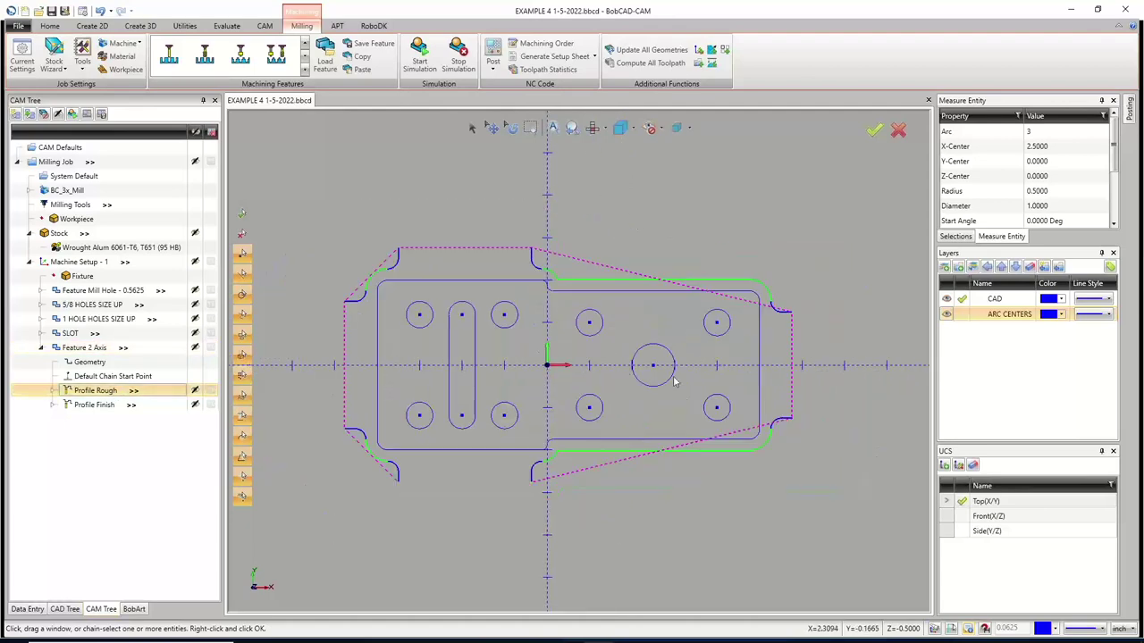
pyautogui.scroll(2, 732, 387)
pyautogui.scroll(-3, 733, 391)
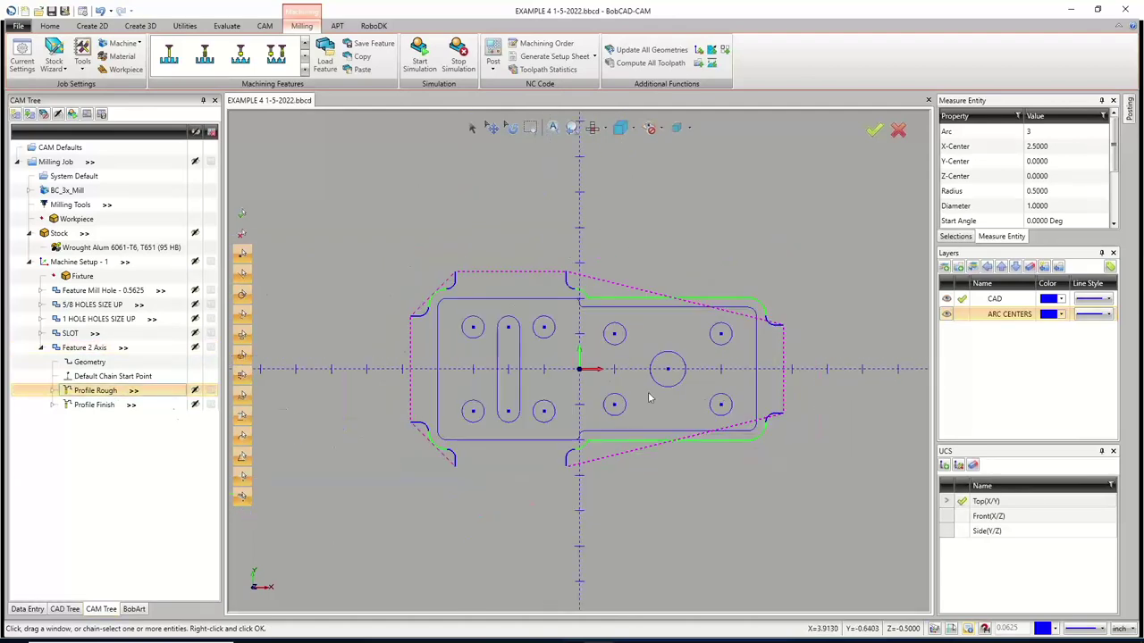
pyautogui.click(102, 406)
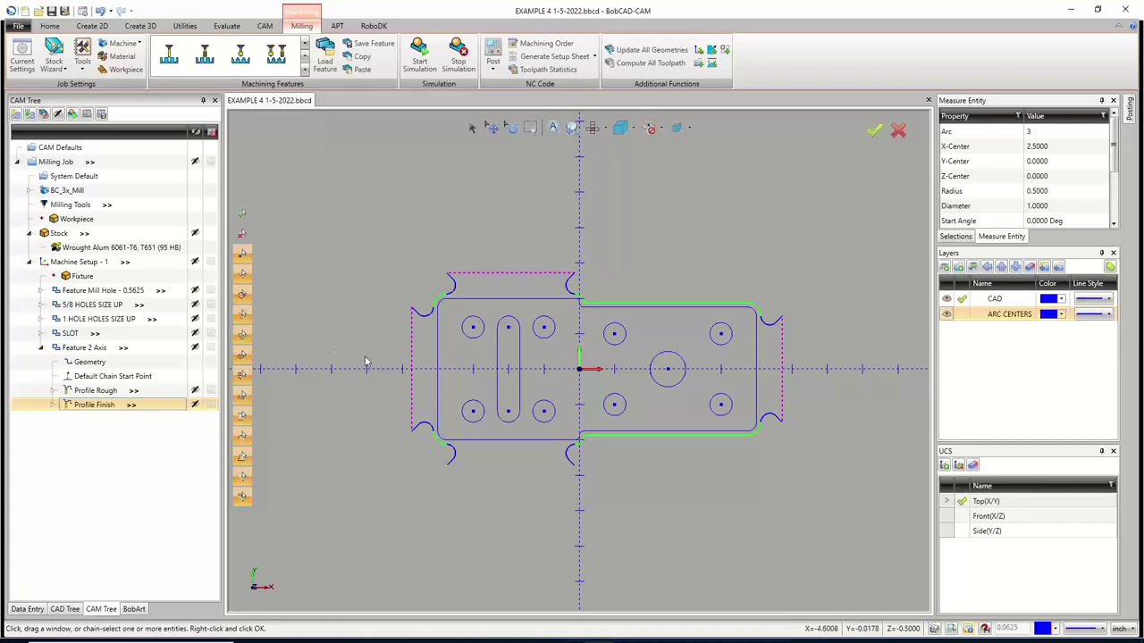
pyautogui.click(94, 349)
pyautogui.rightClick(94, 349)
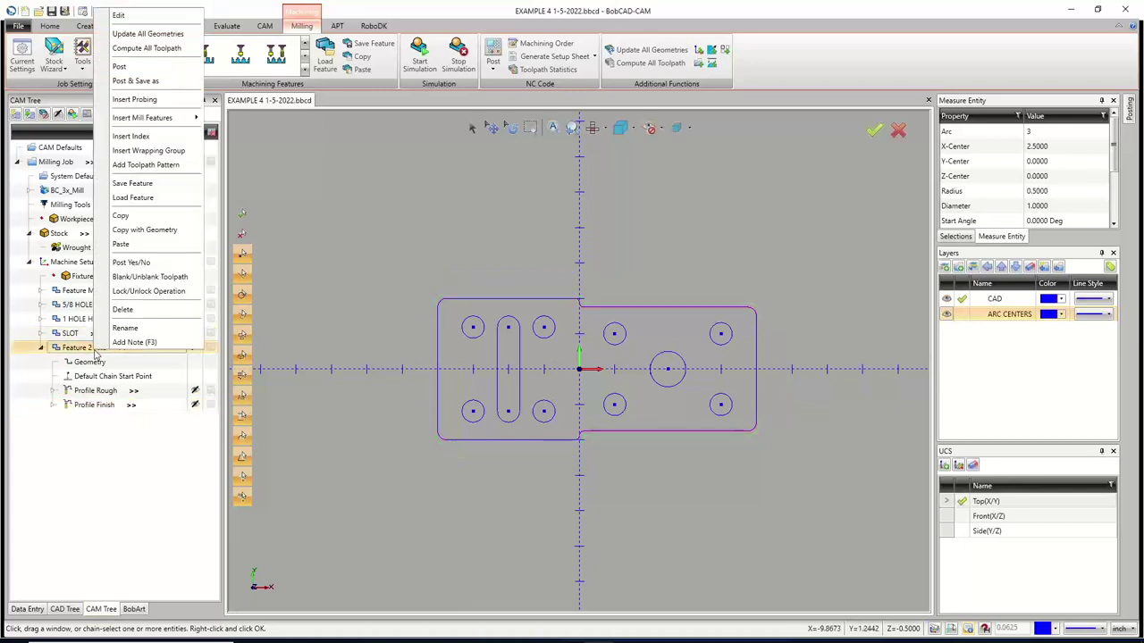
# Copy Feature 2 Axis with geometry and paste it into Machine Setup - 1, accepting depth values
pyautogui.click(150, 231)
pyautogui.click(83, 261)
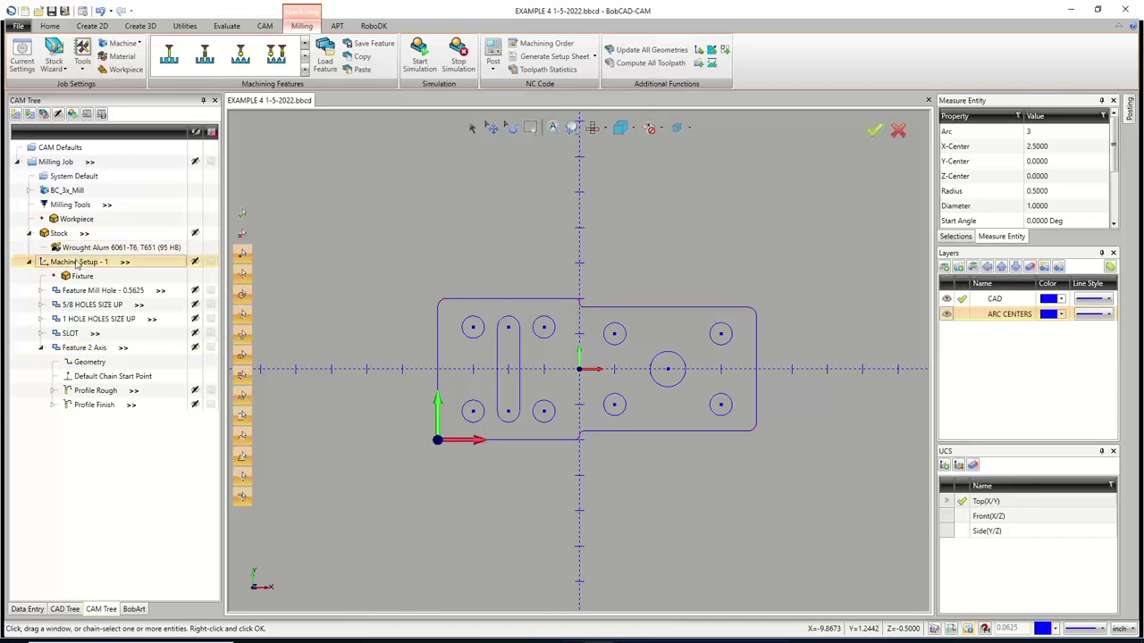
pyautogui.rightClick(84, 261)
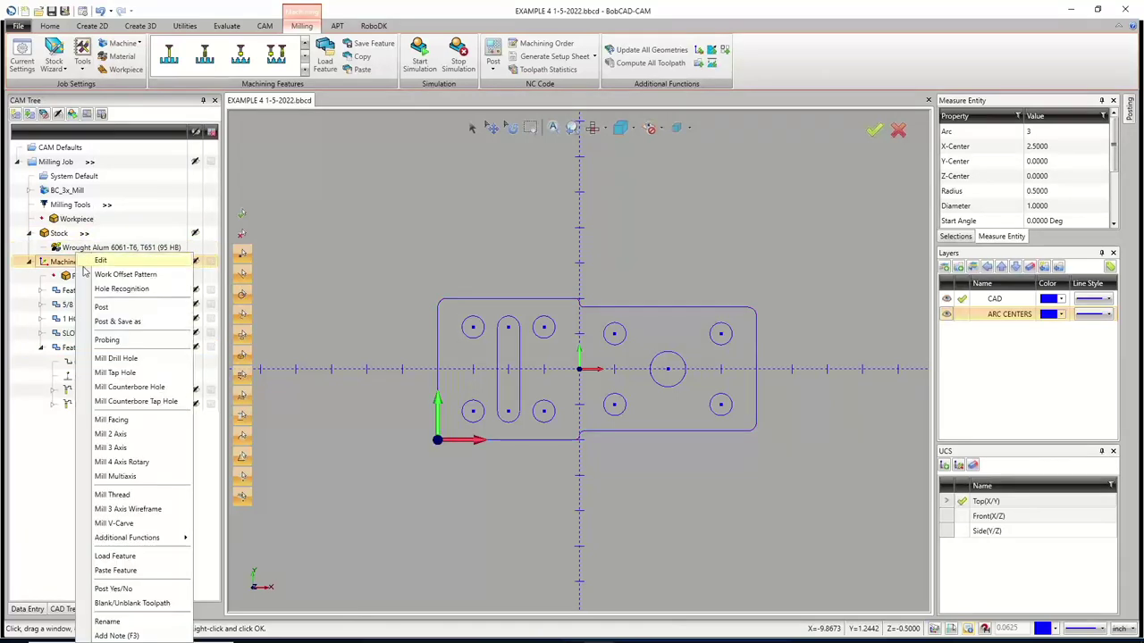
pyautogui.click(126, 569)
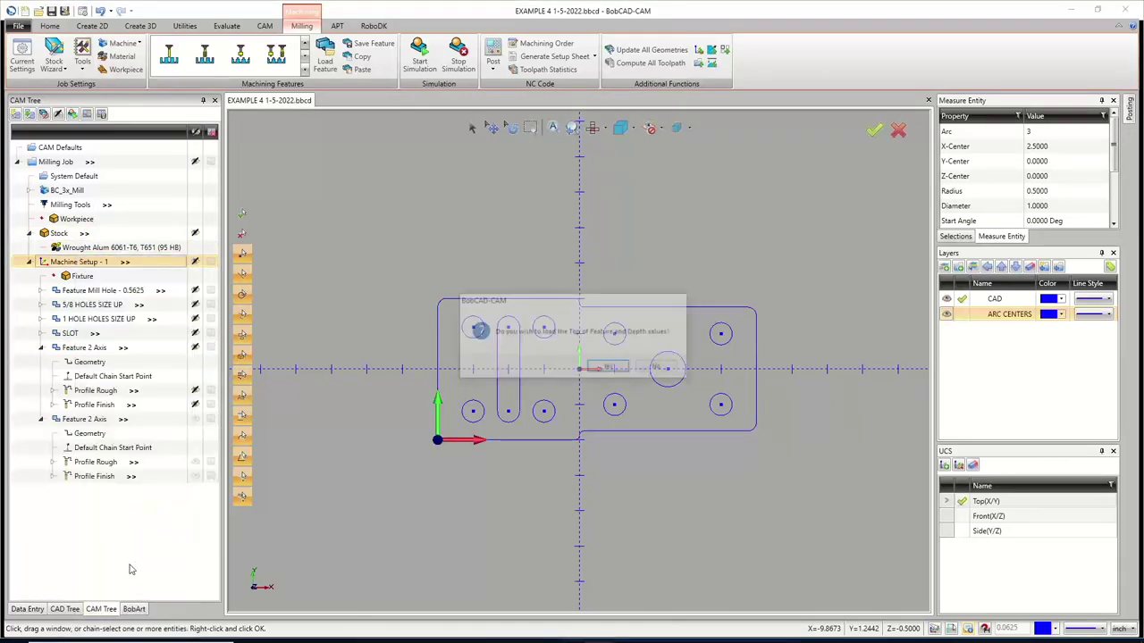
pyautogui.click(609, 368)
# Open the copied Feature 2 Axis in the Mill 2 Axis Wizard for editing
pyautogui.click(90, 433)
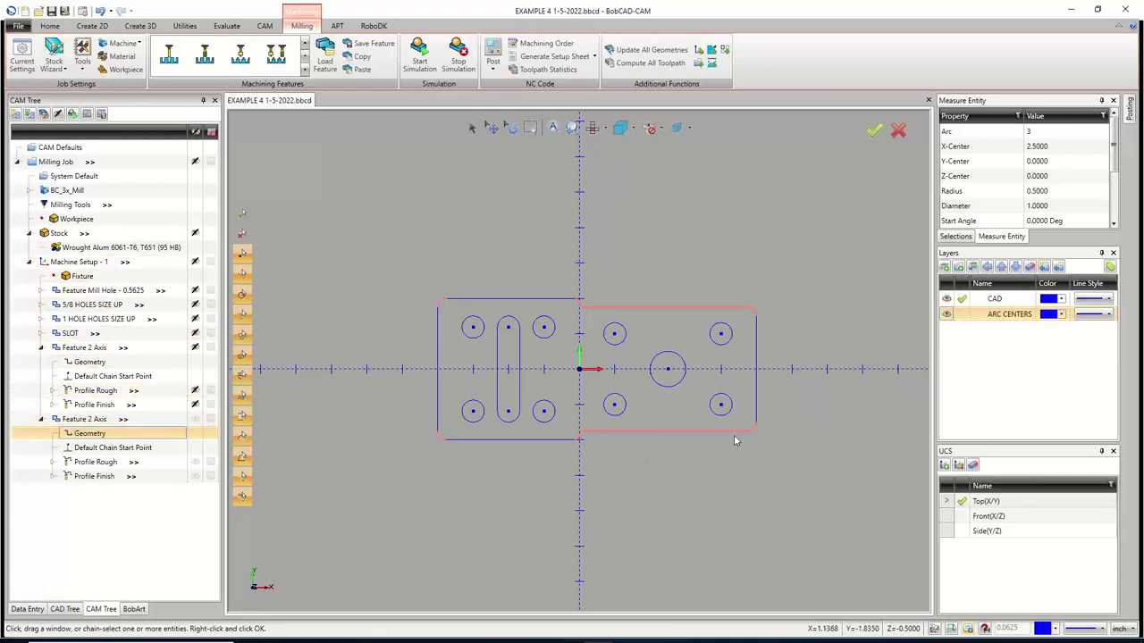
pyautogui.rightClick(87, 420)
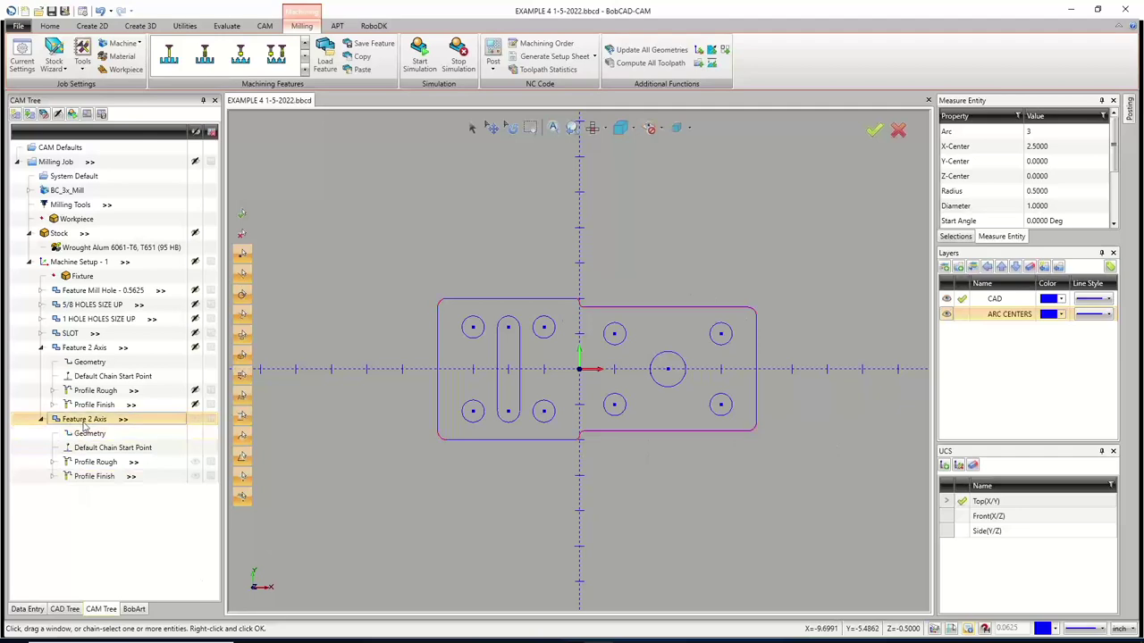
pyautogui.click(139, 88)
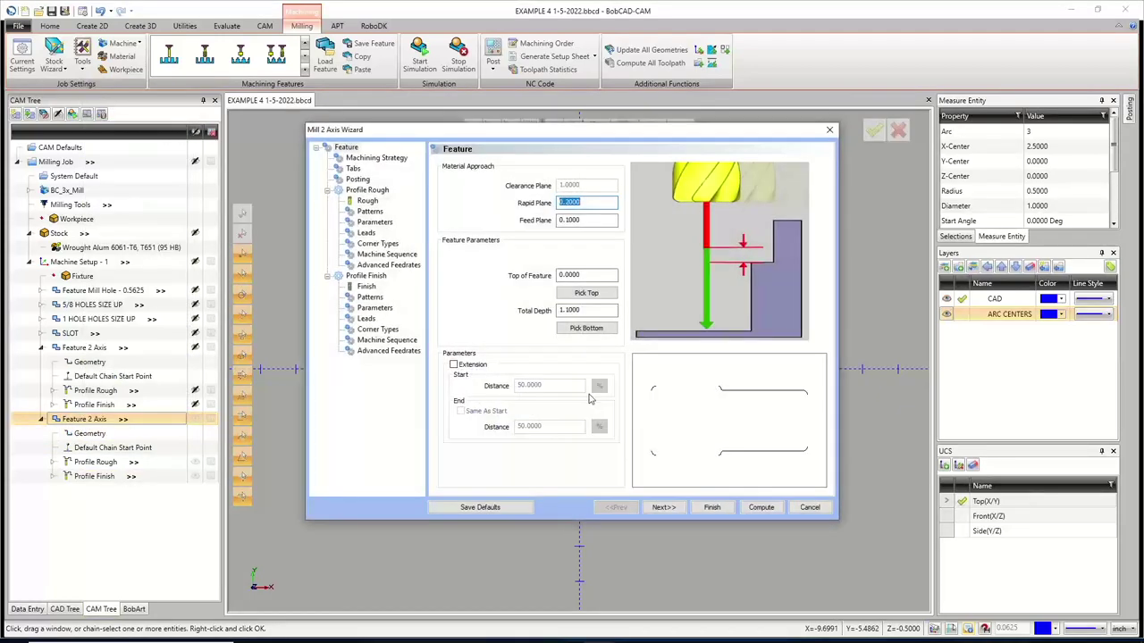
# Enable Extension with Same As Start at 50.0000 distance and compute the copied feature
pyautogui.click(454, 364)
pyautogui.click(461, 410)
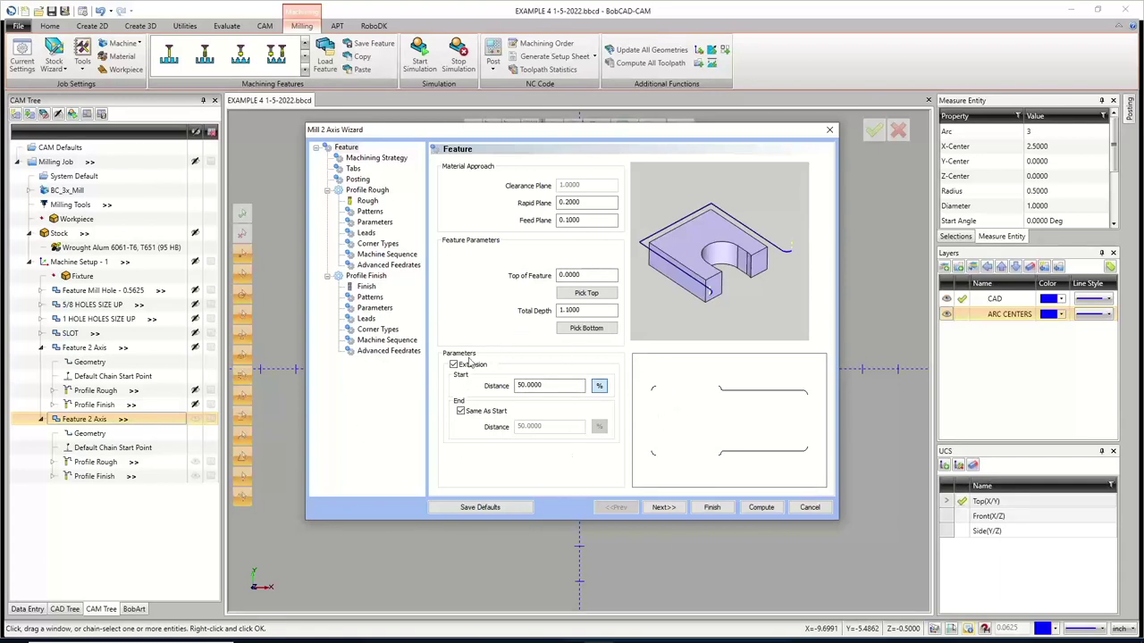
pyautogui.hotkey('shift', 'Tab')
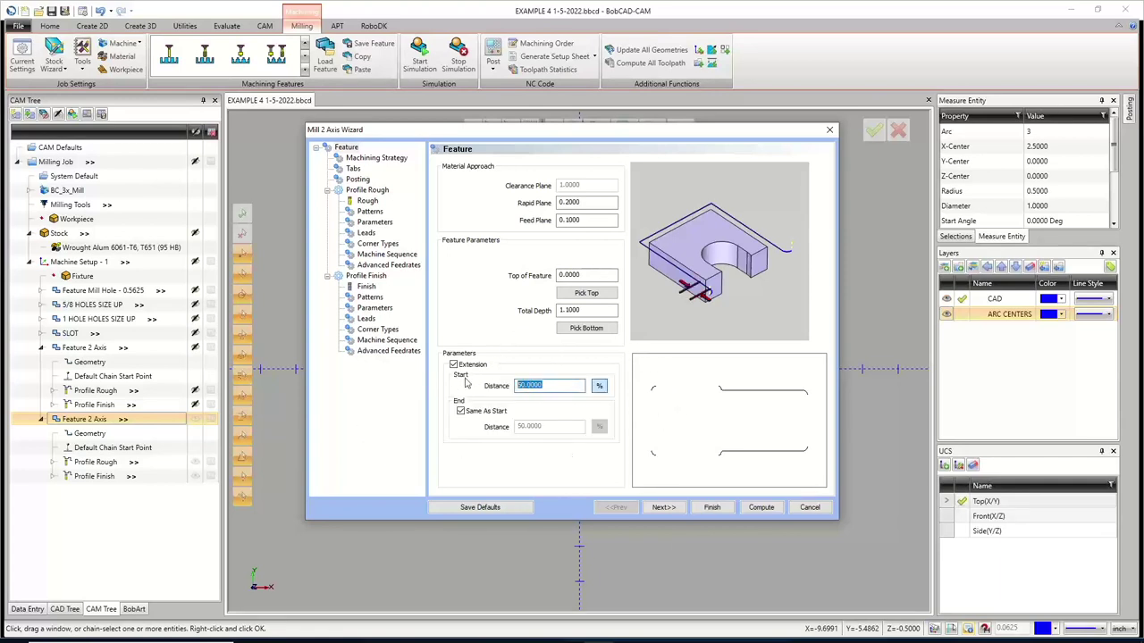
pyautogui.click(762, 507)
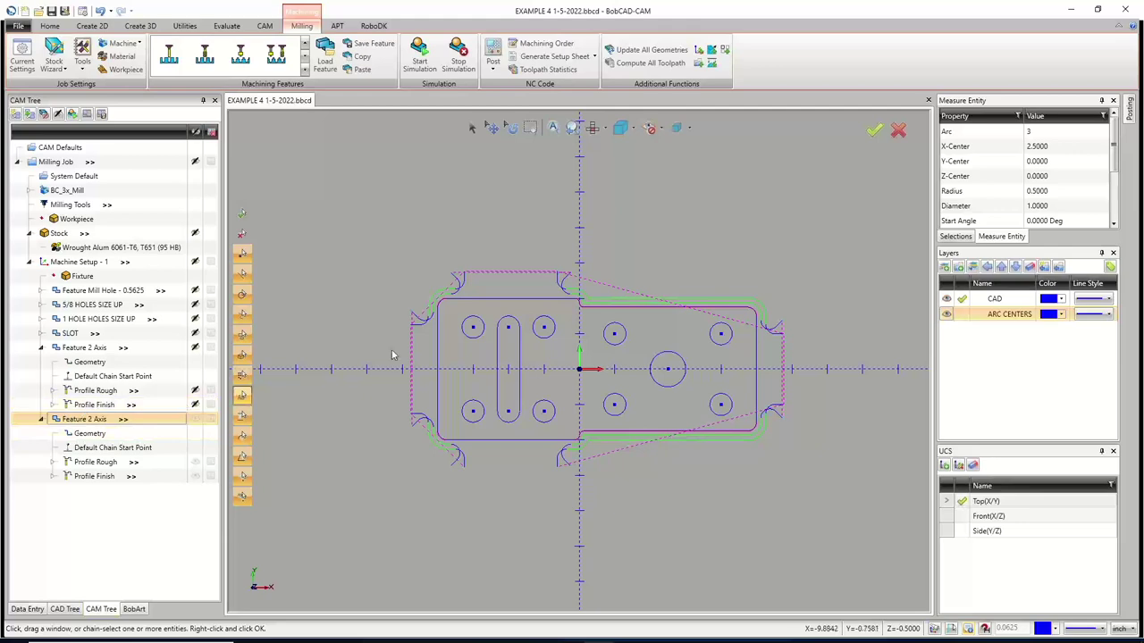
# Preview the Profile Rough toolpaths of the first and second 2-axis features
pyautogui.scroll(8, 439, 286)
pyautogui.scroll(-2, 489, 323)
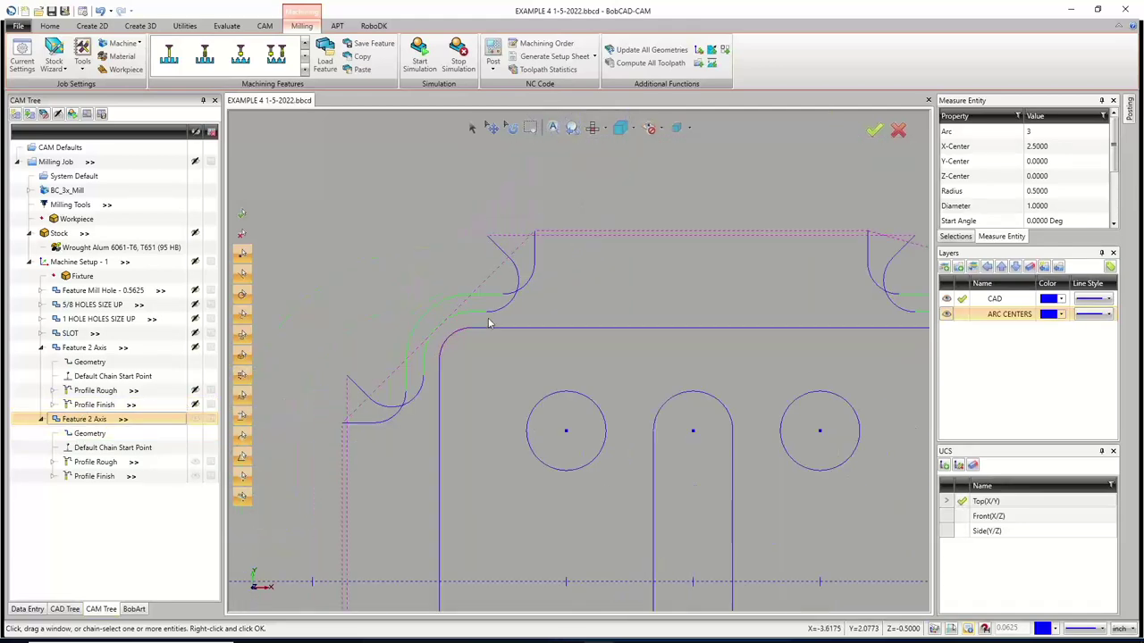
pyautogui.scroll(-5, 489, 324)
pyautogui.scroll(7, 478, 454)
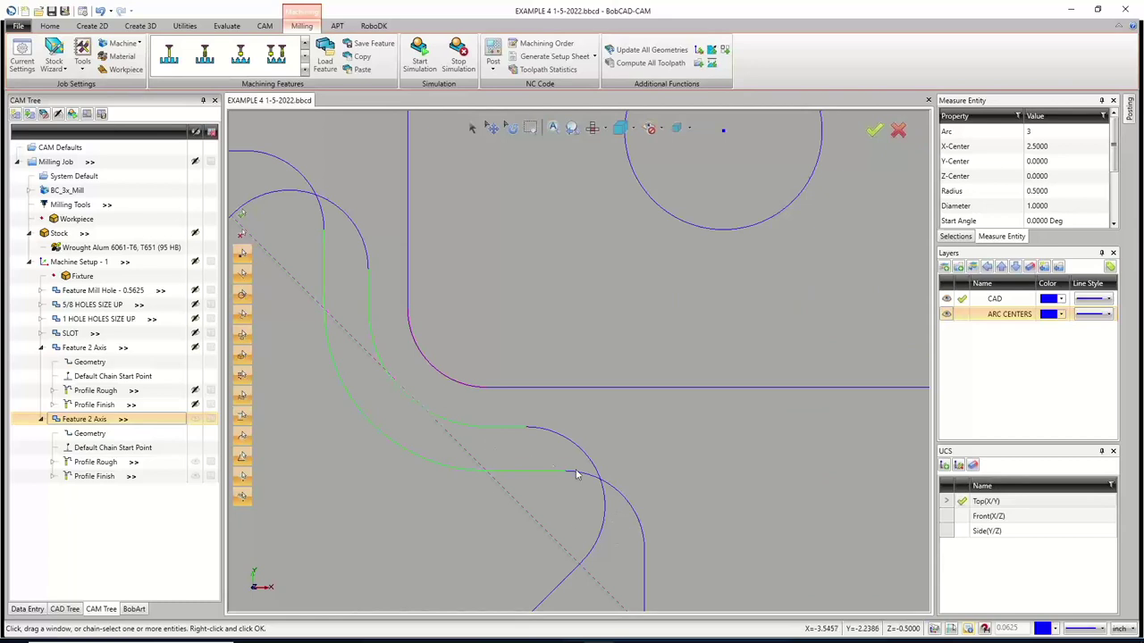
pyautogui.scroll(-3, 439, 348)
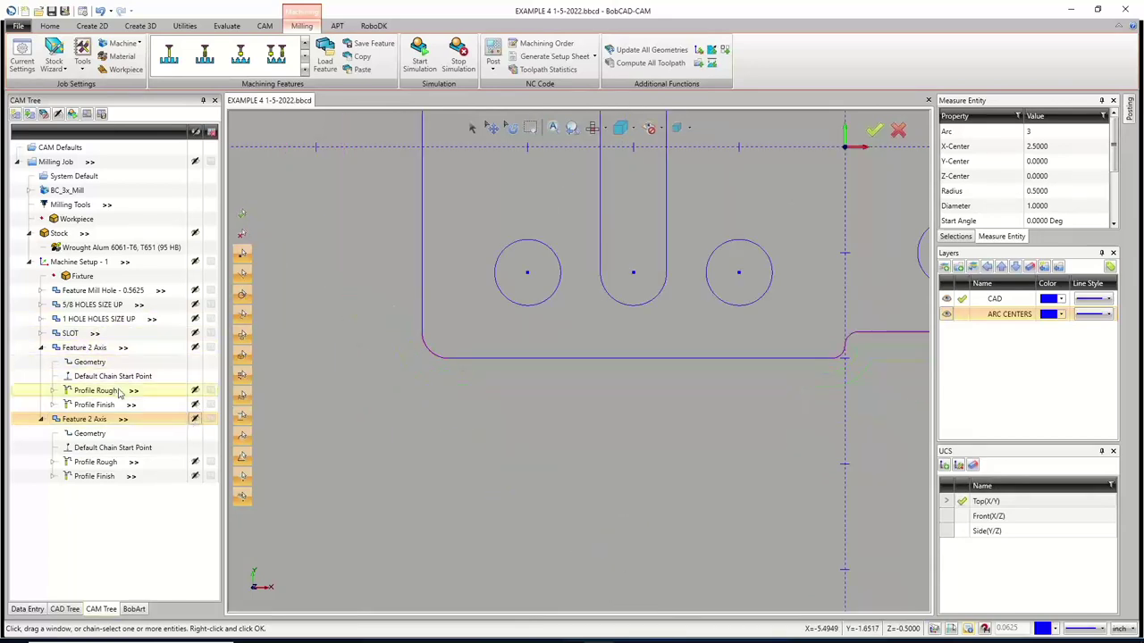
pyautogui.click(198, 395)
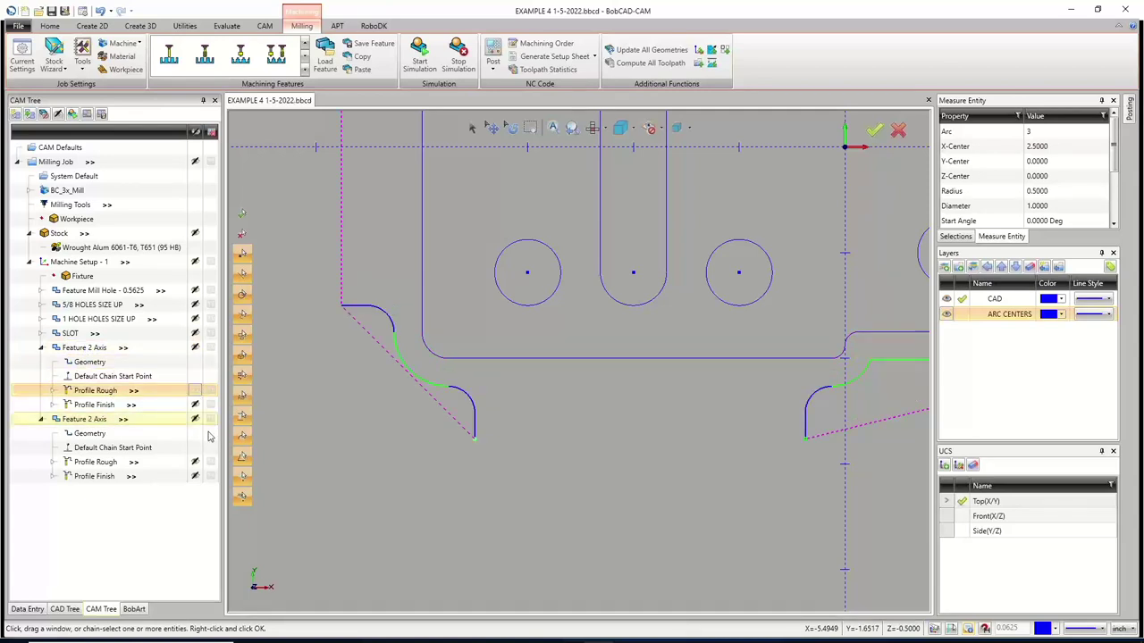
pyautogui.click(196, 465)
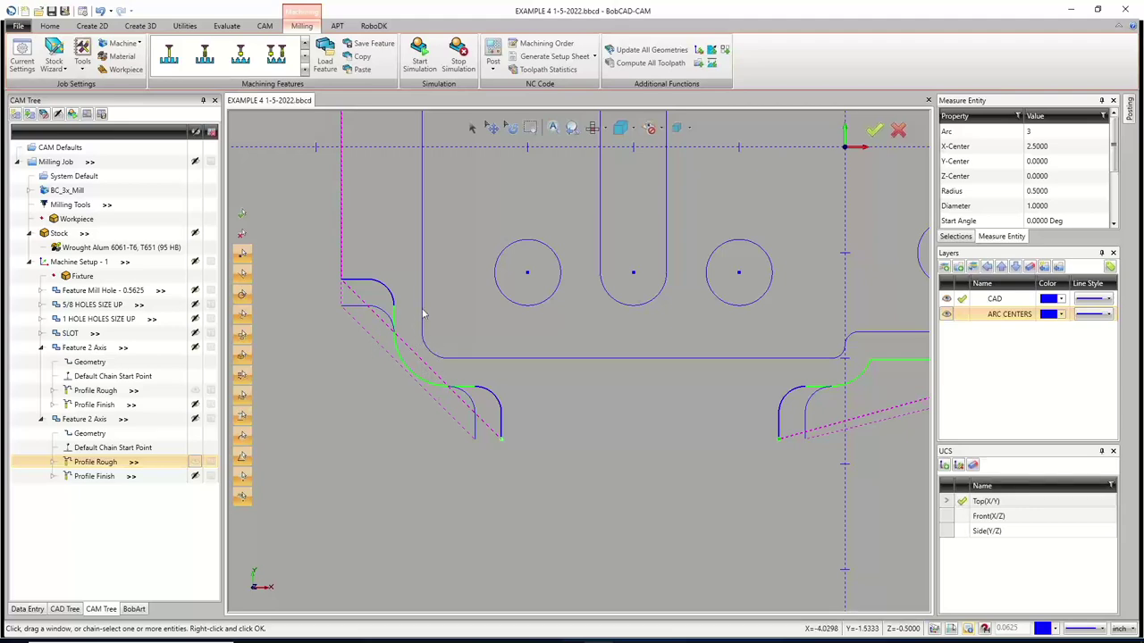
# Collapse the second feature, select the first Feature 2 Axis, and start the machining simulation
pyautogui.scroll(-5, 399, 395)
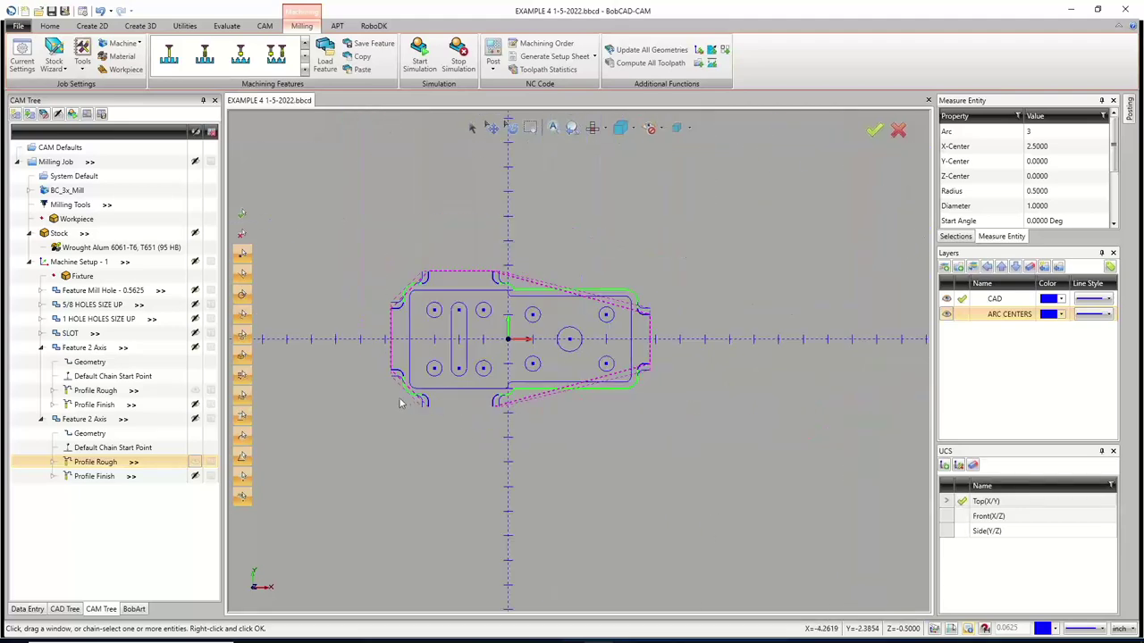
pyautogui.click(107, 420)
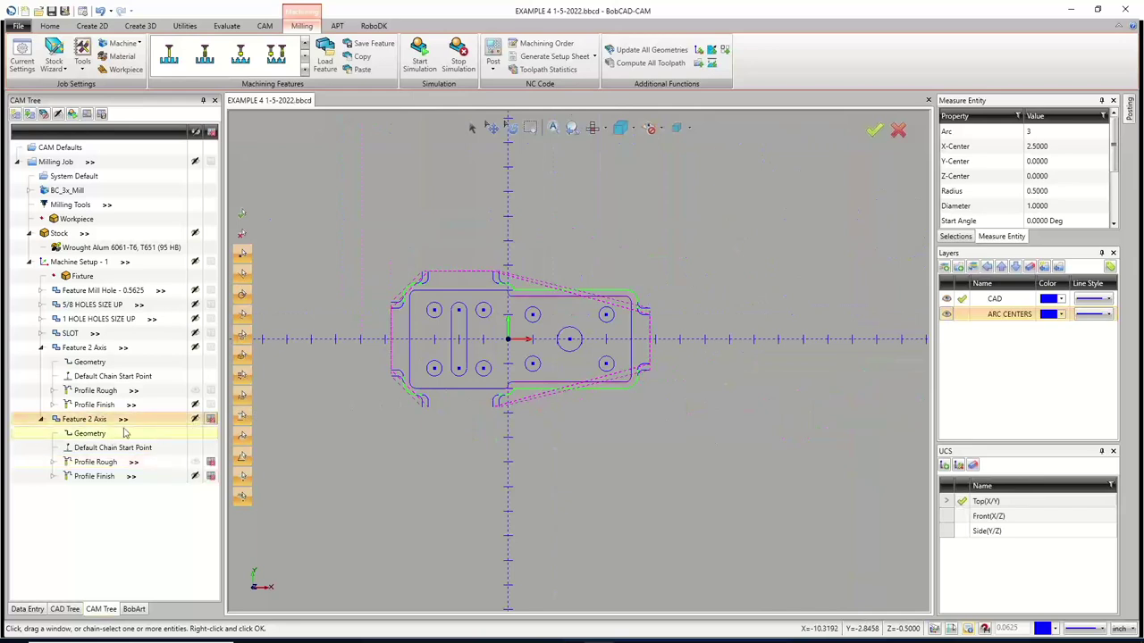
pyautogui.click(42, 419)
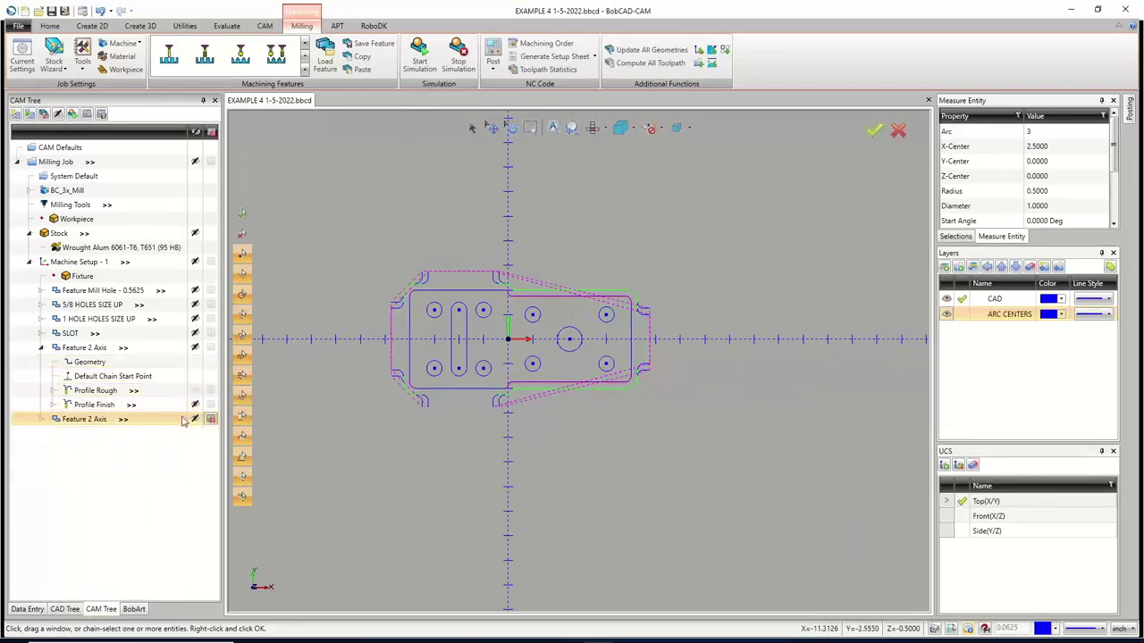
pyautogui.click(196, 348)
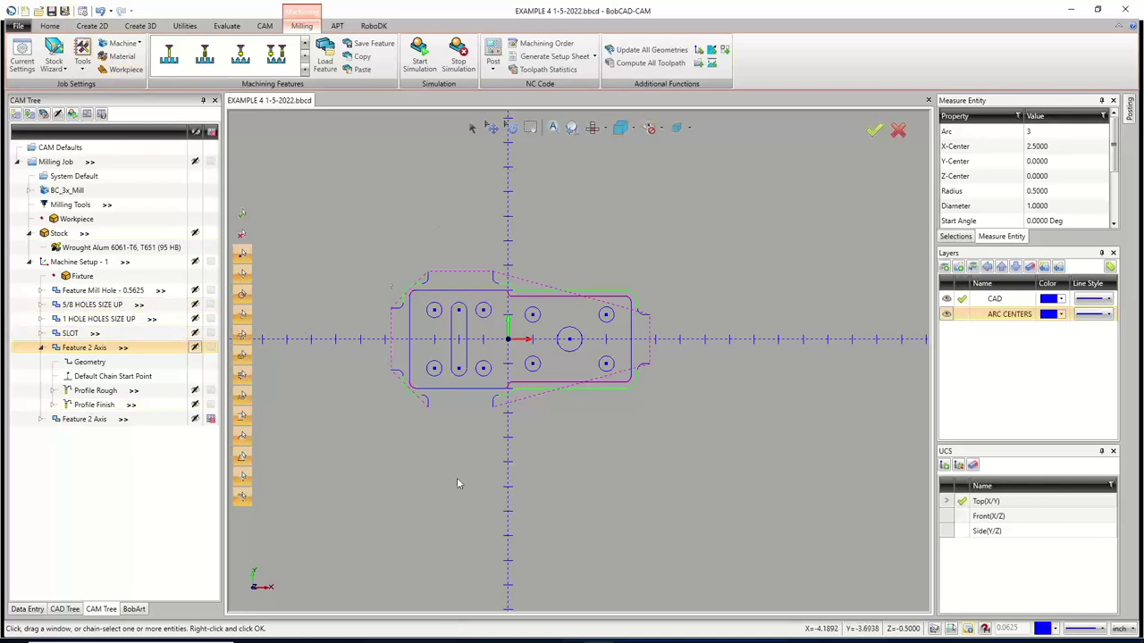
pyautogui.click(419, 55)
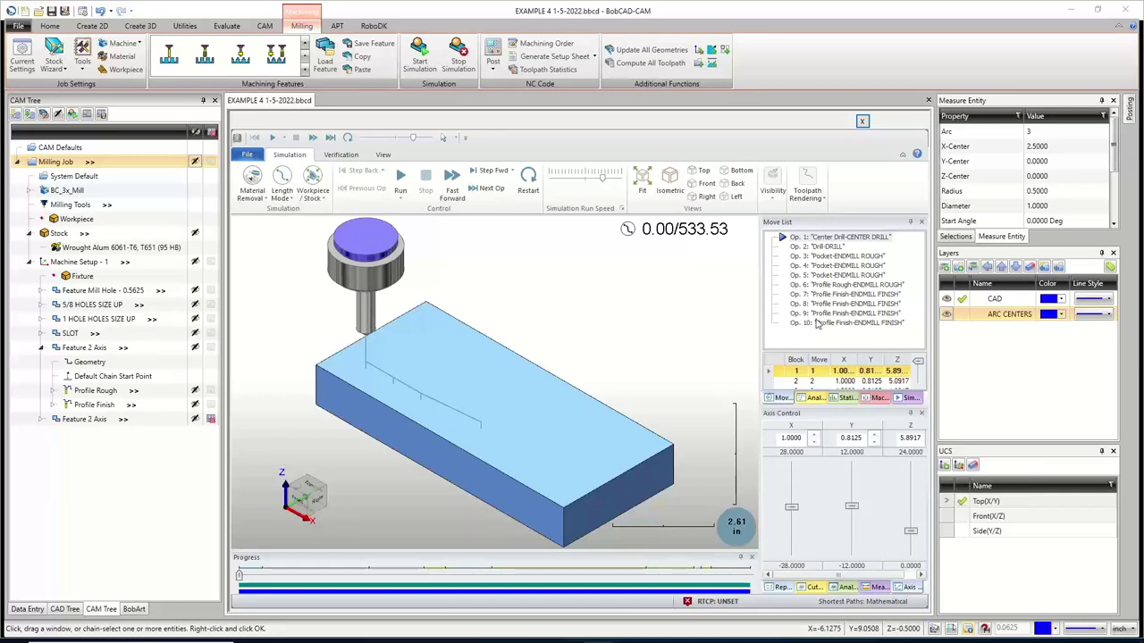
# Play the full simulation at reduced speed to 533.53/533.53, then orbit to inspect the machined part
pyautogui.click(587, 182)
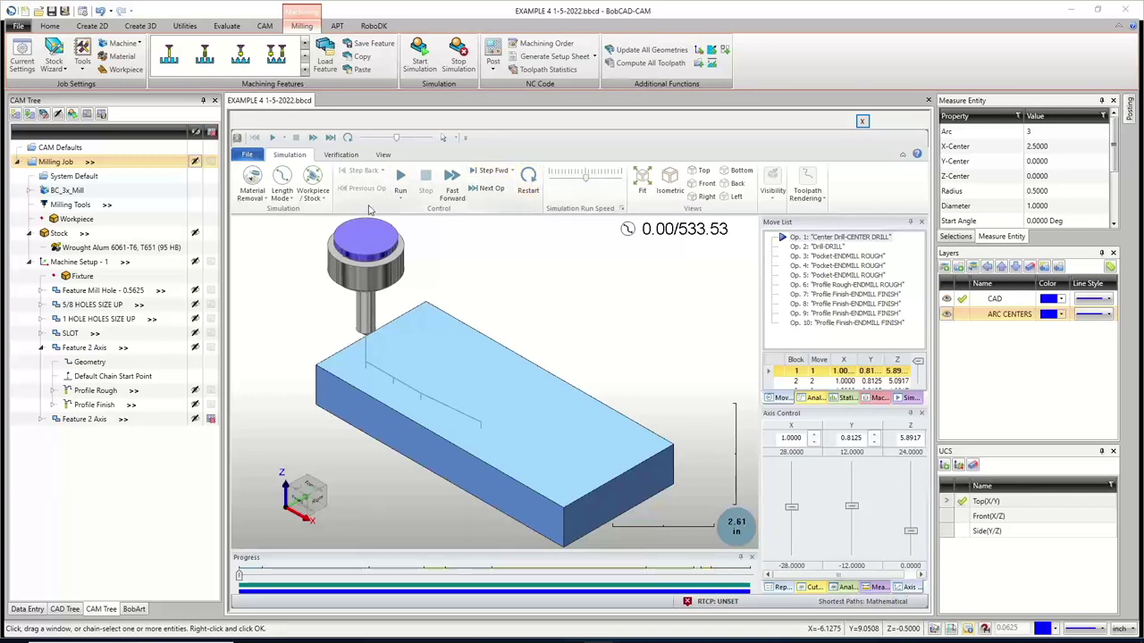
pyautogui.click(400, 176)
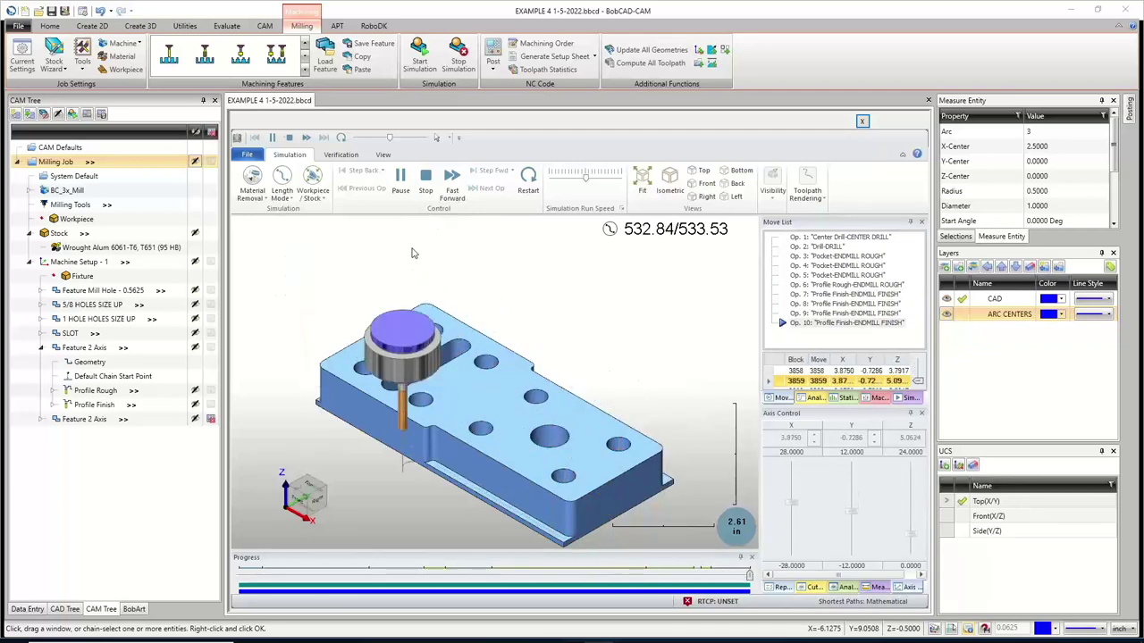
pyautogui.moveTo(458, 444); pyautogui.dragTo(402, 297, button='middle')
pyautogui.scroll(5, 332, 413)
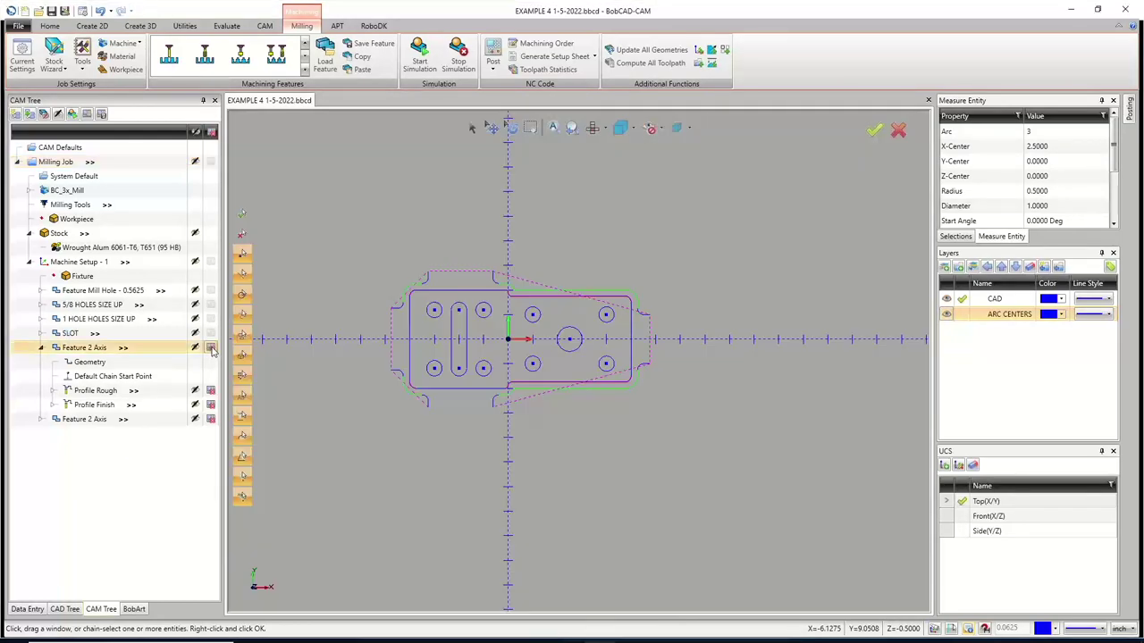
# Re-simulate with the second 2-axis feature, playing Op. 10 to 544.23 and viewing the top face
pyautogui.click(212, 425)
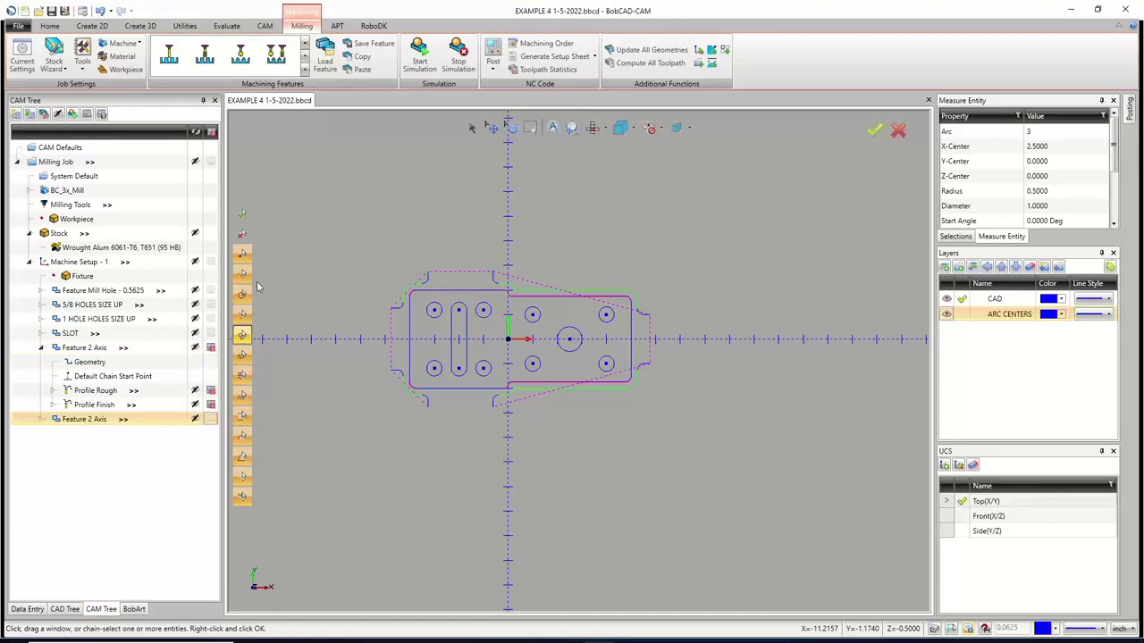
pyautogui.click(419, 55)
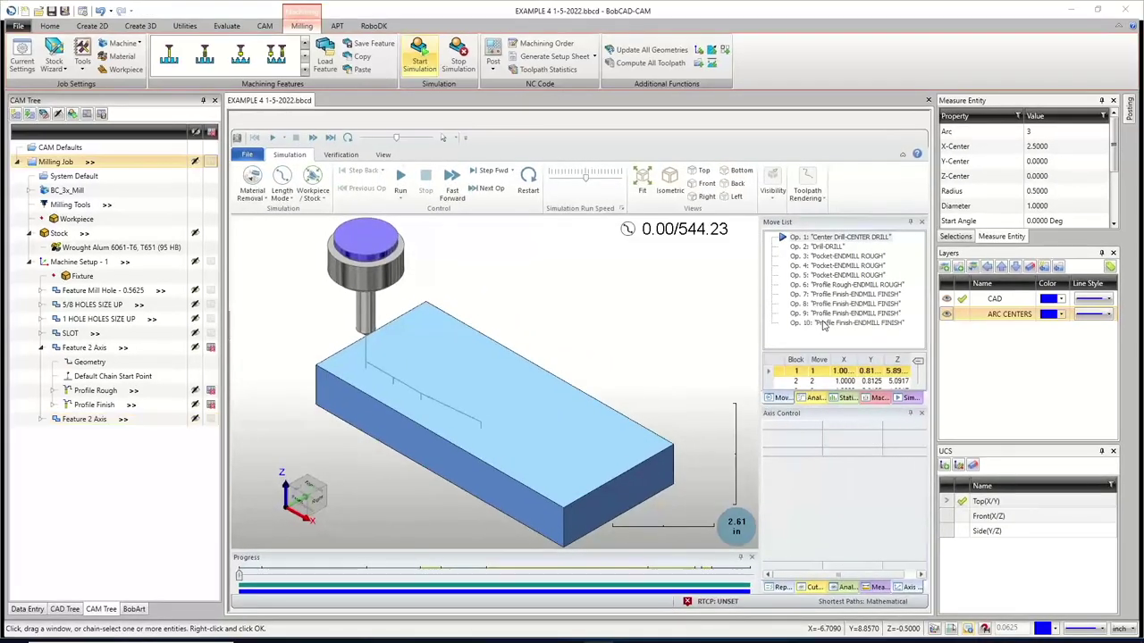
pyautogui.doubleClick(824, 324)
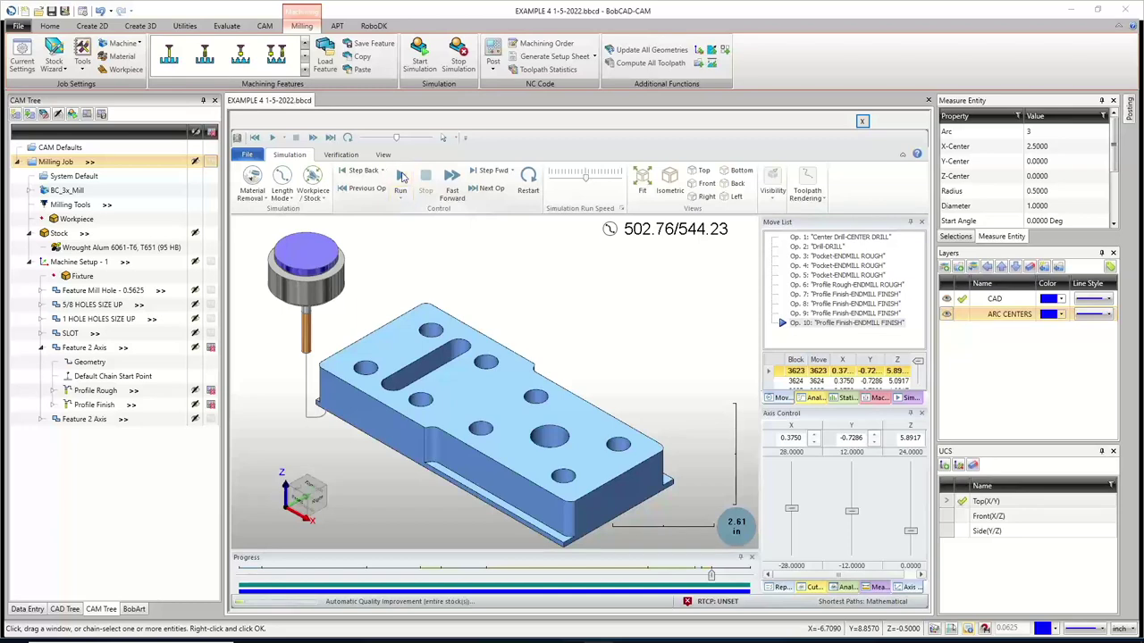
pyautogui.click(401, 176)
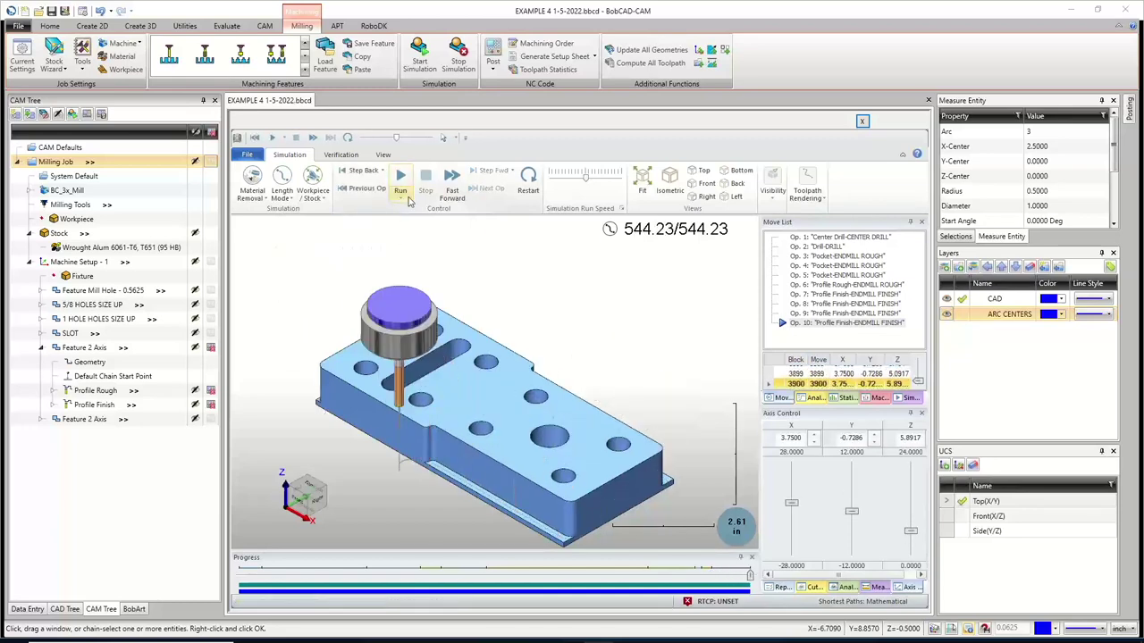
pyautogui.moveTo(340, 400); pyautogui.dragTo(541, 357, button='middle')
pyautogui.scroll(6, 318, 370)
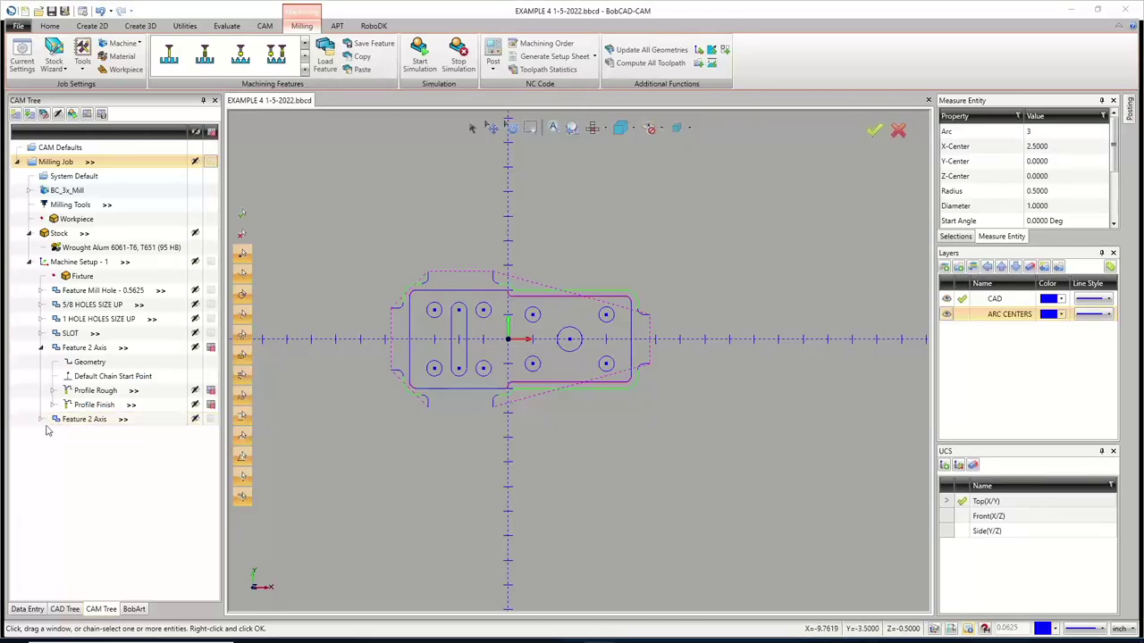
# Preview the second 2-axis feature's Profile Finish and Profile Rough toolpaths
pyautogui.click(41, 419)
pyautogui.click(92, 476)
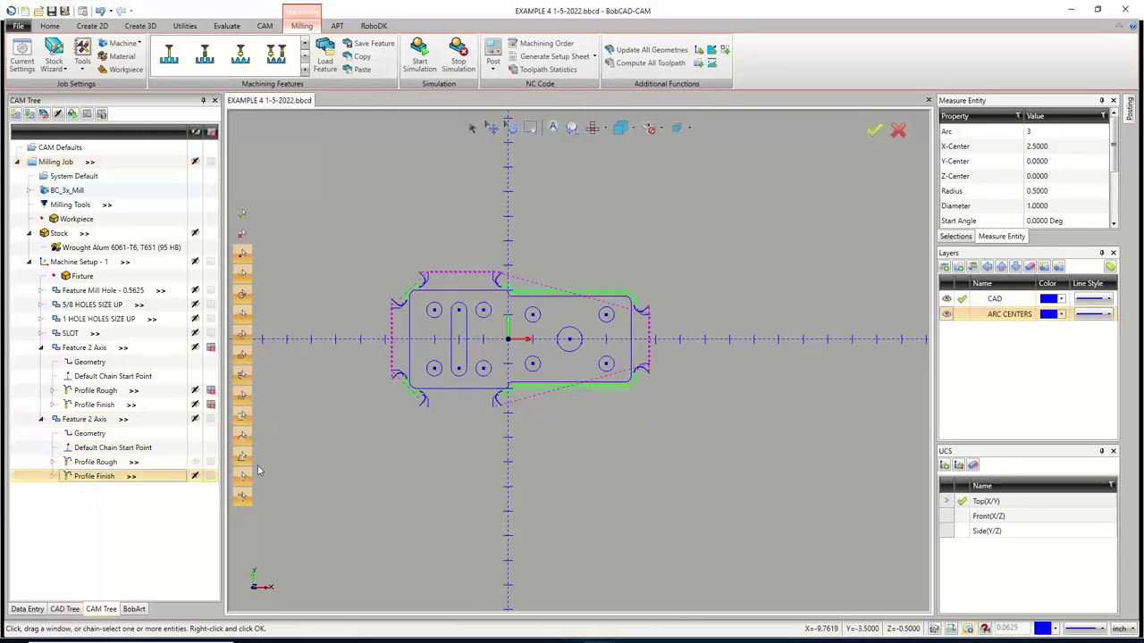
pyautogui.scroll(4, 394, 419)
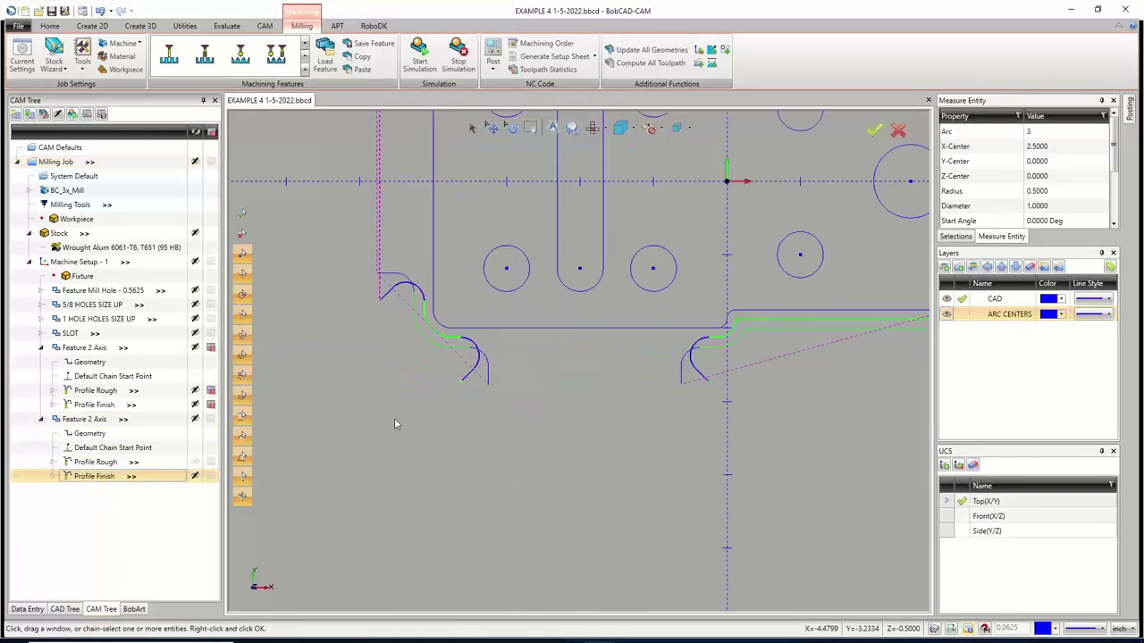
pyautogui.click(95, 462)
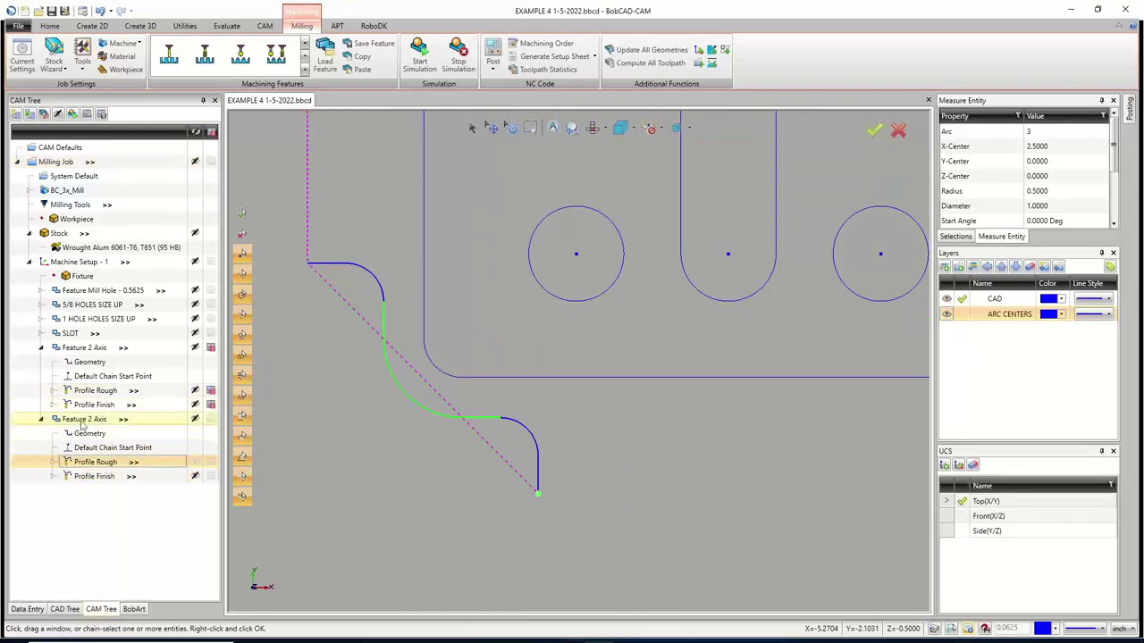
# Collapse both Feature 2 Axis nodes and fit the whole part in the view
pyautogui.click(196, 421)
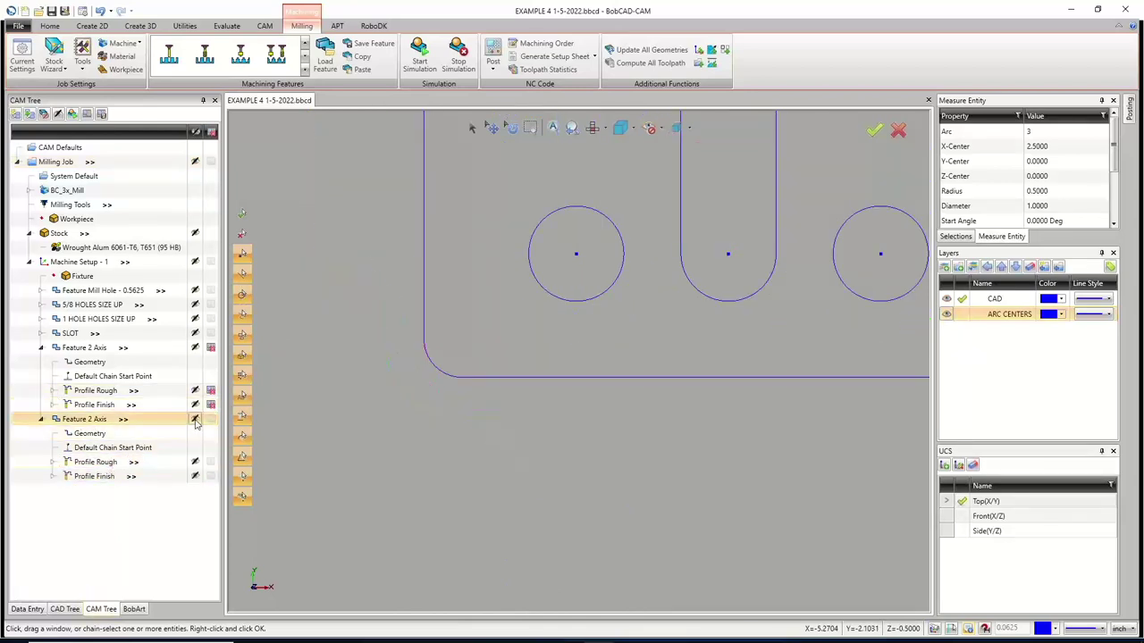
pyautogui.click(40, 347)
pyautogui.click(39, 363)
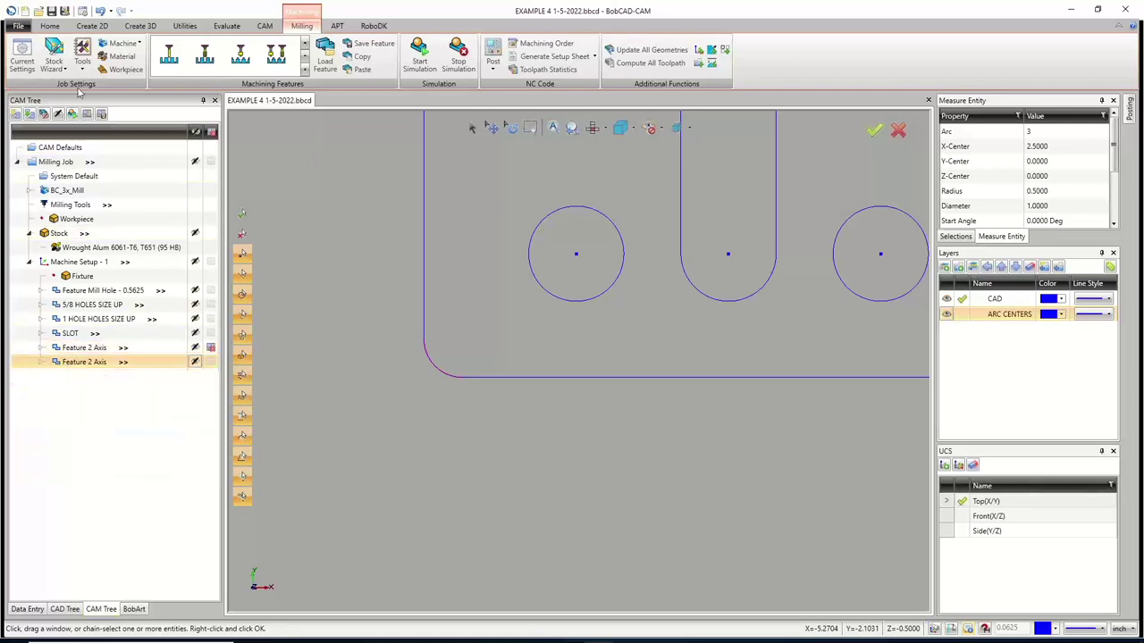
pyautogui.click(51, 12)
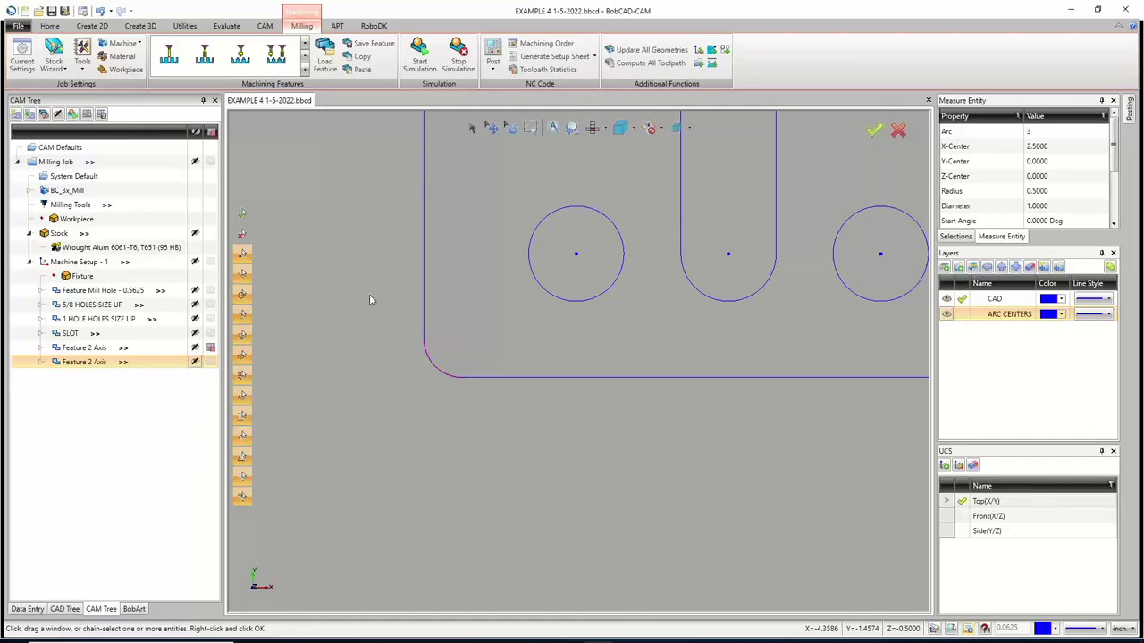
pyautogui.press('f')
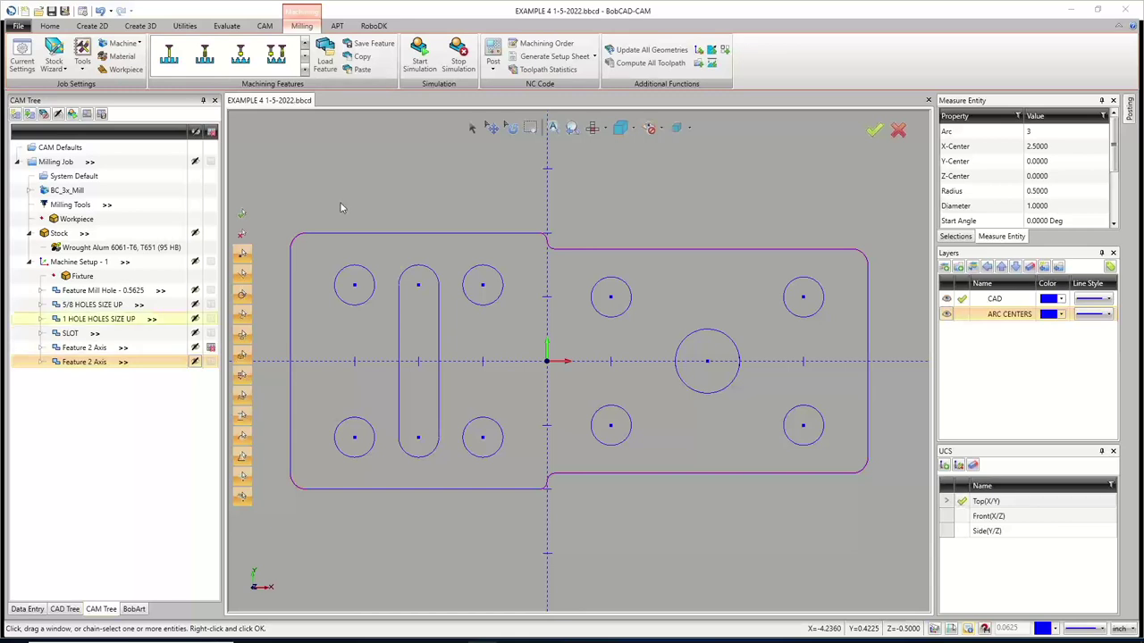
# Open Track Tightner.bbcd in a new tab and accept the machine-not-found warning
pyautogui.click(51, 11)
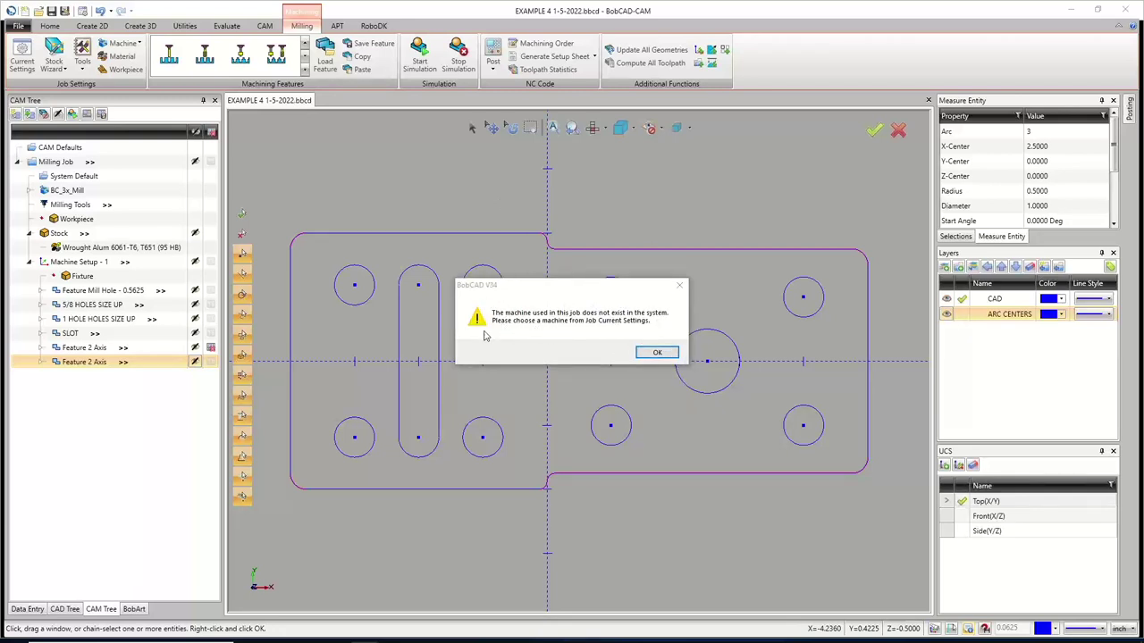
pyautogui.click(657, 353)
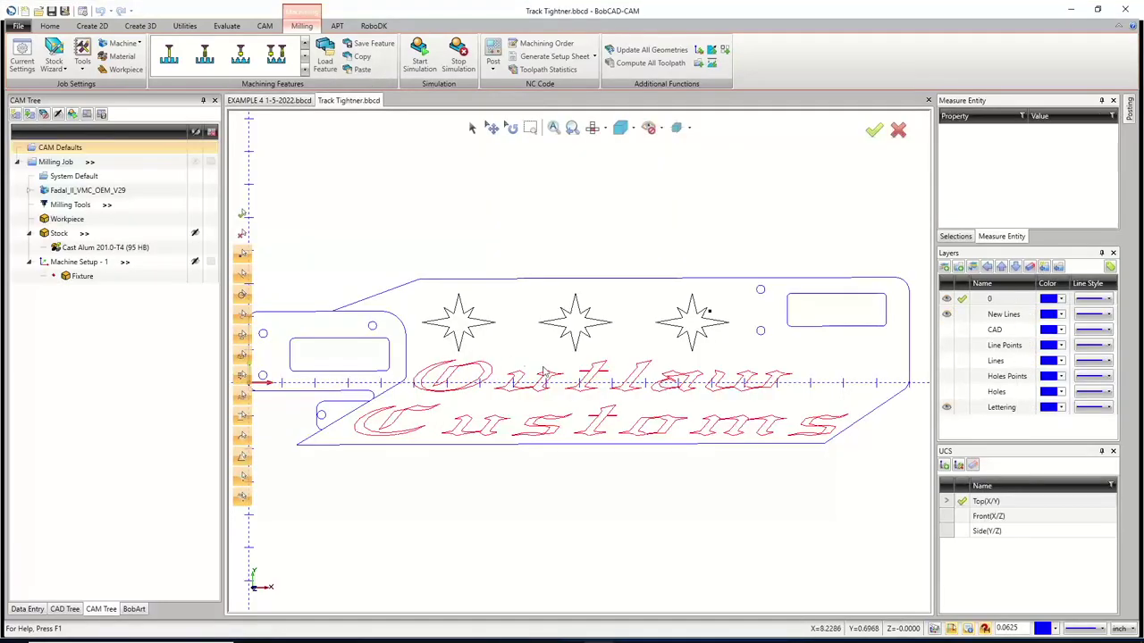
pyautogui.scroll(-1, 543, 374)
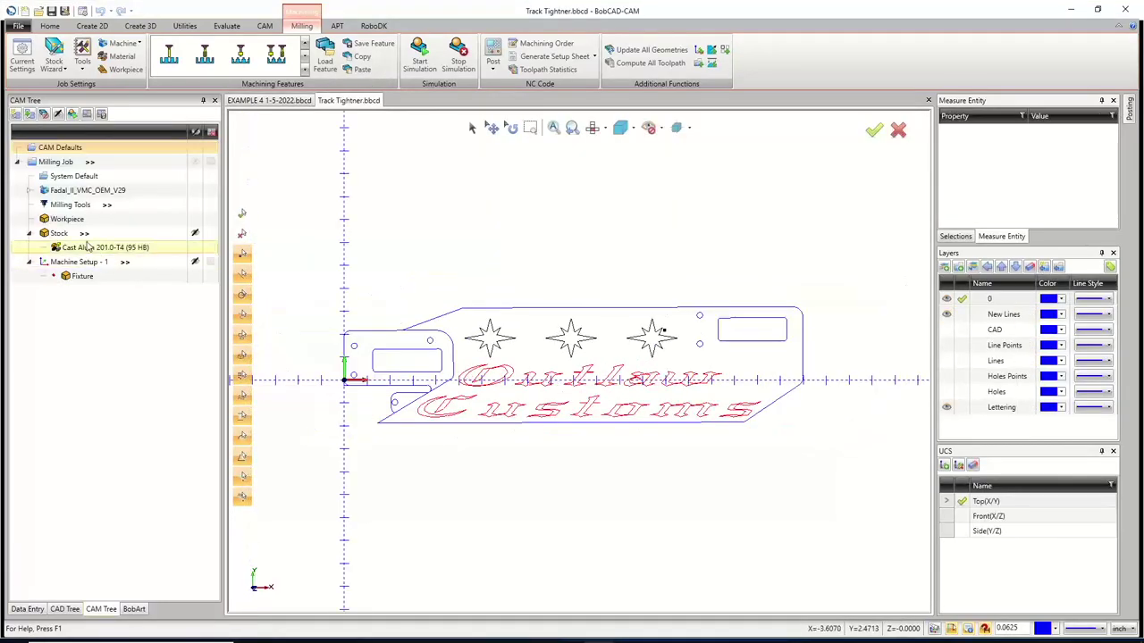
# Replace the missing Fadal_II_VMC_OEM_V29 machine with BC_3x_Mill from the Make list
pyautogui.click(75, 190)
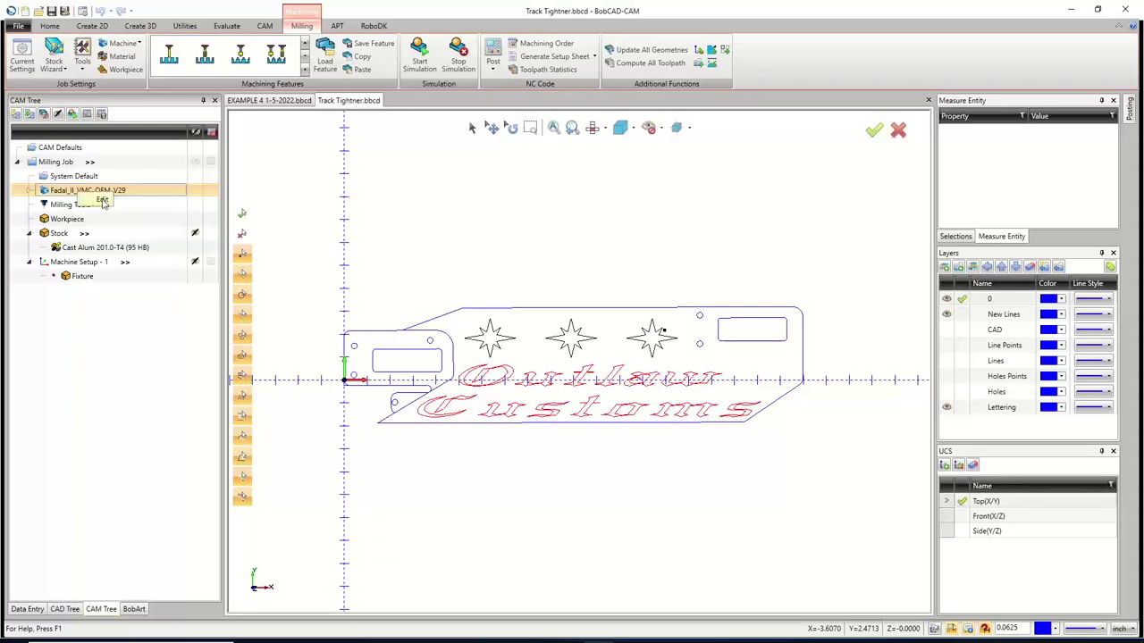
pyautogui.doubleClick(114, 196)
pyautogui.click(596, 309)
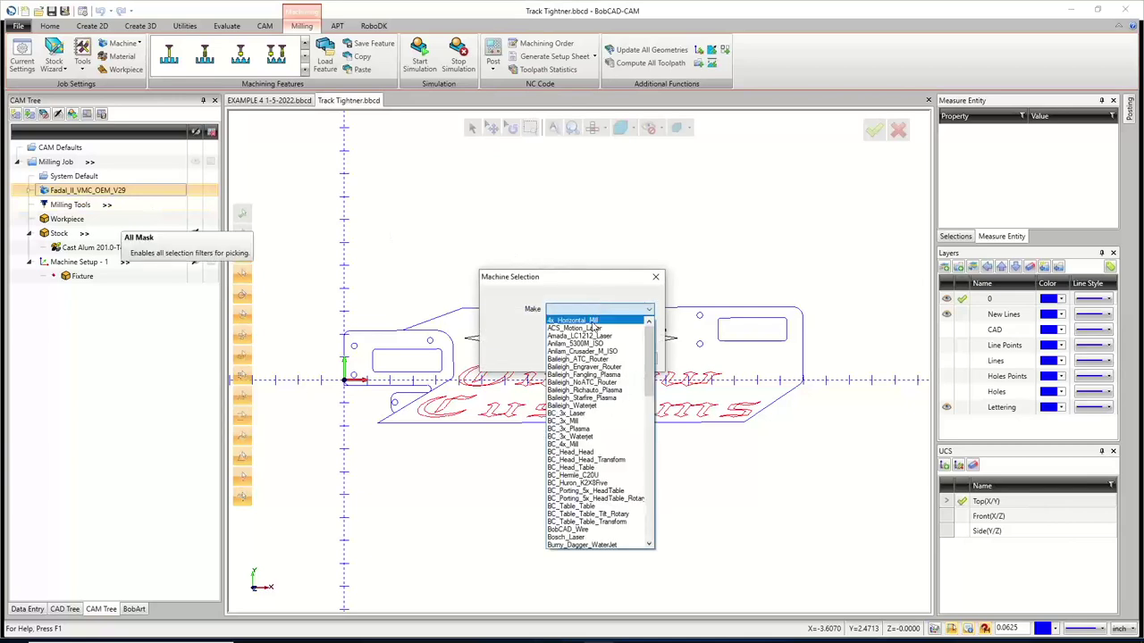
pyautogui.click(585, 421)
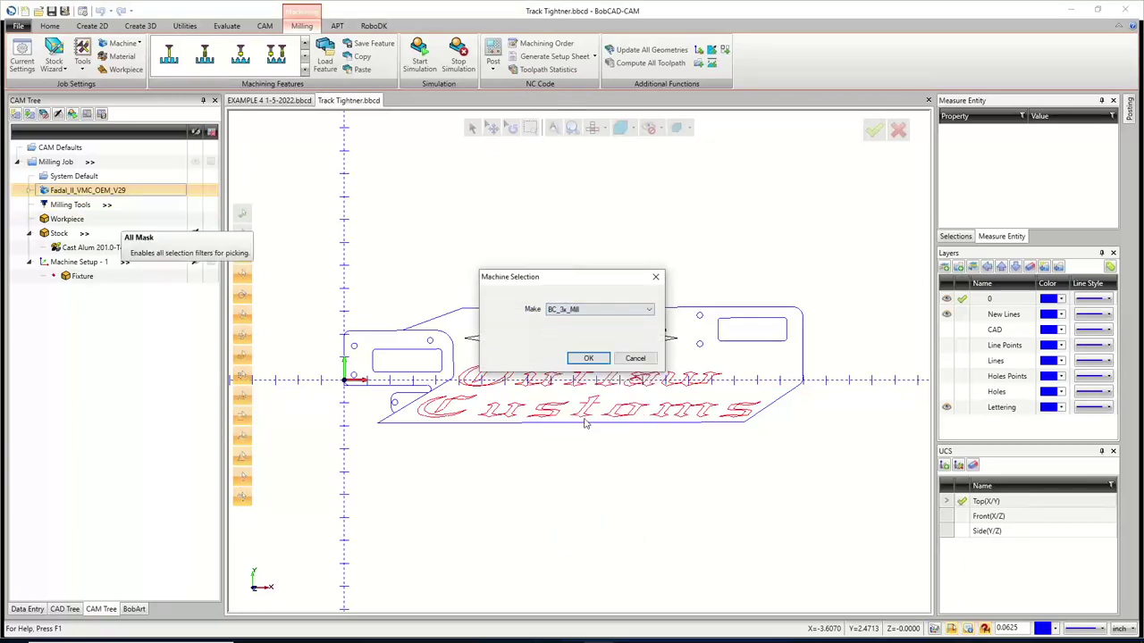
pyautogui.click(588, 358)
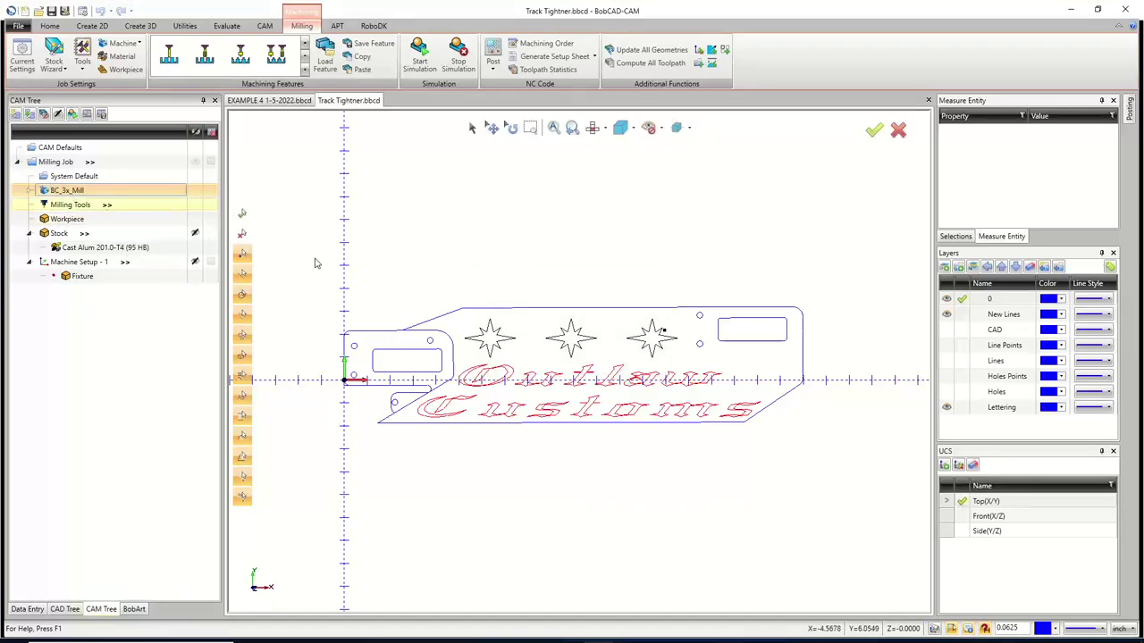
pyautogui.scroll(3, 375, 379)
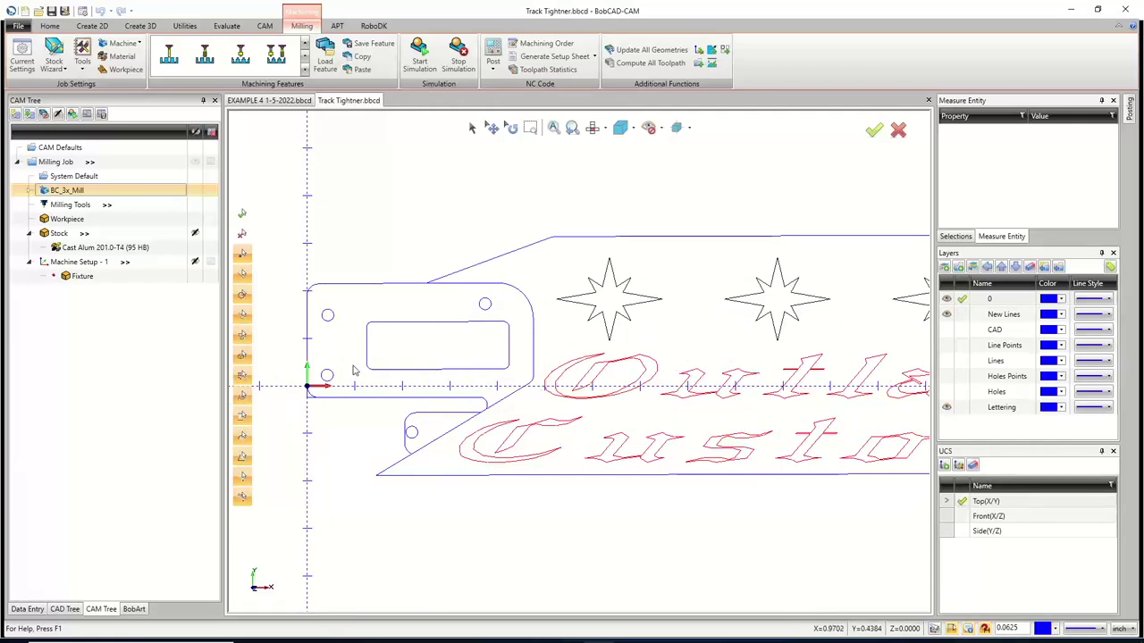
pyautogui.scroll(-2, 449, 368)
pyautogui.scroll(3, 386, 378)
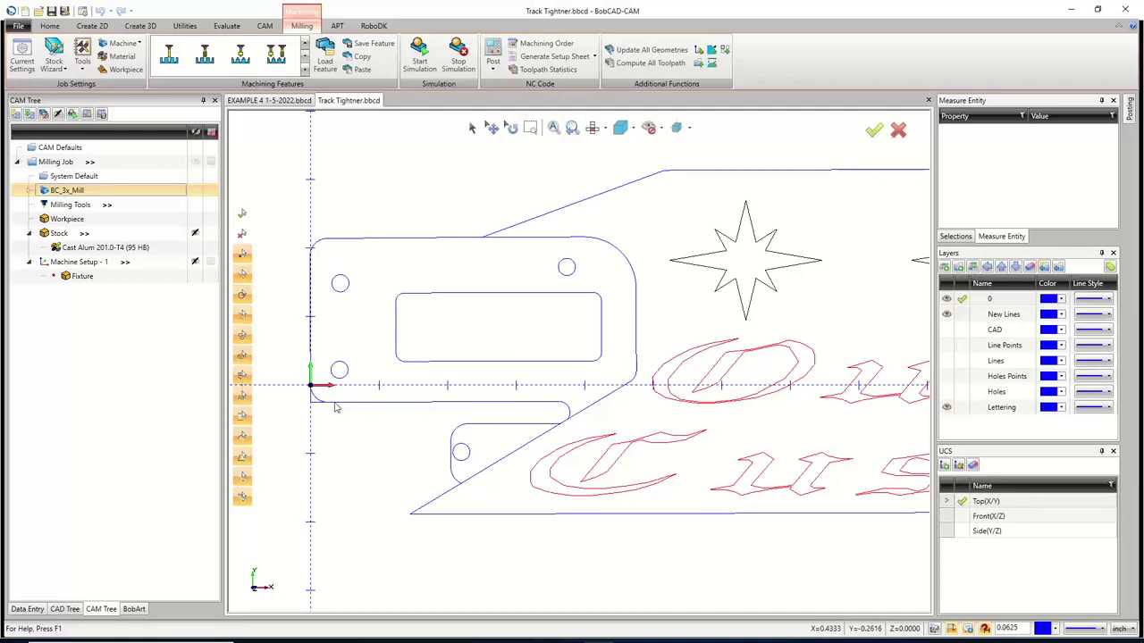
pyautogui.scroll(5, 315, 405)
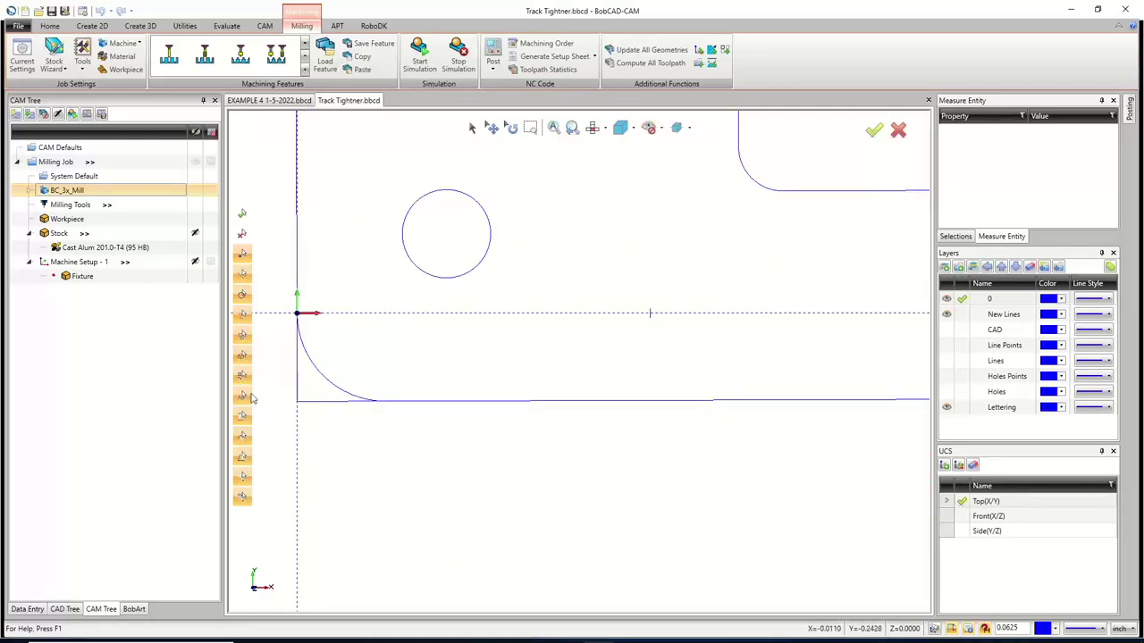
pyautogui.scroll(-5, 317, 320)
pyautogui.scroll(5, 304, 286)
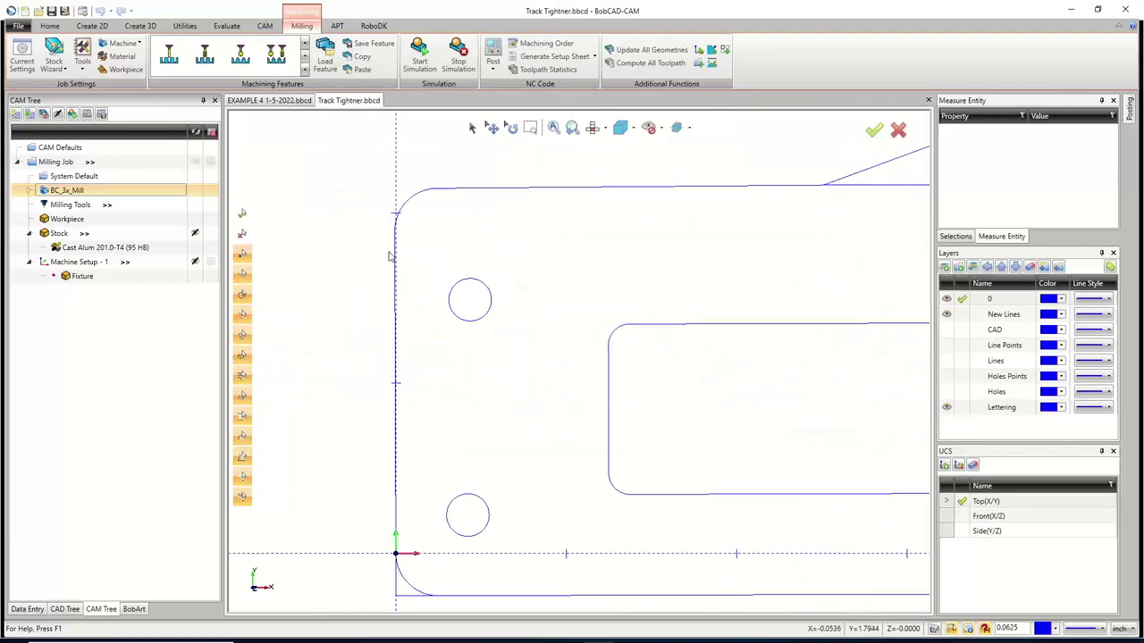
pyautogui.scroll(-5, 699, 209)
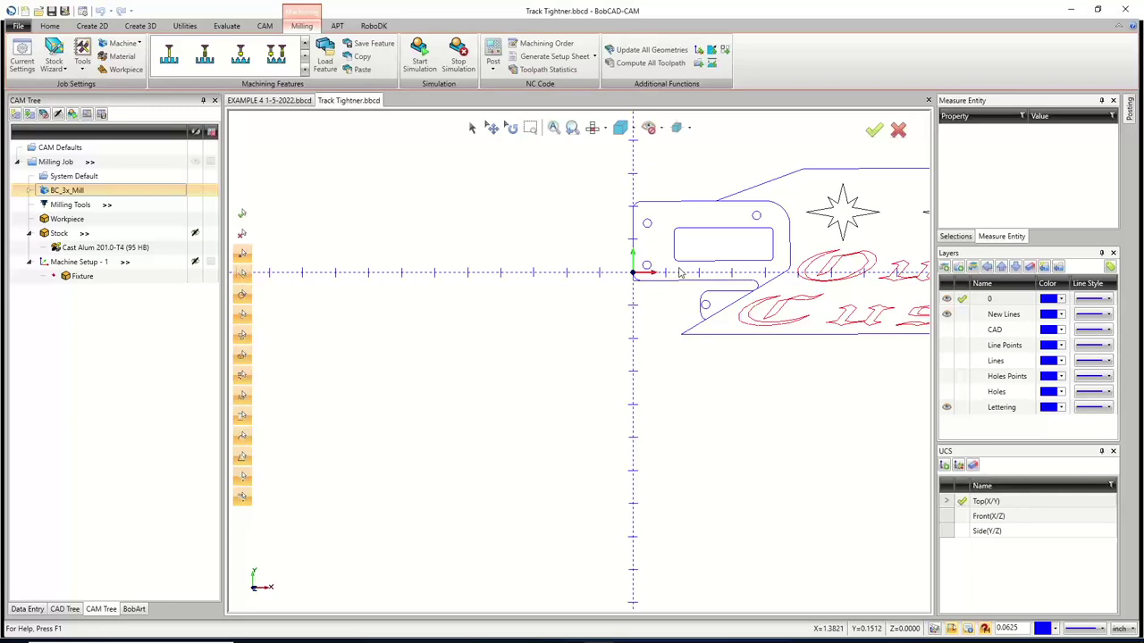
# Start Quick Trim from Utilities, then cancel it without trimming anything
pyautogui.click(227, 26)
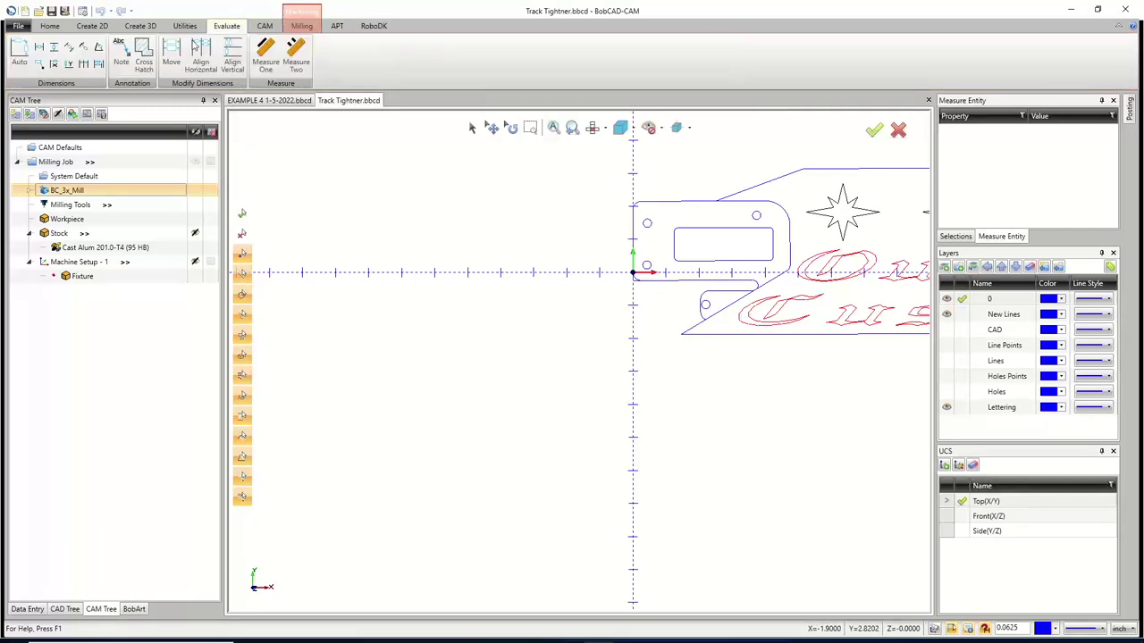
pyautogui.click(185, 26)
pyautogui.click(148, 53)
pyautogui.scroll(5, 656, 286)
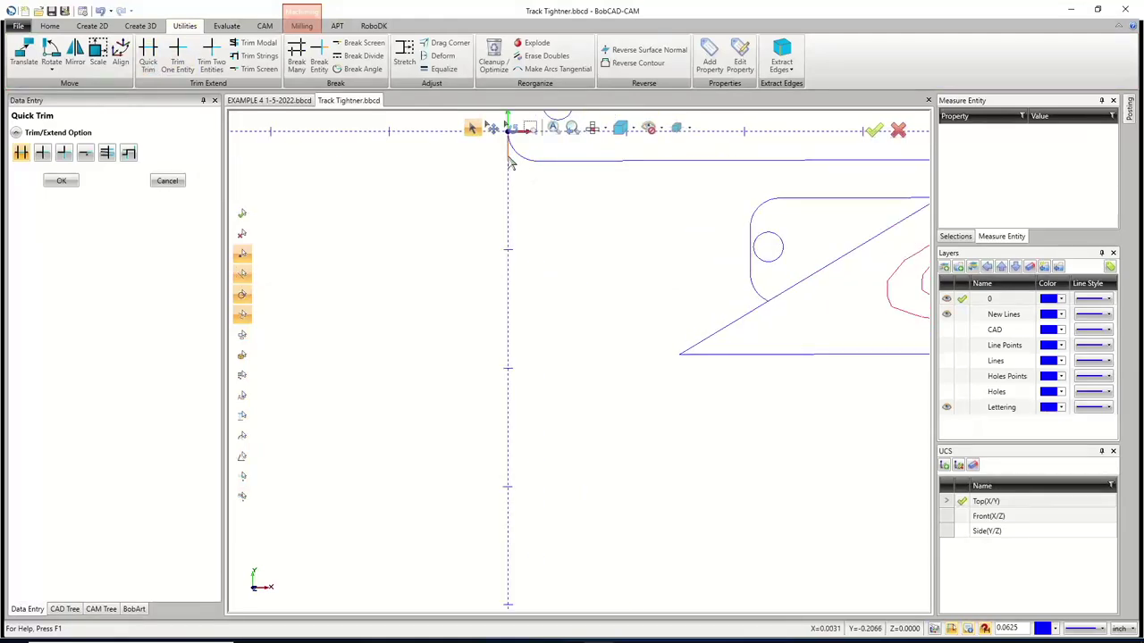
pyautogui.scroll(-2, 522, 250)
pyautogui.scroll(-2, 523, 250)
pyautogui.scroll(5, 503, 200)
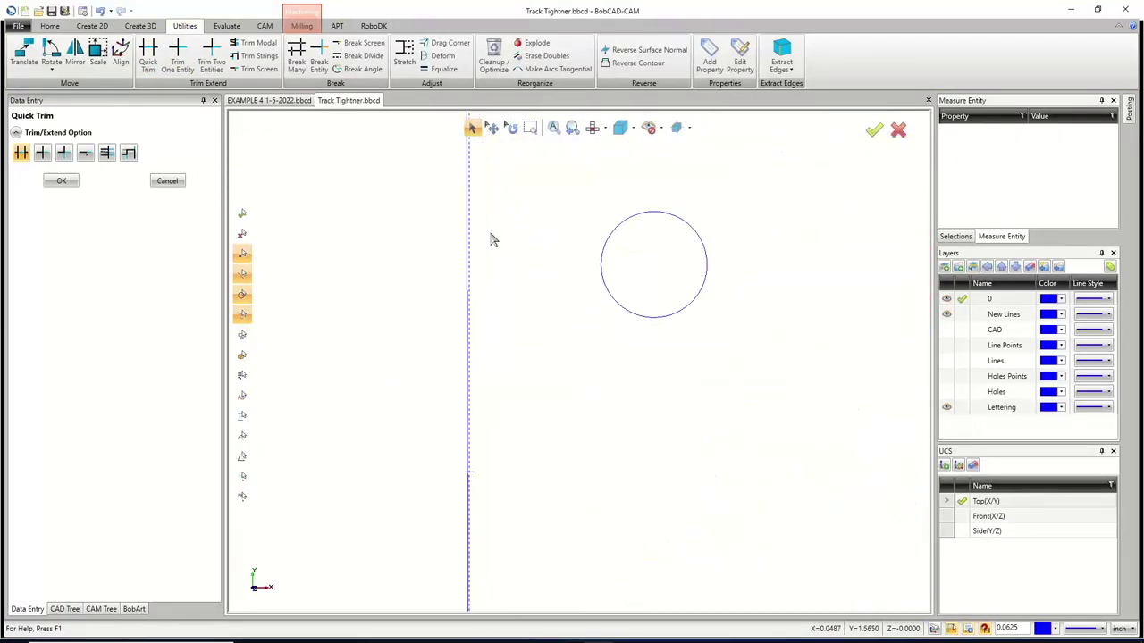
pyautogui.scroll(-3, 492, 238)
pyautogui.scroll(-2, 485, 241)
pyautogui.rightClick(528, 166)
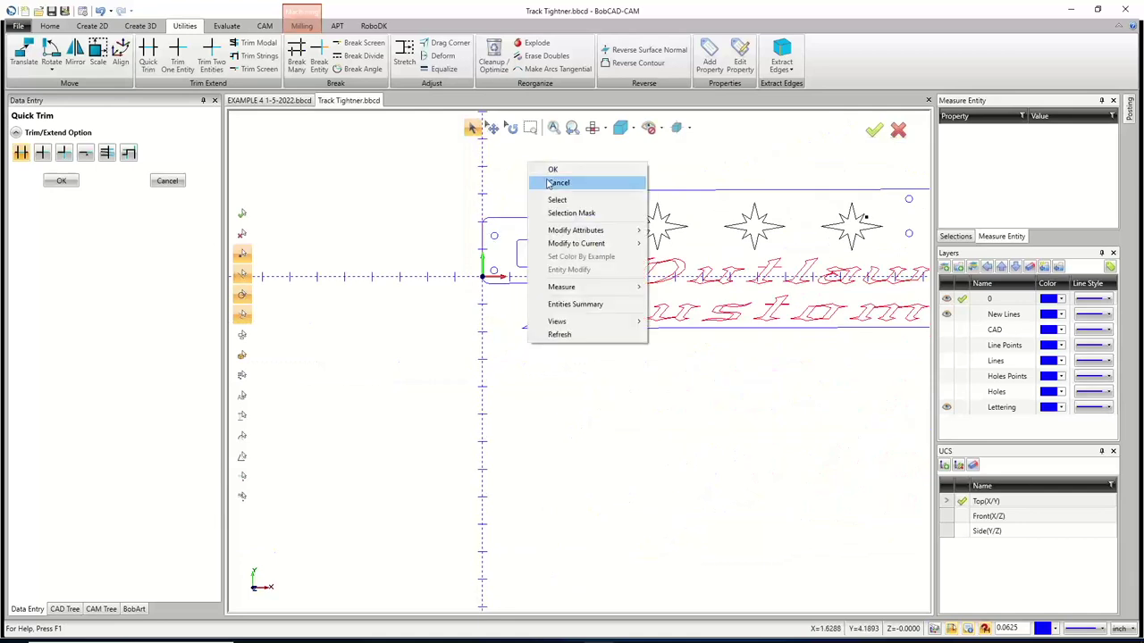
pyautogui.click(536, 185)
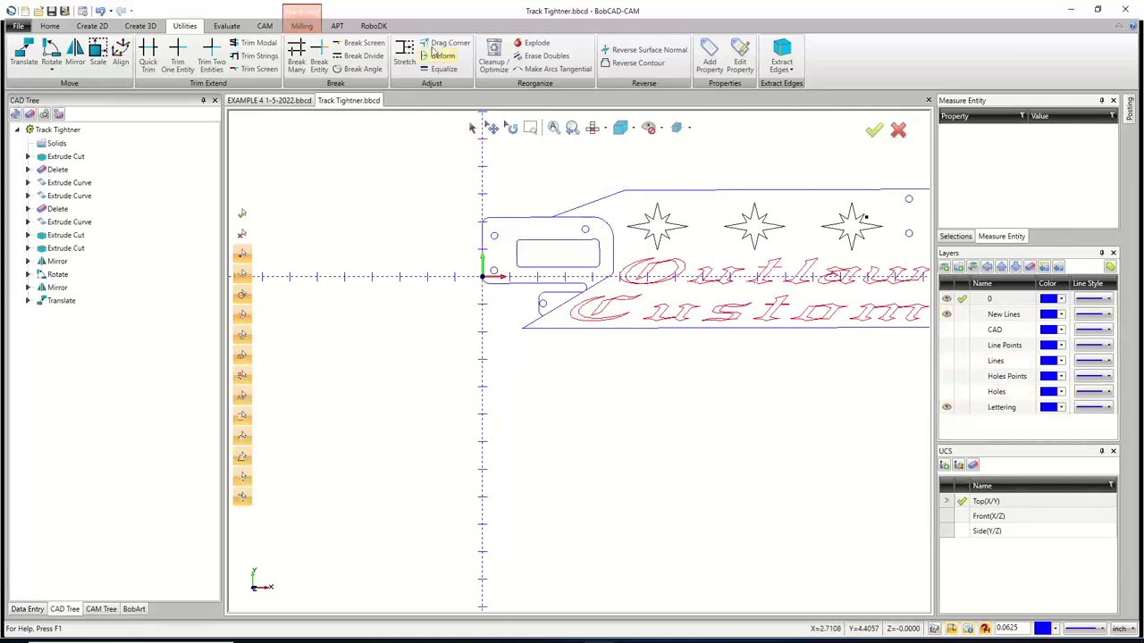
# Run Cleanup/Optimize on all window-selected part geometry, reducing 619 entities to 586
pyautogui.click(493, 56)
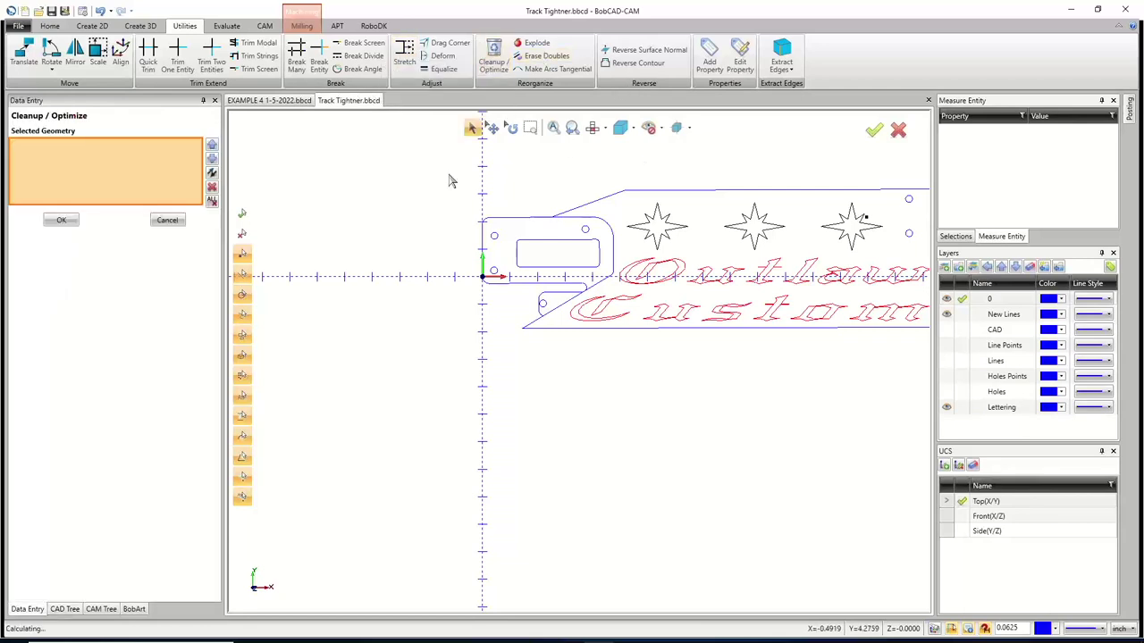
pyautogui.moveTo(420, 154); pyautogui.dragTo(490, 308)
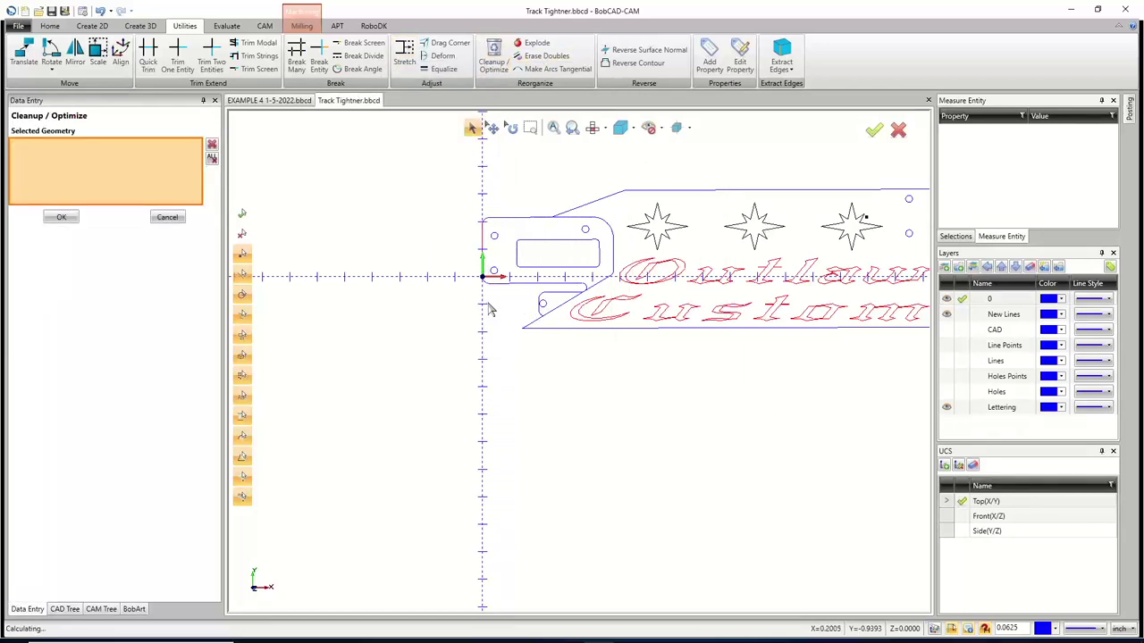
pyautogui.scroll(-3, 490, 308)
pyautogui.moveTo(444, 210); pyautogui.dragTo(784, 382)
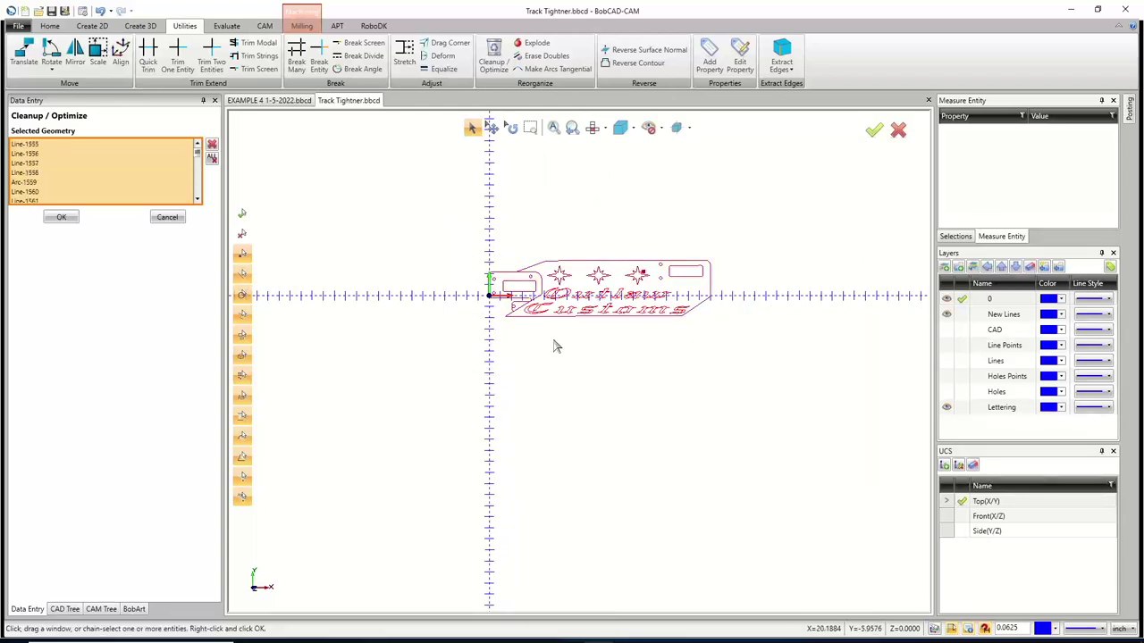
pyautogui.click(72, 220)
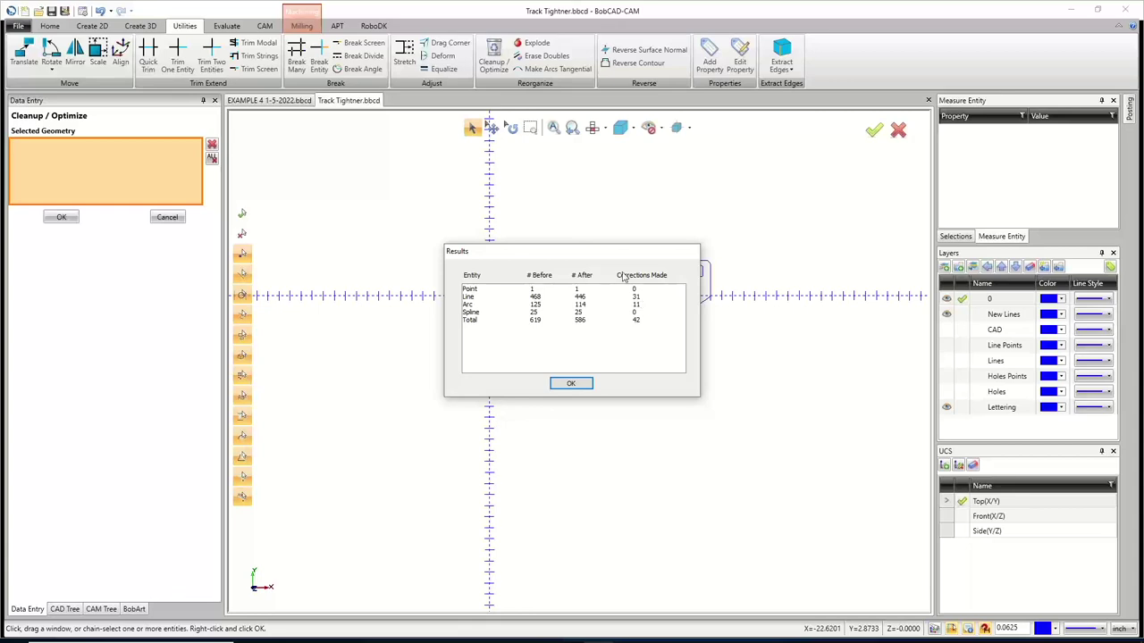
# Close the cleanup results and add a new current layer named OPEN POCKET
pyautogui.click(570, 382)
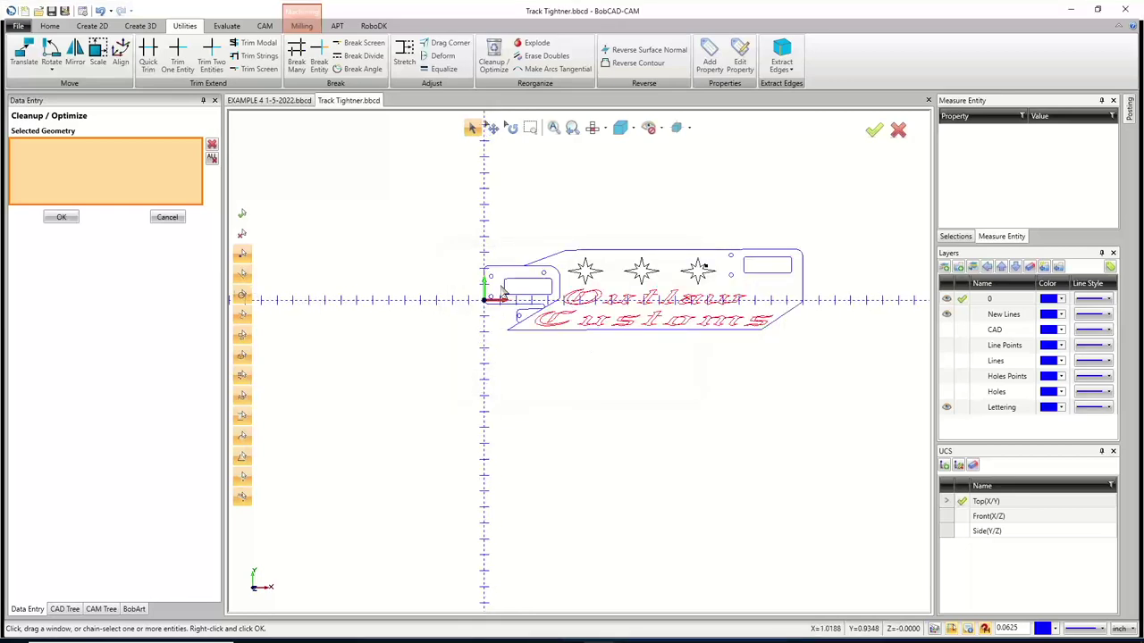
pyautogui.scroll(3, 505, 290)
pyautogui.scroll(1, 505, 290)
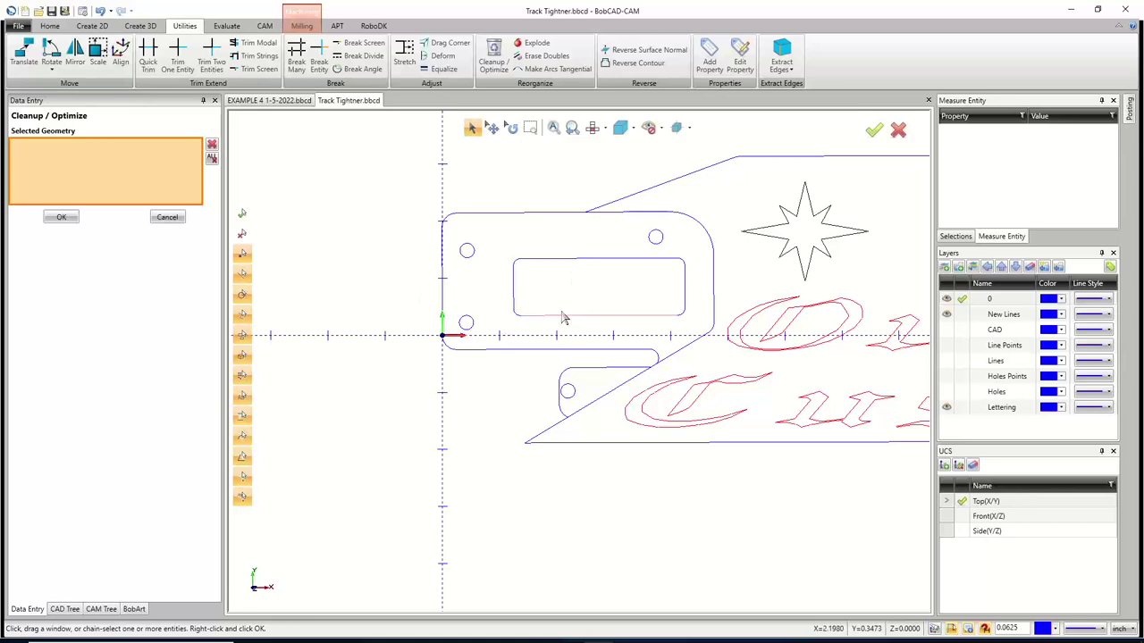
pyautogui.scroll(1, 642, 369)
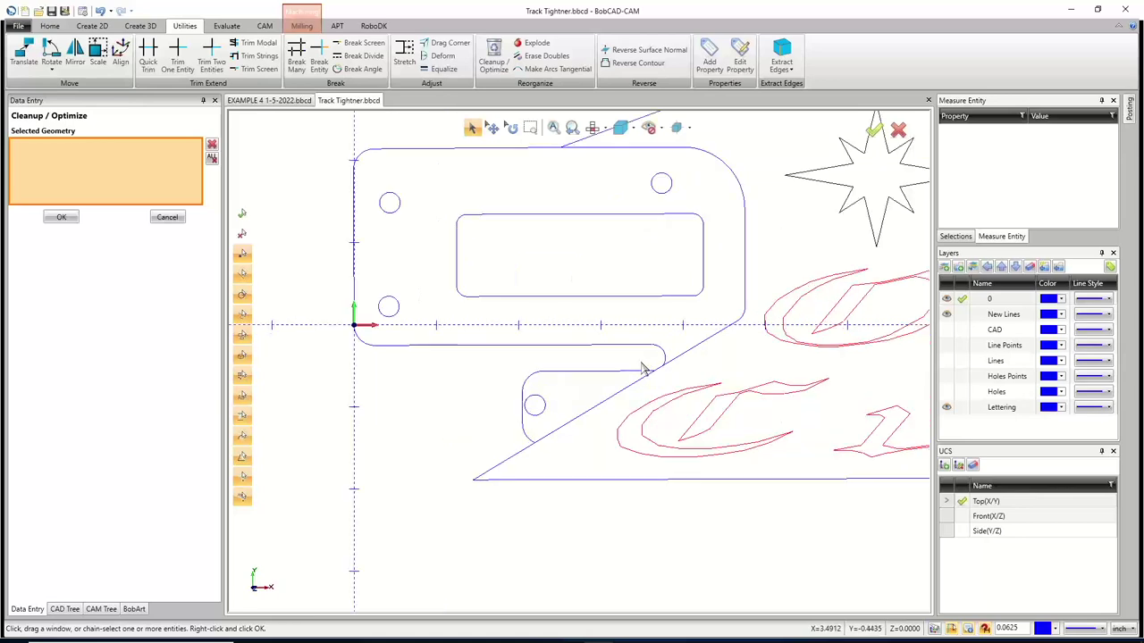
pyautogui.scroll(-1, 642, 368)
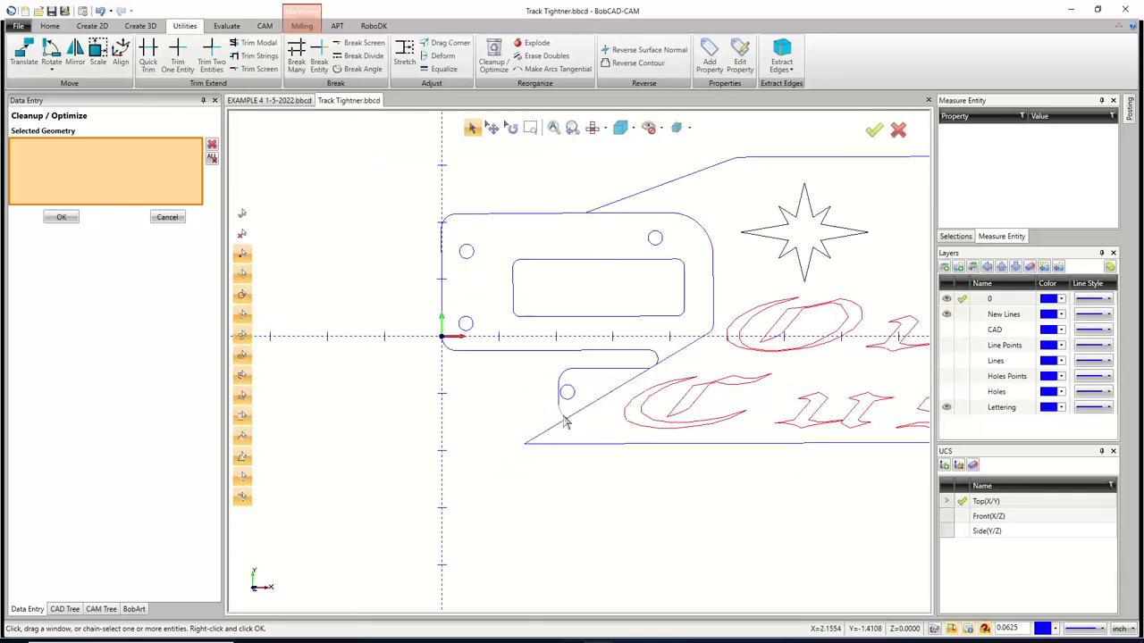
pyautogui.rightClick(979, 432)
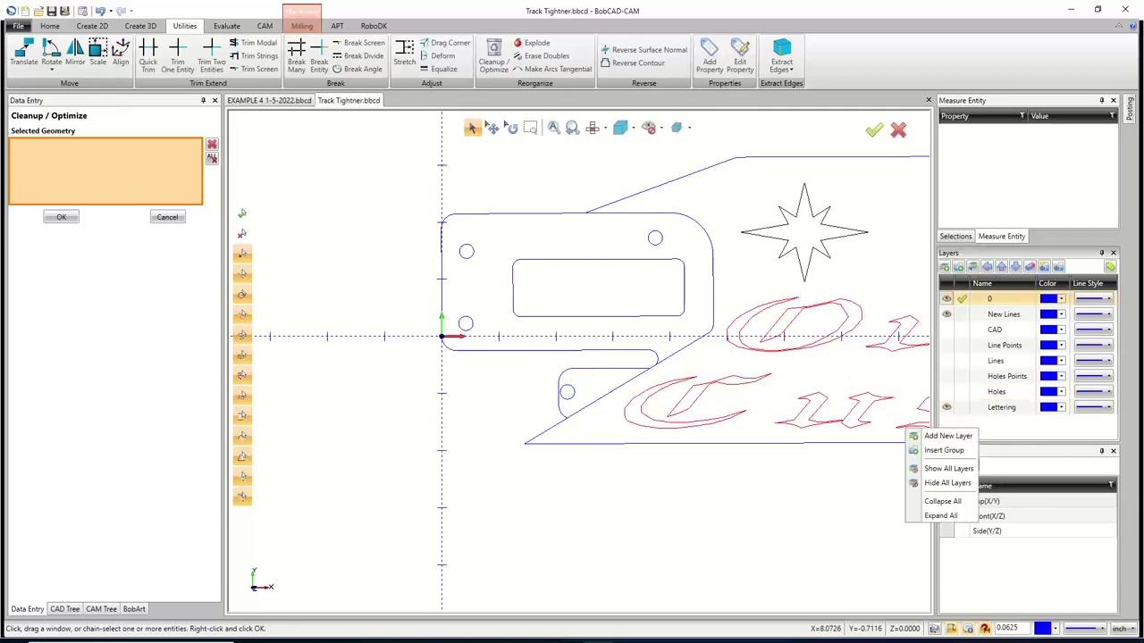
pyautogui.click(956, 437)
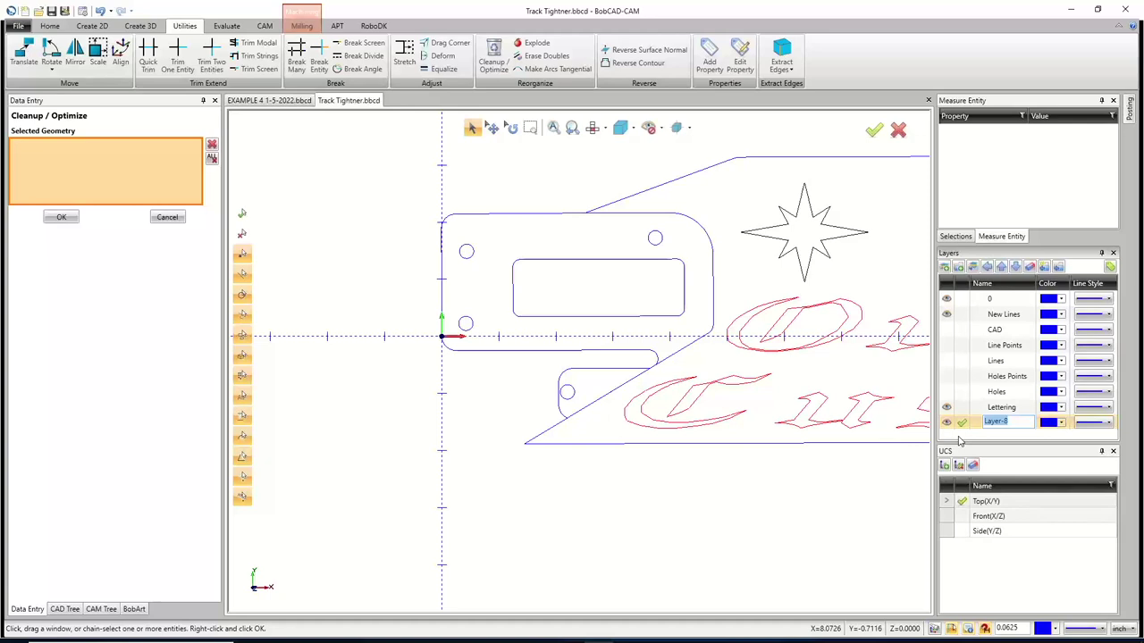
pyautogui.write('OPEN POCKET')
pyautogui.click(963, 423)
# Hide the Lettering and 0 layers so only the bracket outline remains
pyautogui.click(946, 407)
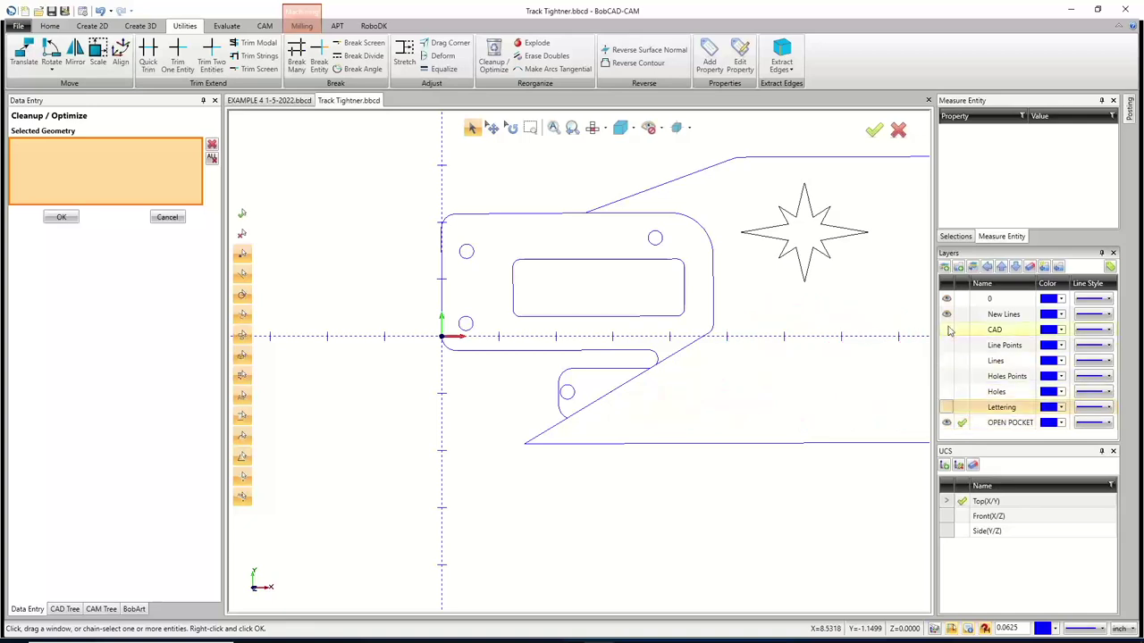
pyautogui.click(946, 298)
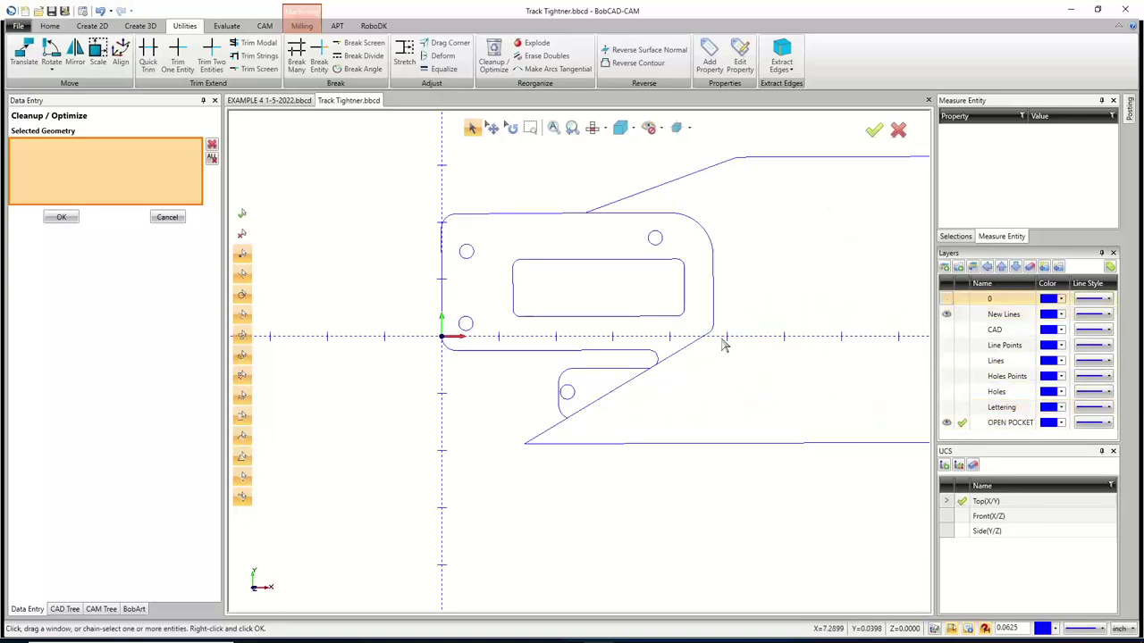
pyautogui.rightClick(328, 186)
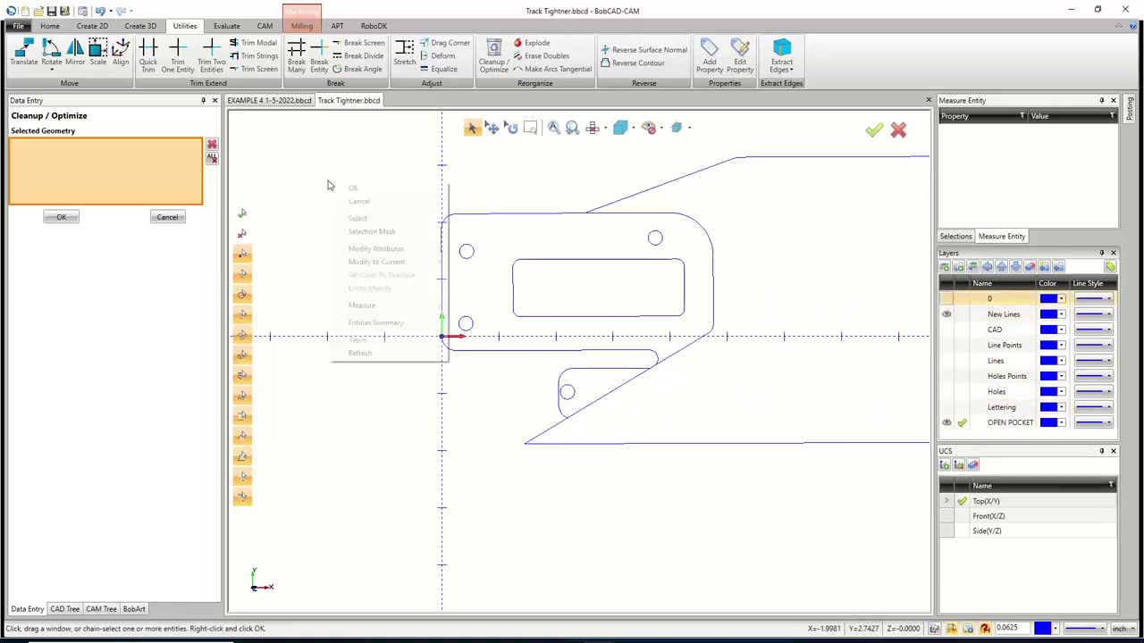
pyautogui.click(358, 201)
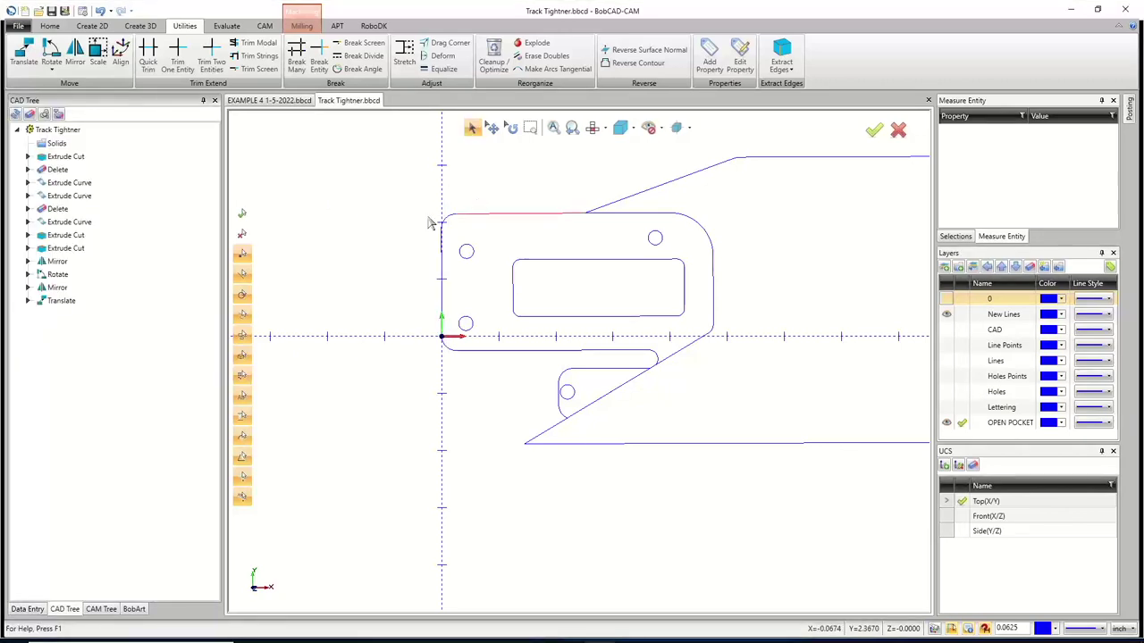
# Deselect the geometry, hide the New Lines layer and show the OPEN POCKET layer
pyautogui.scroll(3, 662, 366)
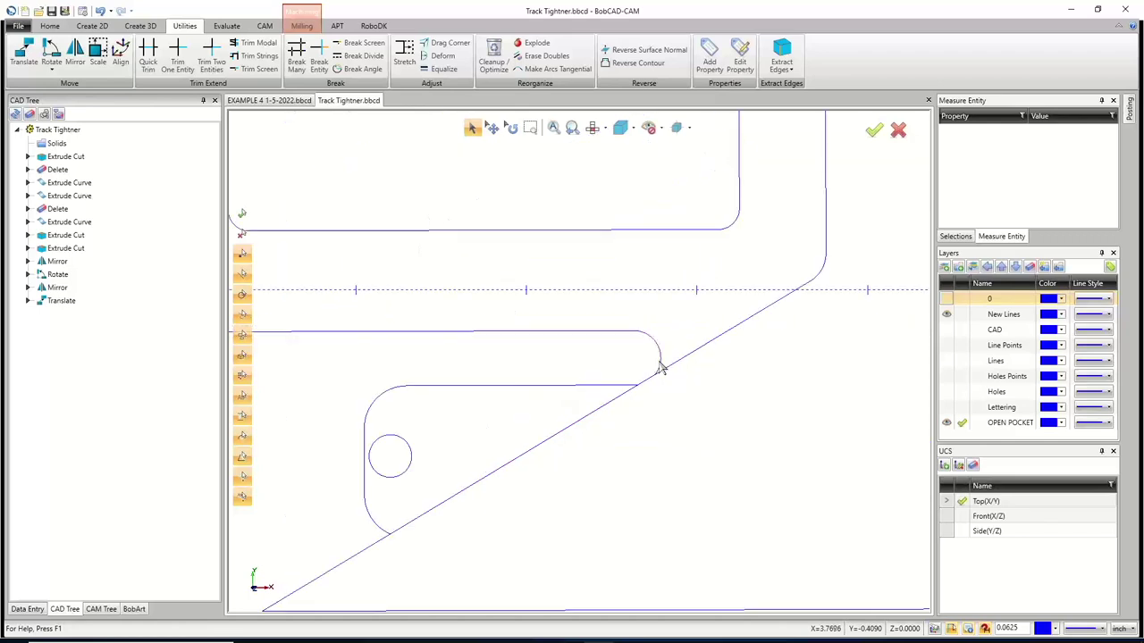
pyautogui.scroll(-3, 658, 364)
pyautogui.scroll(3, 576, 384)
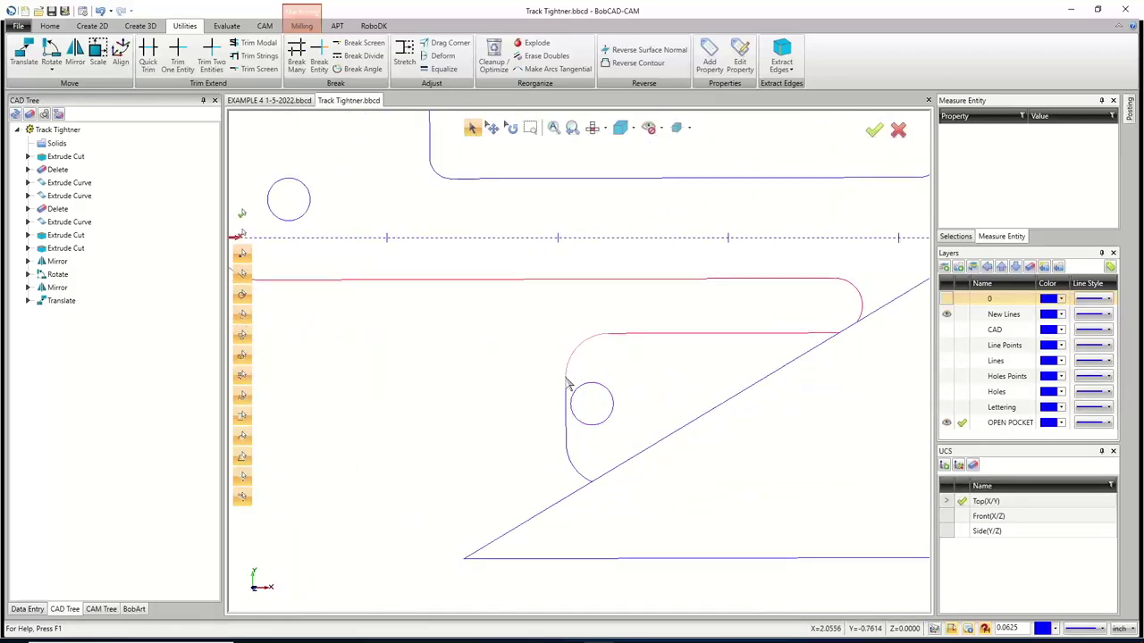
pyautogui.scroll(-3, 506, 437)
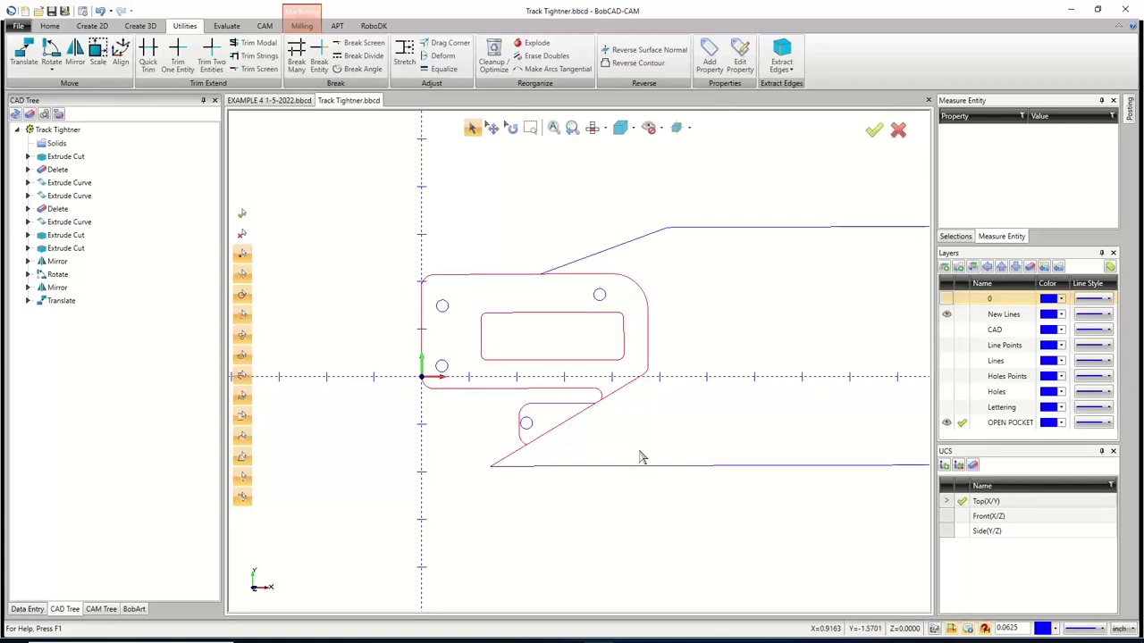
pyautogui.click(51, 27)
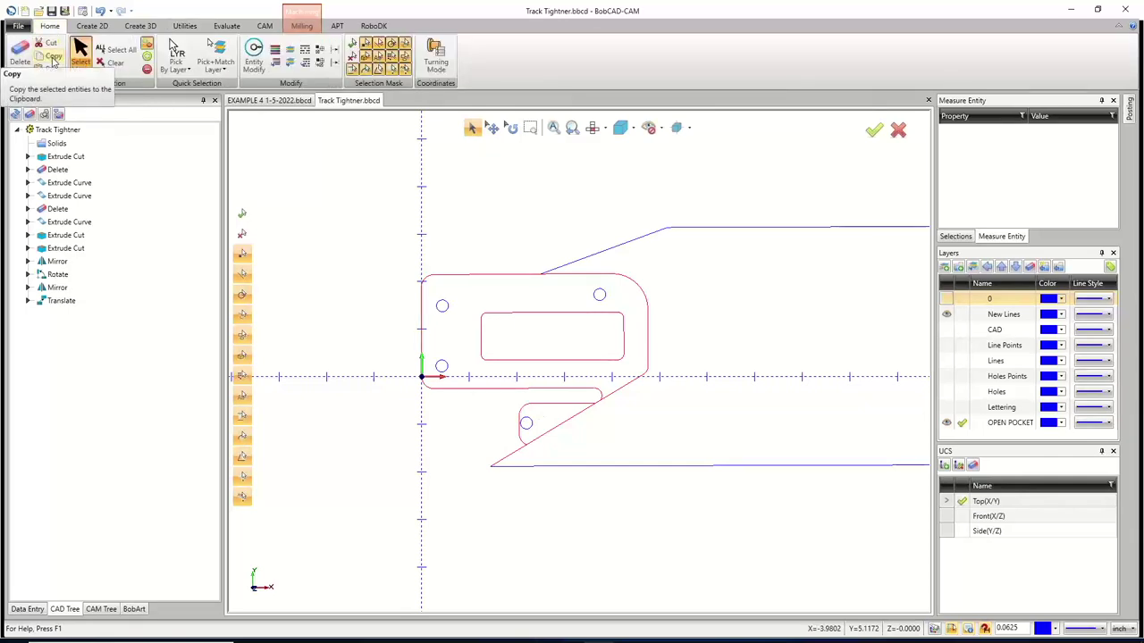
pyautogui.rightClick(397, 218)
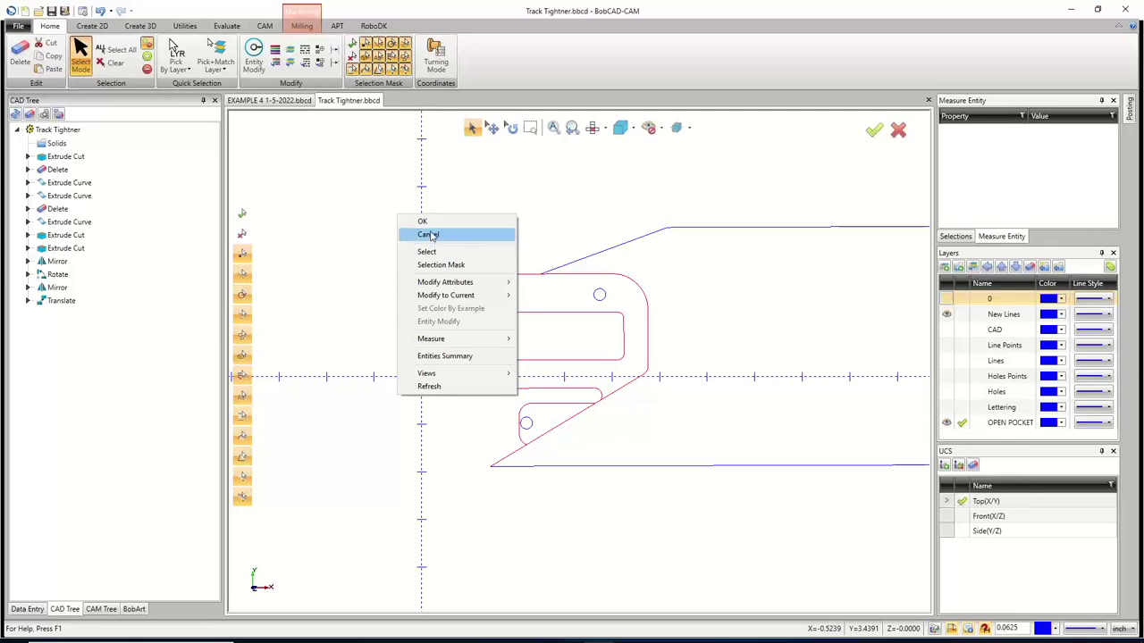
pyautogui.click(429, 235)
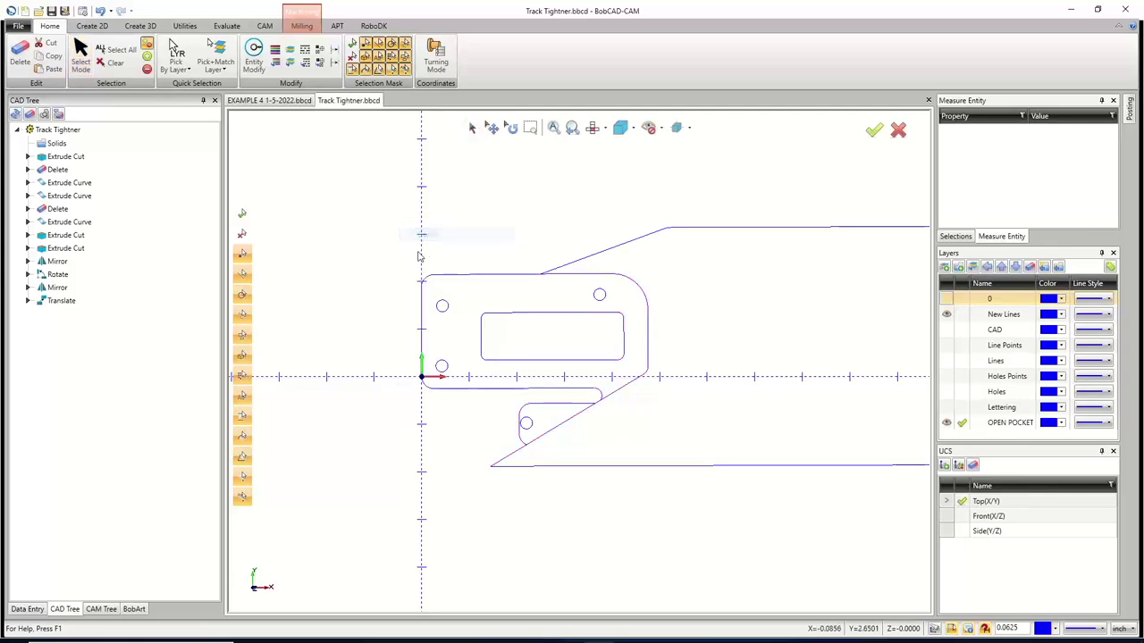
pyautogui.click(946, 316)
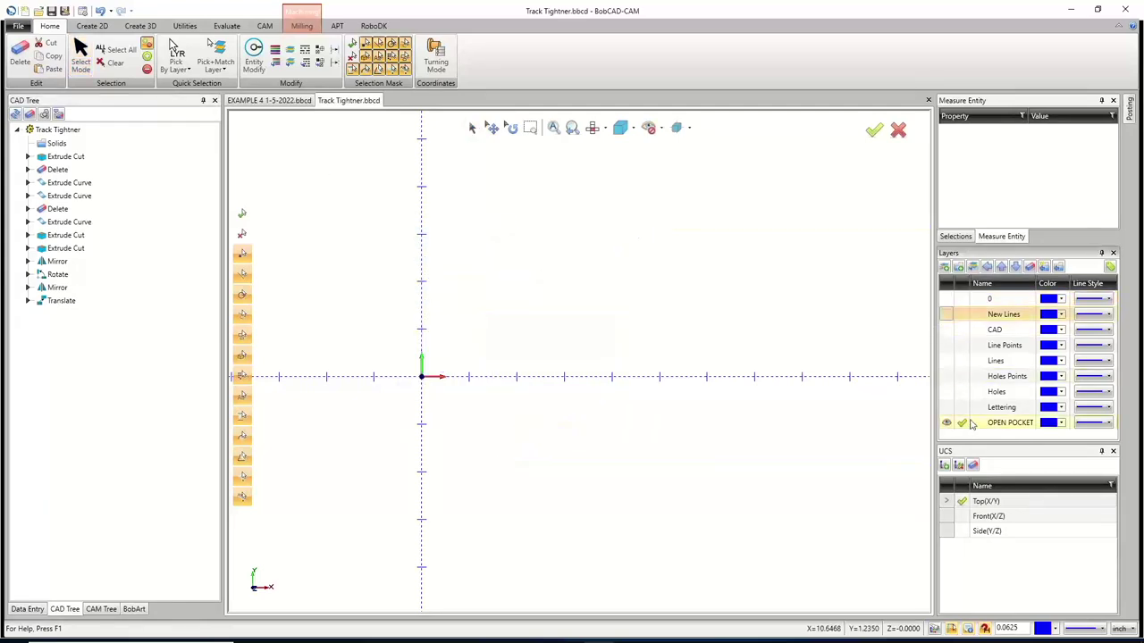
pyautogui.click(947, 422)
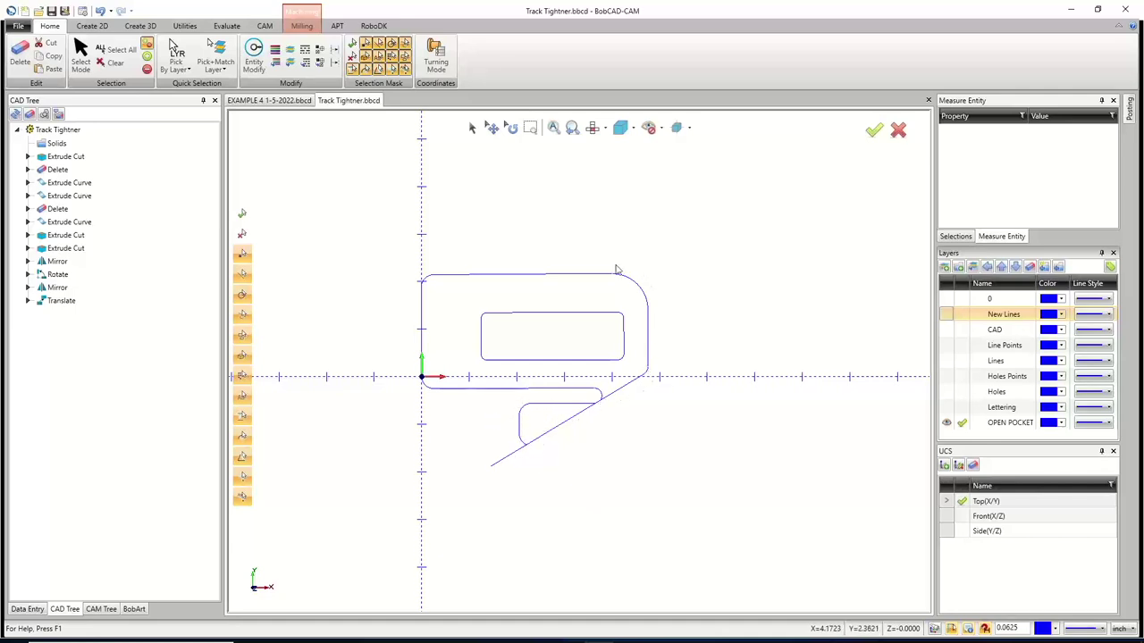
# Briefly re-show New Lines to pick the long diagonal line, then hide New Lines again
pyautogui.click(947, 314)
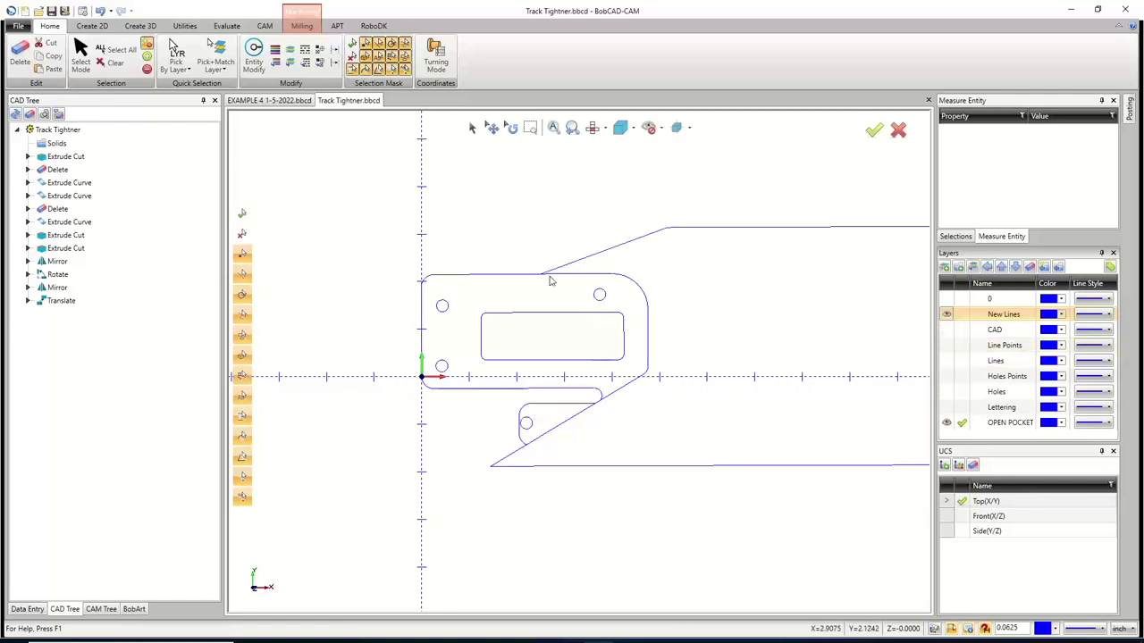
pyautogui.click(472, 128)
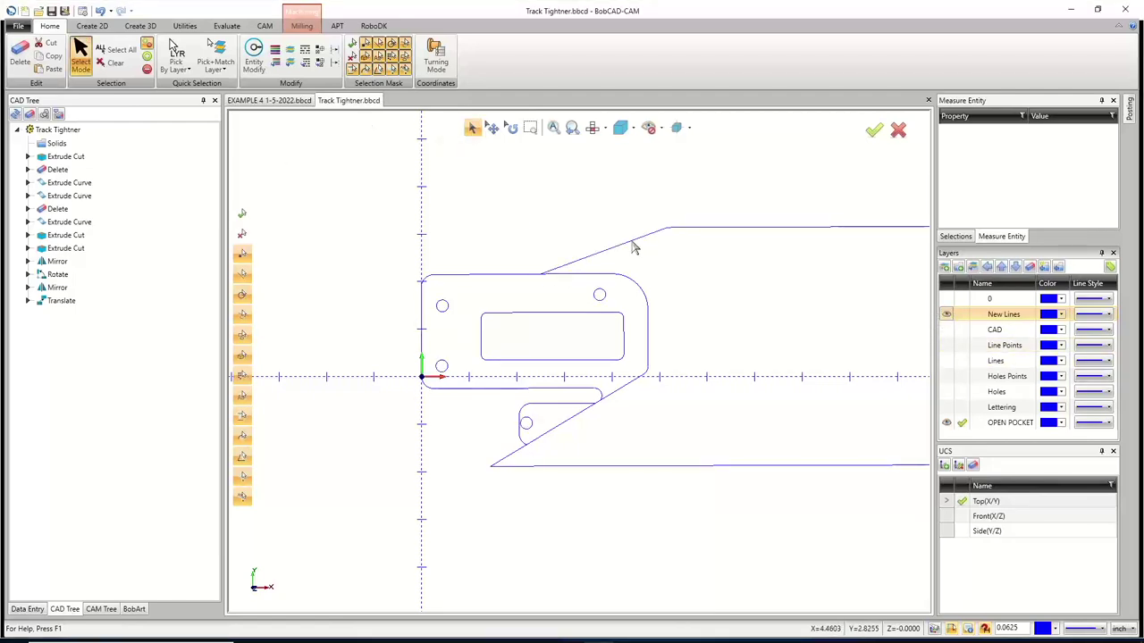
pyautogui.click(630, 246)
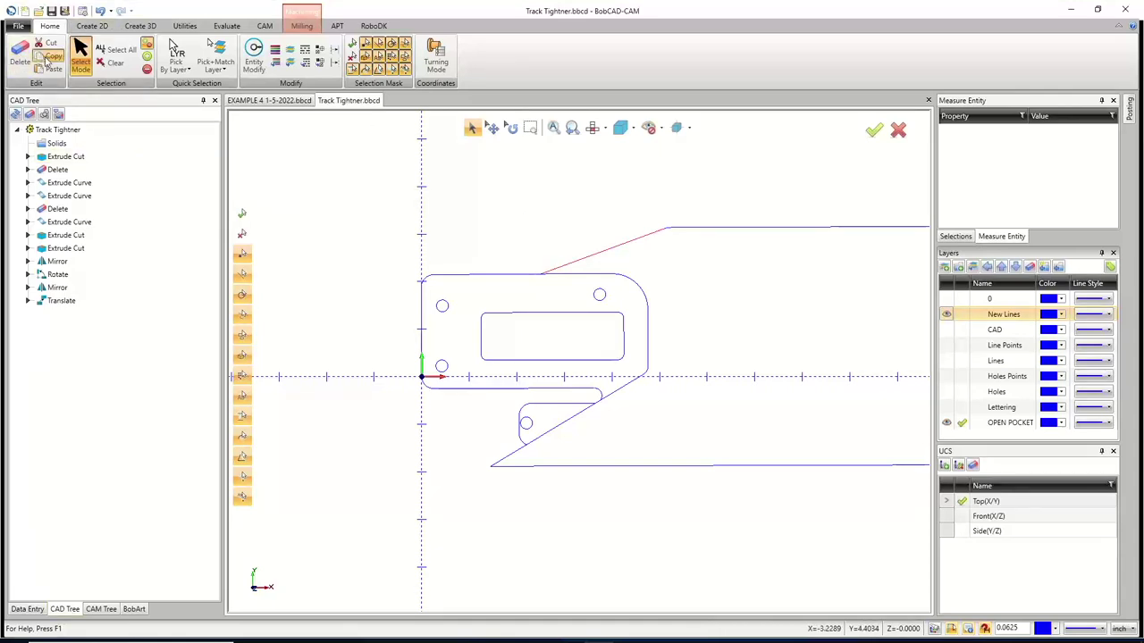
pyautogui.rightClick(398, 184)
pyautogui.click(438, 204)
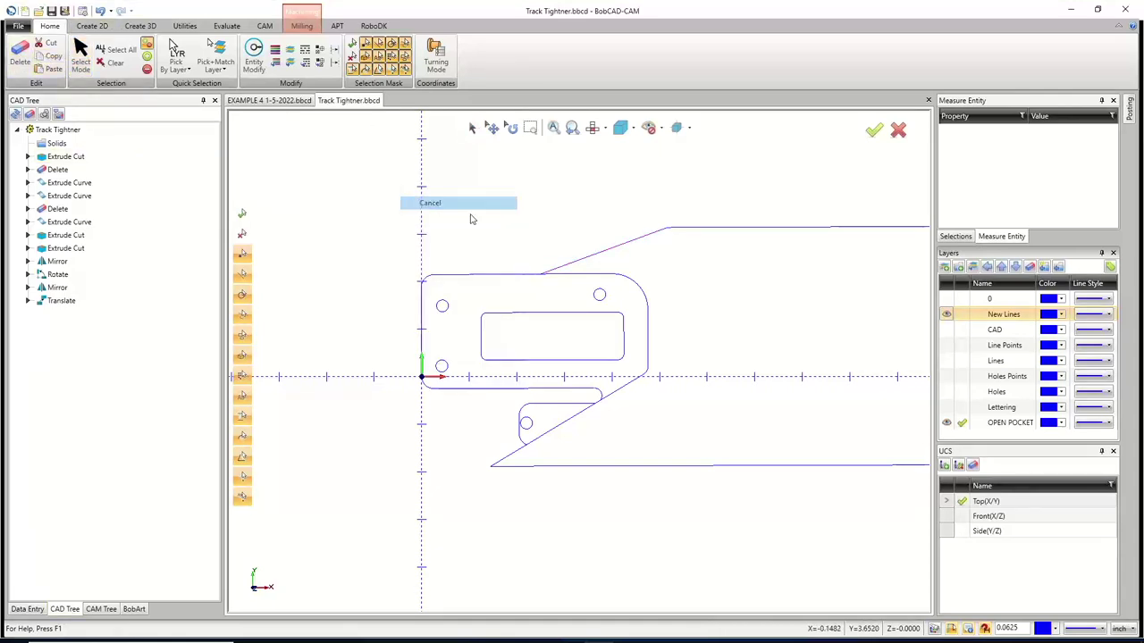
pyautogui.click(946, 315)
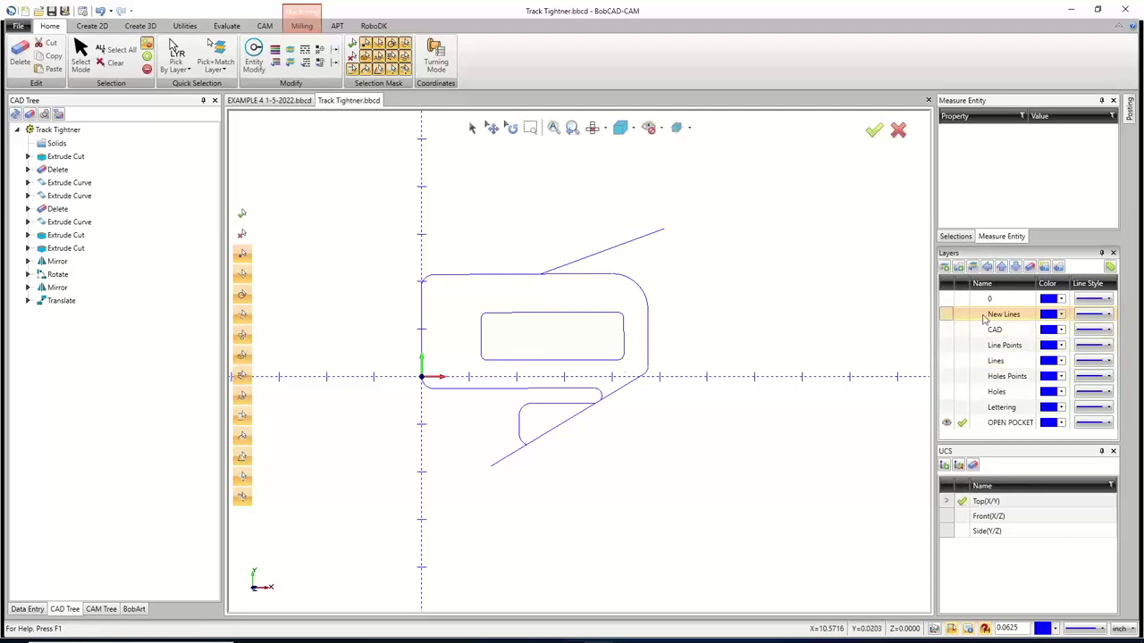
pyautogui.click(946, 330)
pyautogui.hotkey('ctrl', 'i')
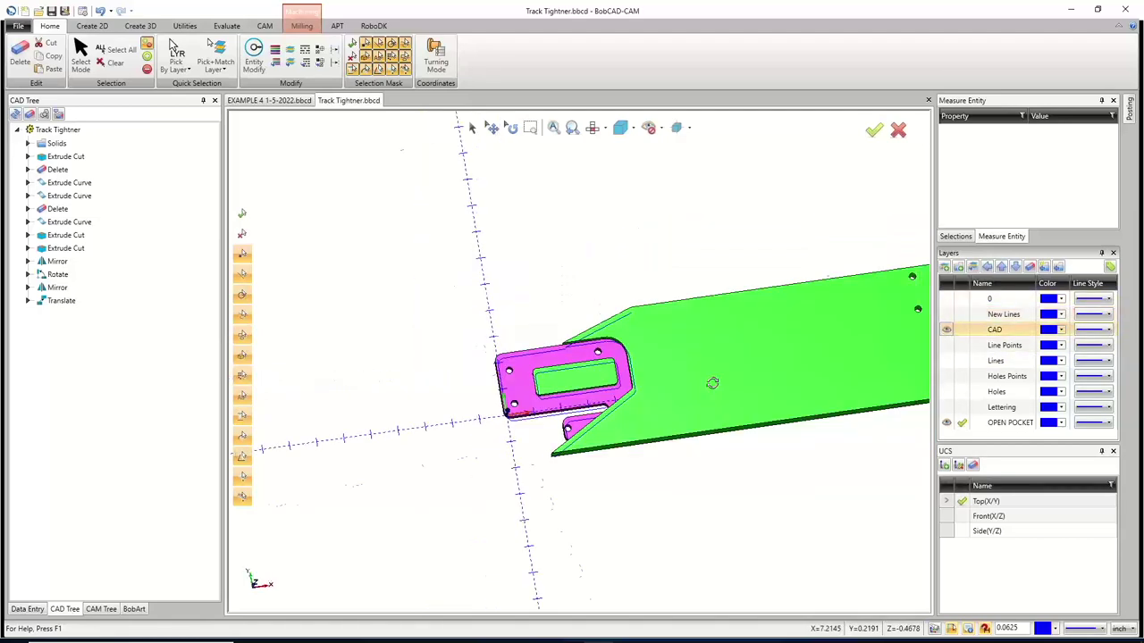
pyautogui.moveTo(648, 413); pyautogui.dragTo(751, 420, button='middle')
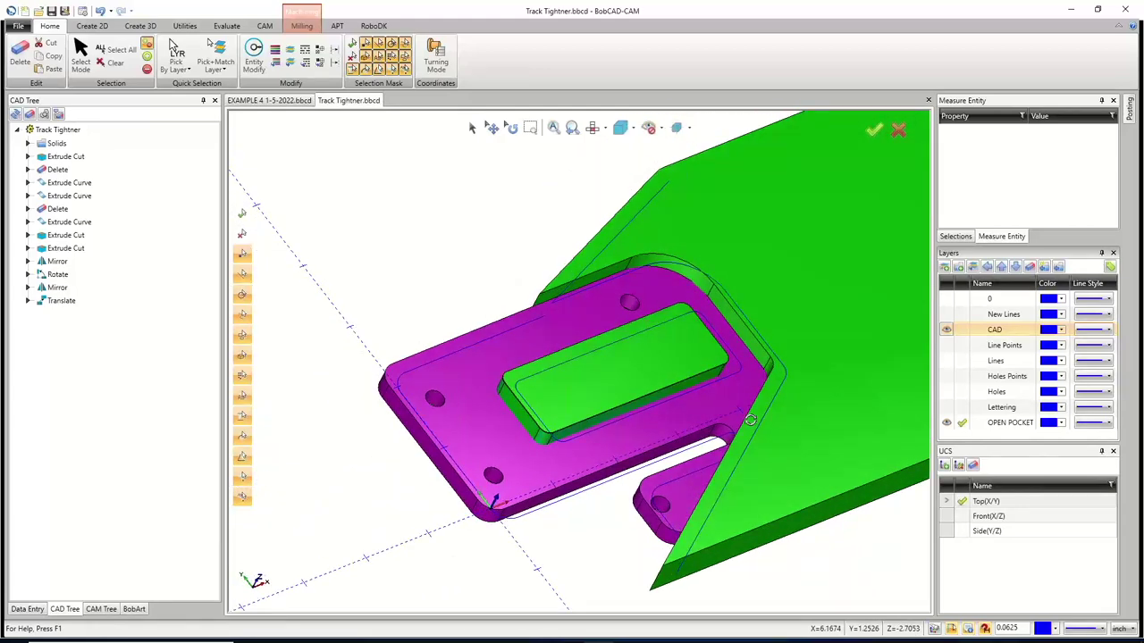
pyautogui.moveTo(751, 420); pyautogui.dragTo(746, 431, button='middle')
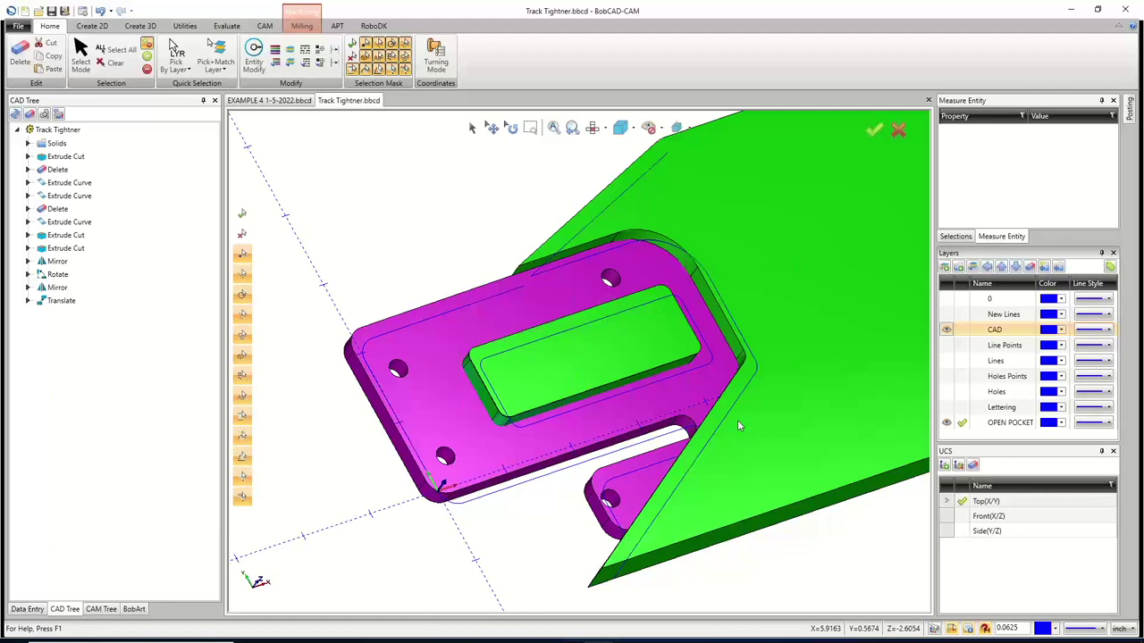
pyautogui.scroll(-5, 616, 447)
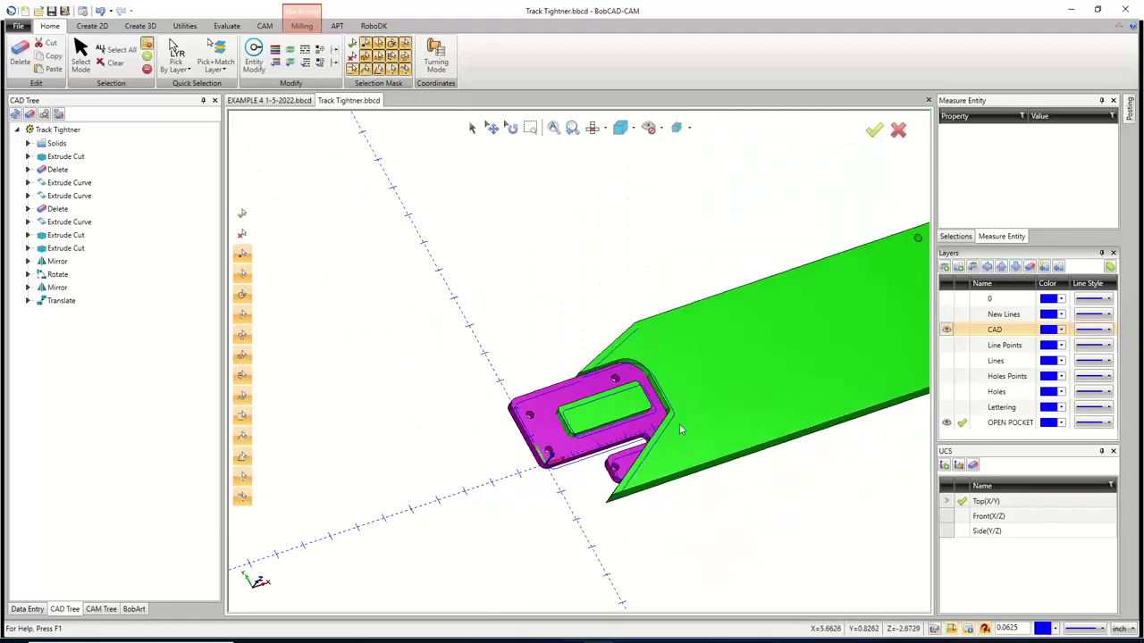
pyautogui.scroll(2, 481, 433)
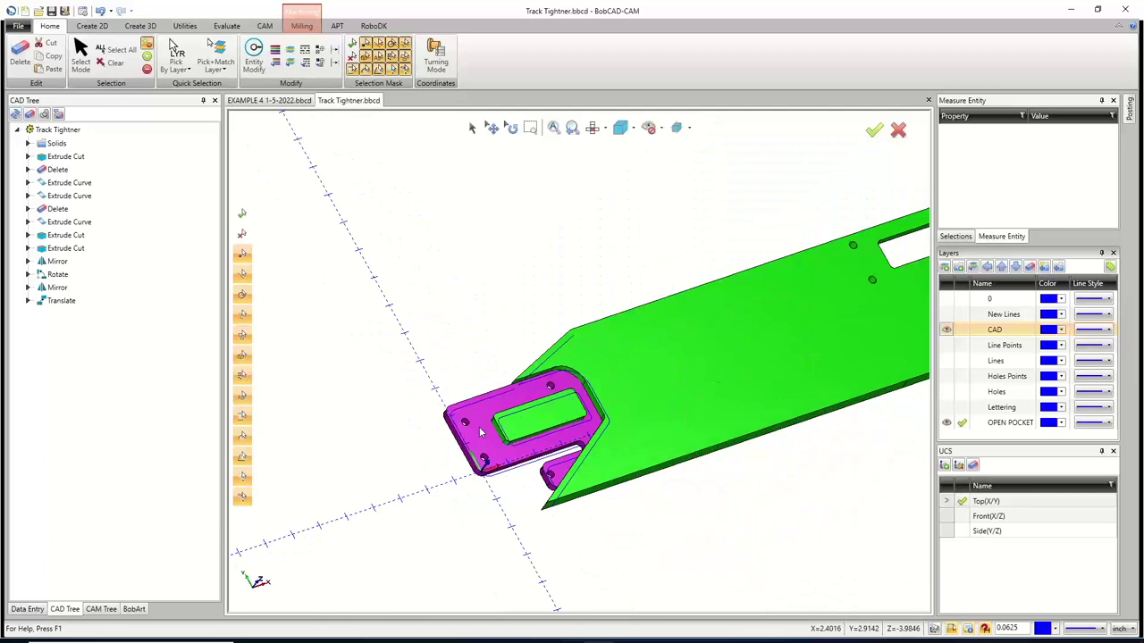
pyautogui.click(948, 318)
pyautogui.click(946, 314)
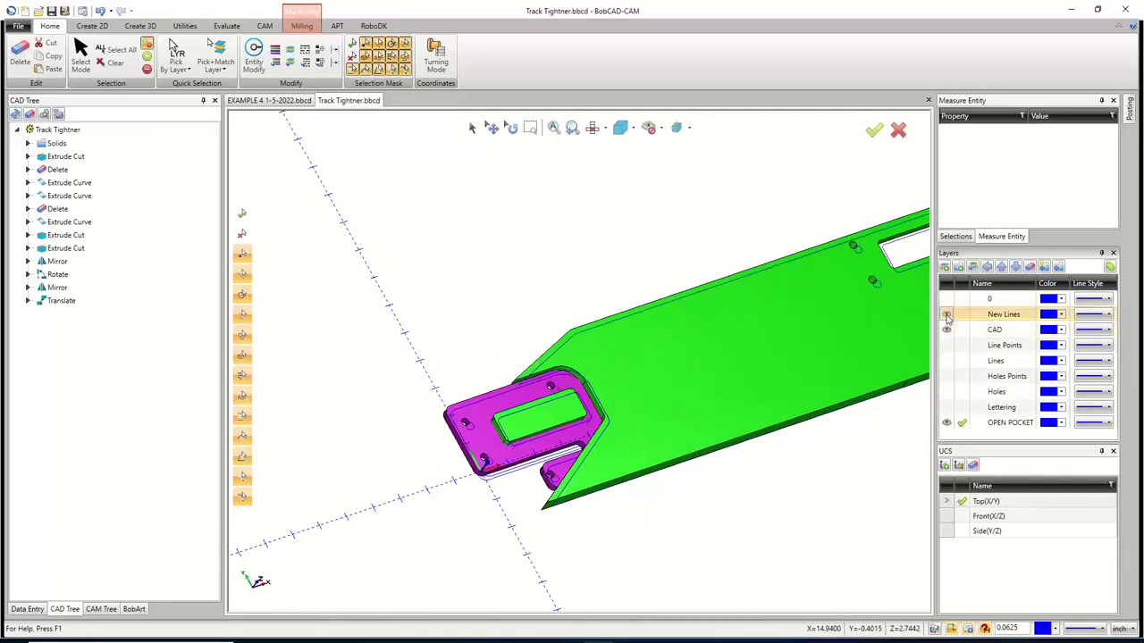
pyautogui.click(947, 316)
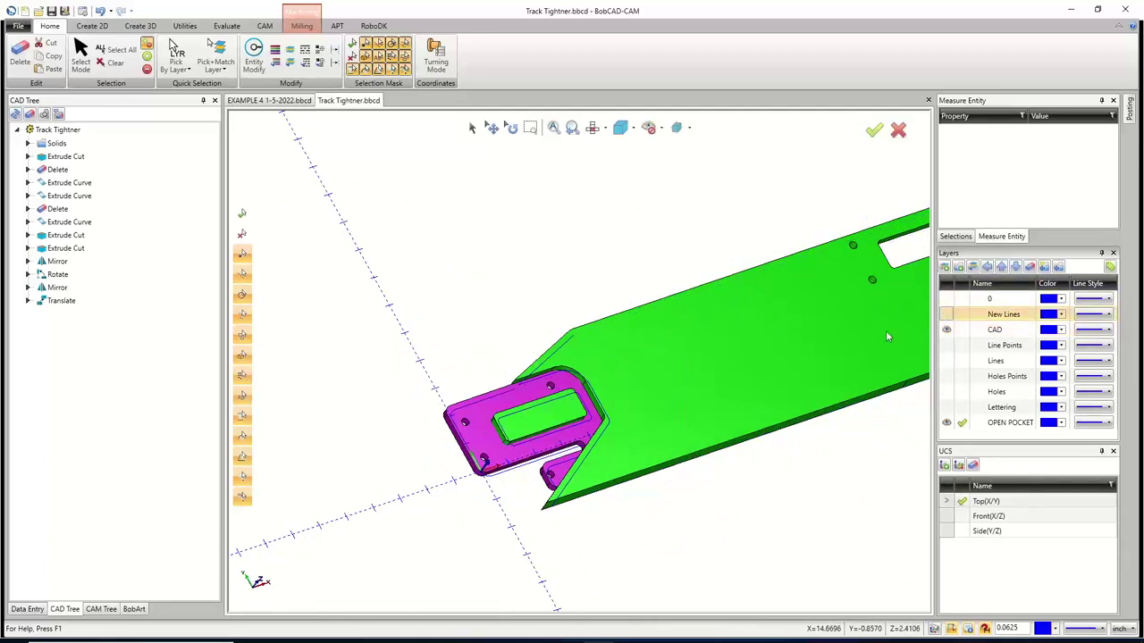
pyautogui.click(67, 304)
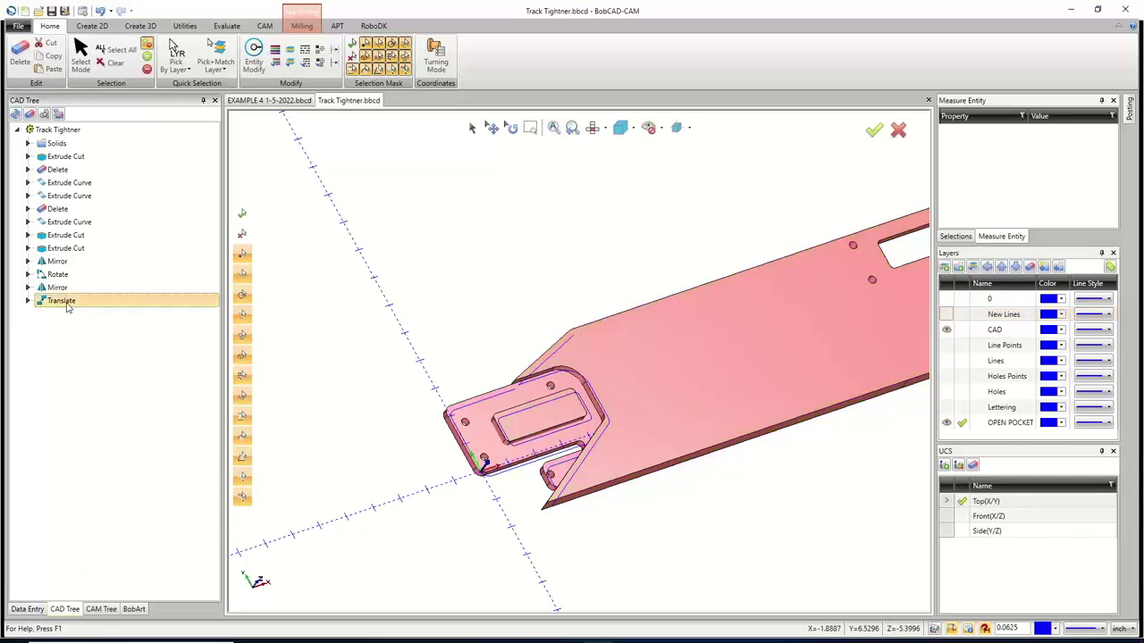
pyautogui.click(946, 330)
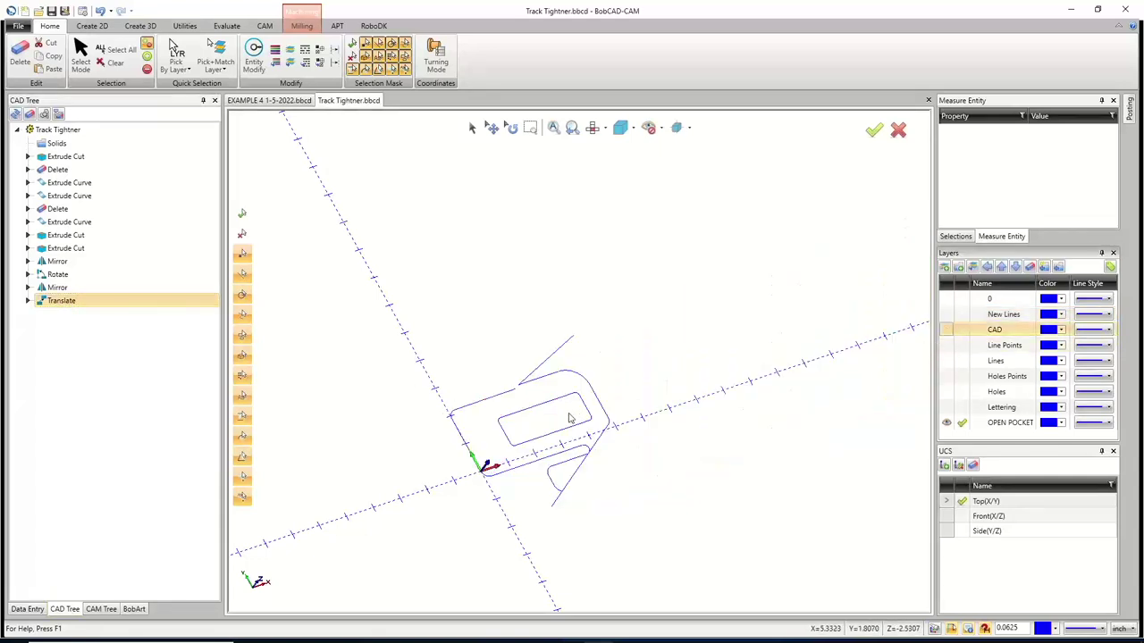
pyautogui.press('F2')
pyautogui.moveTo(644, 423); pyautogui.dragTo(577, 351, button='middle')
pyautogui.scroll(3, 565, 342)
pyautogui.moveTo(726, 416); pyautogui.dragTo(641, 462, button='middle')
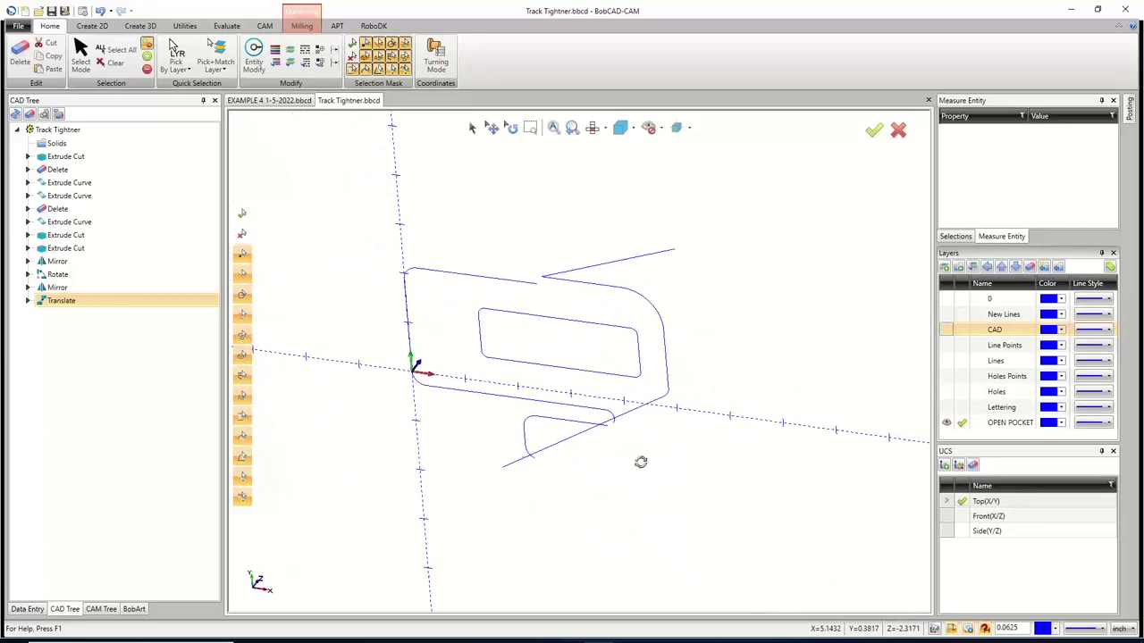
pyautogui.scroll(-3, 597, 447)
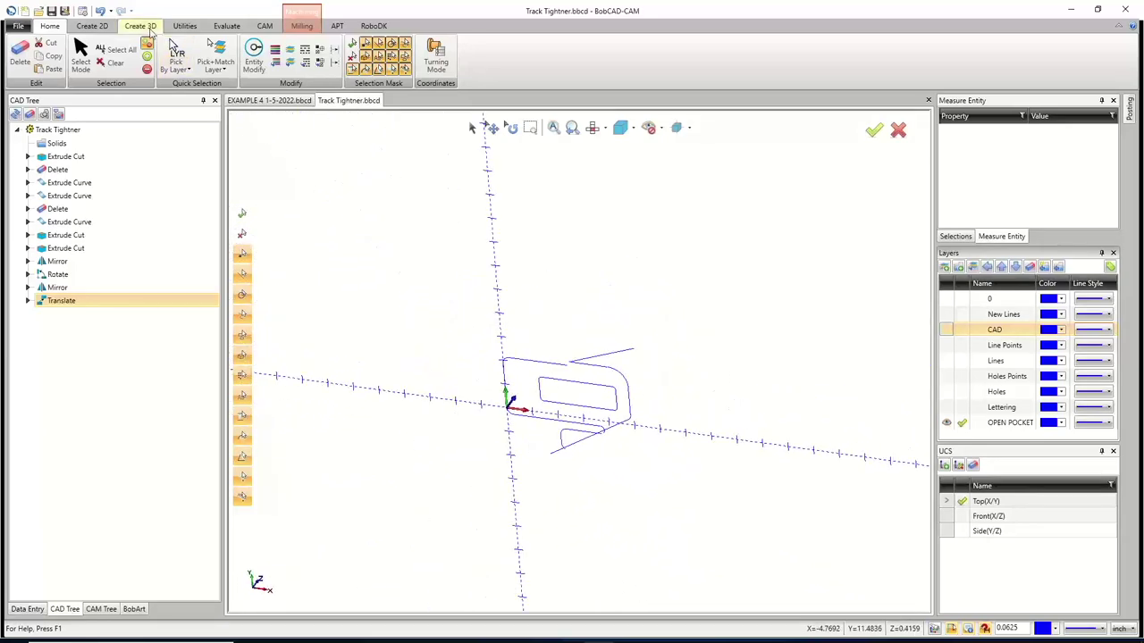
pyautogui.scroll(3, 587, 364)
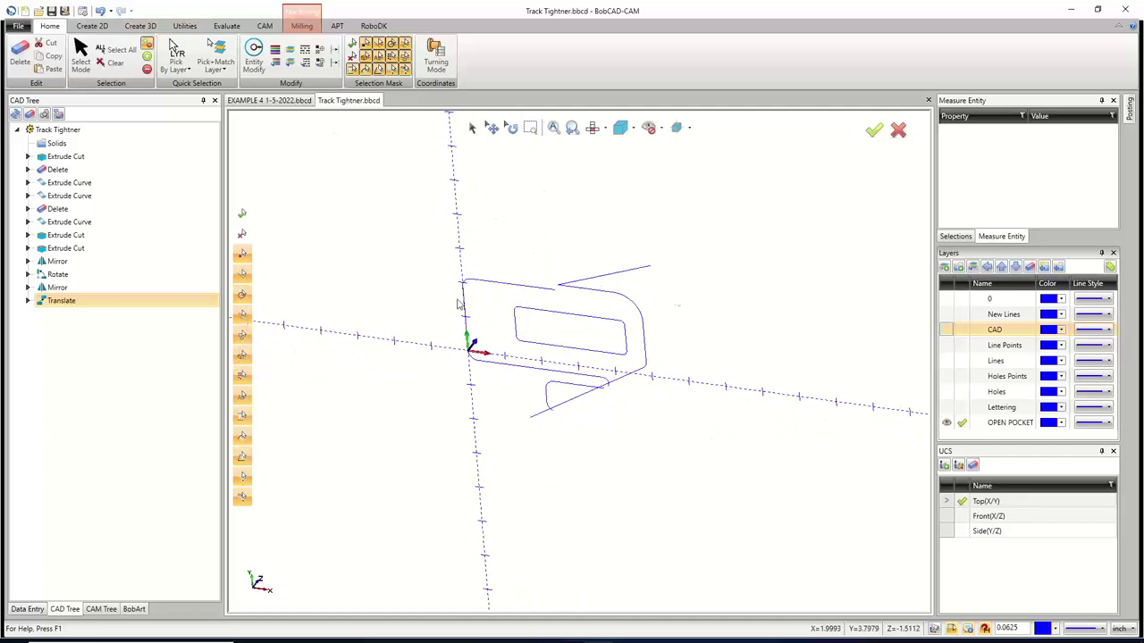
pyautogui.moveTo(627, 386); pyautogui.dragTo(690, 380, button='middle')
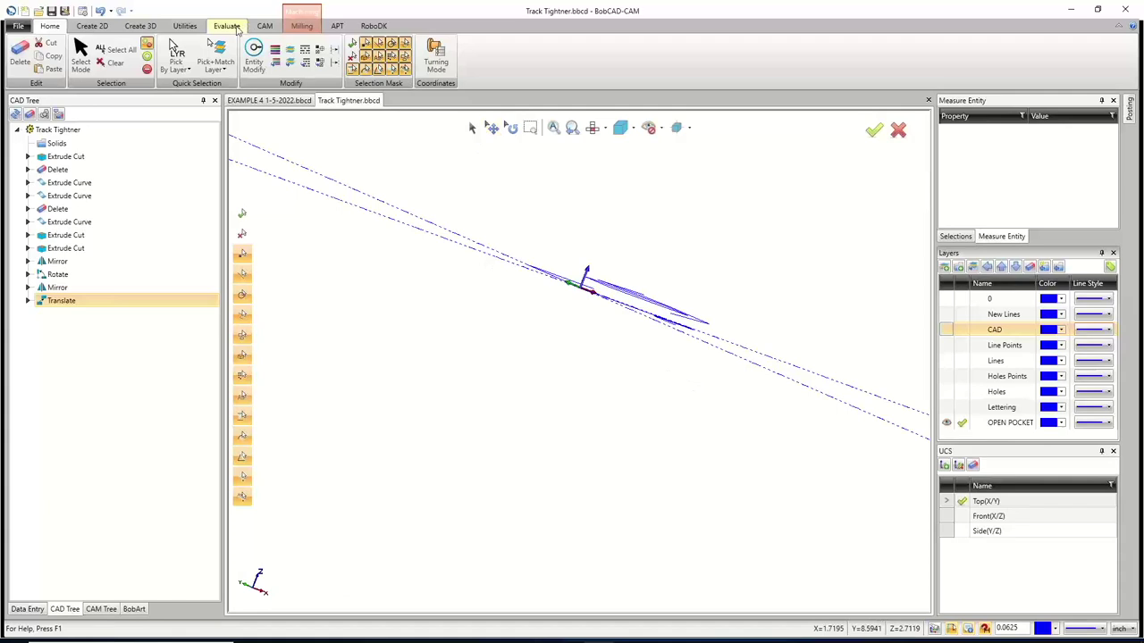
# Measure a pocket line, confirming it runs from X 4.1244 to 1.3744 at Z 0.2500
pyautogui.click(228, 26)
pyautogui.click(266, 55)
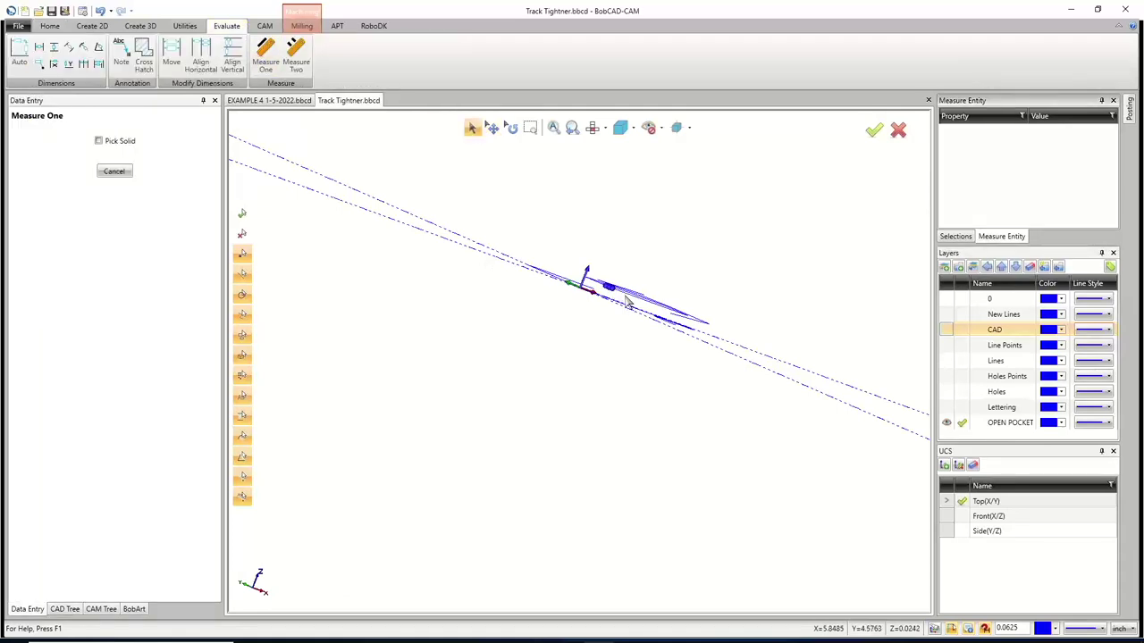
pyautogui.click(629, 303)
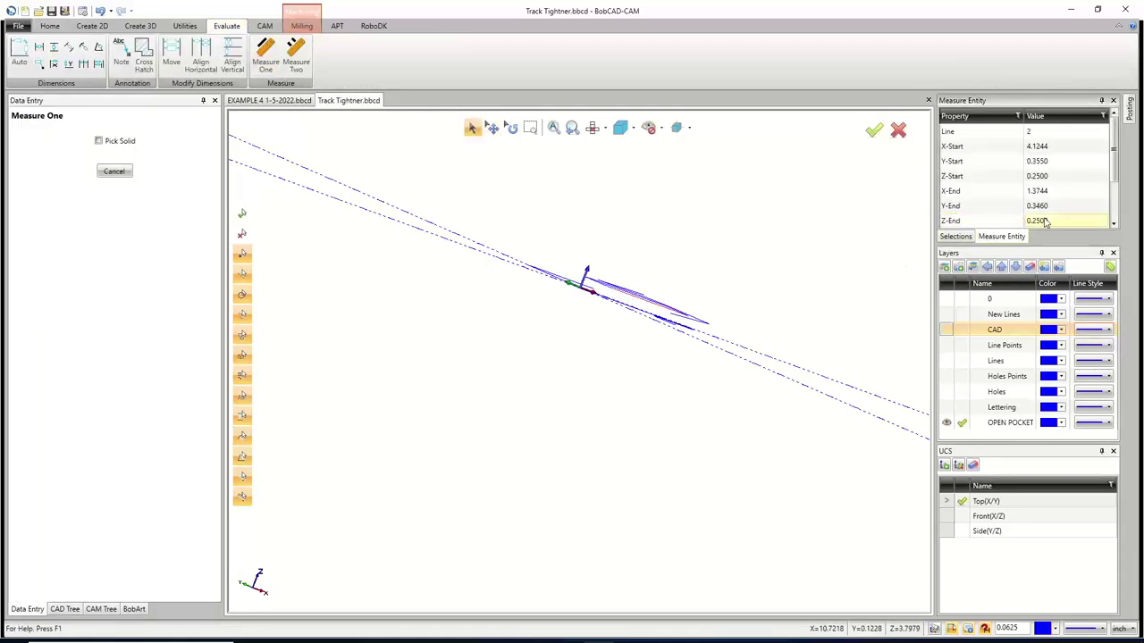
pyautogui.scroll(-3, 1044, 221)
pyautogui.scroll(2, 1042, 192)
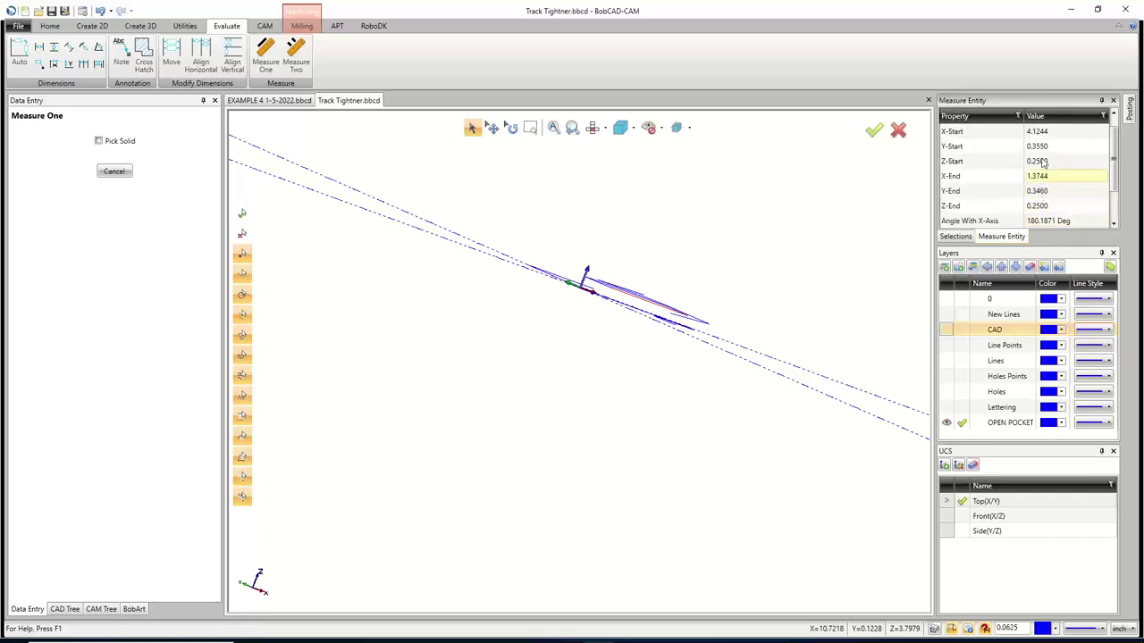
pyautogui.press('F5')
pyautogui.rightClick(606, 278)
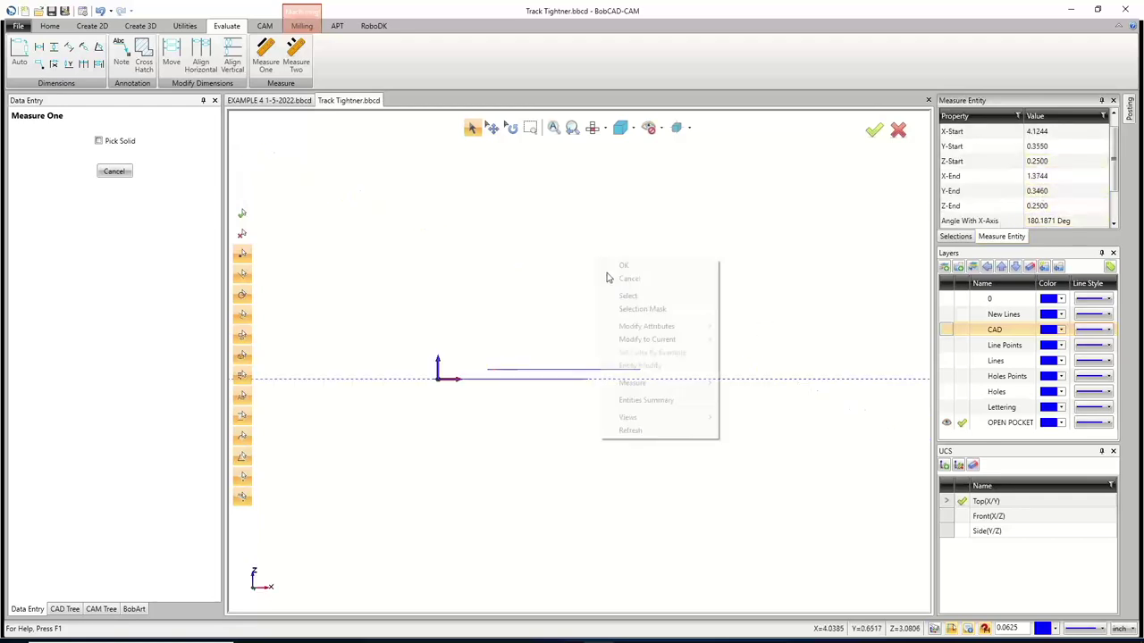
pyautogui.click(629, 279)
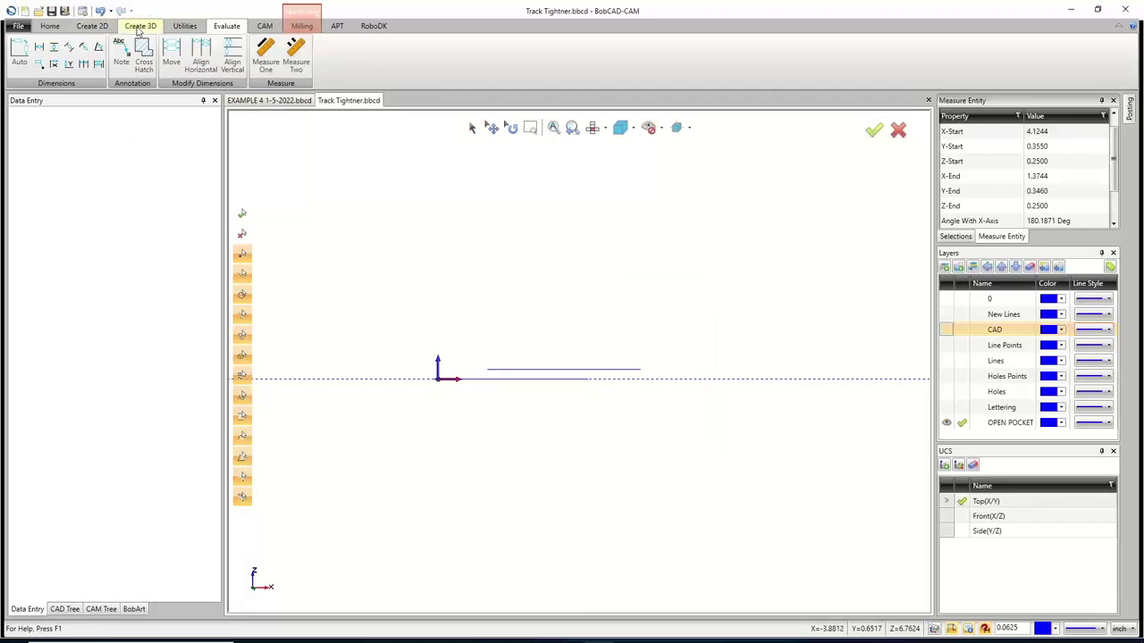
# Translate the selected pocket outline by Z -0.25, dropping it from Z 0.2500 to Z 0
pyautogui.click(185, 26)
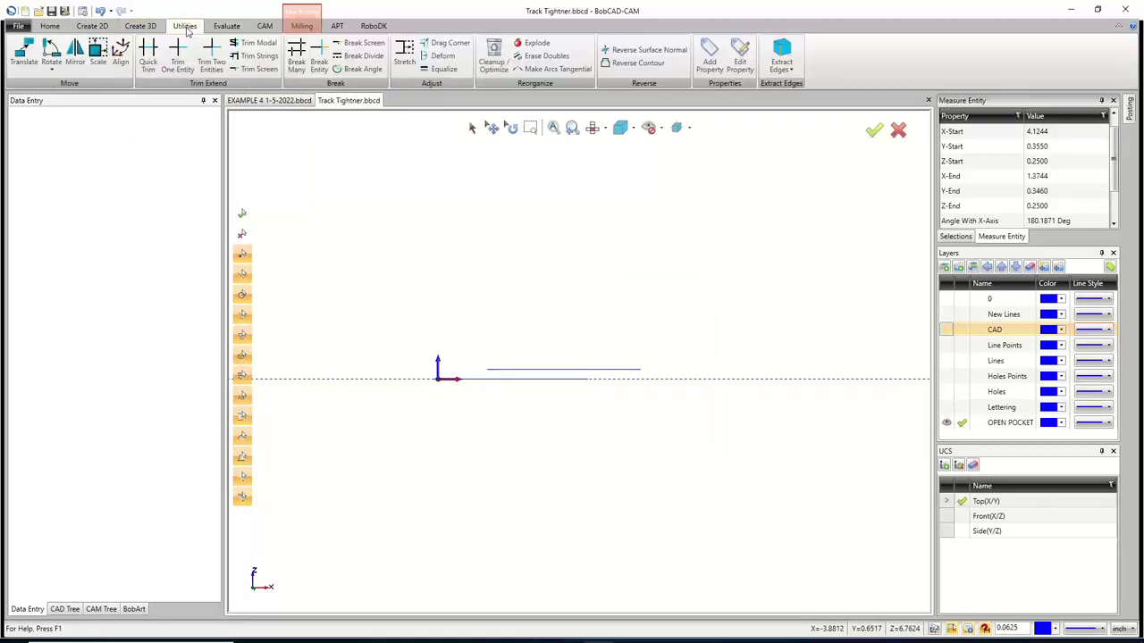
pyautogui.click(26, 54)
pyautogui.moveTo(420, 288); pyautogui.dragTo(659, 383)
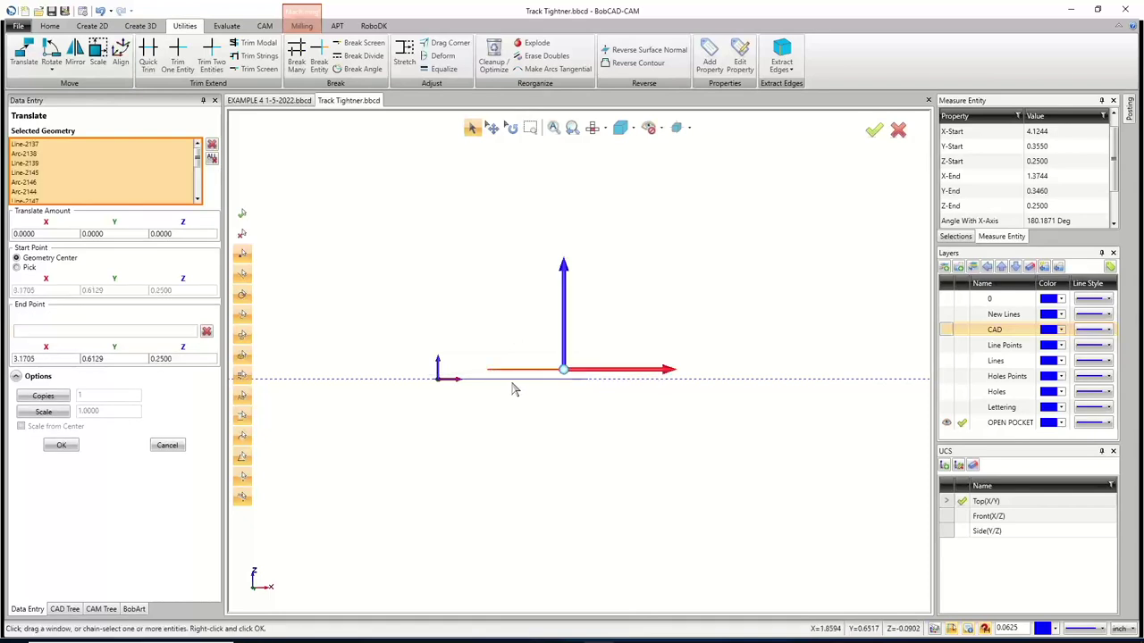
pyautogui.moveTo(53, 357); pyautogui.dragTo(8, 352)
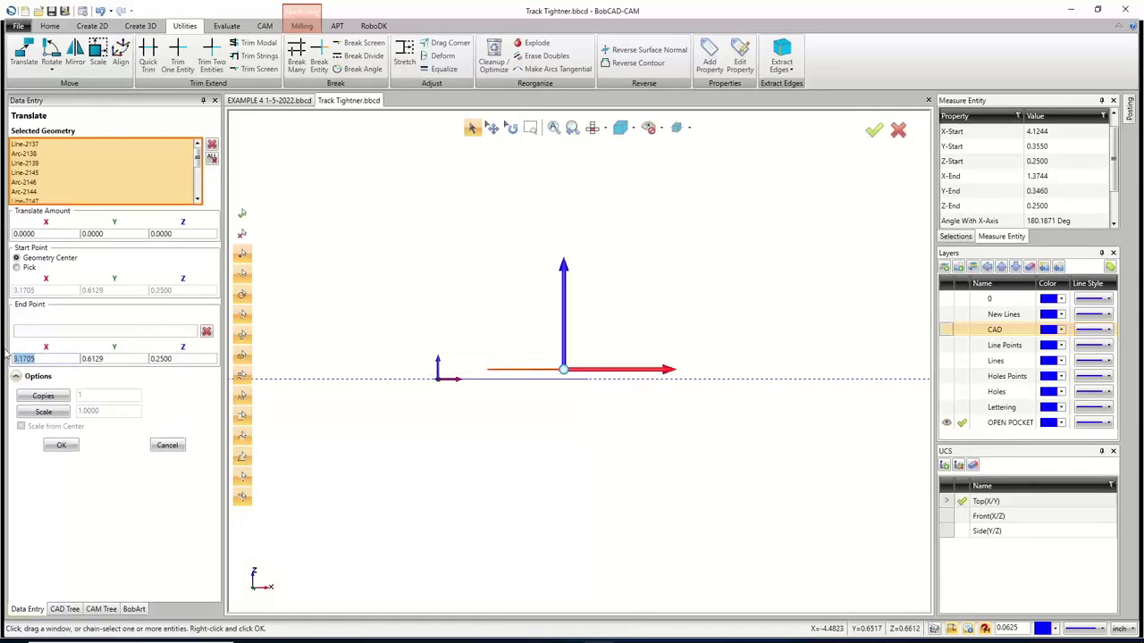
pyautogui.moveTo(183, 233); pyautogui.dragTo(138, 232)
pyautogui.press('BackSpace')
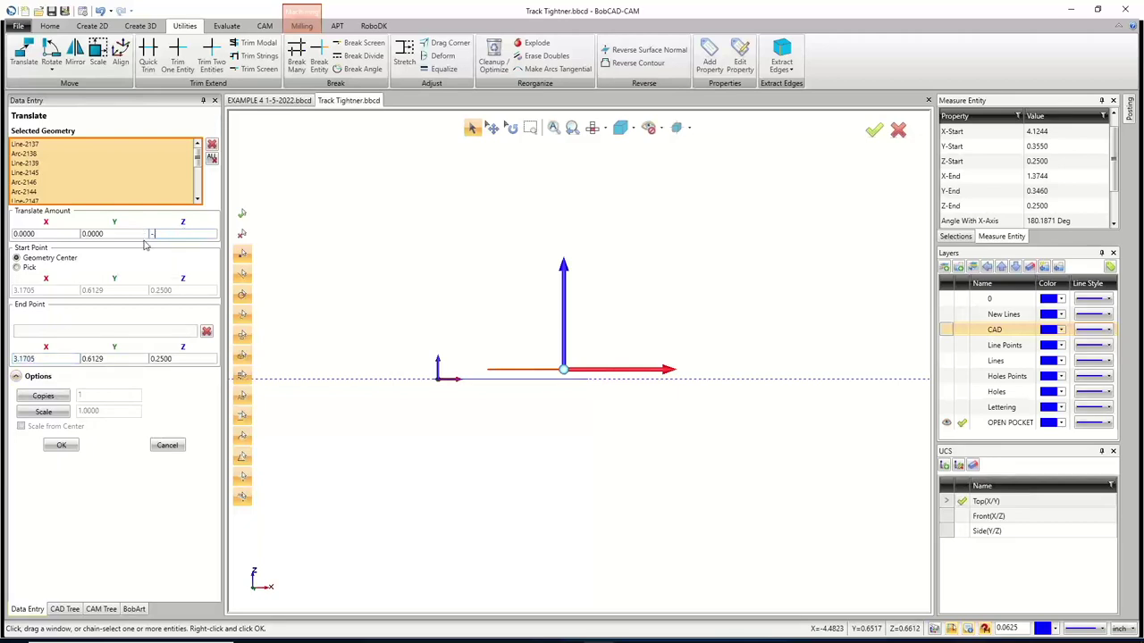
pyautogui.write('-.25')
pyautogui.press('Tab')
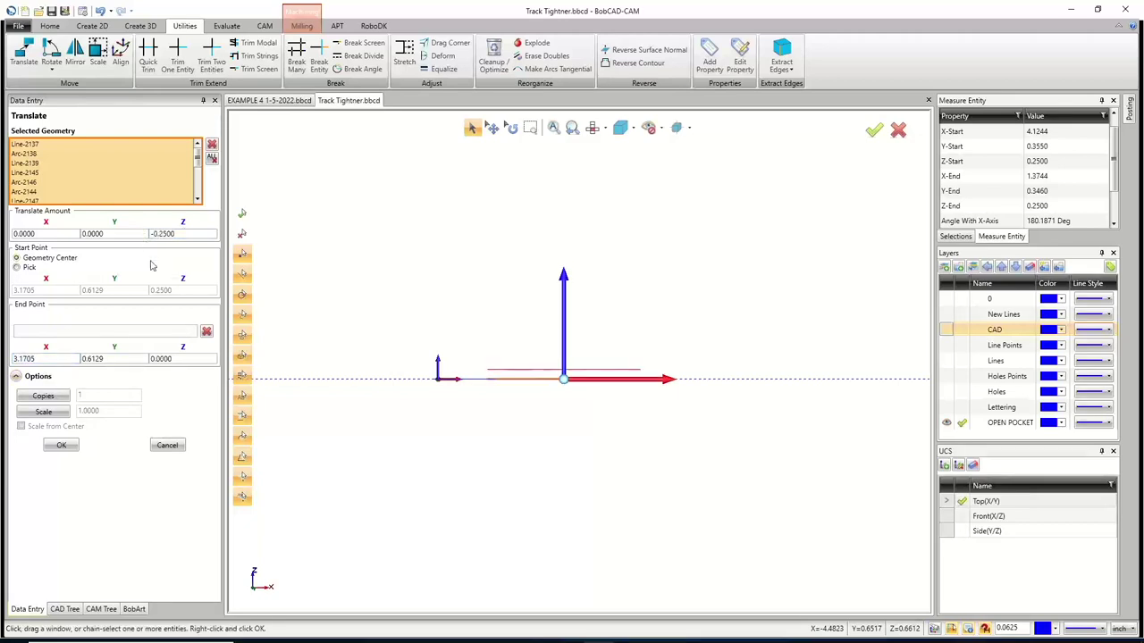
pyautogui.click(60, 445)
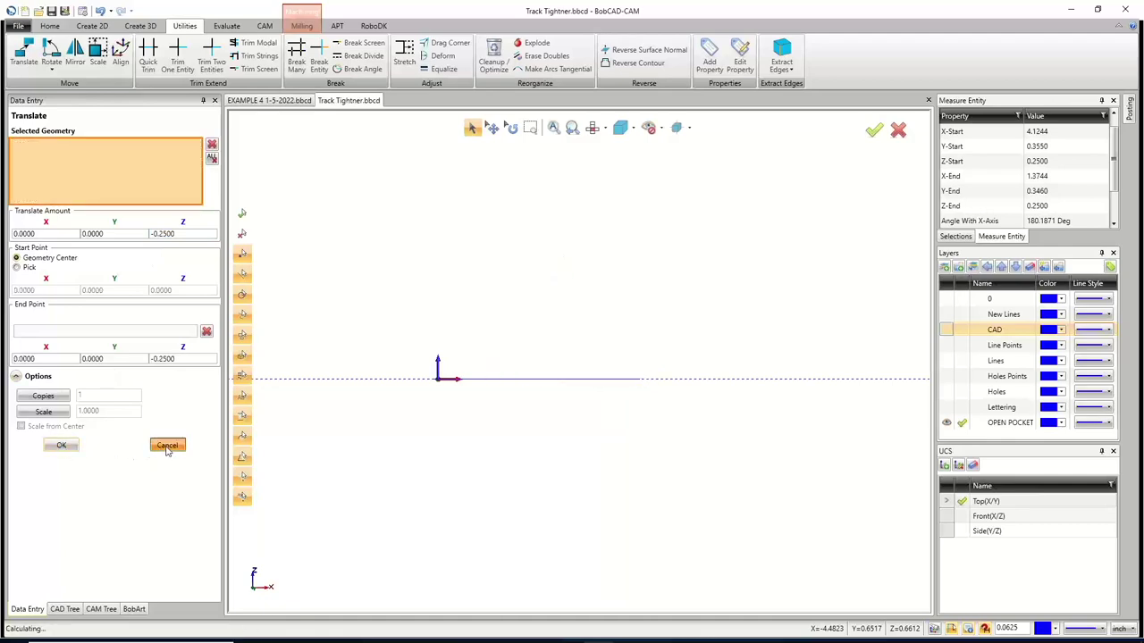
pyautogui.moveTo(557, 403); pyautogui.dragTo(865, 445, button='middle')
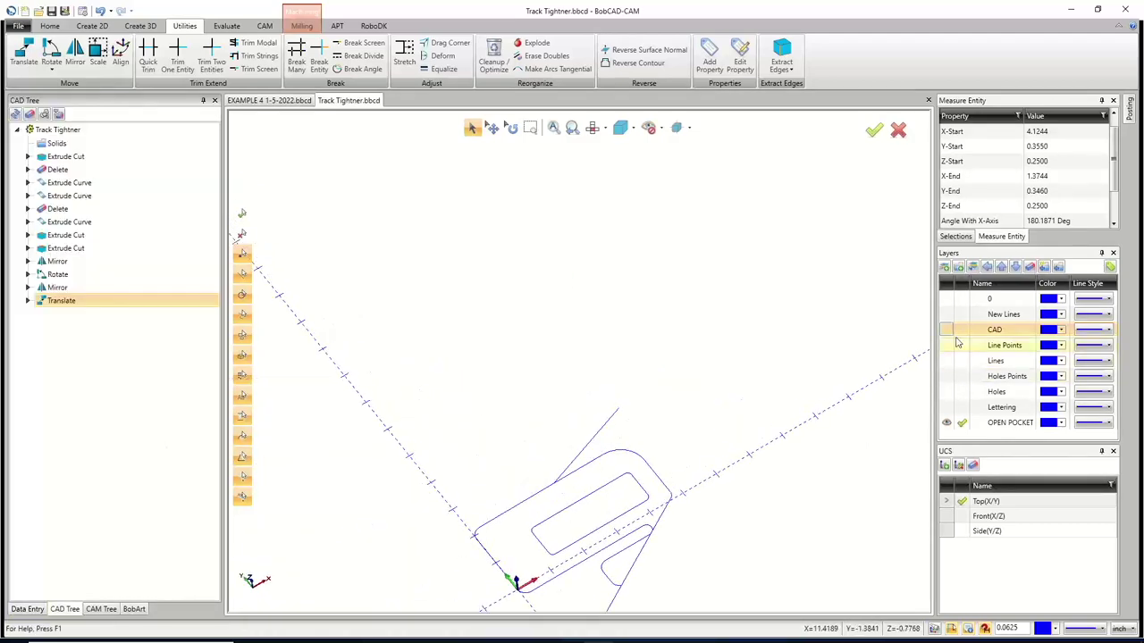
pyautogui.click(946, 330)
pyautogui.click(946, 330)
pyautogui.moveTo(742, 429); pyautogui.dragTo(702, 470, button='middle')
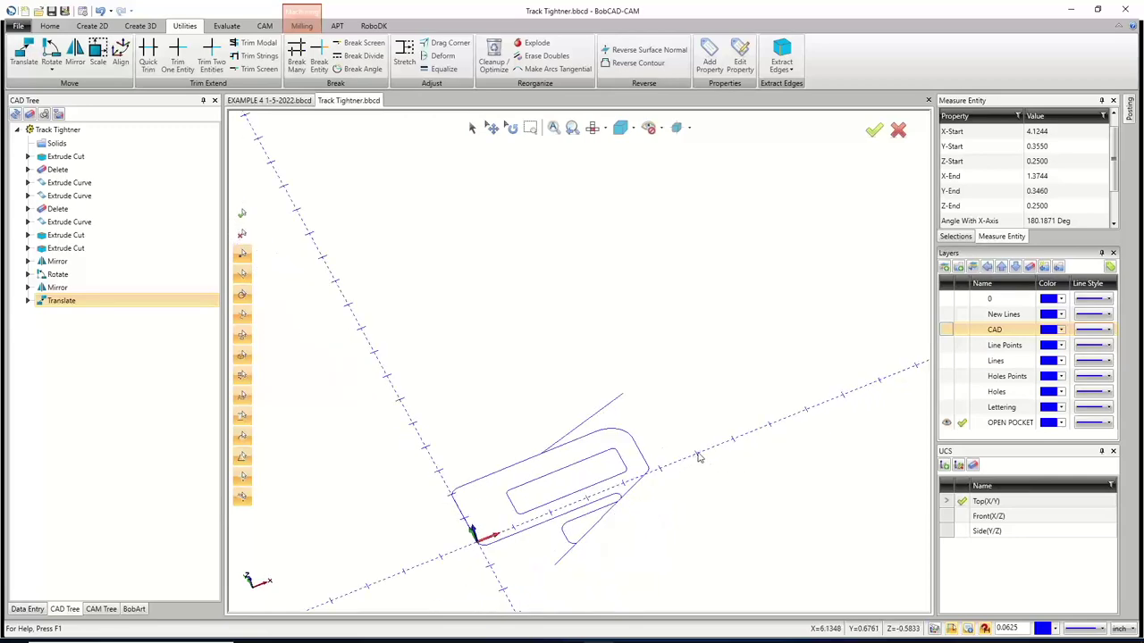
pyautogui.moveTo(700, 457); pyautogui.dragTo(637, 505, button='middle')
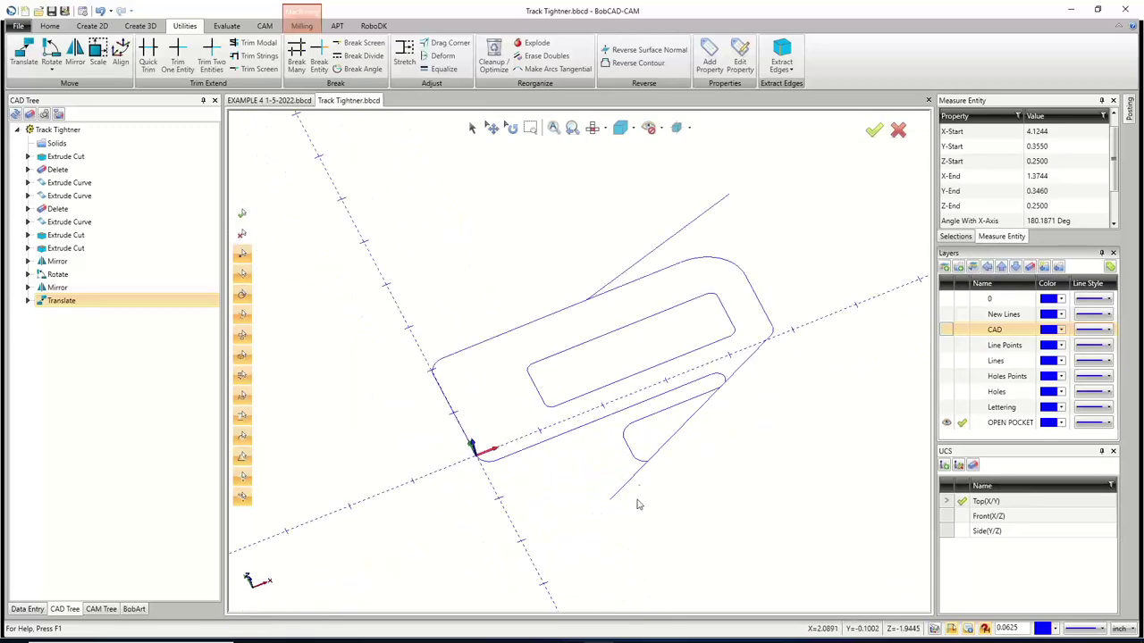
pyautogui.moveTo(802, 379); pyautogui.dragTo(807, 388, button='middle')
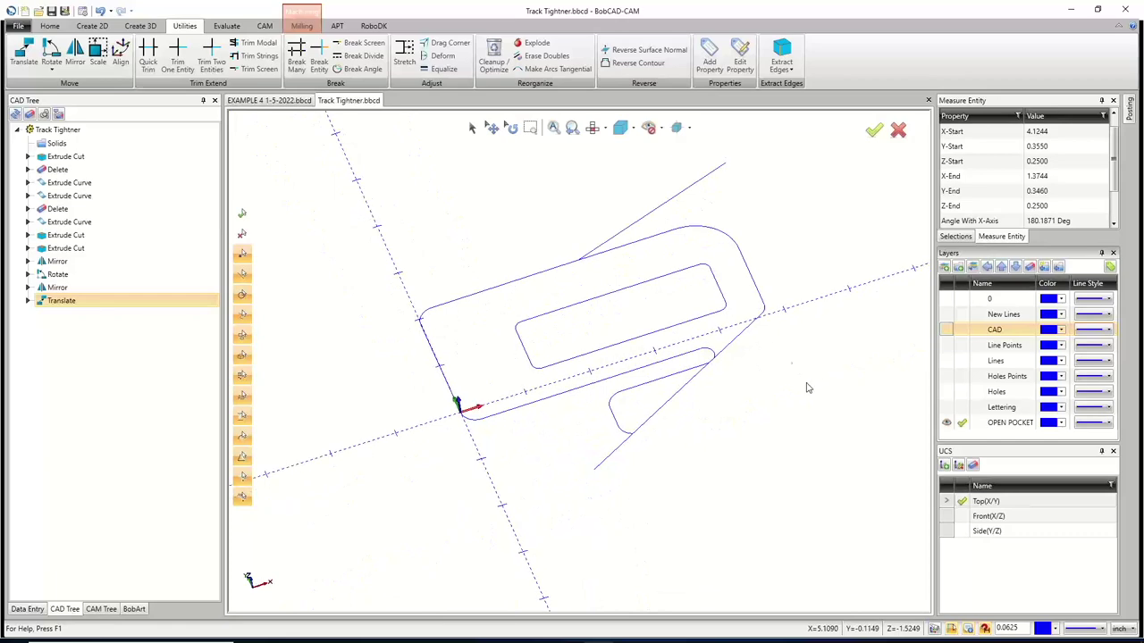
pyautogui.click(946, 330)
pyautogui.click(946, 330)
pyautogui.click(470, 128)
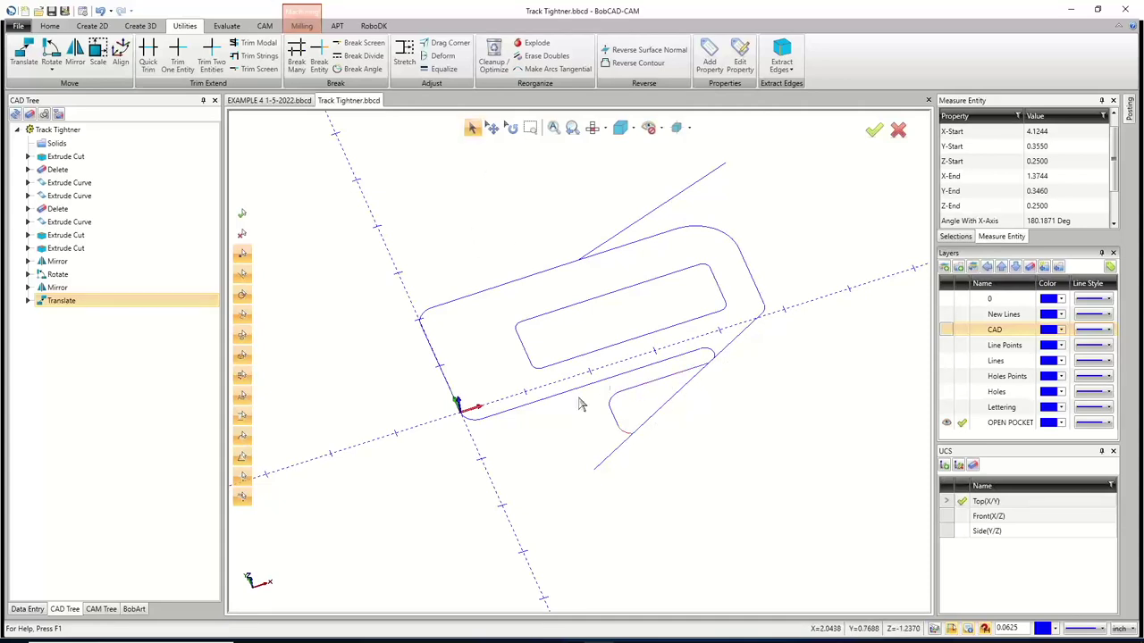
pyautogui.scroll(5, 689, 378)
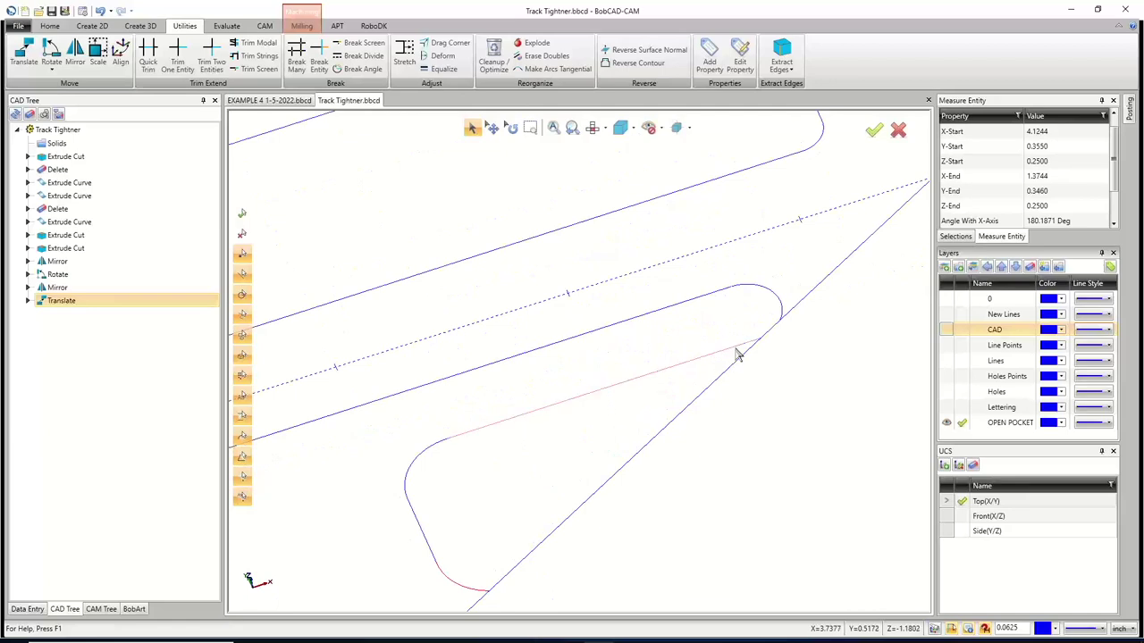
pyautogui.scroll(-5, 733, 354)
pyautogui.scroll(4, 725, 345)
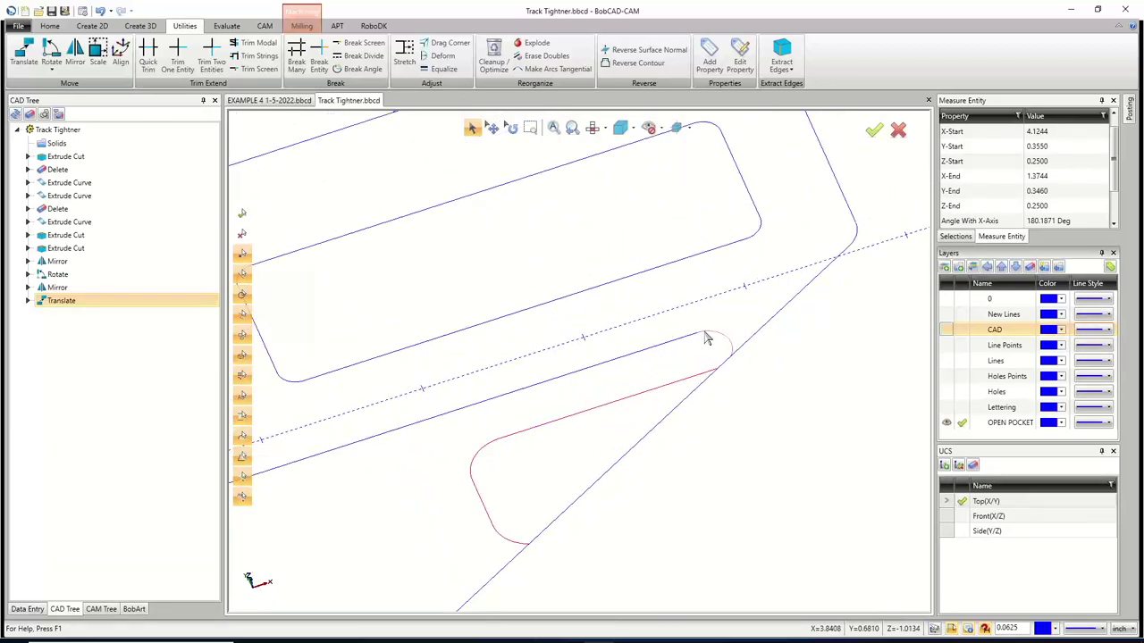
pyautogui.scroll(-4, 679, 353)
pyautogui.scroll(3, 608, 317)
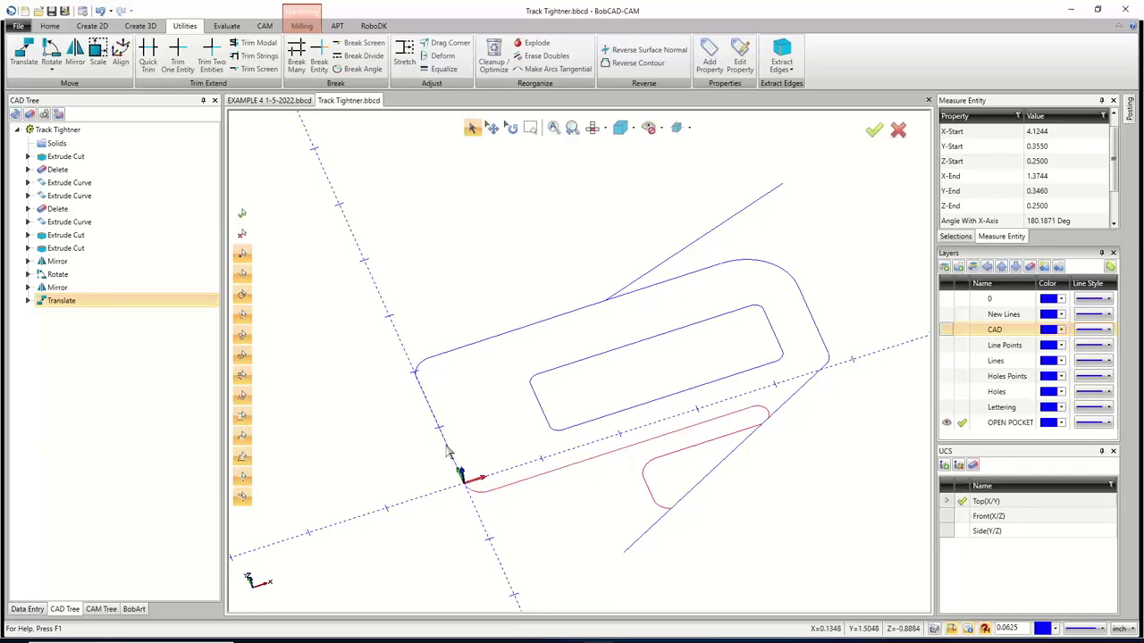
# Change the selected pocket top edge and lower slot contours to the dashed line style in top view
pyautogui.click(451, 358)
pyautogui.press('Home')
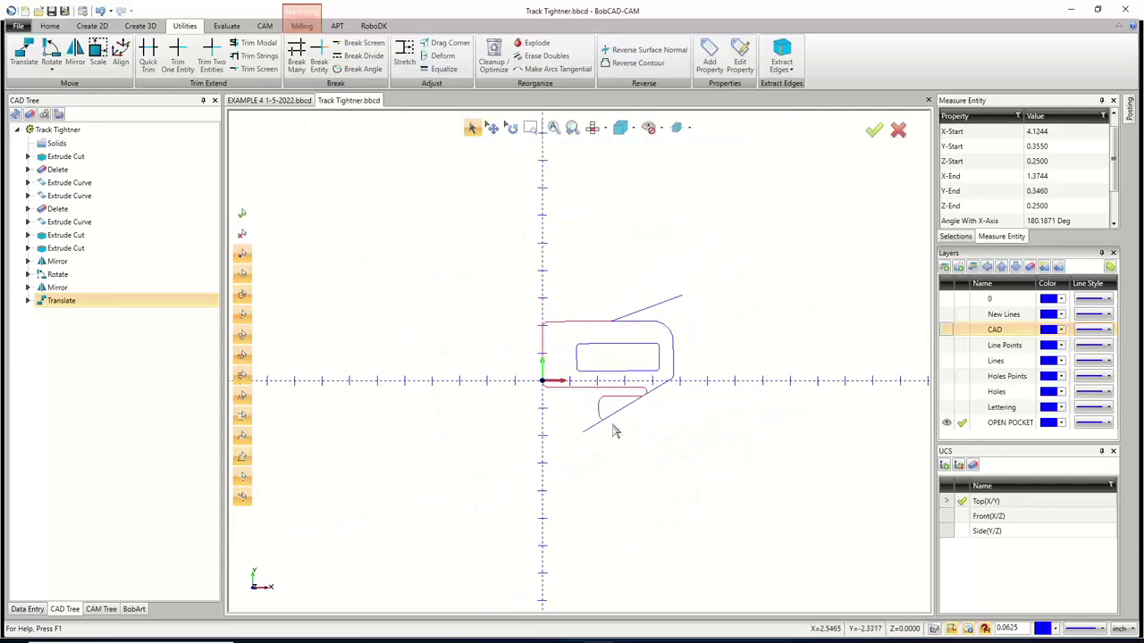
pyautogui.rightClick(553, 207)
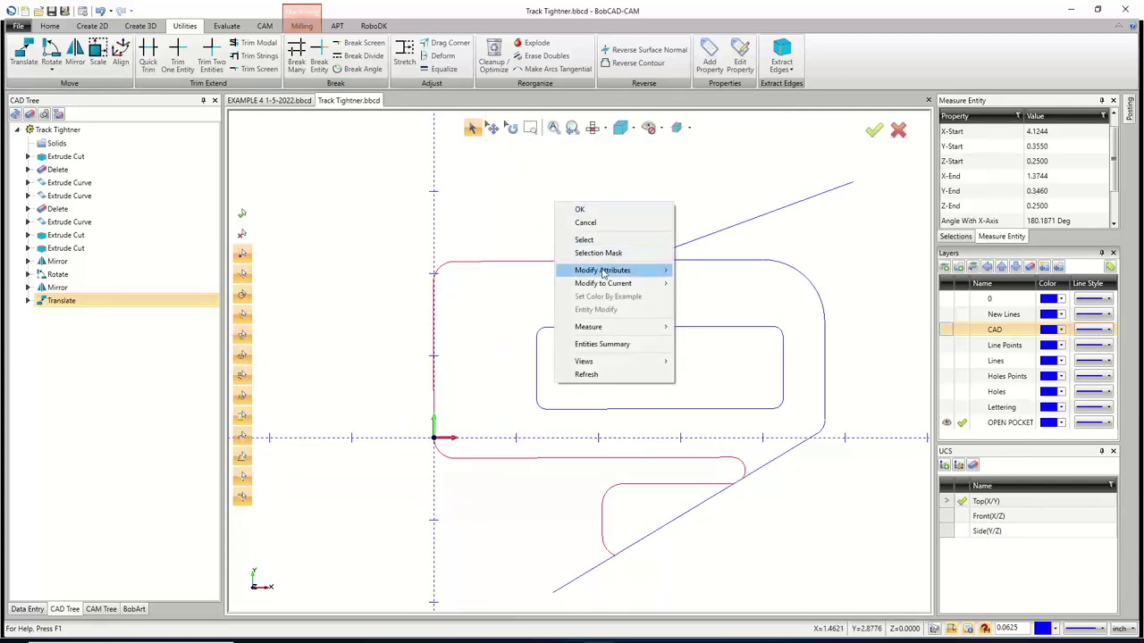
pyautogui.moveTo(604, 272)
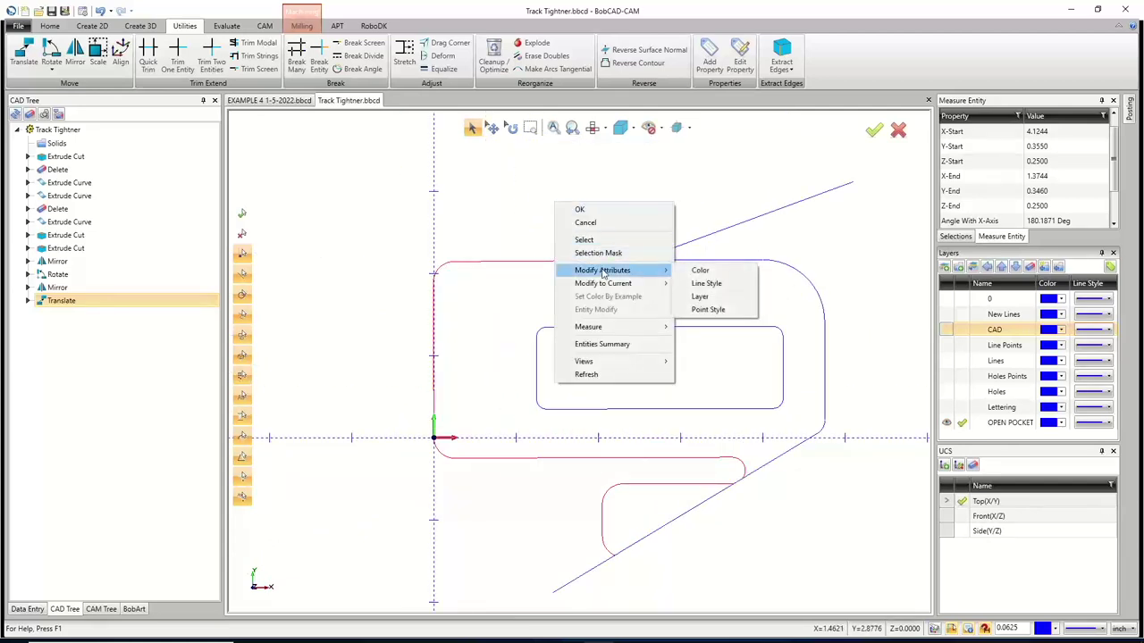
pyautogui.click(706, 283)
pyautogui.click(570, 298)
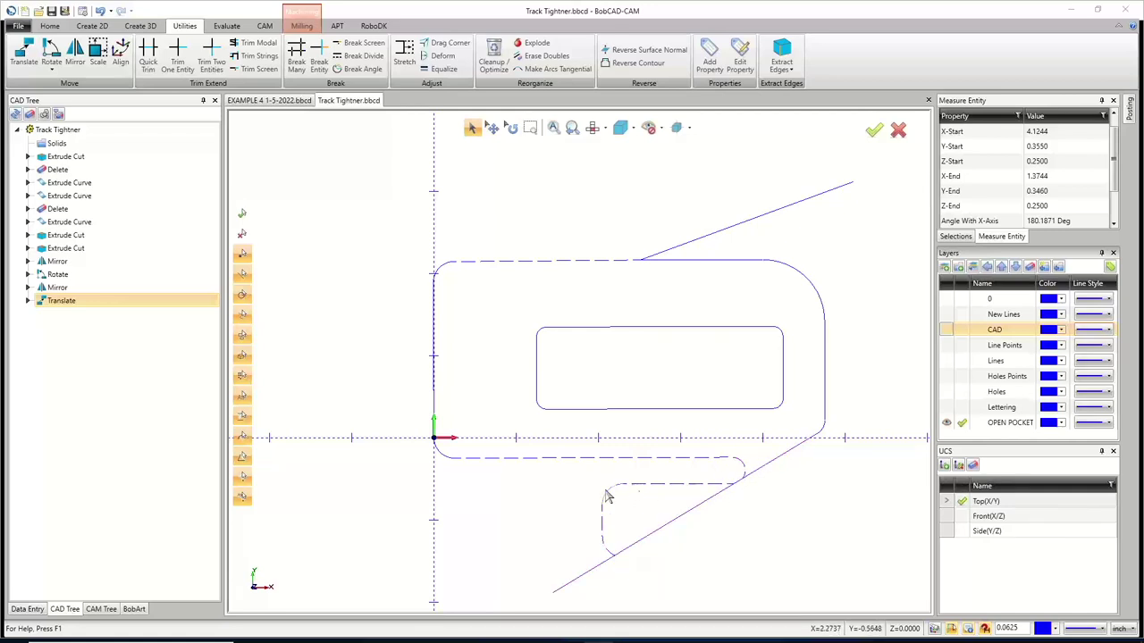
# Quick Trim away the stray upper diagonal line and the diagonal's stub below the lower slot
pyautogui.click(147, 56)
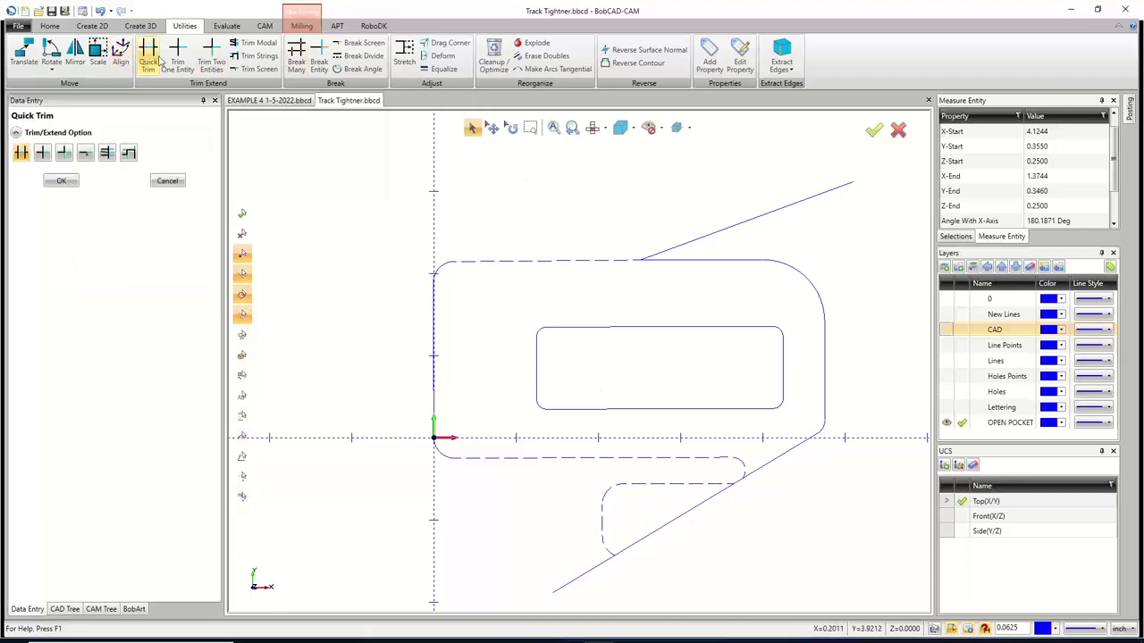
pyautogui.click(732, 234)
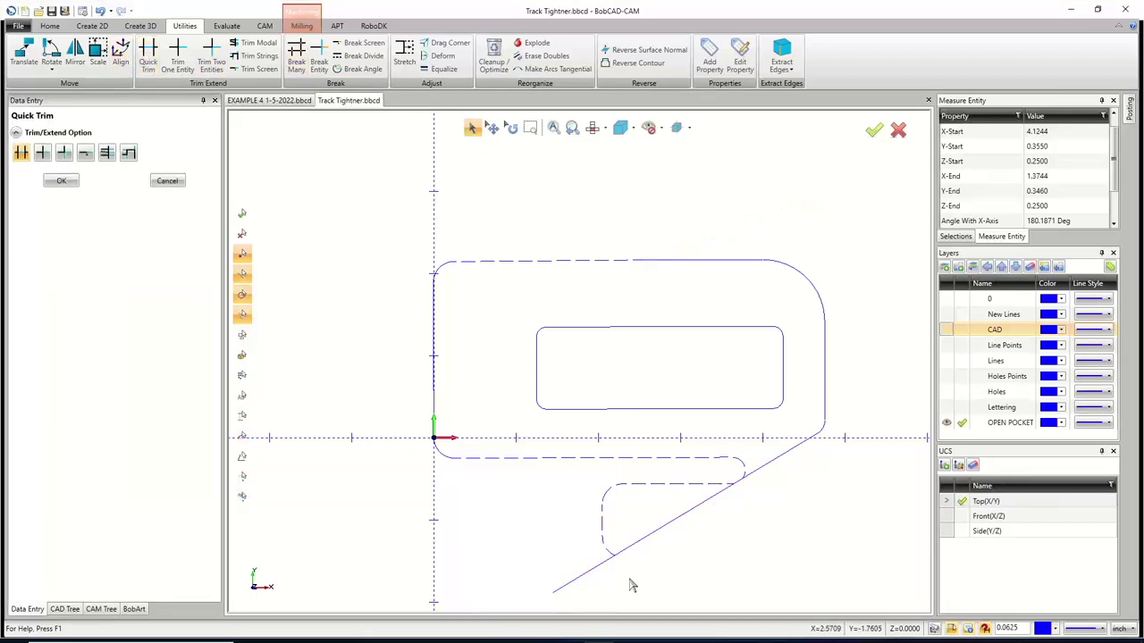
pyautogui.click(585, 571)
pyautogui.scroll(4, 738, 491)
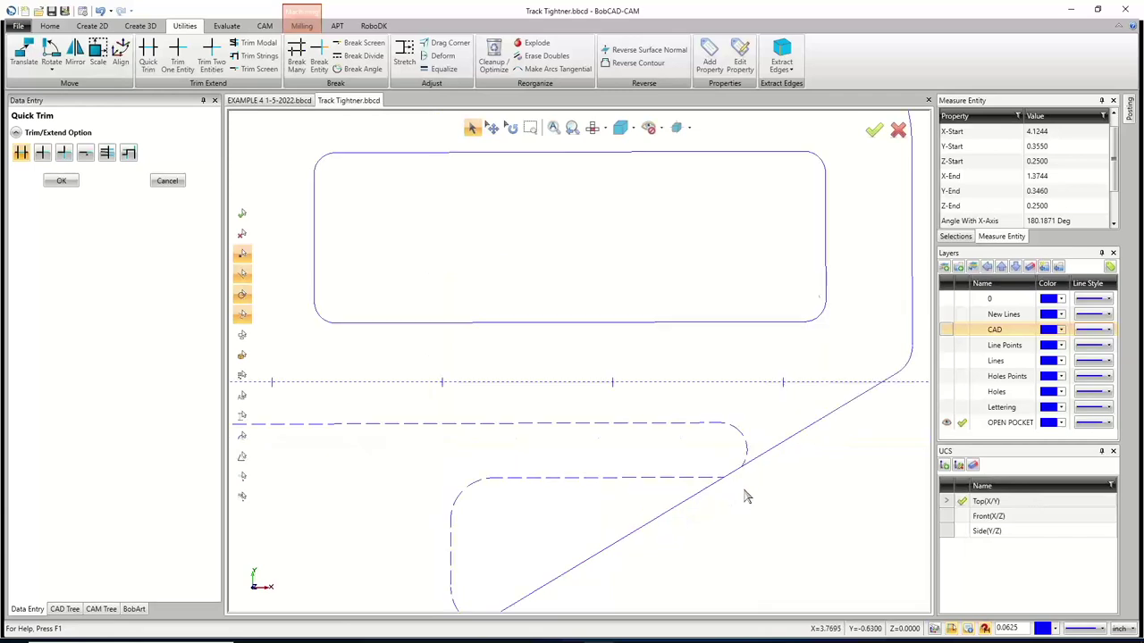
pyautogui.scroll(-5, 750, 505)
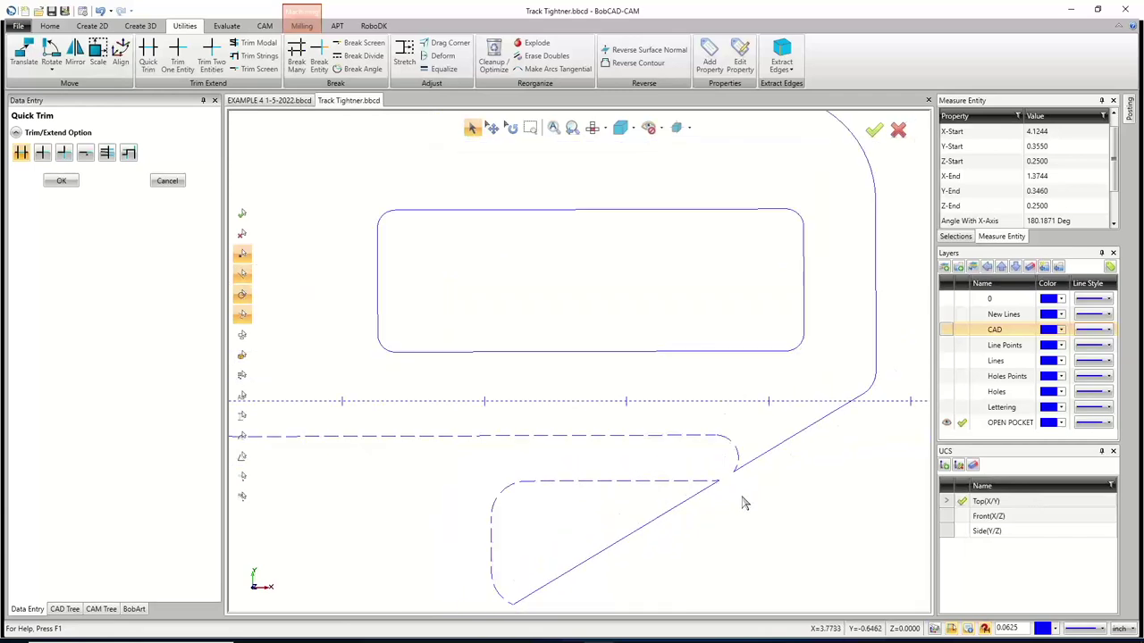
pyautogui.scroll(3, 760, 522)
pyautogui.scroll(-2, 760, 523)
pyautogui.scroll(-2, 795, 370)
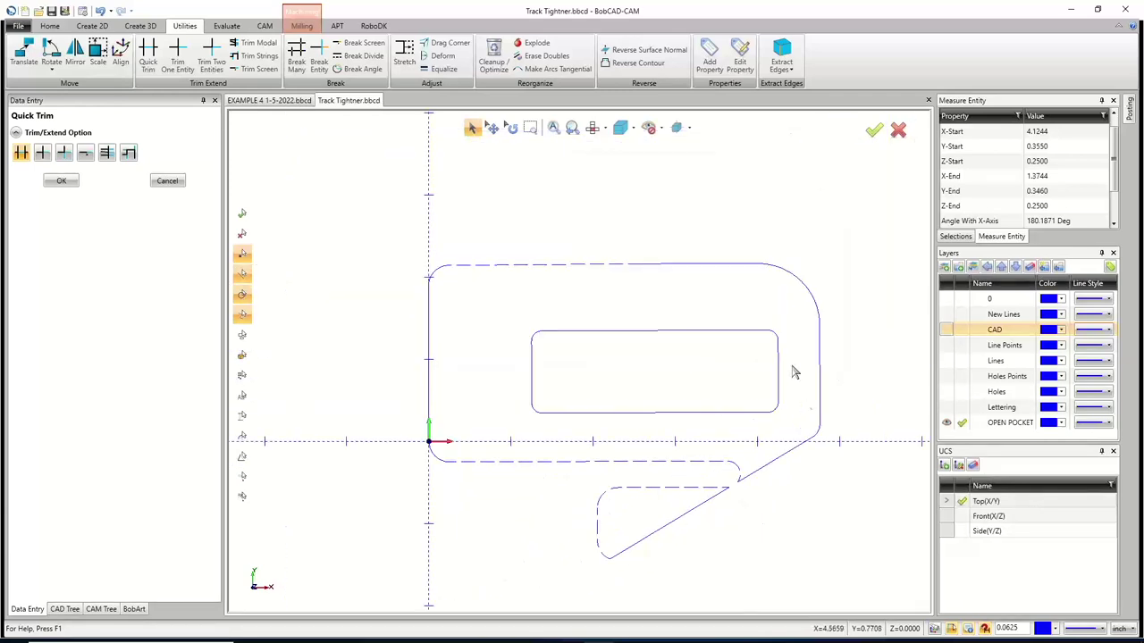
pyautogui.click(170, 180)
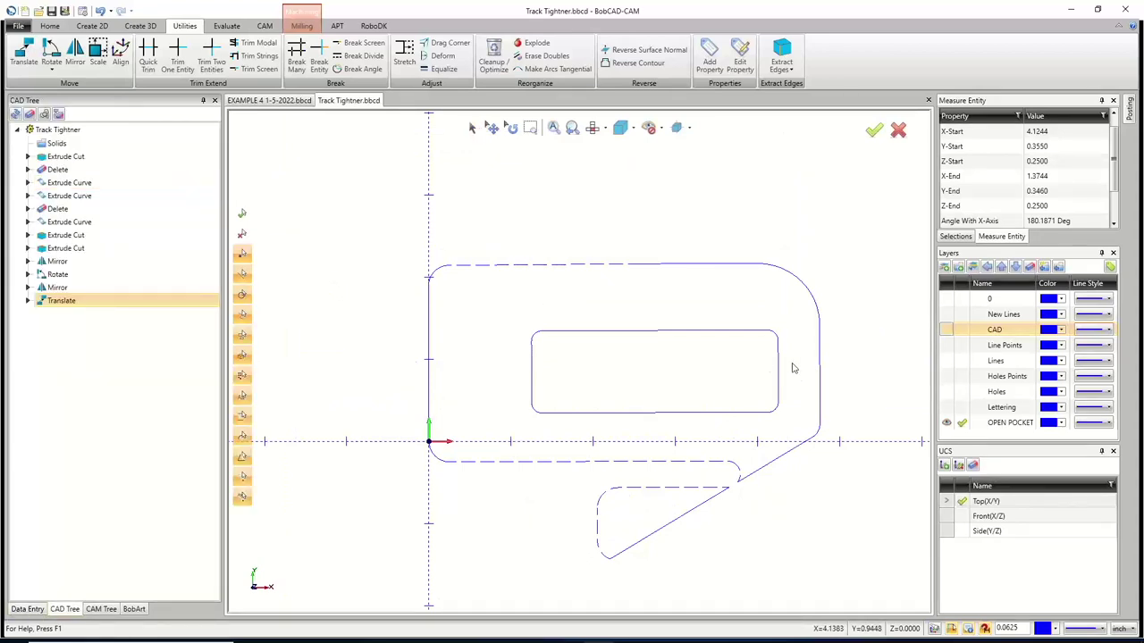
# Draw a horizontal line from the inner rectangle's right edge to just past the outer contour
pyautogui.click(92, 25)
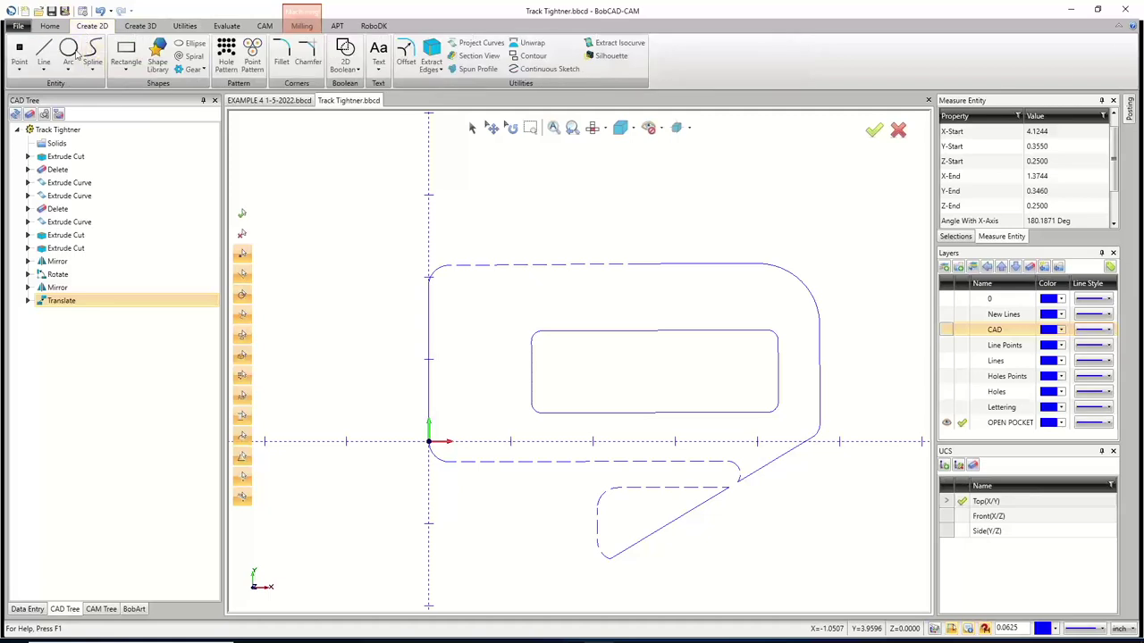
pyautogui.click(44, 54)
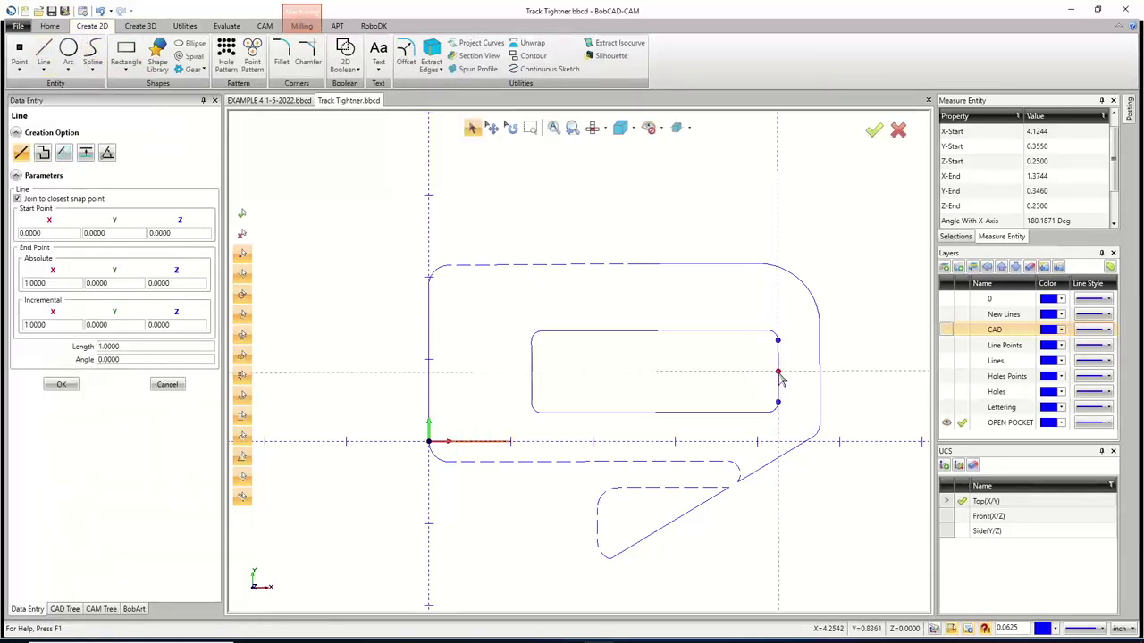
pyautogui.click(778, 373)
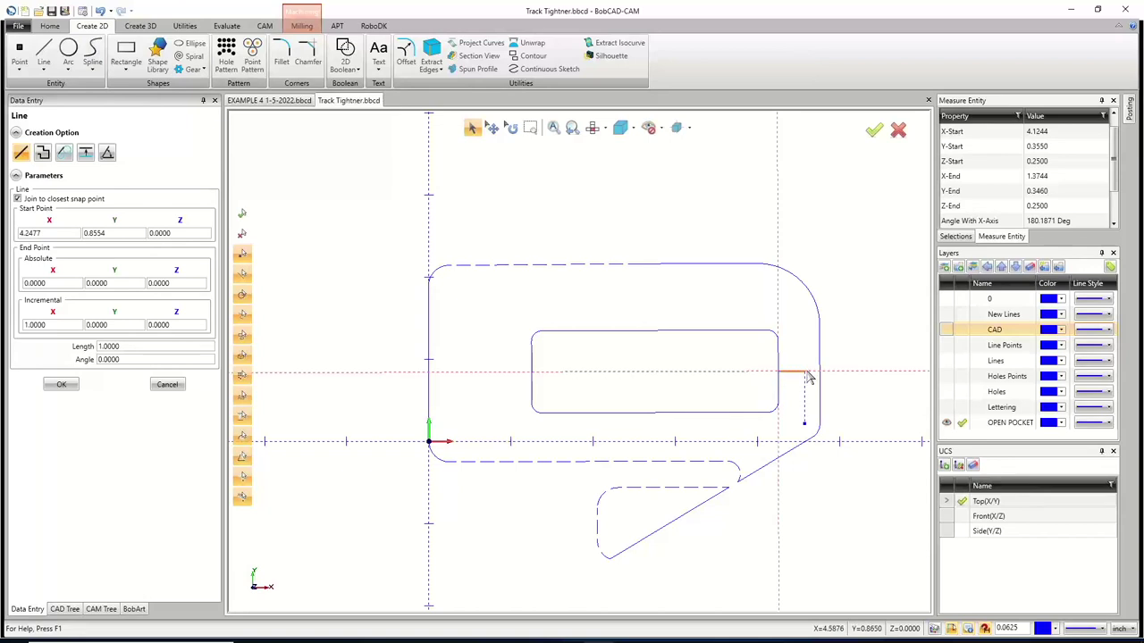
pyautogui.click(853, 378)
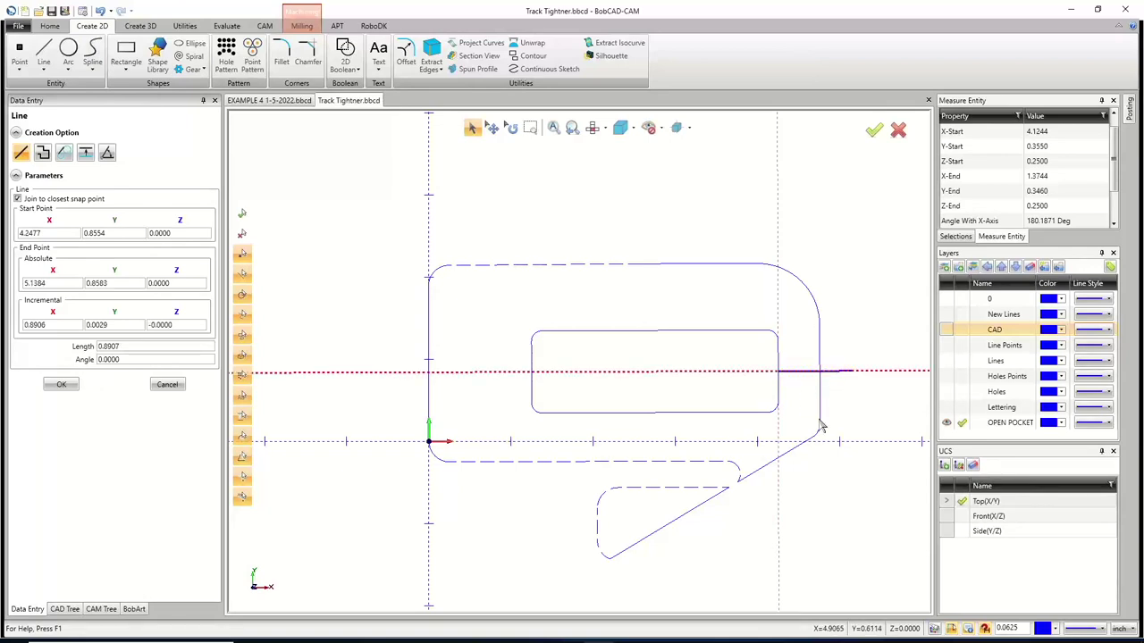
pyautogui.click(167, 385)
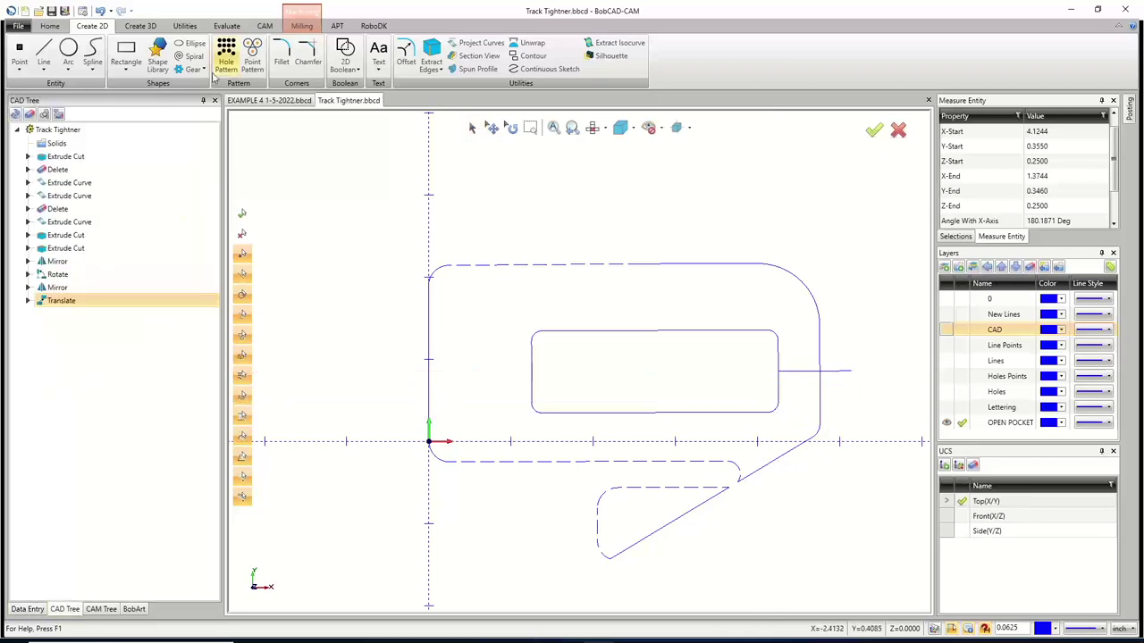
# Quick Trim the new line's stub that overhangs beyond the outer contour
pyautogui.click(185, 25)
pyautogui.click(148, 55)
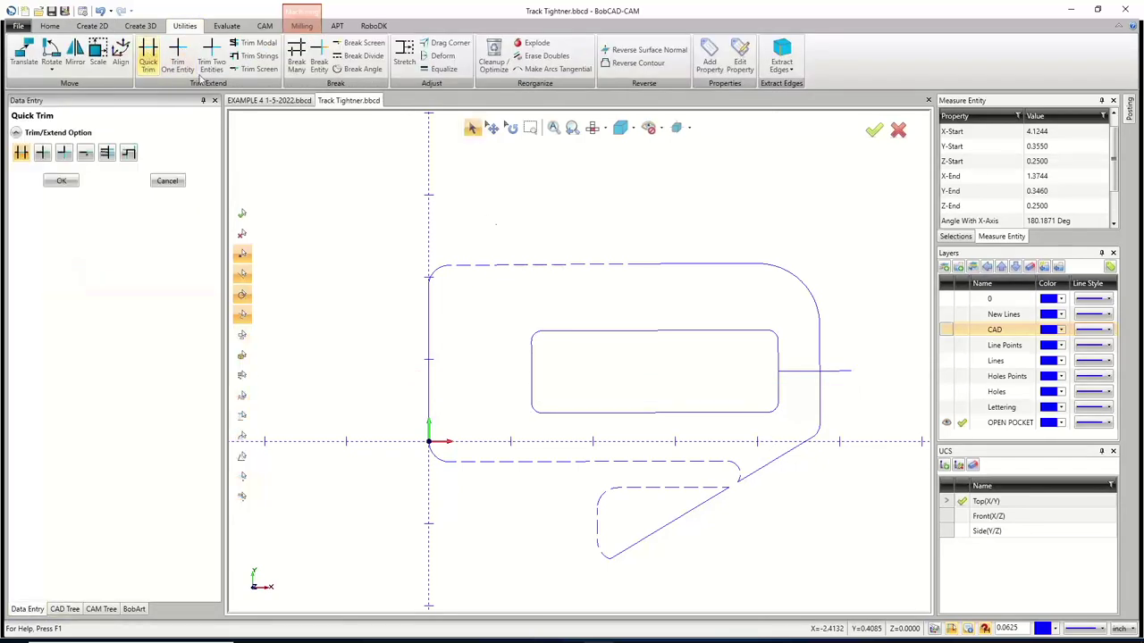
pyautogui.click(841, 372)
pyautogui.click(226, 25)
pyautogui.click(268, 62)
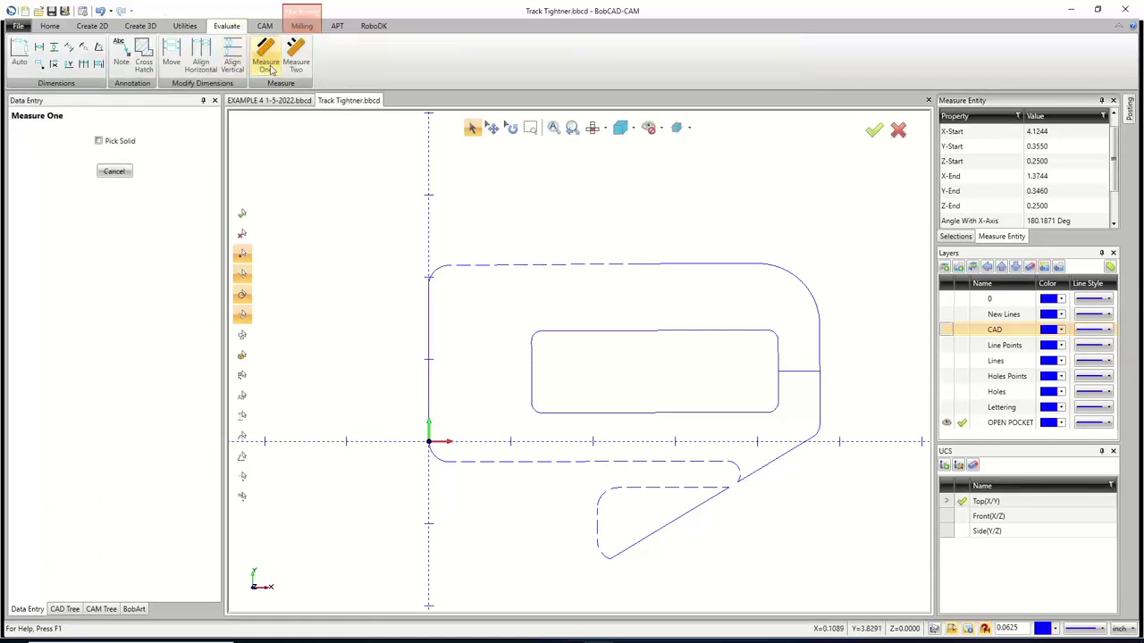
# Measure the new connecting line: 0.5067 long at 0.1871 Deg, ending at X 4.7545, Y 0.8570
pyautogui.click(790, 378)
pyautogui.scroll(-1, 1051, 188)
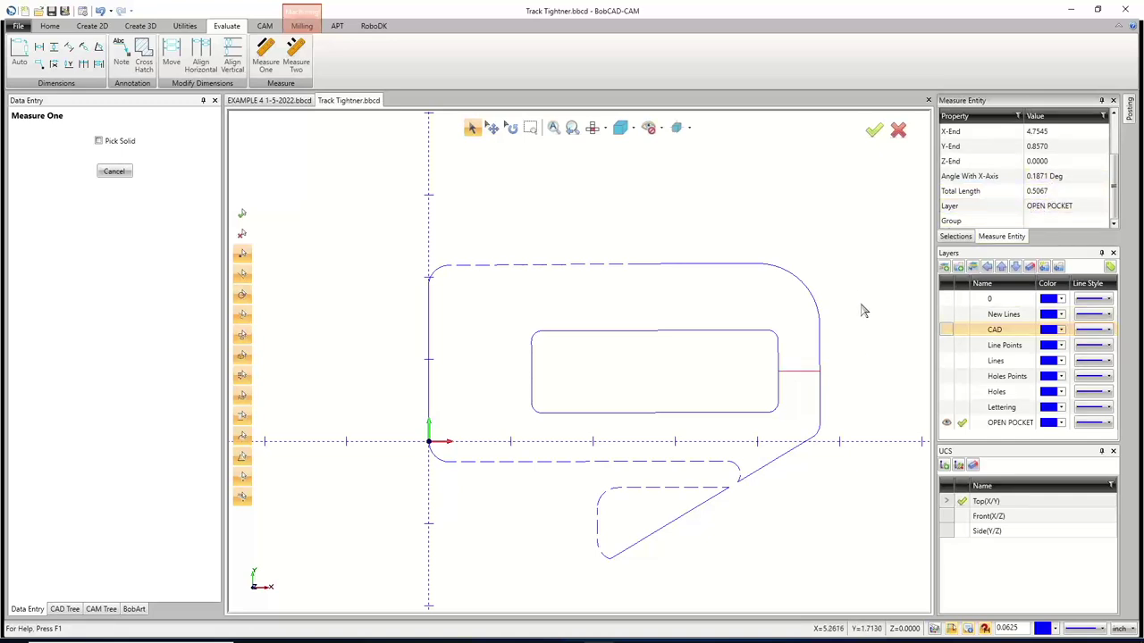
pyautogui.rightClick(711, 218)
pyautogui.click(740, 236)
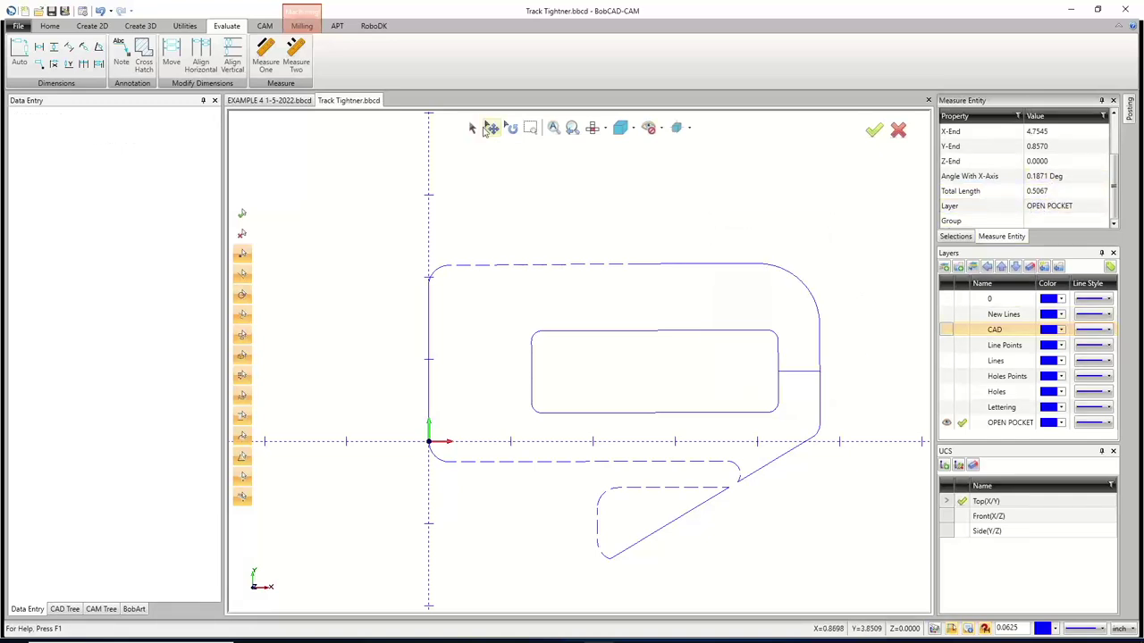
pyautogui.click(803, 374)
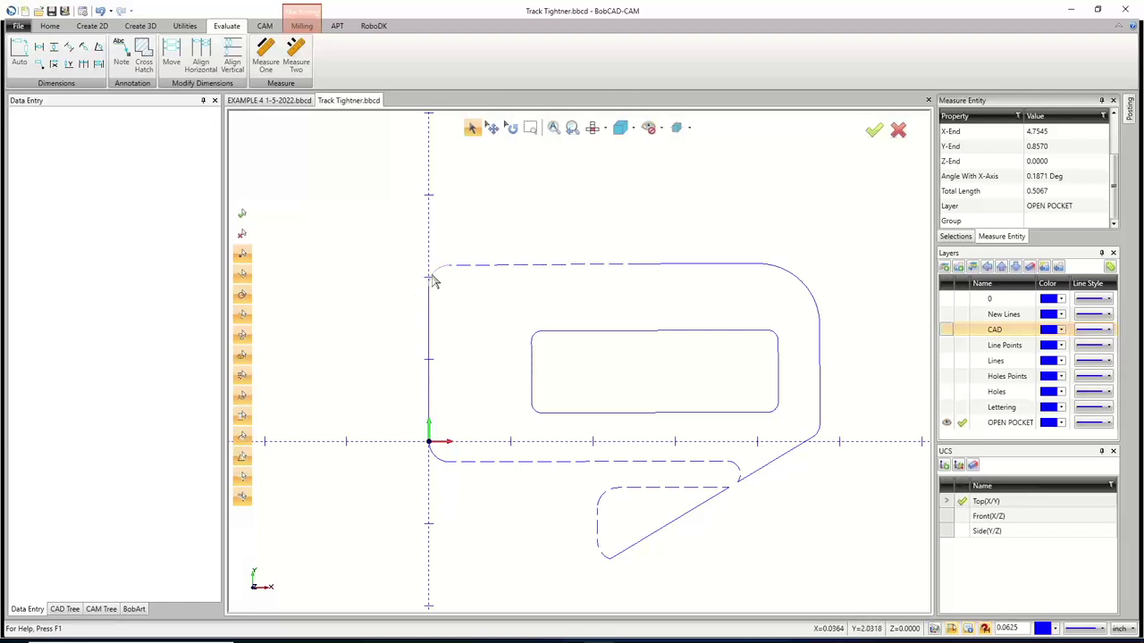
pyautogui.click(429, 321)
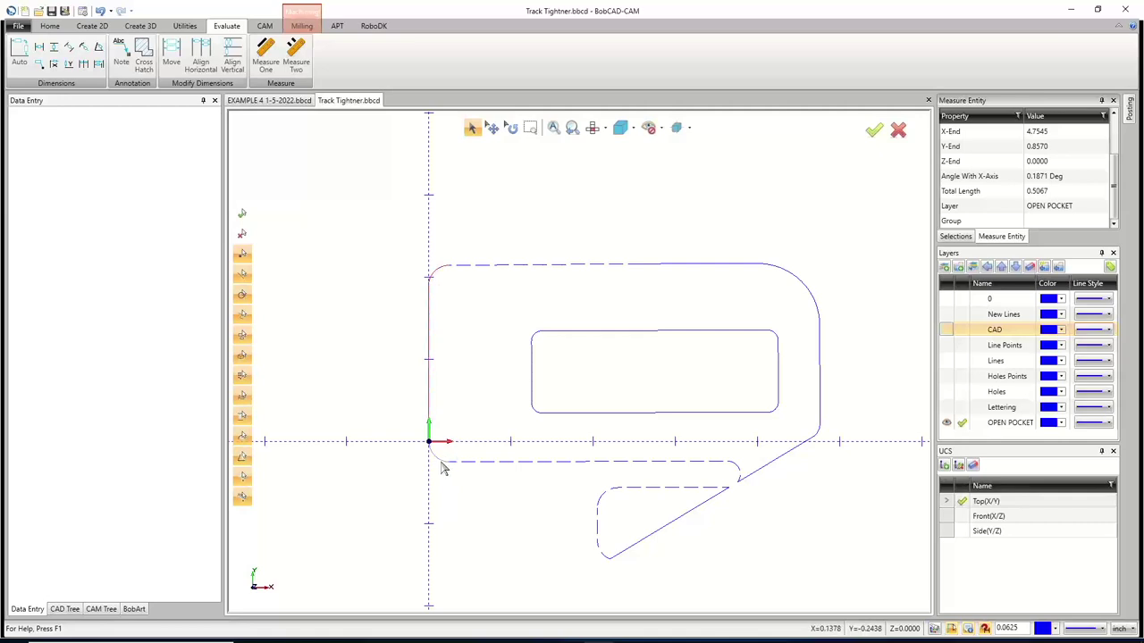
# Try selecting the contour's left vertical edge, clearing the wrong selection that included its corner arc
pyautogui.rightClick(378, 300)
pyautogui.moveTo(438, 367)
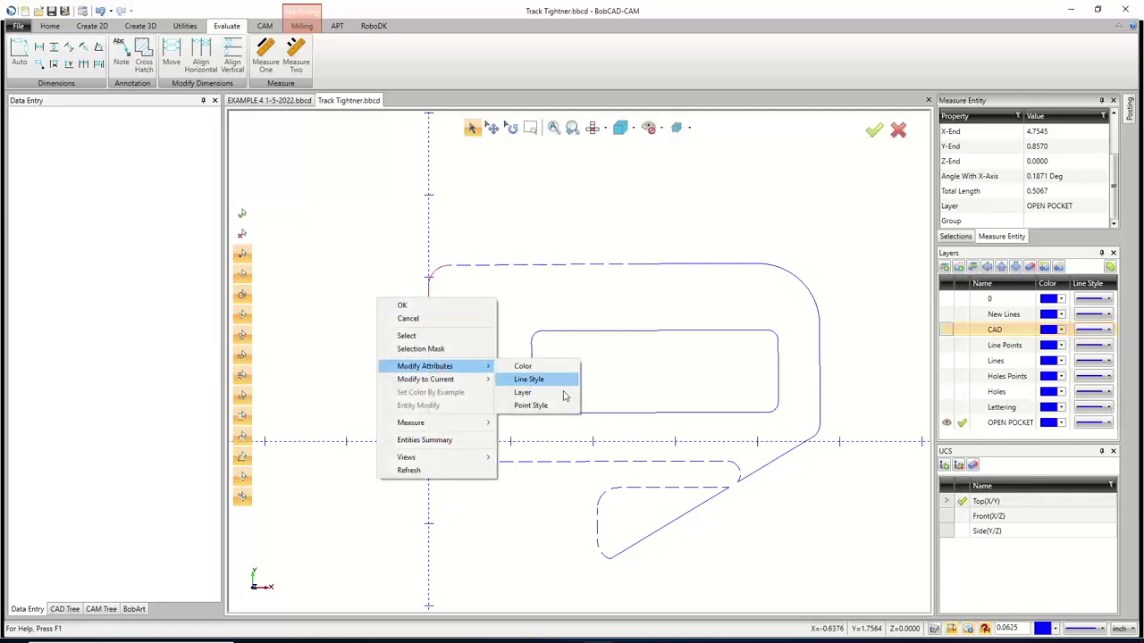
pyautogui.rightClick(345, 241)
pyautogui.click(364, 258)
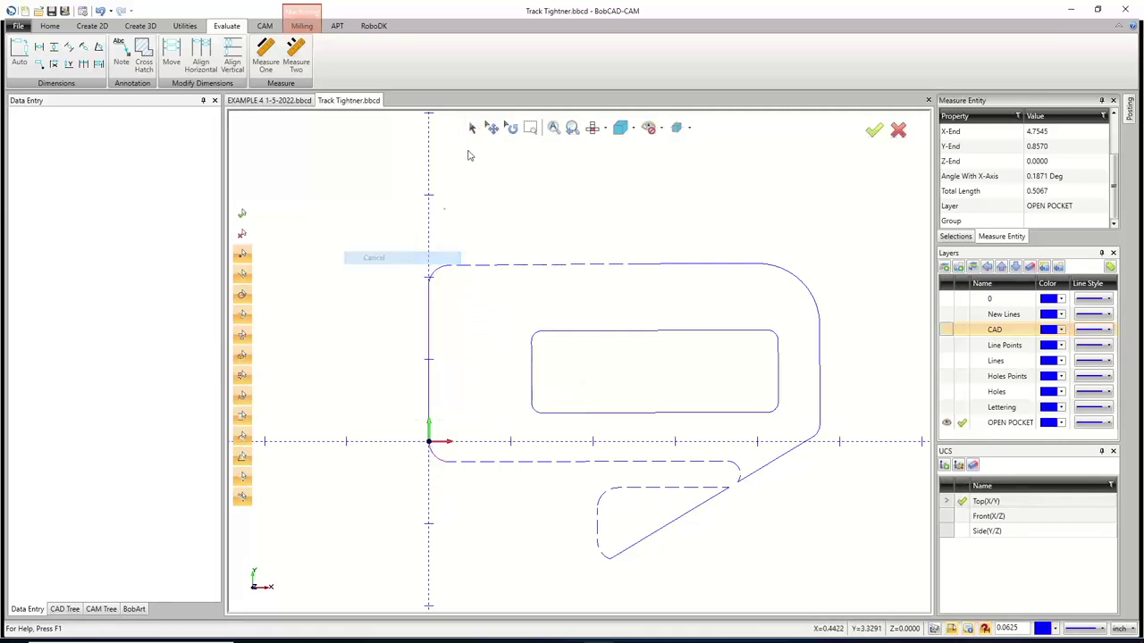
pyautogui.click(473, 129)
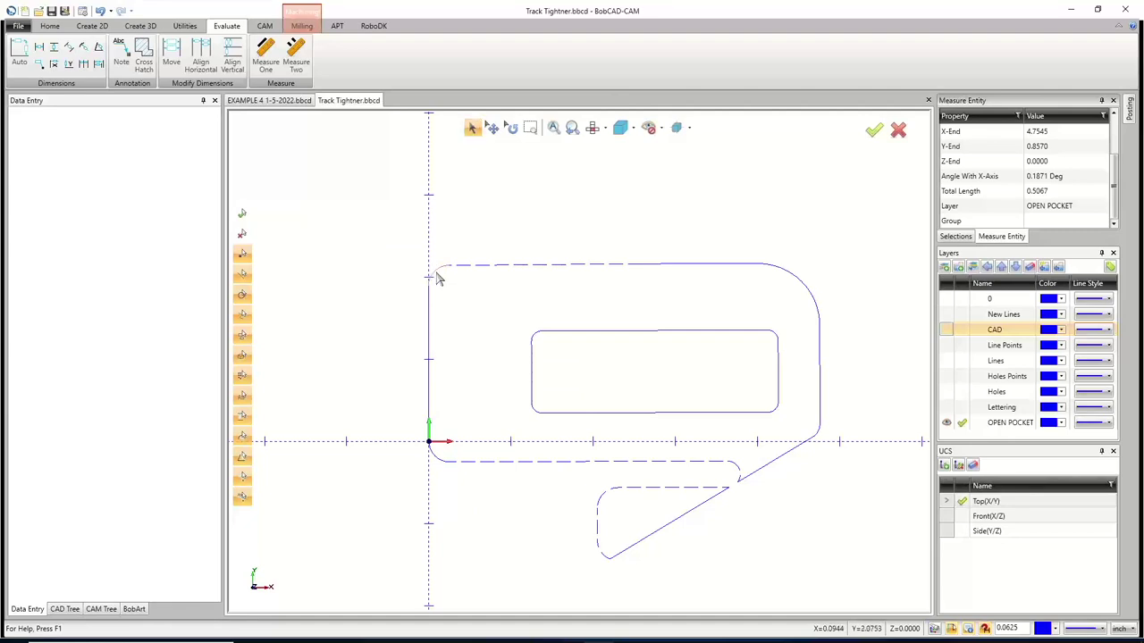
pyautogui.click(429, 317)
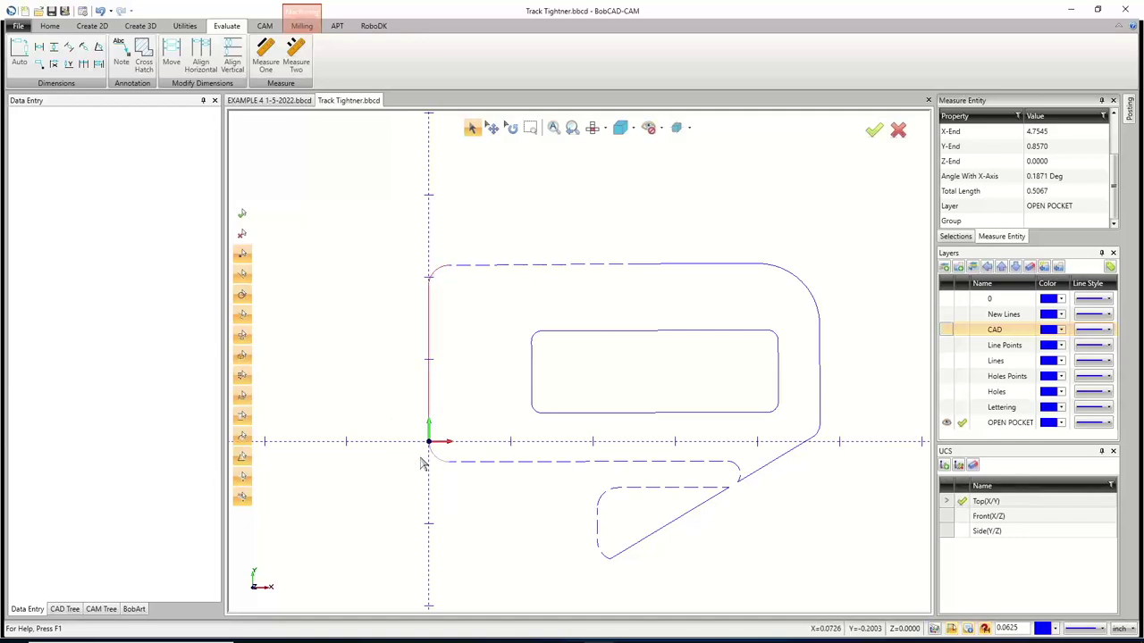
pyautogui.press('Delete')
# Window-select the left vertical edge and change its line style to dashed
pyautogui.moveTo(363, 220); pyautogui.dragTo(439, 483)
pyautogui.rightClick(397, 338)
pyautogui.moveTo(446, 402)
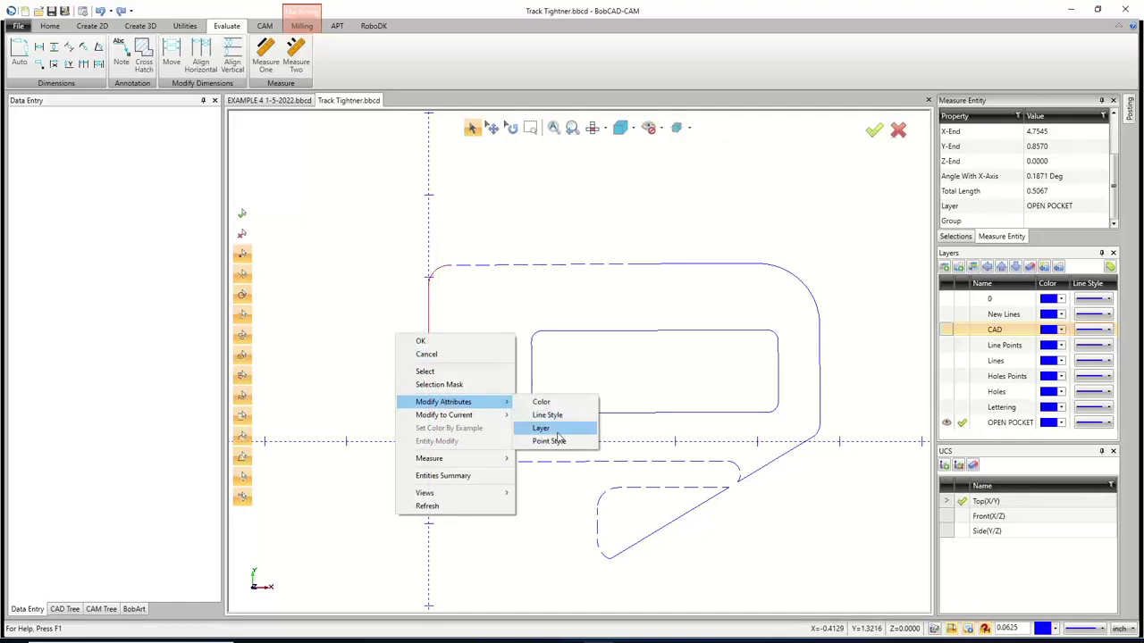
pyautogui.click(555, 417)
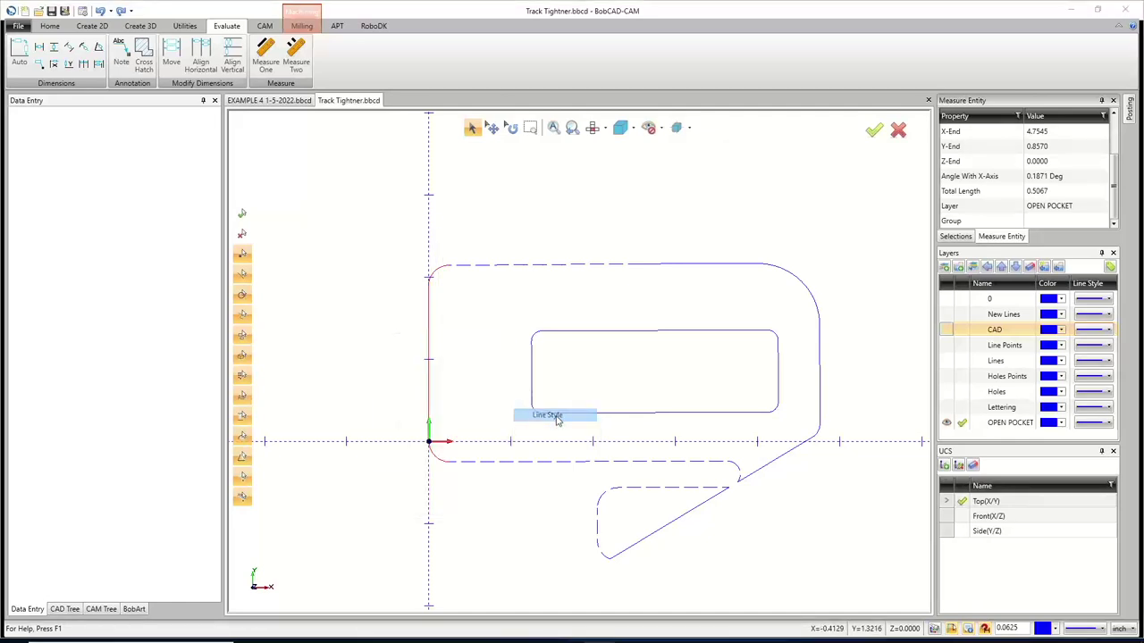
pyautogui.click(581, 301)
pyautogui.click(550, 374)
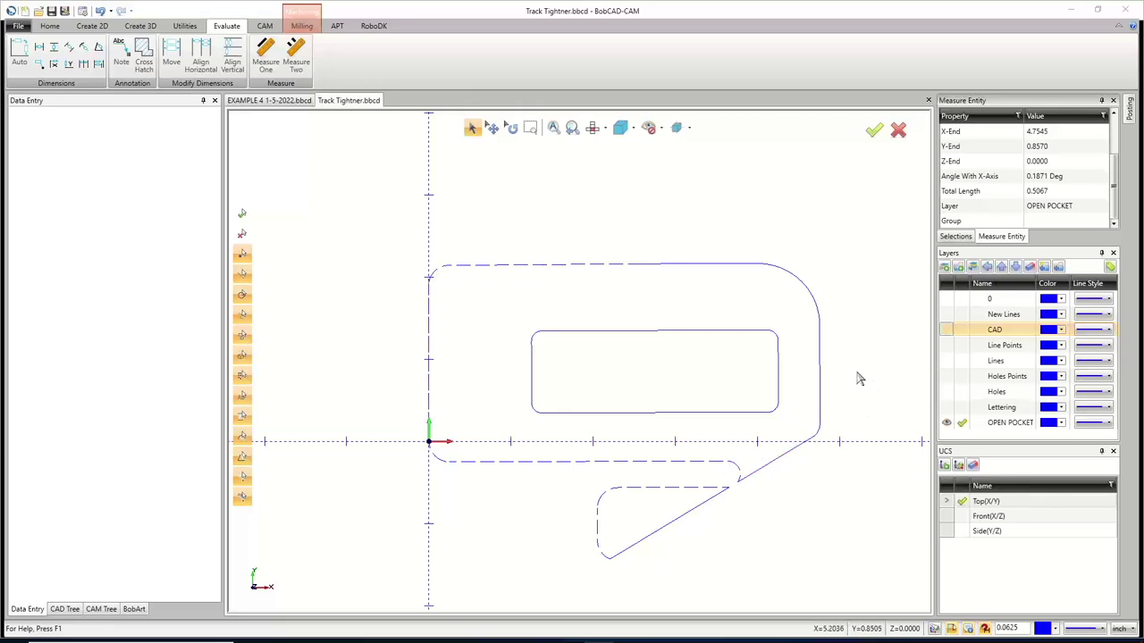
pyautogui.rightClick(738, 272)
pyautogui.click(759, 286)
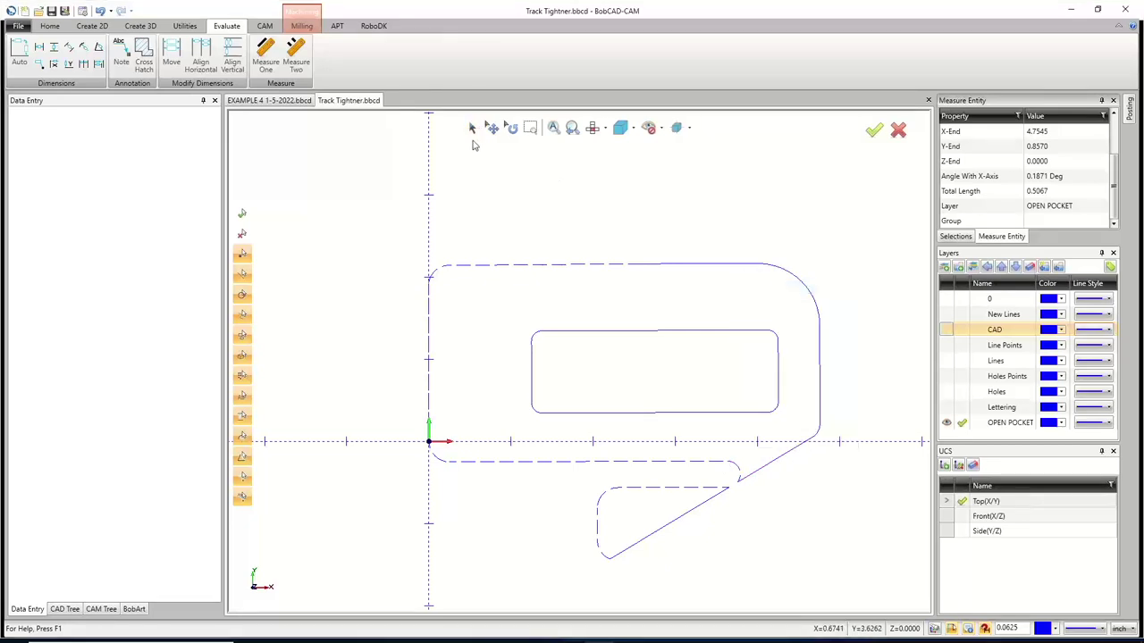
pyautogui.click(472, 129)
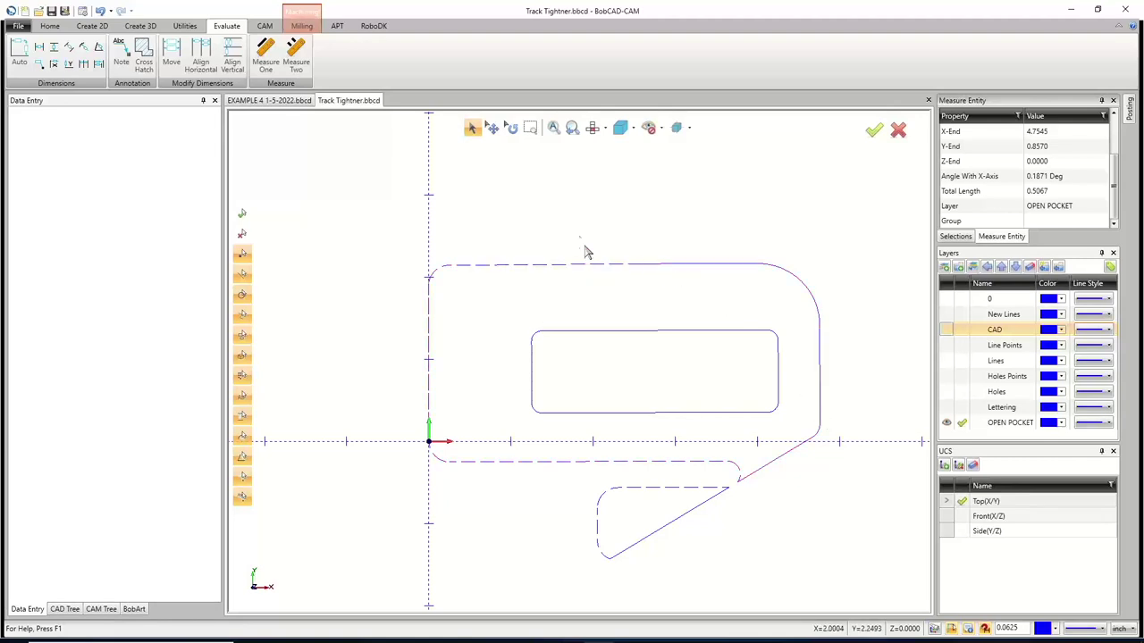
# Toggle the CAD layer's solid on and off twice to compare contours, then show the CAM Tree
pyautogui.click(945, 331)
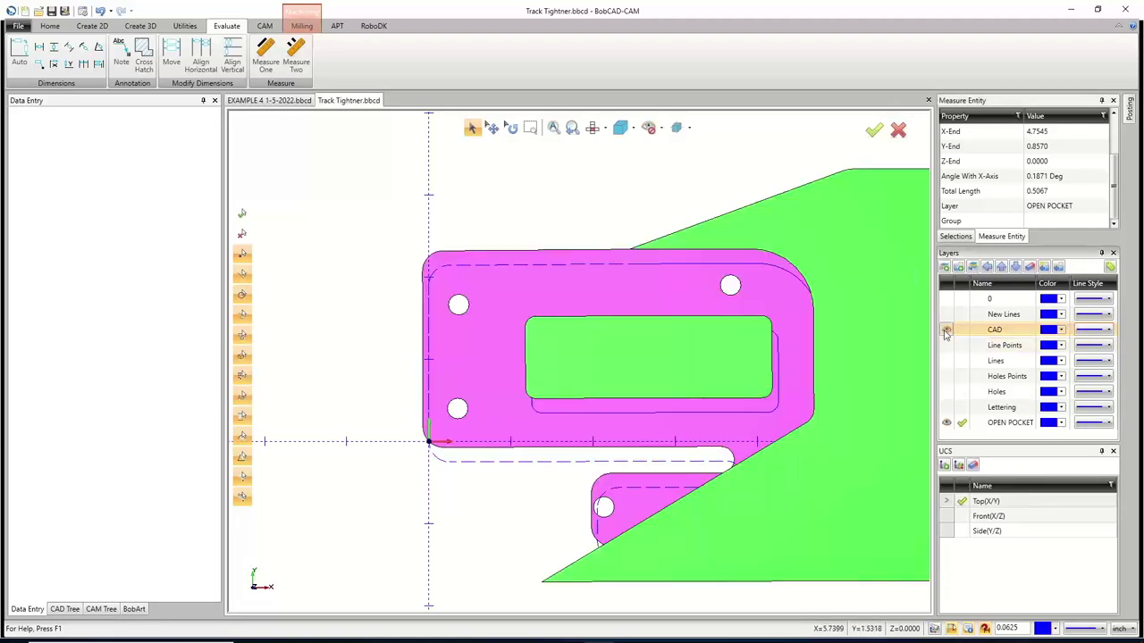
pyautogui.click(946, 331)
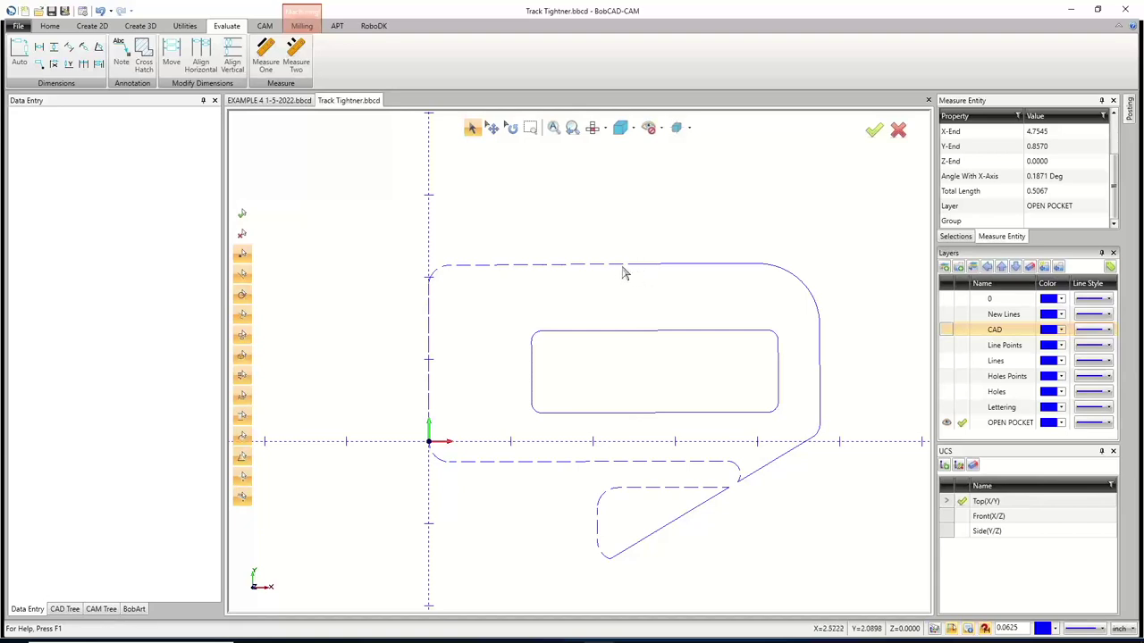
pyautogui.click(946, 330)
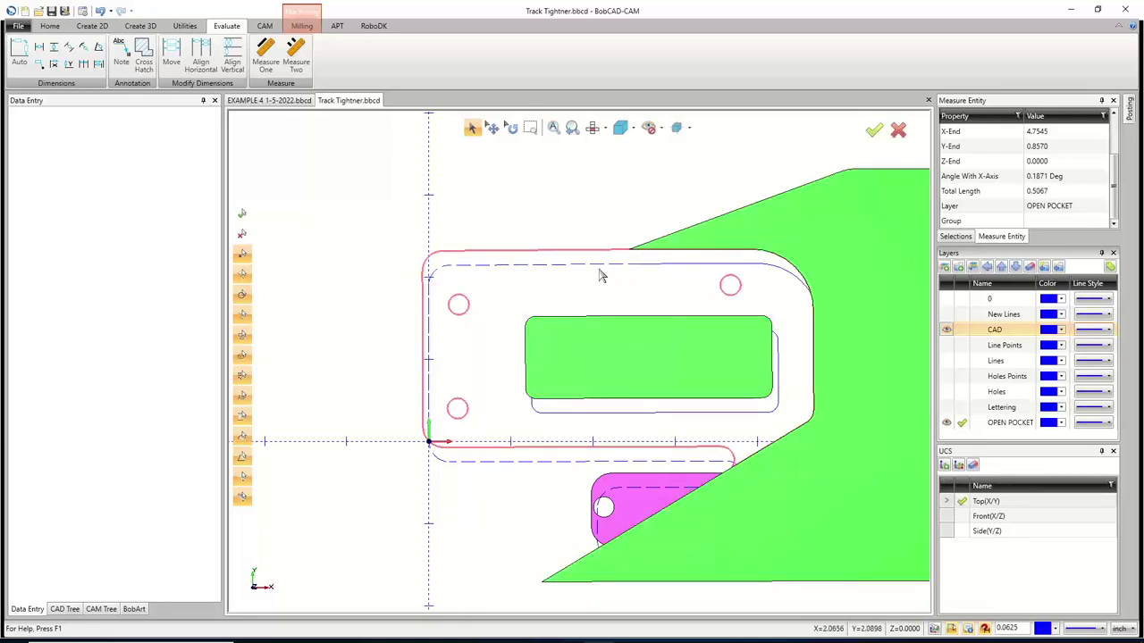
pyautogui.click(946, 330)
pyautogui.scroll(-3, 564, 381)
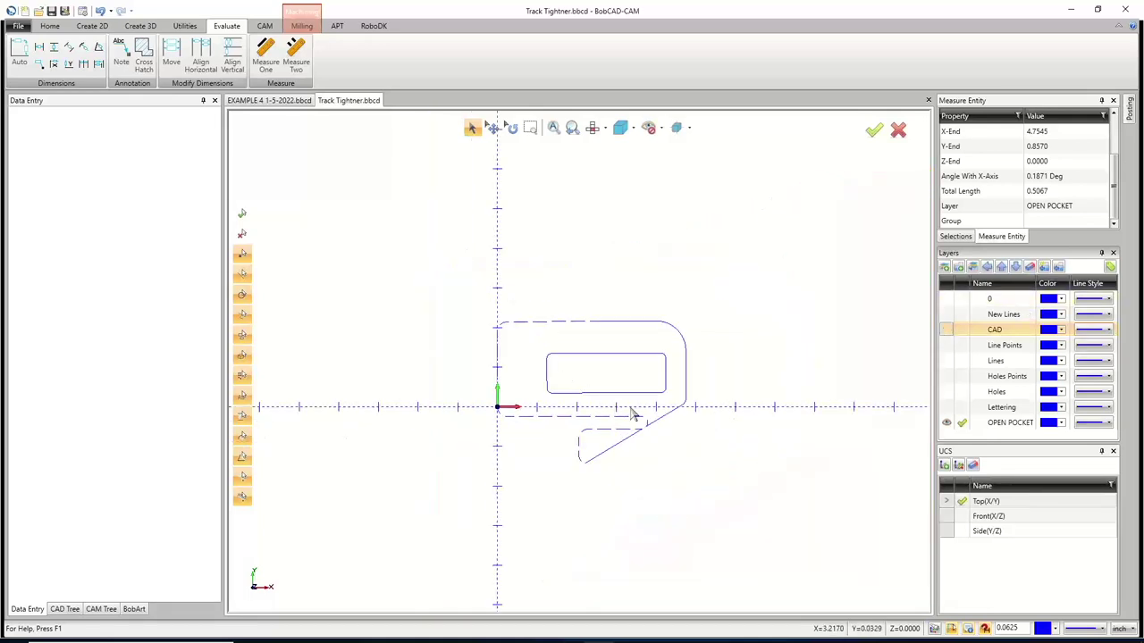
pyautogui.scroll(3, 634, 416)
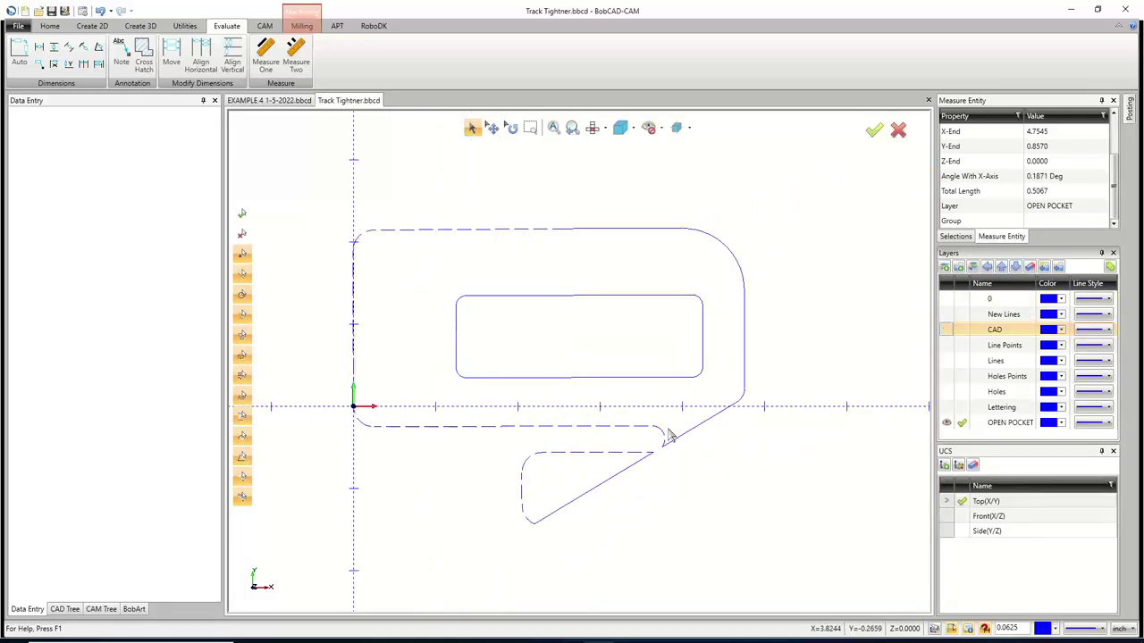
pyautogui.click(101, 608)
# Add a Mill 2 Axis feature to Machine Setup - 1, chaining the inner rounded rectangle and outer open contour
pyautogui.rightClick(77, 263)
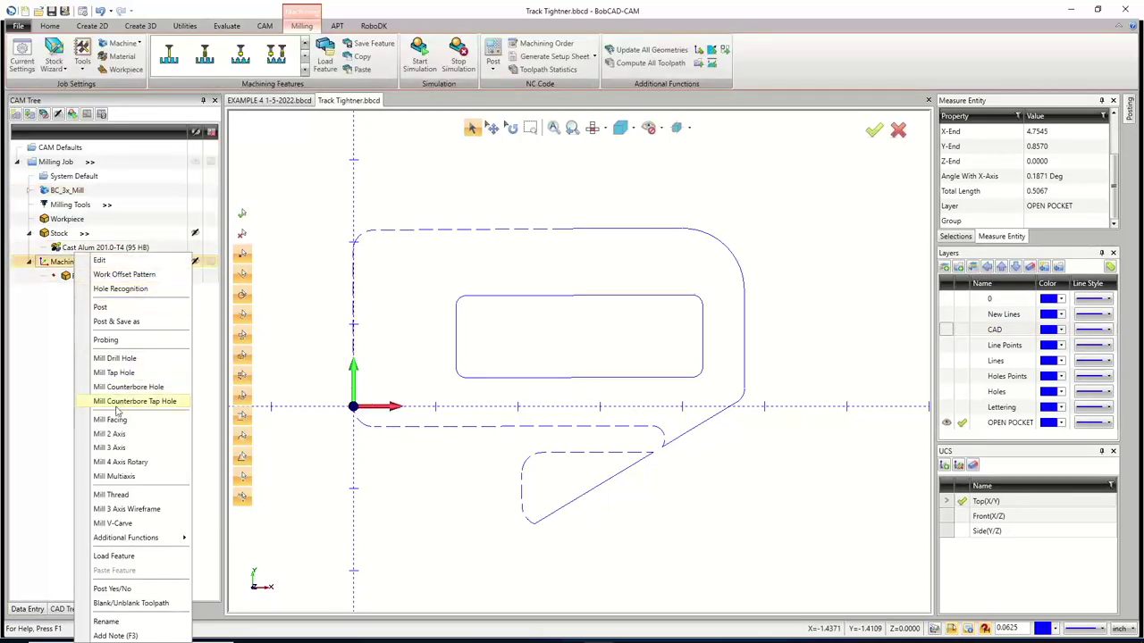
pyautogui.click(336, 346)
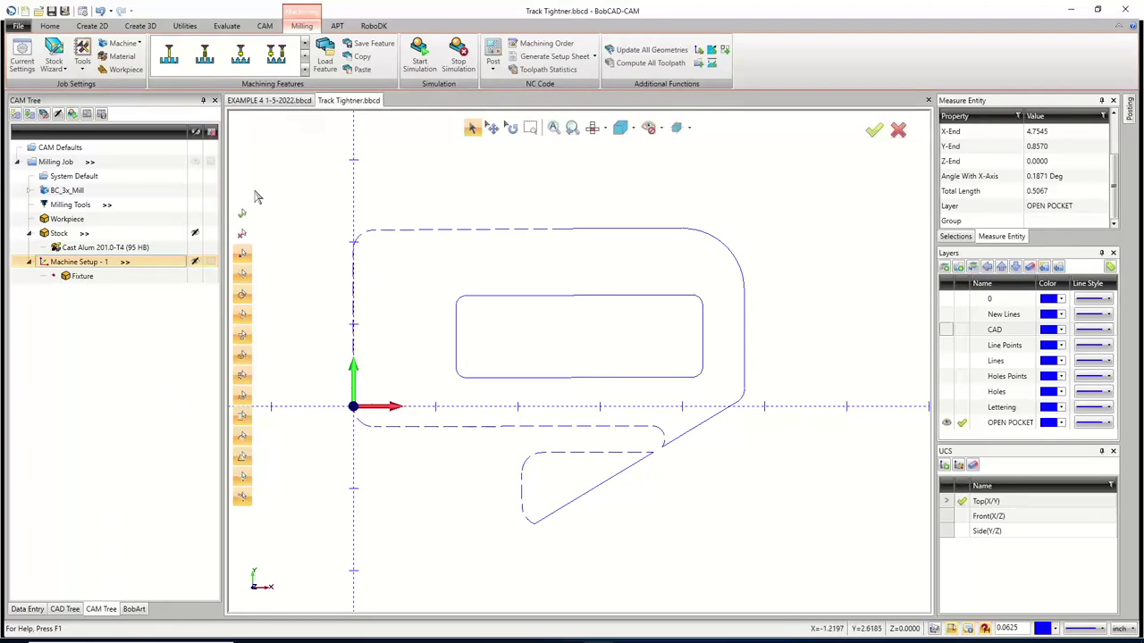
pyautogui.rightClick(103, 268)
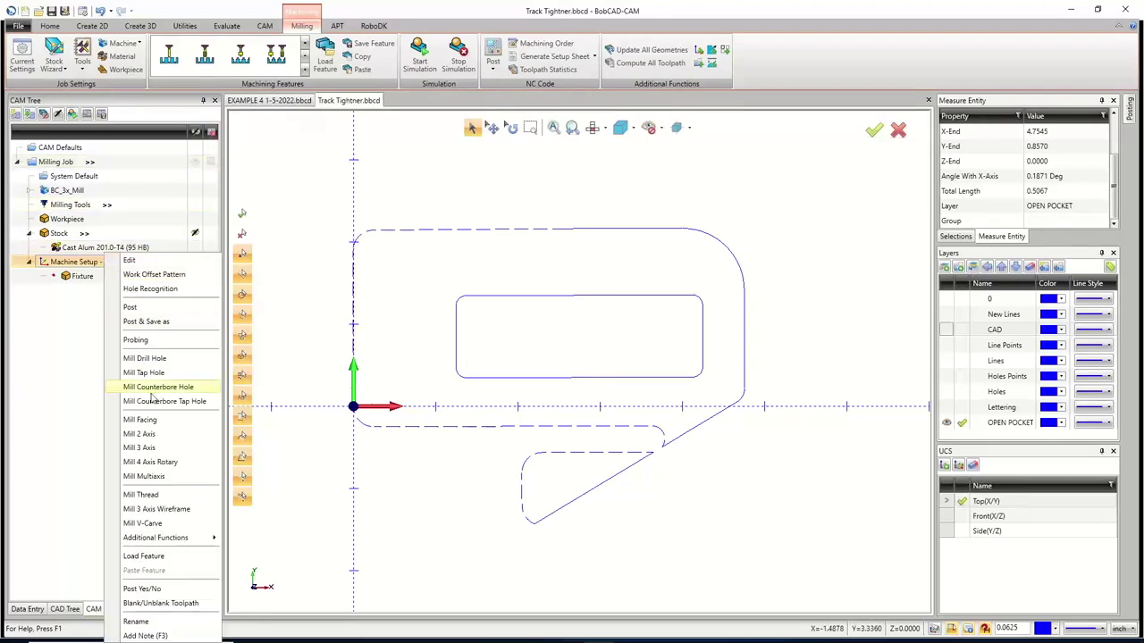
pyautogui.click(152, 435)
pyautogui.click(524, 204)
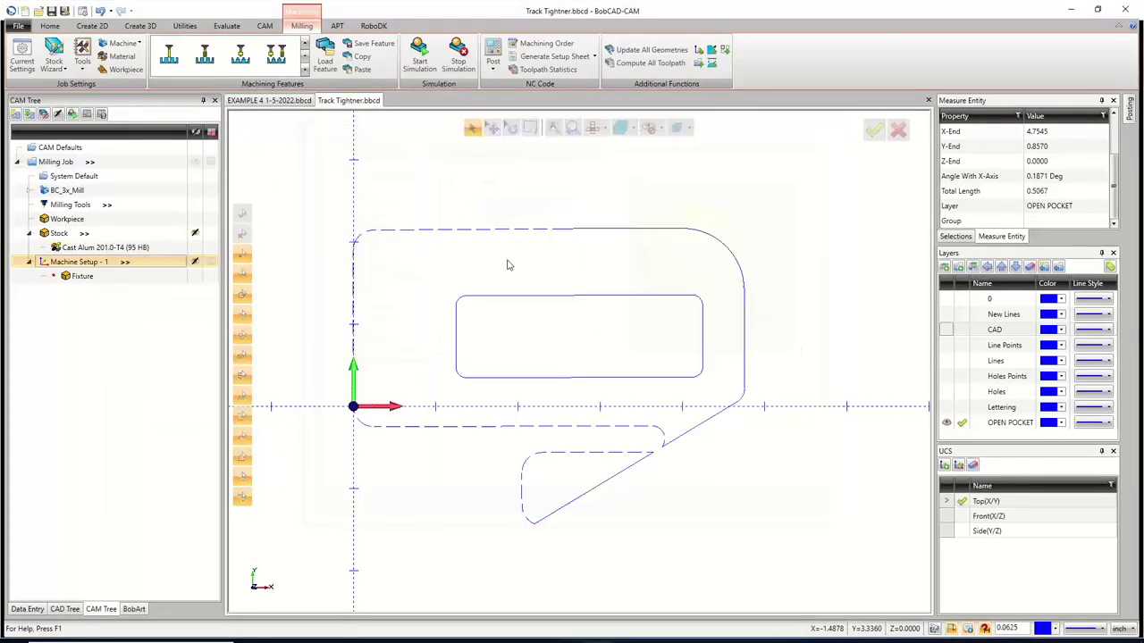
pyautogui.click(531, 377)
pyautogui.click(552, 427)
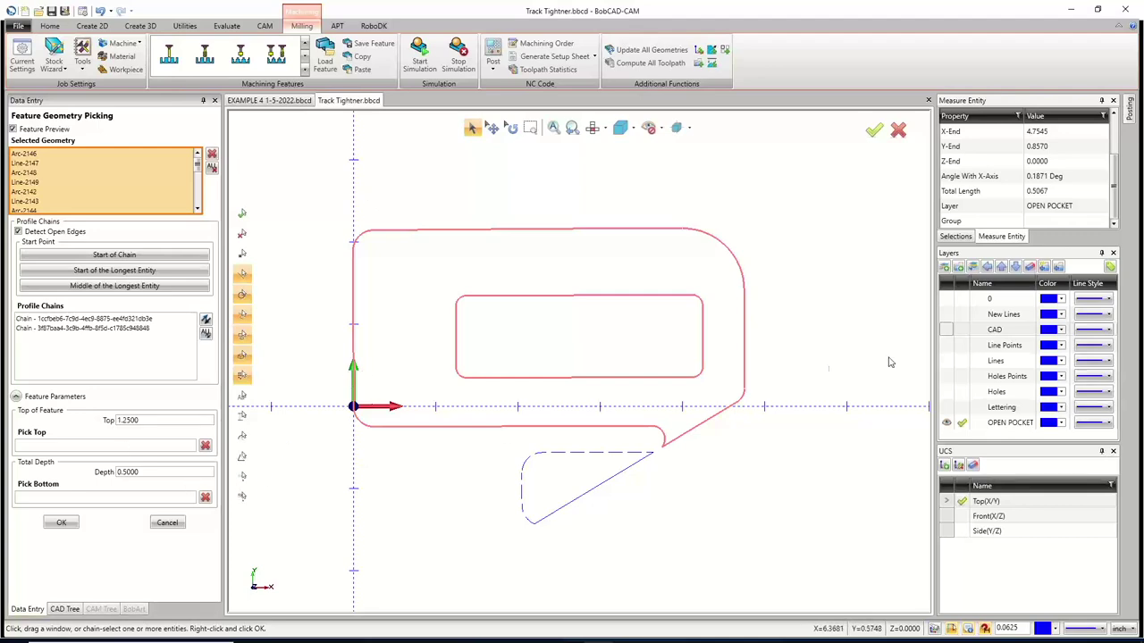
# Display the CAD solid and orbit to an angled view of the pocket
pyautogui.click(946, 329)
pyautogui.moveTo(754, 469); pyautogui.dragTo(705, 460, button='middle')
pyautogui.scroll(-5, 657, 463)
pyautogui.moveTo(581, 435); pyautogui.dragTo(435, 414, button='middle')
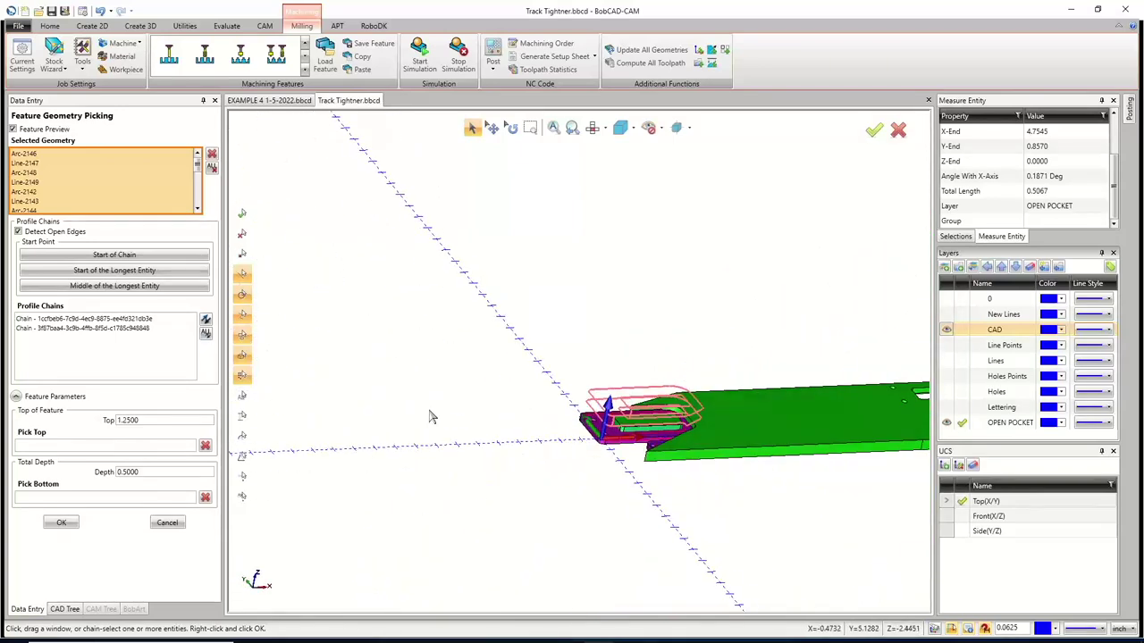
# Pick the feature top and bottom from the pocket edges, 0.2500 each, and confirm
pyautogui.click(111, 446)
pyautogui.scroll(6, 690, 427)
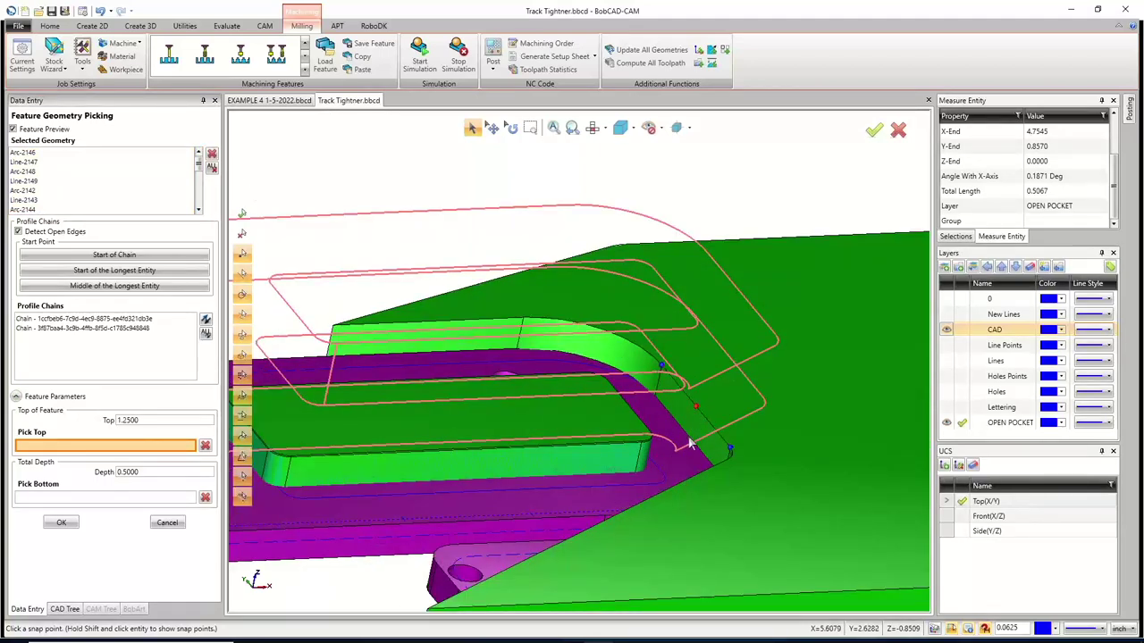
pyautogui.scroll(-5, 688, 444)
pyautogui.scroll(-4, 554, 418)
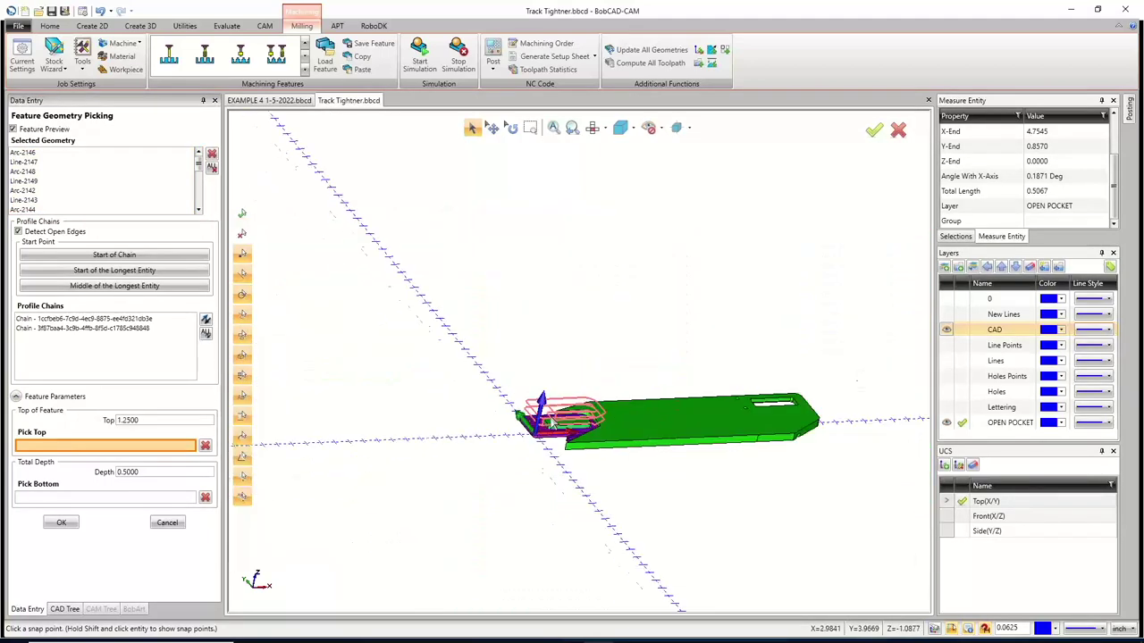
pyautogui.scroll(3, 563, 420)
pyautogui.moveTo(563, 420); pyautogui.dragTo(671, 429, button='middle')
pyautogui.scroll(6, 702, 417)
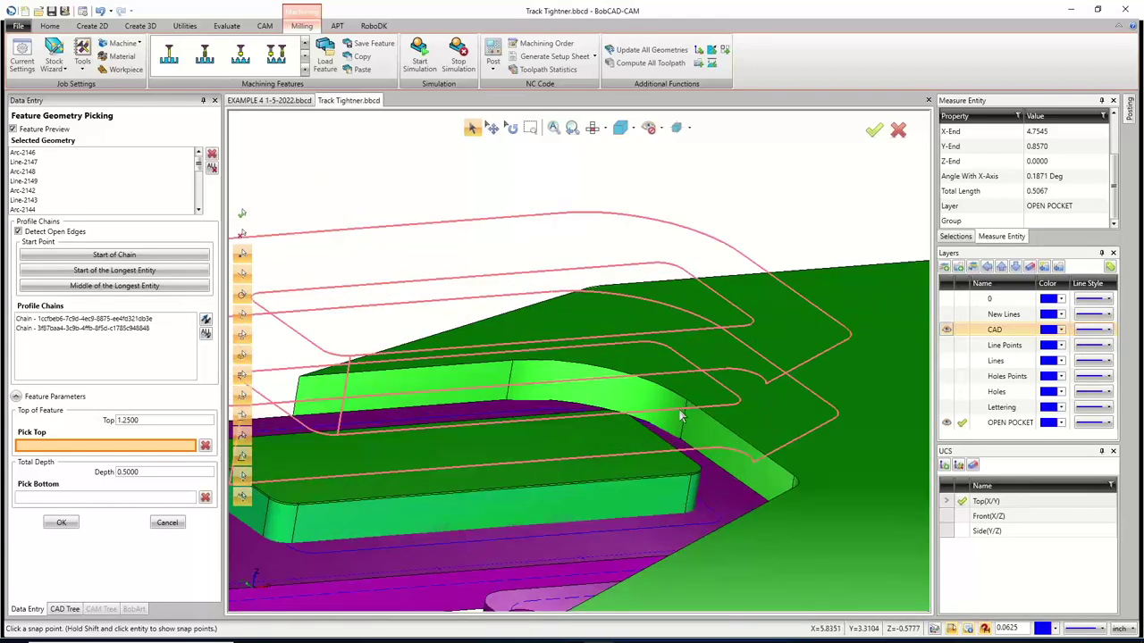
pyautogui.click(701, 417)
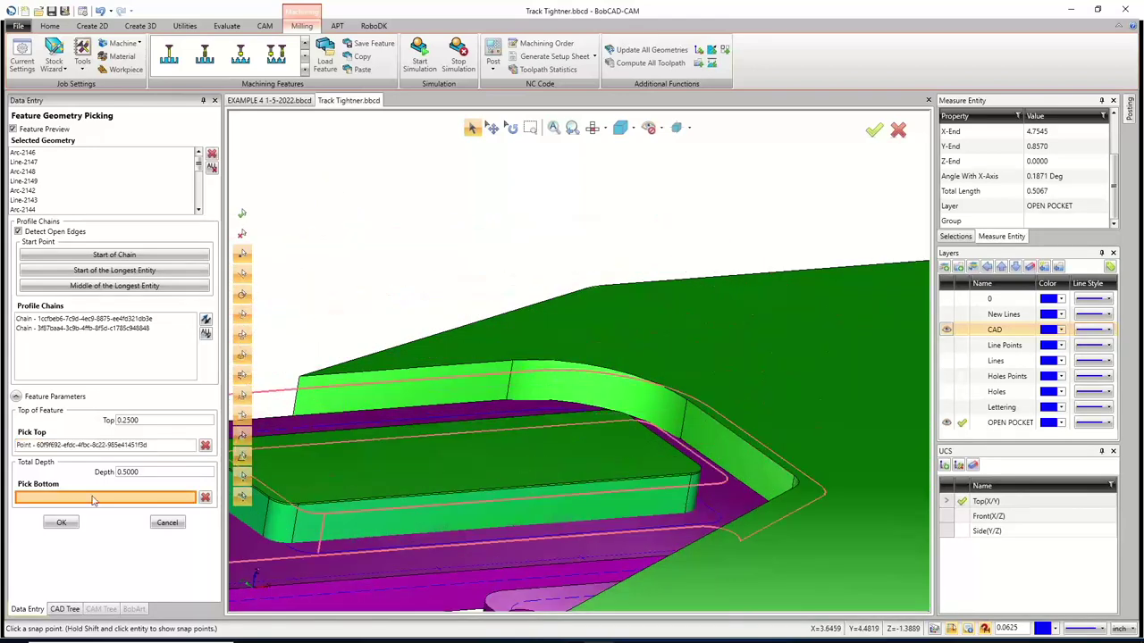
pyautogui.click(548, 571)
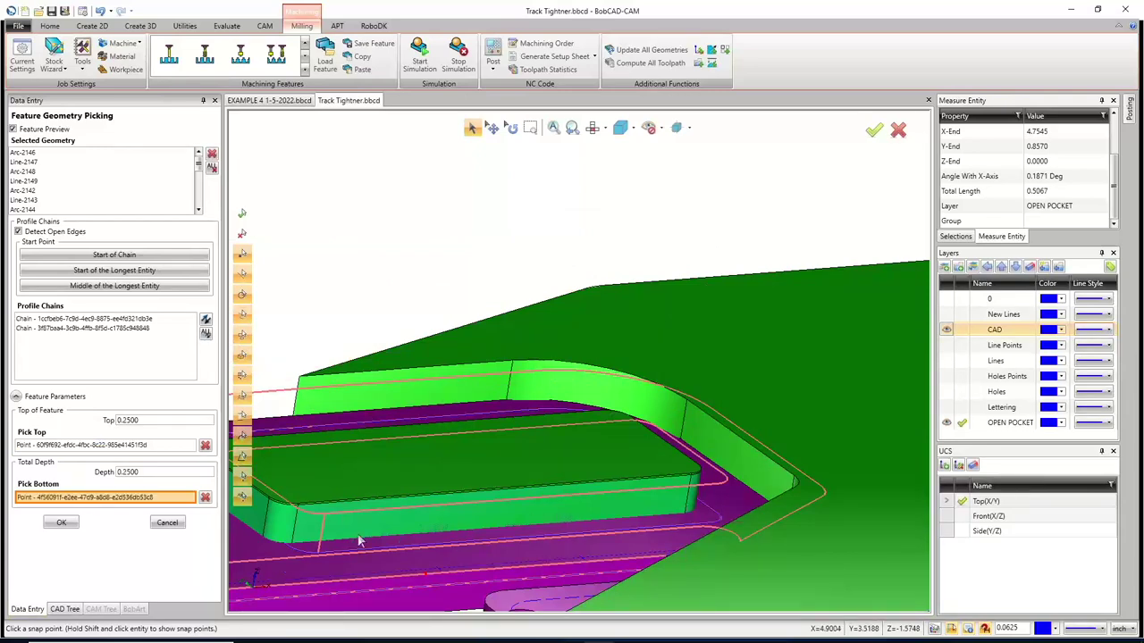
pyautogui.click(60, 525)
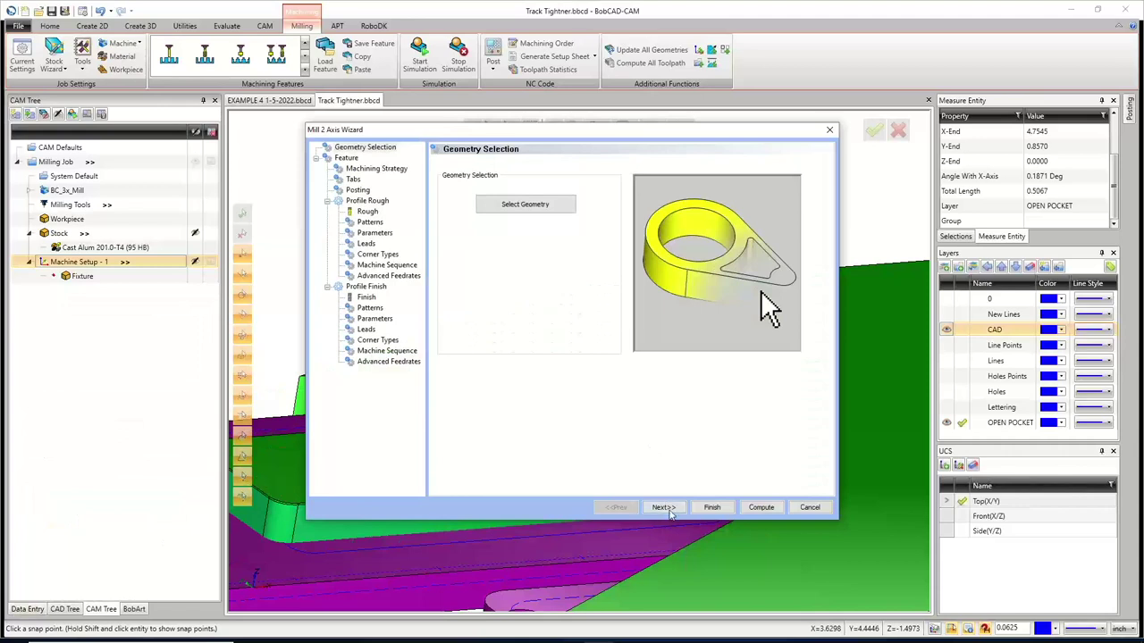
# Apply the Pocketing strategy with Profile Finish and advance past Tabs and Posting to Pocket Rough
pyautogui.click(669, 511)
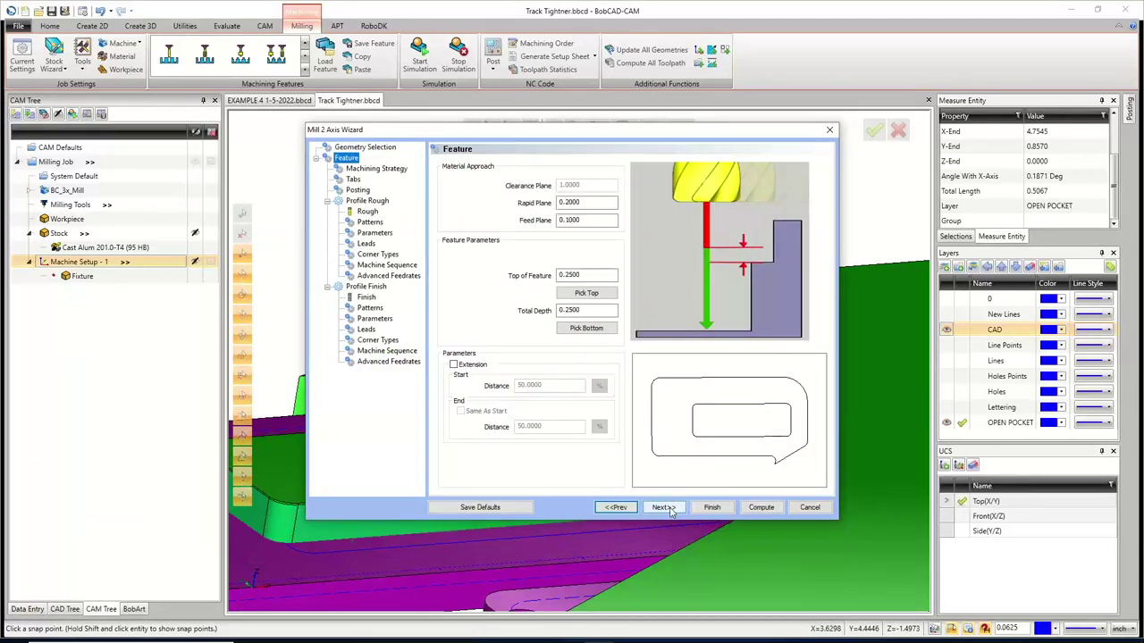
pyautogui.click(668, 510)
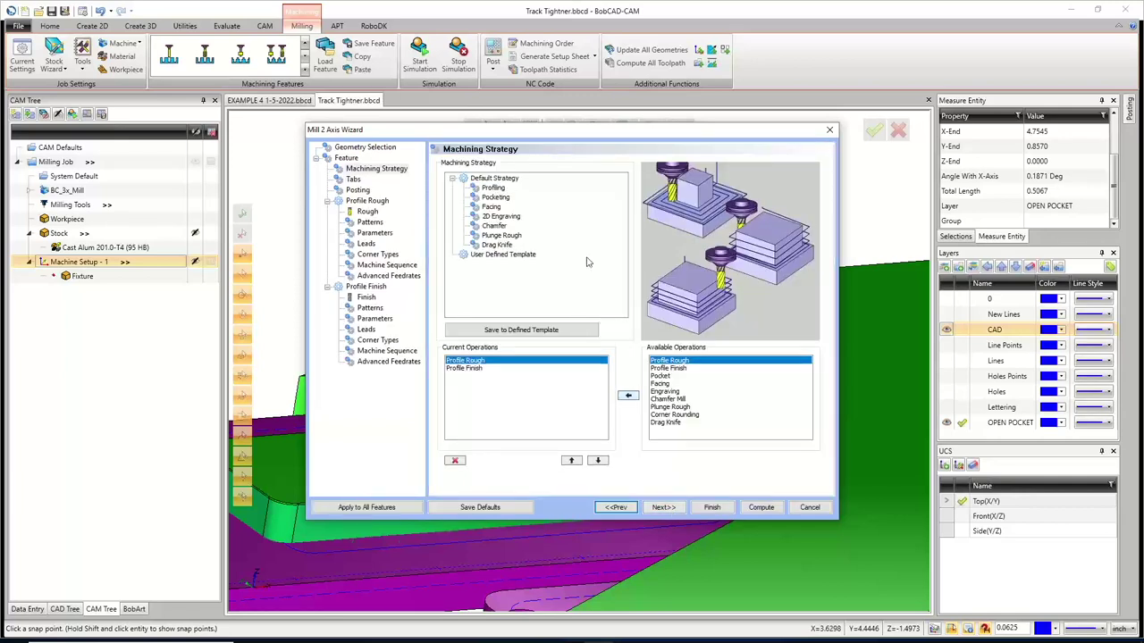
pyautogui.click(495, 196)
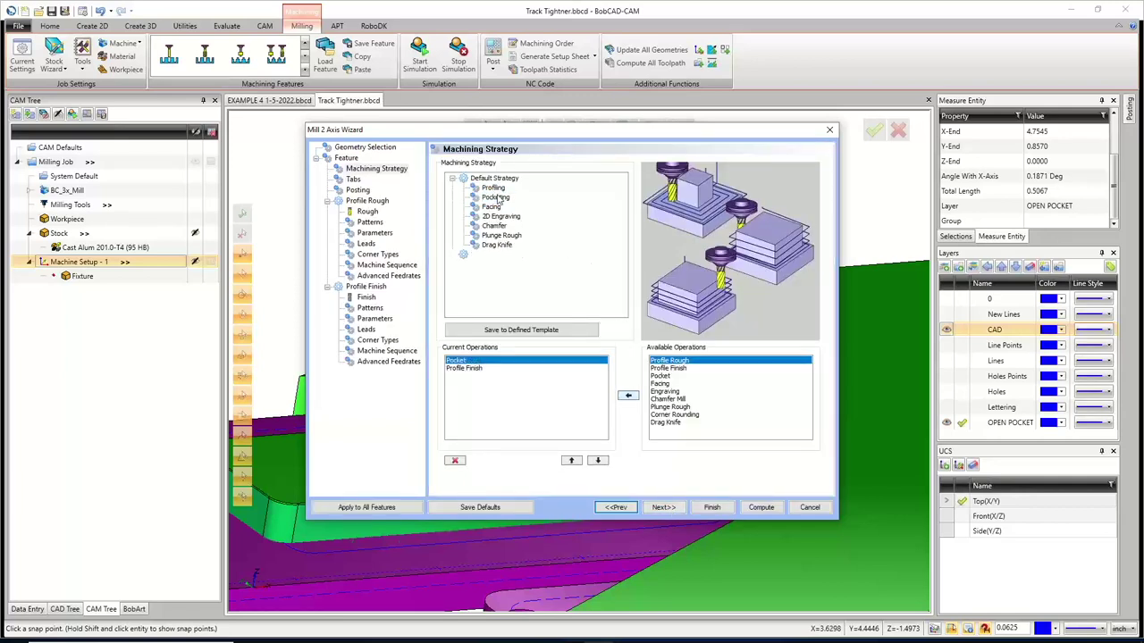
pyautogui.click(469, 368)
pyautogui.click(663, 507)
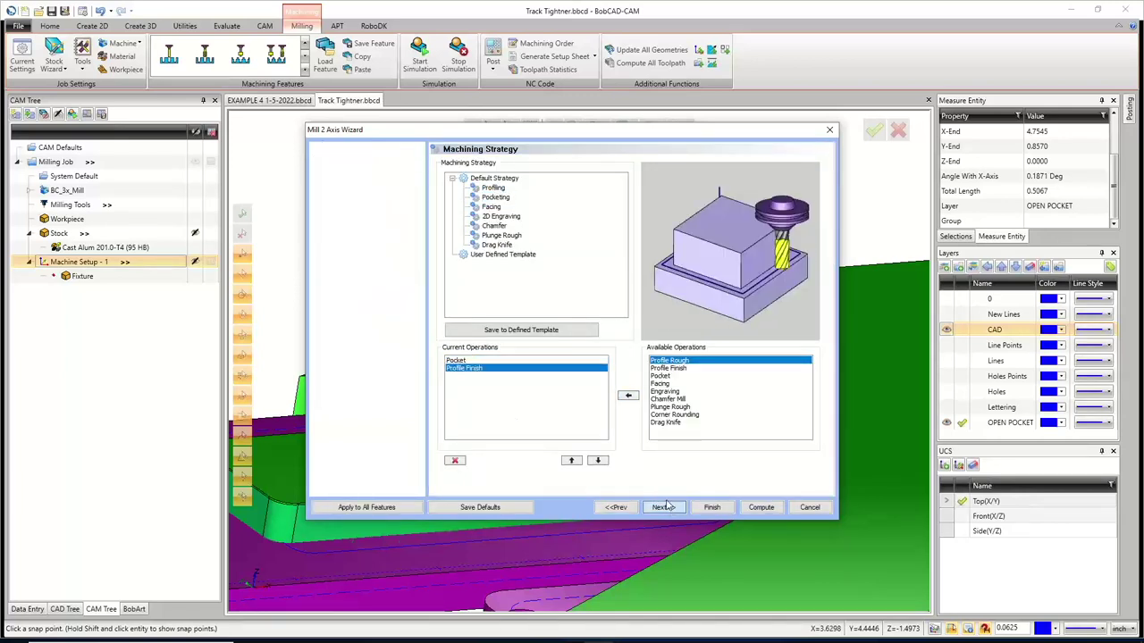
pyautogui.click(661, 507)
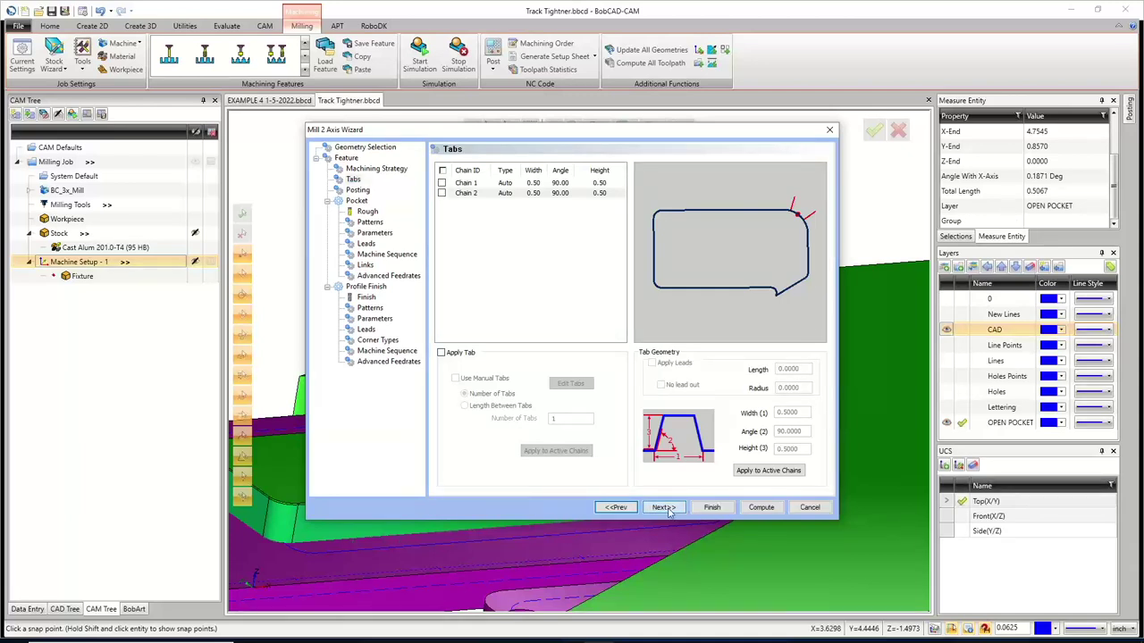
pyautogui.click(663, 507)
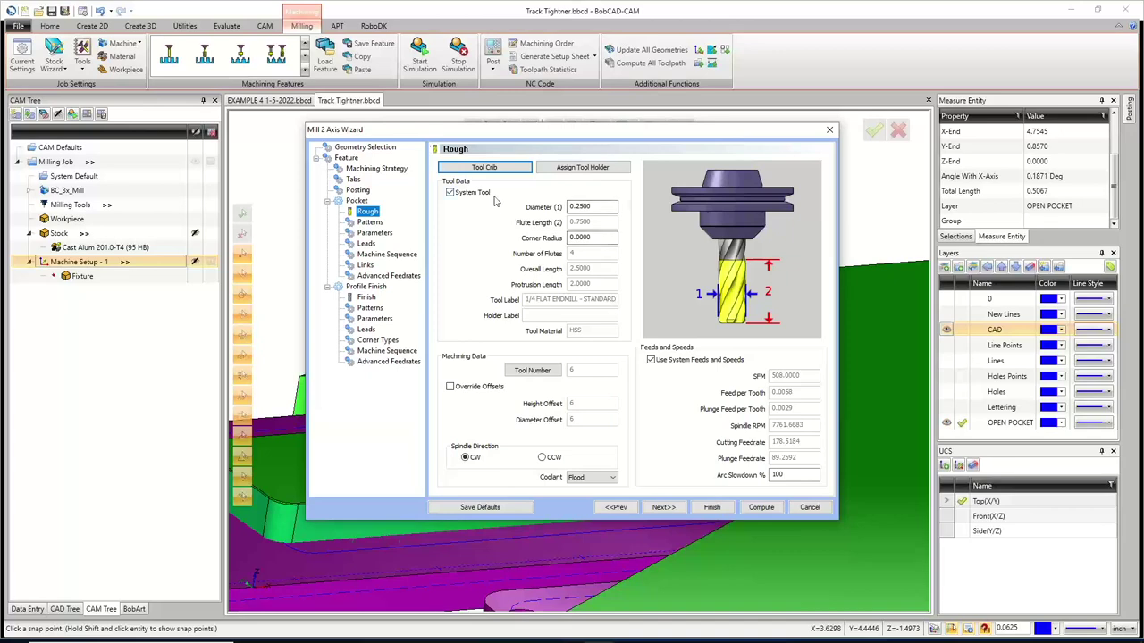
# Assign tool 8, the 1/2 FLAT ROUGH ENDMILL, to the pocket rough and choose Advanced Pocket patterns
pyautogui.click(484, 168)
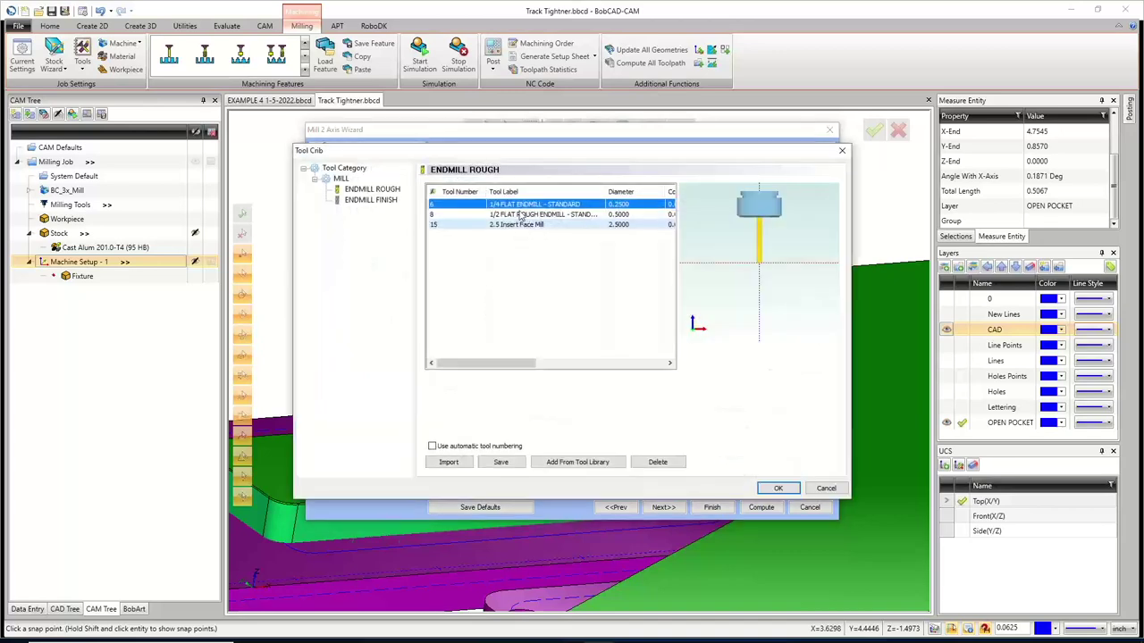
pyautogui.click(521, 216)
pyautogui.click(777, 489)
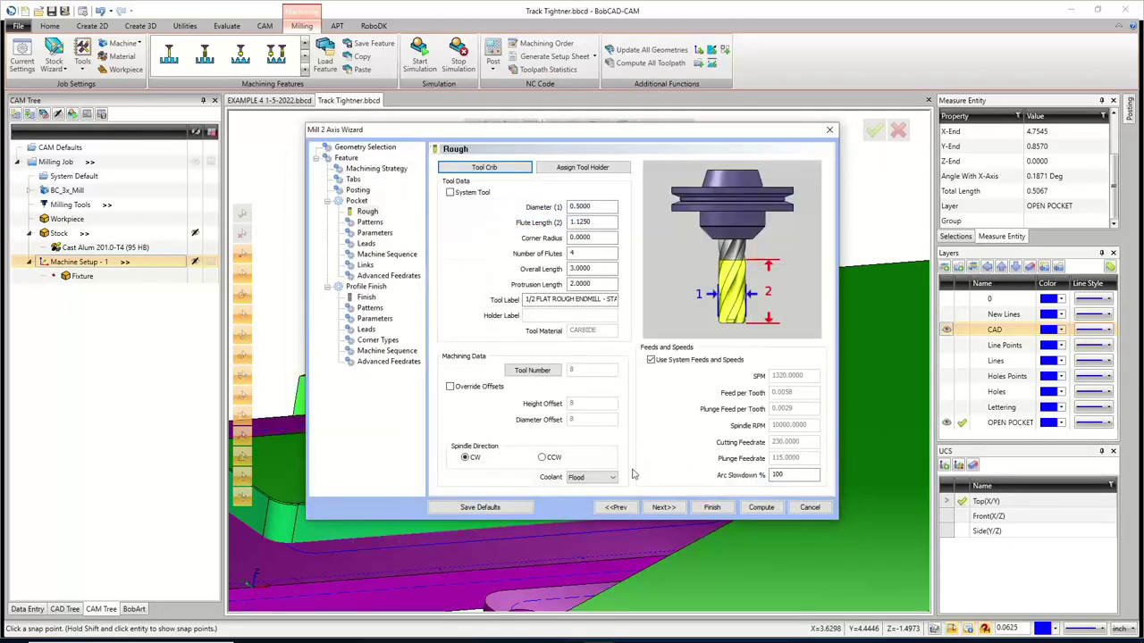
pyautogui.click(663, 507)
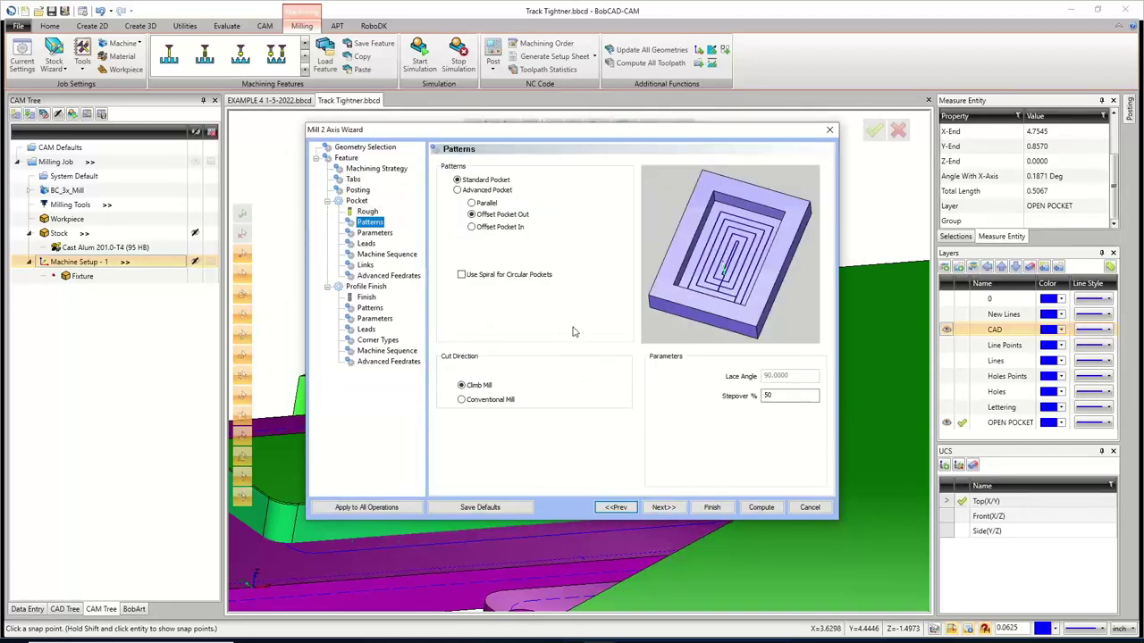
pyautogui.click(458, 190)
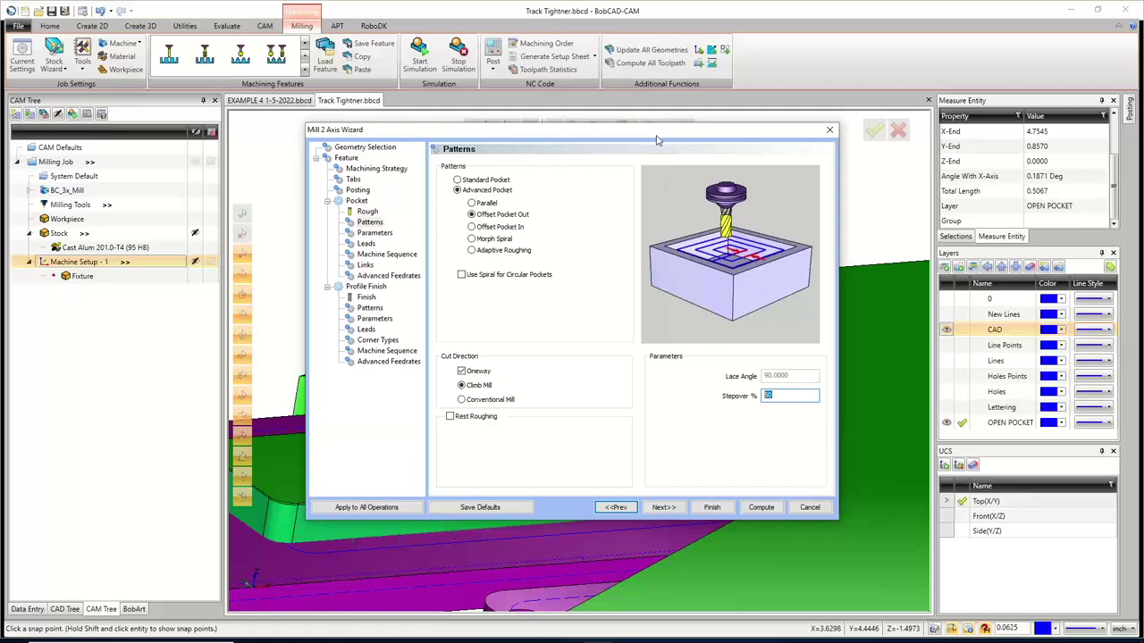
pyautogui.moveTo(656, 140); pyautogui.dragTo(353, 221)
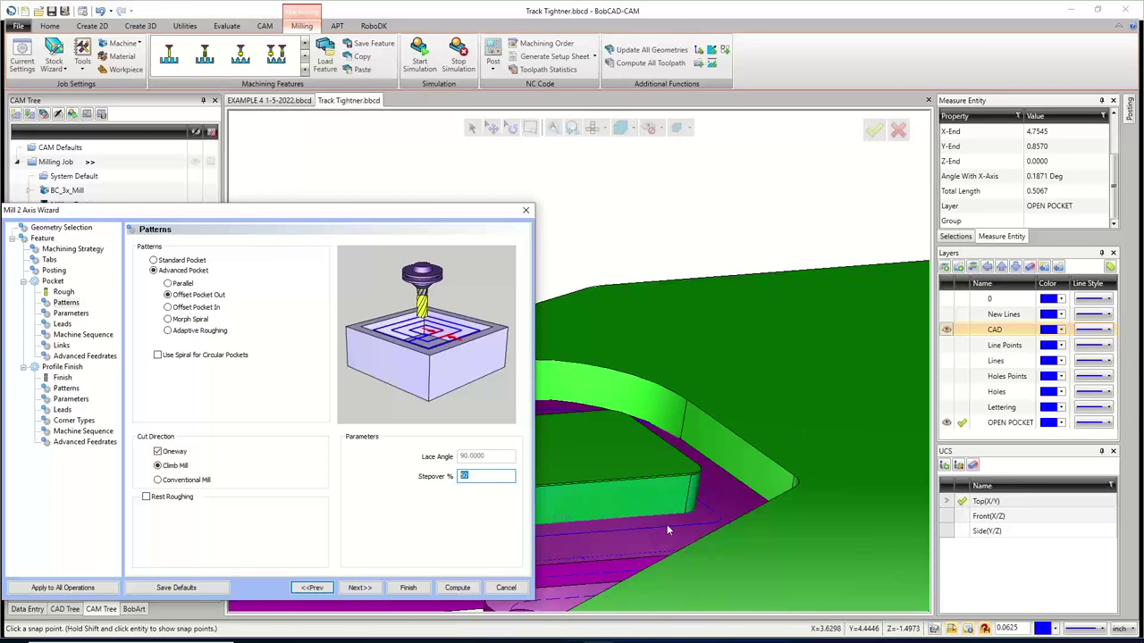
# Add a second Pocket operation from Available Operations to the Machining Strategy list
pyautogui.moveTo(364, 220); pyautogui.dragTo(662, 199)
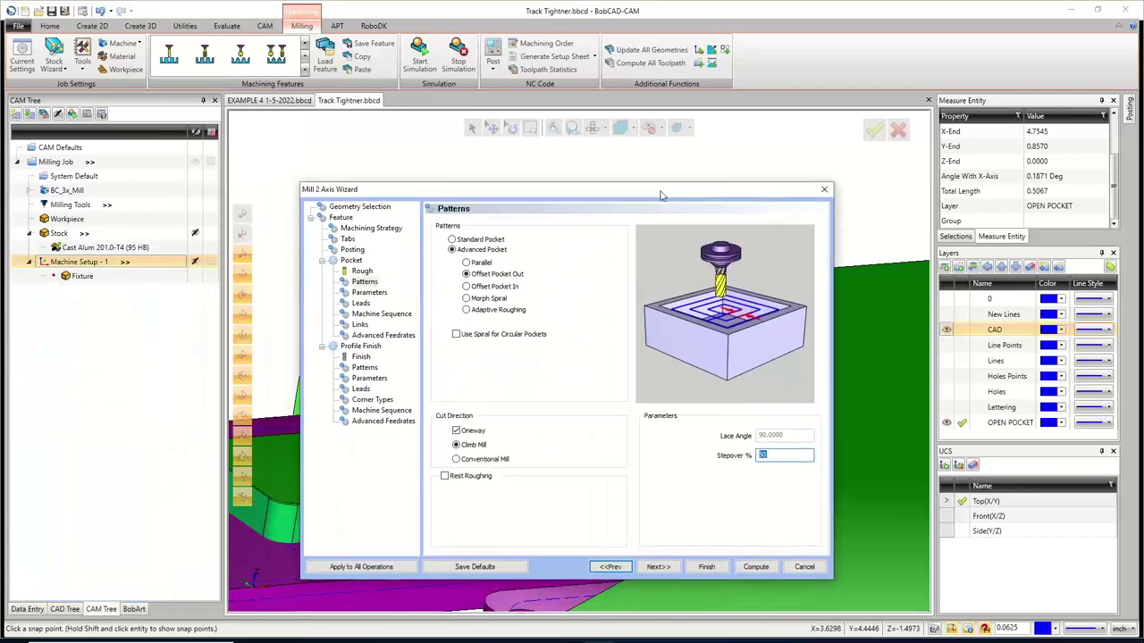
pyautogui.click(374, 229)
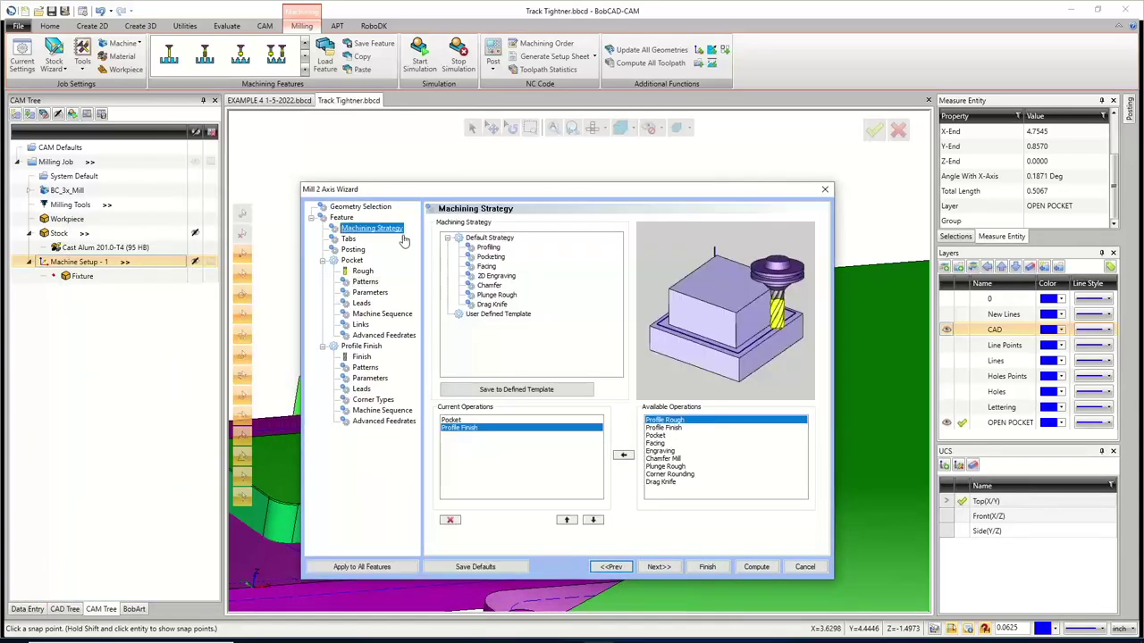
pyautogui.click(451, 421)
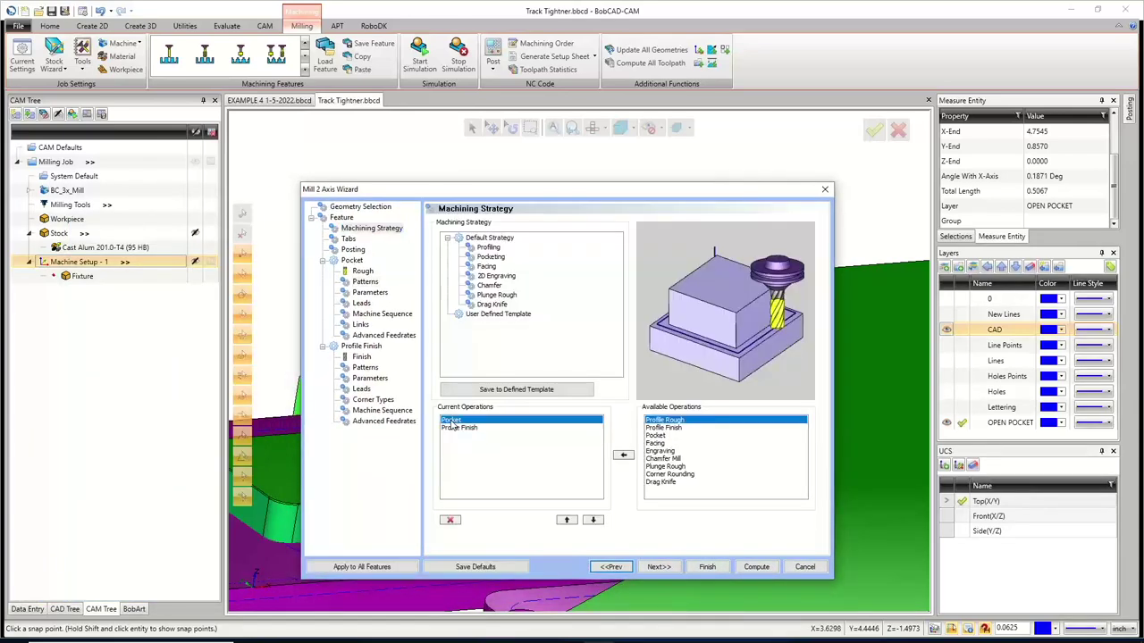
pyautogui.click(657, 436)
pyautogui.click(624, 456)
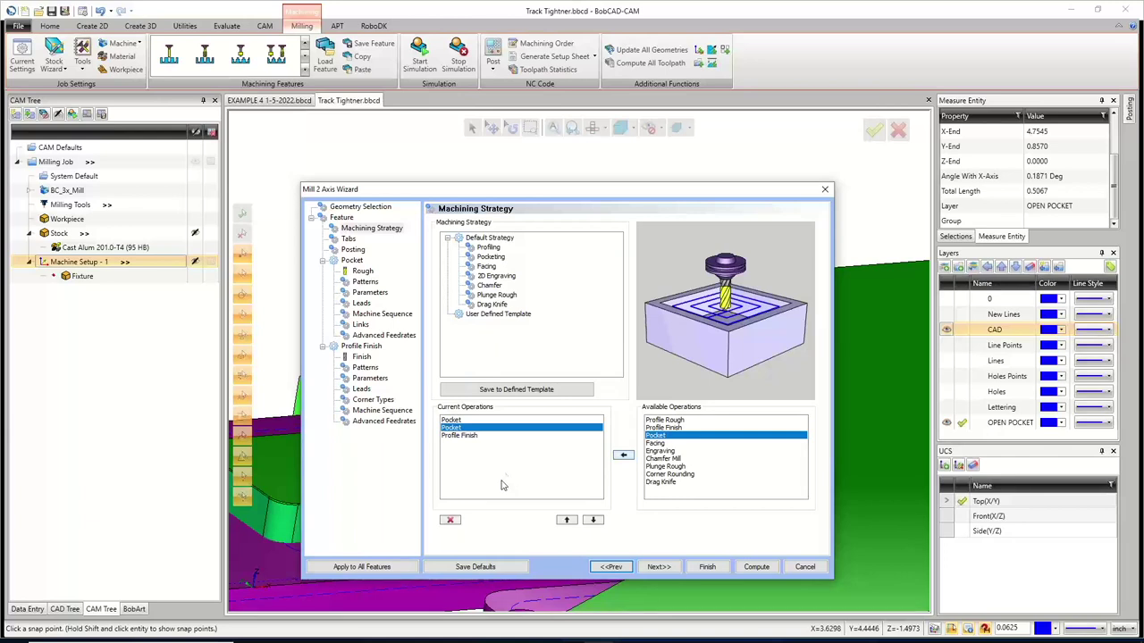
# Review the Pocket, Pocket 1 and Profile Finish operations, ending on Pocket 1
pyautogui.click(450, 421)
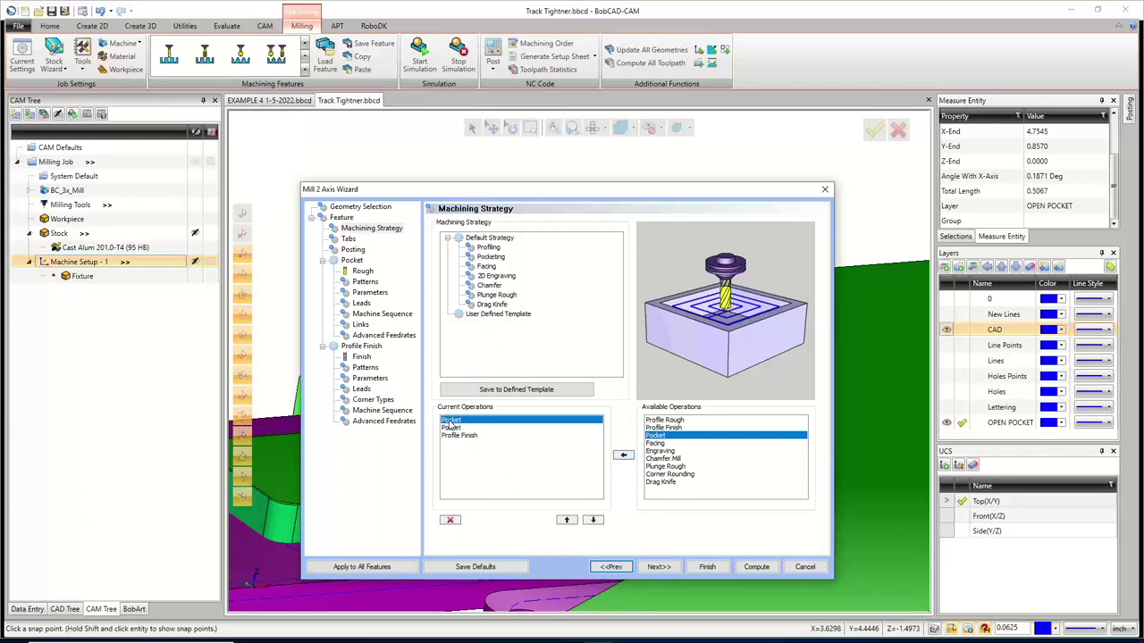
pyautogui.click(452, 428)
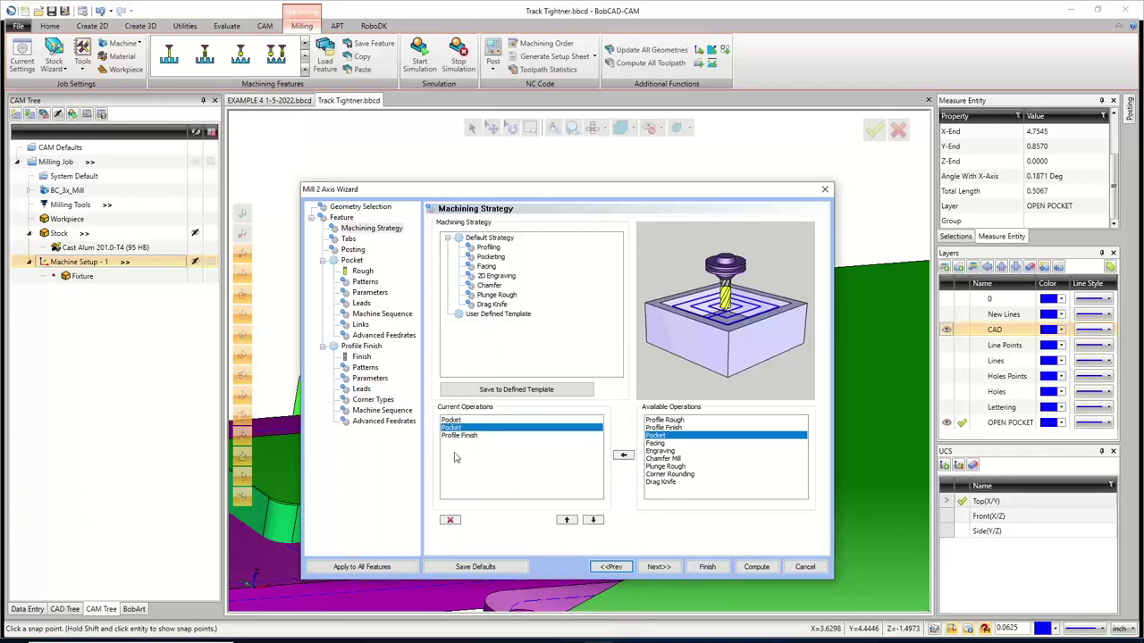
pyautogui.click(453, 436)
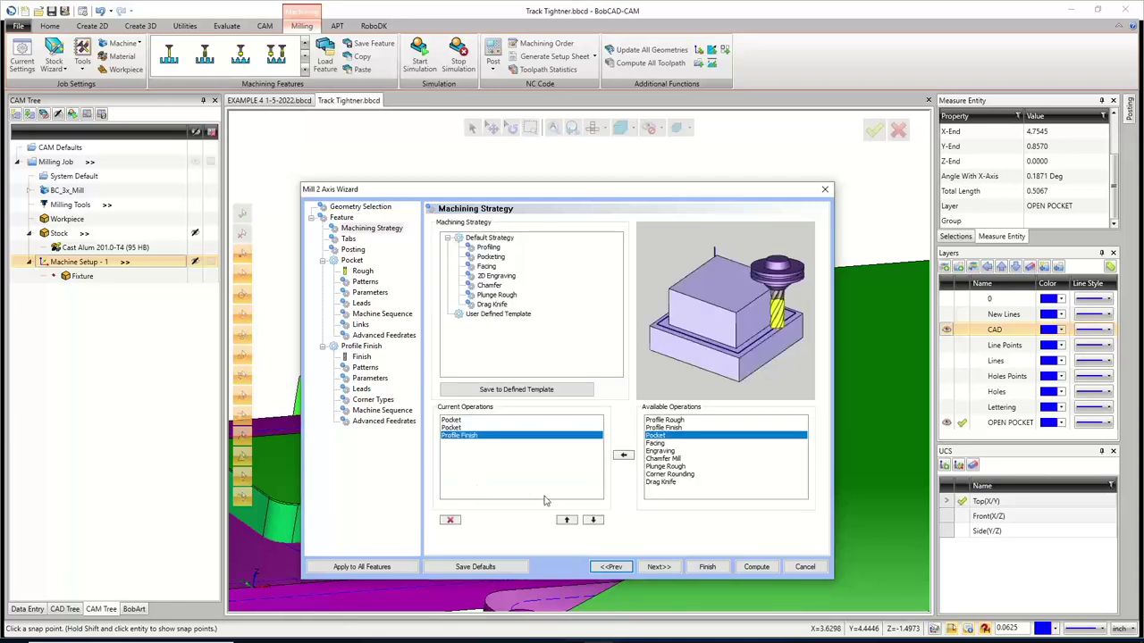
pyautogui.click(456, 428)
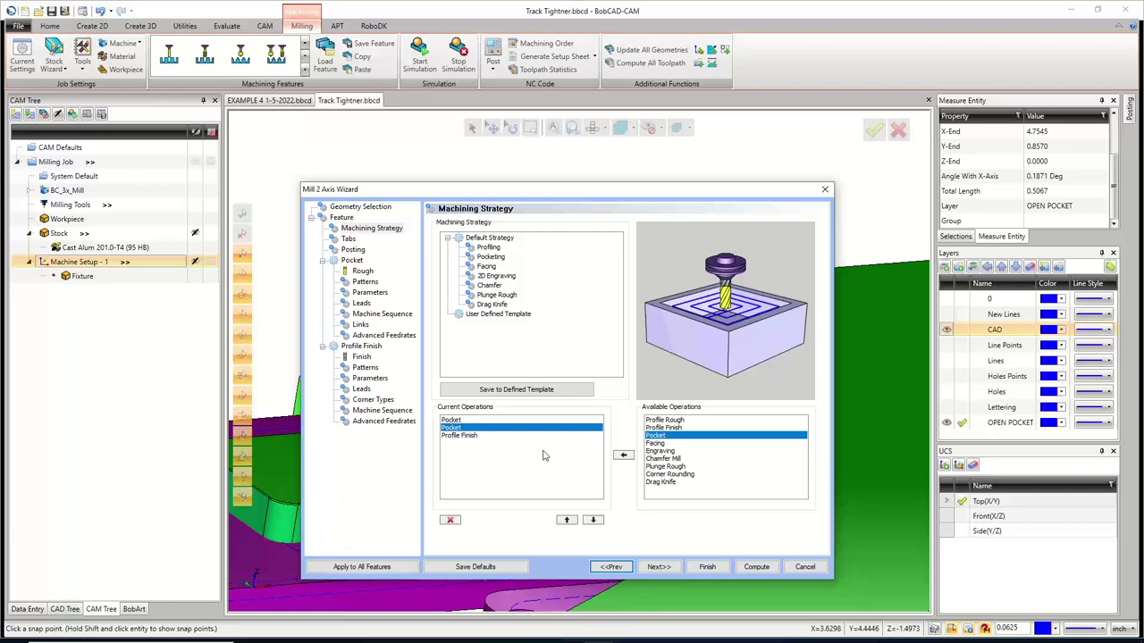
# Give the first pocket's Offset Pocket Out pattern a 25% stepover
pyautogui.click(656, 564)
pyautogui.click(658, 569)
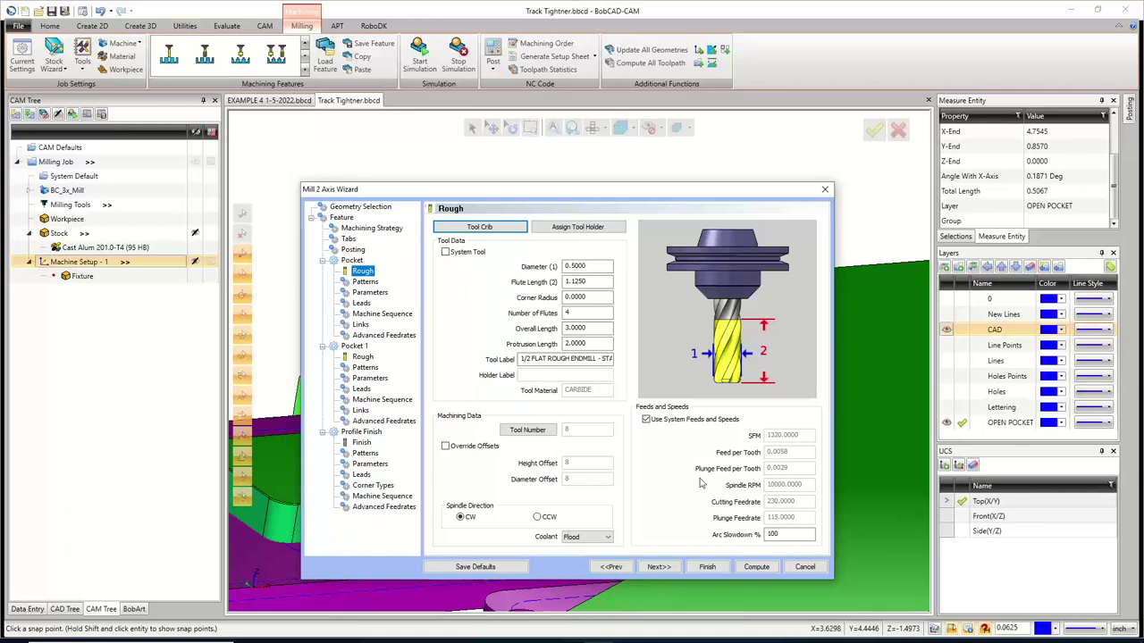
pyautogui.click(660, 568)
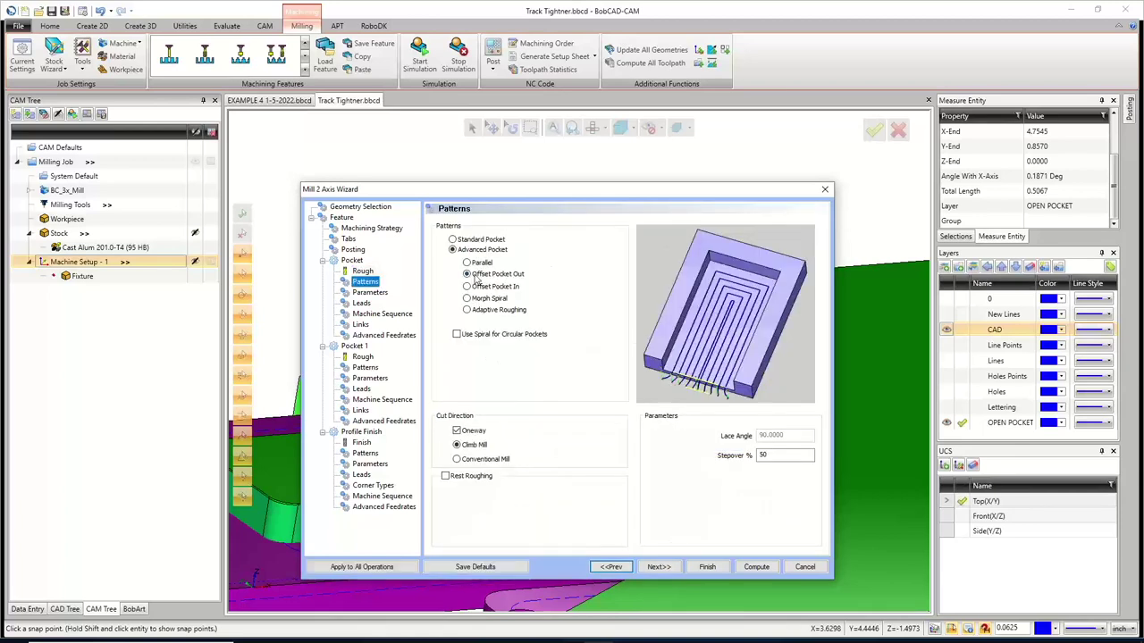
pyautogui.doubleClick(776, 455)
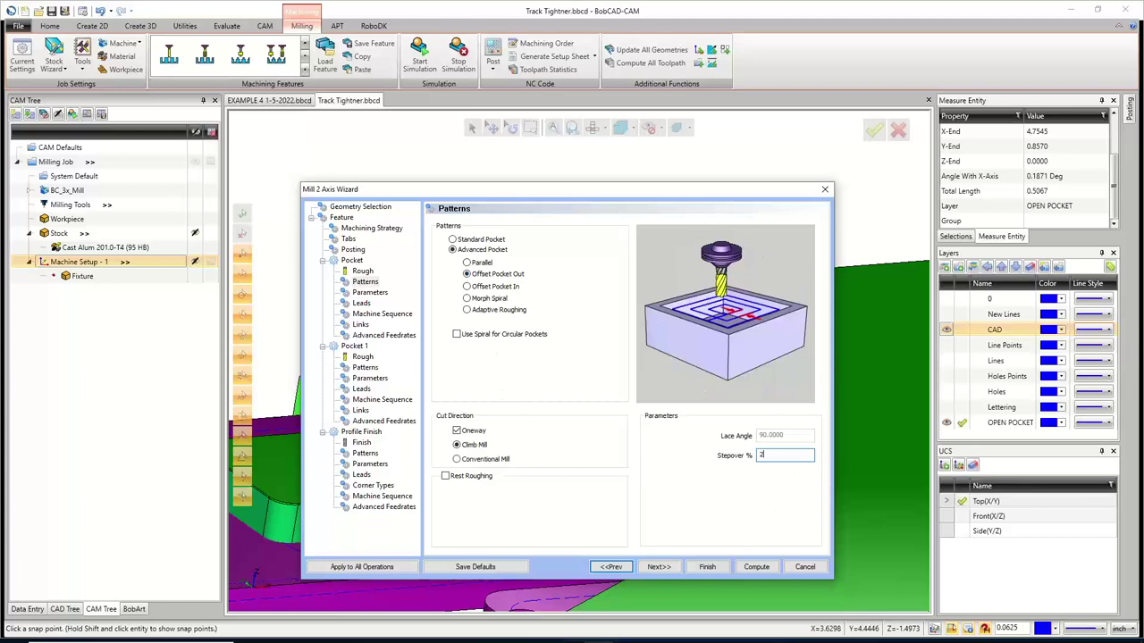
pyautogui.click(465, 273)
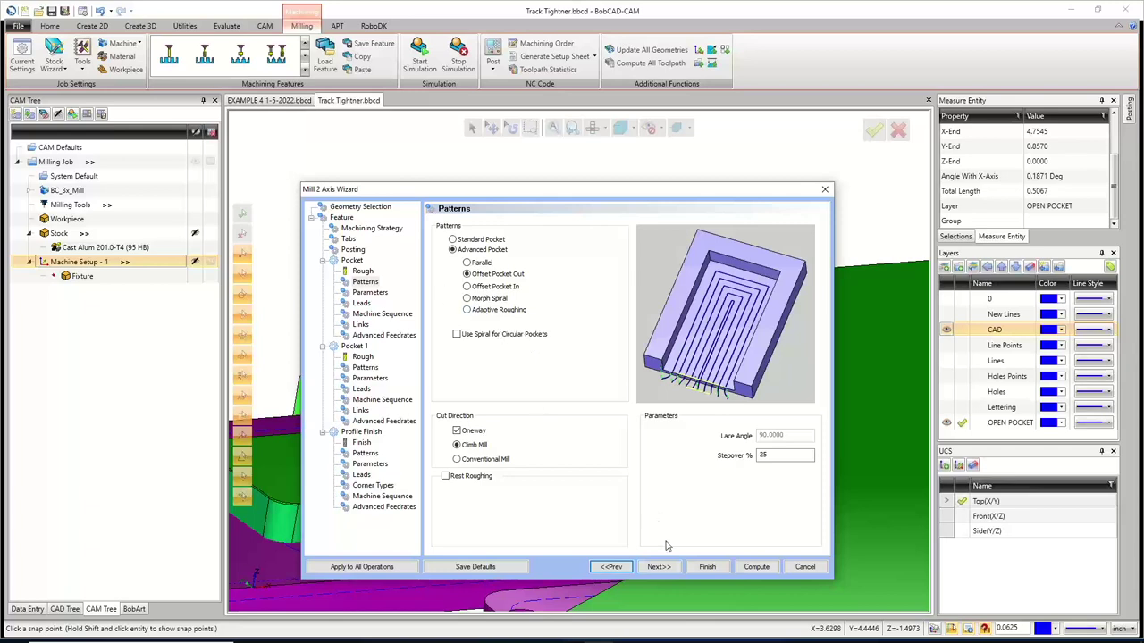
# Check the 0.0150 side allowance and set the first pocket's cut sort order to Optimized
pyautogui.click(663, 570)
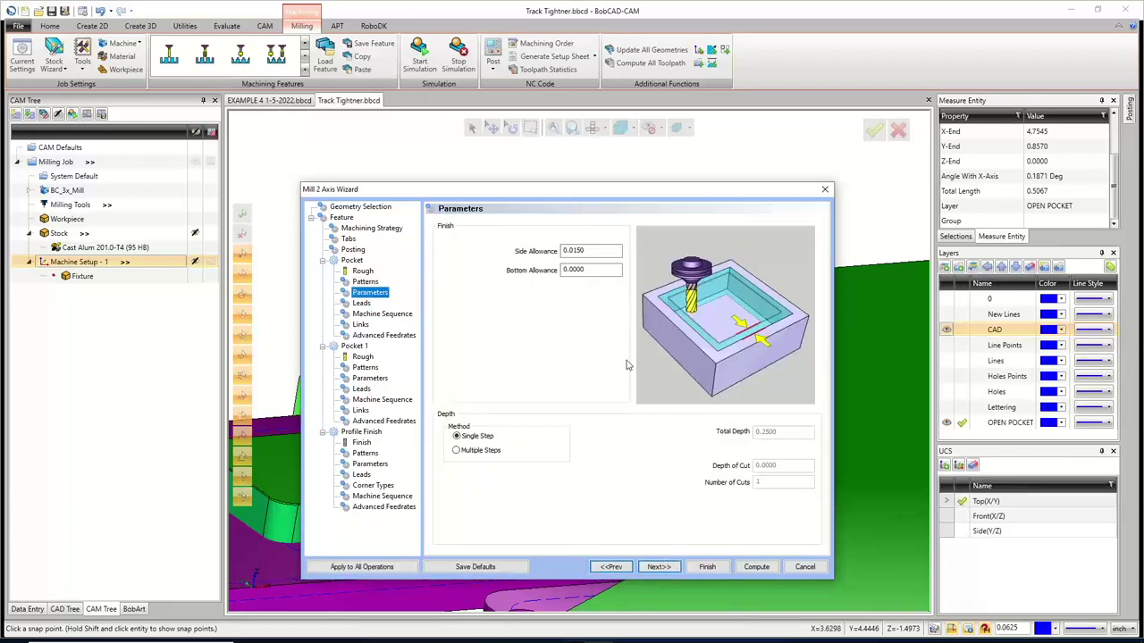
pyautogui.click(598, 252)
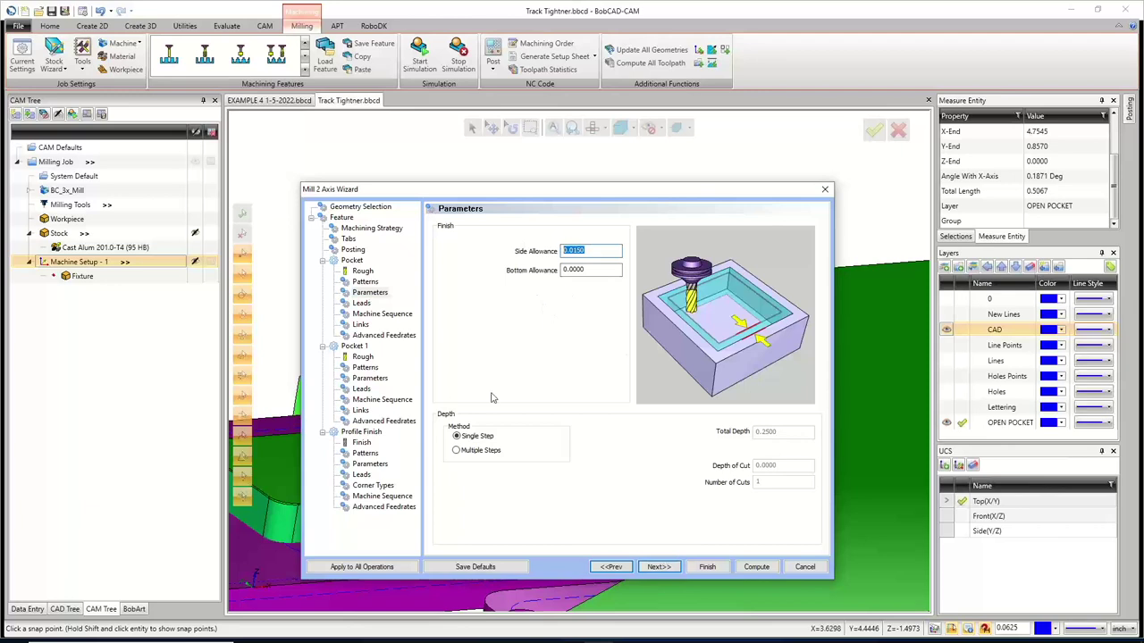
pyautogui.click(662, 568)
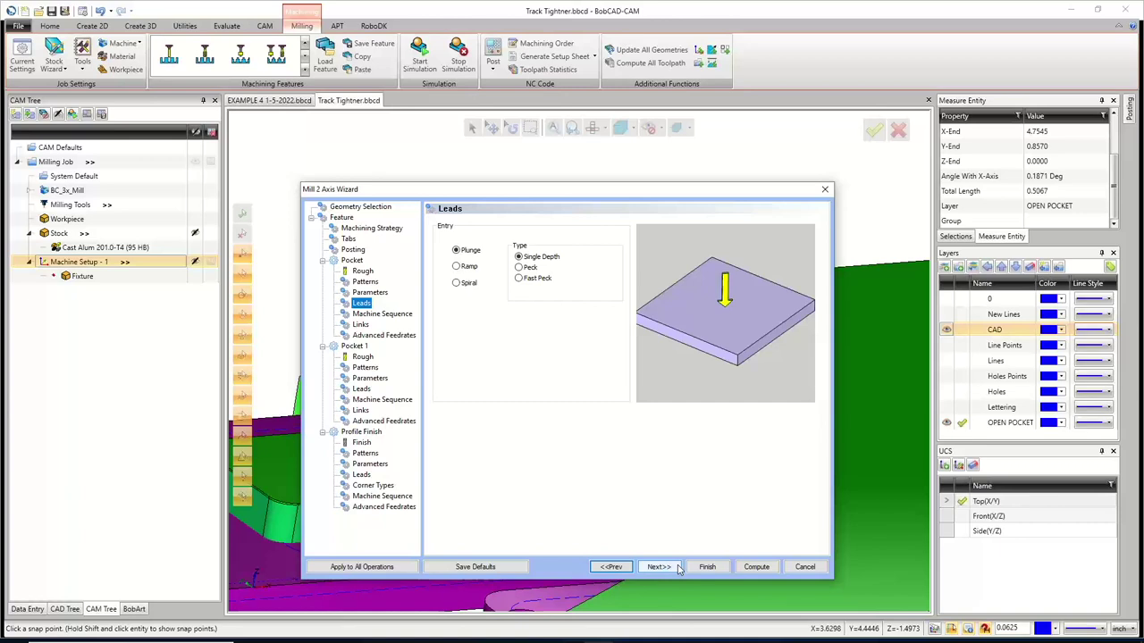
pyautogui.click(677, 568)
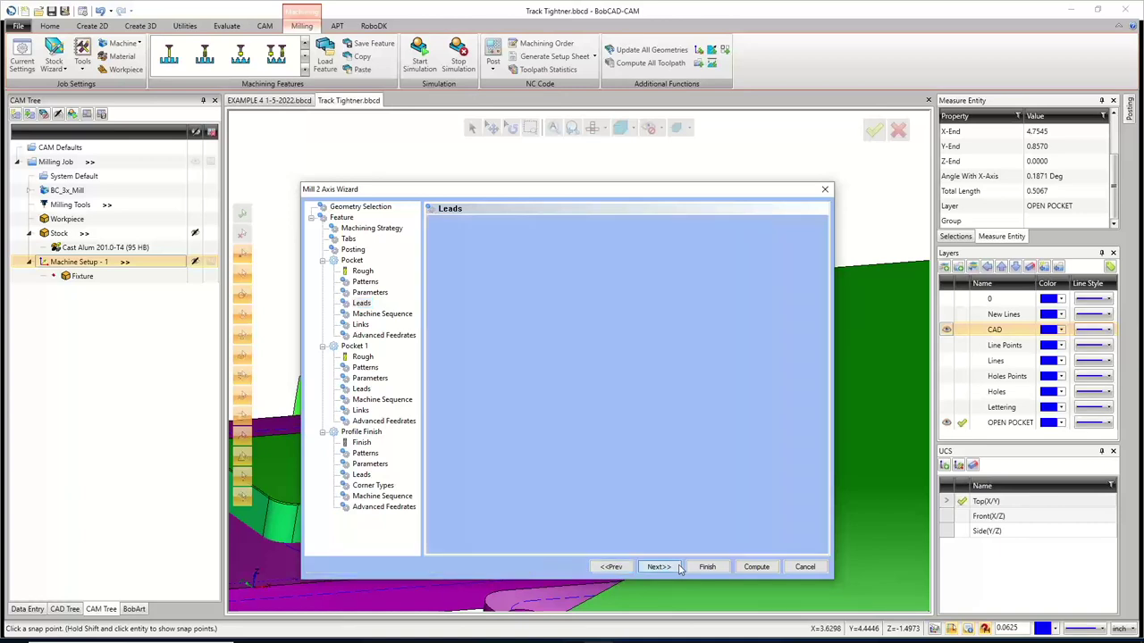
pyautogui.click(460, 327)
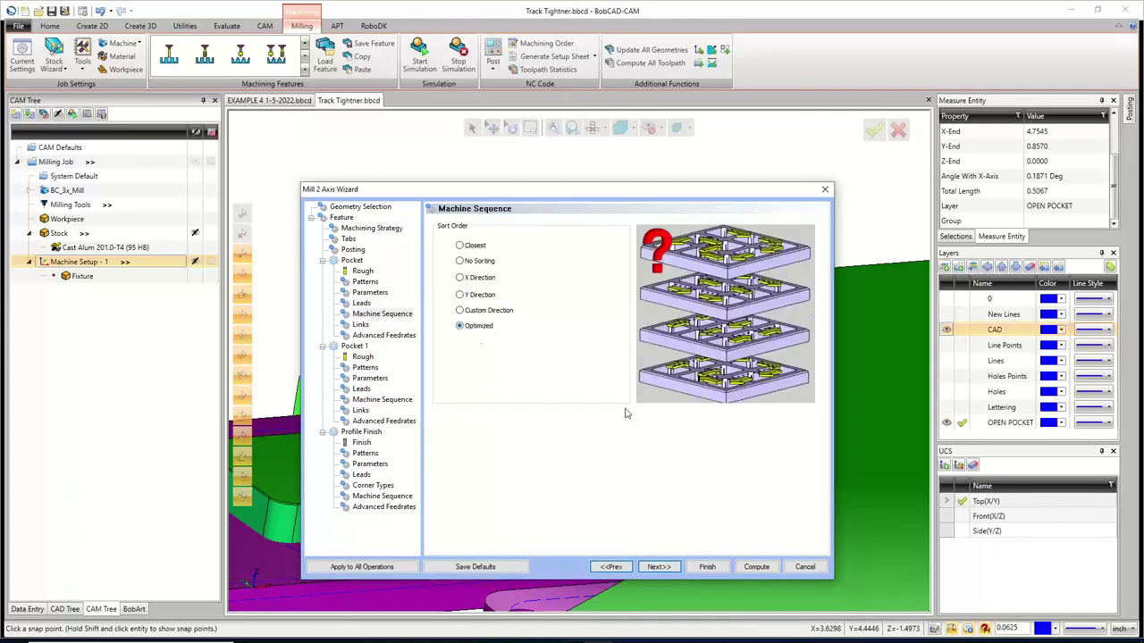
pyautogui.click(666, 571)
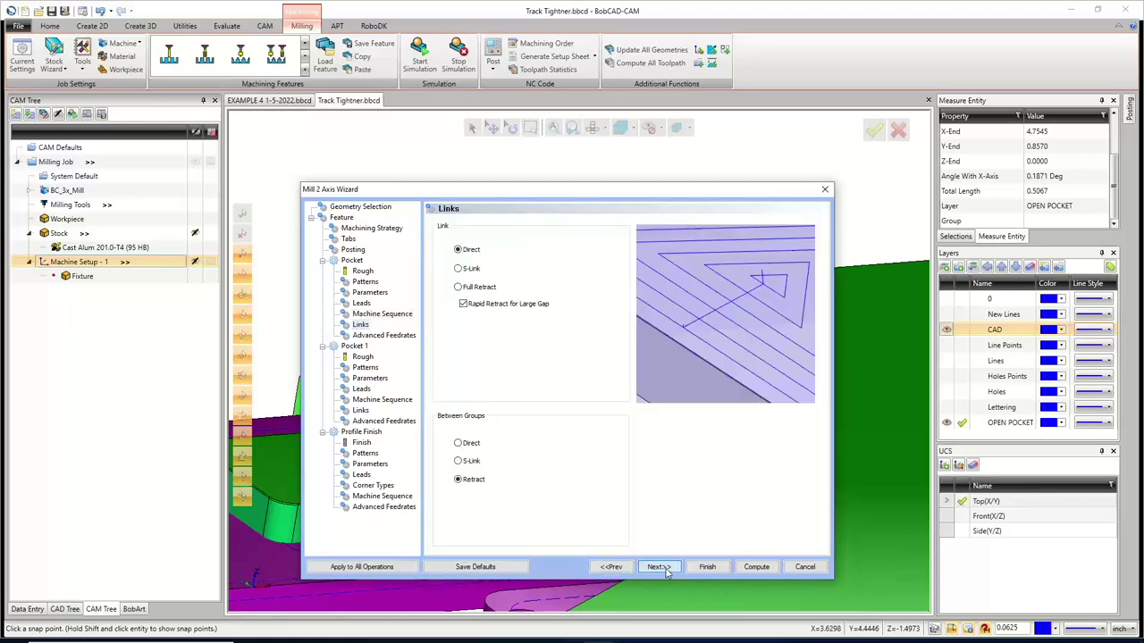
pyautogui.click(666, 571)
pyautogui.click(666, 571)
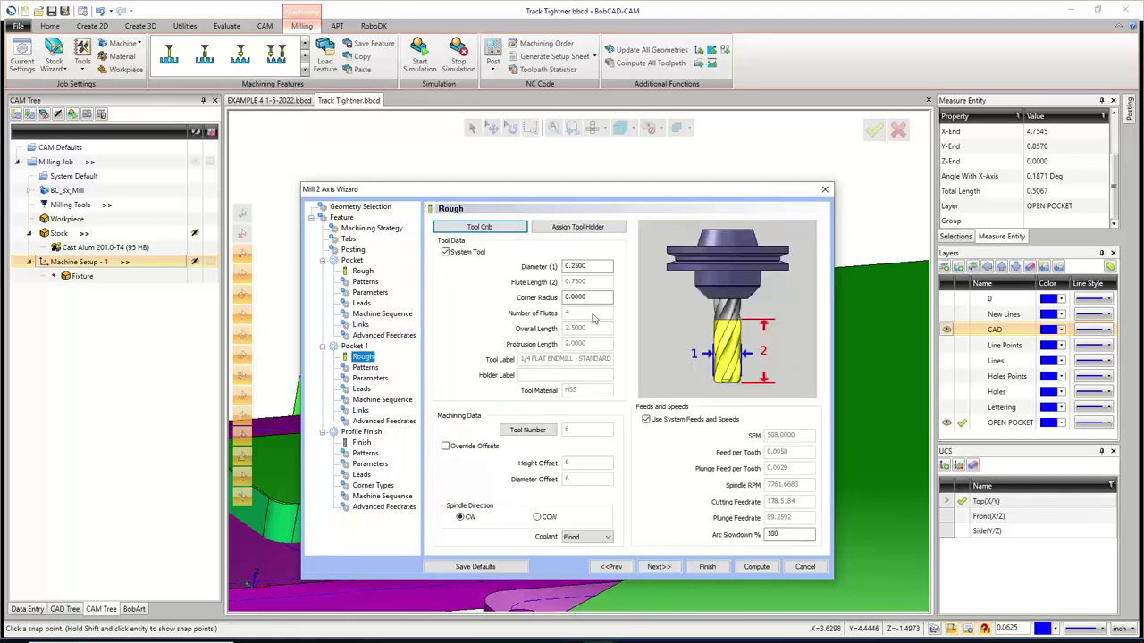
# Set Pocket 1 to advanced pattern options with 25% stepover and rest roughing on
pyautogui.click(661, 571)
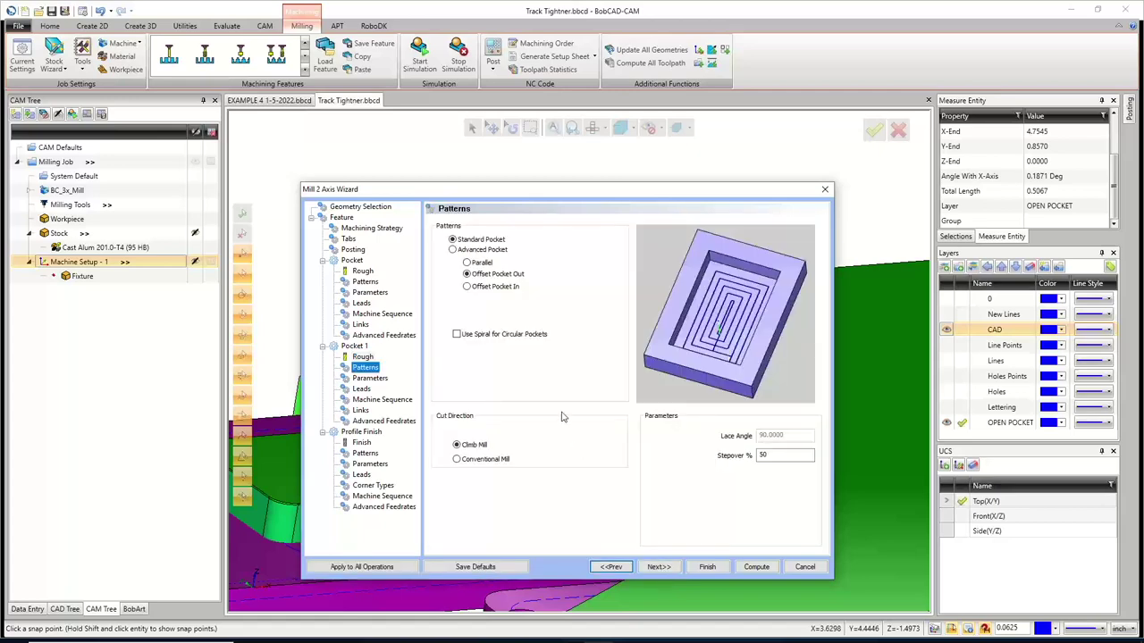
pyautogui.click(453, 249)
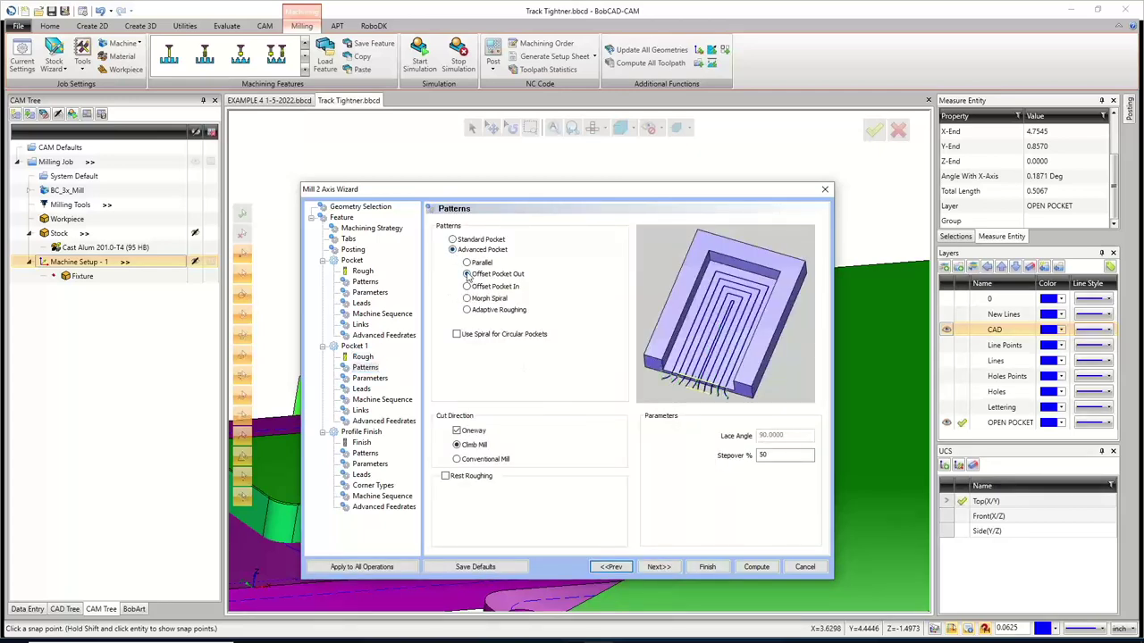
pyautogui.doubleClick(767, 454)
pyautogui.write('25')
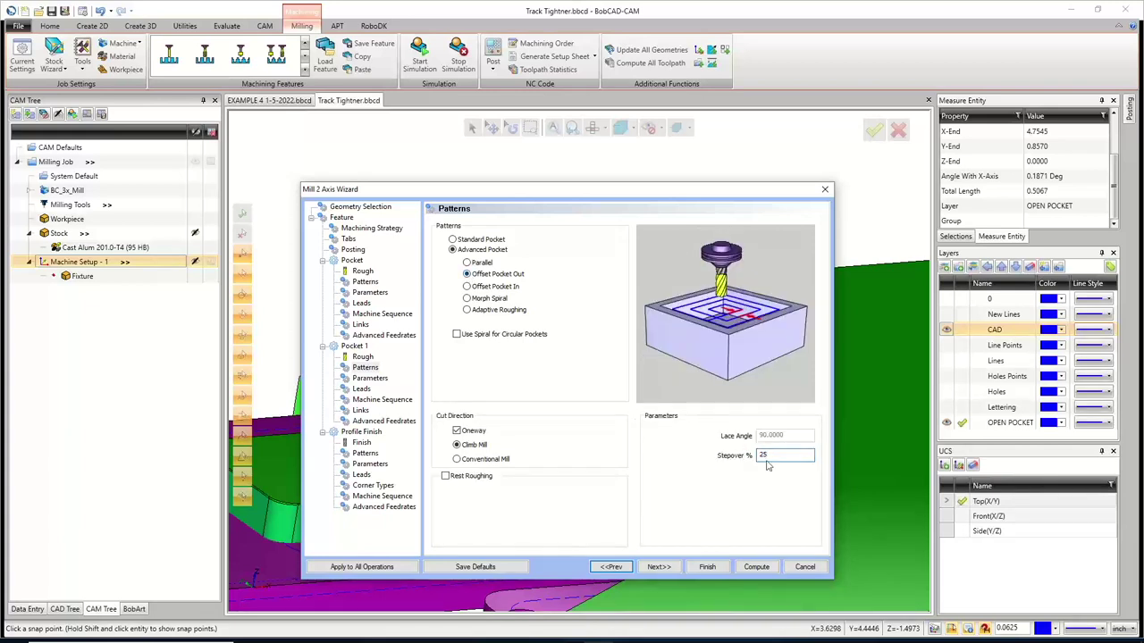
pyautogui.click(445, 476)
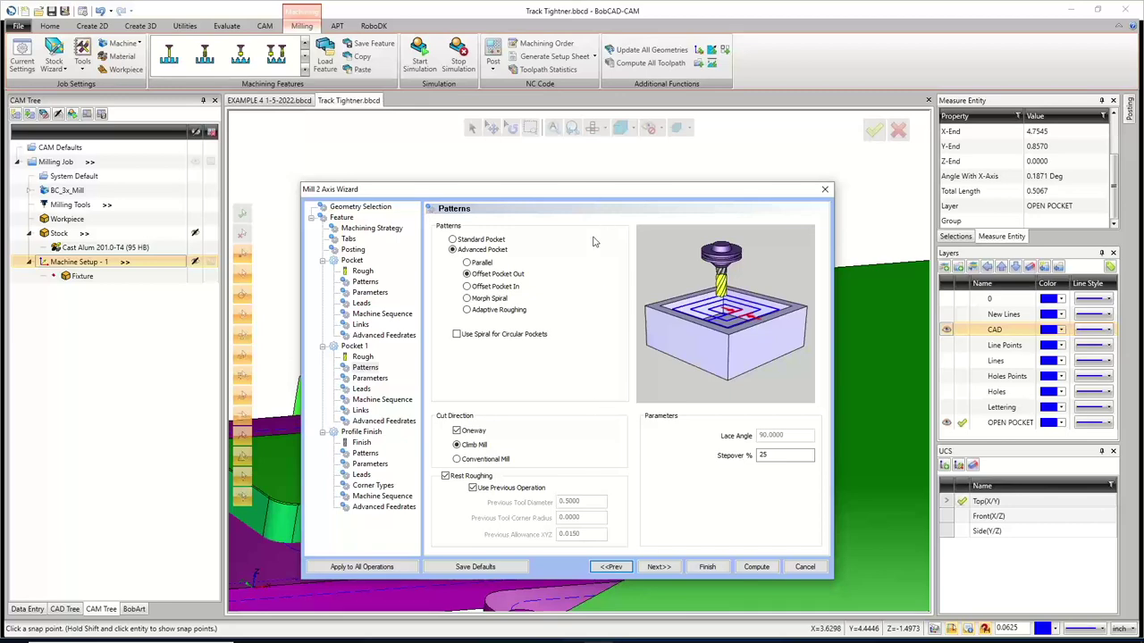
pyautogui.scroll(5, 623, 394)
pyautogui.moveTo(669, 510); pyautogui.dragTo(663, 159)
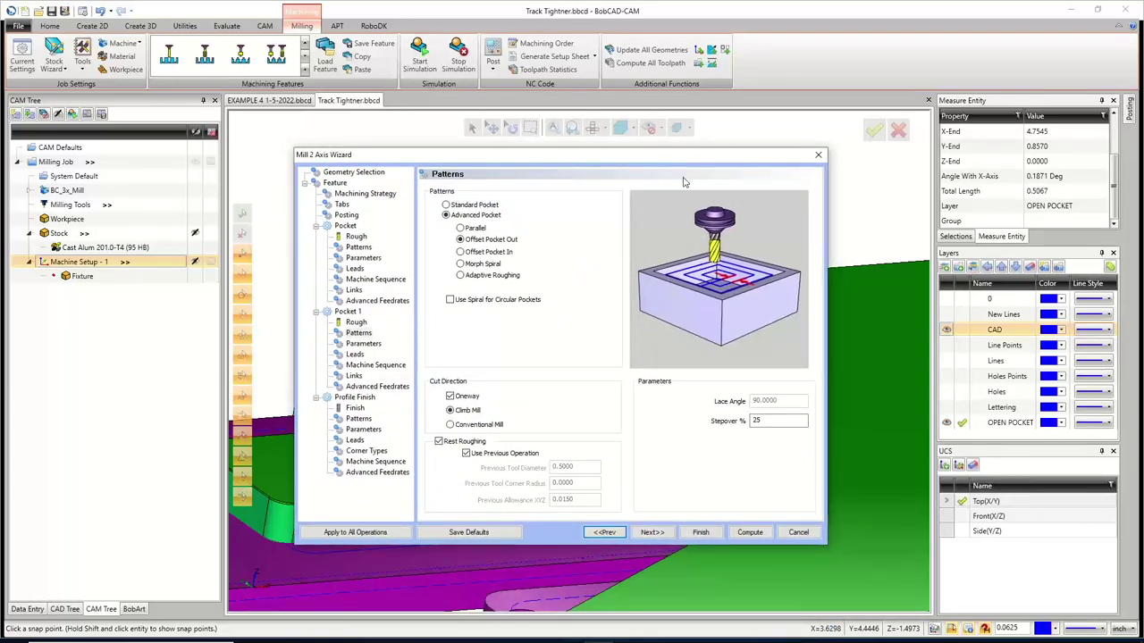
# Step through Pocket 1's allowance, lead, machining order and link pages
pyautogui.click(657, 532)
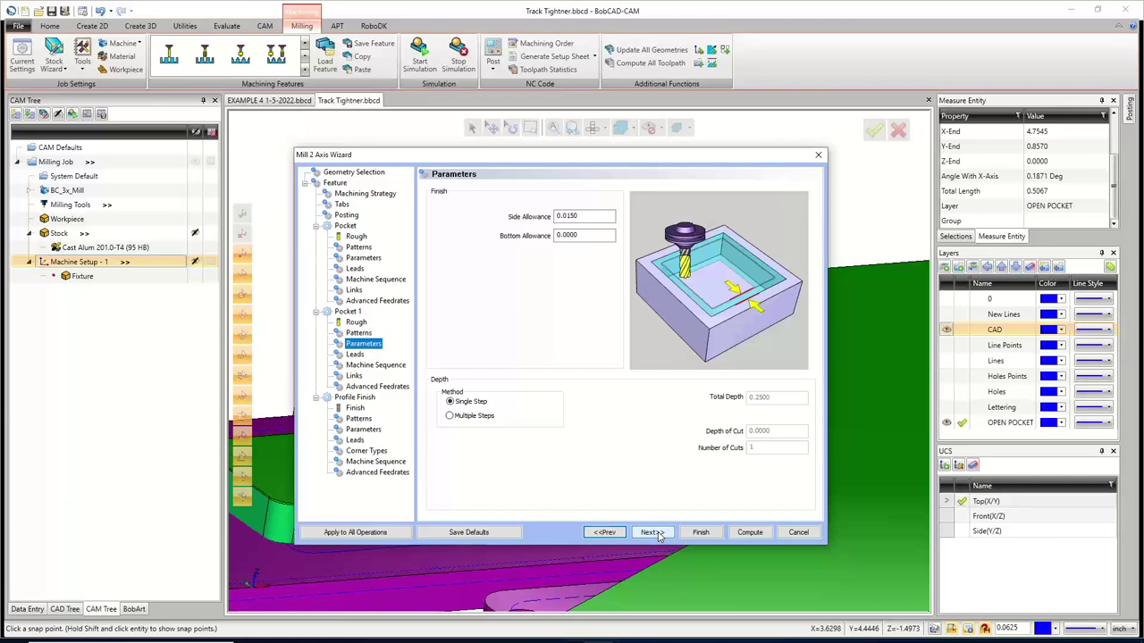
pyautogui.click(652, 532)
pyautogui.click(652, 532)
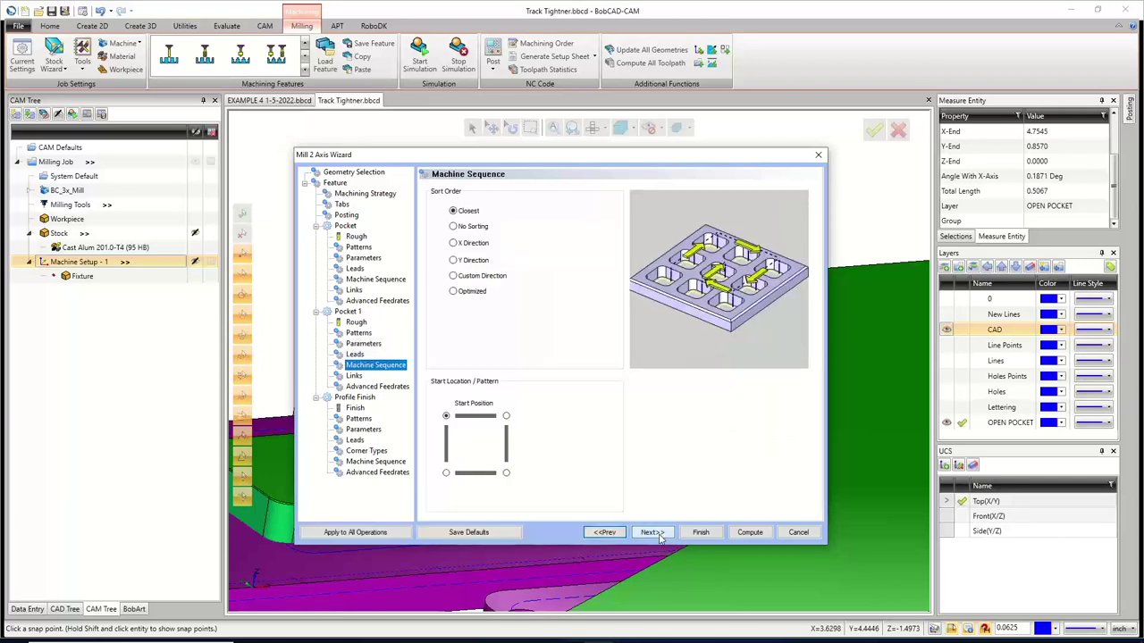
pyautogui.click(653, 533)
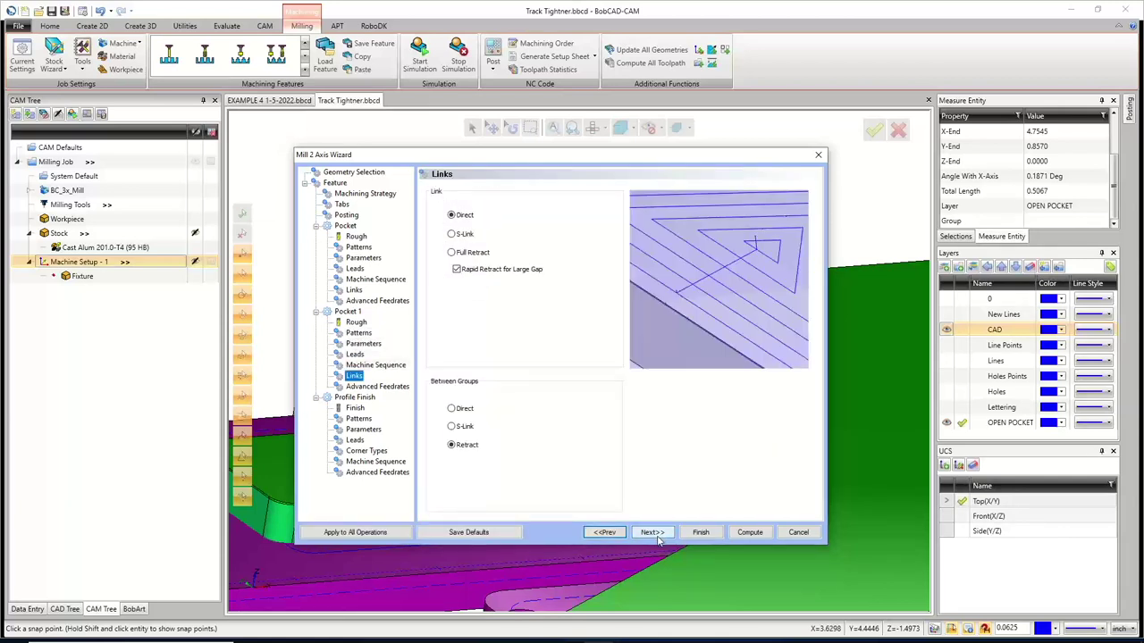
pyautogui.click(605, 533)
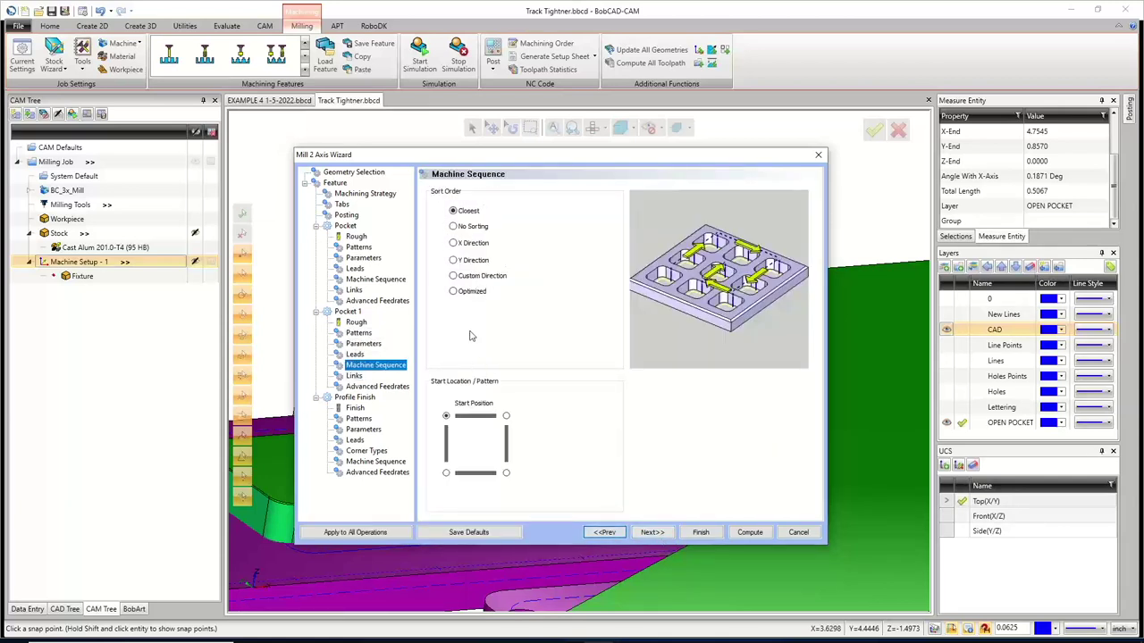
pyautogui.click(652, 533)
pyautogui.click(653, 533)
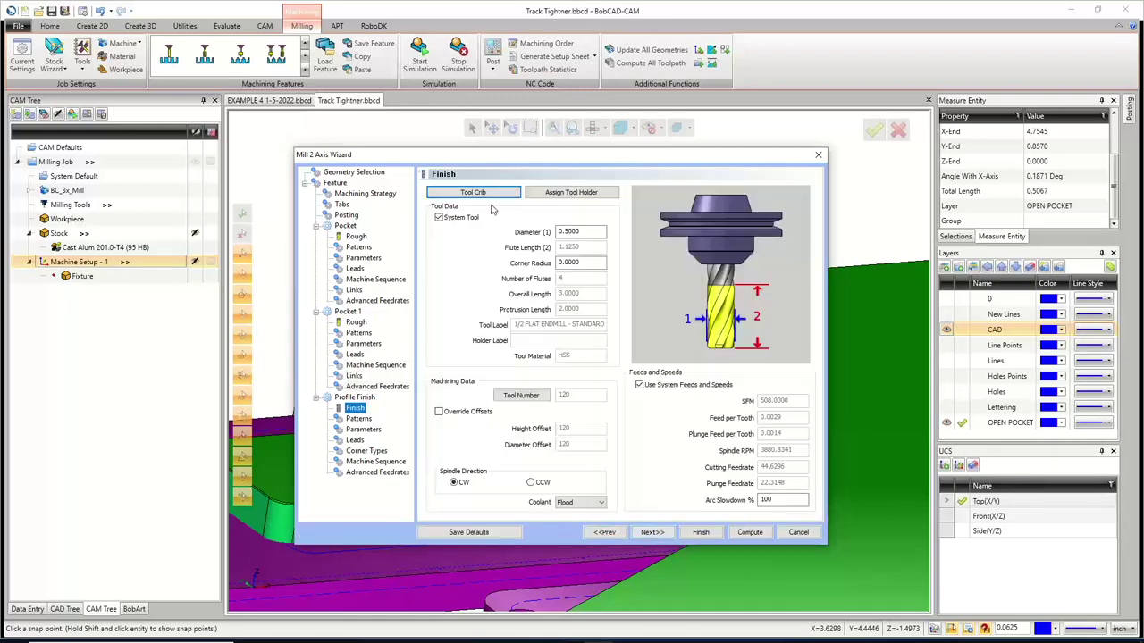
# Assign the 1/4 flat roughing endmill from the Tool Crib to the profile finish
pyautogui.click(473, 192)
pyautogui.click(360, 226)
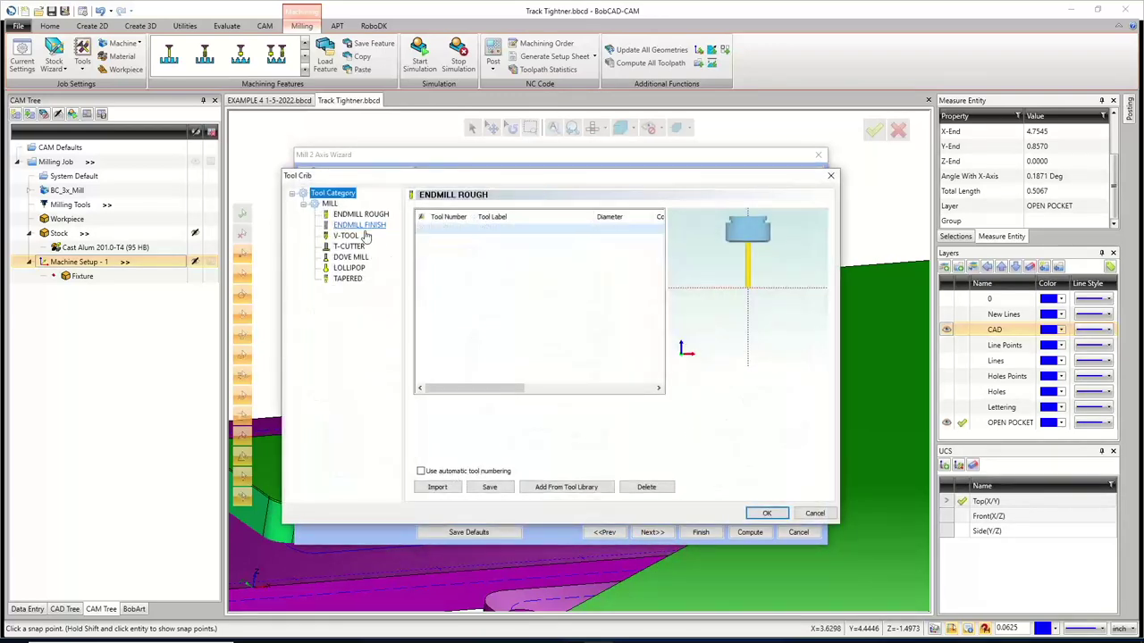
pyautogui.click(360, 215)
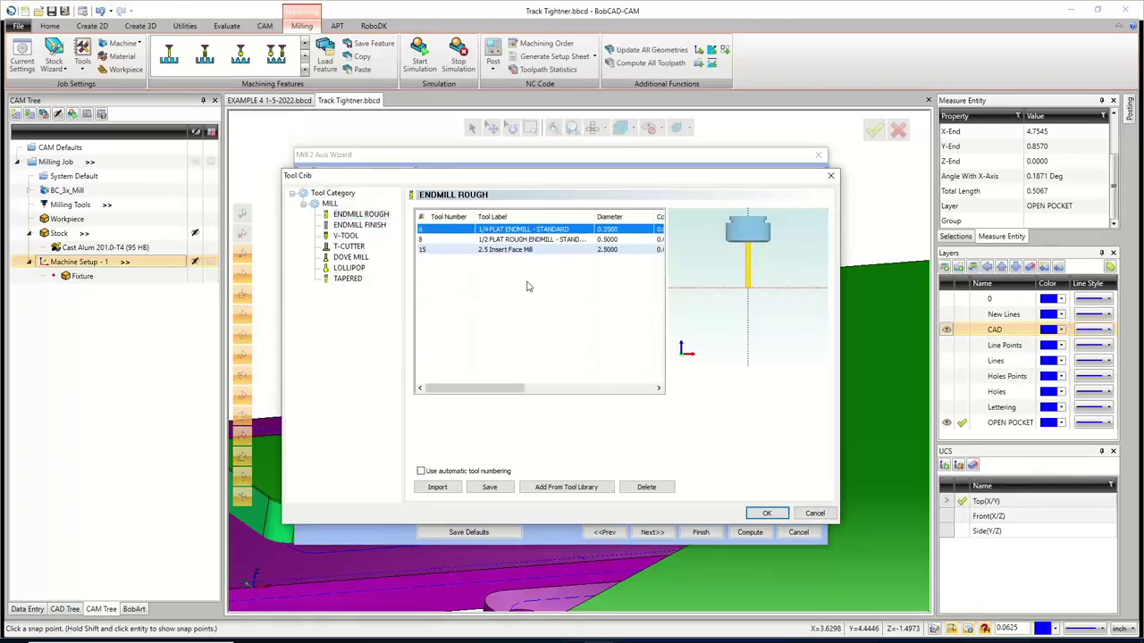
pyautogui.click(777, 516)
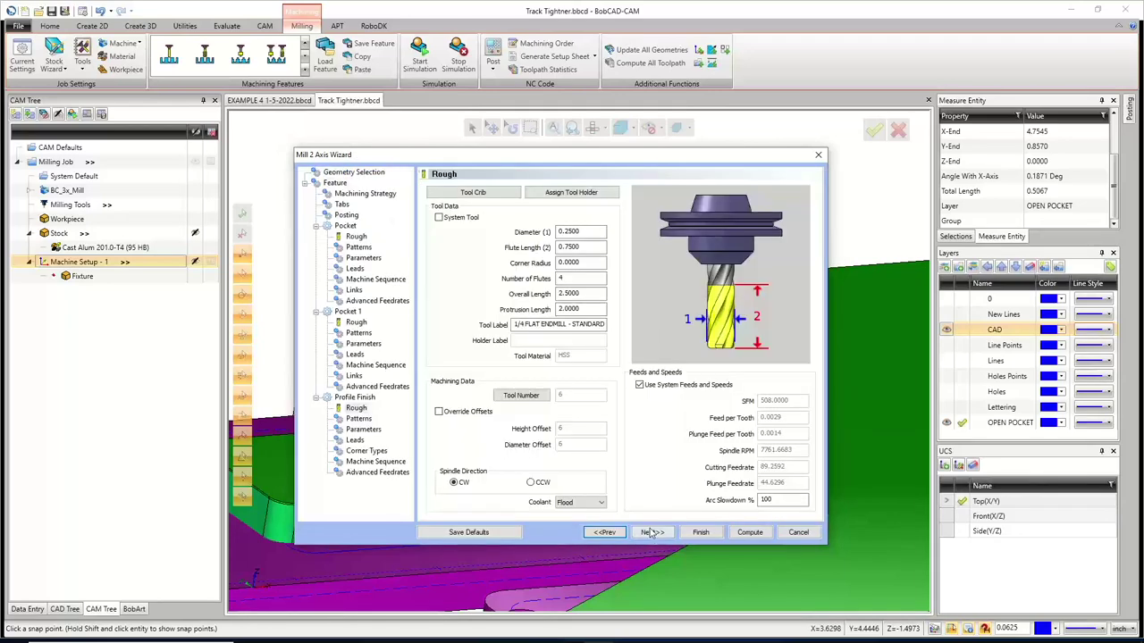
# Set the profile finish machine compensation to Comp Left / G41
pyautogui.click(652, 532)
pyautogui.click(520, 456)
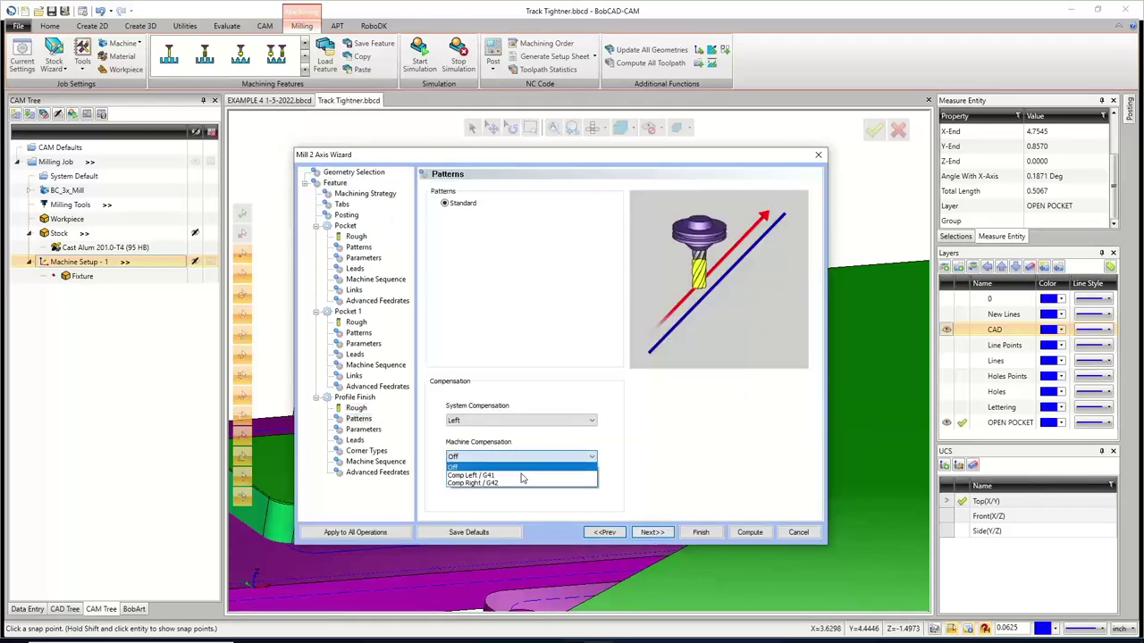
pyautogui.click(500, 476)
pyautogui.click(651, 531)
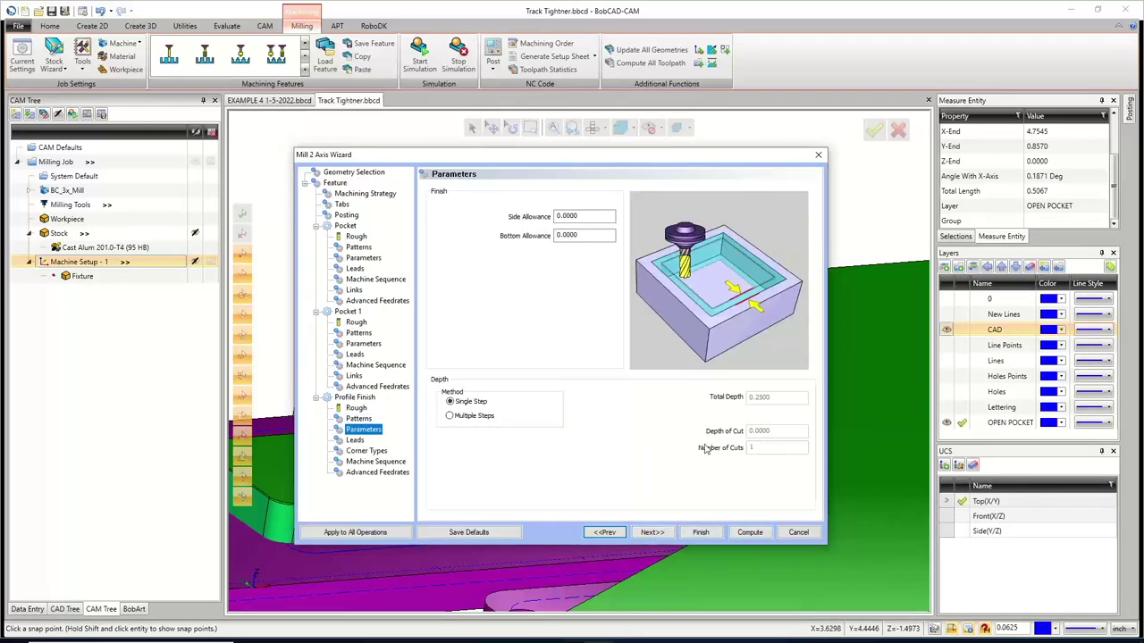
# Make the profile finish lead-in circular with 0.125 length and 0.125 radius
pyautogui.click(649, 534)
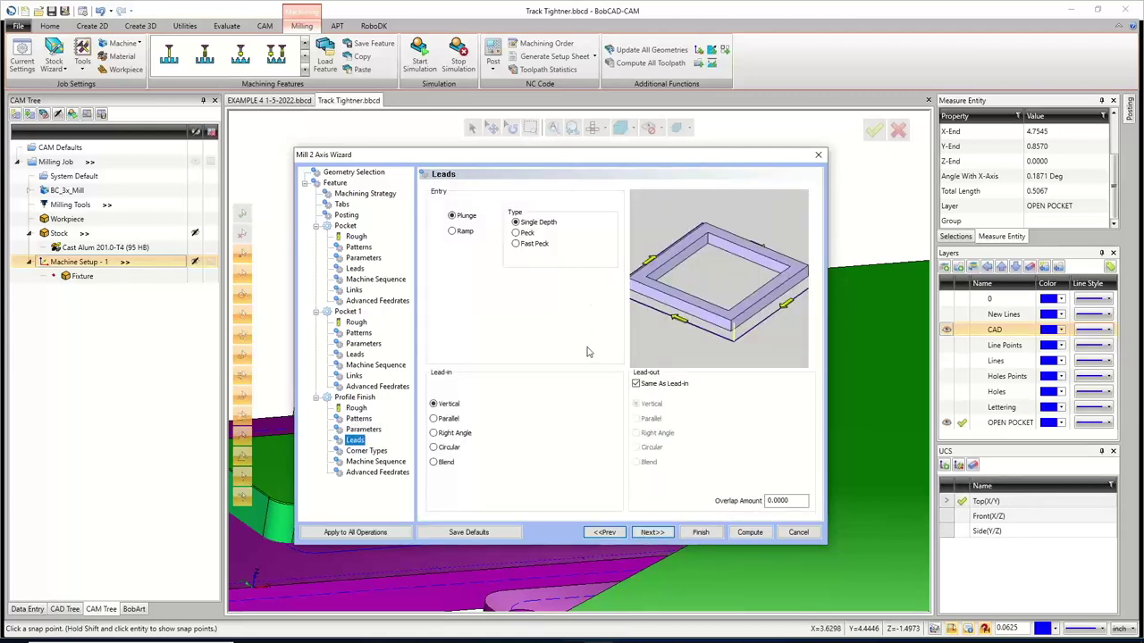
pyautogui.click(433, 449)
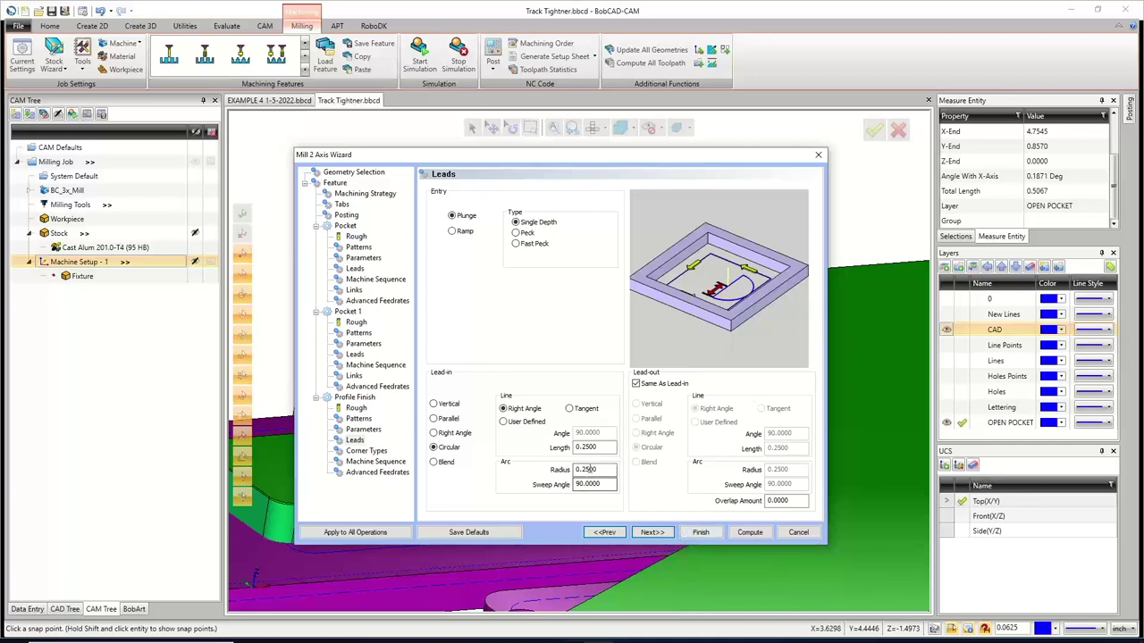
pyautogui.doubleClick(586, 446)
pyautogui.write('.')
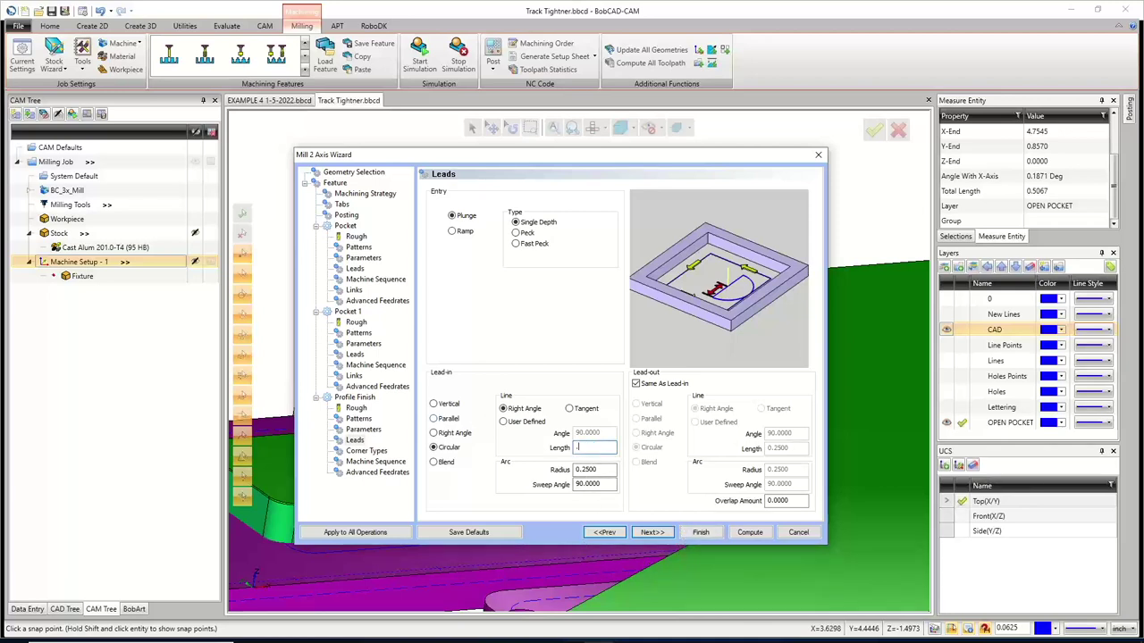
pyautogui.write('125')
pyautogui.press('Tab')
pyautogui.write('.')
pyautogui.press('Tab')
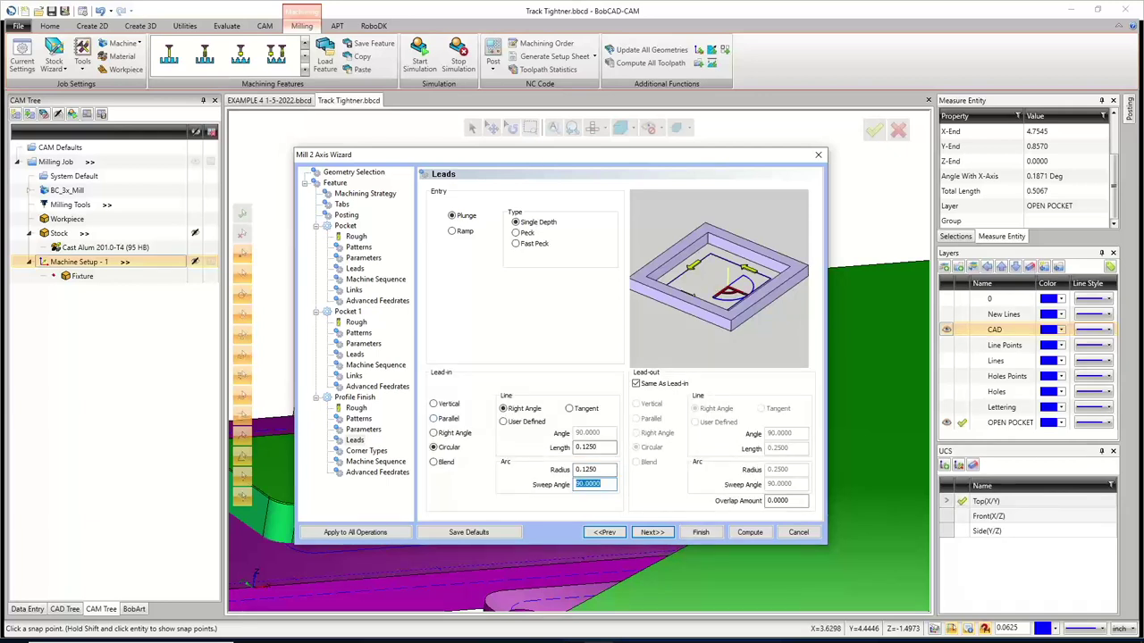
# Pass the corner type and machining order pages and compute the feature's toolpaths
pyautogui.click(656, 533)
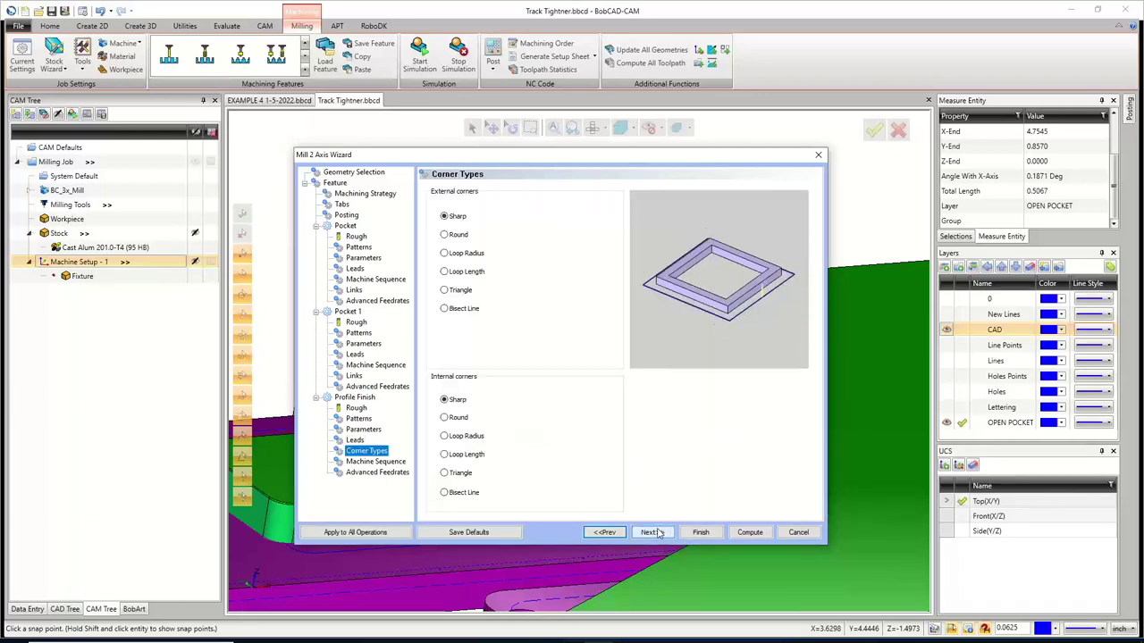
pyautogui.click(651, 532)
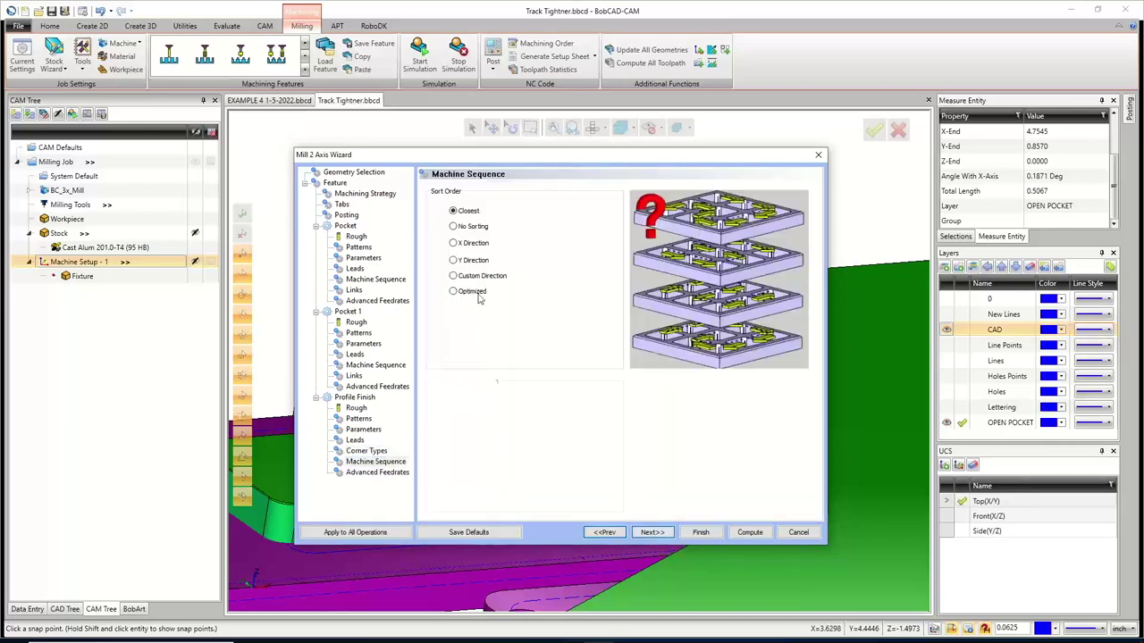
pyautogui.click(750, 532)
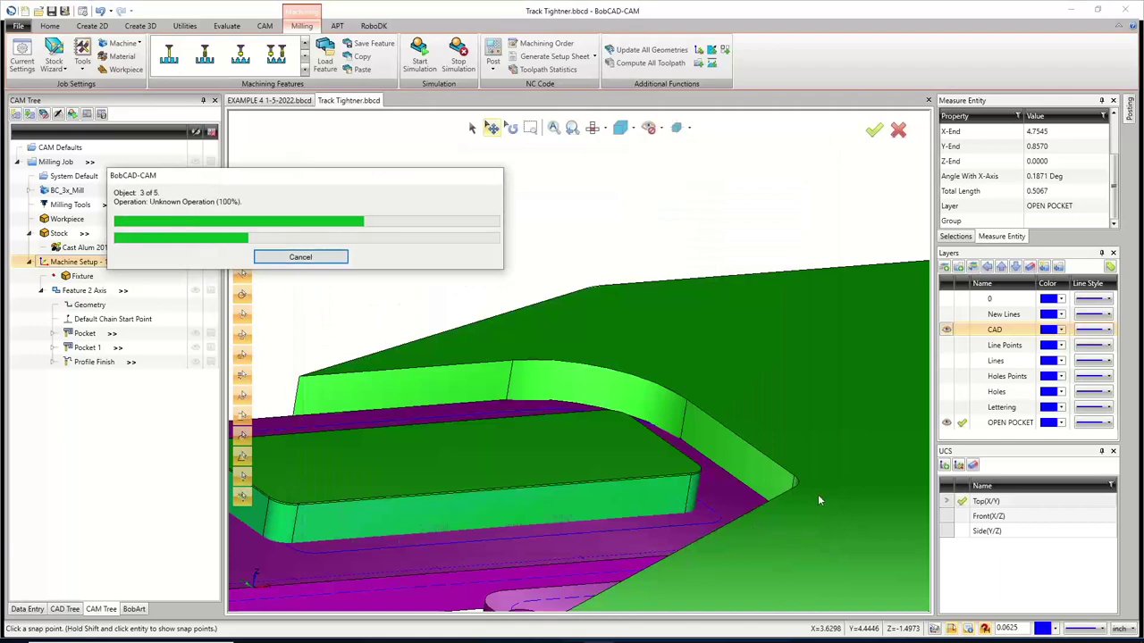
# Hide the CAD layer's solid part and orbit around the computed toolpaths
pyautogui.moveTo(685, 455); pyautogui.dragTo(637, 493, button='middle')
pyautogui.scroll(-5, 653, 469)
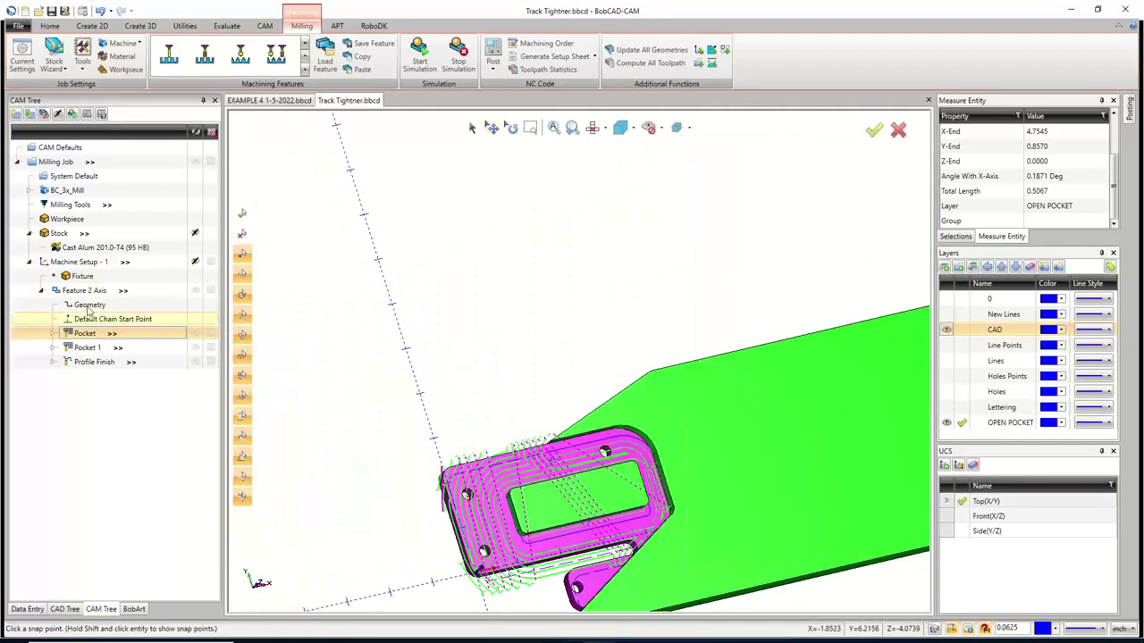
pyautogui.click(947, 330)
pyautogui.moveTo(663, 433); pyautogui.dragTo(603, 480, button='middle')
pyautogui.moveTo(595, 499); pyautogui.dragTo(563, 513)
pyautogui.scroll(5, 563, 514)
pyautogui.scroll(1, 568, 514)
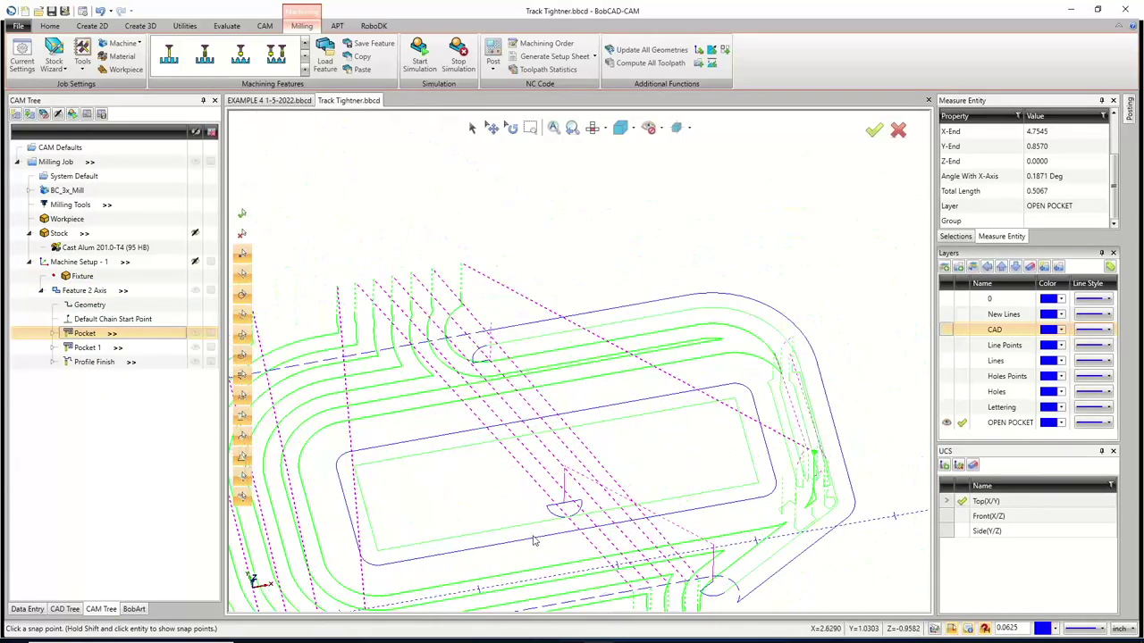
pyautogui.scroll(-1, 577, 513)
pyautogui.scroll(2, 585, 511)
pyautogui.scroll(-2, 600, 510)
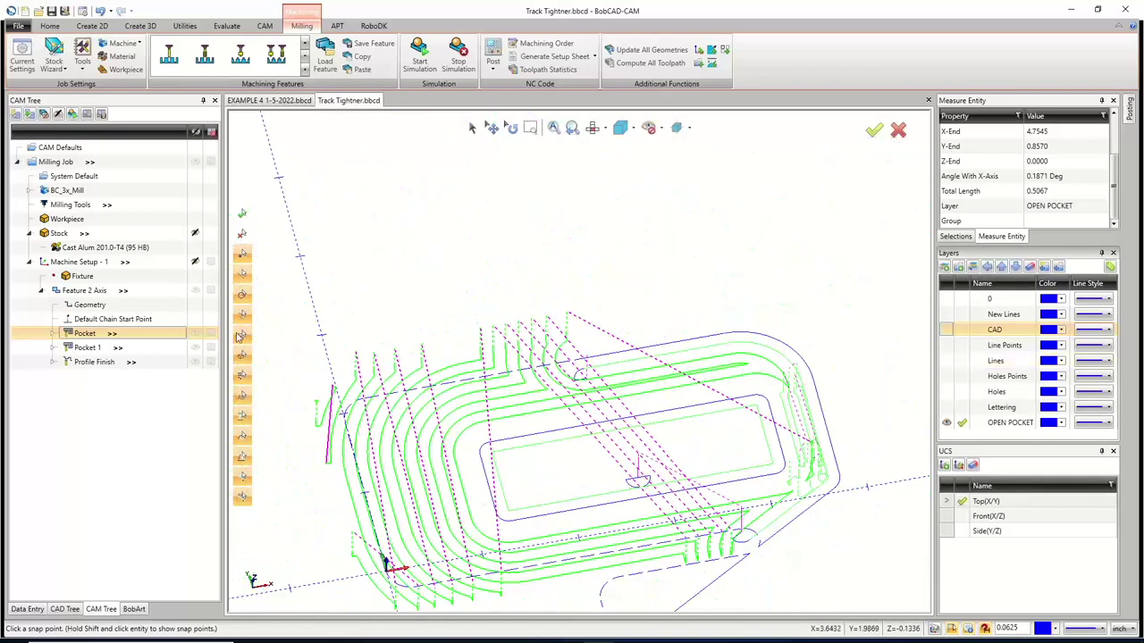
# Select Pocket under Feature 2 Axis to display only its offset rough toolpath
pyautogui.click(85, 290)
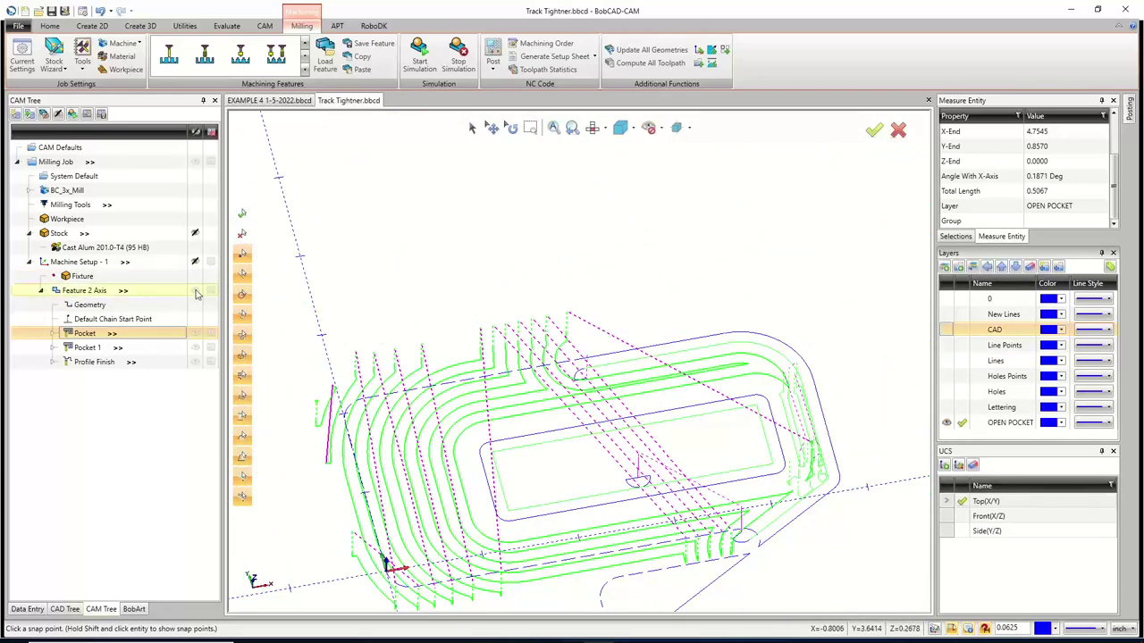
pyautogui.click(85, 333)
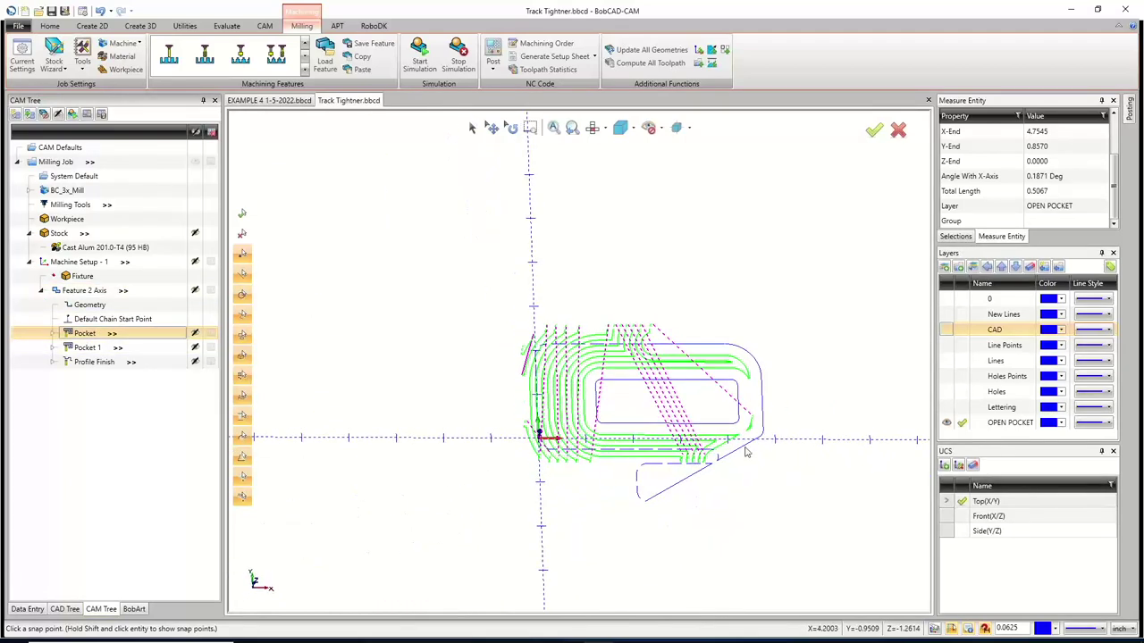
pyautogui.scroll(4, 751, 412)
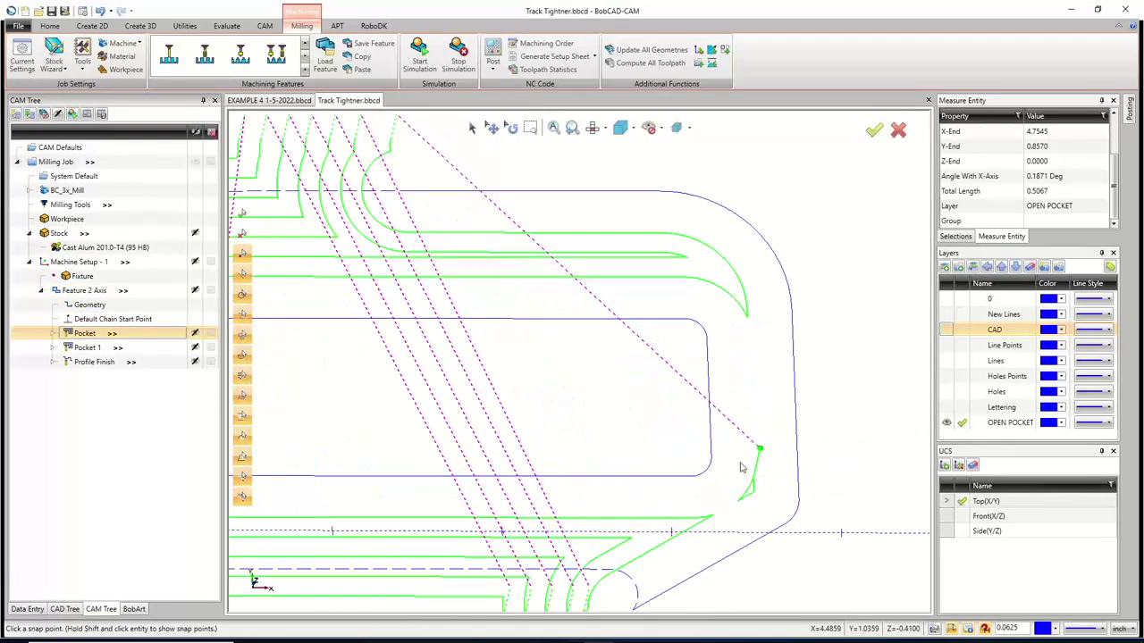
pyautogui.scroll(-3, 712, 492)
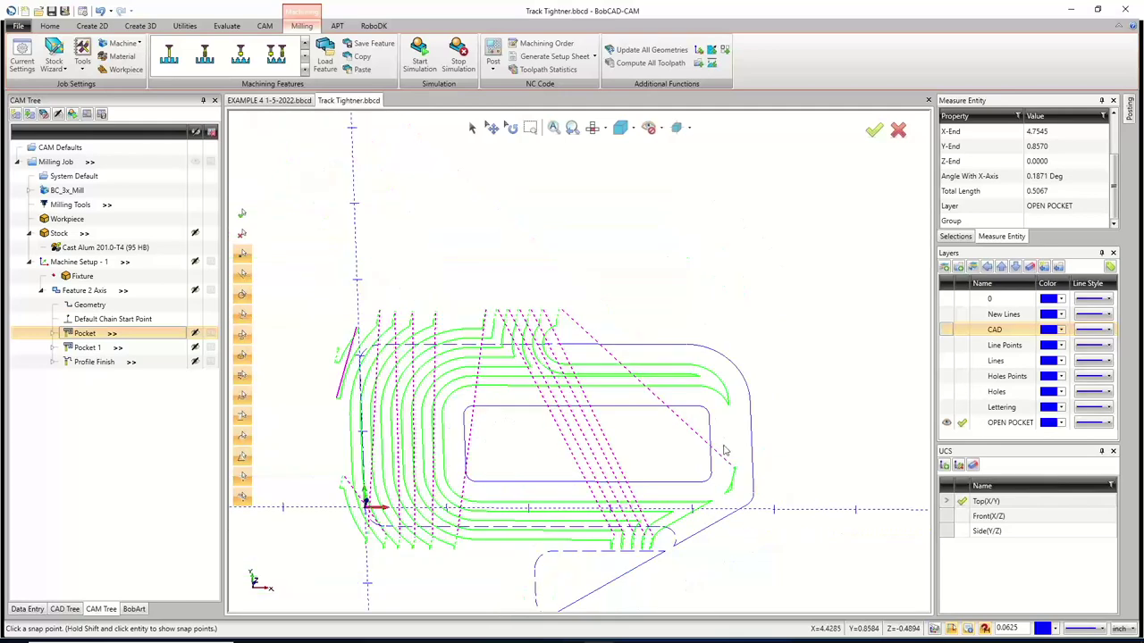
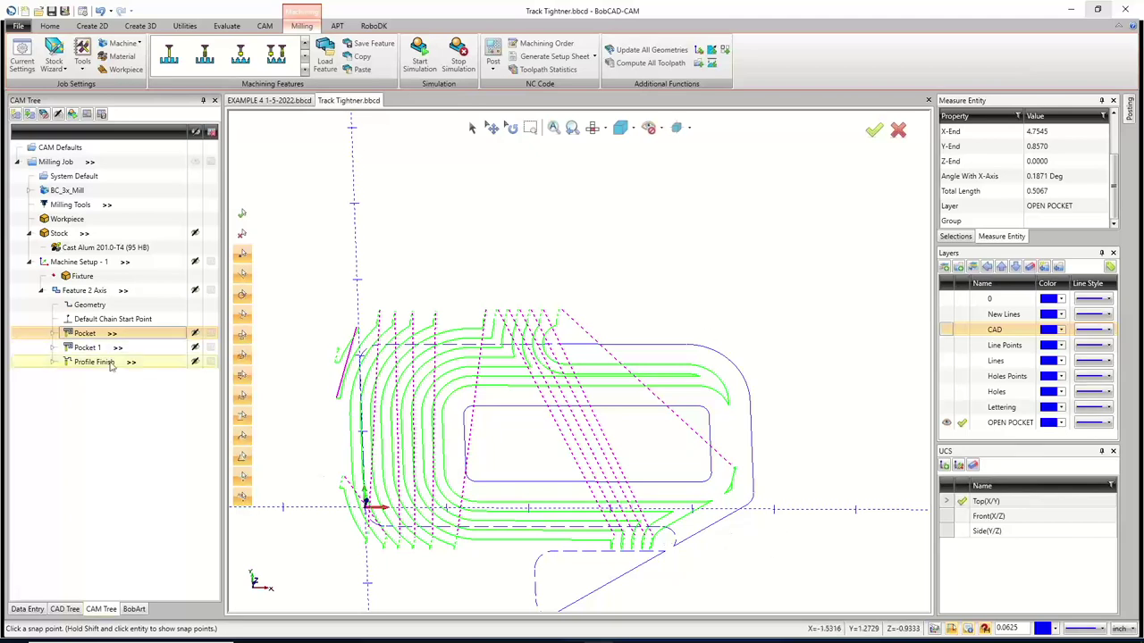
# Display the Pocket 1 and Profile Finish toolpaths, then the default chain start point and its options
pyautogui.click(93, 348)
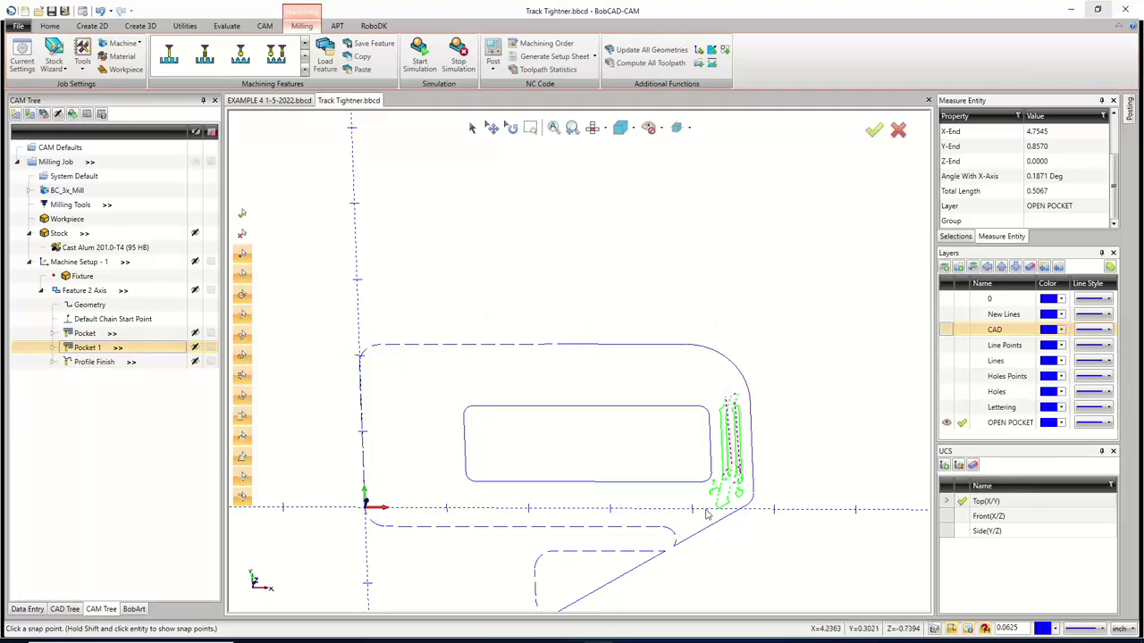
pyautogui.click(109, 364)
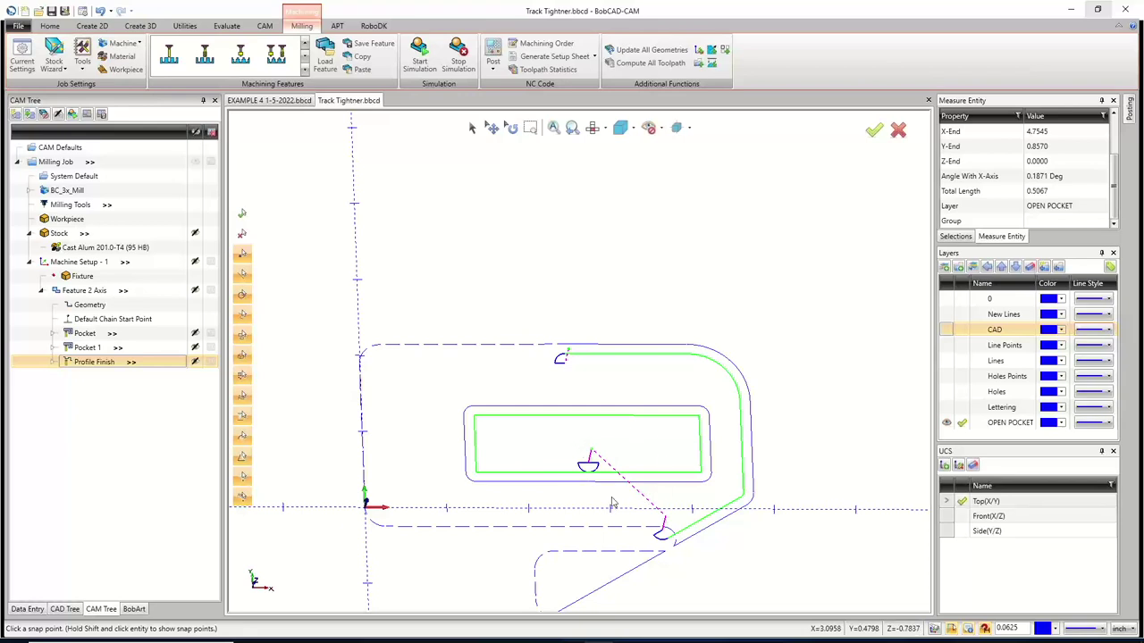
pyautogui.click(128, 322)
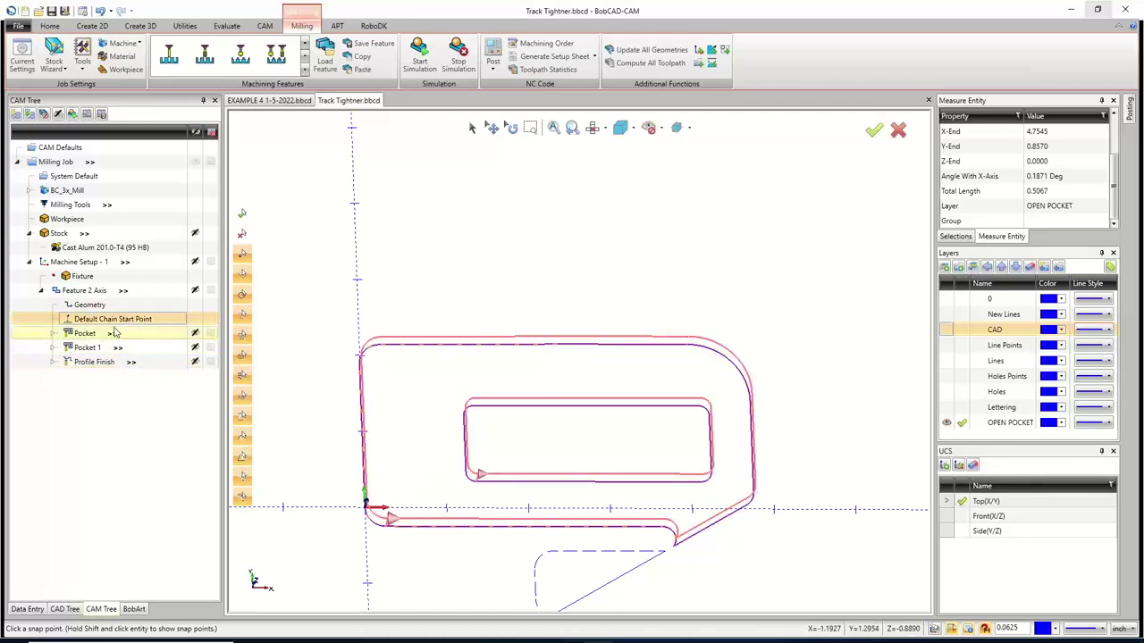
pyautogui.rightClick(108, 325)
# Accept the Pocket's two selected profile chains and recompute all Feature 2 Axis toolpaths
pyautogui.click(100, 327)
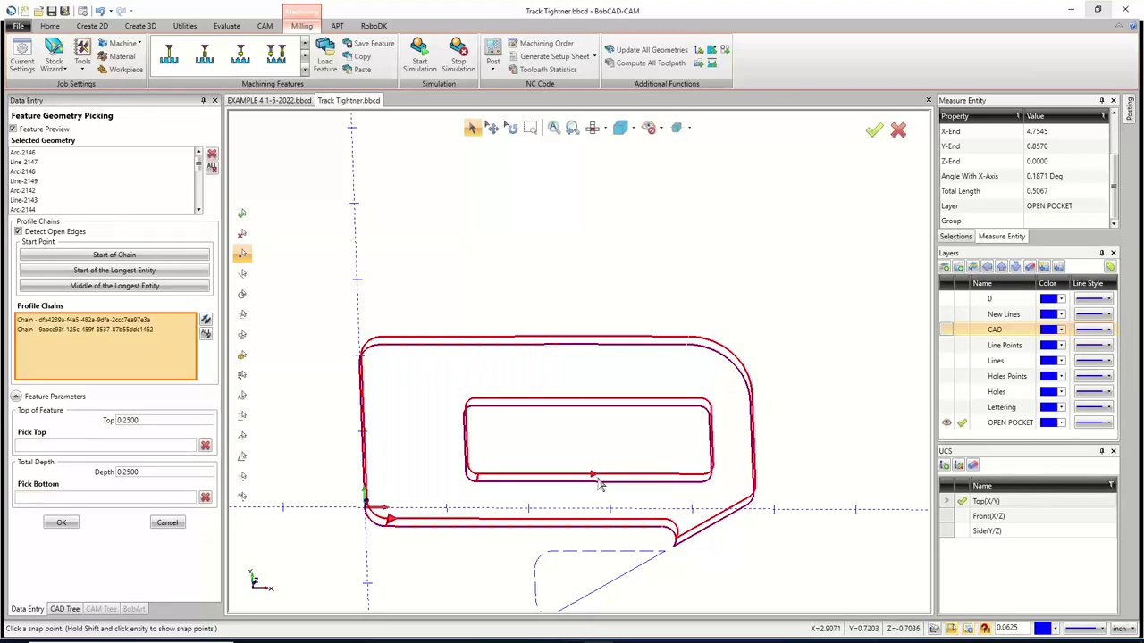
pyautogui.scroll(5, 596, 480)
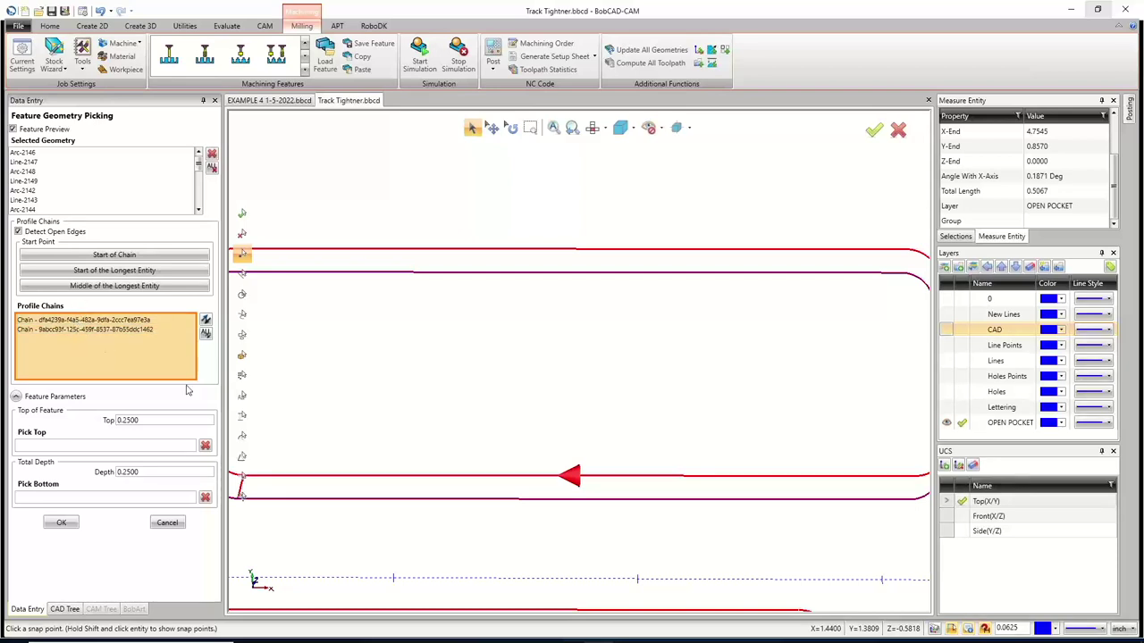
pyautogui.click(72, 519)
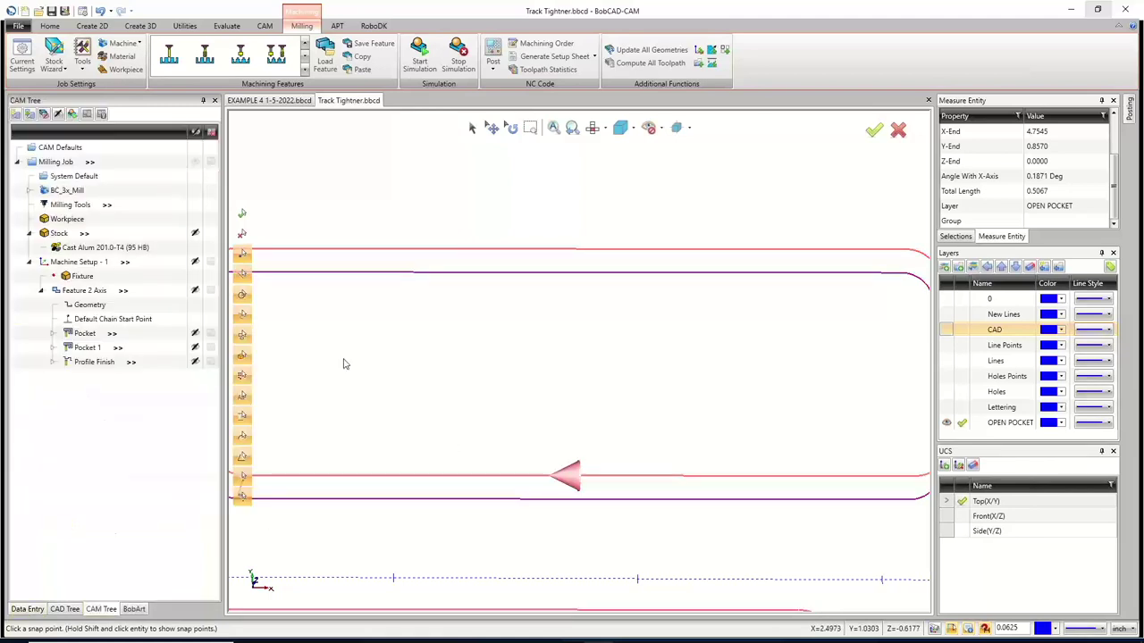
pyautogui.rightClick(93, 291)
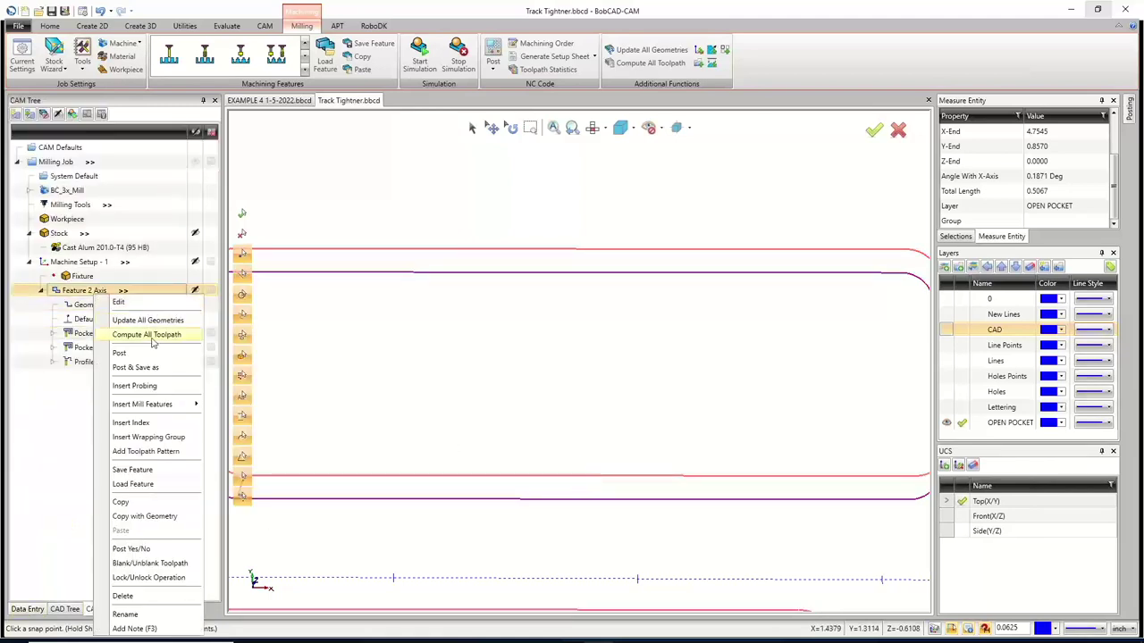
pyautogui.click(155, 338)
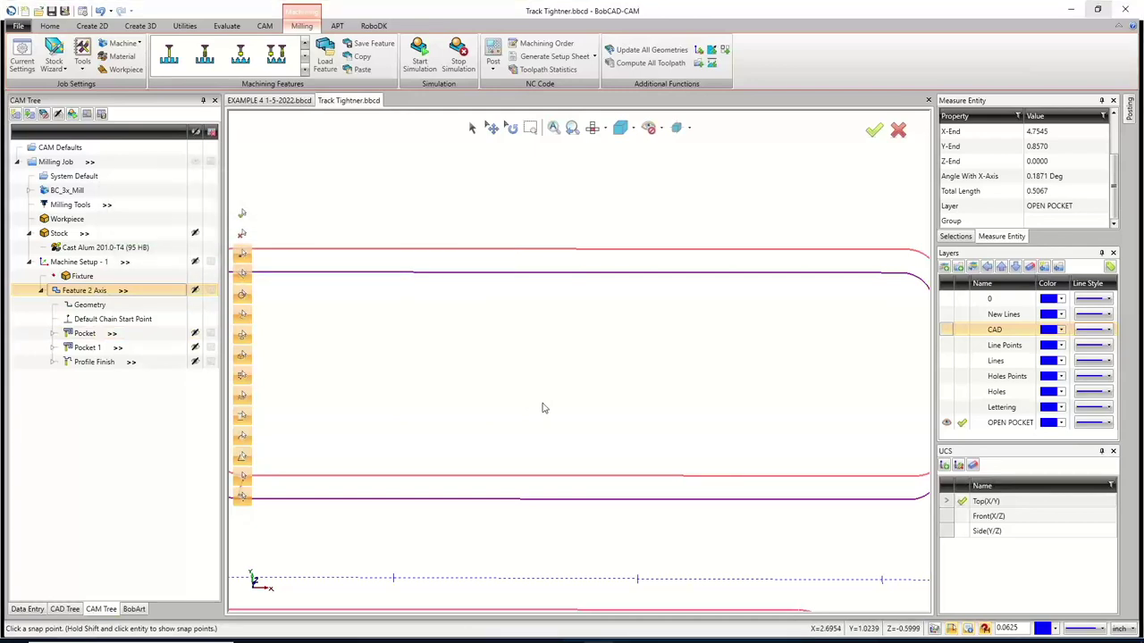
# Show the Profile Finish toolpath with the CAD layer's solid model visible in a tilted view
pyautogui.click(106, 363)
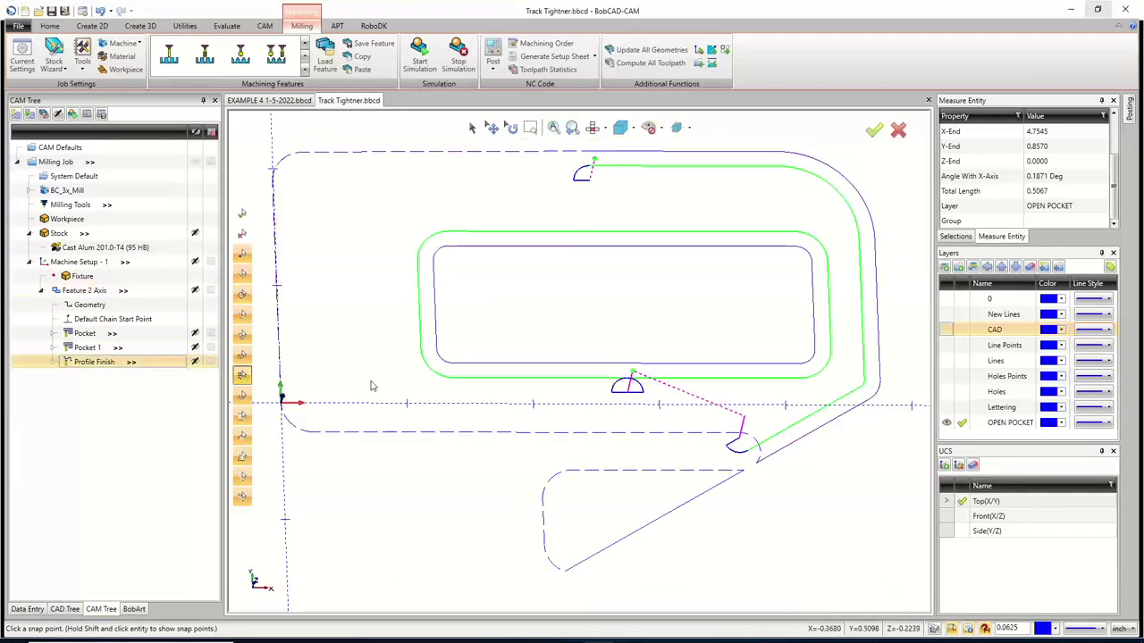
pyautogui.scroll(-3, 429, 422)
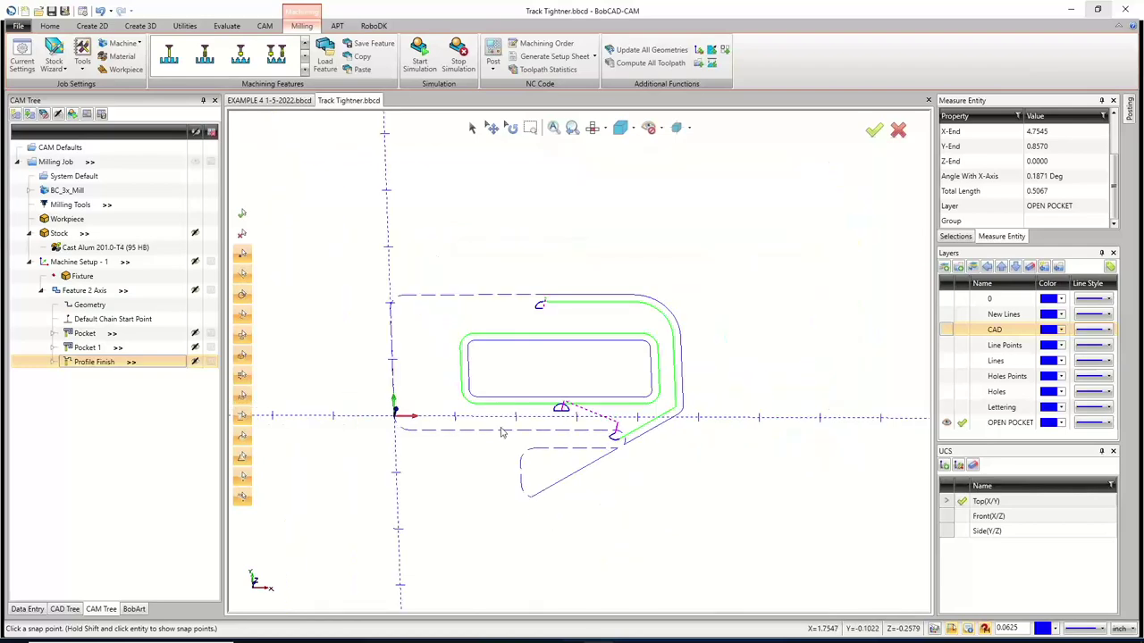
pyautogui.scroll(2, 524, 424)
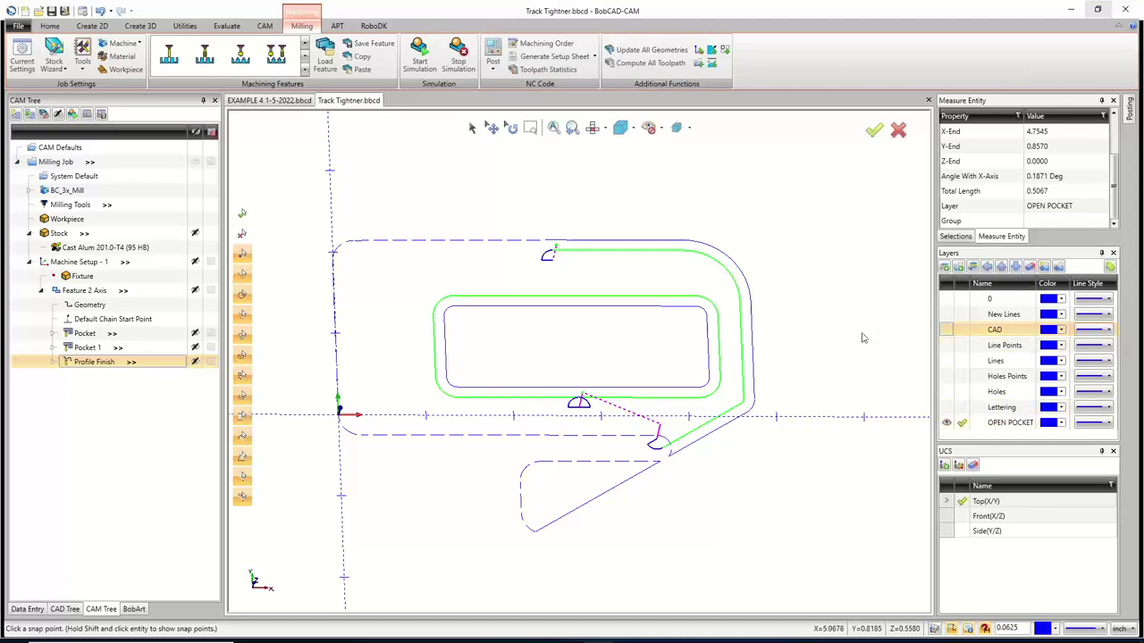
pyautogui.click(946, 330)
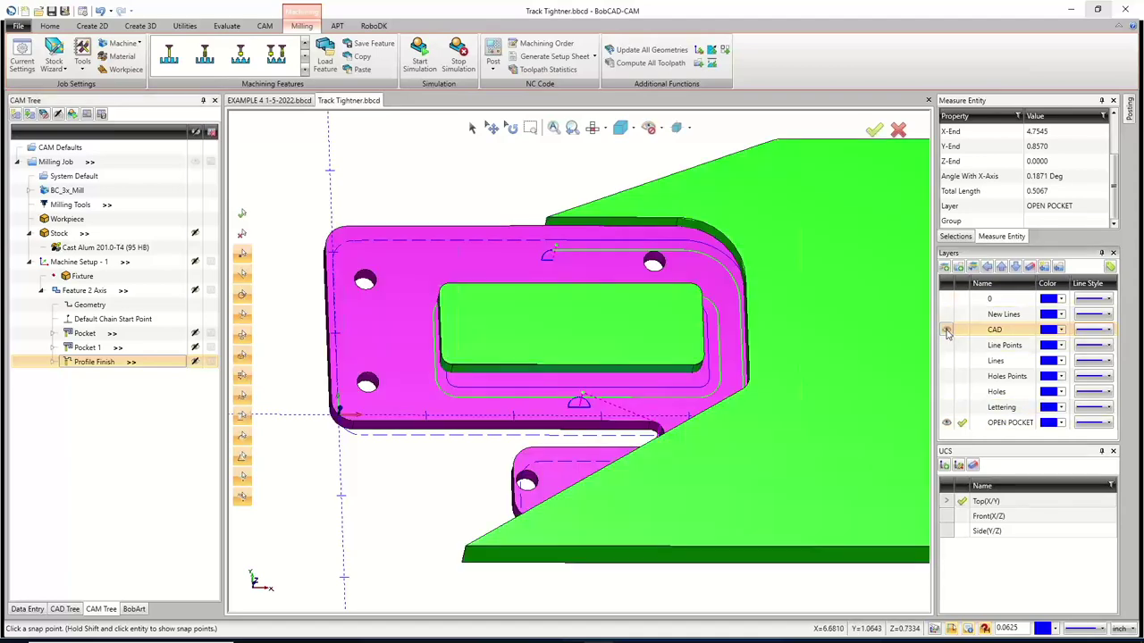
pyautogui.scroll(-3, 483, 215)
pyautogui.moveTo(483, 215); pyautogui.dragTo(500, 204, button='middle')
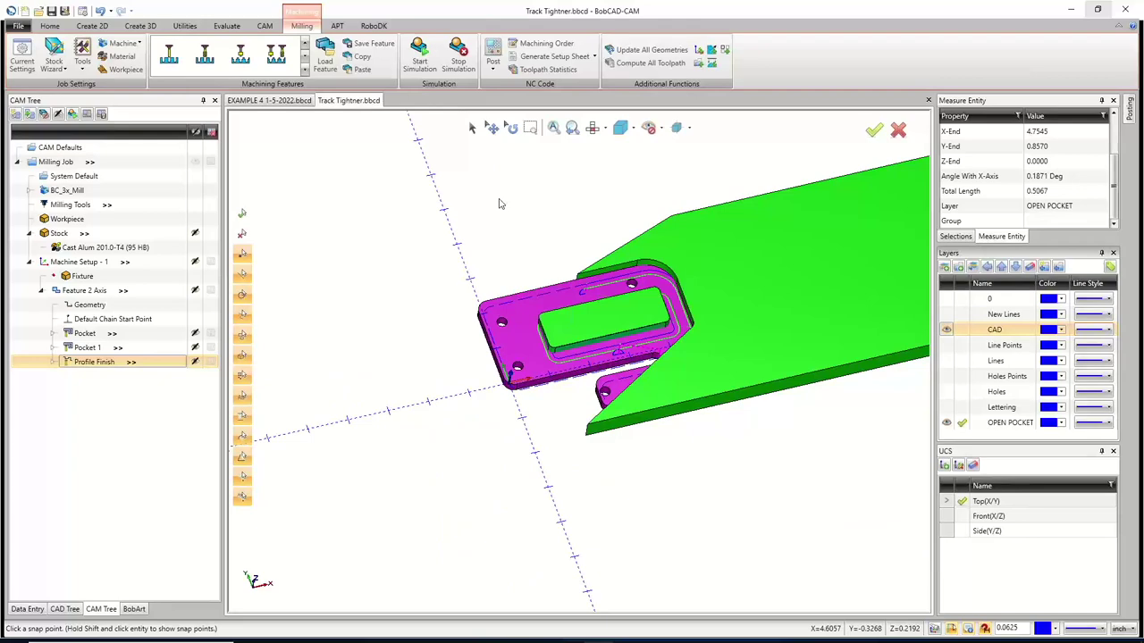
# Select the green solid and the part body, then cancel the selection
pyautogui.click(472, 128)
pyautogui.click(694, 299)
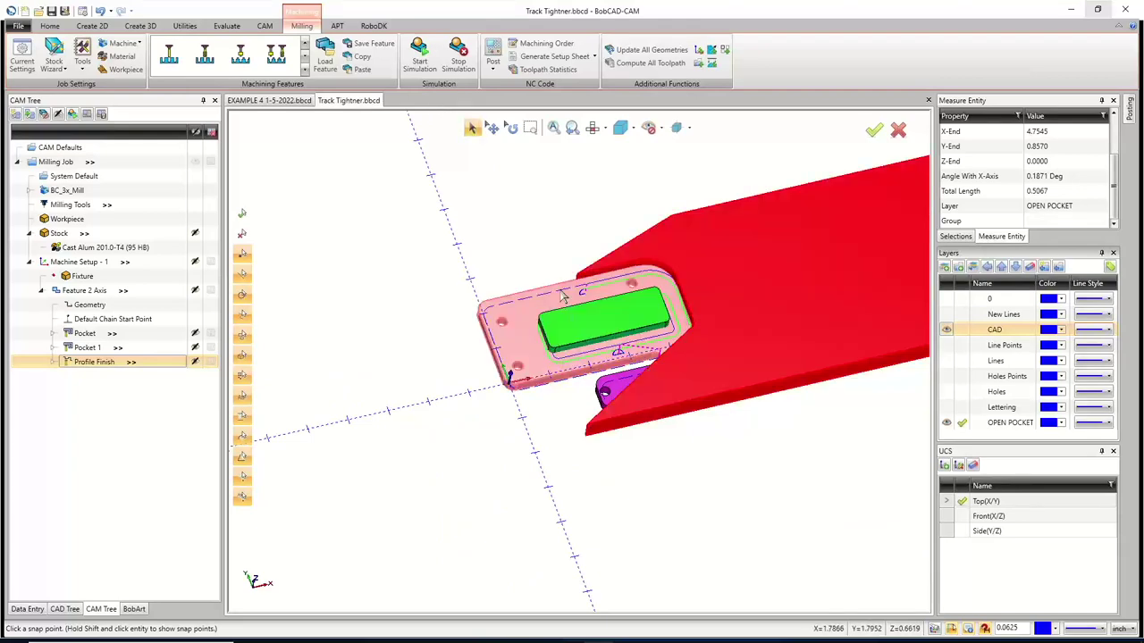
pyautogui.click(577, 318)
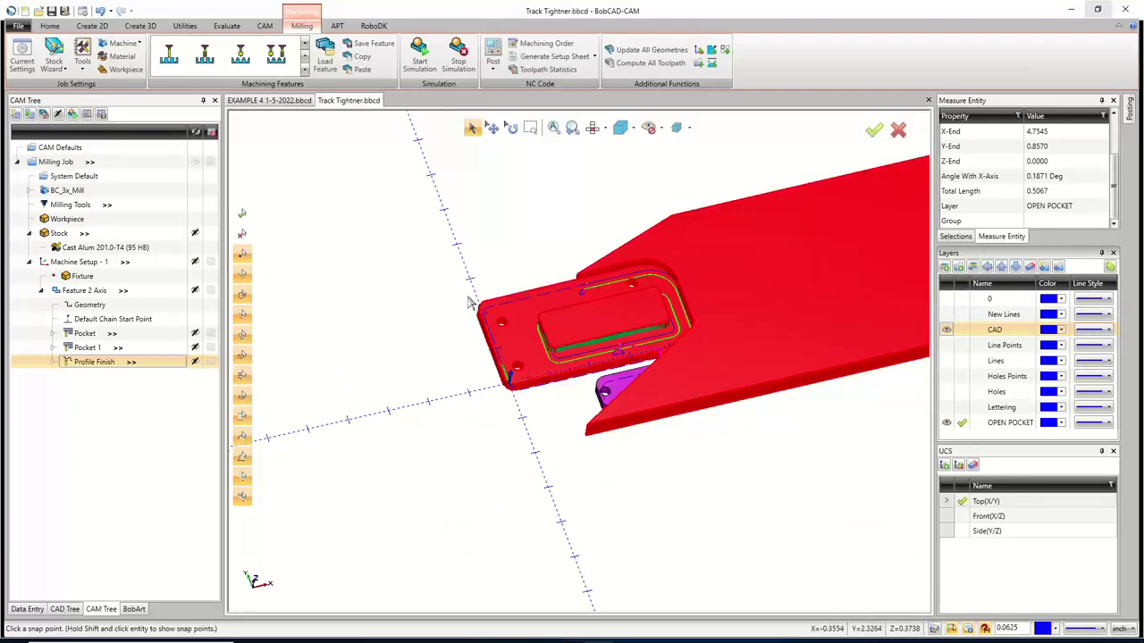
pyautogui.rightClick(411, 252)
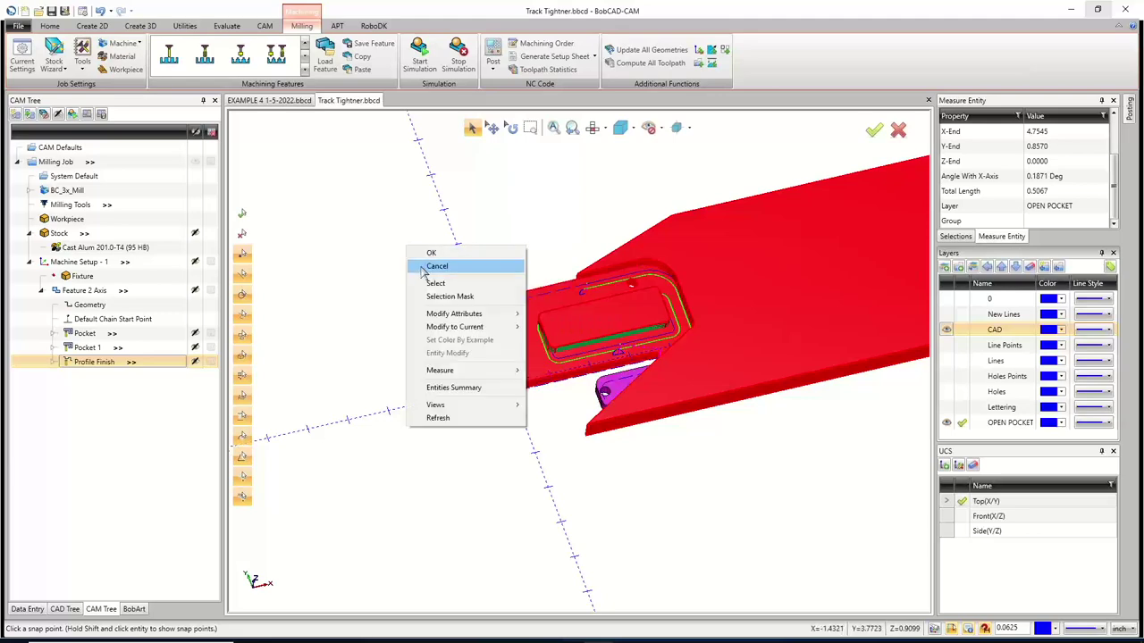
pyautogui.click(442, 263)
# Orbit and zoom in on the pocket and bring up the Evaluate measuring tools
pyautogui.moveTo(679, 384); pyautogui.dragTo(729, 400, button='middle')
pyautogui.scroll(10, 569, 346)
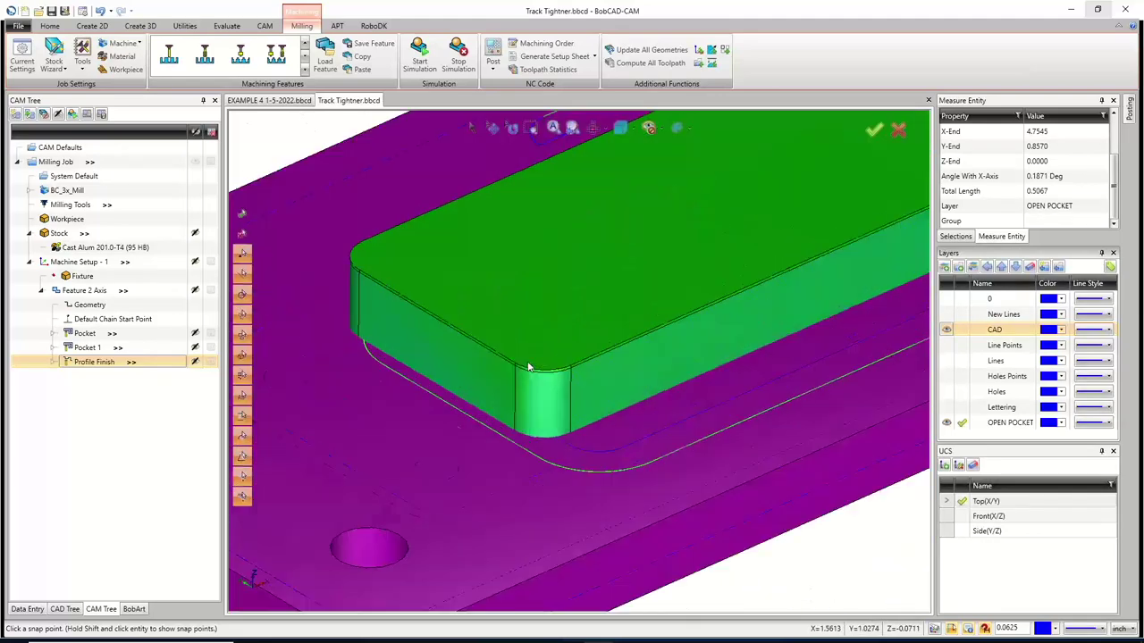
pyautogui.scroll(-10, 520, 364)
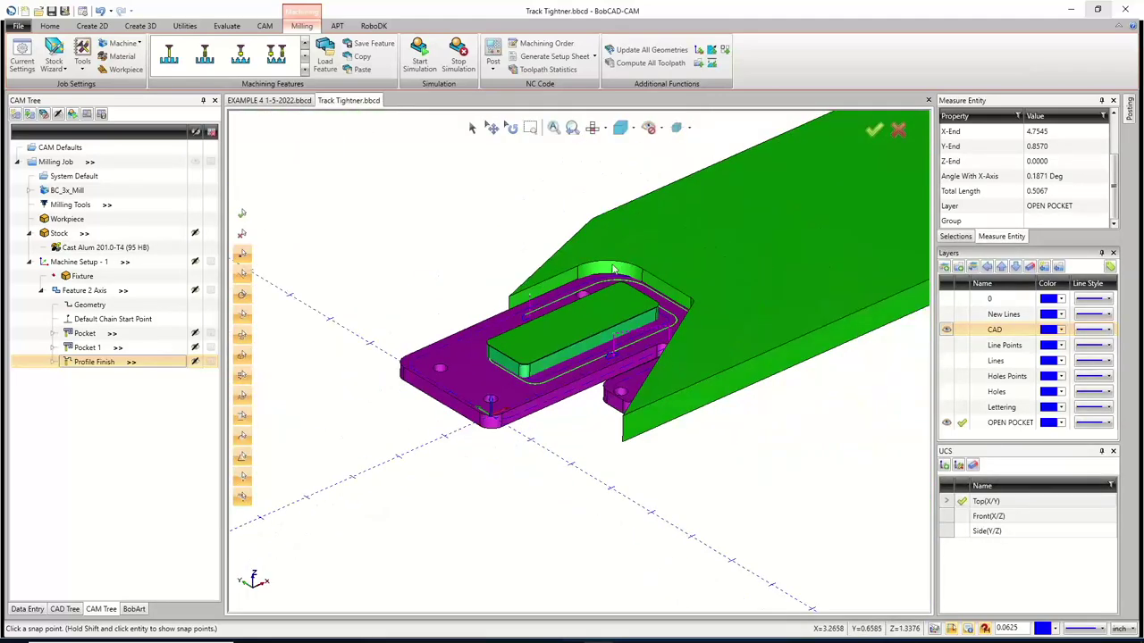
pyautogui.scroll(8, 608, 267)
pyautogui.scroll(-5, 554, 338)
pyautogui.scroll(5, 554, 343)
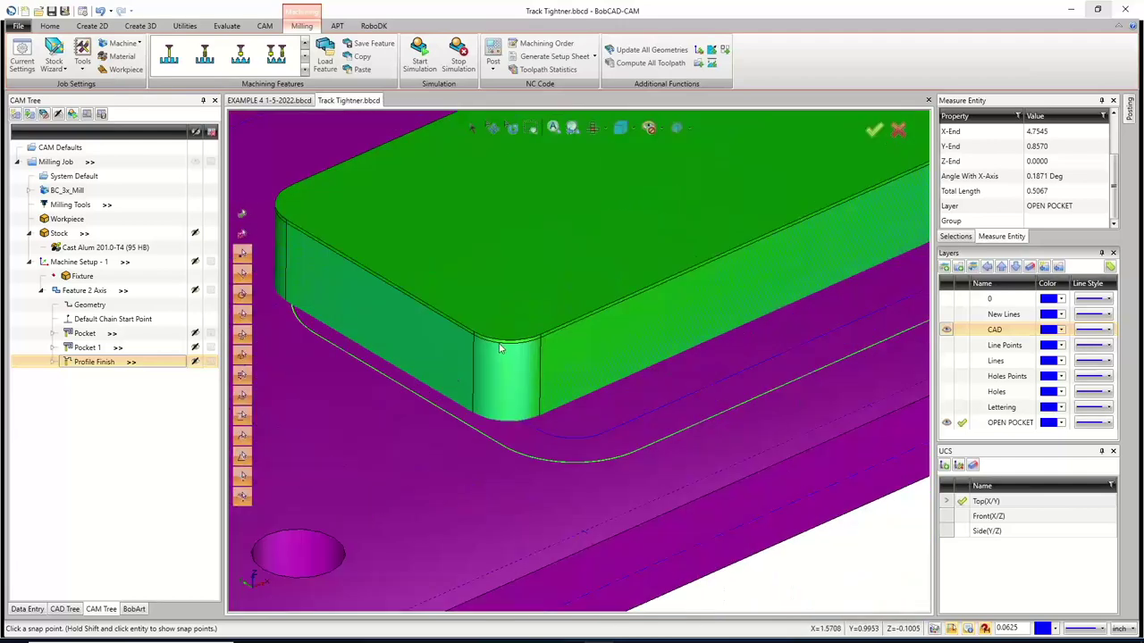
pyautogui.scroll(-4, 514, 357)
pyautogui.scroll(4, 468, 326)
pyautogui.scroll(-5, 462, 328)
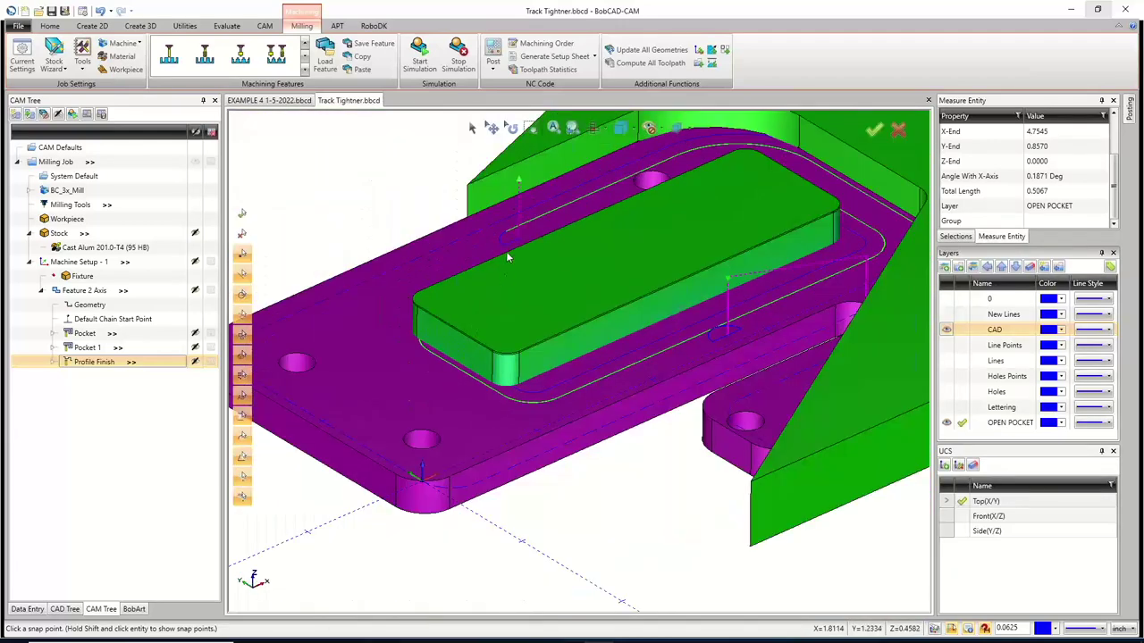
pyautogui.click(238, 27)
# Measure the pocket's straight edge with Measure One
pyautogui.click(266, 56)
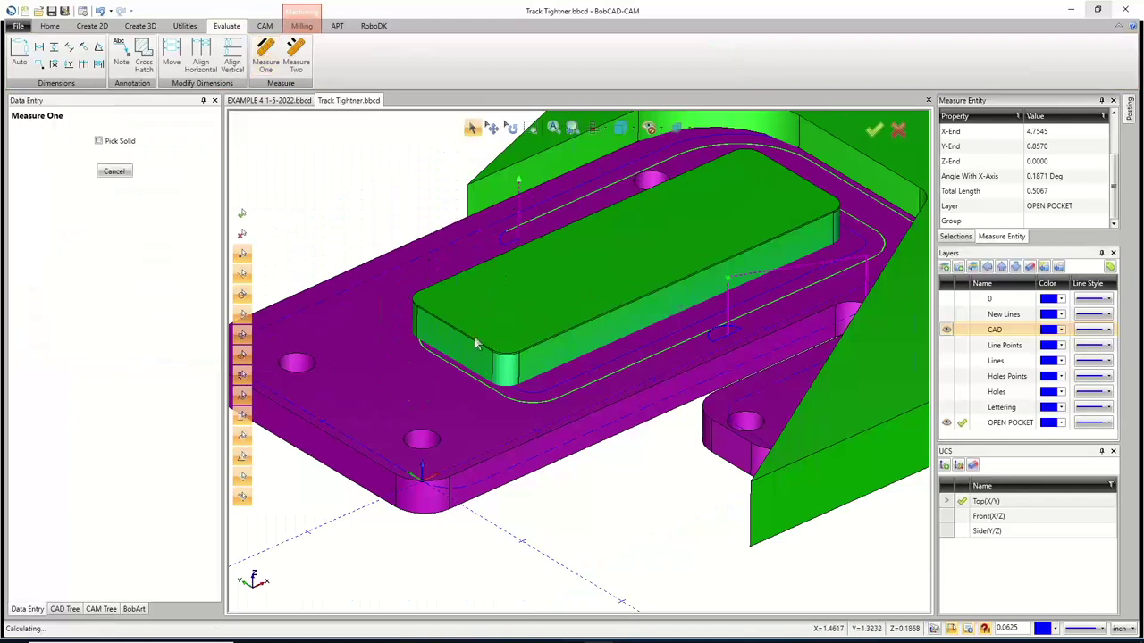
pyautogui.click(470, 342)
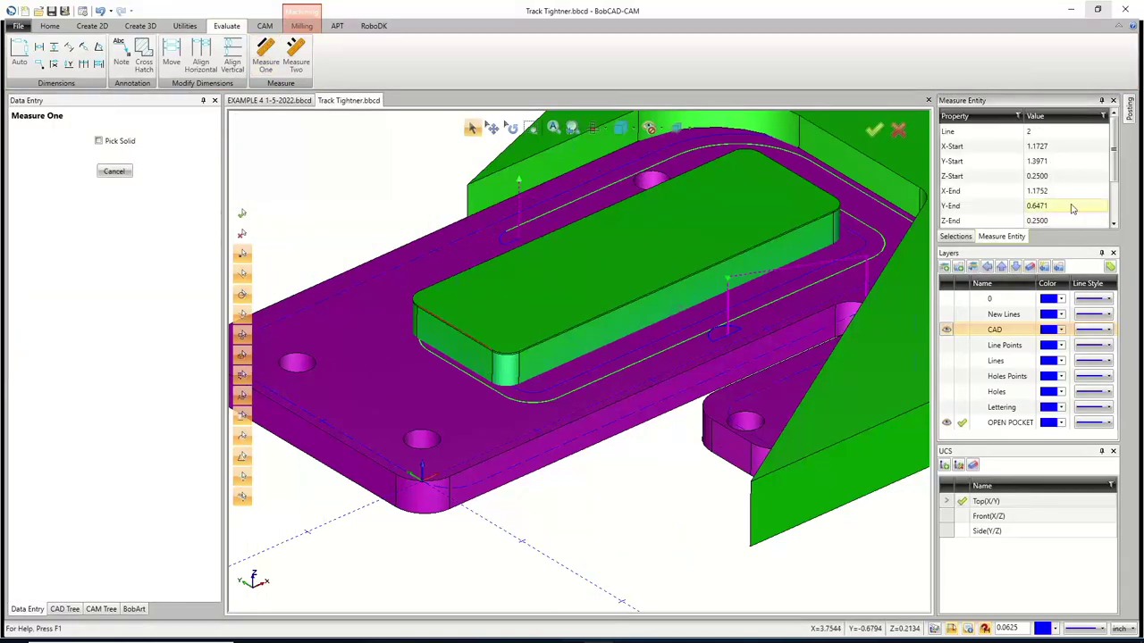
pyautogui.scroll(-2, 1065, 207)
pyautogui.scroll(2, 1065, 207)
pyautogui.scroll(5, 461, 337)
pyautogui.scroll(5, 461, 337)
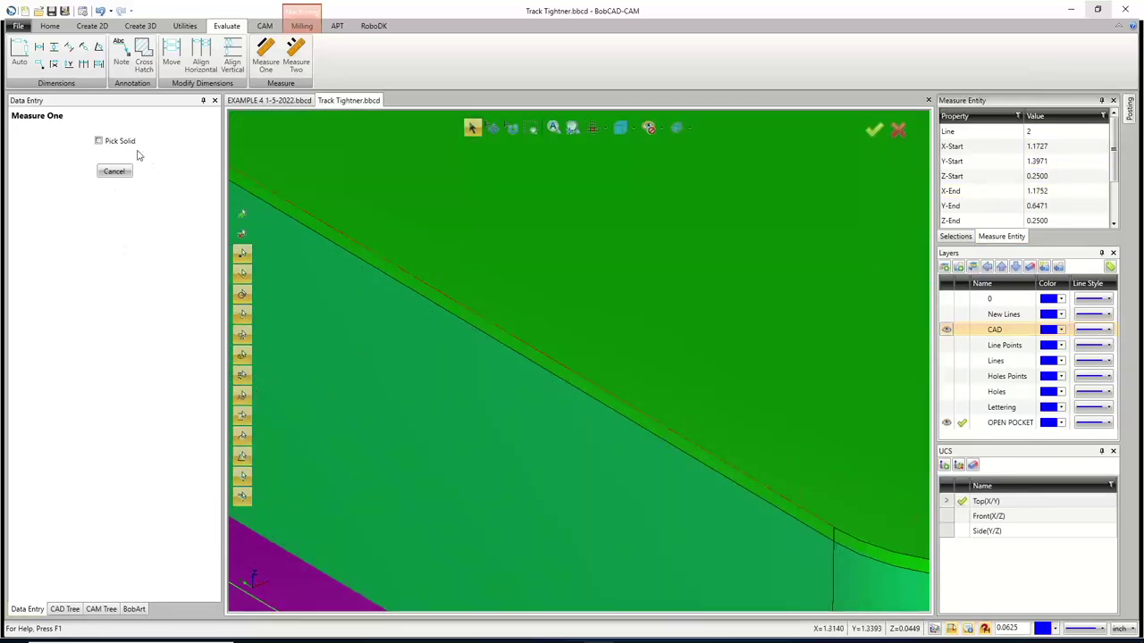
# Remeasure the edge near the pocket corner (0.7500 long, 270.1871° from X), then exit measuring
pyautogui.click(265, 55)
pyautogui.scroll(-8, 375, 259)
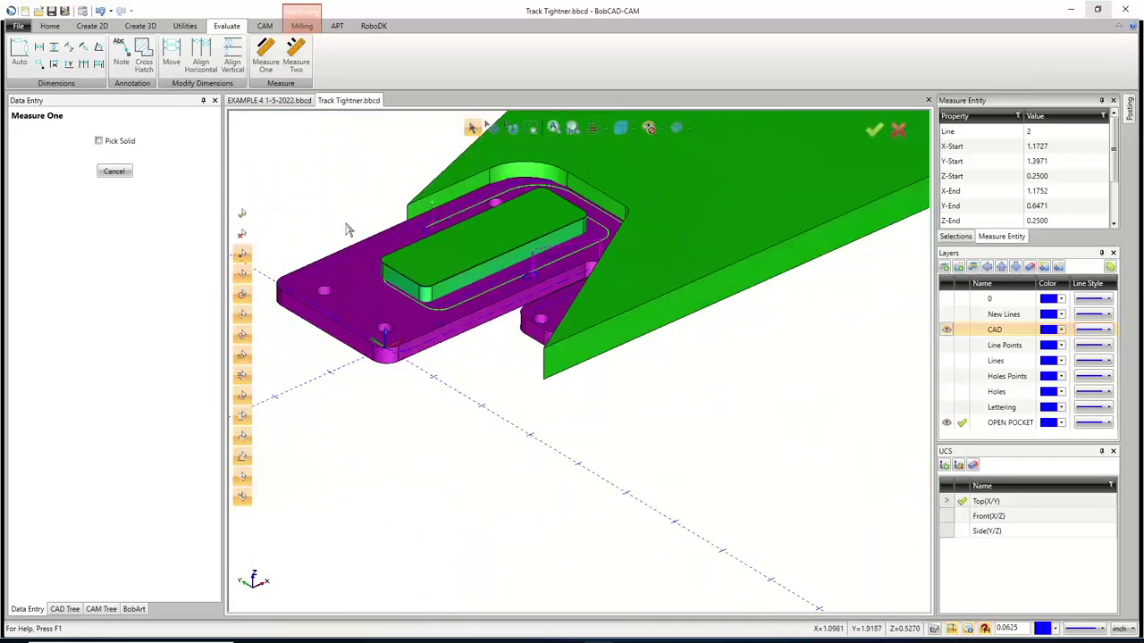
pyautogui.scroll(10, 348, 229)
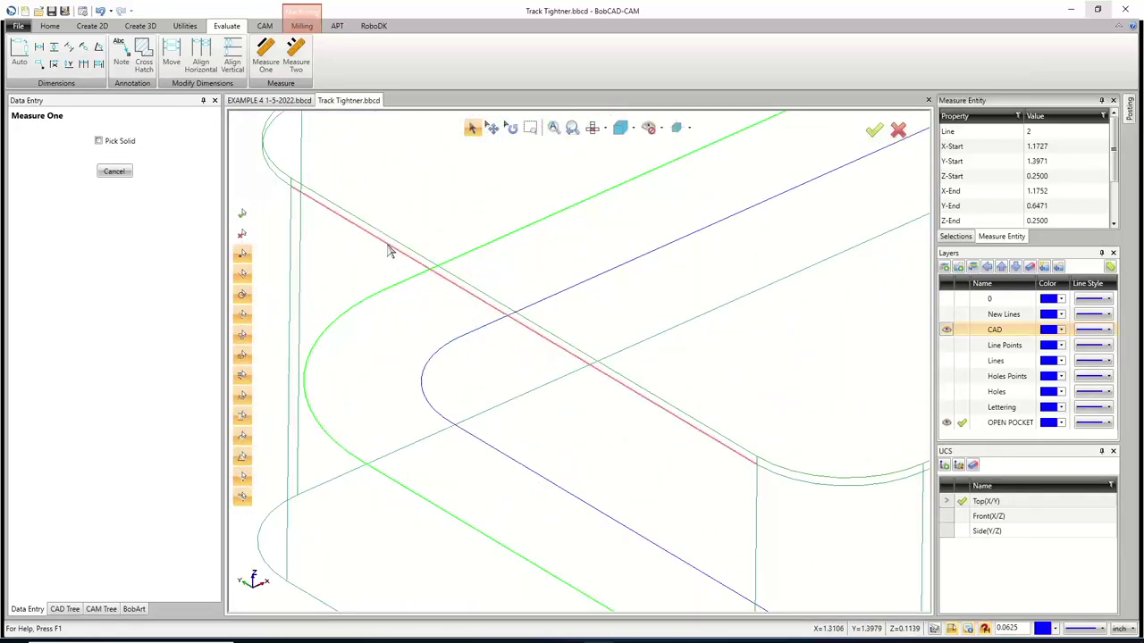
pyautogui.click(389, 250)
pyautogui.scroll(-2, 1027, 205)
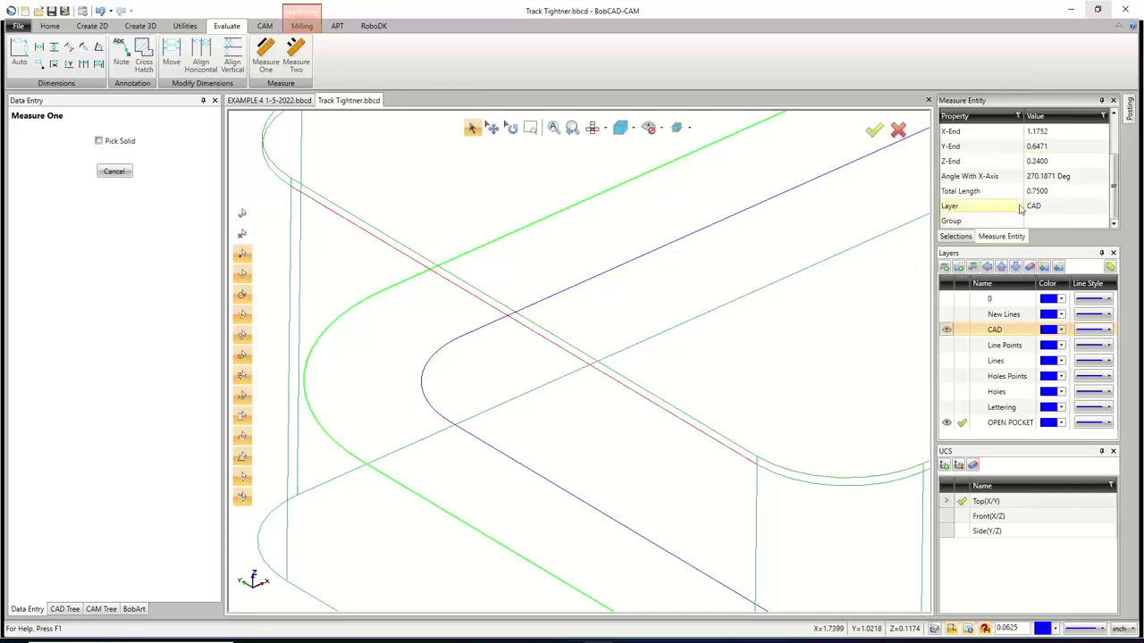
pyautogui.rightClick(664, 253)
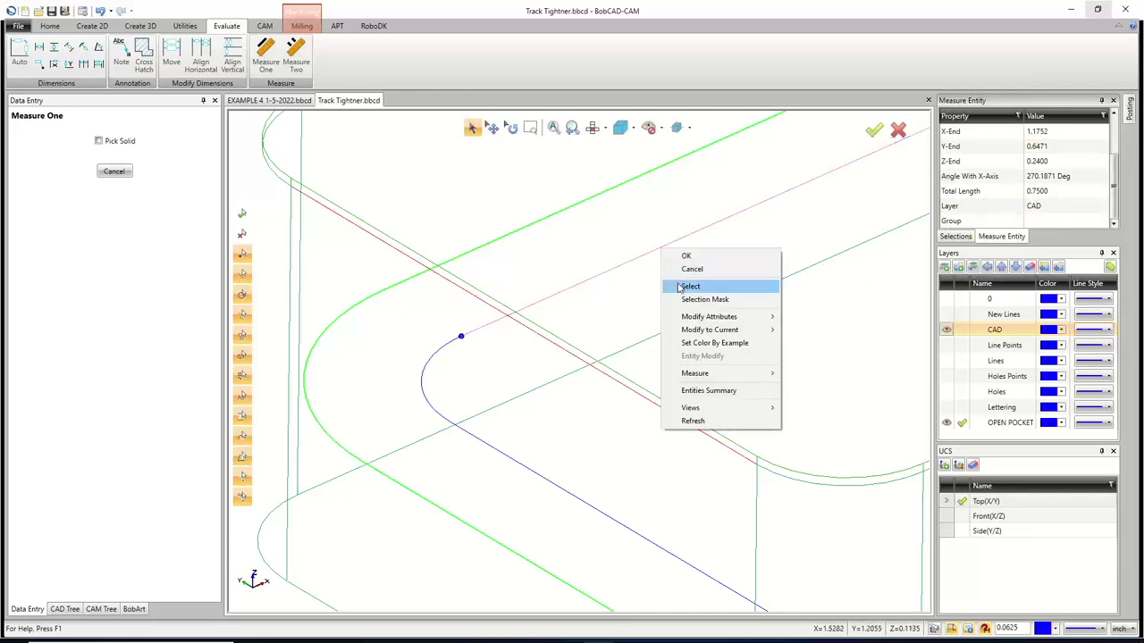
pyautogui.click(689, 270)
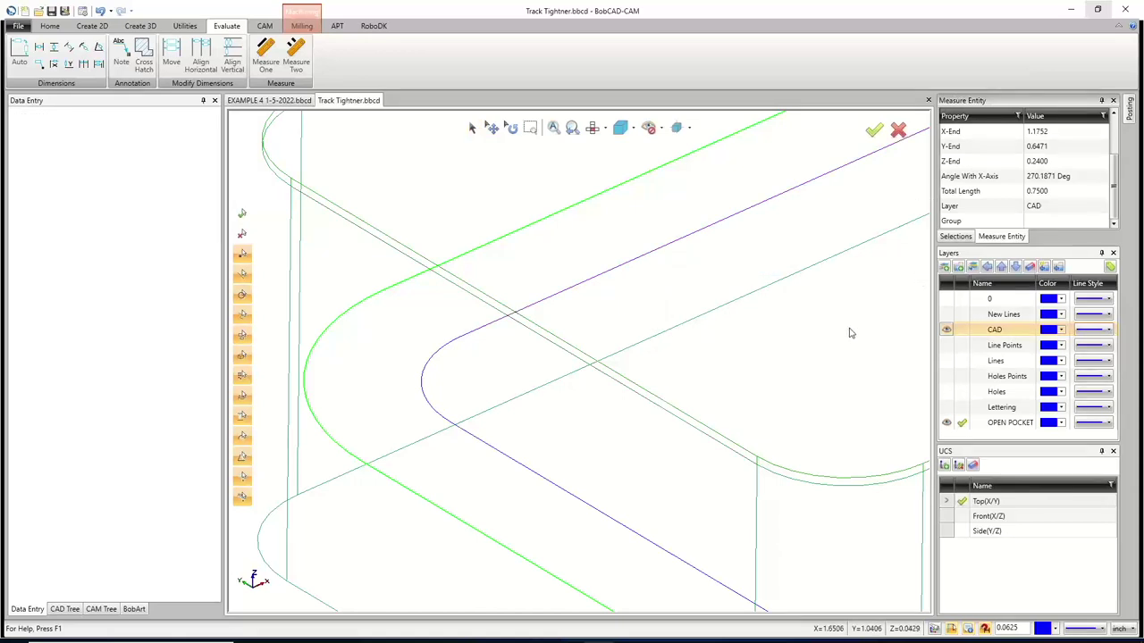
# Select the base plate and long arm solids and copy them
pyautogui.scroll(-10, 812, 352)
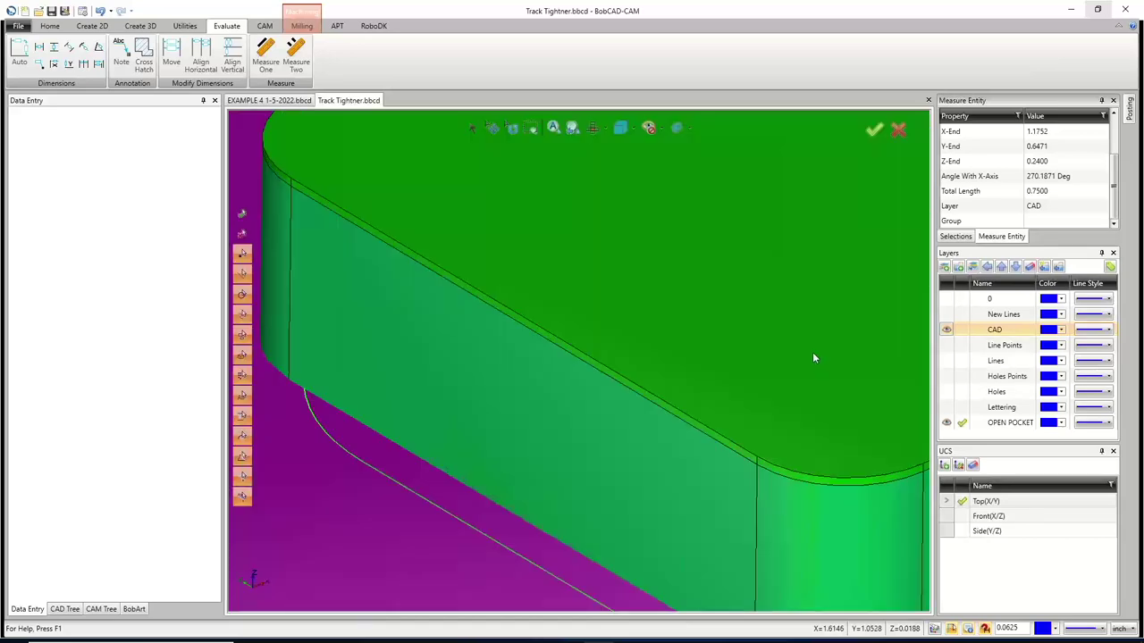
pyautogui.click(472, 128)
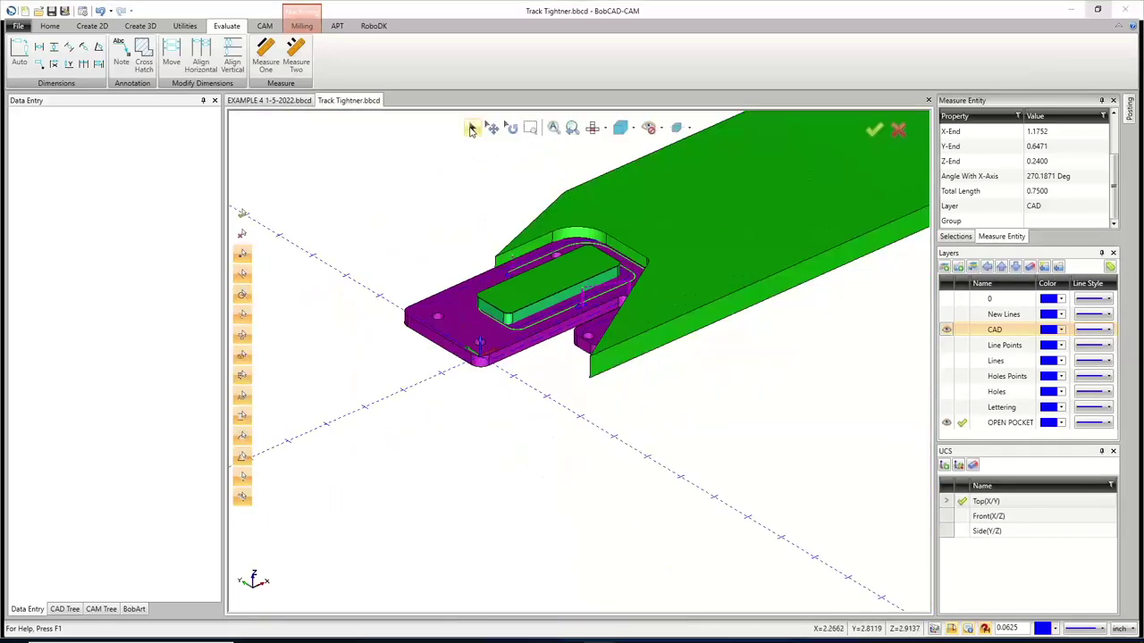
pyautogui.scroll(10, 498, 308)
pyautogui.click(453, 346)
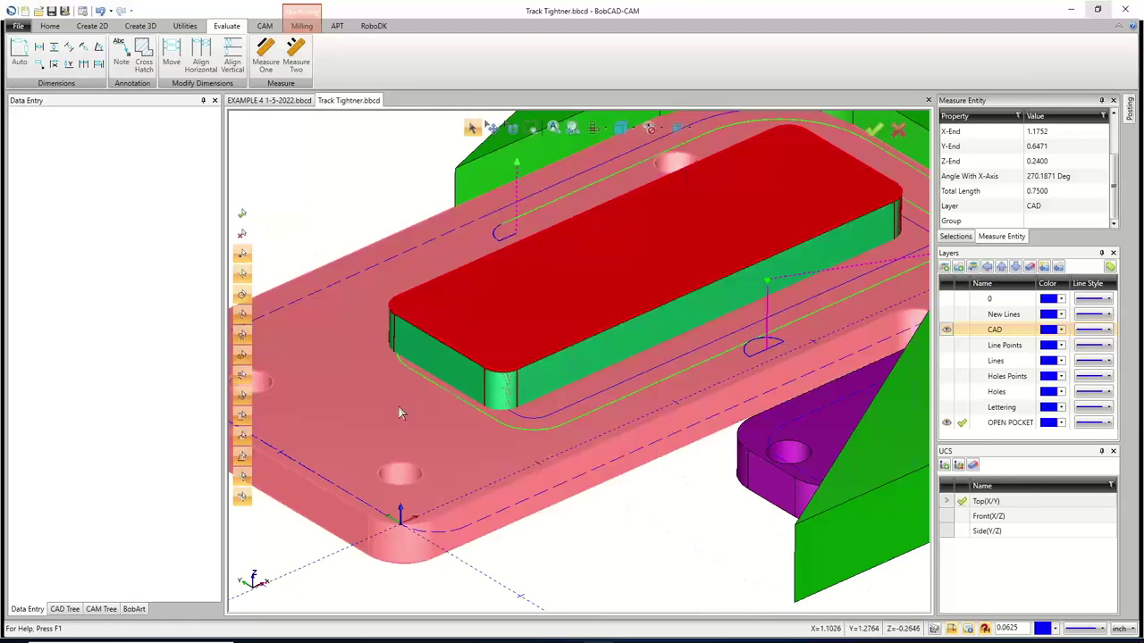
pyautogui.scroll(-5, 403, 407)
pyautogui.click(403, 408)
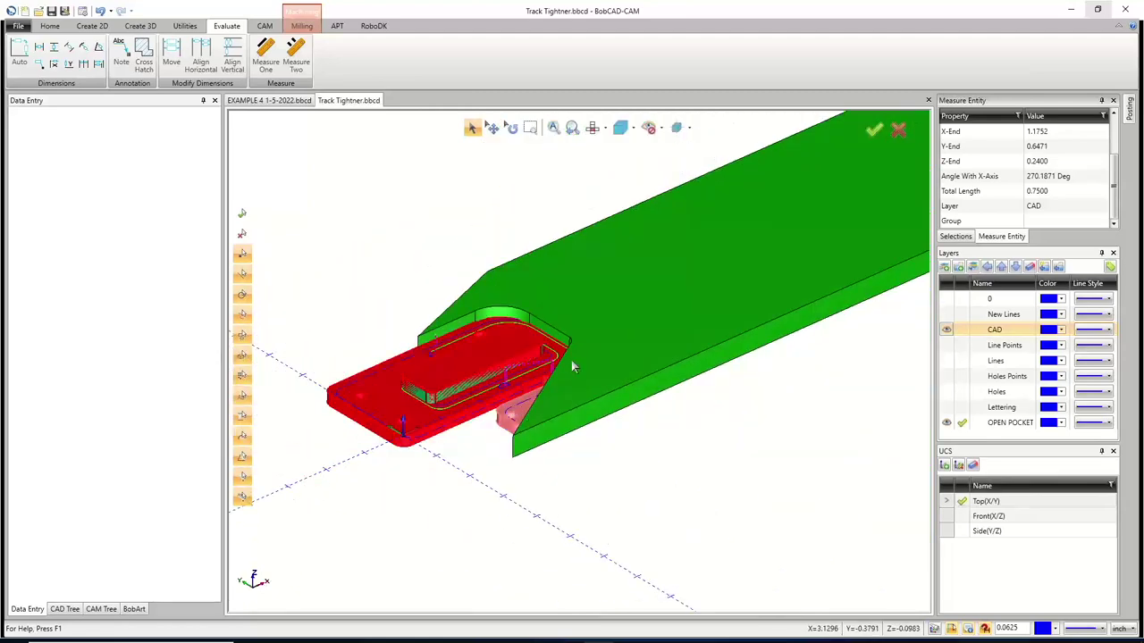
pyautogui.click(588, 326)
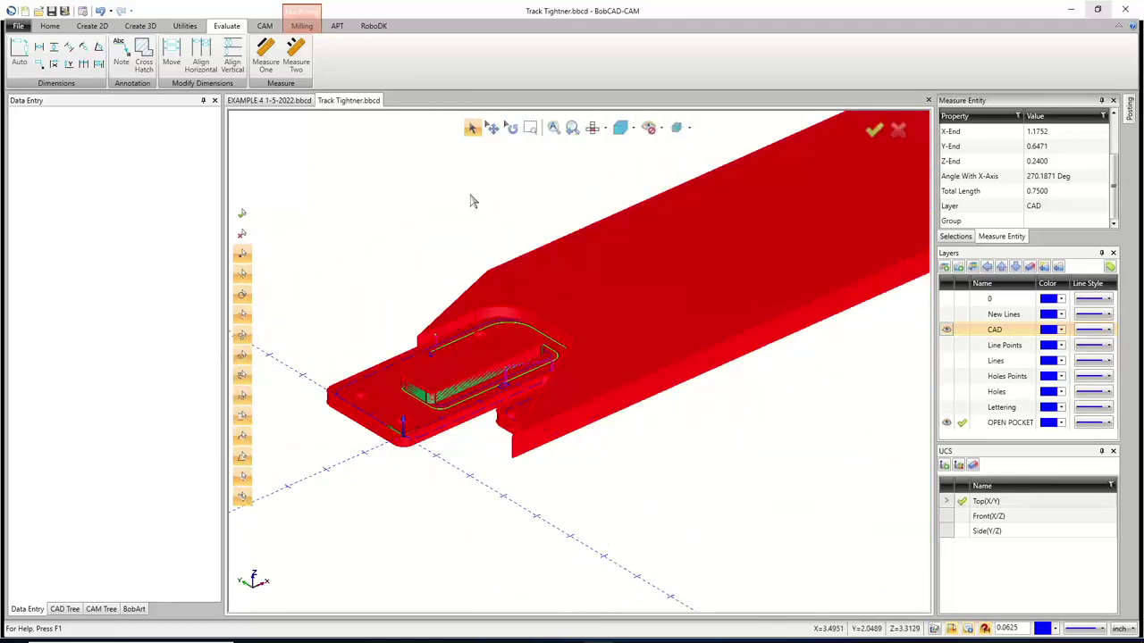
pyautogui.click(52, 27)
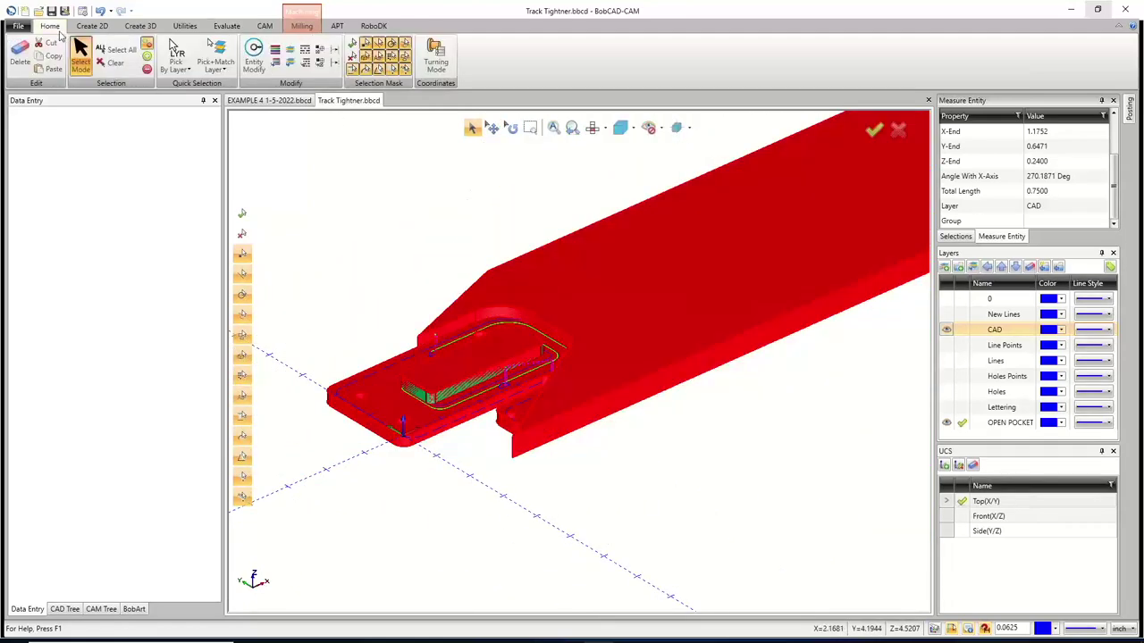
pyautogui.rightClick(416, 182)
pyautogui.click(434, 196)
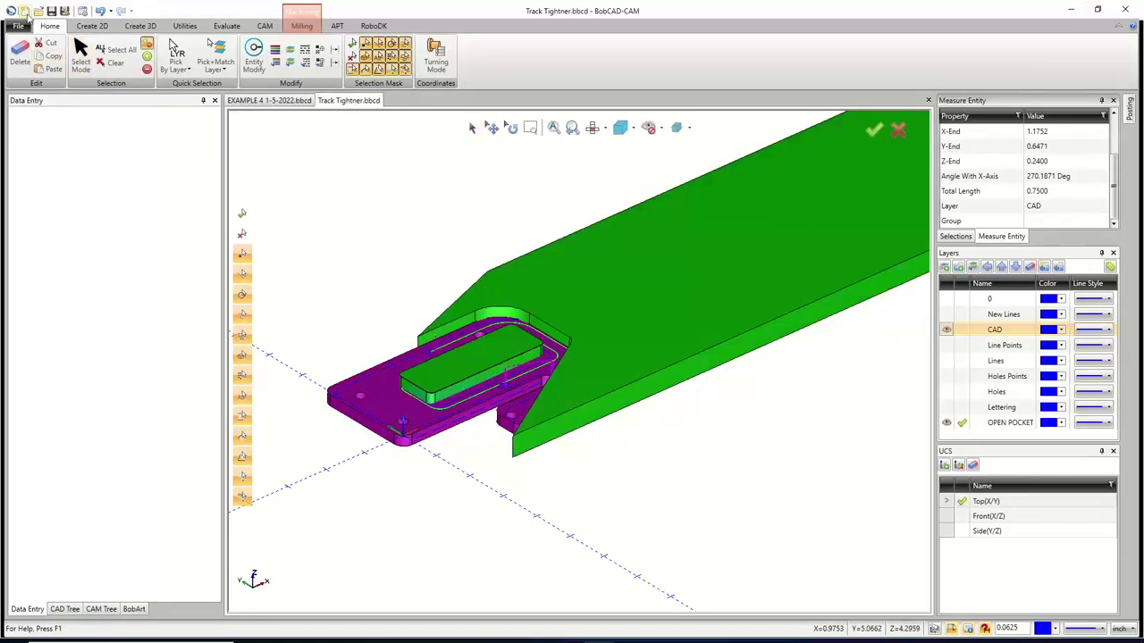
# Paste the copied part into a new BobCAD5 document and orbit to a tilted 3-D view
pyautogui.click(25, 12)
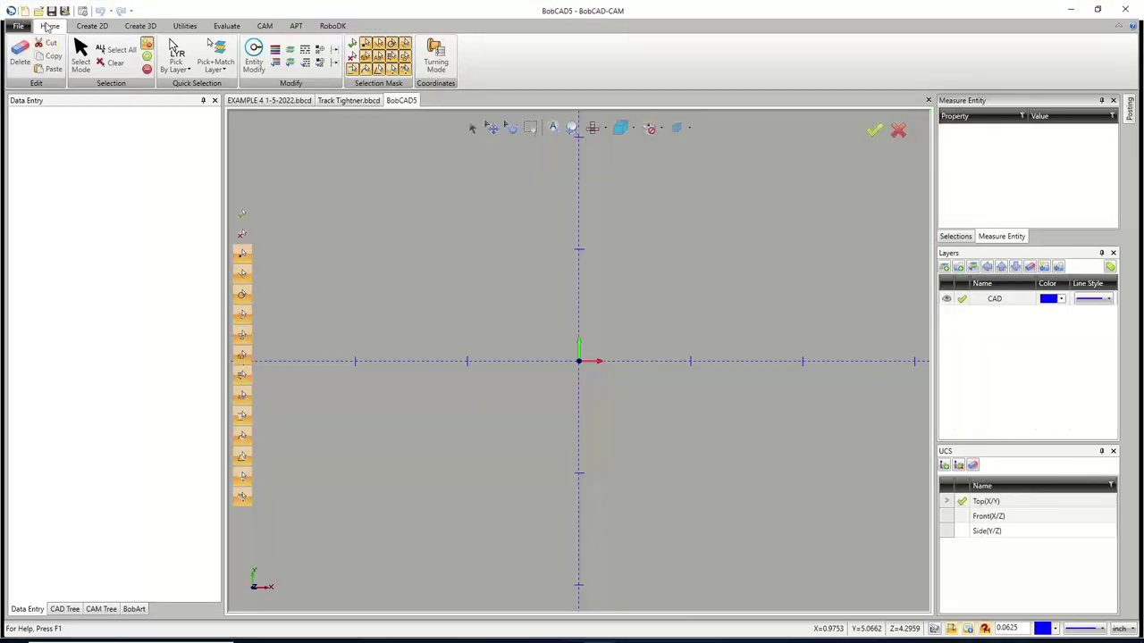
pyautogui.click(51, 68)
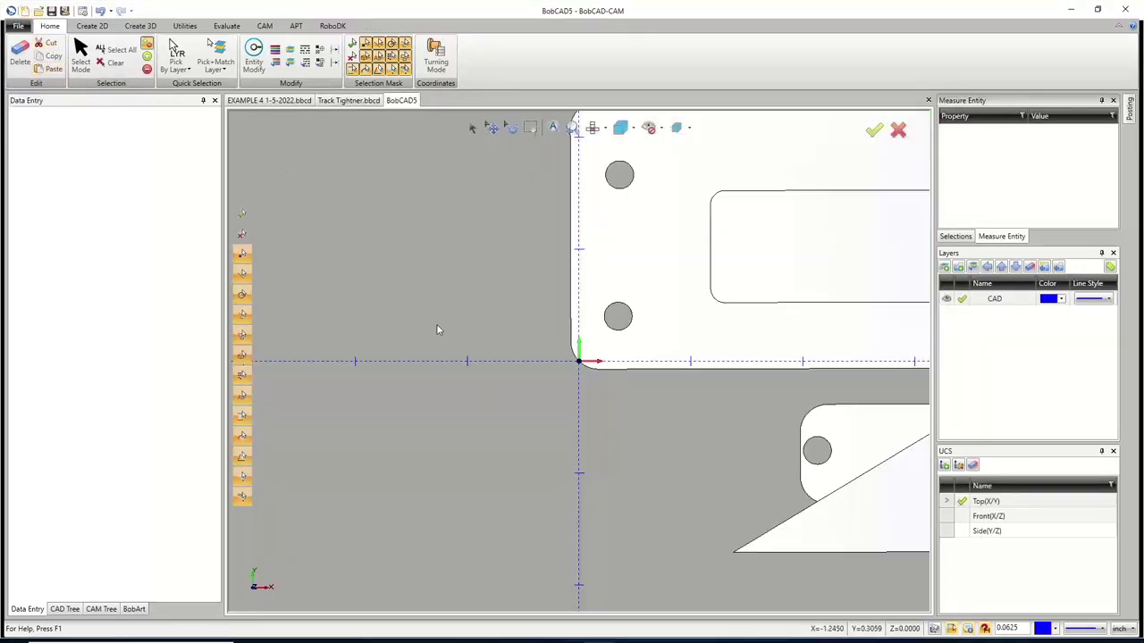
pyautogui.scroll(-4, 436, 327)
pyautogui.scroll(-3, 409, 332)
pyautogui.scroll(4, 465, 358)
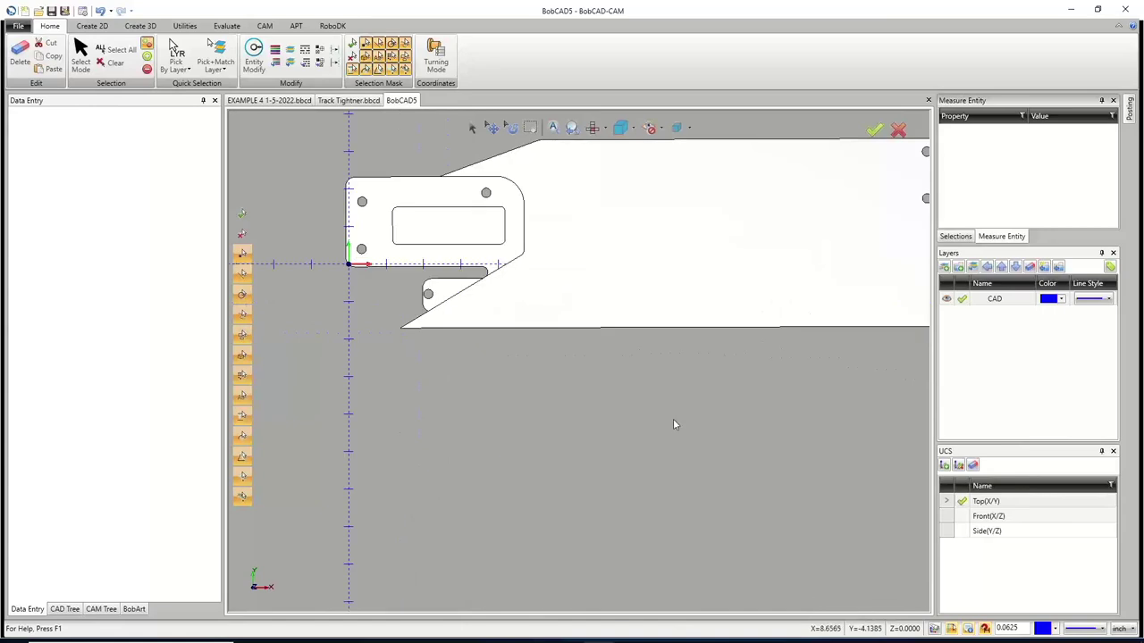
pyautogui.moveTo(676, 423); pyautogui.dragTo(413, 281, button='middle')
# Adjust the view of the pasted part and start a Boolean with the Add type
pyautogui.scroll(4, 412, 281)
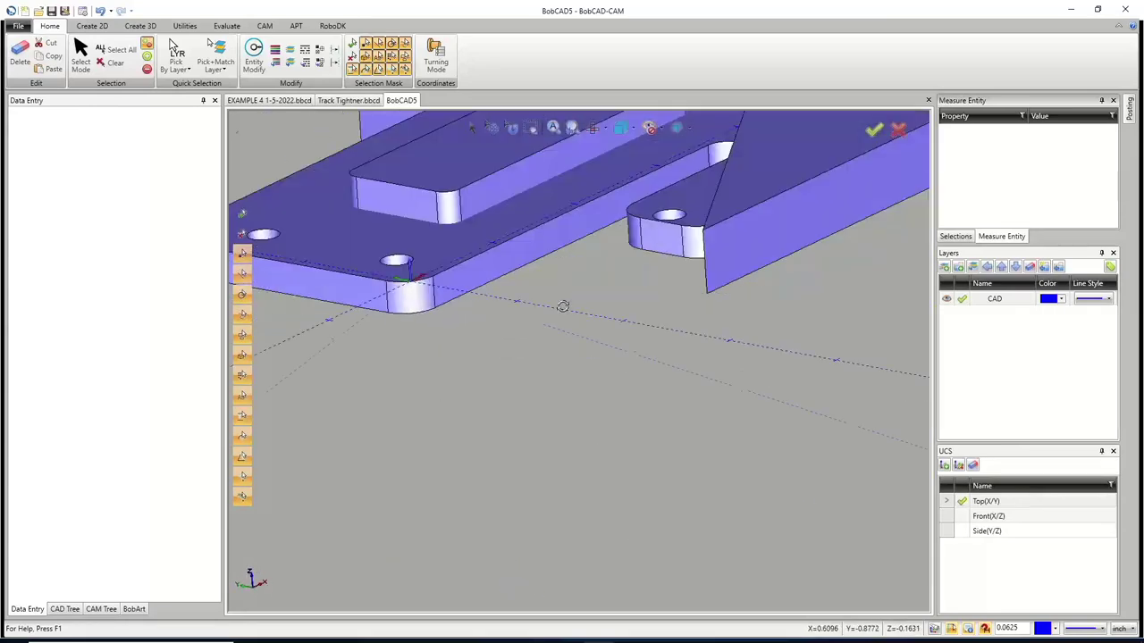
pyautogui.scroll(2, 413, 280)
pyautogui.scroll(-6, 485, 331)
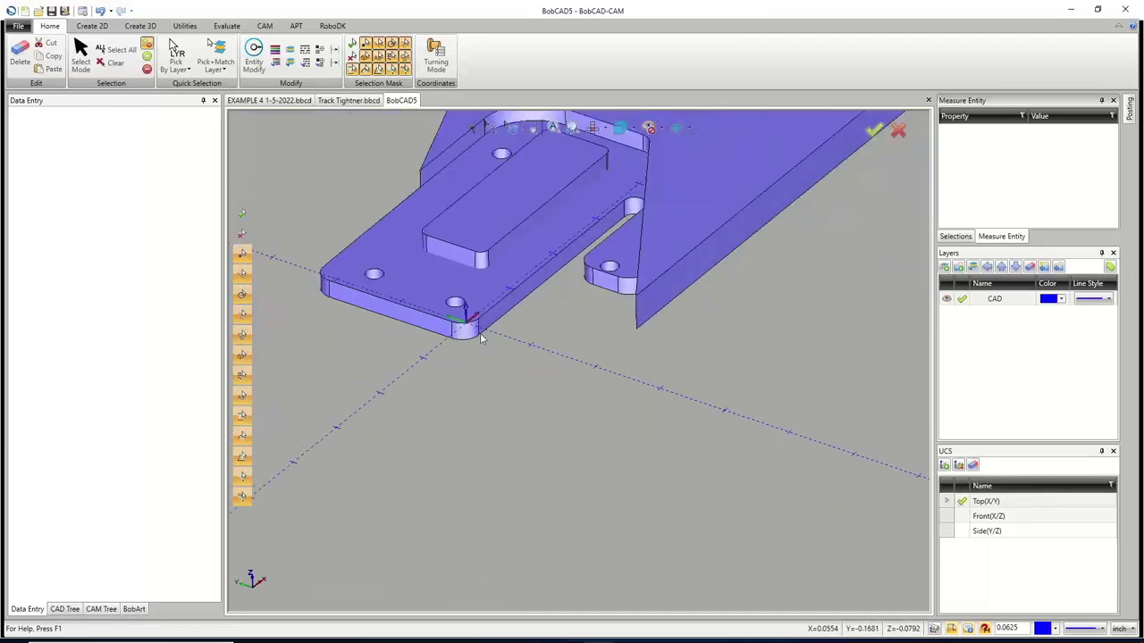
pyautogui.scroll(4, 477, 284)
pyautogui.scroll(-2, 479, 288)
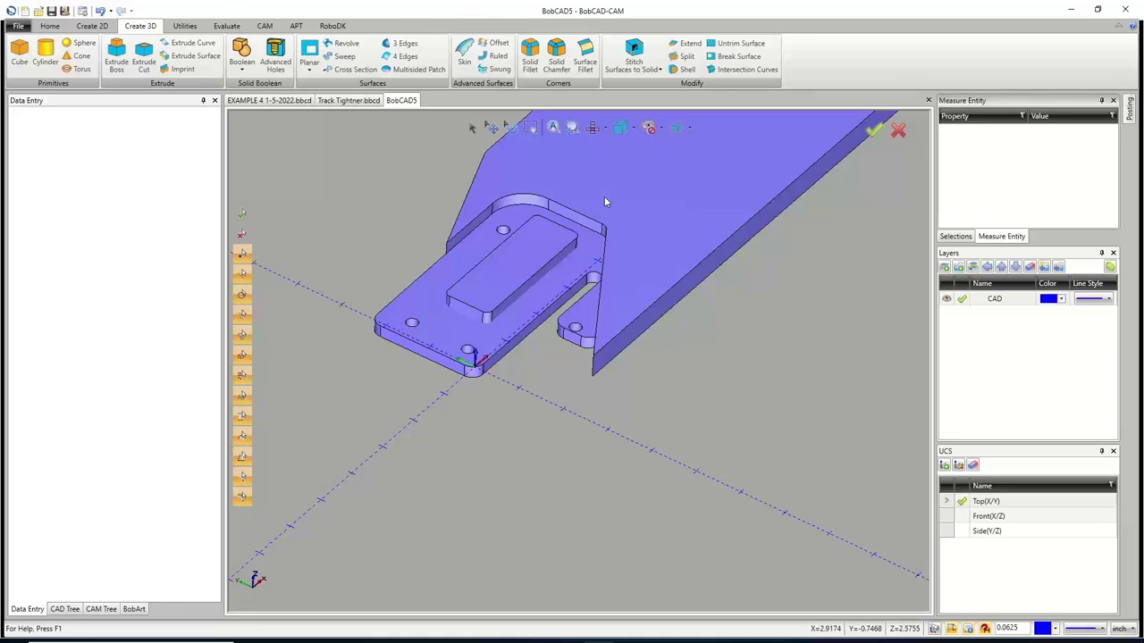
pyautogui.moveTo(604, 202); pyautogui.dragTo(610, 257, button='middle')
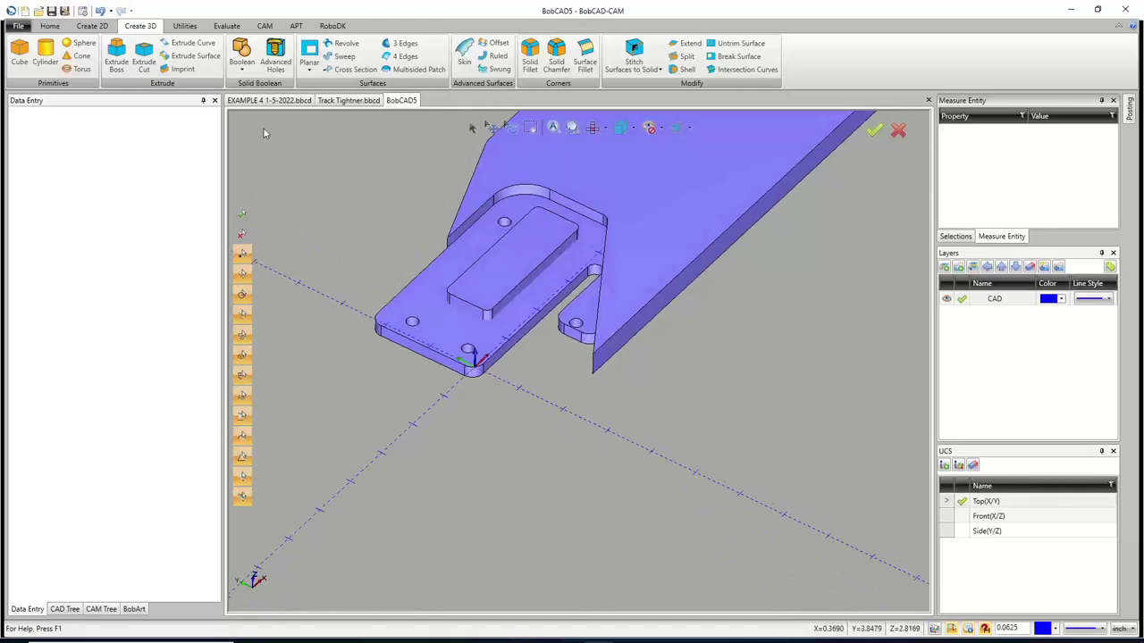
pyautogui.click(241, 50)
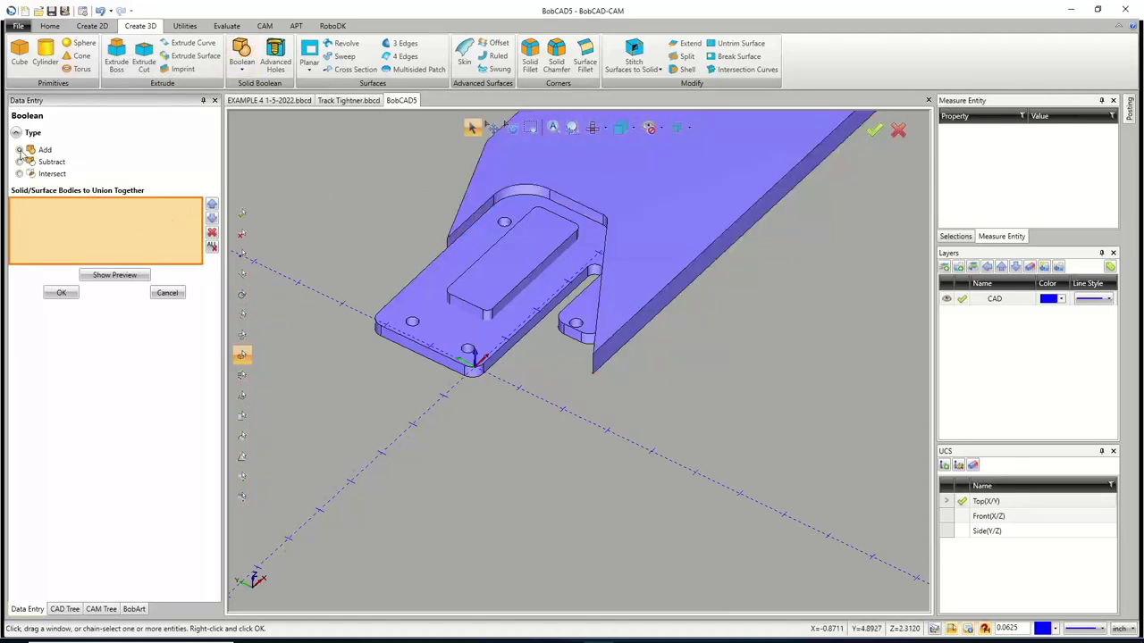
# Union the large plate, base plate, pad and last solid with a previewed Add Boolean
pyautogui.click(599, 176)
pyautogui.click(520, 199)
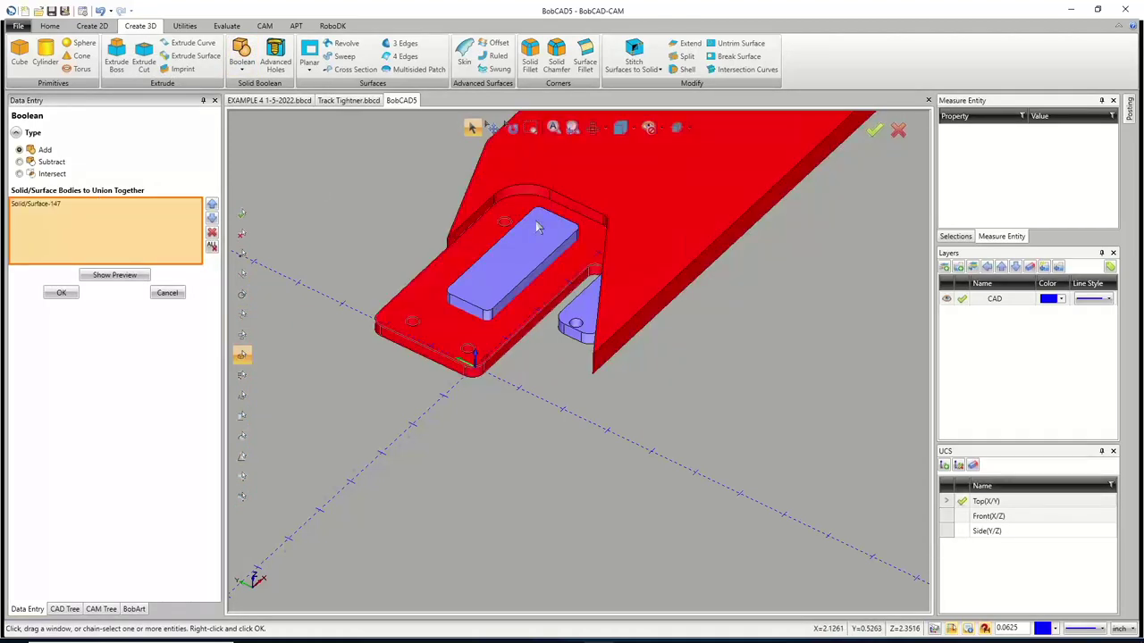
pyautogui.click(534, 266)
pyautogui.click(534, 266)
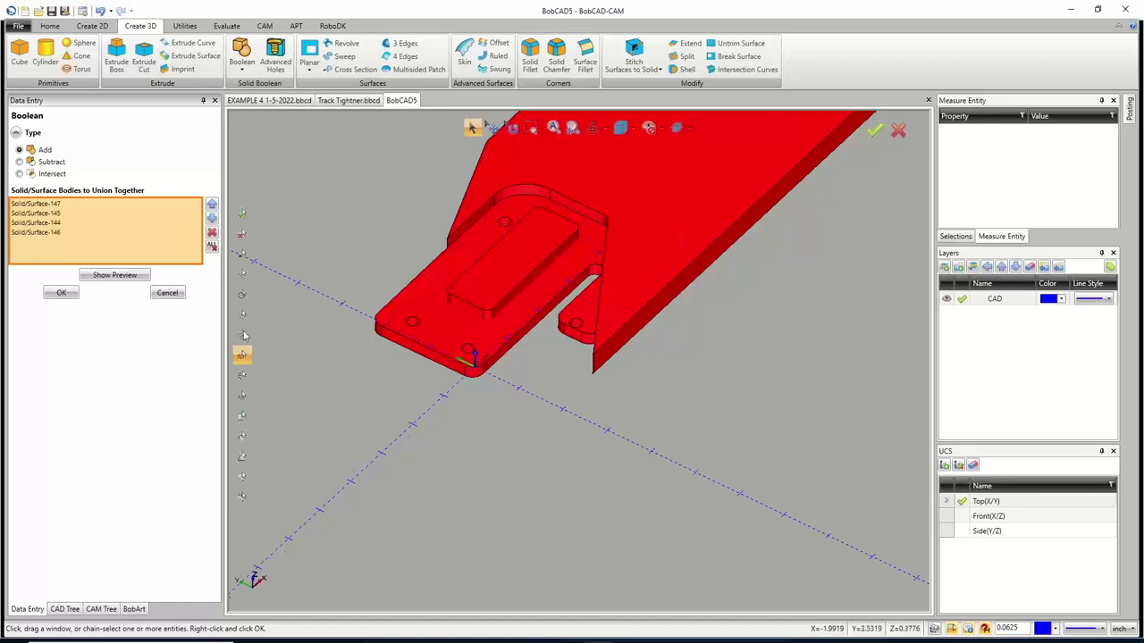
pyautogui.click(114, 276)
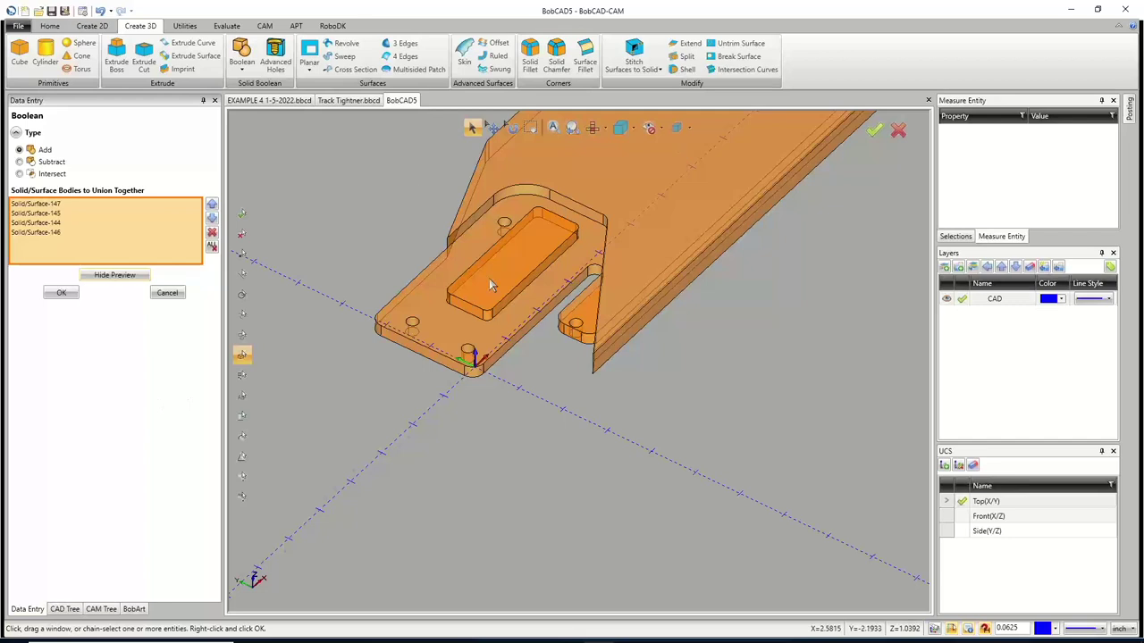
pyautogui.click(56, 294)
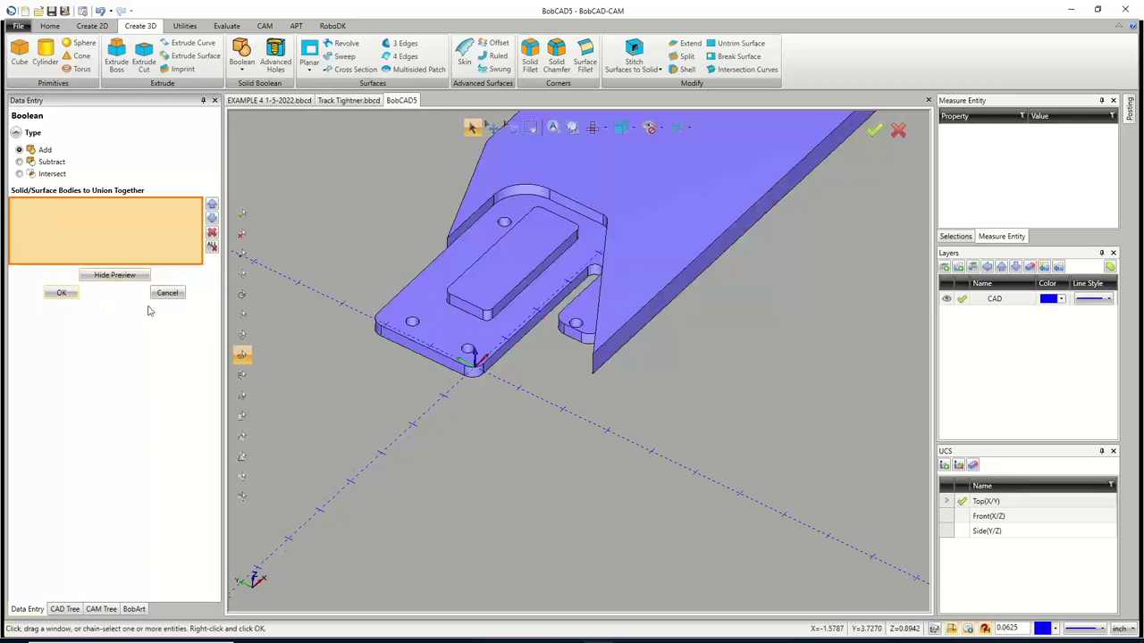
pyautogui.click(169, 294)
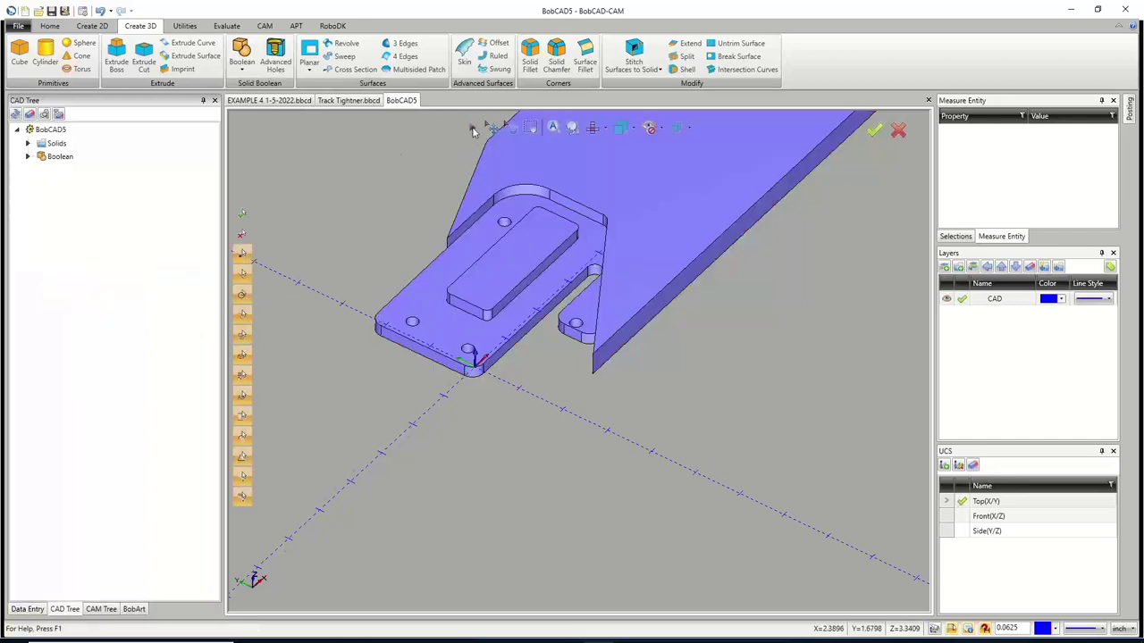
pyautogui.click(586, 222)
# Orbit to a low side view, then switch to the Track Tightner.bbcd document
pyautogui.moveTo(677, 333); pyautogui.dragTo(608, 294, button='middle')
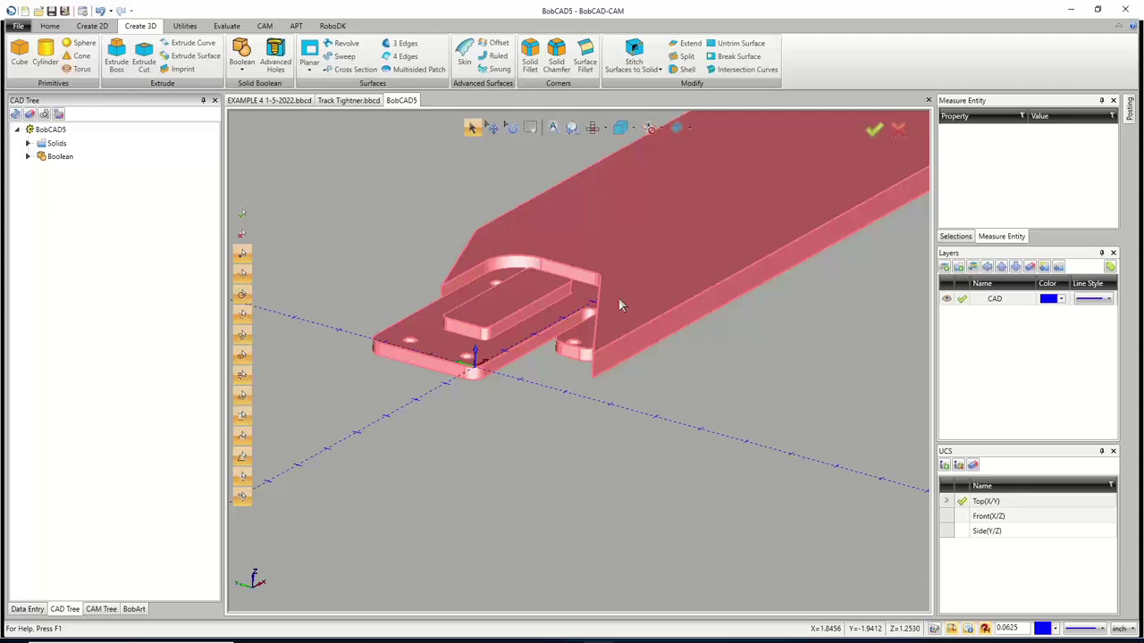
pyautogui.click(347, 100)
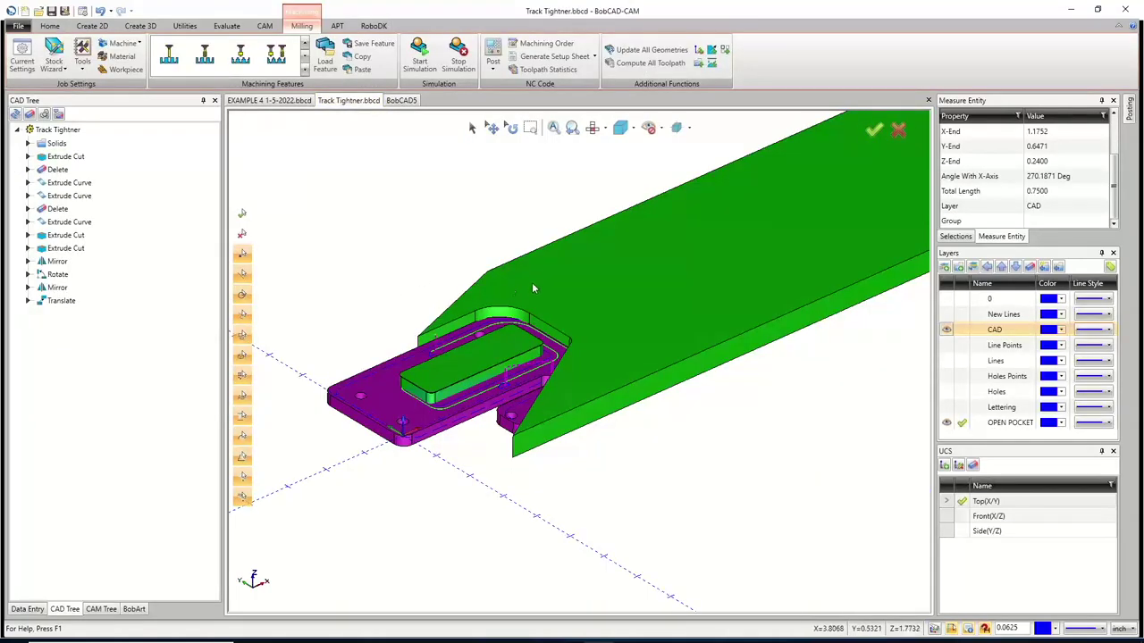
# Switch to the BobCAD5 document holding the Boolean-merged solid
pyautogui.click(403, 100)
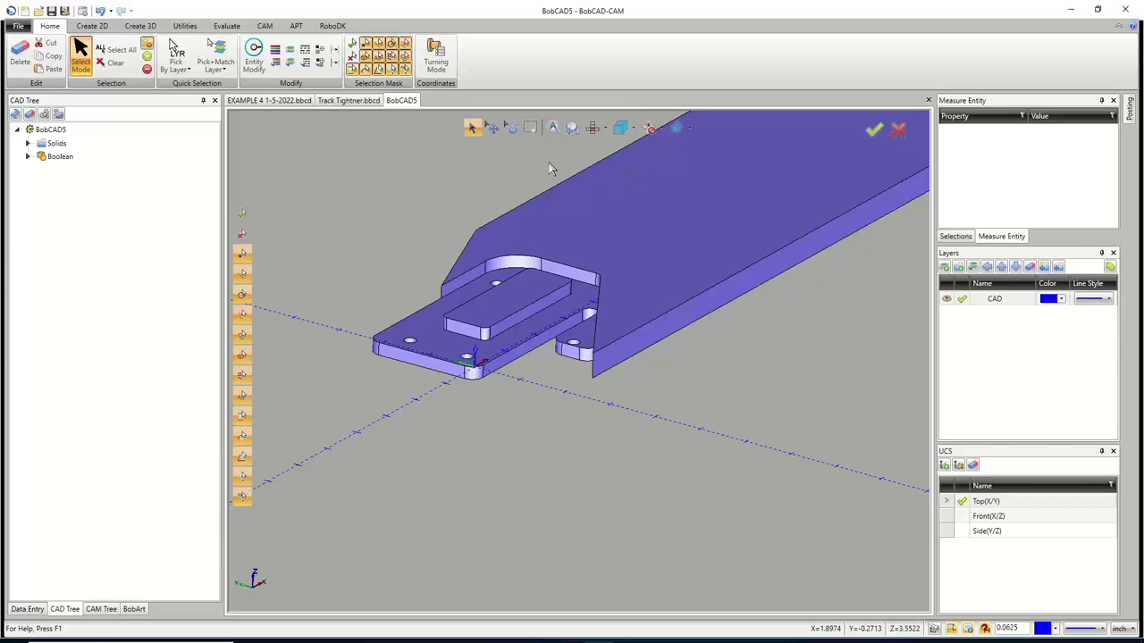
# View the merged part from Top, orbit back to 3-D, and show the CAM tree
pyautogui.click(593, 128)
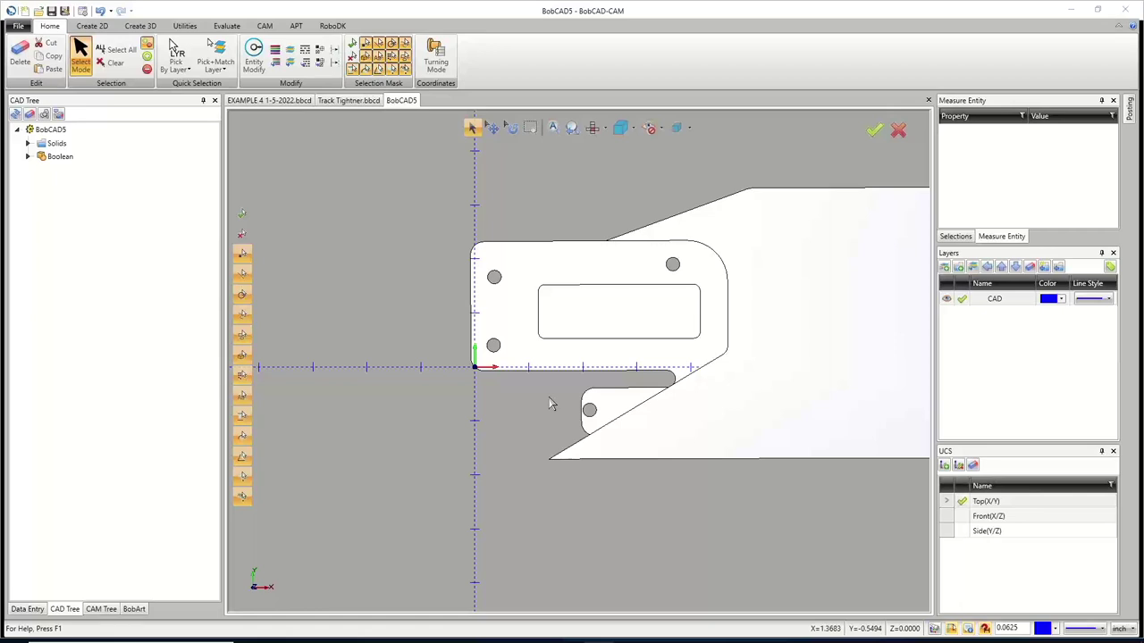
pyautogui.moveTo(648, 447); pyautogui.dragTo(695, 381, button='middle')
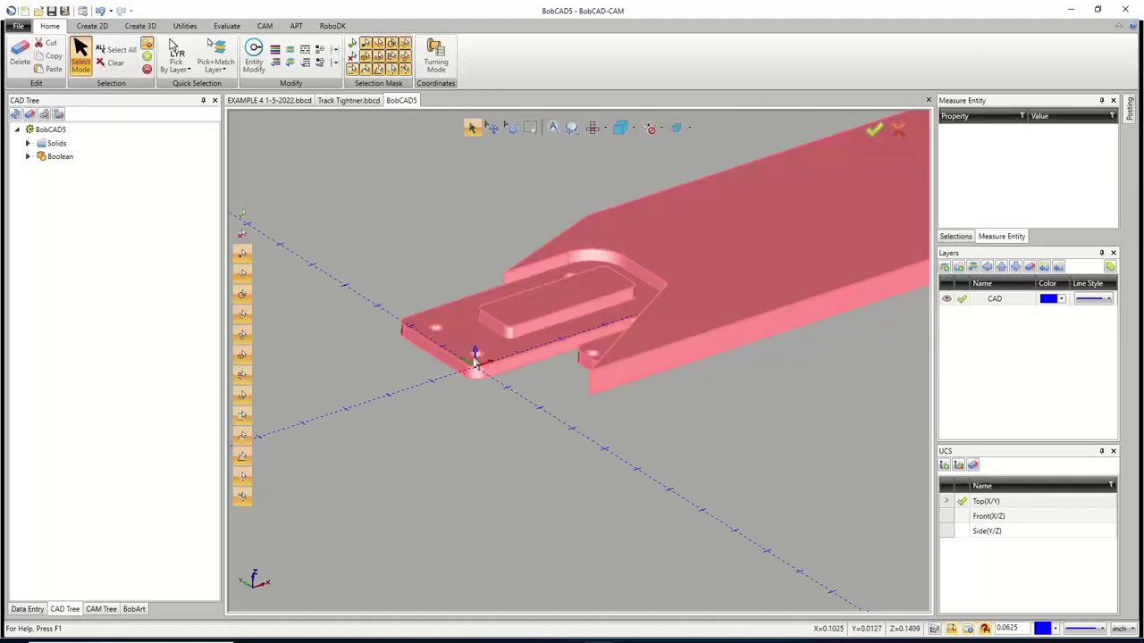
pyautogui.click(101, 608)
# Start a Milling job for BC_3x_Mill with Stock Wizard stock and pick the Machine Setup origin
pyautogui.rightClick(76, 150)
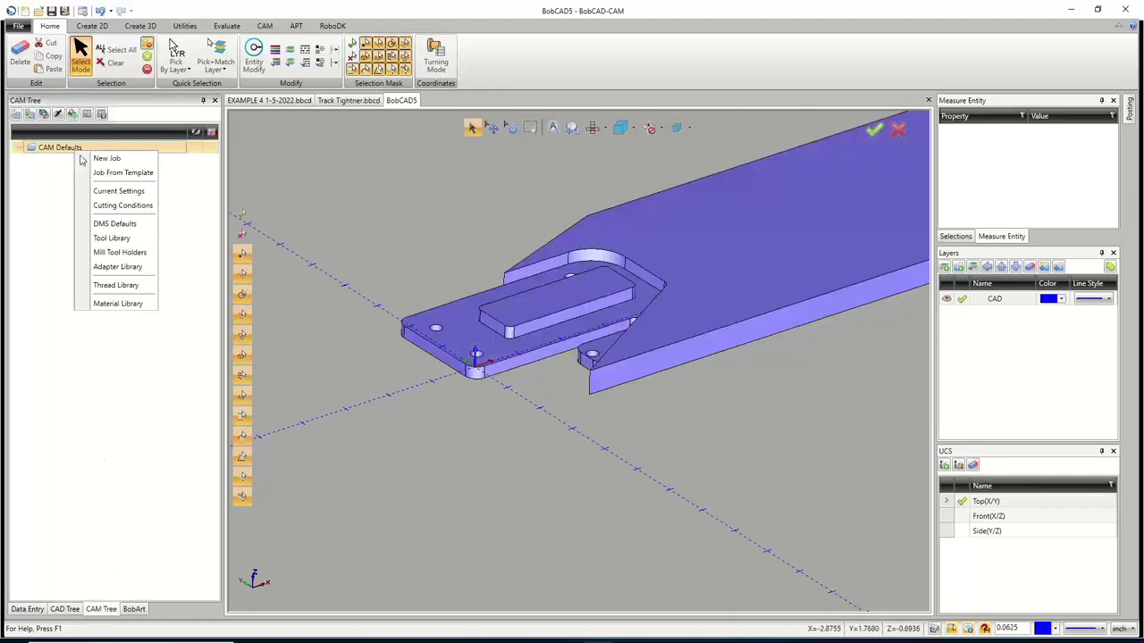
pyautogui.click(104, 160)
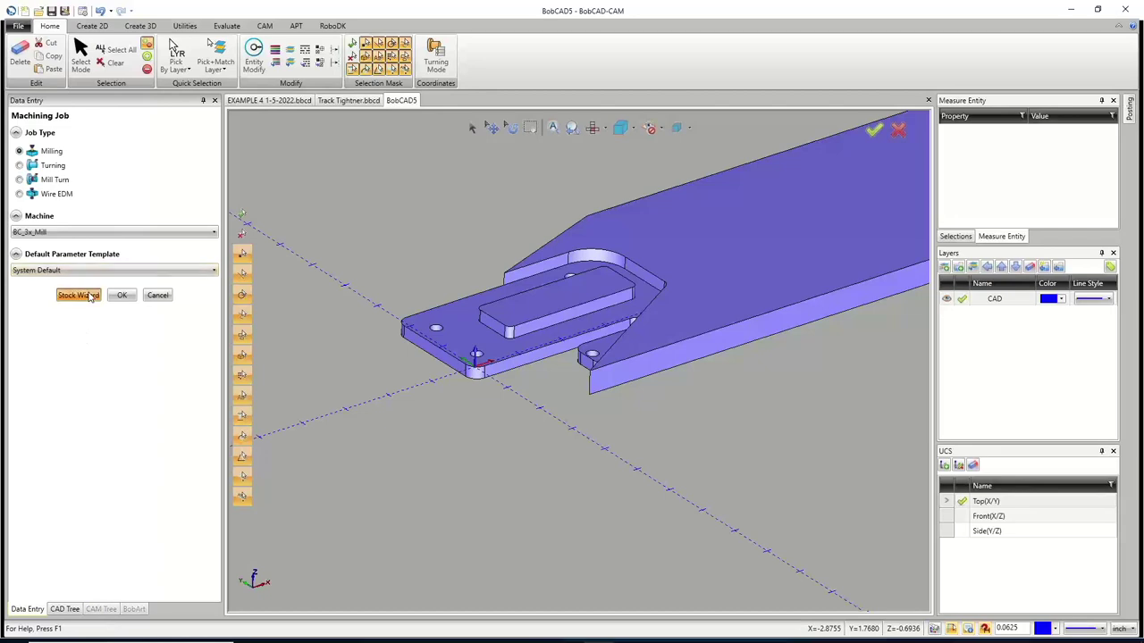
pyautogui.click(78, 296)
pyautogui.click(77, 219)
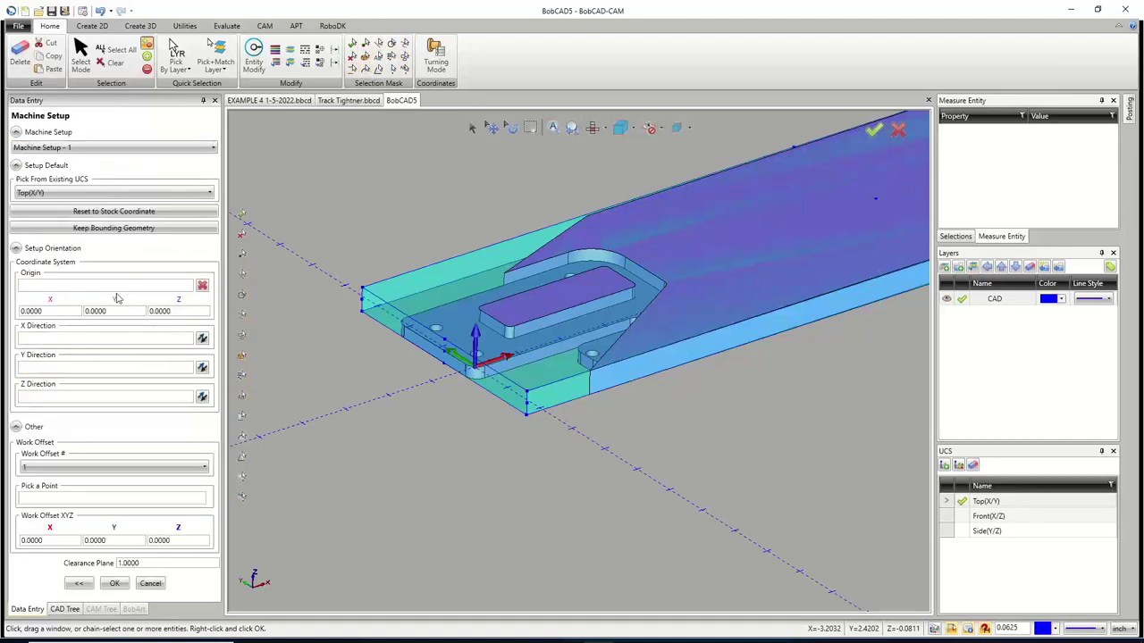
pyautogui.scroll(5, 494, 360)
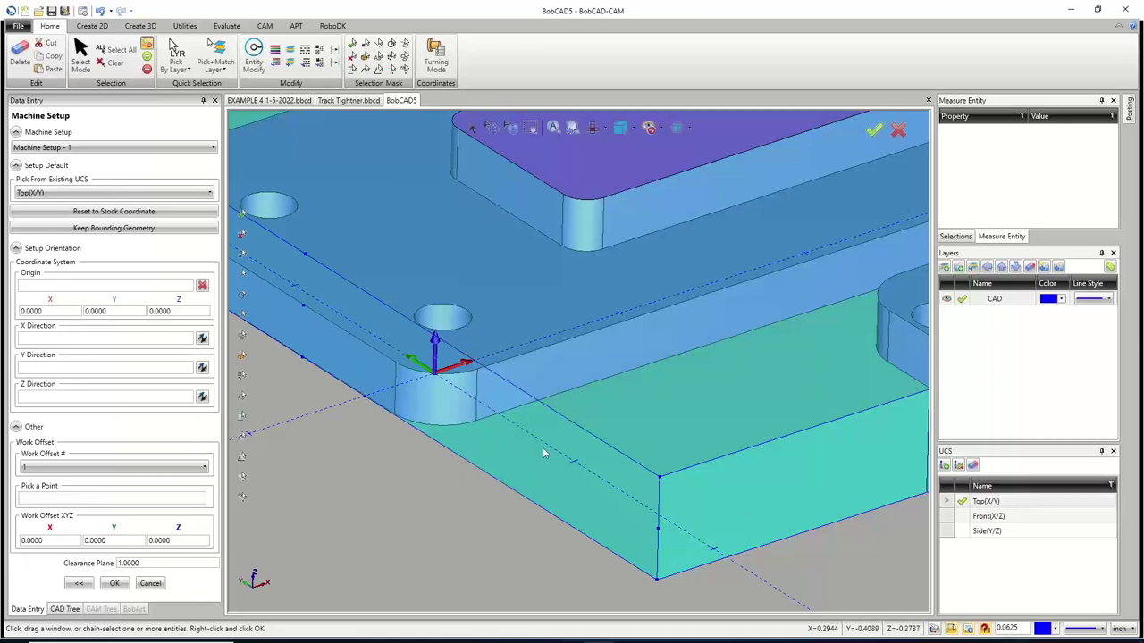
pyautogui.scroll(-5, 641, 479)
pyautogui.moveTo(641, 479); pyautogui.dragTo(666, 482, button='middle')
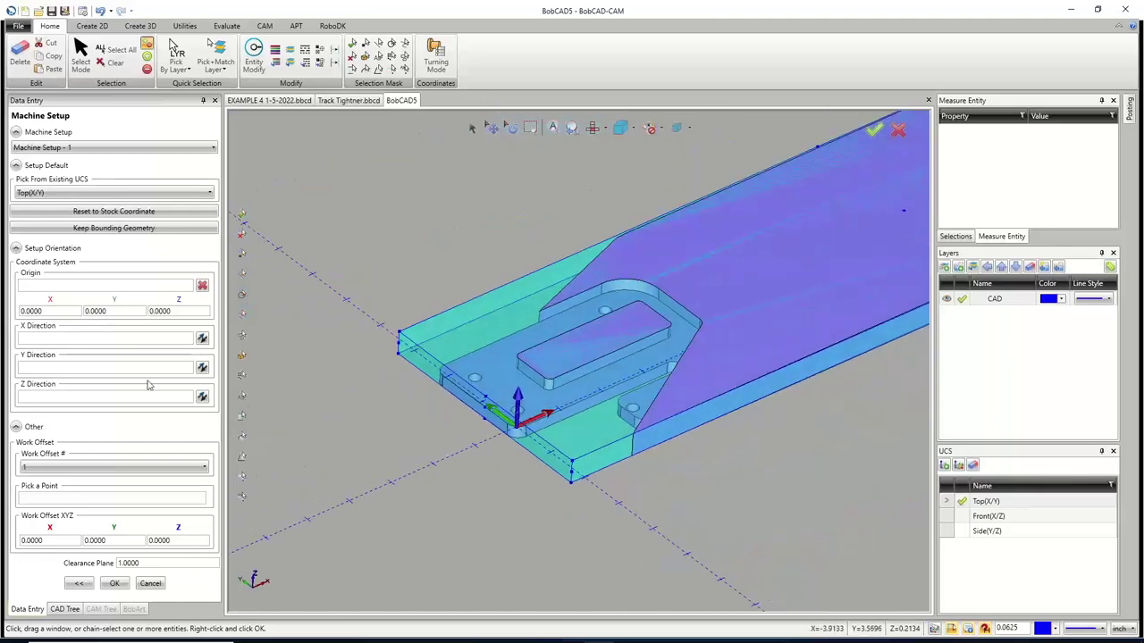
pyautogui.click(99, 286)
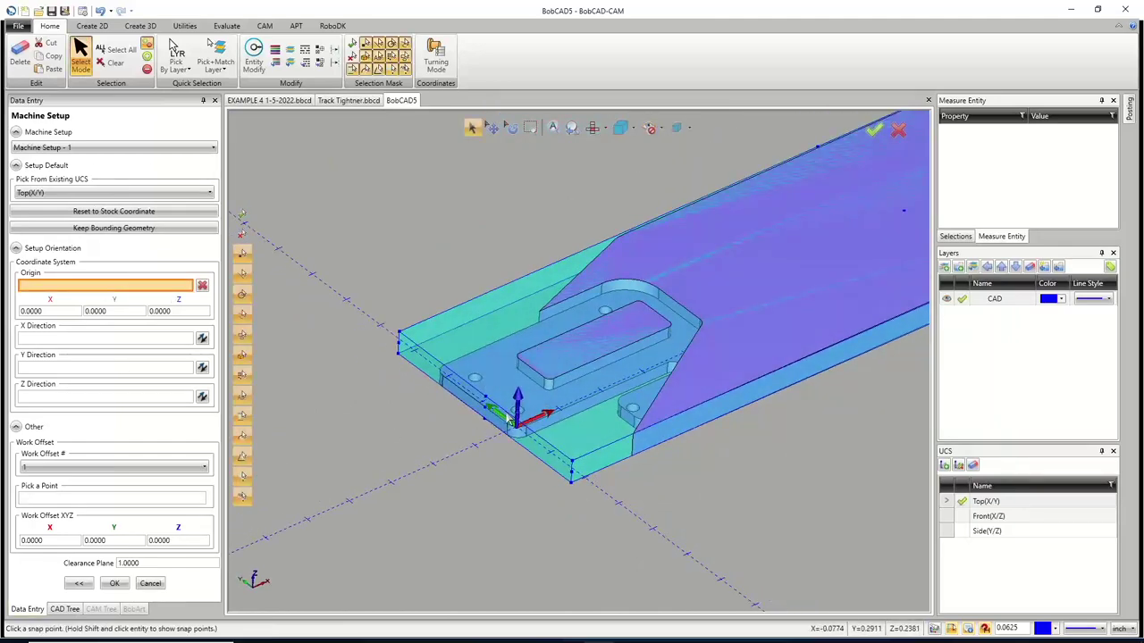
# Place the setup origin at the part corner (X -0.0800, Y -1.7097, Z 0.2500) and accept the machine setup
pyautogui.click(574, 465)
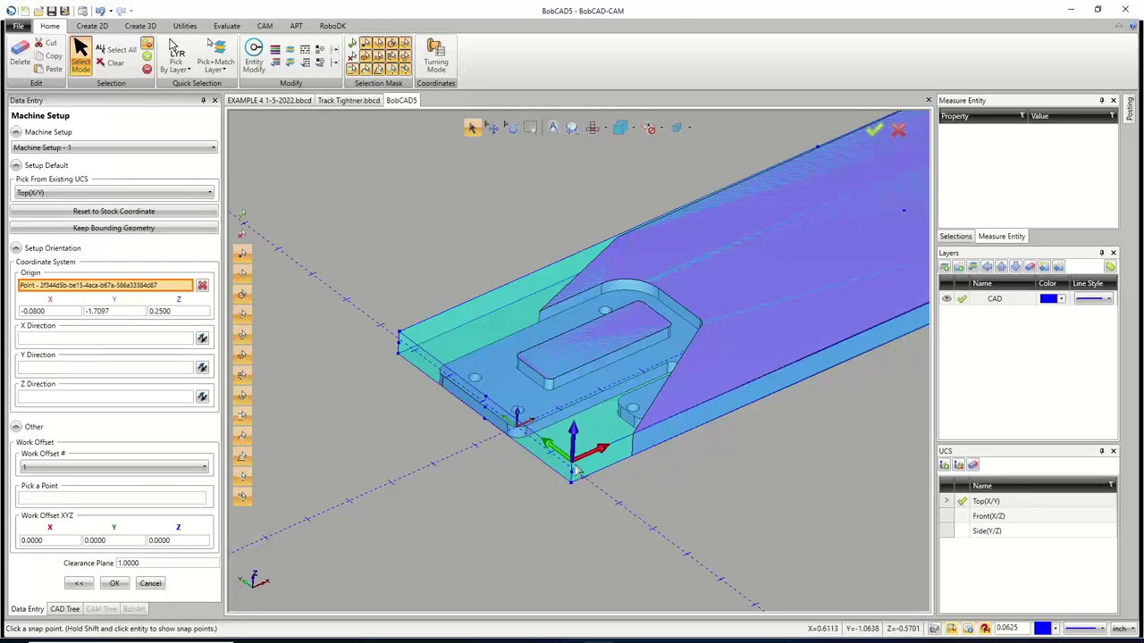
pyautogui.scroll(-3, 576, 466)
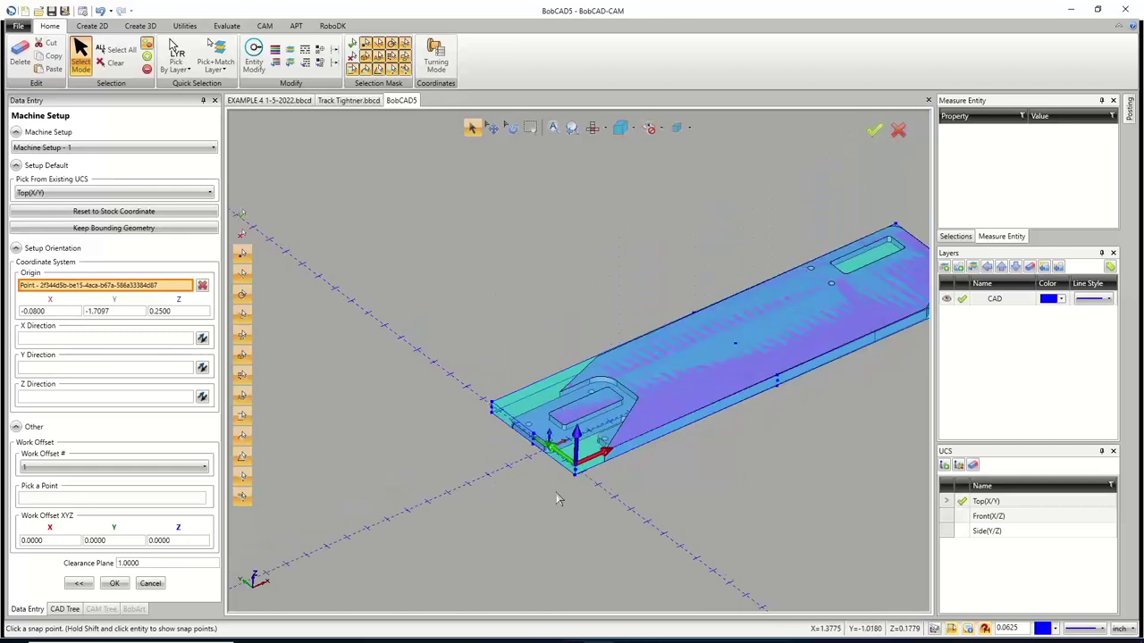
pyautogui.scroll(3, 592, 474)
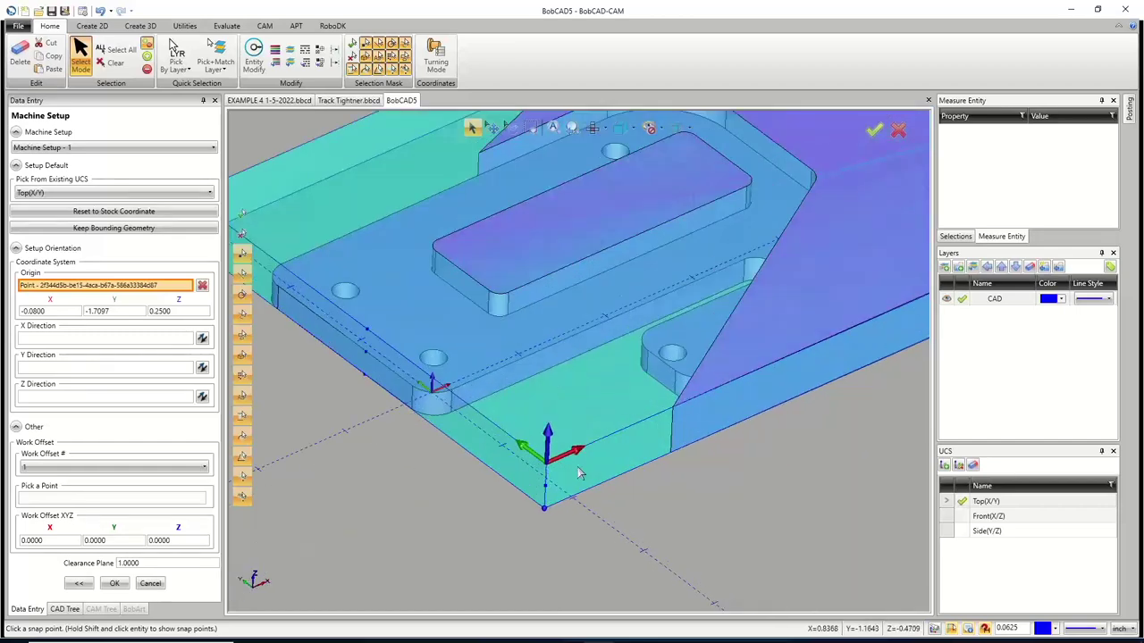
pyautogui.scroll(-2, 593, 475)
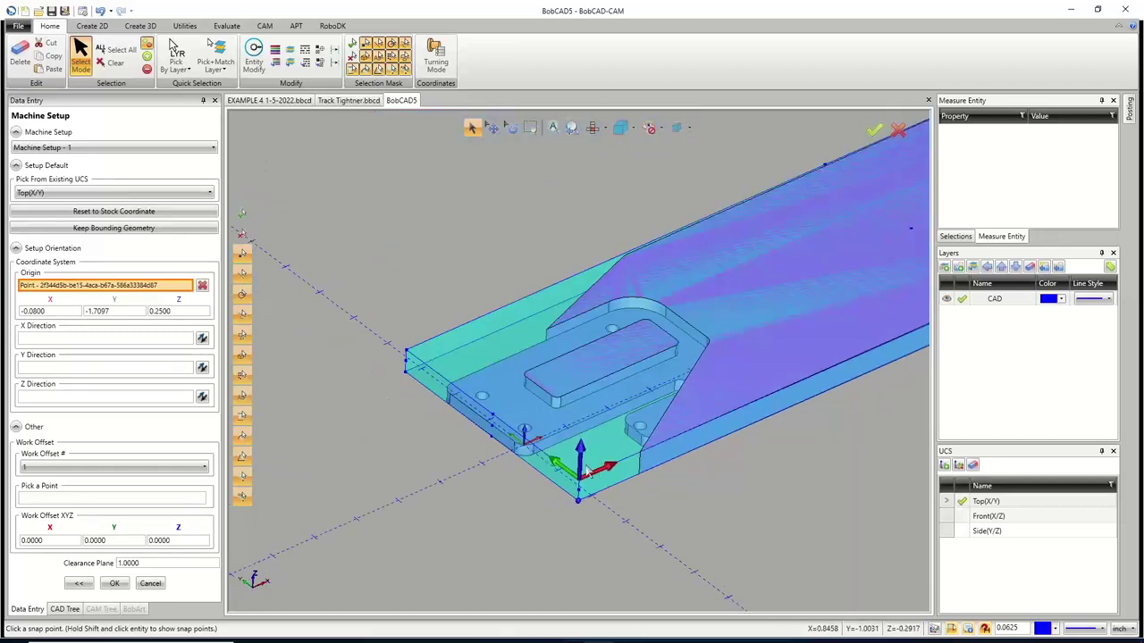
pyautogui.scroll(3, 587, 482)
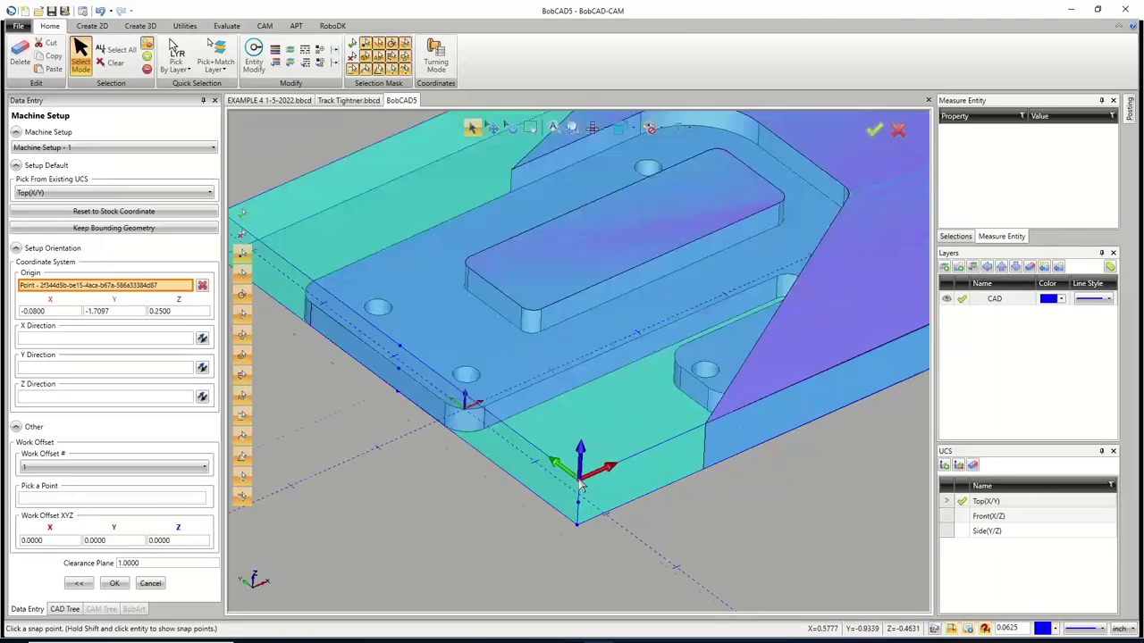
pyautogui.scroll(-5, 581, 487)
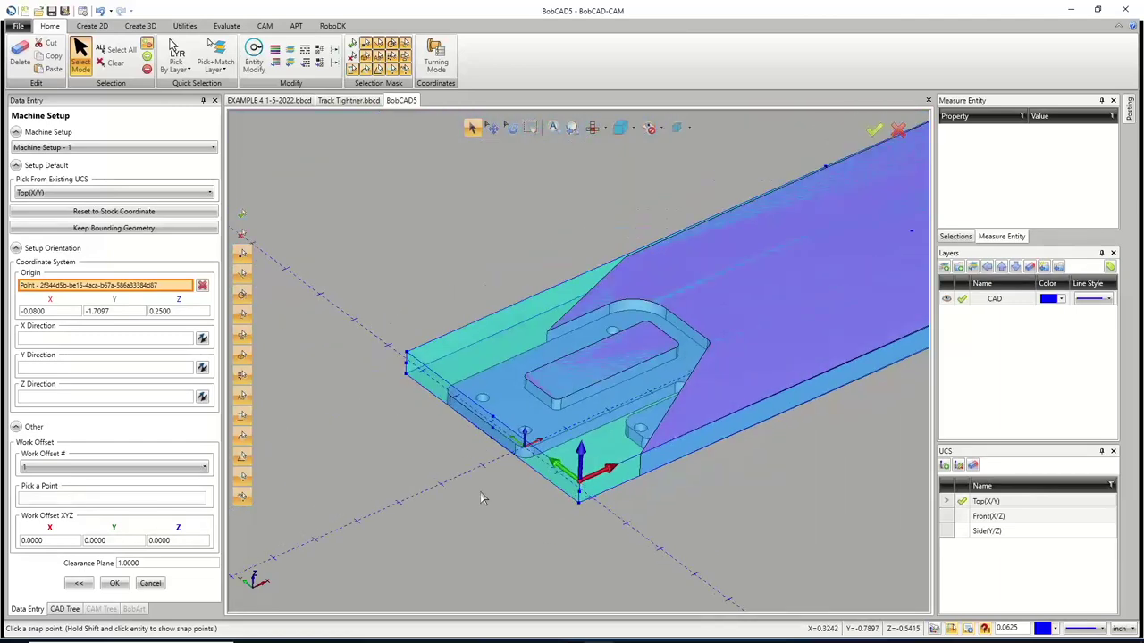
pyautogui.click(114, 582)
pyautogui.click(88, 237)
# Blank the Stock in the CAM tree and create a new active layer OPEN POCKET beside CAD
pyautogui.rightClick(88, 238)
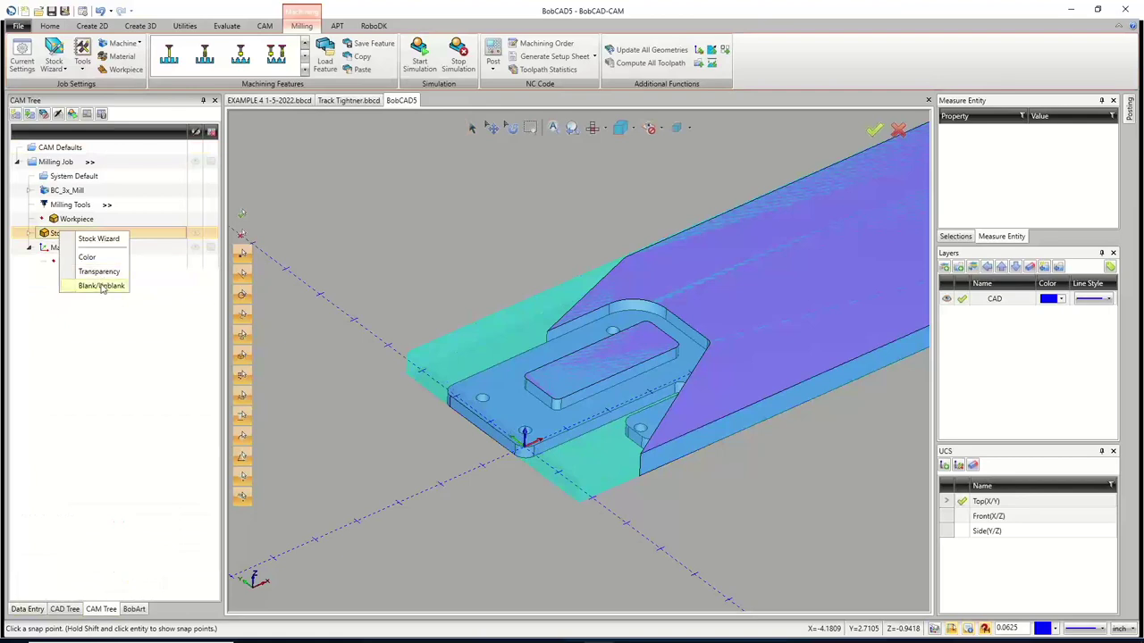
pyautogui.click(102, 287)
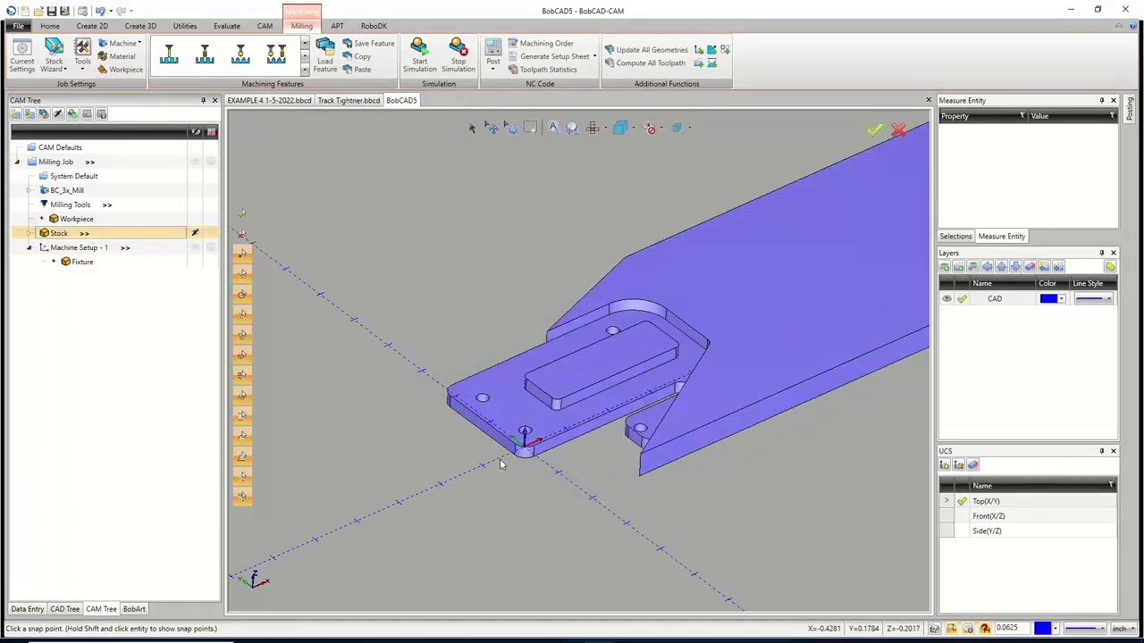
pyautogui.rightClick(963, 323)
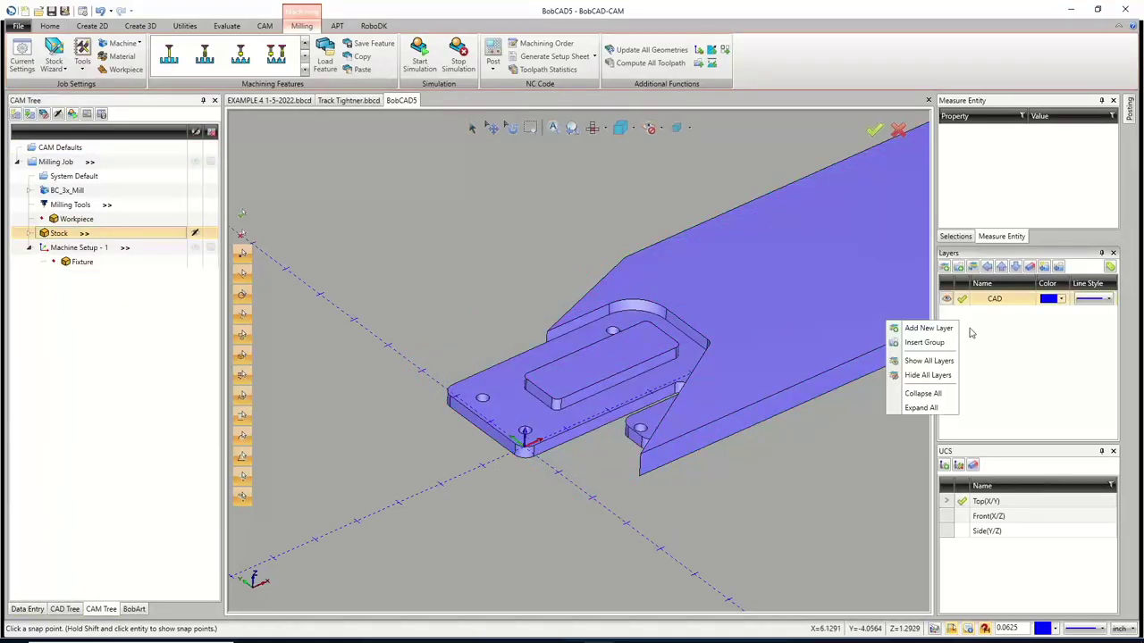
pyautogui.click(924, 327)
pyautogui.write('OPEN POCKET')
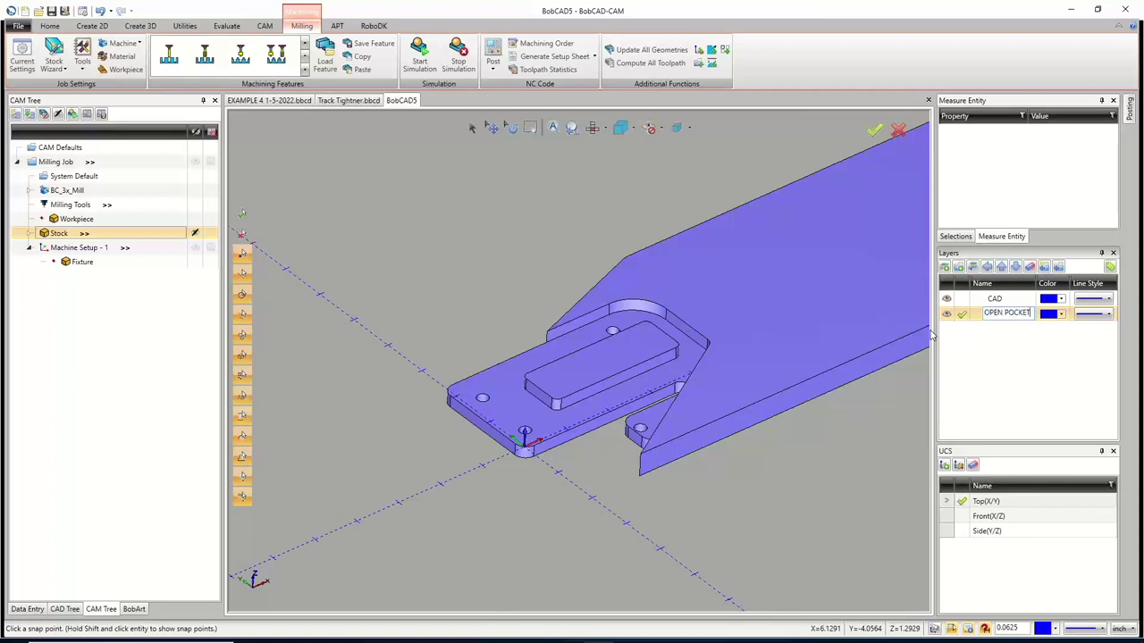
pyautogui.press('Return')
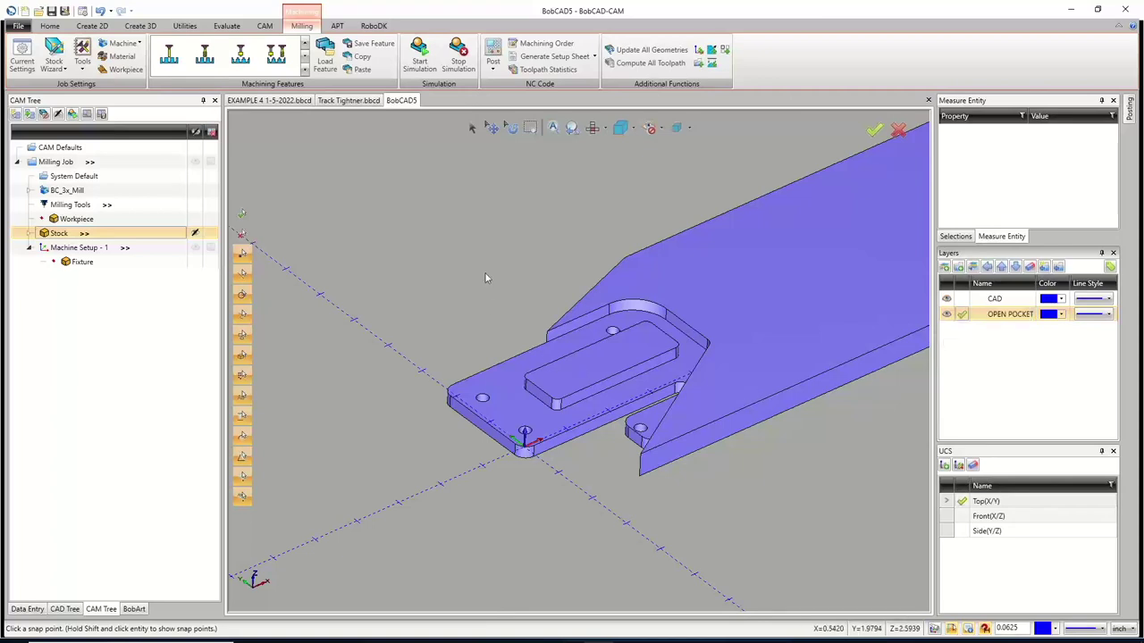
pyautogui.click(92, 26)
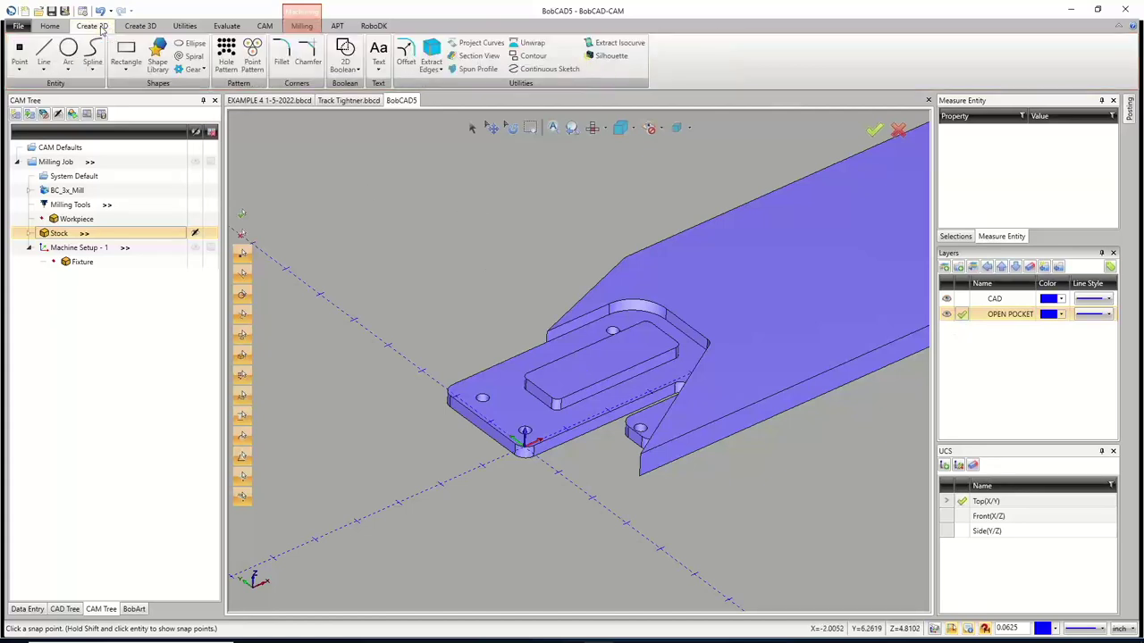
# Extract edges from the pad's top face and the notch face, projected onto the Z 0.5 plane
pyautogui.click(426, 52)
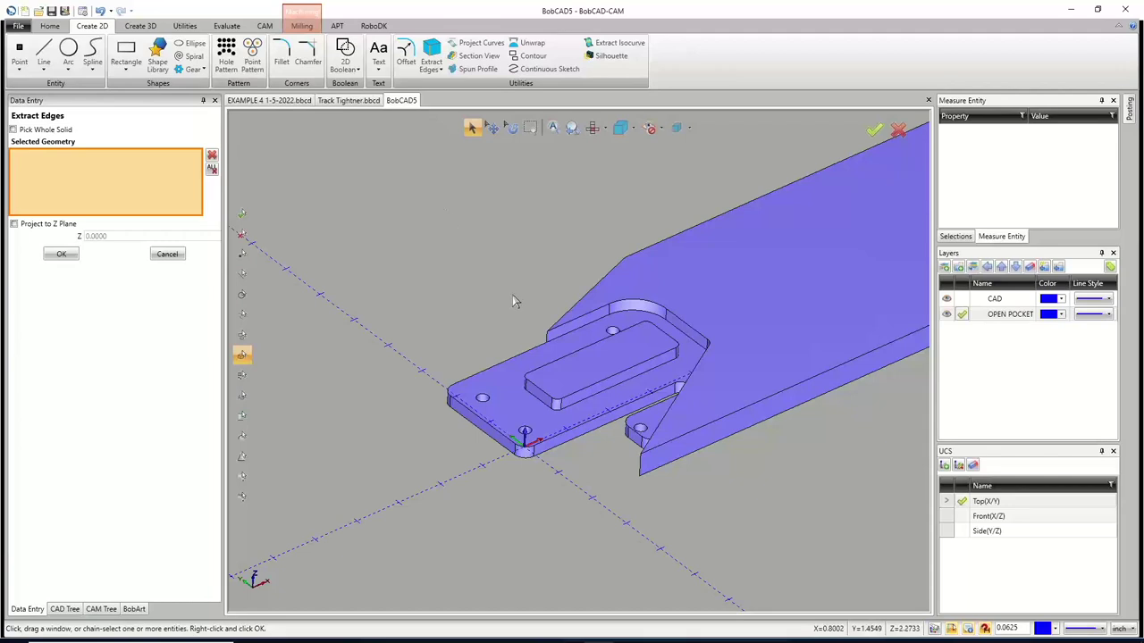
pyautogui.click(14, 225)
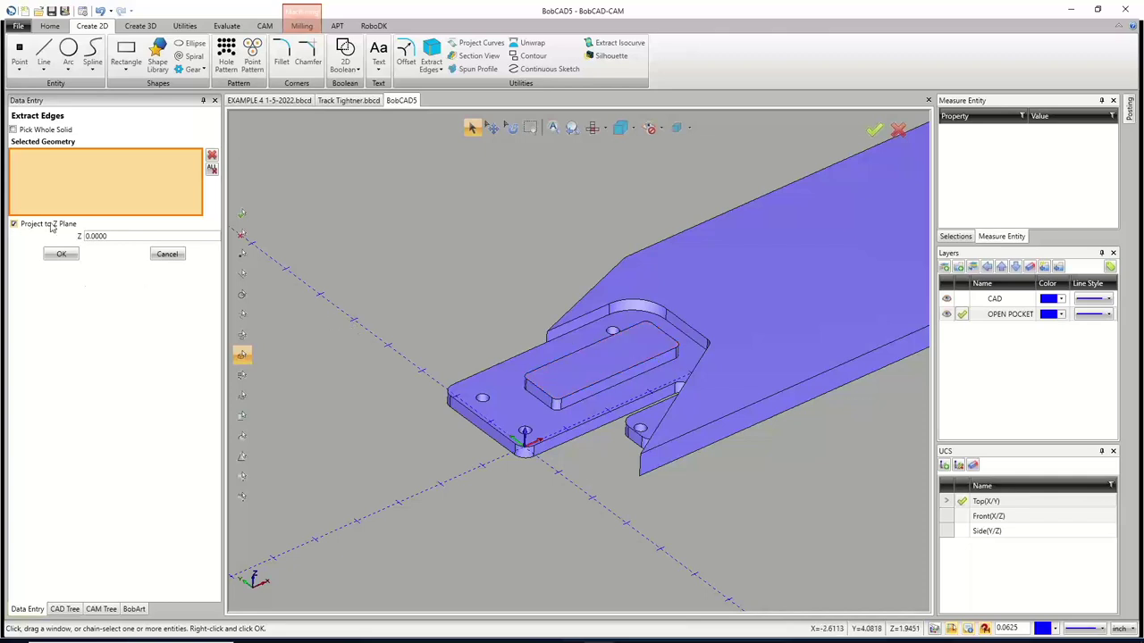
pyautogui.moveTo(114, 237); pyautogui.dragTo(51, 234)
pyautogui.write('.5')
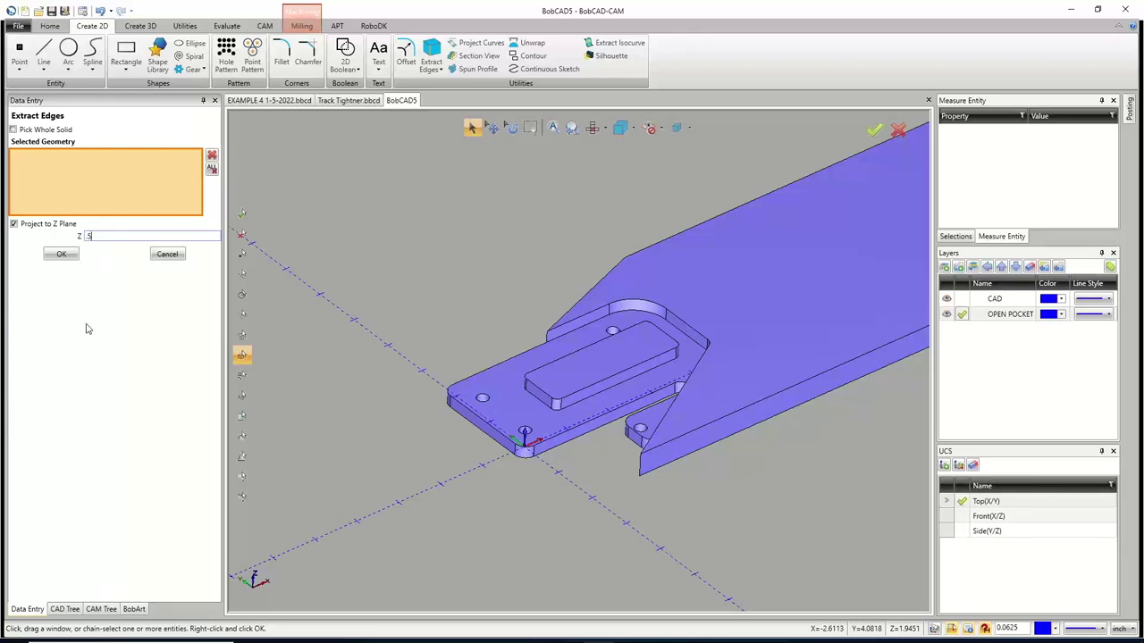
pyautogui.press('Tab')
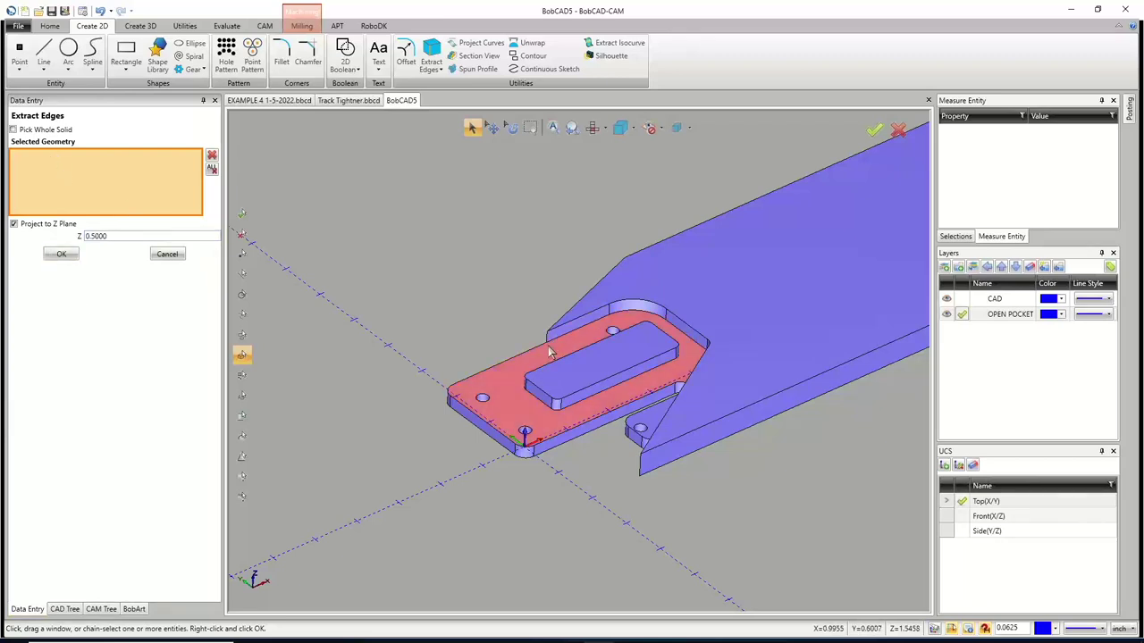
pyautogui.click(550, 351)
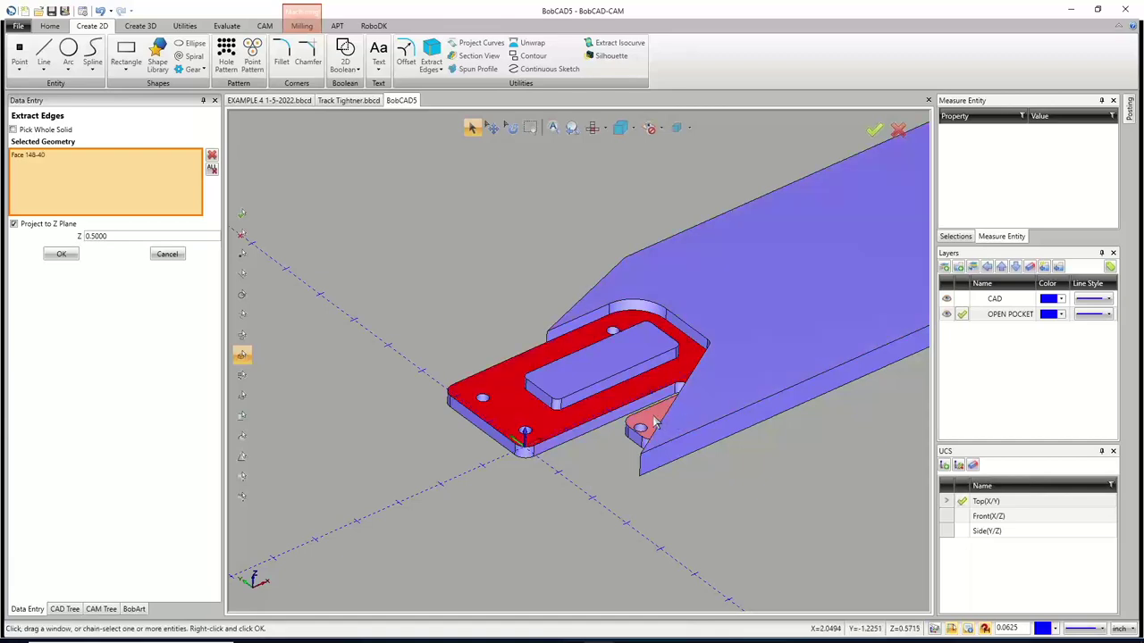
pyautogui.click(657, 418)
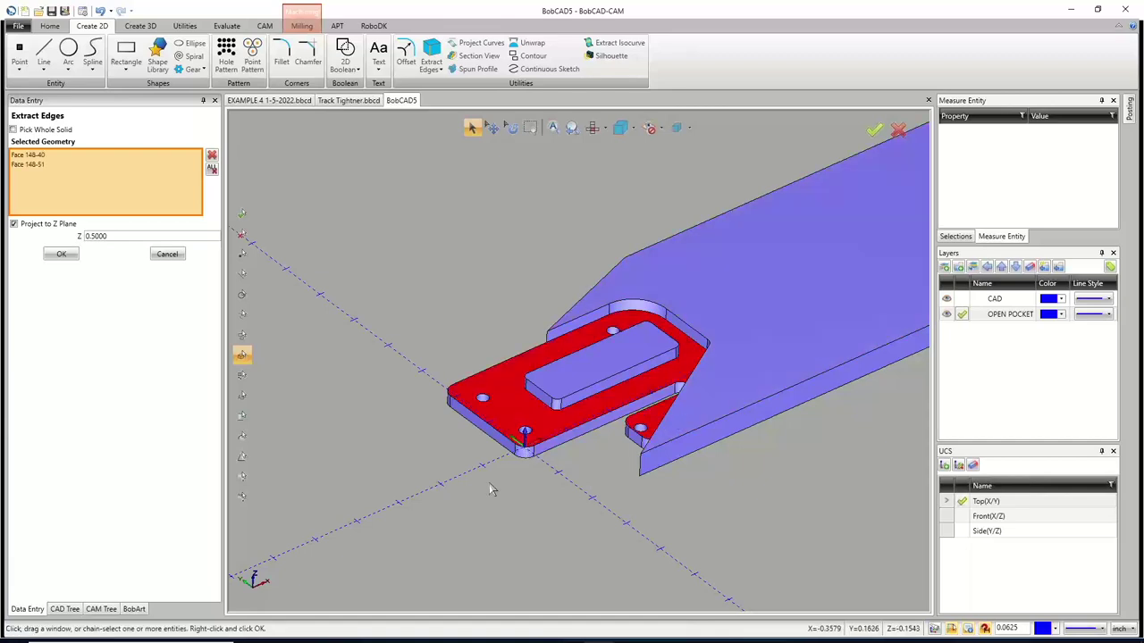
pyautogui.click(62, 255)
pyautogui.click(168, 254)
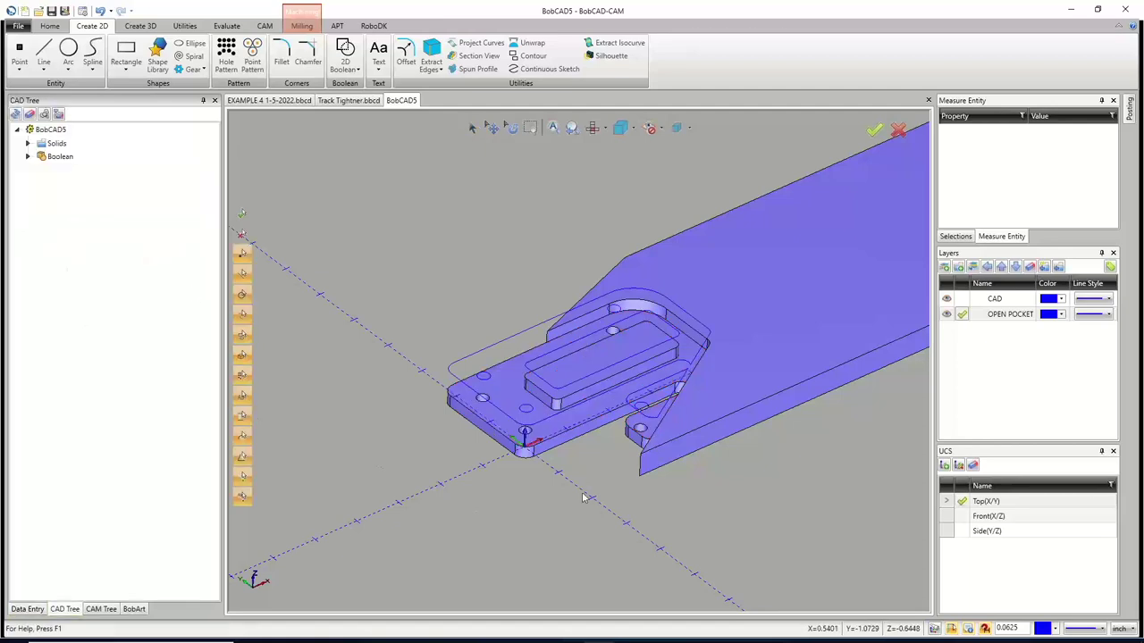
# Hide the CAD layer and, in Top view, delete the four hole circles from the extracted outline
pyautogui.click(974, 299)
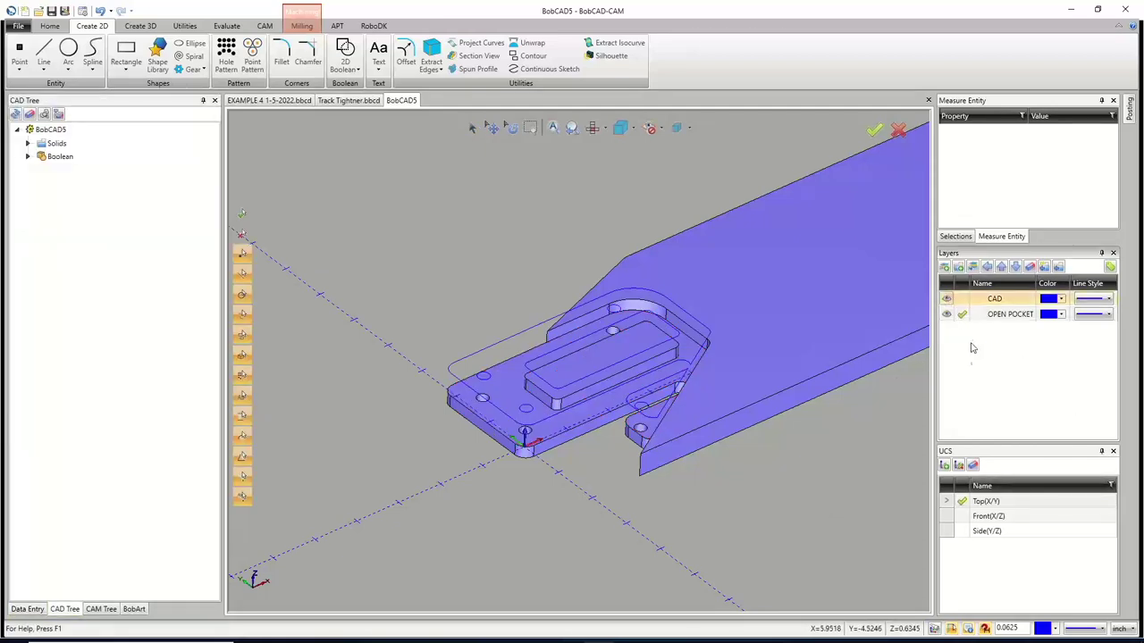
pyautogui.click(946, 298)
pyautogui.hotkey('ctrl', 't')
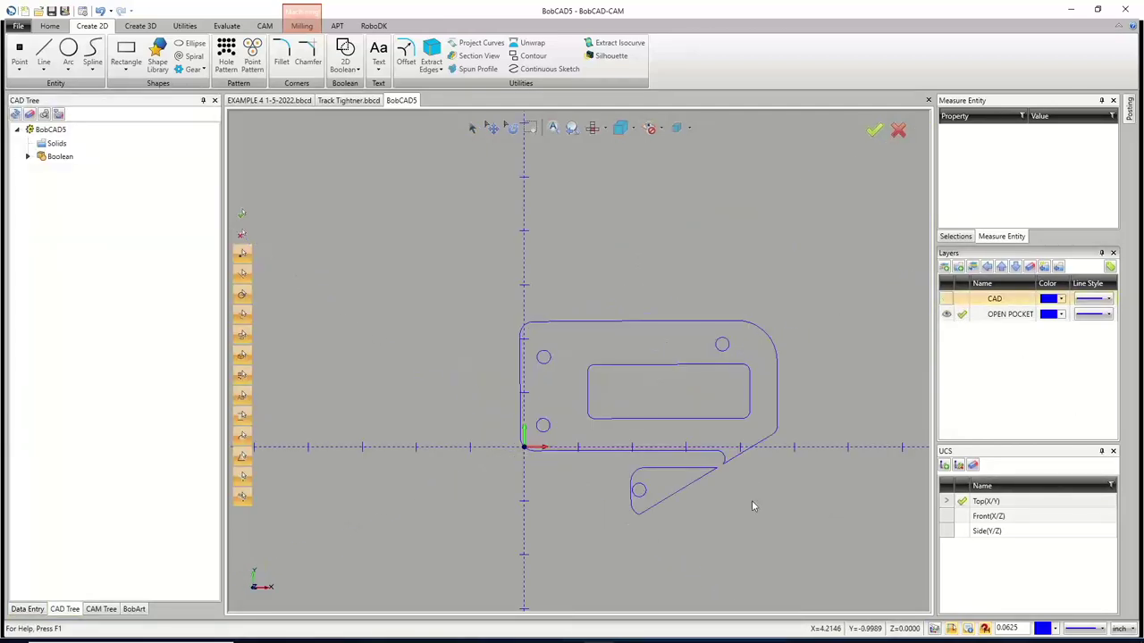
pyautogui.scroll(2, 726, 499)
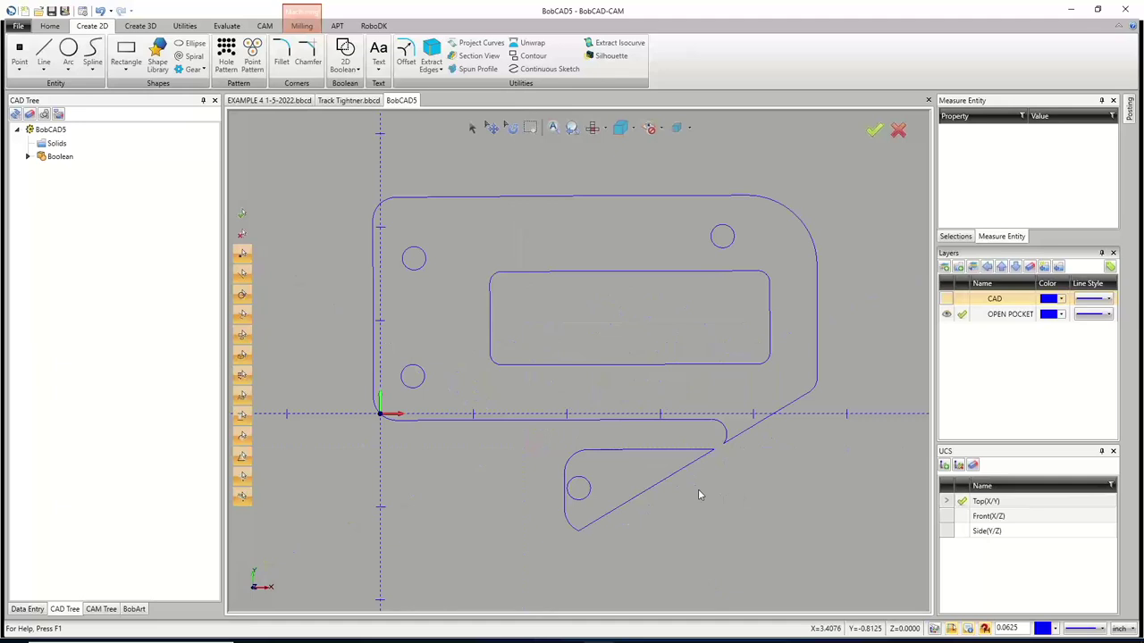
pyautogui.click(472, 128)
pyautogui.click(733, 245)
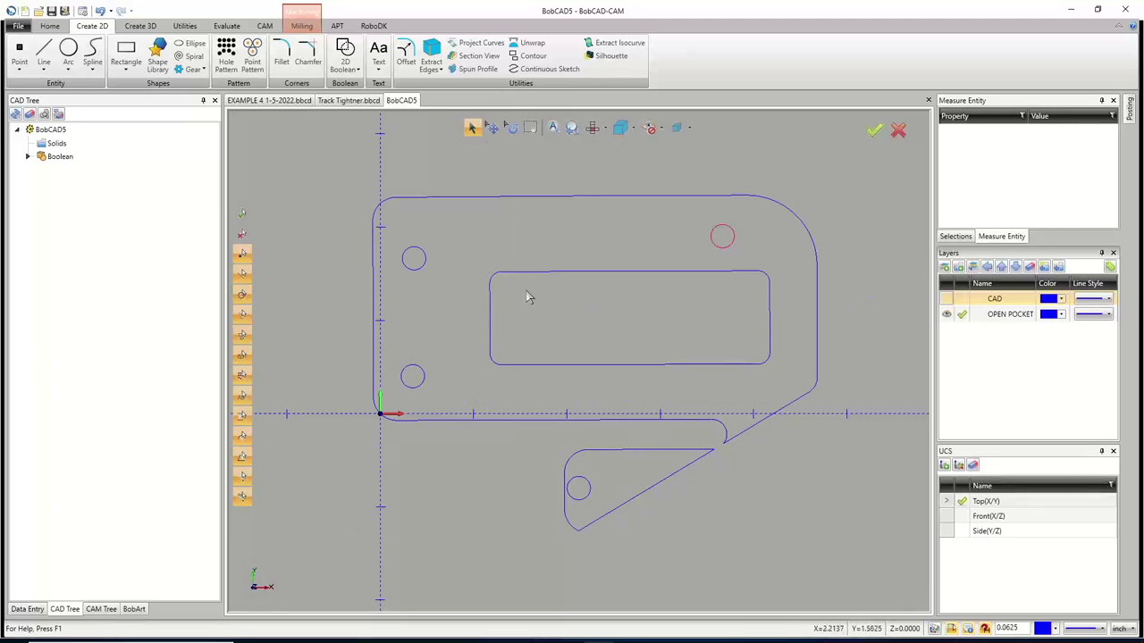
pyautogui.click(424, 267)
pyautogui.click(421, 384)
pyautogui.click(567, 486)
pyautogui.press('Delete')
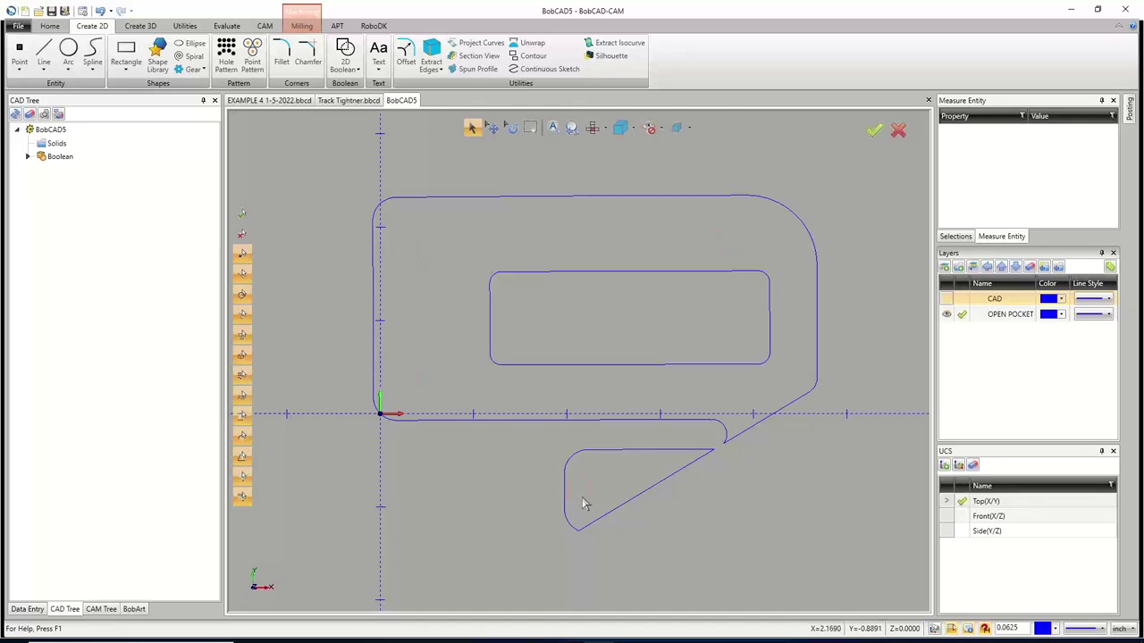
# Select the open-side edges of the outer outline and the triangular notch
pyautogui.click(726, 440)
pyautogui.hotkey('ctrl', 'z')
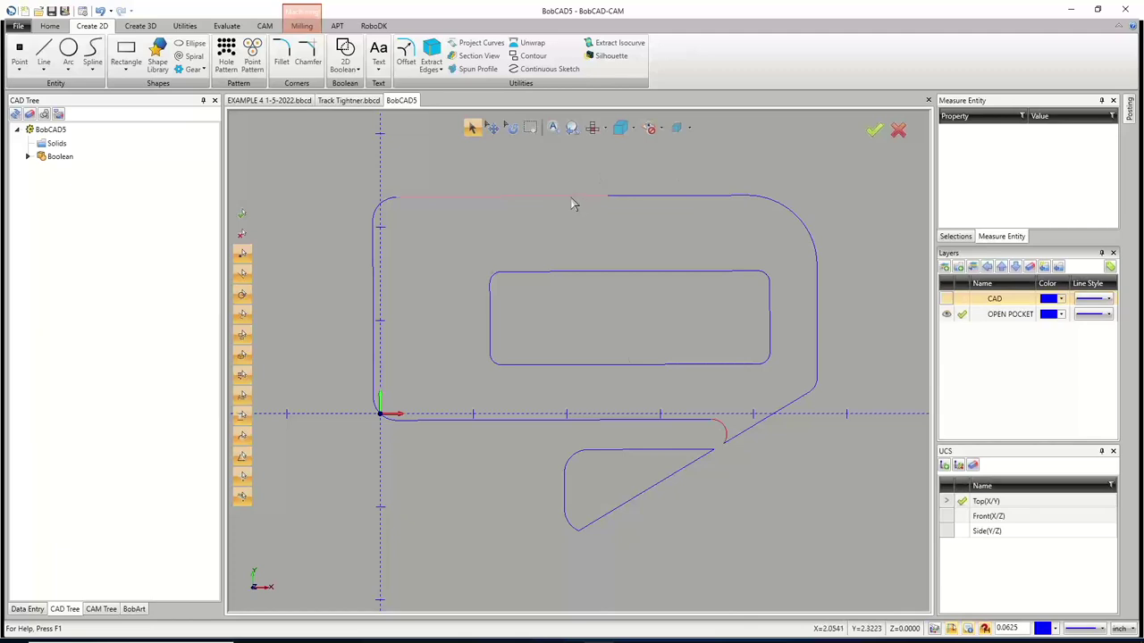
pyautogui.click(593, 196)
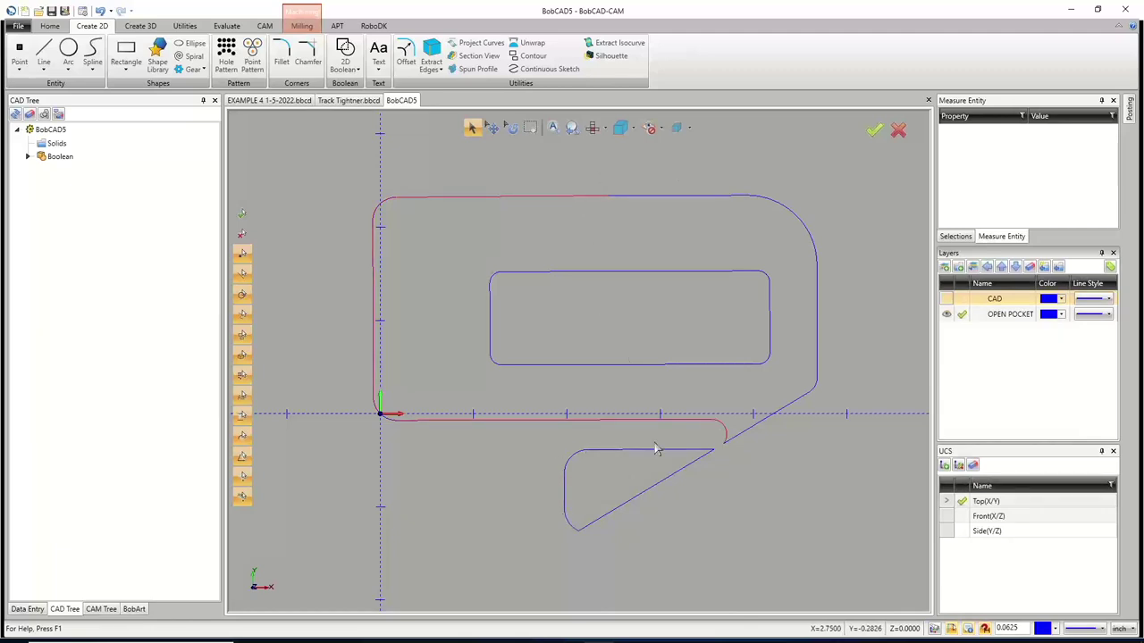
pyautogui.click(564, 520)
pyautogui.click(688, 452)
# Restyle the selected open-side edges as dashed lines, then return to the Track Tightner.bbcd document
pyautogui.rightClick(517, 250)
pyautogui.moveTo(568, 314)
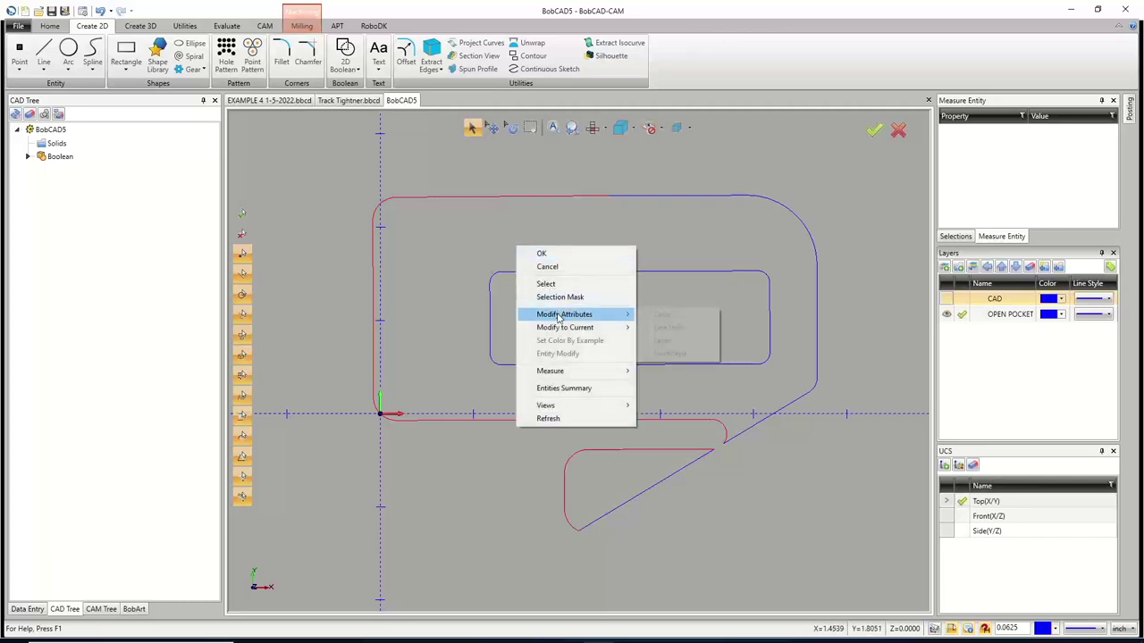
pyautogui.click(661, 327)
pyautogui.click(554, 297)
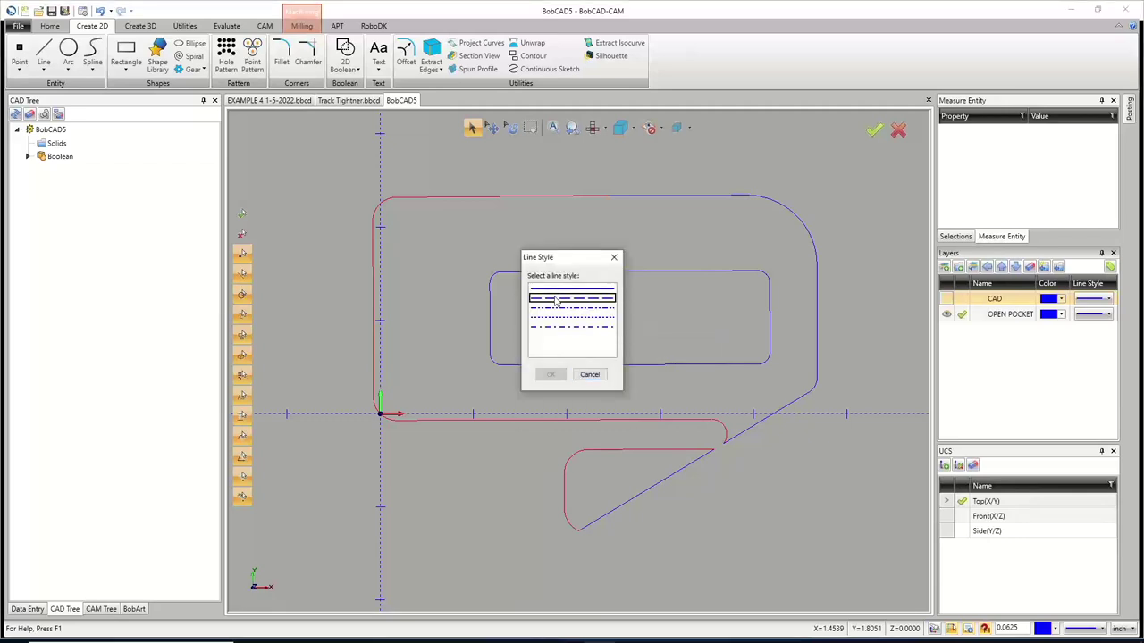
pyautogui.click(550, 374)
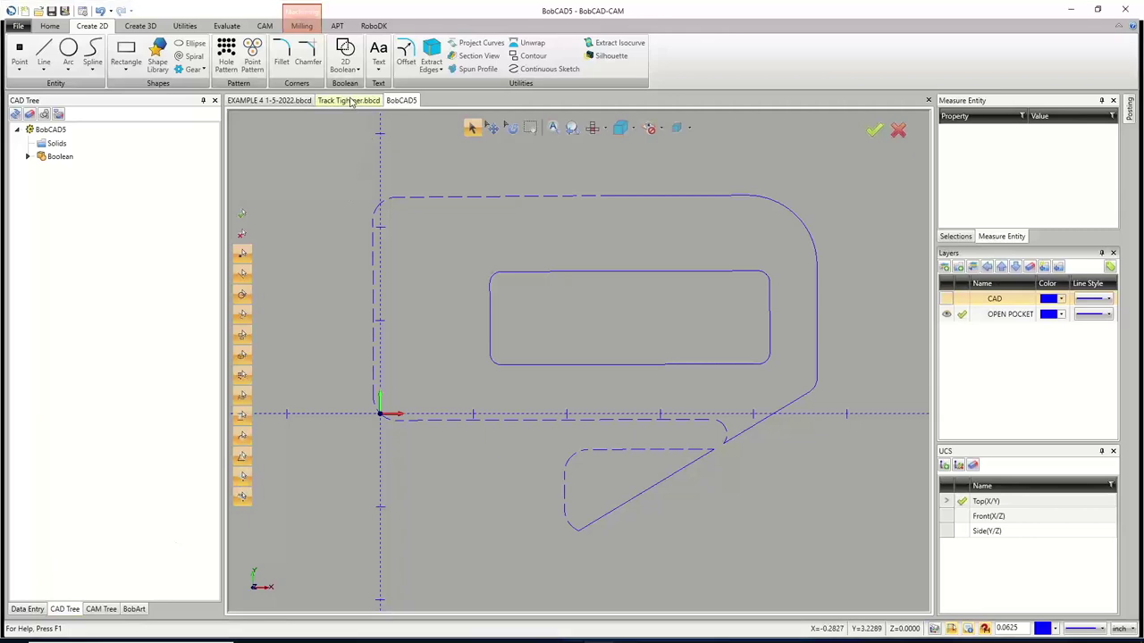
pyautogui.click(349, 100)
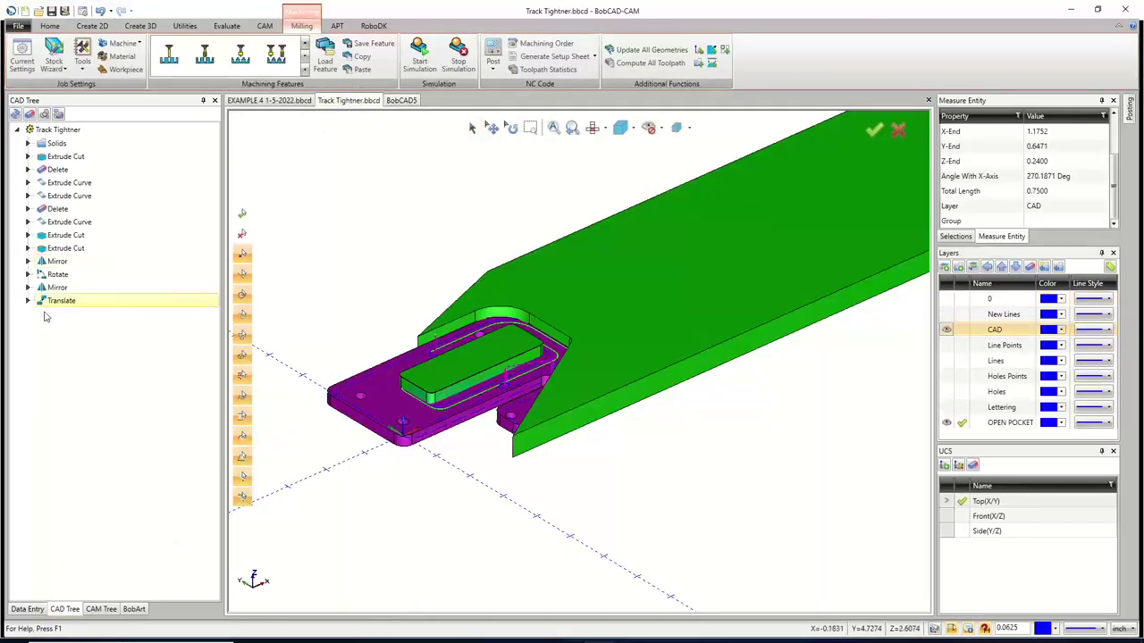
# Copy Feature 2 Axis from Track Tightner and paste it into BobCAD5's Machine Setup - 1
pyautogui.click(101, 609)
pyautogui.click(85, 290)
pyautogui.rightClick(86, 293)
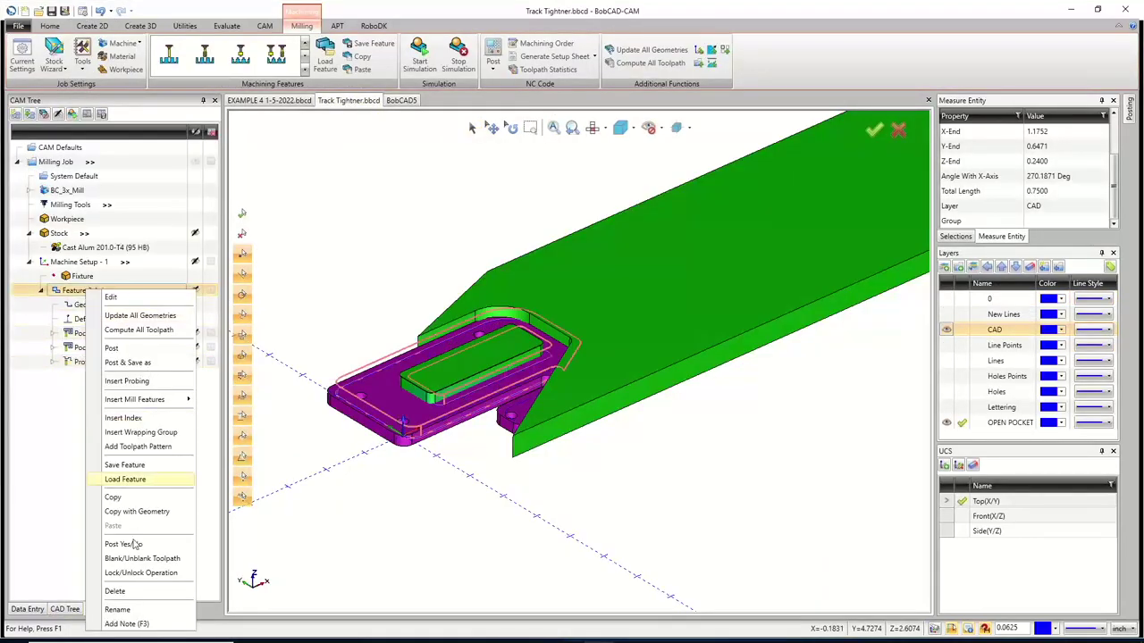
pyautogui.click(125, 500)
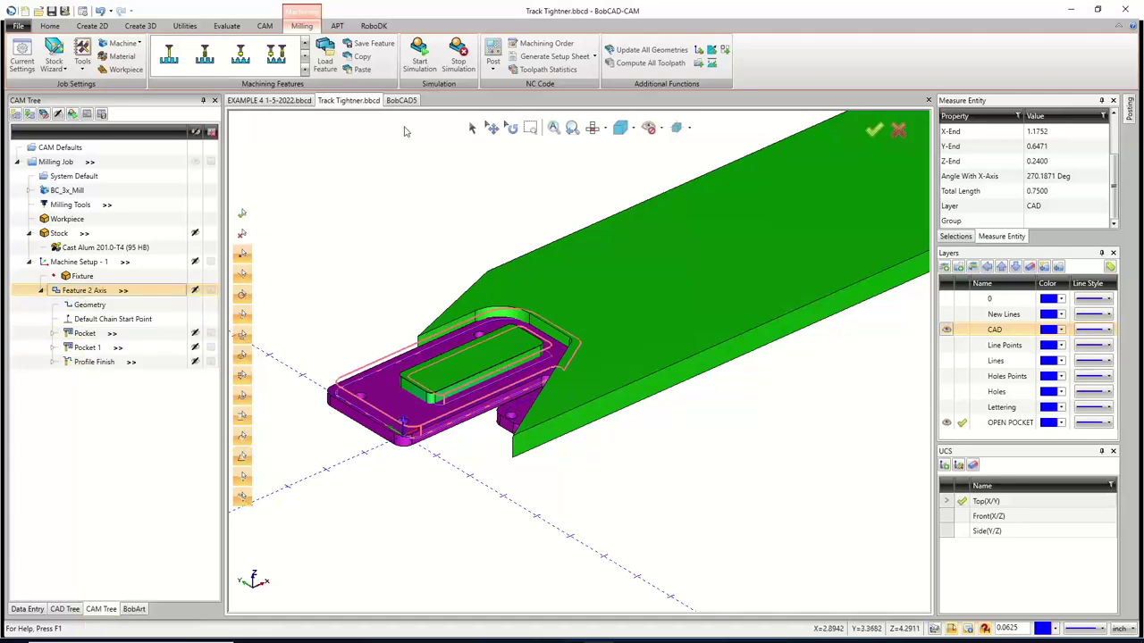
pyautogui.click(402, 100)
pyautogui.rightClick(74, 249)
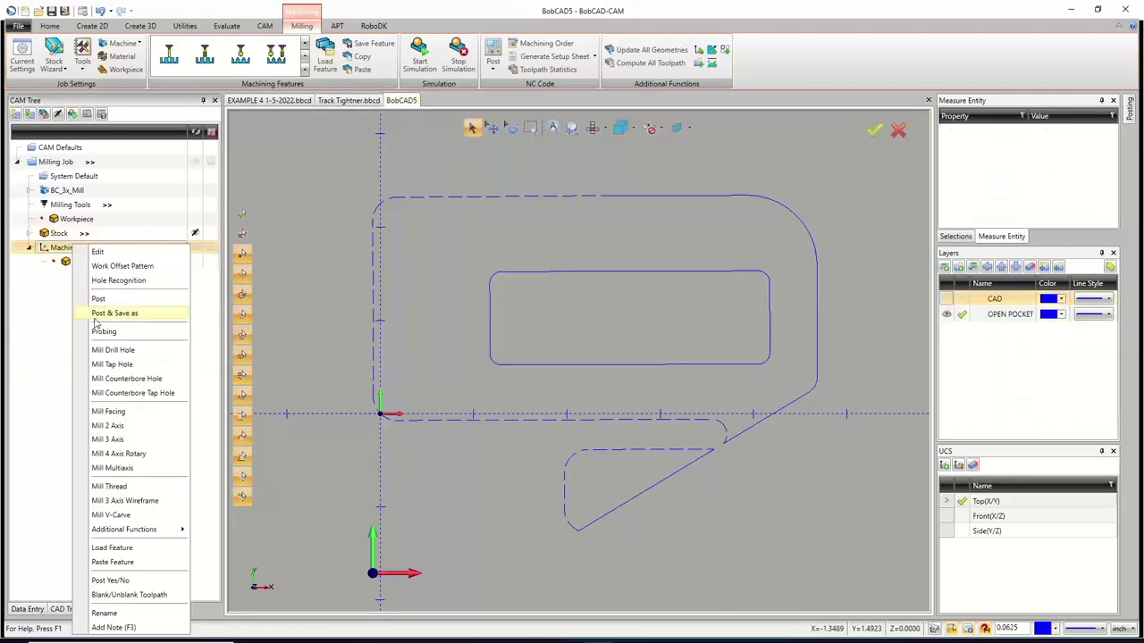
pyautogui.click(113, 561)
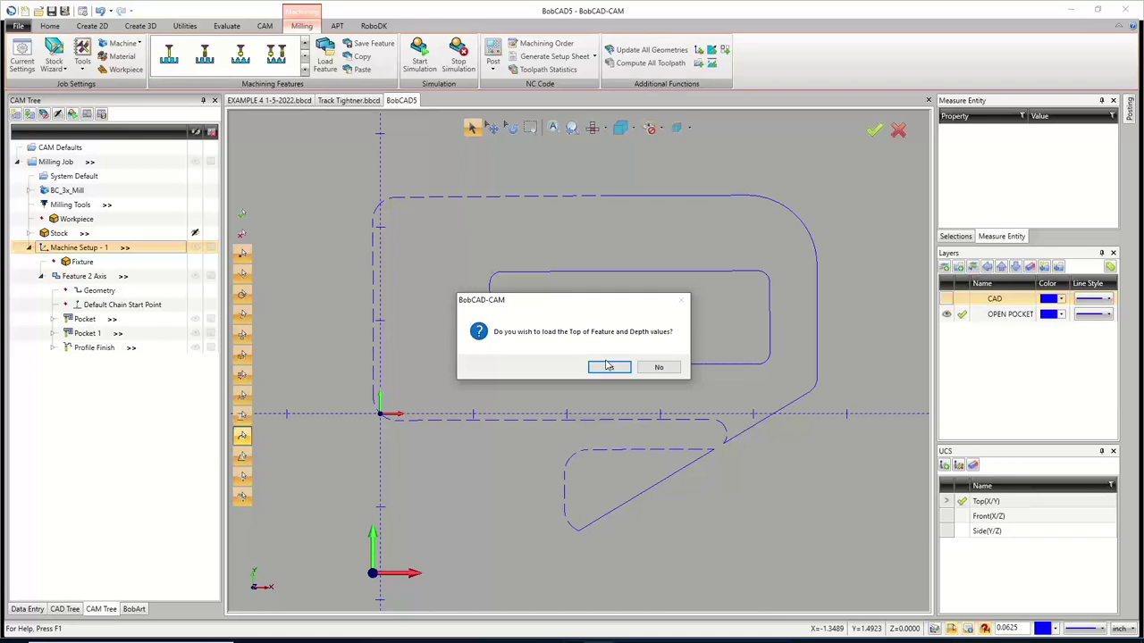
# Decline loading top and depth values and reselect the inner rectangle, outer profile and lower shape as chains
pyautogui.click(659, 369)
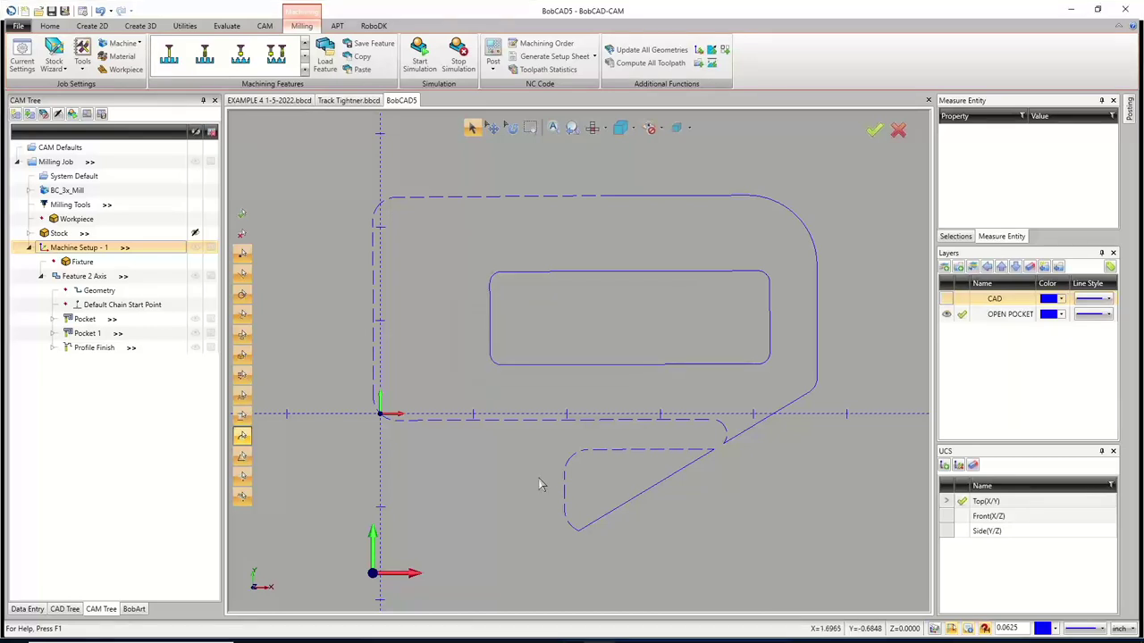
pyautogui.rightClick(100, 291)
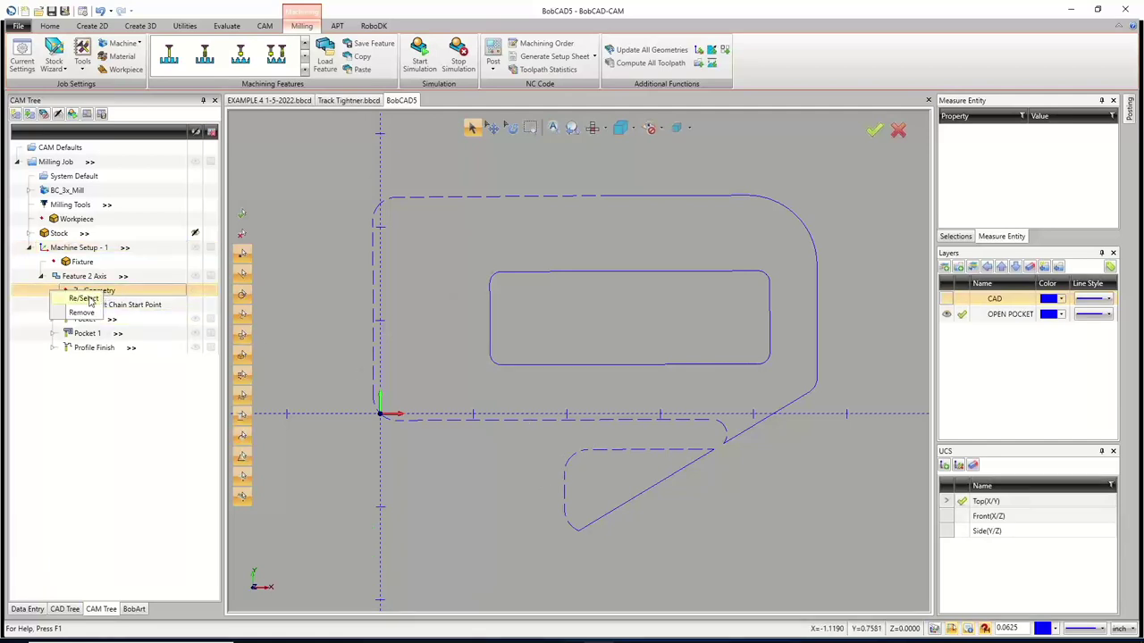
pyautogui.click(84, 299)
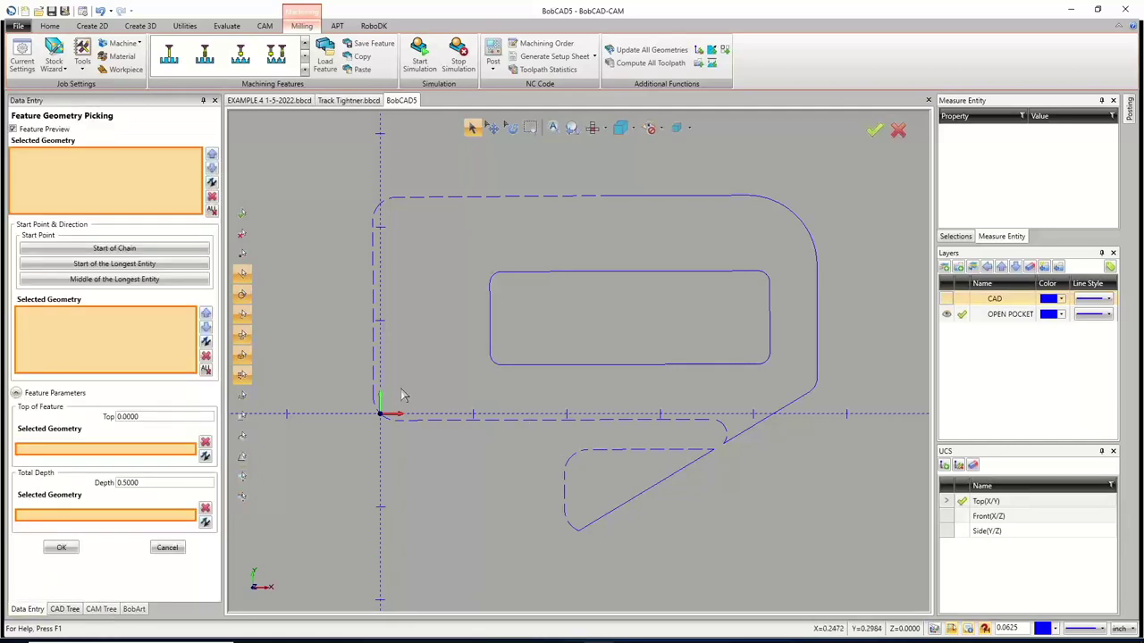
pyautogui.click(633, 363)
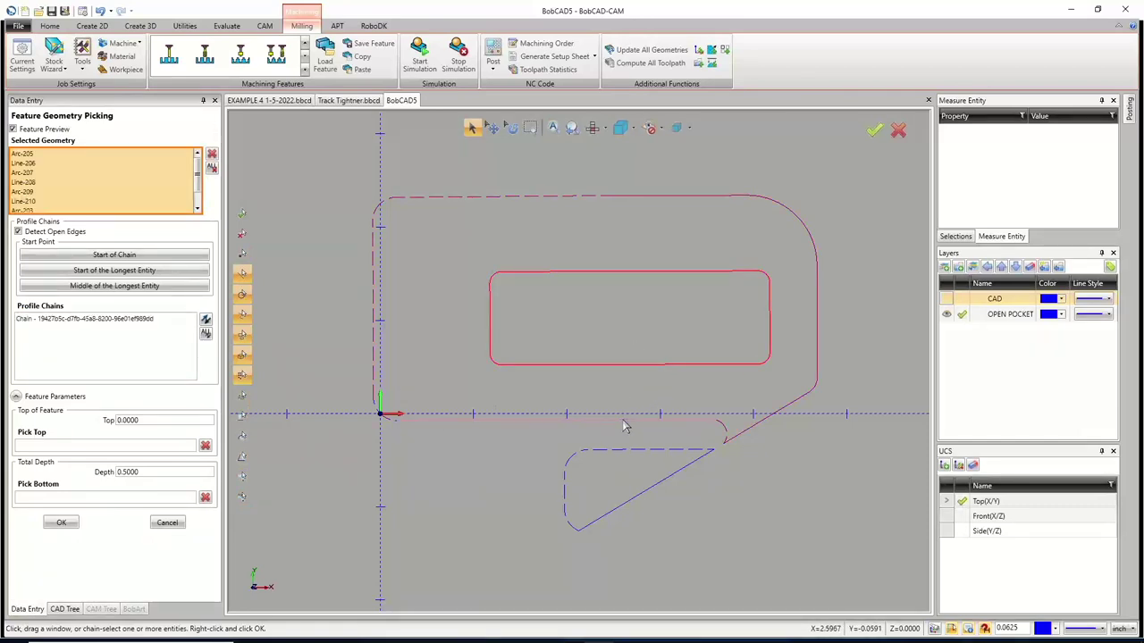
pyautogui.click(624, 422)
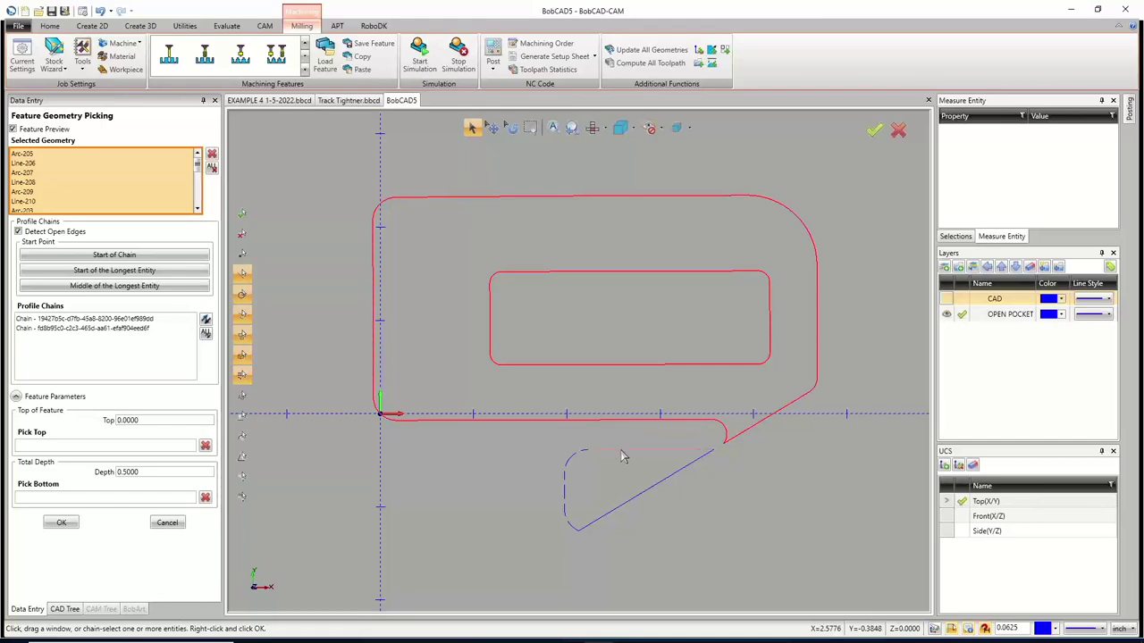
pyautogui.click(622, 455)
pyautogui.moveTo(649, 525); pyautogui.dragTo(528, 420, button='middle')
pyautogui.moveTo(412, 371)
pyautogui.mouseDown(button='middle')
pyautogui.moveTo(462, 399)
pyautogui.moveTo(424, 384)
pyautogui.mouseUp(button='middle')
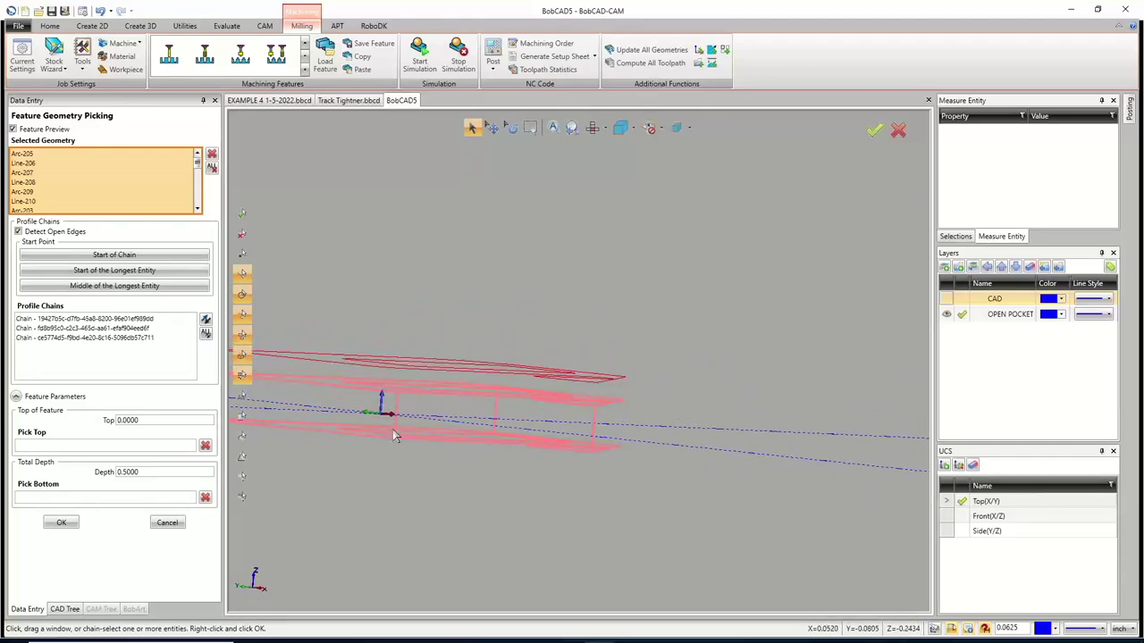
# Show the CAD layer, pick the pocket floor for a 0.2500 depth, and confirm the feature
pyautogui.click(946, 300)
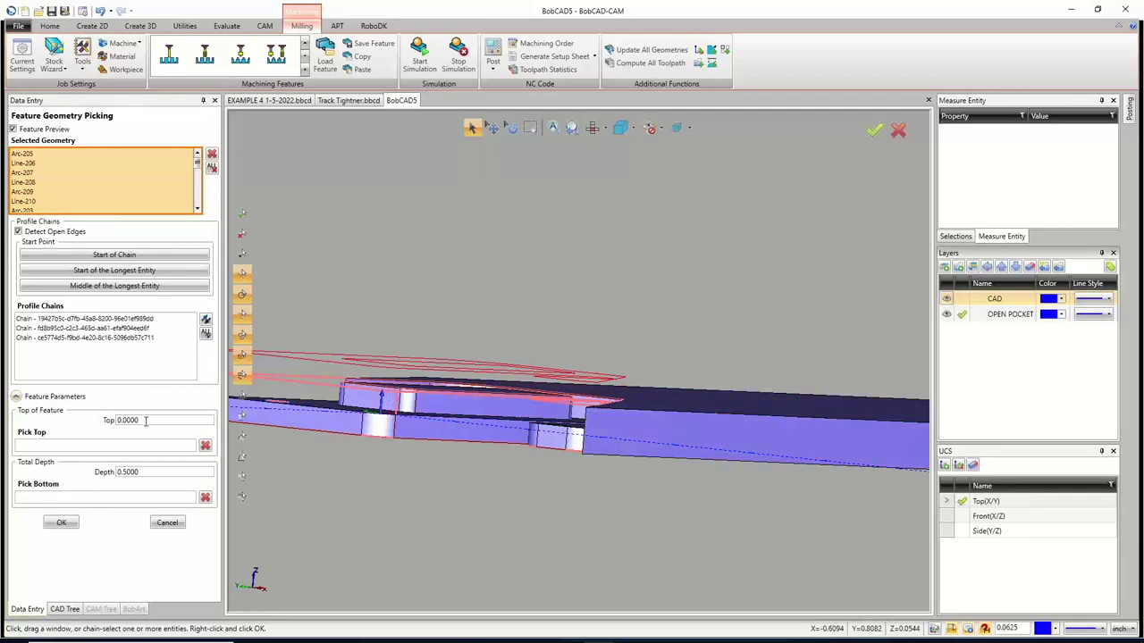
pyautogui.moveTo(146, 422); pyautogui.dragTo(93, 420)
pyautogui.click(91, 500)
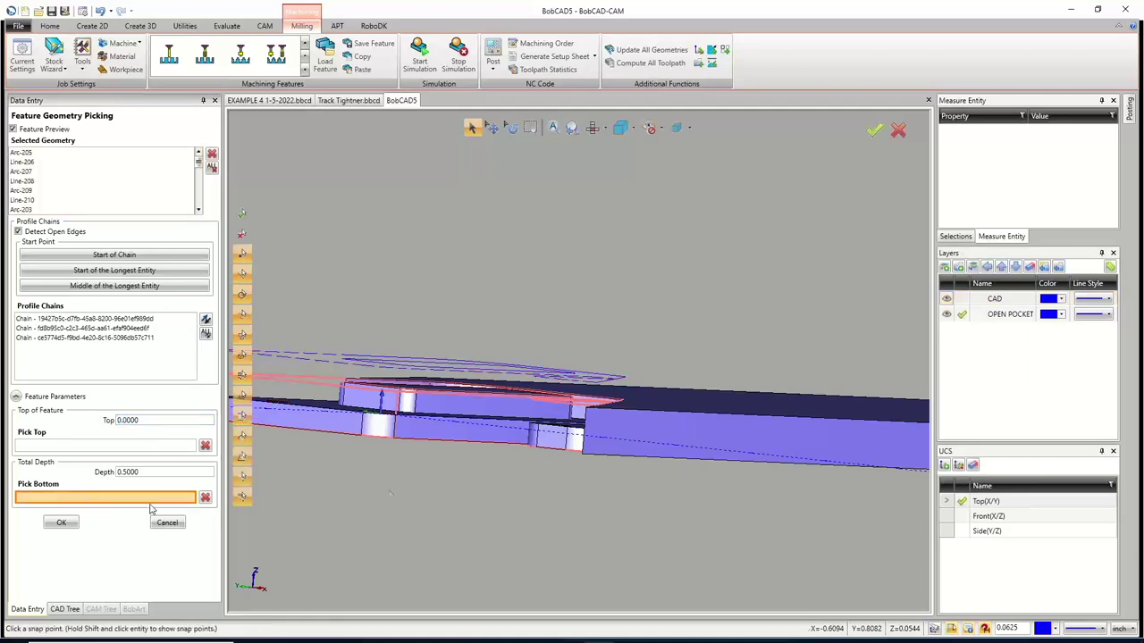
pyautogui.moveTo(420, 357); pyautogui.dragTo(429, 411, button='middle')
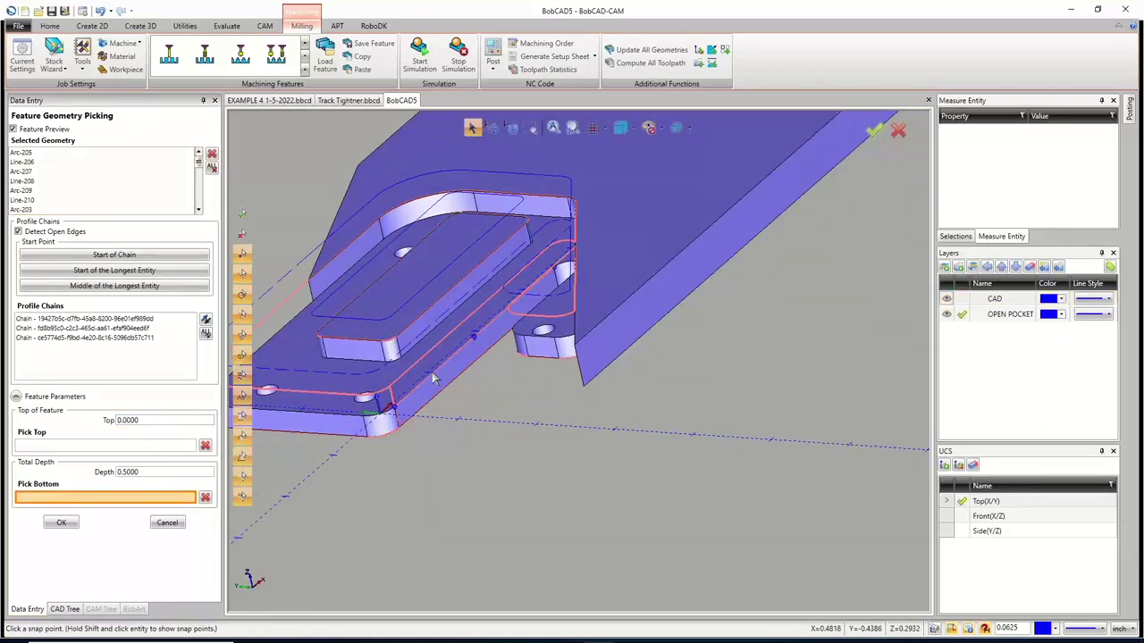
pyautogui.click(432, 380)
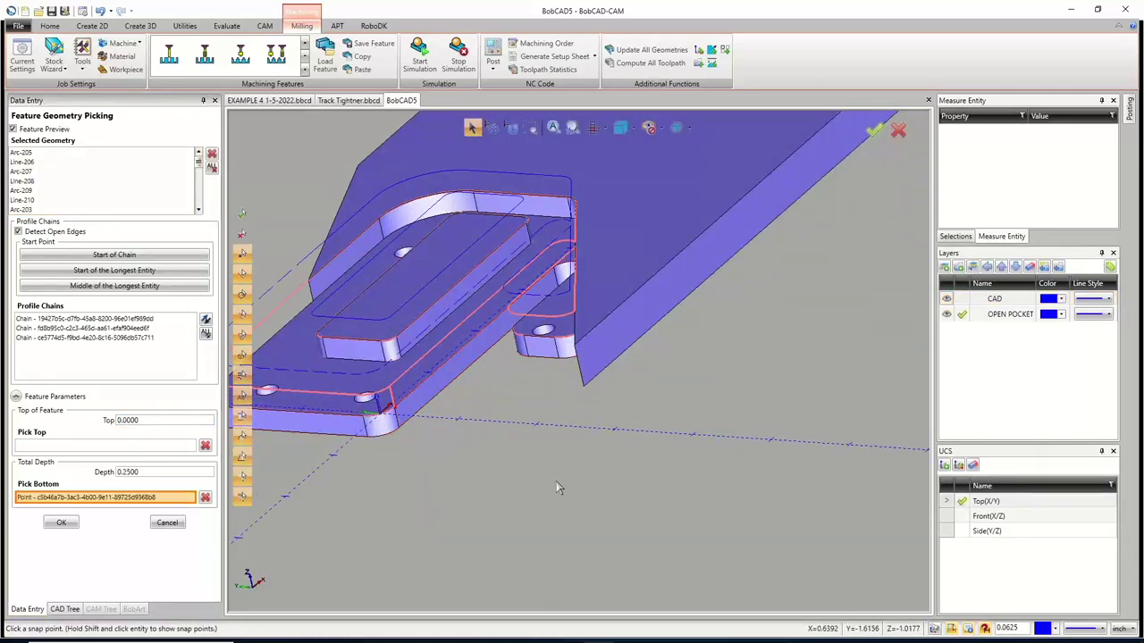
pyautogui.click(62, 525)
# Compute all toolpaths for the Feature 2 Axis feature
pyautogui.rightClick(90, 279)
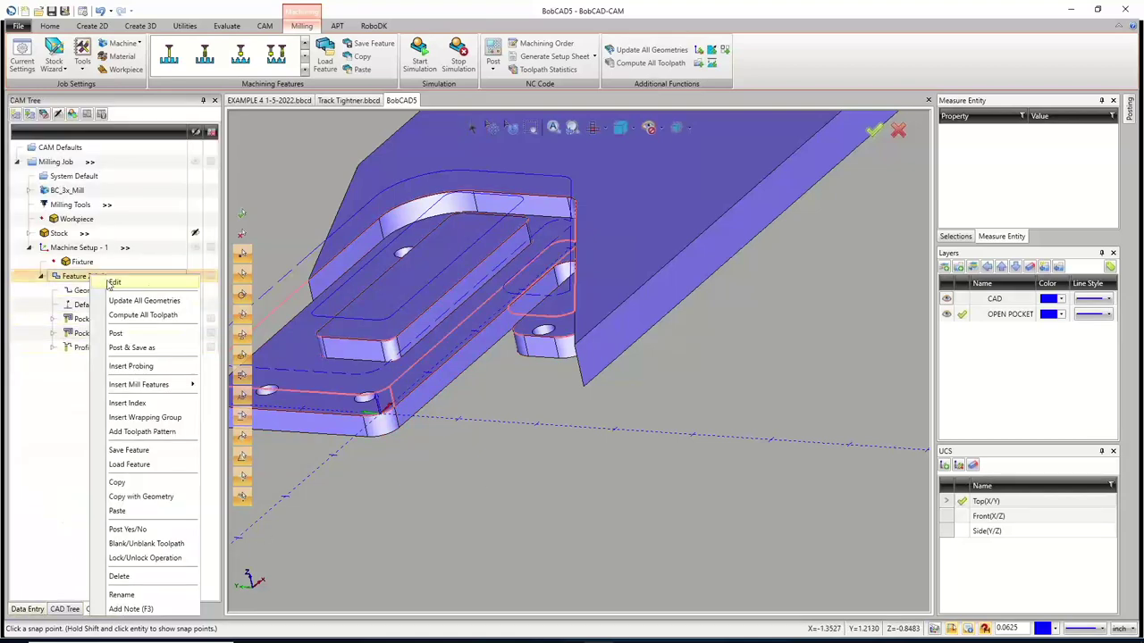
pyautogui.click(146, 317)
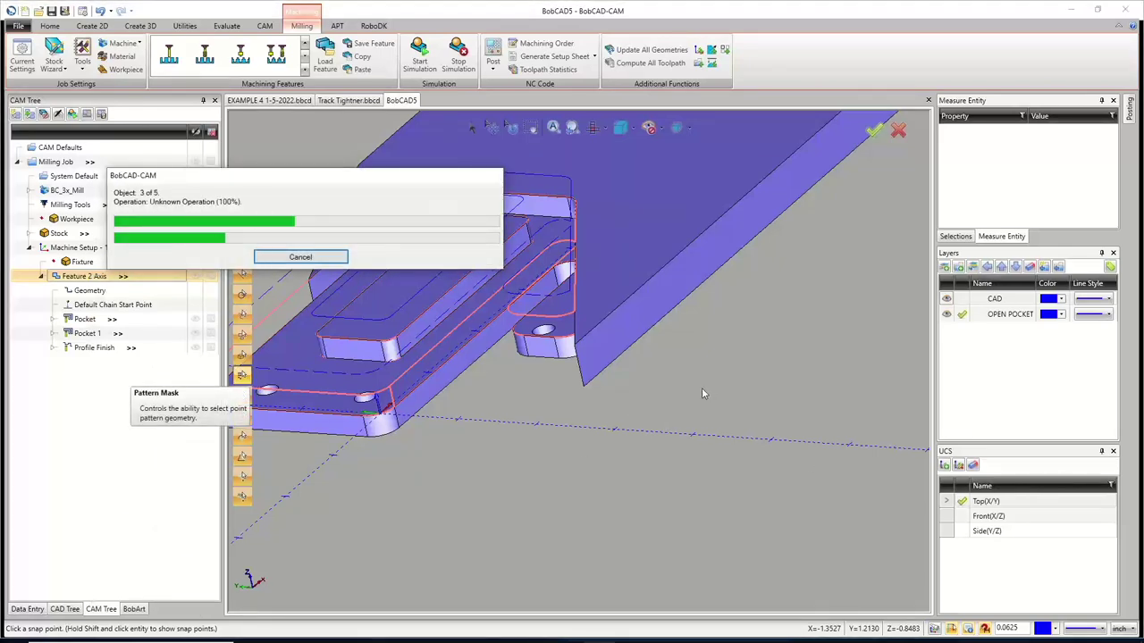
pyautogui.moveTo(702, 387); pyautogui.dragTo(474, 351, button='middle')
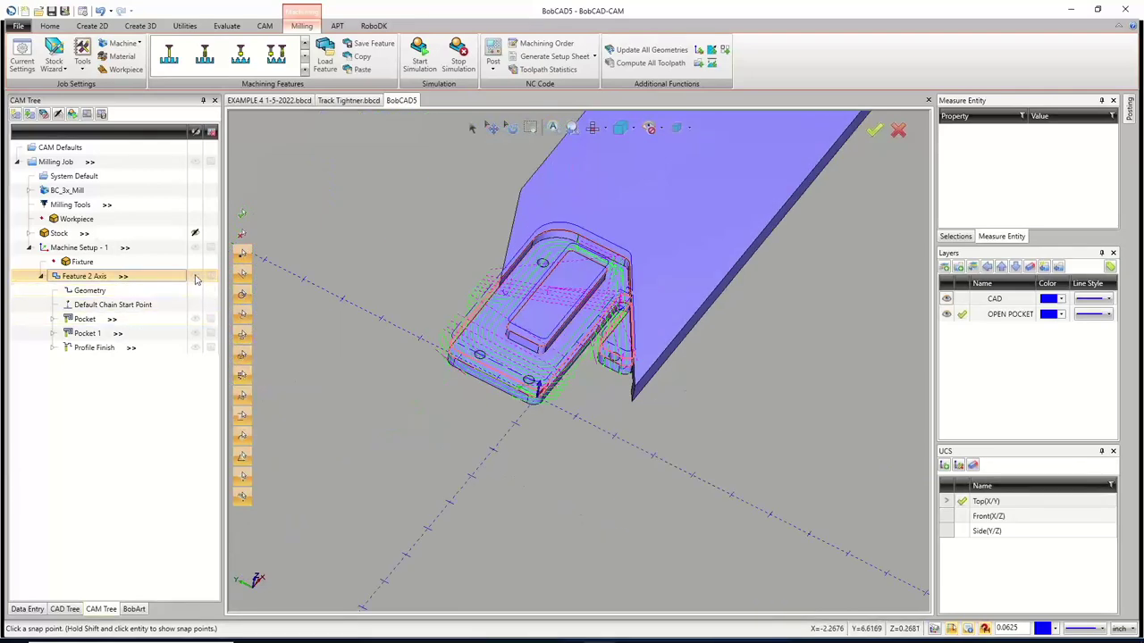
# Review the Pocket, Pocket 1 and Profile Finish toolpaths one by one from the top view
pyautogui.click(85, 319)
pyautogui.press('F5')
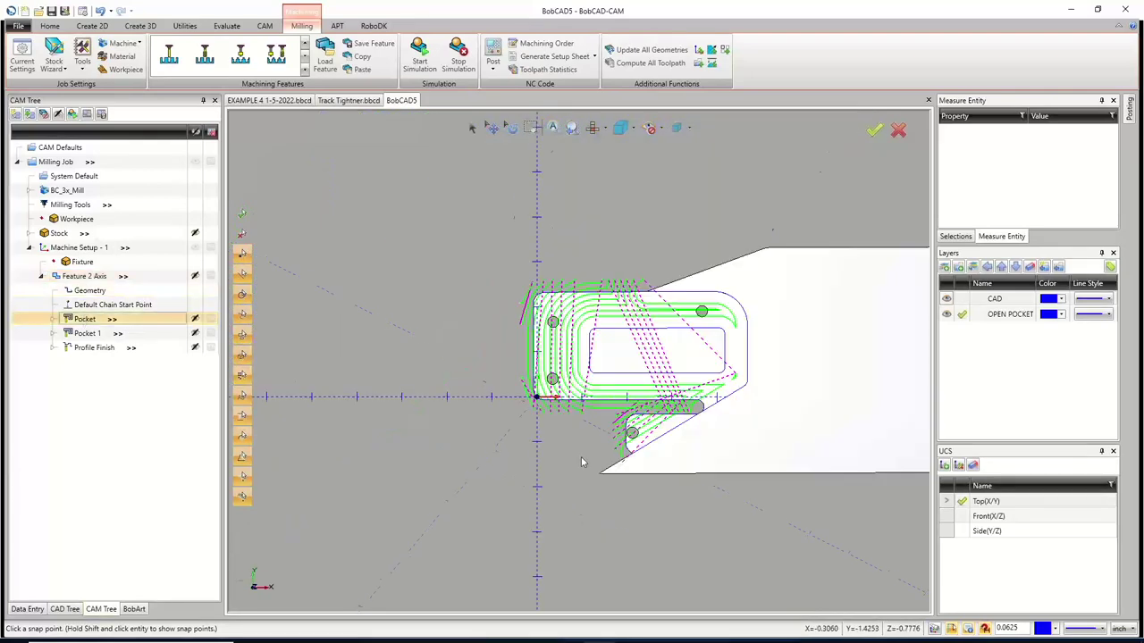
pyautogui.click(87, 333)
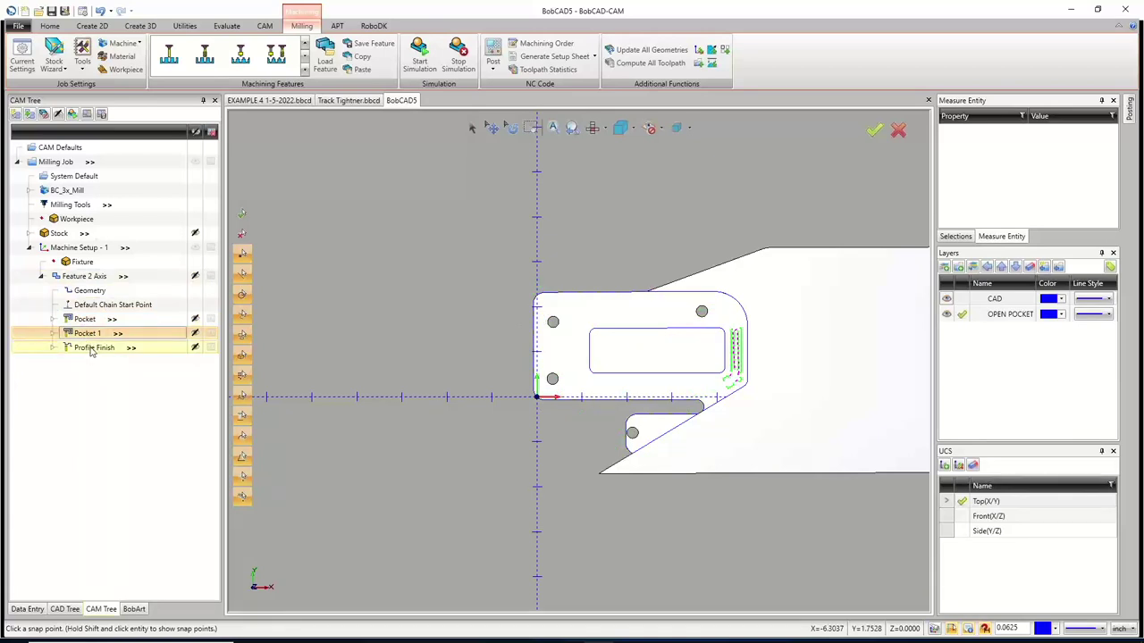
pyautogui.click(90, 349)
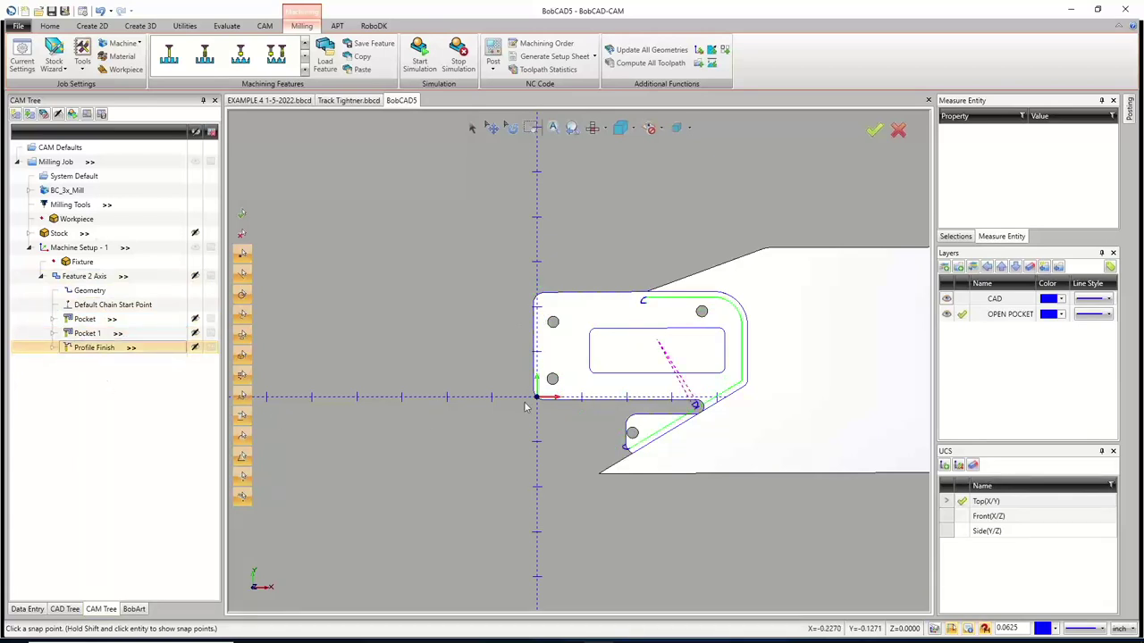
pyautogui.scroll(5, 707, 426)
pyautogui.scroll(-5, 676, 419)
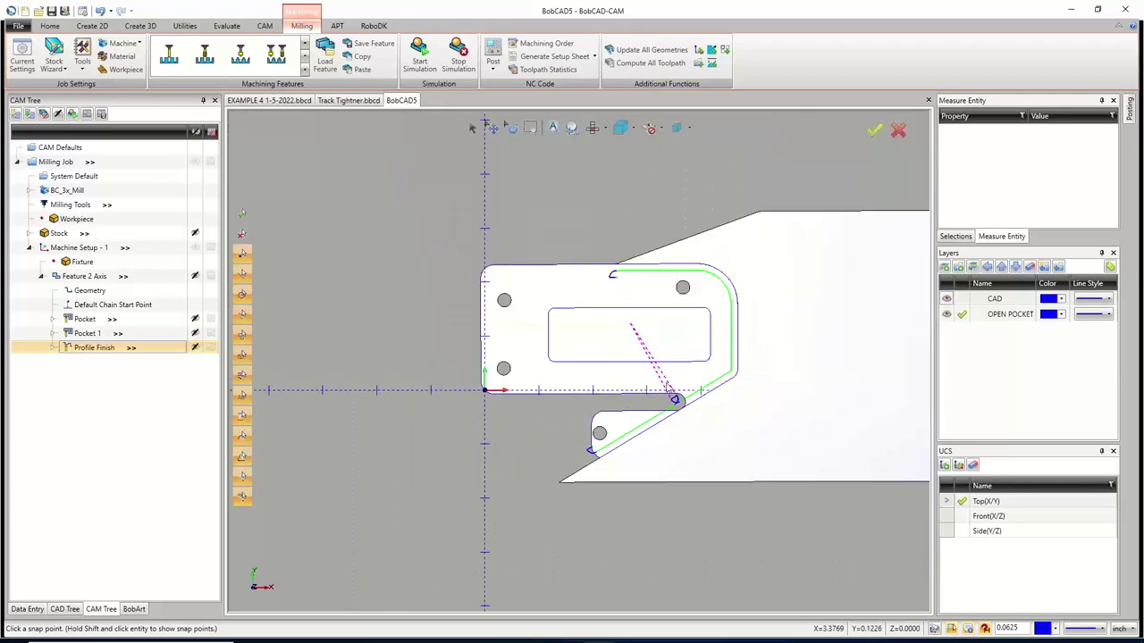
pyautogui.scroll(4, 671, 399)
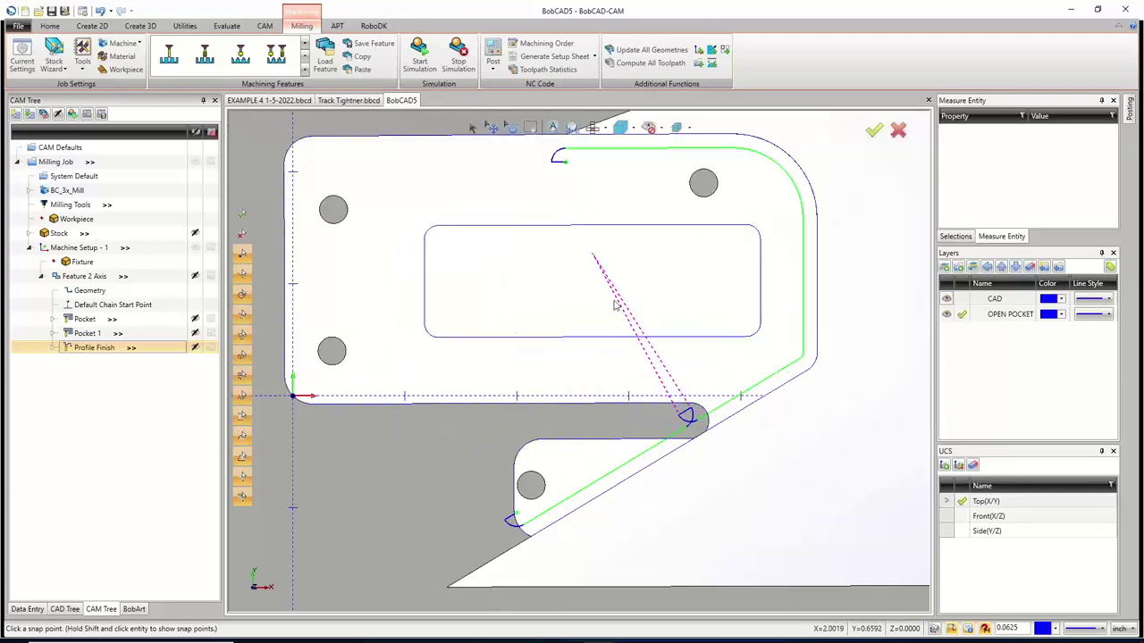
# Move the inner rectangle chain's start point to its bottom edge and confirm the geometry
pyautogui.rightClick(117, 306)
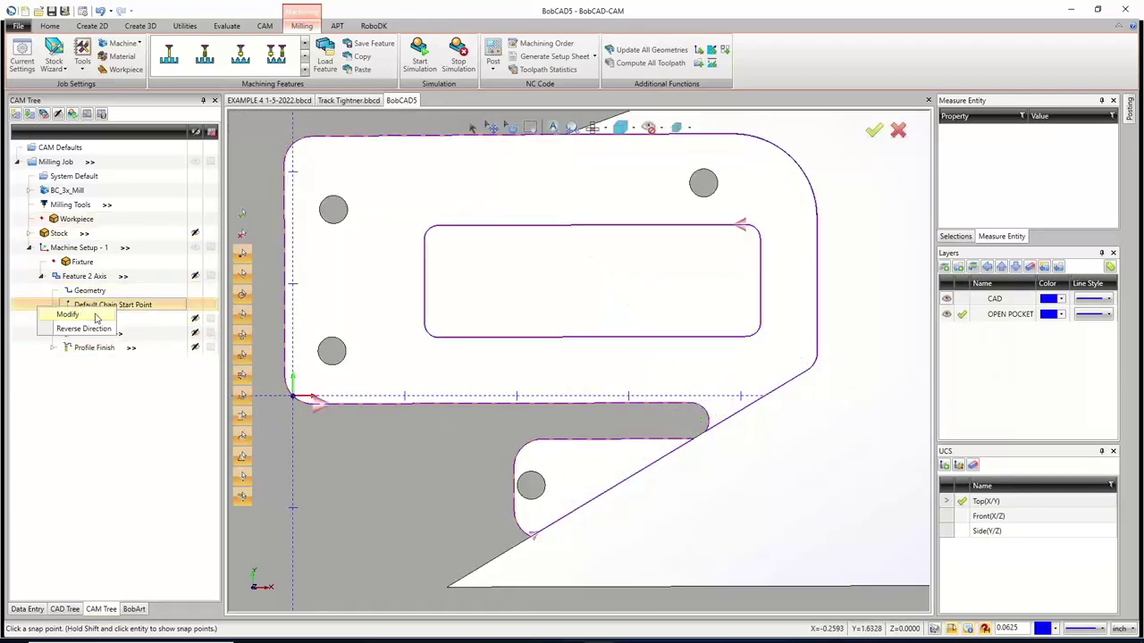
pyautogui.click(95, 315)
pyautogui.click(586, 338)
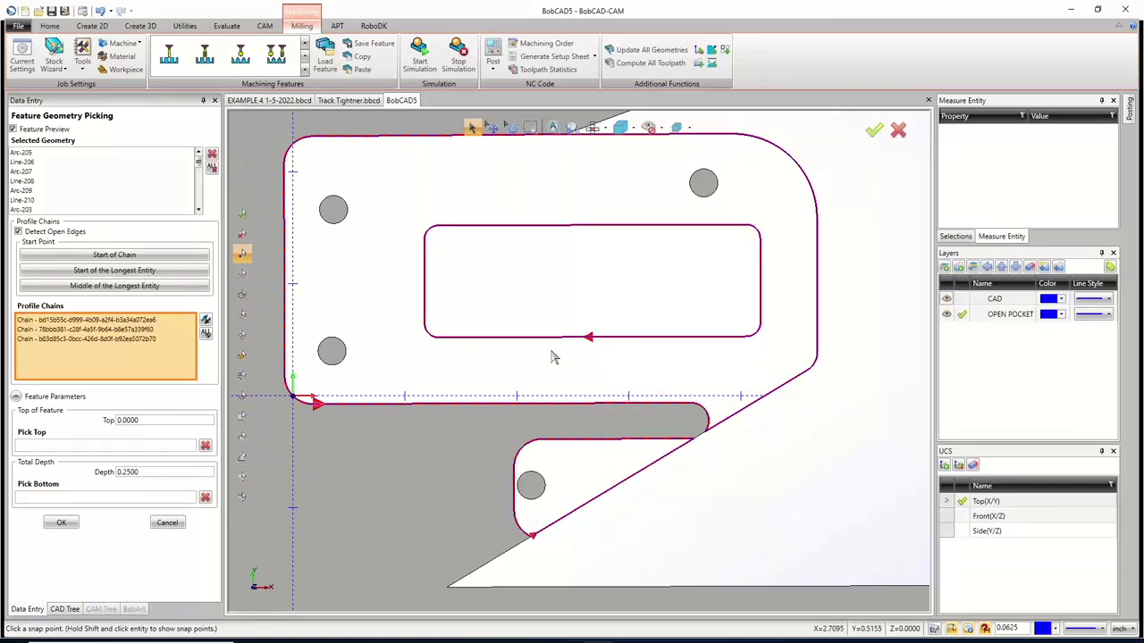
pyautogui.click(61, 523)
# Recompute the Profile Finish toolpath and inspect it in a shaded 3-D view
pyautogui.rightClick(149, 351)
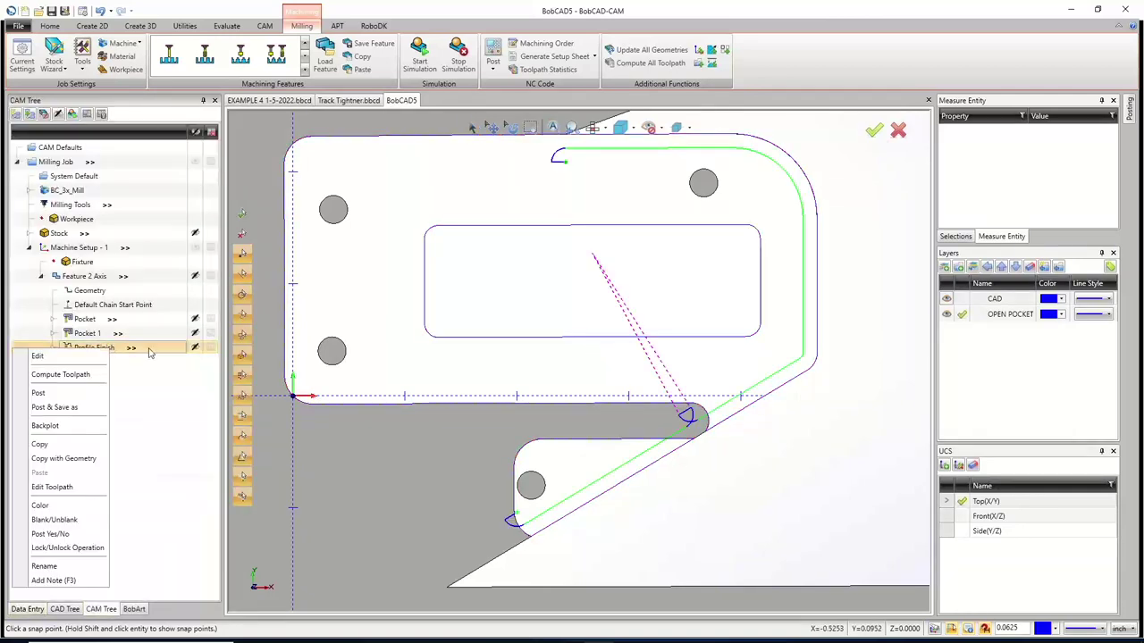
pyautogui.click(61, 375)
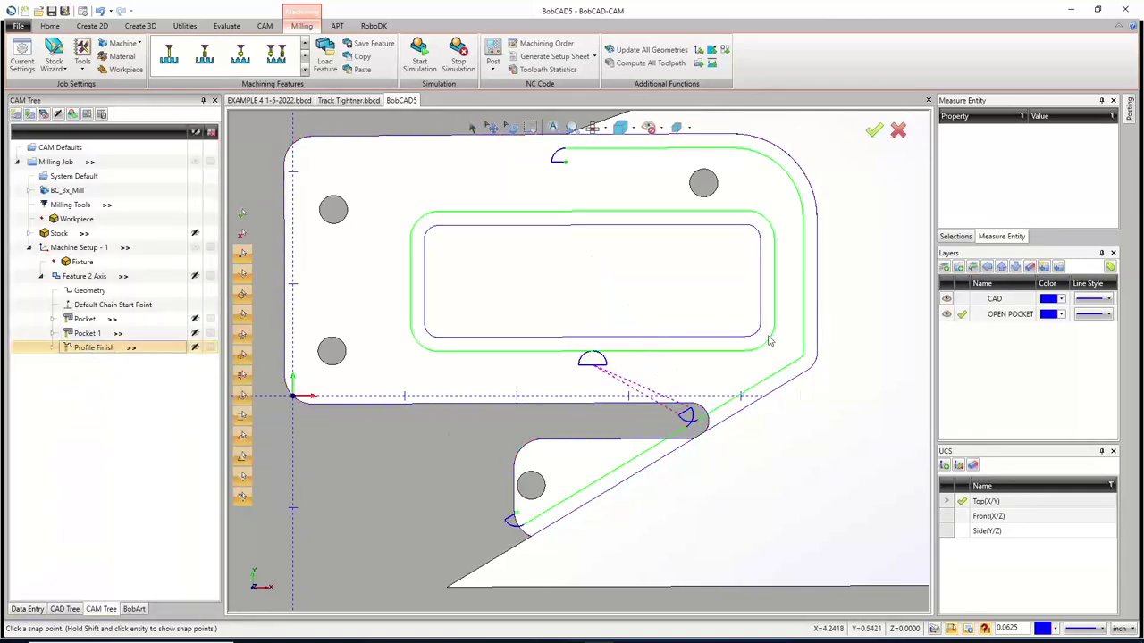
pyautogui.scroll(-5, 714, 322)
pyautogui.moveTo(807, 390)
pyautogui.mouseDown(button='middle')
pyautogui.moveTo(837, 364)
pyautogui.moveTo(665, 267)
pyautogui.mouseUp(button='middle')
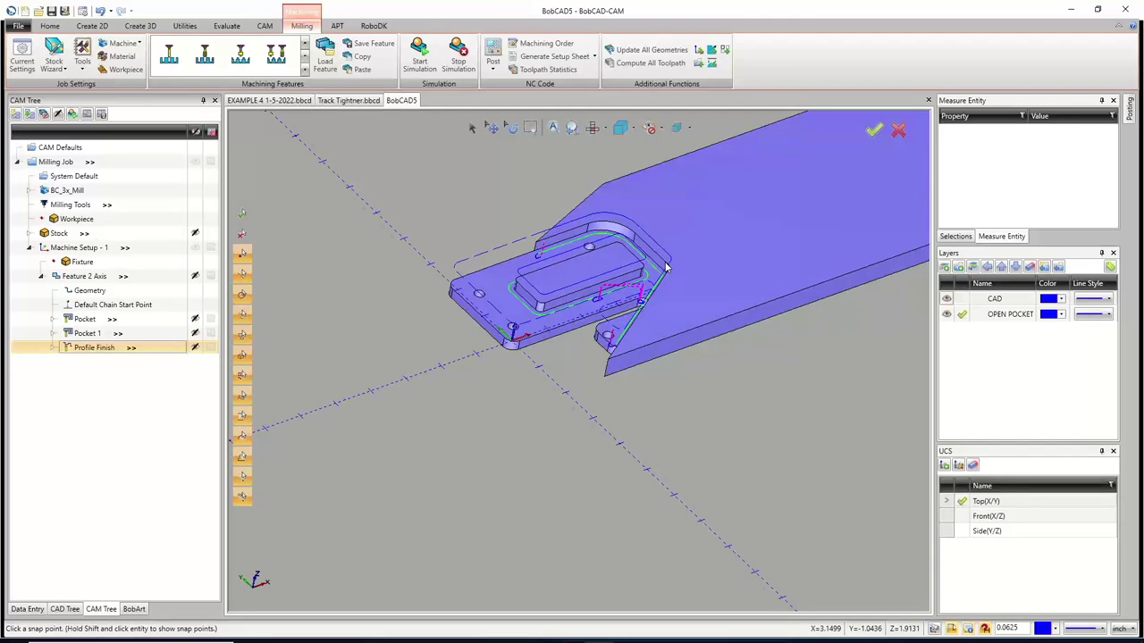
pyautogui.scroll(-3, 682, 191)
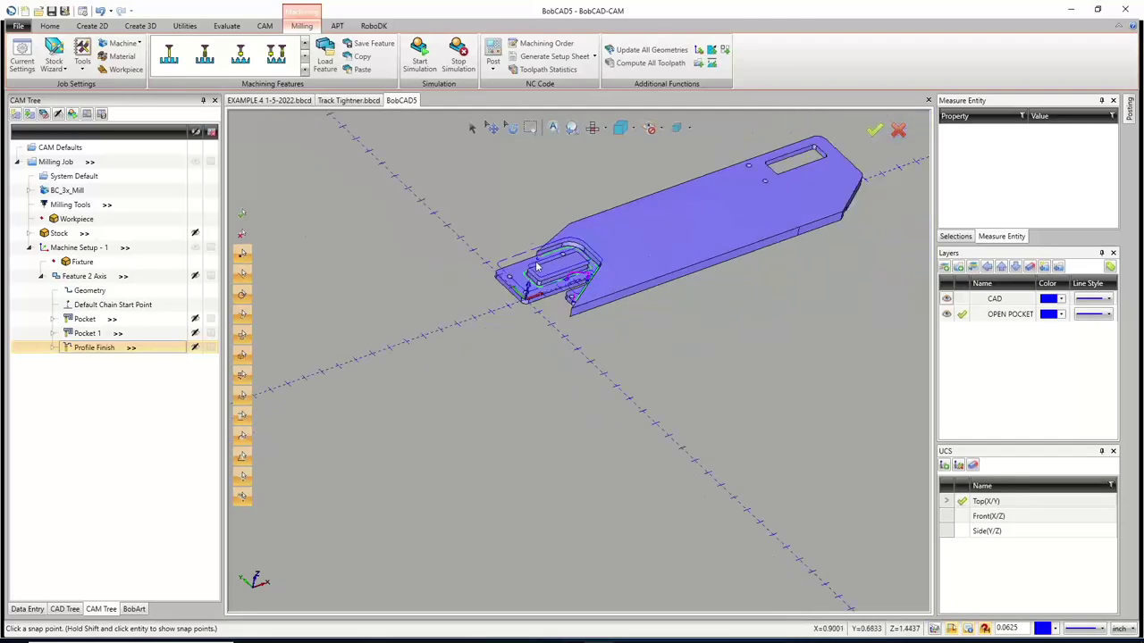
pyautogui.scroll(3, 682, 191)
pyautogui.scroll(-4, 674, 197)
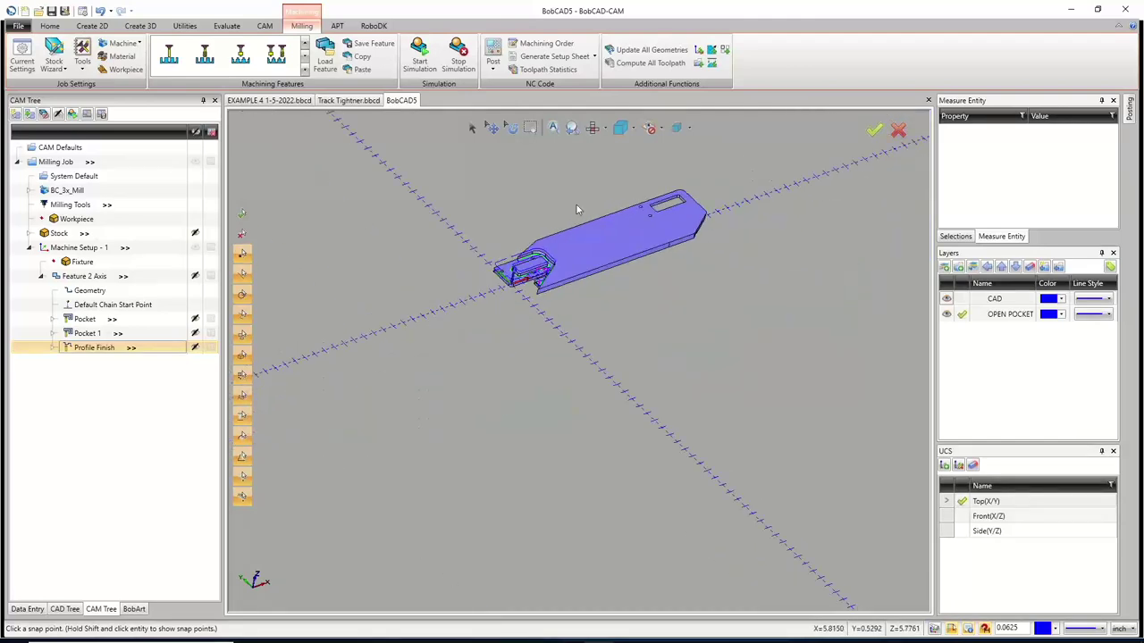
pyautogui.click(472, 128)
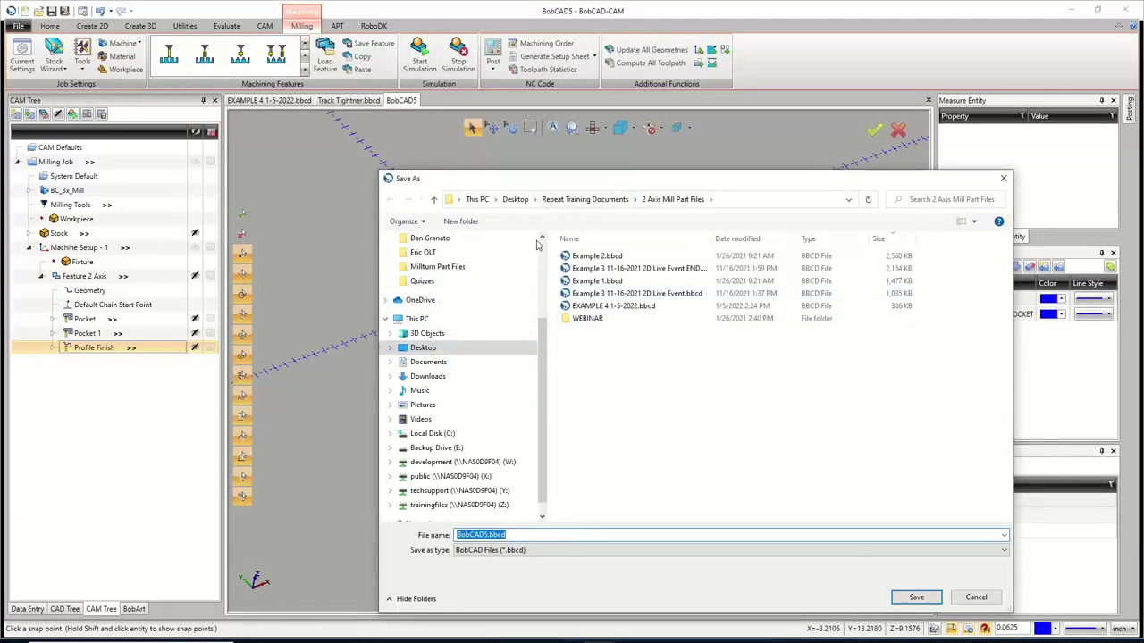
# In the Kayako Parts webinar folder, save the part as Track Tightner.bbcd with a name suffix added
pyautogui.scroll(2, 527, 268)
pyautogui.click(430, 252)
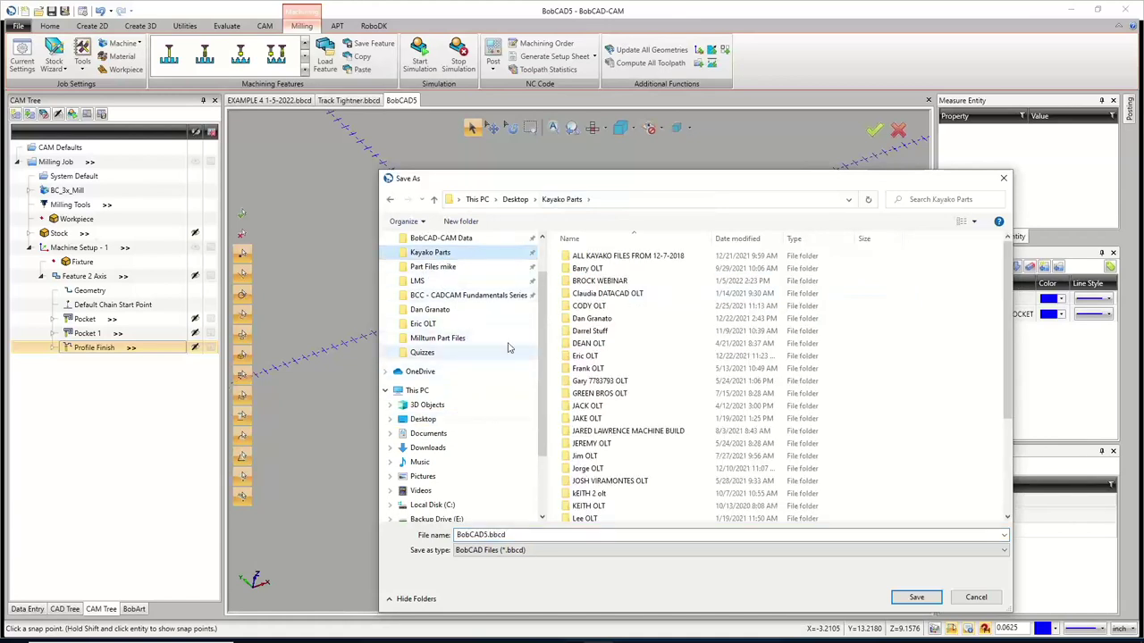
pyautogui.doubleClick(594, 281)
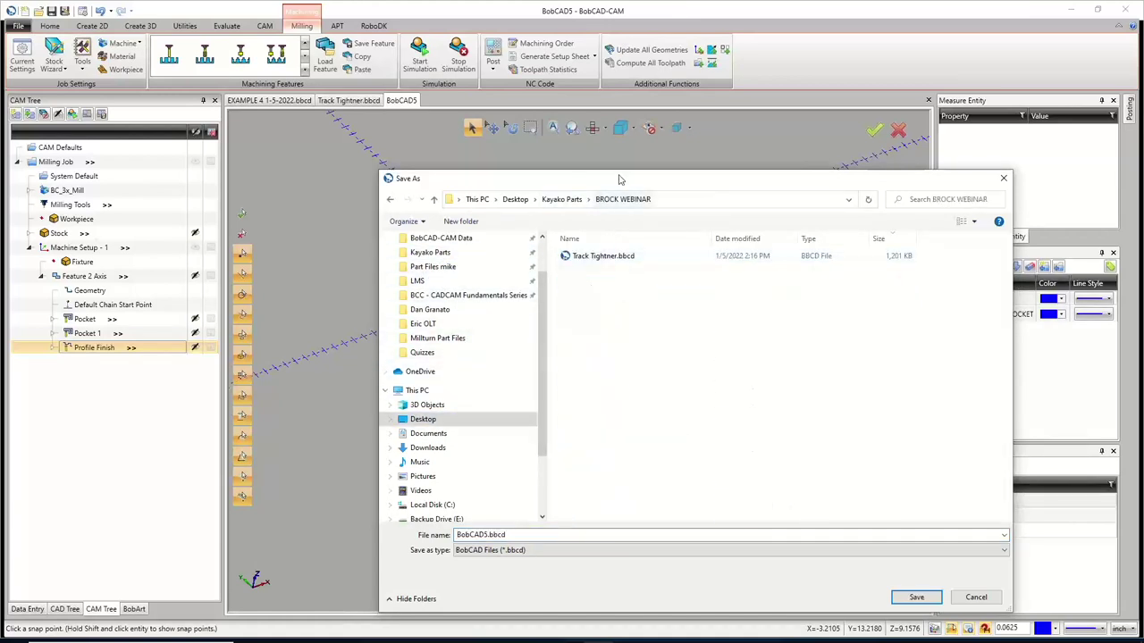
pyautogui.click(604, 256)
pyautogui.click(499, 536)
pyautogui.click(499, 535)
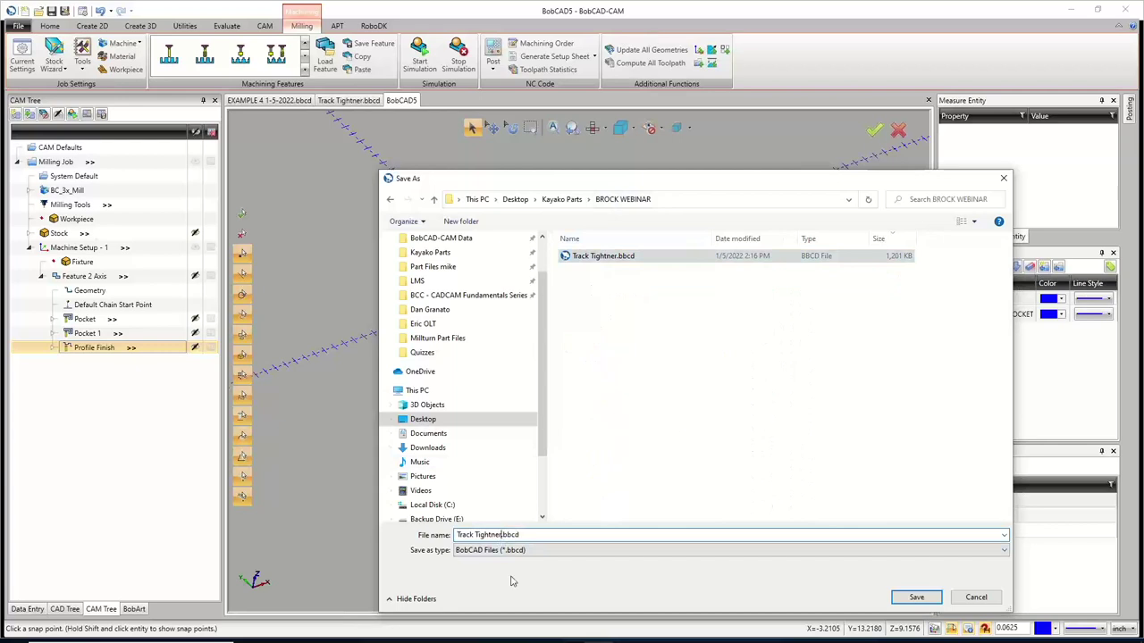
pyautogui.write('m')
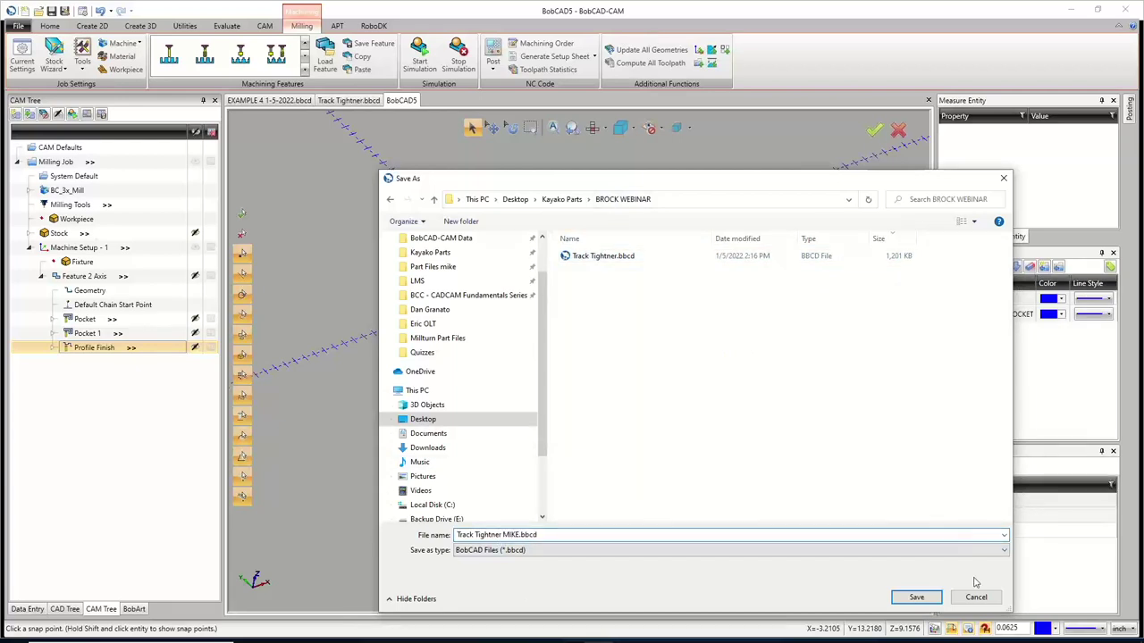
pyautogui.click(916, 597)
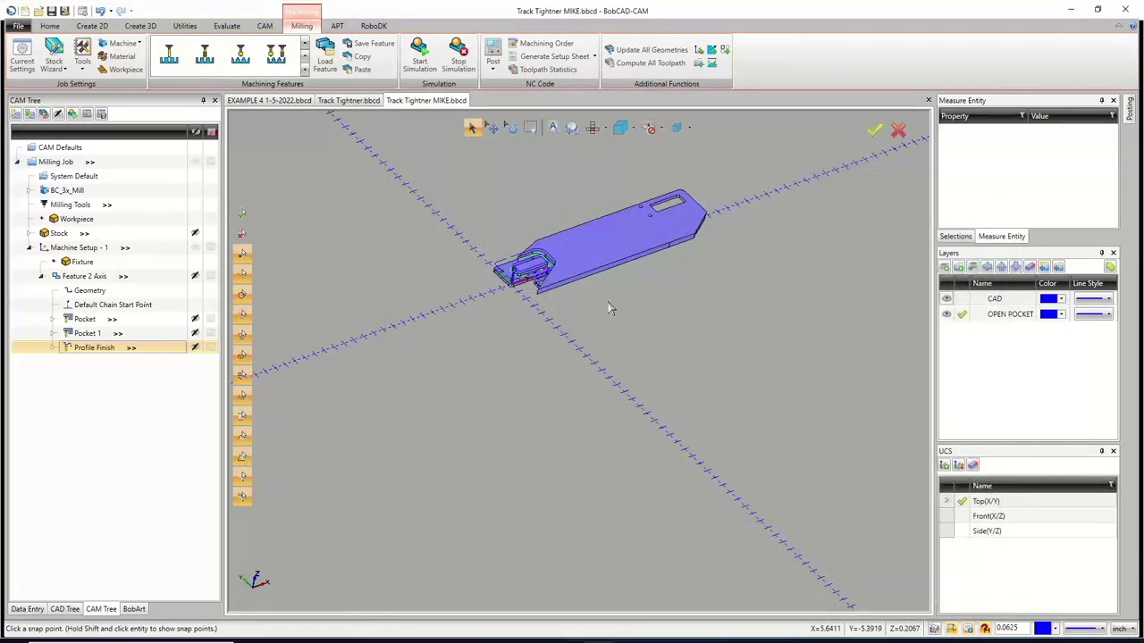
# Start a new blank BobCAD6 drawing and paste the copied part geometry into it
pyautogui.rightClick(487, 188)
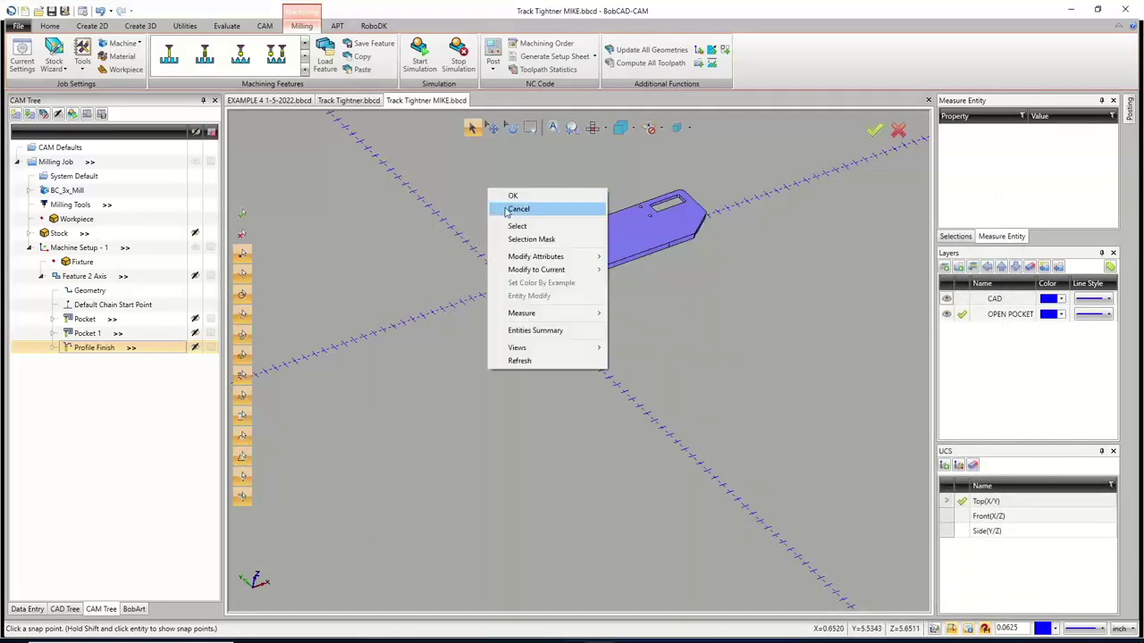
pyautogui.click(507, 212)
pyautogui.click(596, 220)
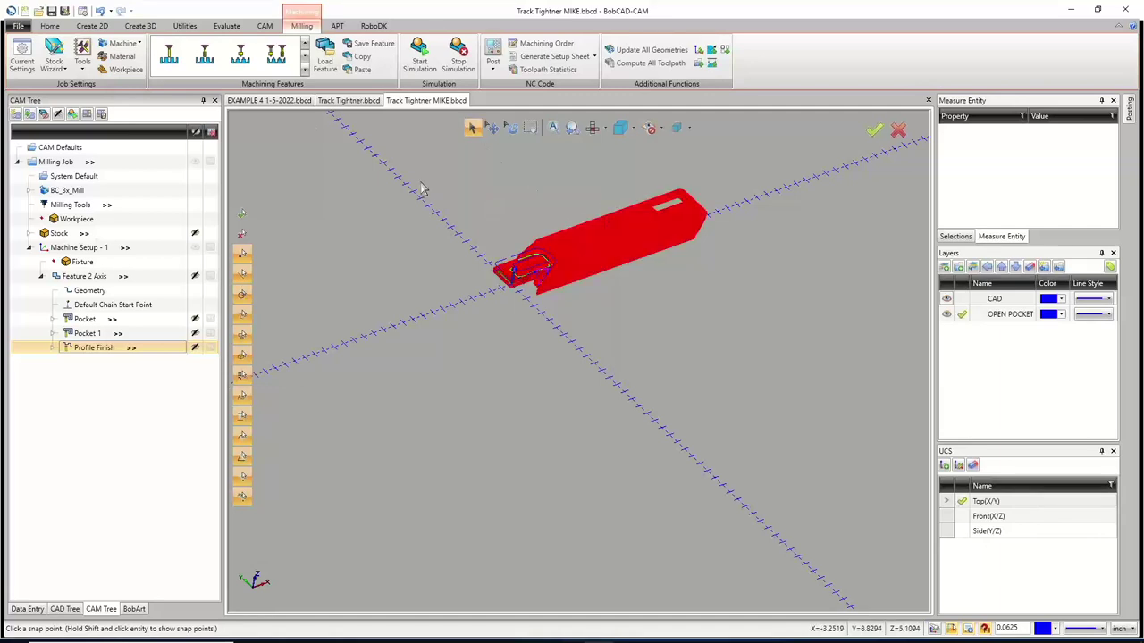
pyautogui.rightClick(340, 168)
pyautogui.click(371, 189)
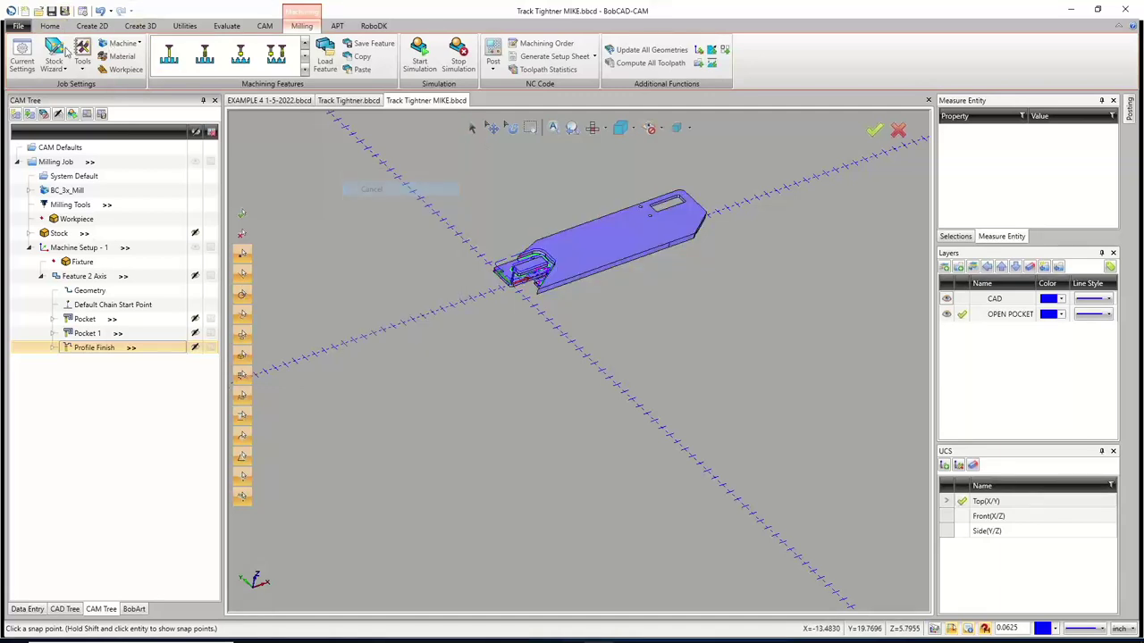
pyautogui.click(24, 11)
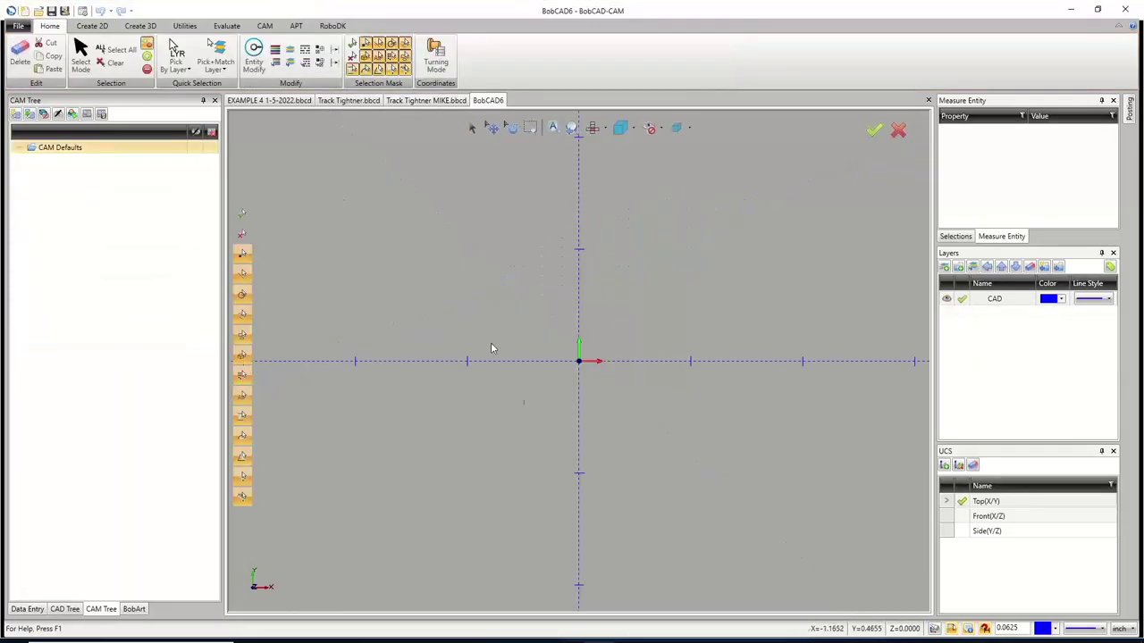
pyautogui.hotkey('ctrl', 'v')
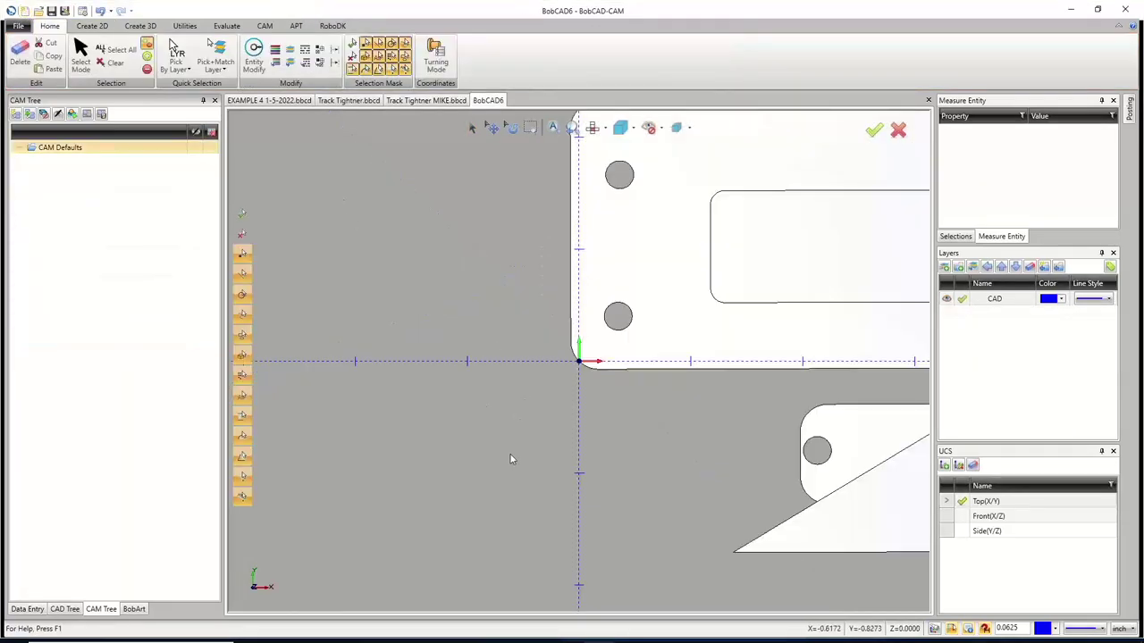
# Translate the part onto PointObject-1 at X -60.375, Y 72.625
pyautogui.scroll(-6, 511, 458)
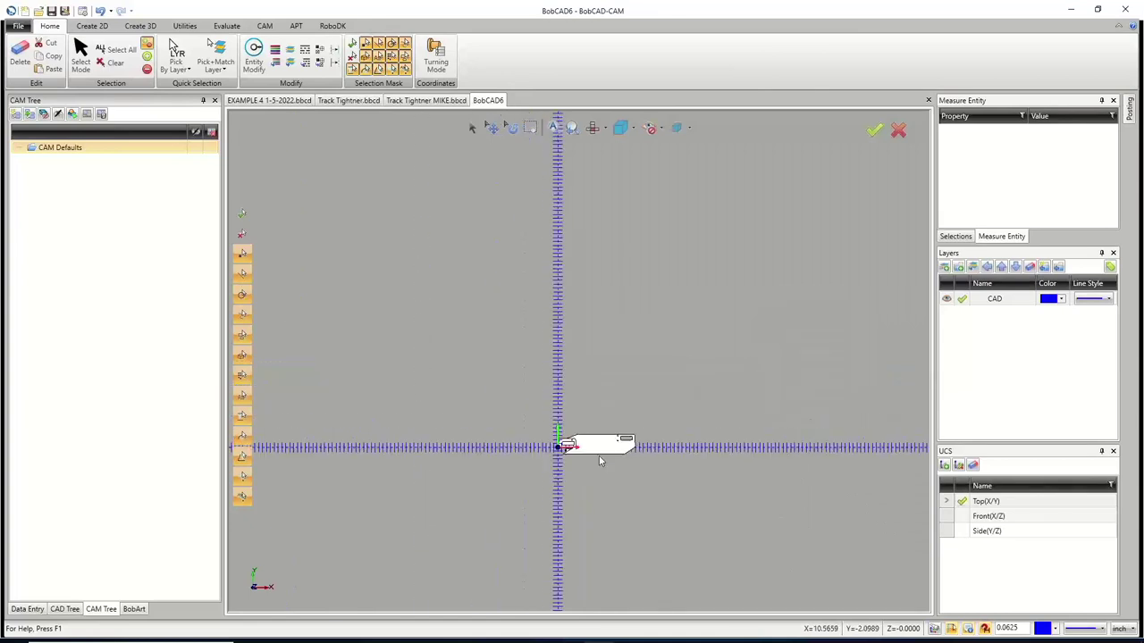
pyautogui.scroll(-2, 601, 461)
pyautogui.click(185, 25)
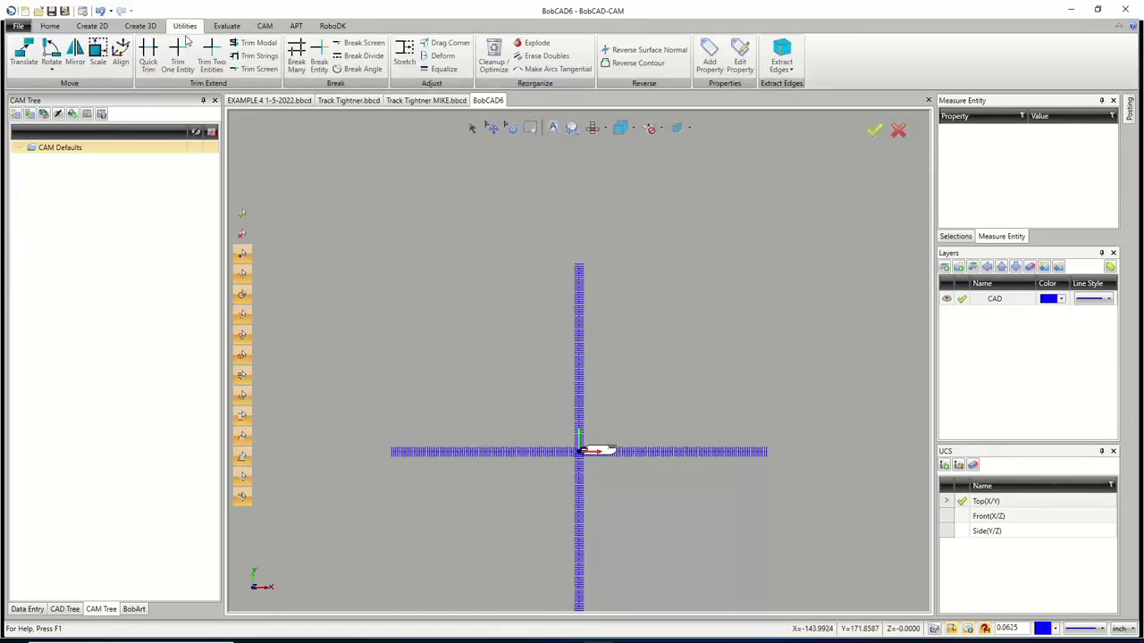
pyautogui.click(25, 55)
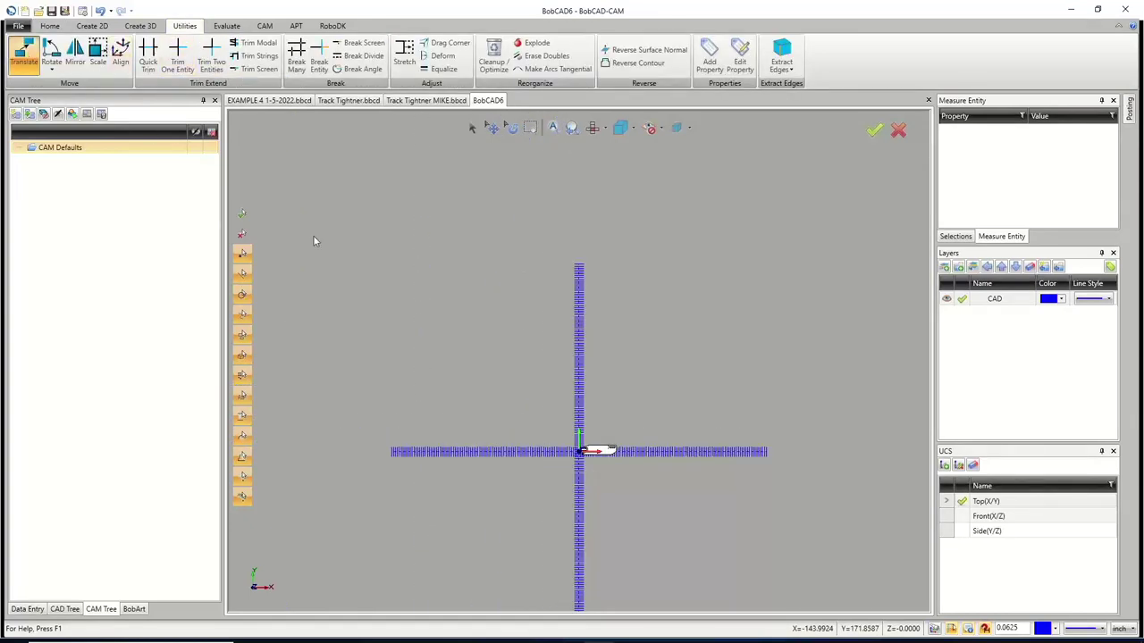
pyautogui.click(605, 454)
pyautogui.scroll(5, 592, 474)
pyautogui.scroll(-3, 616, 366)
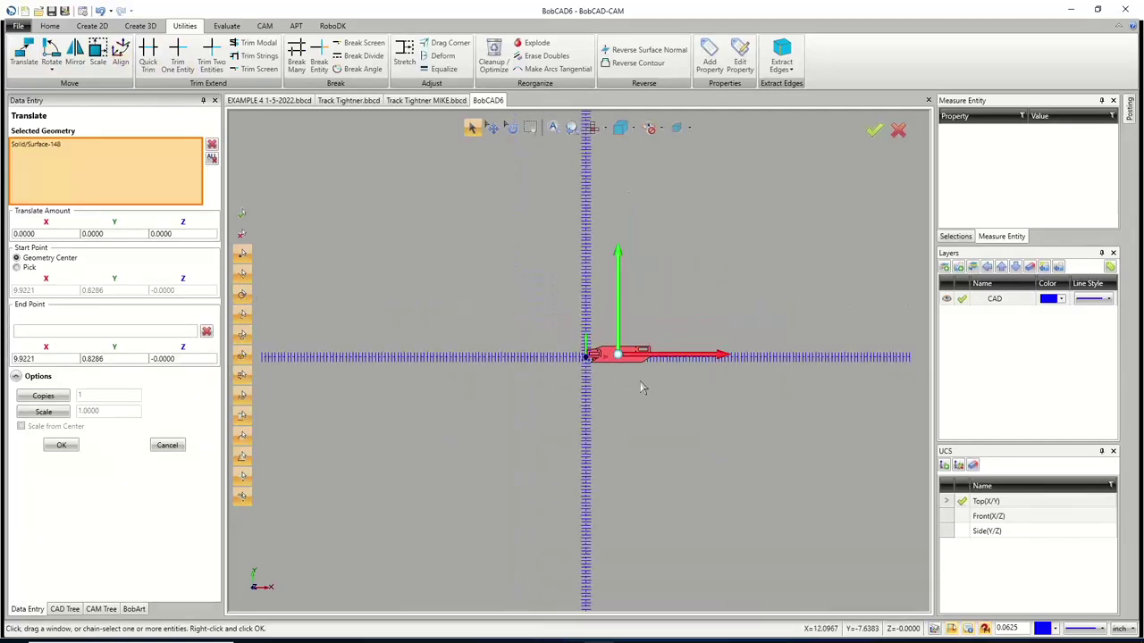
pyautogui.rightClick(640, 386)
pyautogui.scroll(-5, 605, 426)
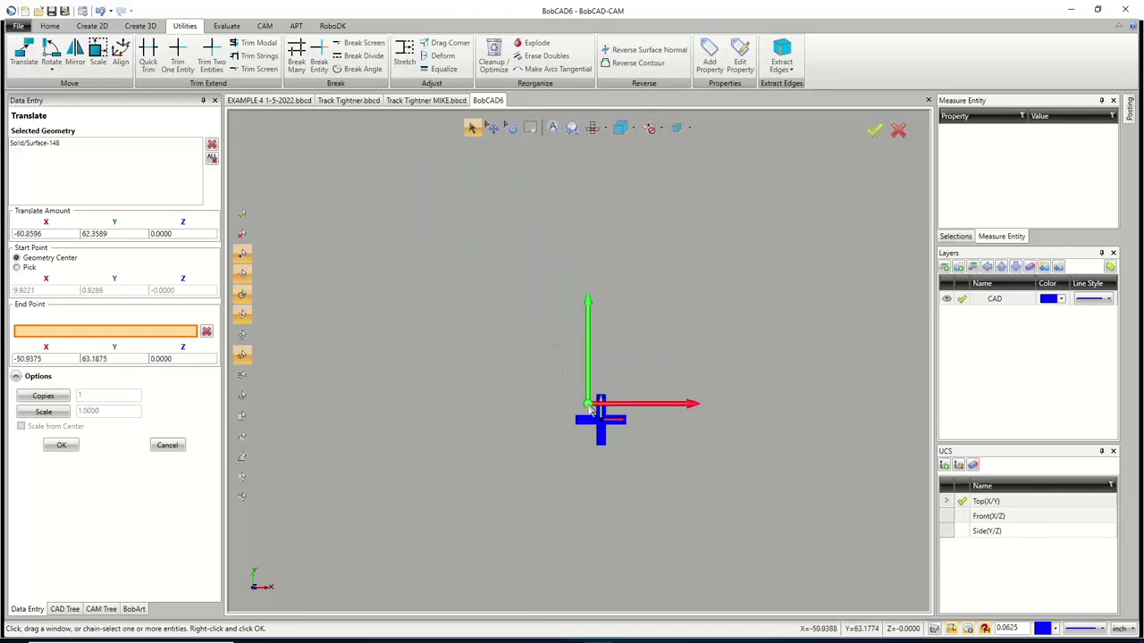
pyautogui.click(586, 402)
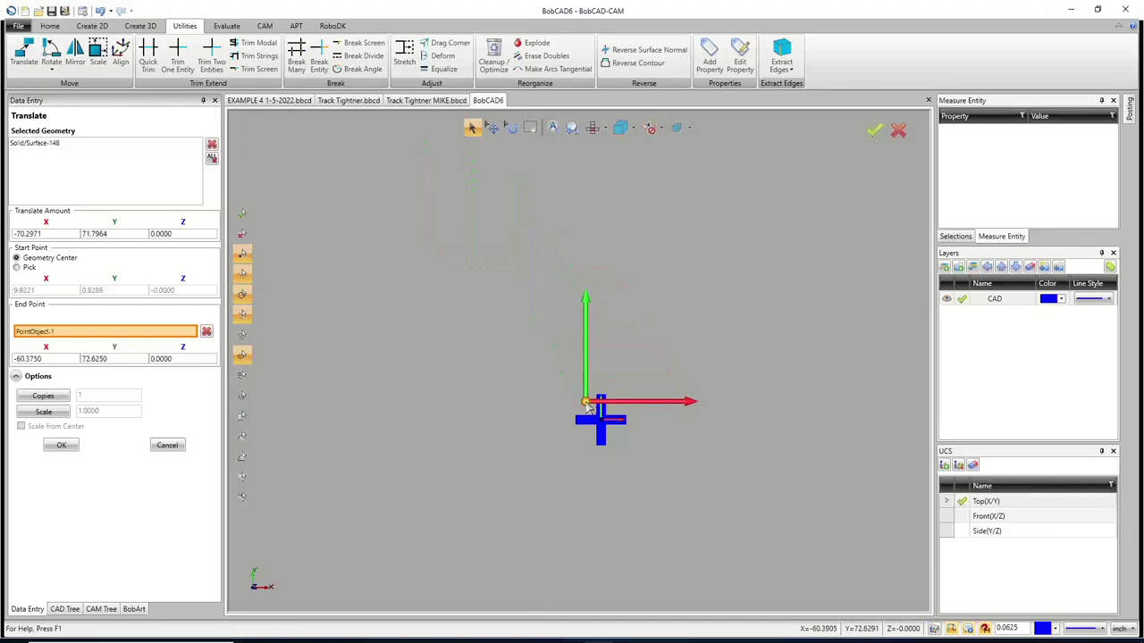
pyautogui.click(62, 446)
pyautogui.click(167, 445)
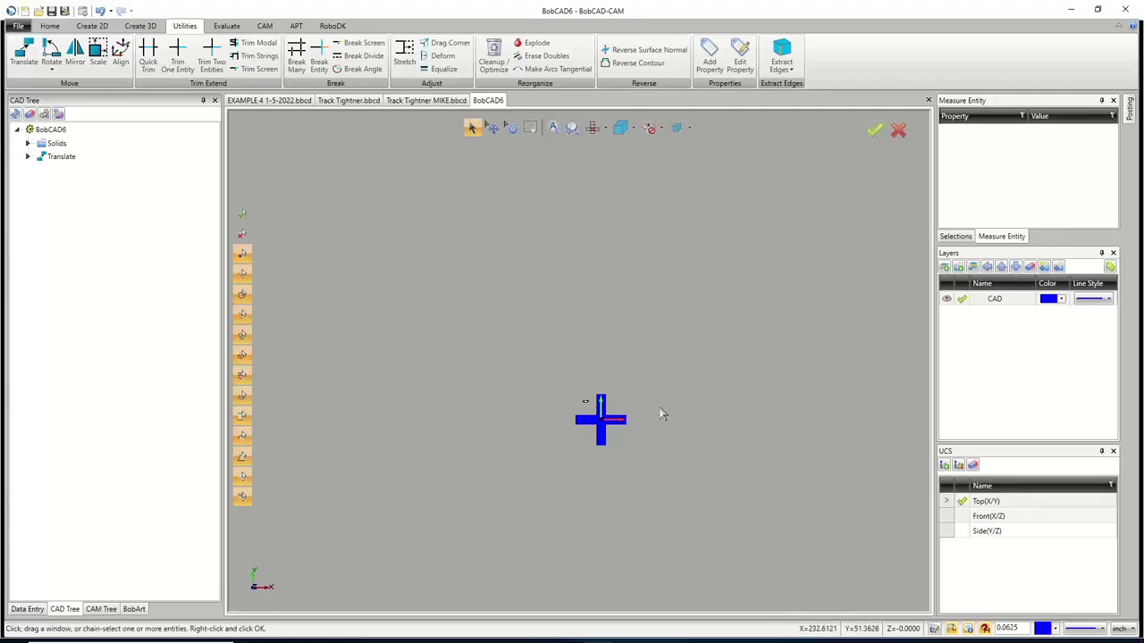
pyautogui.press('Escape')
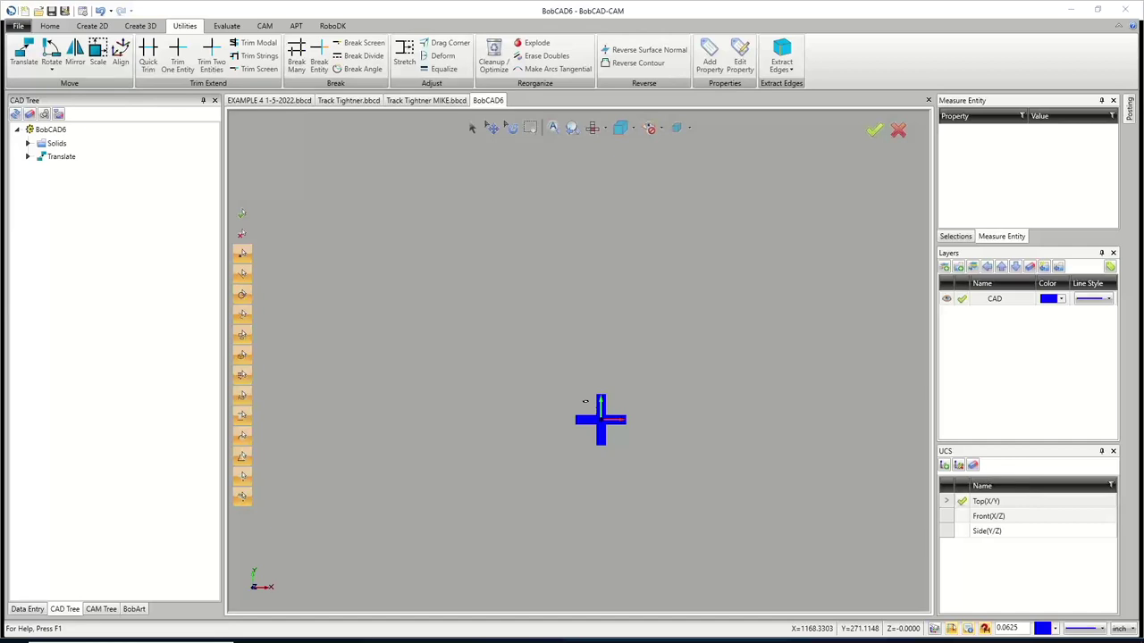
# Fit and orbit the view to inspect the part as a 3D plate, then show the CAM tree
pyautogui.click(555, 130)
pyautogui.scroll(-3, 622, 348)
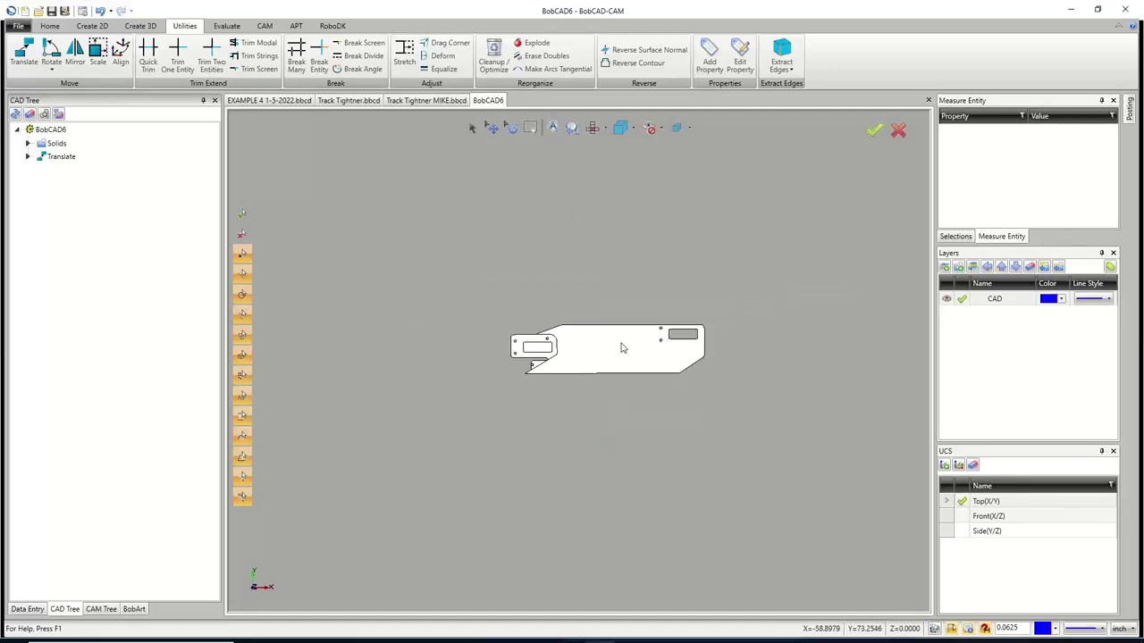
pyautogui.scroll(-3, 622, 349)
pyautogui.scroll(-2, 664, 434)
pyautogui.scroll(2, 754, 498)
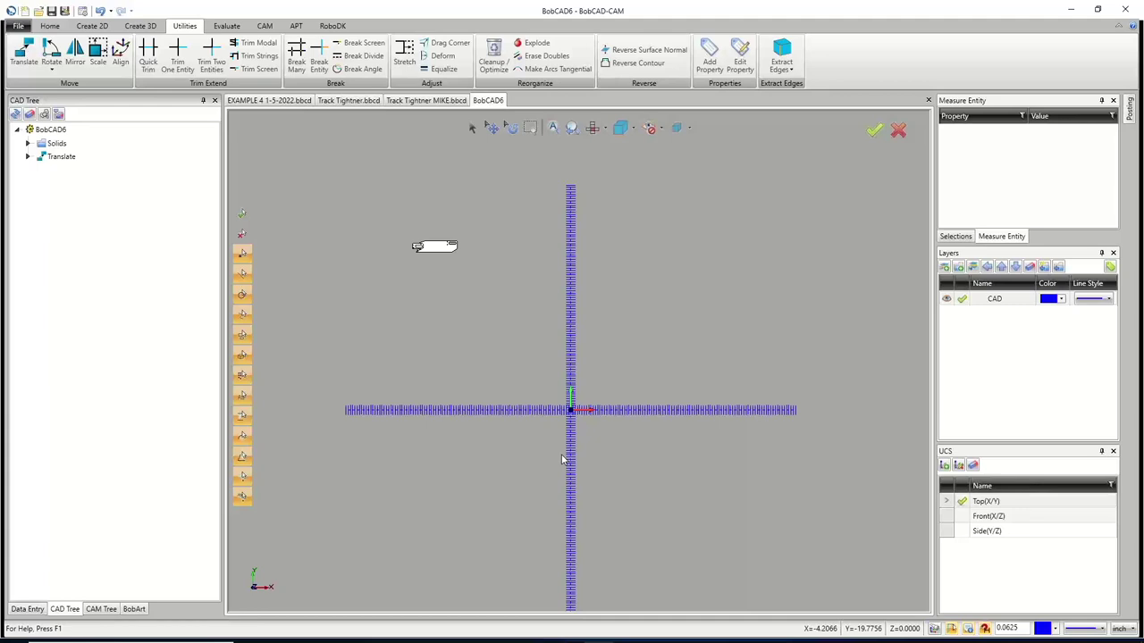
pyautogui.click(553, 128)
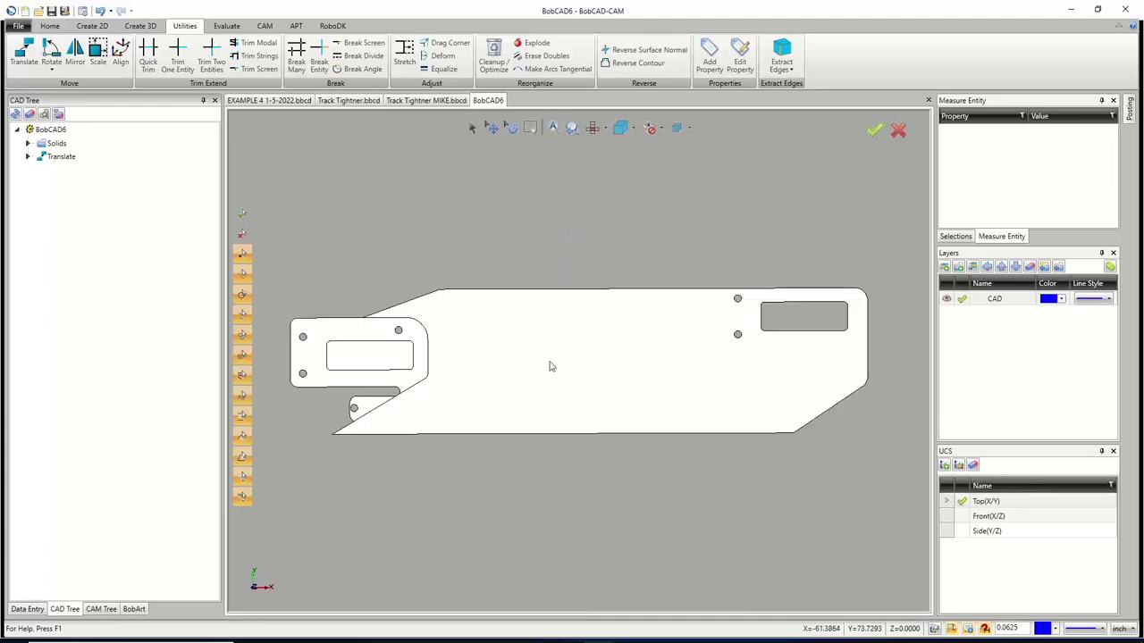
pyautogui.moveTo(824, 514); pyautogui.dragTo(702, 394, button='middle')
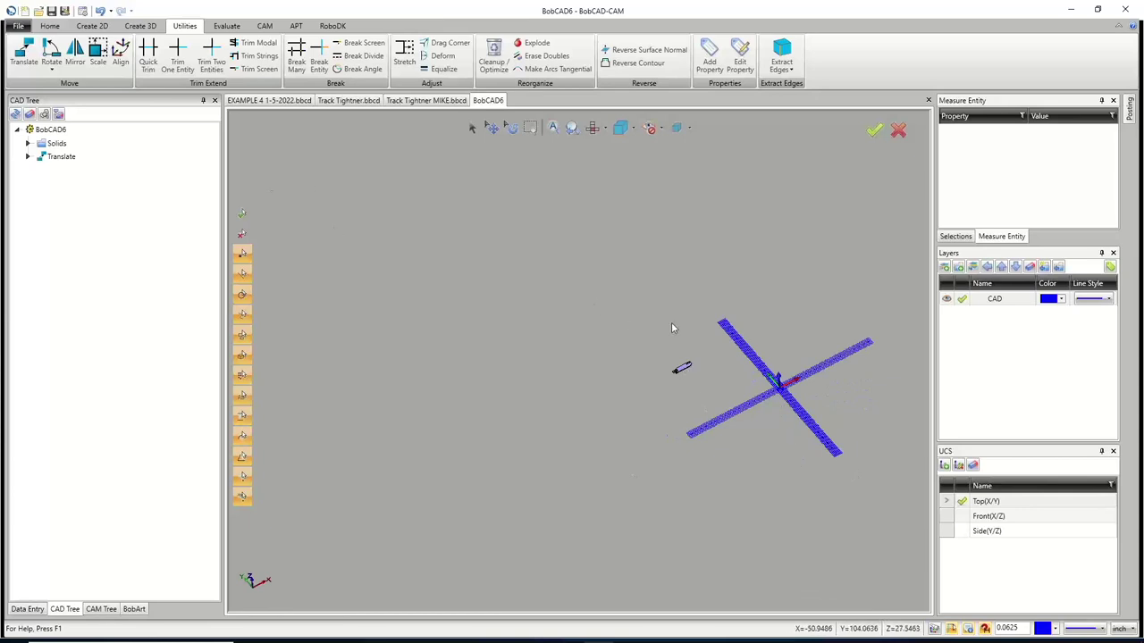
pyautogui.moveTo(672, 328); pyautogui.dragTo(665, 388, button='middle')
pyautogui.scroll(3, 662, 372)
pyautogui.scroll(-1, 664, 371)
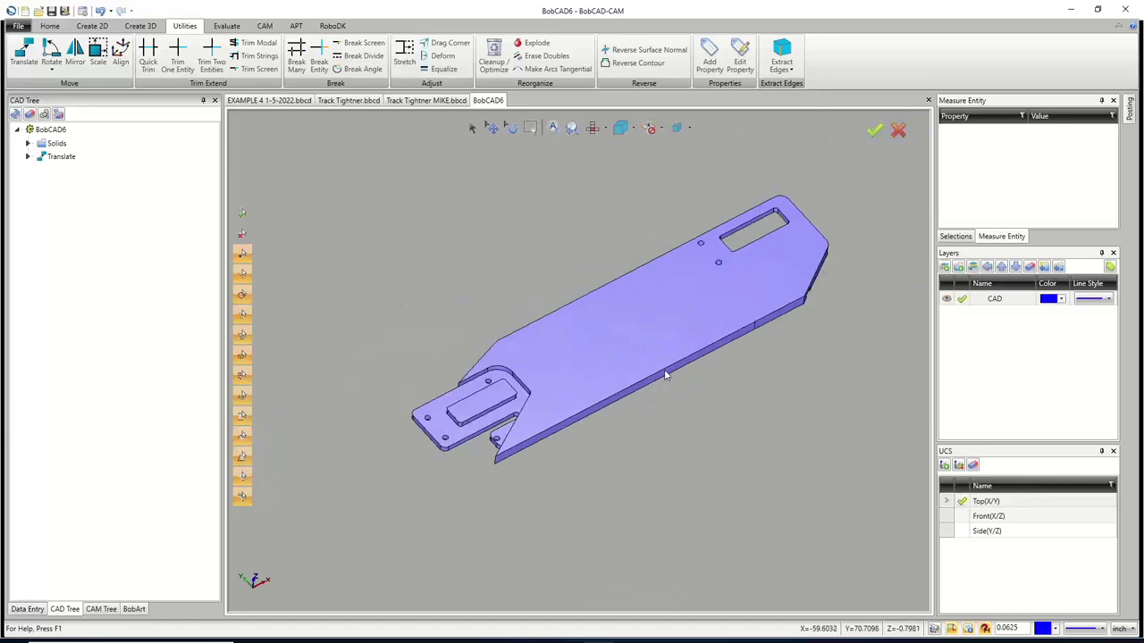
pyautogui.click(101, 609)
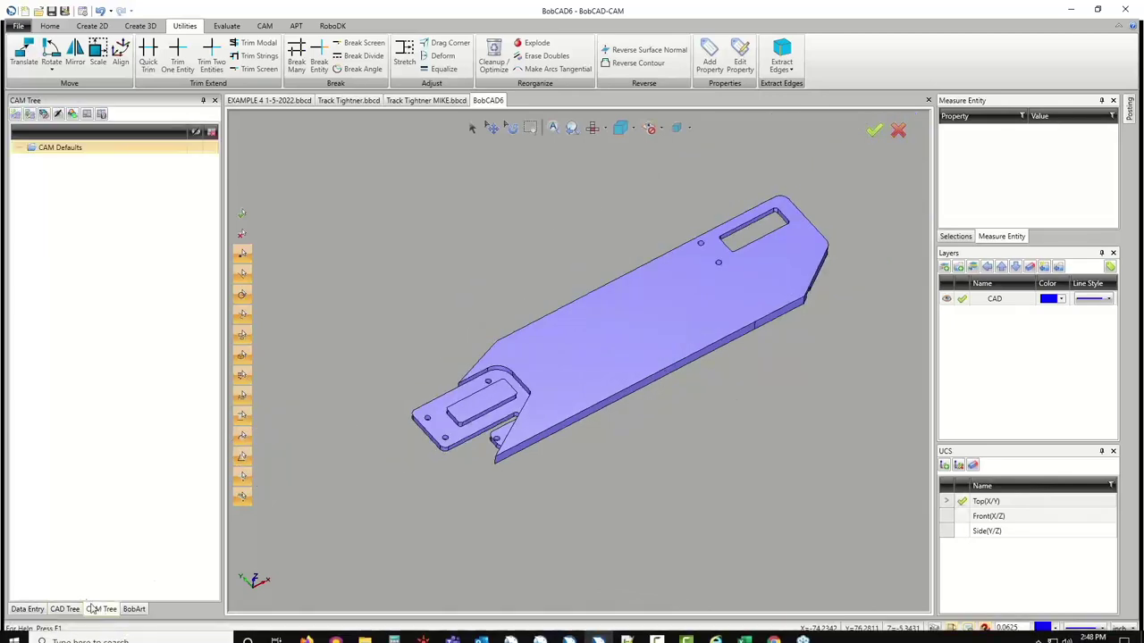
# Create a new Milling job on BC_3x_Mill with Stock Wizard stock sized to the part
pyautogui.rightClick(63, 148)
pyautogui.click(90, 152)
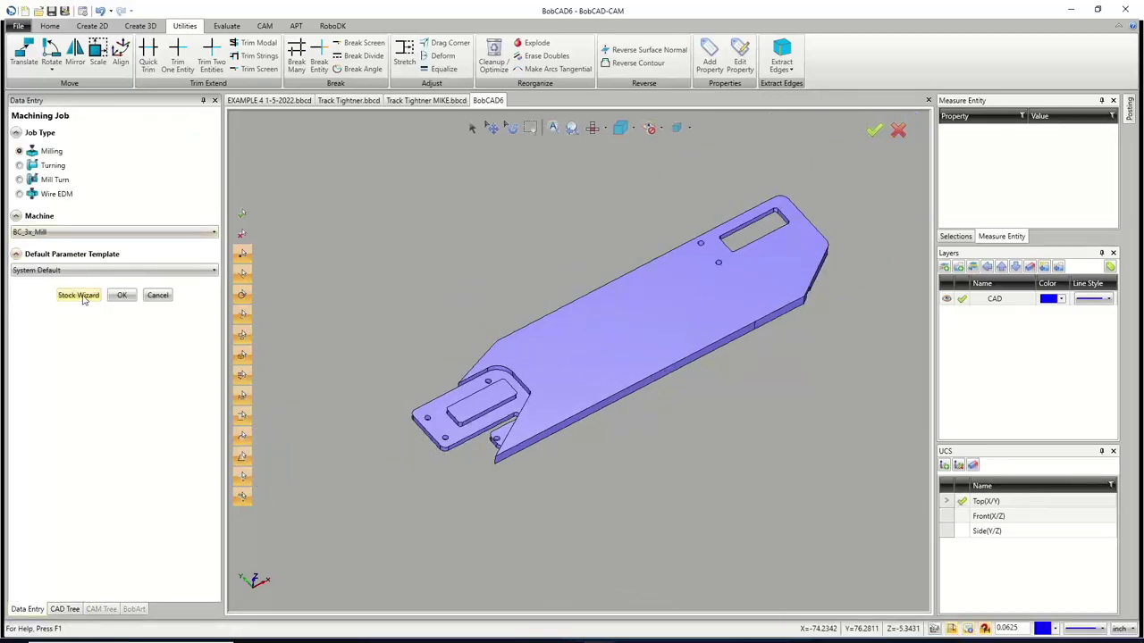
pyautogui.click(79, 295)
pyautogui.click(79, 220)
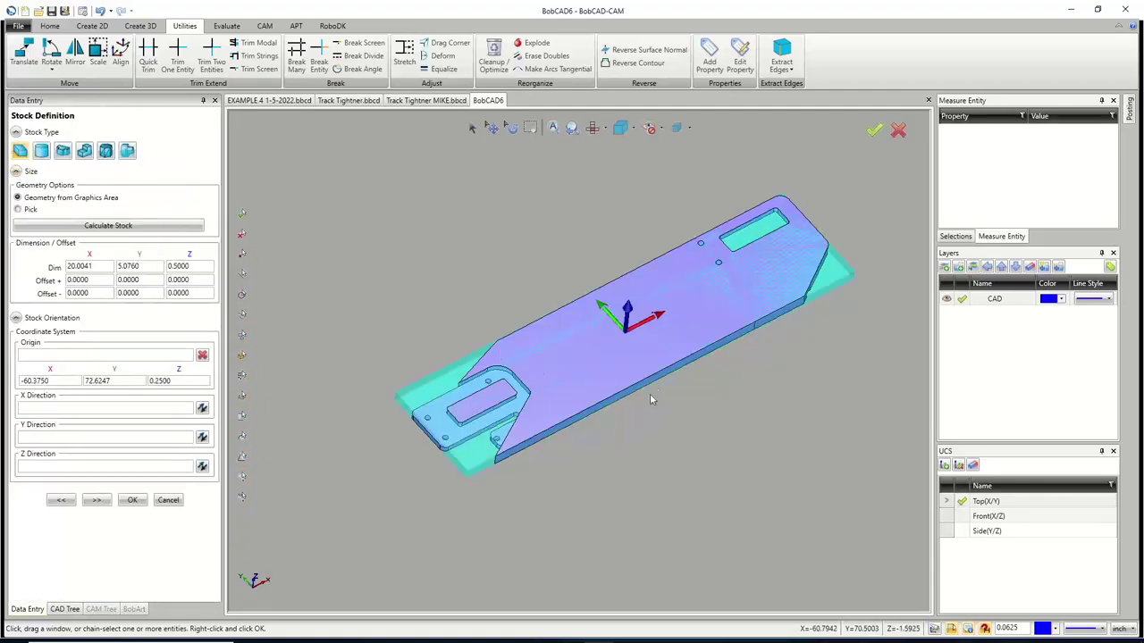
pyautogui.moveTo(649, 399); pyautogui.dragTo(650, 319, button='middle')
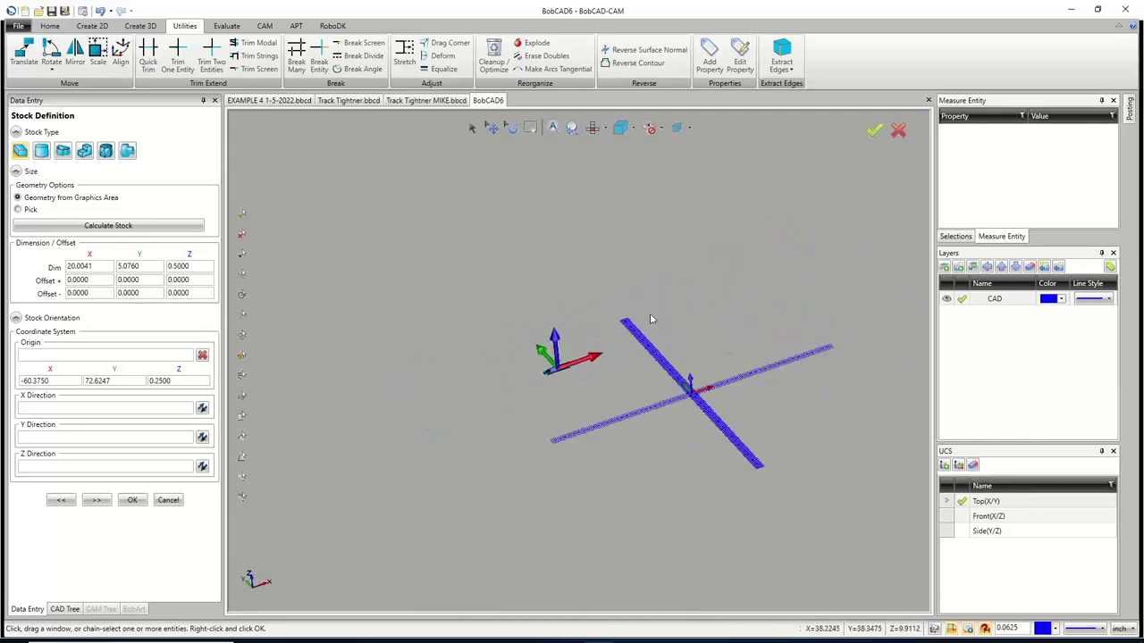
pyautogui.scroll(3, 715, 396)
pyautogui.scroll(-3, 715, 396)
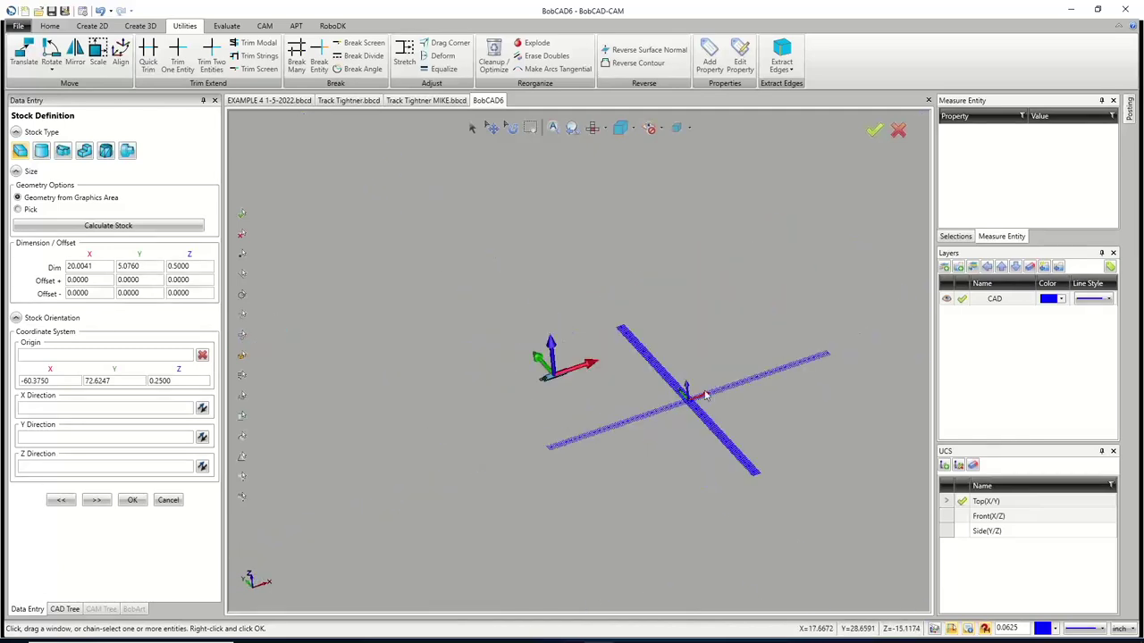
pyautogui.scroll(5, 528, 369)
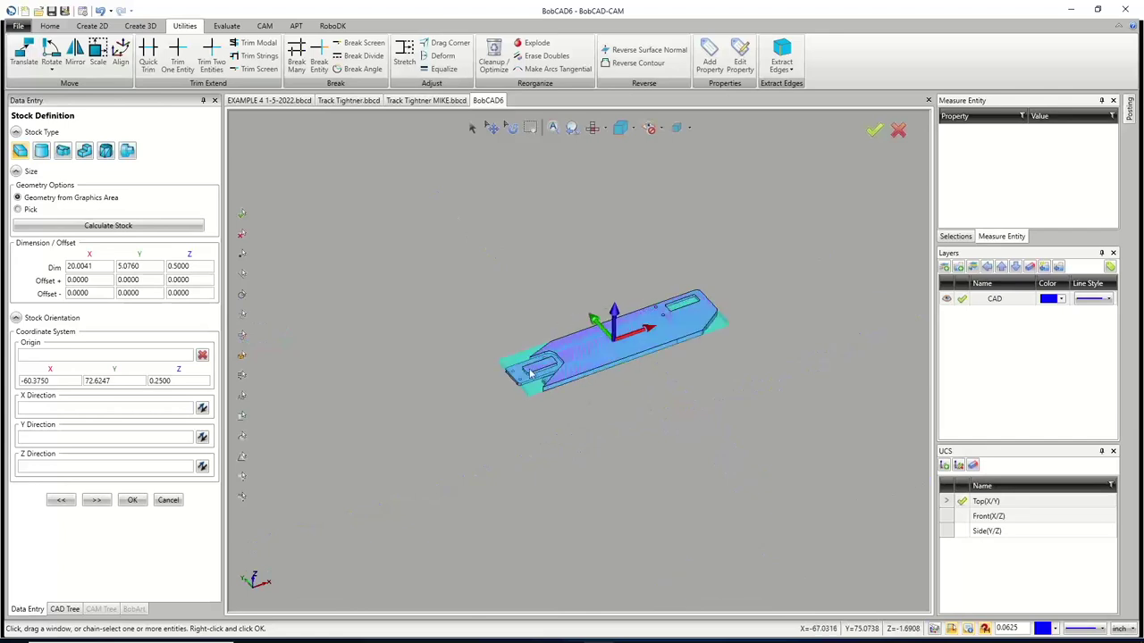
pyautogui.scroll(-5, 533, 378)
pyautogui.scroll(3, 426, 367)
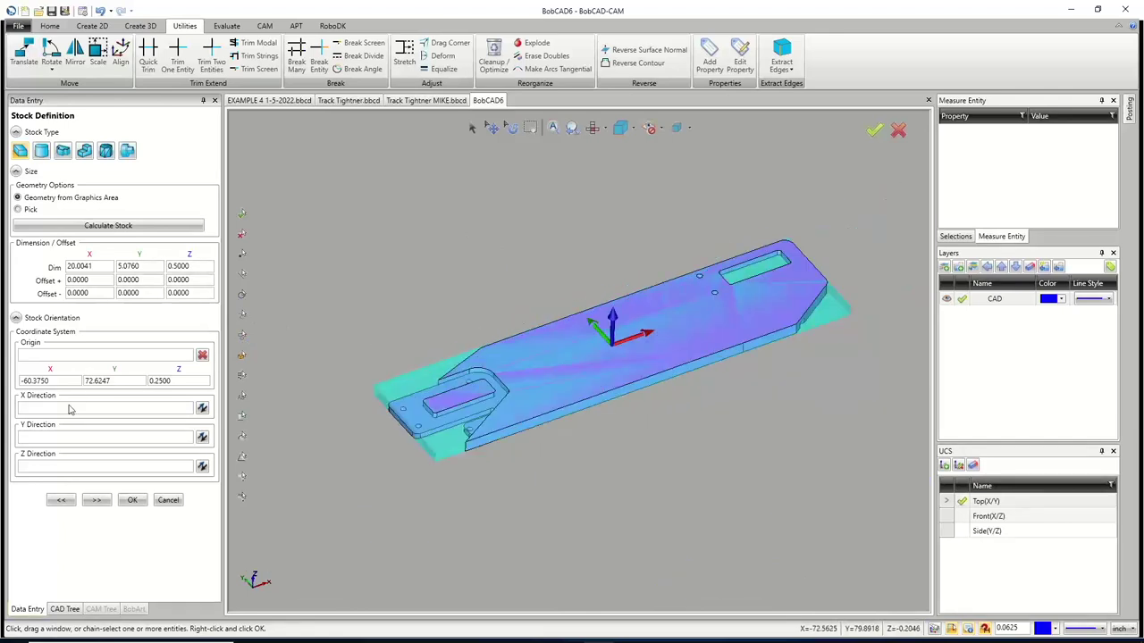
# Place the Machine Setup - 1 origin at the part corner
pyautogui.click(98, 501)
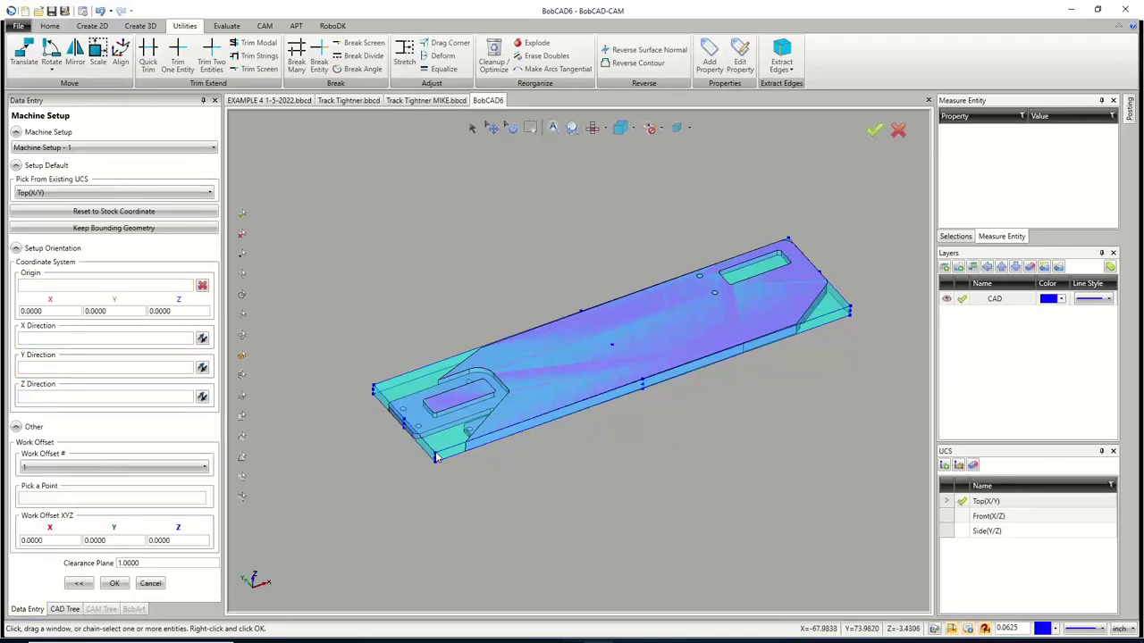
pyautogui.click(112, 286)
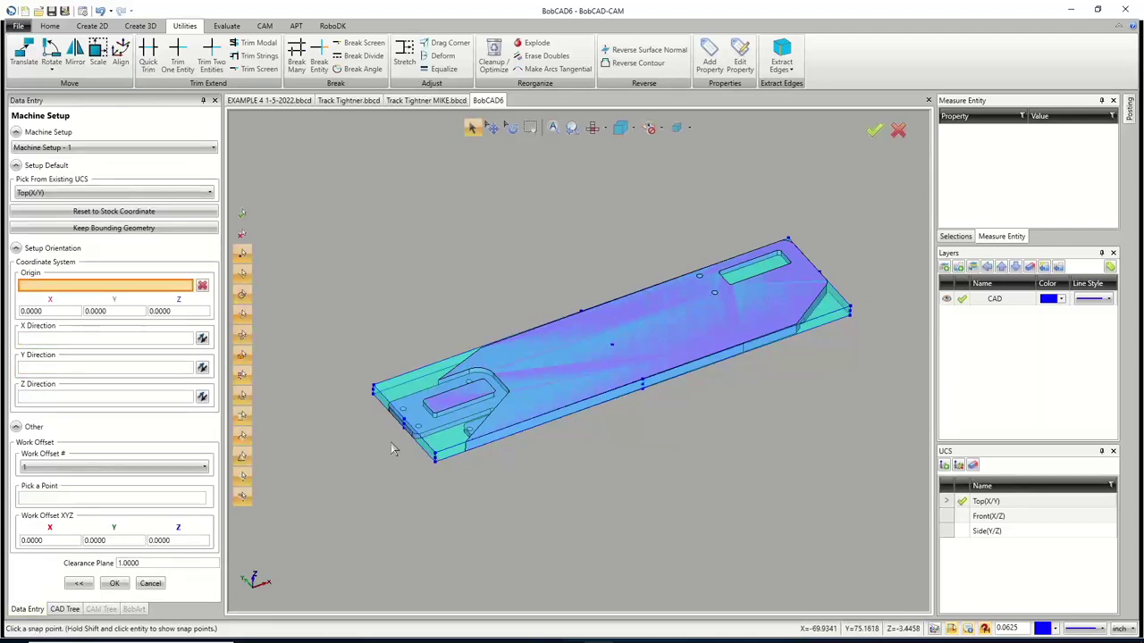
pyautogui.click(436, 457)
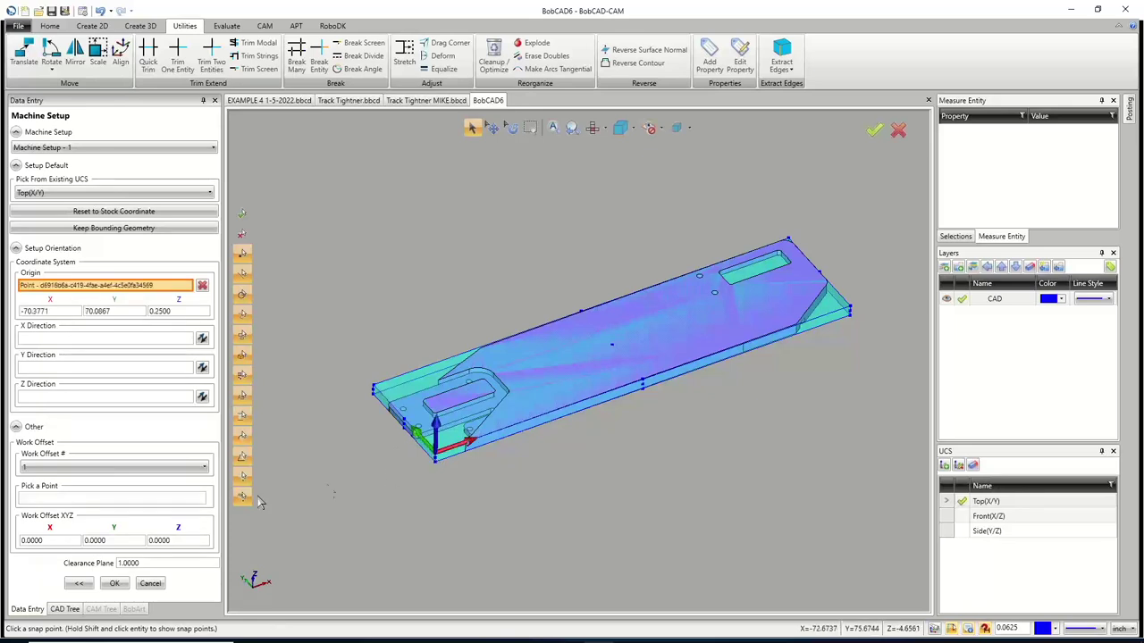
pyautogui.click(114, 583)
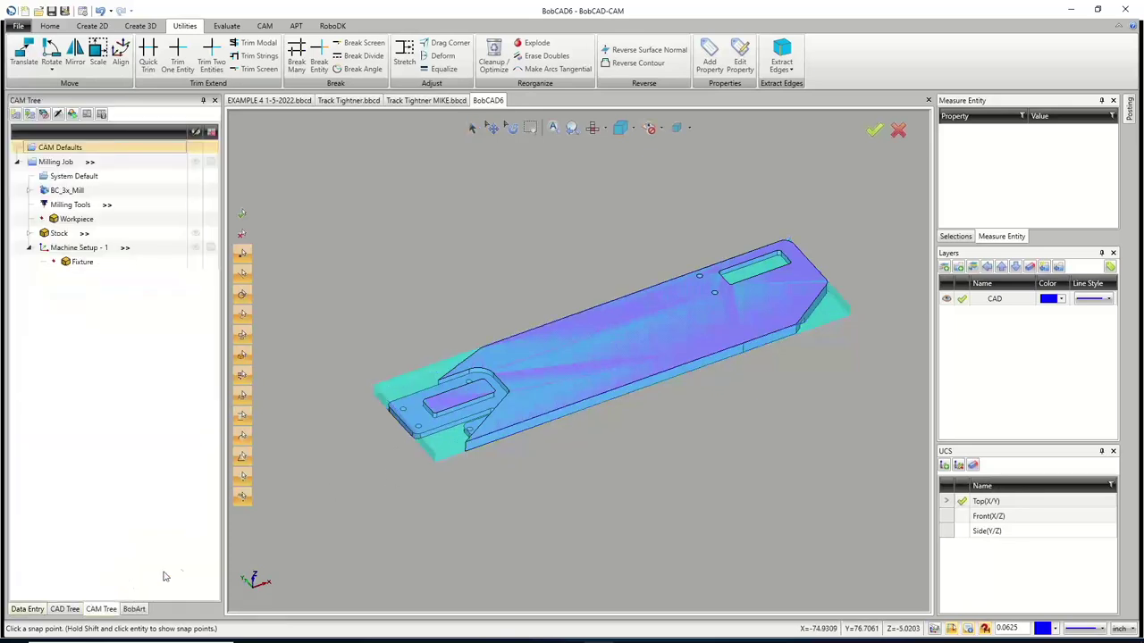
# Hide the stock and add a new active layer named OPEN POCKET
pyautogui.rightClick(81, 234)
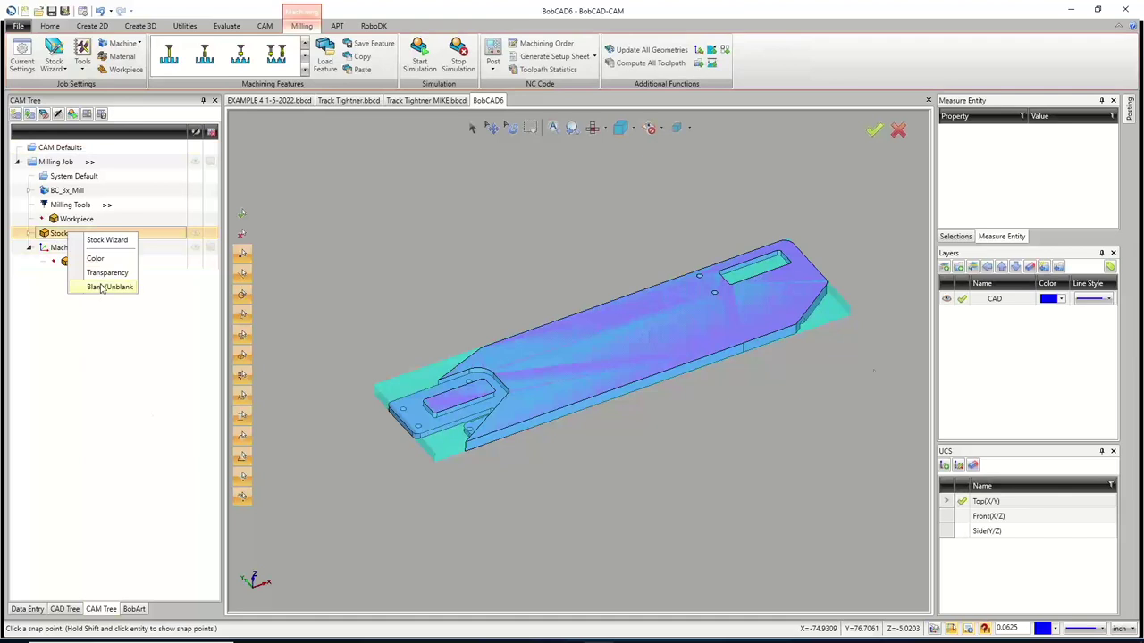
pyautogui.click(100, 287)
pyautogui.rightClick(1019, 352)
pyautogui.click(993, 358)
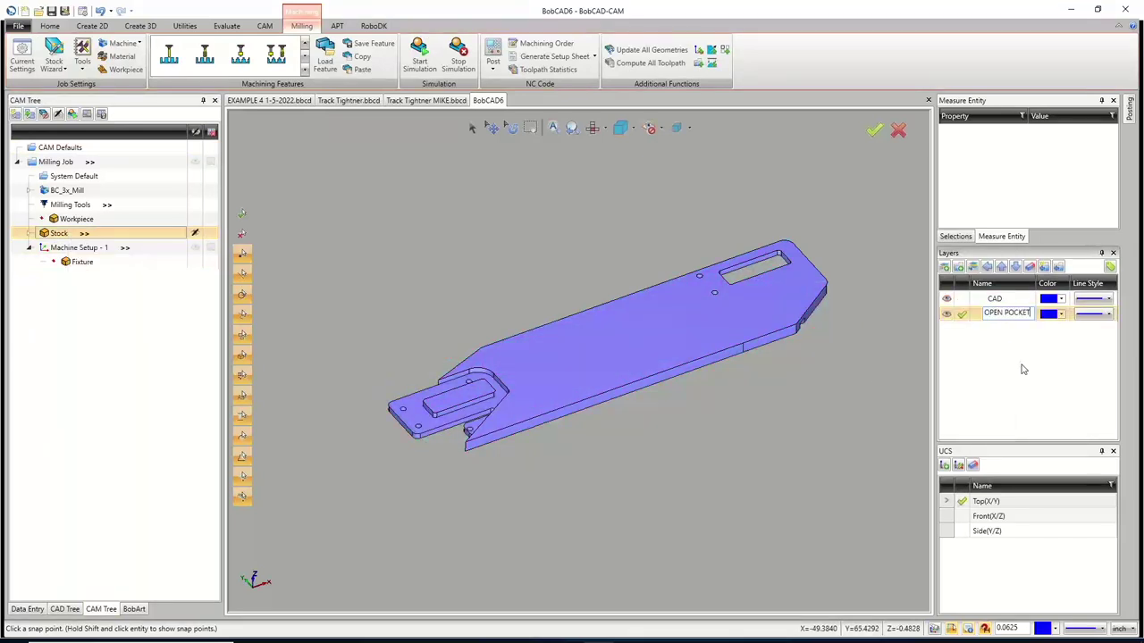
pyautogui.write('OPEN POCKET')
pyautogui.press('Return')
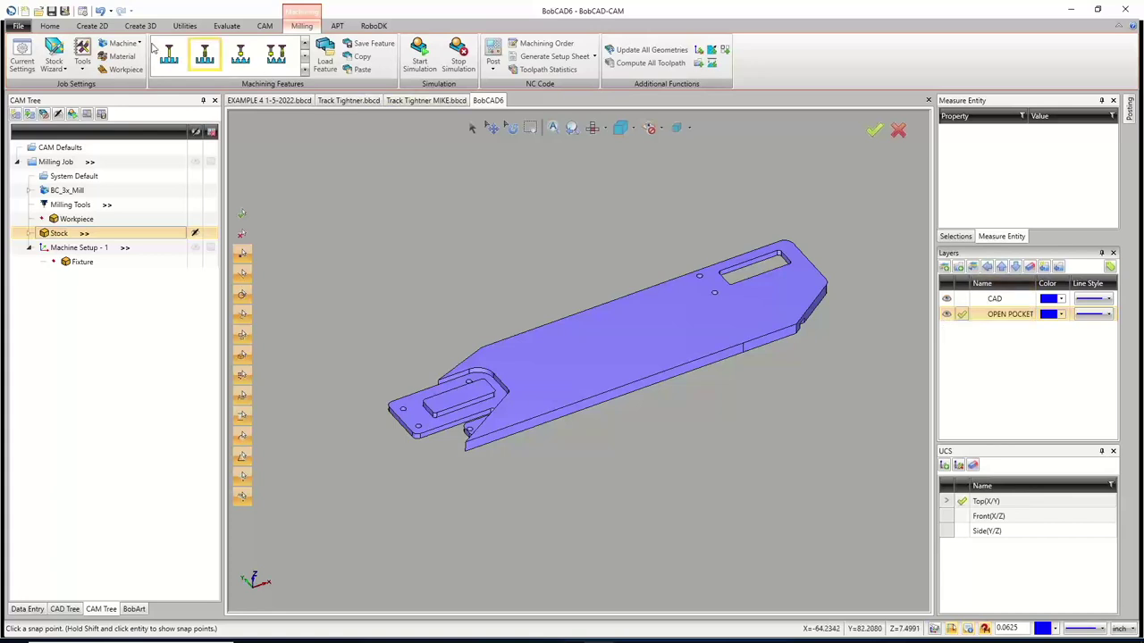
pyautogui.click(92, 26)
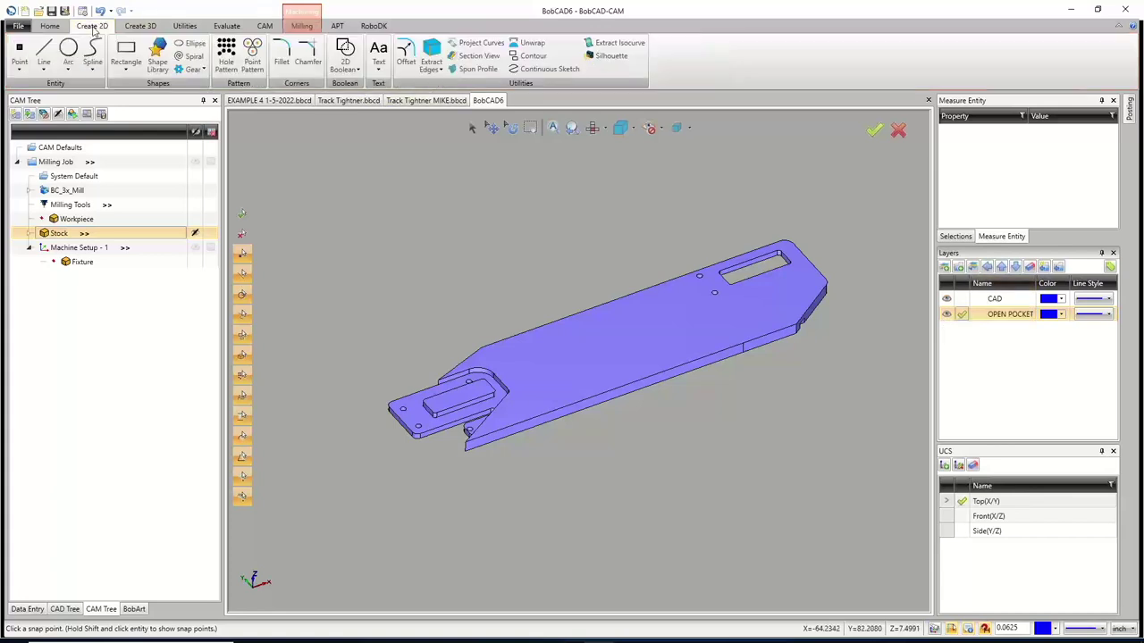
# Extract the end-tab face edges projected to Z 0.5 and hide the CAD layer's solid
pyautogui.click(429, 52)
pyautogui.click(40, 224)
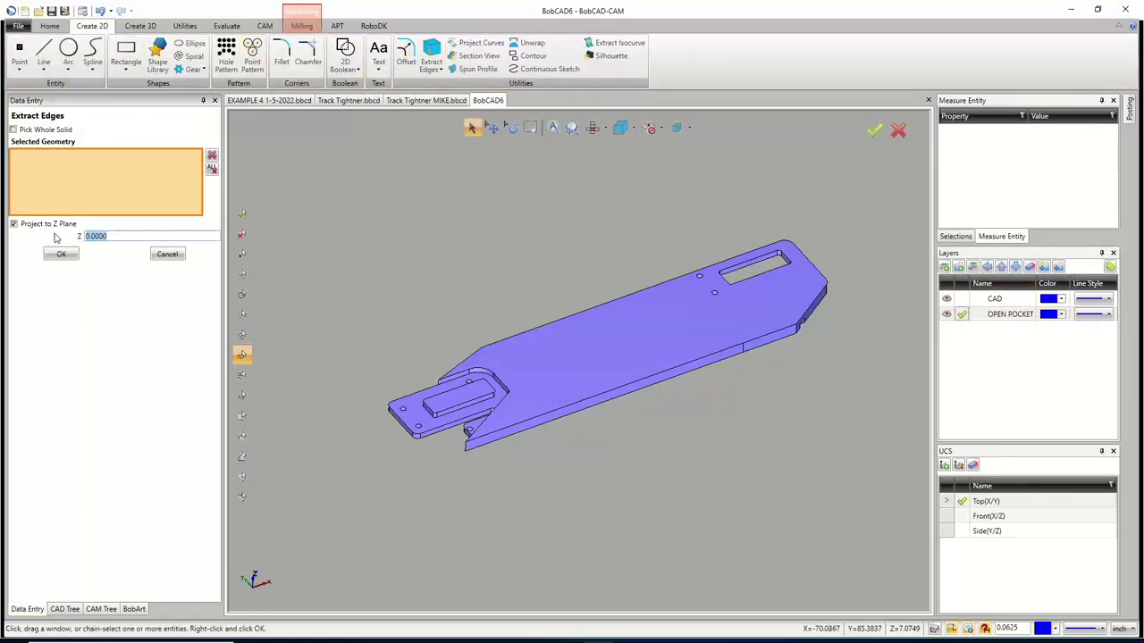
pyautogui.press('BackSpace')
pyautogui.write('.5')
pyautogui.press('Return')
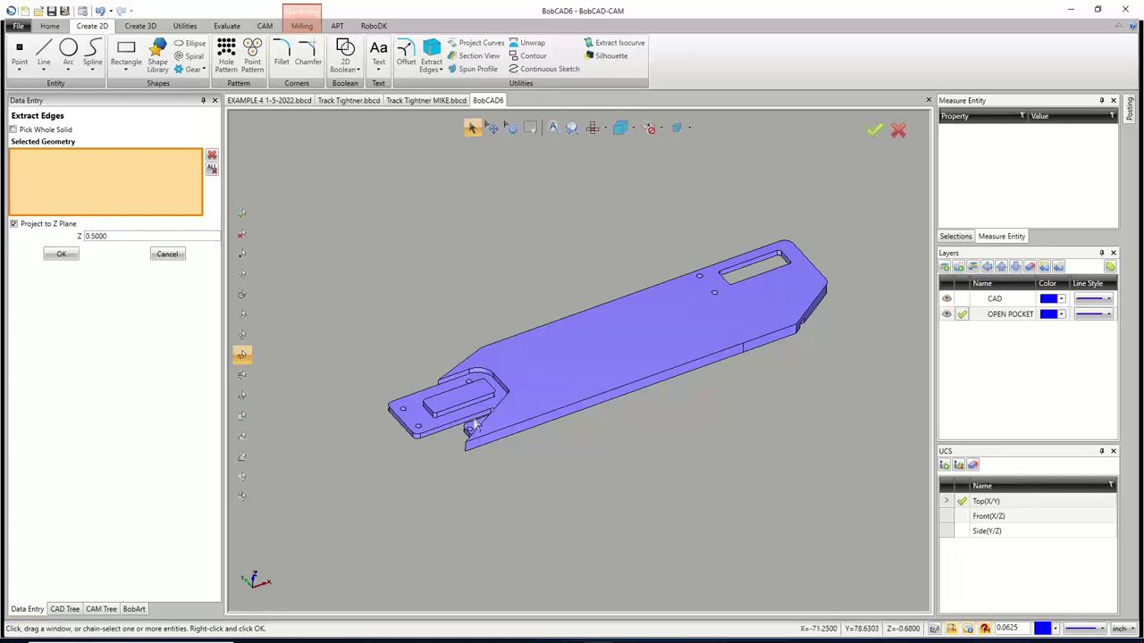
pyautogui.click(471, 427)
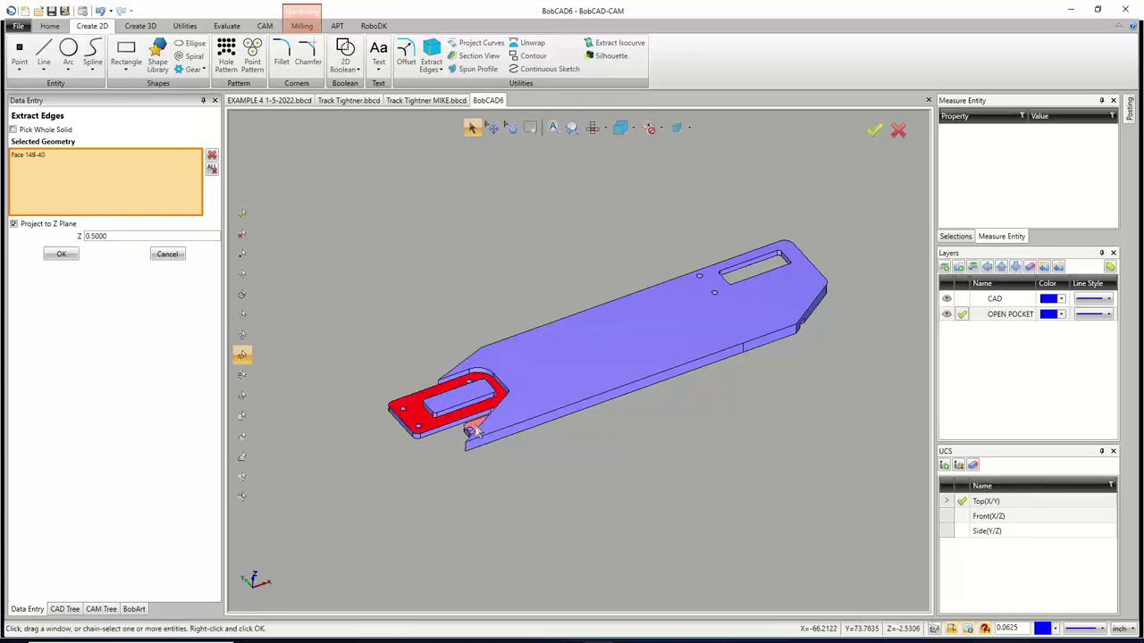
pyautogui.click(60, 254)
pyautogui.click(167, 255)
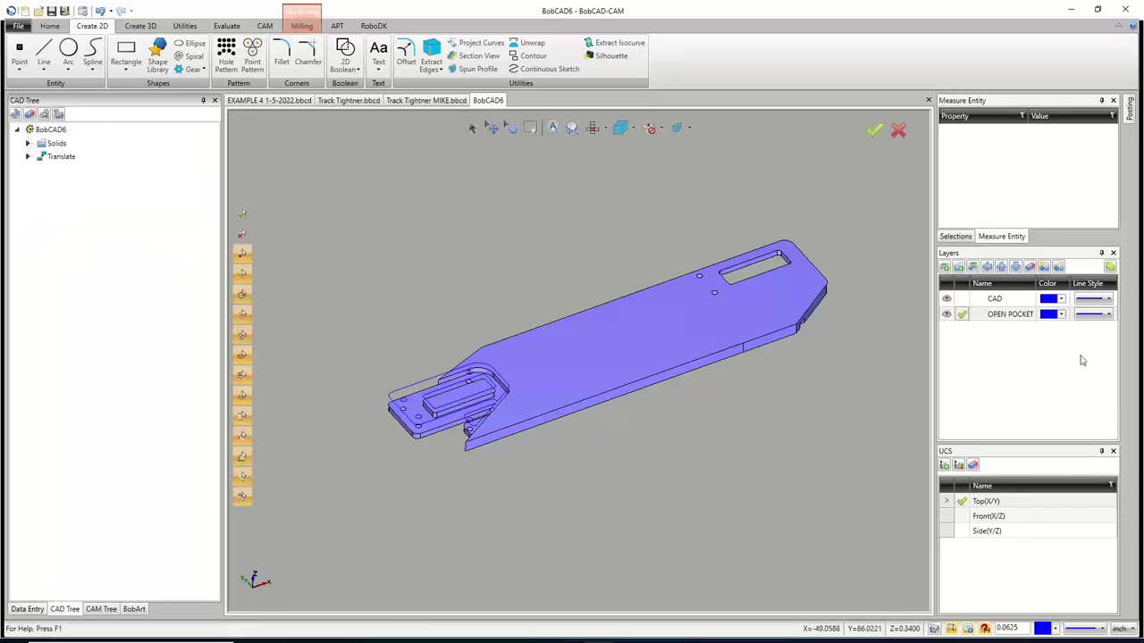
pyautogui.click(946, 298)
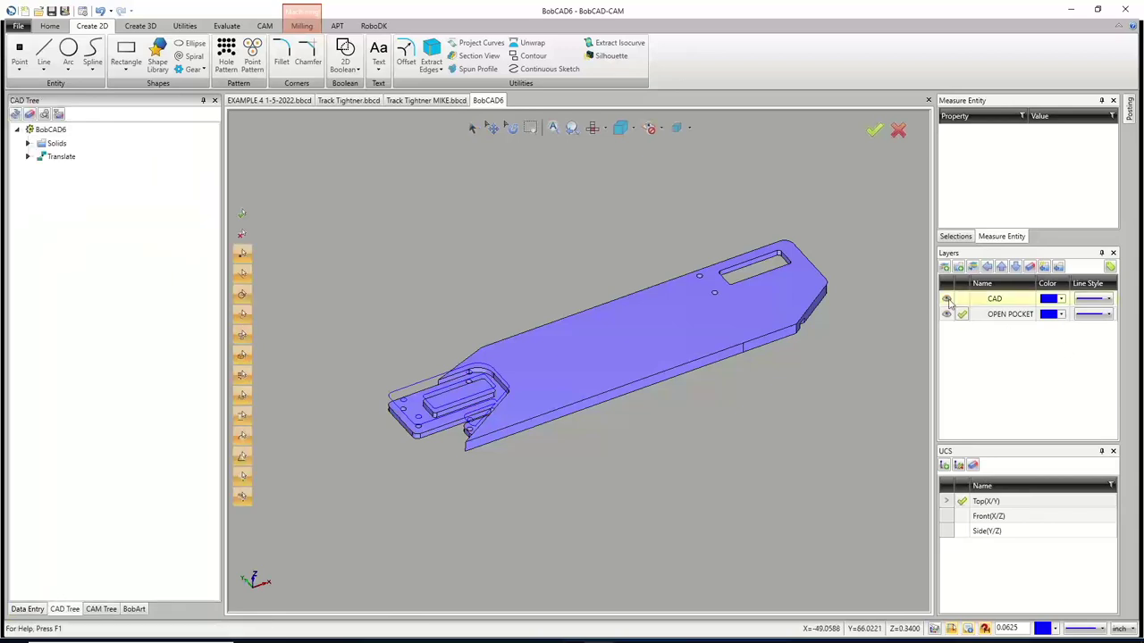
# Change the outline's open edges to a dashed line style
pyautogui.click(471, 128)
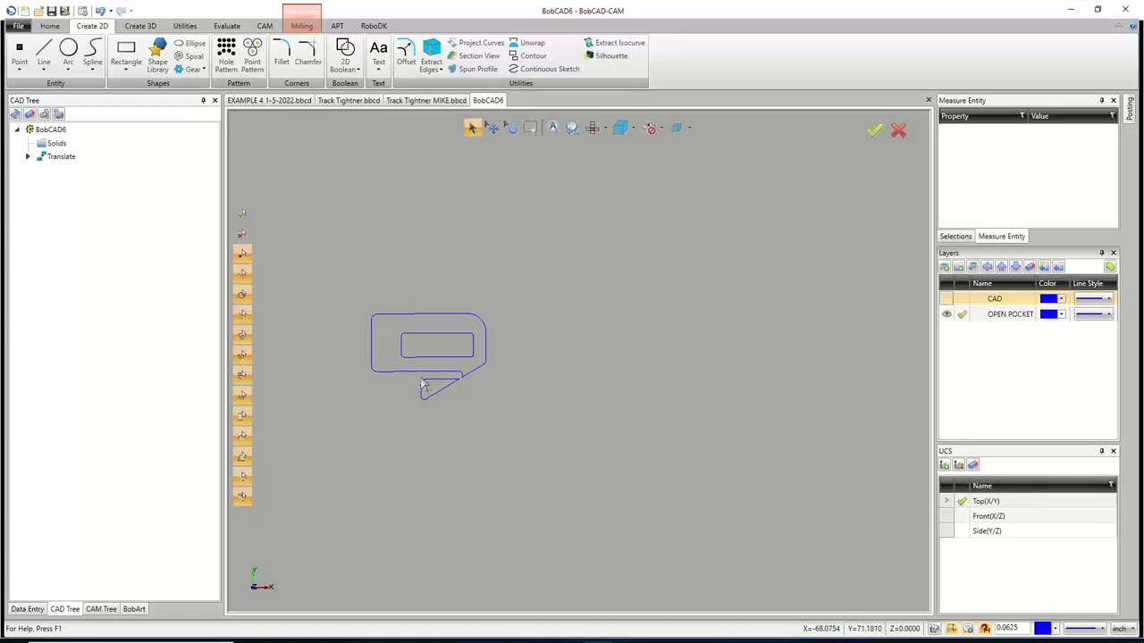
pyautogui.scroll(3, 406, 366)
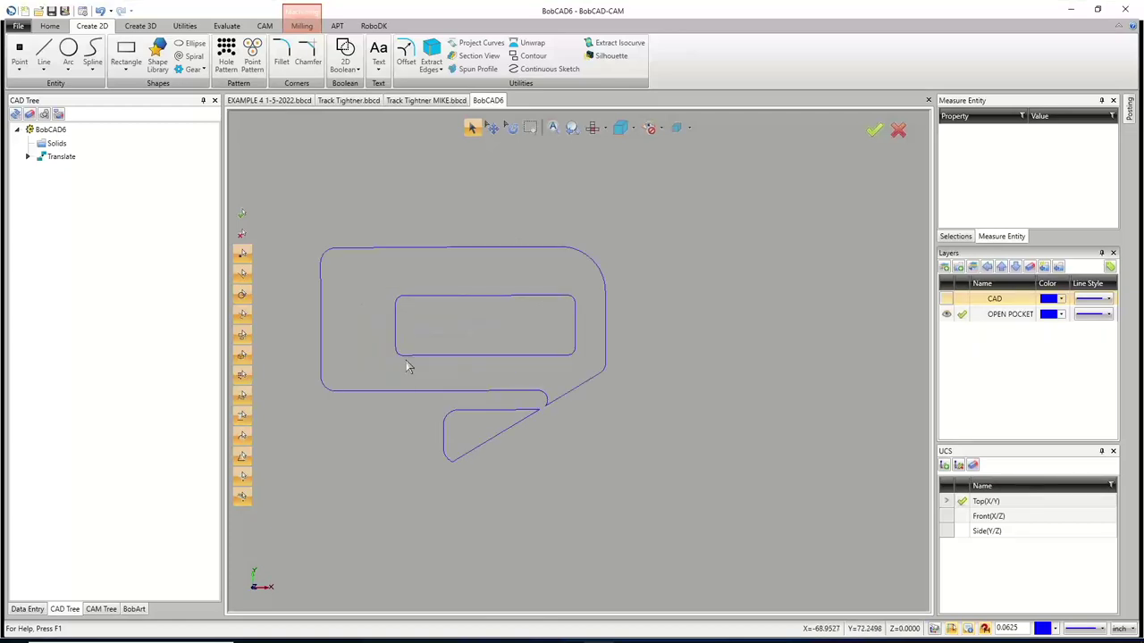
pyautogui.click(596, 384)
pyautogui.click(476, 249)
pyautogui.click(466, 298)
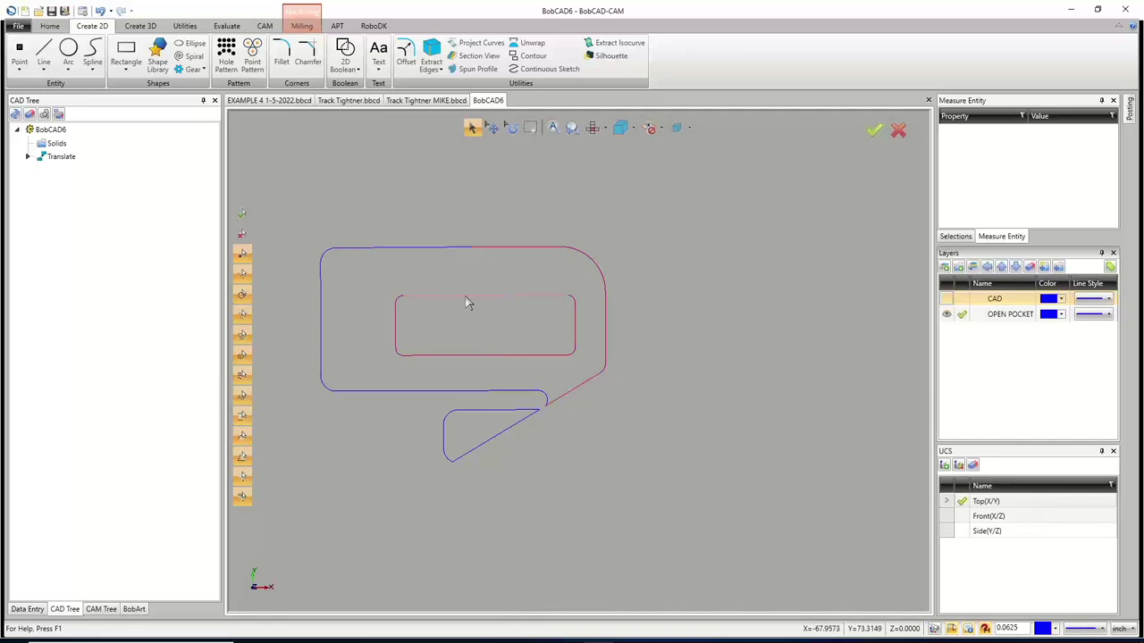
pyautogui.click(505, 431)
pyautogui.moveTo(262, 155); pyautogui.dragTo(761, 542)
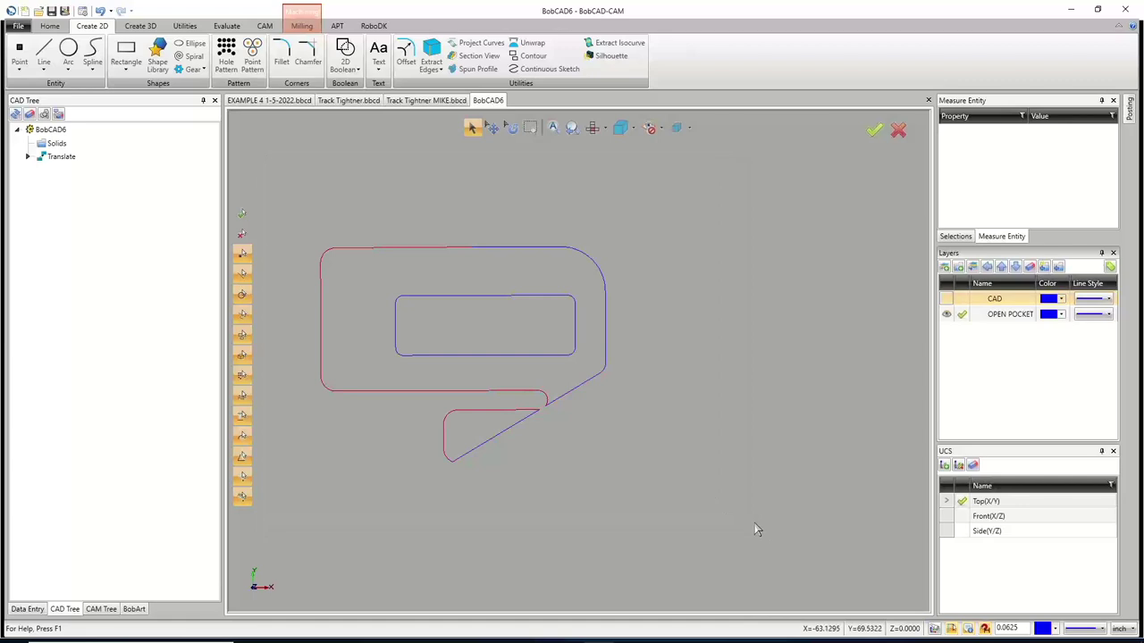
pyautogui.rightClick(465, 318)
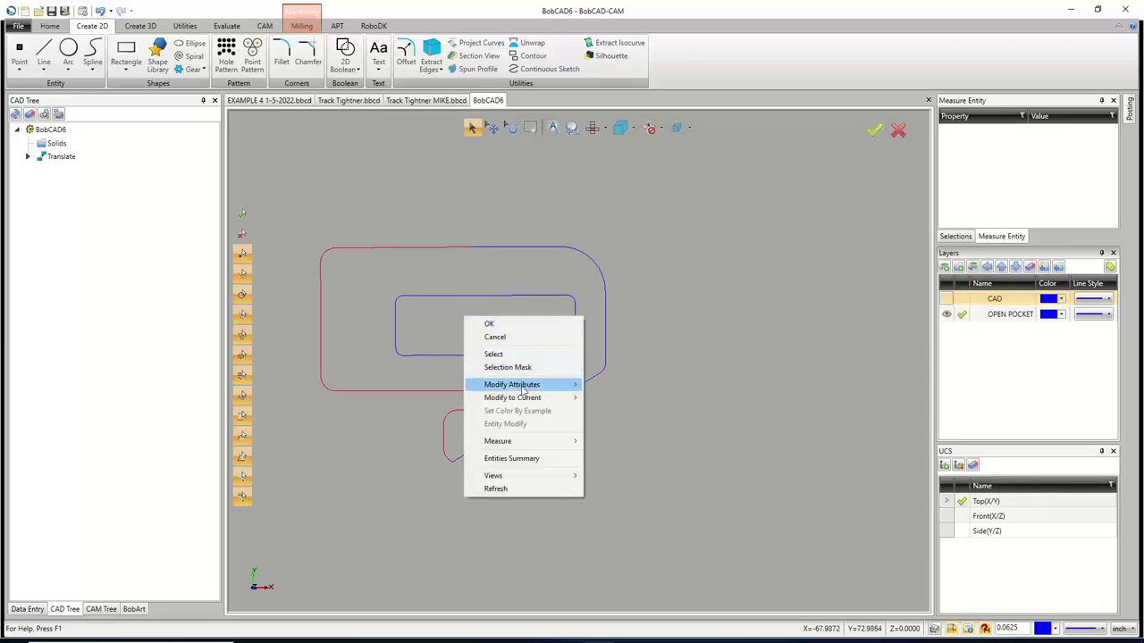
pyautogui.moveTo(523, 390)
pyautogui.click(638, 399)
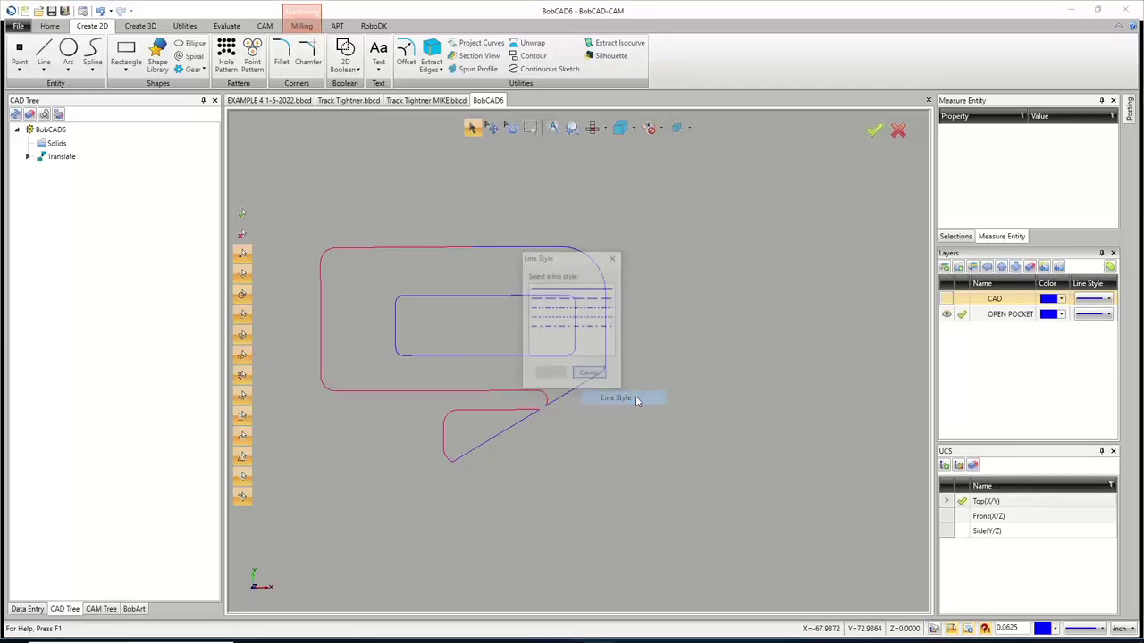
pyautogui.click(560, 299)
pyautogui.click(550, 374)
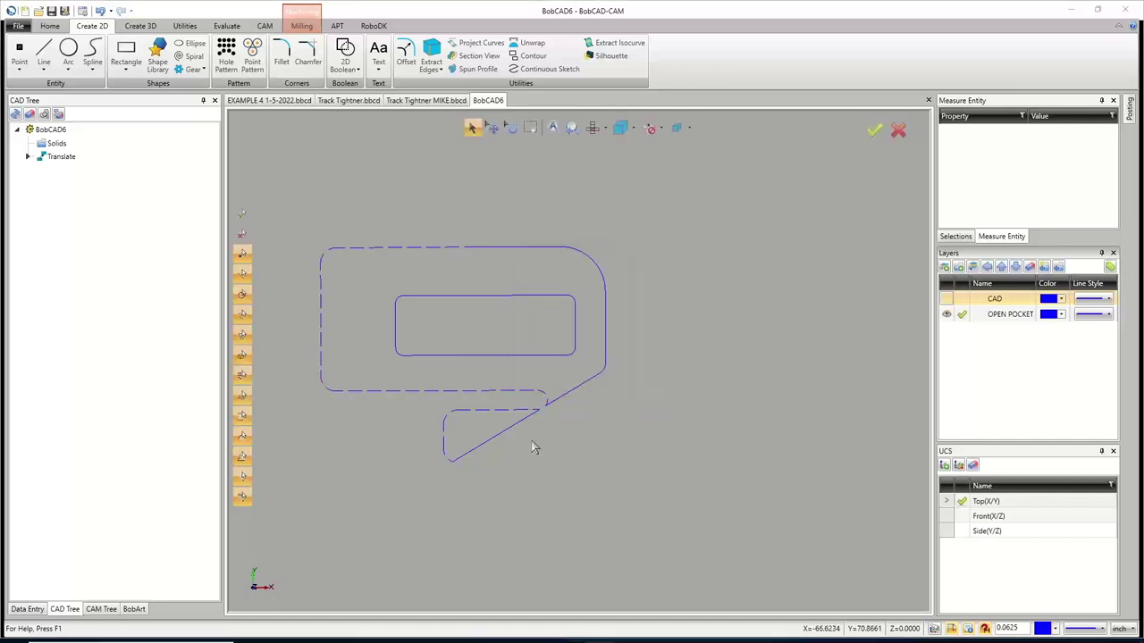
# Copy the Feature 2 Axis job from the Track Tightner MIKE file
pyautogui.click(101, 609)
pyautogui.click(426, 100)
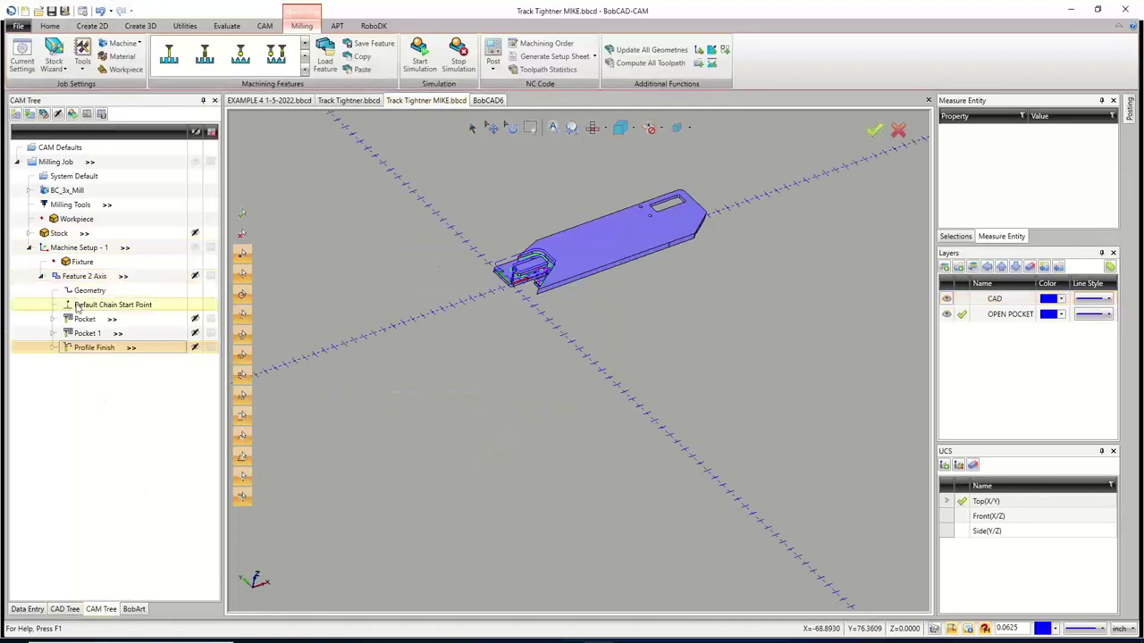
pyautogui.rightClick(100, 276)
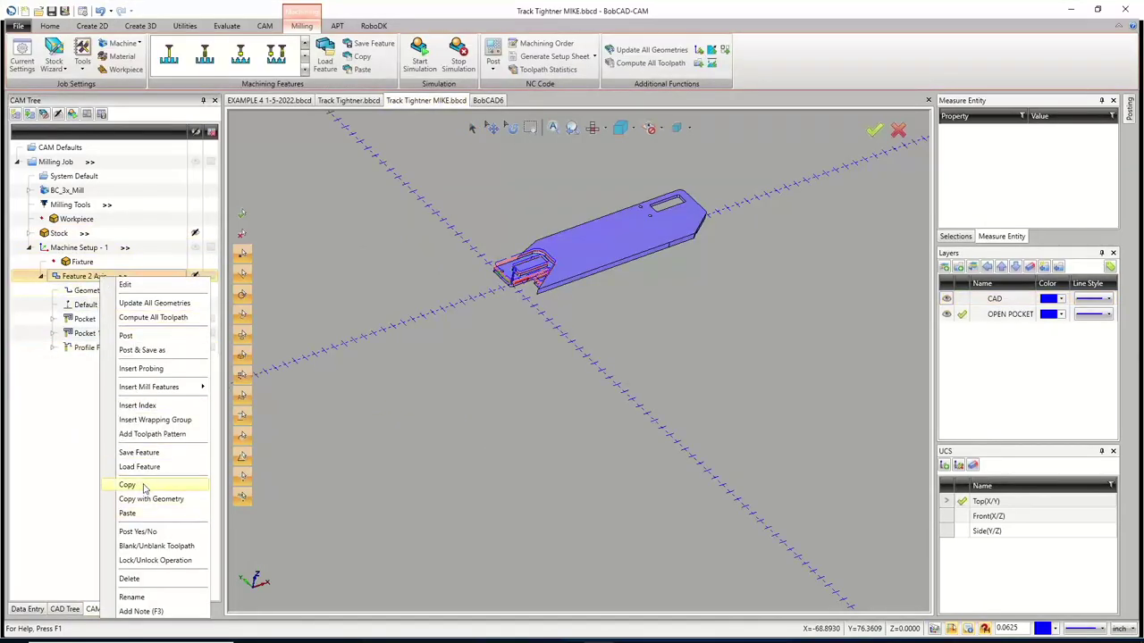
pyautogui.click(144, 487)
# Paste the Feature 2 Axis job into BobCAD6's Machine Setup - 1, keeping its top and depth values
pyautogui.click(488, 100)
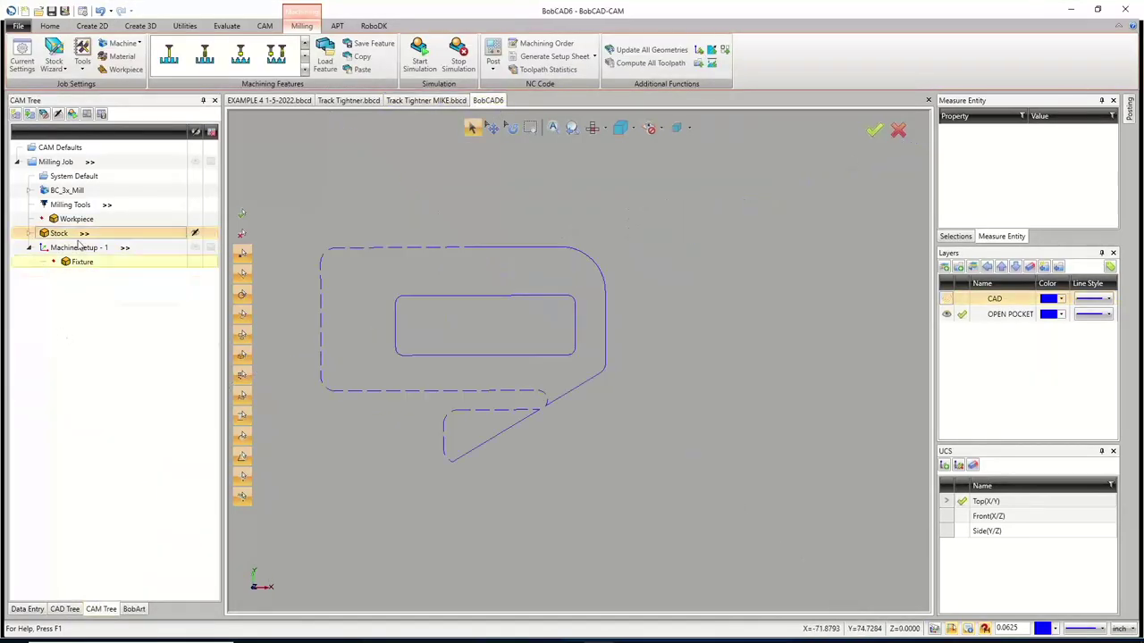
pyautogui.rightClick(79, 248)
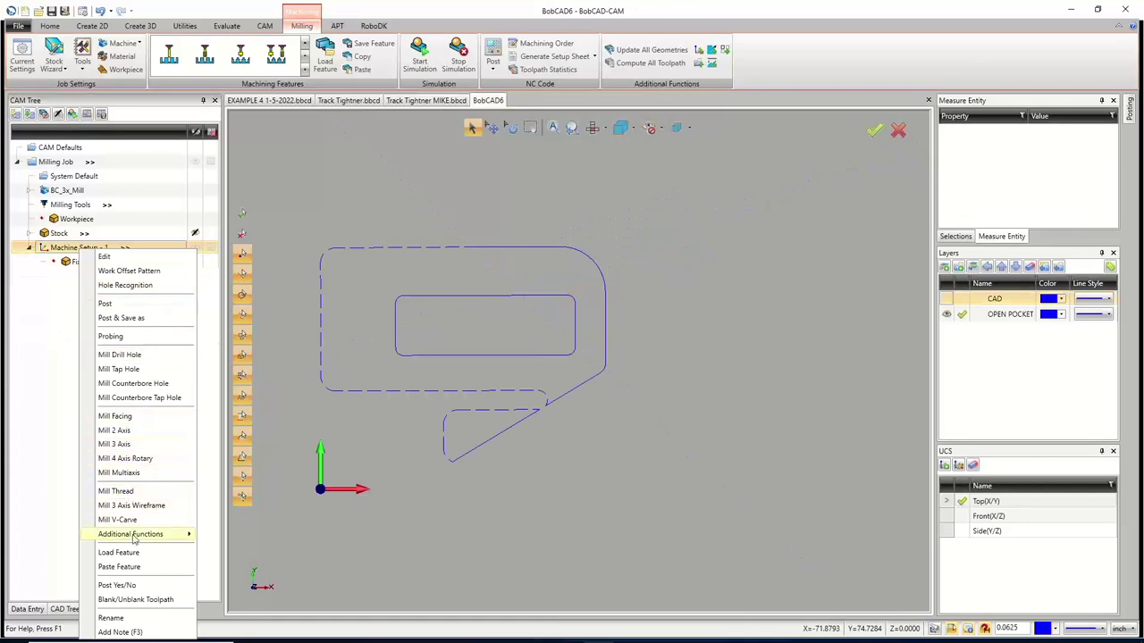
pyautogui.click(118, 566)
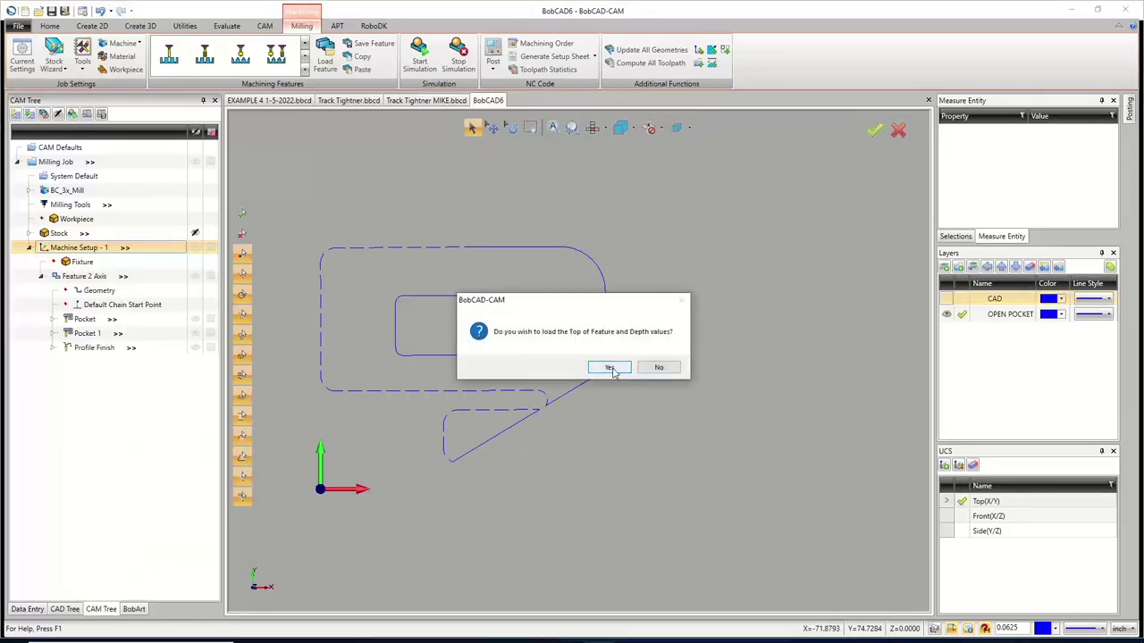
pyautogui.click(609, 367)
# Assign the outline's three profile chains as the pasted feature's geometry
pyautogui.click(97, 292)
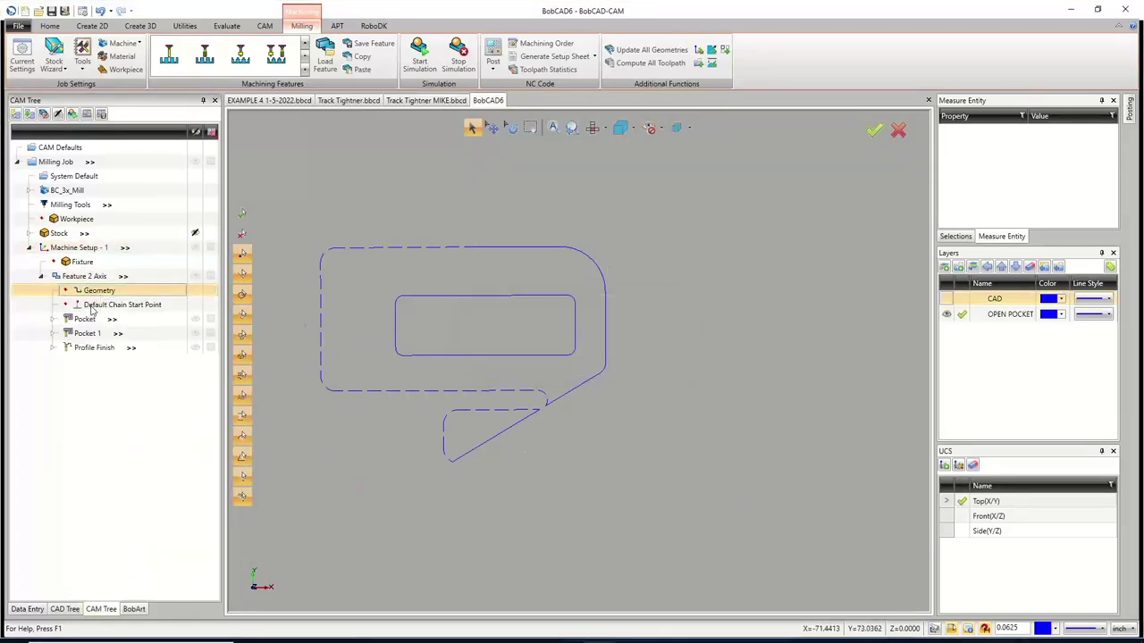
pyautogui.doubleClick(91, 306)
pyautogui.moveTo(289, 203); pyautogui.dragTo(666, 504)
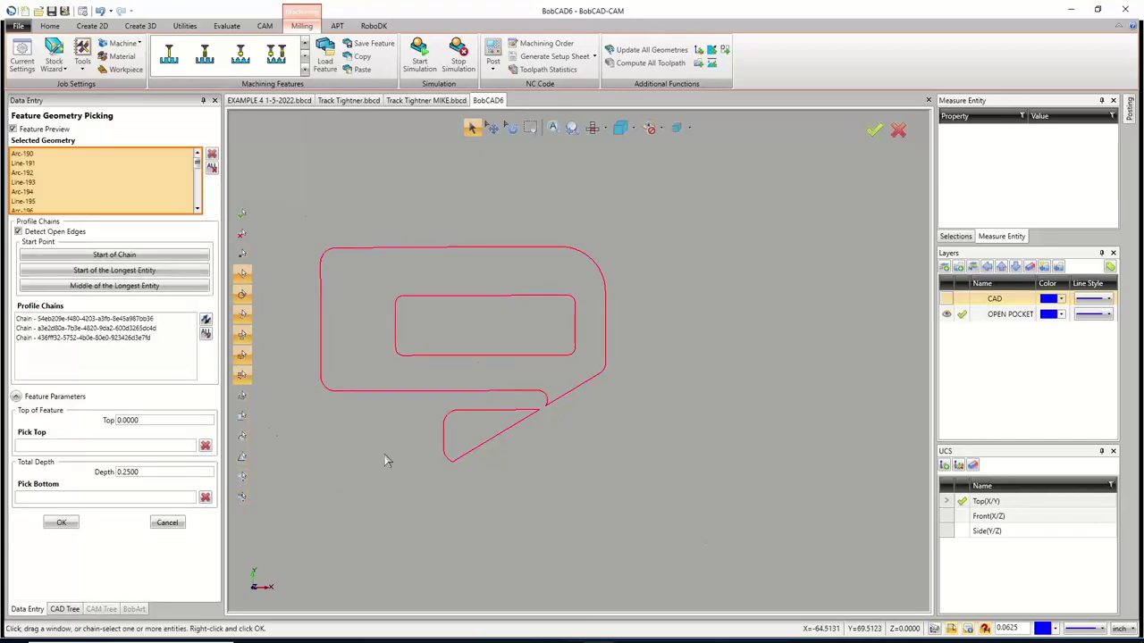
pyautogui.click(80, 319)
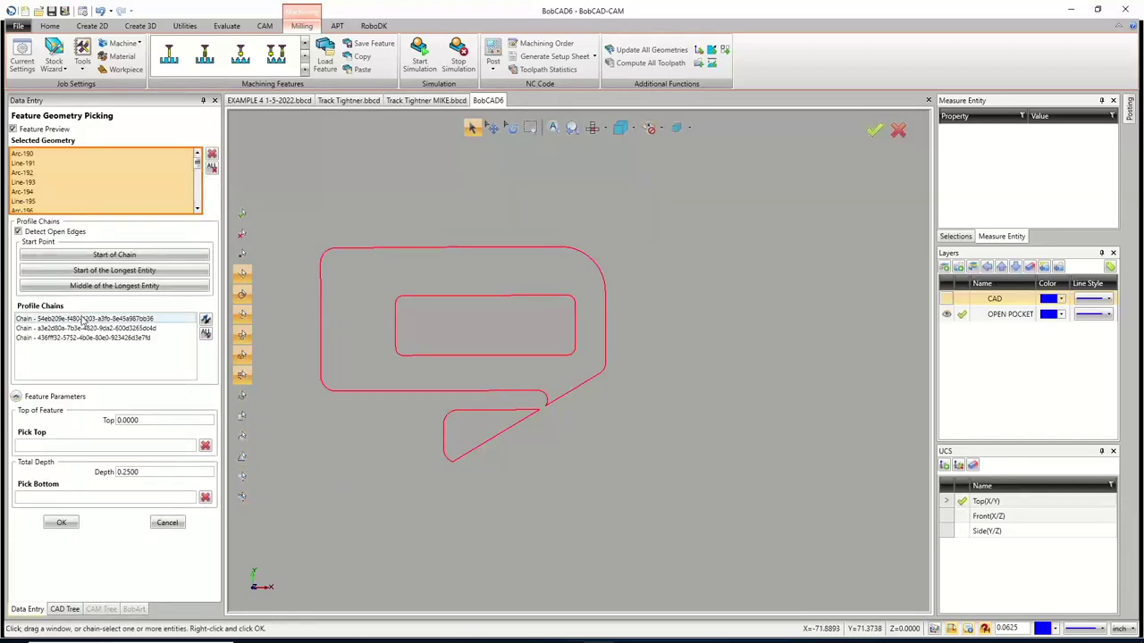
pyautogui.scroll(3, 485, 353)
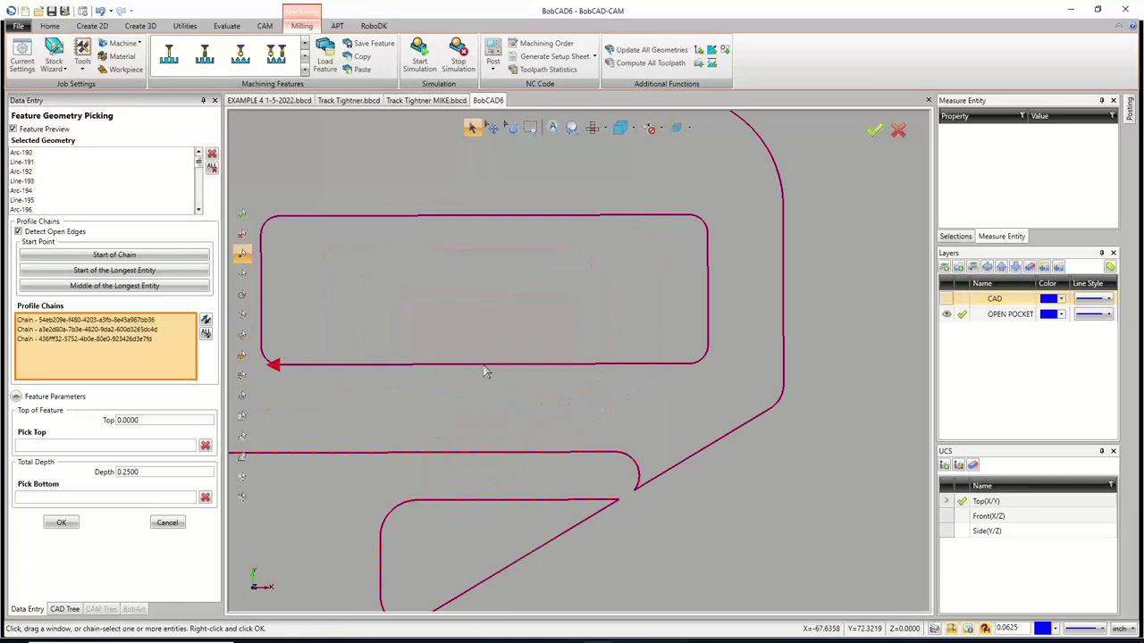
pyautogui.scroll(-3, 515, 397)
pyautogui.scroll(1, 501, 395)
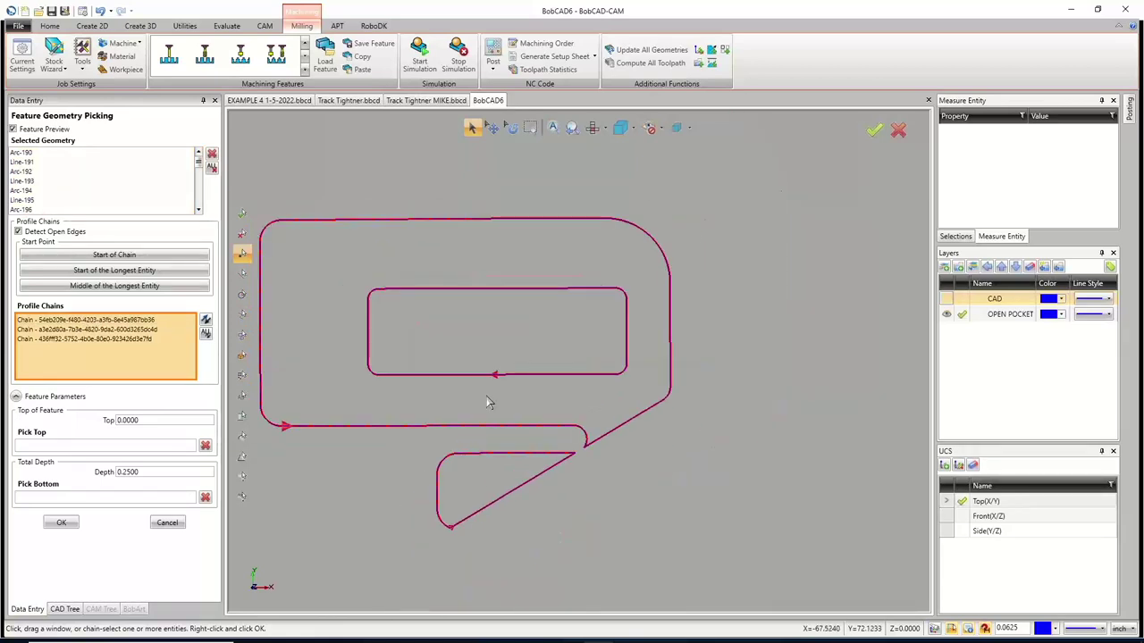
pyautogui.scroll(-1, 321, 427)
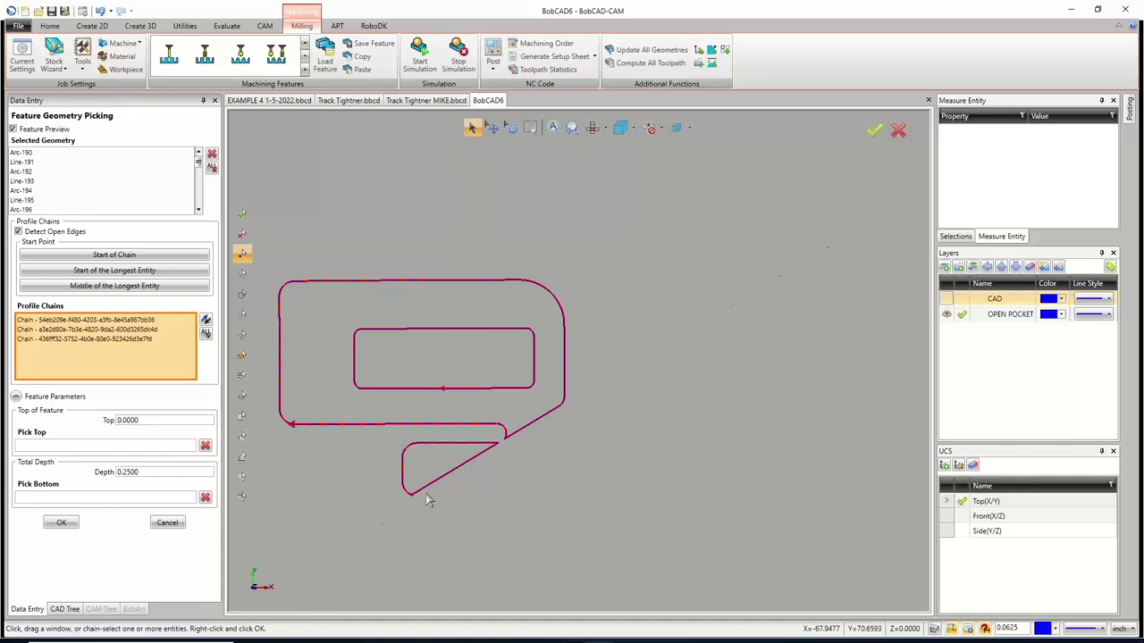
pyautogui.scroll(3, 427, 500)
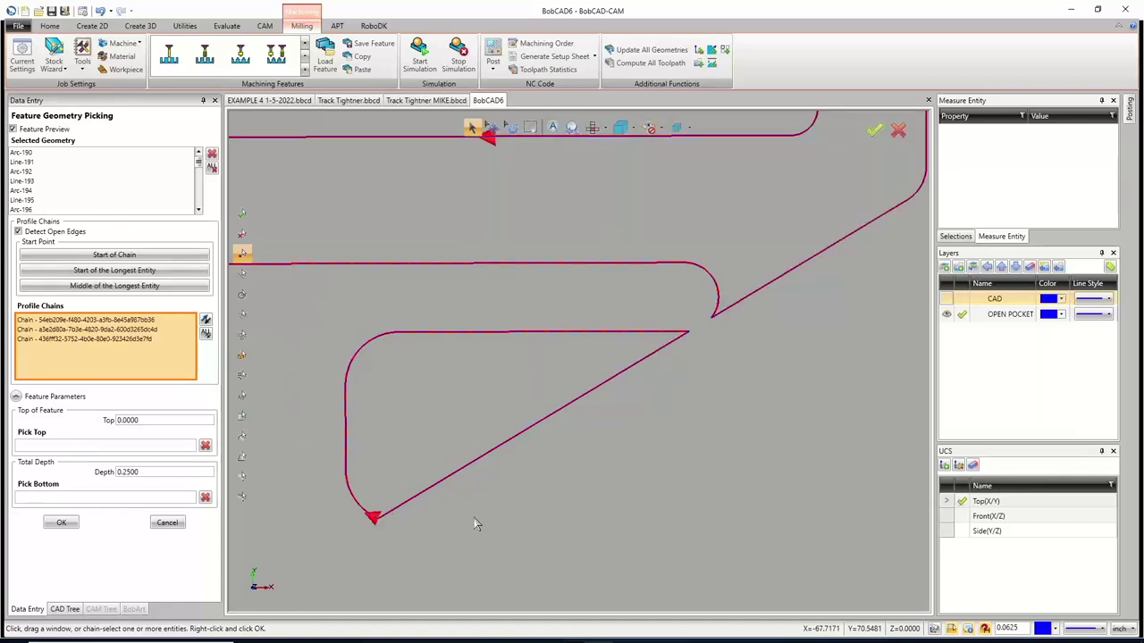
pyautogui.scroll(-4, 474, 525)
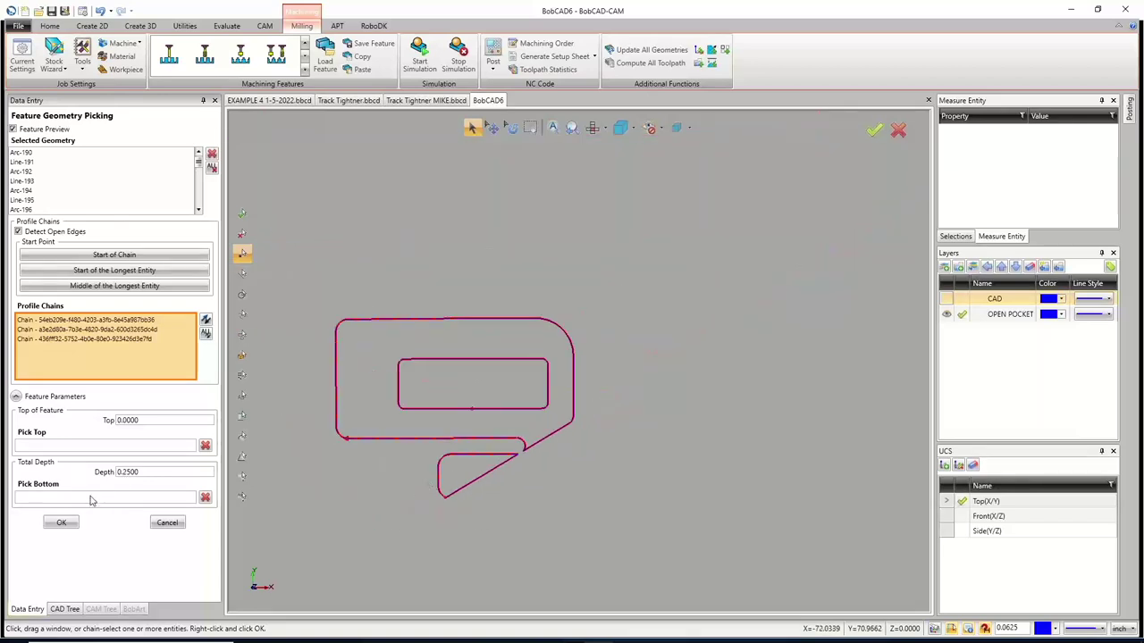
pyautogui.click(71, 524)
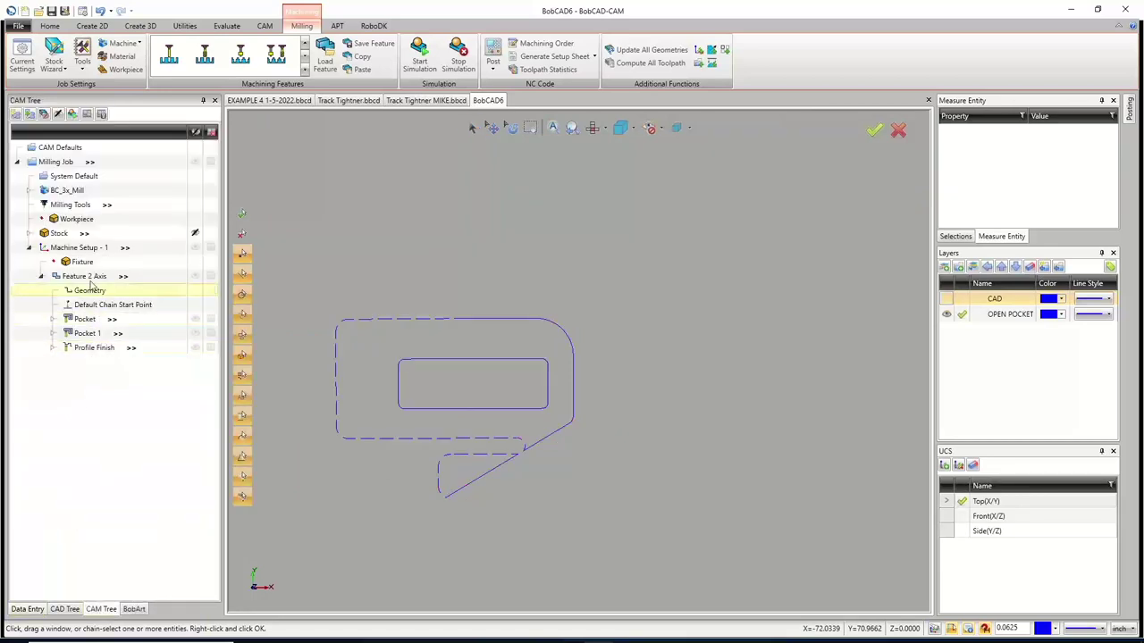
pyautogui.rightClick(104, 277)
# Compute all toolpaths for Feature 2 Axis
pyautogui.click(134, 319)
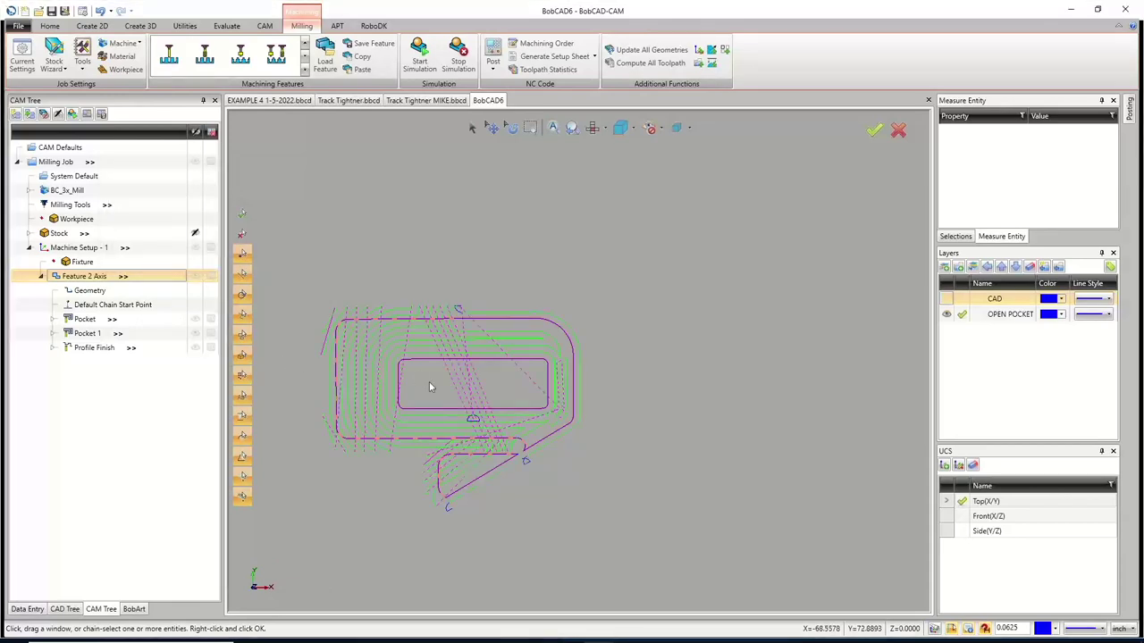
pyautogui.scroll(3, 447, 392)
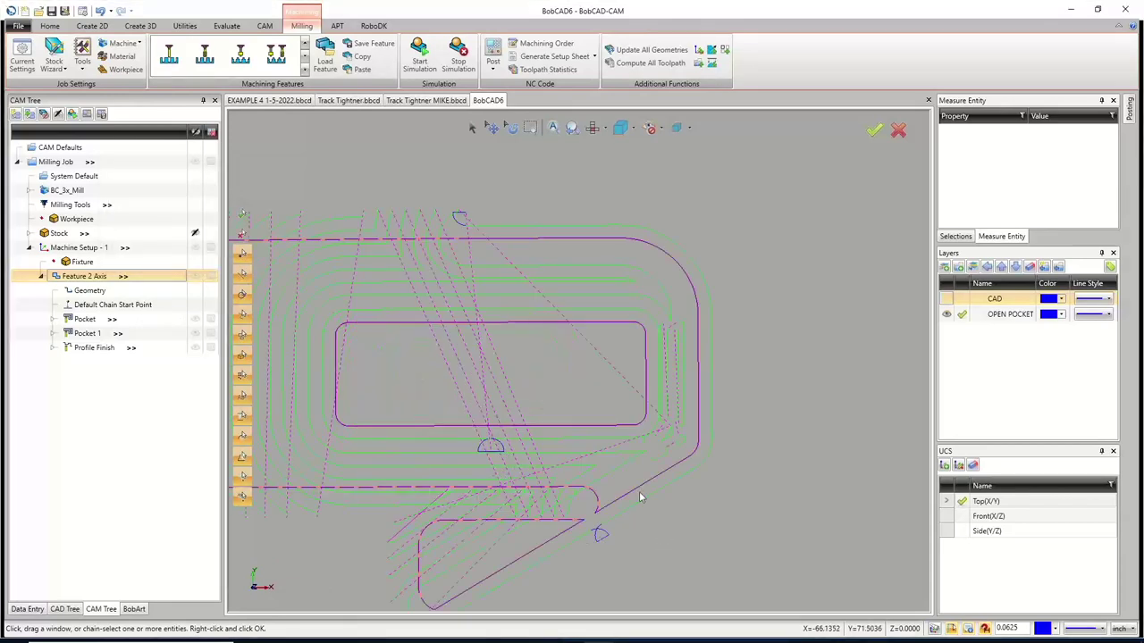
pyautogui.click(85, 306)
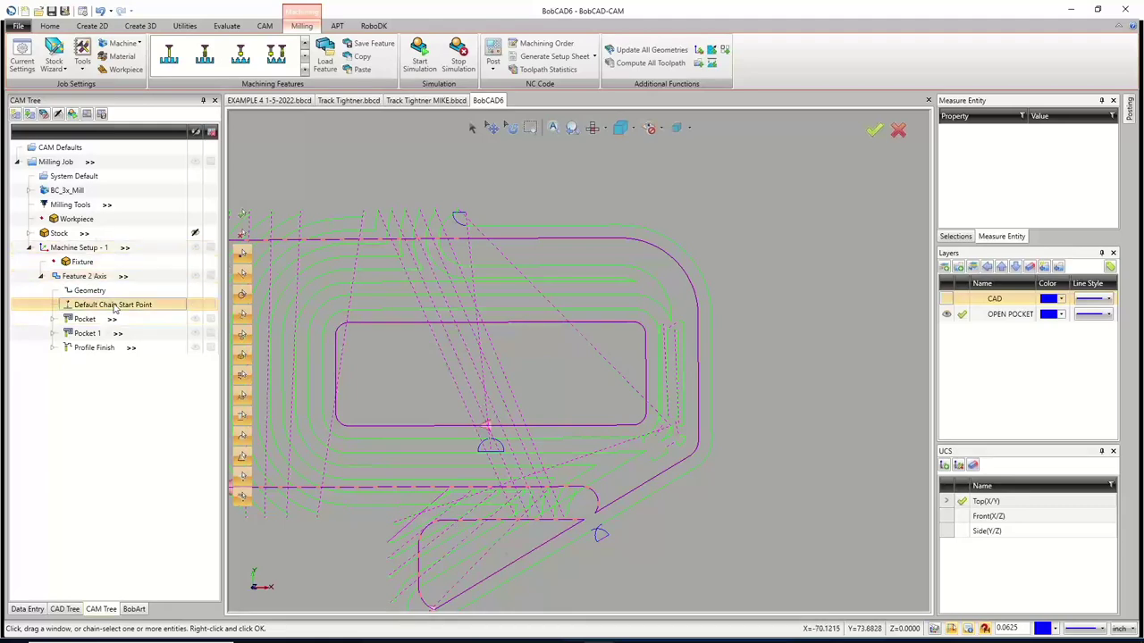
# Reverse the pocket's outer chain direction and recompute all Feature 2 Axis toolpaths
pyautogui.doubleClick(84, 319)
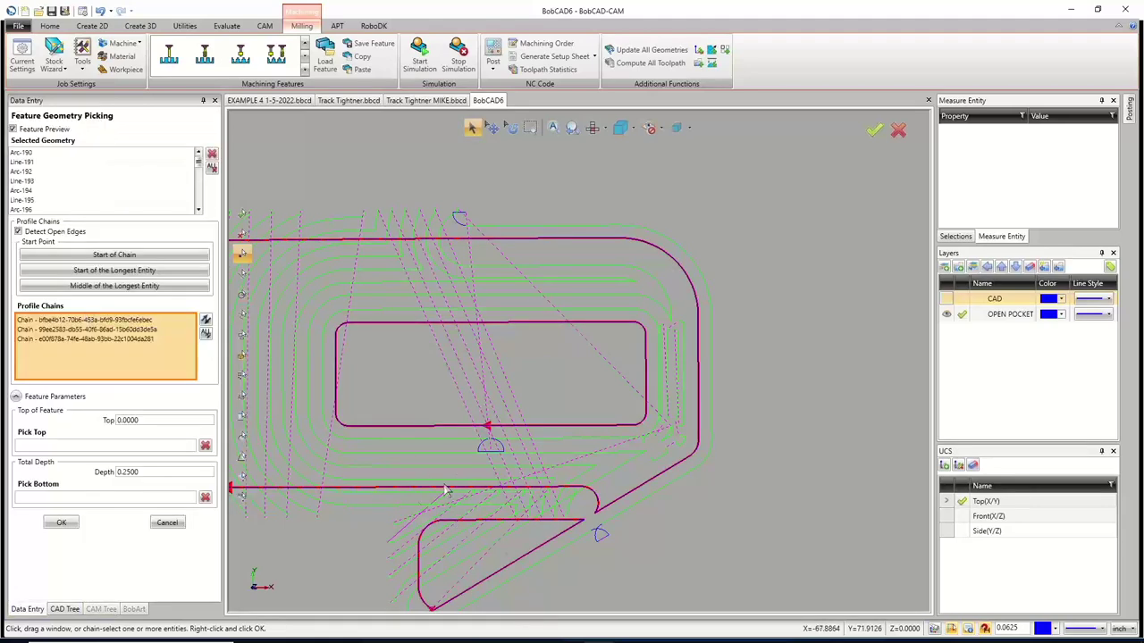
pyautogui.scroll(-3, 525, 479)
pyautogui.scroll(3, 456, 451)
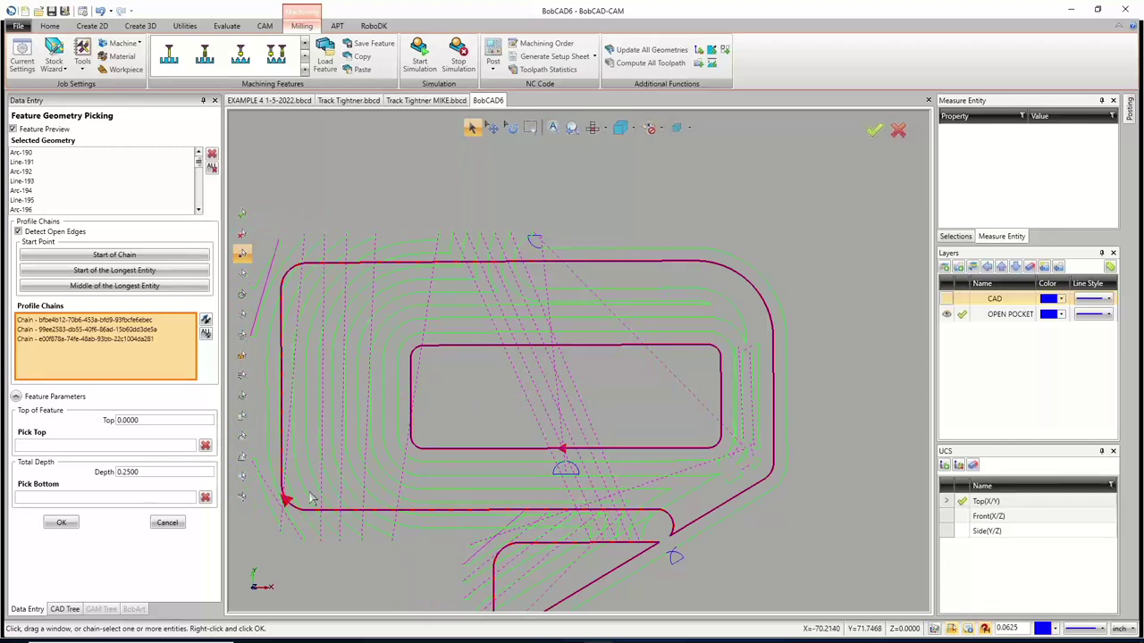
pyautogui.click(536, 260)
pyautogui.click(61, 523)
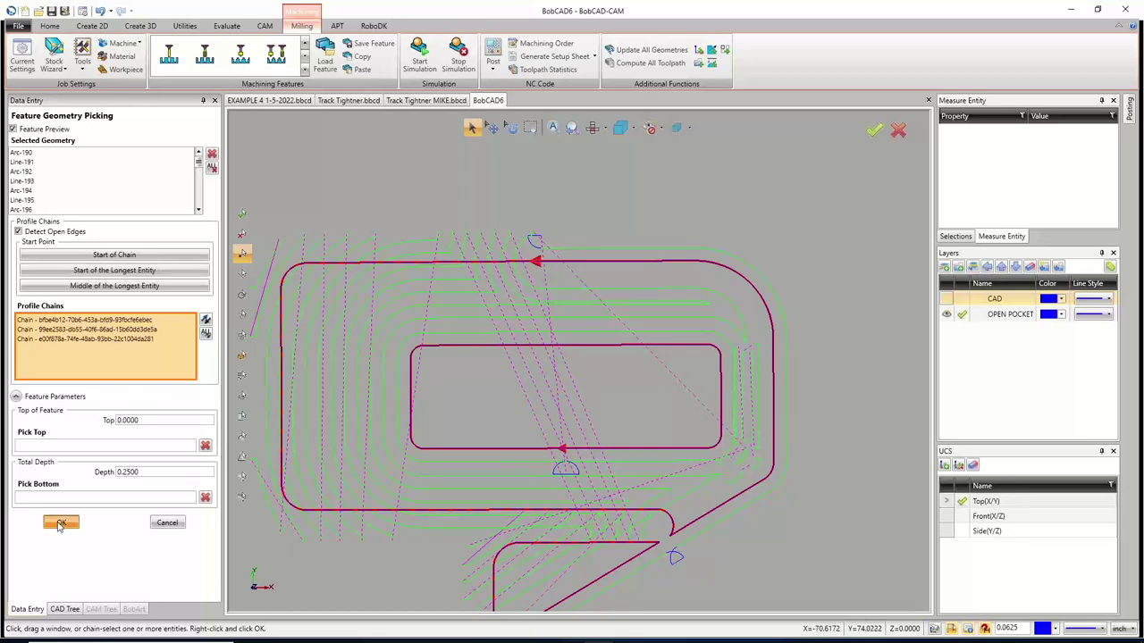
pyautogui.rightClick(92, 277)
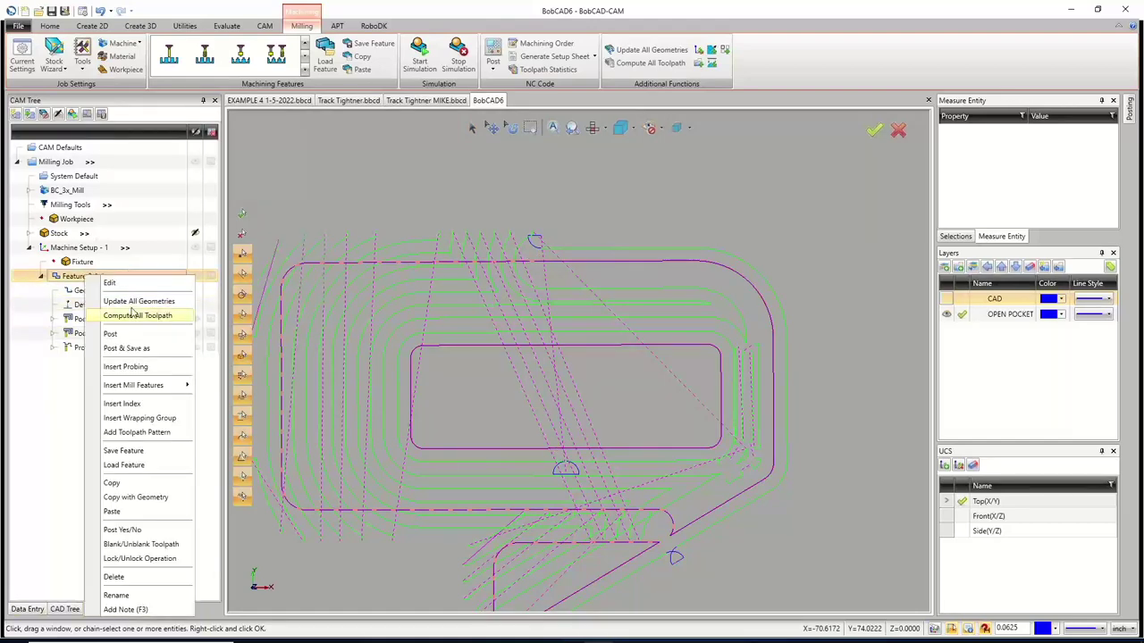
pyautogui.click(134, 313)
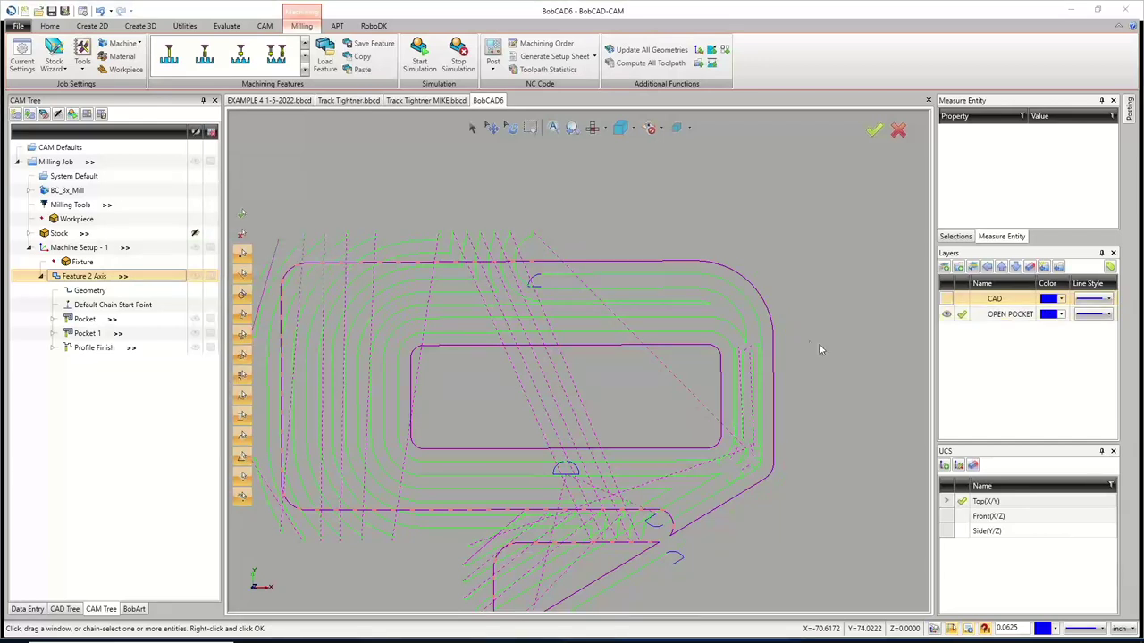
# Review the pocket's chains through Default Chain Start Point > Modify and confirm them
pyautogui.rightClick(138, 308)
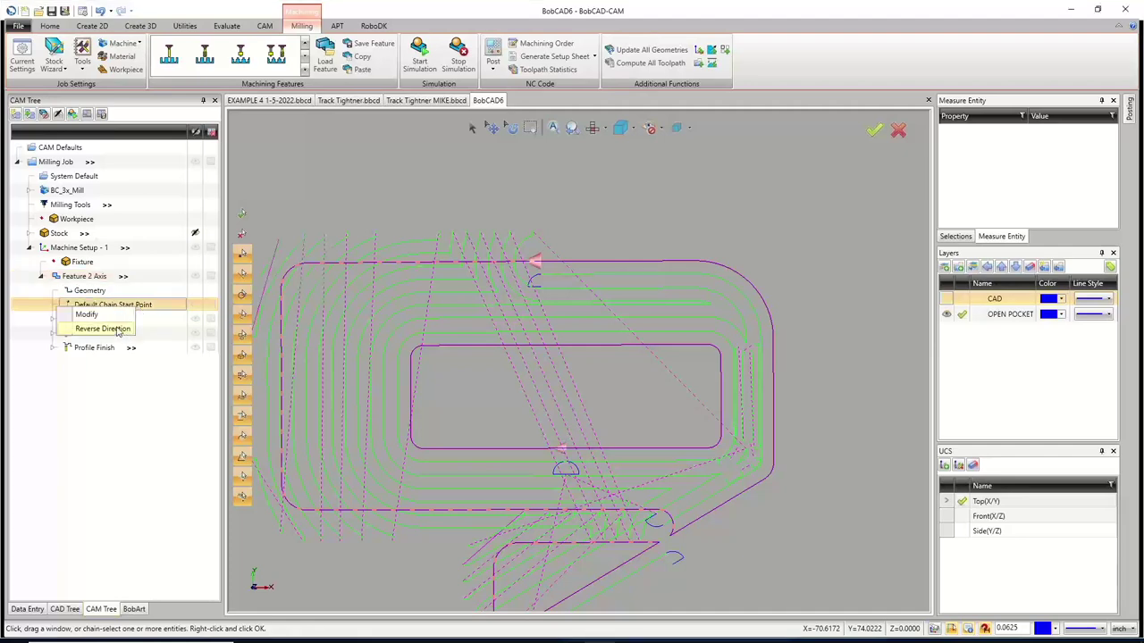
pyautogui.click(118, 316)
pyautogui.scroll(-5, 579, 470)
pyautogui.scroll(10, 642, 403)
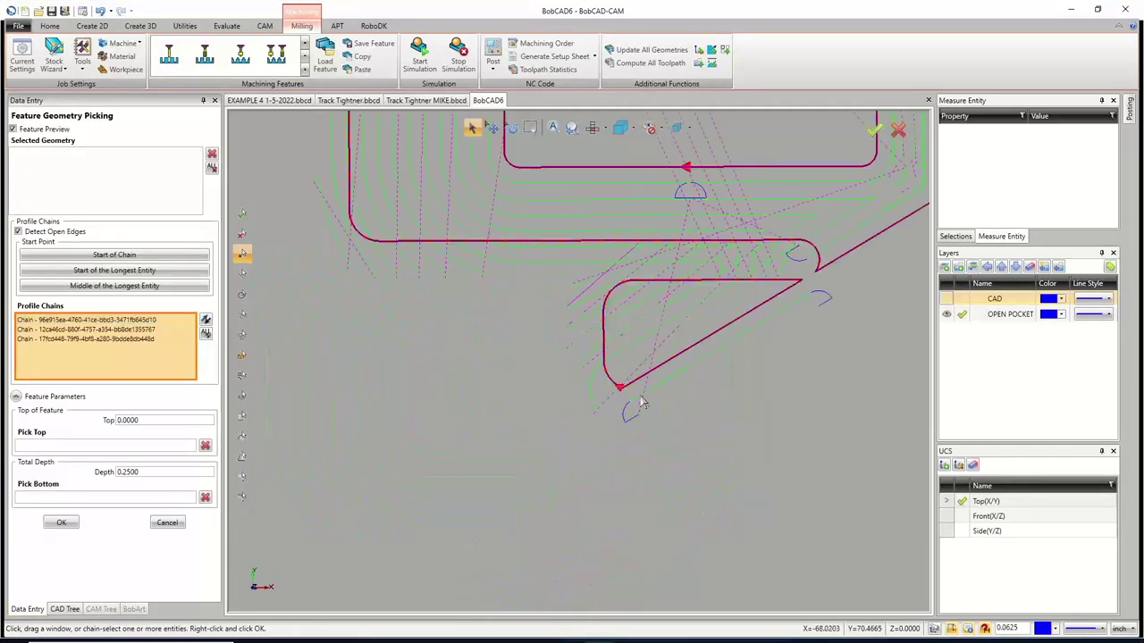
pyautogui.scroll(3, 641, 403)
pyautogui.scroll(-3, 642, 385)
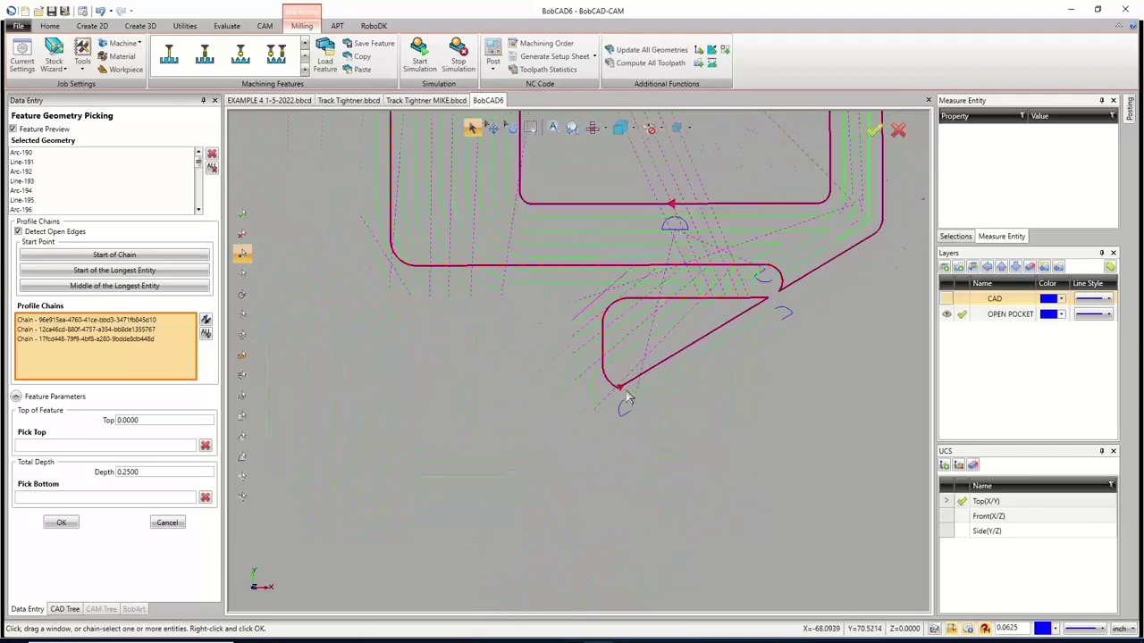
pyautogui.click(60, 524)
# Recompute Feature 2 Axis toolpaths so the whole outline, inner rectangle and lower tab are covered
pyautogui.rightClick(105, 279)
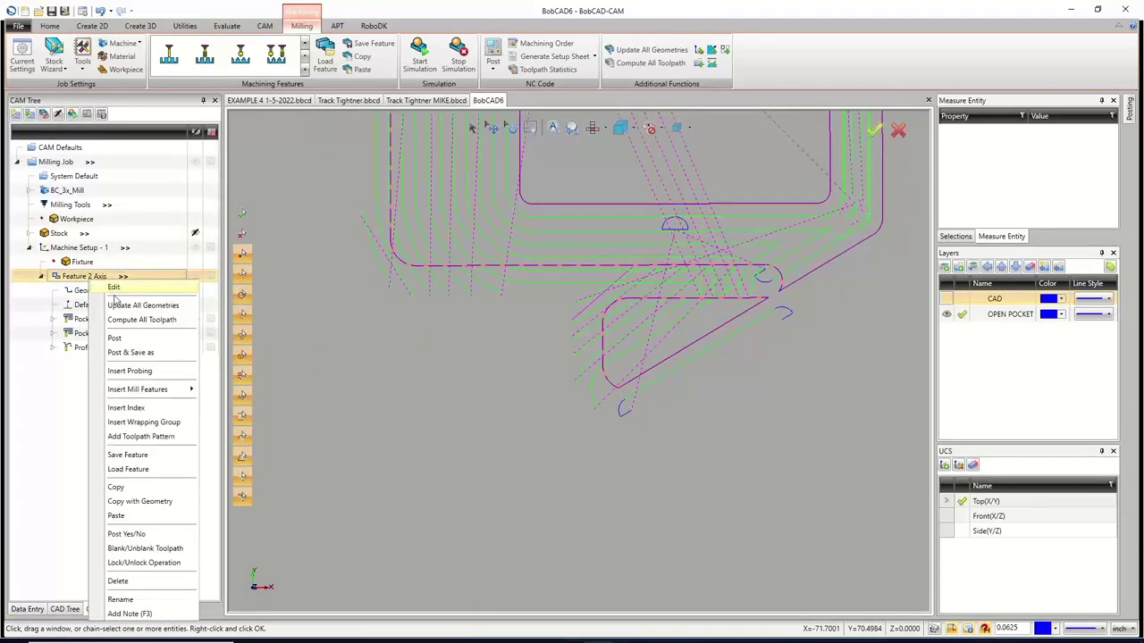
pyautogui.click(127, 320)
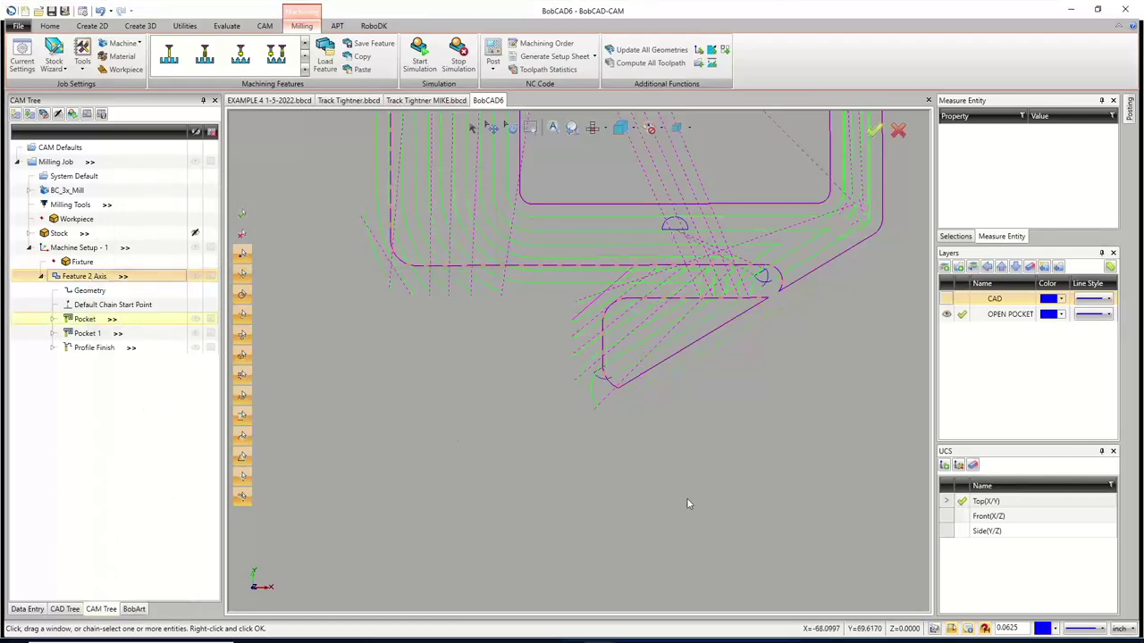
pyautogui.scroll(-2, 688, 500)
pyautogui.scroll(-1, 661, 376)
pyautogui.scroll(2, 697, 404)
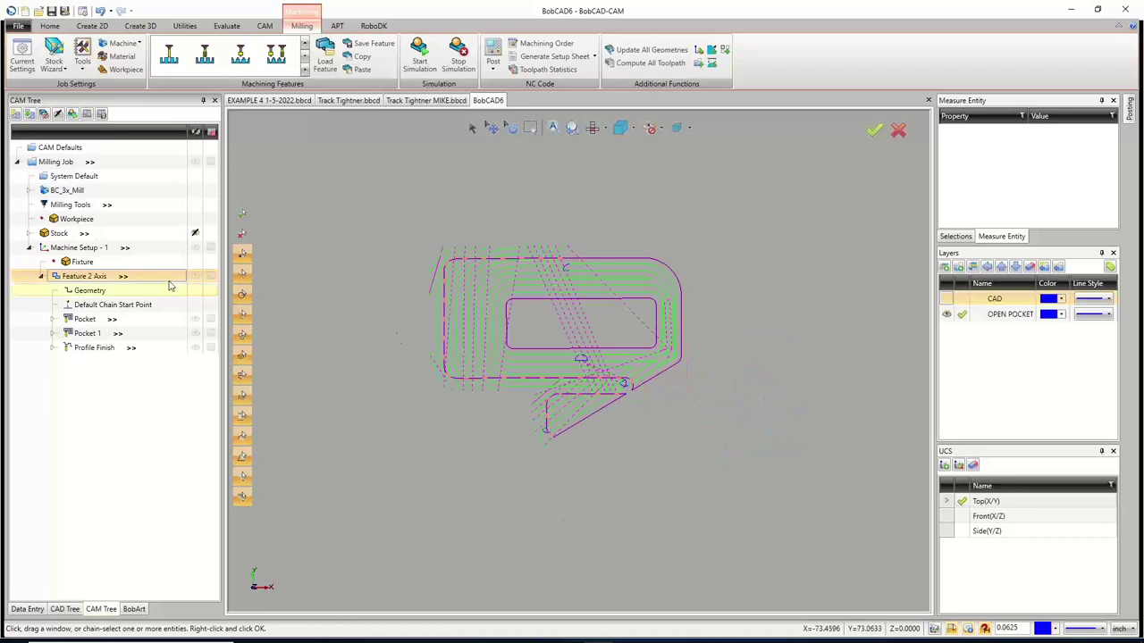
pyautogui.rightClick(67, 162)
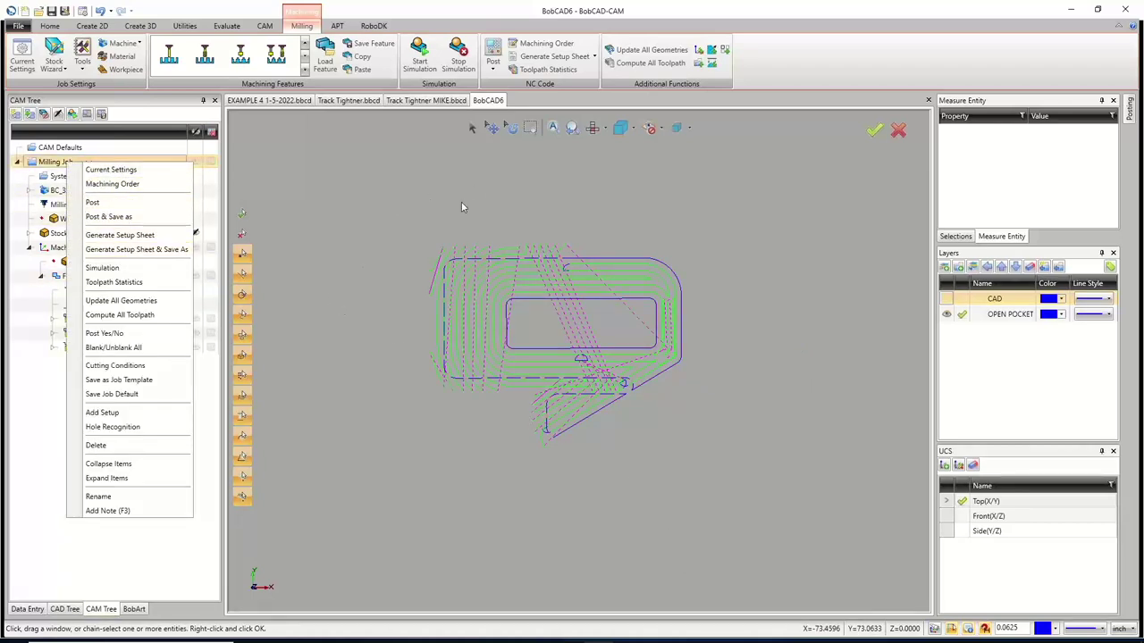
# Post NC code for the BobCAD6 and Track Tightner MIKE jobs, selecting line 21 in each
pyautogui.click(92, 203)
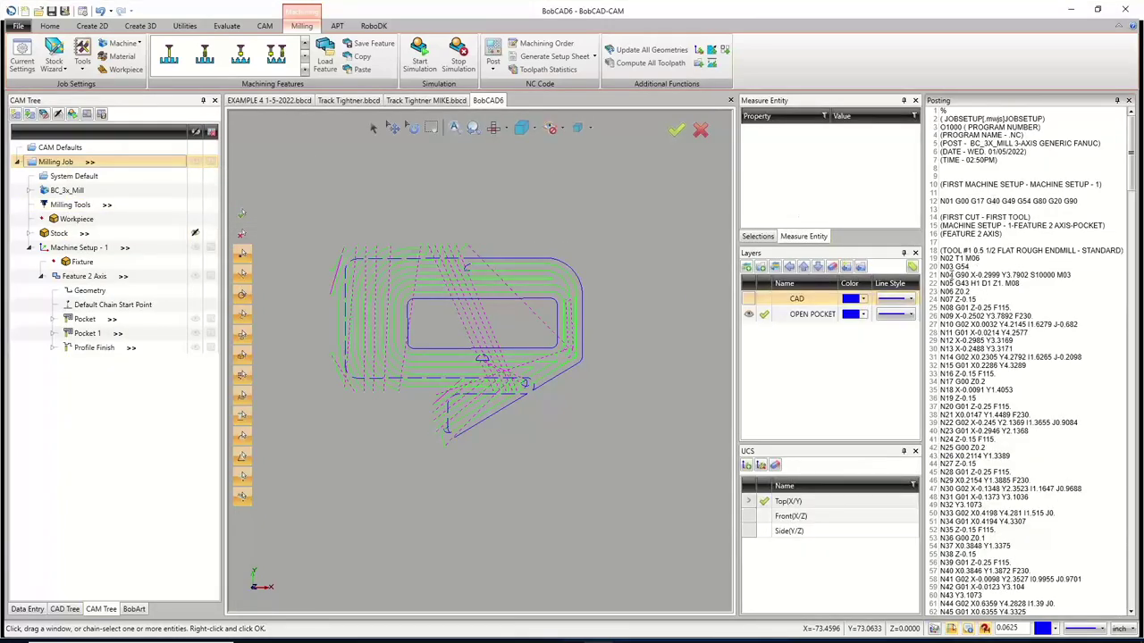
pyautogui.moveTo(954, 275); pyautogui.dragTo(1040, 274)
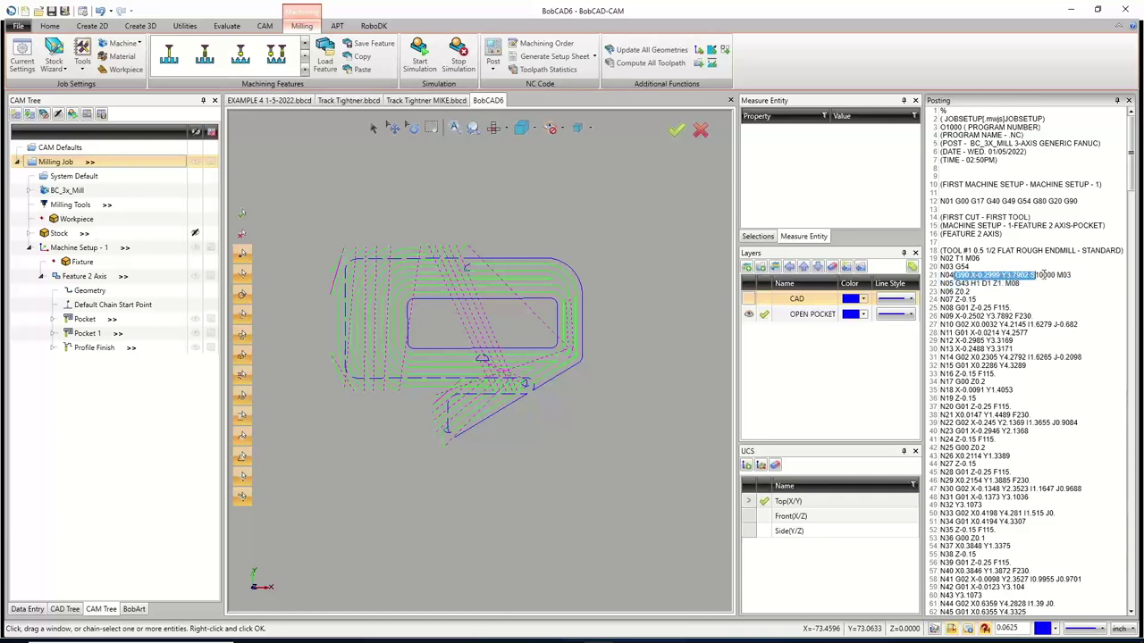
pyautogui.click(434, 102)
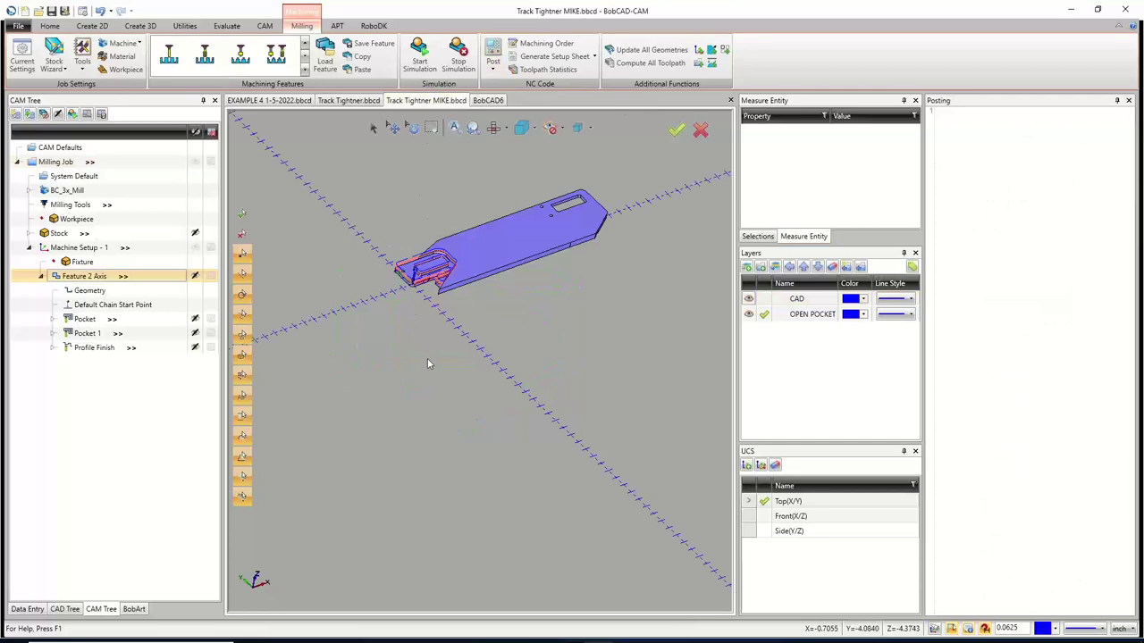
pyautogui.rightClick(52, 162)
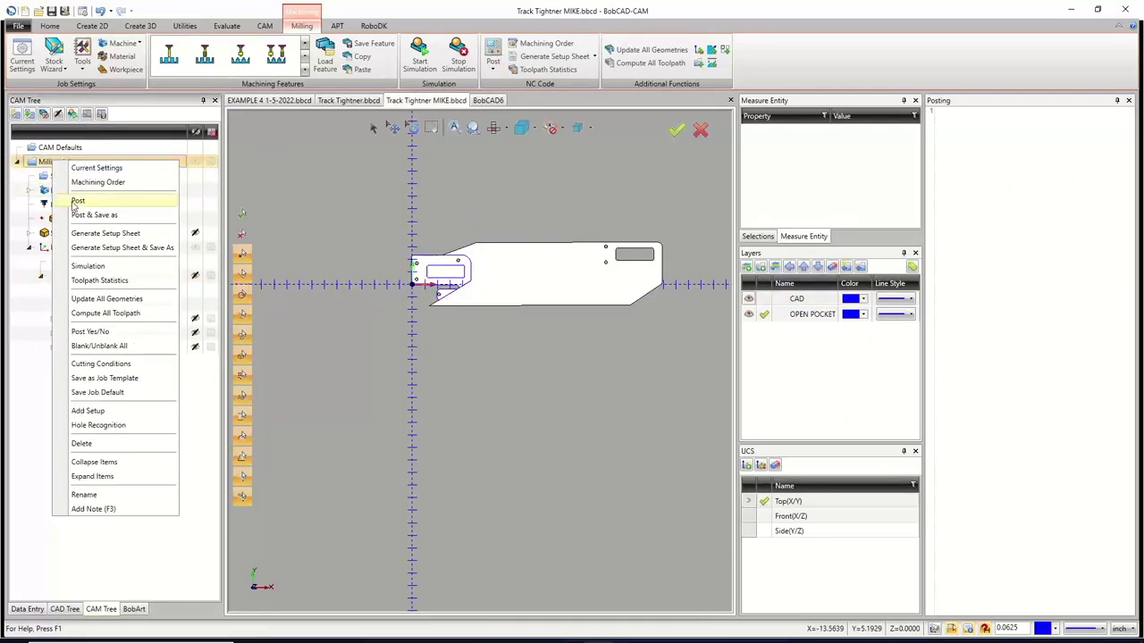
pyautogui.click(78, 201)
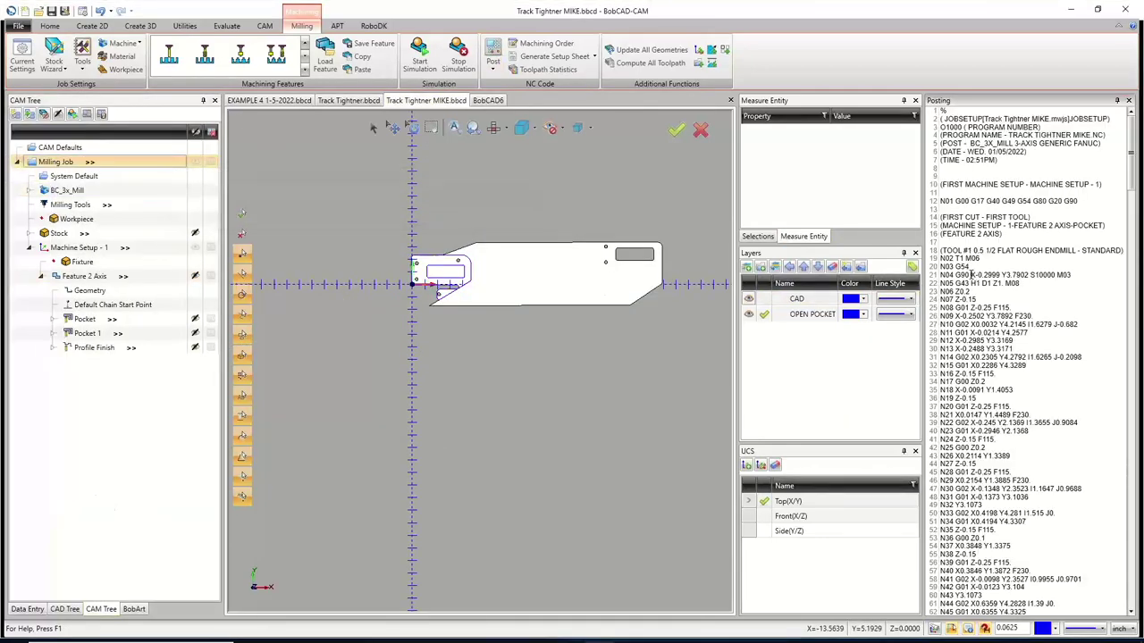
pyautogui.moveTo(972, 275); pyautogui.dragTo(1072, 276)
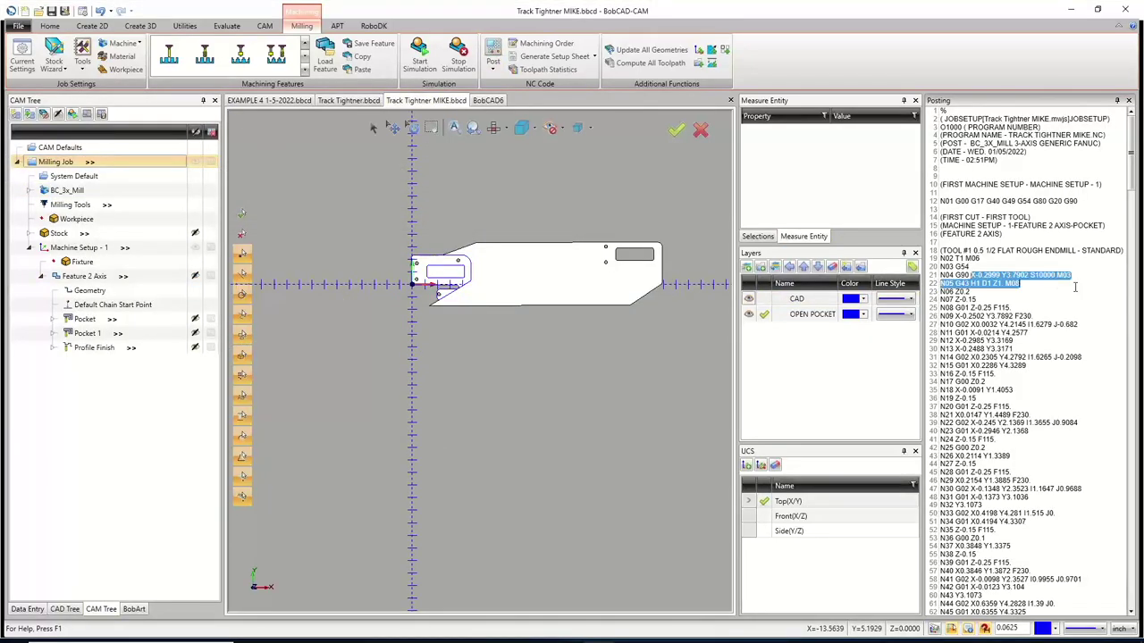
# Compare the line 21 positioning moves between both files, then show Machine Setup - 1's origin
pyautogui.click(488, 100)
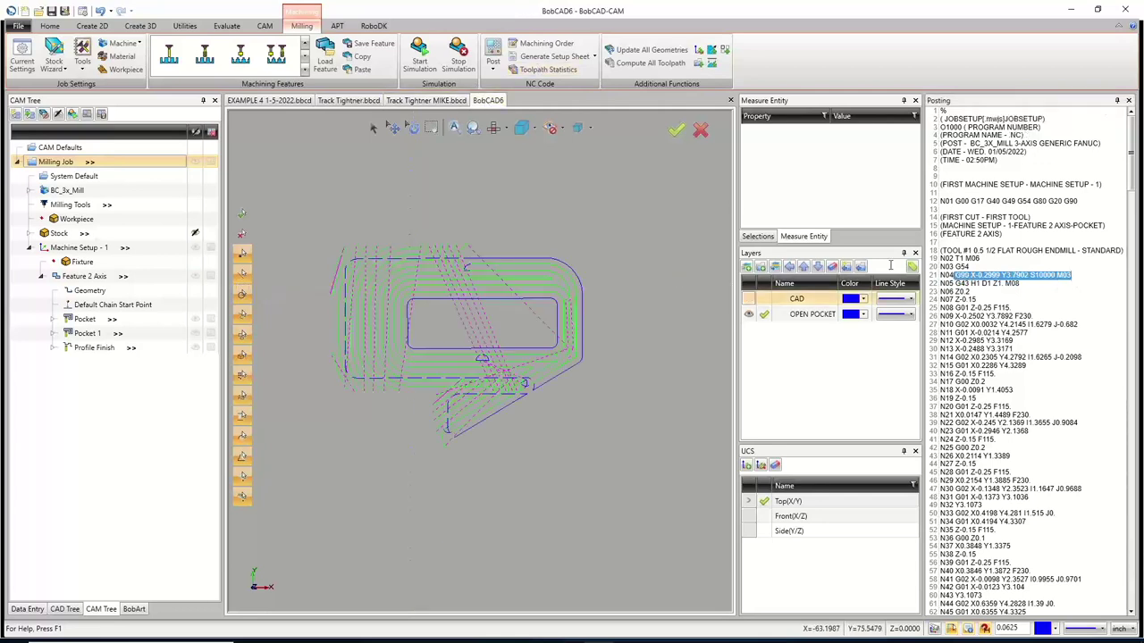
pyautogui.click(443, 101)
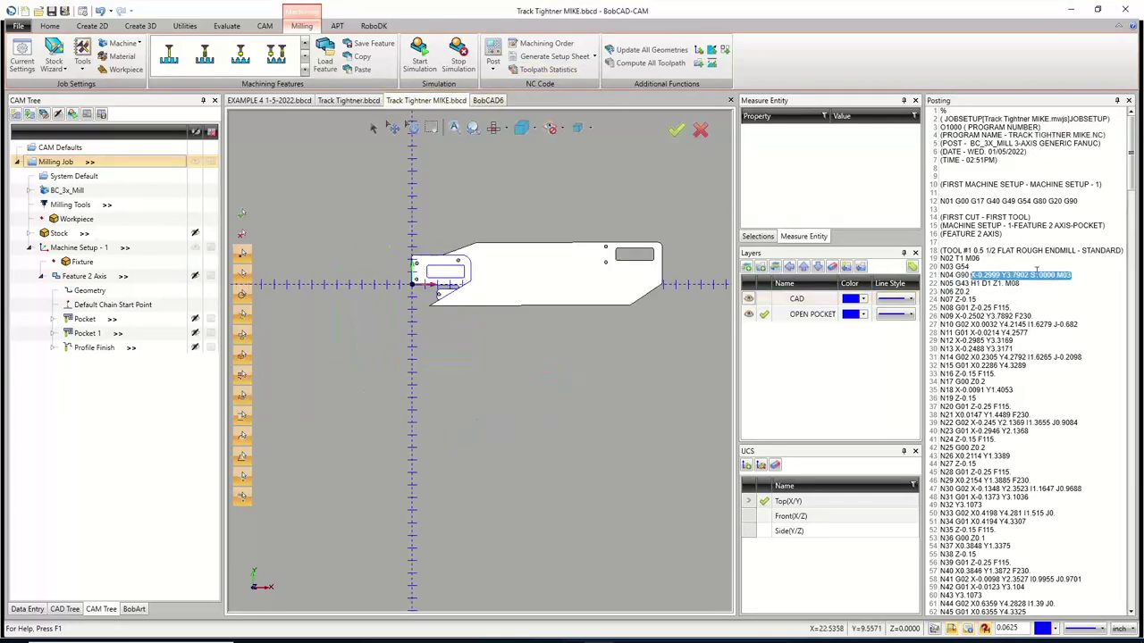
pyautogui.click(936, 280)
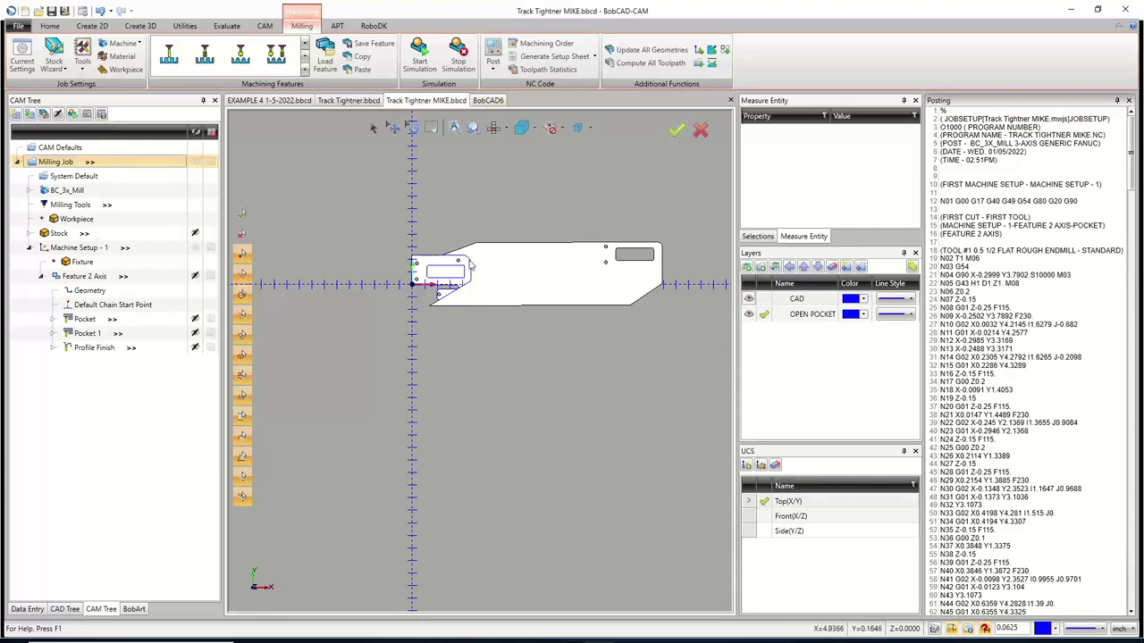
pyautogui.click(484, 101)
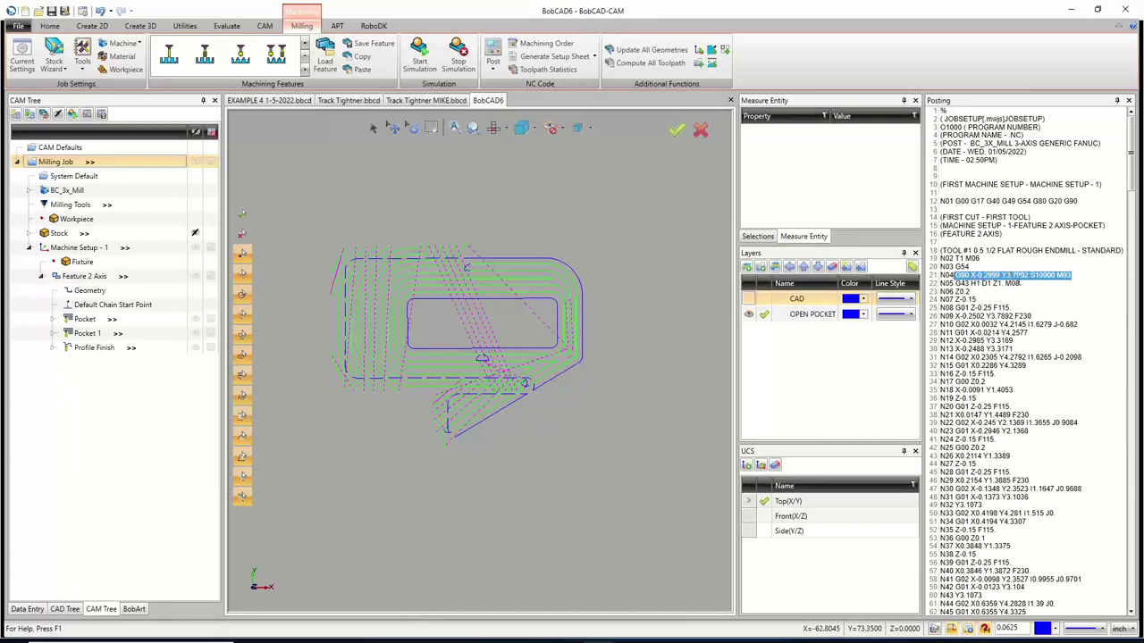
pyautogui.click(425, 100)
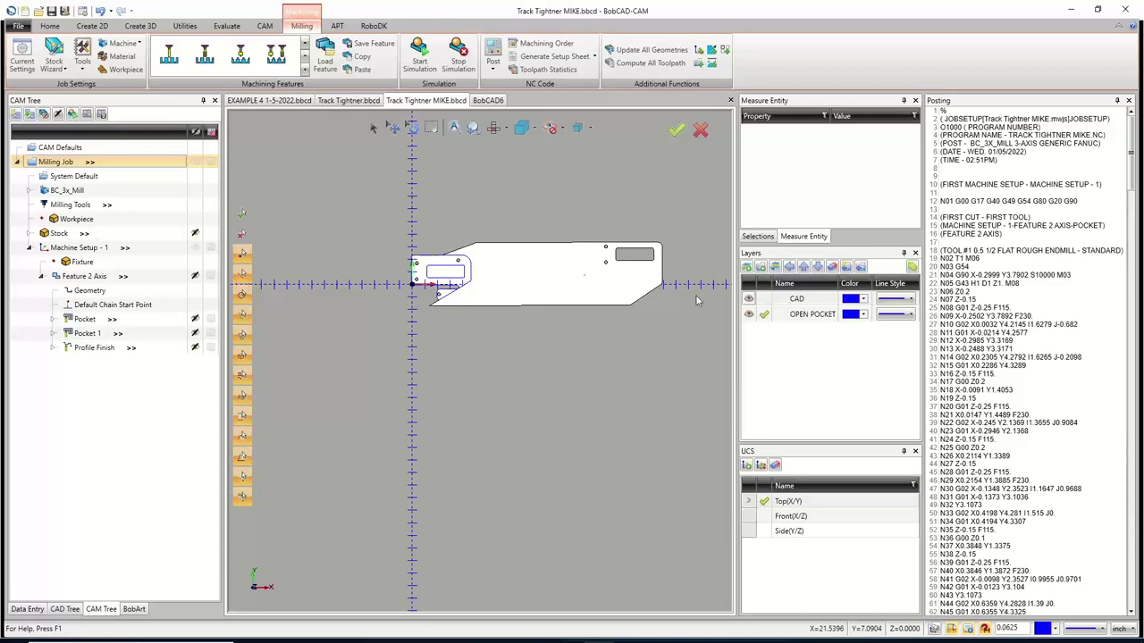
pyautogui.click(79, 248)
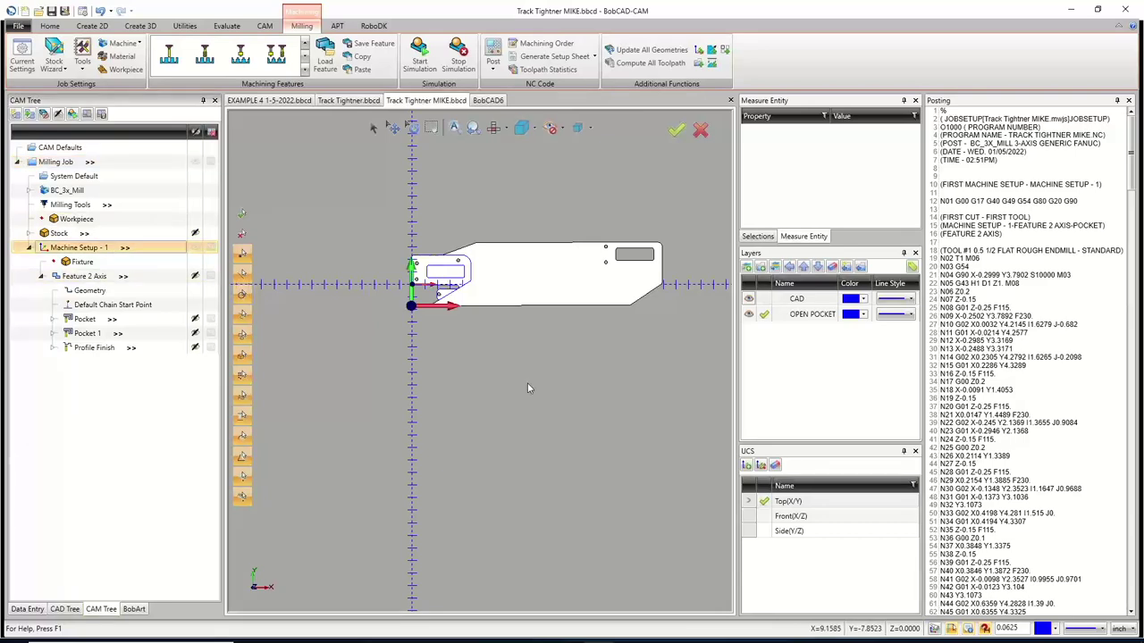
# Post the Track Tightner milling job and select line 21's starting X and Y coordinates
pyautogui.click(344, 101)
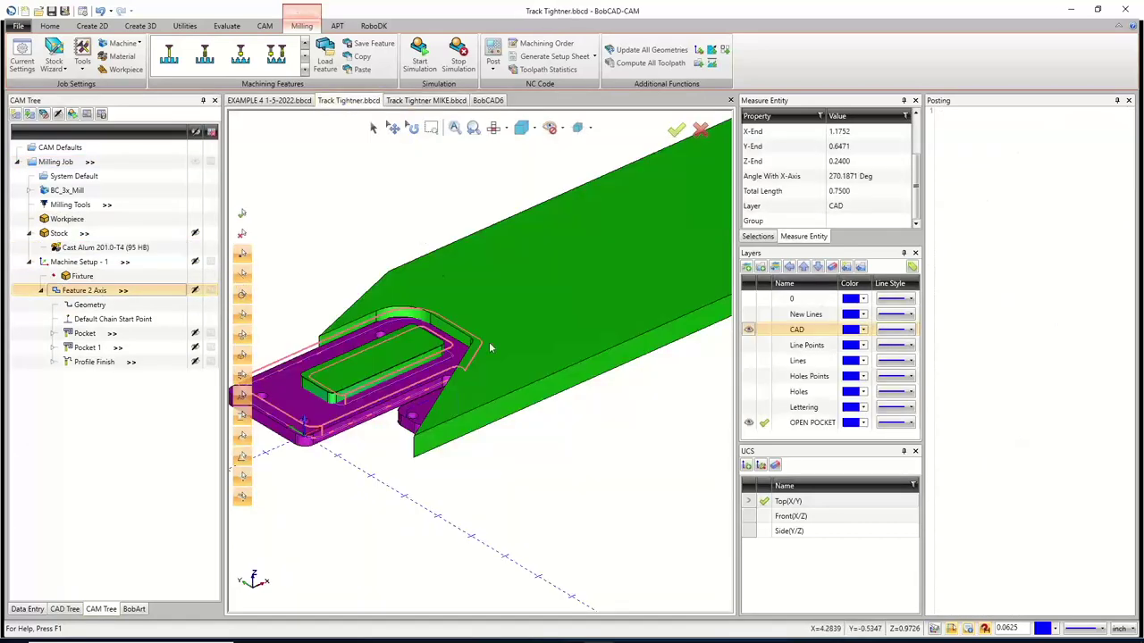
pyautogui.scroll(-3, 391, 421)
pyautogui.scroll(3, 391, 420)
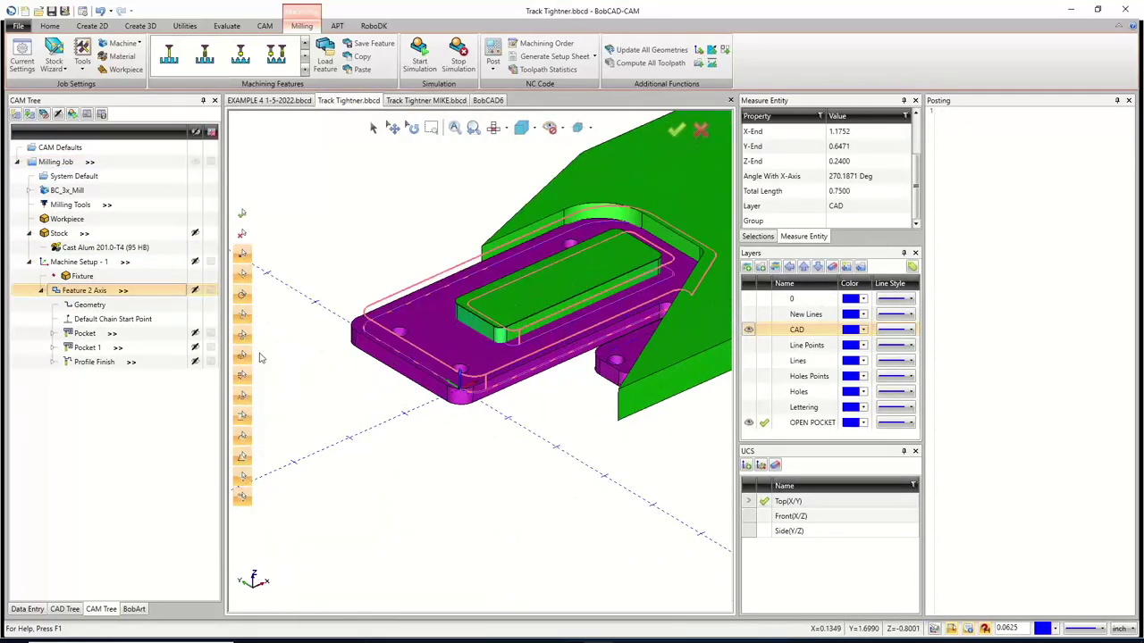
pyautogui.rightClick(65, 163)
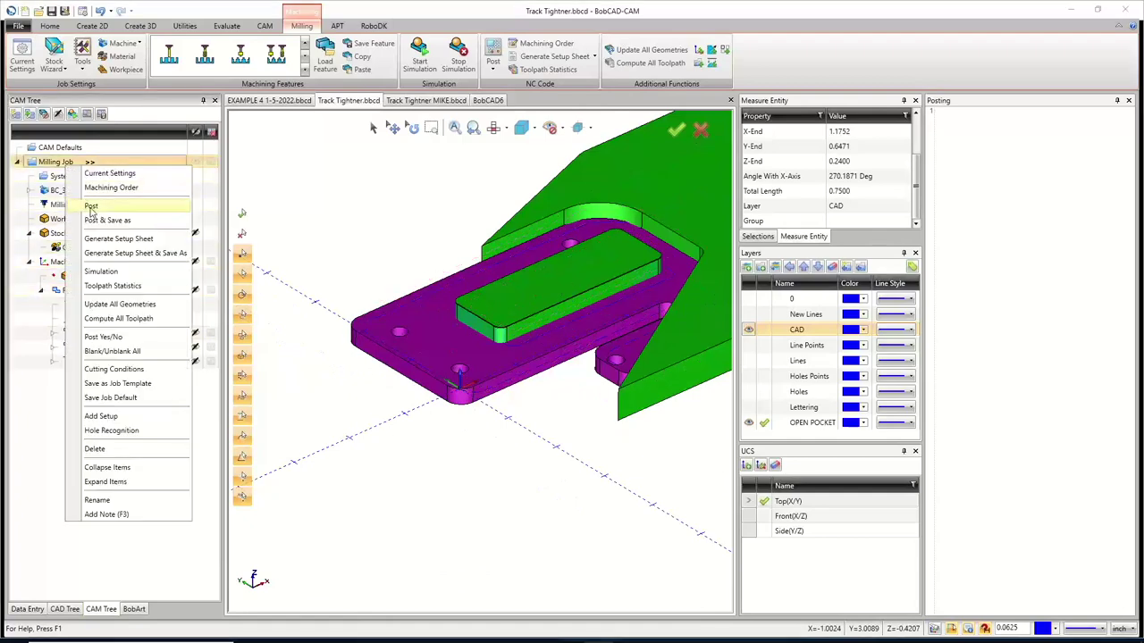
pyautogui.click(90, 204)
pyautogui.scroll(3, 458, 397)
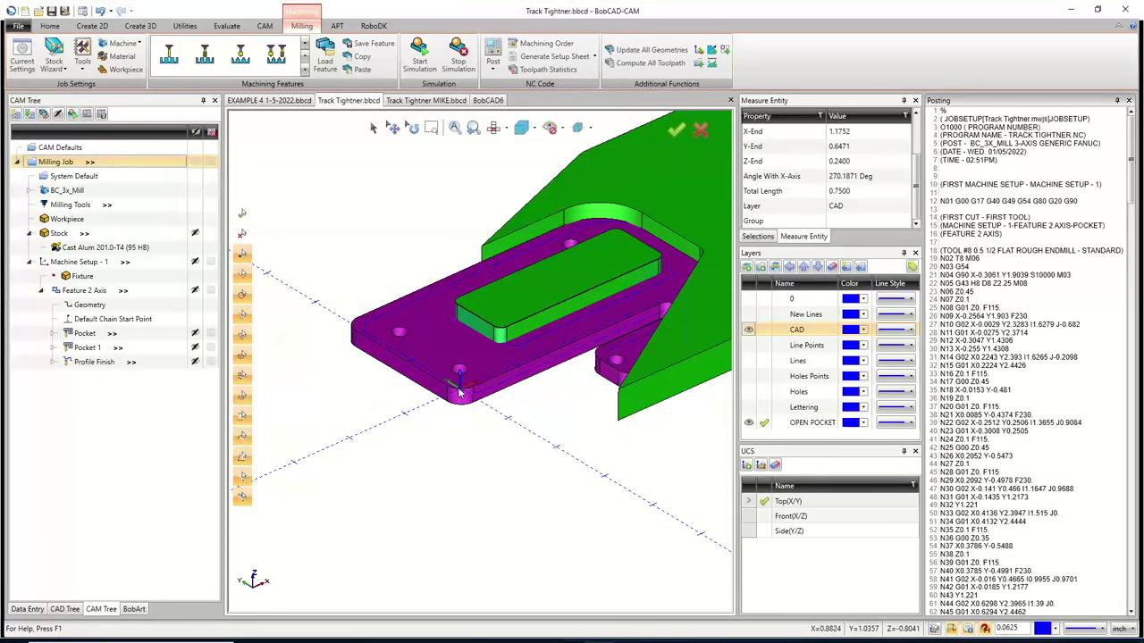
pyautogui.scroll(-3, 458, 398)
pyautogui.moveTo(970, 275); pyautogui.dragTo(1027, 275)
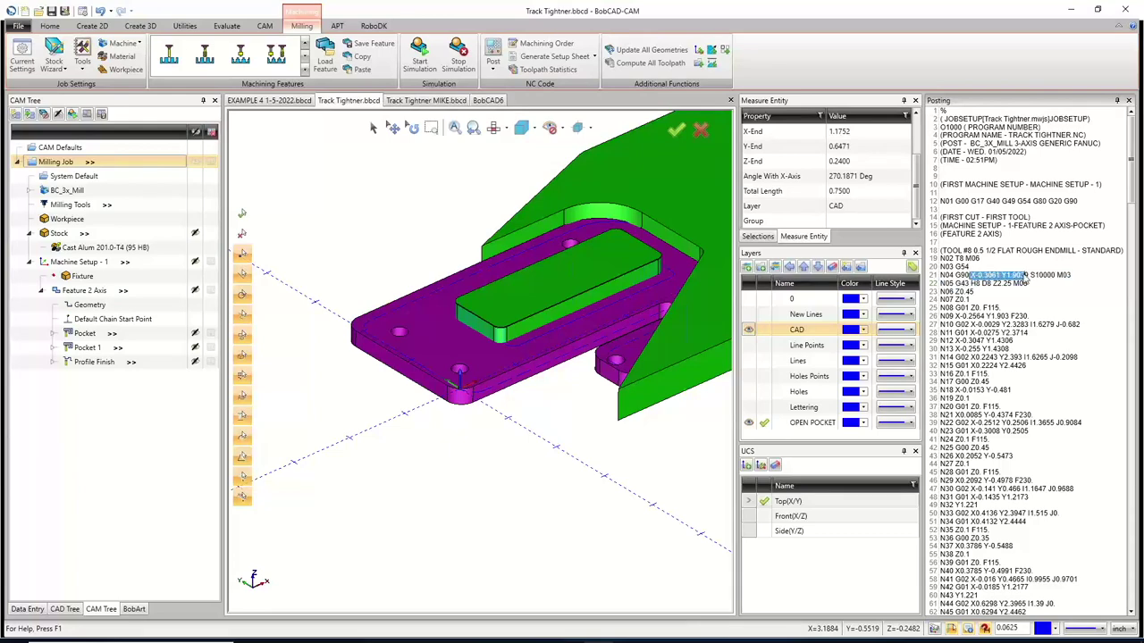
# Backplot the Pocket toolpath, close the backplot, and return to Track Tightner MIKE
pyautogui.click(85, 332)
pyautogui.scroll(2, 471, 420)
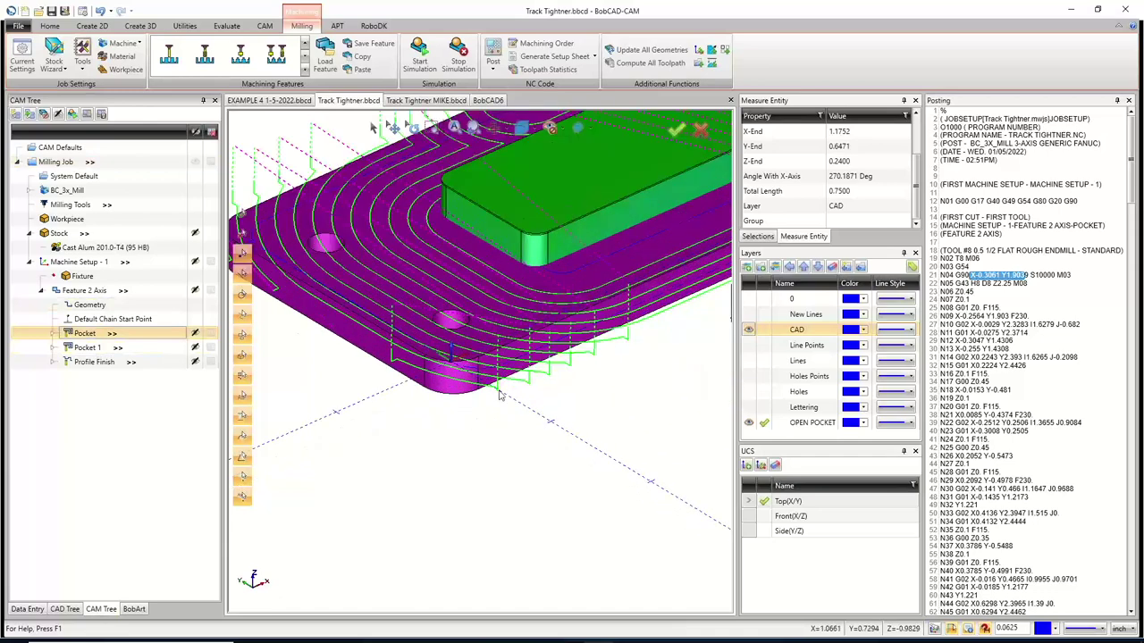
pyautogui.click(114, 332)
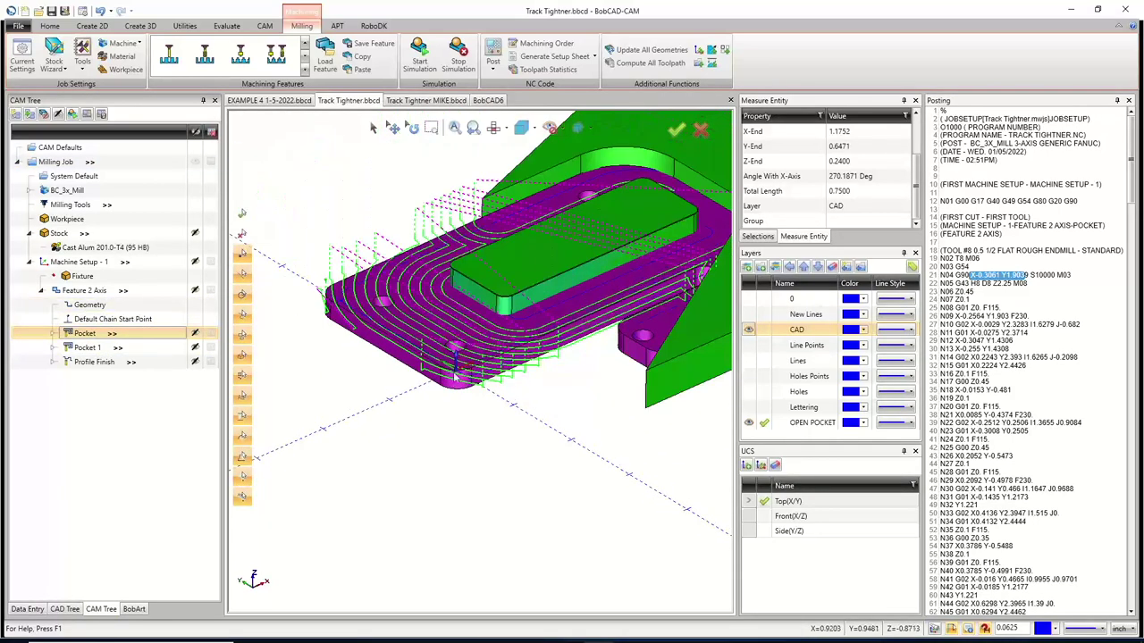
pyautogui.rightClick(82, 333)
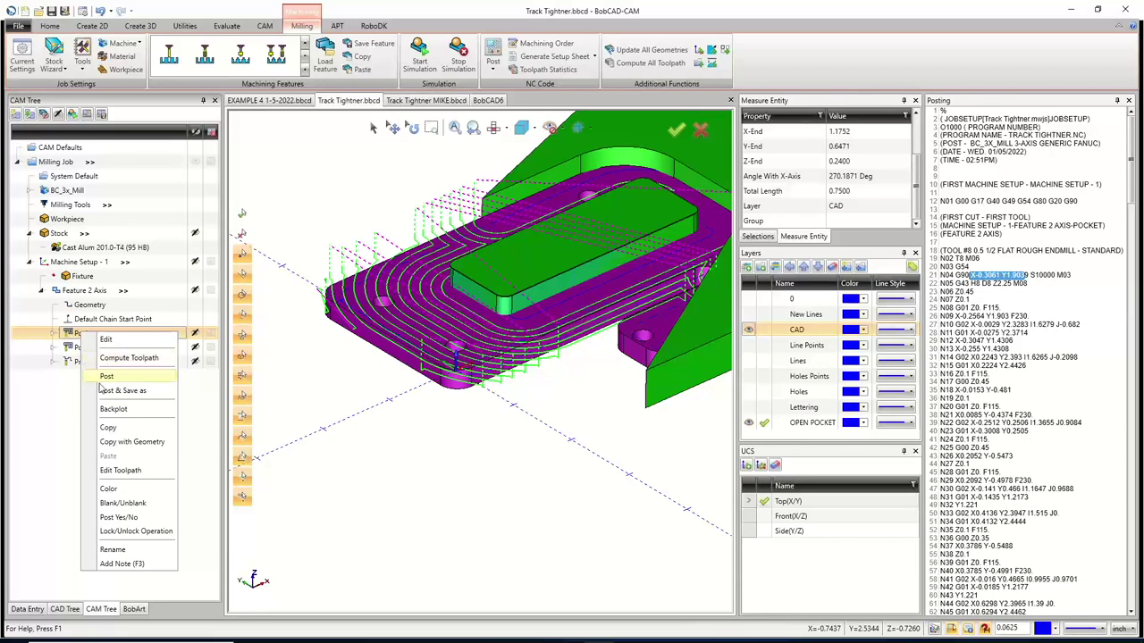
pyautogui.click(122, 412)
pyautogui.scroll(6, 327, 354)
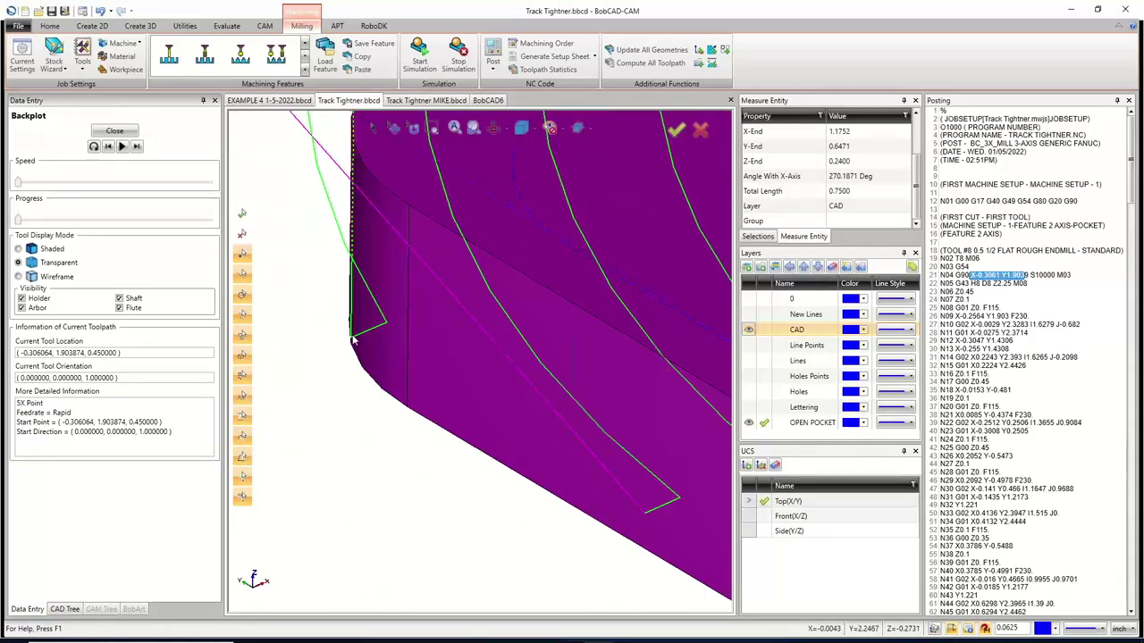
pyautogui.click(114, 131)
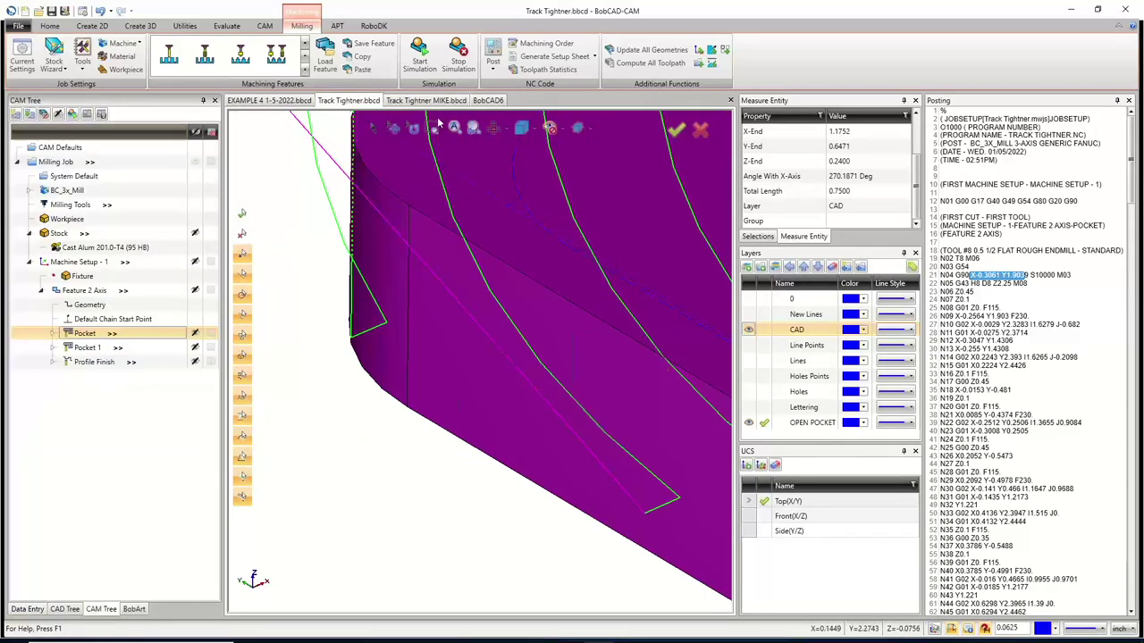
pyautogui.click(422, 100)
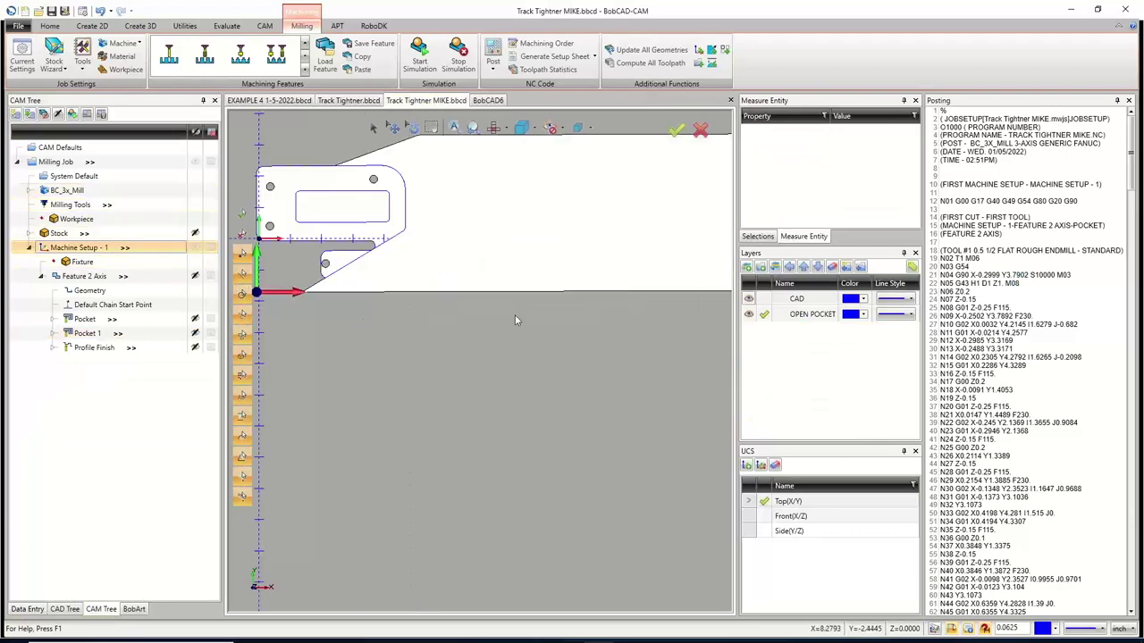
# Backplot BobCAD6's Pocket toolpath with the CAD layer shown, then close the backplot
pyautogui.click(488, 100)
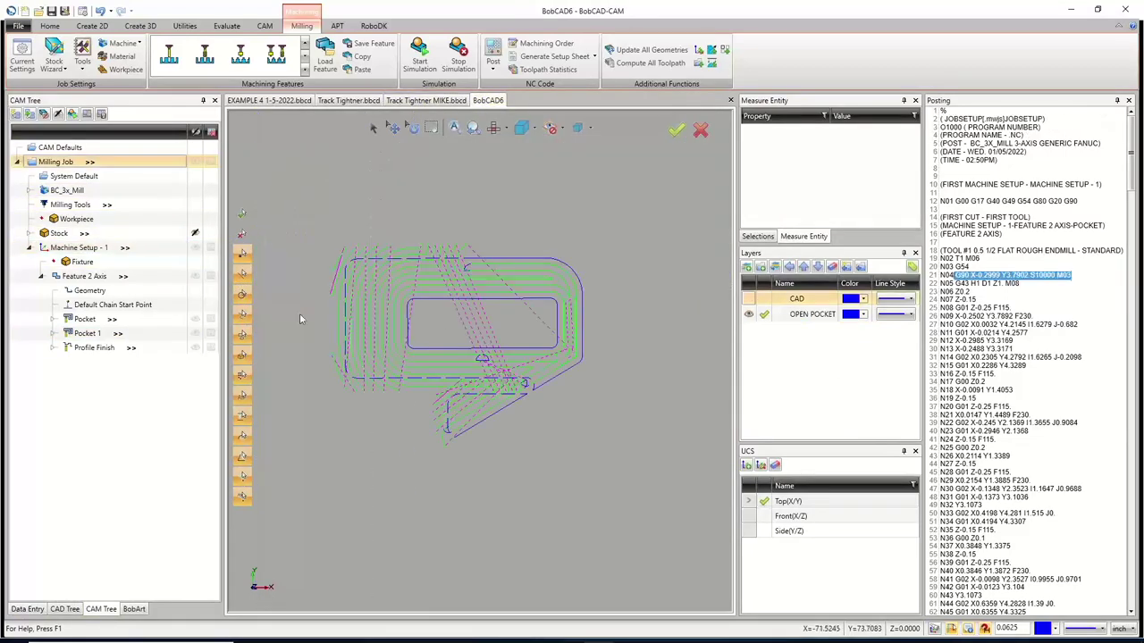
pyautogui.rightClick(87, 319)
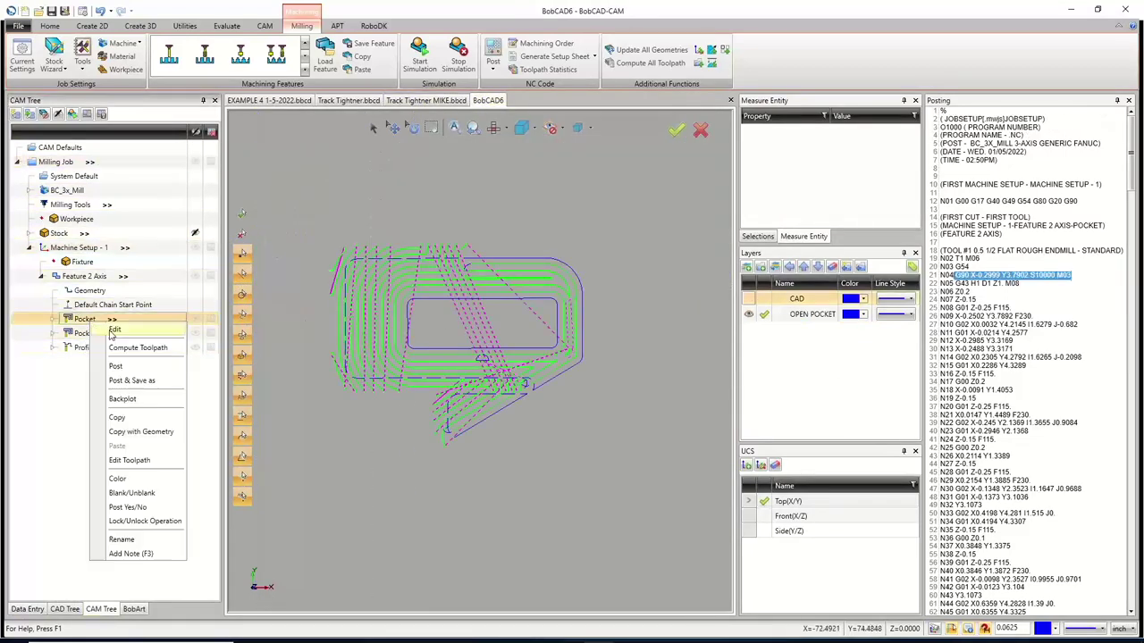
pyautogui.click(122, 399)
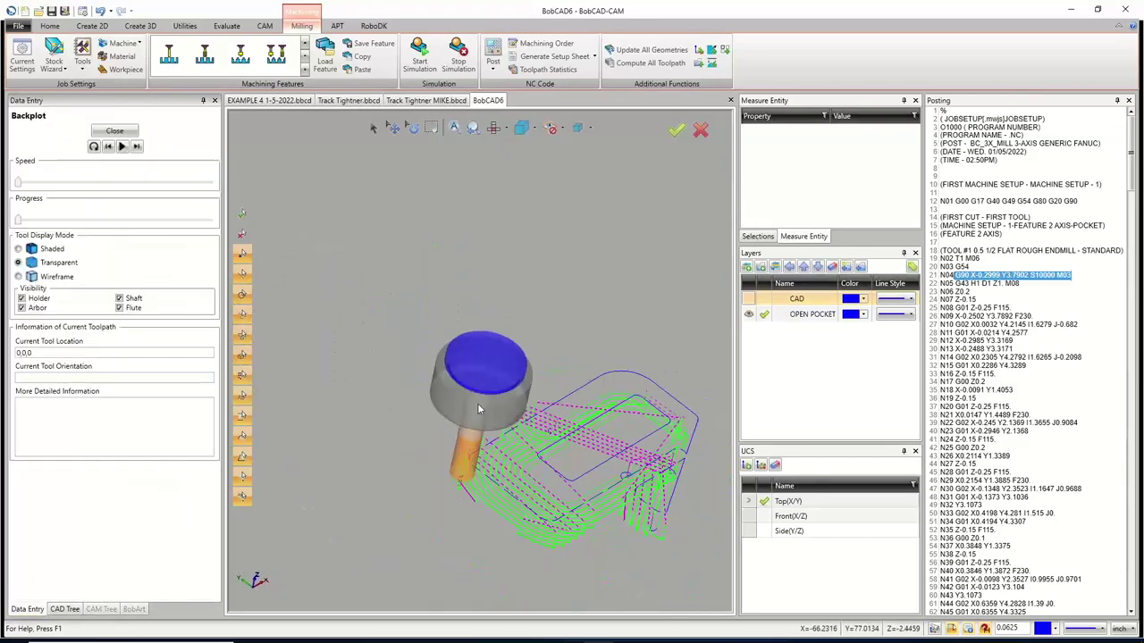
pyautogui.scroll(8, 478, 409)
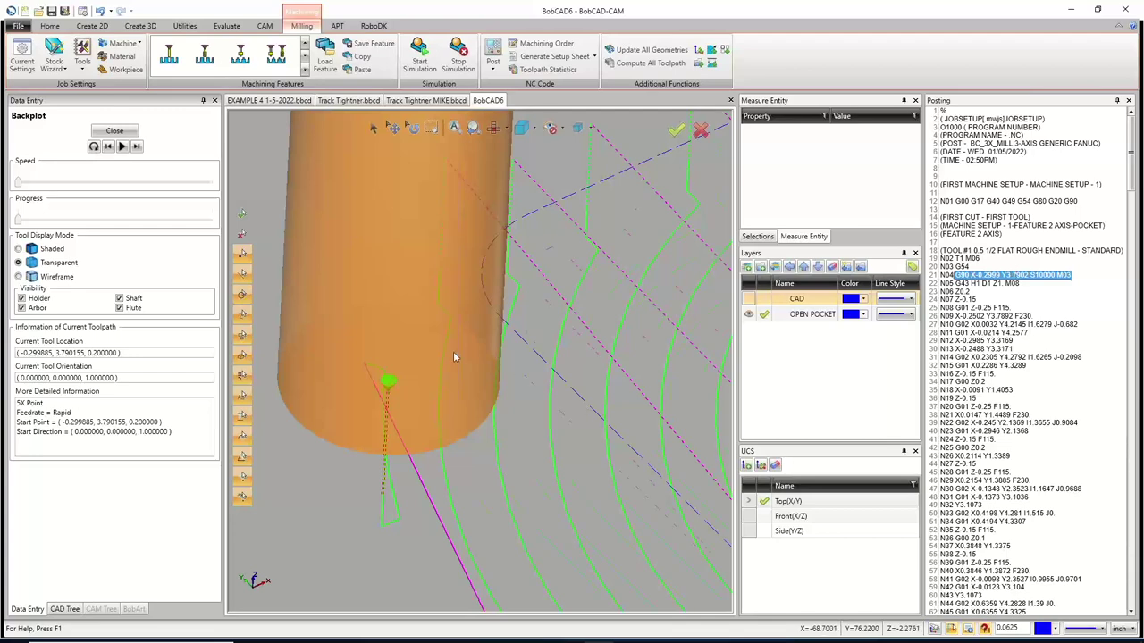
pyautogui.scroll(-8, 453, 360)
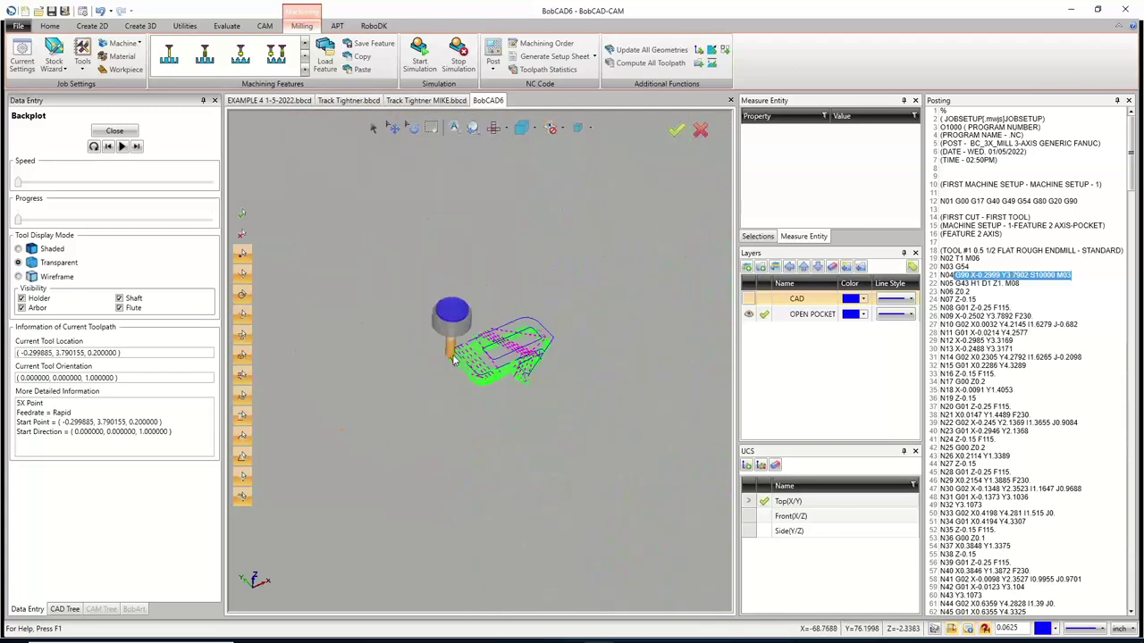
pyautogui.click(749, 299)
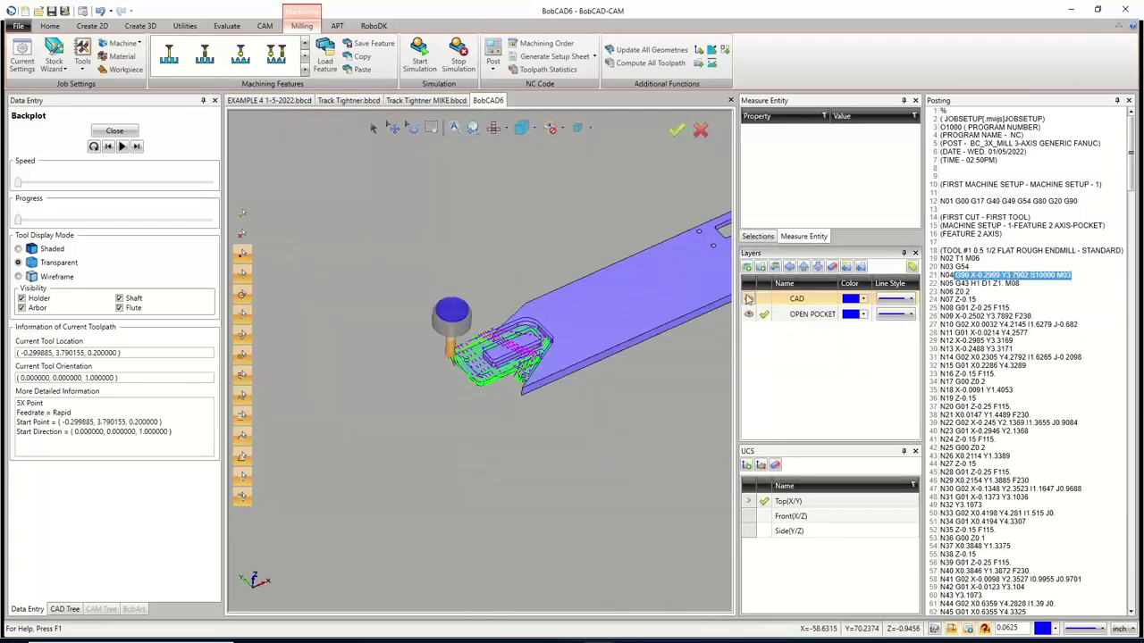
pyautogui.click(132, 131)
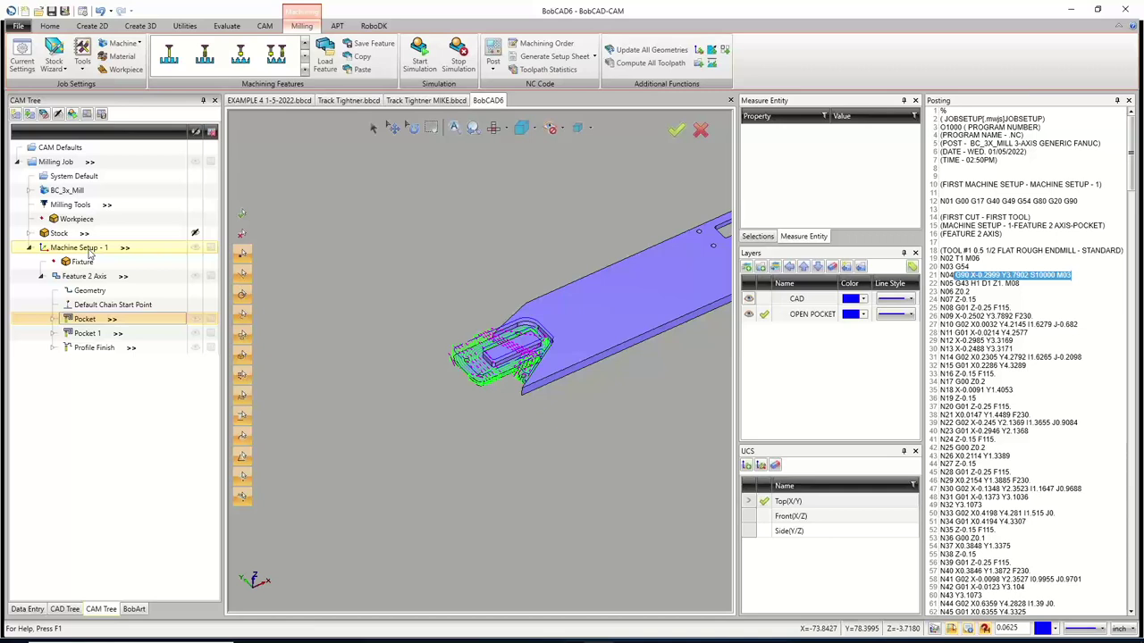
# Create a new milling job from CAM Defaults and accept the 20.0041 × 5.0760 × 0.5000 stock
pyautogui.rightClick(61, 149)
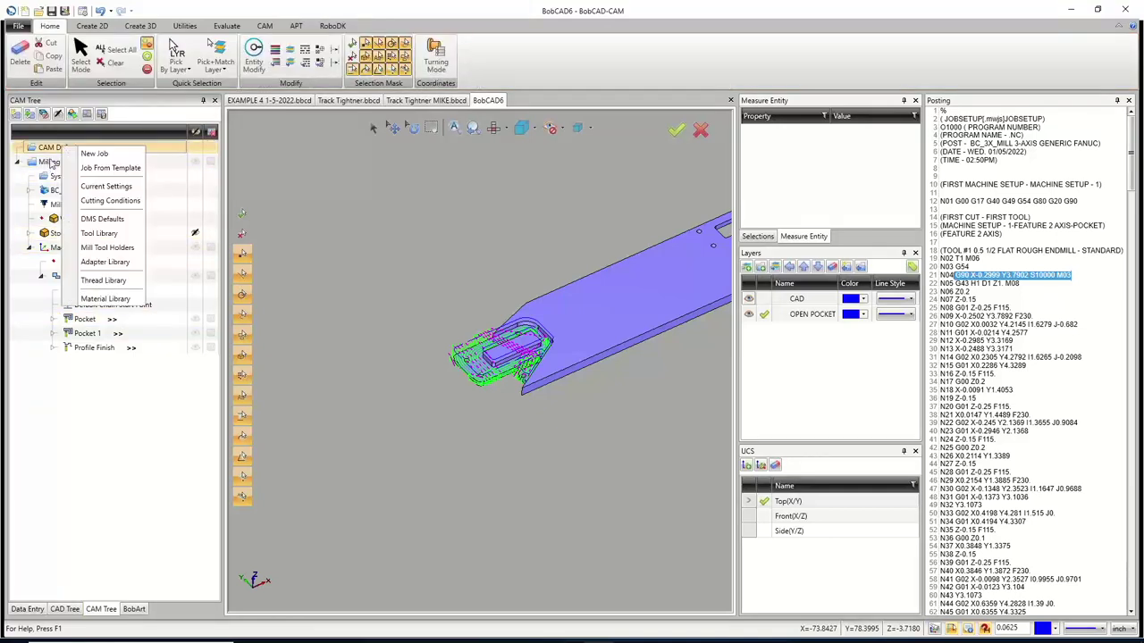
pyautogui.click(94, 154)
pyautogui.click(117, 294)
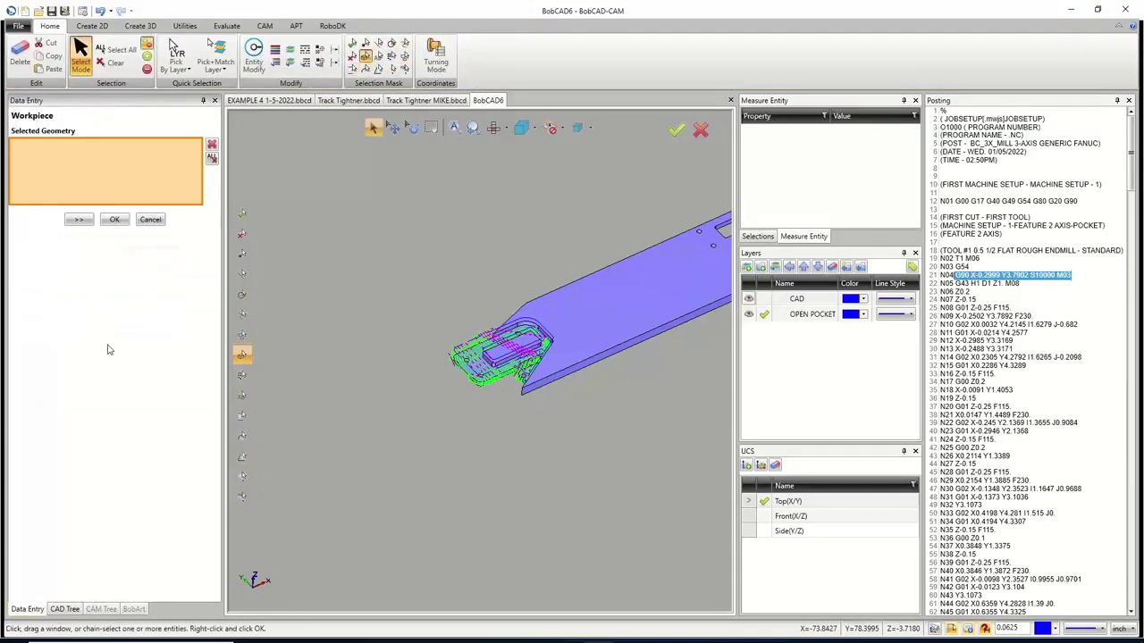
pyautogui.click(79, 219)
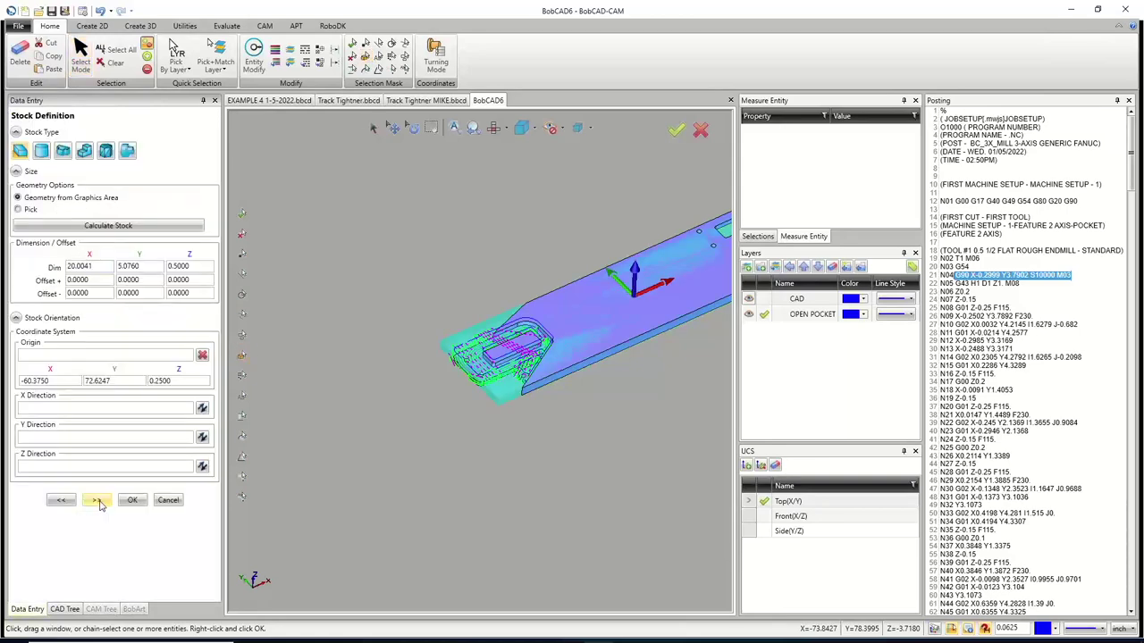
pyautogui.scroll(-2, 426, 294)
pyautogui.scroll(2, 555, 284)
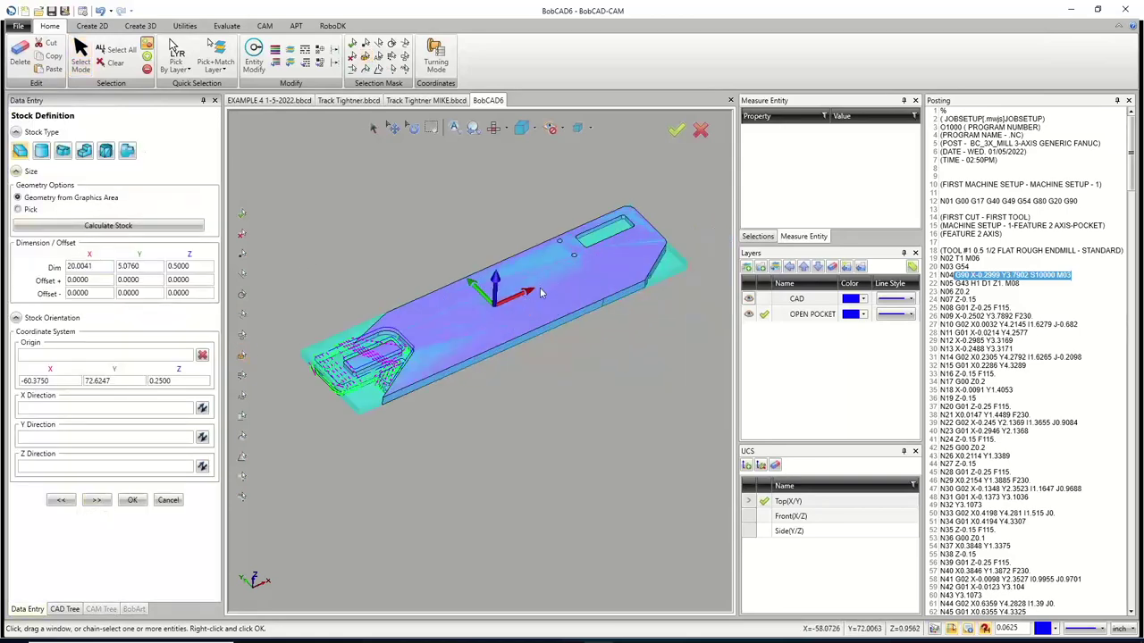
pyautogui.moveTo(539, 293); pyautogui.dragTo(473, 339, button='middle')
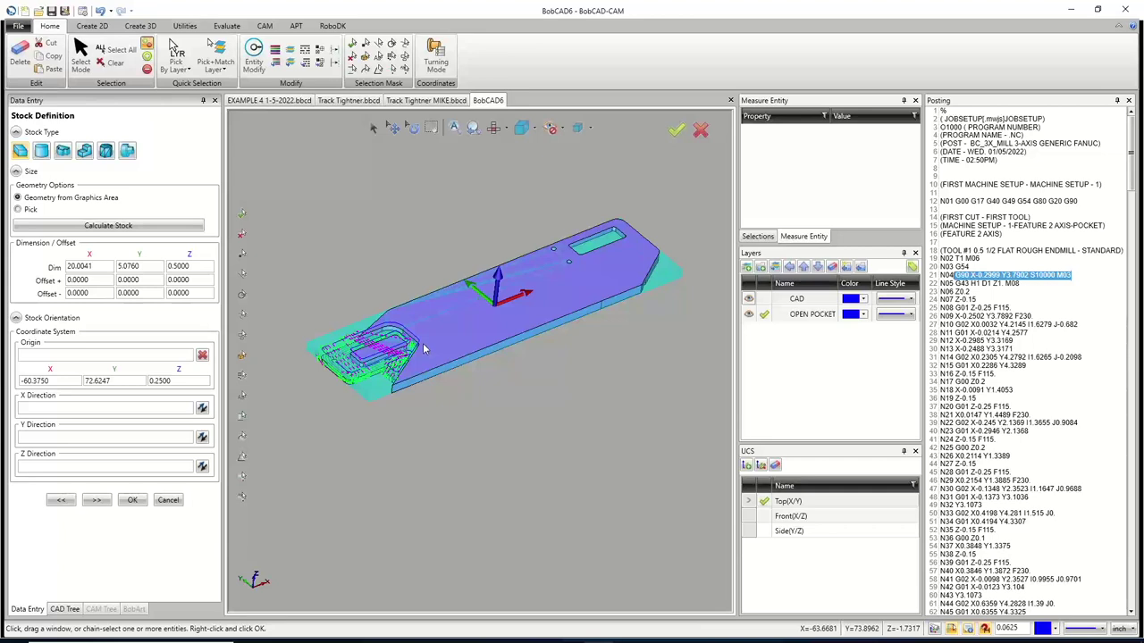
pyautogui.click(132, 500)
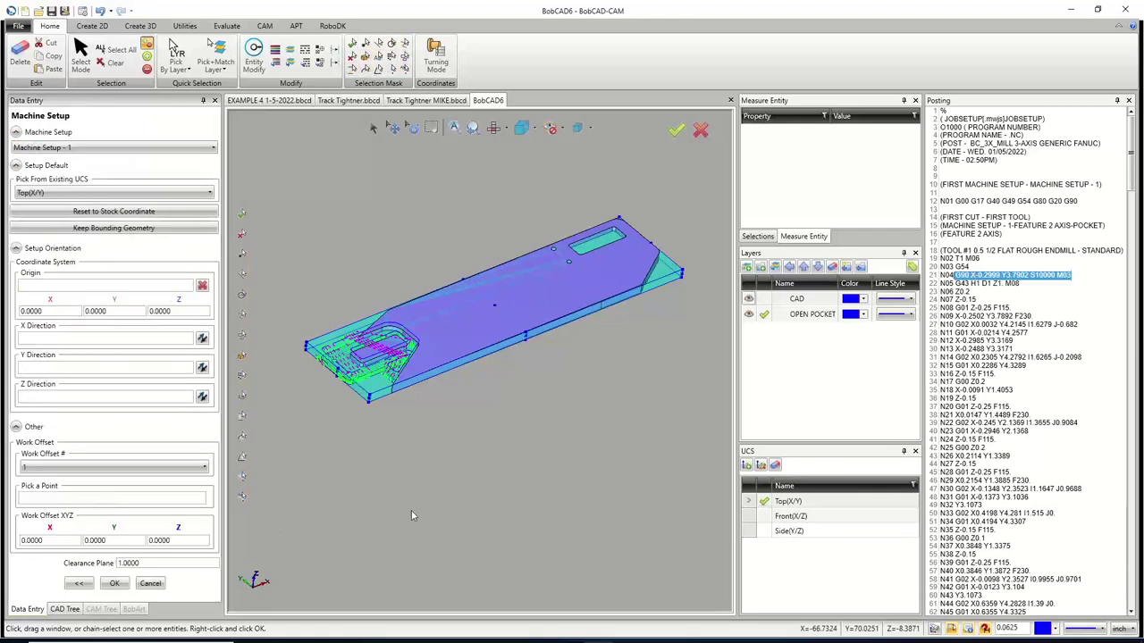
# Pick the setup origin at the part's front corner, then cancel Machine Setup
pyautogui.click(128, 284)
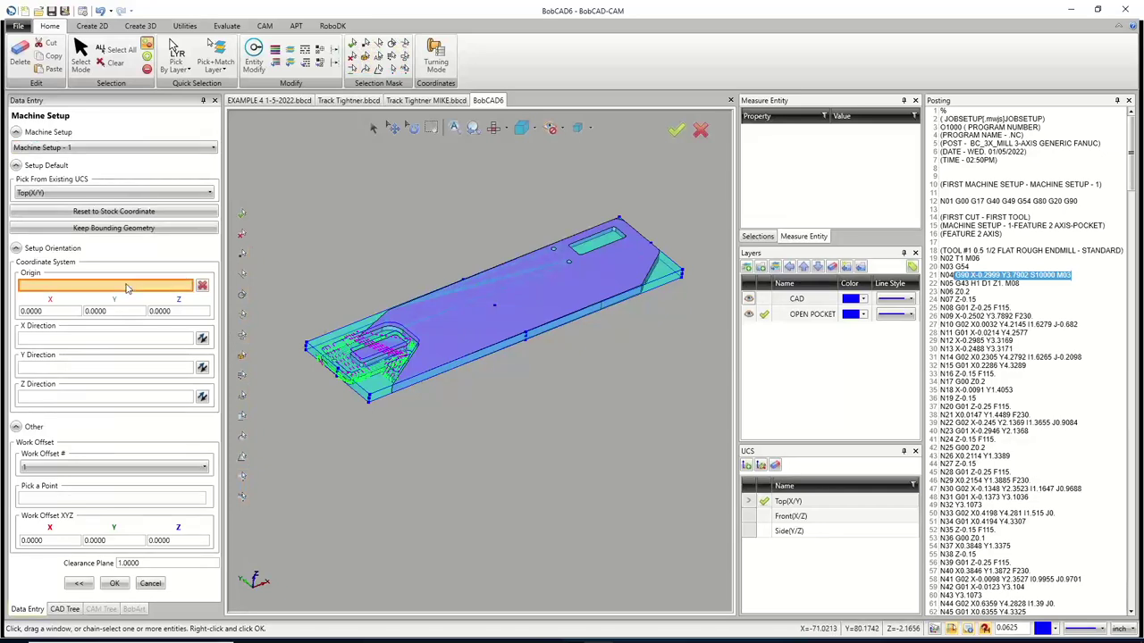
pyautogui.click(371, 394)
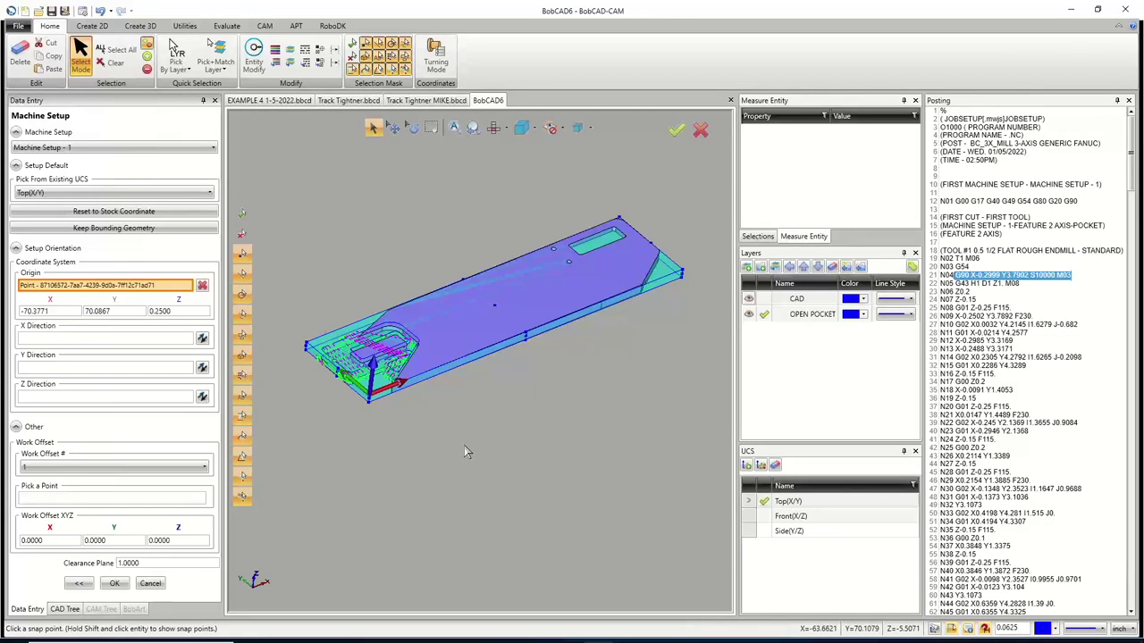
pyautogui.scroll(5, 362, 400)
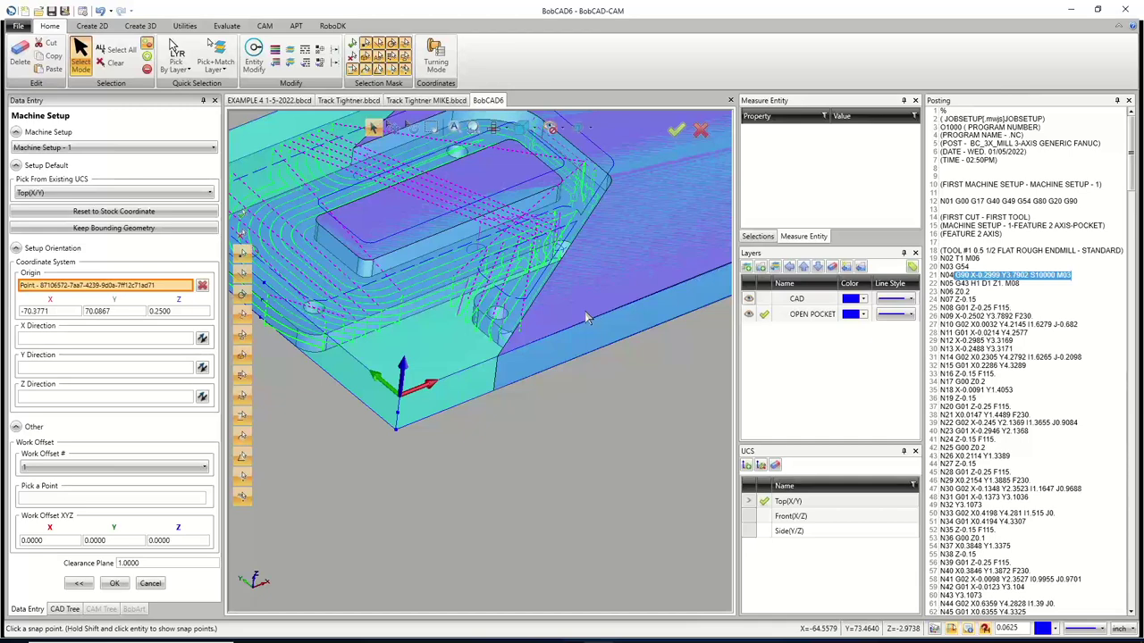
pyautogui.scroll(-5, 517, 360)
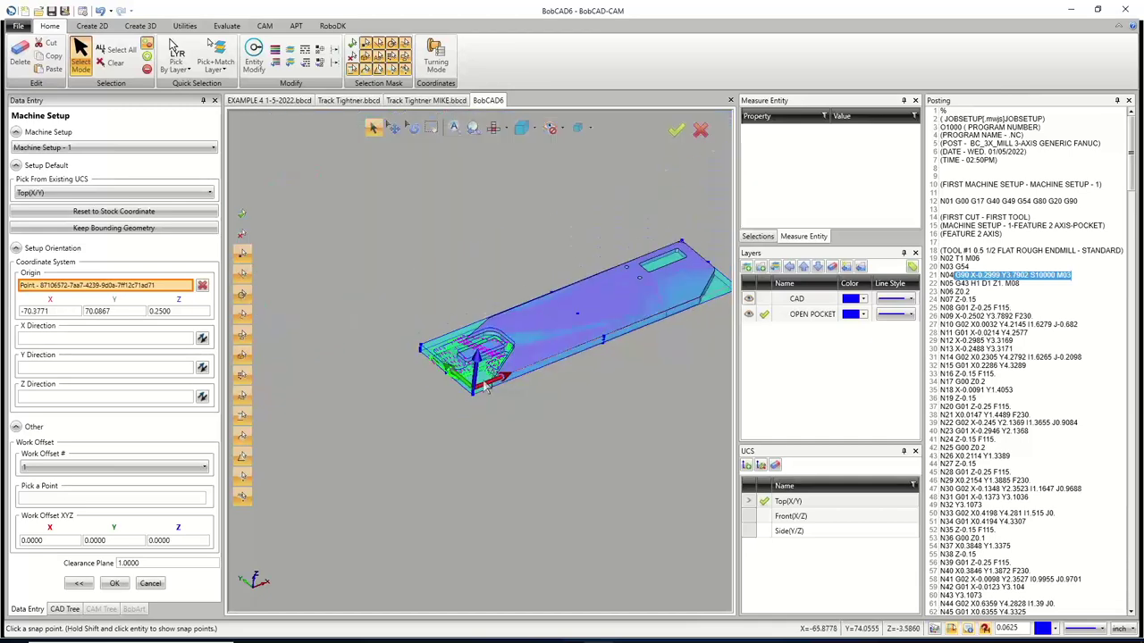
pyautogui.click(148, 583)
# Delete the second Milling Job and switch to the Track Tightner MIKE file
pyautogui.rightClick(82, 363)
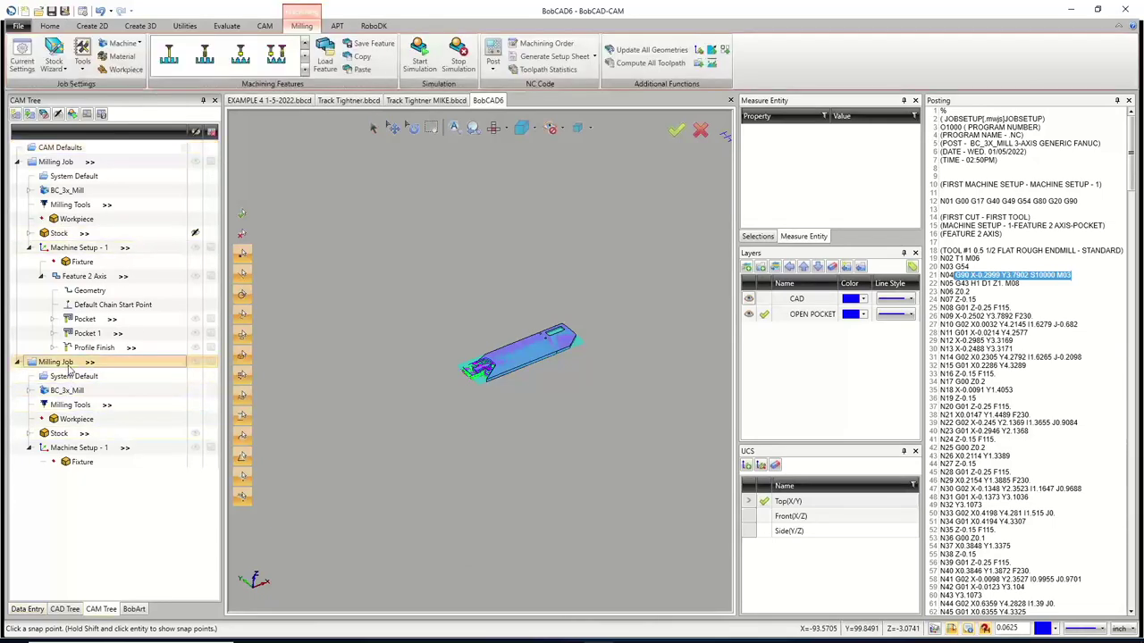
pyautogui.click(108, 292)
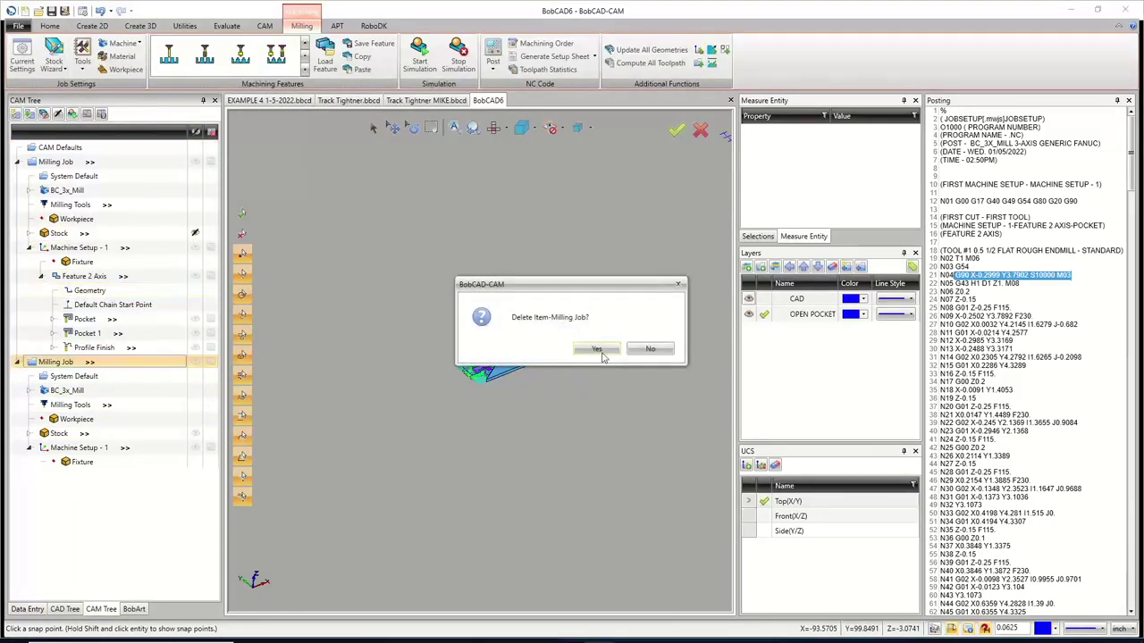
pyautogui.click(597, 346)
pyautogui.click(429, 100)
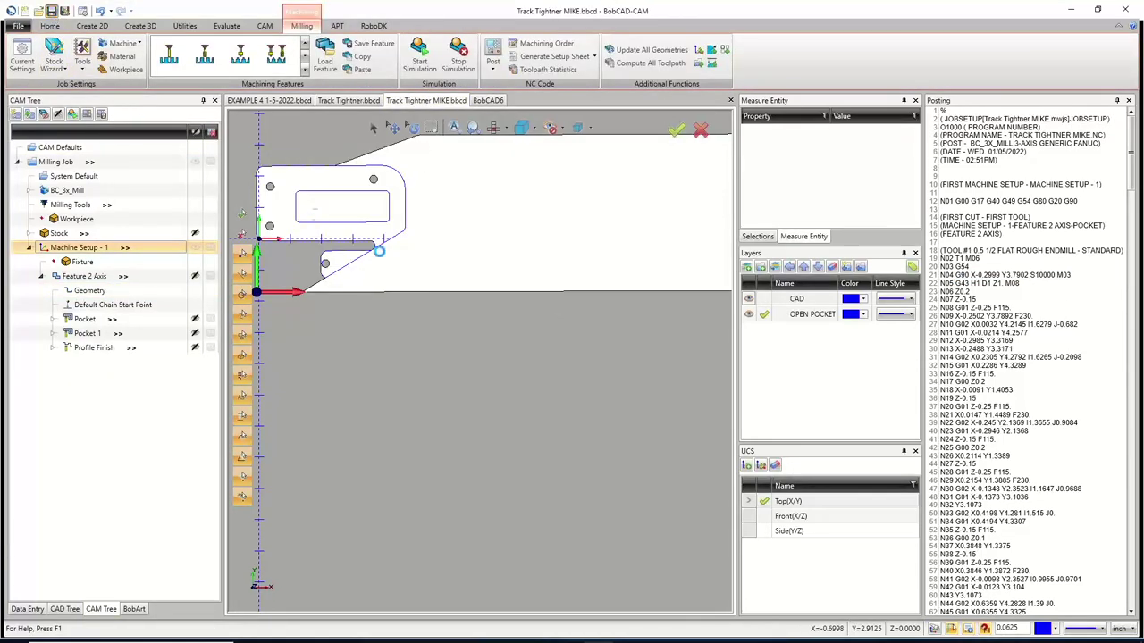
pyautogui.scroll(-4, 435, 295)
pyautogui.scroll(2, 441, 227)
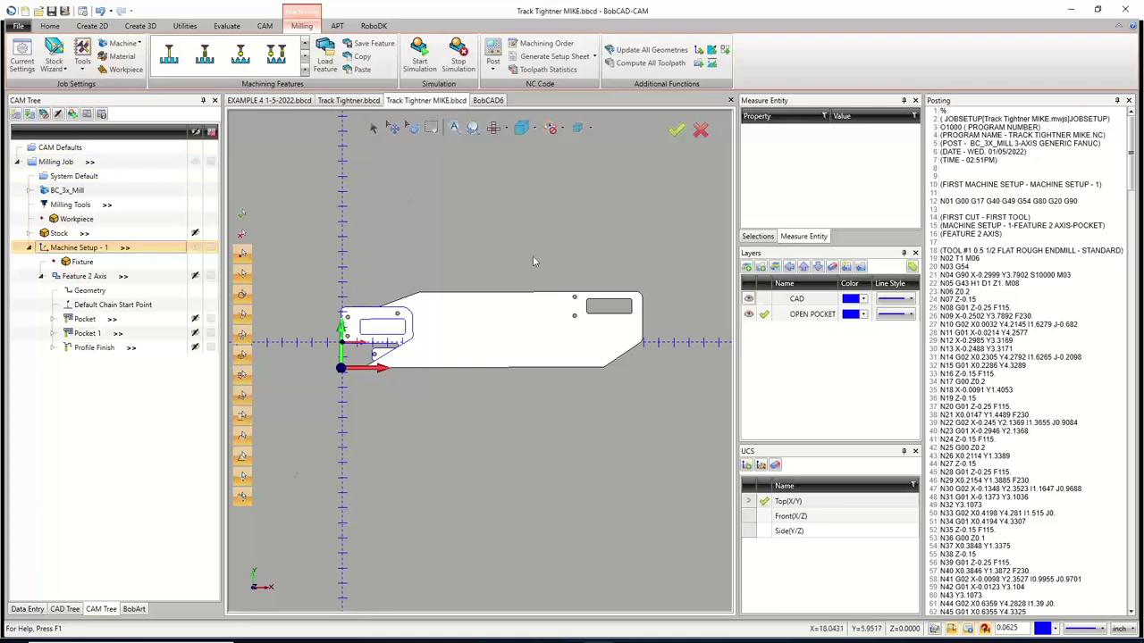
pyautogui.moveTo(497, 636)
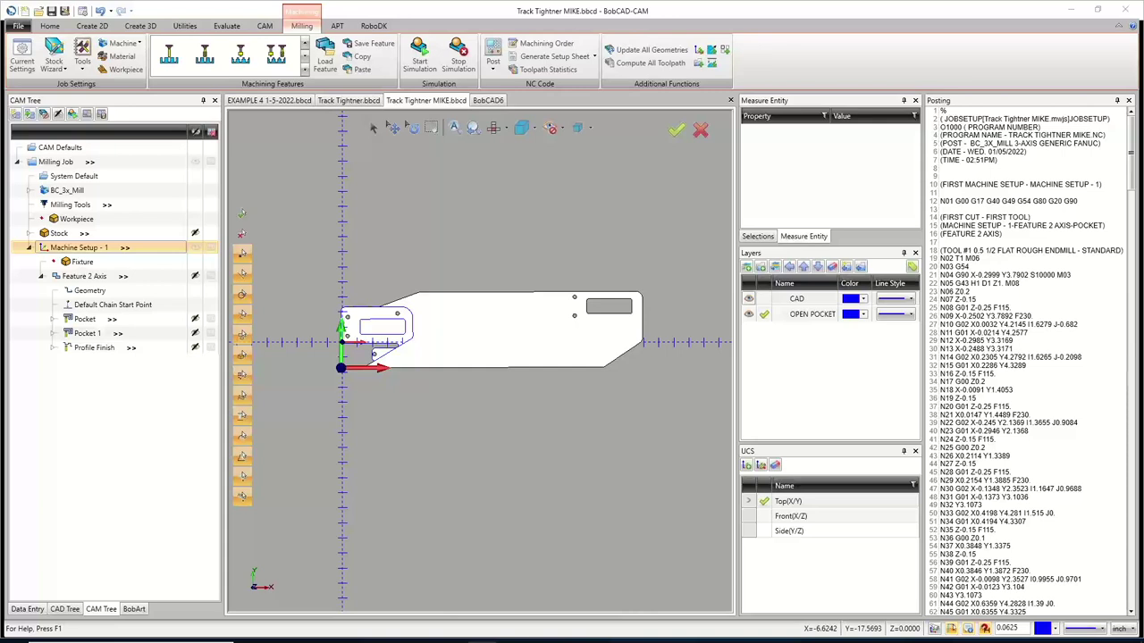
pyautogui.click(71, 191)
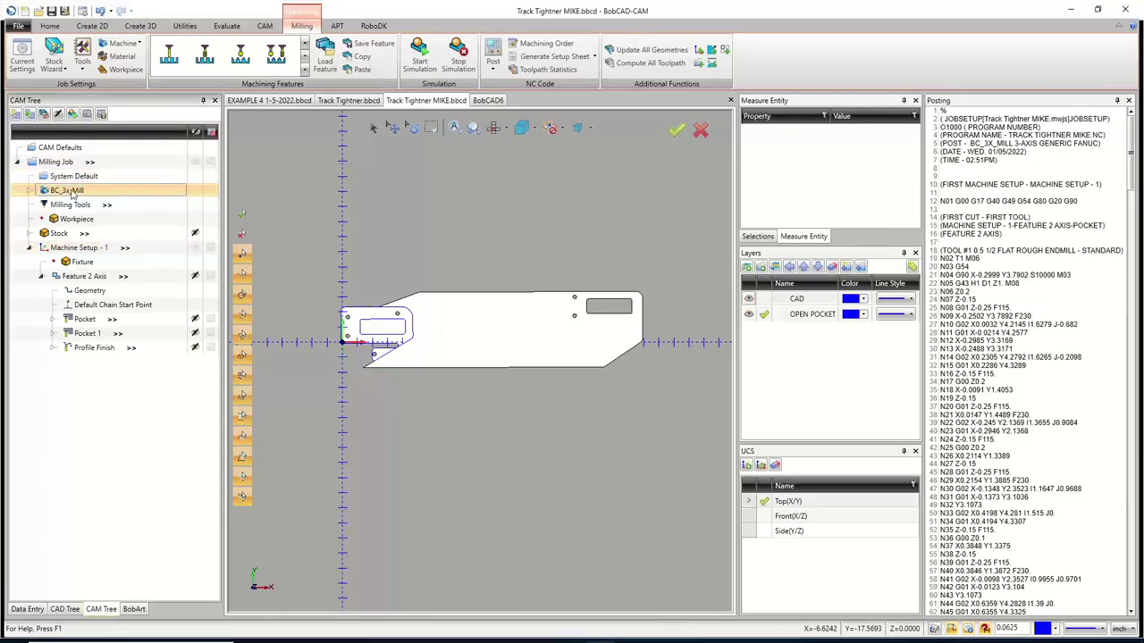
pyautogui.doubleClick(71, 191)
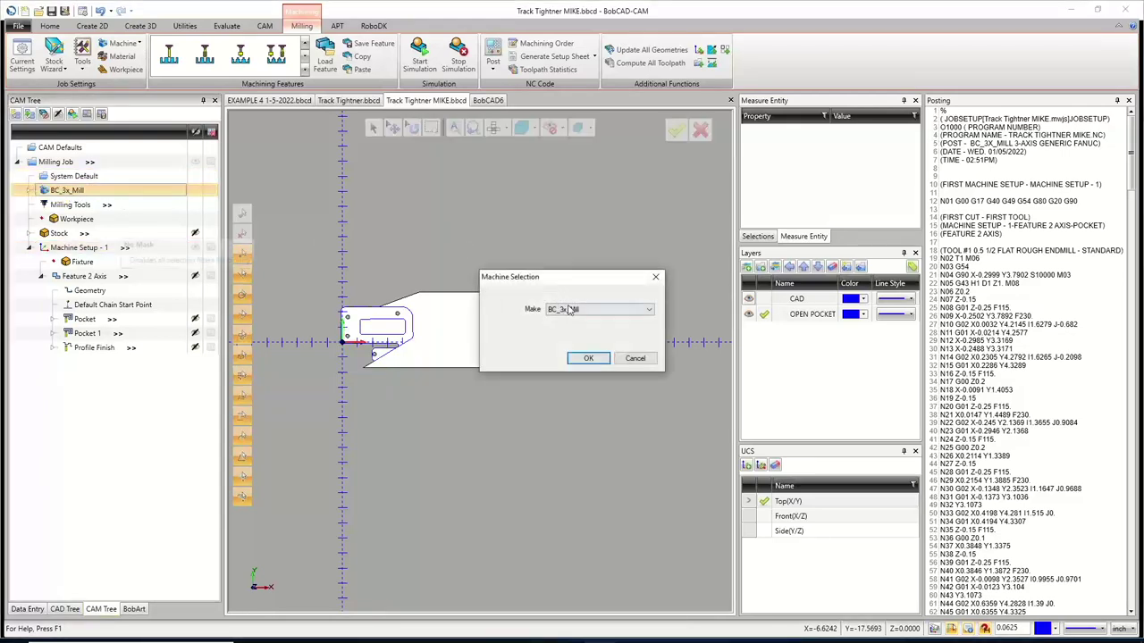
pyautogui.click(592, 313)
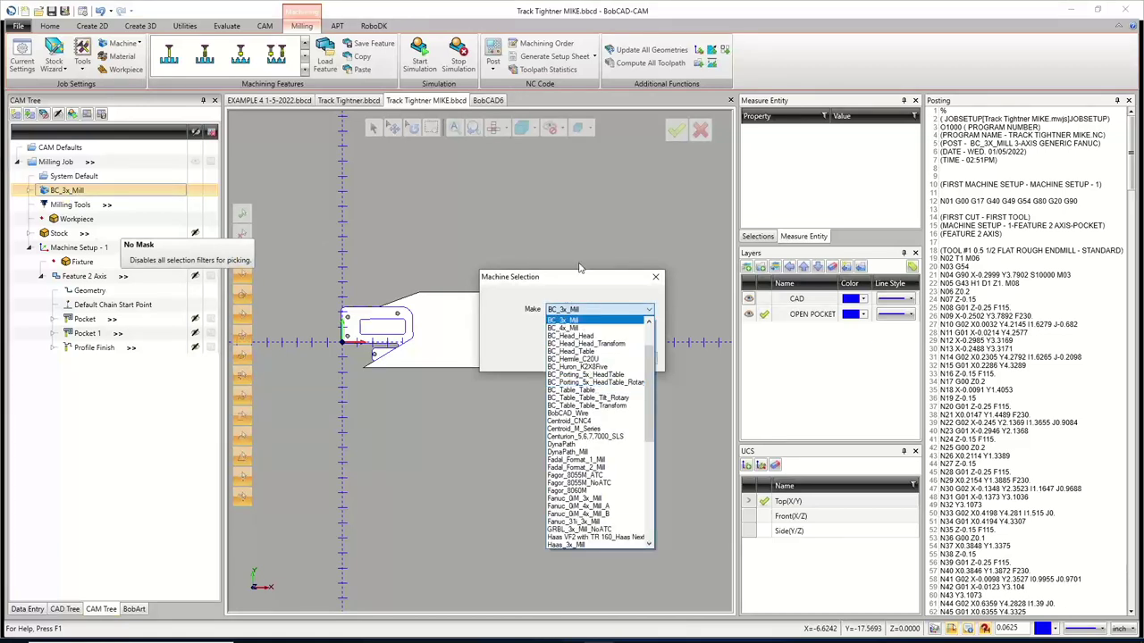
pyautogui.click(576, 277)
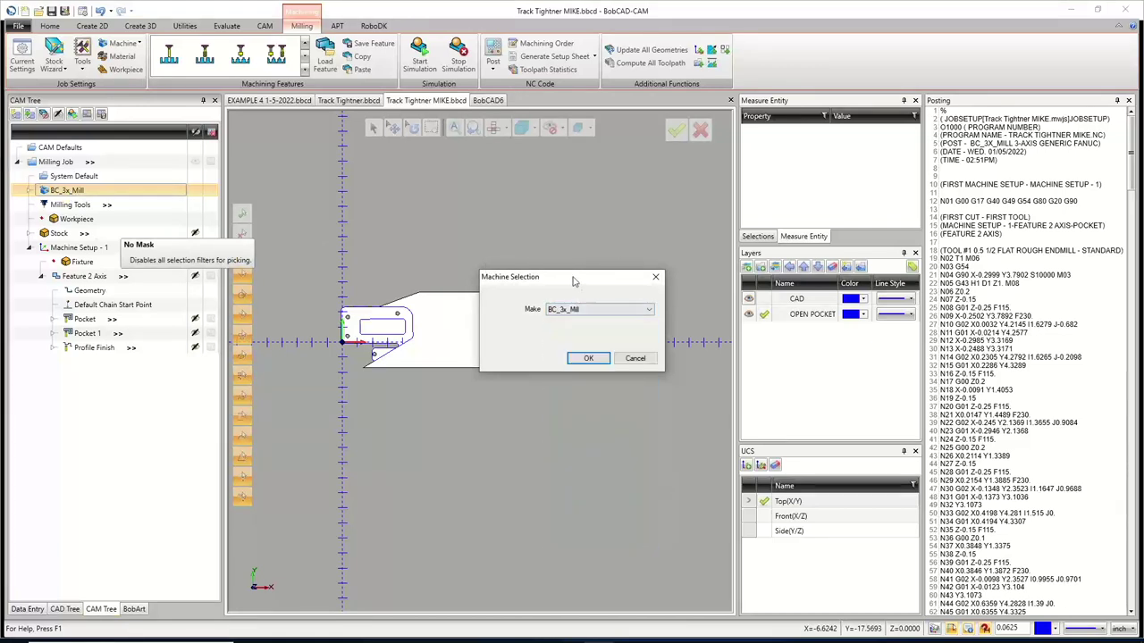
pyautogui.click(651, 359)
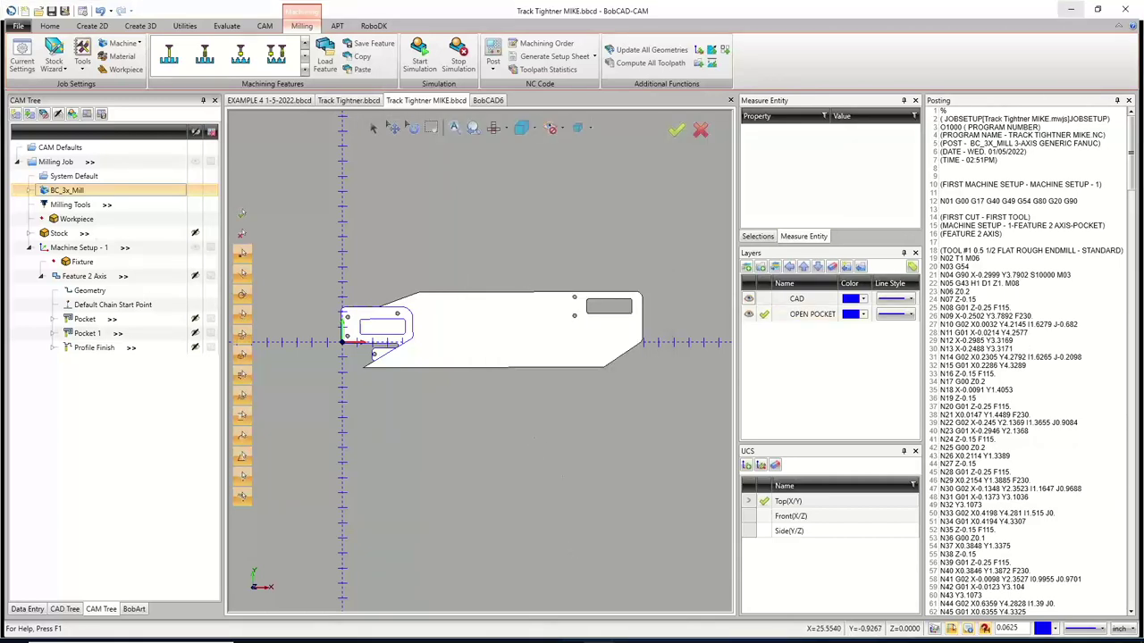
# Auto-hide the Posting panel into a side tab
pyautogui.click(1116, 100)
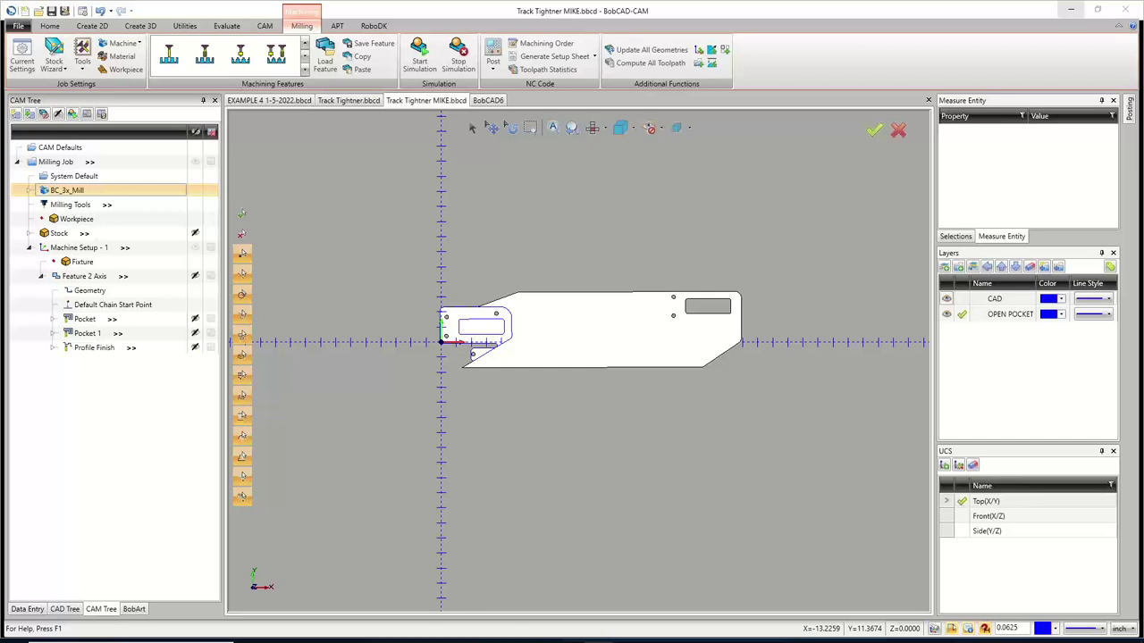
# Open the EXAMPLE 4 1-5-2022 file and choose an item from the part's context menu
pyautogui.click(269, 100)
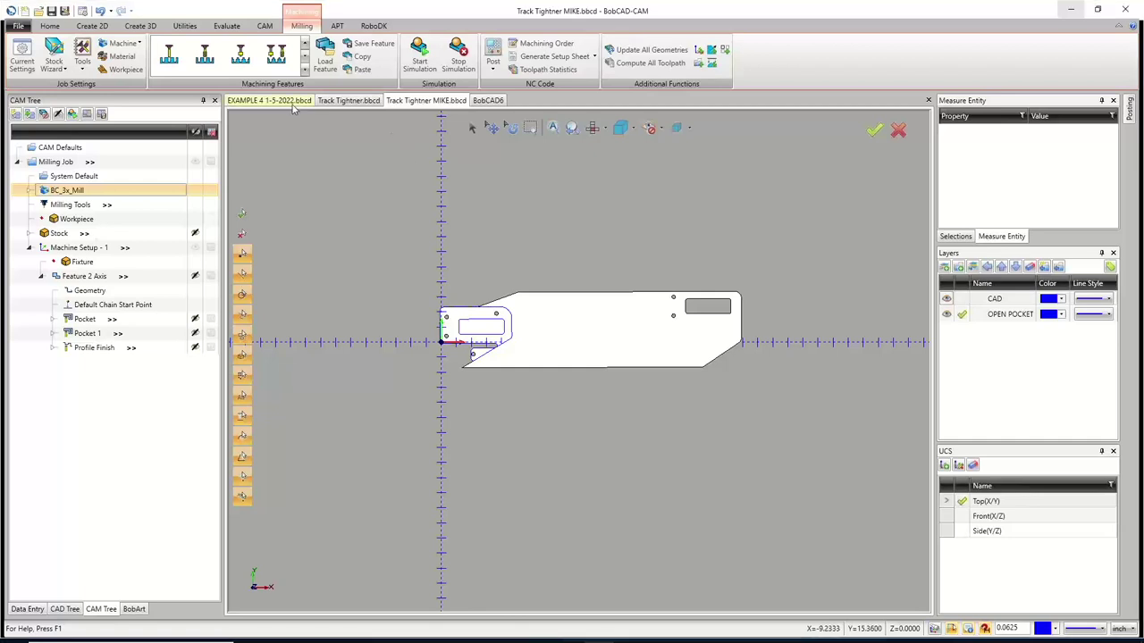
pyautogui.rightClick(597, 223)
pyautogui.click(625, 244)
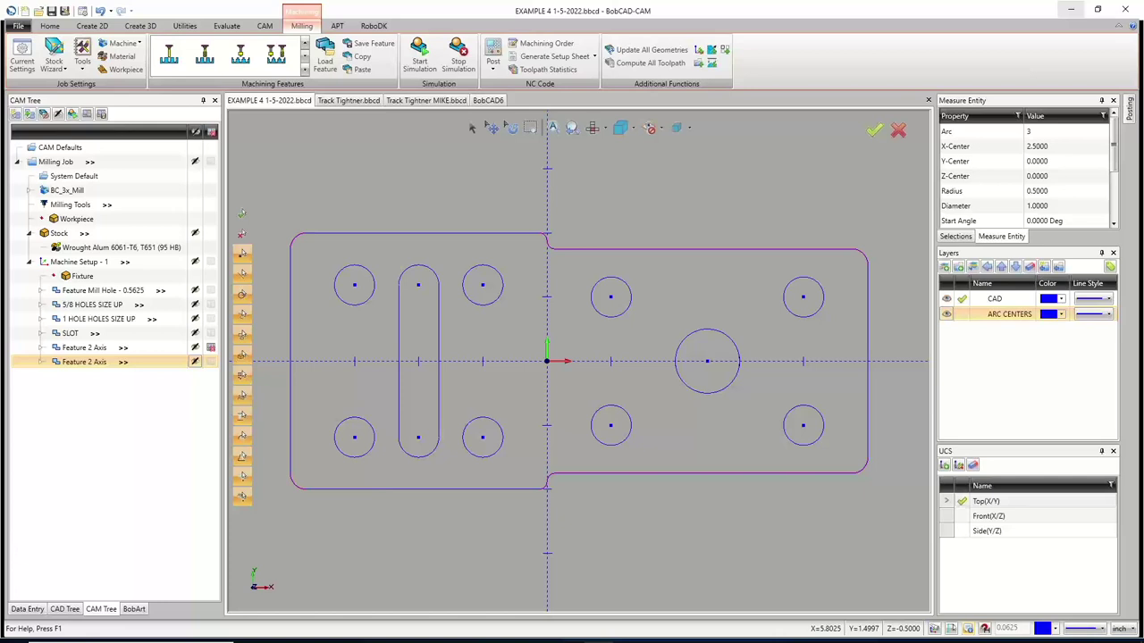
pyautogui.moveTo(297, 634)
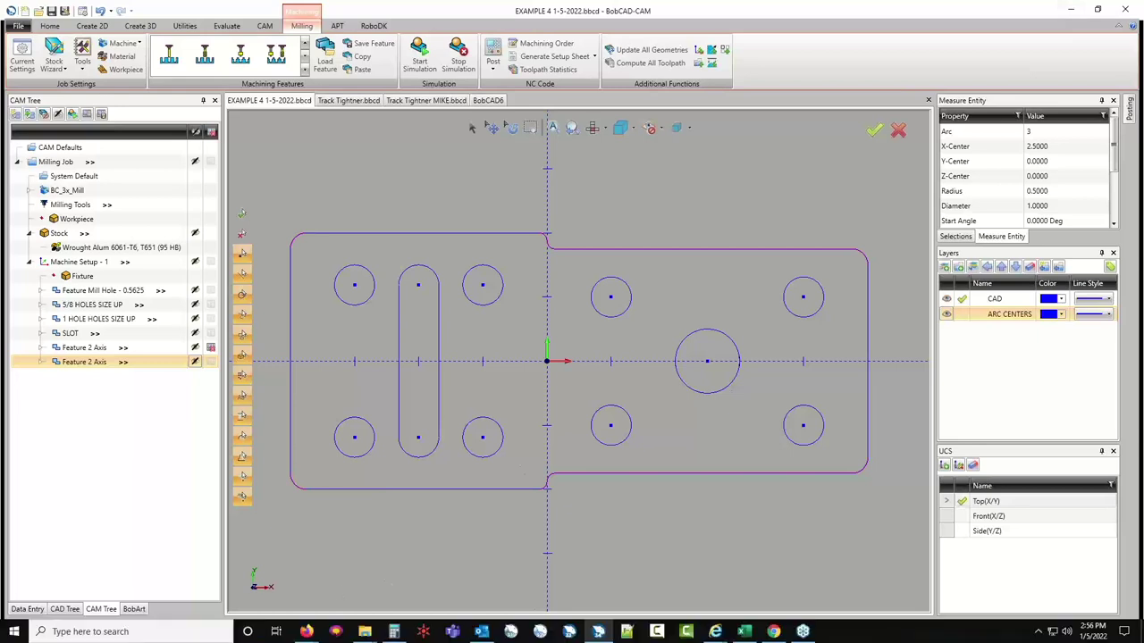